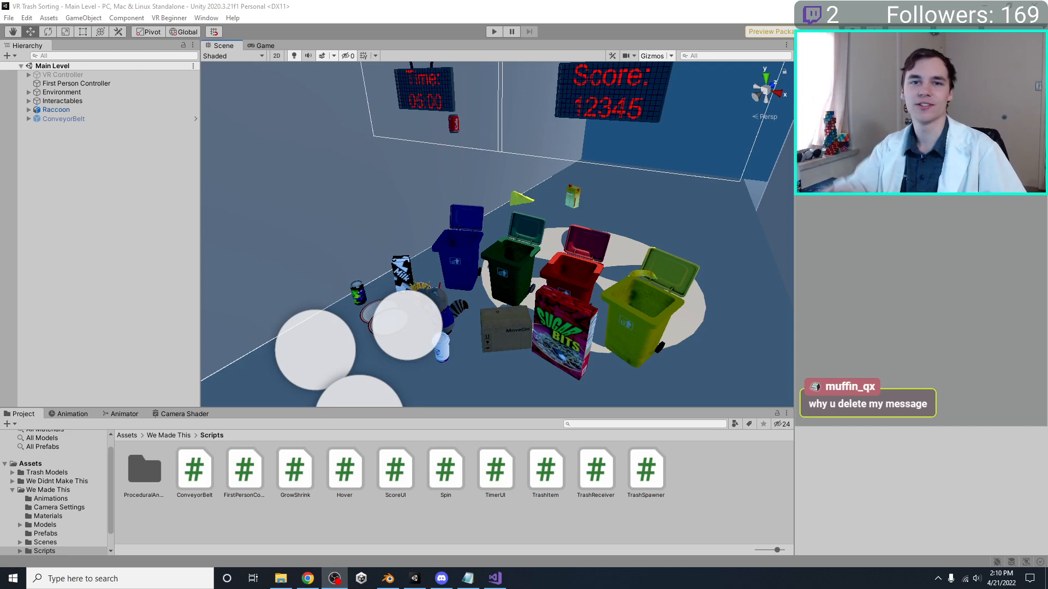
Examine the trash items, bins and raccoon around the Paper Cup in the Main Level scene
{"action": "right_click_drag", "start_coordinate": [506, 320], "coordinate": [470, 280]}
{"action": "scroll", "coordinate": [462, 253], "scroll_direction": "down", "scroll_amount": 10}
{"action": "scroll", "coordinate": [482, 256], "scroll_direction": "down", "scroll_amount": 10}
{"action": "scroll", "coordinate": [482, 257], "scroll_direction": "up", "scroll_amount": 6}
{"action": "scroll", "coordinate": [492, 253], "scroll_direction": "down", "scroll_amount": 1}
{"action": "scroll", "coordinate": [492, 254], "scroll_direction": "up", "scroll_amount": 12}
{"action": "scroll", "coordinate": [508, 258], "scroll_direction": "down", "scroll_amount": 6}
{"action": "scroll", "coordinate": [470, 261], "scroll_direction": "up", "scroll_amount": 5}
{"action": "scroll", "coordinate": [474, 207], "scroll_direction": "up", "scroll_amount": 5}
{"action": "scroll", "coordinate": [460, 283], "scroll_direction": "down", "scroll_amount": 4}
{"action": "middle_click_drag", "start_coordinate": [471, 280], "coordinate": [501, 266]}
{"action": "left_click", "coordinate": [441, 274]}
{"action": "right_click_drag", "start_coordinate": [518, 273], "coordinate": [552, 266]}
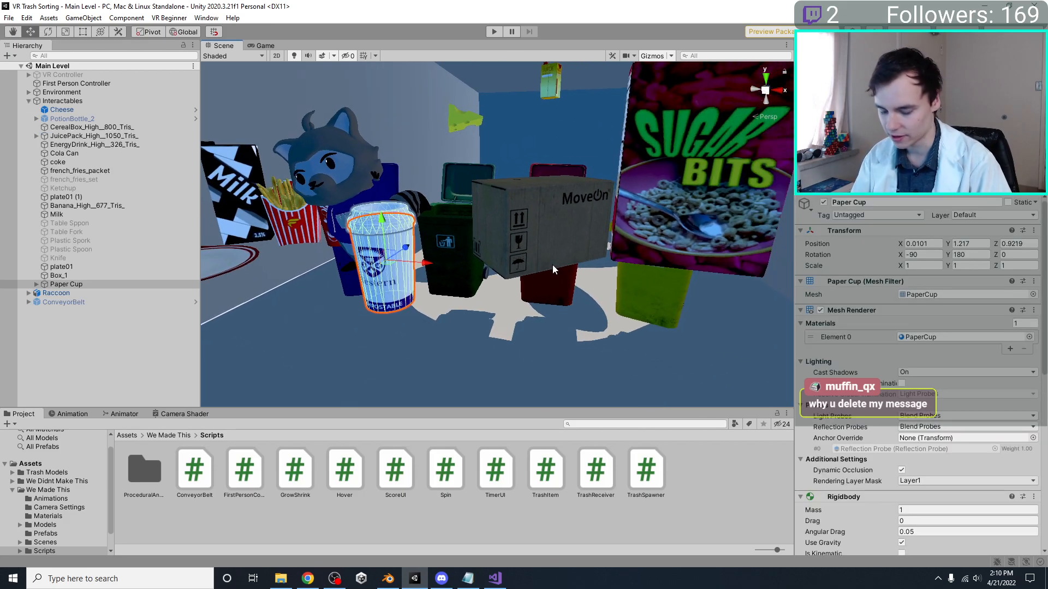
{"action": "key", "text": "f"}
{"action": "middle_click_drag", "start_coordinate": [552, 267], "coordinate": [584, 262]}
{"action": "scroll", "coordinate": [522, 227], "scroll_direction": "down", "scroll_amount": 10}
{"action": "middle_click_drag", "start_coordinate": [521, 227], "coordinate": [505, 307]}
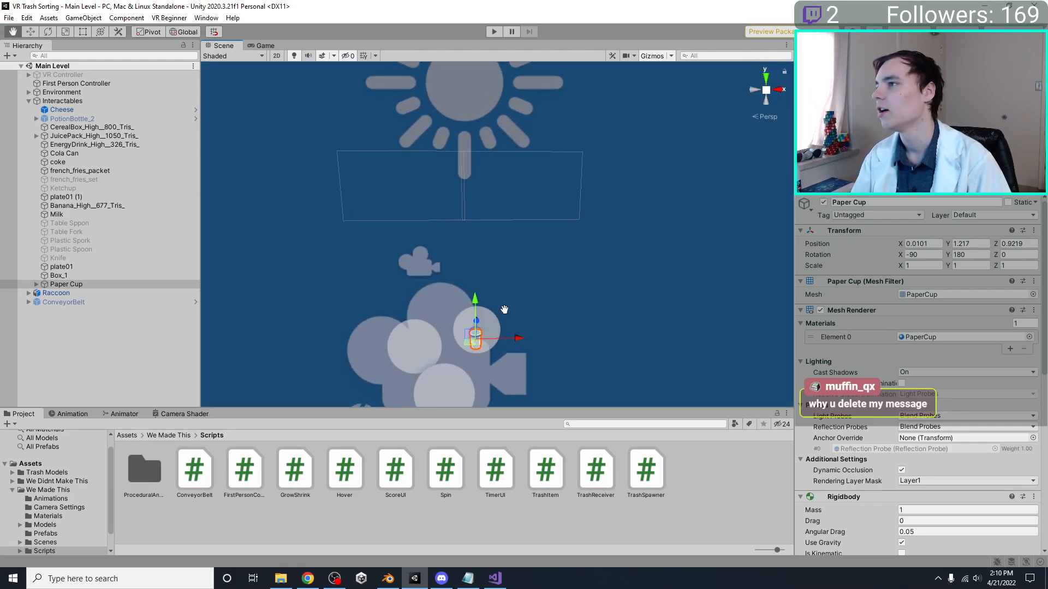
{"action": "scroll", "coordinate": [509, 267], "scroll_direction": "up", "scroll_amount": 8}
{"action": "right_click_drag", "start_coordinate": [509, 267], "coordinate": [431, 308]}
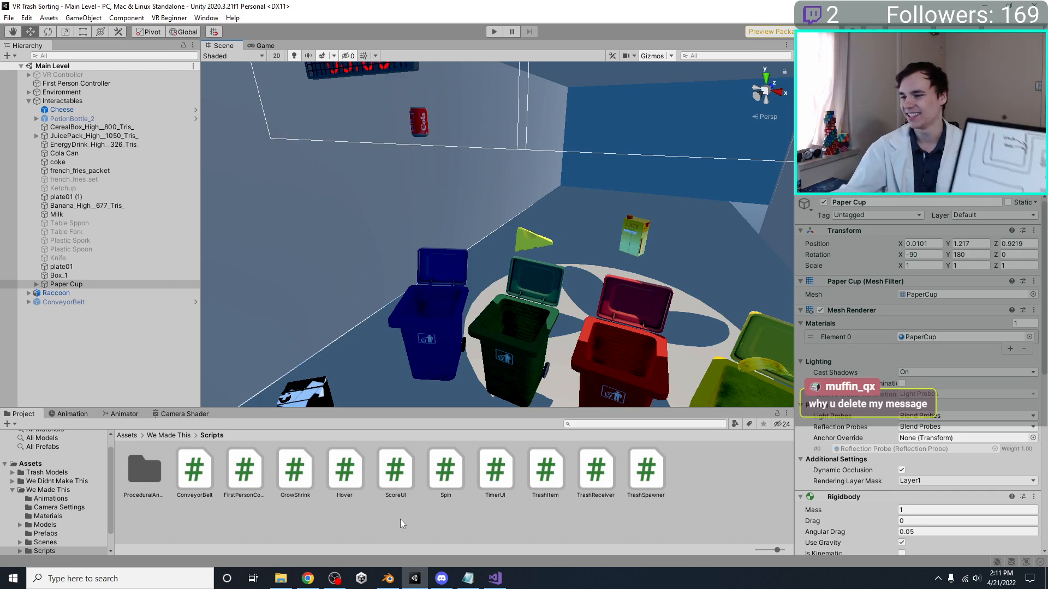
Switch to Blender and open the recent file MainLevelEnvironment.blend
{"action": "left_click", "coordinate": [385, 579]}
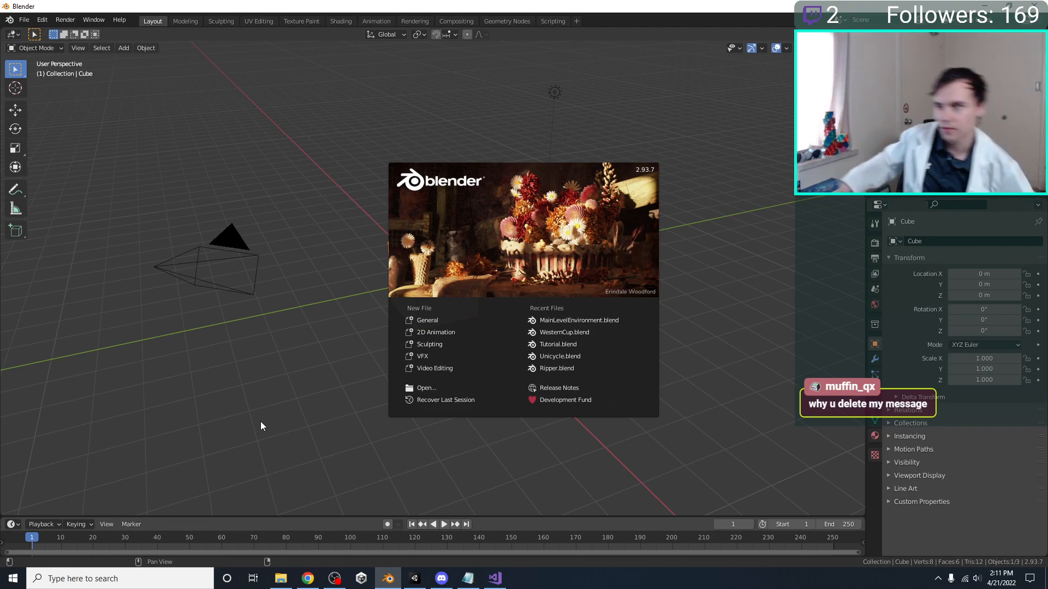
{"action": "left_click", "coordinate": [582, 317]}
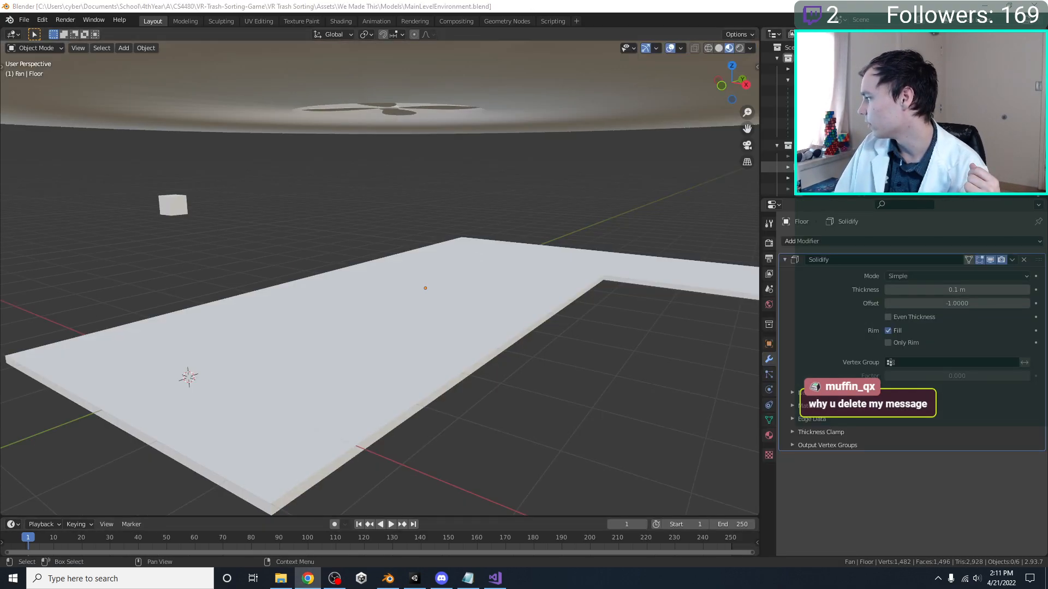
{"action": "middle_click_drag", "start_coordinate": [572, 369], "coordinate": [564, 407]}
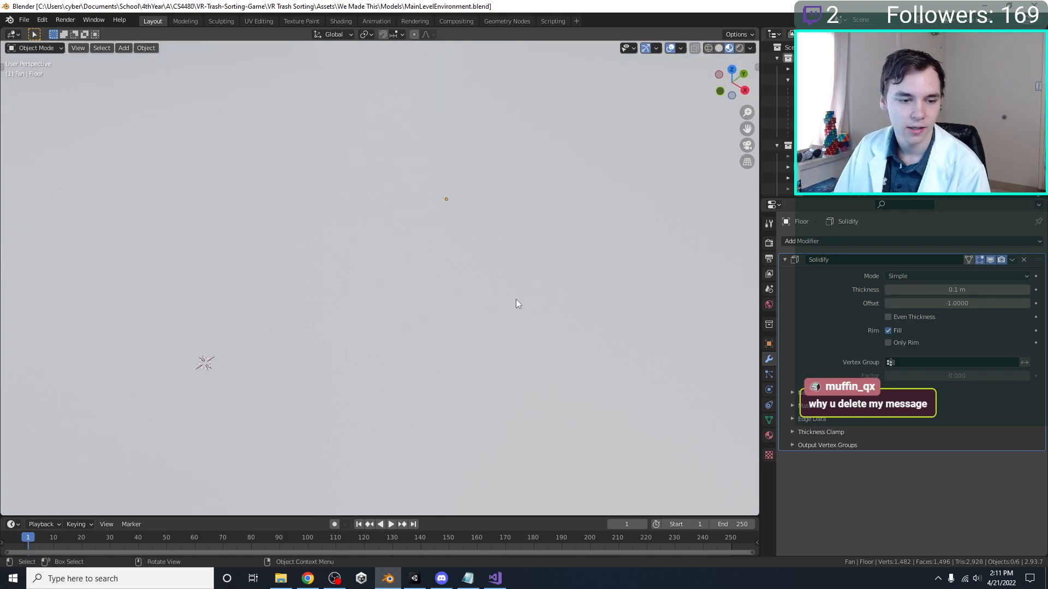
{"action": "scroll", "coordinate": [523, 218], "scroll_direction": "down", "scroll_amount": 5}
{"action": "scroll", "coordinate": [522, 215], "scroll_direction": "down", "scroll_amount": 3}
Remove the Fan collection, including the Fan Hole ceiling piece, from the scene
{"action": "middle_click_drag", "start_coordinate": [503, 260], "coordinate": [461, 180]}
{"action": "left_click", "coordinate": [459, 224]}
{"action": "middle_click_drag", "start_coordinate": [453, 262], "coordinate": [456, 290]}
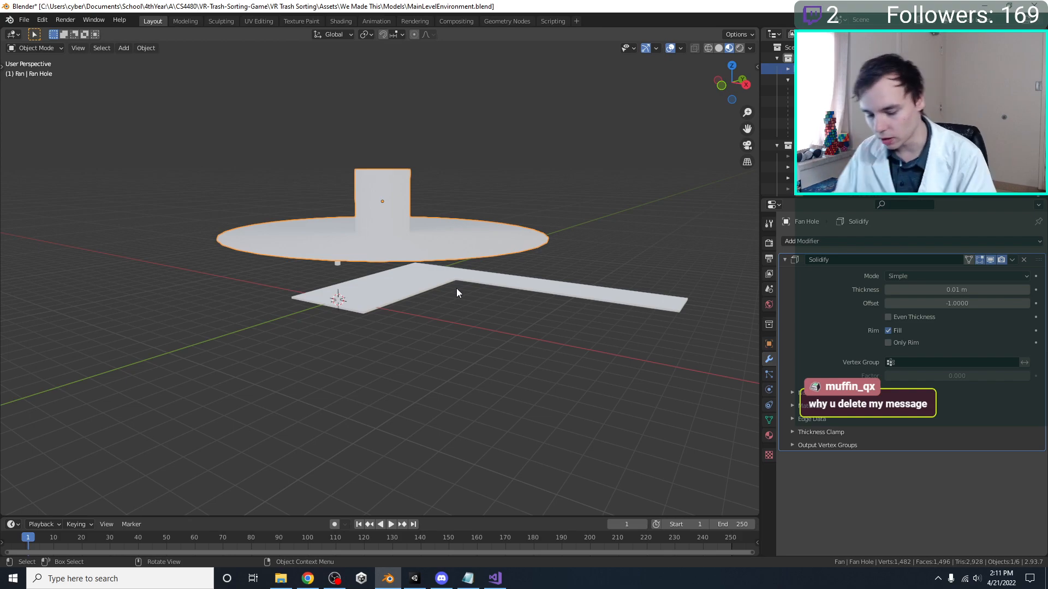
{"action": "middle_click_drag", "start_coordinate": [456, 288], "coordinate": [466, 264]}
{"action": "scroll", "coordinate": [466, 264], "scroll_direction": "up", "scroll_amount": 2}
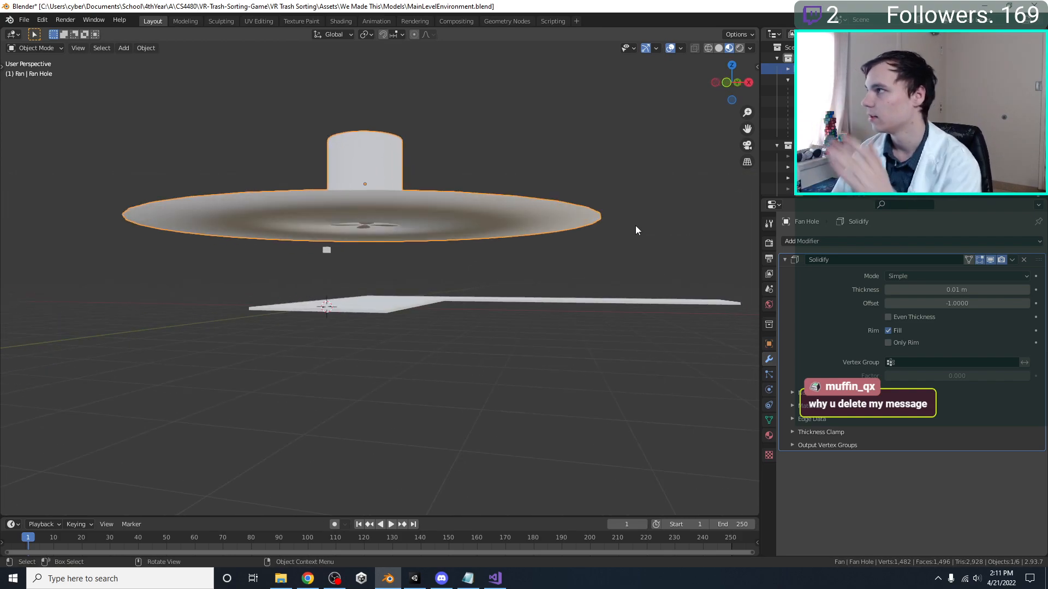
{"action": "middle_click_drag", "start_coordinate": [609, 178], "coordinate": [581, 216]}
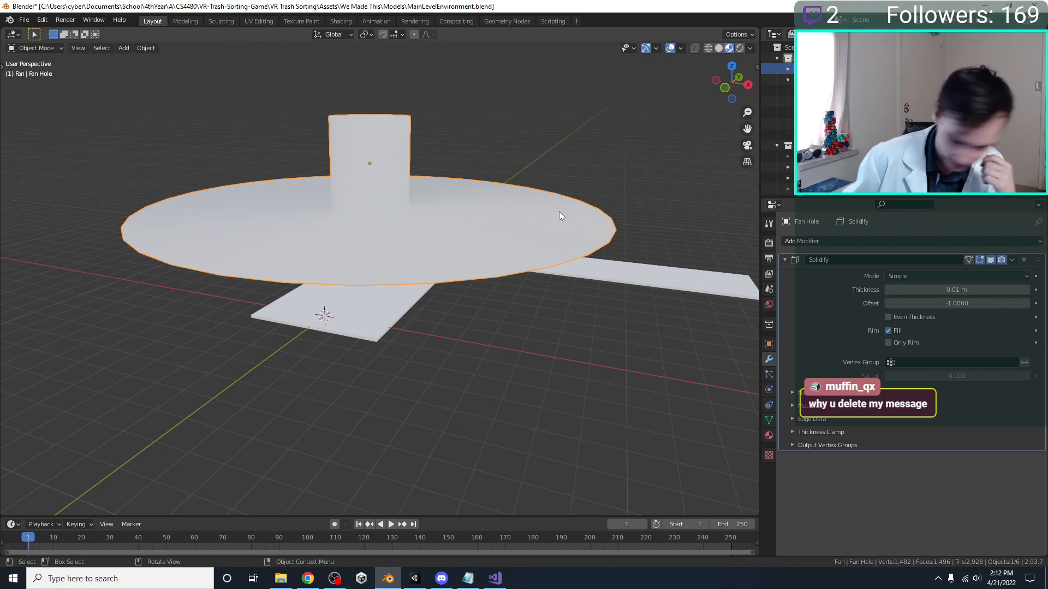
{"action": "key", "text": "KP_7"}
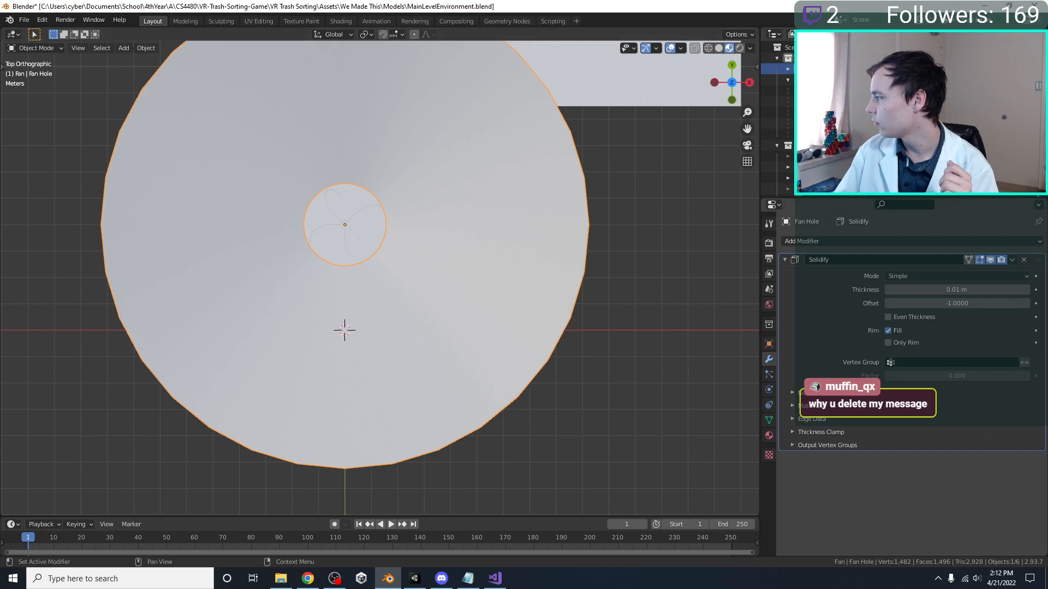
{"action": "scroll", "coordinate": [442, 205], "scroll_direction": "down", "scroll_amount": 1}
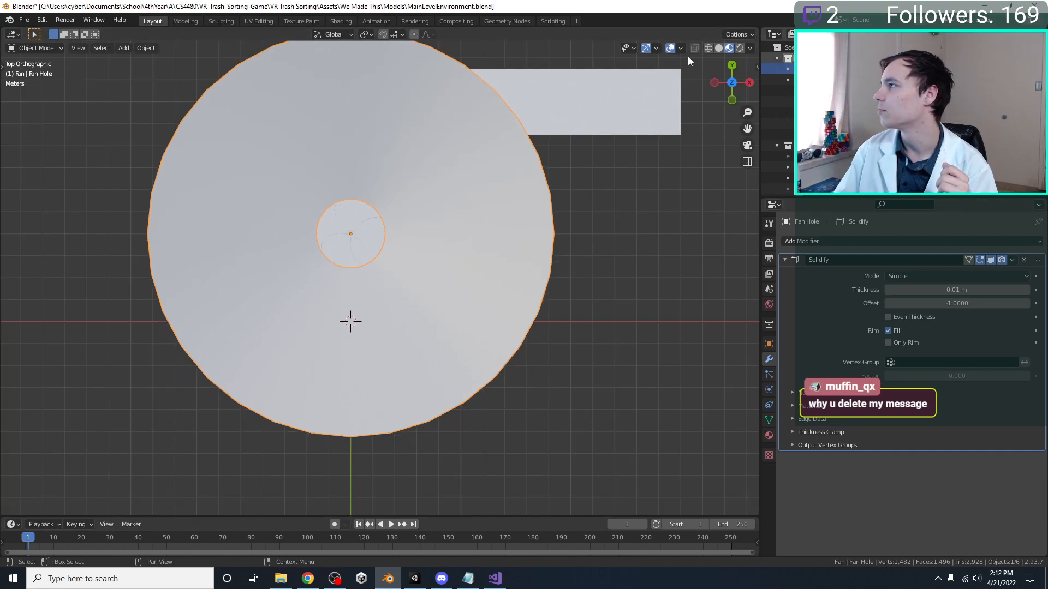
{"action": "key", "text": "Delete"}
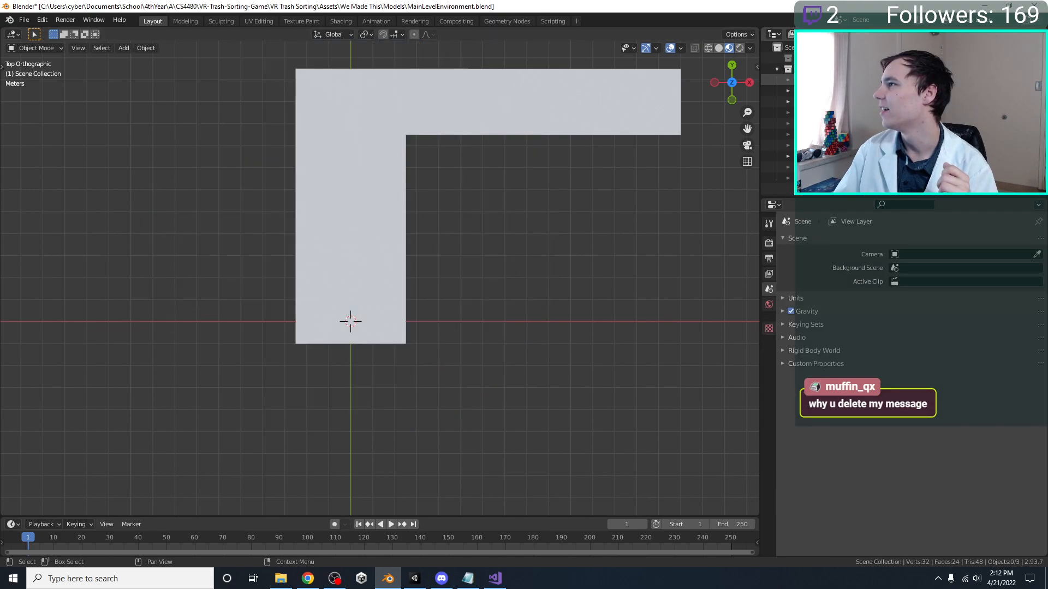
Examine the L-shaped floor layout from above and in perspective
{"action": "middle_click_drag", "start_coordinate": [443, 208], "coordinate": [450, 215]}
{"action": "left_click", "coordinate": [374, 214]}
{"action": "middle_click_drag", "start_coordinate": [374, 214], "coordinate": [391, 284]}
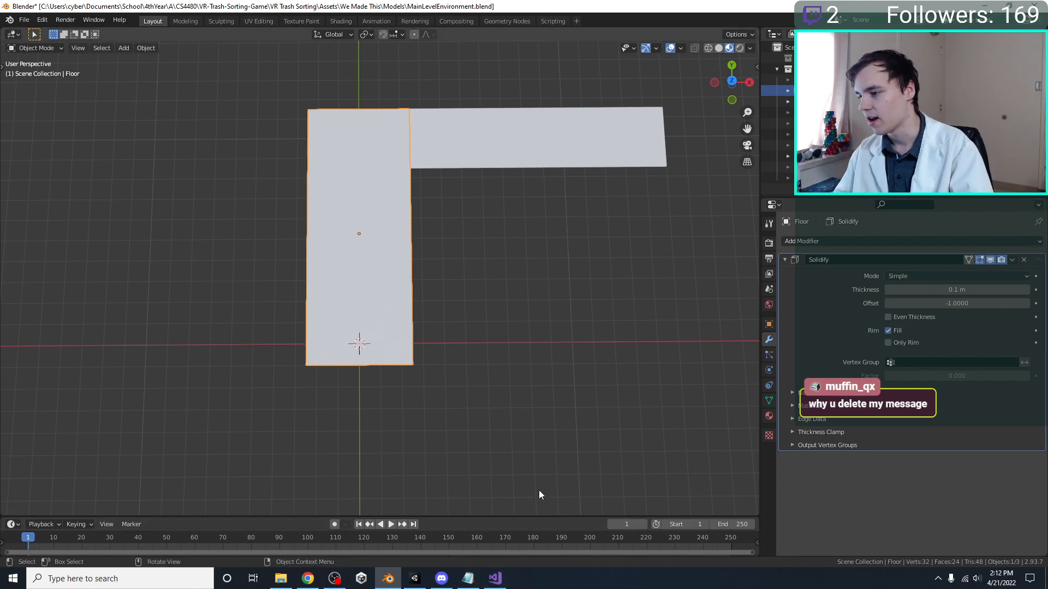
{"action": "left_click_drag", "start_coordinate": [536, 517], "coordinate": [536, 487]}
{"action": "key", "text": "KP_7"}
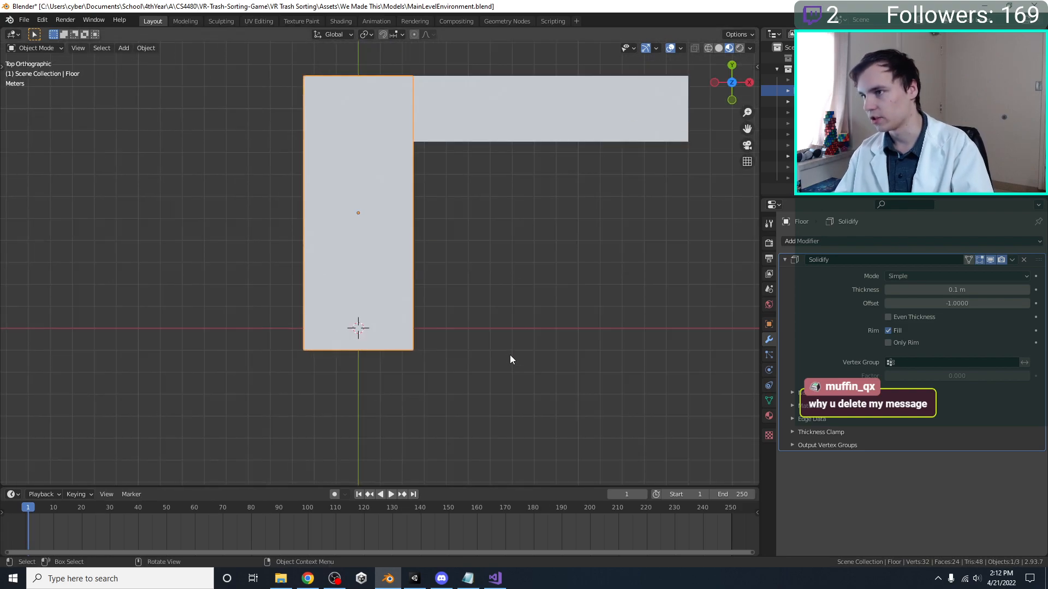
{"action": "middle_click_drag", "start_coordinate": [355, 243], "coordinate": [368, 335], "text": "shift"}
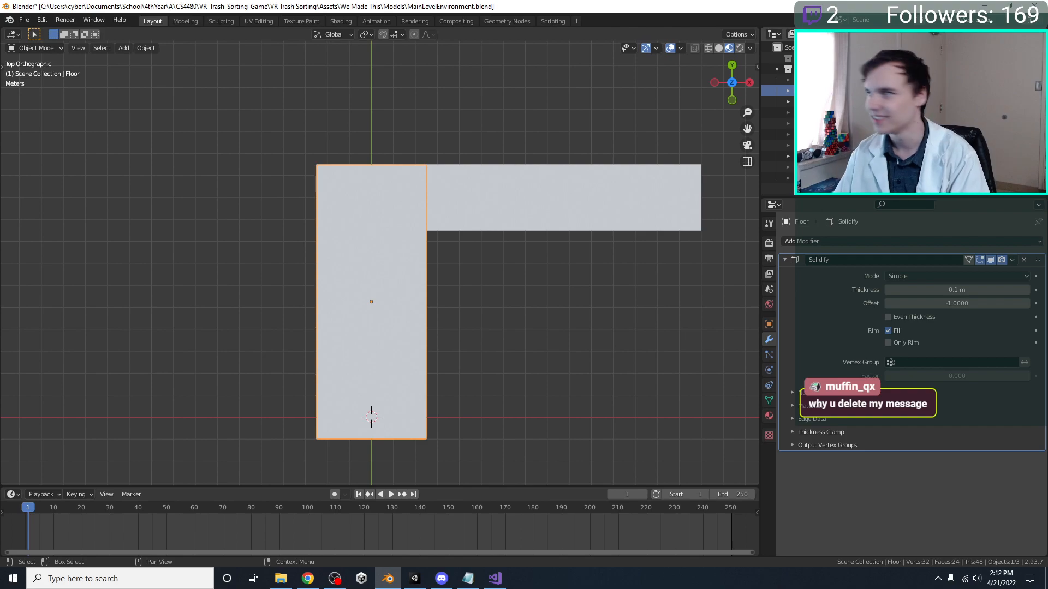
{"action": "middle_click_drag", "start_coordinate": [355, 284], "coordinate": [423, 254]}
Name the Player Reference cube's material Green and set its base color to green
{"action": "left_click", "coordinate": [426, 256]}
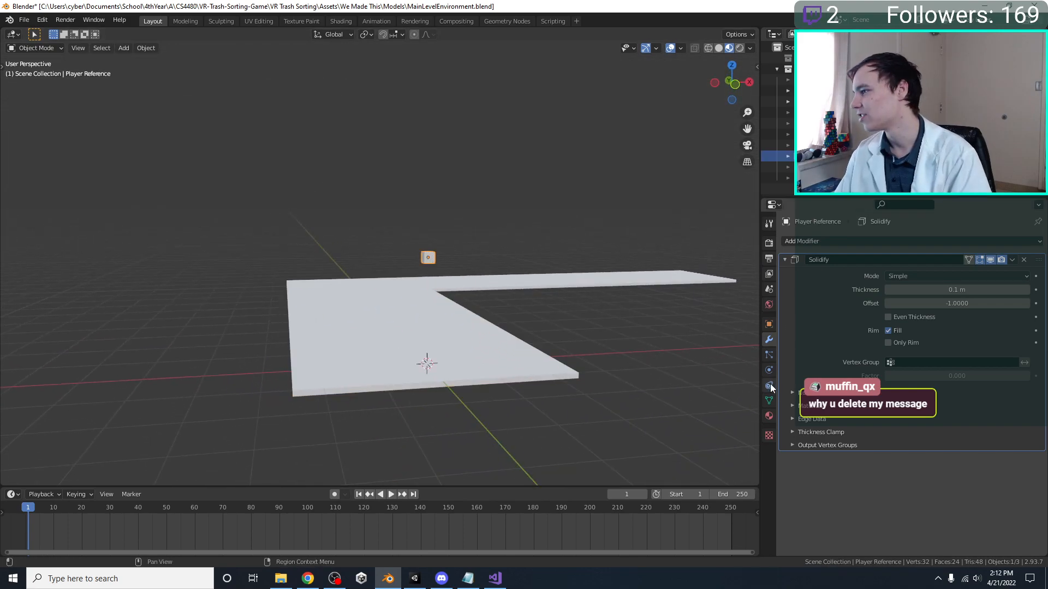
{"action": "left_click", "coordinate": [769, 416]}
{"action": "left_click", "coordinate": [888, 290]}
{"action": "type", "text": "Green"}
{"action": "key", "text": "Return"}
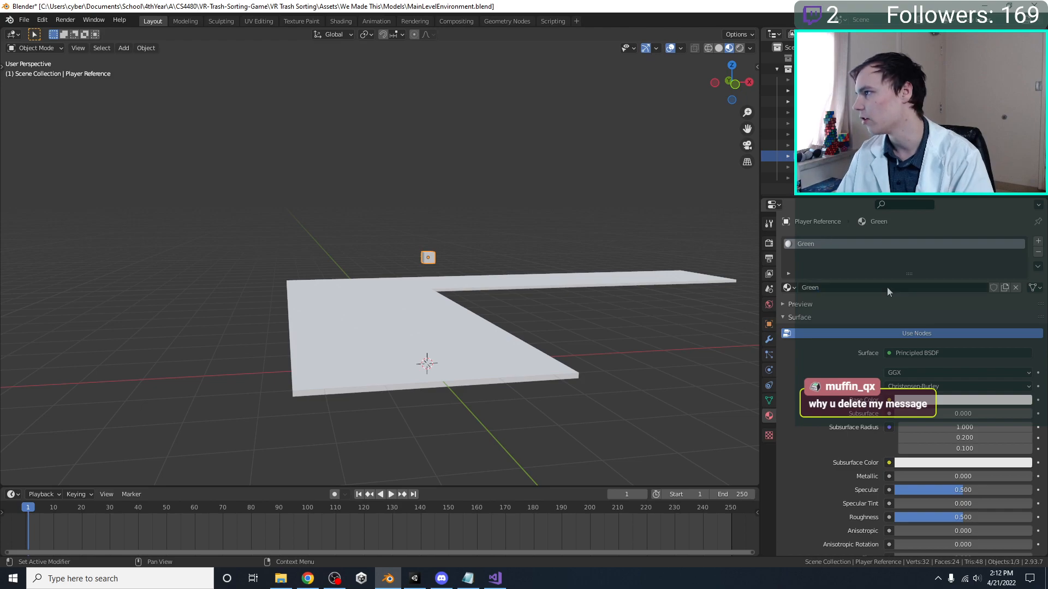
{"action": "left_click", "coordinate": [991, 402]}
{"action": "left_click_drag", "start_coordinate": [958, 273], "coordinate": [939, 263]}
Add a 2 m cube mesh at the world origin, on the lower end of the floor
{"action": "middle_click_drag", "start_coordinate": [539, 276], "coordinate": [525, 342]}
{"action": "left_click", "coordinate": [417, 354]}
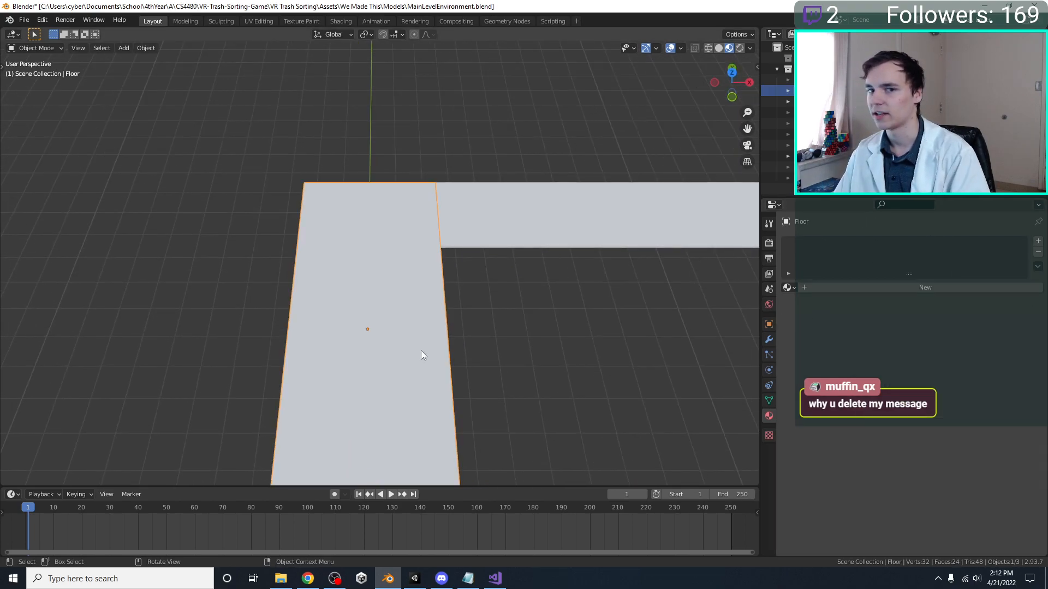
{"action": "key", "text": "KP_7"}
{"action": "scroll", "coordinate": [458, 254], "scroll_direction": "up", "scroll_amount": 2}
{"action": "middle_click_drag", "start_coordinate": [469, 283], "coordinate": [467, 270], "text": "shift"}
{"action": "scroll", "coordinate": [467, 270], "scroll_direction": "down", "scroll_amount": 2}
{"action": "middle_click_drag", "start_coordinate": [493, 196], "coordinate": [464, 261], "text": "shift"}
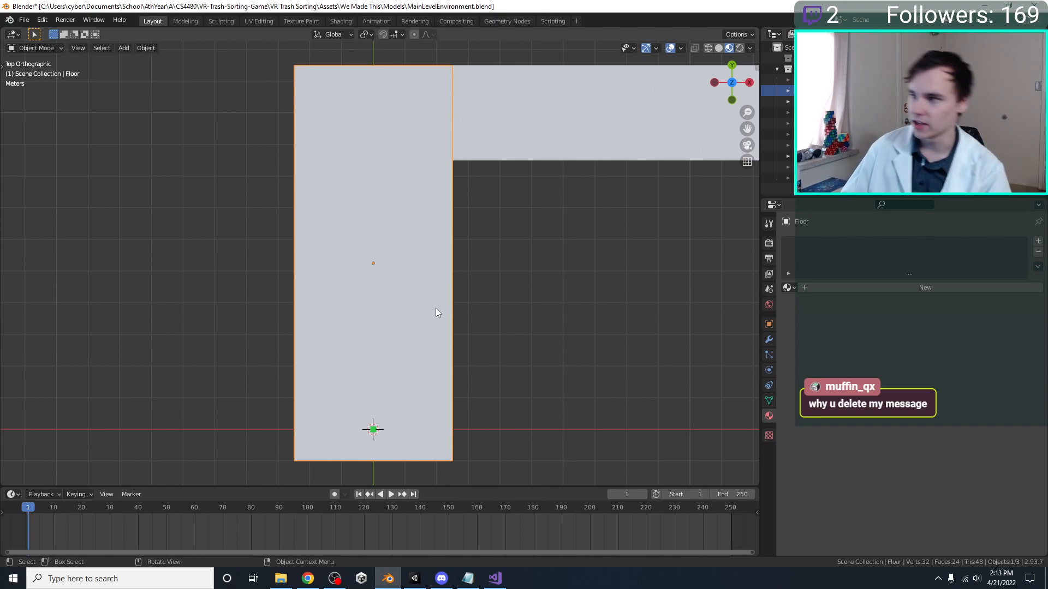
{"action": "scroll", "coordinate": [444, 304], "scroll_direction": "up", "scroll_amount": 1}
{"action": "middle_click_drag", "start_coordinate": [419, 382], "coordinate": [388, 300], "text": "shift"}
{"action": "scroll", "coordinate": [388, 299], "scroll_direction": "up", "scroll_amount": 1}
{"action": "key", "text": "shift+a"}
{"action": "mouse_move", "coordinate": [387, 296]}
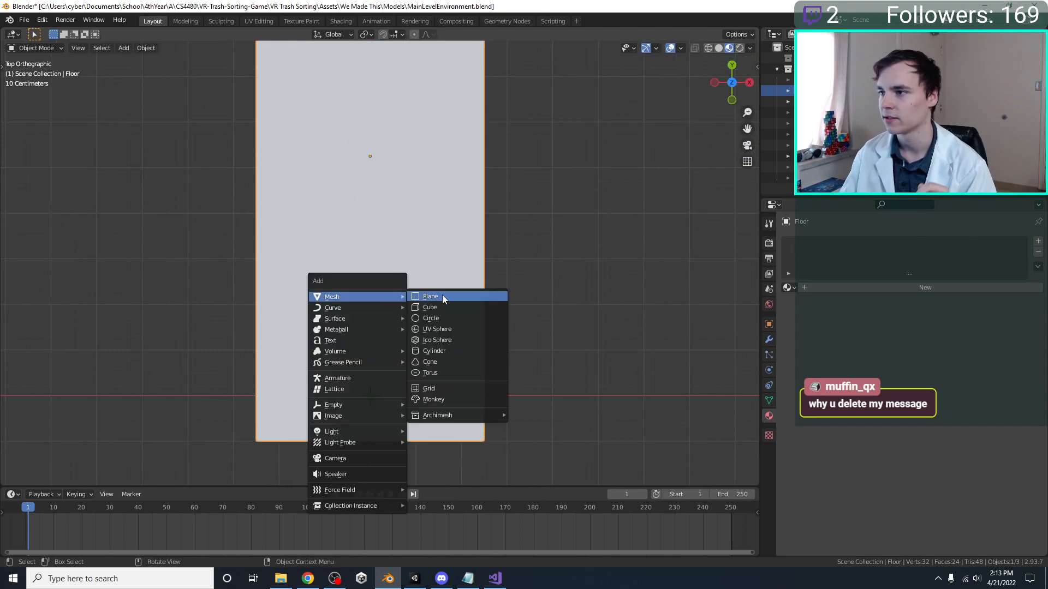
{"action": "left_click", "coordinate": [447, 306]}
{"action": "scroll", "coordinate": [448, 322], "scroll_direction": "down", "scroll_amount": 3}
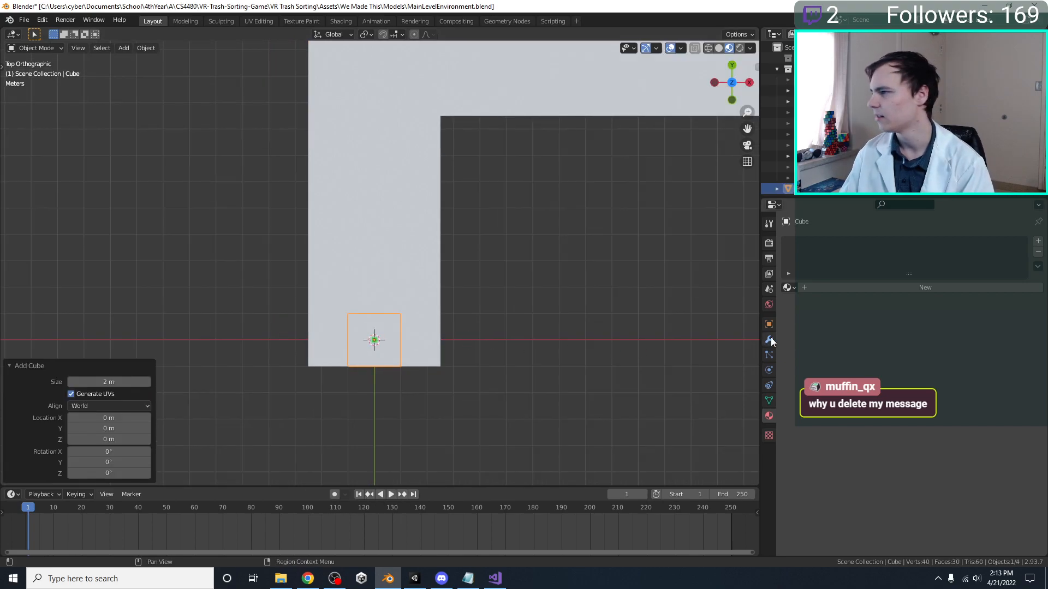
Give the new cube a material named Yellow with a yellow base color
{"action": "left_click", "coordinate": [831, 287]}
{"action": "left_click", "coordinate": [854, 286]}
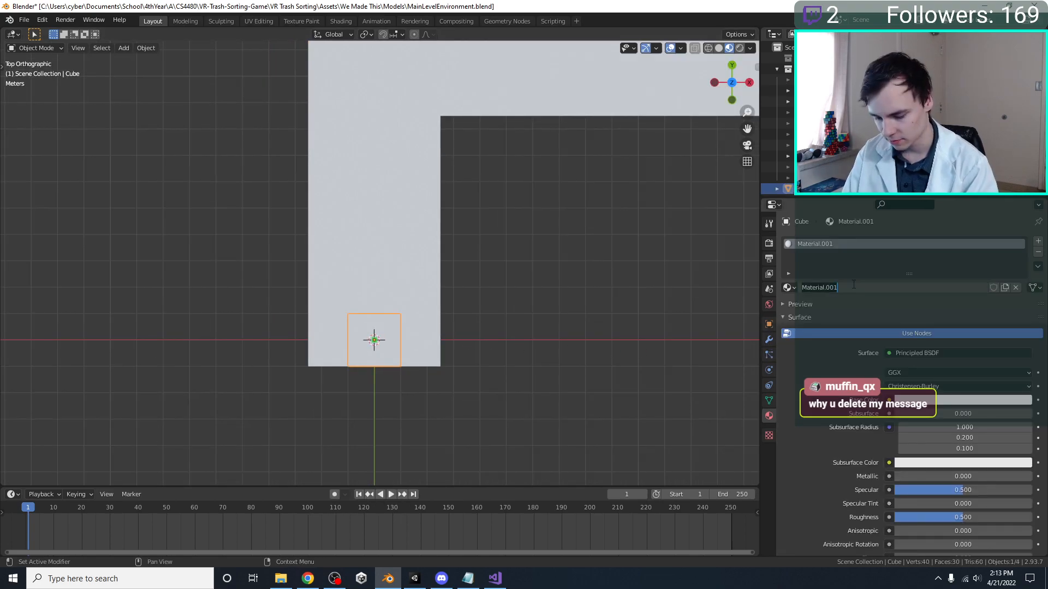
{"action": "key", "text": "ctrl+a"}
{"action": "type", "text": "Yellow"}
{"action": "key", "text": "Return"}
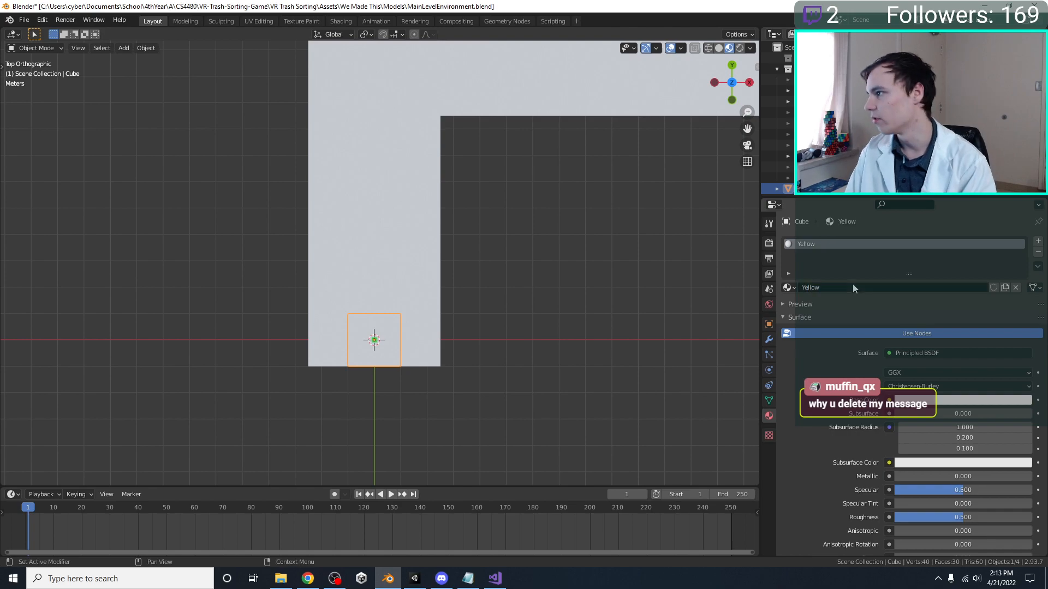
{"action": "left_click", "coordinate": [939, 400]}
{"action": "left_click_drag", "start_coordinate": [965, 316], "coordinate": [944, 305]}
{"action": "scroll", "coordinate": [545, 269], "scroll_direction": "up", "scroll_amount": 3}
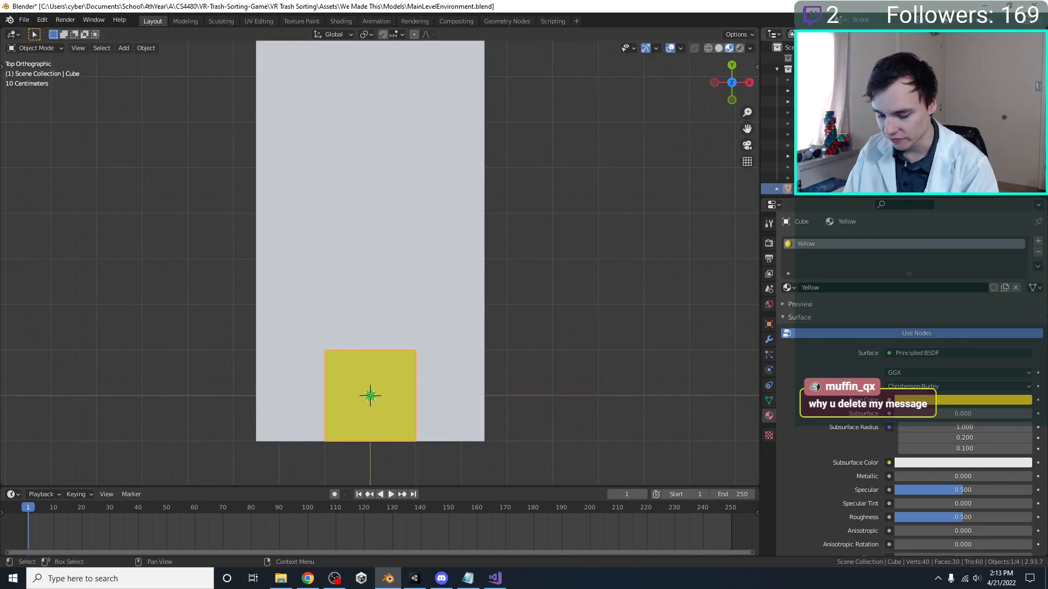
Rename the cube Conveyor and move it 0.9 m along the Y axis
{"action": "type", "text": "Conveyor"}
{"action": "key", "text": "Return"}
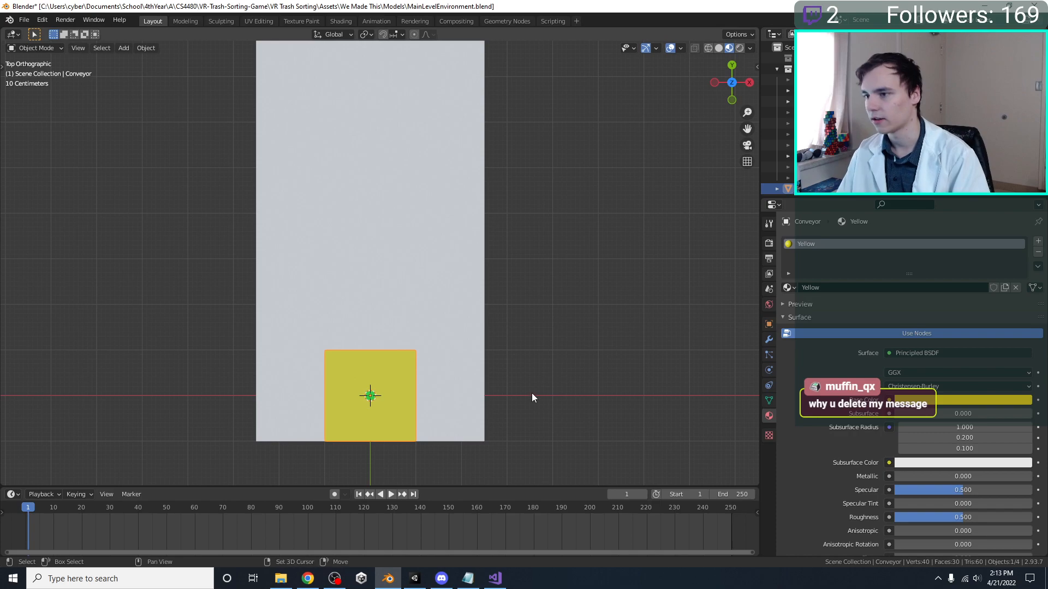
{"action": "middle_click_drag", "start_coordinate": [484, 388], "coordinate": [492, 330], "text": "shift"}
{"action": "scroll", "coordinate": [490, 330], "scroll_direction": "up", "scroll_amount": 2}
{"action": "key", "text": "g"}
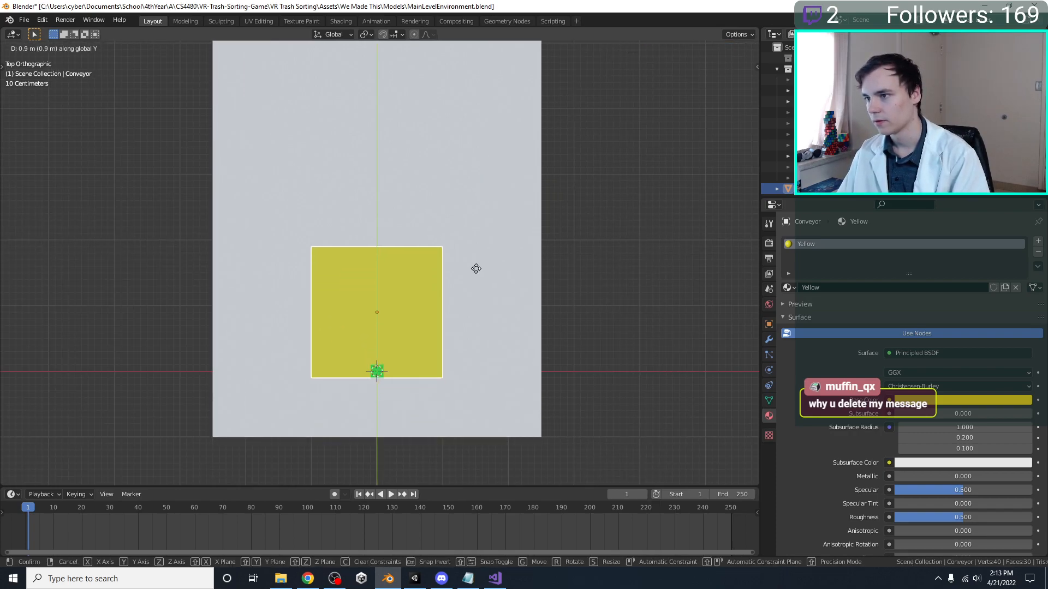
{"action": "left_click", "coordinate": [477, 264]}
Narrow the Conveyor block along the Y axis and scale the whole block by 0.5
{"action": "key", "text": "s"}
{"action": "key", "text": "z"}
{"action": "key", "text": "y"}
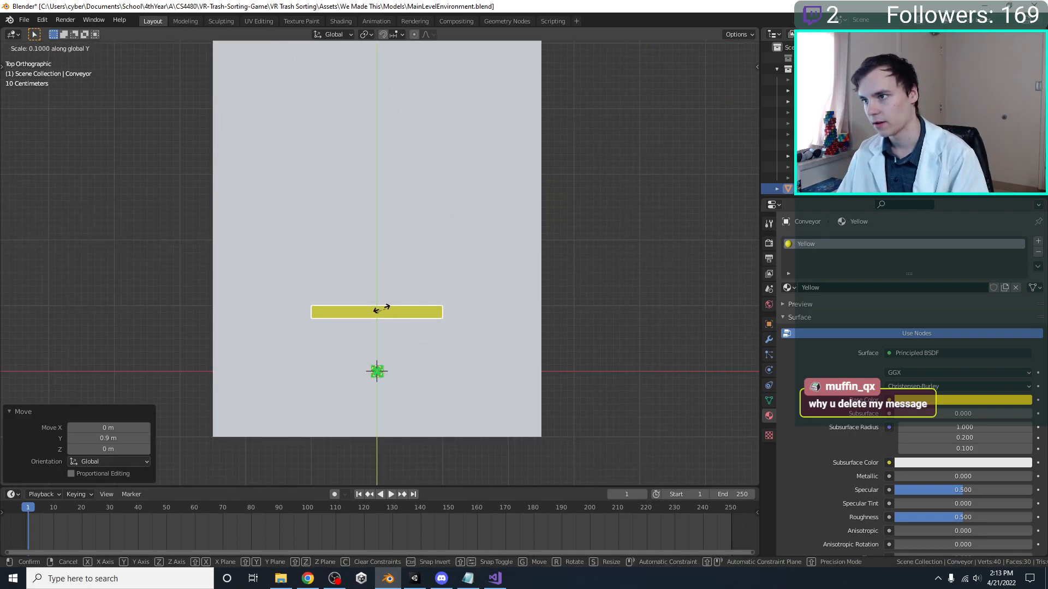
{"action": "left_click", "coordinate": [423, 321]}
{"action": "key", "text": "s"}
{"action": "left_click", "coordinate": [444, 314]}
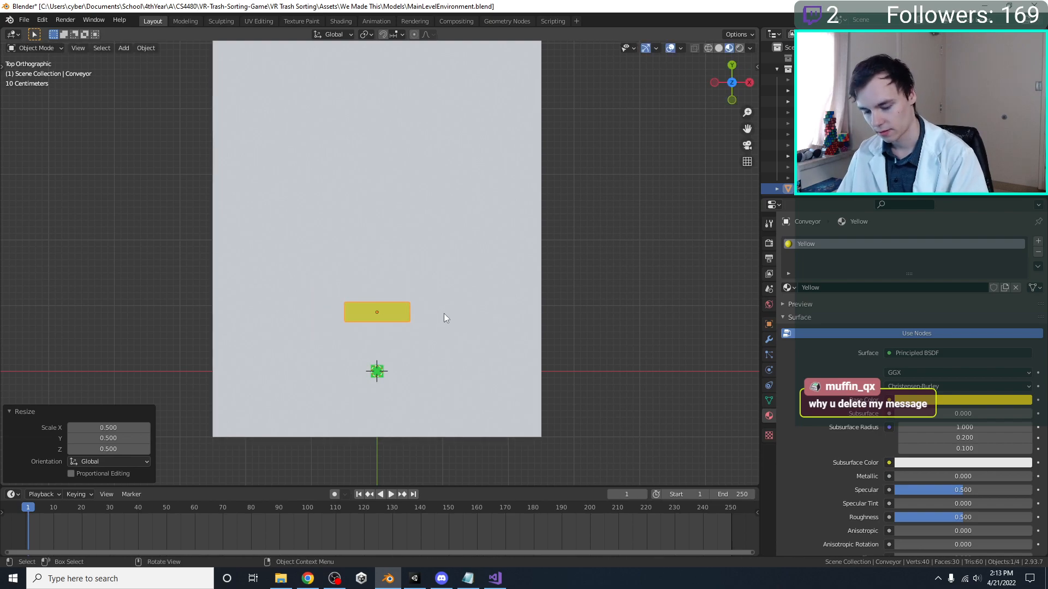
{"action": "key", "text": "Delete"}
{"action": "key", "text": "z"}
{"action": "key", "text": "Escape"}
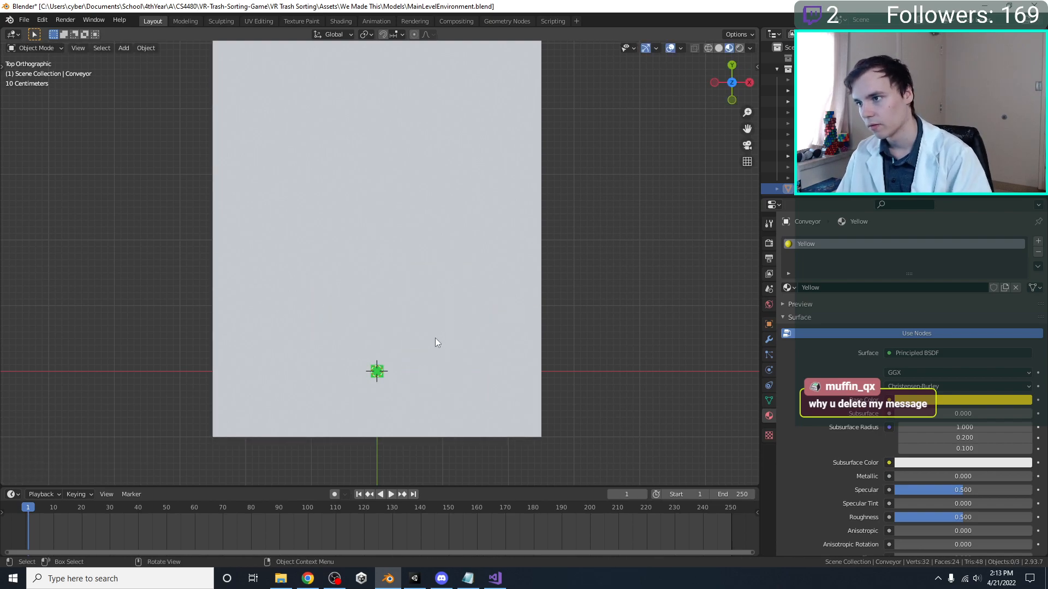
{"action": "key", "text": "ctrl+z"}
Move the Conveyor -0.5 m along Y and scale it by 1.9 along X
{"action": "middle_click_drag", "start_coordinate": [436, 343], "coordinate": [434, 288], "text": "shift"}
{"action": "key", "text": "g"}
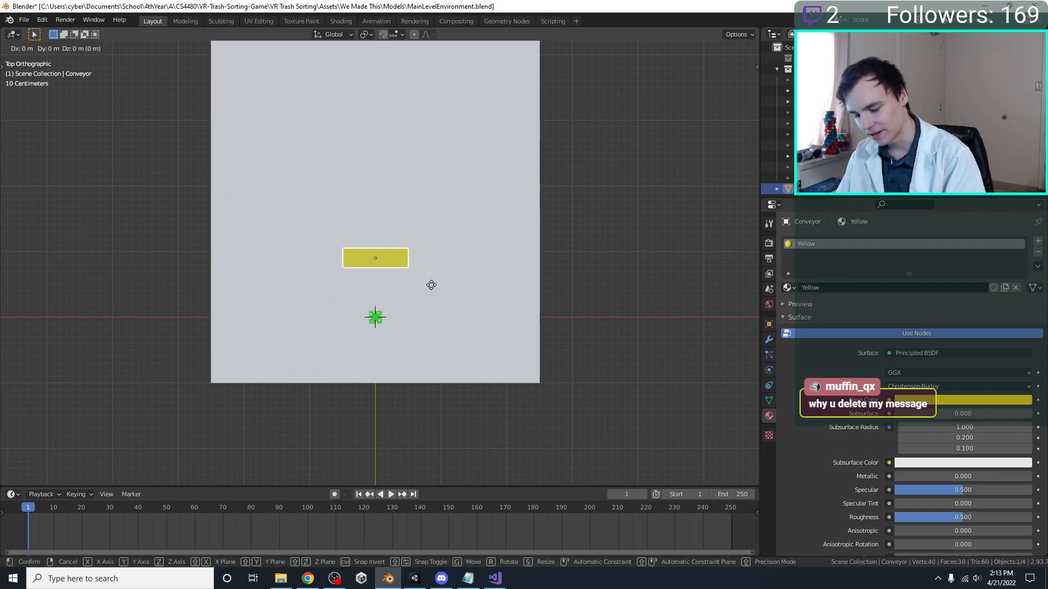
{"action": "key", "text": "y"}
{"action": "left_click", "coordinate": [418, 317]}
{"action": "key", "text": "s"}
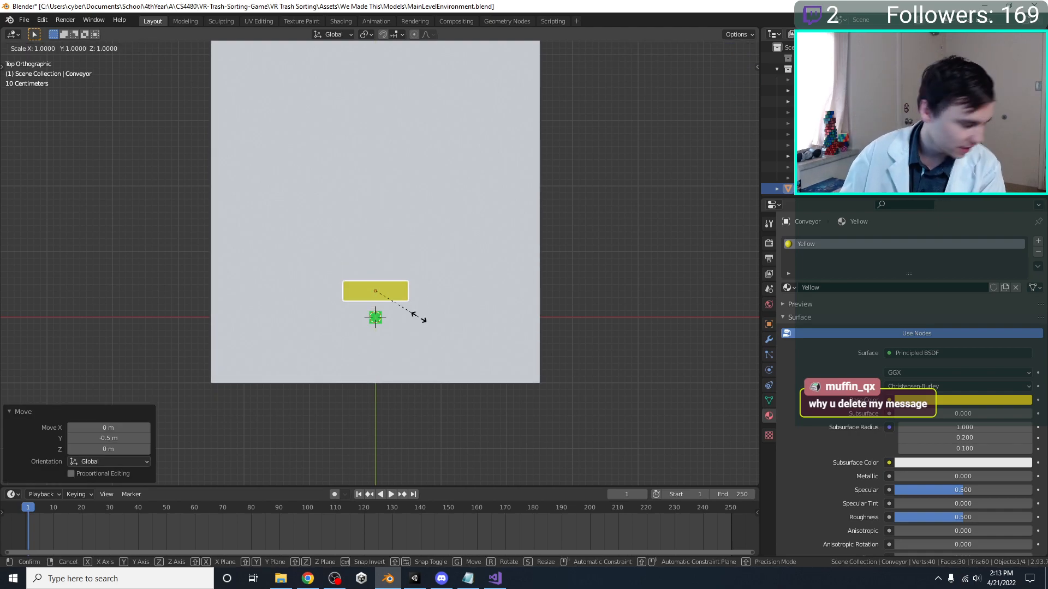
{"action": "key", "text": "x"}
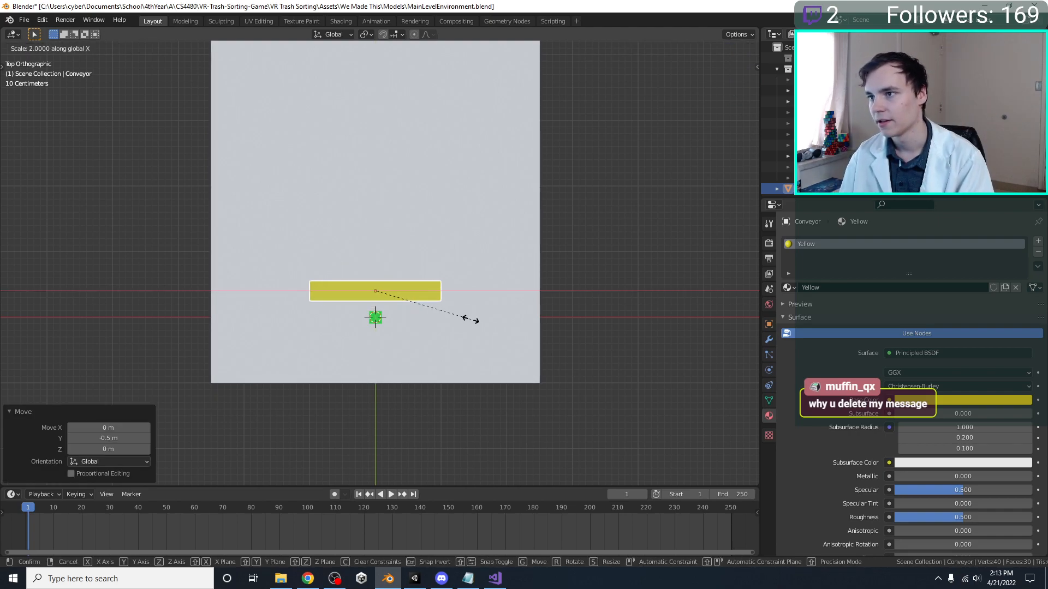
{"action": "left_click", "coordinate": [469, 317]}
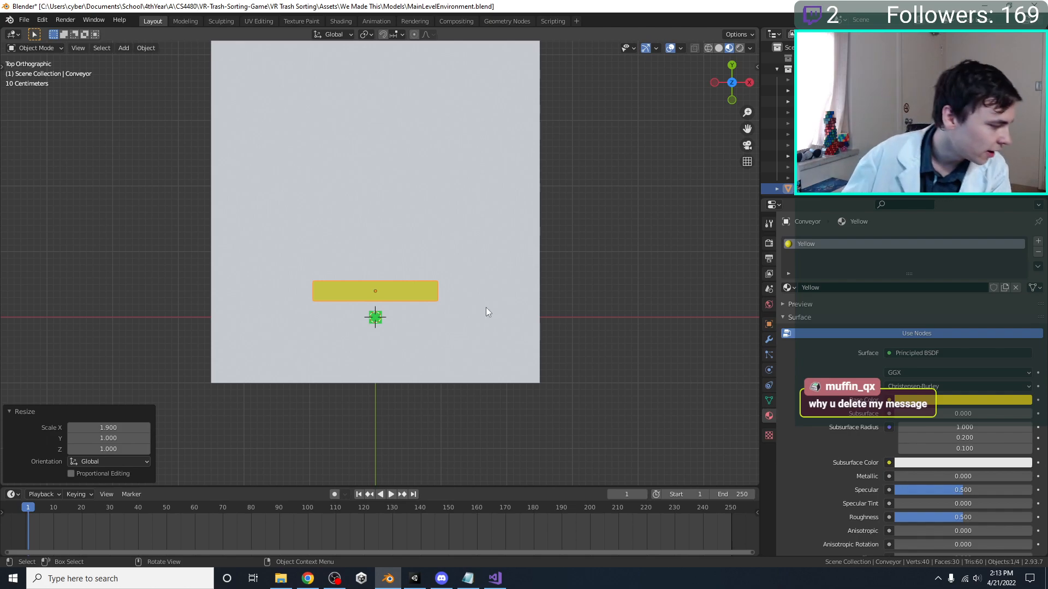
Save the MainLevelEnvironment.blend file and select the Floor
{"action": "middle_click_drag", "start_coordinate": [486, 308], "coordinate": [476, 287], "text": "shift"}
{"action": "key", "text": "ctrl+s"}
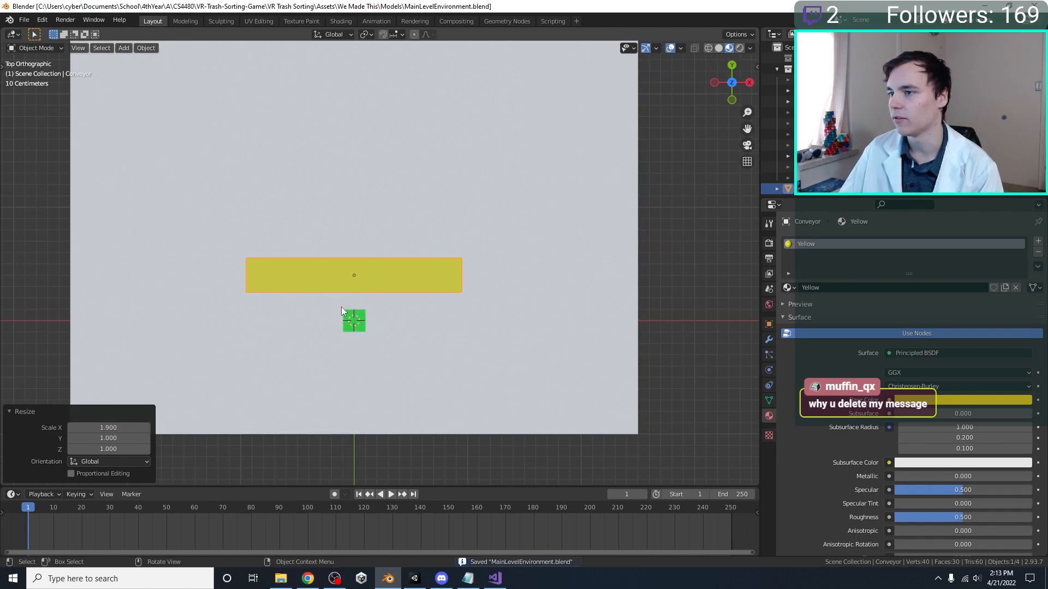
{"action": "left_click", "coordinate": [341, 307]}
{"action": "middle_click_drag", "start_coordinate": [341, 306], "coordinate": [367, 237]}
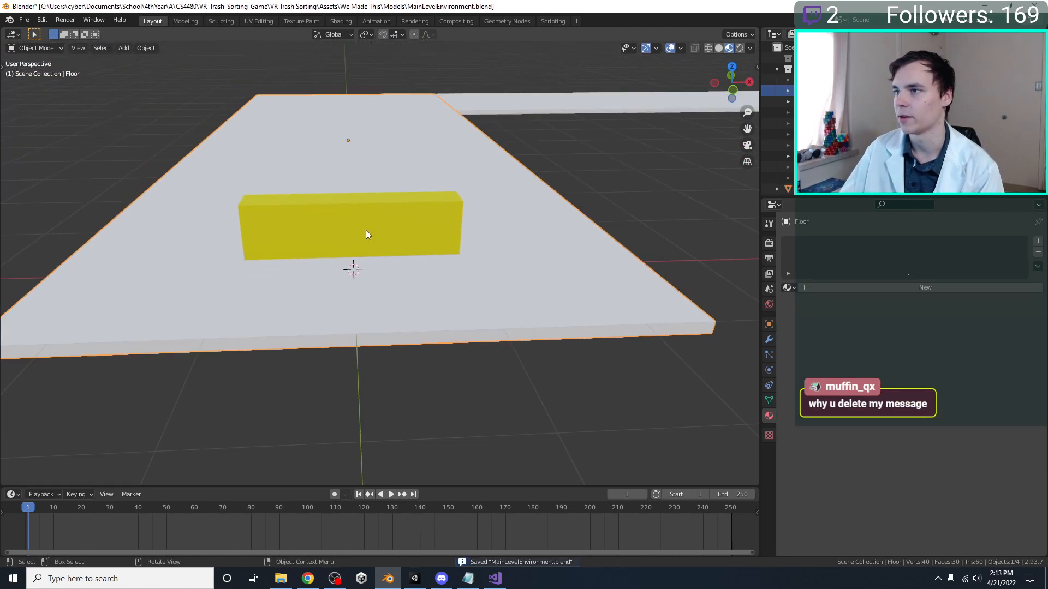
Raise the Conveyor block 1 m along the Z axis and save the MainLevelEnvironment file
{"action": "left_click", "coordinate": [364, 211]}
{"action": "key", "text": "KP_1"}
{"action": "scroll", "coordinate": [376, 379], "scroll_direction": "down", "scroll_amount": 1}
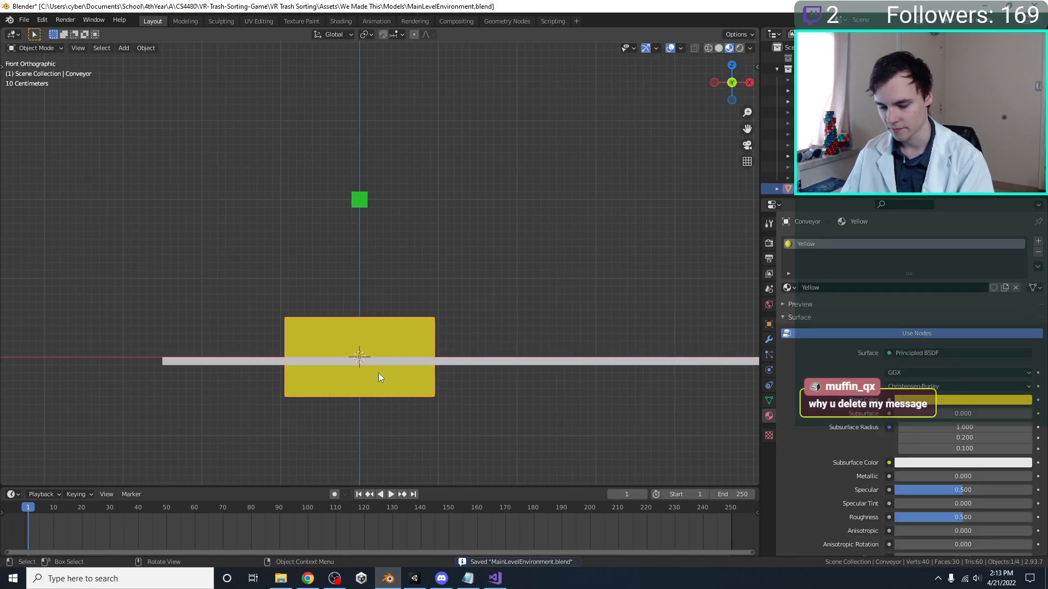
{"action": "key", "text": "g"}
{"action": "key", "text": "z"}
{"action": "key", "text": "1"}
{"action": "key", "text": "Return"}
{"action": "left_click", "coordinate": [362, 202]}
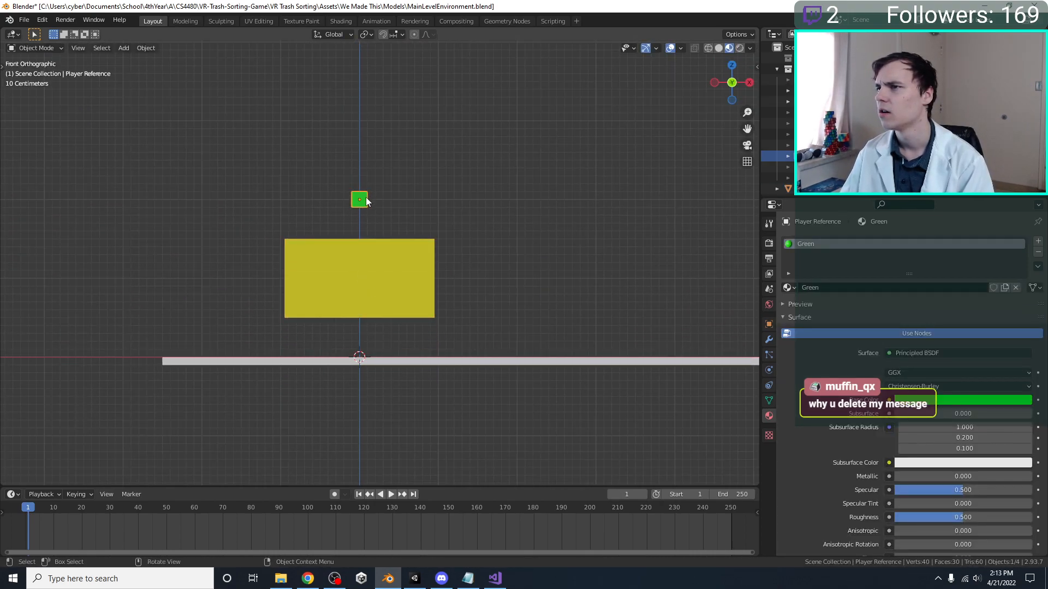
{"action": "middle_click_drag", "start_coordinate": [365, 198], "coordinate": [298, 308]}
{"action": "key", "text": "ctrl+s"}
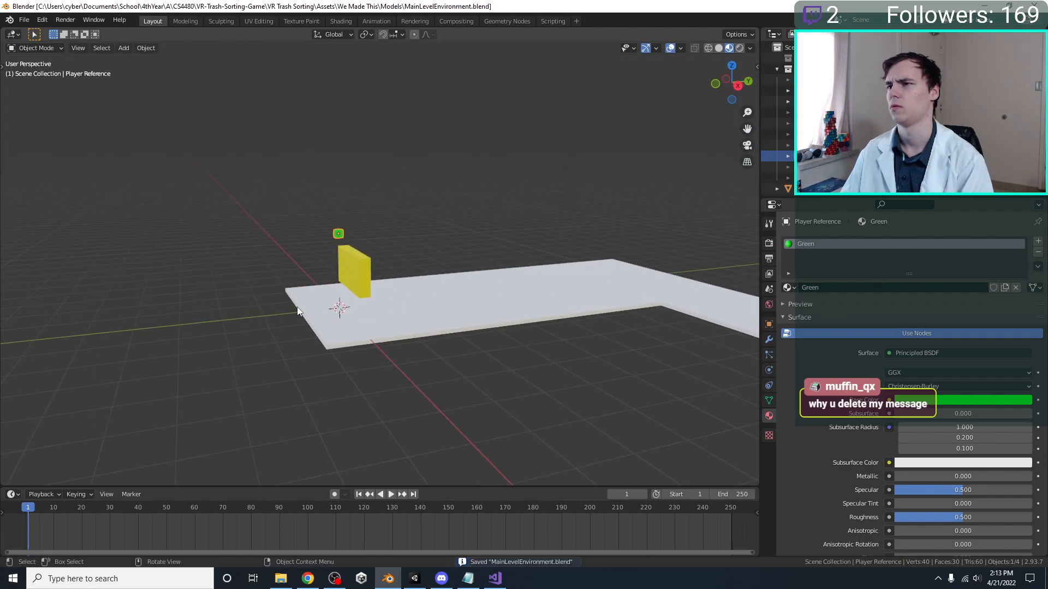
Switch to Unity and examine the conveyor, raccoon and trash bins in the Main Level scene
{"action": "left_click", "coordinate": [414, 580]}
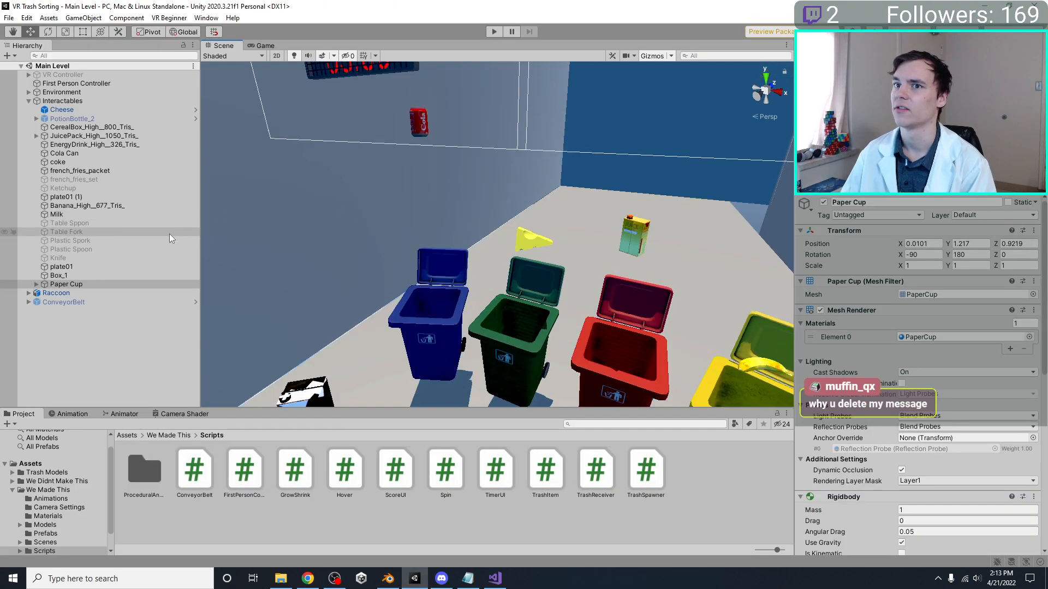
{"action": "right_click_drag", "start_coordinate": [524, 191], "coordinate": [426, 220]}
{"action": "scroll", "coordinate": [426, 220], "scroll_direction": "down", "scroll_amount": 5}
{"action": "right_click_drag", "start_coordinate": [494, 262], "coordinate": [518, 258]}
{"action": "scroll", "coordinate": [518, 258], "scroll_direction": "up", "scroll_amount": 5}
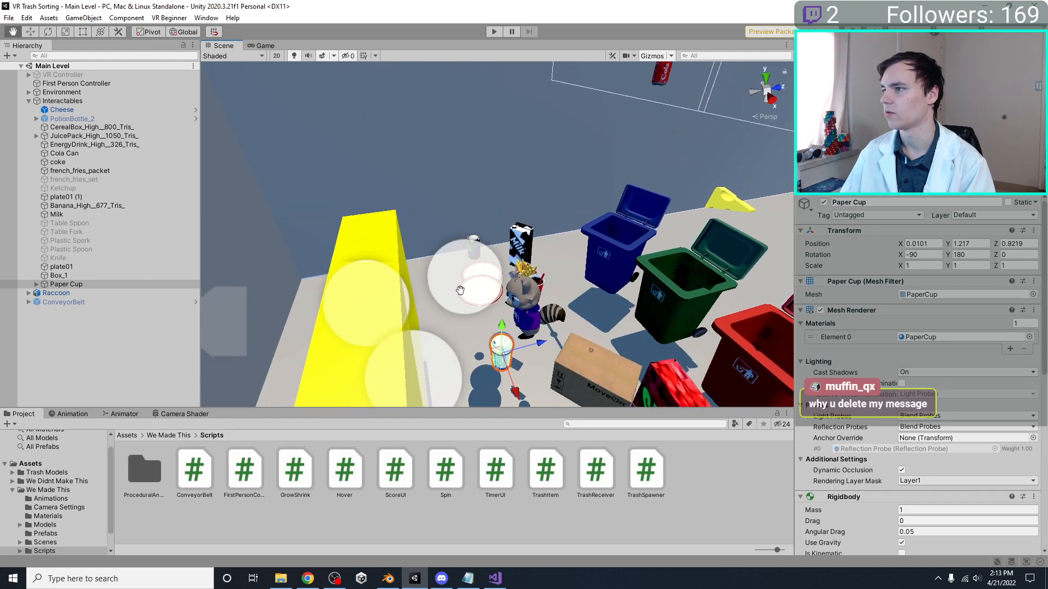
{"action": "middle_click_drag", "start_coordinate": [460, 290], "coordinate": [534, 128]}
{"action": "right_click_drag", "start_coordinate": [527, 311], "coordinate": [502, 262]}
{"action": "middle_click_drag", "start_coordinate": [502, 262], "coordinate": [549, 128]}
{"action": "scroll", "coordinate": [513, 209], "scroll_direction": "down", "scroll_amount": 5}
{"action": "scroll", "coordinate": [513, 208], "scroll_direction": "up", "scroll_amount": 5}
{"action": "middle_click_drag", "start_coordinate": [499, 228], "coordinate": [336, 325]}
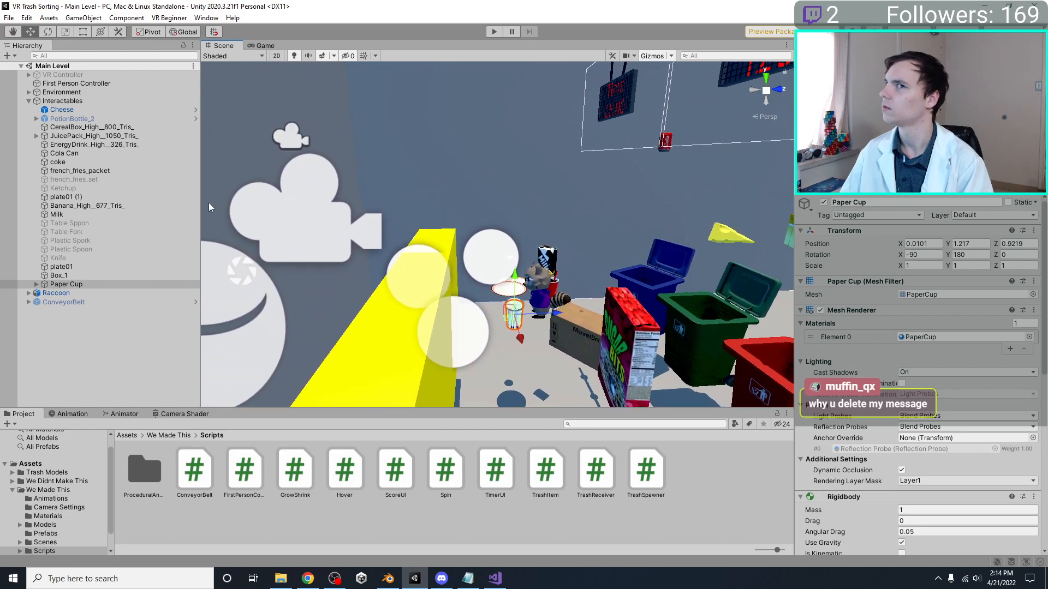
Activate the Player Reference object inside the MainLevelEnvironment model and focus the scene view on it
{"action": "left_click", "coordinate": [94, 101]}
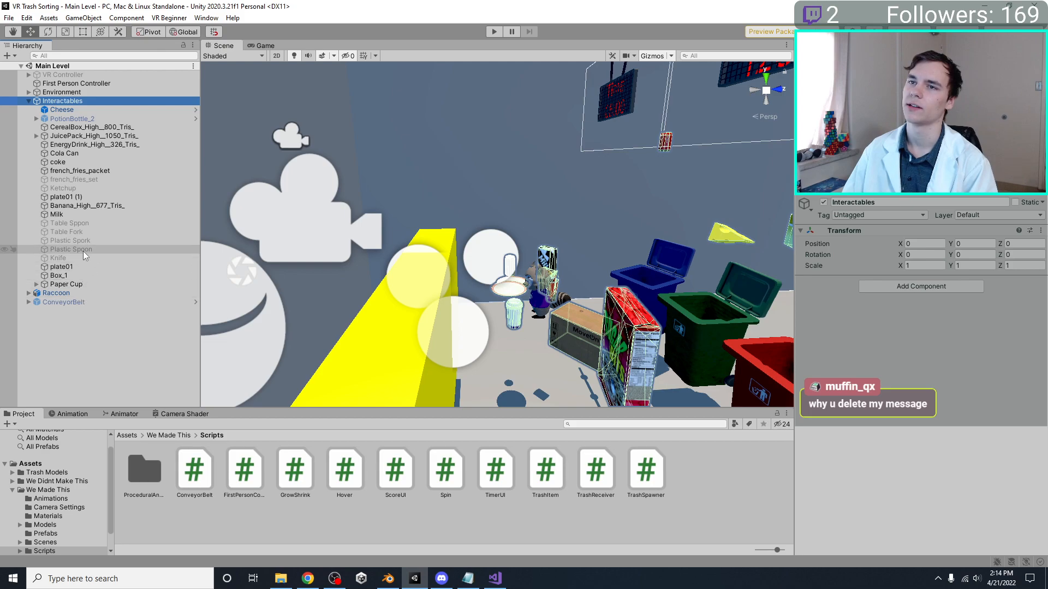
{"action": "left_click", "coordinate": [30, 92]}
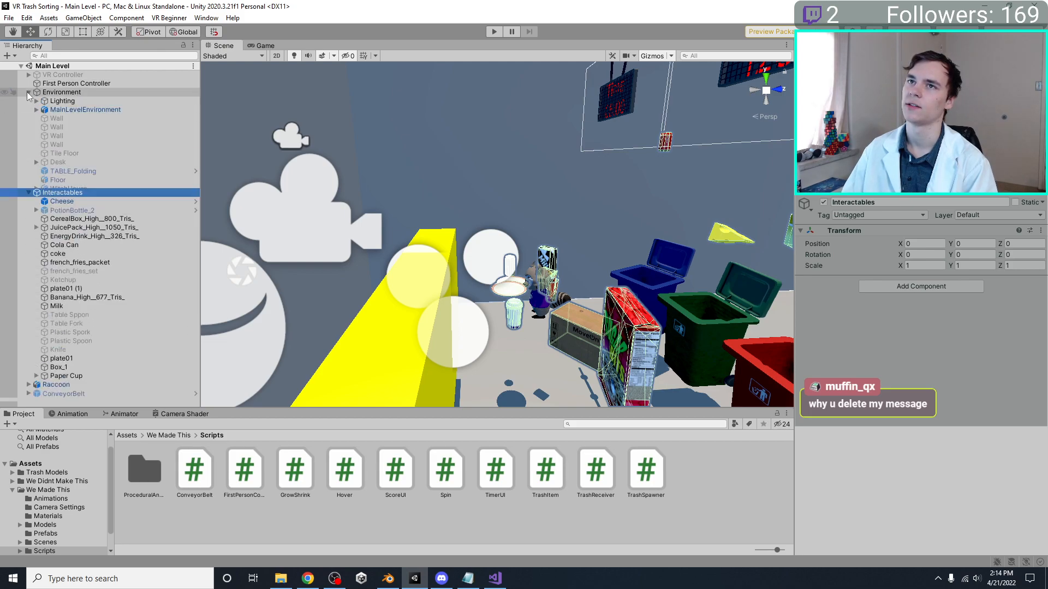
{"action": "left_click", "coordinate": [36, 109]}
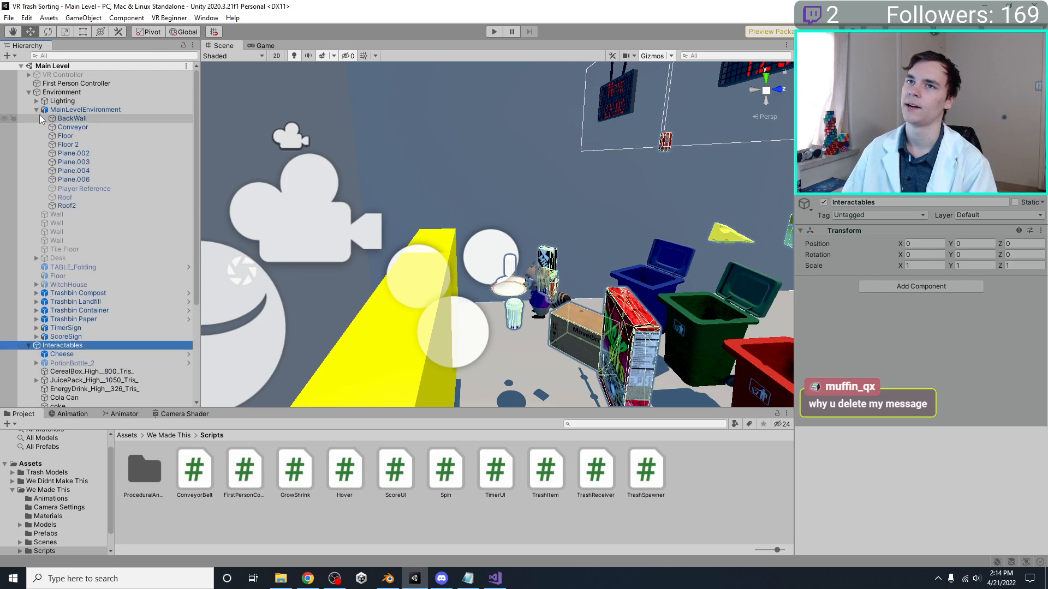
{"action": "left_click", "coordinate": [83, 189]}
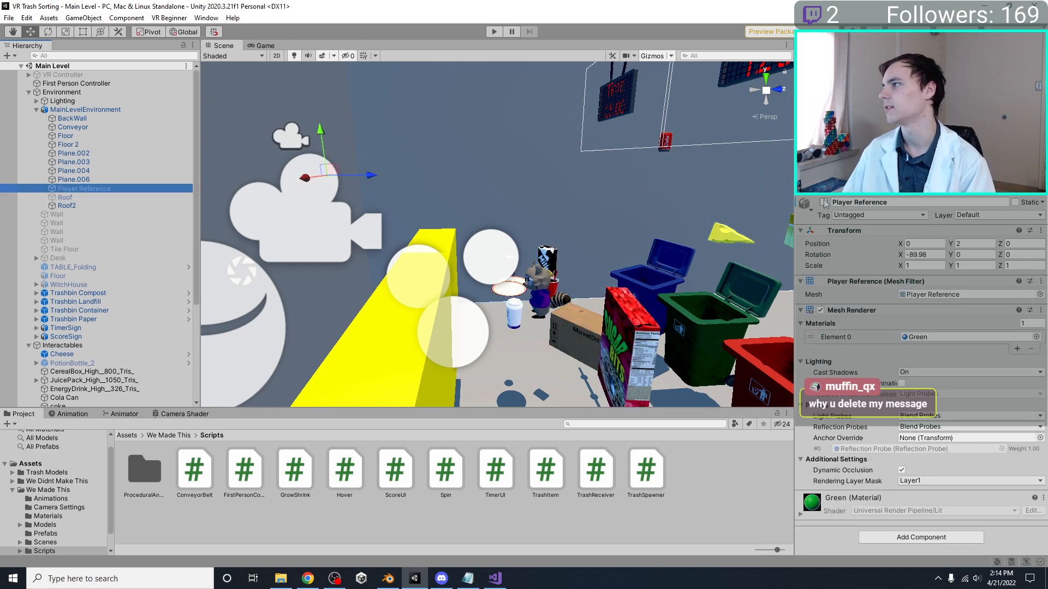
{"action": "left_click", "coordinate": [824, 203]}
{"action": "key", "text": "f"}
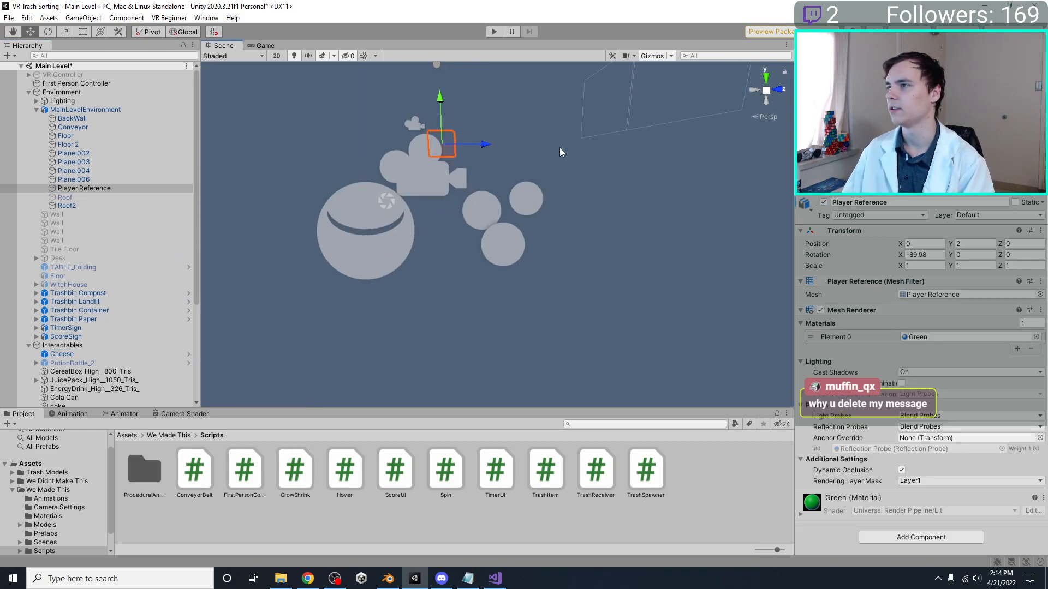
{"action": "scroll", "coordinate": [562, 153], "scroll_direction": "up", "scroll_amount": 5}
{"action": "middle_click_drag", "start_coordinate": [563, 177], "coordinate": [570, 252]}
{"action": "scroll", "coordinate": [569, 254], "scroll_direction": "down", "scroll_amount": 5}
{"action": "mouse_move", "coordinate": [529, 222]}
{"action": "middle_mouse_down"}
{"action": "mouse_move", "coordinate": [535, 246]}
{"action": "mouse_move", "coordinate": [524, 260]}
{"action": "mouse_move", "coordinate": [605, 253]}
{"action": "mouse_move", "coordinate": [574, 220]}
{"action": "mouse_move", "coordinate": [539, 217]}
{"action": "middle_mouse_up"}
{"action": "scroll", "coordinate": [532, 245], "scroll_direction": "up", "scroll_amount": 3}
{"action": "scroll", "coordinate": [524, 202], "scroll_direction": "down", "scroll_amount": 3}
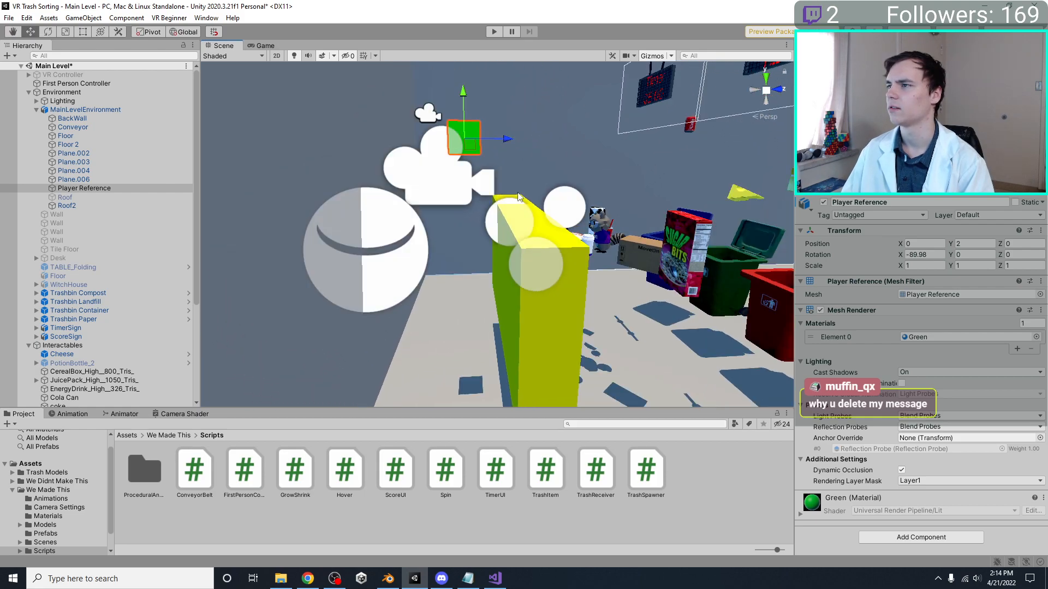
Switch to Blender and delete the leftover Plane objects, Roof and Roof2 from the level model
{"action": "left_click", "coordinate": [389, 579]}
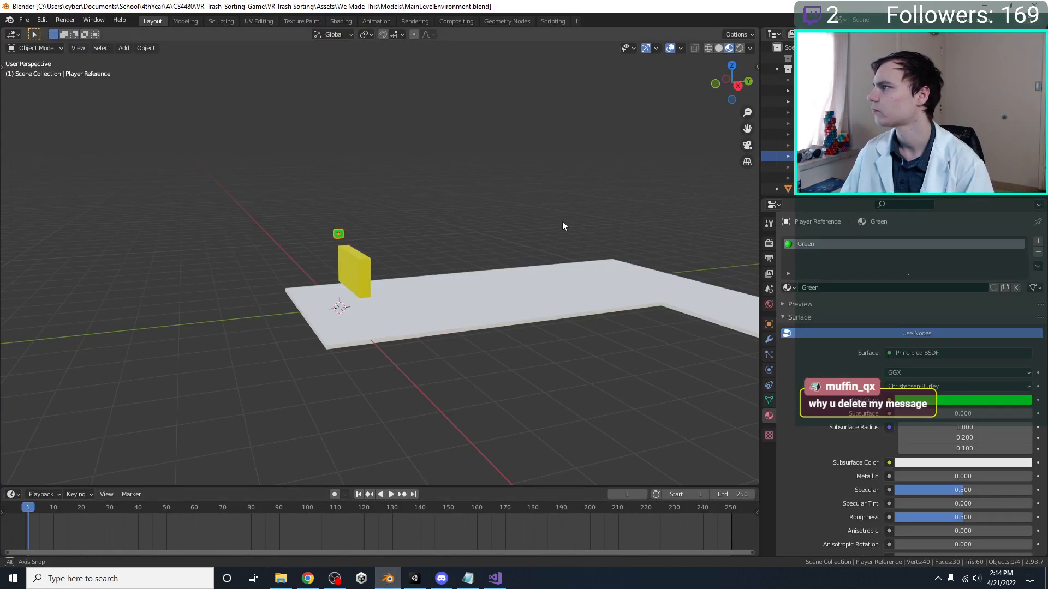
{"action": "scroll", "coordinate": [590, 197], "scroll_direction": "up", "scroll_amount": 3}
{"action": "left_click", "coordinate": [819, 110]}
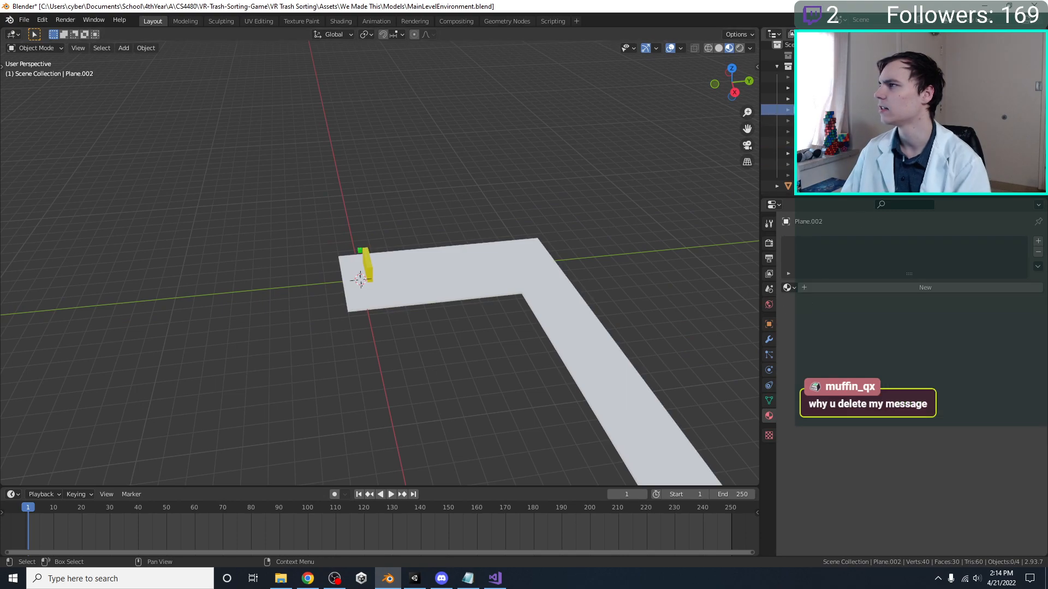
{"action": "key", "text": "Delete"}
{"action": "left_click", "coordinate": [818, 113]}
{"action": "key", "text": "Delete"}
{"action": "left_click", "coordinate": [819, 113]}
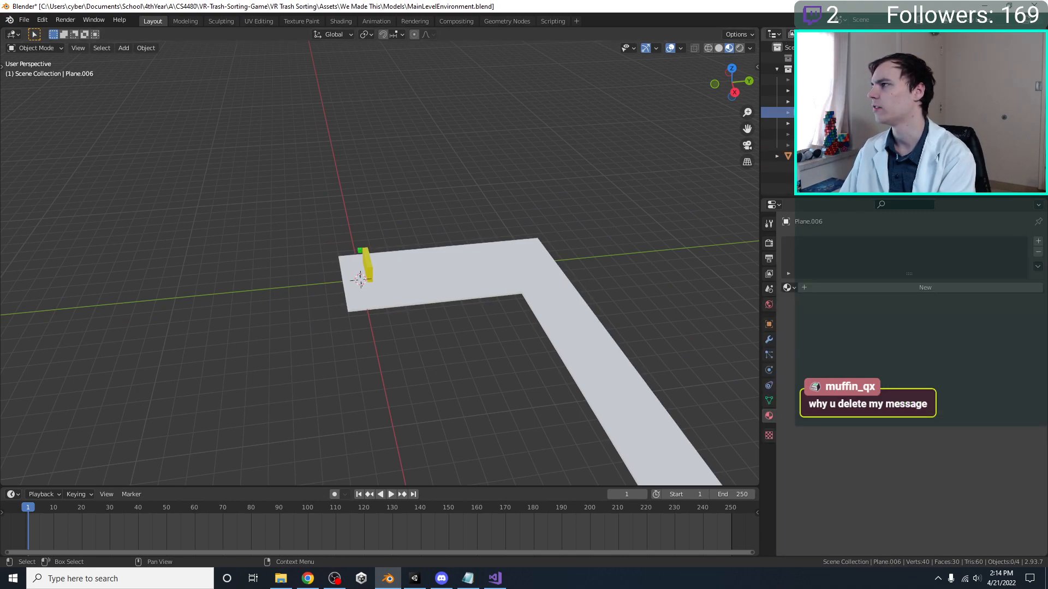
{"action": "key", "text": "Delete"}
{"action": "left_click", "coordinate": [819, 124]}
{"action": "key", "text": "Delete"}
{"action": "left_click", "coordinate": [819, 124]}
{"action": "key", "text": "Delete"}
Delete the BackWall and Floor 2 objects from the level model
{"action": "left_click", "coordinate": [818, 80]}
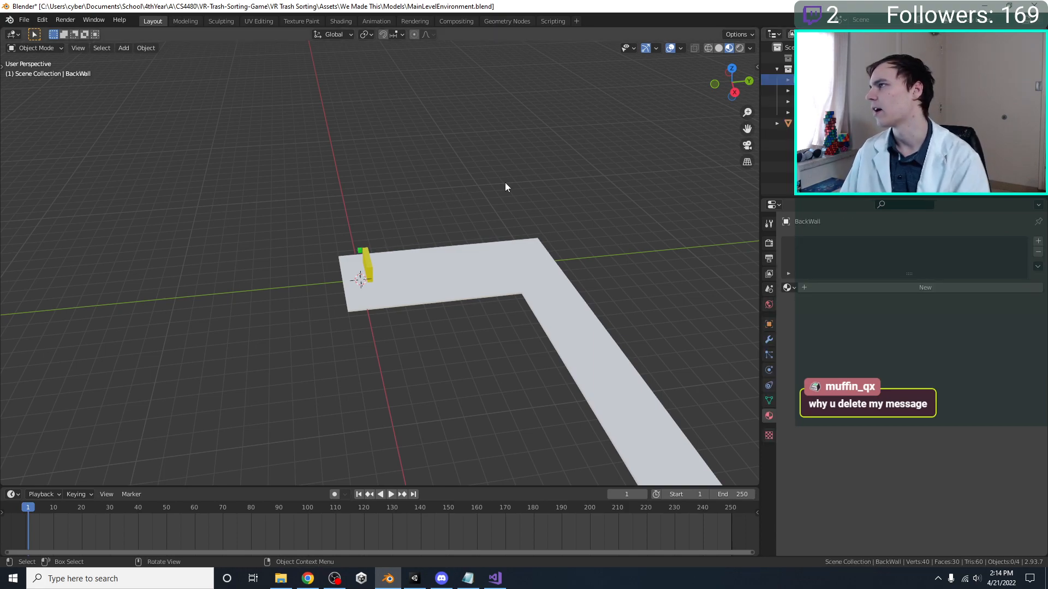
{"action": "left_click", "coordinate": [818, 101]}
{"action": "left_click", "coordinate": [819, 80]}
{"action": "key", "text": "Delete"}
{"action": "left_click", "coordinate": [819, 90]}
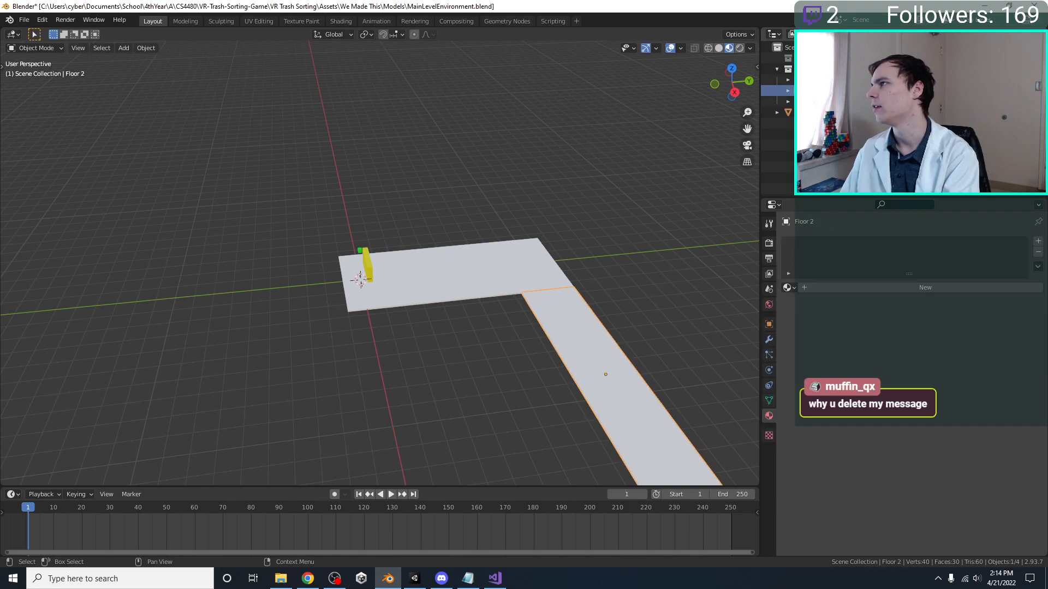
{"action": "key", "text": "Delete"}
Save the MainLevelEnvironment file and select the Player Reference in the right orthographic view
{"action": "left_click", "coordinate": [425, 277]}
{"action": "key", "text": "KP_7"}
{"action": "key", "text": "ctrl+s"}
{"action": "scroll", "coordinate": [461, 248], "scroll_direction": "up", "scroll_amount": 7}
{"action": "middle_click_drag", "start_coordinate": [394, 418], "coordinate": [303, 188]}
{"action": "left_click", "coordinate": [305, 212]}
{"action": "key", "text": "KP_3"}
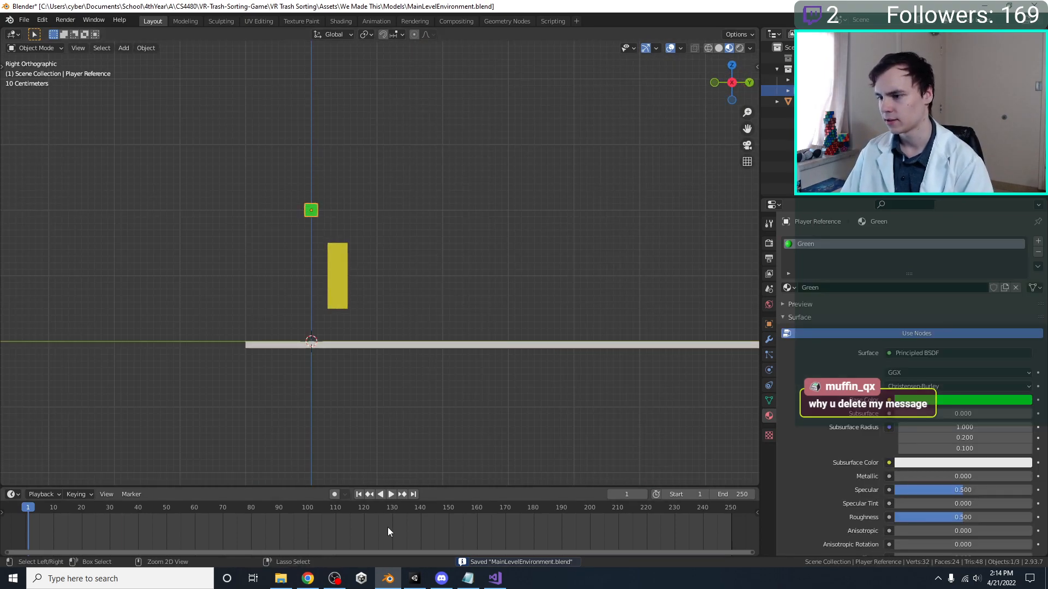
Switch to Unity and inspect how the props, bins and Player Reference sit relative to the MainLevelEnvironment floor from several angles
{"action": "left_click", "coordinate": [415, 578]}
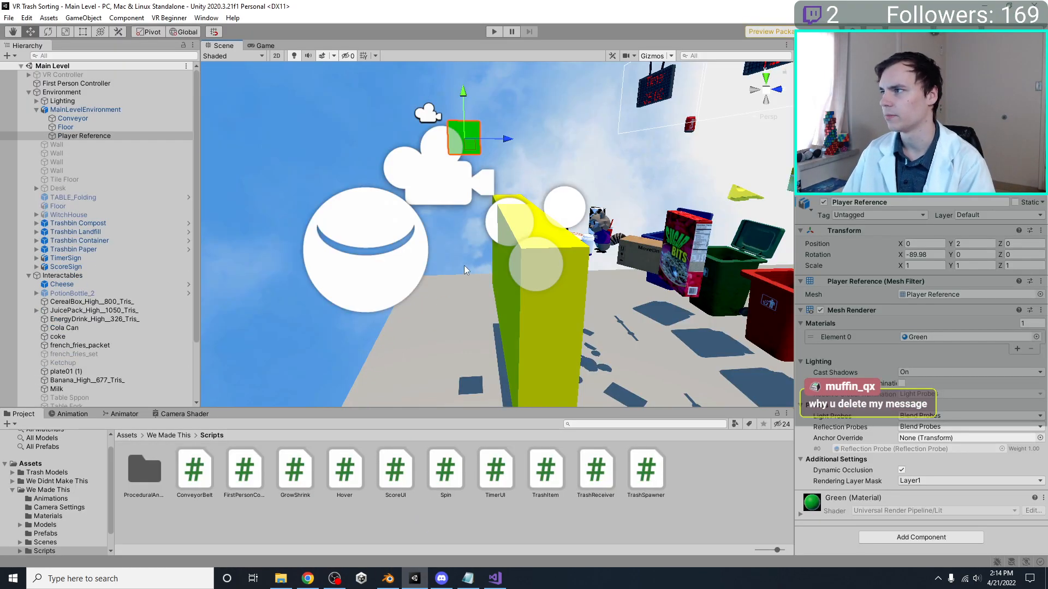
{"action": "scroll", "coordinate": [466, 266], "scroll_direction": "down", "scroll_amount": 14}
{"action": "scroll", "coordinate": [420, 204], "scroll_direction": "up", "scroll_amount": 7}
{"action": "right_click_drag", "start_coordinate": [424, 208], "coordinate": [472, 204]}
{"action": "scroll", "coordinate": [472, 158], "scroll_direction": "up", "scroll_amount": 4}
{"action": "middle_click_drag", "start_coordinate": [472, 183], "coordinate": [596, 215]}
{"action": "left_click", "coordinate": [776, 90]}
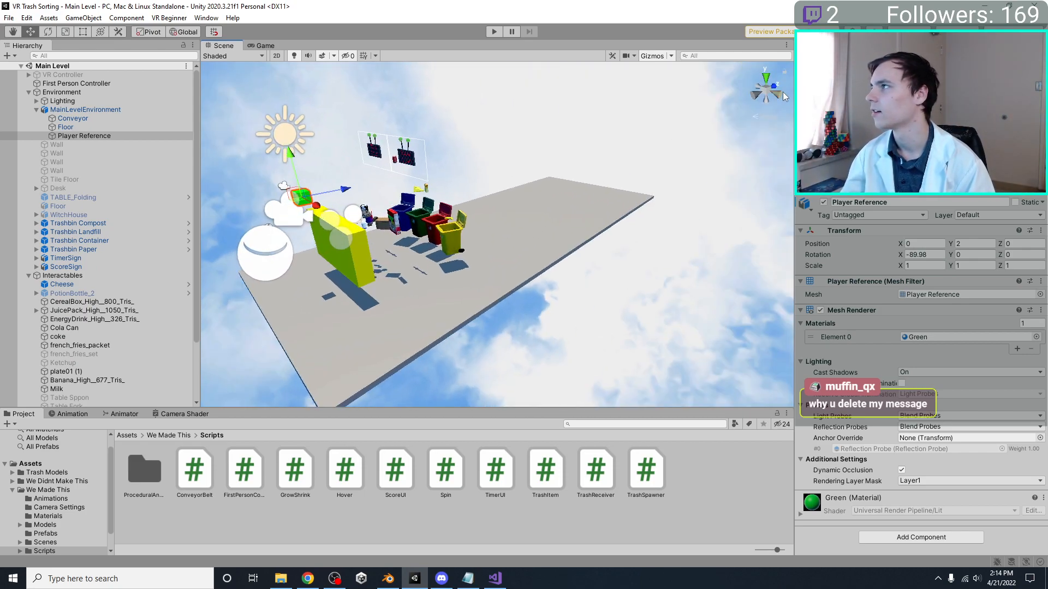
{"action": "left_click", "coordinate": [768, 92]}
{"action": "left_click", "coordinate": [777, 95]}
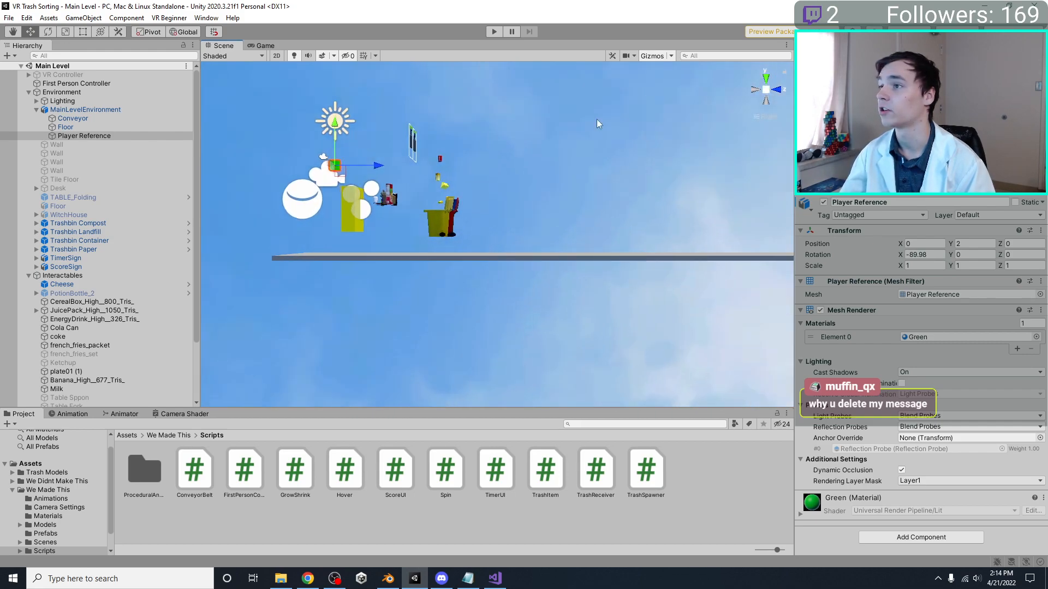
{"action": "middle_click_drag", "start_coordinate": [517, 167], "coordinate": [613, 210]}
{"action": "scroll", "coordinate": [500, 233], "scroll_direction": "up", "scroll_amount": 3}
{"action": "middle_click_drag", "start_coordinate": [500, 233], "coordinate": [585, 270]}
{"action": "left_click_drag", "start_coordinate": [595, 377], "coordinate": [715, 335], "text": "alt"}
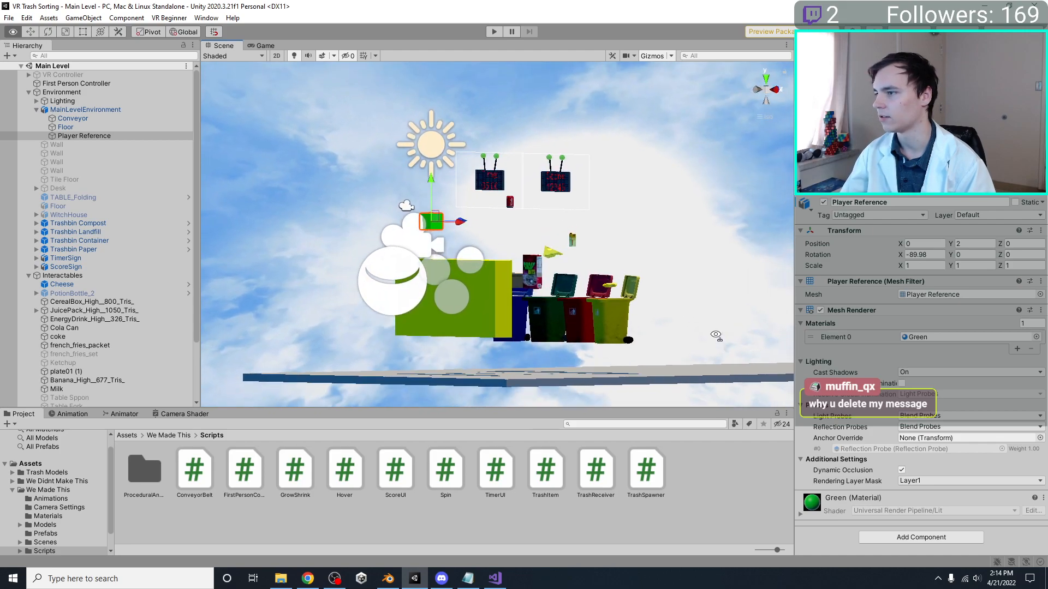
{"action": "left_click", "coordinate": [85, 110]}
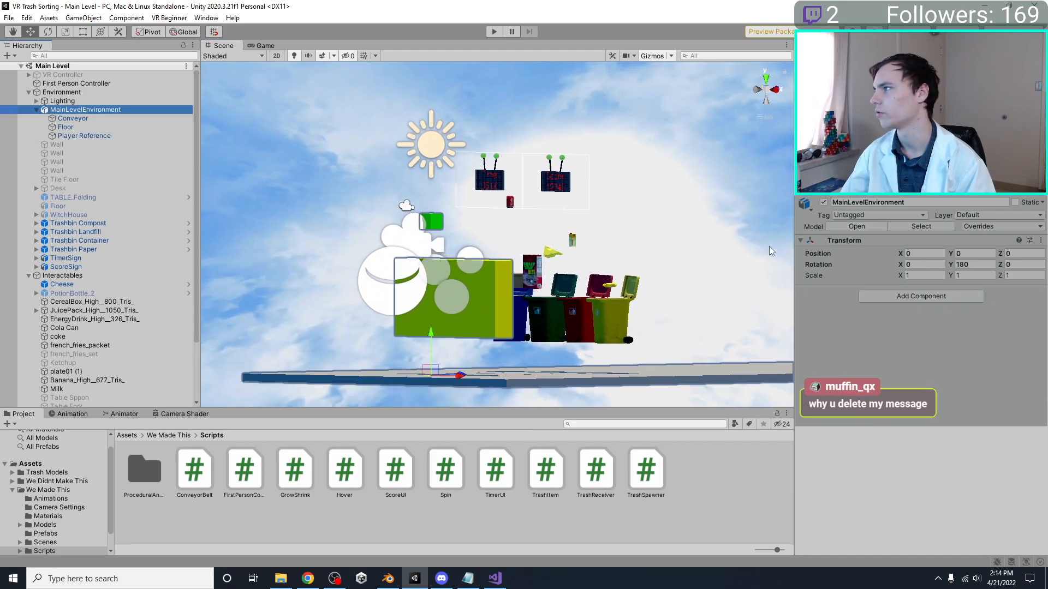
{"action": "scroll", "coordinate": [655, 297], "scroll_direction": "down", "scroll_amount": 8}
{"action": "right_click_drag", "start_coordinate": [693, 276], "coordinate": [576, 286]}
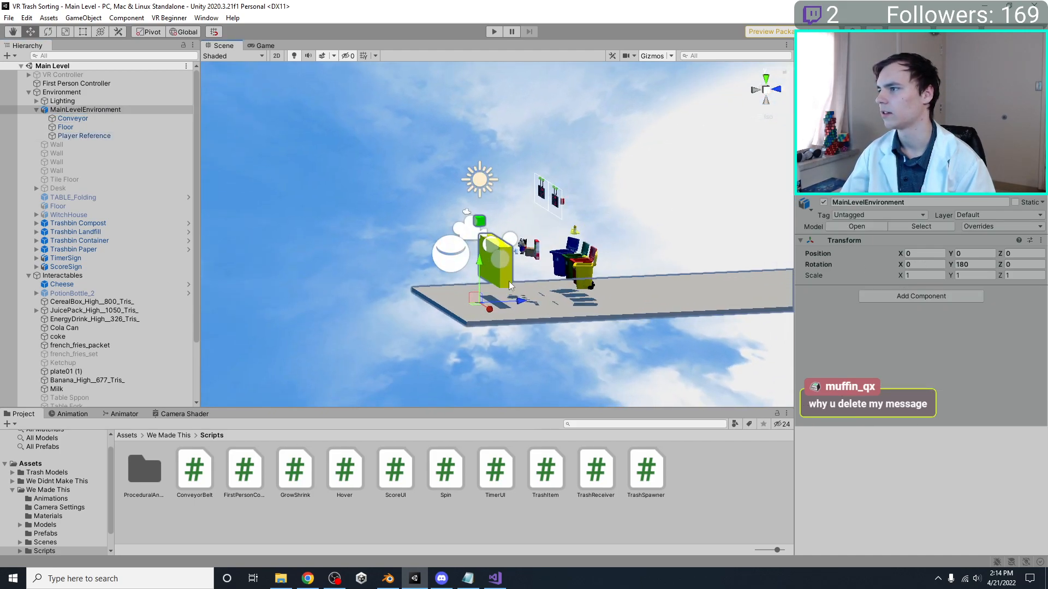
Switch to Blender, give the Floor a new material named Blue with a blue base color, and save the file
{"action": "left_click", "coordinate": [388, 579]}
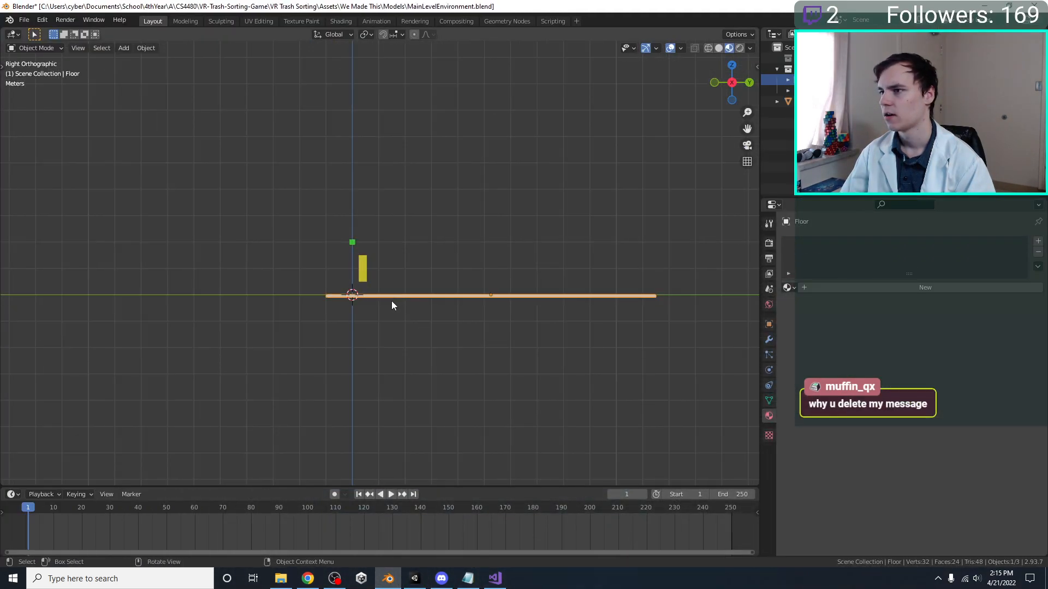
{"action": "middle_click_drag", "start_coordinate": [386, 294], "coordinate": [349, 257]}
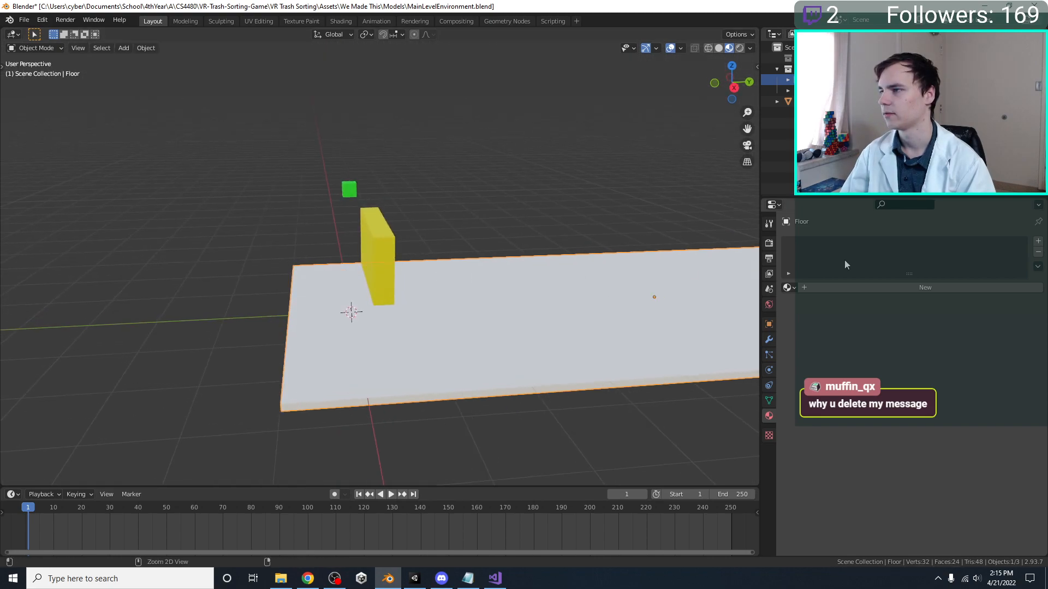
{"action": "key", "text": "ctrl+s"}
{"action": "left_click", "coordinate": [856, 288]}
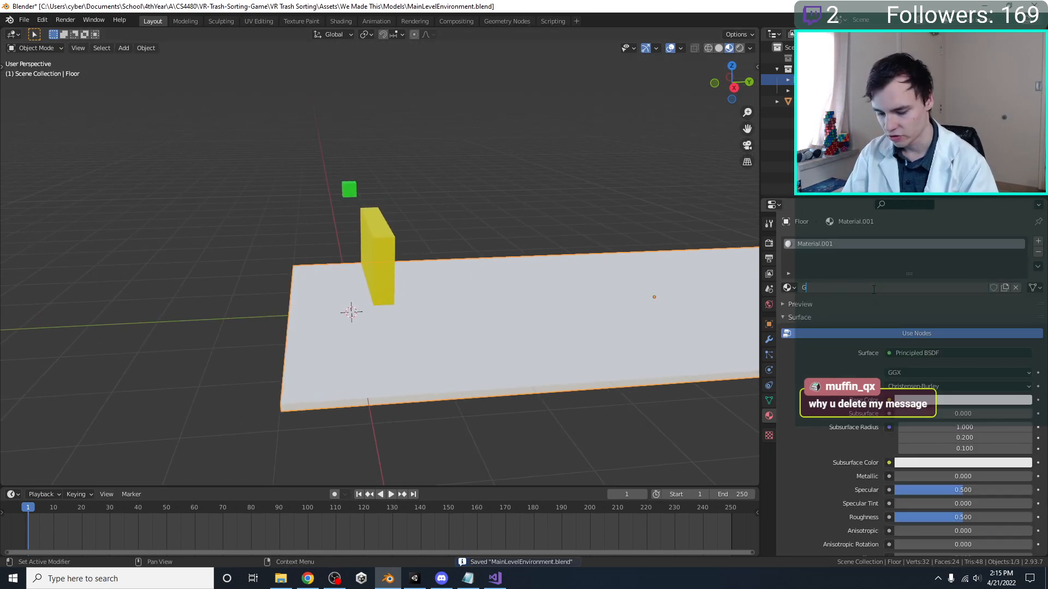
{"action": "key", "text": "Return"}
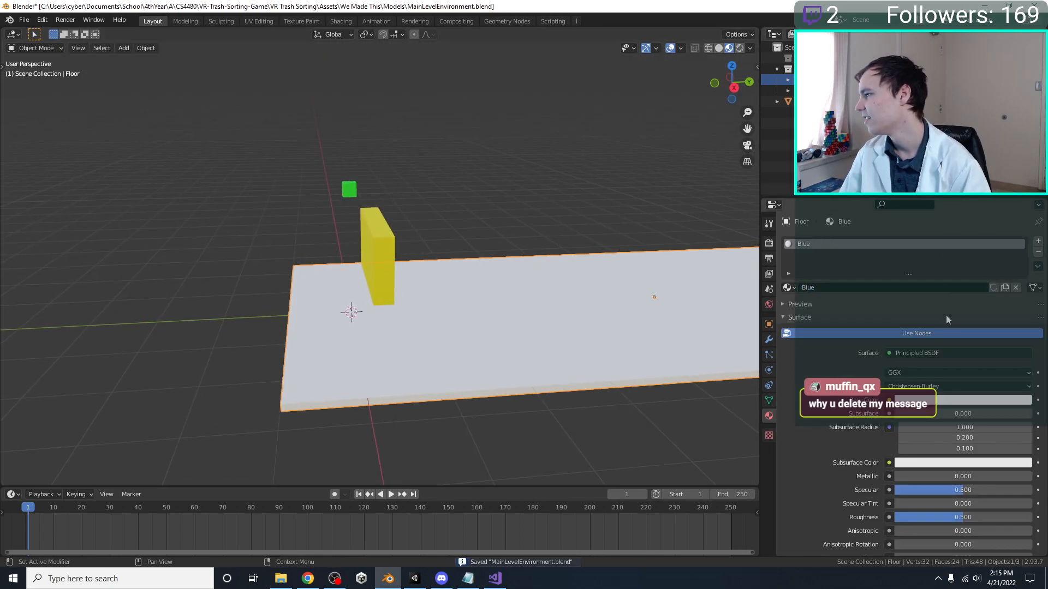
{"action": "left_click", "coordinate": [955, 401]}
{"action": "left_click", "coordinate": [974, 331]}
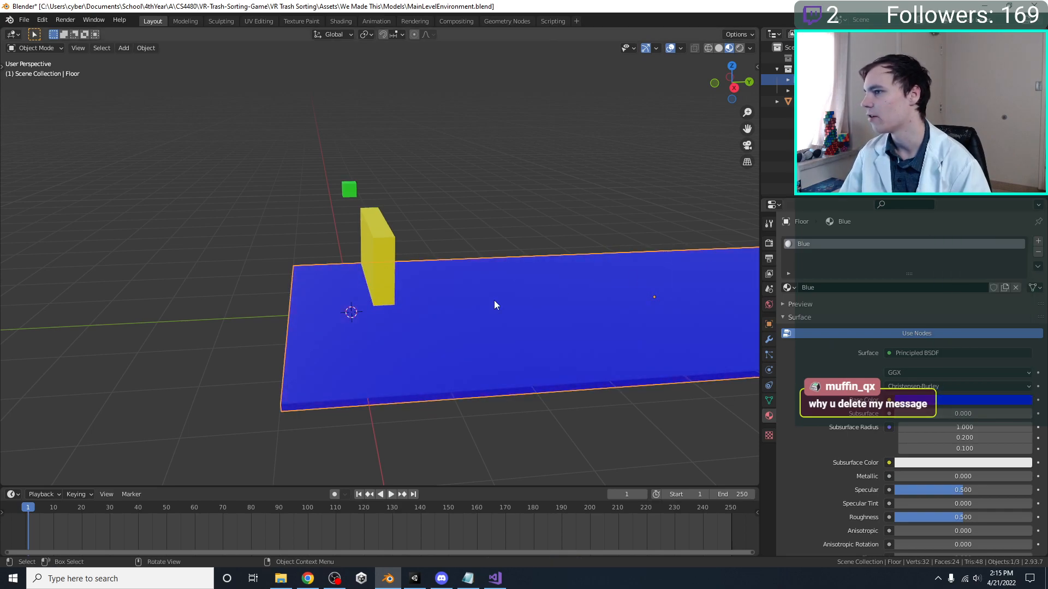
{"action": "key", "text": "ctrl+s"}
Switch to Unity, examine the recolored floor in the scene and select the MainLevelEnvironment object
{"action": "left_click", "coordinate": [415, 578]}
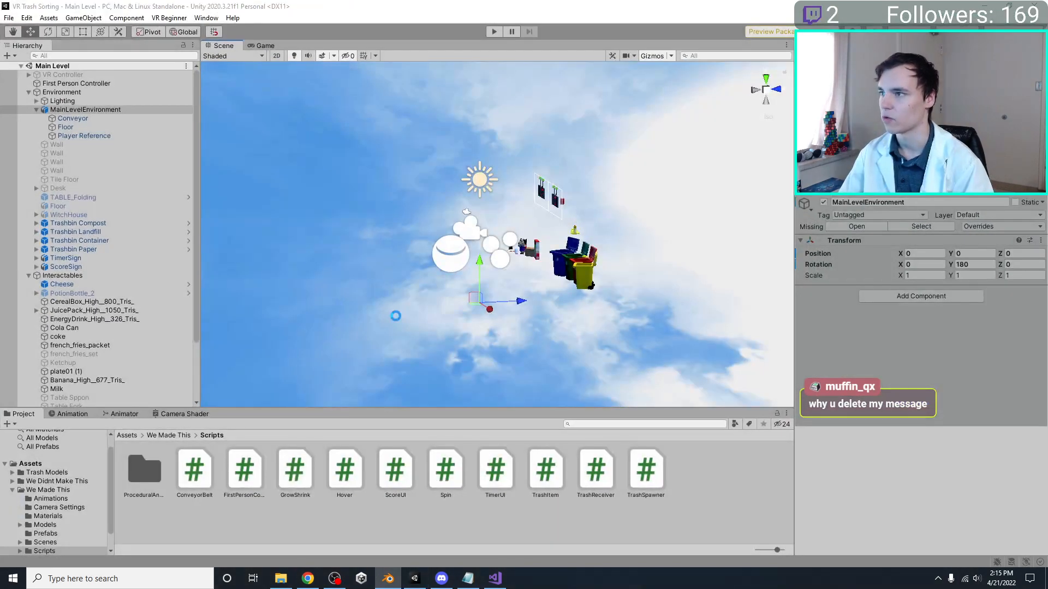
{"action": "right_click_drag", "start_coordinate": [528, 218], "coordinate": [524, 250]}
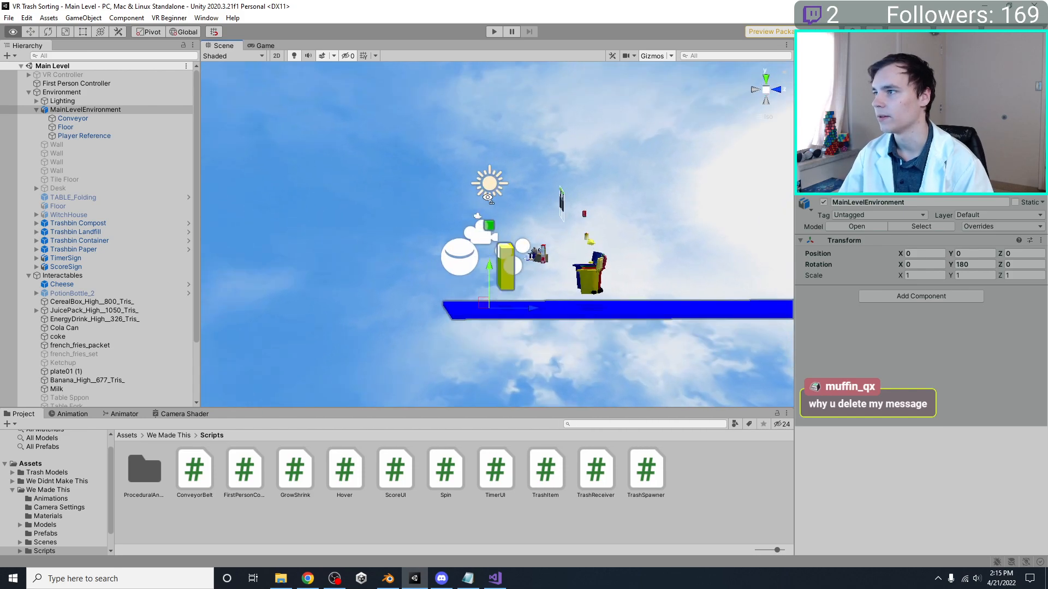
{"action": "scroll", "coordinate": [521, 249], "scroll_direction": "up", "scroll_amount": 5}
{"action": "middle_click_drag", "start_coordinate": [521, 249], "coordinate": [529, 175]}
{"action": "right_click_drag", "start_coordinate": [529, 176], "coordinate": [622, 209]}
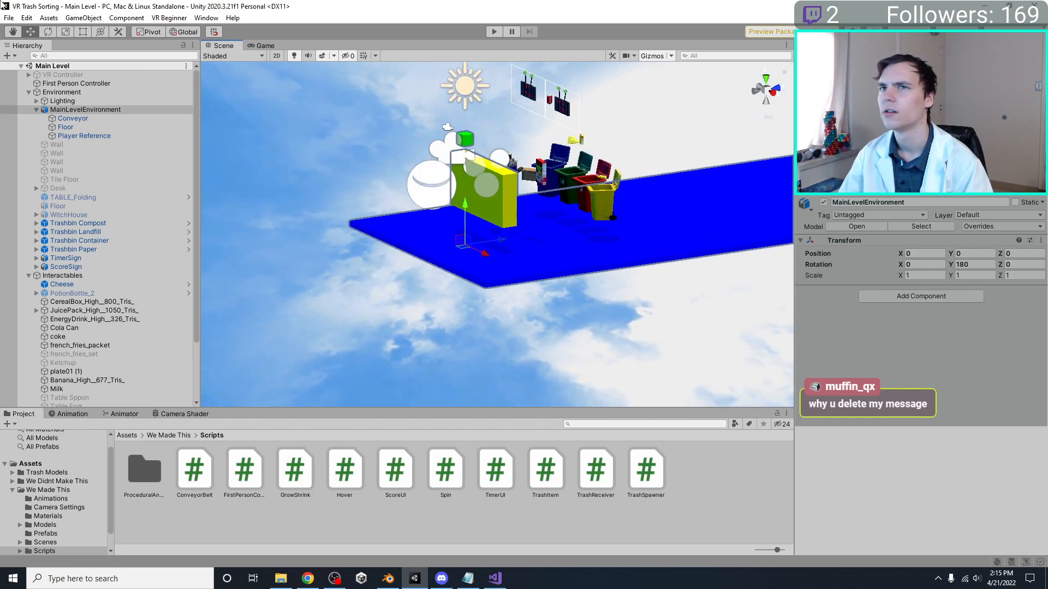
{"action": "left_click", "coordinate": [69, 101]}
{"action": "left_click", "coordinate": [75, 110]}
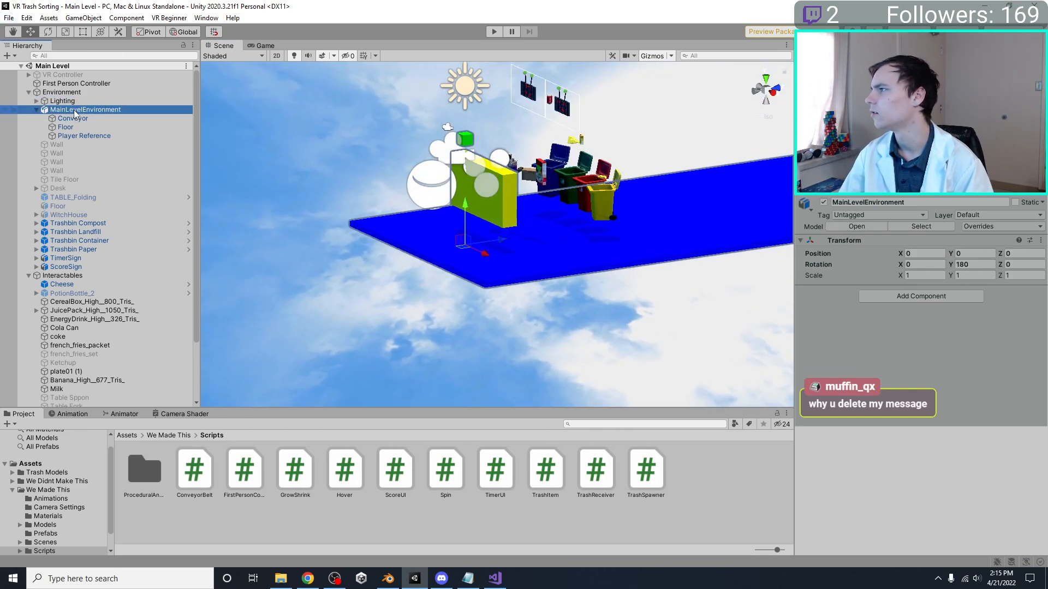
Align the scene view to a flat side view and compare the heights of the bins, conveyor and floor
{"action": "right_click_drag", "start_coordinate": [524, 254], "coordinate": [716, 78]}
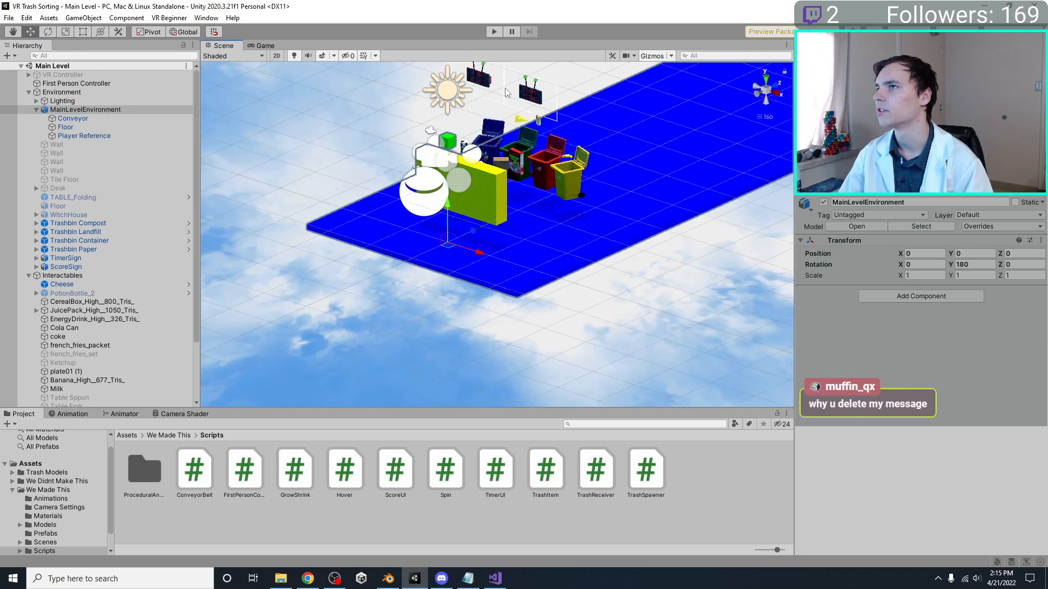
{"action": "left_click", "coordinate": [764, 81]}
{"action": "left_click", "coordinate": [776, 95]}
{"action": "left_click", "coordinate": [766, 90]}
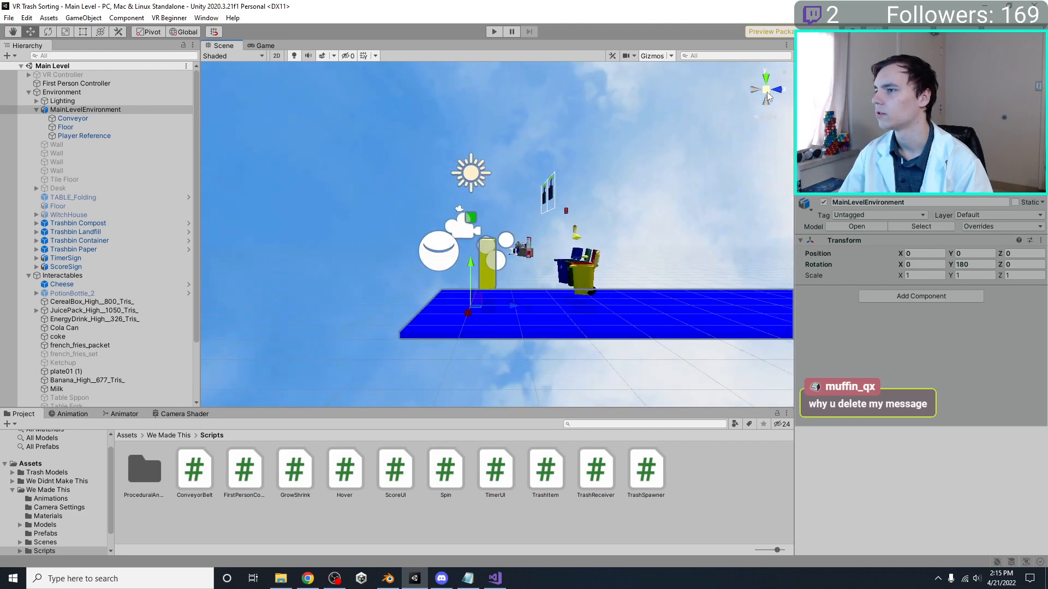
{"action": "left_click", "coordinate": [766, 90]}
{"action": "middle_click_drag", "start_coordinate": [582, 221], "coordinate": [562, 145]}
{"action": "scroll", "coordinate": [568, 212], "scroll_direction": "up", "scroll_amount": 5}
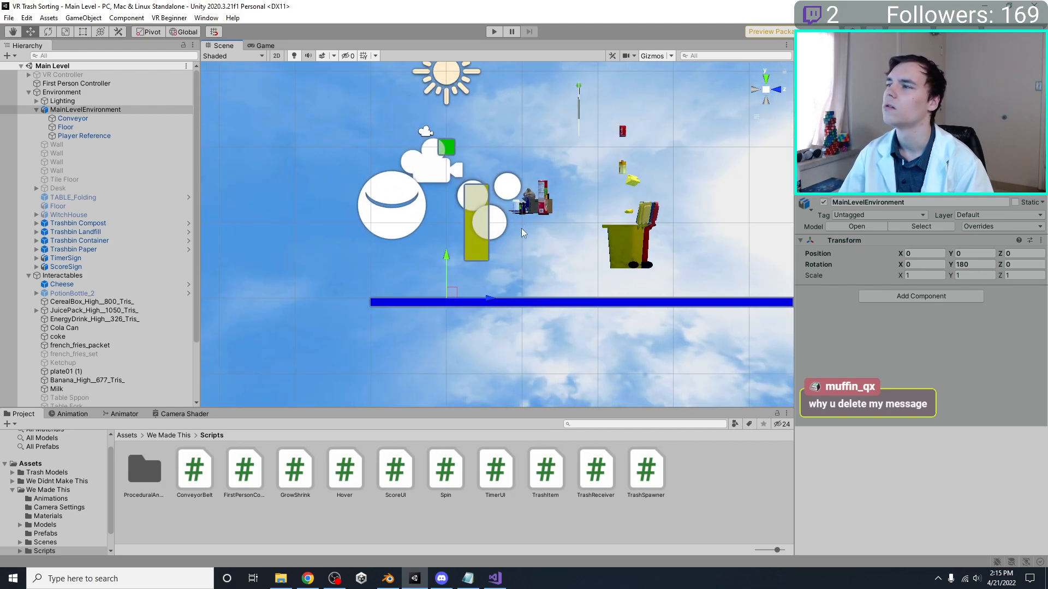
Switch to Blender, lower the Player Reference and Conveyor together until the conveyor rests on the floor, and save the file
{"action": "scroll", "coordinate": [509, 280], "scroll_direction": "up", "scroll_amount": 2}
{"action": "mouse_move", "coordinate": [462, 298]}
{"action": "middle_mouse_down"}
{"action": "mouse_move", "coordinate": [526, 252]}
{"action": "mouse_move", "coordinate": [465, 289]}
{"action": "middle_mouse_up"}
{"action": "left_click", "coordinate": [388, 579]}
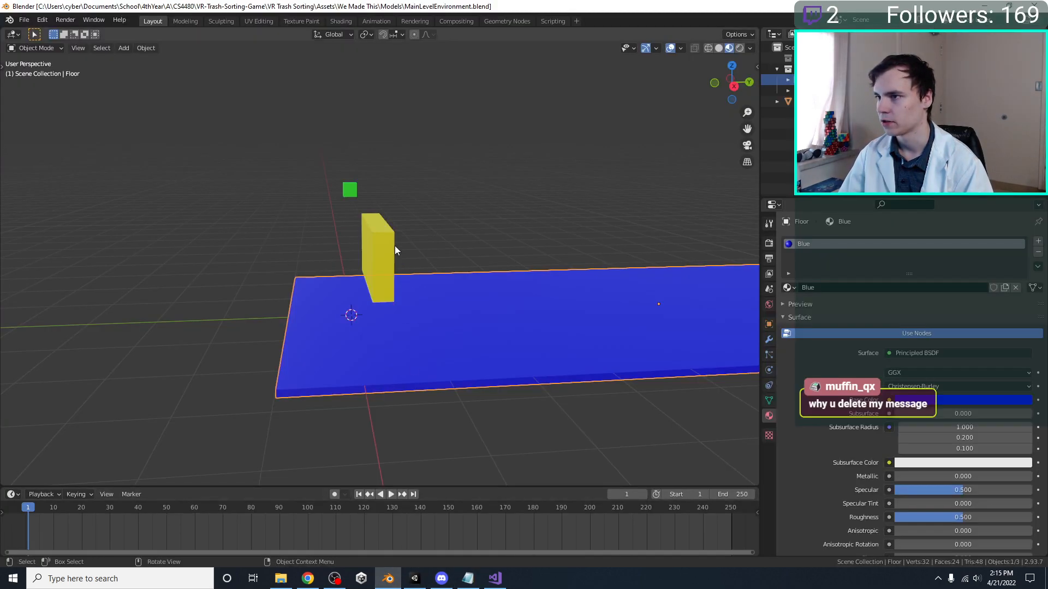
{"action": "key", "text": "KP_3"}
{"action": "left_click", "coordinate": [346, 196], "text": "shift"}
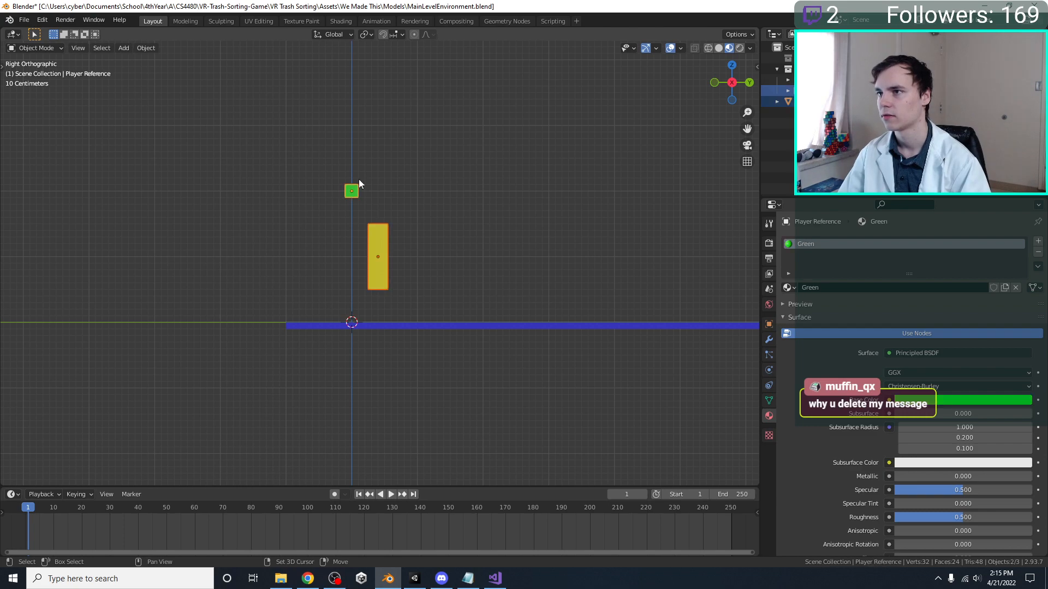
{"action": "key", "text": "g"}
{"action": "key", "text": "z"}
{"action": "left_click", "coordinate": [302, 295], "text": "ctrl"}
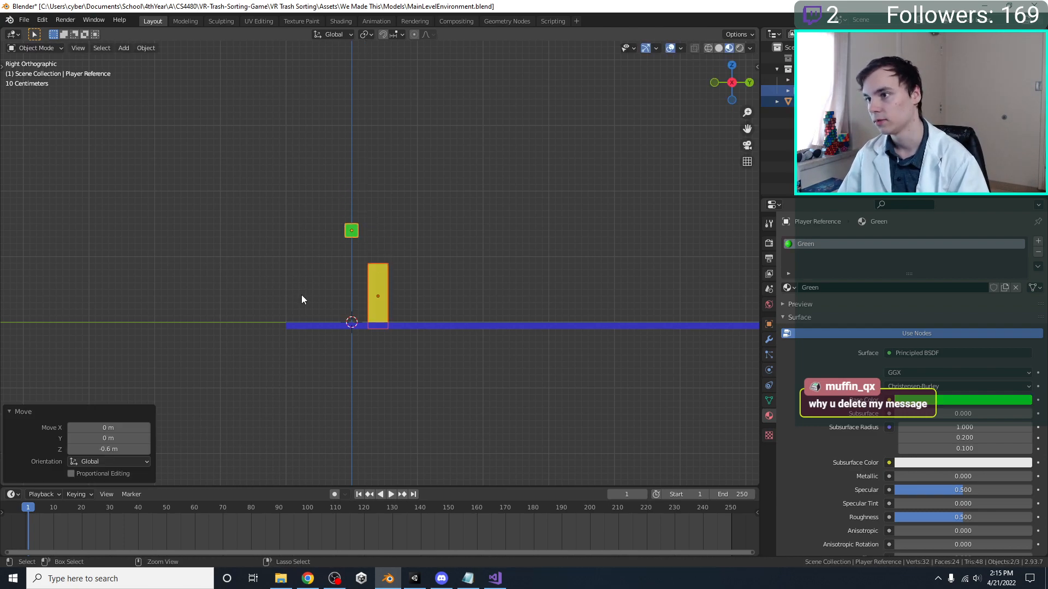
{"action": "key", "text": "g"}
{"action": "key", "text": "z"}
{"action": "left_click", "coordinate": [310, 283], "text": "ctrl"}
{"action": "left_click", "coordinate": [385, 283]}
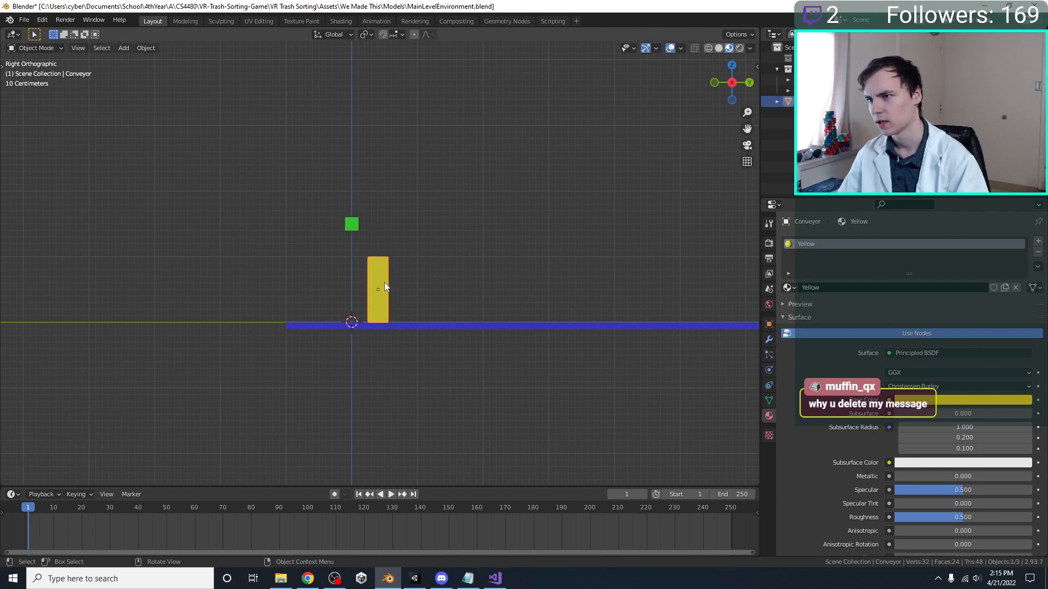
{"action": "key", "text": "ctrl+s"}
Move the Conveyor 0.7 m along Y, away from the Player Reference, and save the file
{"action": "middle_click_drag", "start_coordinate": [385, 283], "coordinate": [391, 314]}
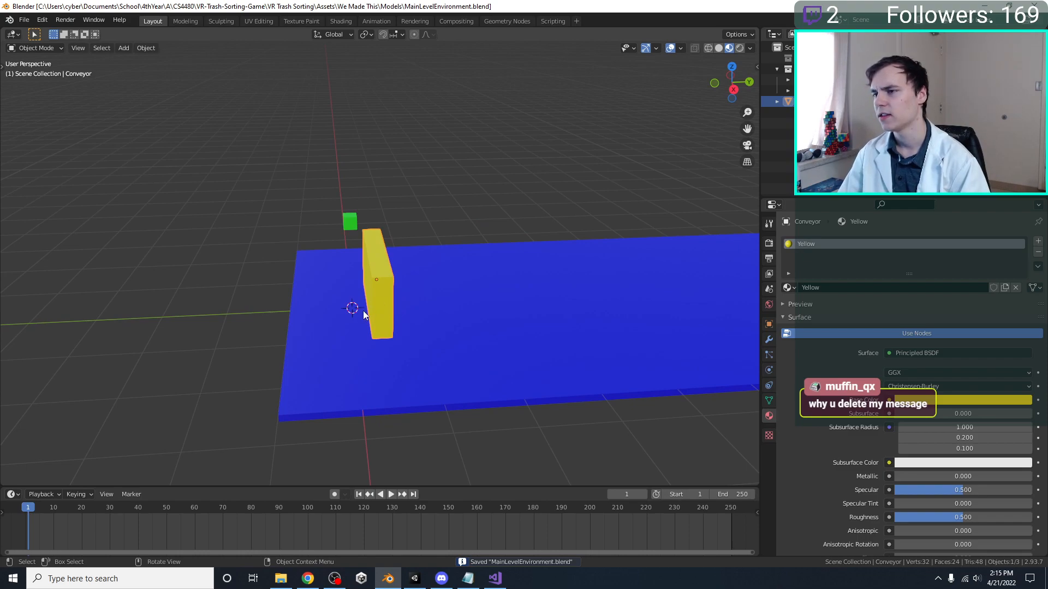
{"action": "key", "text": "KP_1"}
{"action": "key", "text": "KP_3"}
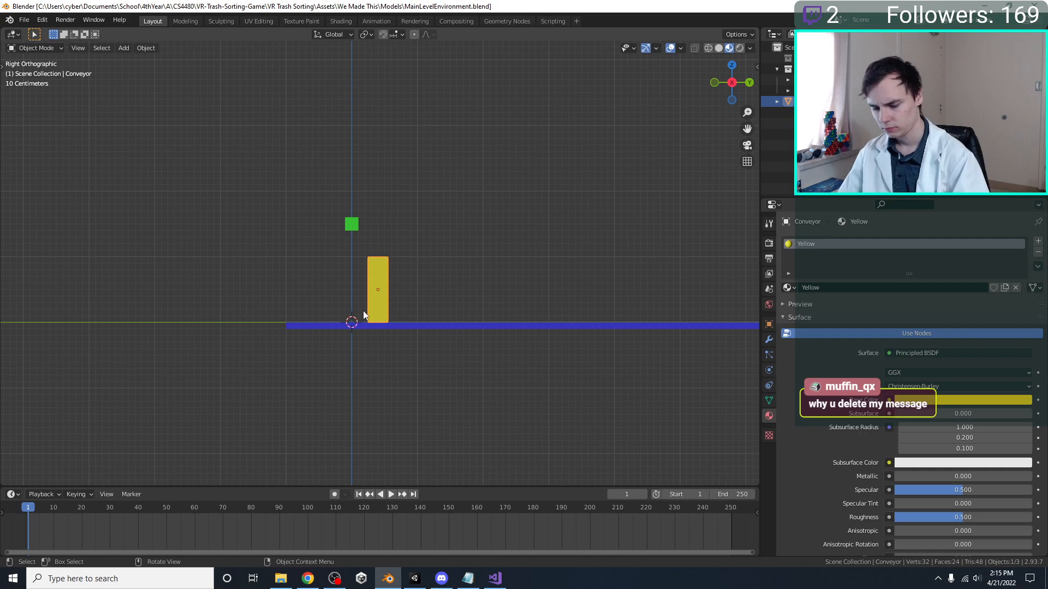
{"action": "key", "text": "g"}
{"action": "key", "text": "y"}
{"action": "left_click", "coordinate": [410, 308]}
{"action": "key", "text": "ctrl+s"}
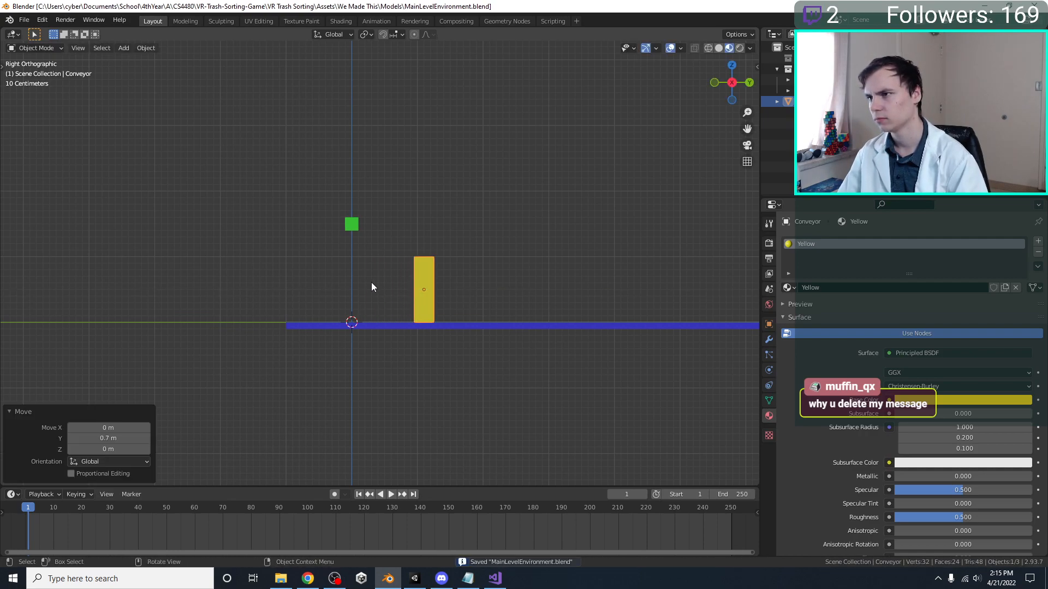
Duplicate the green Player Reference cube in place and lower the copy 0.9 m along Z
{"action": "middle_click_drag", "start_coordinate": [372, 284], "coordinate": [380, 302]}
{"action": "middle_click_drag", "start_coordinate": [358, 224], "coordinate": [380, 224]}
{"action": "key", "text": "shift+a"}
{"action": "key", "text": "Escape"}
{"action": "left_click", "coordinate": [348, 224]}
{"action": "key", "text": "shift+d"}
{"action": "key", "text": "Escape"}
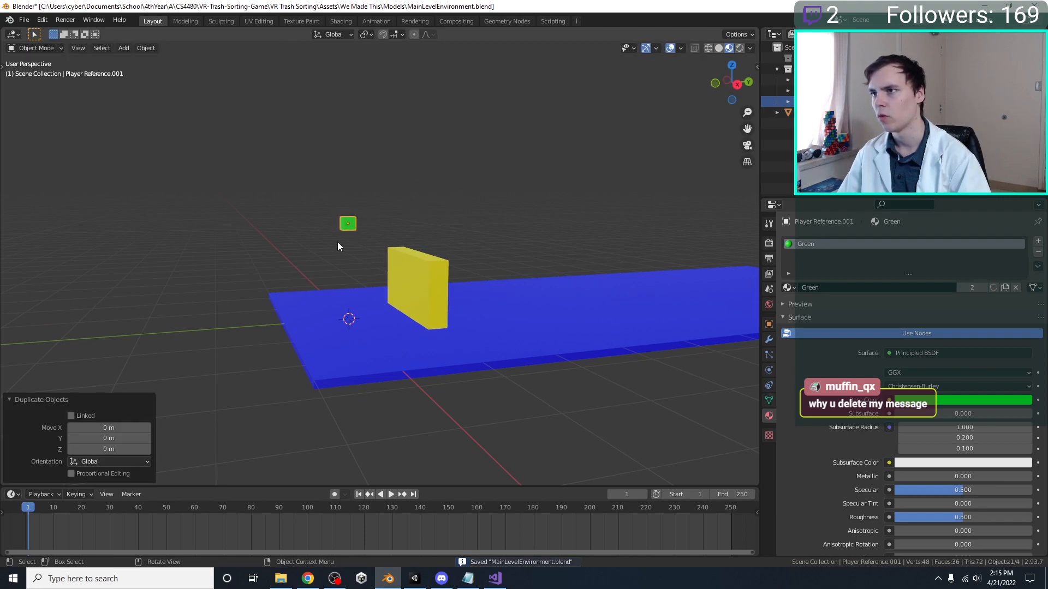
{"action": "key", "text": "KP_1"}
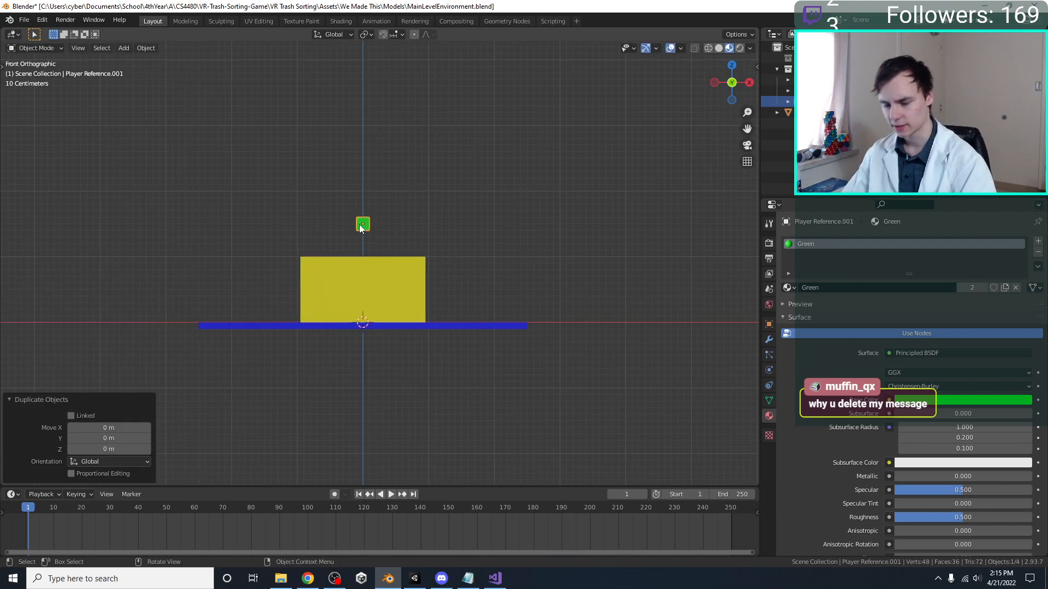
{"action": "scroll", "coordinate": [359, 224], "scroll_direction": "up", "scroll_amount": 1}
{"action": "key", "text": "g"}
{"action": "key", "text": "z"}
{"action": "left_click", "coordinate": [365, 296]}
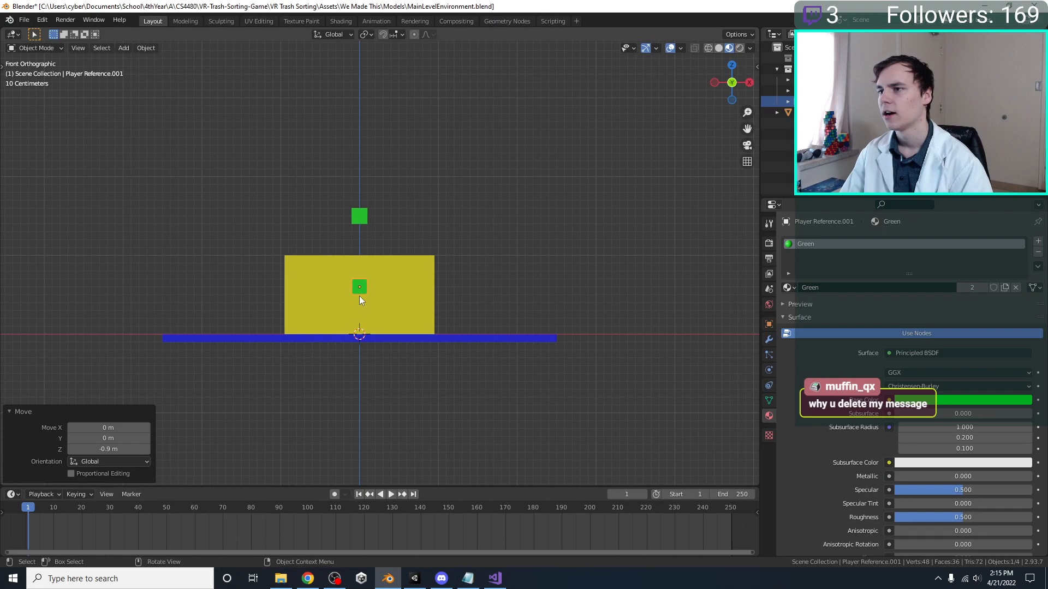
Enlarge the duplicated green cube to a scale of 10 on all three axes
{"action": "key", "text": "s"}
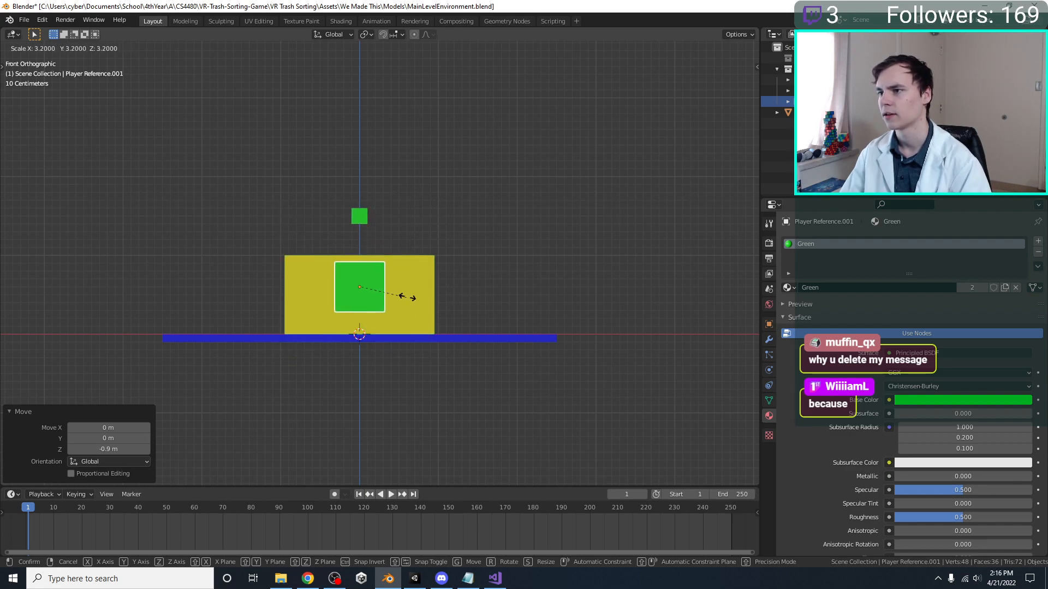
{"action": "scroll", "coordinate": [410, 296], "scroll_direction": "down", "scroll_amount": 4}
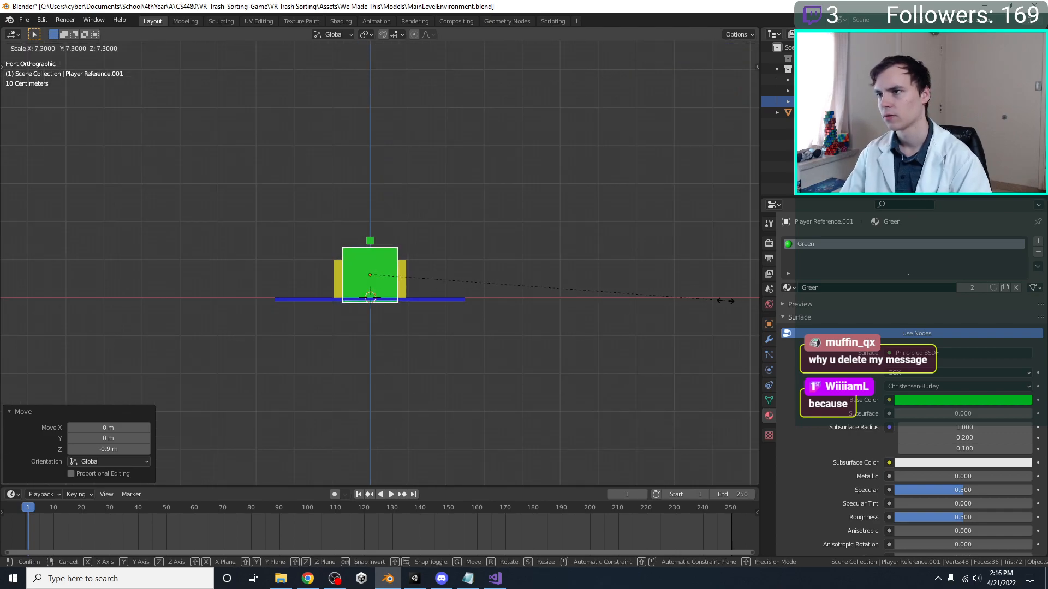
{"action": "left_click", "coordinate": [72, 305]}
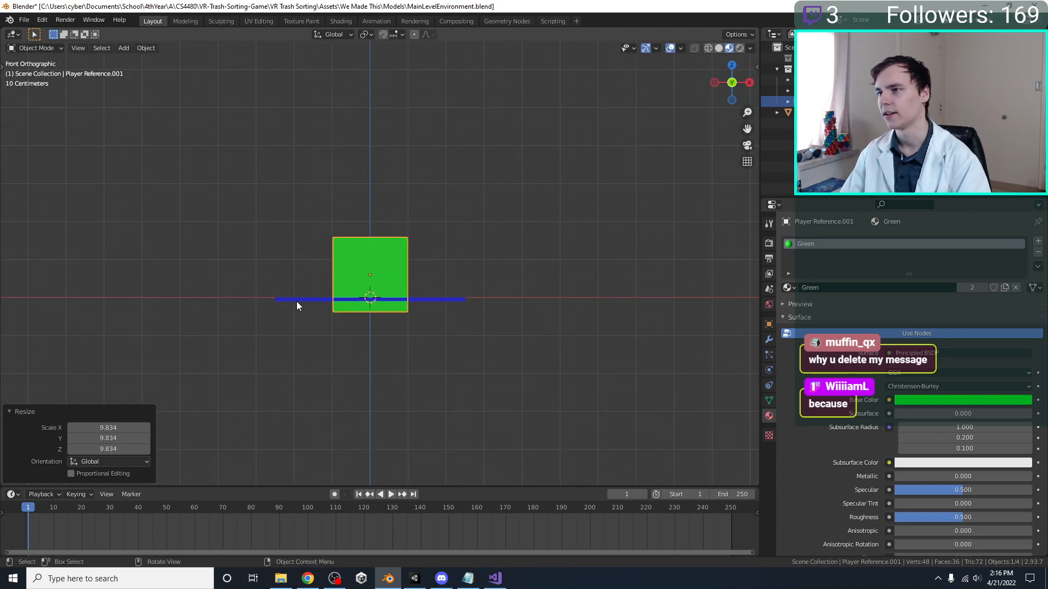
{"action": "scroll", "coordinate": [418, 287], "scroll_direction": "up", "scroll_amount": 3}
{"action": "middle_click_drag", "start_coordinate": [418, 288], "coordinate": [421, 336], "text": "shift"}
{"action": "key", "text": "n"}
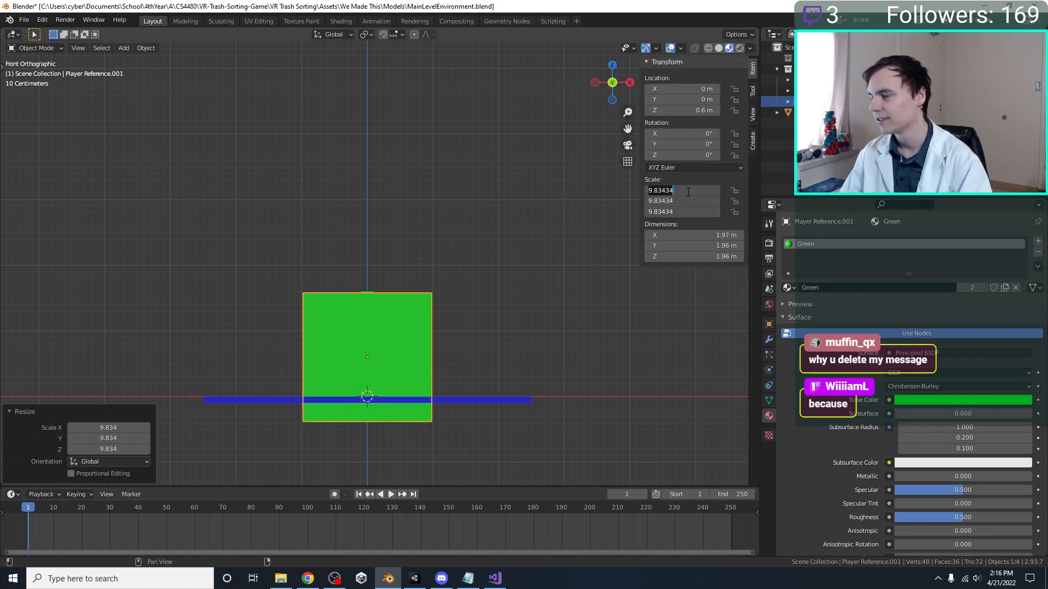
{"action": "key", "text": "Return"}
Rename the large green cube Player Bounds Reference and the small original cube Player Head Reference
{"action": "middle_click_drag", "start_coordinate": [508, 298], "coordinate": [407, 297]}
{"action": "key", "text": "KP_1"}
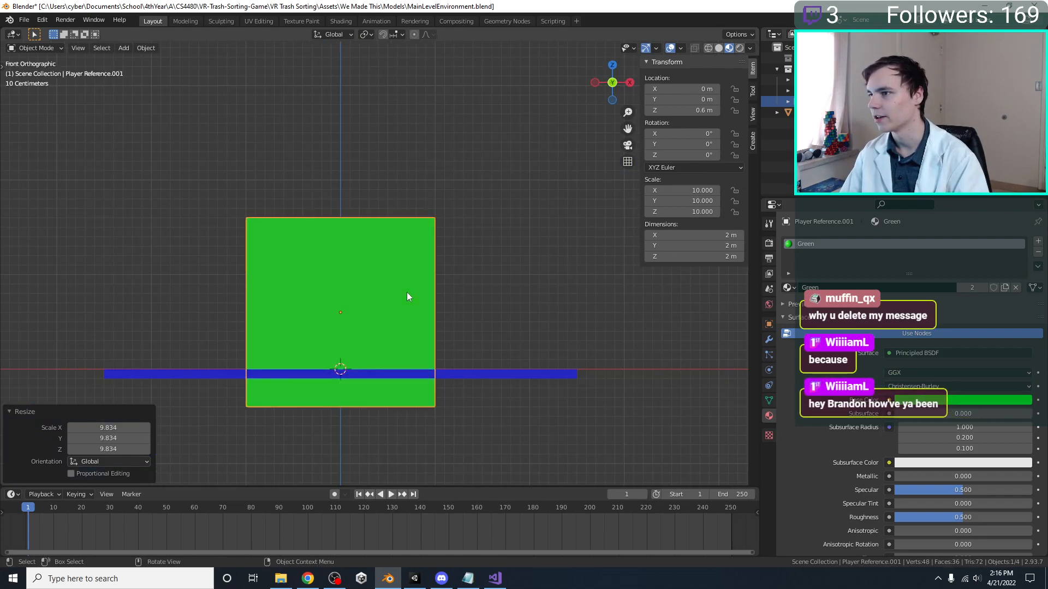
{"action": "key", "text": "KP_3"}
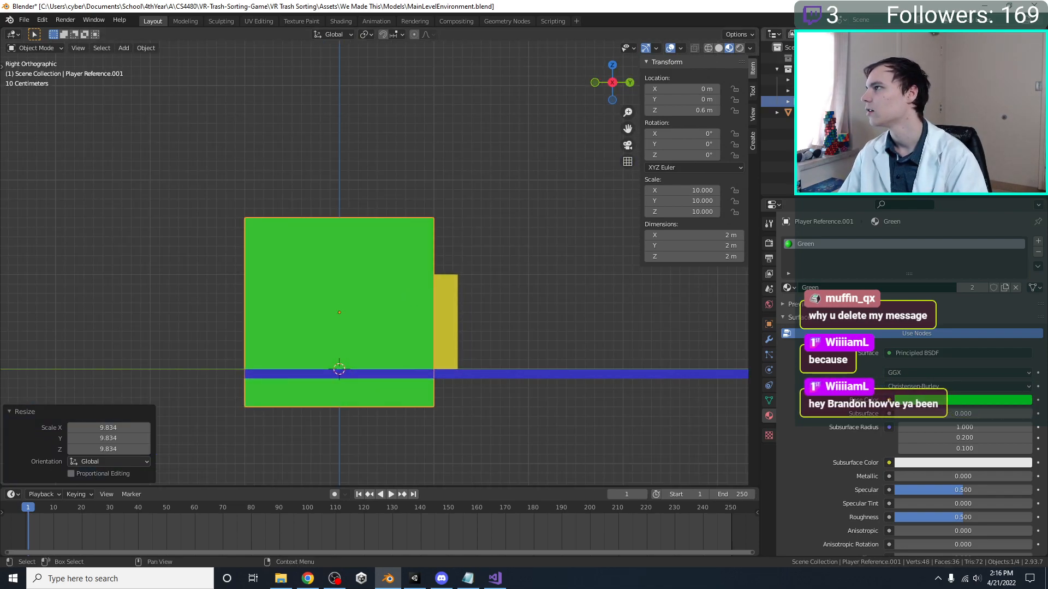
{"action": "left_click", "coordinate": [824, 102]}
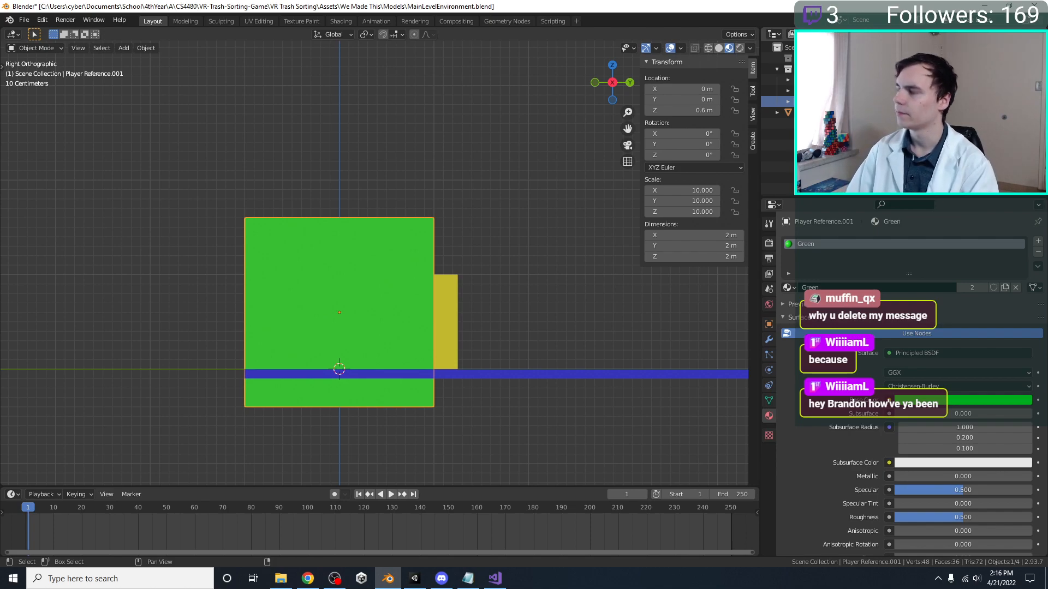
{"action": "key", "text": "Return"}
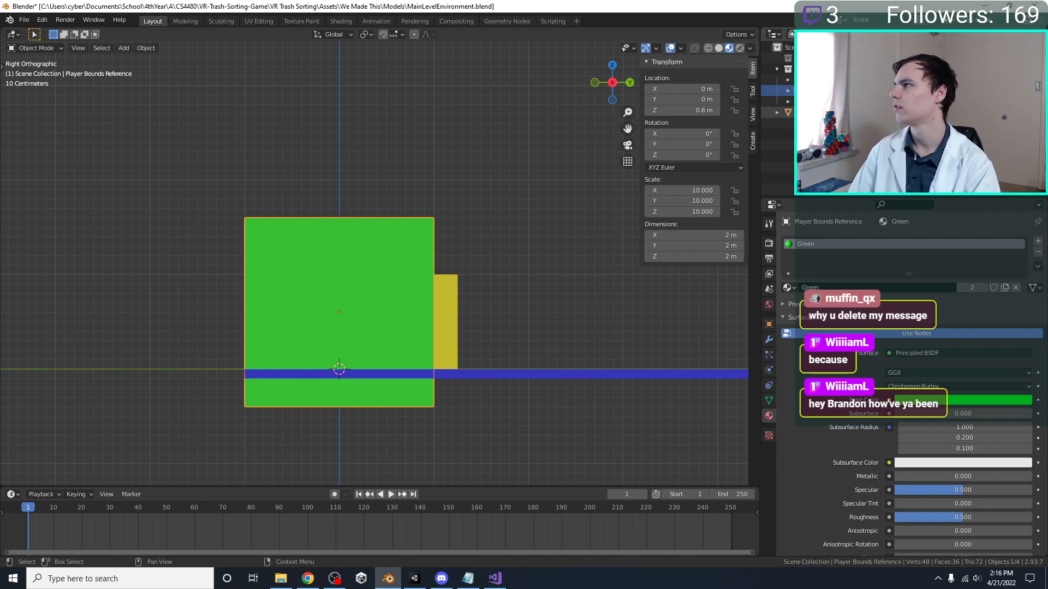
{"action": "left_click", "coordinate": [824, 102]}
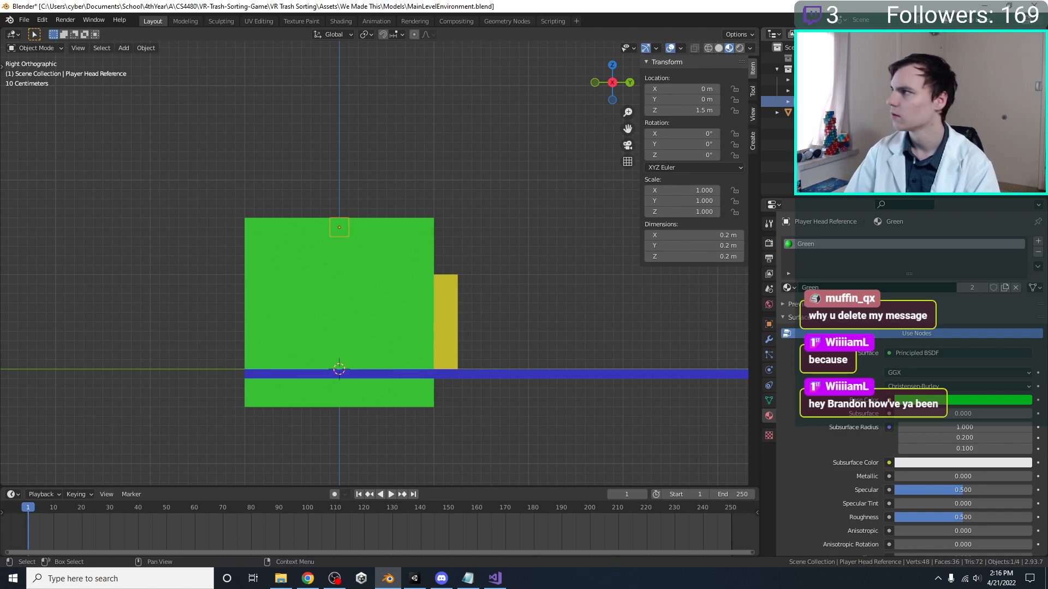
Give the Player Bounds Reference its own copy of the Green material, darken its base color to near black, and save the file
{"action": "left_click", "coordinate": [355, 231]}
{"action": "middle_click_drag", "start_coordinate": [355, 231], "coordinate": [348, 318]}
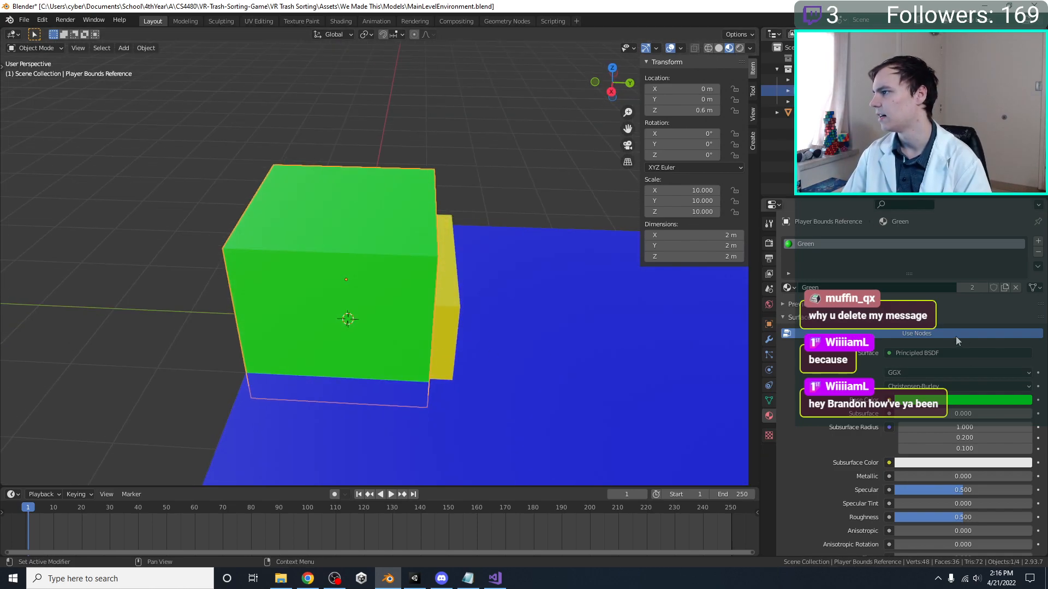
{"action": "left_click", "coordinate": [958, 400]}
{"action": "left_click_drag", "start_coordinate": [1024, 295], "coordinate": [1024, 323]}
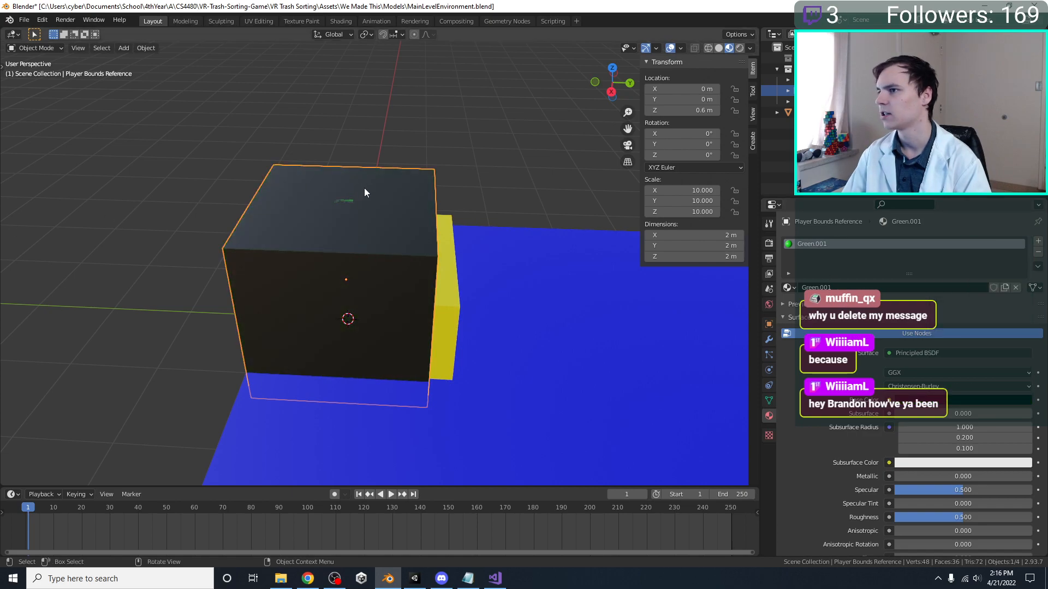
{"action": "middle_click_drag", "start_coordinate": [359, 185], "coordinate": [375, 182]}
{"action": "key", "text": "ctrl+s"}
Raise the Player Bounds Reference 0.3 m along Z and save the file
{"action": "key", "text": "KP_3"}
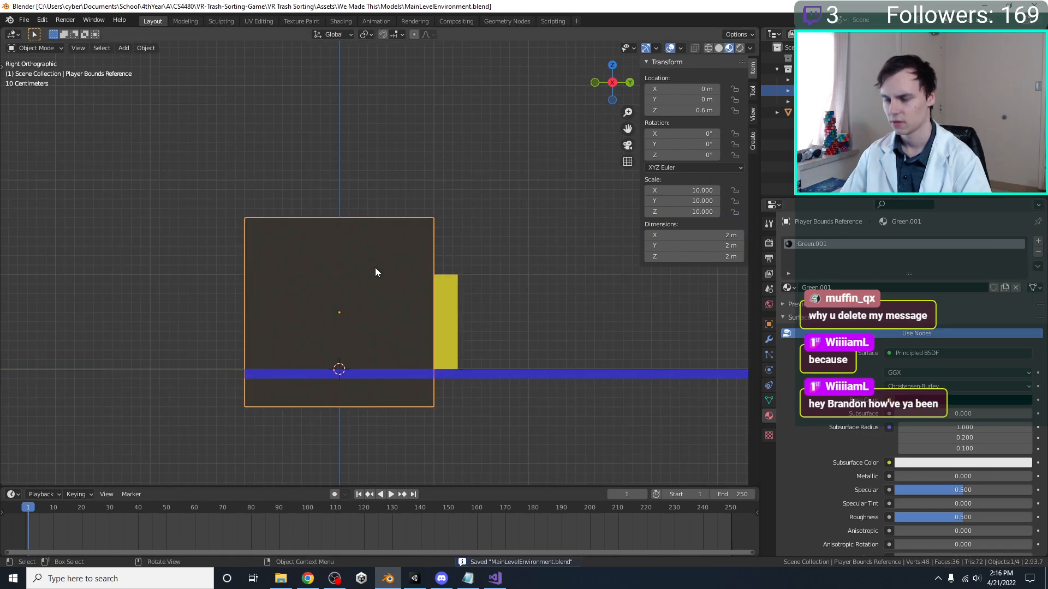
{"action": "key", "text": "g"}
{"action": "key", "text": "z"}
{"action": "left_click", "coordinate": [368, 242]}
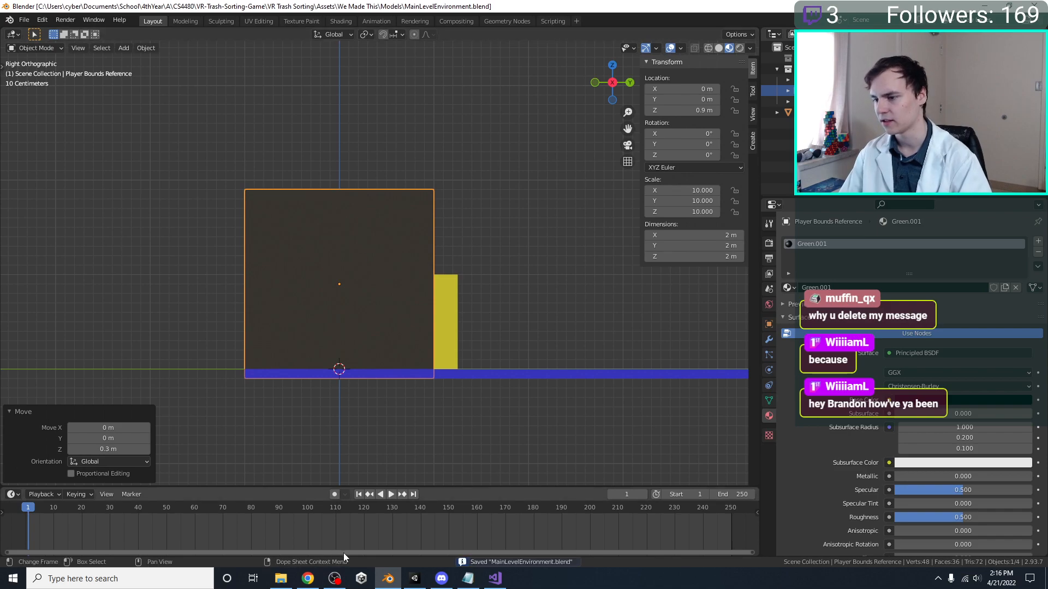
Switch to Unity and check the player bounds cube against the conveyor, bins and floor, including from directly above
{"action": "left_click", "coordinate": [415, 578]}
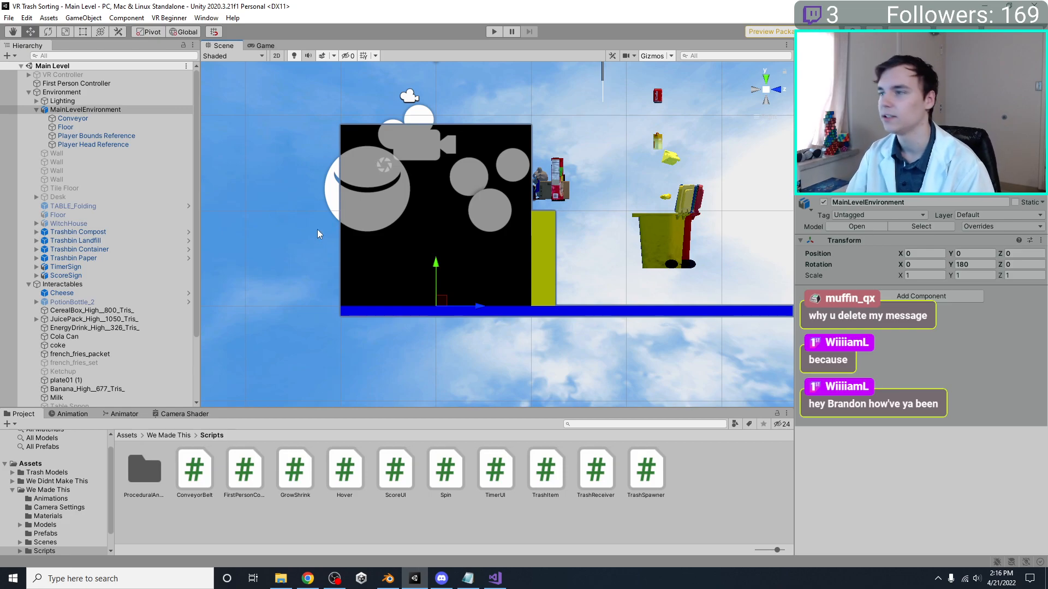
{"action": "scroll", "coordinate": [328, 215], "scroll_direction": "down", "scroll_amount": 4}
{"action": "right_click_drag", "start_coordinate": [331, 209], "coordinate": [502, 316]}
{"action": "middle_click_drag", "start_coordinate": [502, 316], "coordinate": [543, 275]}
{"action": "scroll", "coordinate": [544, 275], "scroll_direction": "down", "scroll_amount": 6}
{"action": "right_click_drag", "start_coordinate": [543, 262], "coordinate": [455, 286]}
{"action": "left_click", "coordinate": [775, 82]}
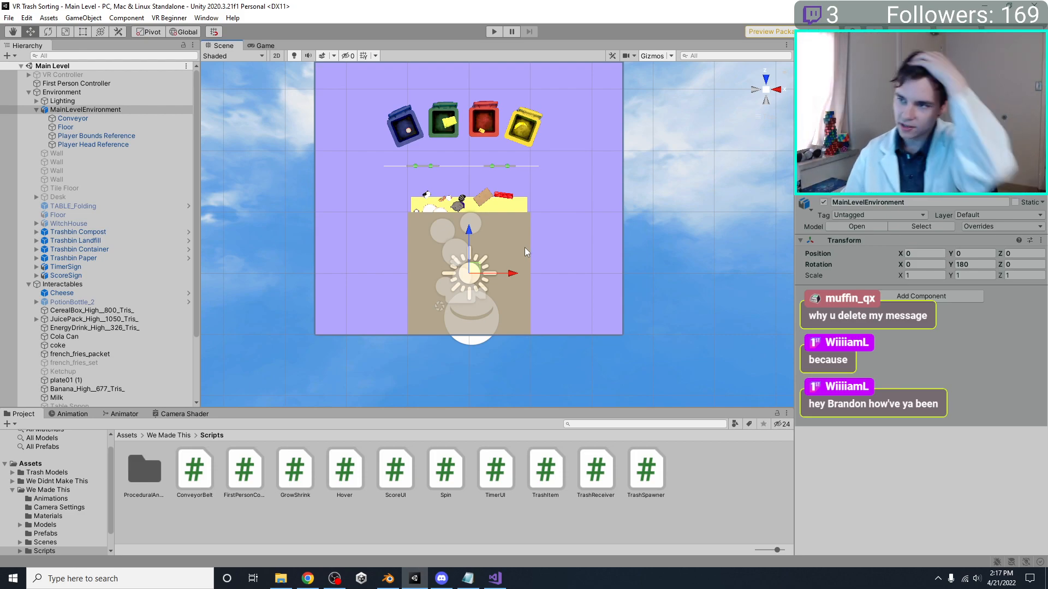
{"action": "scroll", "coordinate": [474, 236], "scroll_direction": "up", "scroll_amount": 6}
{"action": "middle_click_drag", "start_coordinate": [444, 235], "coordinate": [488, 230]}
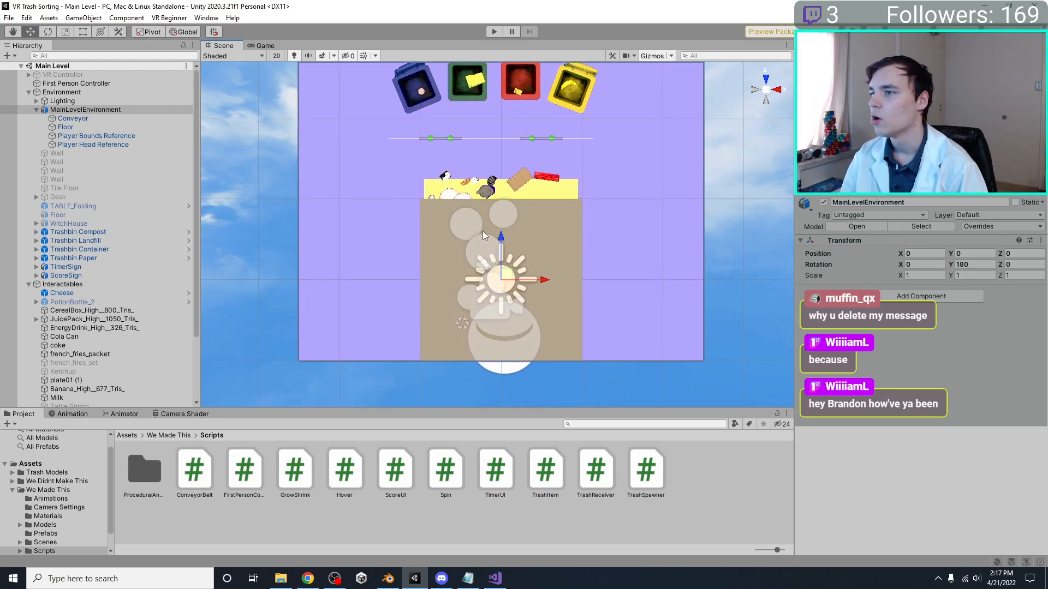
{"action": "middle_click_drag", "start_coordinate": [383, 318], "coordinate": [352, 322]}
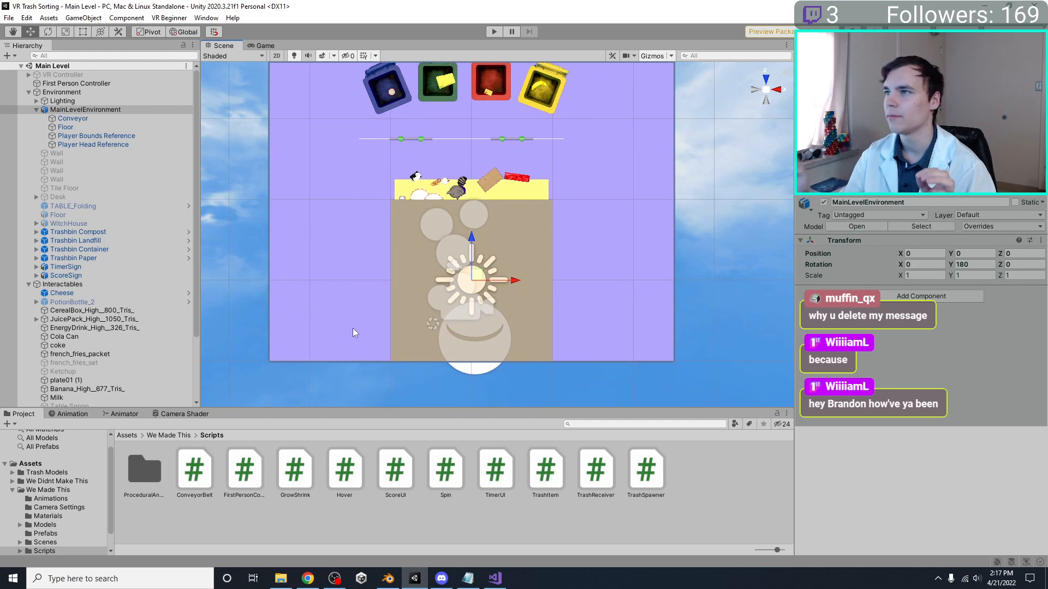
Examine the player bounds cube, conveyor and trash bins from several angled views of the scene
{"action": "left_click_drag", "start_coordinate": [353, 329], "coordinate": [364, 138], "text": "alt"}
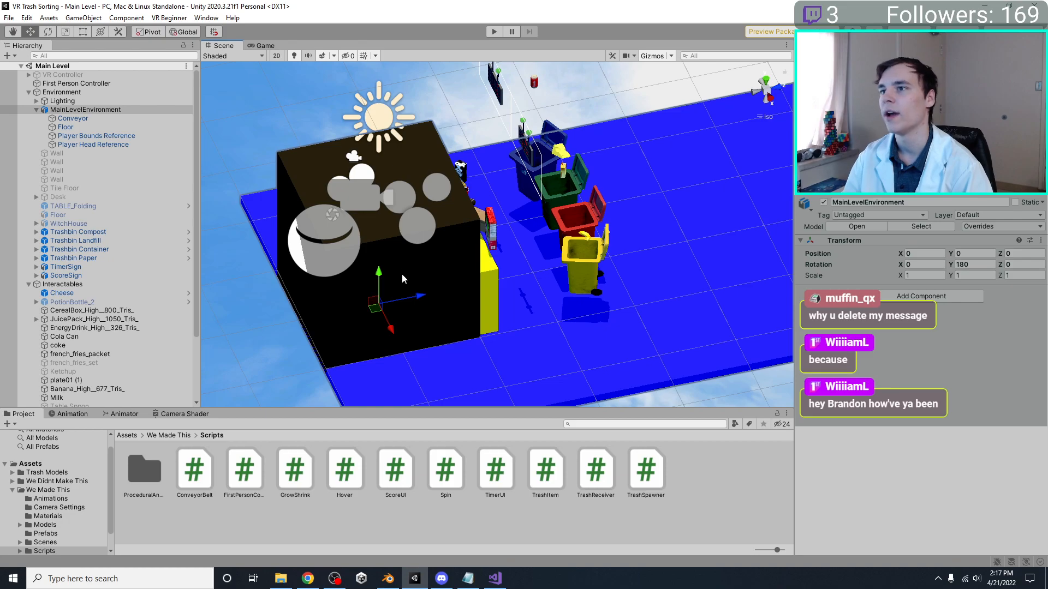
{"action": "middle_click_drag", "start_coordinate": [486, 291], "coordinate": [463, 241]}
{"action": "left_click_drag", "start_coordinate": [463, 241], "coordinate": [398, 137], "text": "alt"}
{"action": "middle_click_drag", "start_coordinate": [421, 222], "coordinate": [425, 241]}
{"action": "left_click_drag", "start_coordinate": [433, 237], "coordinate": [495, 309], "text": "alt"}
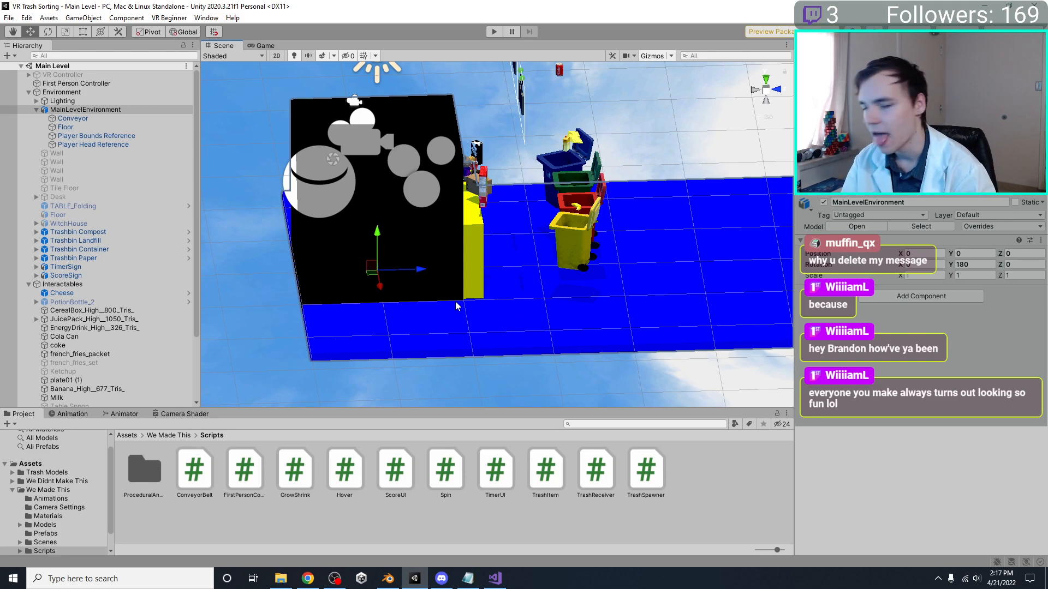
{"action": "mouse_move", "coordinate": [456, 307]}
{"action": "left_mouse_down", "text": "alt"}
{"action": "mouse_move", "coordinate": [428, 302]}
{"action": "mouse_move", "coordinate": [491, 256]}
{"action": "mouse_move", "coordinate": [627, 229]}
{"action": "mouse_move", "coordinate": [495, 234]}
{"action": "mouse_move", "coordinate": [454, 251]}
{"action": "mouse_move", "coordinate": [464, 290]}
{"action": "left_mouse_up", "text": "alt"}
Switch to Blender, raise the Player Bounds Reference another 0.1 m so it sits on the floor's top surface, and save the file
{"action": "left_click", "coordinate": [388, 580]}
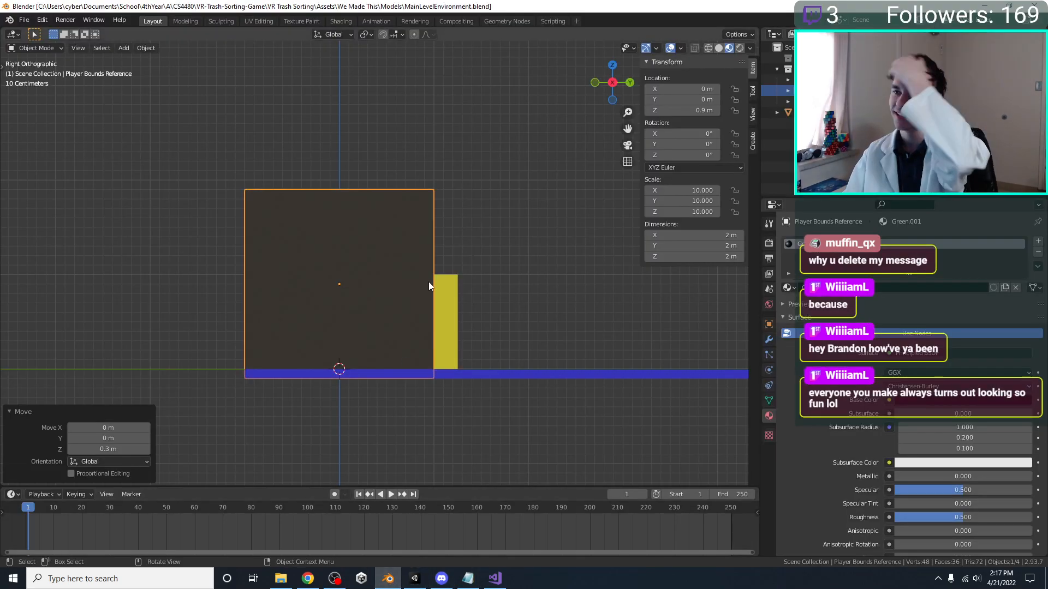
{"action": "scroll", "coordinate": [427, 280], "scroll_direction": "down", "scroll_amount": 2}
{"action": "scroll", "coordinate": [426, 307], "scroll_direction": "up", "scroll_amount": 1}
{"action": "key", "text": "g"}
{"action": "key", "text": "z"}
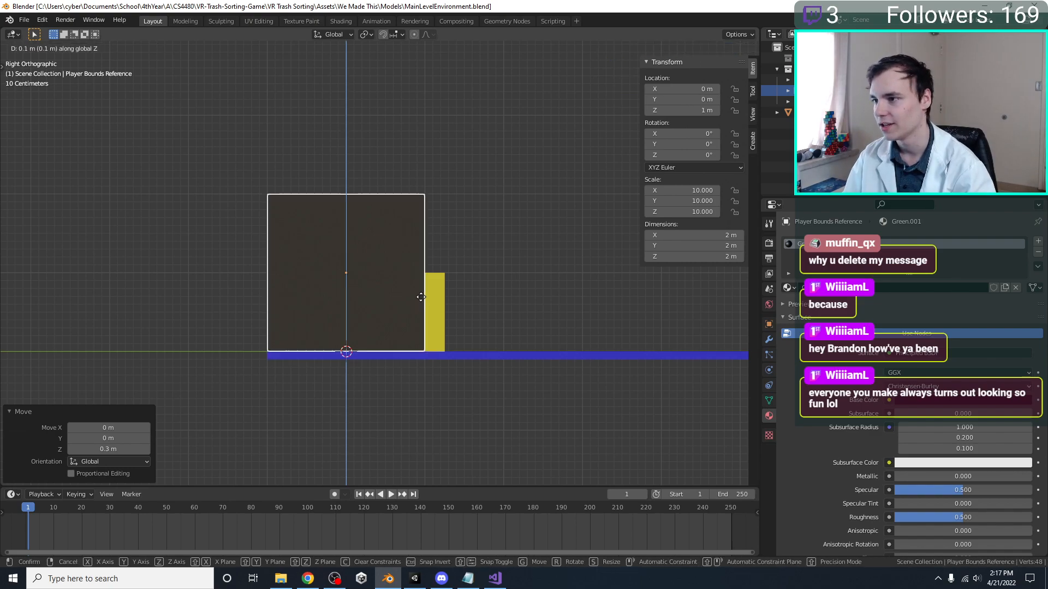
{"action": "left_click", "coordinate": [415, 300]}
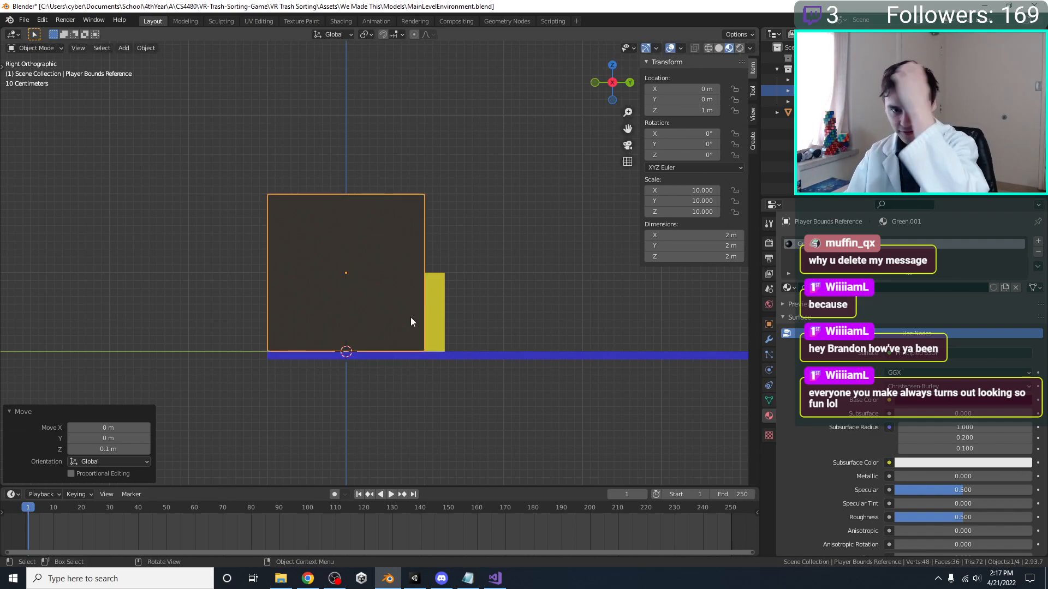
{"action": "key", "text": "ctrl+s"}
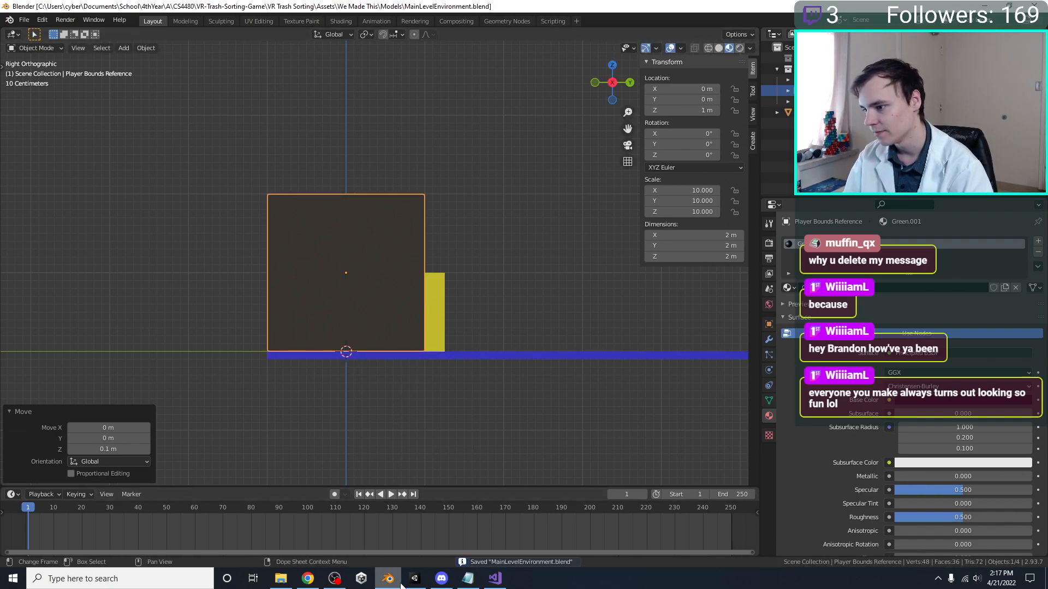
Switch to Unity and inspect up close how the trash items sit relative to the conveyor's top and the player bounds cube
{"action": "left_click", "coordinate": [415, 578]}
{"action": "right_click_drag", "start_coordinate": [464, 267], "coordinate": [595, 281]}
{"action": "scroll", "coordinate": [578, 273], "scroll_direction": "up", "scroll_amount": 4}
{"action": "middle_click_drag", "start_coordinate": [399, 256], "coordinate": [358, 185]}
{"action": "right_click_drag", "start_coordinate": [358, 185], "coordinate": [476, 218]}
{"action": "scroll", "coordinate": [550, 271], "scroll_direction": "up", "scroll_amount": 4}
{"action": "right_click_drag", "start_coordinate": [550, 271], "coordinate": [442, 262]}
{"action": "scroll", "coordinate": [443, 262], "scroll_direction": "down", "scroll_amount": 3}
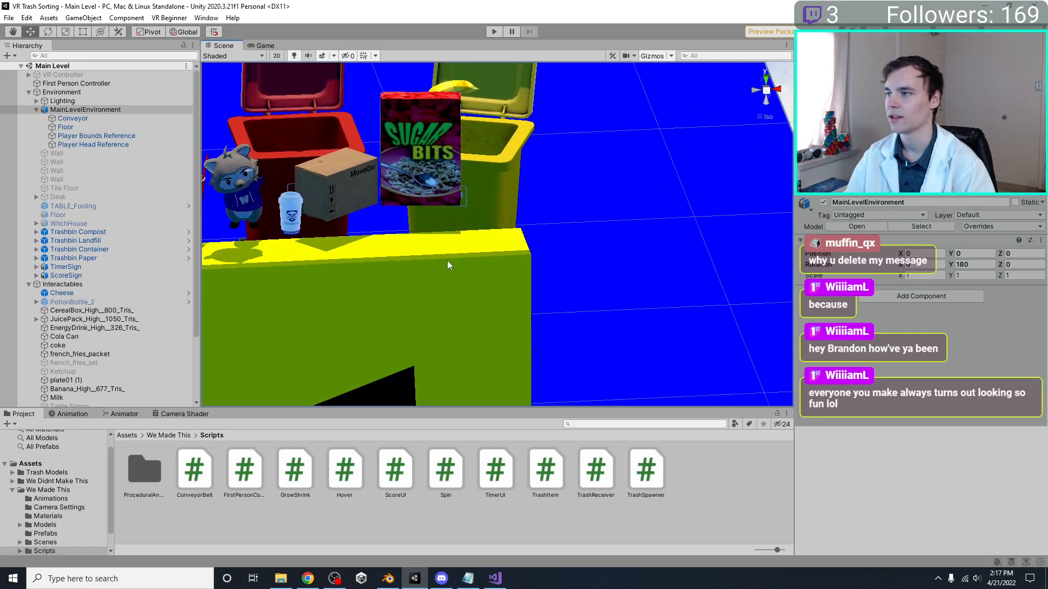
{"action": "right_click_drag", "start_coordinate": [342, 205], "coordinate": [417, 225]}
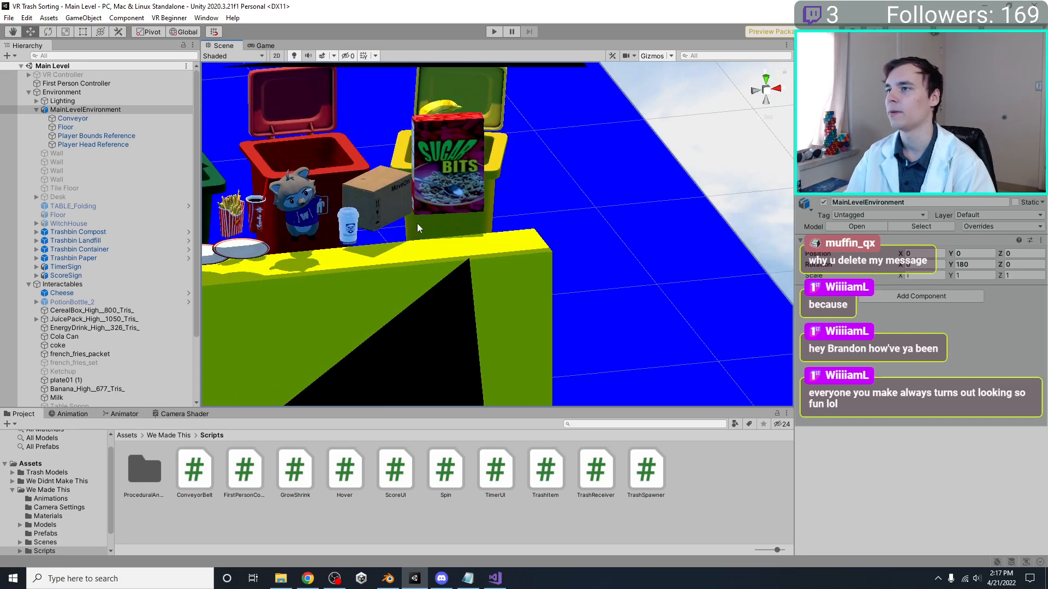
Examine the trash items, conveyor and player bounds cube up close and from further out above the floor
{"action": "left_click", "coordinate": [350, 221]}
{"action": "key", "text": "f"}
{"action": "right_click_drag", "start_coordinate": [592, 221], "coordinate": [635, 258]}
{"action": "left_click_drag", "start_coordinate": [634, 255], "coordinate": [490, 267], "text": "alt"}
{"action": "scroll", "coordinate": [490, 268], "scroll_direction": "down", "scroll_amount": 10}
{"action": "left_click", "coordinate": [264, 185]}
{"action": "left_click_drag", "start_coordinate": [264, 185], "coordinate": [197, 172], "text": "alt"}
{"action": "scroll", "coordinate": [510, 250], "scroll_direction": "up", "scroll_amount": 5}
{"action": "left_click_drag", "start_coordinate": [510, 250], "coordinate": [537, 324], "text": "alt"}
{"action": "middle_click_drag", "start_coordinate": [493, 284], "coordinate": [418, 178]}
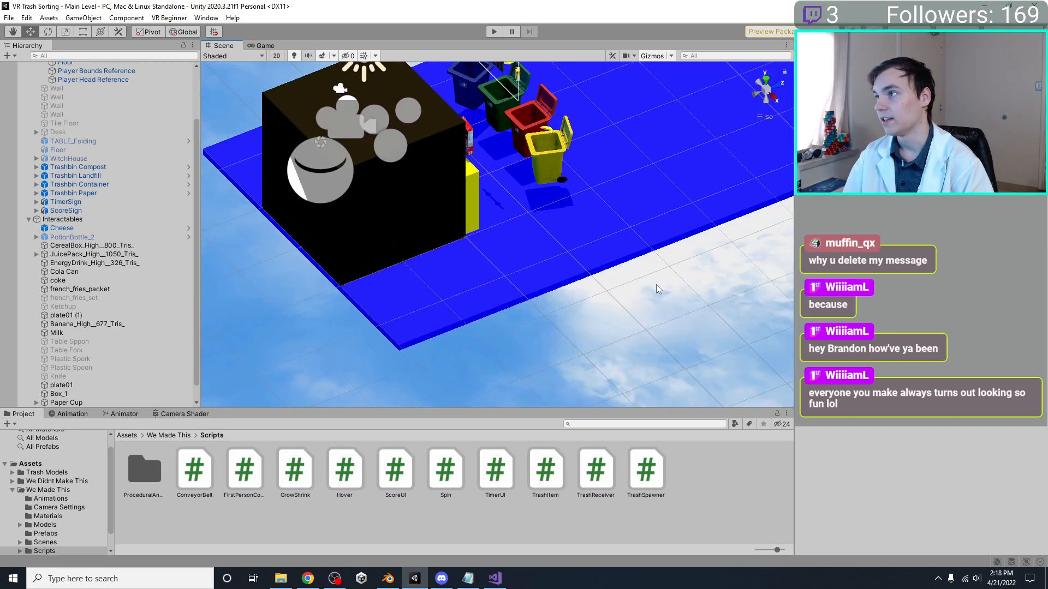
Examine how the player bounds cube lines up with the conveyor, trash bins and signs from several angles
{"action": "middle_click_drag", "start_coordinate": [538, 224], "coordinate": [597, 324]}
{"action": "left_click_drag", "start_coordinate": [464, 248], "coordinate": [231, 160], "text": "alt"}
{"action": "scroll", "coordinate": [458, 235], "scroll_direction": "up", "scroll_amount": 6}
{"action": "left_click_drag", "start_coordinate": [458, 235], "coordinate": [586, 185], "text": "alt"}
{"action": "scroll", "coordinate": [549, 192], "scroll_direction": "up", "scroll_amount": 1}
{"action": "middle_click_drag", "start_coordinate": [524, 219], "coordinate": [445, 265]}
{"action": "middle_click_drag", "start_coordinate": [445, 210], "coordinate": [560, 187]}
{"action": "left_click_drag", "start_coordinate": [498, 287], "coordinate": [640, 258], "text": "alt"}
{"action": "left_click_drag", "start_coordinate": [552, 170], "coordinate": [474, 323], "text": "alt"}
{"action": "scroll", "coordinate": [437, 311], "scroll_direction": "down", "scroll_amount": 5}
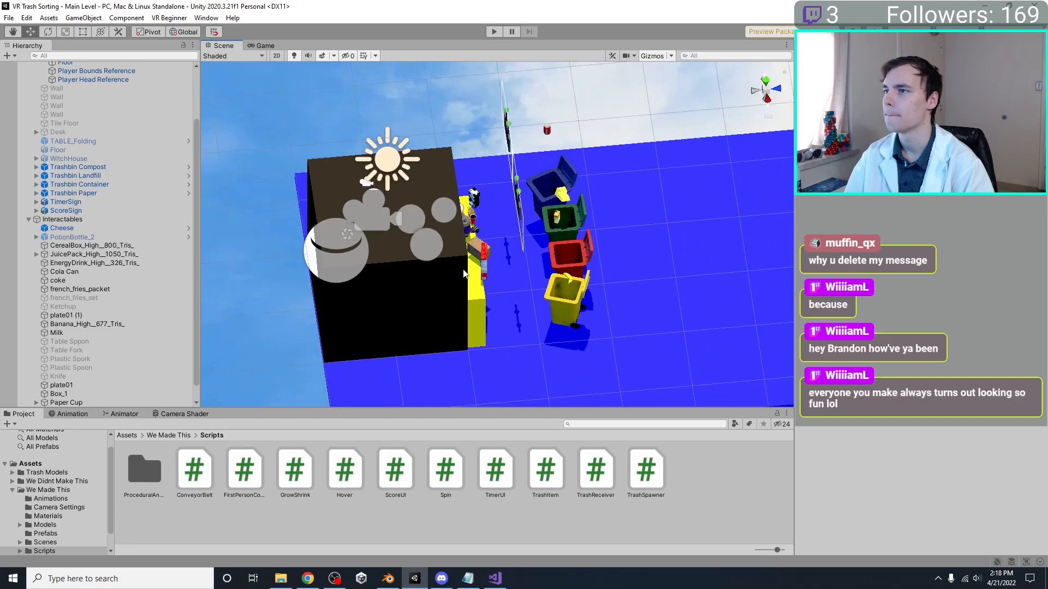
{"action": "middle_click_drag", "start_coordinate": [383, 288], "coordinate": [470, 257]}
{"action": "left_click_drag", "start_coordinate": [470, 257], "coordinate": [499, 225], "text": "alt"}
{"action": "left_click", "coordinate": [500, 266]}
{"action": "scroll", "coordinate": [485, 267], "scroll_direction": "up", "scroll_amount": 20}
{"action": "left_click_drag", "start_coordinate": [480, 266], "coordinate": [517, 289], "text": "alt"}
{"action": "scroll", "coordinate": [506, 293], "scroll_direction": "down", "scroll_amount": 8}
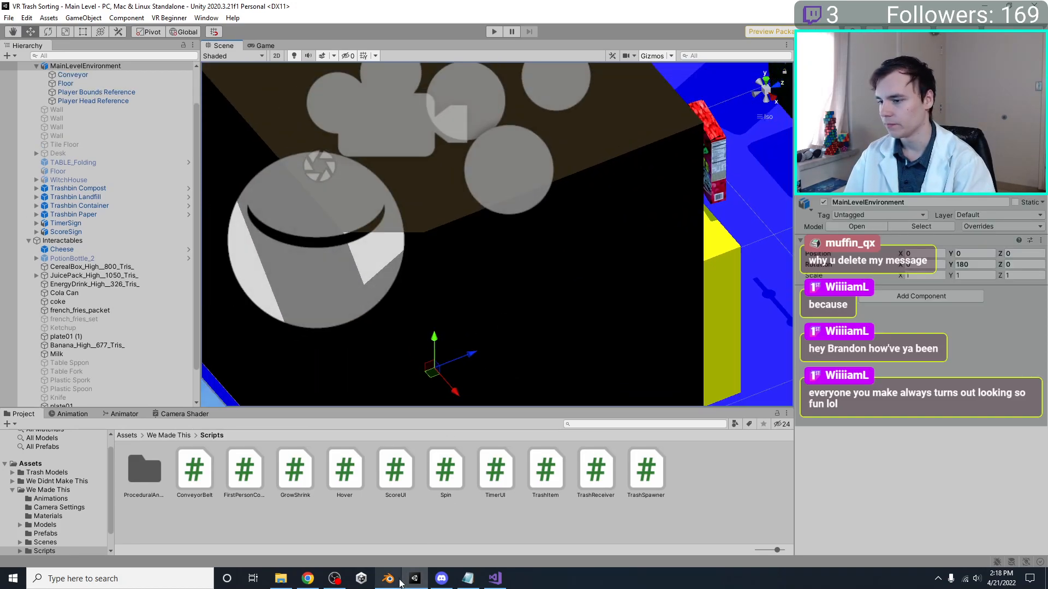
Switch to Blender, scale the Player Bounds Reference by -1 on all axes, and save the file
{"action": "left_click", "coordinate": [398, 582]}
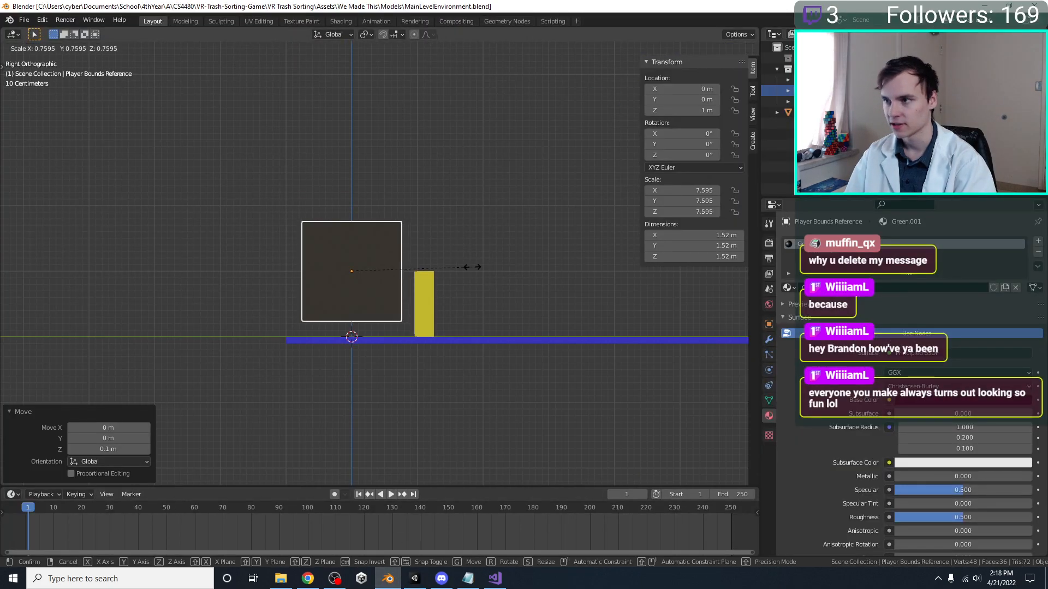
{"action": "type", "text": "1"}
{"action": "key", "text": "Return"}
{"action": "key", "text": "ctrl+s"}
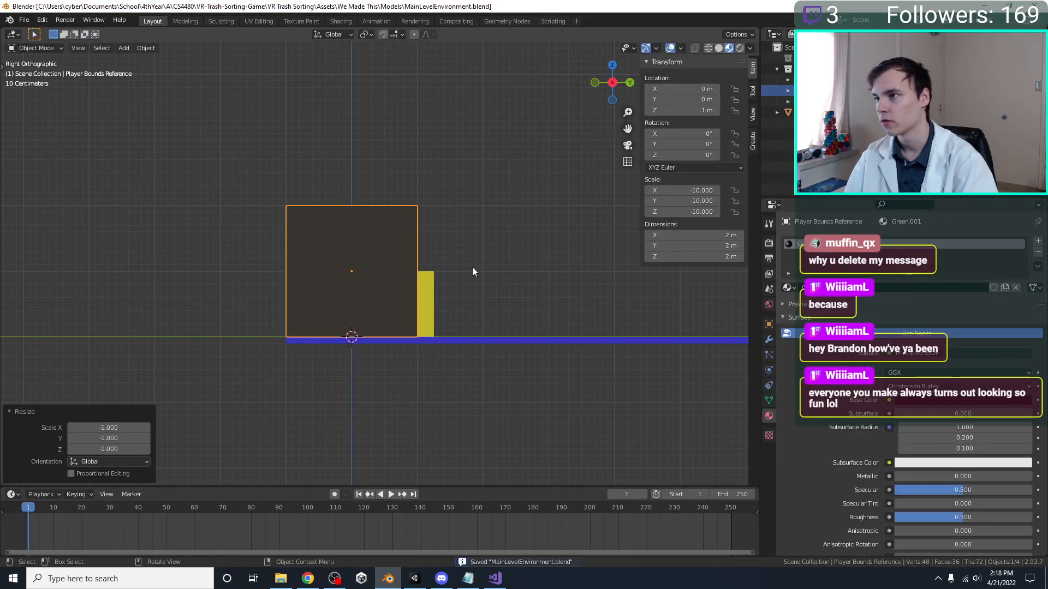
Switch to Unity and check how the reimported player bounds cube looks in the scene
{"action": "left_click", "coordinate": [415, 579]}
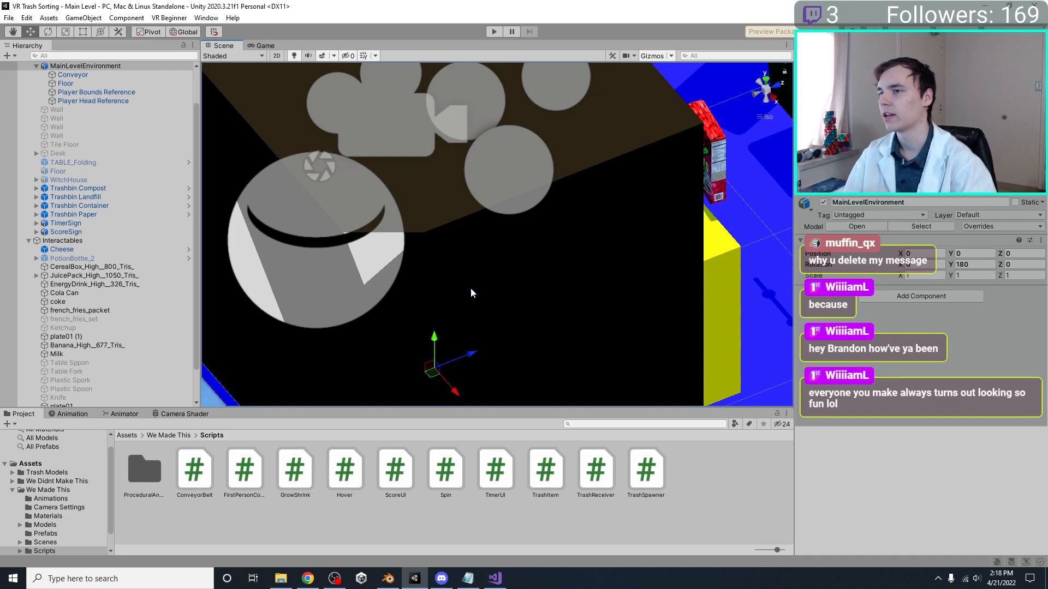
{"action": "scroll", "coordinate": [470, 287], "scroll_direction": "down", "scroll_amount": 8}
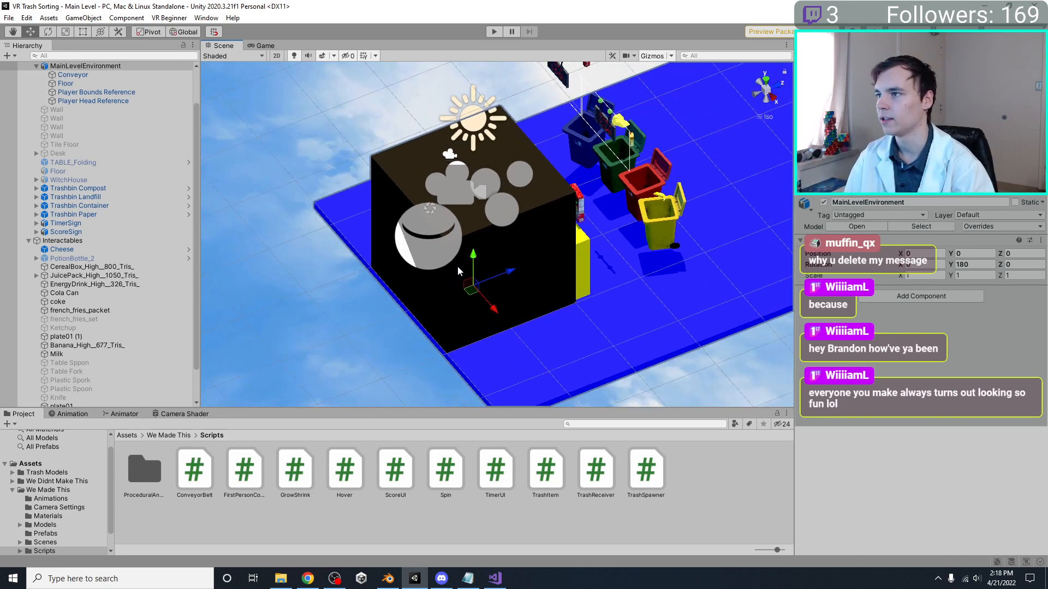
{"action": "left_click", "coordinate": [476, 240]}
{"action": "left_click", "coordinate": [544, 254]}
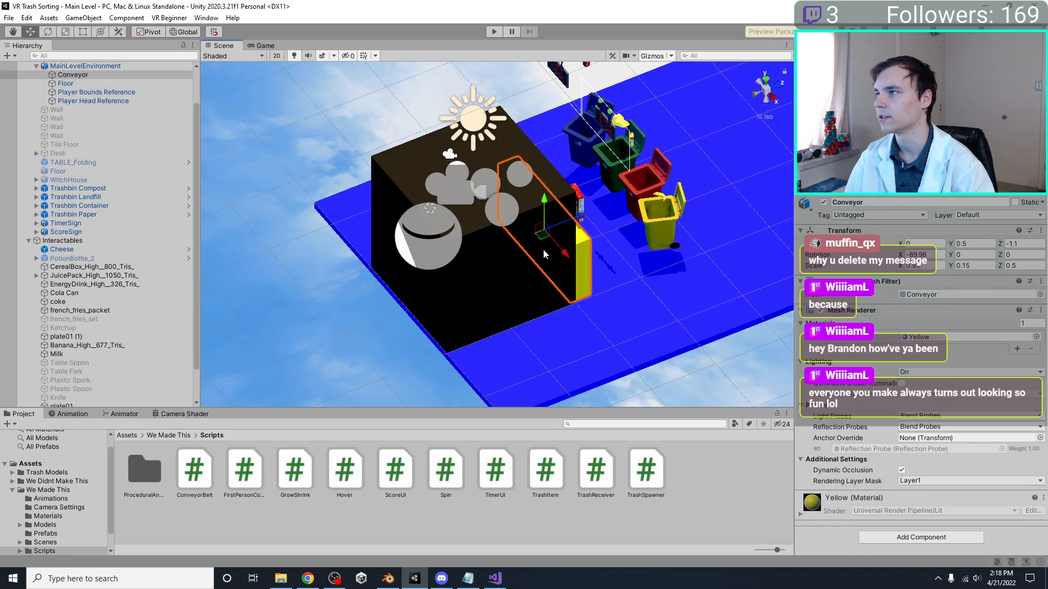
{"action": "left_click", "coordinate": [558, 196]}
Switch to Blender and set the alpha of the Player Bounds Reference's material to 0.1
{"action": "left_click", "coordinate": [415, 578]}
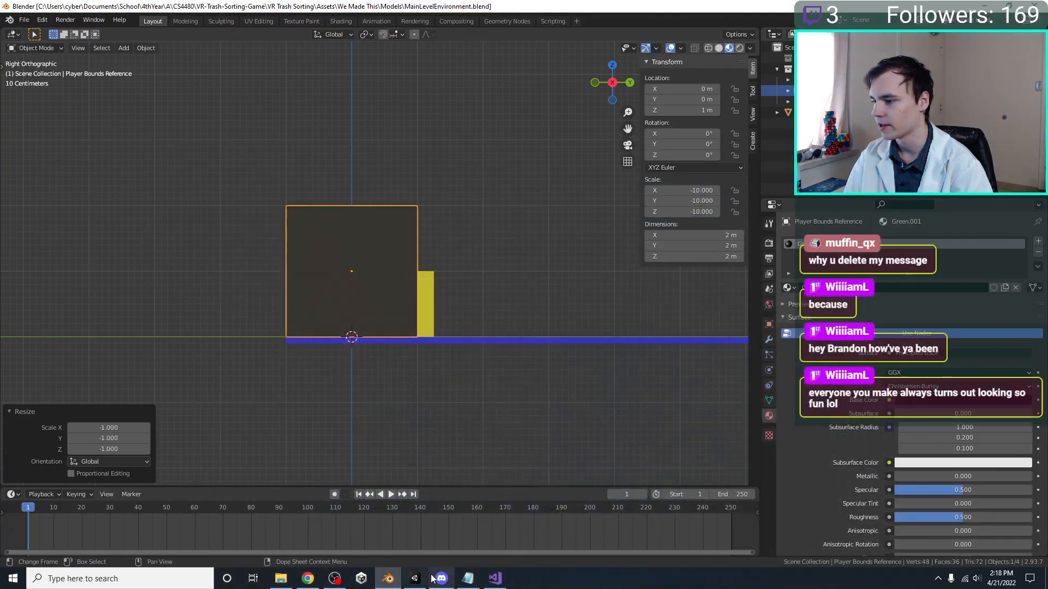
{"action": "scroll", "coordinate": [897, 498], "scroll_direction": "down", "scroll_amount": 8}
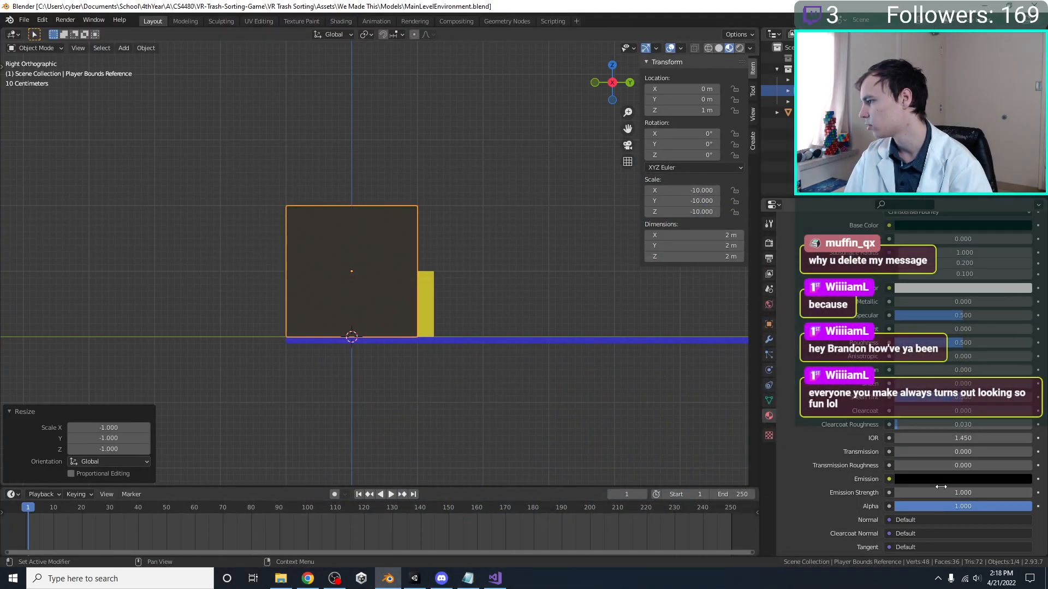
{"action": "left_click", "coordinate": [947, 506]}
{"action": "key", "text": "Return"}
Check the Player Bounds Reference's transparency in Solid shading and again in Material Preview shading
{"action": "middle_click_drag", "start_coordinate": [259, 298], "coordinate": [279, 306]}
{"action": "key", "text": "z"}
{"action": "left_click", "coordinate": [292, 131]}
{"action": "middle_click_drag", "start_coordinate": [319, 183], "coordinate": [371, 221]}
{"action": "key", "text": "z"}
{"action": "left_click", "coordinate": [571, 261]}
{"action": "left_click", "coordinate": [351, 268]}
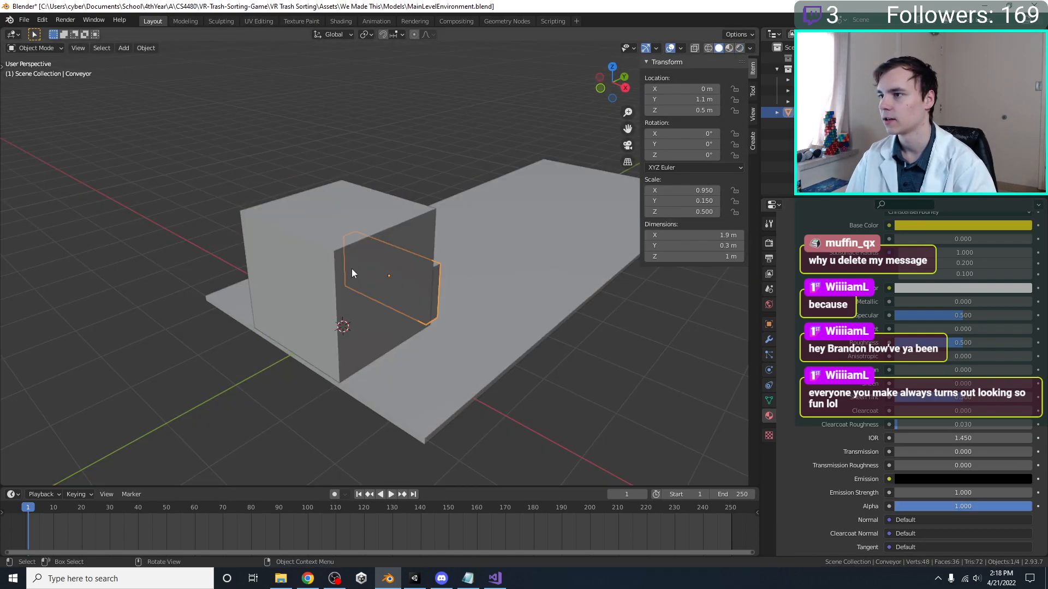
{"action": "key", "text": "z"}
{"action": "left_click", "coordinate": [431, 361]}
{"action": "left_click", "coordinate": [361, 293]}
{"action": "middle_click_drag", "start_coordinate": [362, 292], "coordinate": [460, 340]}
Lower the alpha of the Player Bounds Reference material's viewport display color so it is semi-transparent, and save the file
{"action": "scroll", "coordinate": [928, 437], "scroll_direction": "down", "scroll_amount": 8}
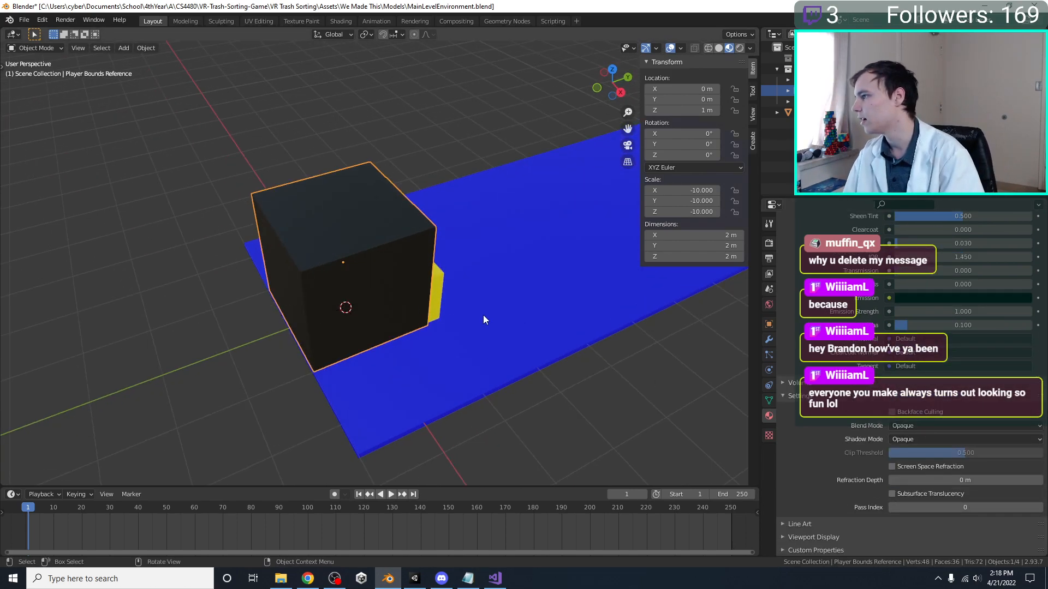
{"action": "scroll", "coordinate": [774, 352], "scroll_direction": "up", "scroll_amount": 4}
{"action": "middle_click_drag", "start_coordinate": [581, 253], "coordinate": [426, 354]}
{"action": "key", "text": "ctrl+s"}
{"action": "scroll", "coordinate": [904, 426], "scroll_direction": "down", "scroll_amount": 4}
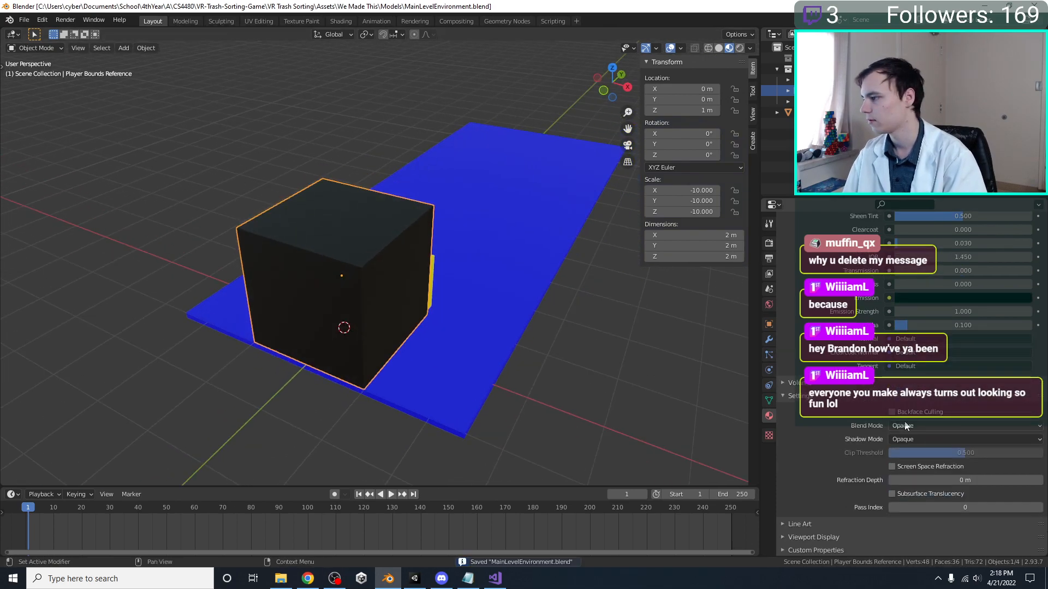
{"action": "left_click", "coordinate": [831, 537]}
{"action": "scroll", "coordinate": [835, 535], "scroll_direction": "down", "scroll_amount": 2}
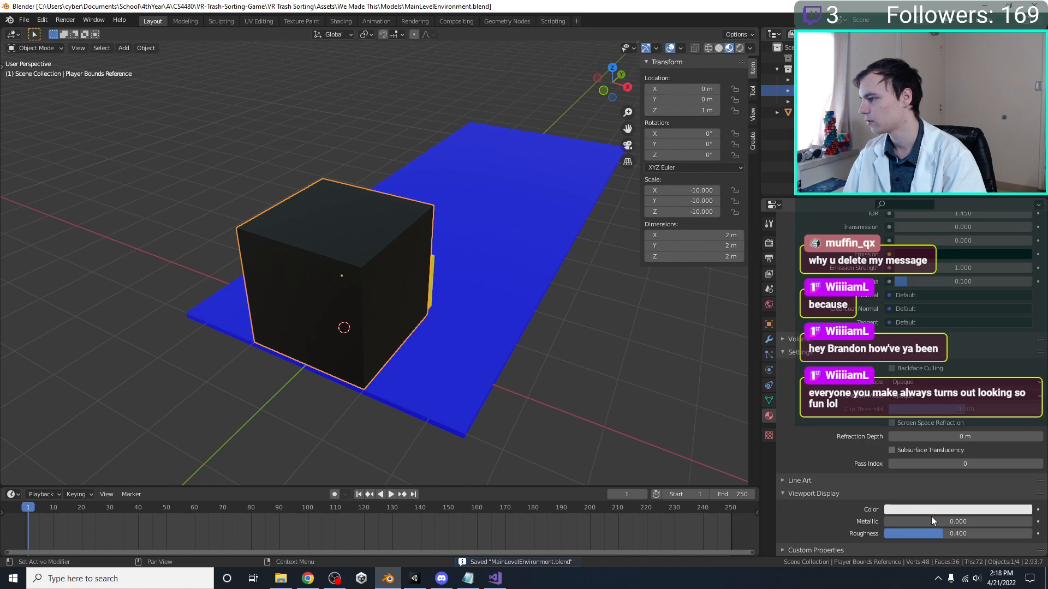
{"action": "left_click", "coordinate": [940, 510]}
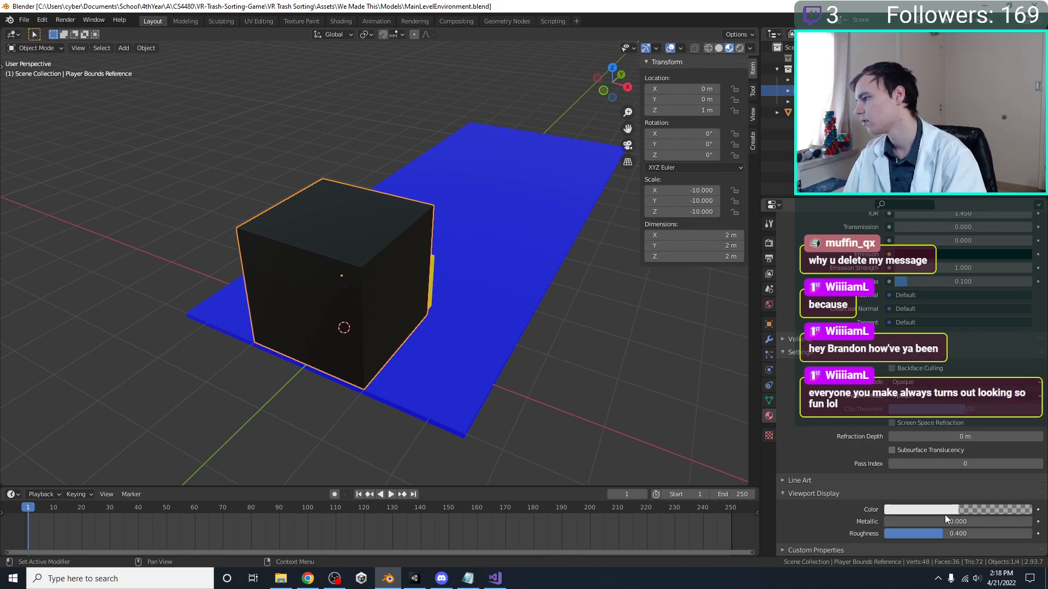
{"action": "left_click", "coordinate": [947, 510]}
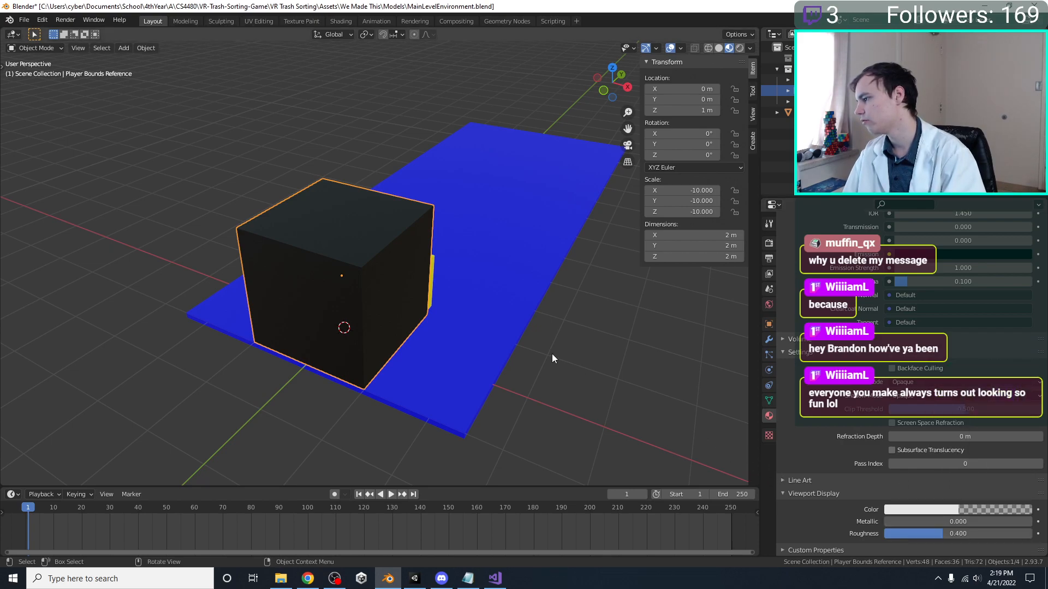
{"action": "key", "text": "r"}
{"action": "key", "text": "Escape"}
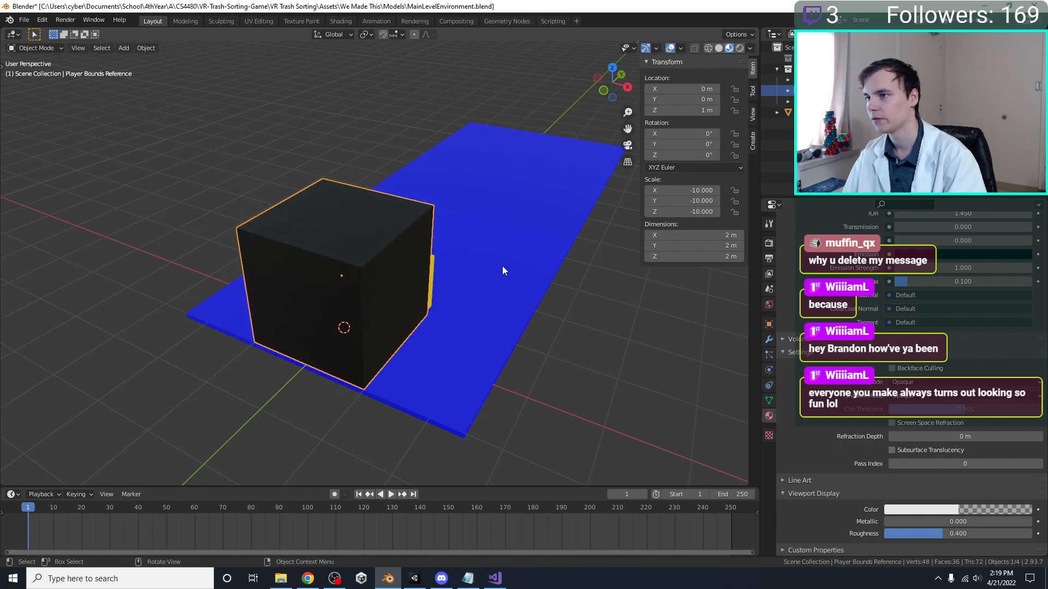
{"action": "key", "text": "ctrl+s"}
Inspect the player bounds cube, head reference and conveyor in Solid shading from different angles
{"action": "mouse_move", "coordinate": [501, 265]}
{"action": "middle_mouse_down"}
{"action": "mouse_move", "coordinate": [507, 321]}
{"action": "mouse_move", "coordinate": [500, 277]}
{"action": "middle_mouse_up"}
{"action": "key", "text": "z"}
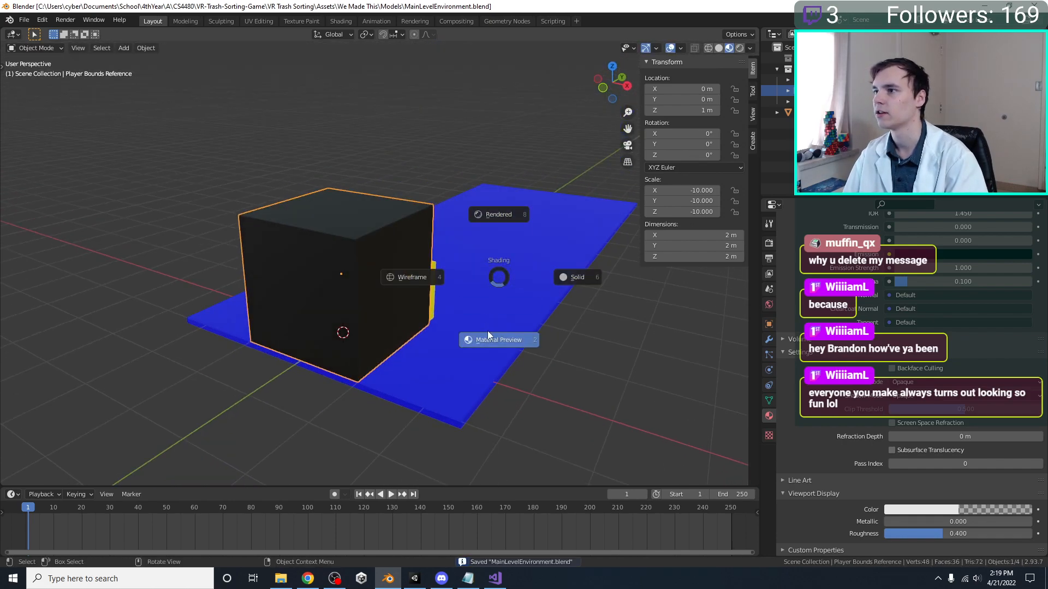
{"action": "key", "text": "z"}
{"action": "key", "text": "z"}
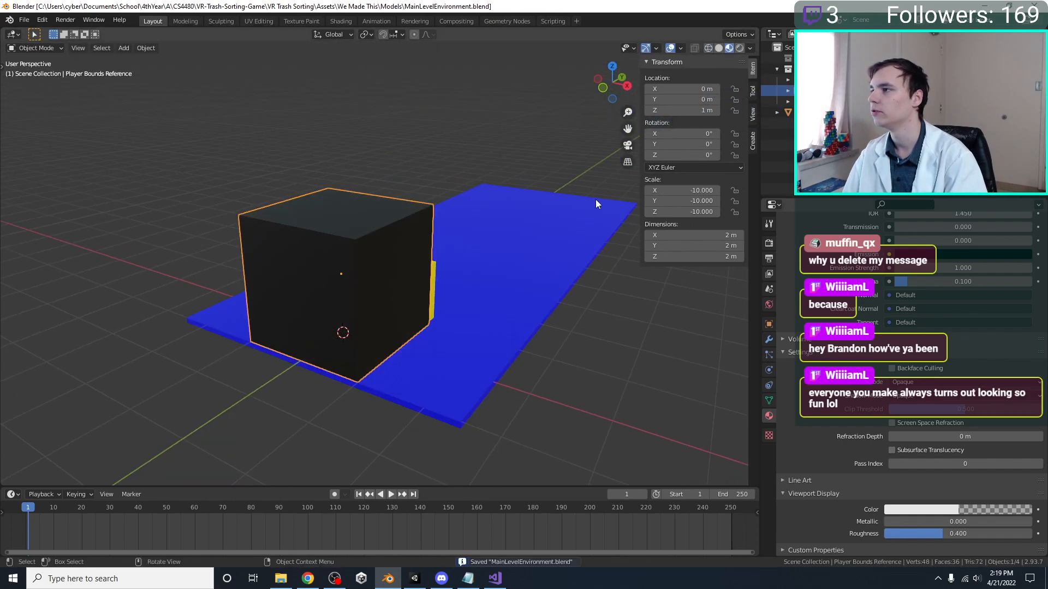
{"action": "key", "text": "z"}
{"action": "middle_click_drag", "start_coordinate": [438, 201], "coordinate": [411, 213]}
{"action": "left_click", "coordinate": [178, 235]}
{"action": "middle_click_drag", "start_coordinate": [178, 236], "coordinate": [509, 352]}
{"action": "left_click", "coordinate": [437, 280]}
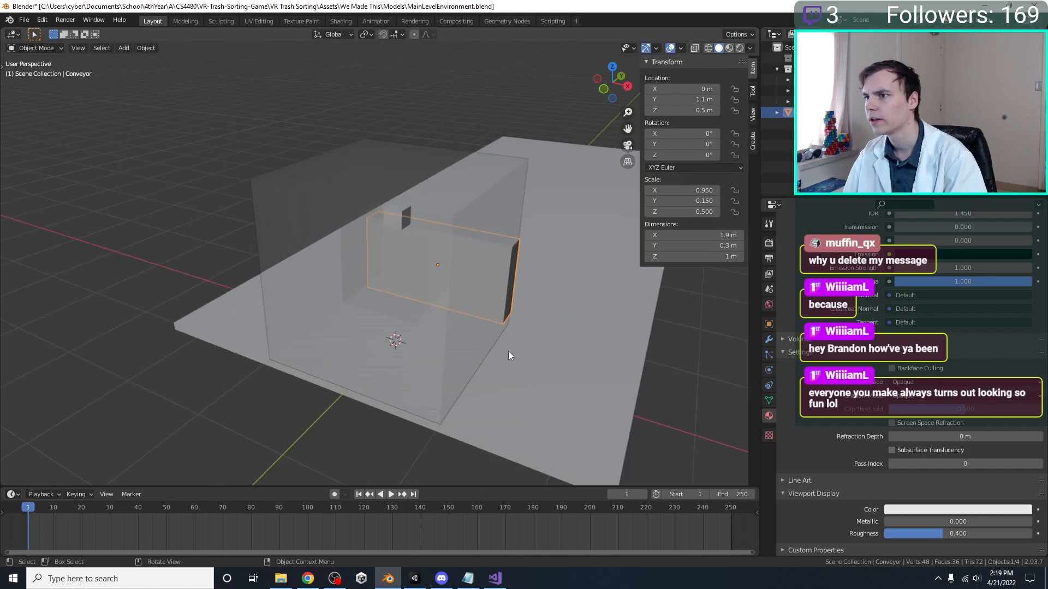
{"action": "left_click", "coordinate": [498, 352]}
{"action": "left_click", "coordinate": [480, 348]}
Remove the Solidify modifier from the Player Bounds Reference
{"action": "key", "text": "s"}
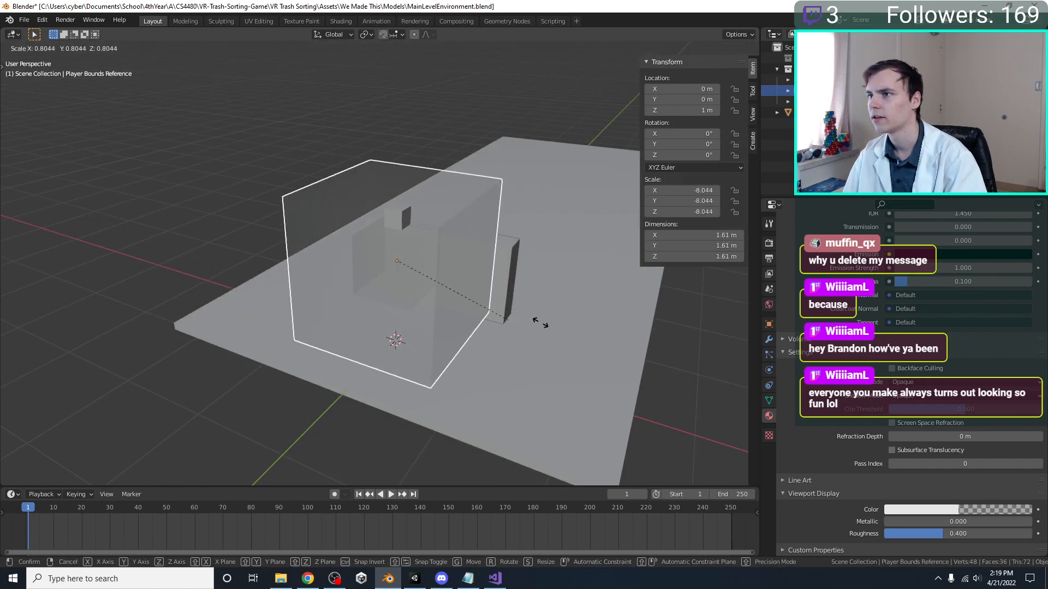
{"action": "right_click", "coordinate": [632, 320]}
{"action": "key", "text": "Tab"}
{"action": "middle_click_drag", "start_coordinate": [484, 312], "coordinate": [562, 300]}
{"action": "left_click", "coordinate": [769, 340]}
{"action": "middle_click_drag", "start_coordinate": [633, 317], "coordinate": [951, 279]}
{"action": "left_click", "coordinate": [1023, 259]}
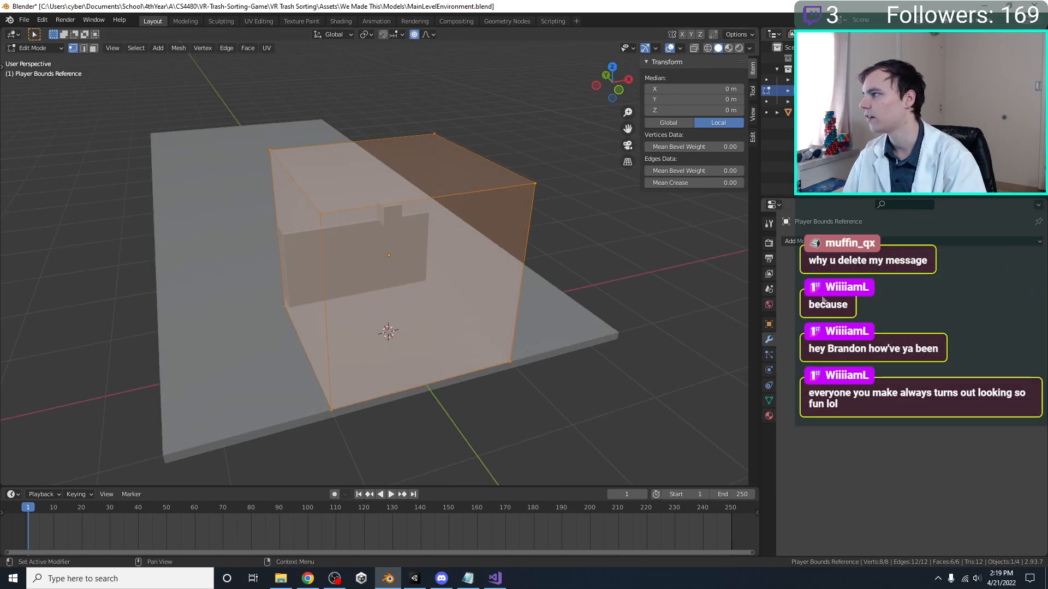
Leave Edit Mode and remove the Solidify modifier from the Player Head Reference
{"action": "key", "text": "Tab"}
{"action": "left_click", "coordinate": [398, 217]}
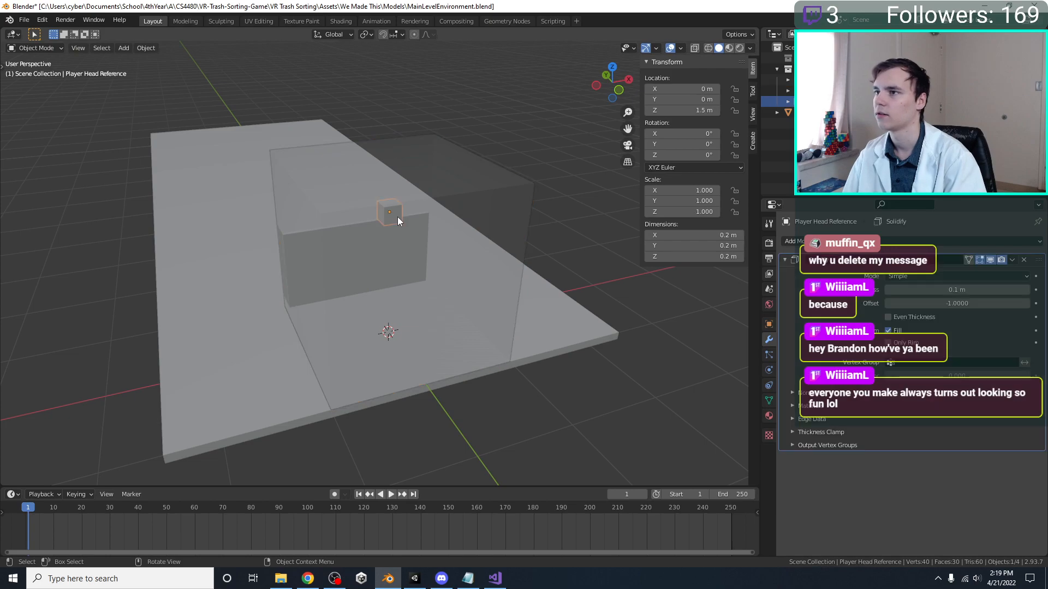
{"action": "left_click", "coordinate": [1023, 260]}
{"action": "middle_click_drag", "start_coordinate": [560, 259], "coordinate": [519, 331]}
{"action": "left_click", "coordinate": [509, 258]}
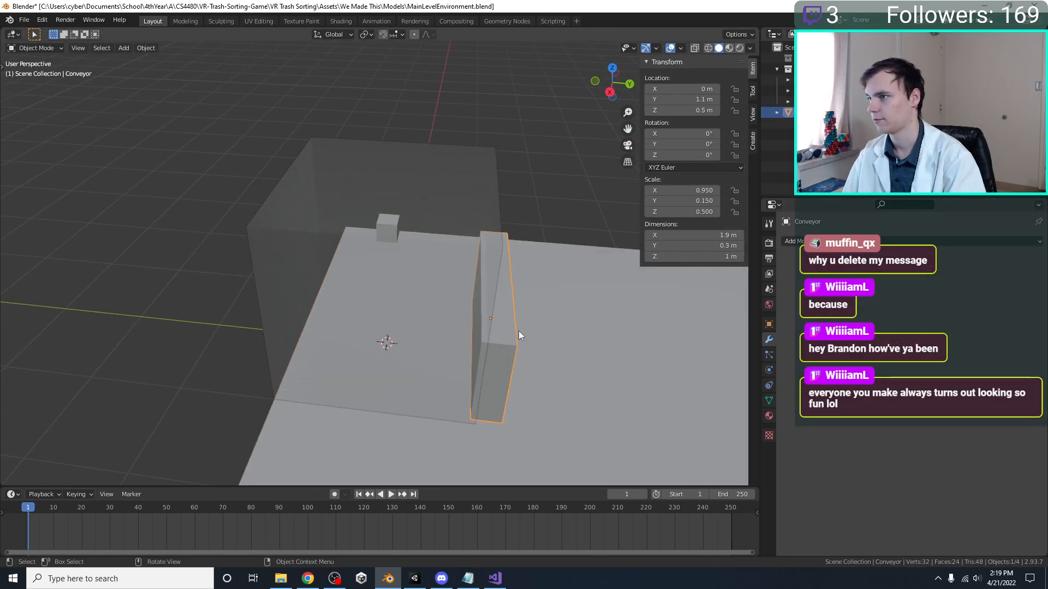
Review the Player Bounds Reference material's viewport display color and view the cube in Material Preview shading
{"action": "left_click", "coordinate": [343, 302]}
{"action": "middle_click_drag", "start_coordinate": [260, 273], "coordinate": [600, 349]}
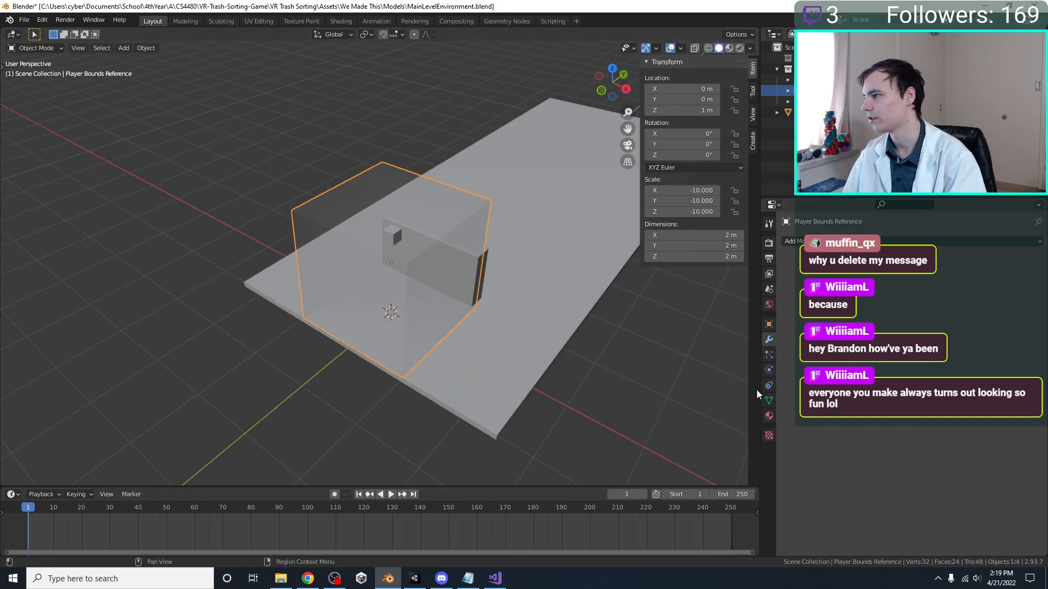
{"action": "left_click", "coordinate": [769, 417]}
{"action": "scroll", "coordinate": [924, 460], "scroll_direction": "down", "scroll_amount": 15}
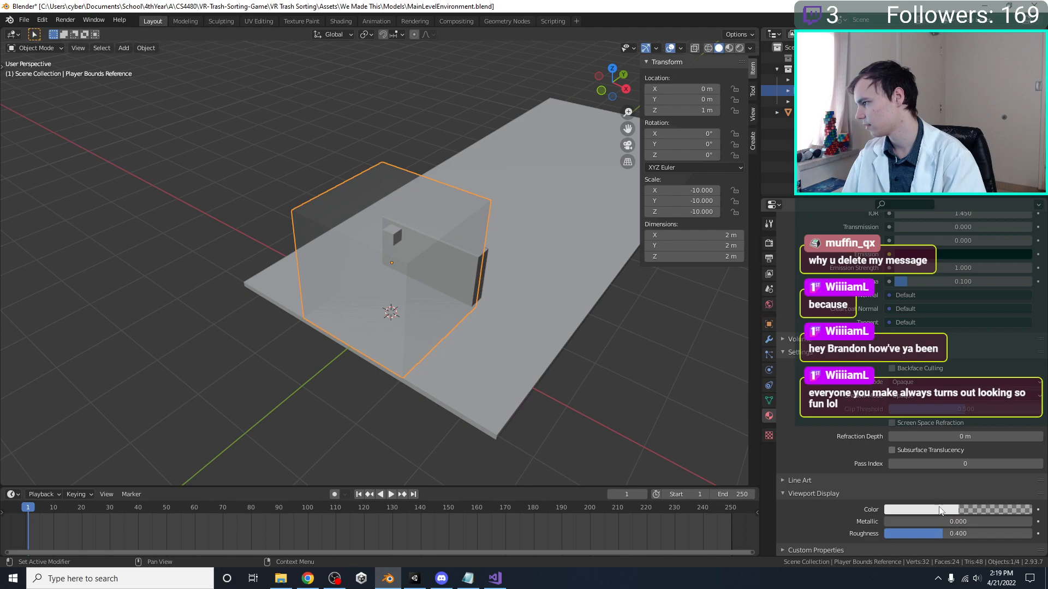
{"action": "left_click", "coordinate": [940, 509]}
{"action": "key", "text": "Return"}
{"action": "key", "text": "z"}
{"action": "left_click", "coordinate": [598, 379]}
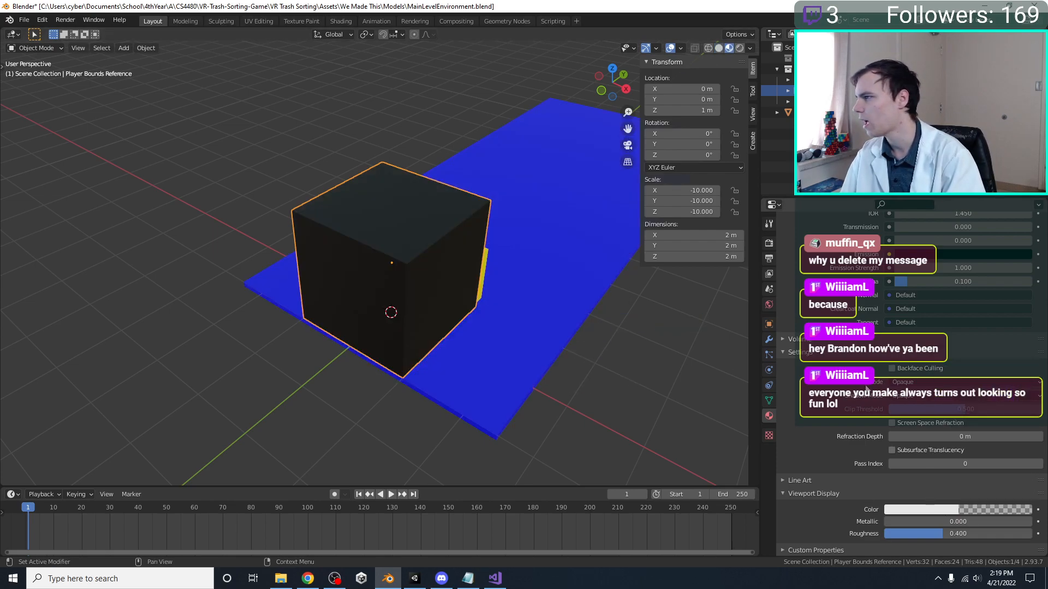
Try different alpha values on the Player Bounds Reference's material, set it back to 0.1, and save the file
{"action": "scroll", "coordinate": [857, 376], "scroll_direction": "up", "scroll_amount": 8}
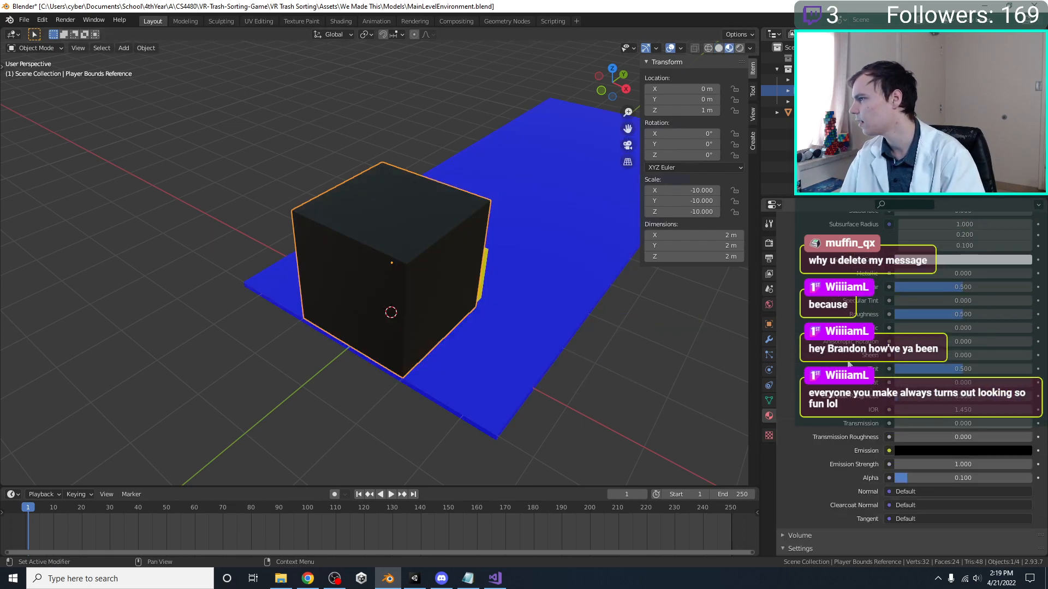
{"action": "left_click_drag", "start_coordinate": [942, 478], "coordinate": [895, 478]}
{"action": "left_click_drag", "start_coordinate": [996, 482], "coordinate": [946, 478]}
{"action": "left_click", "coordinate": [949, 474]}
{"action": "type", "text": "0.1"}
{"action": "key", "text": "Return"}
{"action": "key", "text": "ctrl+s"}
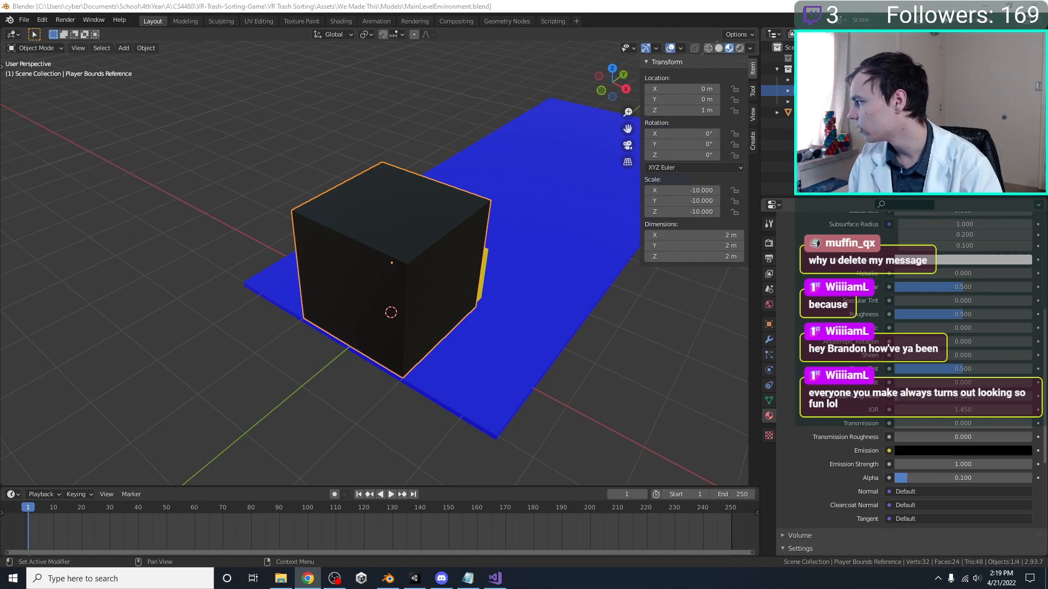
Switch to Chrome and read through the Google results for "blender material preview transparency"
{"action": "key", "text": "alt+Tab"}
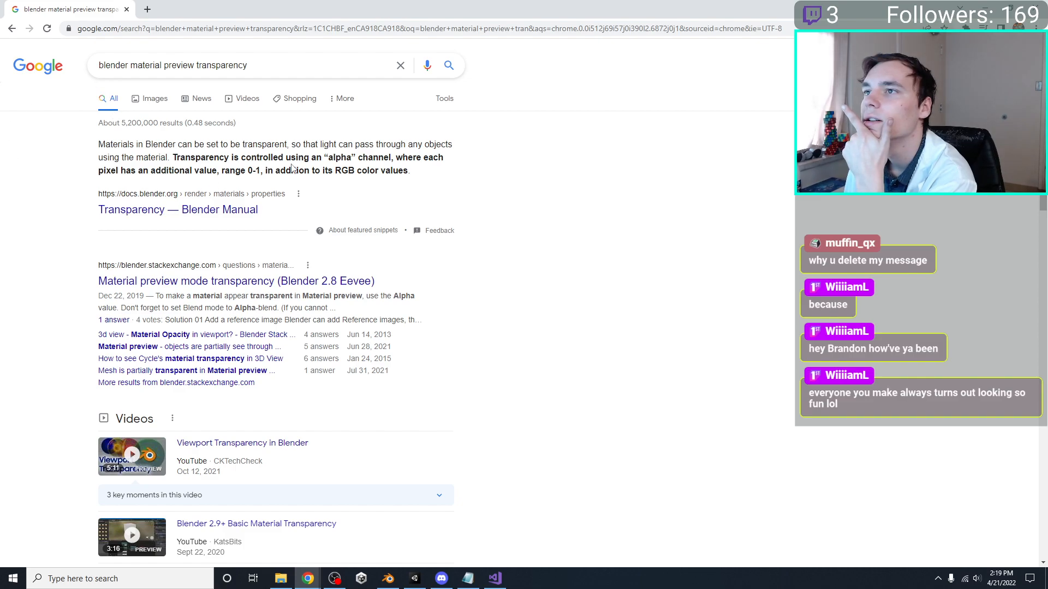
{"action": "left_click_drag", "start_coordinate": [279, 158], "coordinate": [189, 177]}
{"action": "left_click", "coordinate": [241, 243]}
{"action": "scroll", "coordinate": [78, 201], "scroll_direction": "down", "scroll_amount": 7}
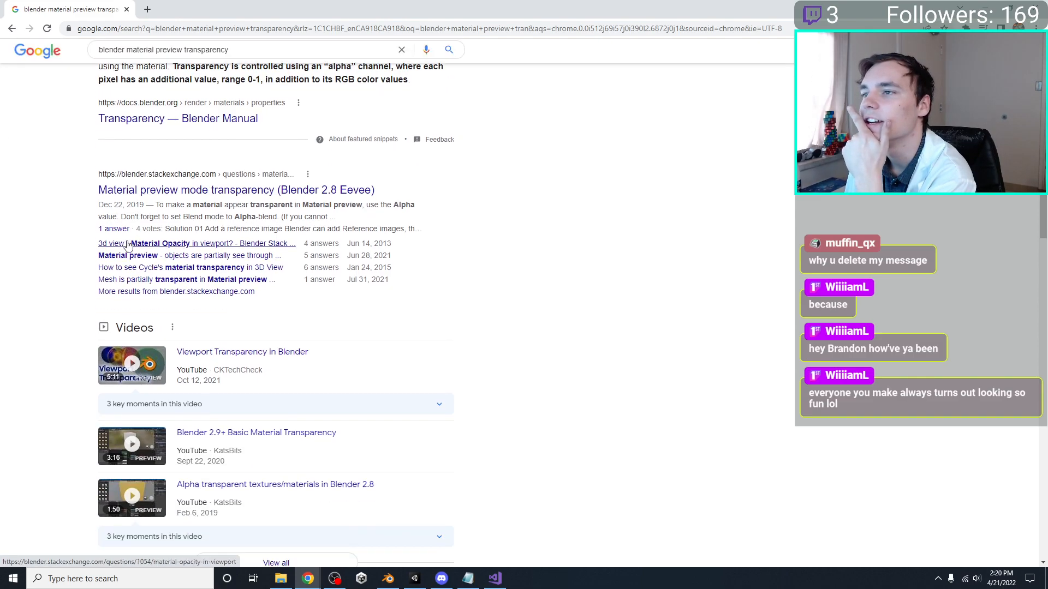
{"action": "scroll", "coordinate": [87, 197], "scroll_direction": "up", "scroll_amount": 7}
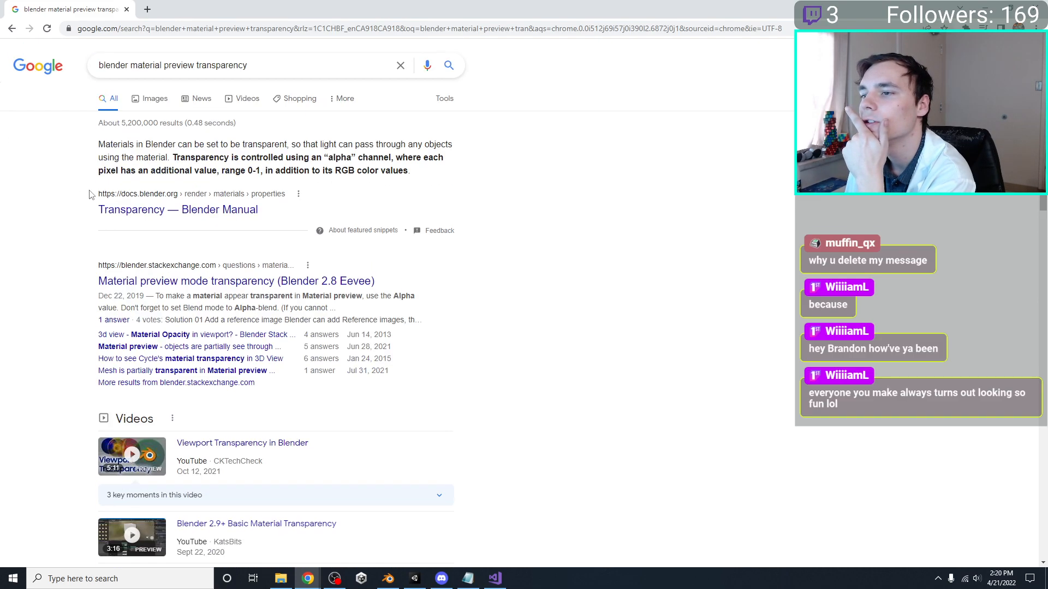
Browse the image results for "blender material preview transparency" and preview several examples of transparent objects
{"action": "left_click", "coordinate": [146, 99]}
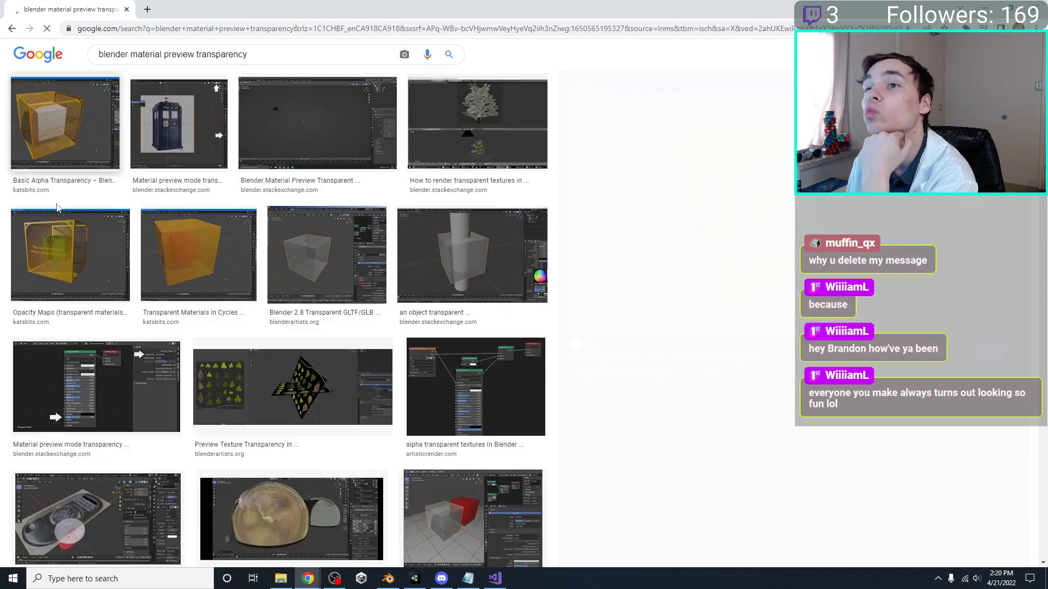
{"action": "left_click", "coordinate": [92, 193]}
{"action": "left_click", "coordinate": [277, 127]}
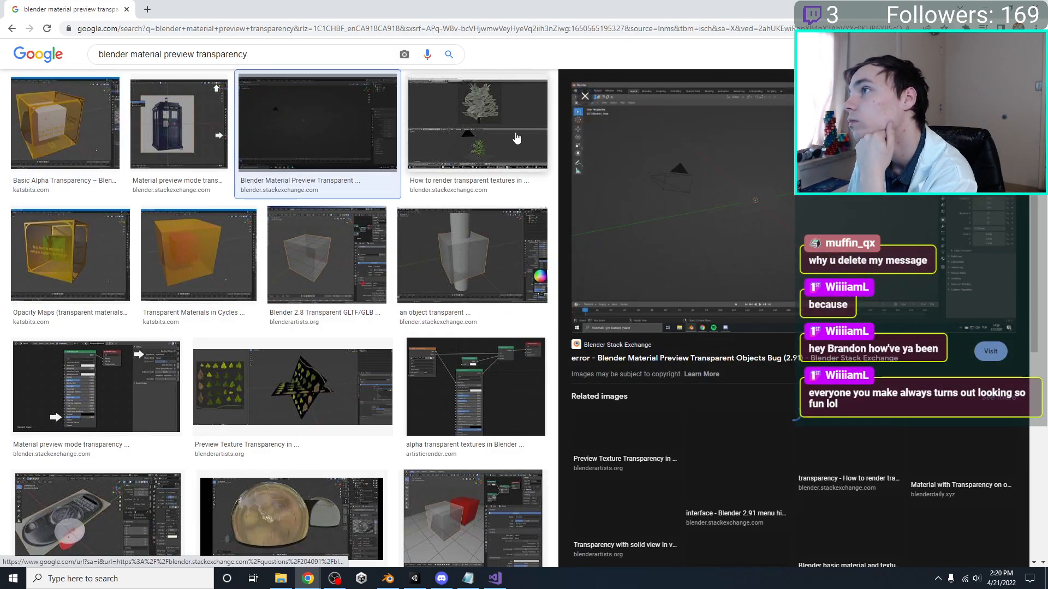
{"action": "left_click", "coordinate": [477, 128]}
{"action": "left_click", "coordinate": [202, 268]}
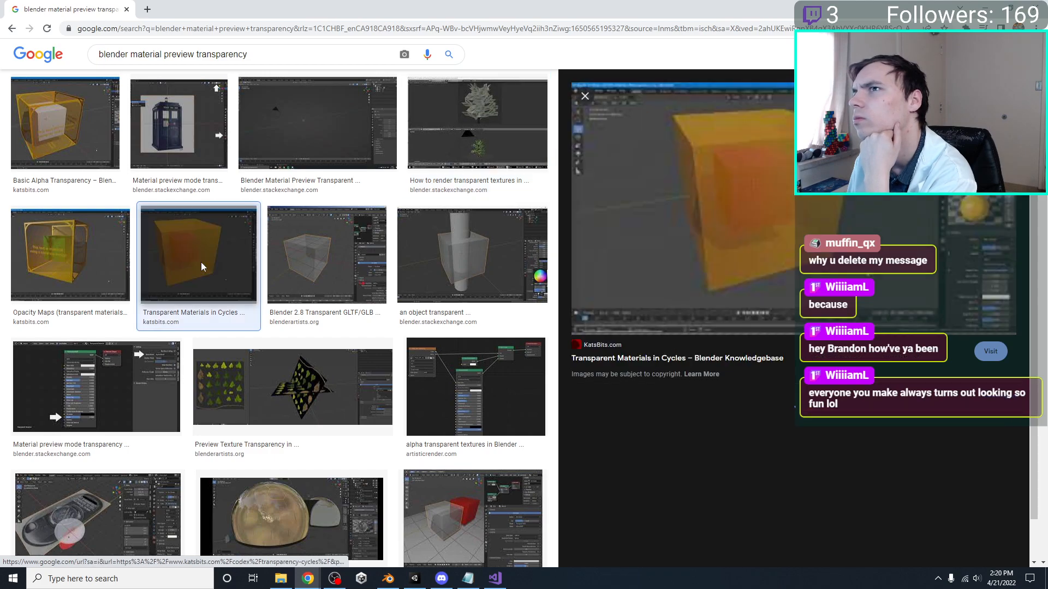
Preview more of the transparency image results and open the Blender Artists thread "Preview Texture Transparency in viewport in 2.8?"
{"action": "left_click", "coordinate": [89, 253]}
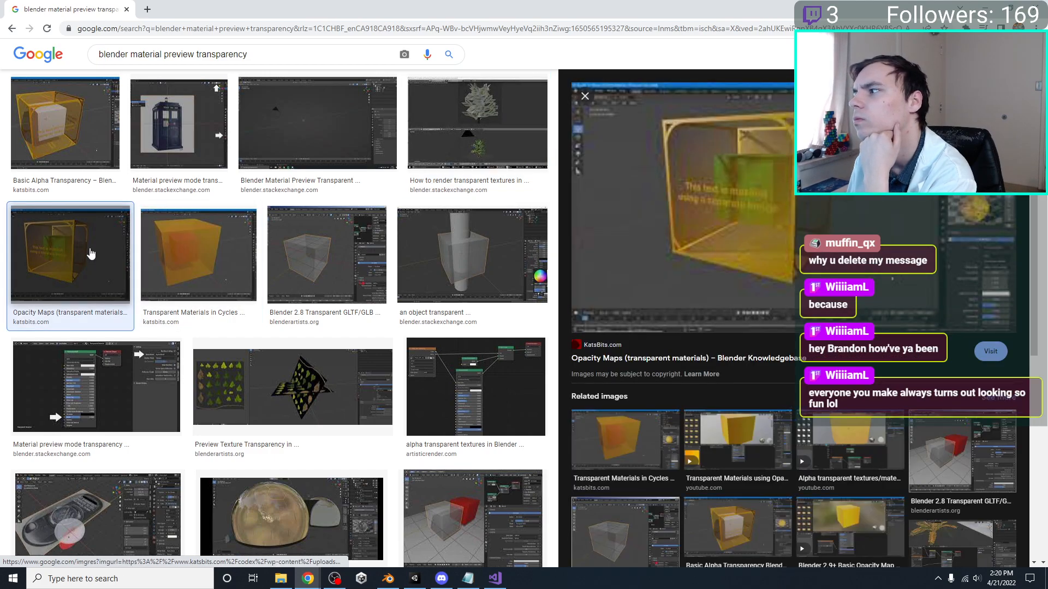
{"action": "scroll", "coordinate": [90, 253], "scroll_direction": "down", "scroll_amount": 2}
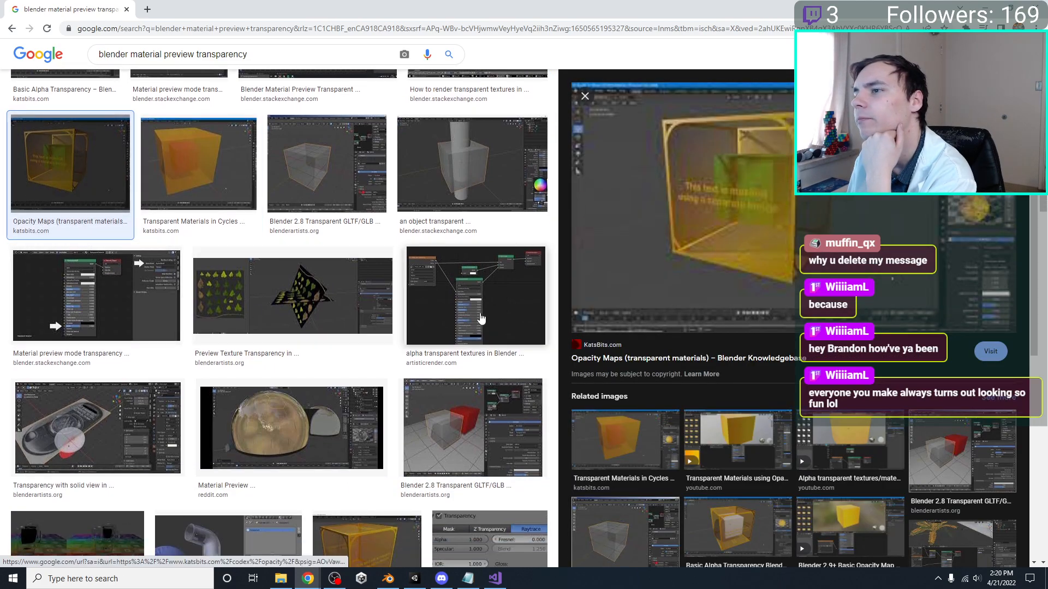
{"action": "left_click", "coordinate": [357, 291]}
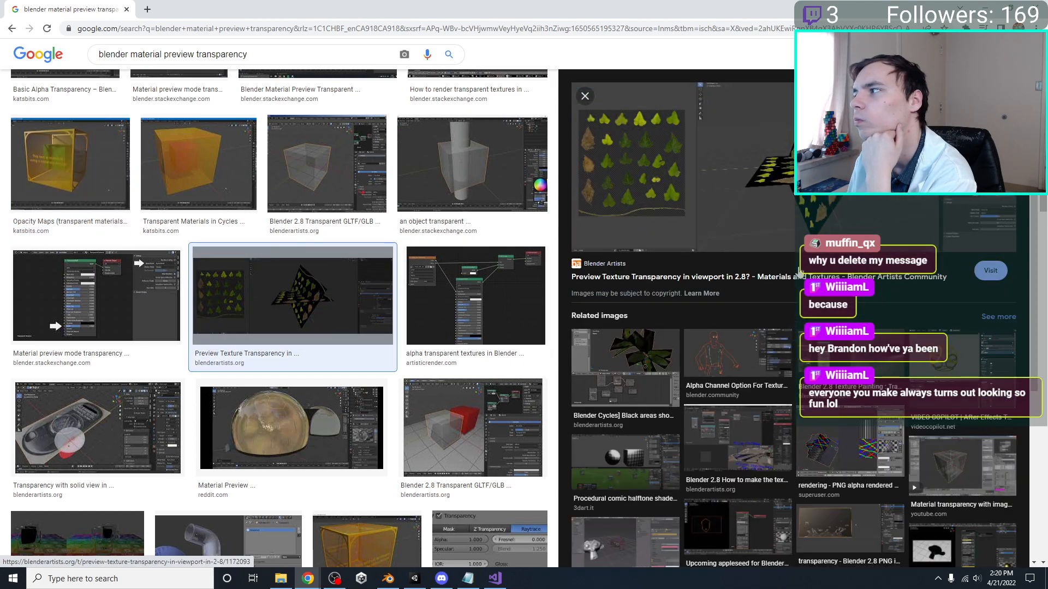
{"action": "left_click", "coordinate": [791, 277]}
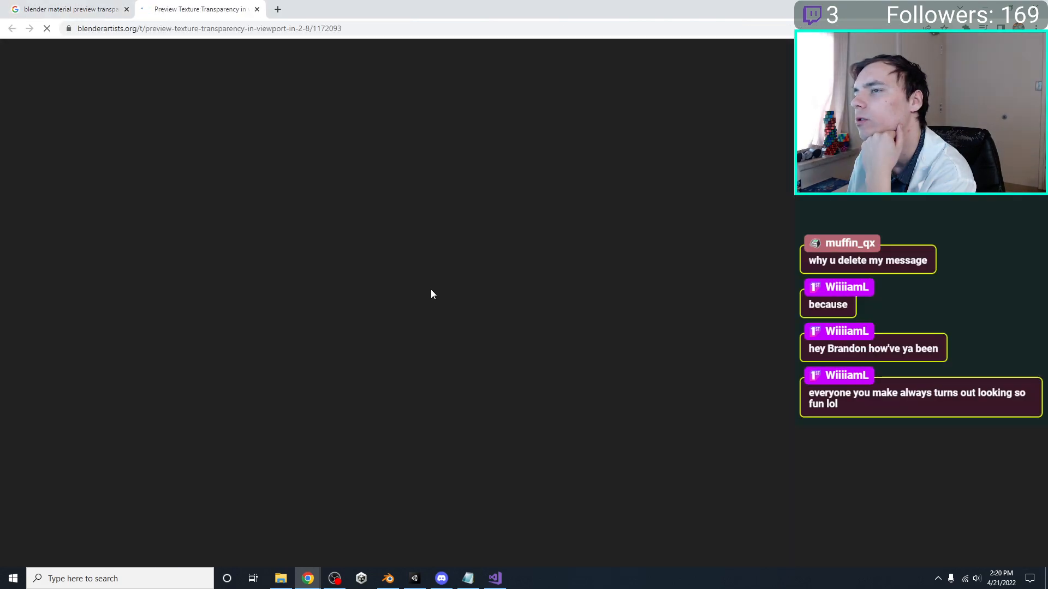
Read through the question and replies in the Blender Artists thread about previewing texture transparency
{"action": "scroll", "coordinate": [293, 283], "scroll_direction": "down", "scroll_amount": 3}
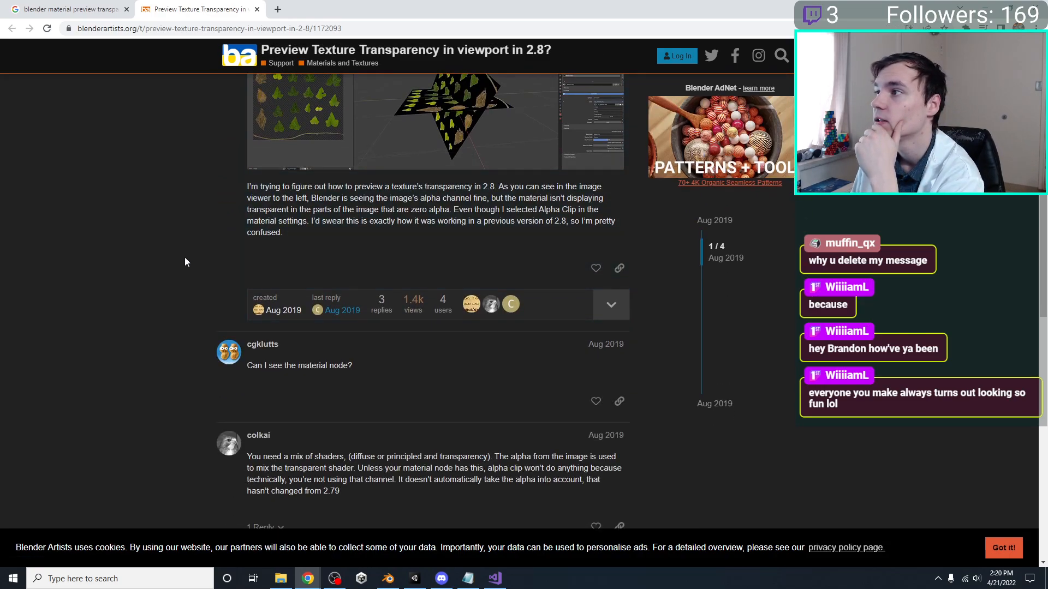
{"action": "left_click_drag", "start_coordinate": [300, 209], "coordinate": [429, 210]}
{"action": "left_click", "coordinate": [79, 238]}
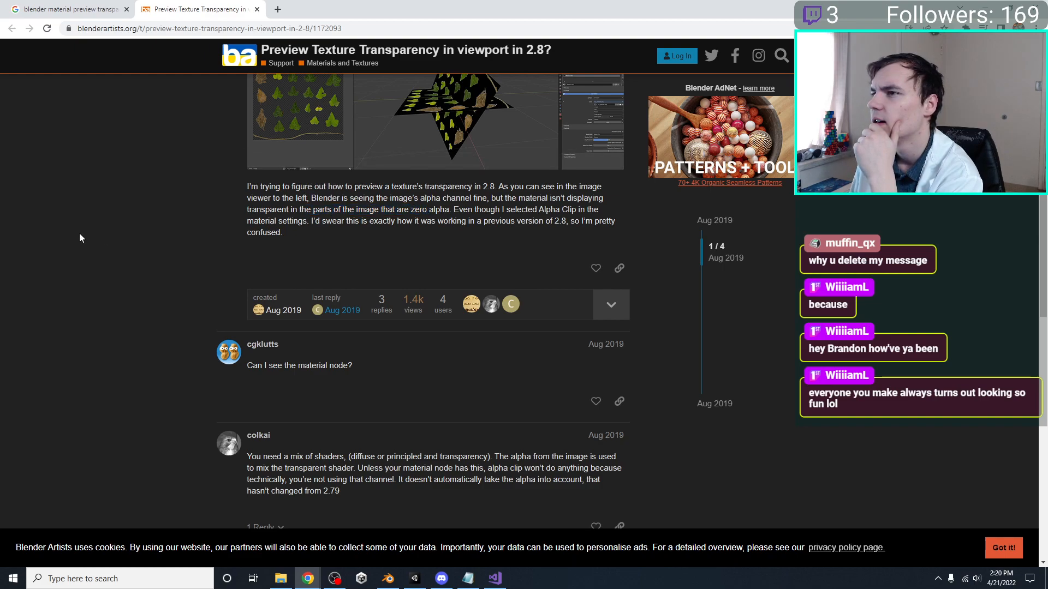
{"action": "scroll", "coordinate": [177, 239], "scroll_direction": "down", "scroll_amount": 3}
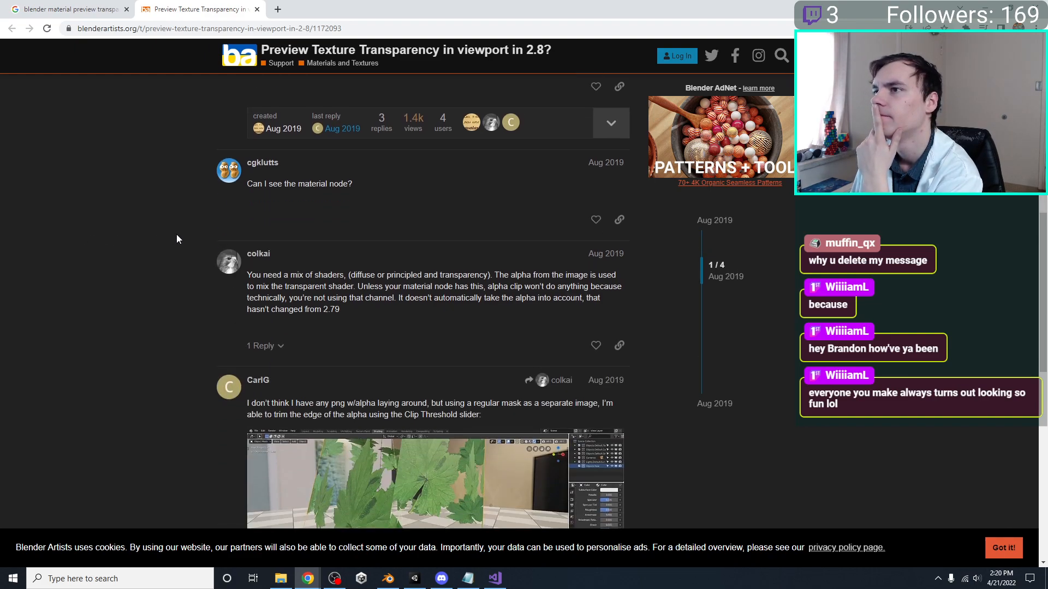
{"action": "scroll", "coordinate": [177, 238], "scroll_direction": "down", "scroll_amount": 2}
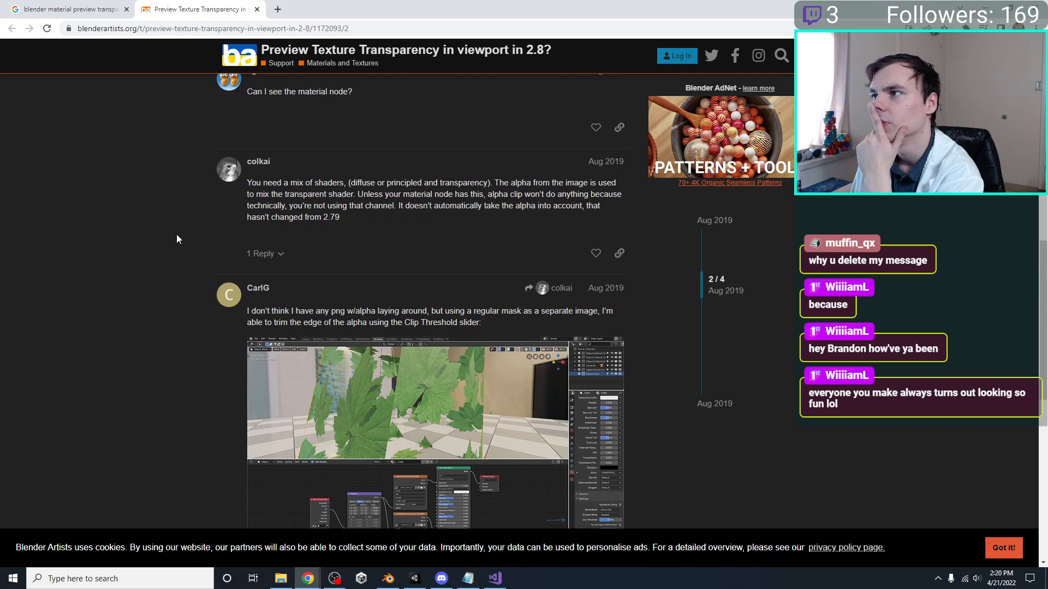
{"action": "scroll", "coordinate": [177, 239], "scroll_direction": "down", "scroll_amount": 2}
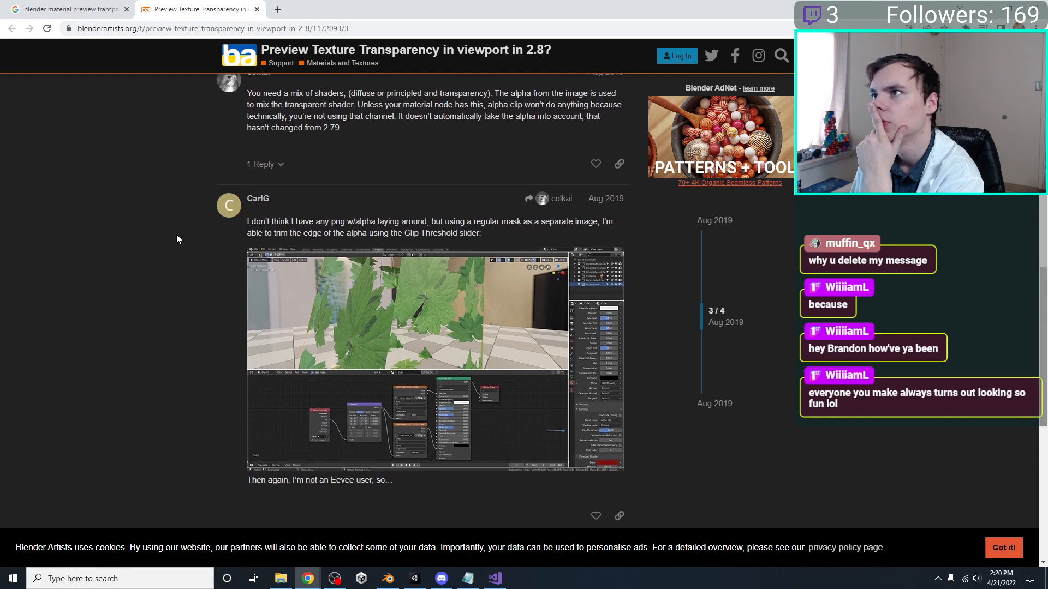
{"action": "scroll", "coordinate": [176, 239], "scroll_direction": "down", "scroll_amount": 2}
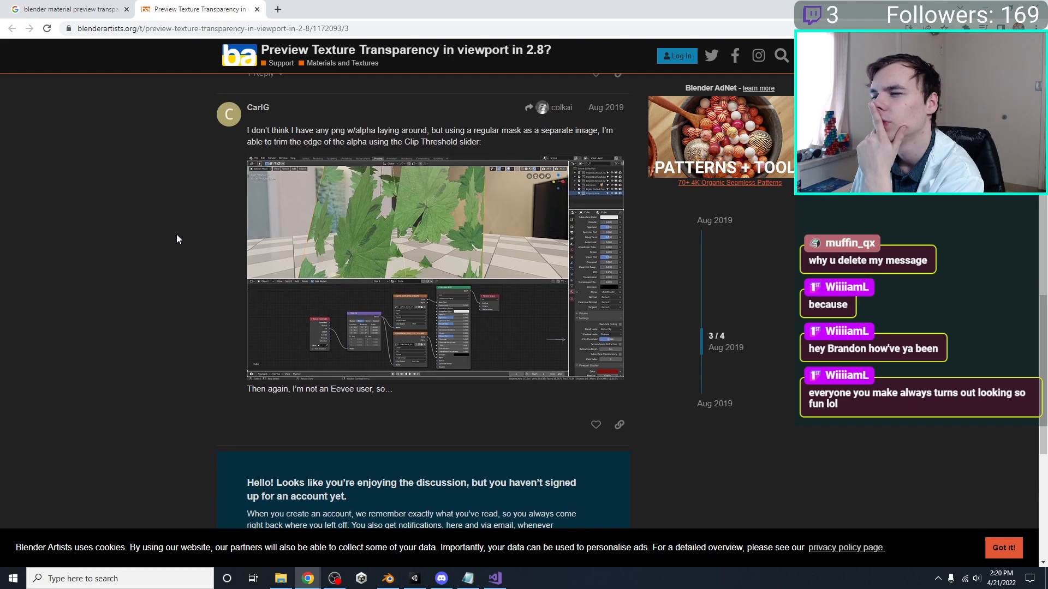
{"action": "scroll", "coordinate": [177, 239], "scroll_direction": "down", "scroll_amount": 2}
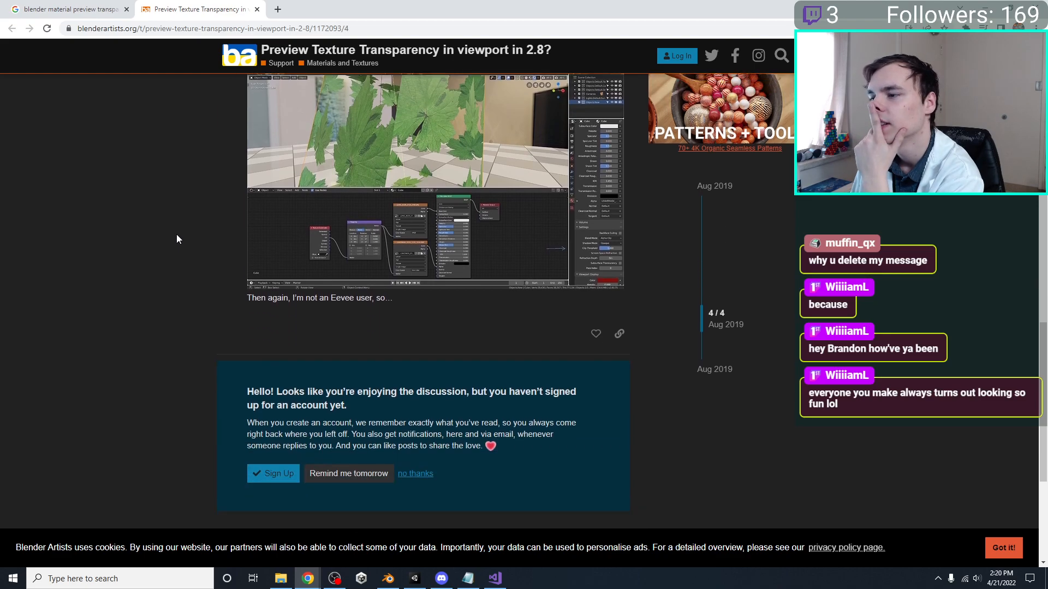
{"action": "key", "text": "Home"}
{"action": "scroll", "coordinate": [176, 239], "scroll_direction": "down", "scroll_amount": 9}
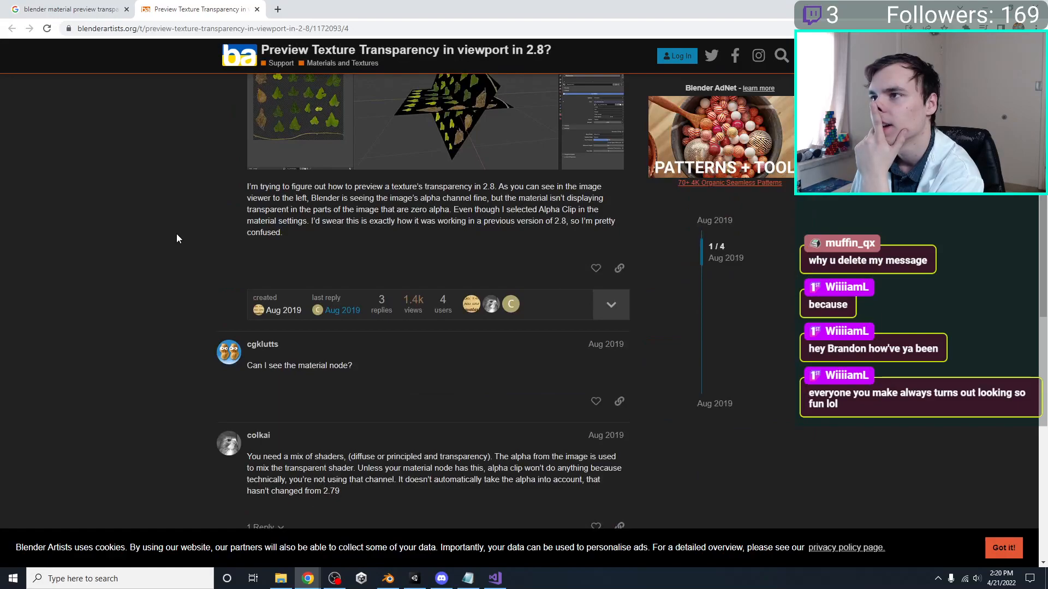
{"action": "scroll", "coordinate": [176, 238], "scroll_direction": "up", "scroll_amount": 4}
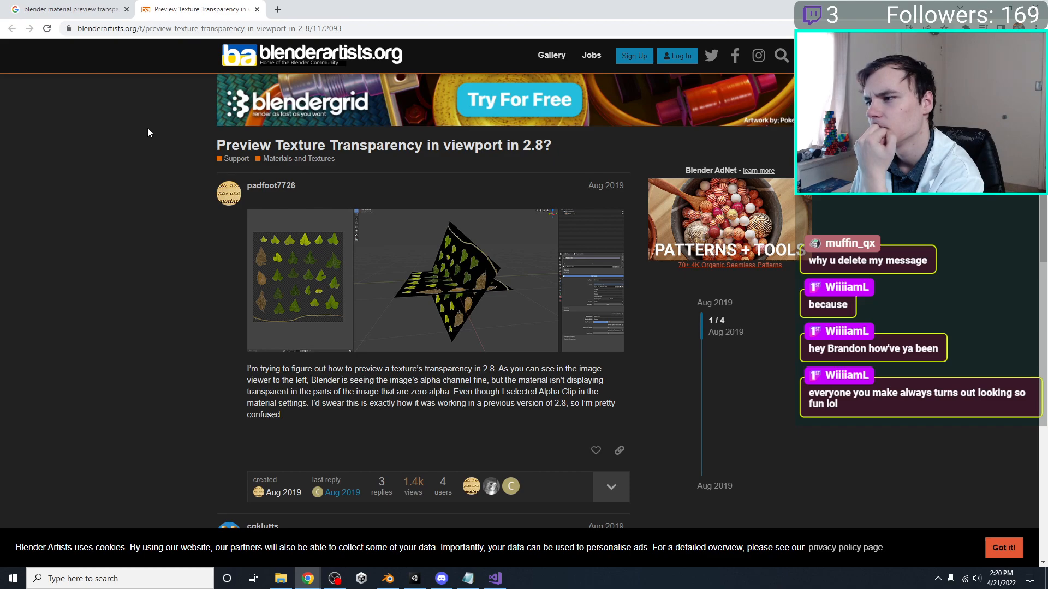
Close the forum thread, return to the image results, and preview the "Basic Alpha Transparency" image
{"action": "left_click", "coordinate": [68, 9]}
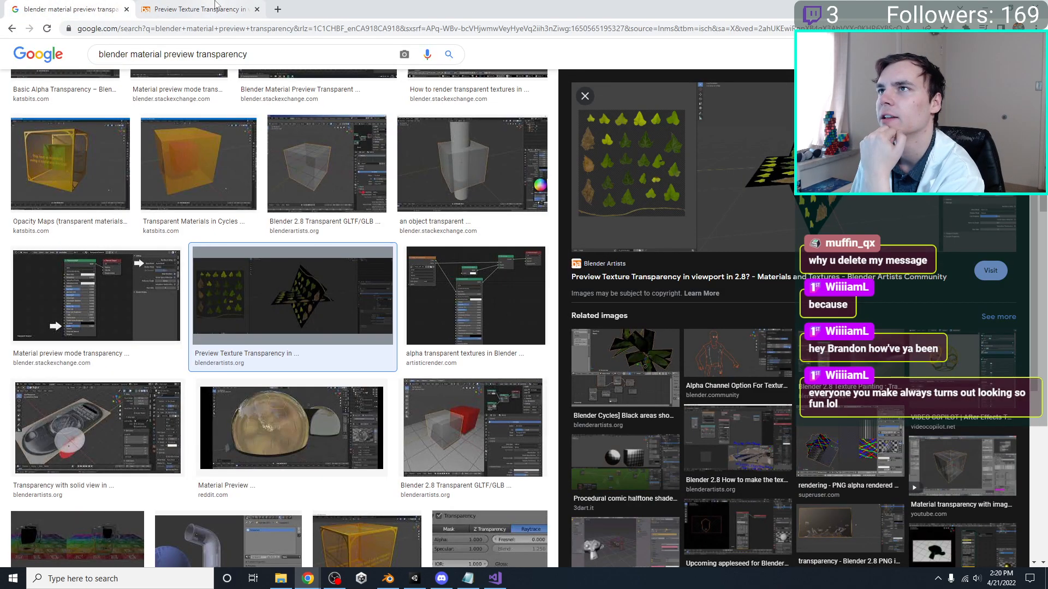
{"action": "middle_click", "coordinate": [216, 4]}
{"action": "scroll", "coordinate": [271, 314], "scroll_direction": "up", "scroll_amount": 3}
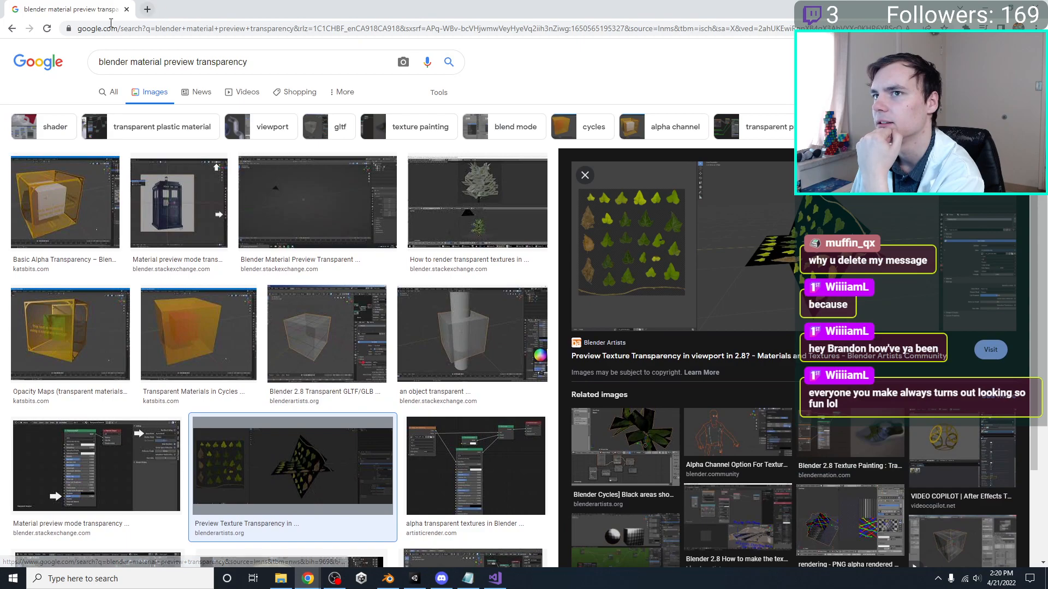
{"action": "left_click", "coordinate": [65, 201]}
Switch to Blender and open the Shading workspace with the Player Bounds Reference cube in Material Preview shading
{"action": "key", "text": "alt+Tab"}
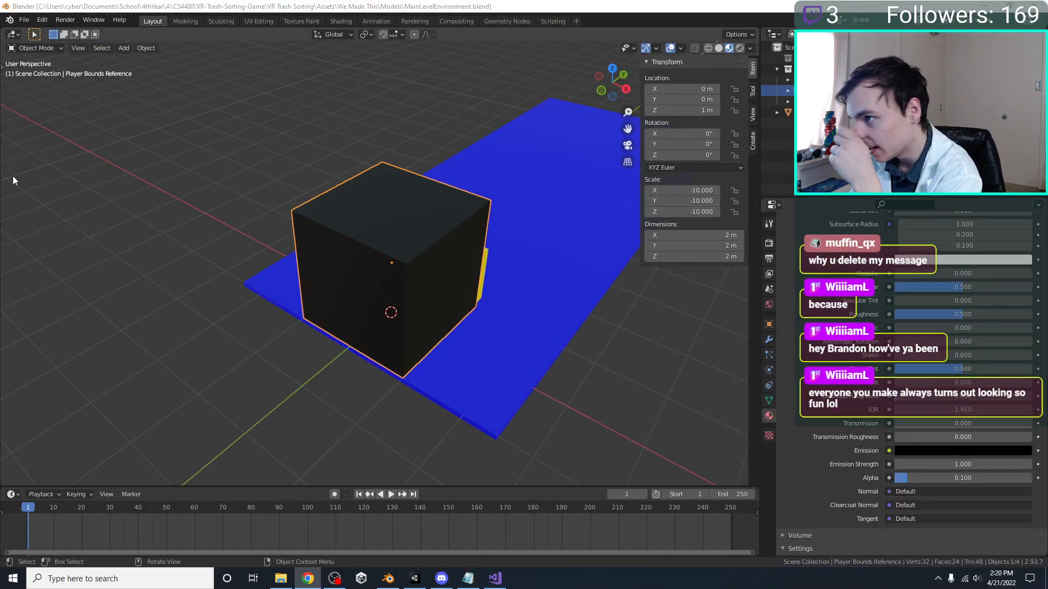
{"action": "middle_click_drag", "start_coordinate": [329, 347], "coordinate": [343, 345]}
{"action": "scroll", "coordinate": [895, 397], "scroll_direction": "up", "scroll_amount": 1}
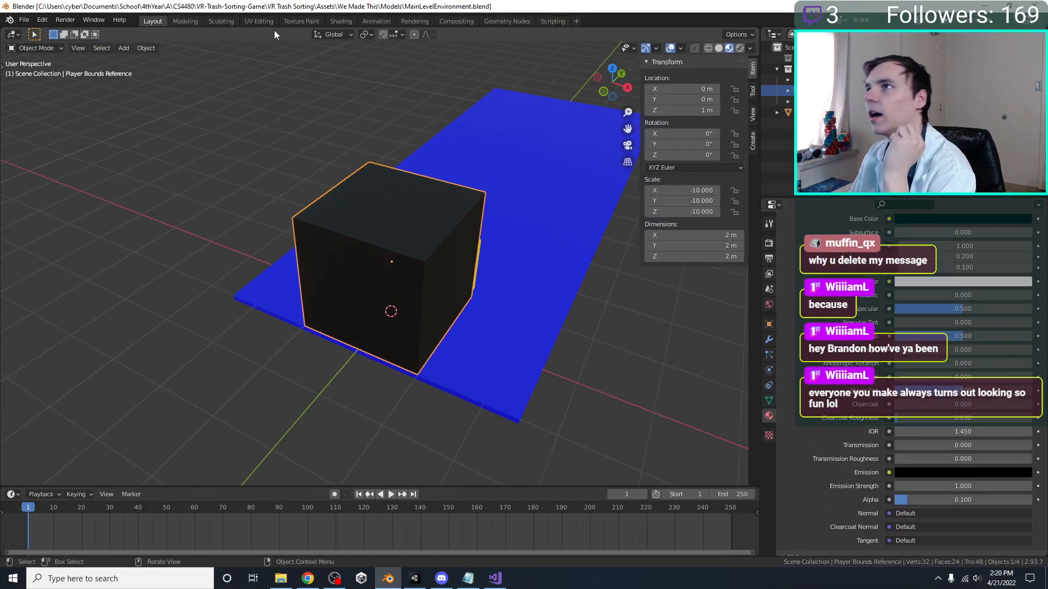
{"action": "left_click", "coordinate": [341, 20]}
{"action": "key", "text": "z"}
{"action": "left_click", "coordinate": [552, 266]}
{"action": "scroll", "coordinate": [547, 276], "scroll_direction": "up", "scroll_amount": 3}
Reduce the Specular and Roughness values of the Green.001 material's Principled BSDF to 0
{"action": "mouse_move", "coordinate": [323, 492]}
{"action": "middle_mouse_down"}
{"action": "mouse_move", "coordinate": [369, 428]}
{"action": "mouse_move", "coordinate": [368, 512]}
{"action": "middle_mouse_up"}
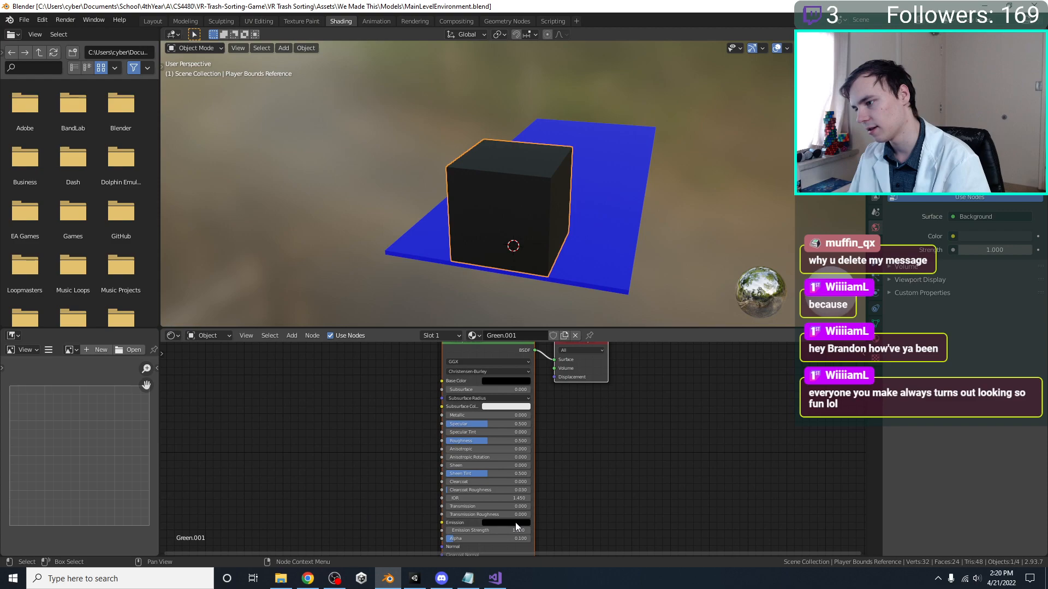
{"action": "left_click_drag", "start_coordinate": [479, 424], "coordinate": [434, 441]}
{"action": "left_click_drag", "start_coordinate": [494, 424], "coordinate": [447, 390]}
{"action": "scroll", "coordinate": [548, 394], "scroll_direction": "down", "scroll_amount": 3}
Add a Glass BSDF node to the Green.001 material and connect it to the Material Output's Surface
{"action": "right_click", "coordinate": [411, 377]}
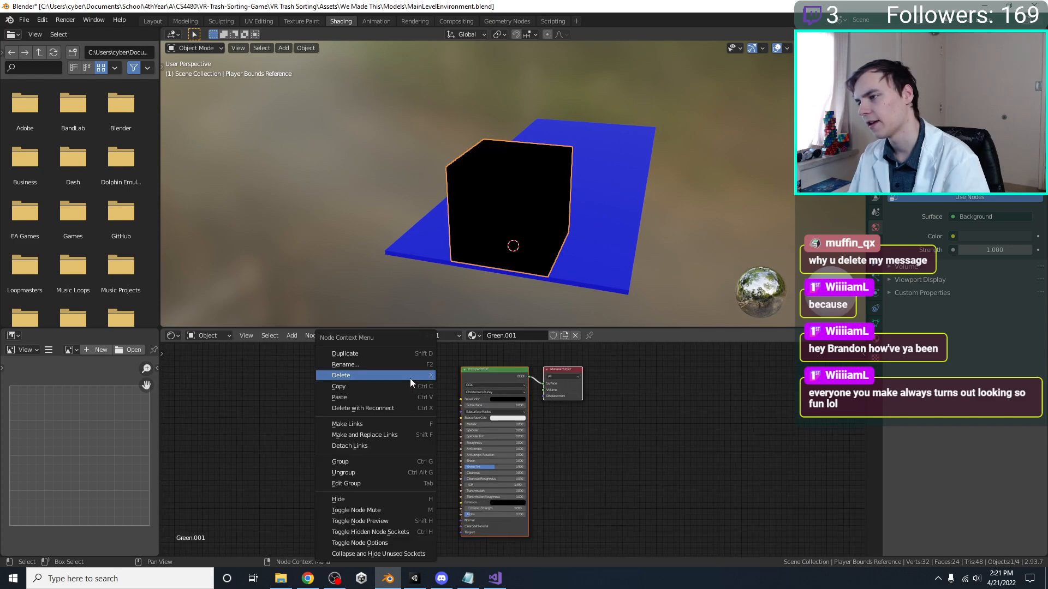
{"action": "key", "text": "Escape"}
{"action": "key", "text": "shift+a"}
{"action": "left_click", "coordinate": [407, 385]}
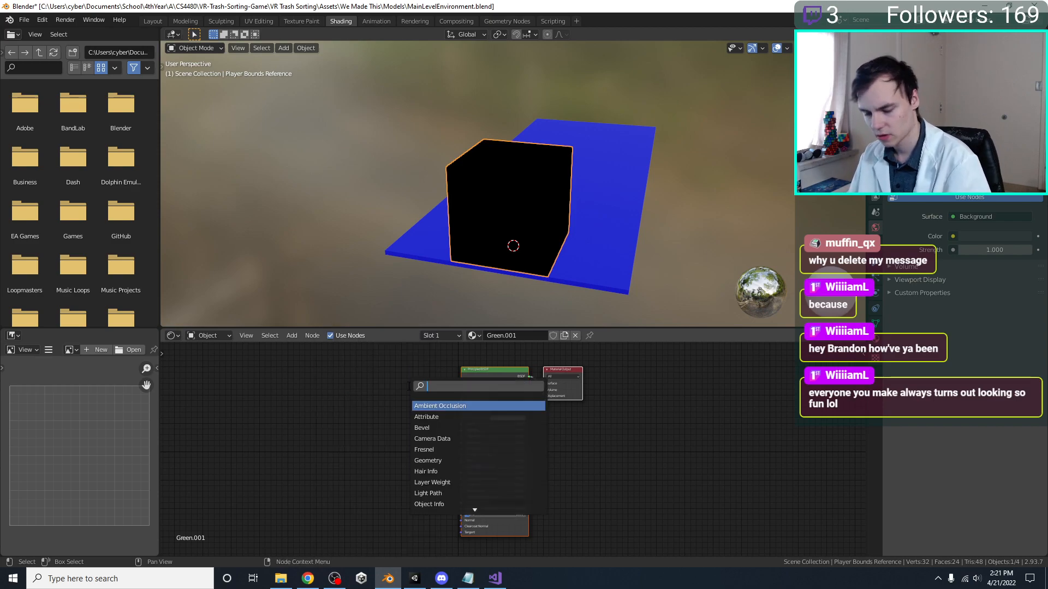
{"action": "type", "text": "glass"}
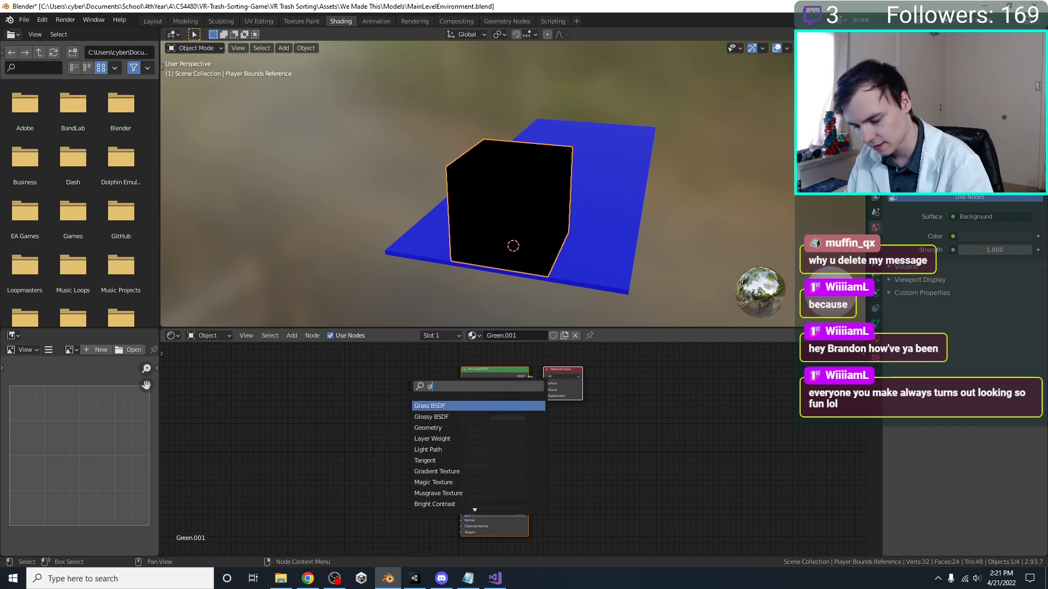
{"action": "key", "text": "Return"}
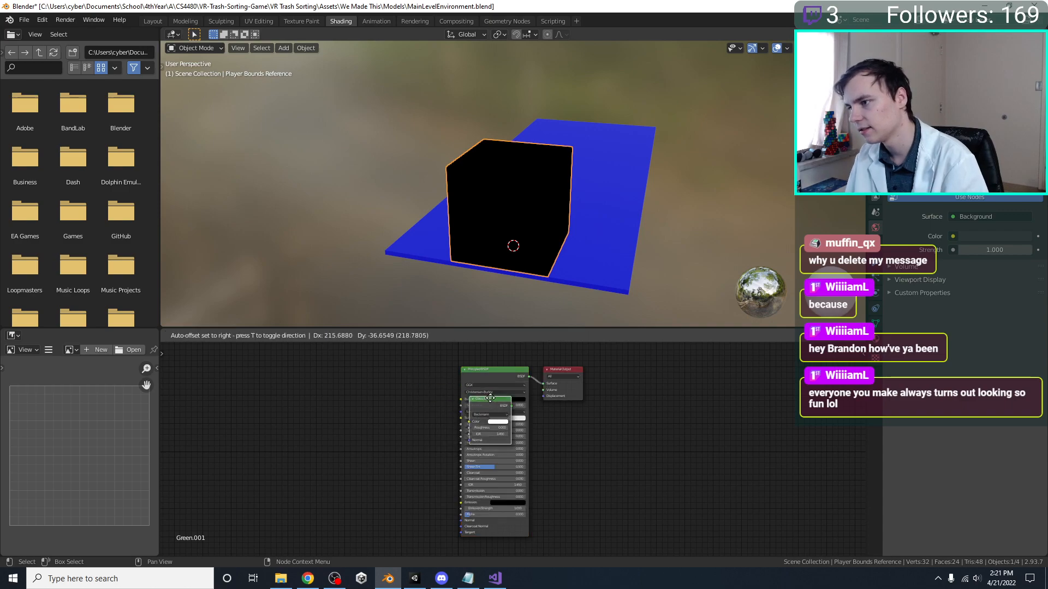
{"action": "left_click", "coordinate": [530, 424]}
{"action": "scroll", "coordinate": [556, 463], "scroll_direction": "up", "scroll_amount": 1}
{"action": "left_click_drag", "start_coordinate": [543, 462], "coordinate": [505, 396]}
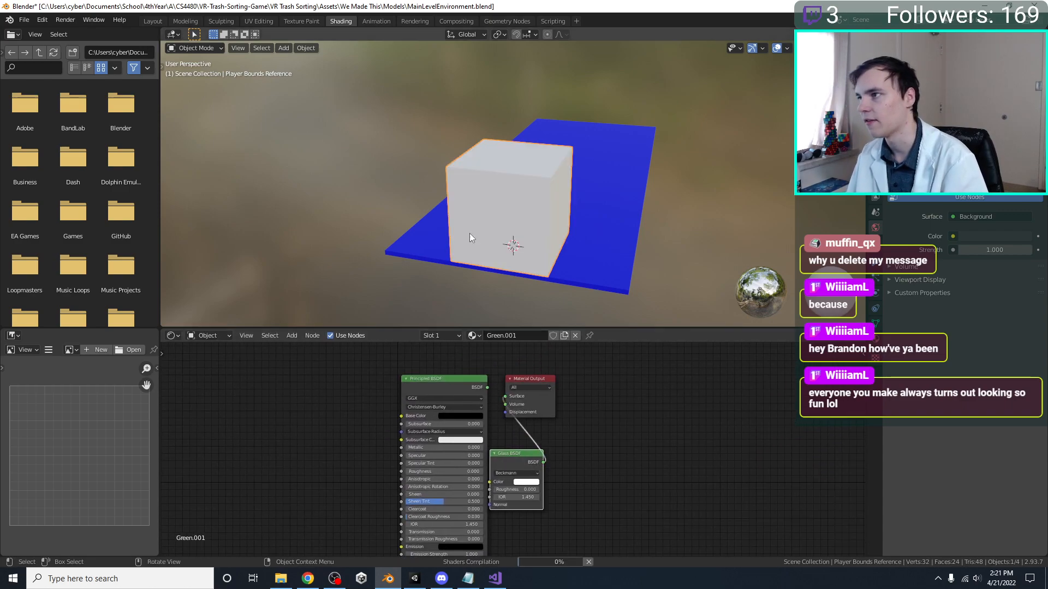
Inspect the glass cube from several angles in Material Preview and Rendered shading
{"action": "mouse_move", "coordinate": [519, 264]}
{"action": "middle_mouse_down"}
{"action": "mouse_move", "coordinate": [480, 278]}
{"action": "mouse_move", "coordinate": [459, 218]}
{"action": "mouse_move", "coordinate": [493, 246]}
{"action": "mouse_move", "coordinate": [488, 276]}
{"action": "middle_mouse_up"}
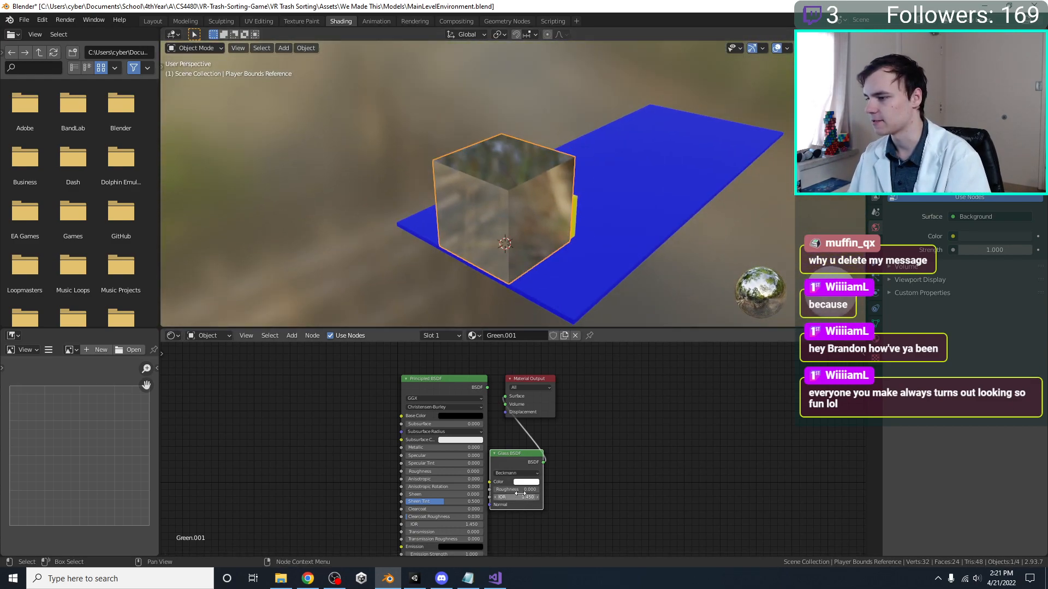
{"action": "key", "text": "z"}
{"action": "left_click", "coordinate": [436, 151]}
{"action": "mouse_move", "coordinate": [465, 211]}
{"action": "middle_mouse_down"}
{"action": "mouse_move", "coordinate": [429, 180]}
{"action": "mouse_move", "coordinate": [459, 180]}
{"action": "mouse_move", "coordinate": [335, 189]}
{"action": "middle_mouse_up"}
{"action": "left_click", "coordinate": [397, 227]}
{"action": "middle_click_drag", "start_coordinate": [397, 228], "coordinate": [619, 221]}
{"action": "left_click", "coordinate": [548, 221]}
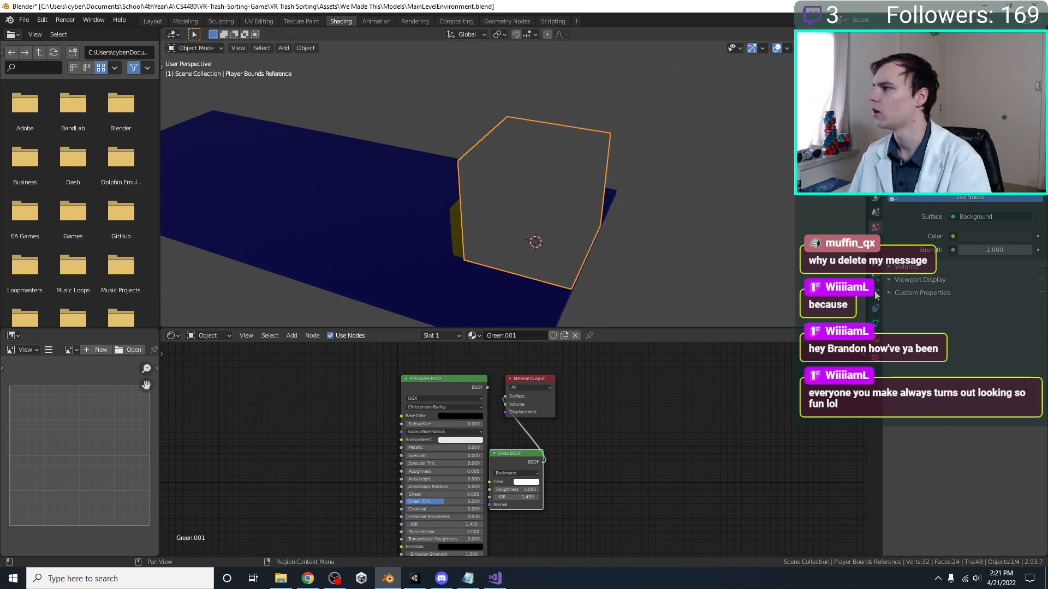
Open the cube's material properties and review the Line Art and Viewport Display settings
{"action": "left_click", "coordinate": [874, 342]}
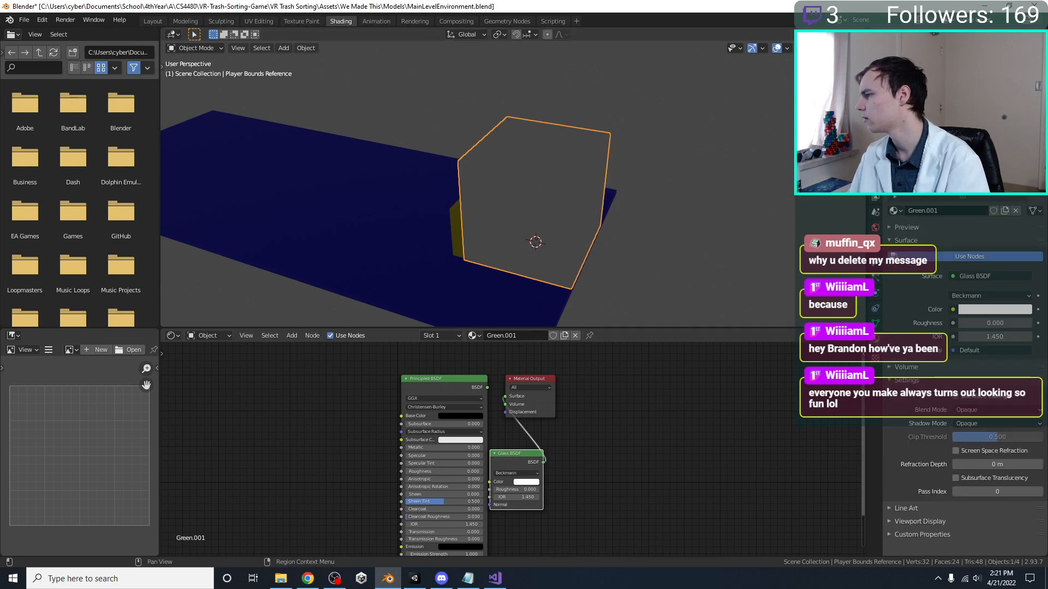
{"action": "left_click", "coordinate": [910, 509]}
{"action": "left_click", "coordinate": [922, 543]}
{"action": "scroll", "coordinate": [923, 543], "scroll_direction": "down", "scroll_amount": 3}
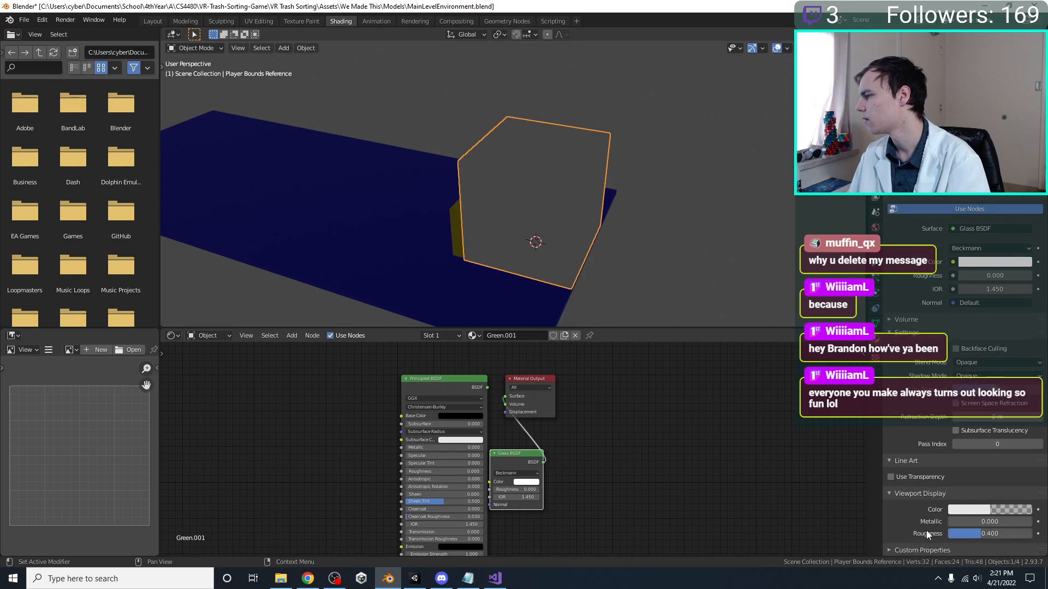
{"action": "left_click", "coordinate": [925, 548]}
{"action": "scroll", "coordinate": [925, 467], "scroll_direction": "up", "scroll_amount": 3}
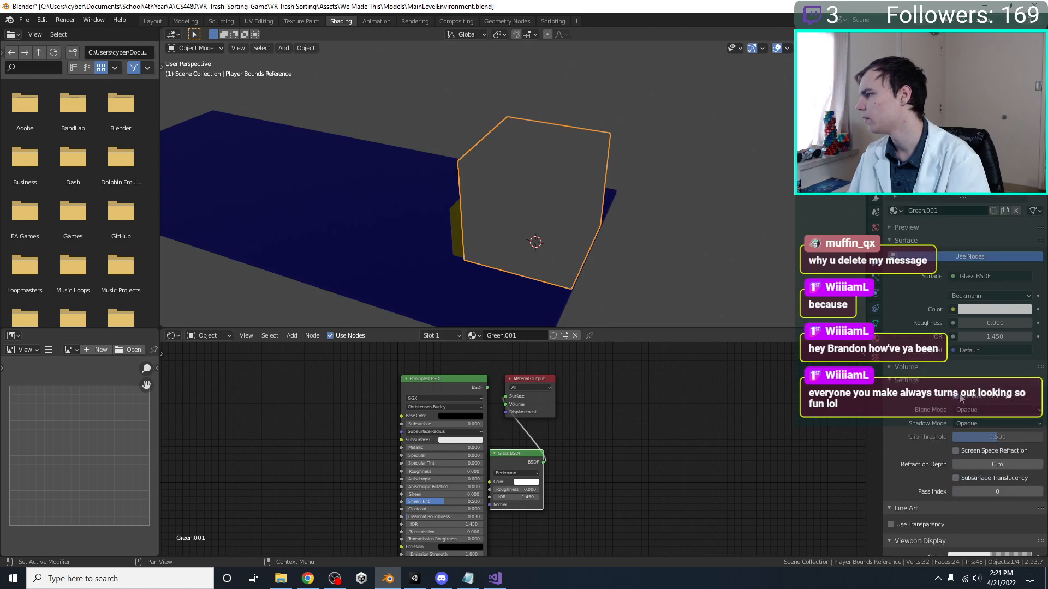
Set both the Blend Mode and the Shadow Mode of the Green.001 material to Alpha Clip
{"action": "left_click", "coordinate": [966, 413]}
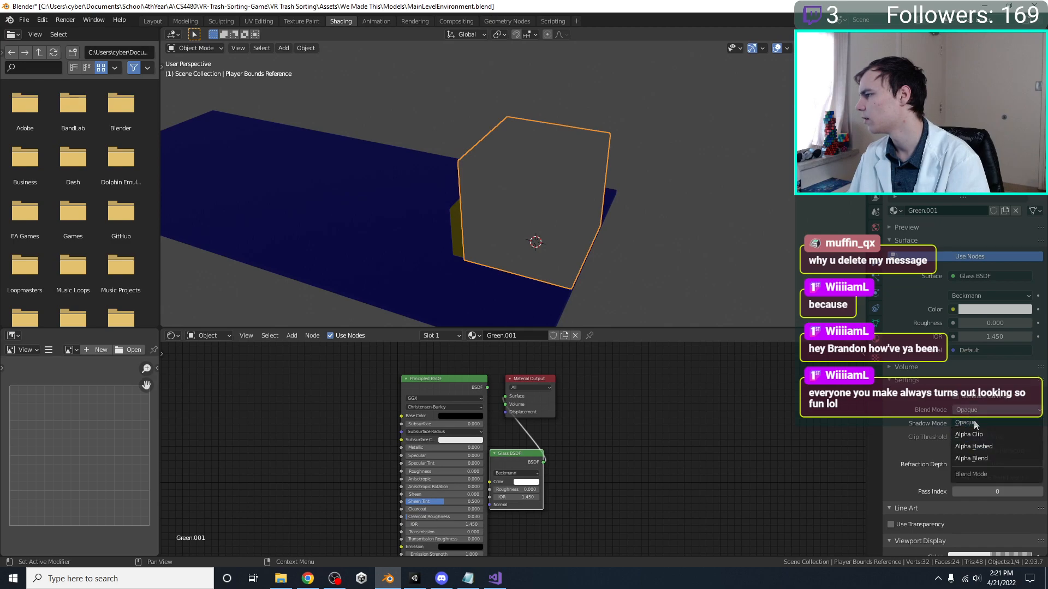
{"action": "left_click", "coordinate": [985, 435]}
{"action": "left_click", "coordinate": [982, 424]}
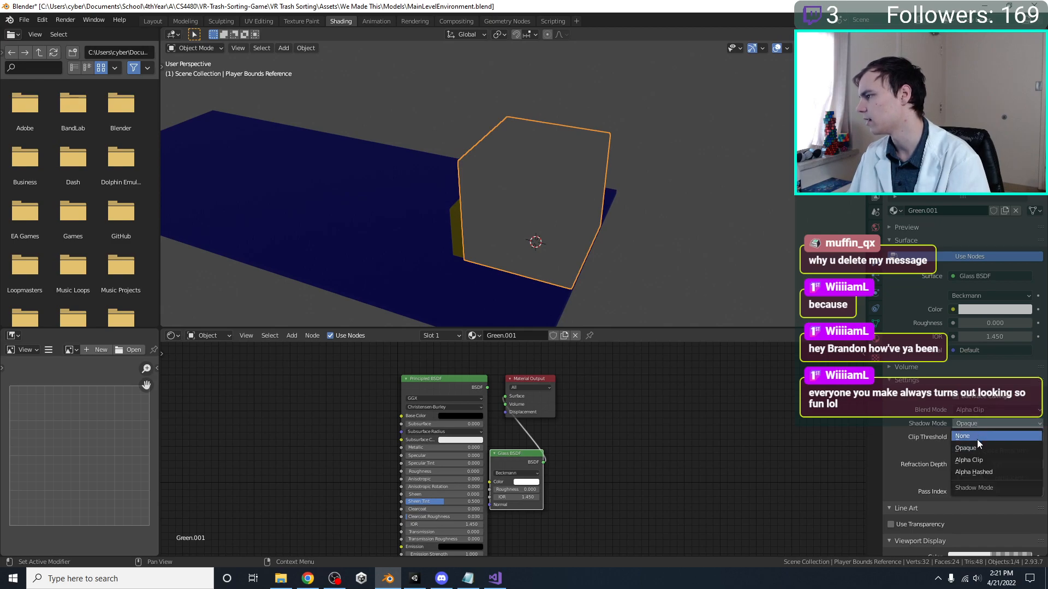
{"action": "left_click", "coordinate": [979, 462]}
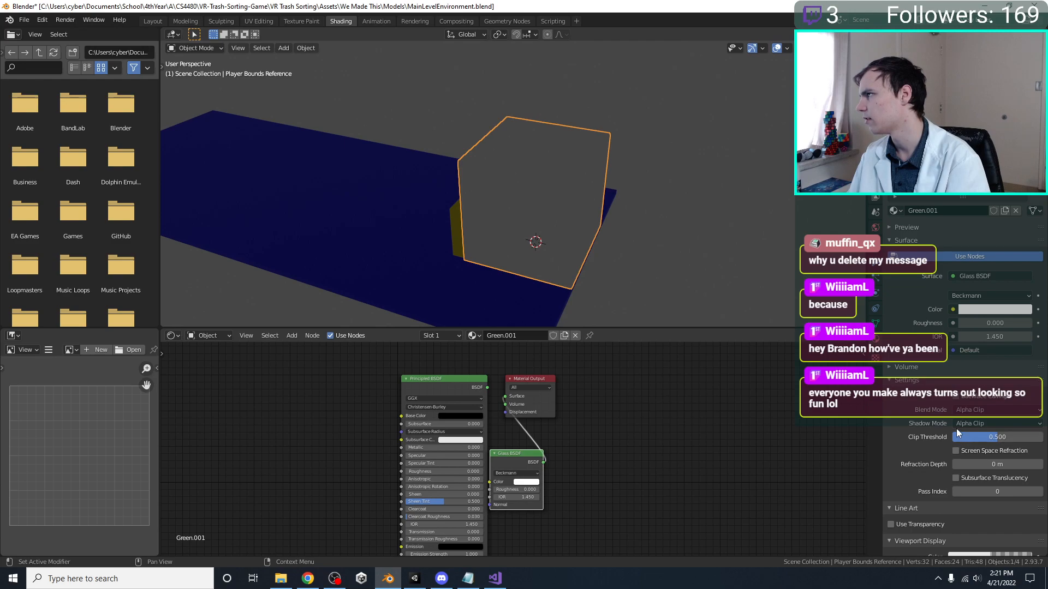
Reconnect the Principled BSDF to the Material Output's Surface and view the cube in Material Preview shading
{"action": "middle_click_drag", "start_coordinate": [582, 280], "coordinate": [540, 299]}
{"action": "left_click_drag", "start_coordinate": [488, 387], "coordinate": [505, 396]}
{"action": "middle_click_drag", "start_coordinate": [585, 197], "coordinate": [515, 236]}
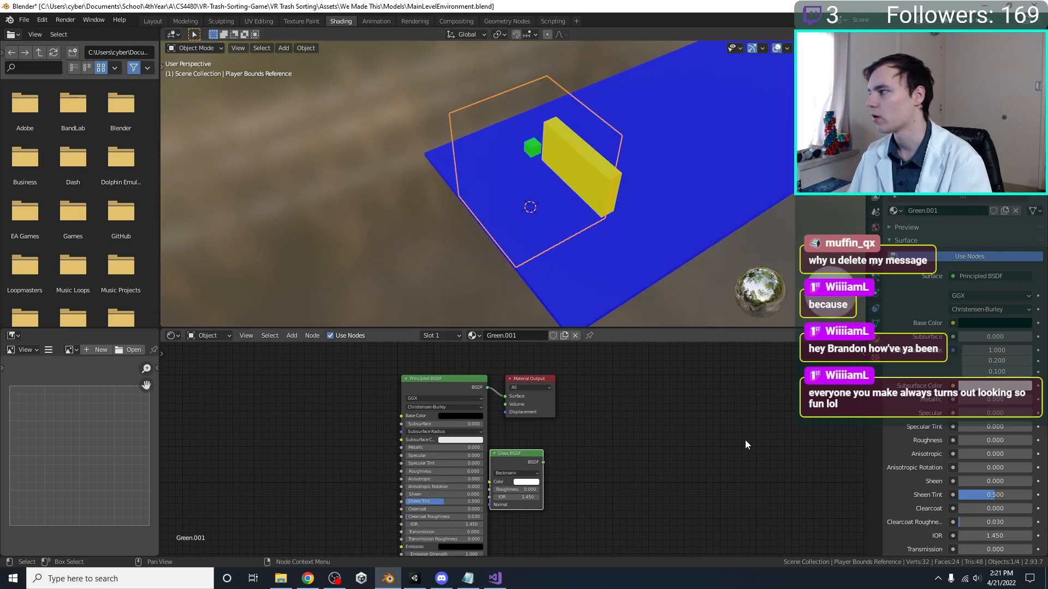
Try an Alpha of 1 on the Principled BSDF, set it to 0.5, and check the cube from a lower angle
{"action": "scroll", "coordinate": [424, 460], "scroll_direction": "down", "scroll_amount": 5}
{"action": "scroll", "coordinate": [463, 539], "scroll_direction": "up", "scroll_amount": 4}
{"action": "middle_click_drag", "start_coordinate": [460, 547], "coordinate": [480, 458]}
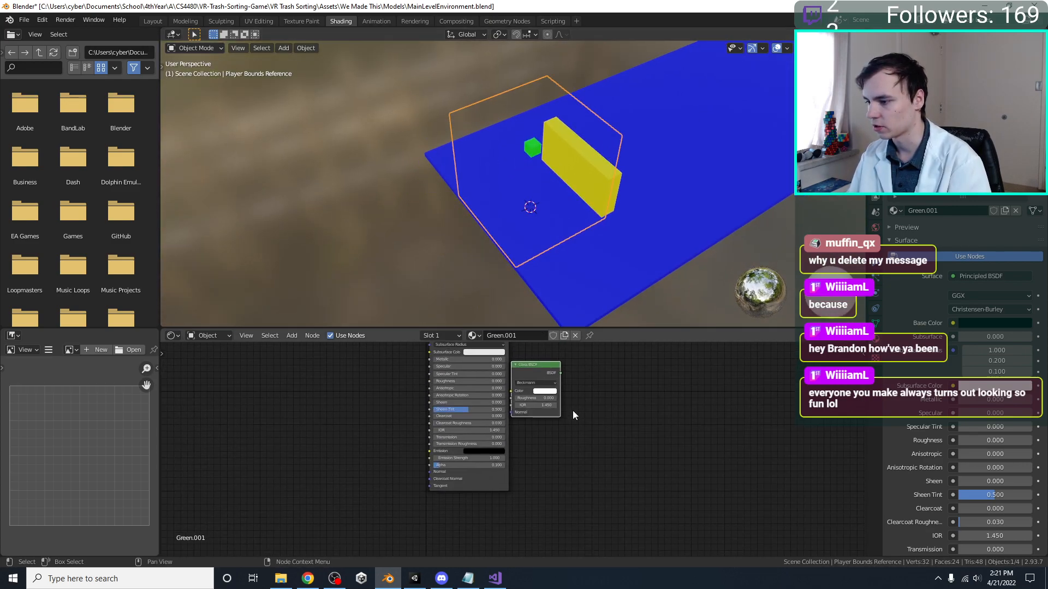
{"action": "left_click", "coordinate": [483, 466]}
{"action": "type", "text": "1"}
{"action": "key", "text": "Return"}
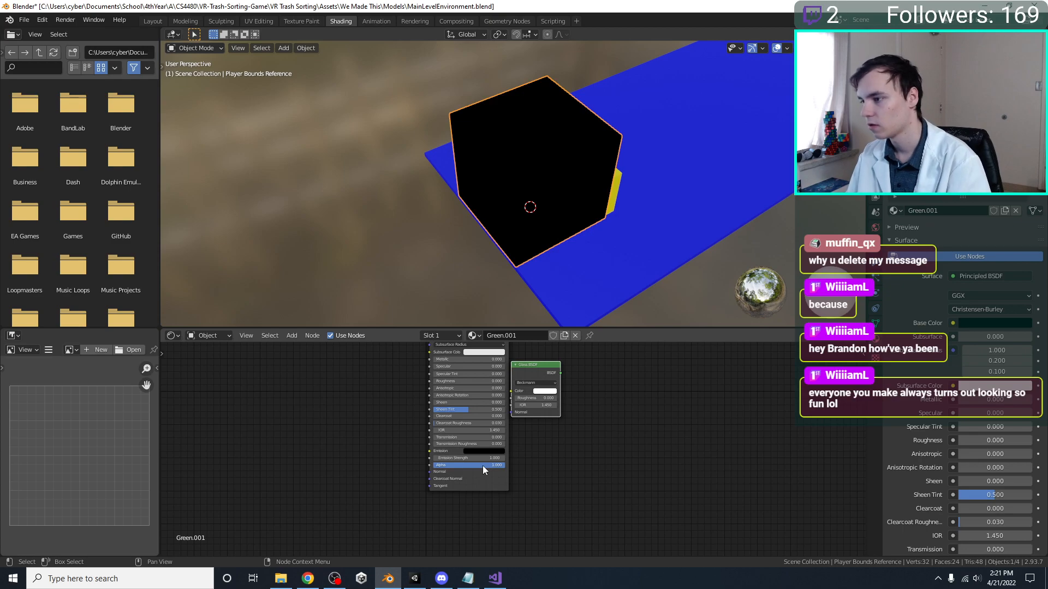
{"action": "left_click", "coordinate": [483, 466]}
{"action": "type", "text": "0.5"}
{"action": "key", "text": "Return"}
{"action": "mouse_move", "coordinate": [556, 131]}
{"action": "middle_mouse_down"}
{"action": "mouse_move", "coordinate": [572, 125]}
{"action": "mouse_move", "coordinate": [583, 136]}
{"action": "middle_mouse_up"}
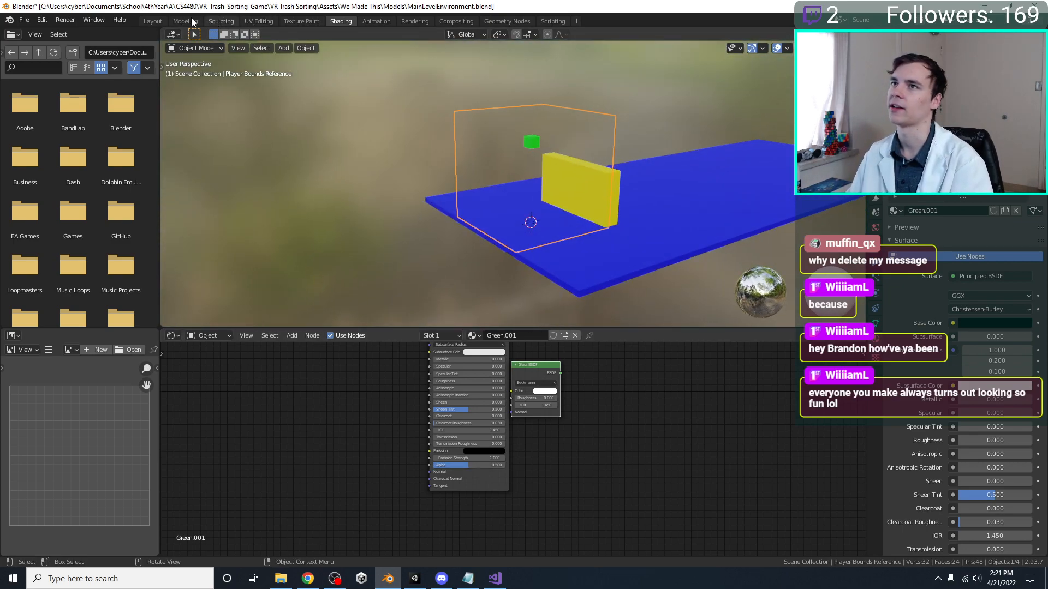
Return to the Modeling workspace in Object Mode and view the scene in Material Preview shading
{"action": "left_click", "coordinate": [191, 21]}
{"action": "scroll", "coordinate": [479, 213], "scroll_direction": "up", "scroll_amount": 4}
{"action": "key", "text": "Tab"}
{"action": "mouse_move", "coordinate": [479, 214]}
{"action": "middle_mouse_down"}
{"action": "mouse_move", "coordinate": [519, 244]}
{"action": "mouse_move", "coordinate": [434, 257]}
{"action": "middle_mouse_up"}
{"action": "key", "text": "z"}
{"action": "left_click", "coordinate": [417, 387]}
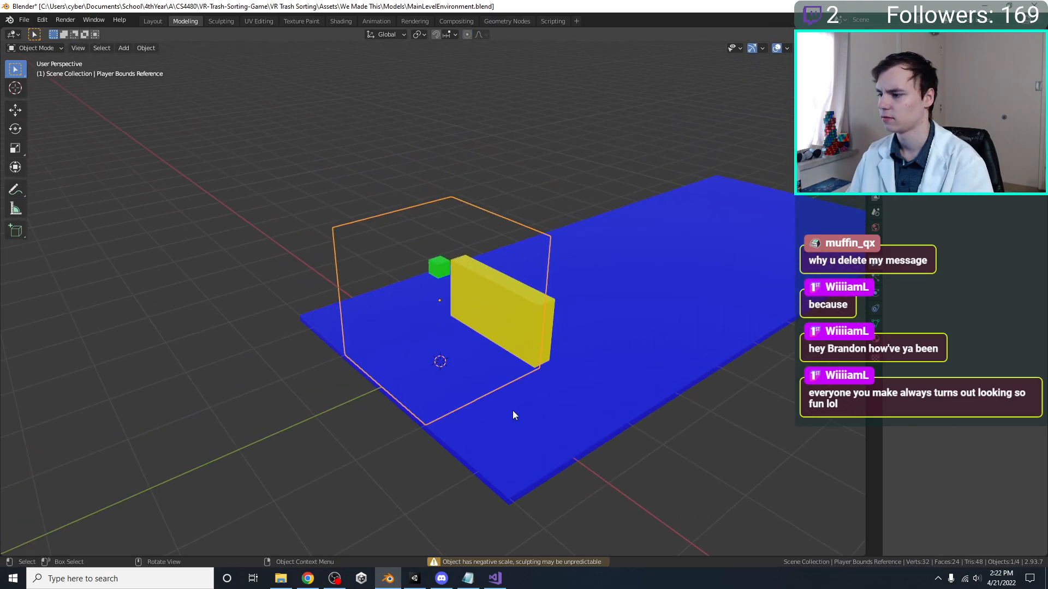
Set the Player Bounds Reference's X scale to 10 in its transform values
{"action": "key", "text": "n"}
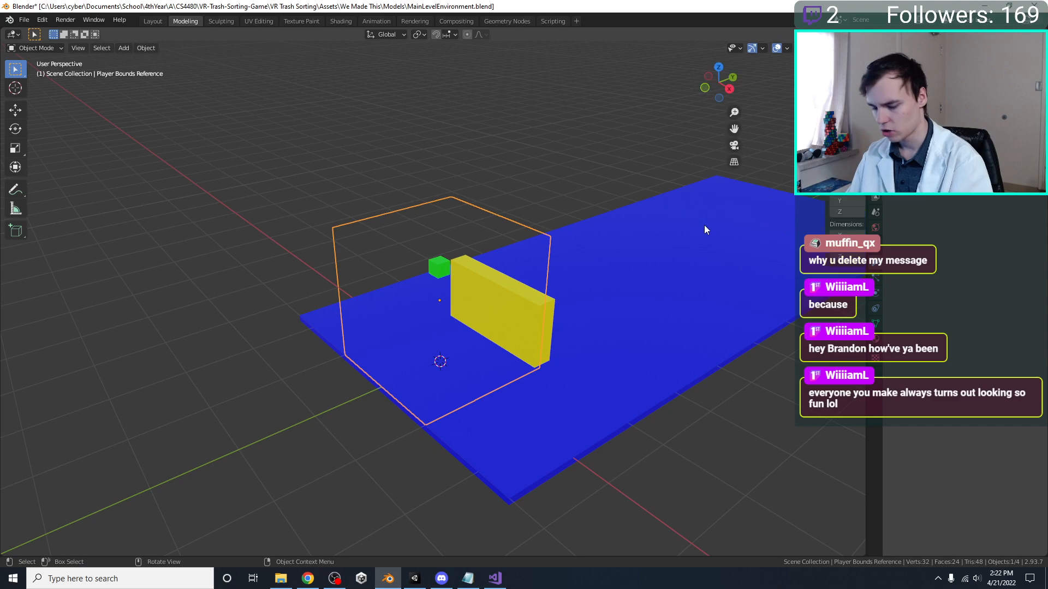
{"action": "left_click", "coordinate": [772, 190]}
{"action": "type", "text": "1"}
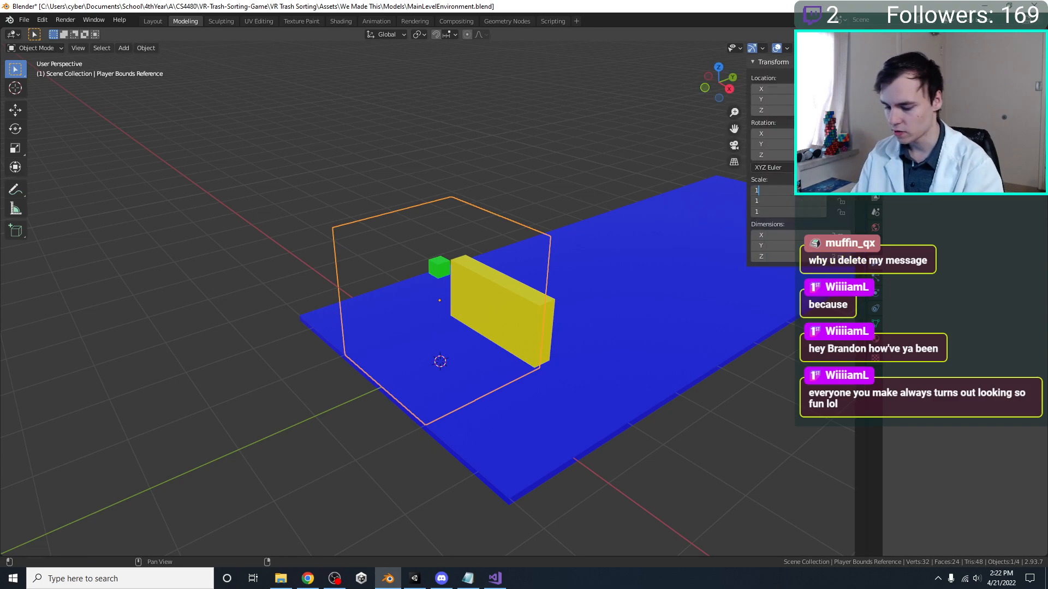
{"action": "type", "text": "0"}
{"action": "key", "text": "Return"}
{"action": "middle_click_drag", "start_coordinate": [555, 227], "coordinate": [571, 230]}
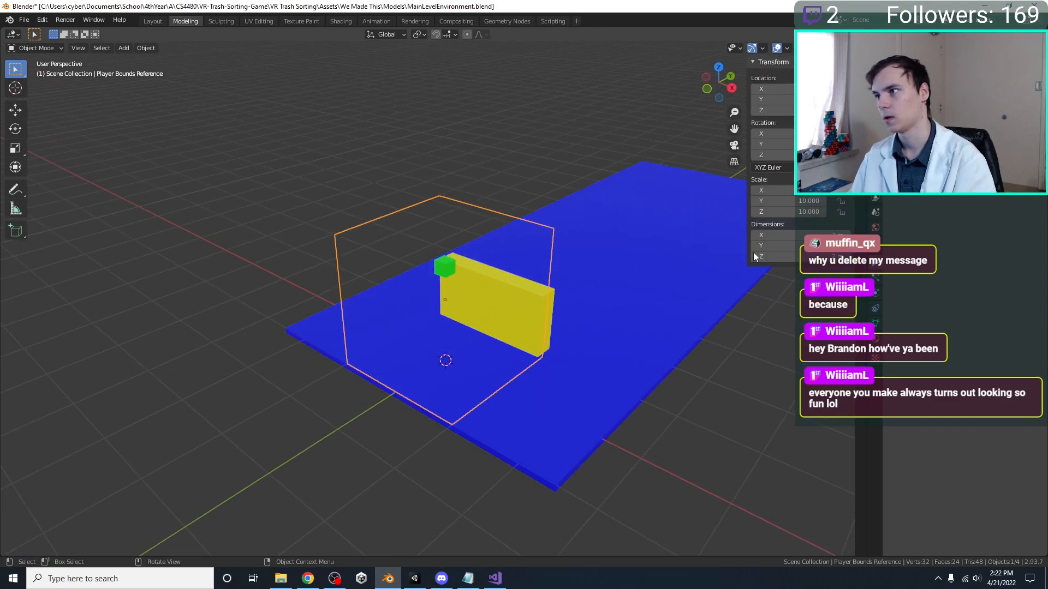
Try Alpha values of about 0.52 on the Green.001 material, comparing the cube in Material Preview and Rendered shading
{"action": "left_click", "coordinate": [874, 338]}
{"action": "scroll", "coordinate": [913, 335], "scroll_direction": "down", "scroll_amount": 13}
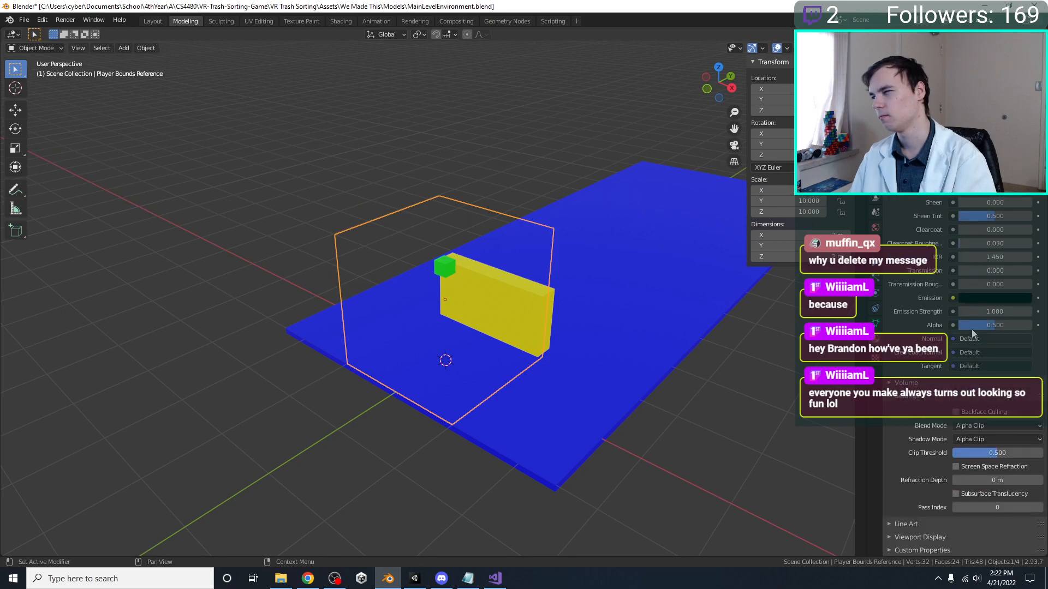
{"action": "mouse_move", "coordinate": [1002, 330]}
{"action": "left_mouse_down"}
{"action": "mouse_move", "coordinate": [1029, 330]}
{"action": "mouse_move", "coordinate": [995, 326]}
{"action": "left_mouse_up"}
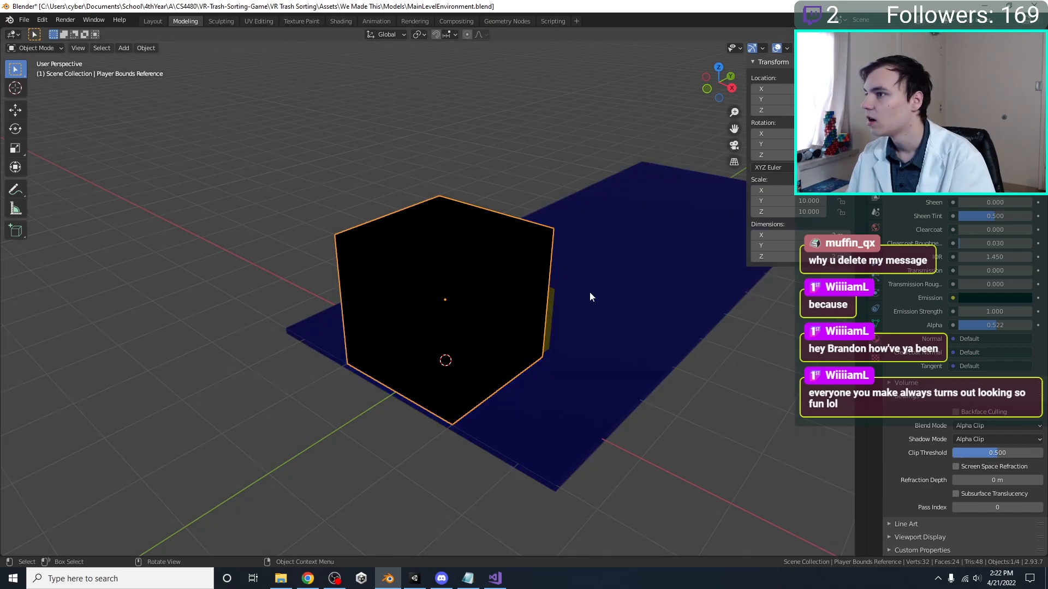
{"action": "key", "text": "z"}
{"action": "left_click", "coordinate": [680, 255]}
{"action": "mouse_move", "coordinate": [975, 326]}
{"action": "left_mouse_down"}
{"action": "mouse_move", "coordinate": [958, 326]}
{"action": "mouse_move", "coordinate": [974, 325]}
{"action": "left_mouse_up"}
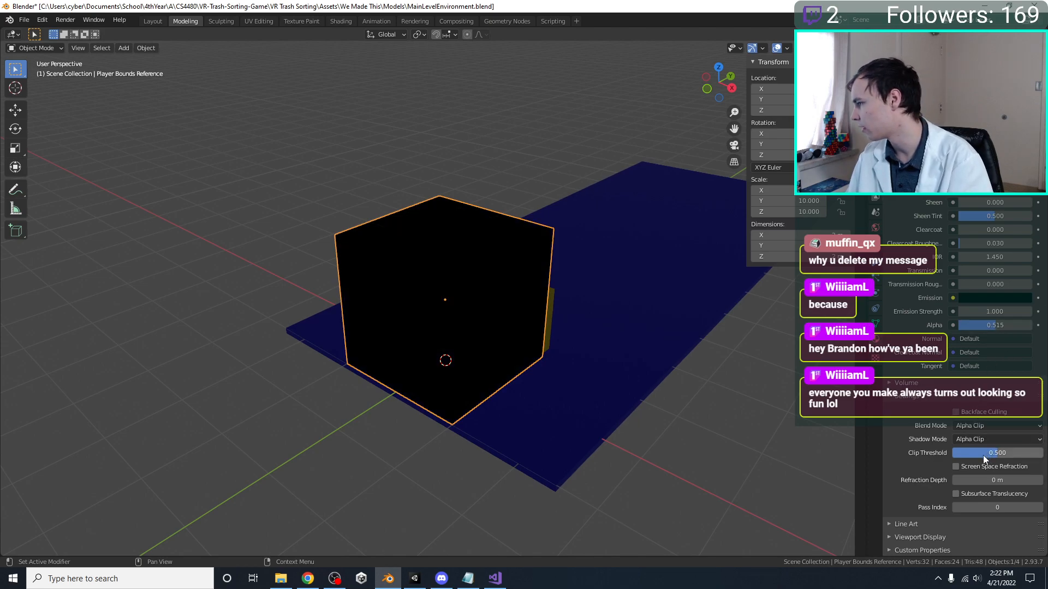
Enable Backface Culling on the Green.001 material and lower its Alpha to about 0.48
{"action": "left_click", "coordinate": [987, 437]}
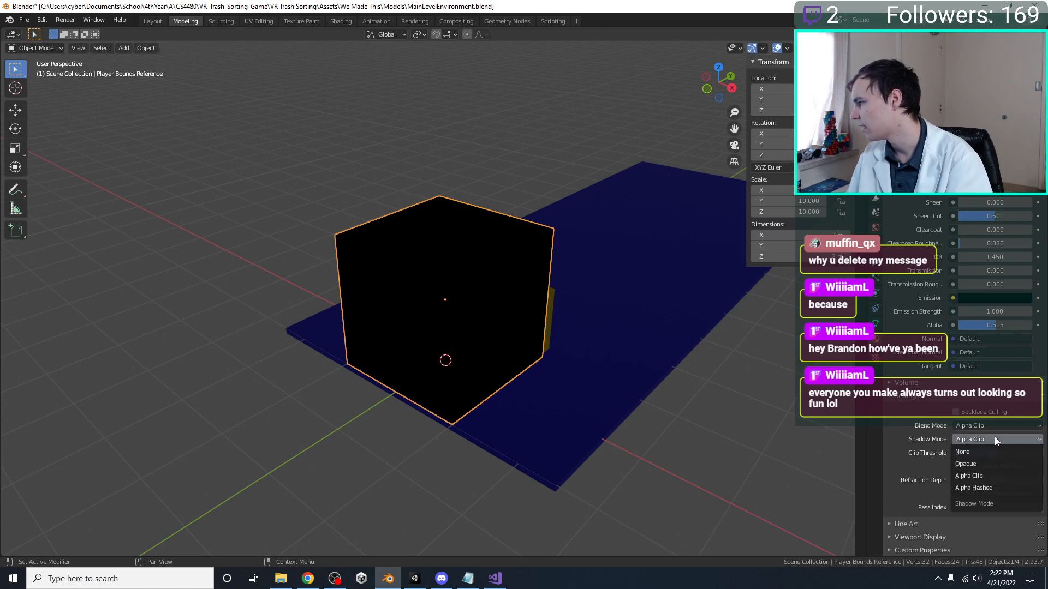
{"action": "left_click", "coordinate": [992, 424]}
{"action": "left_click", "coordinate": [974, 414]}
{"action": "left_click_drag", "start_coordinate": [995, 325], "coordinate": [988, 325]}
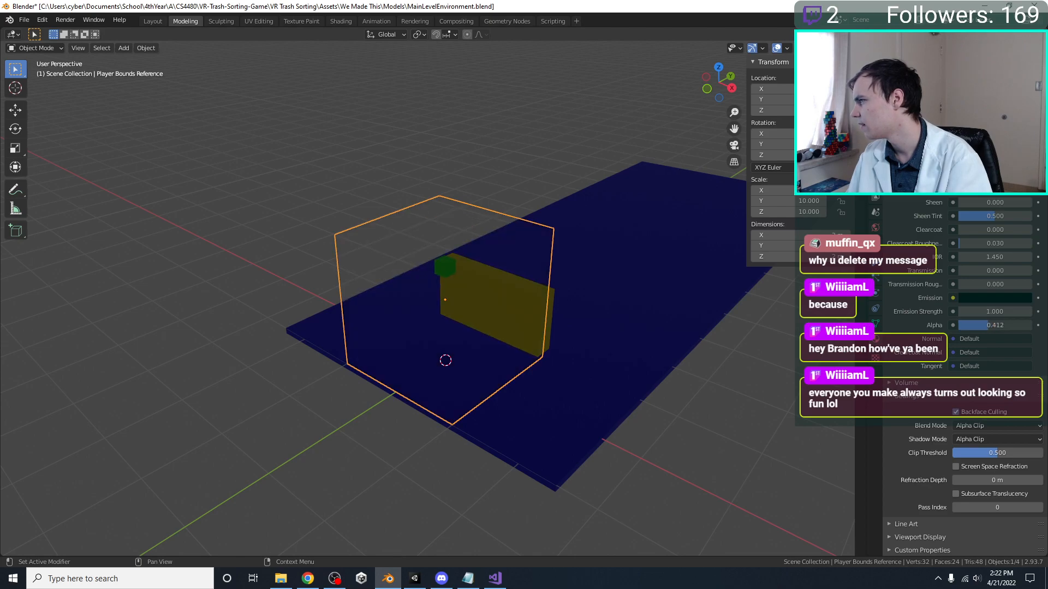
Switch the viewport to Solid shading and set the Green.001 material's Alpha to 1
{"action": "key", "text": "z"}
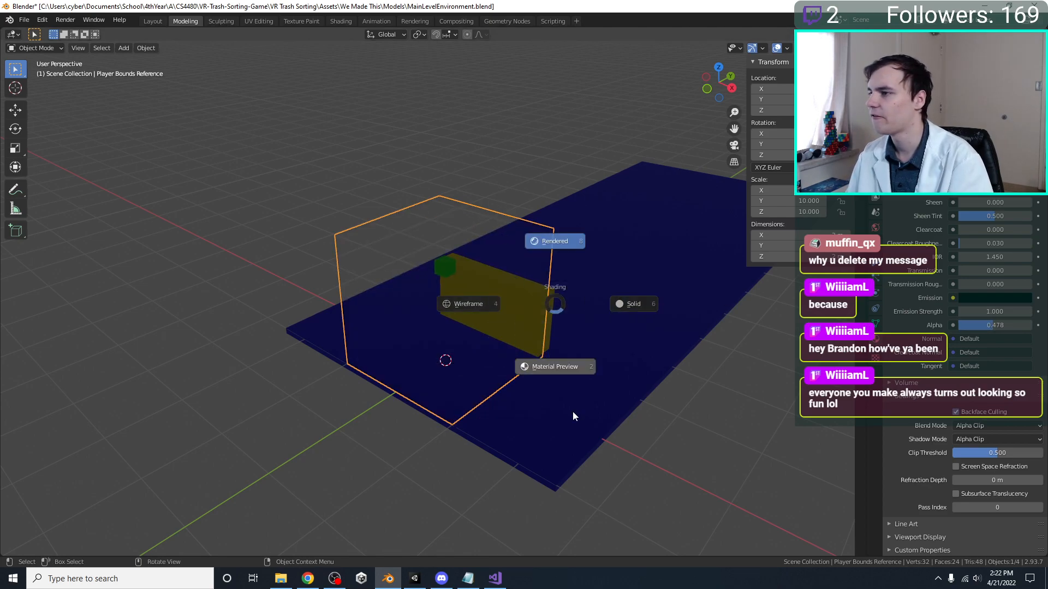
{"action": "key", "text": "z"}
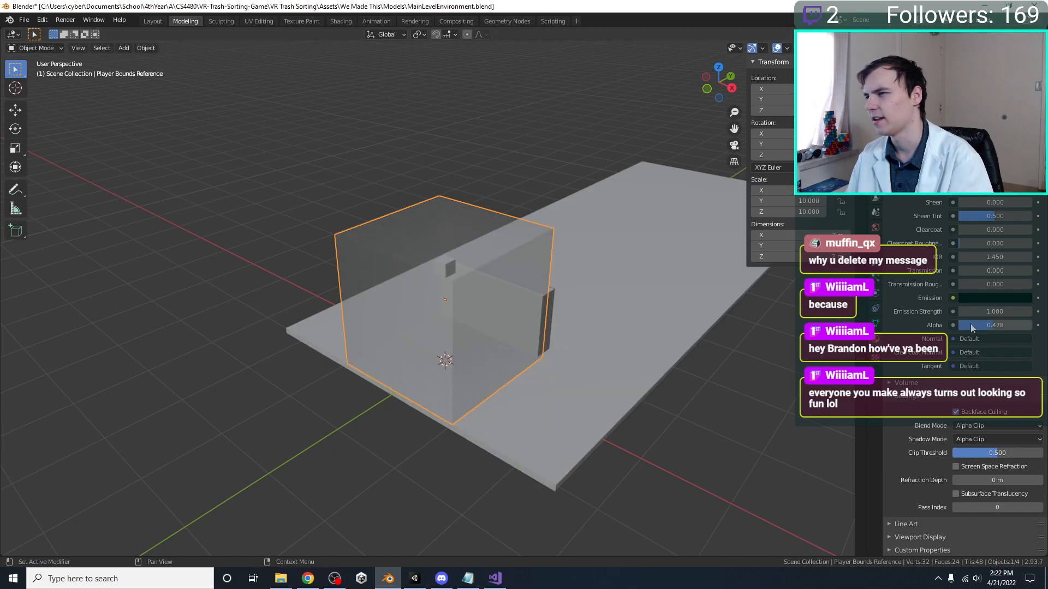
{"action": "left_click_drag", "start_coordinate": [987, 326], "coordinate": [1029, 326]}
{"action": "middle_click_drag", "start_coordinate": [438, 263], "coordinate": [375, 273]}
{"action": "left_click", "coordinate": [391, 218]}
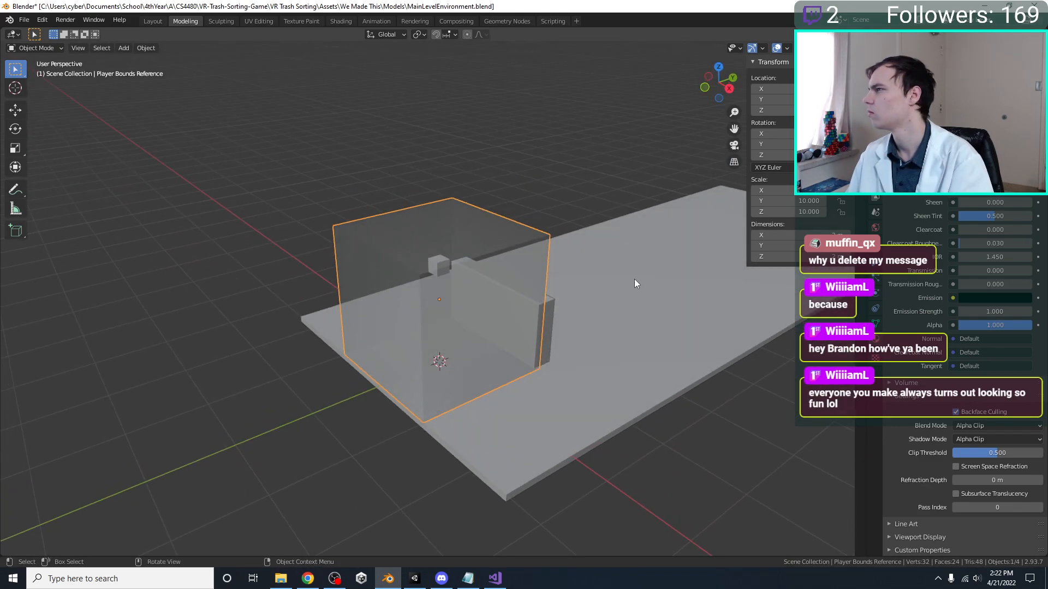
{"action": "scroll", "coordinate": [921, 281], "scroll_direction": "up", "scroll_amount": 5}
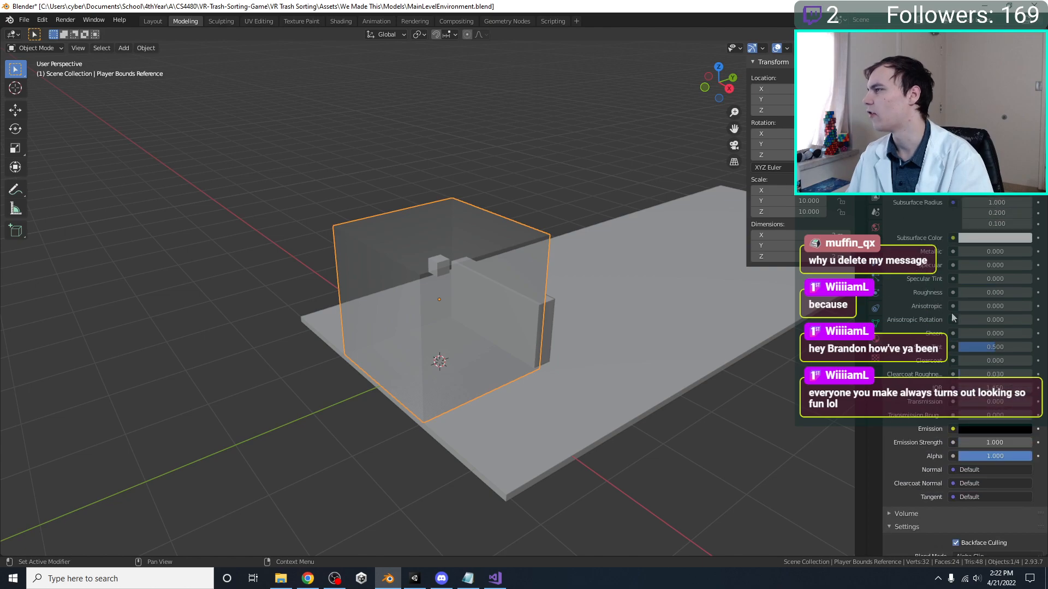
{"action": "scroll", "coordinate": [951, 313], "scroll_direction": "up", "scroll_amount": 5}
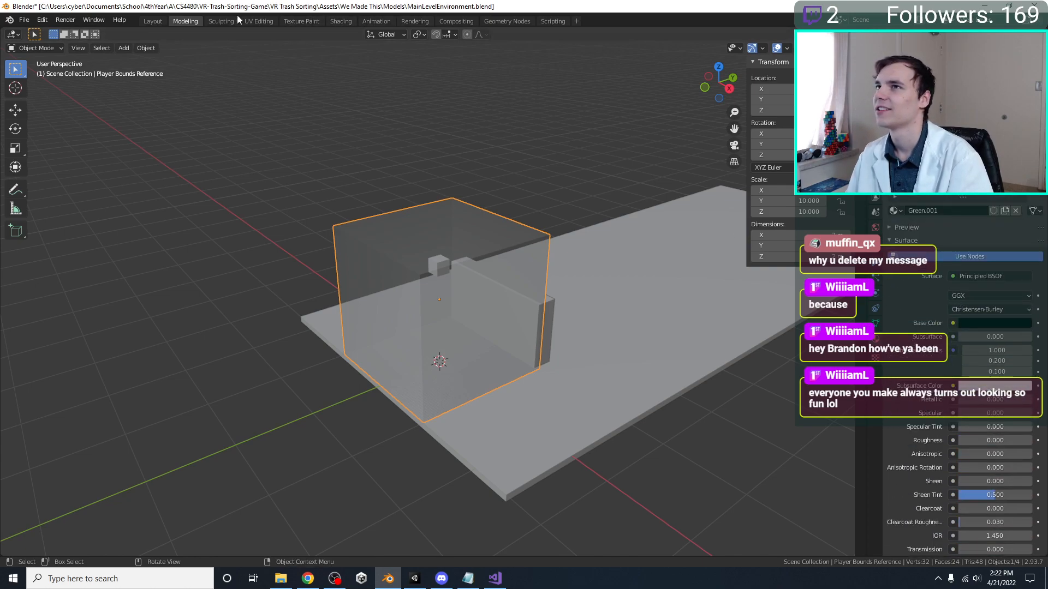
Delete the unused Glass BSDF node from the Green.001 material in the Shading workspace and save the file
{"action": "left_click", "coordinate": [340, 21]}
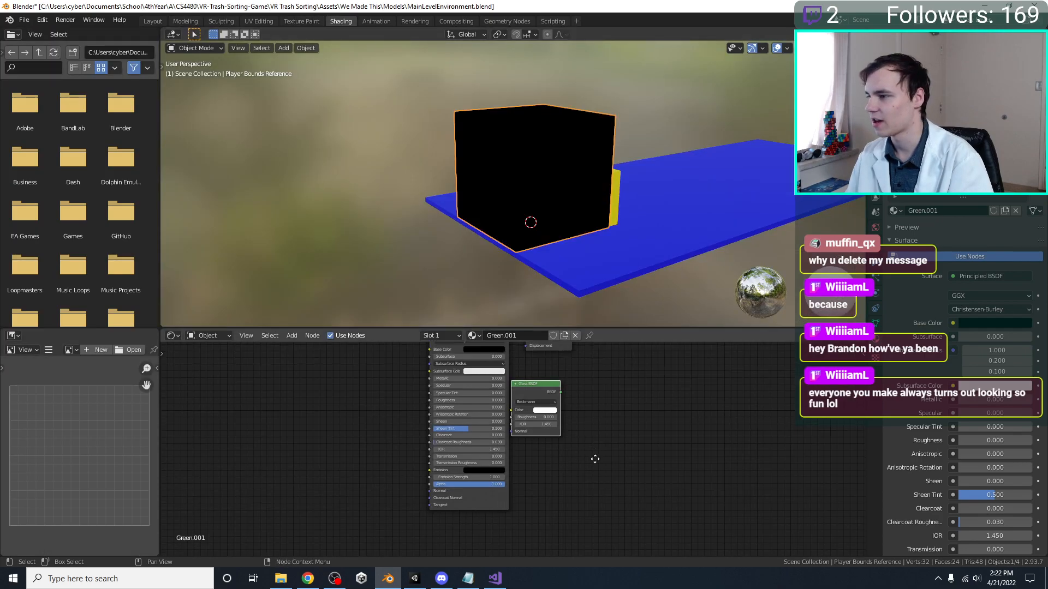
{"action": "key", "text": "x"}
{"action": "middle_click_drag", "start_coordinate": [450, 382], "coordinate": [411, 368]}
{"action": "key", "text": "ctrl+s"}
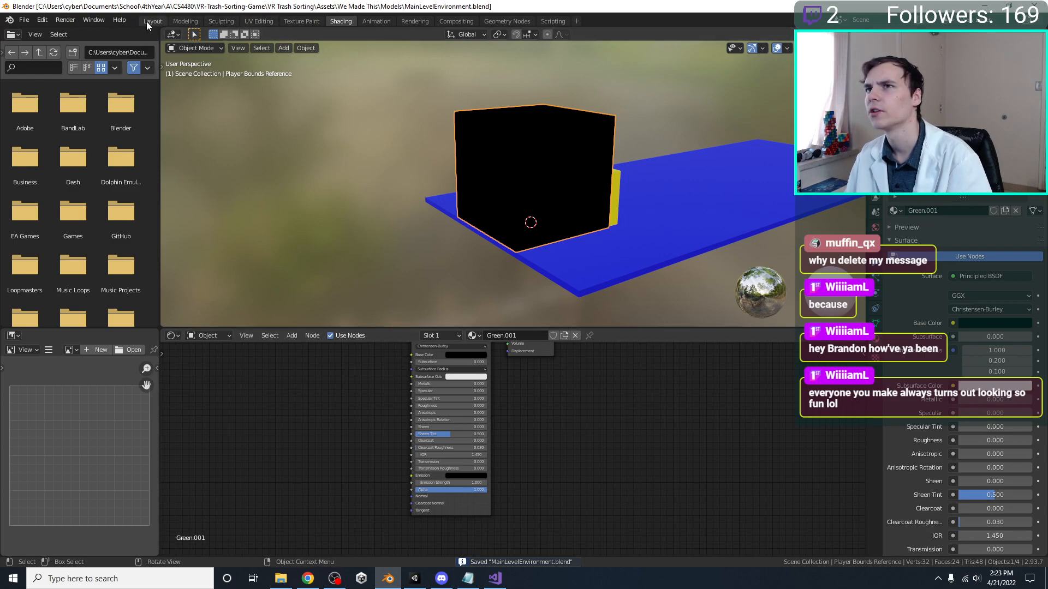
Look at the cube in the Sculpting workspace, and return to Object Mode in the Modeling workspace
{"action": "left_click", "coordinate": [229, 24]}
{"action": "middle_click_drag", "start_coordinate": [376, 273], "coordinate": [379, 316]}
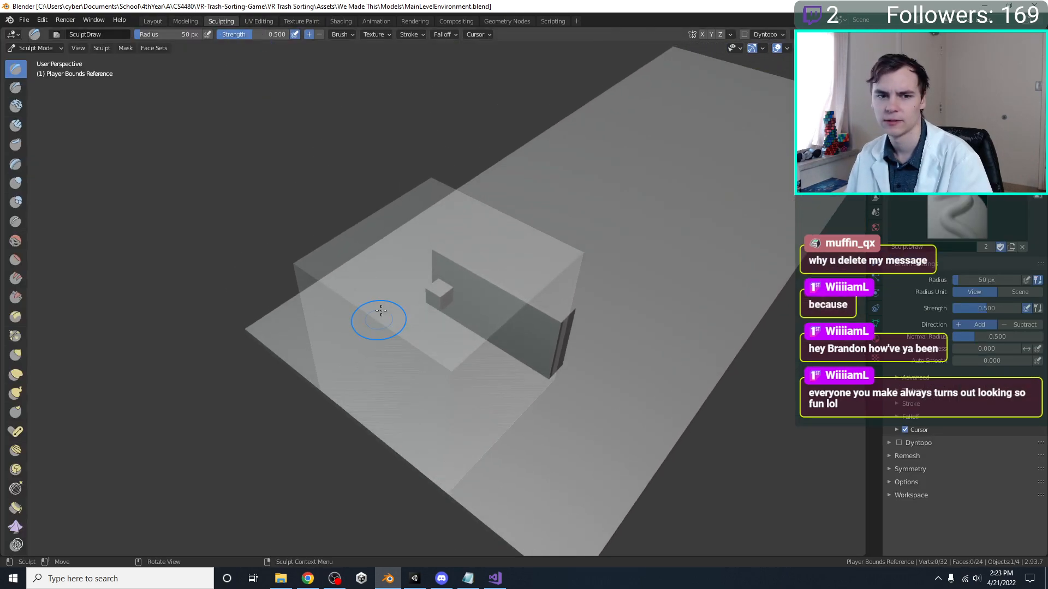
{"action": "left_click", "coordinate": [185, 21]}
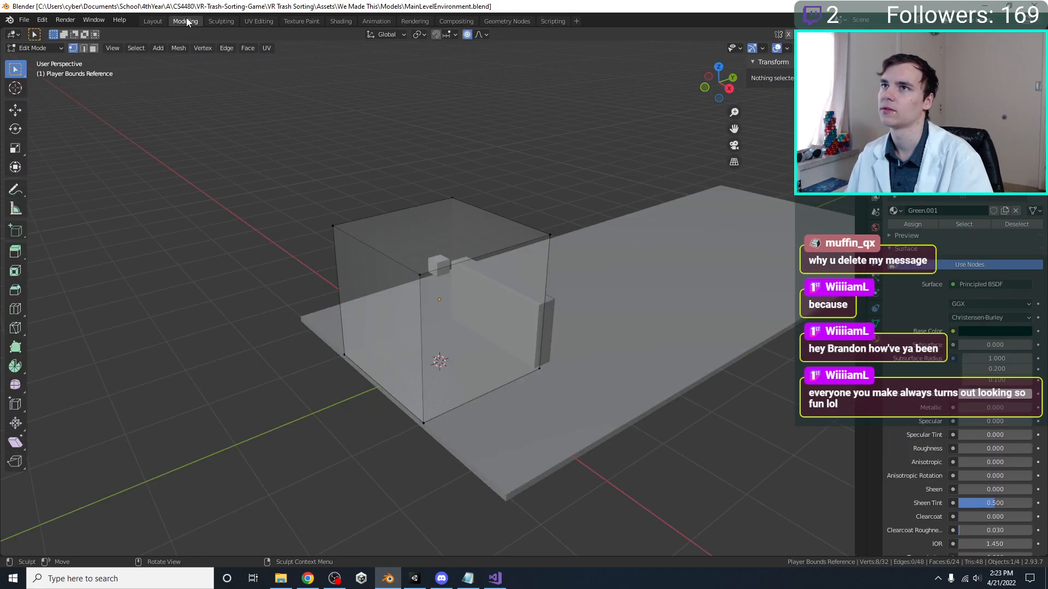
{"action": "key", "text": "Tab"}
{"action": "middle_click_drag", "start_coordinate": [421, 294], "coordinate": [438, 304]}
{"action": "key", "text": "s"}
{"action": "right_click", "coordinate": [554, 290]}
{"action": "key", "text": "s"}
{"action": "right_click", "coordinate": [679, 316]}
{"action": "scroll", "coordinate": [885, 332], "scroll_direction": "down", "scroll_amount": 5}
{"action": "scroll", "coordinate": [906, 328], "scroll_direction": "up", "scroll_amount": 6}
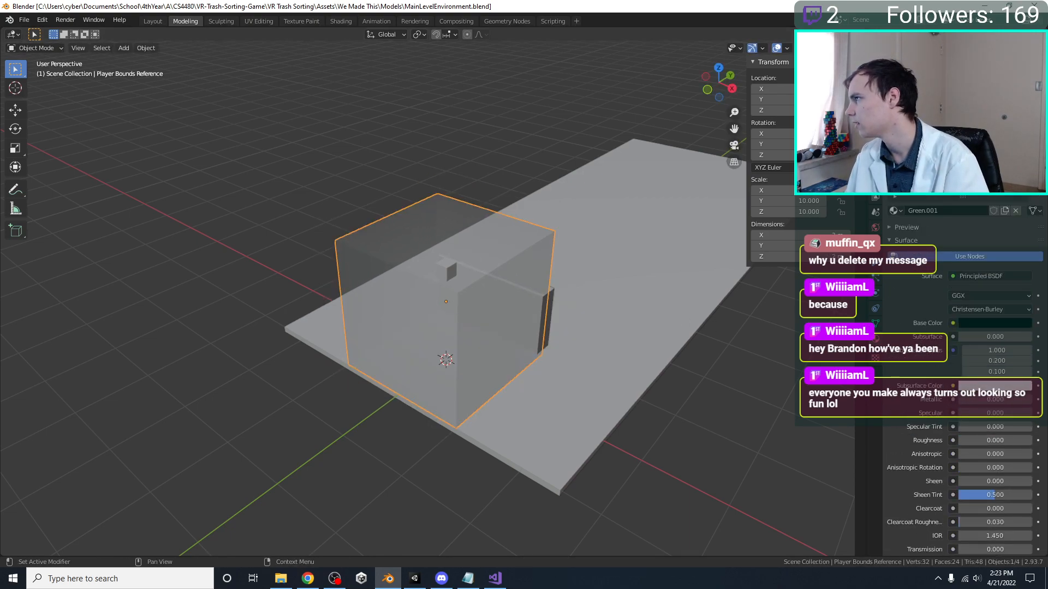
Rename the Player Bounds Reference's material to Black and save the file
{"action": "left_click", "coordinate": [940, 211]}
{"action": "type", "text": "Black"}
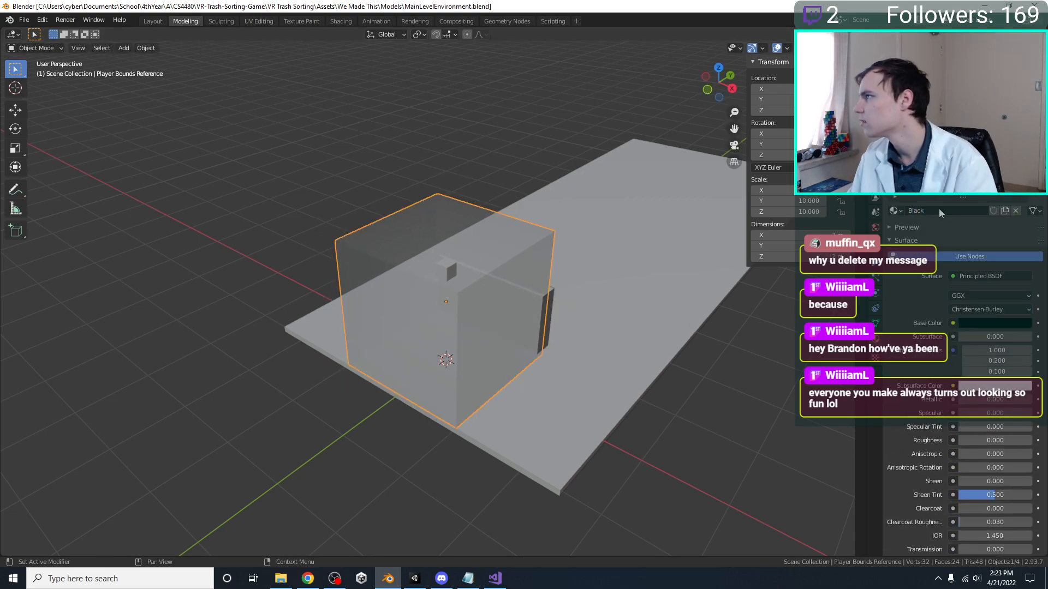
{"action": "scroll", "coordinate": [946, 306], "scroll_direction": "down", "scroll_amount": 9}
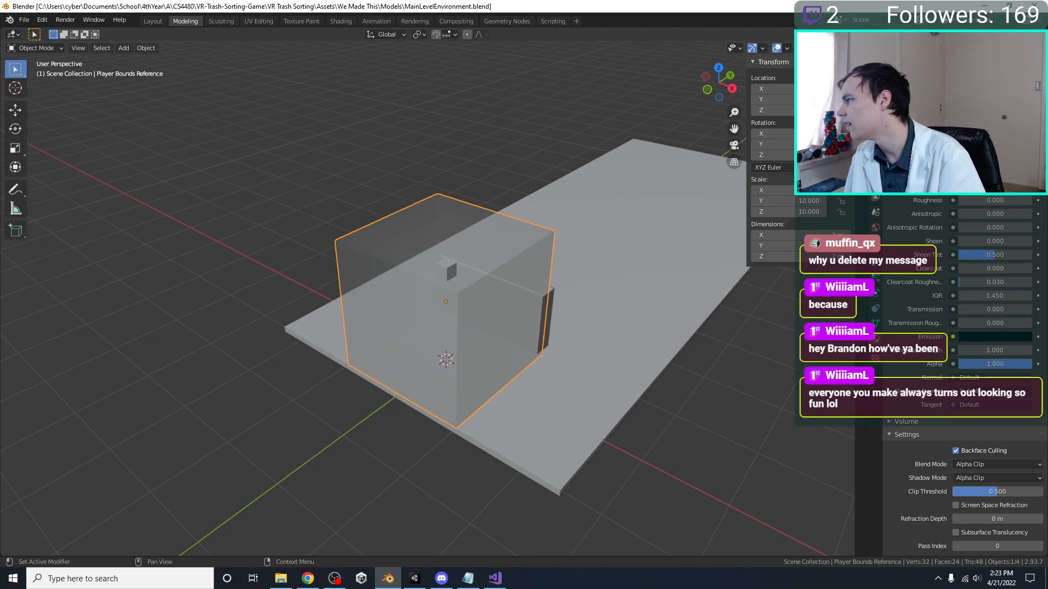
{"action": "left_click", "coordinate": [300, 300]}
{"action": "middle_click_drag", "start_coordinate": [373, 370], "coordinate": [234, 316]}
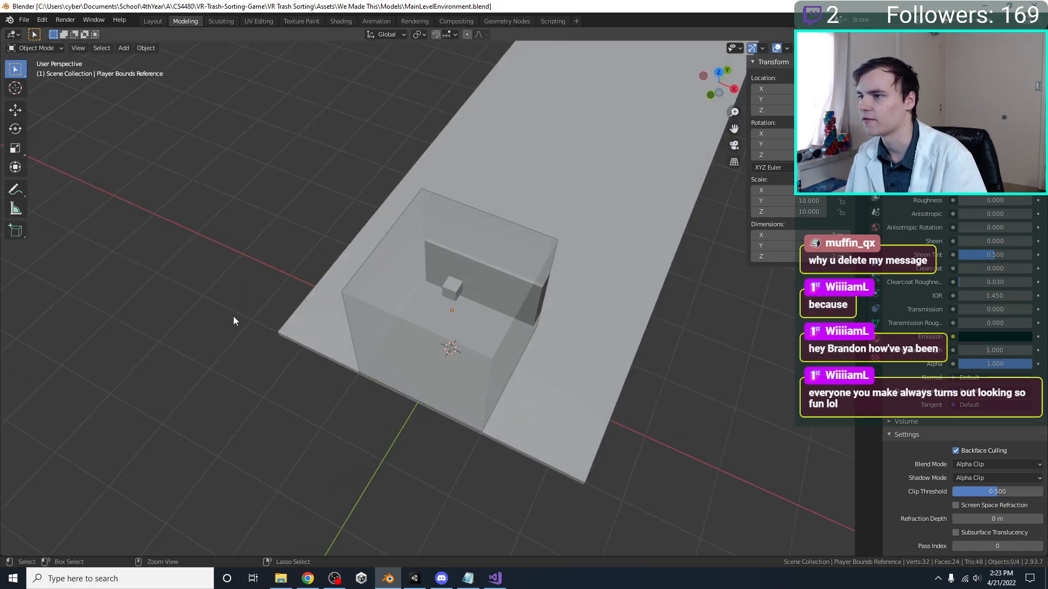
{"action": "key", "text": "ctrl+s"}
Check the cube in Material Preview, lower the Black material's Alpha to about 0.1, and return to Solid shading
{"action": "scroll", "coordinate": [306, 415], "scroll_direction": "down", "scroll_amount": 4}
{"action": "key", "text": "z"}
{"action": "left_click", "coordinate": [356, 406]}
{"action": "middle_click_drag", "start_coordinate": [364, 365], "coordinate": [347, 319]}
{"action": "scroll", "coordinate": [539, 376], "scroll_direction": "up", "scroll_amount": 3}
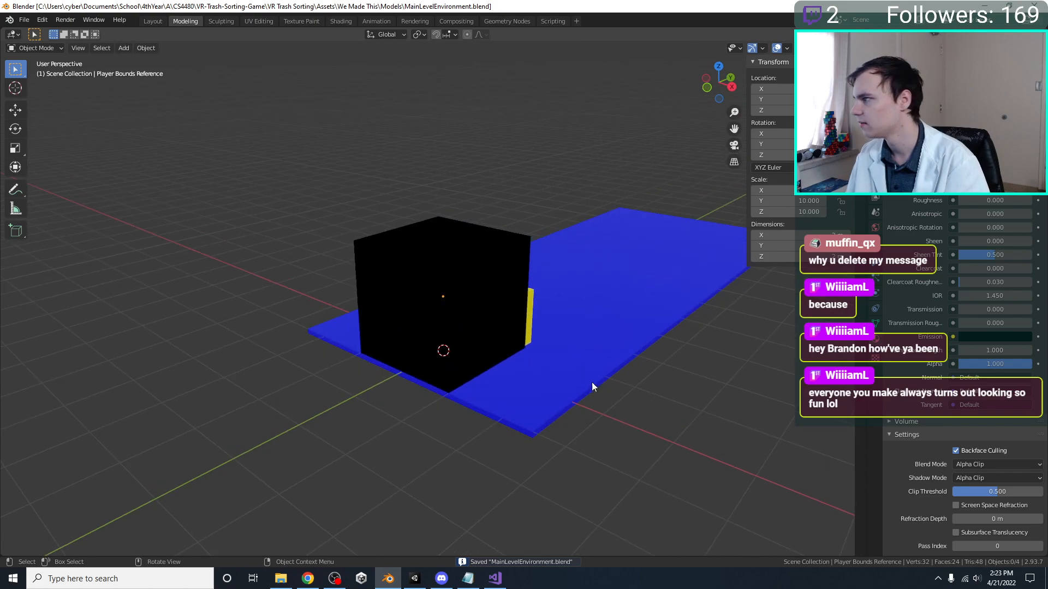
{"action": "left_click_drag", "start_coordinate": [994, 364], "coordinate": [928, 364]}
{"action": "key", "text": "z"}
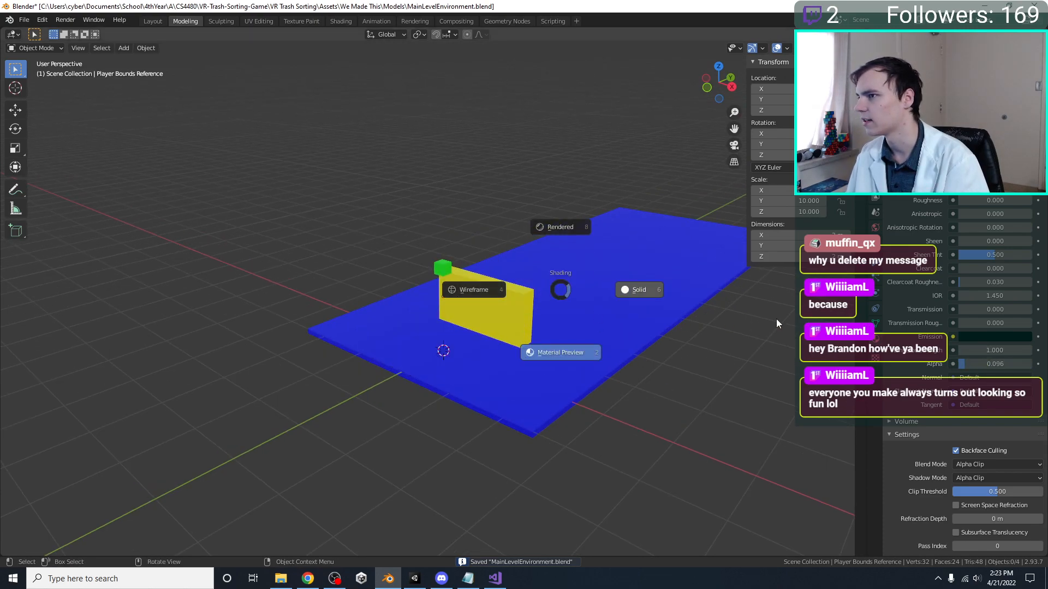
{"action": "left_click", "coordinate": [755, 323]}
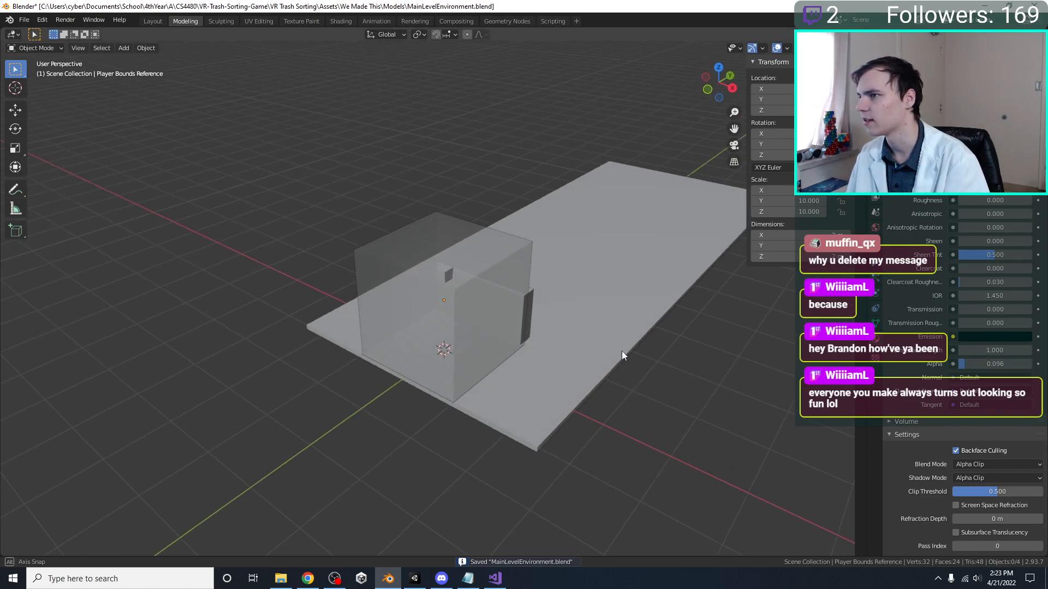
Switch to Unity, maximize its window, and examine the player bounds reference around the conveyor from several angles
{"action": "left_click", "coordinate": [415, 578]}
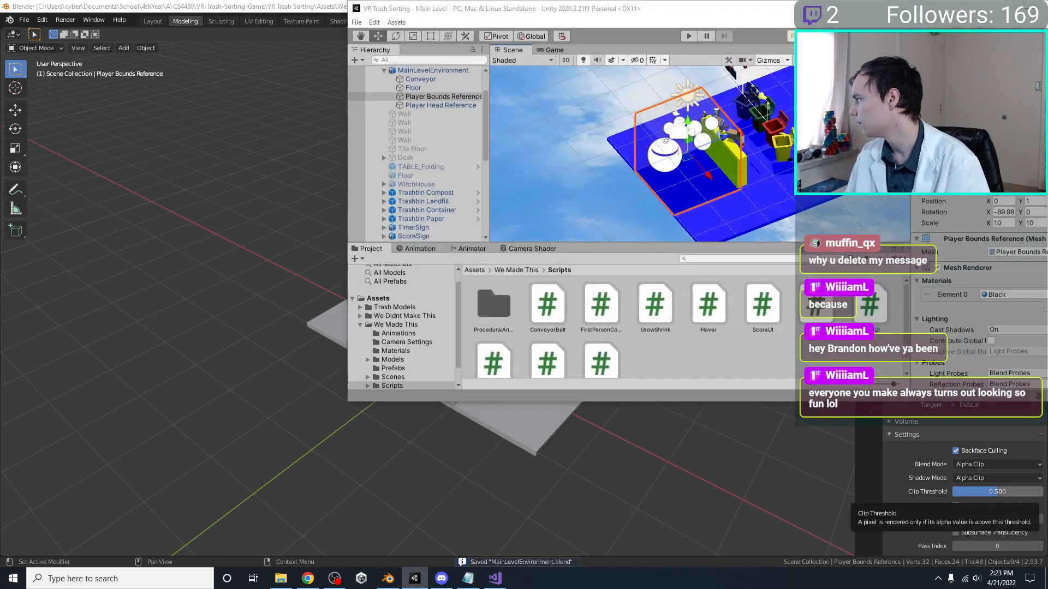
{"action": "left_click_drag", "start_coordinate": [621, 11], "coordinate": [526, 1]}
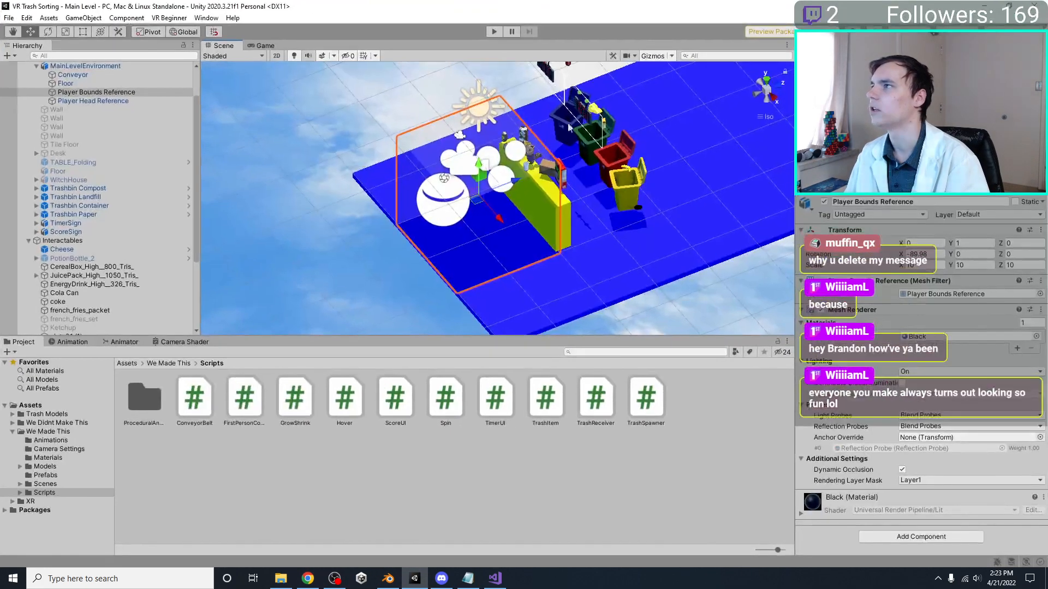
{"action": "right_click_drag", "start_coordinate": [470, 123], "coordinate": [524, 143]}
{"action": "middle_click_drag", "start_coordinate": [523, 143], "coordinate": [525, 147]}
{"action": "left_click_drag", "start_coordinate": [524, 147], "coordinate": [526, 246], "text": "alt"}
{"action": "left_click_drag", "start_coordinate": [360, 152], "coordinate": [448, 169], "text": "alt"}
{"action": "scroll", "coordinate": [432, 182], "scroll_direction": "up", "scroll_amount": 3}
Select the First Person Controller and align the Scene view to an orthographic side view of the level
{"action": "left_click", "coordinate": [430, 147]}
{"action": "scroll", "coordinate": [430, 147], "scroll_direction": "down", "scroll_amount": 8}
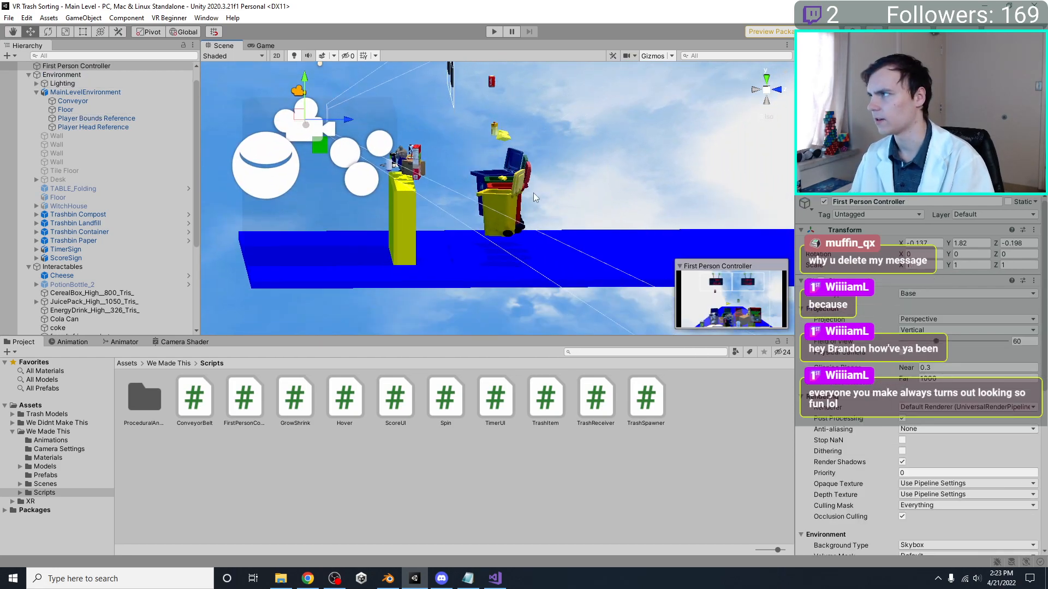
{"action": "right_click_drag", "start_coordinate": [702, 84], "coordinate": [790, 103]}
{"action": "left_click", "coordinate": [774, 94]}
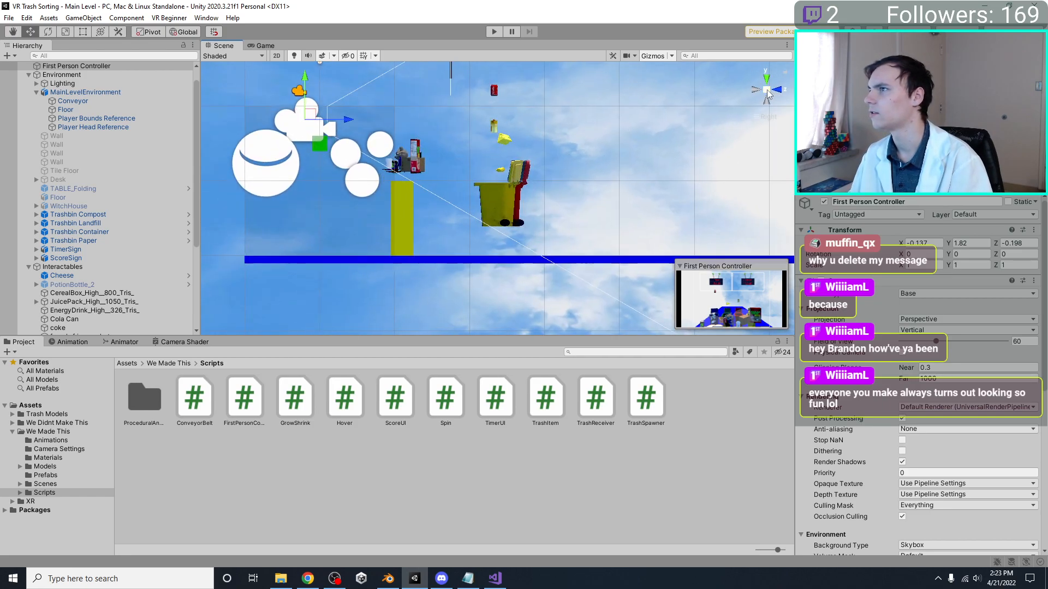
{"action": "left_click", "coordinate": [770, 88]}
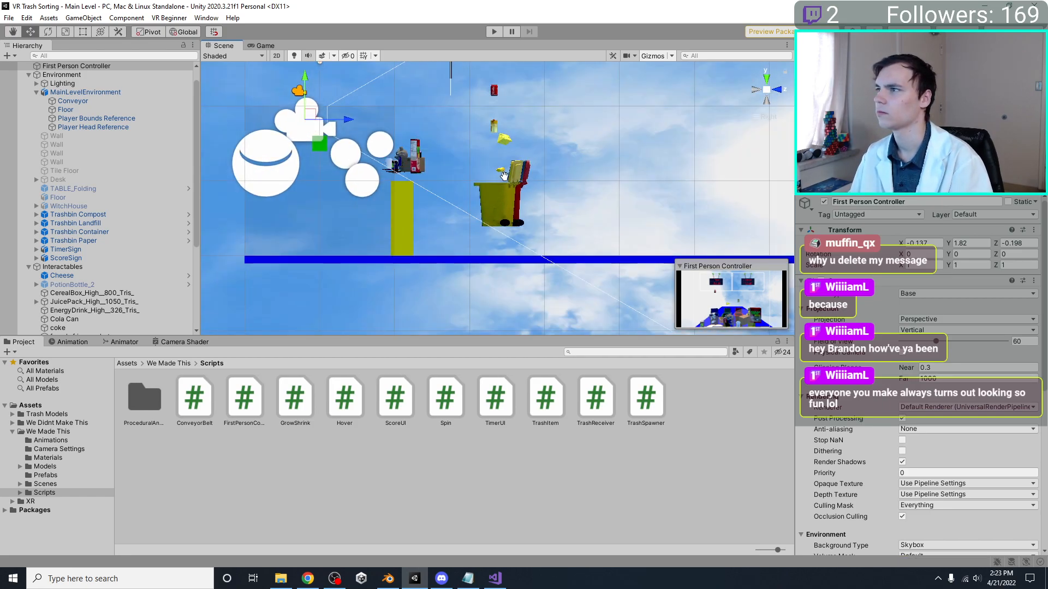
Select the four trash bins together with the trash items floating above them and lower them onto the blue floor
{"action": "middle_click_drag", "start_coordinate": [521, 202], "coordinate": [580, 216]}
{"action": "left_click", "coordinate": [537, 229]}
{"action": "left_click", "coordinate": [572, 217]}
{"action": "left_click_drag", "start_coordinate": [640, 240], "coordinate": [539, 79]}
{"action": "left_click_drag", "start_coordinate": [565, 205], "coordinate": [571, 228]}
Save the scene, play-test the Main Level in the Game view, and stop the play session
{"action": "key", "text": "ctrl+s"}
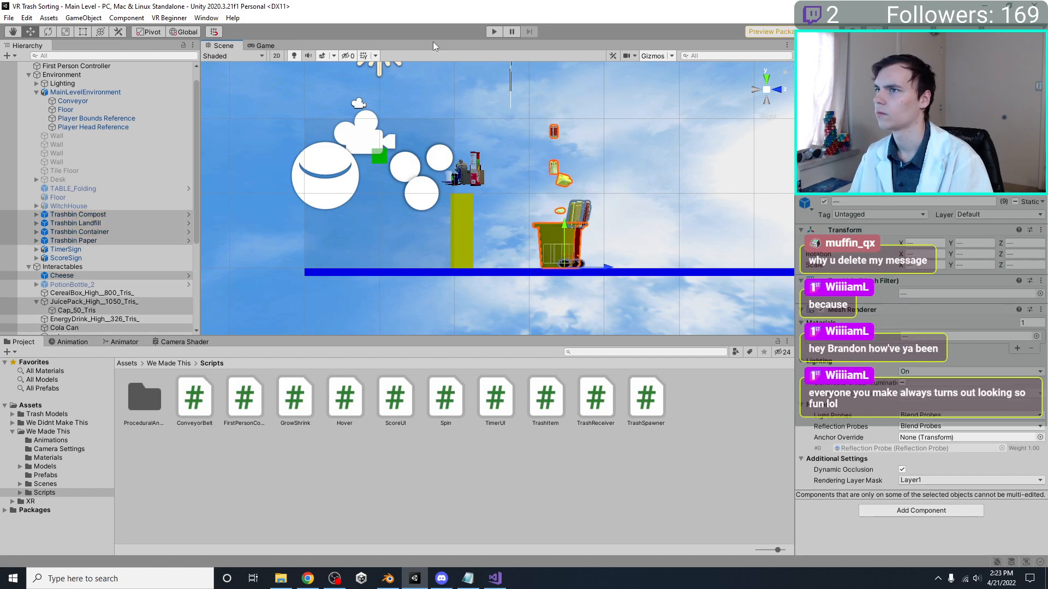
{"action": "left_click", "coordinate": [489, 30]}
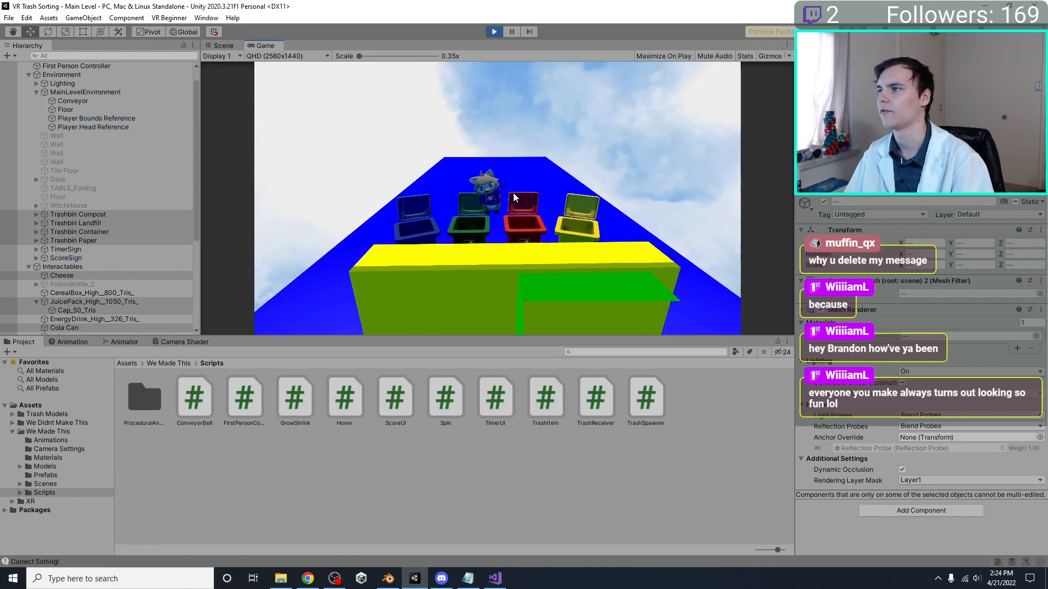
{"action": "left_click", "coordinate": [494, 31]}
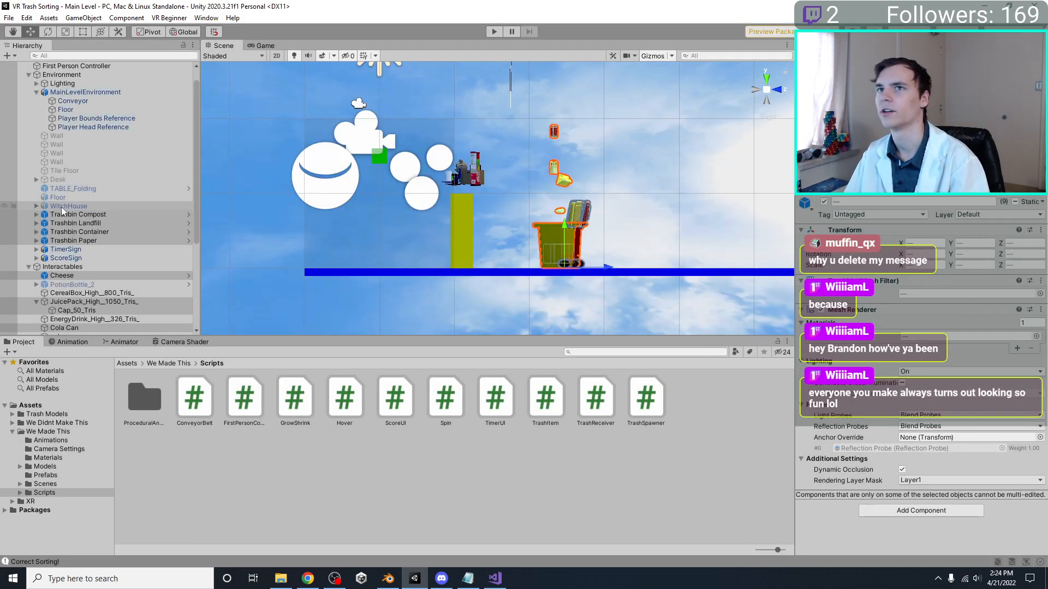
Select the First Person Controller and set its X and Z position to 0
{"action": "left_click", "coordinate": [76, 82]}
{"action": "left_click", "coordinate": [922, 243]}
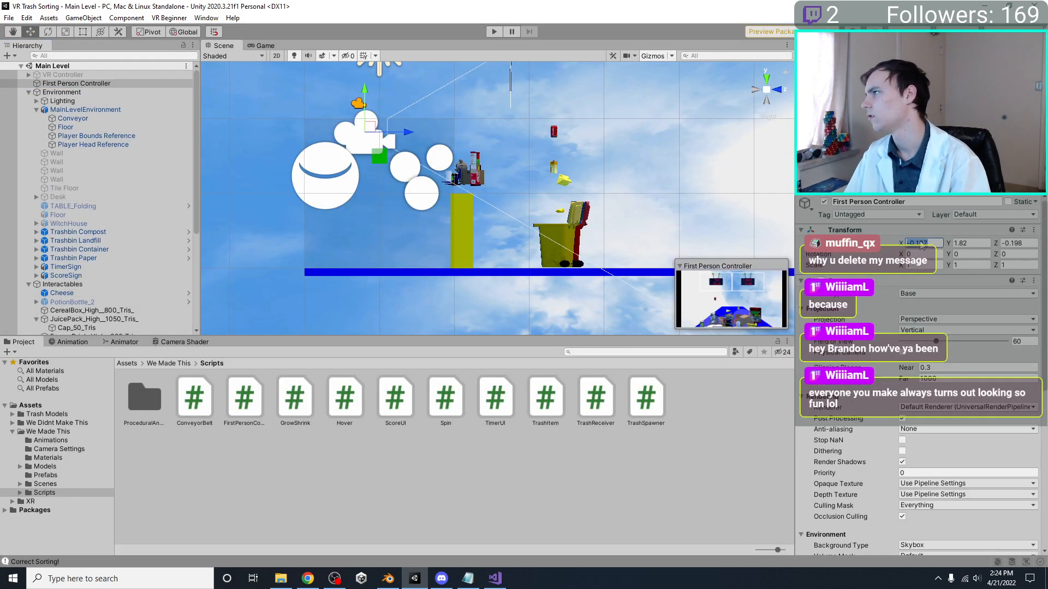
{"action": "type", "text": "0"}
{"action": "left_click", "coordinate": [977, 244]}
{"action": "type", "text": "0"}
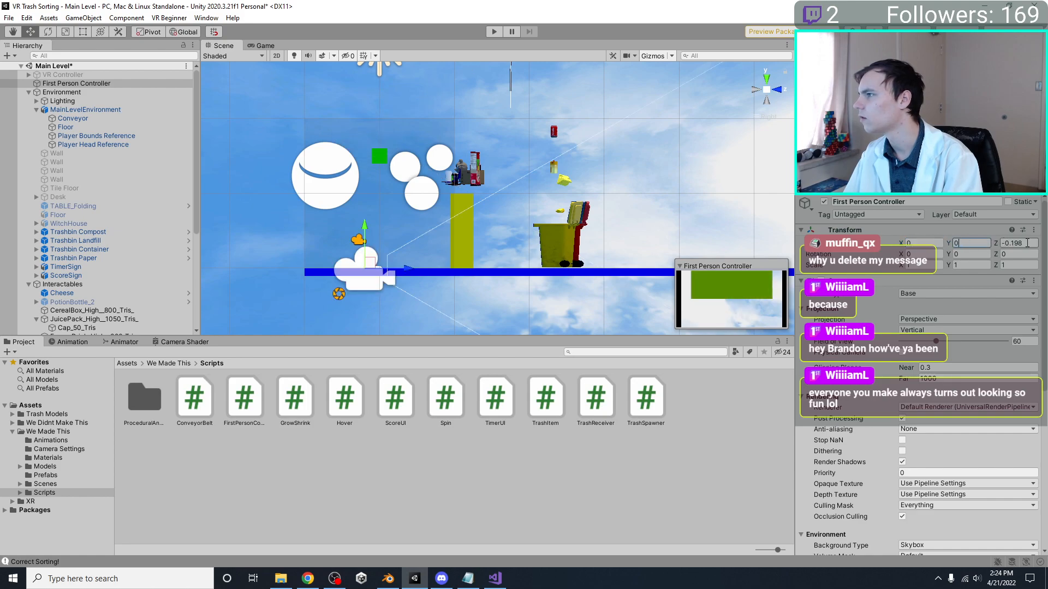
{"action": "left_click", "coordinate": [1029, 244]}
{"action": "type", "text": "0"}
{"action": "key", "text": "ctrl+z"}
{"action": "key", "text": "ctrl+z"}
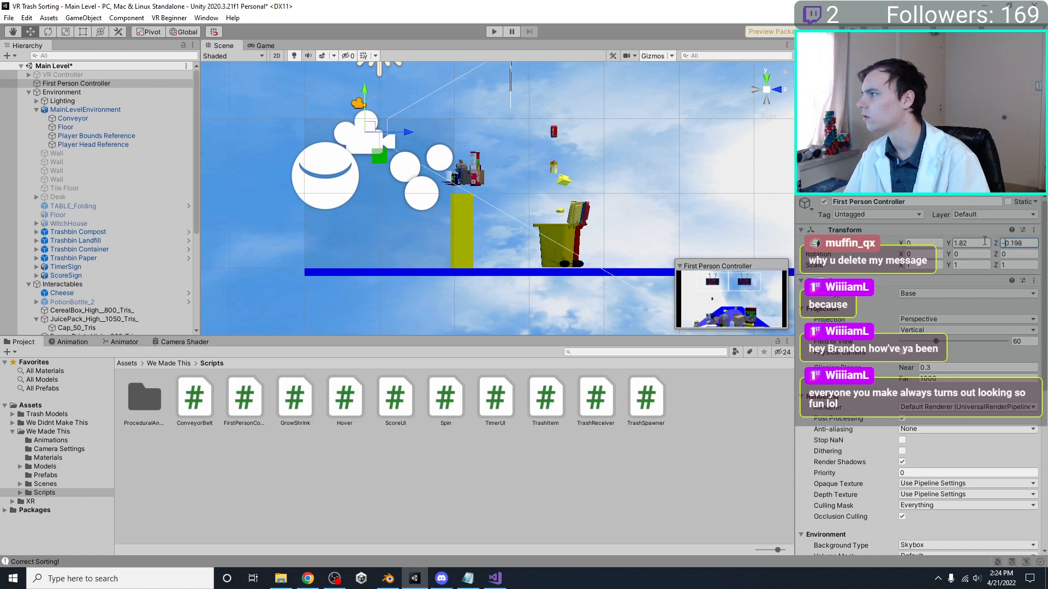
{"action": "left_click_drag", "start_coordinate": [1033, 244], "coordinate": [962, 247]}
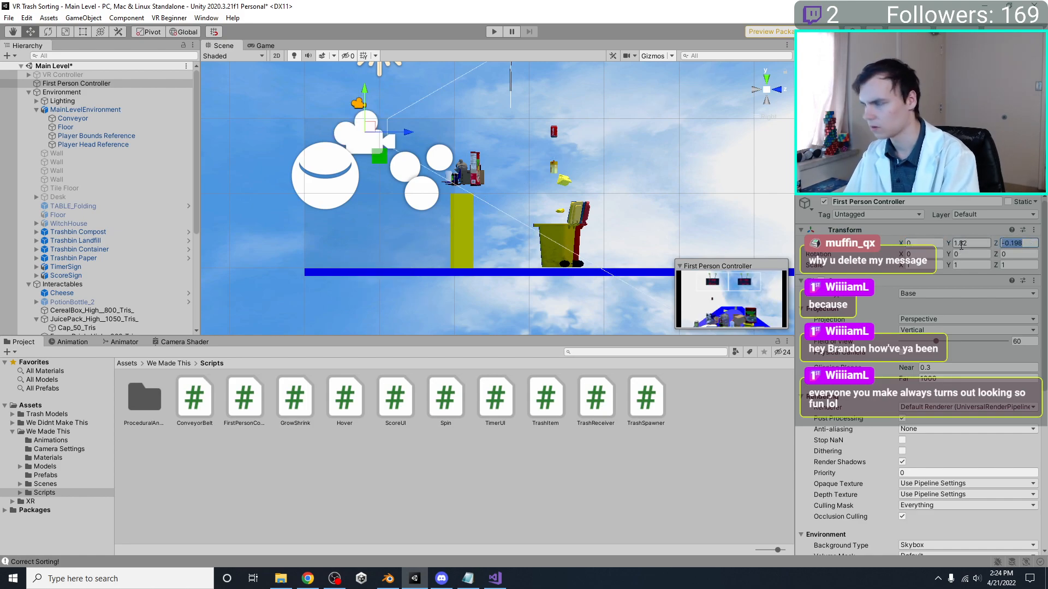
{"action": "type", "text": "0f"}
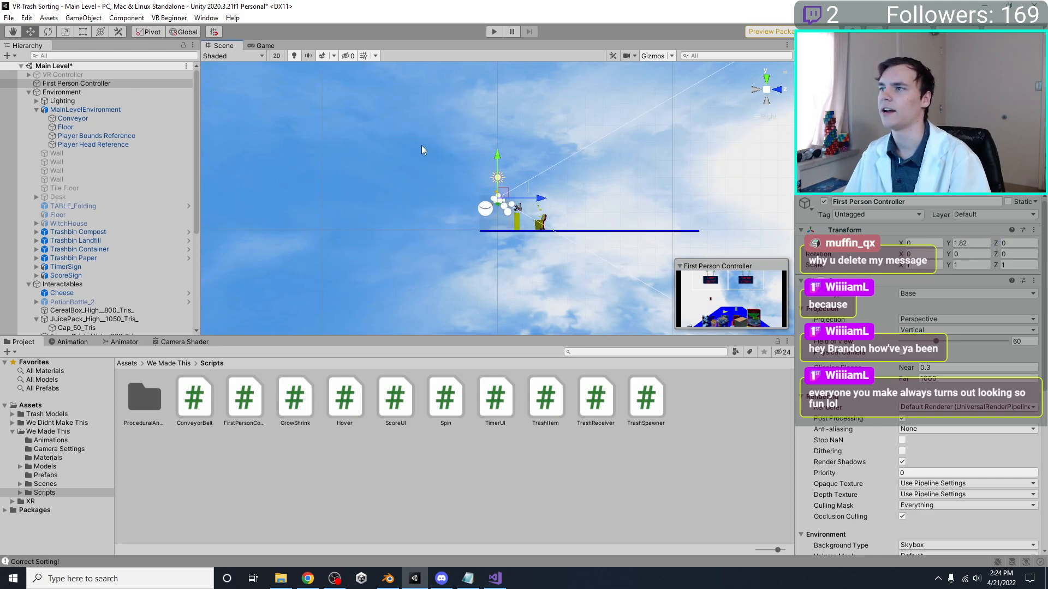
Set the First Person Controller's Y position to 1.6
{"action": "scroll", "coordinate": [421, 145], "scroll_direction": "up", "scroll_amount": 15}
{"action": "middle_click_drag", "start_coordinate": [487, 165], "coordinate": [482, 118]}
{"action": "left_click_drag", "start_coordinate": [490, 110], "coordinate": [493, 136]}
{"action": "key", "text": "ctrl+z"}
{"action": "middle_click_drag", "start_coordinate": [489, 125], "coordinate": [473, 106]}
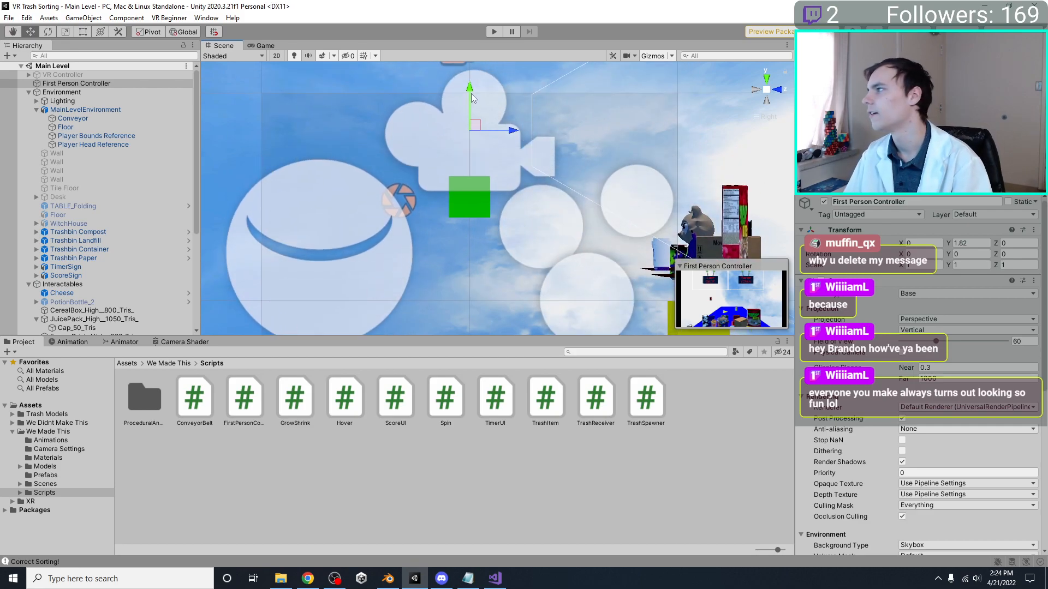
{"action": "left_click_drag", "start_coordinate": [473, 98], "coordinate": [476, 114]}
{"action": "left_click", "coordinate": [990, 244]}
{"action": "type", "text": "1.6"}
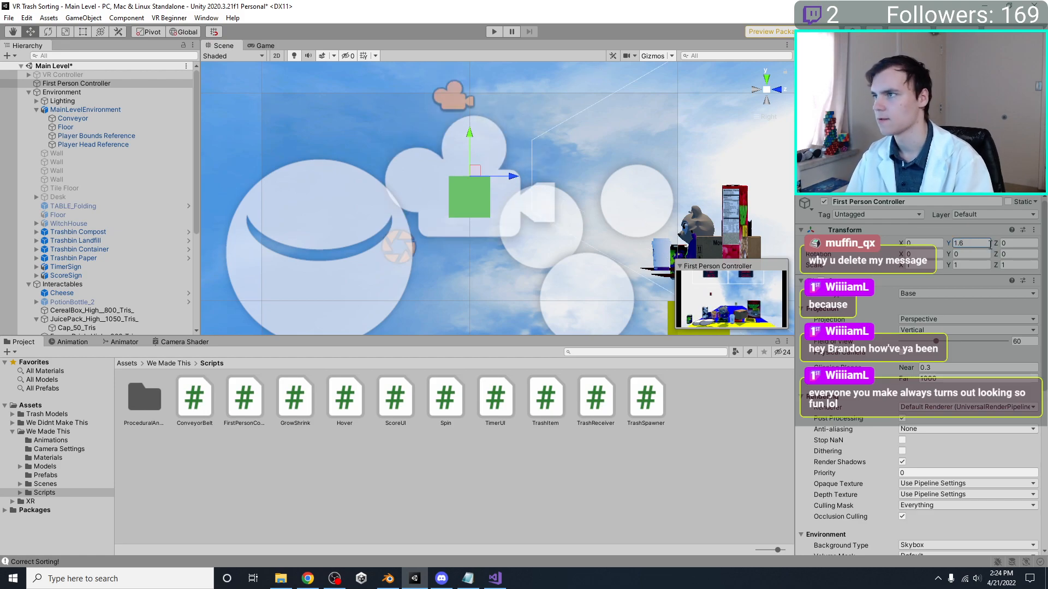
{"action": "middle_click_drag", "start_coordinate": [465, 153], "coordinate": [468, 95]}
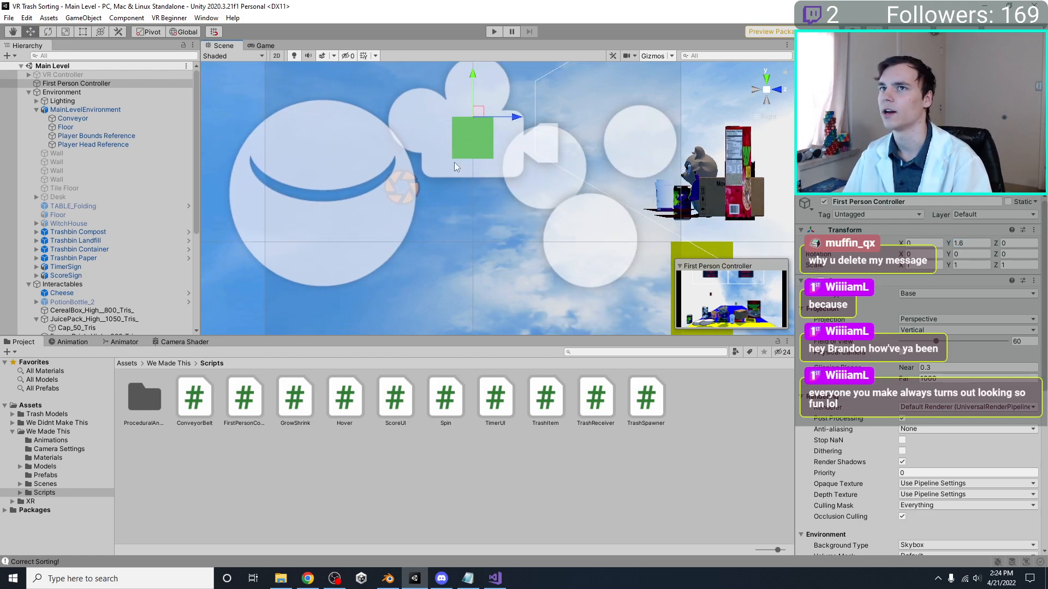
{"action": "middle_click_drag", "start_coordinate": [456, 151], "coordinate": [458, 189]}
Check the VR Controller's origin against the floor, and compare the First Person Controller's height with the green head reference cube
{"action": "left_click", "coordinate": [65, 75]}
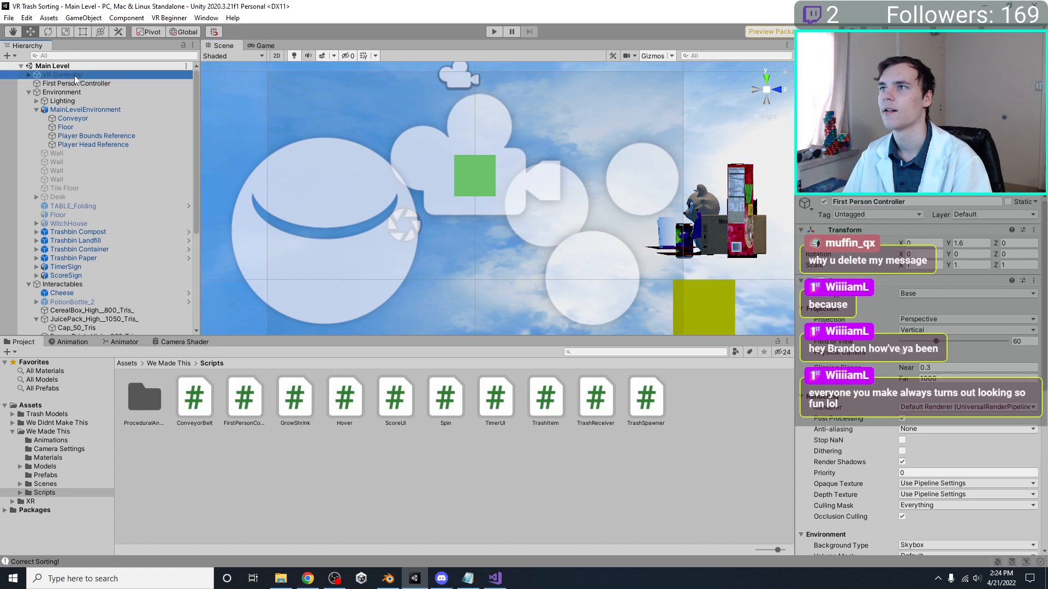
{"action": "scroll", "coordinate": [496, 174], "scroll_direction": "down", "scroll_amount": 3}
{"action": "scroll", "coordinate": [491, 169], "scroll_direction": "down", "scroll_amount": 5}
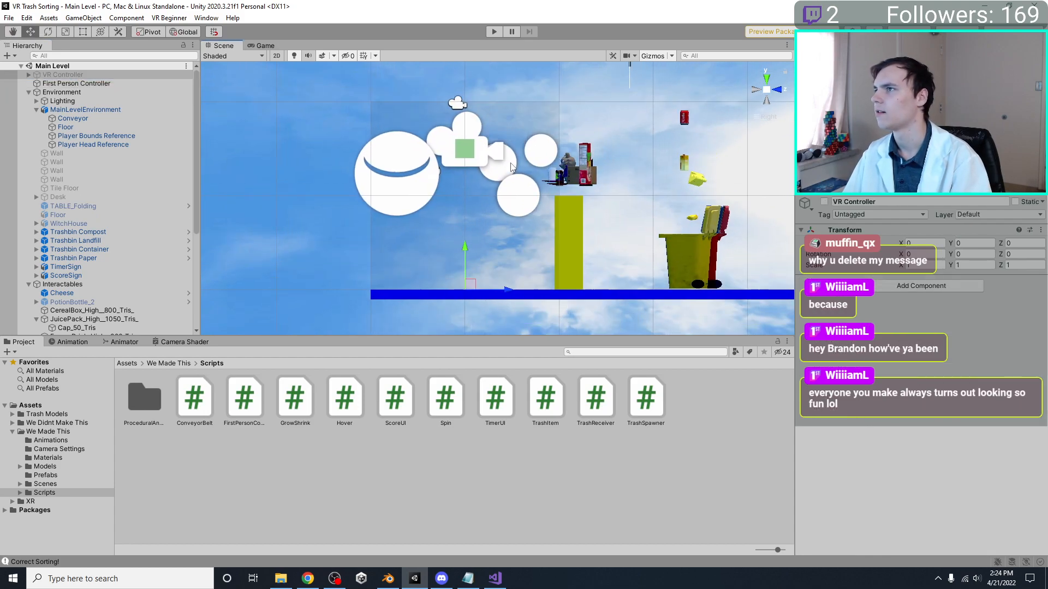
{"action": "left_click", "coordinate": [473, 156]}
{"action": "scroll", "coordinate": [494, 166], "scroll_direction": "up", "scroll_amount": 3}
{"action": "middle_click_drag", "start_coordinate": [494, 166], "coordinate": [499, 223]}
{"action": "scroll", "coordinate": [499, 223], "scroll_direction": "up", "scroll_amount": 4}
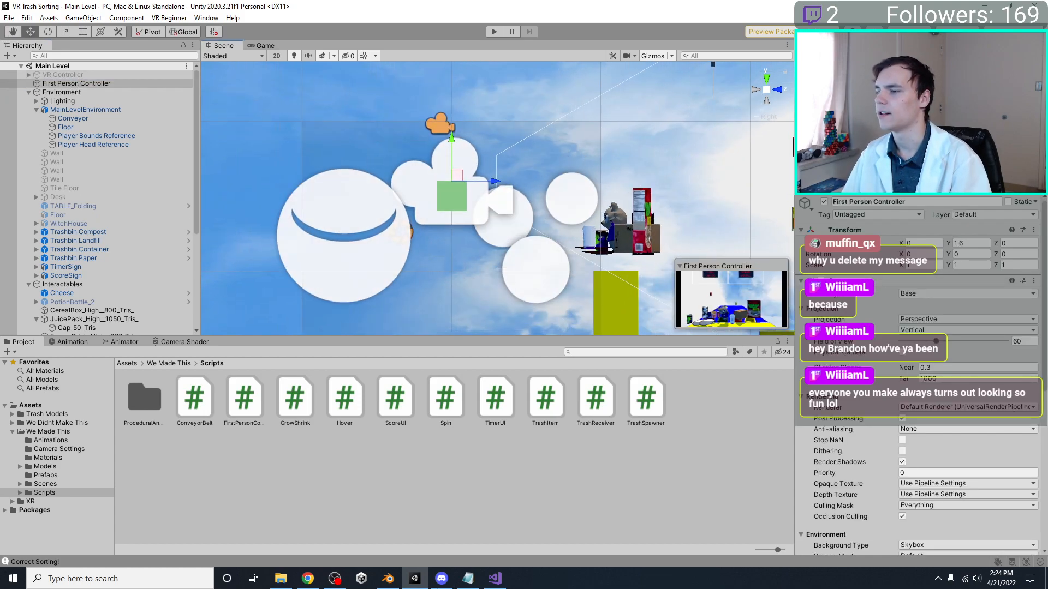
Switch to Blender, raise the Player Head Reference cube to match the controller's height of 1.6, and save the file
{"action": "left_click", "coordinate": [388, 578]}
{"action": "left_click", "coordinate": [444, 278]}
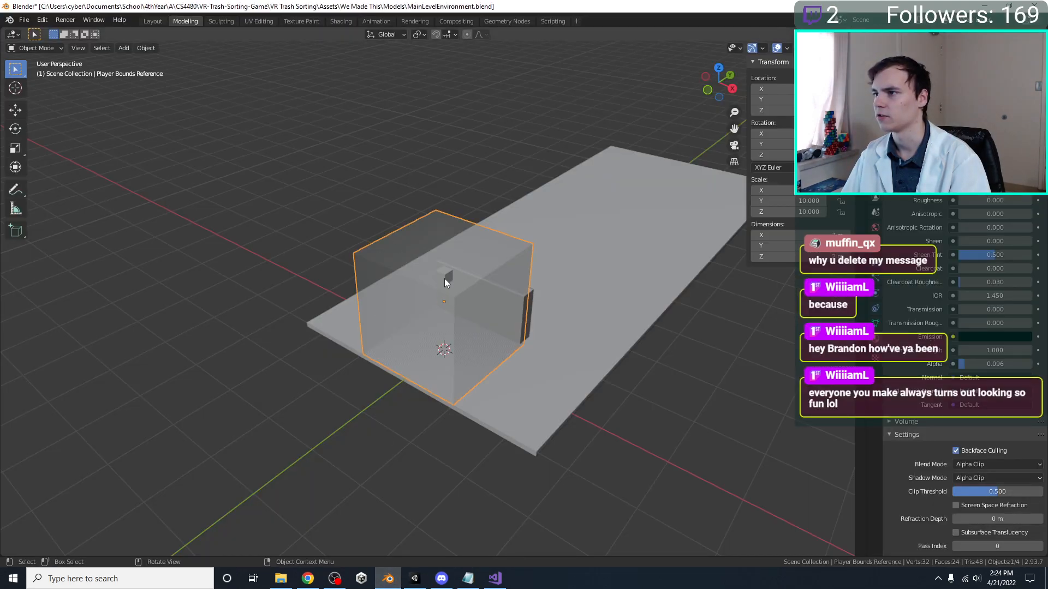
{"action": "left_click", "coordinate": [446, 278]}
{"action": "left_click", "coordinate": [786, 110]}
{"action": "type", "text": "1.5 m"}
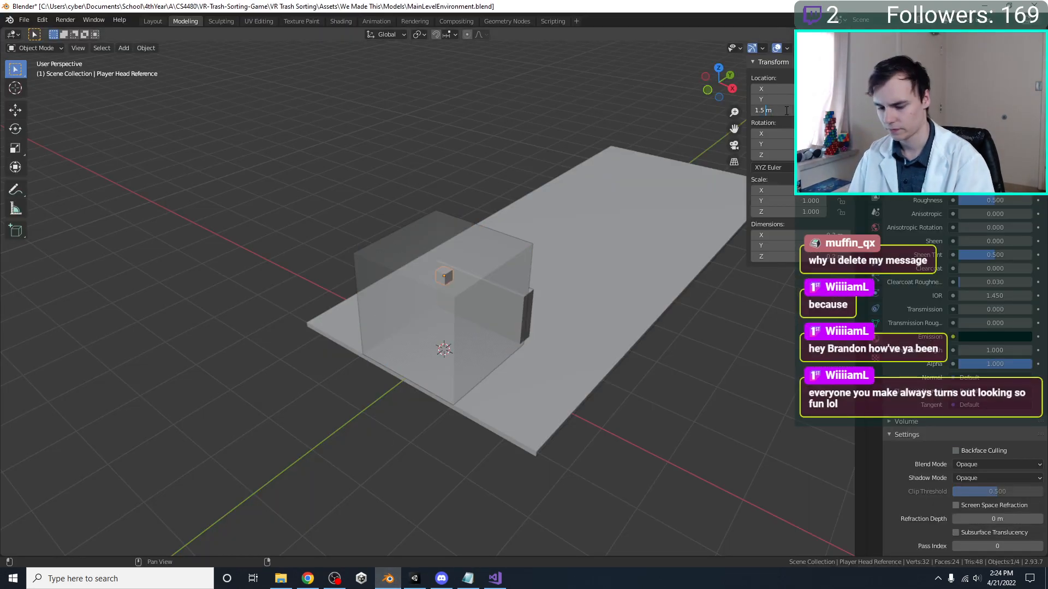
{"action": "key", "text": "Return"}
{"action": "key", "text": "ctrl+s"}
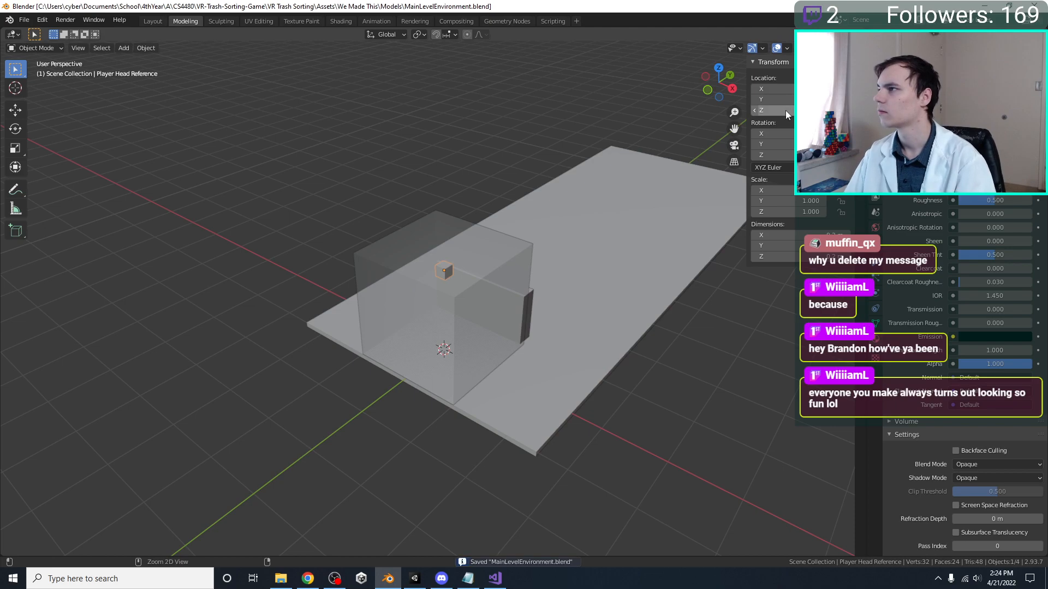
Switch back to Unity and check the head reference cube against the First Person Controller in the side view
{"action": "left_click", "coordinate": [415, 578]}
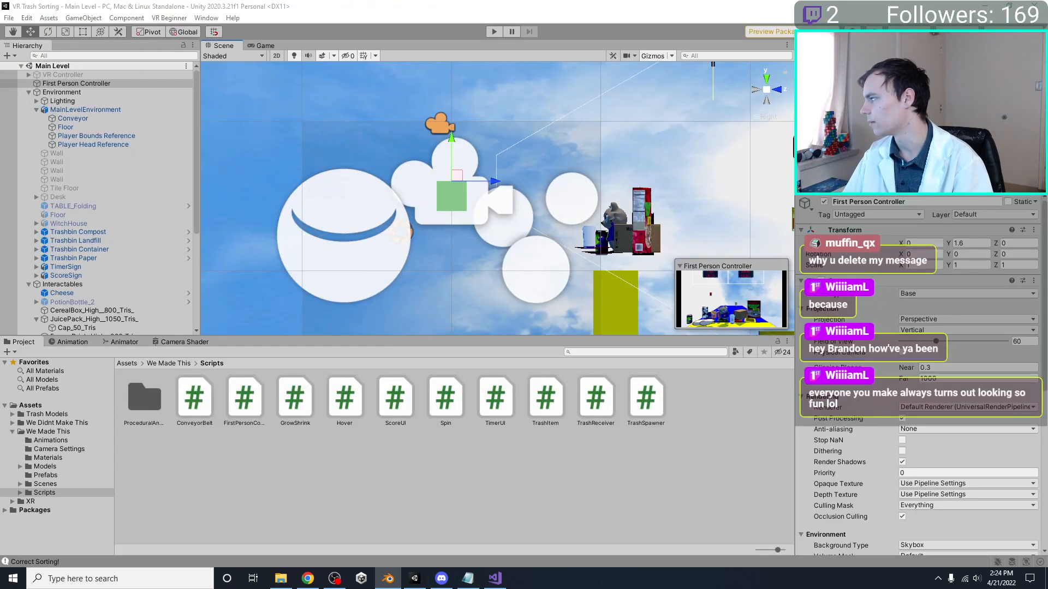
{"action": "scroll", "coordinate": [613, 151], "scroll_direction": "down", "scroll_amount": 6}
{"action": "middle_click_drag", "start_coordinate": [485, 205], "coordinate": [486, 107]}
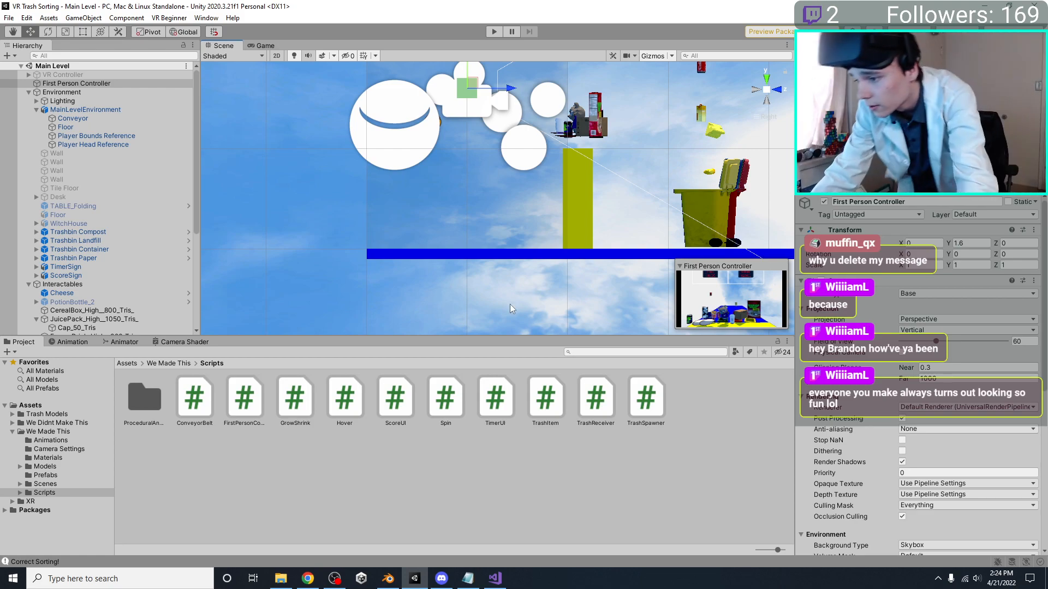
Play-test the Main Level in the Game view and stop the play session
{"action": "left_click", "coordinate": [334, 578]}
{"action": "key", "text": "alt+Tab"}
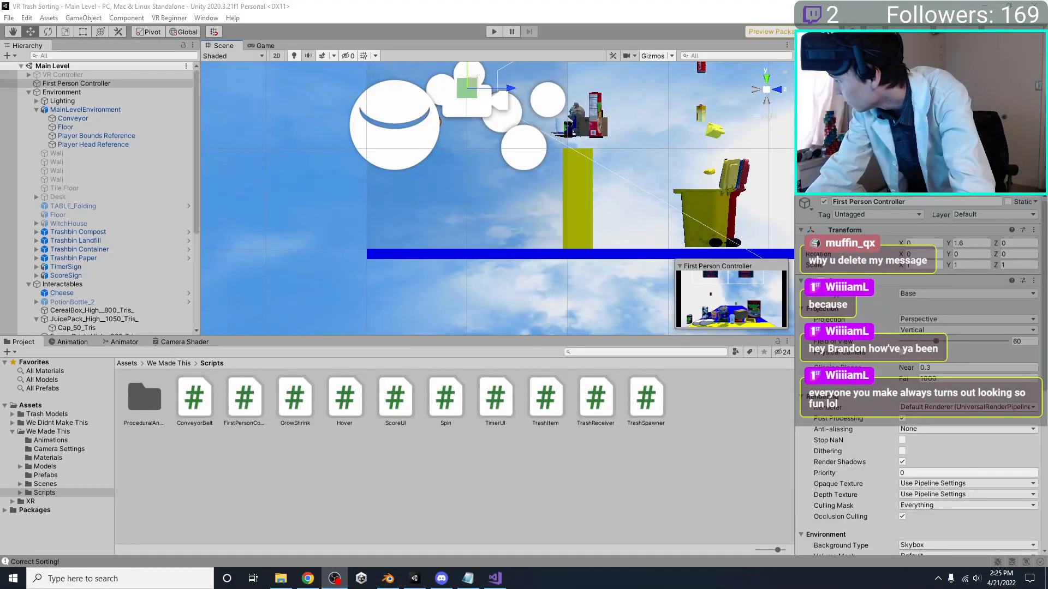
{"action": "left_click", "coordinate": [494, 32]}
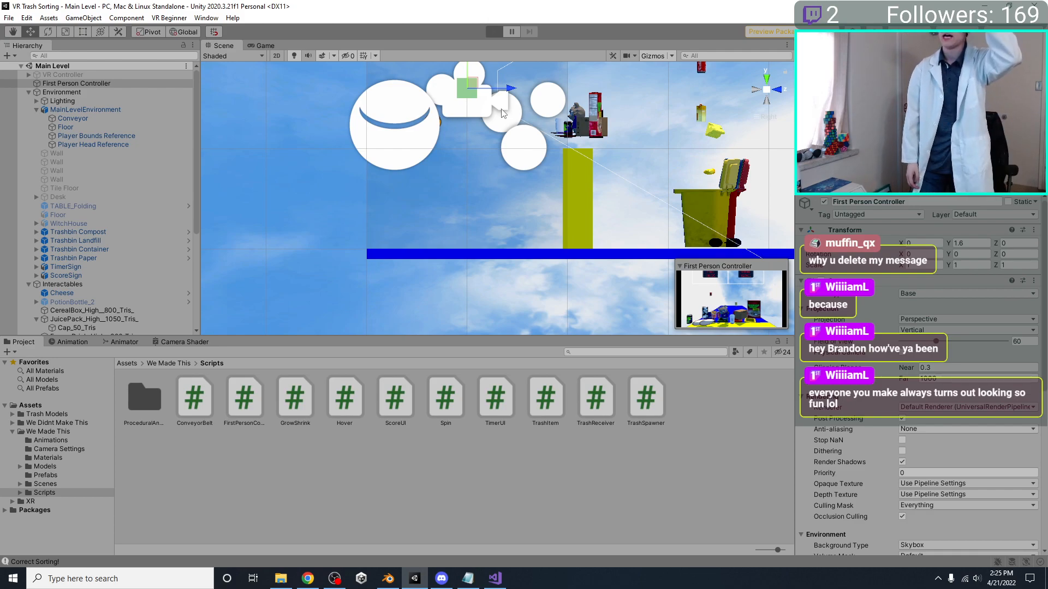
{"action": "key", "text": "ctrl+p"}
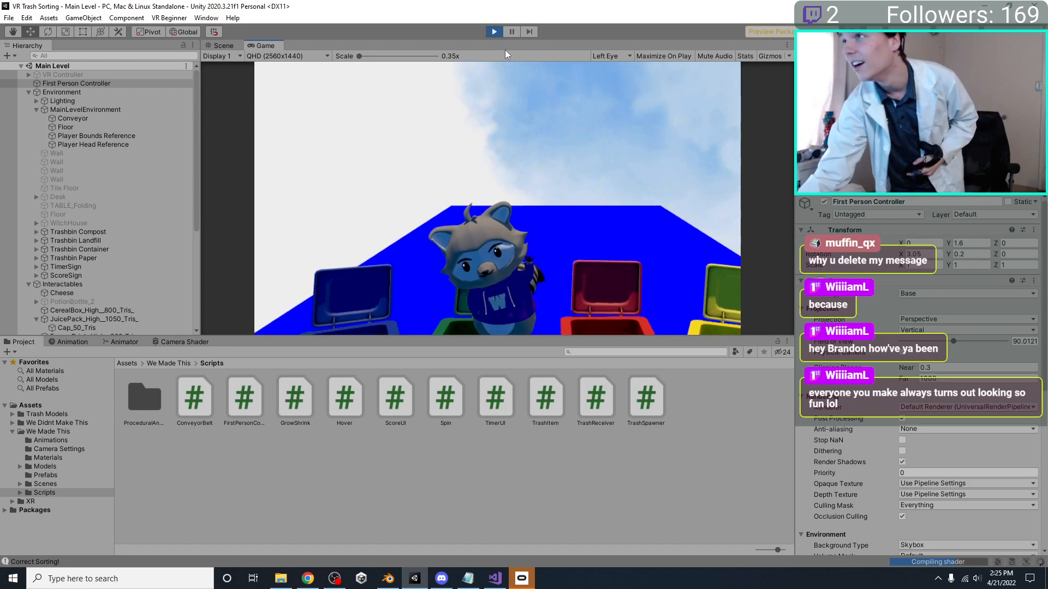
{"action": "left_click", "coordinate": [493, 31]}
Check the Oculus app and the system sound, and run the Main Level again for a second short play-test
{"action": "left_click", "coordinate": [522, 580]}
{"action": "left_click", "coordinate": [527, 582]}
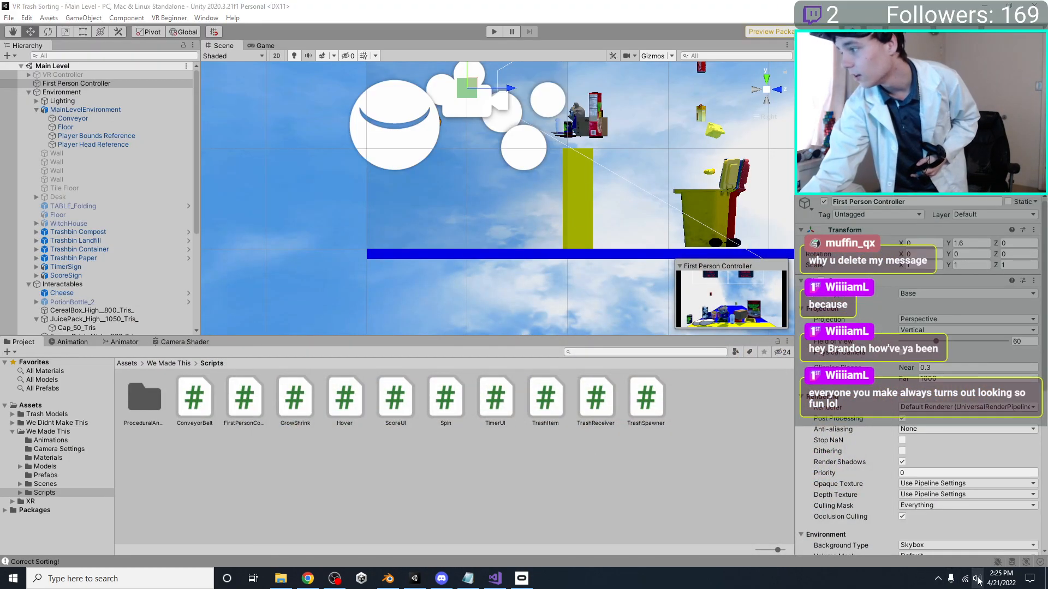
{"action": "left_click", "coordinate": [977, 579]}
{"action": "left_click", "coordinate": [494, 31]}
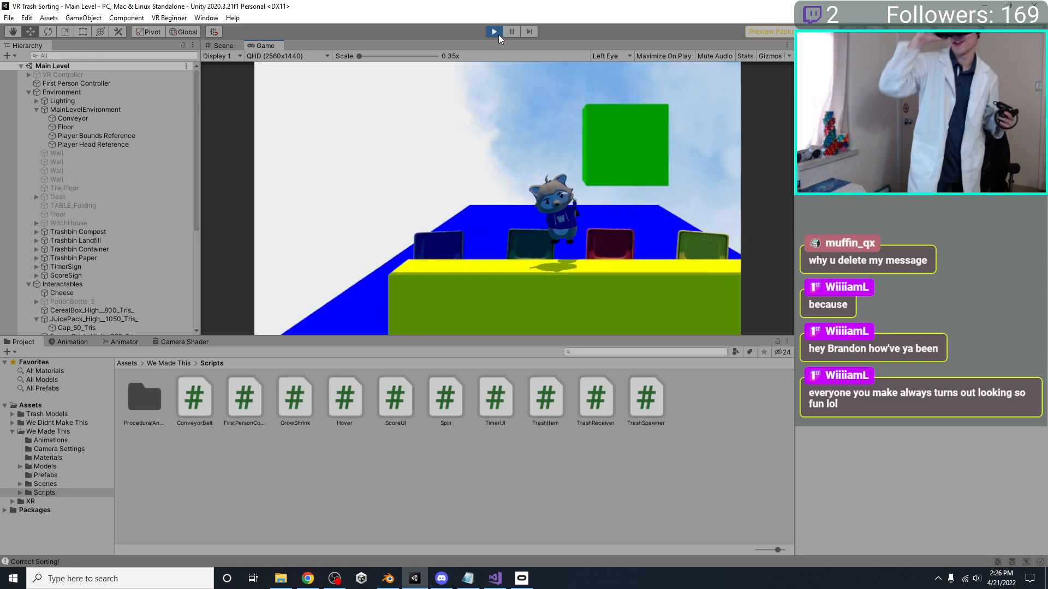
{"action": "left_click", "coordinate": [499, 34]}
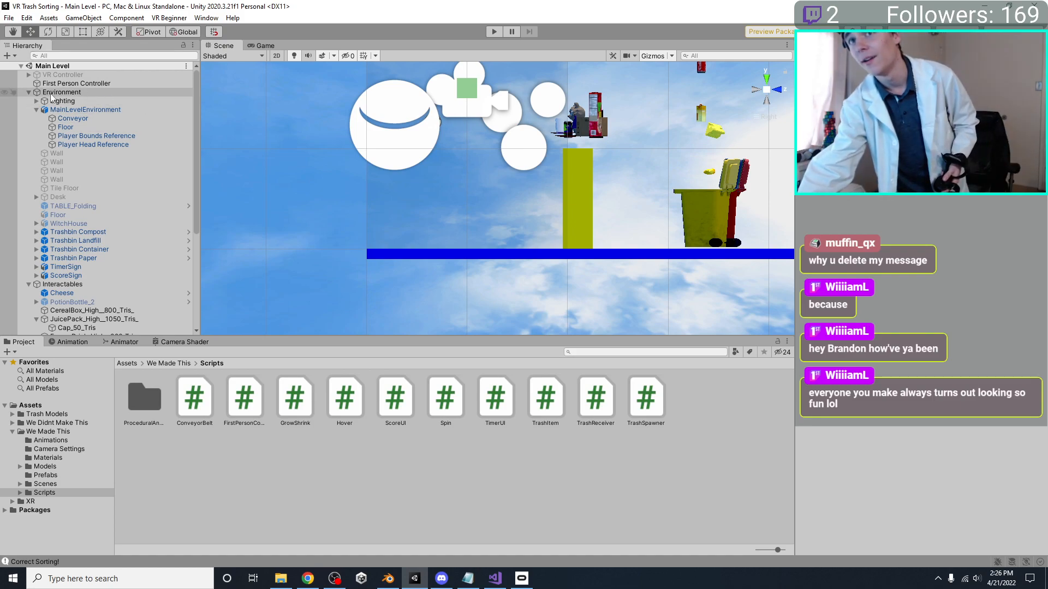
Collapse the Environment group, deactivate the First Person Controller, and activate the VR Controller
{"action": "left_click", "coordinate": [29, 92]}
{"action": "left_click", "coordinate": [60, 84]}
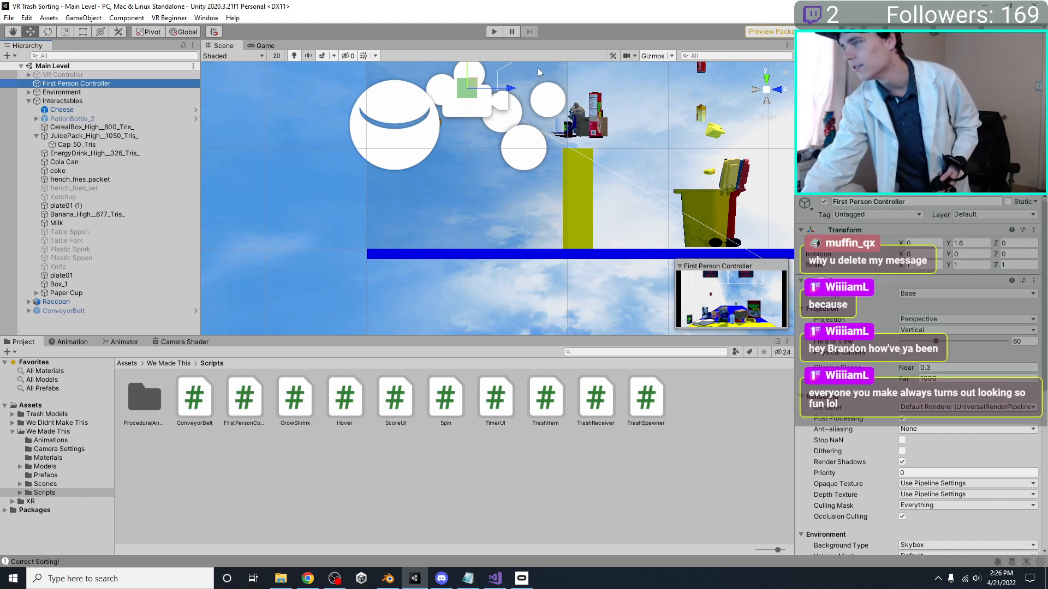
{"action": "key", "text": "f"}
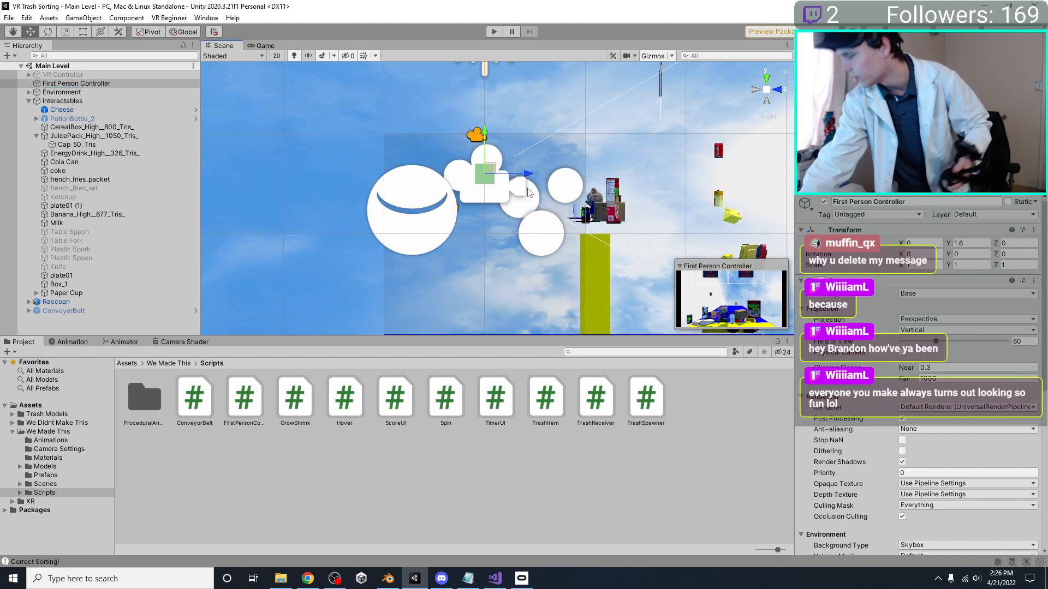
{"action": "left_click", "coordinate": [825, 201]}
{"action": "left_click", "coordinate": [65, 75]}
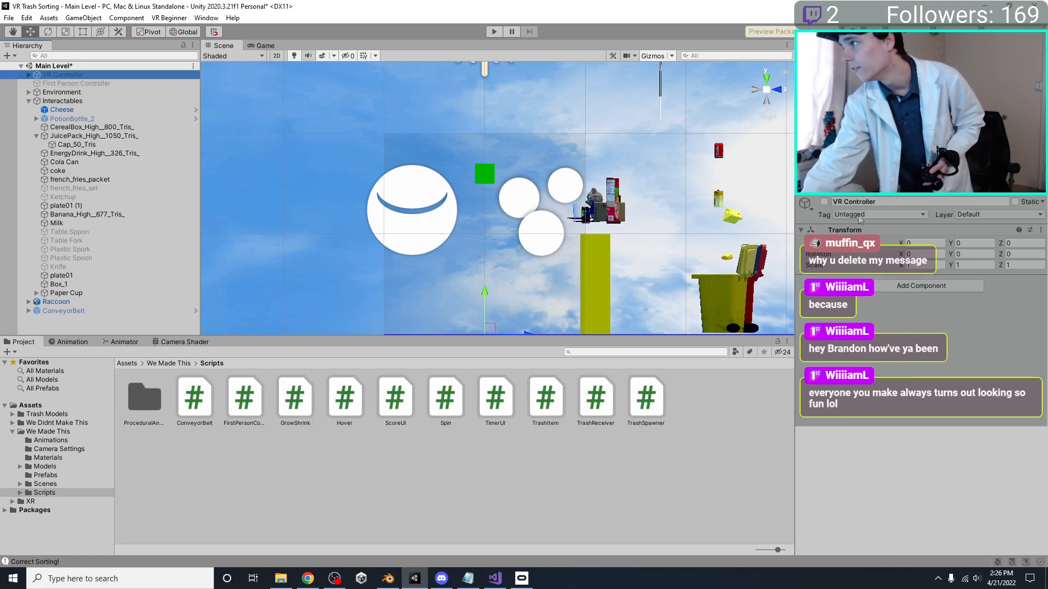
{"action": "left_click", "coordinate": [824, 201]}
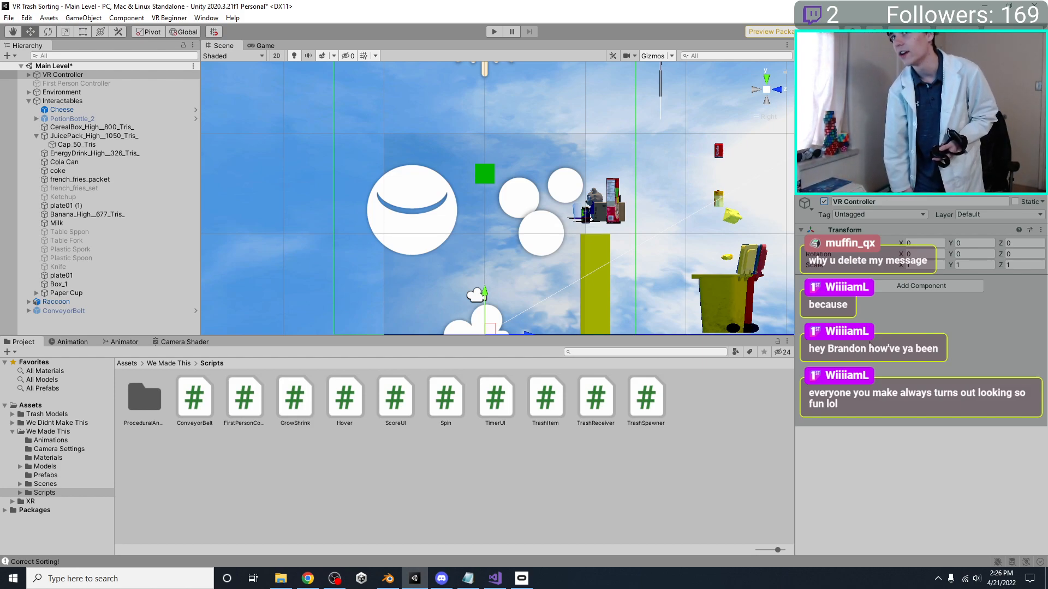
Save the scene and start a play-test of the Main Level with the VR Controller
{"action": "key", "text": "ctrl+s"}
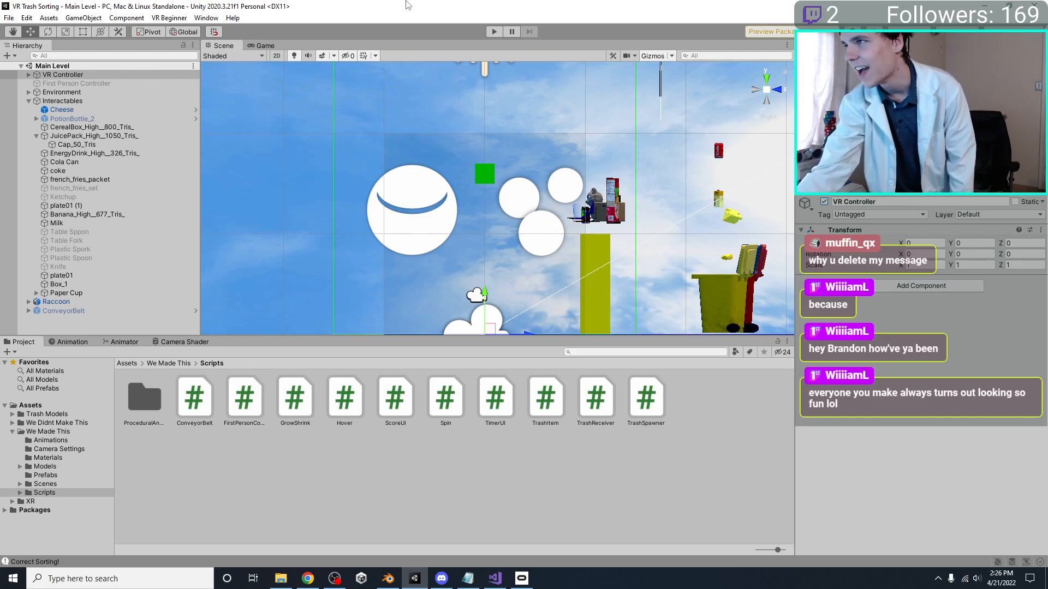
{"action": "left_click", "coordinate": [494, 31]}
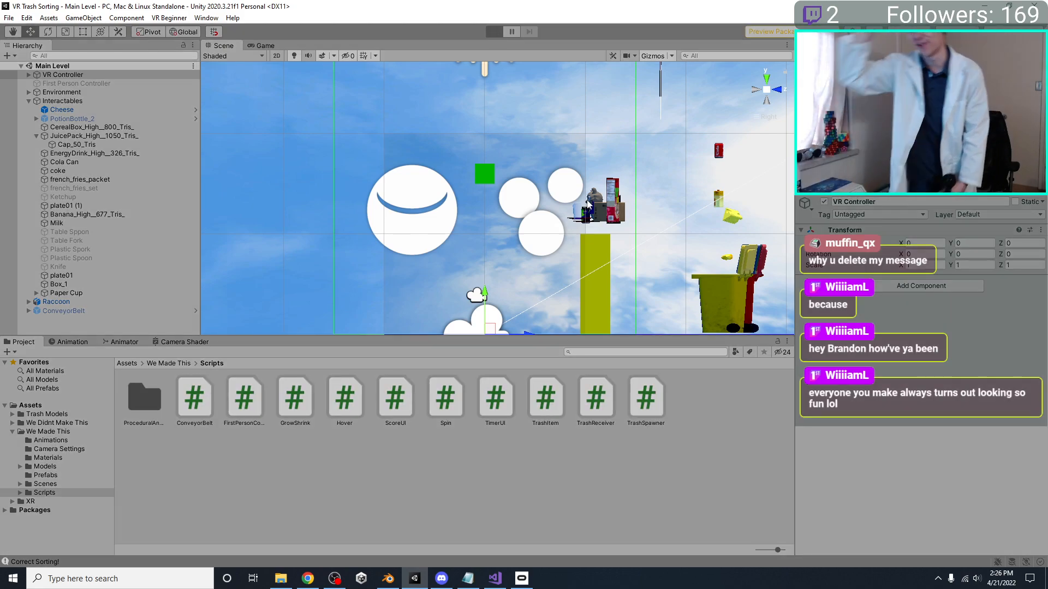
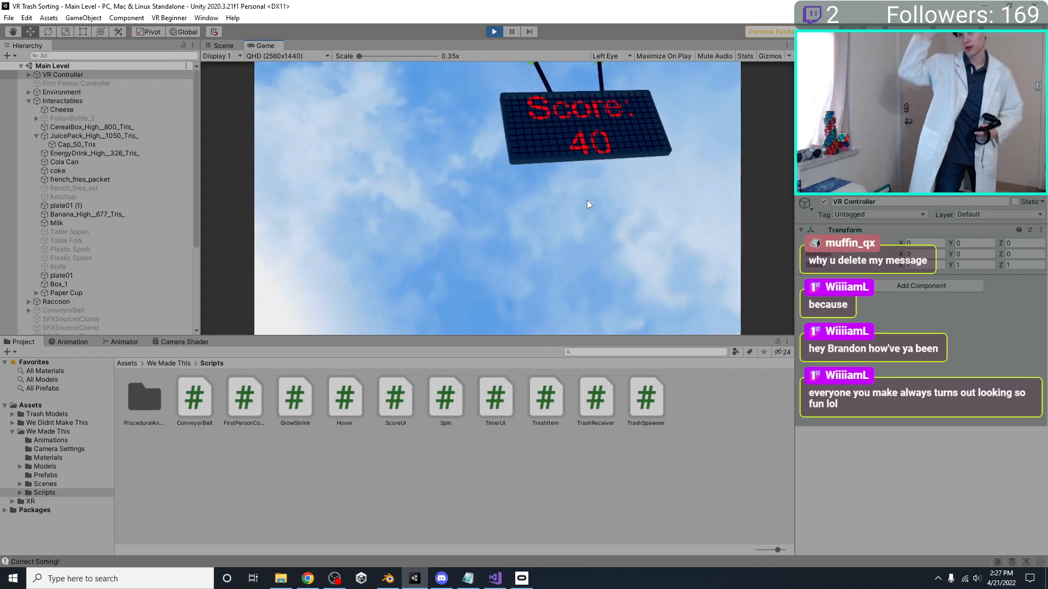
Stop the VR play-test and look over the conveyor, player references and bins in the Scene view
{"action": "left_click", "coordinate": [493, 31]}
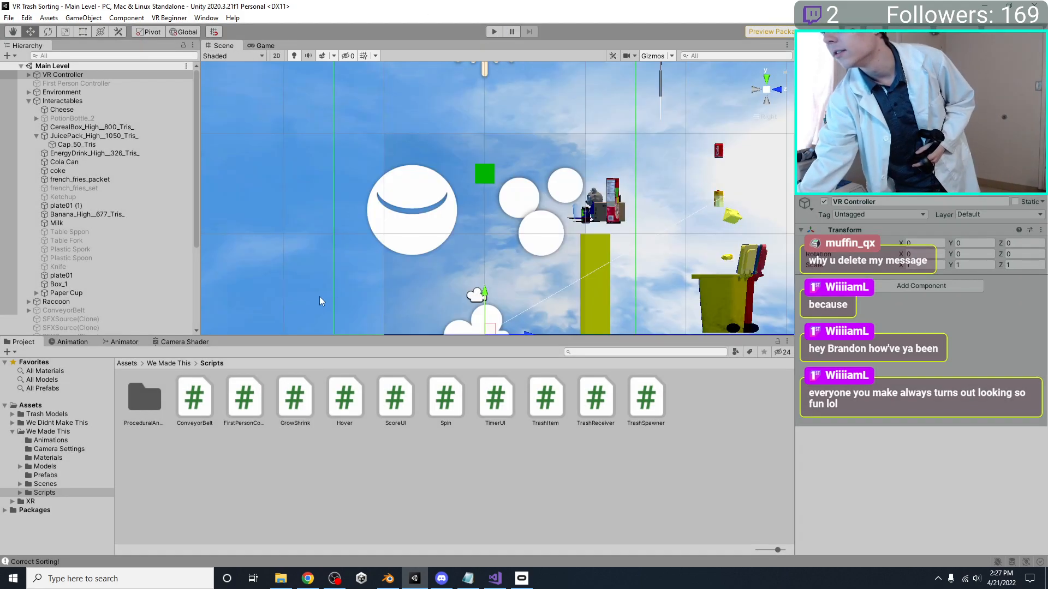
{"action": "left_click", "coordinate": [388, 579]}
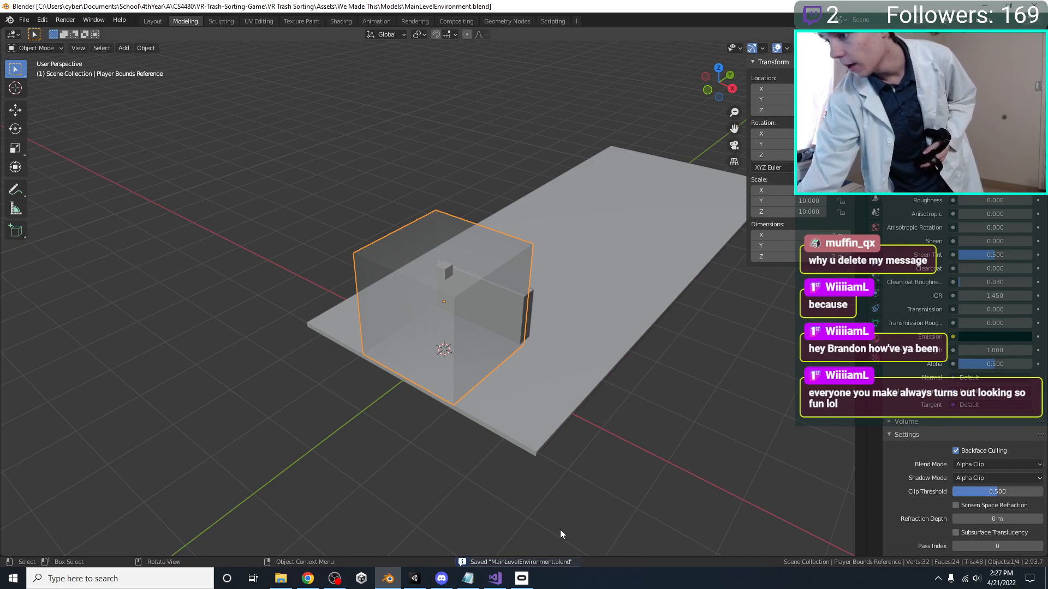
{"action": "left_click", "coordinate": [415, 580]}
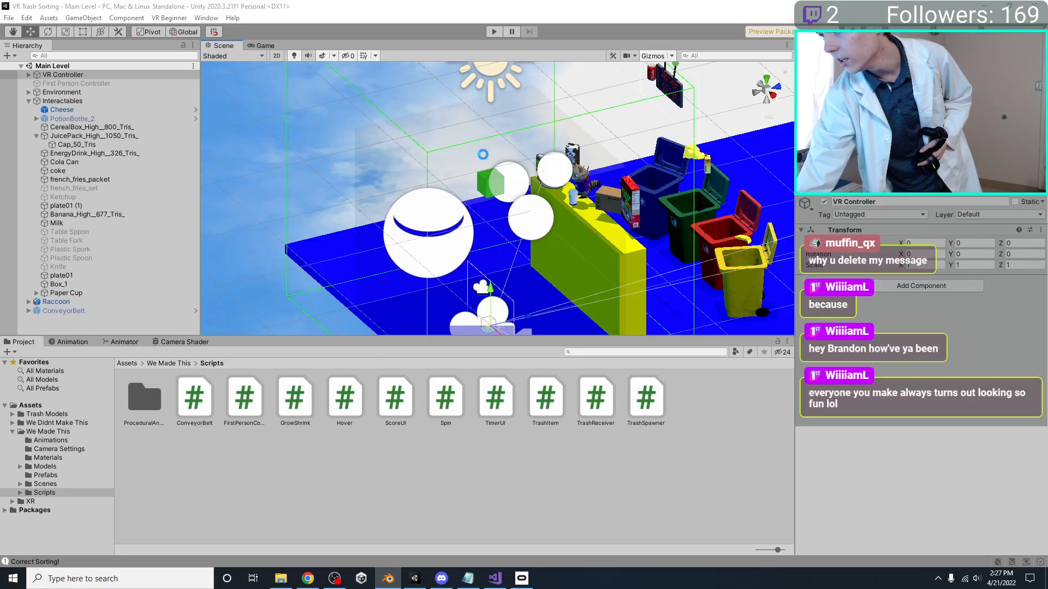
{"action": "right_click_drag", "start_coordinate": [485, 168], "coordinate": [613, 192]}
{"action": "middle_click_drag", "start_coordinate": [613, 191], "coordinate": [617, 137]}
{"action": "right_click_drag", "start_coordinate": [616, 136], "coordinate": [507, 65]}
{"action": "left_click", "coordinate": [284, 137]}
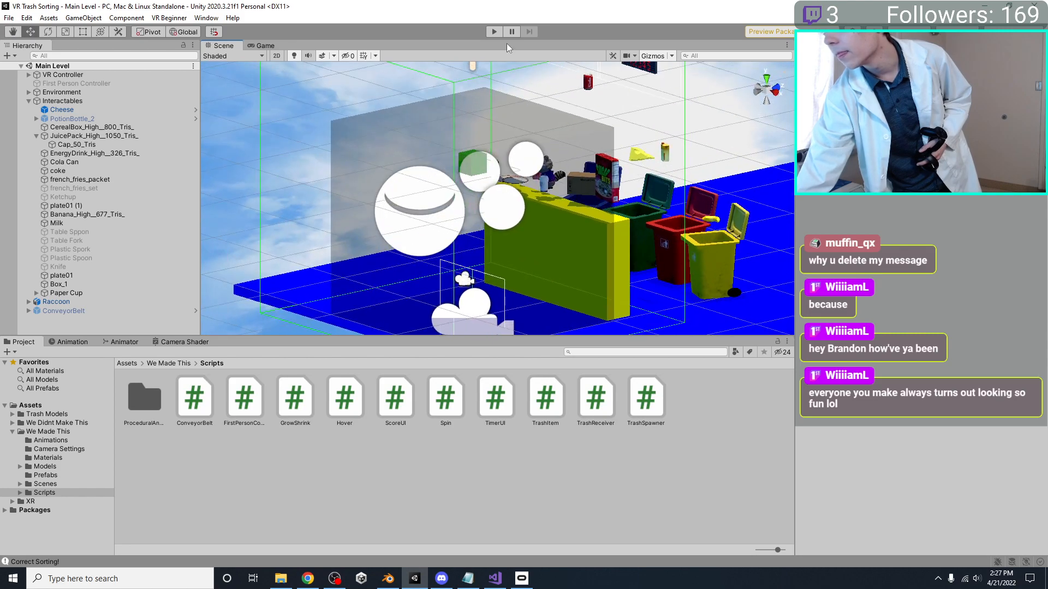
Run another short VR play-test of the Main Level and stop it
{"action": "left_click", "coordinate": [494, 32]}
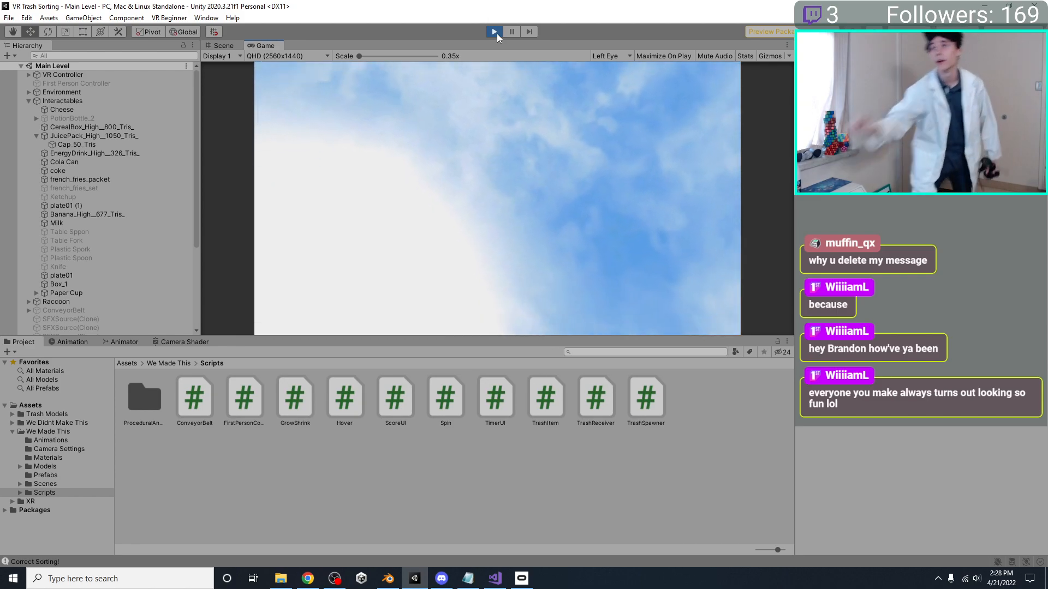
{"action": "left_click", "coordinate": [494, 31]}
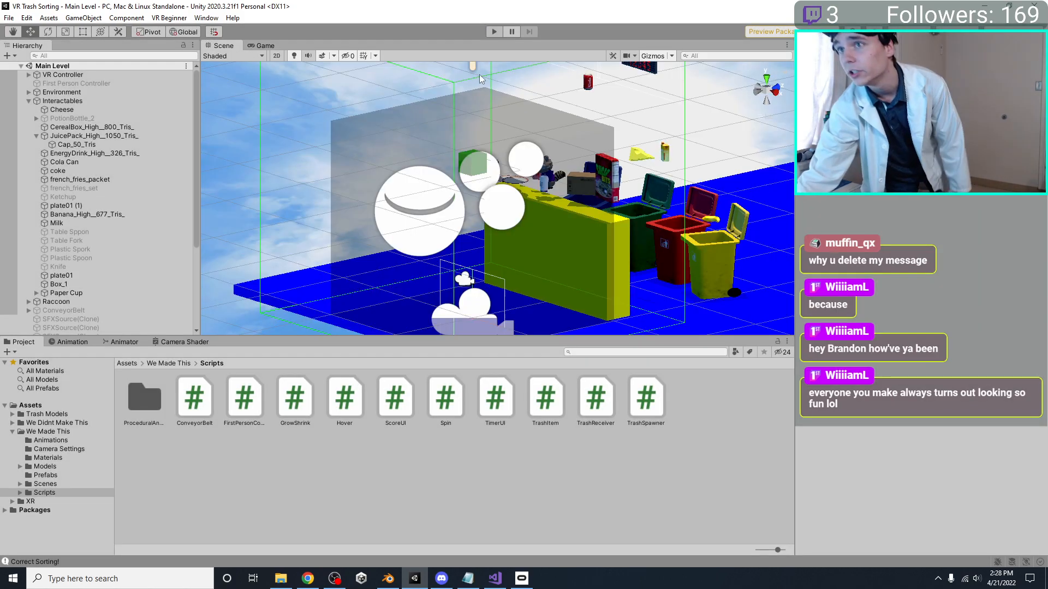
Deactivate the green Player Head Reference cube inside MainLevelEnvironment and save the scene
{"action": "left_click", "coordinate": [459, 162]}
{"action": "key", "text": "f"}
{"action": "scroll", "coordinate": [459, 143], "scroll_direction": "up", "scroll_amount": 5}
{"action": "left_click", "coordinate": [457, 104]}
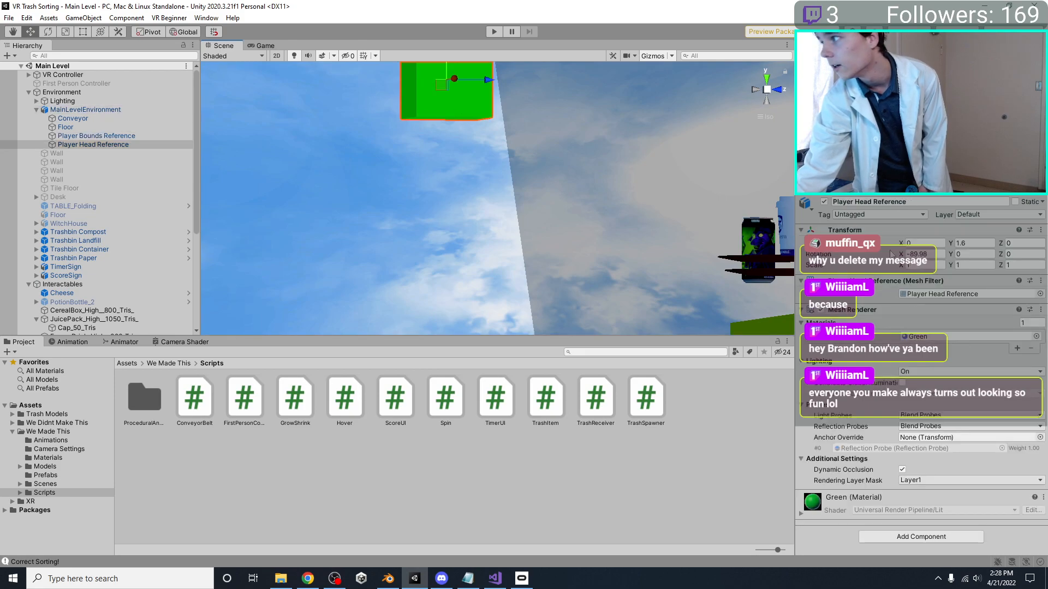
{"action": "left_click", "coordinate": [824, 202]}
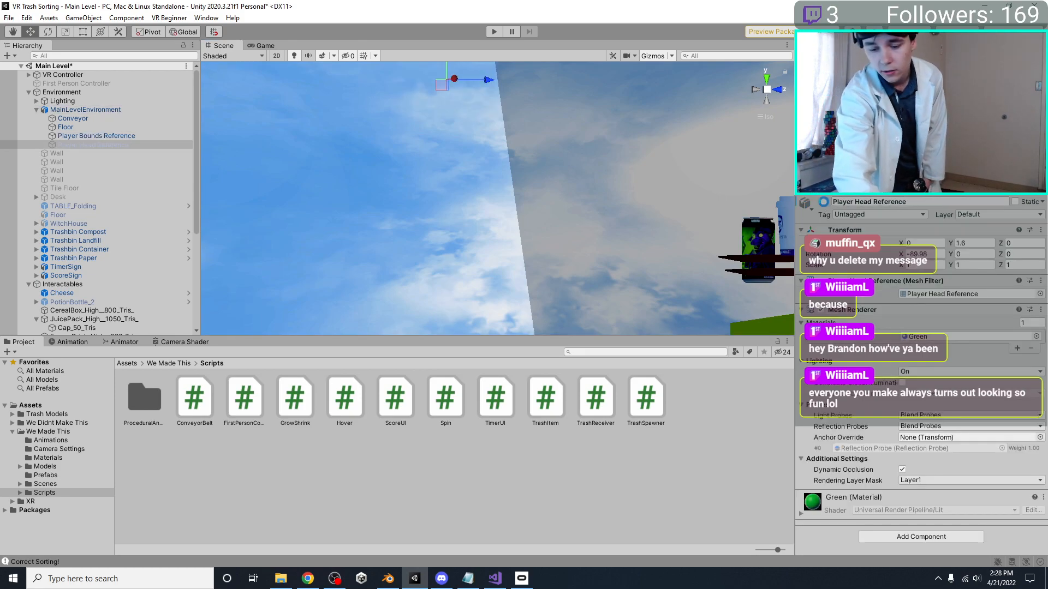
{"action": "scroll", "coordinate": [479, 132], "scroll_direction": "down", "scroll_amount": 3}
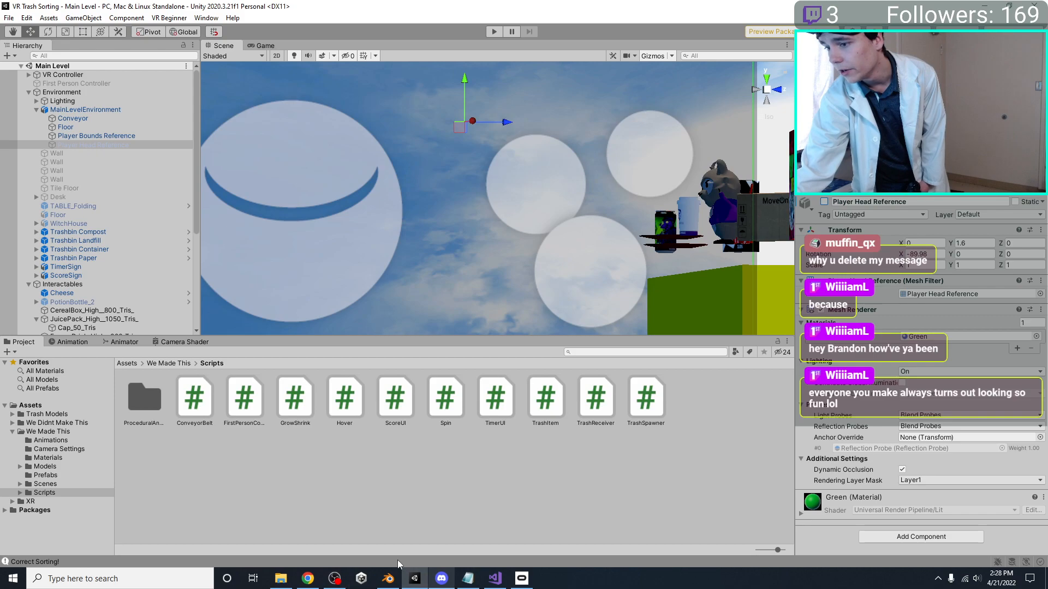
Switch to Blender and select the Conveyor block in the right orthographic view
{"action": "left_click", "coordinate": [396, 582]}
{"action": "left_click", "coordinate": [477, 332]}
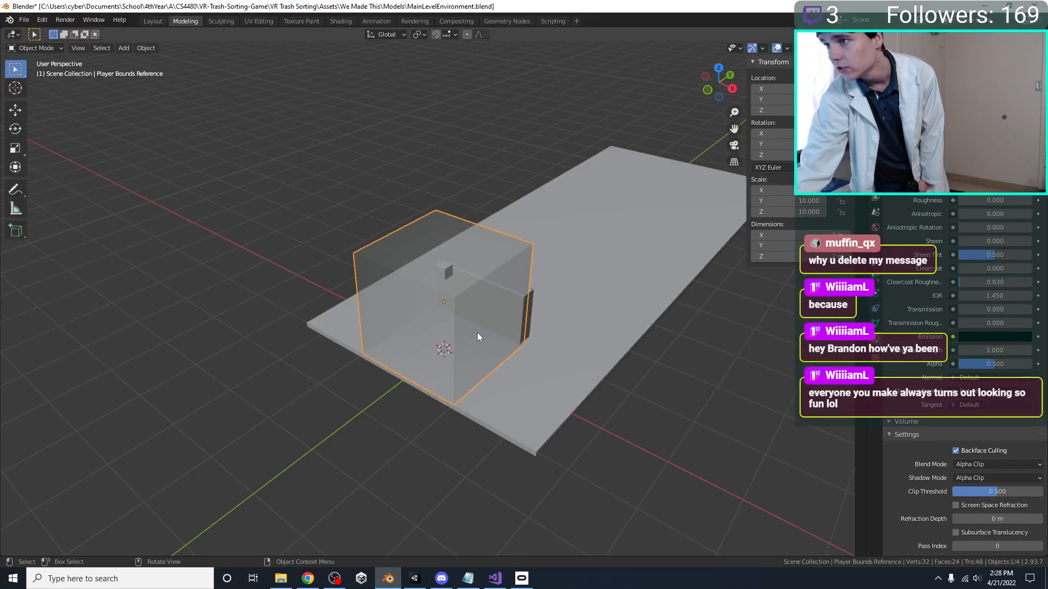
{"action": "middle_click_drag", "start_coordinate": [405, 270], "coordinate": [369, 257]}
{"action": "left_click", "coordinate": [502, 322]}
{"action": "middle_click_drag", "start_coordinate": [502, 323], "coordinate": [473, 321]}
{"action": "key", "text": "KP_3"}
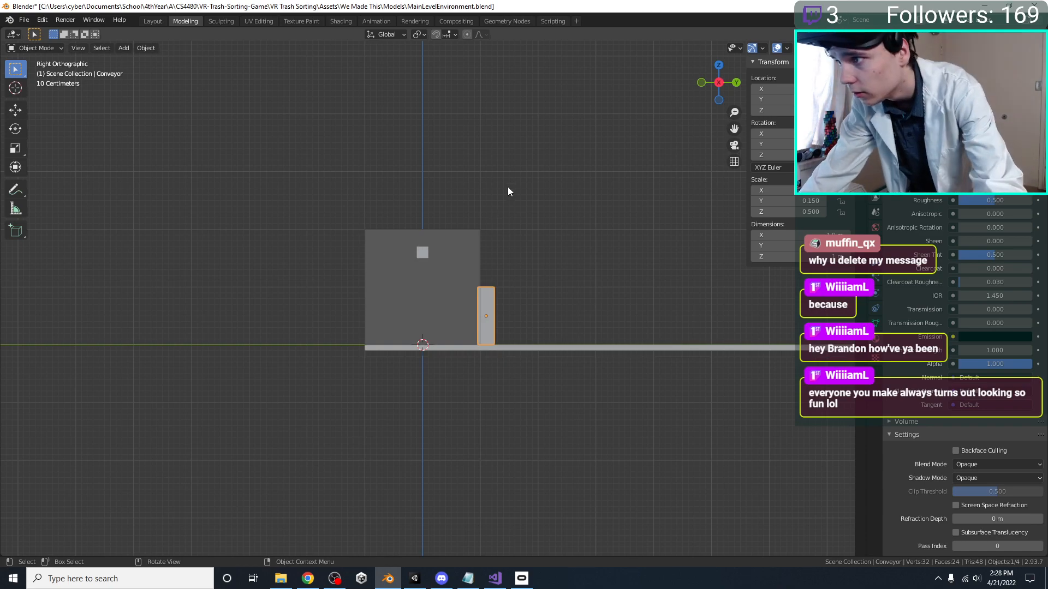
{"action": "scroll", "coordinate": [546, 342], "scroll_direction": "up", "scroll_amount": 6}
{"action": "scroll", "coordinate": [545, 341], "scroll_direction": "down", "scroll_amount": 1}
{"action": "middle_click_drag", "start_coordinate": [562, 319], "coordinate": [531, 346], "text": "shift"}
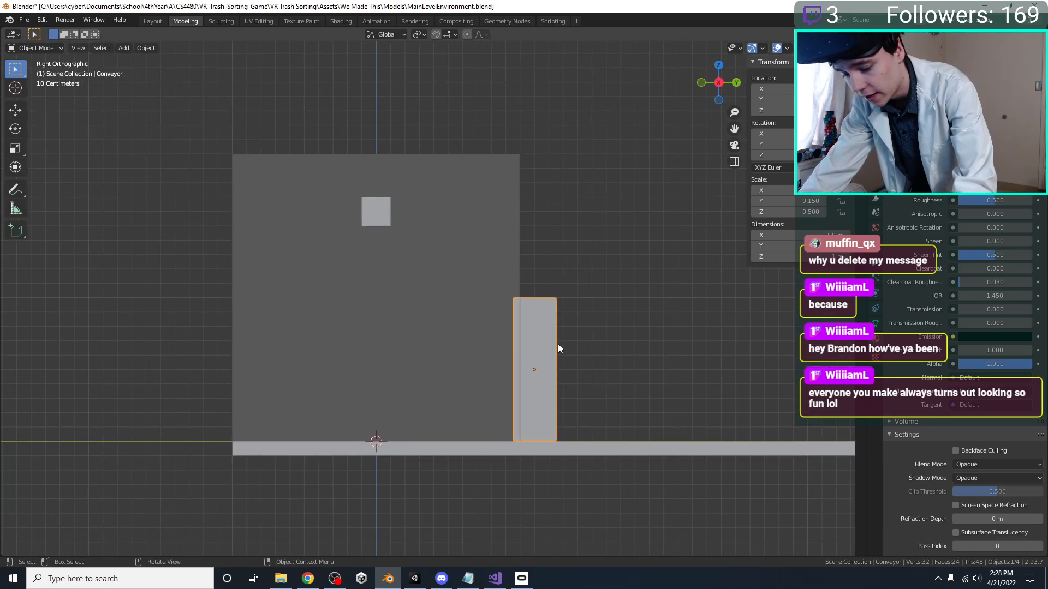
{"action": "type", "text": "s2"}
{"action": "right_click", "coordinate": [578, 346]}
Move the Conveyor along Y toward the player so it sits inside the Player Bounds Reference
{"action": "middle_click_drag", "start_coordinate": [549, 330], "coordinate": [535, 334], "text": "shift"}
{"action": "key", "text": "g"}
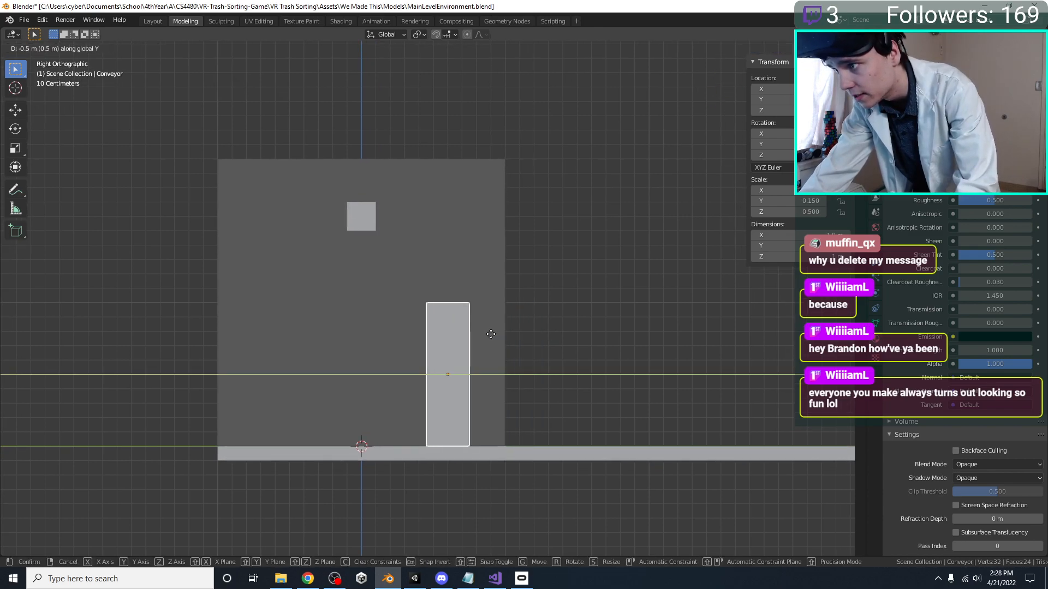
{"action": "left_click", "coordinate": [502, 335]}
{"action": "key", "text": "s"}
{"action": "key", "text": "x"}
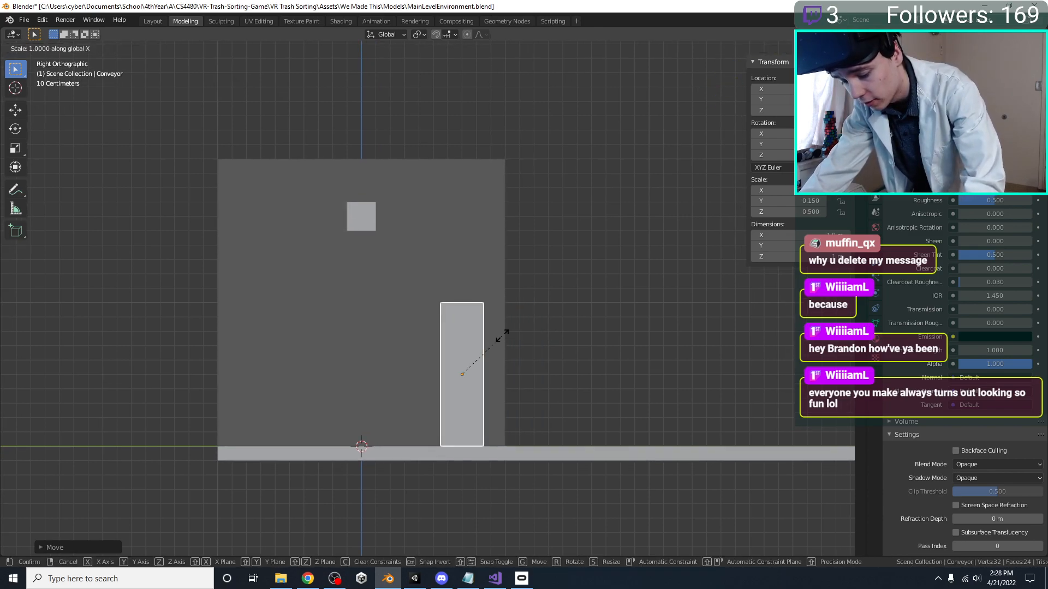
{"action": "right_click", "coordinate": [633, 349]}
Widen the Conveyor along Y to a Y scale of 0.25 and save the file
{"action": "key", "text": "s"}
{"action": "key", "text": "y"}
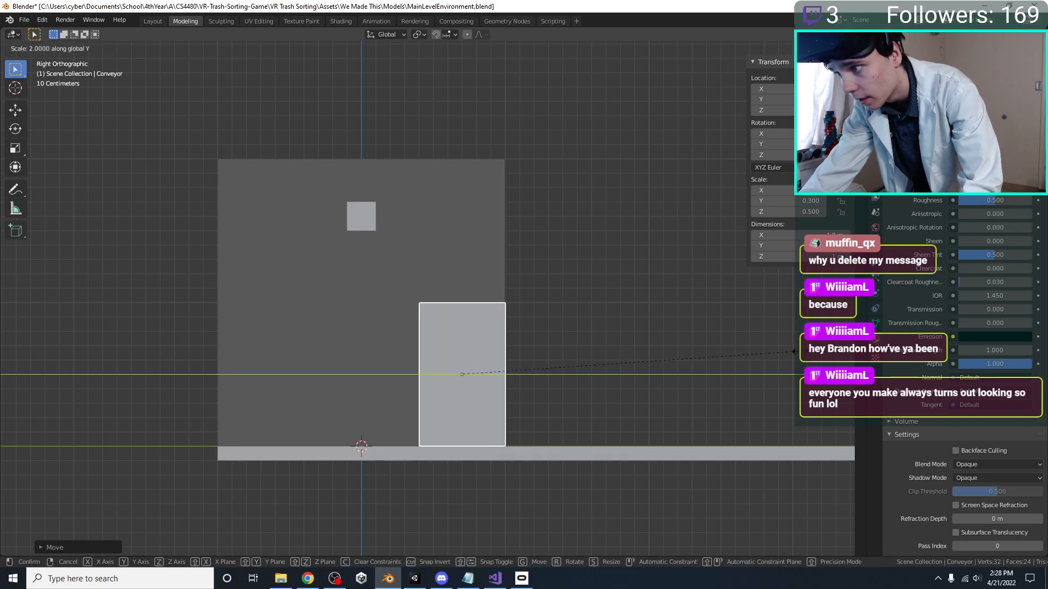
{"action": "left_click", "coordinate": [798, 354]}
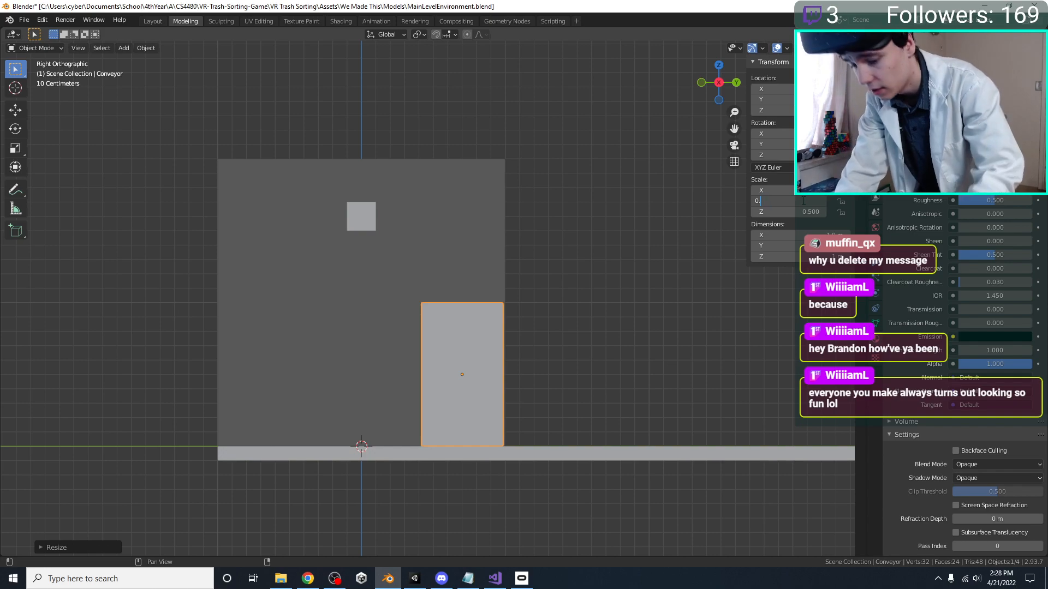
{"action": "scroll", "coordinate": [633, 278], "scroll_direction": "up", "scroll_amount": 1}
{"action": "key", "text": "ctrl+s"}
Reduce the Conveyor's height to a Z scale of 0.45 and move it vertically so it rests on the floor
{"action": "key", "text": "g"}
{"action": "key", "text": "z"}
{"action": "left_click", "coordinate": [491, 437]}
{"action": "key", "text": "s"}
{"action": "key", "text": "z"}
{"action": "left_click", "coordinate": [548, 435]}
{"action": "key", "text": "g"}
{"action": "key", "text": "z"}
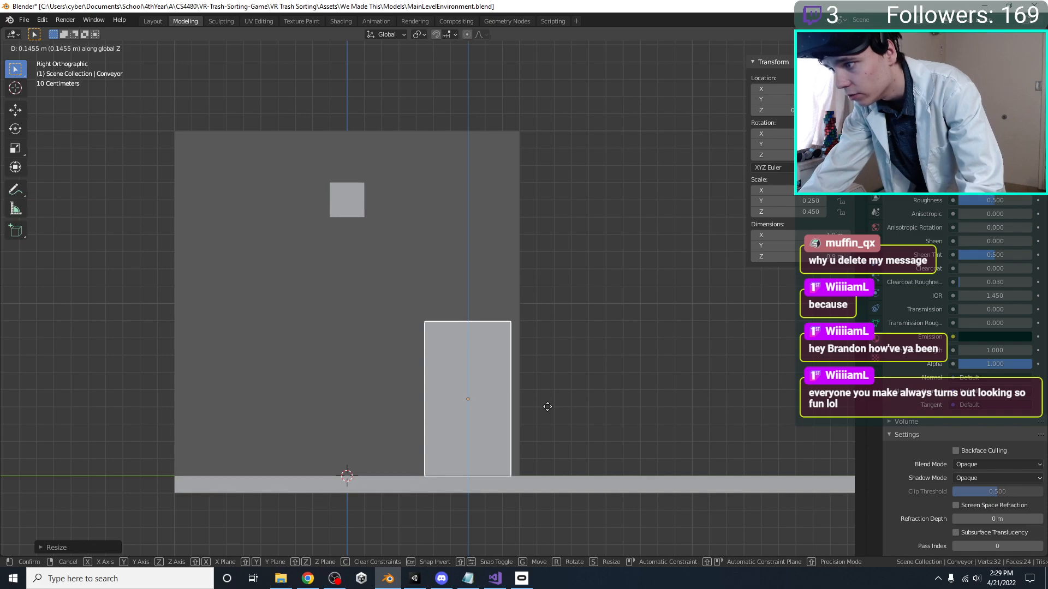
{"action": "left_click", "coordinate": [547, 406]}
Narrow the Player Bounds Reference along X, reduce its Y scale to 8, and save the file
{"action": "left_click", "coordinate": [348, 218]}
{"action": "scroll", "coordinate": [261, 310], "scroll_direction": "down", "scroll_amount": 6}
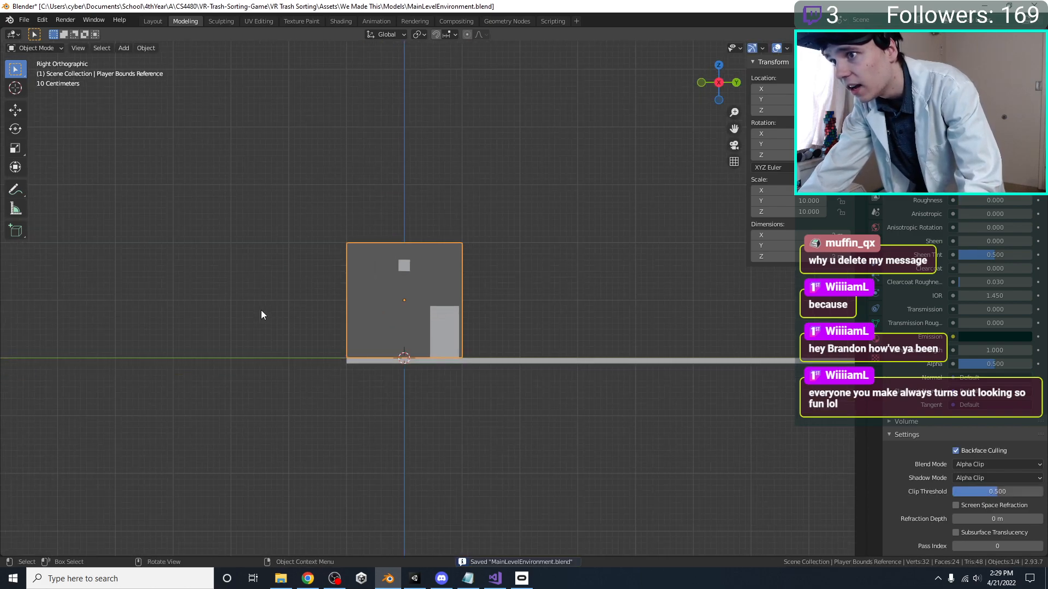
{"action": "key", "text": "KP_7"}
{"action": "scroll", "coordinate": [566, 330], "scroll_direction": "up", "scroll_amount": 2}
{"action": "key", "text": "s"}
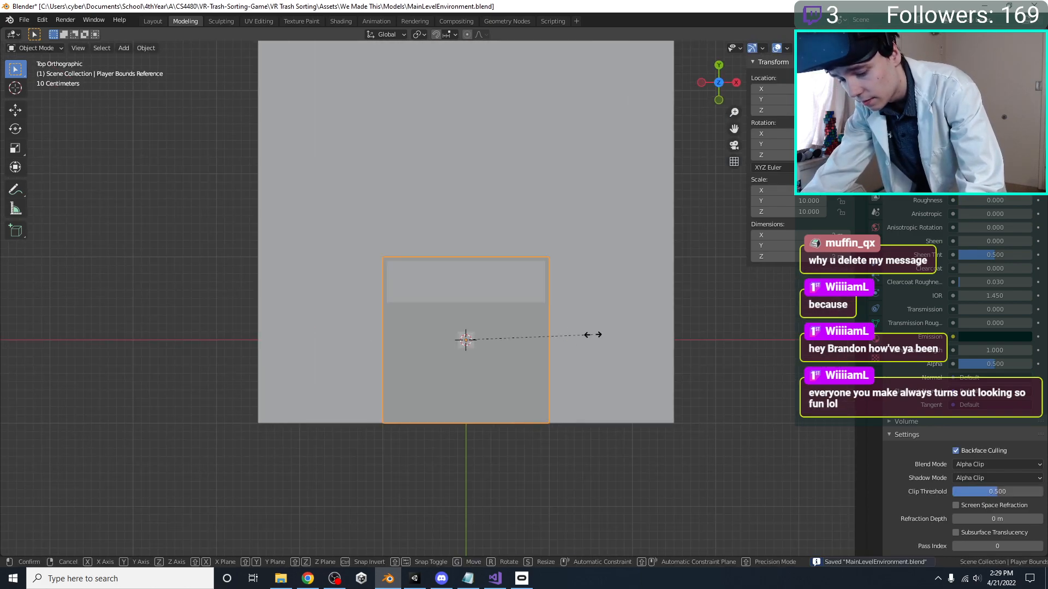
{"action": "key", "text": "x"}
{"action": "left_click", "coordinate": [553, 334]}
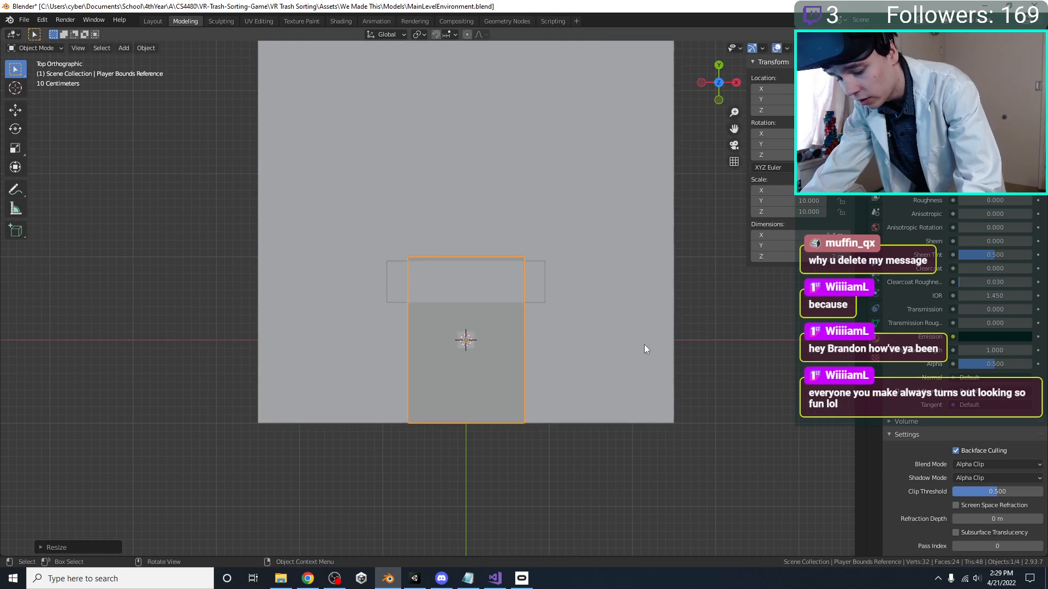
{"action": "key", "text": "s"}
{"action": "key", "text": "y"}
{"action": "left_click", "coordinate": [606, 344], "text": "ctrl"}
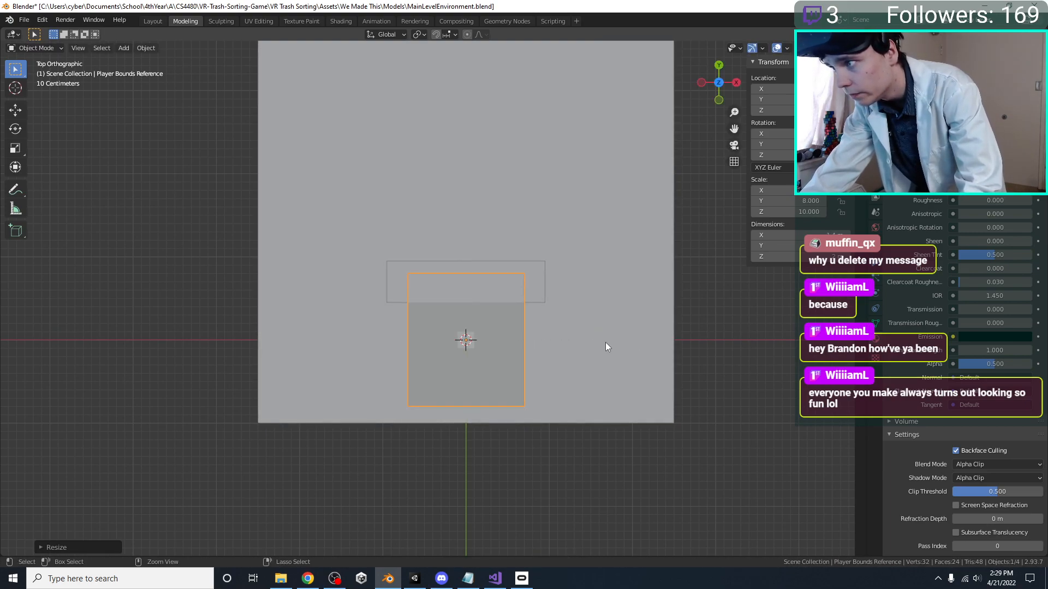
{"action": "key", "text": "KP_3"}
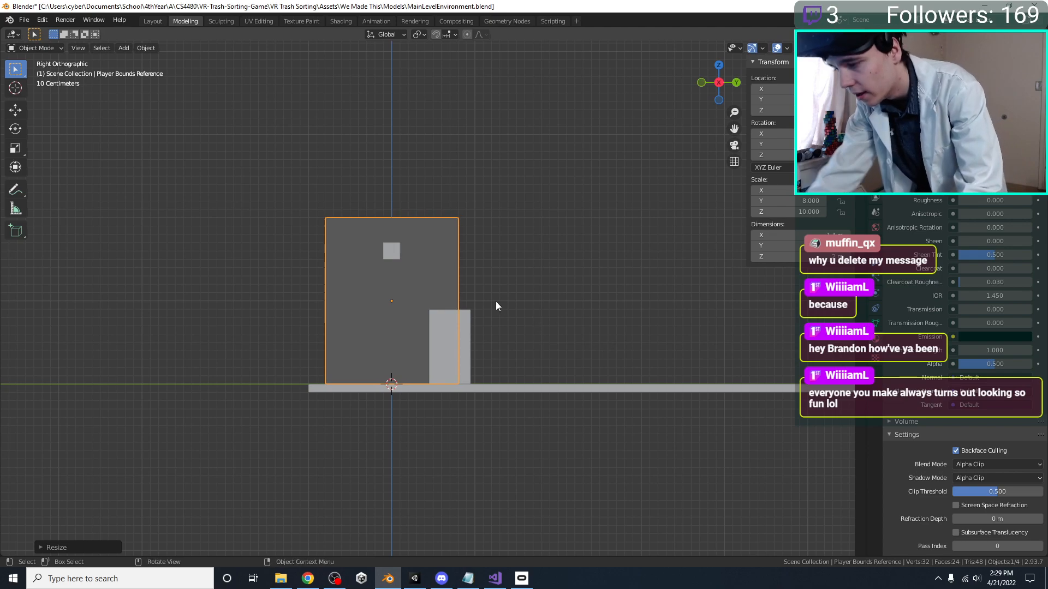
{"action": "key", "text": "ctrl+s"}
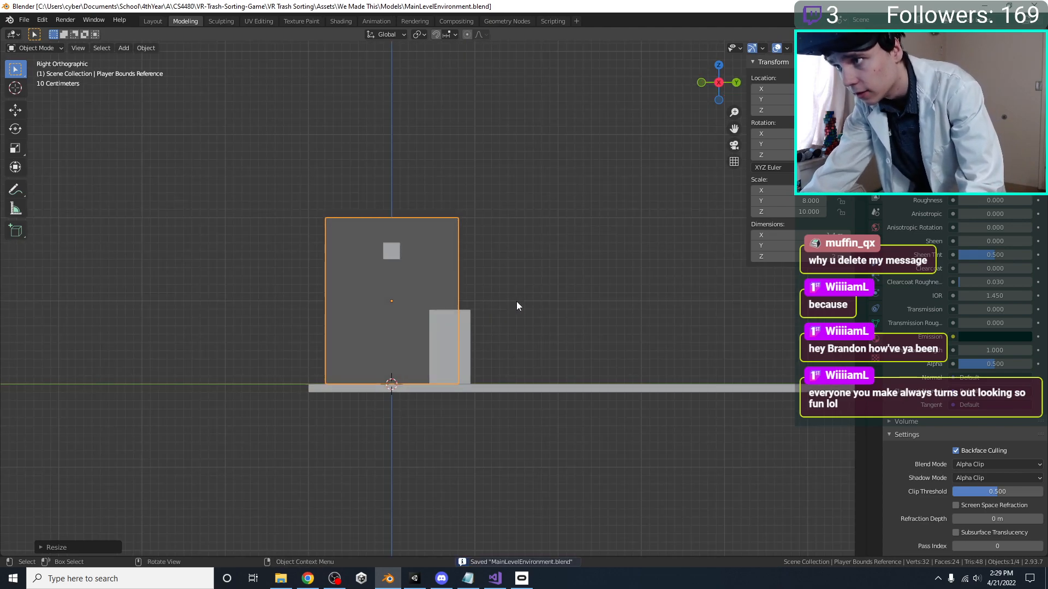
Reduce the Player Bounds Reference's Z scale to 9, lower it onto the floor, and save the file
{"action": "scroll", "coordinate": [567, 314], "scroll_direction": "up", "scroll_amount": 1}
{"action": "key", "text": "s"}
{"action": "key", "text": "z"}
{"action": "left_click", "coordinate": [542, 315], "text": "ctrl"}
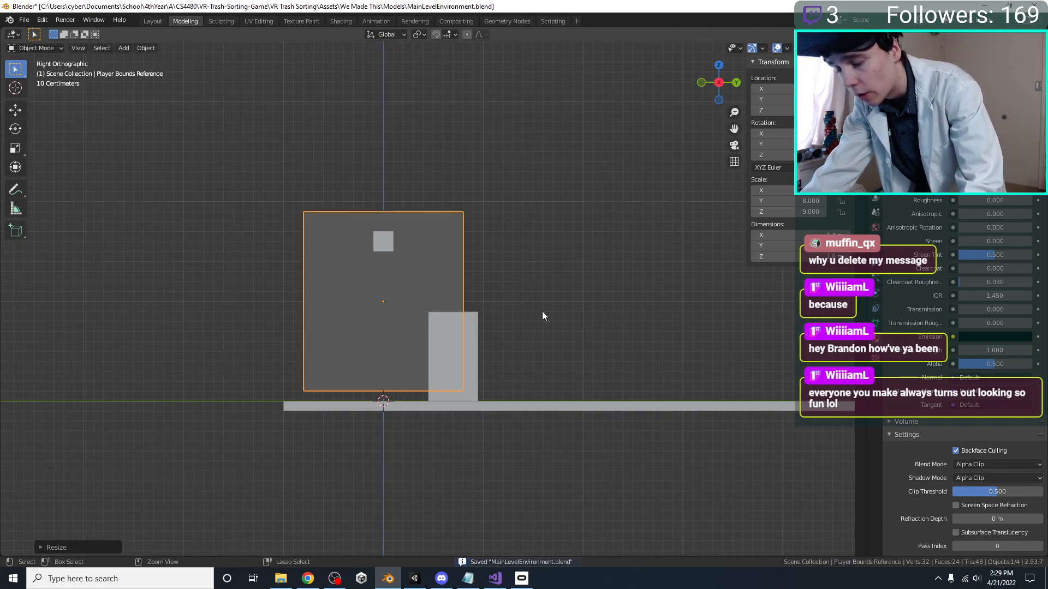
{"action": "key", "text": "g"}
{"action": "key", "text": "z"}
{"action": "left_click", "coordinate": [540, 319], "text": "ctrl"}
{"action": "key", "text": "ctrl+s"}
Switch to Unity, play-test the updated Main Level in VR, and stop the play session
{"action": "key", "text": "alt+Tab"}
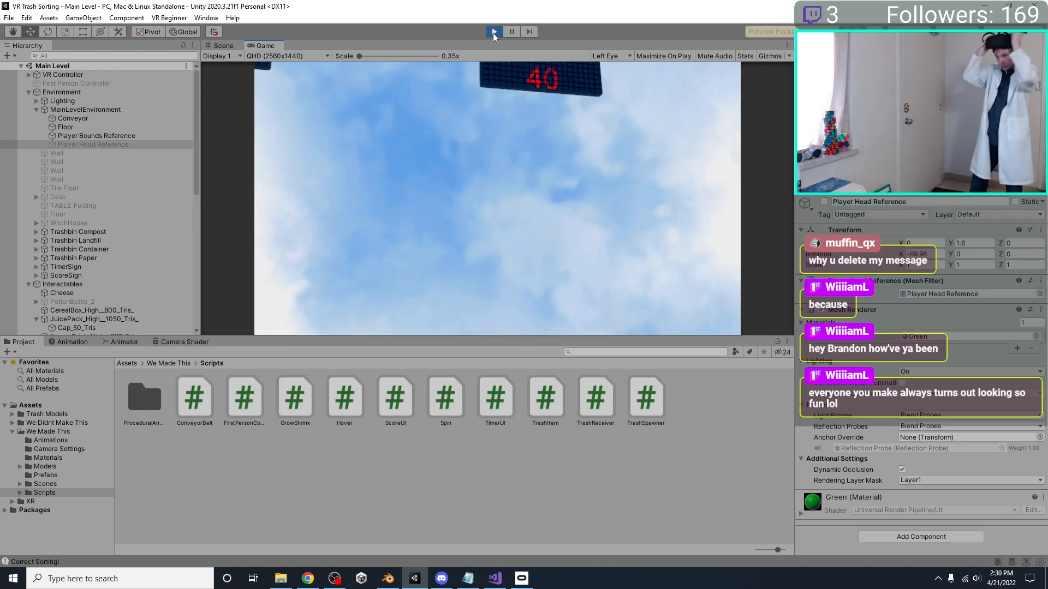
{"action": "left_click", "coordinate": [494, 32]}
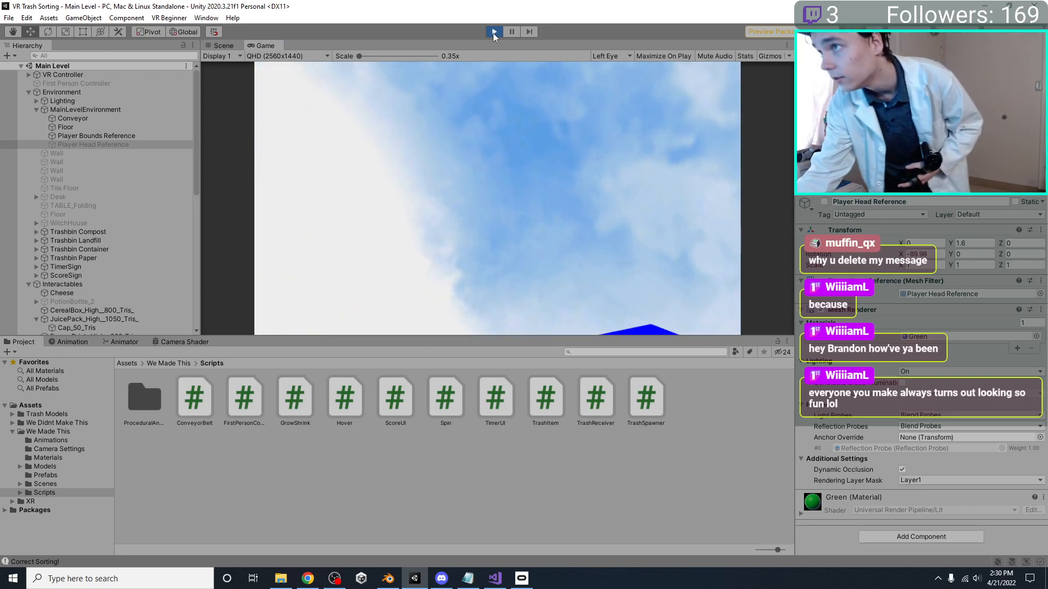
Examine the resized conveyor, player bounds, score signs and bins from several angles in the Scene view
{"action": "scroll", "coordinate": [487, 287], "scroll_direction": "down", "scroll_amount": 2}
{"action": "right_click_drag", "start_coordinate": [522, 232], "coordinate": [526, 262]}
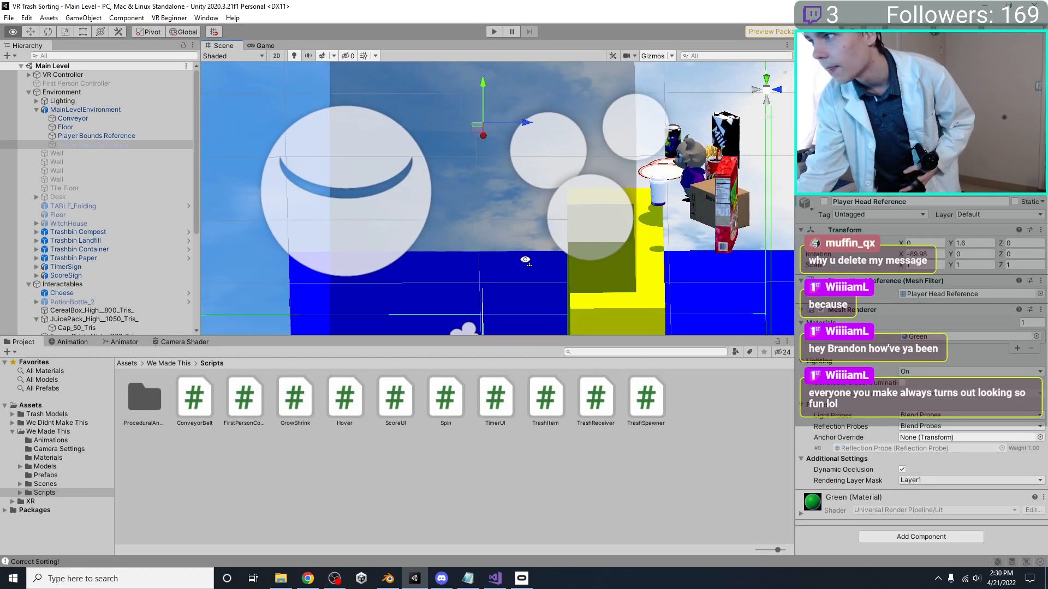
{"action": "scroll", "coordinate": [524, 240], "scroll_direction": "down", "scroll_amount": 10}
{"action": "right_click_drag", "start_coordinate": [524, 180], "coordinate": [459, 186]}
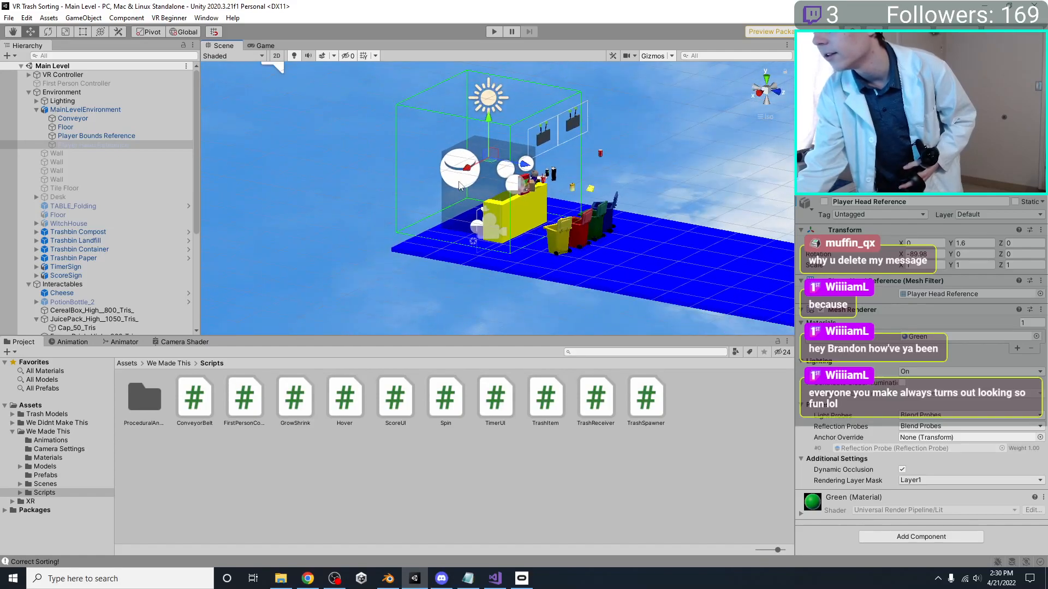
{"action": "middle_click_drag", "start_coordinate": [454, 181], "coordinate": [461, 212]}
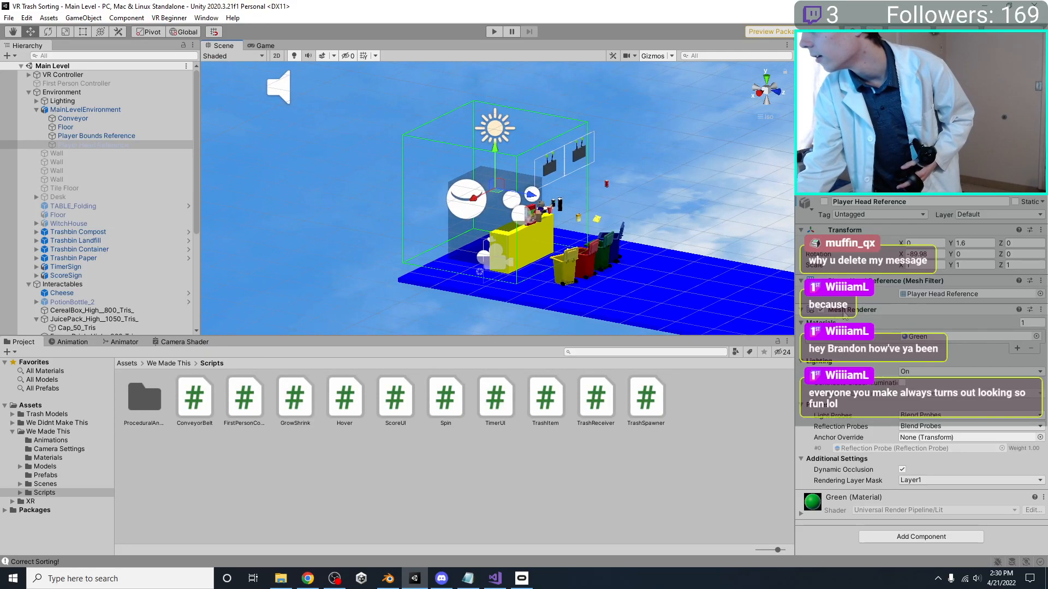
{"action": "left_click", "coordinate": [303, 145]}
{"action": "right_click_drag", "start_coordinate": [316, 172], "coordinate": [600, 171]}
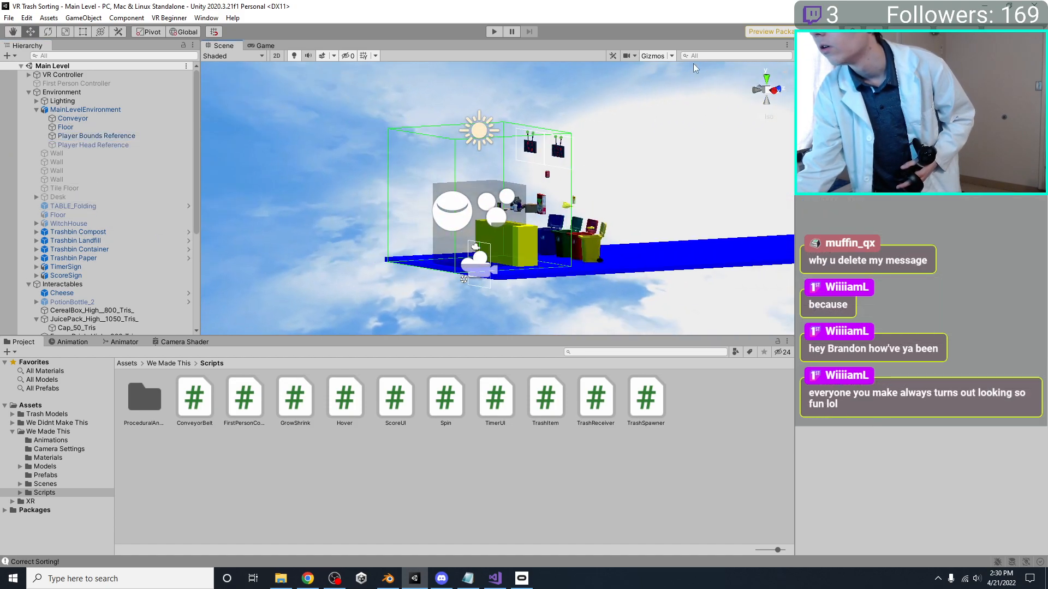
{"action": "left_click", "coordinate": [658, 53]}
{"action": "left_click", "coordinate": [660, 53]}
{"action": "right_click_drag", "start_coordinate": [552, 118], "coordinate": [421, 205]}
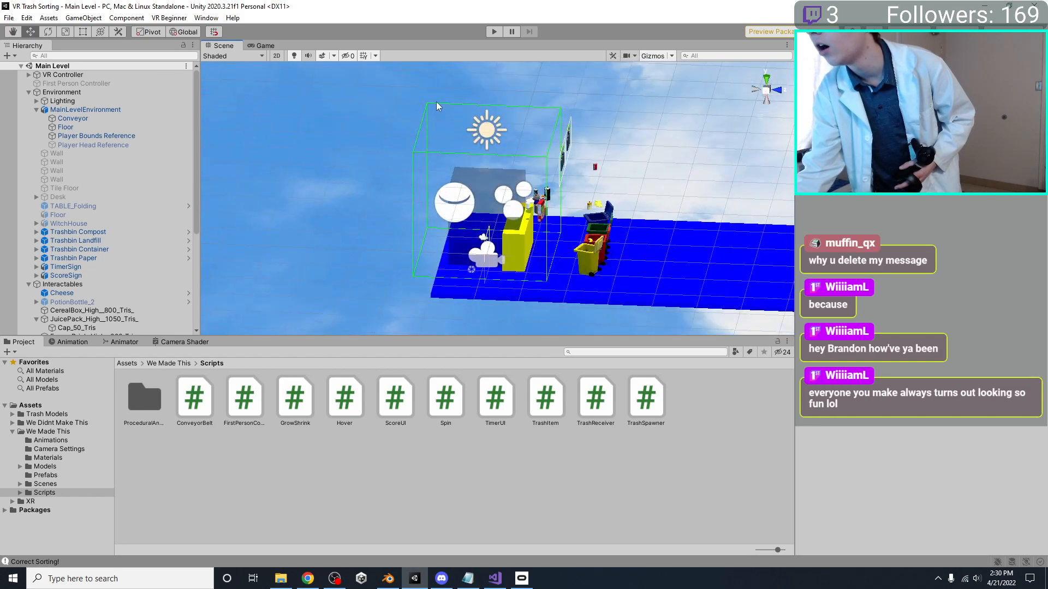
Deactivate the VR Controller and activate it again
{"action": "left_click", "coordinate": [101, 75]}
{"action": "left_click", "coordinate": [825, 202]}
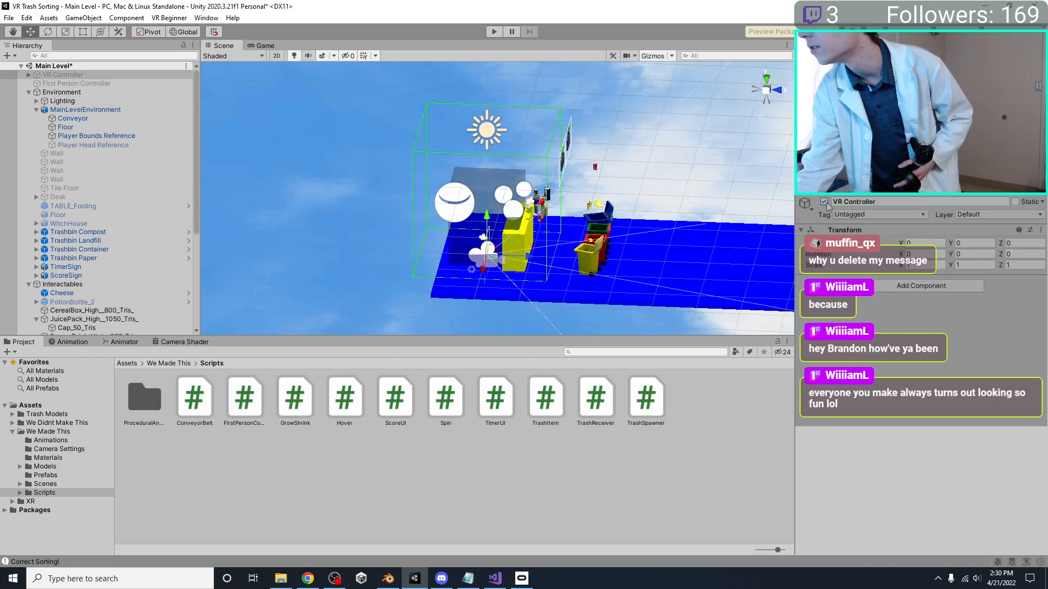
{"action": "left_click", "coordinate": [825, 202]}
Inspect the VR Controller's placement relative to the conveyor and player bounds, and check the Game view
{"action": "scroll", "coordinate": [324, 188], "scroll_direction": "up", "scroll_amount": 5}
{"action": "left_click_drag", "start_coordinate": [324, 189], "coordinate": [426, 189], "text": "alt"}
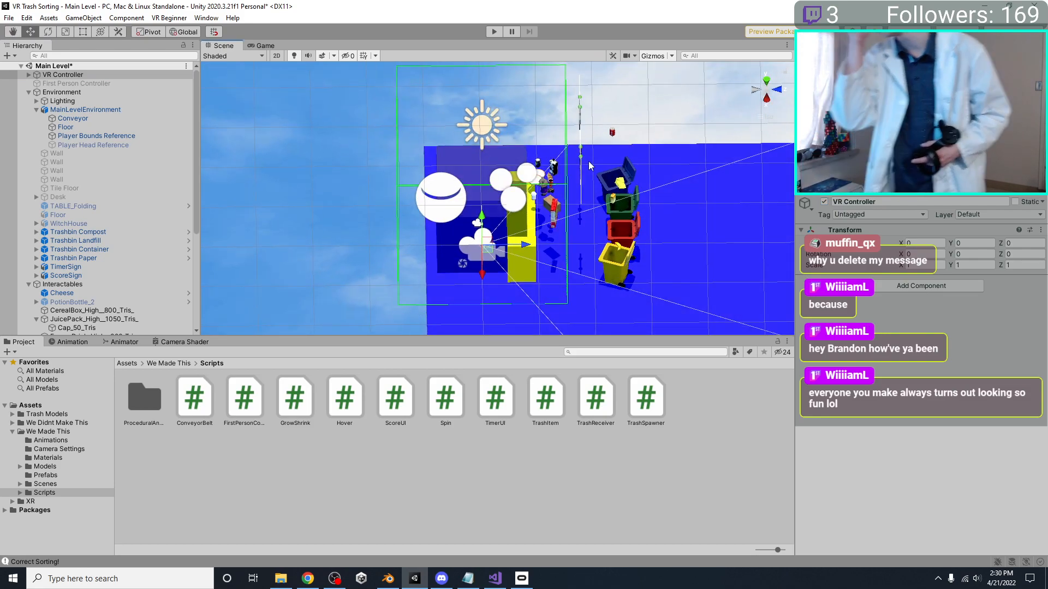
{"action": "left_click_drag", "start_coordinate": [548, 147], "coordinate": [494, 192], "text": "alt"}
{"action": "left_click_drag", "start_coordinate": [489, 236], "coordinate": [507, 232], "text": "alt"}
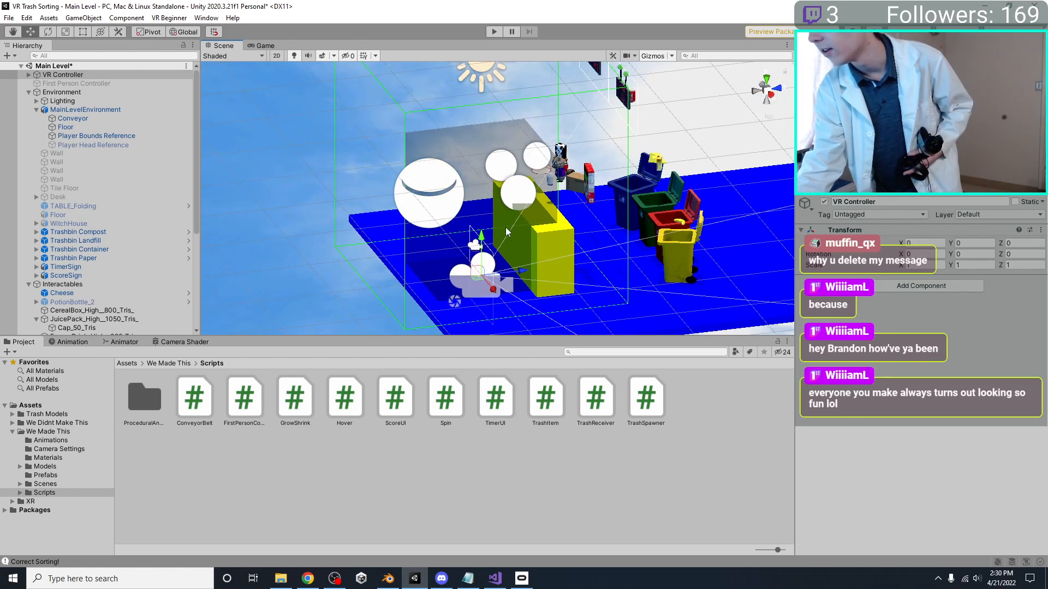
{"action": "left_click", "coordinate": [262, 45]}
{"action": "left_click", "coordinate": [235, 46]}
{"action": "left_click_drag", "start_coordinate": [283, 133], "coordinate": [428, 144], "text": "alt"}
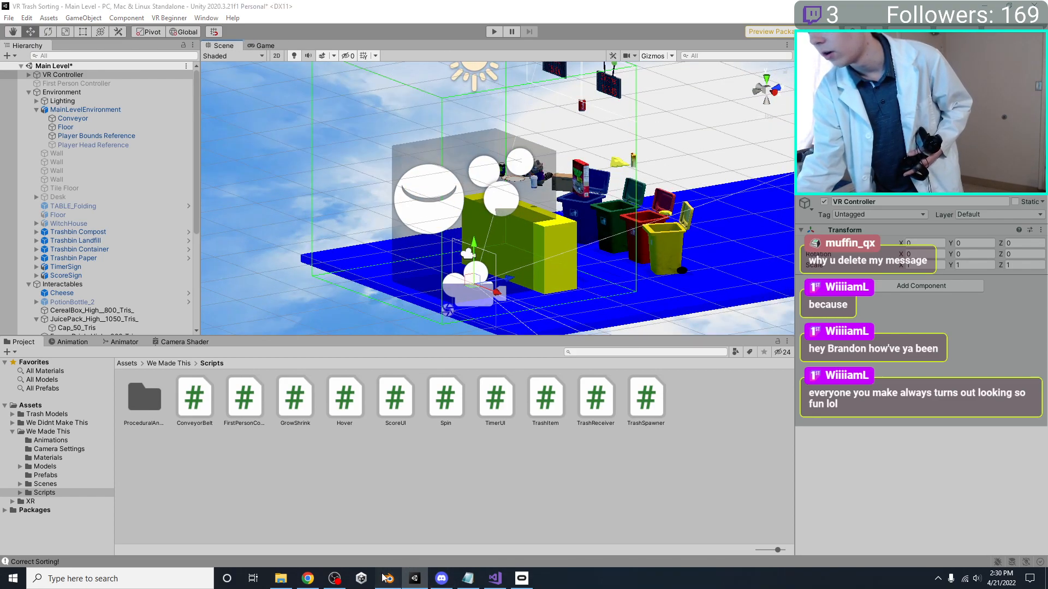
Switch to Blender, scale the Player Bounds Reference by -1 on all axes, and save the file
{"action": "left_click", "coordinate": [388, 579]}
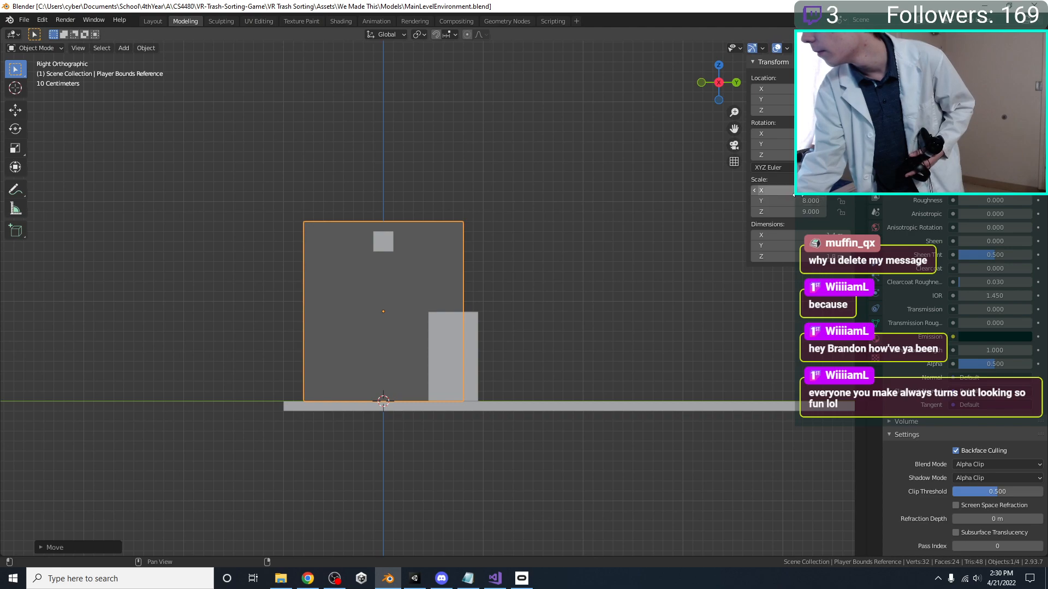
{"action": "type", "text": "s"}
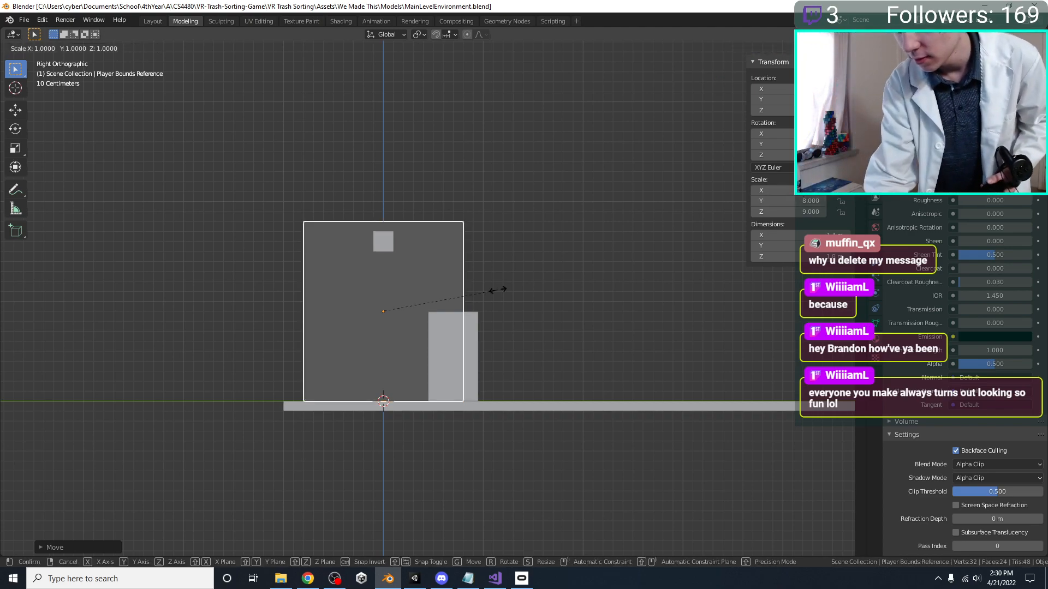
{"action": "type", "text": "-1"}
{"action": "key", "text": "Return"}
{"action": "key", "text": "ctrl+s"}
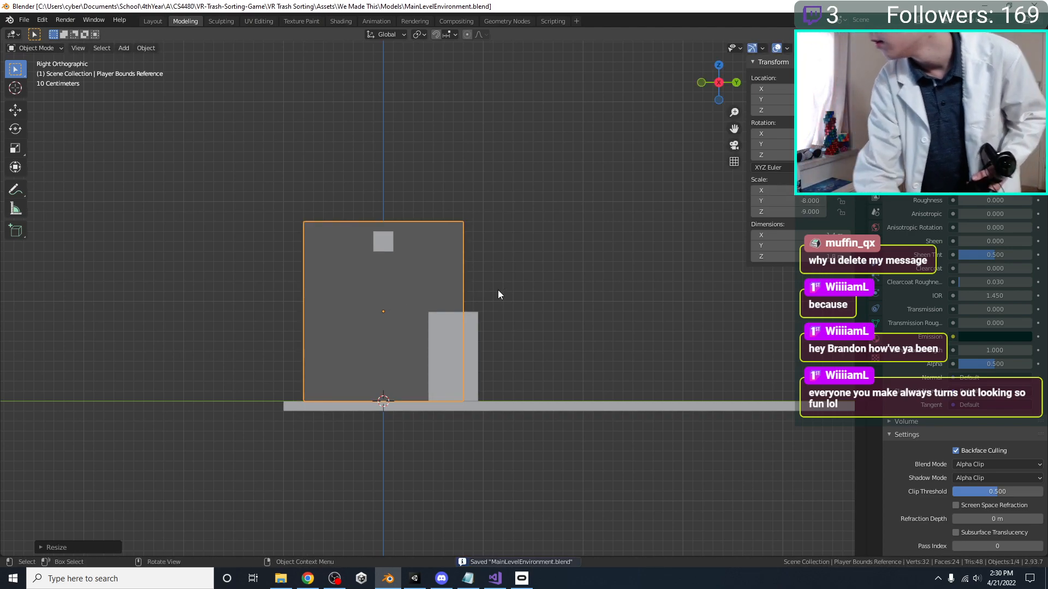
Switch to Unity, play-test the Main Level with the inverted player bounds, and stop the play session
{"action": "left_click", "coordinate": [414, 579]}
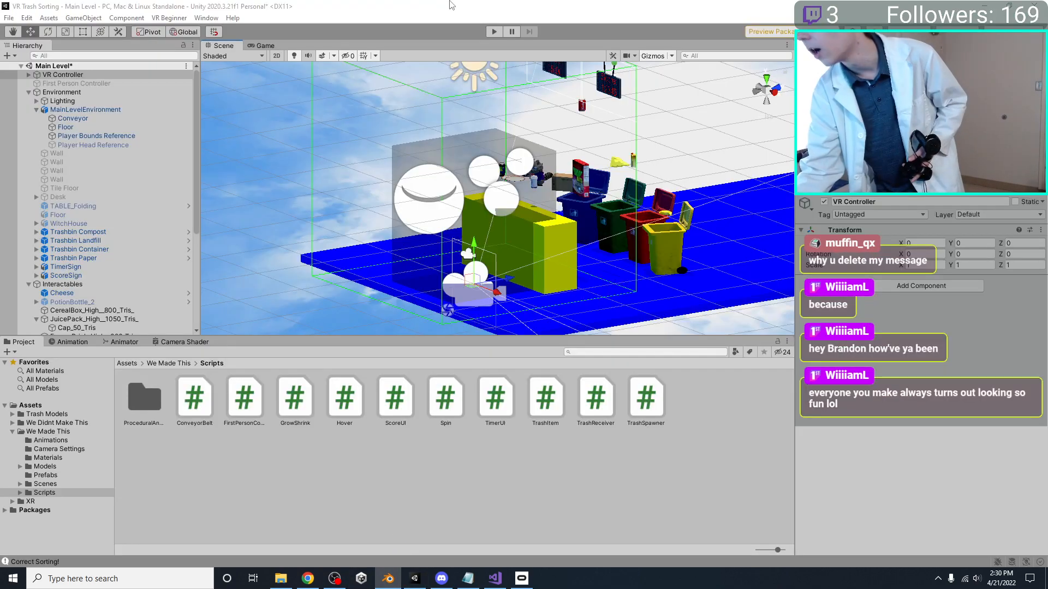
{"action": "left_click", "coordinate": [493, 32]}
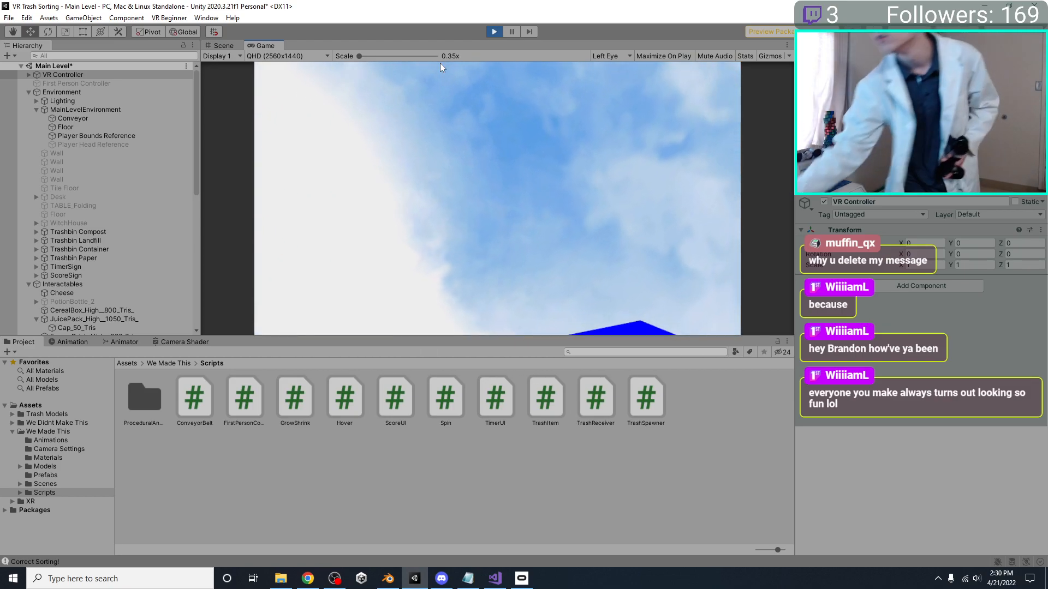
{"action": "left_click", "coordinate": [494, 31]}
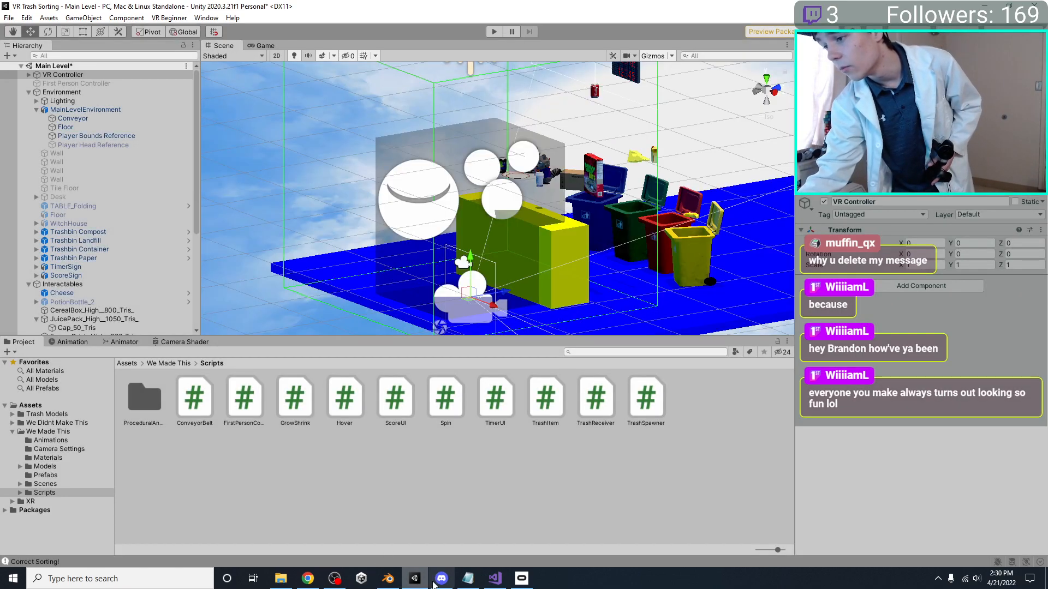
Switch to Blender, apply the scale of the Player Bounds Reference, and save the file
{"action": "left_click", "coordinate": [388, 579]}
{"action": "middle_click_drag", "start_coordinate": [550, 329], "coordinate": [626, 339]}
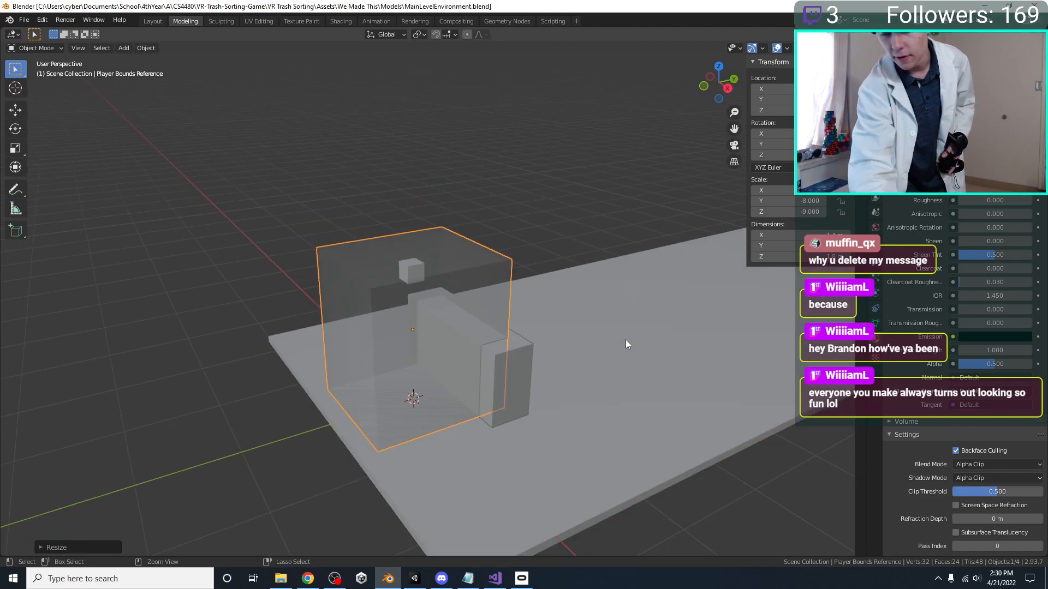
{"action": "key", "text": "ctrl+a"}
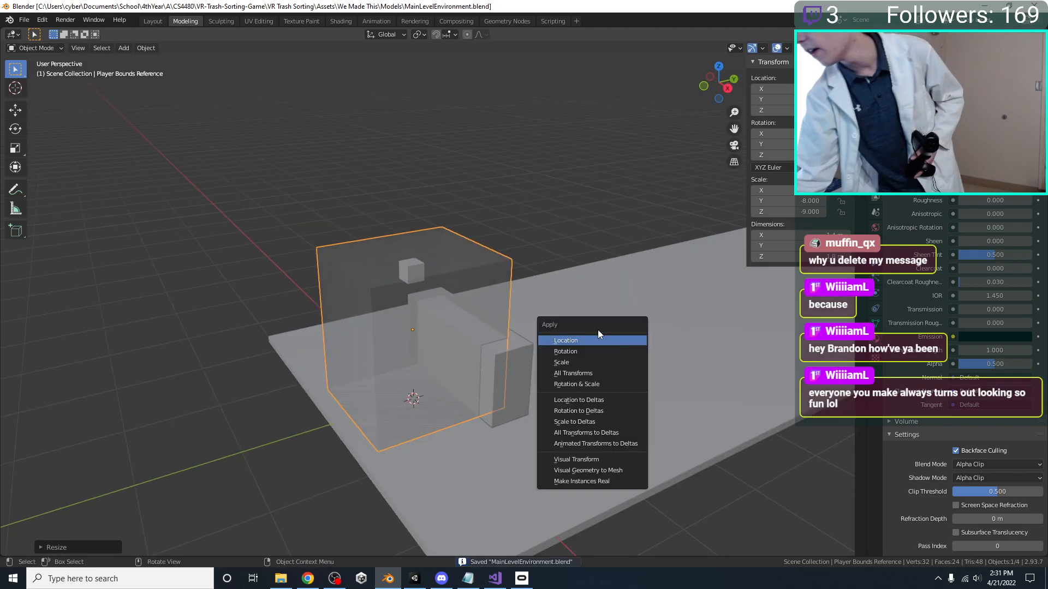
{"action": "left_click", "coordinate": [594, 367]}
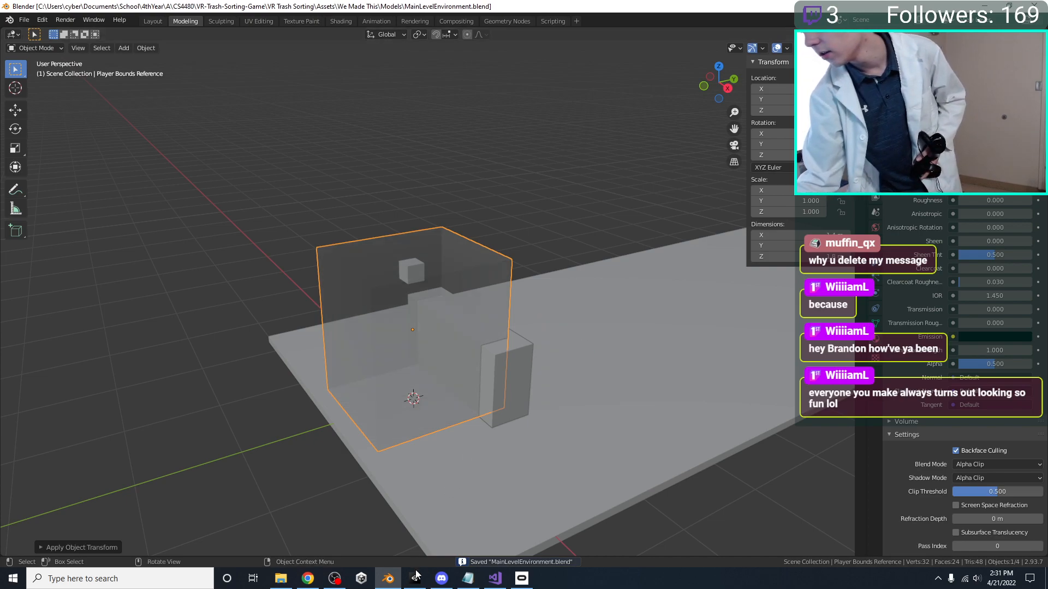
Return to Unity, play-test the Main Level with the applied scale, and end the play session
{"action": "key", "text": "alt+Tab"}
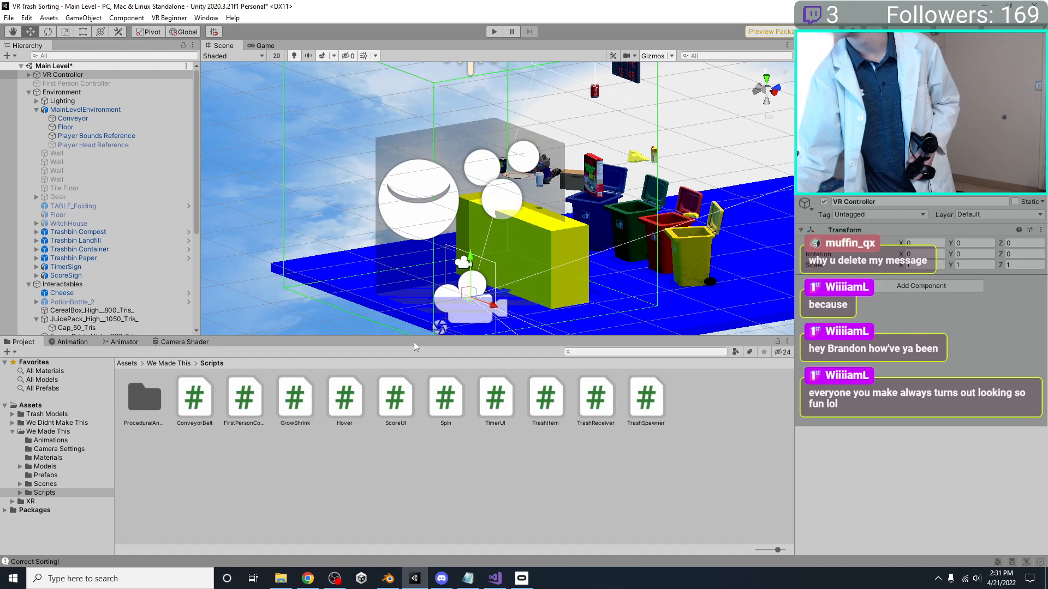
{"action": "left_click", "coordinate": [493, 31]}
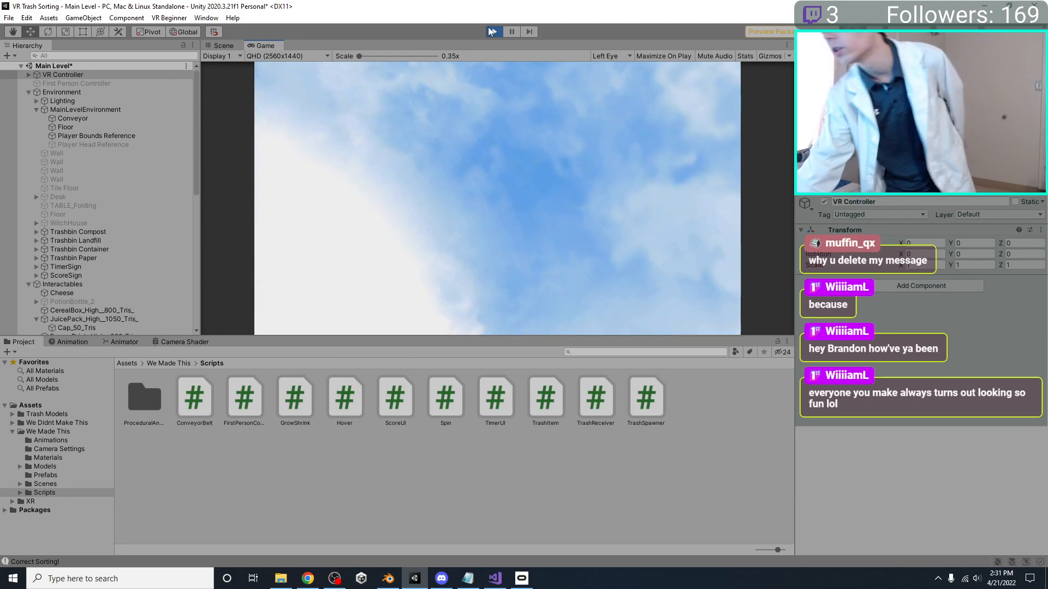
{"action": "left_click", "coordinate": [495, 32]}
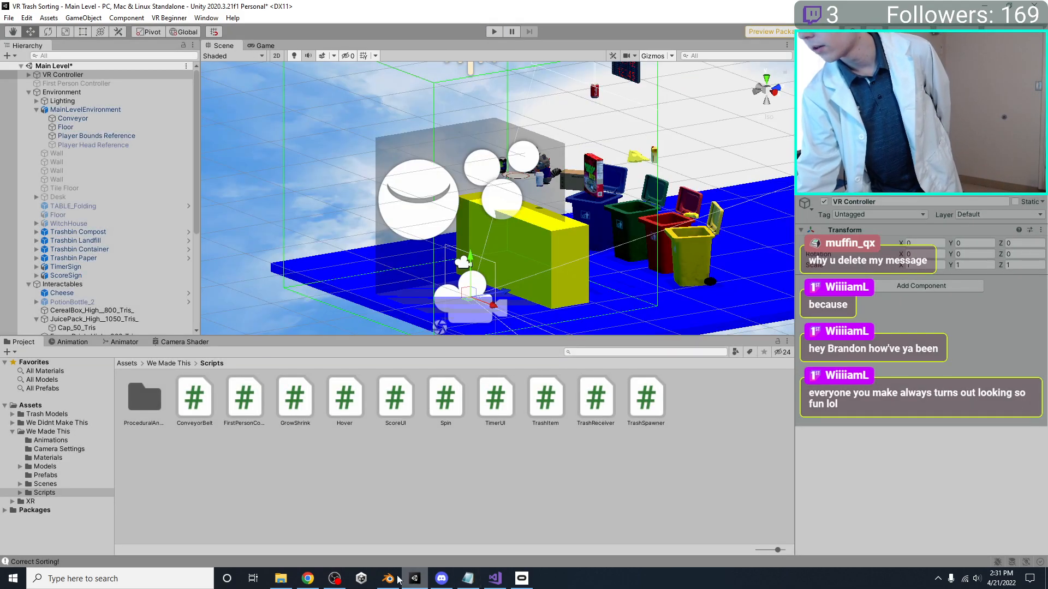
Deactivate the Player Bounds Reference in the Main Level and save the scene
{"action": "left_click_drag", "start_coordinate": [503, 175], "coordinate": [556, 153], "text": "alt"}
{"action": "left_click_drag", "start_coordinate": [492, 149], "coordinate": [528, 159], "text": "alt"}
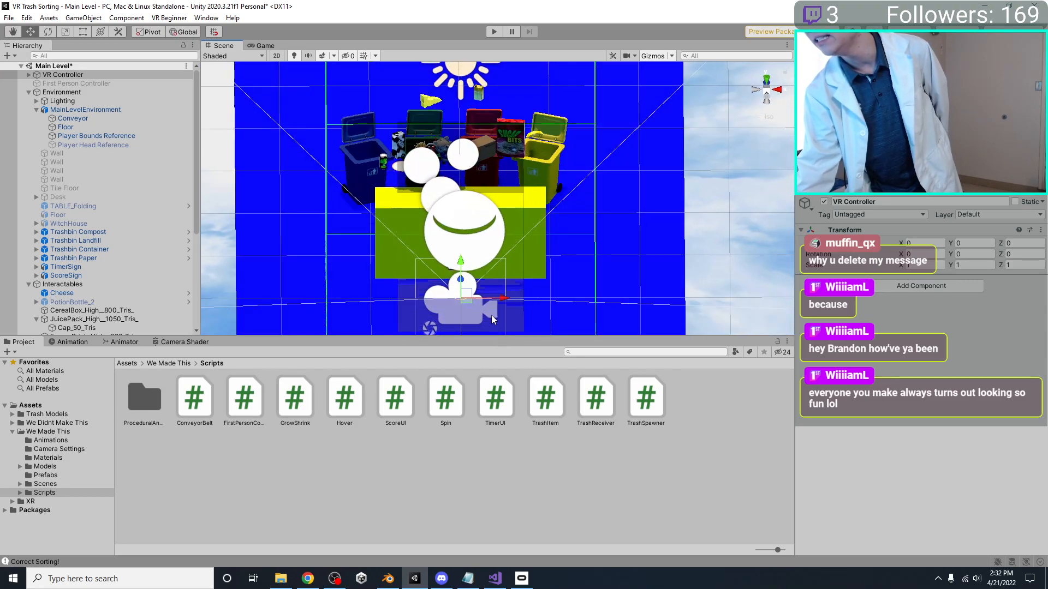
{"action": "left_click_drag", "start_coordinate": [406, 284], "coordinate": [421, 147], "text": "alt"}
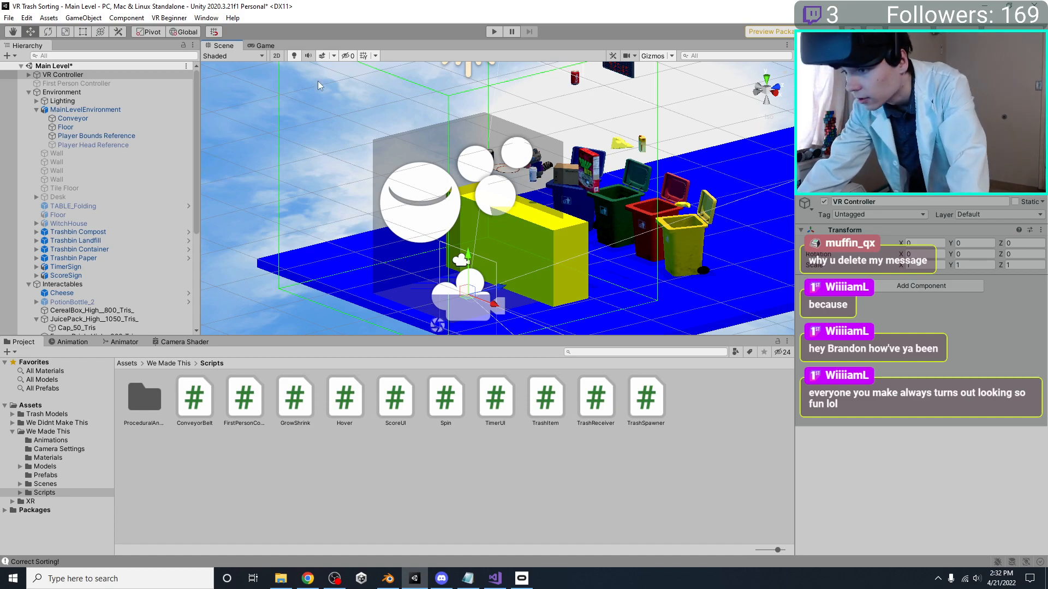
{"action": "left_click", "coordinate": [427, 145]}
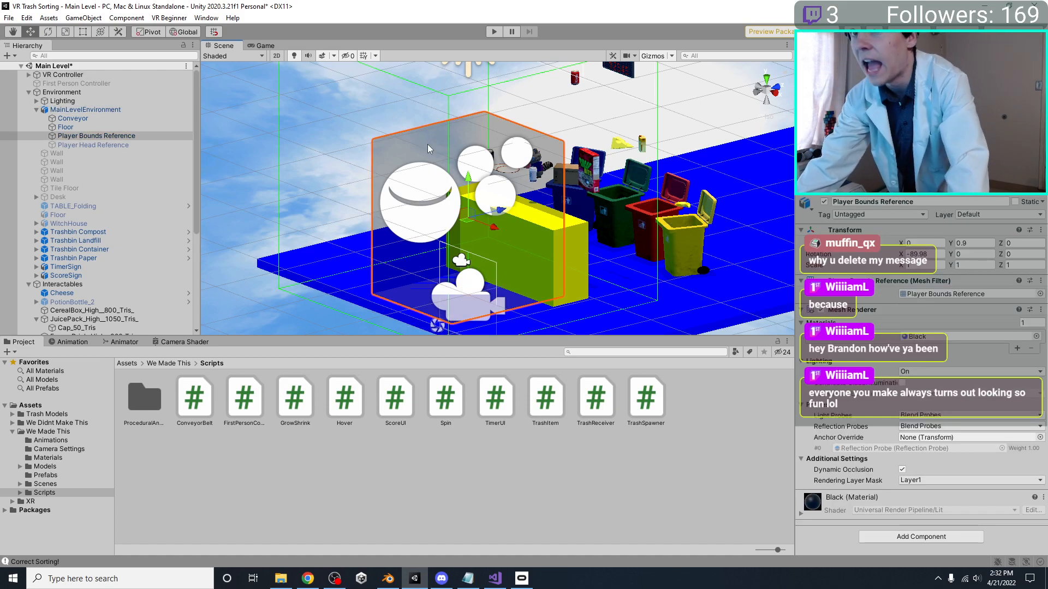
{"action": "left_click", "coordinate": [824, 201]}
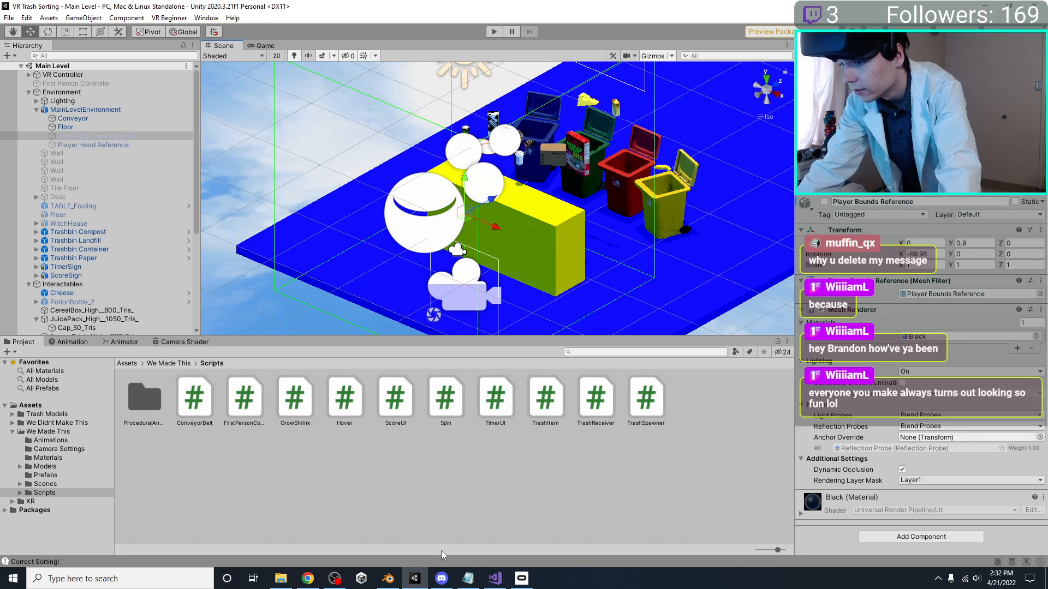
{"action": "left_click", "coordinate": [495, 578]}
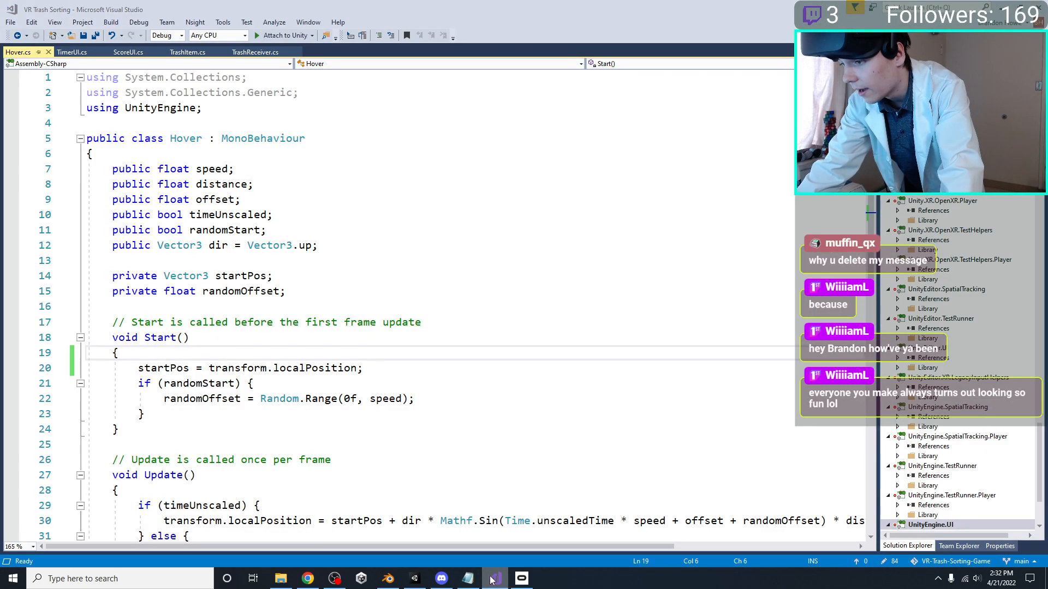
{"action": "left_click", "coordinate": [493, 578]}
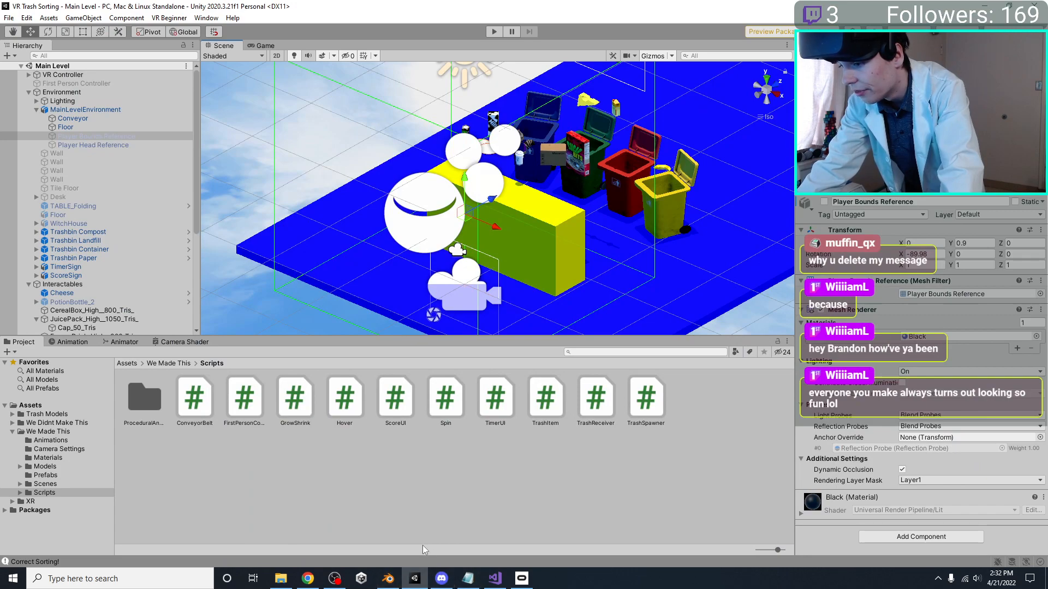
Switch to Blender, try hiding the Player Bounds Reference and Player Head Reference, and undo the hiding
{"action": "left_click", "coordinate": [388, 579]}
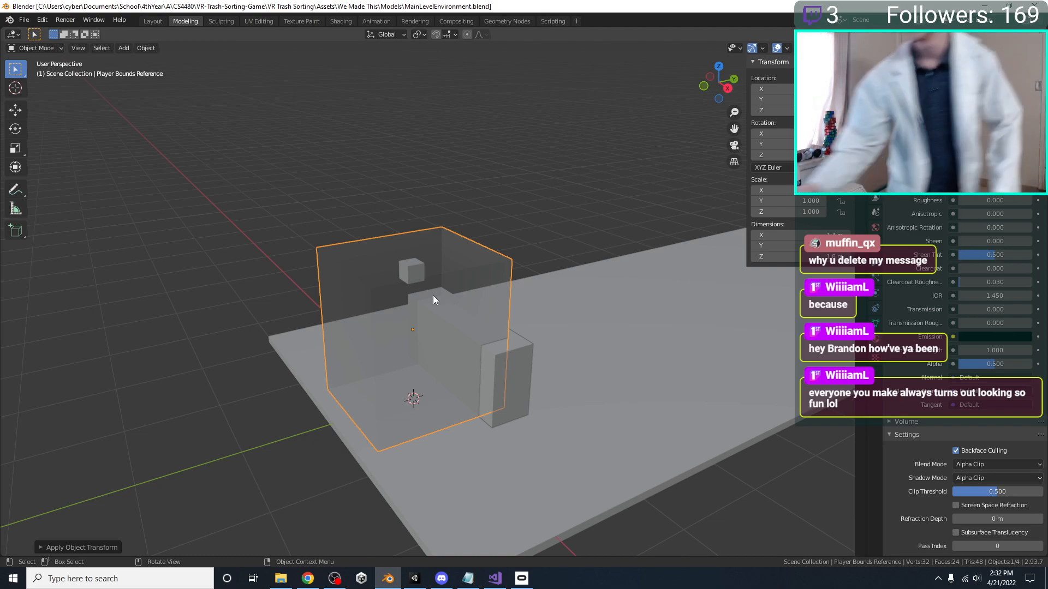
{"action": "middle_click_drag", "start_coordinate": [433, 296], "coordinate": [426, 344]}
{"action": "key", "text": "h"}
{"action": "left_click", "coordinate": [453, 276]}
{"action": "key", "text": "h"}
{"action": "key", "text": "ctrl+z"}
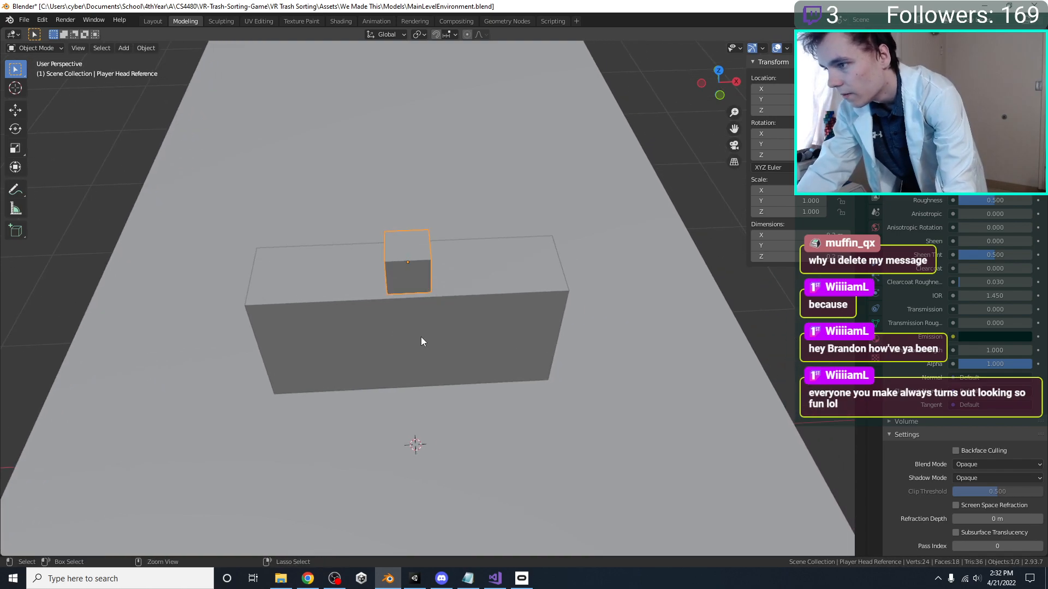
{"action": "key", "text": "ctrl+z"}
{"action": "scroll", "coordinate": [524, 338], "scroll_direction": "down", "scroll_amount": 5}
{"action": "key", "text": "ctrl+z"}
{"action": "scroll", "coordinate": [529, 326], "scroll_direction": "up", "scroll_amount": 4}
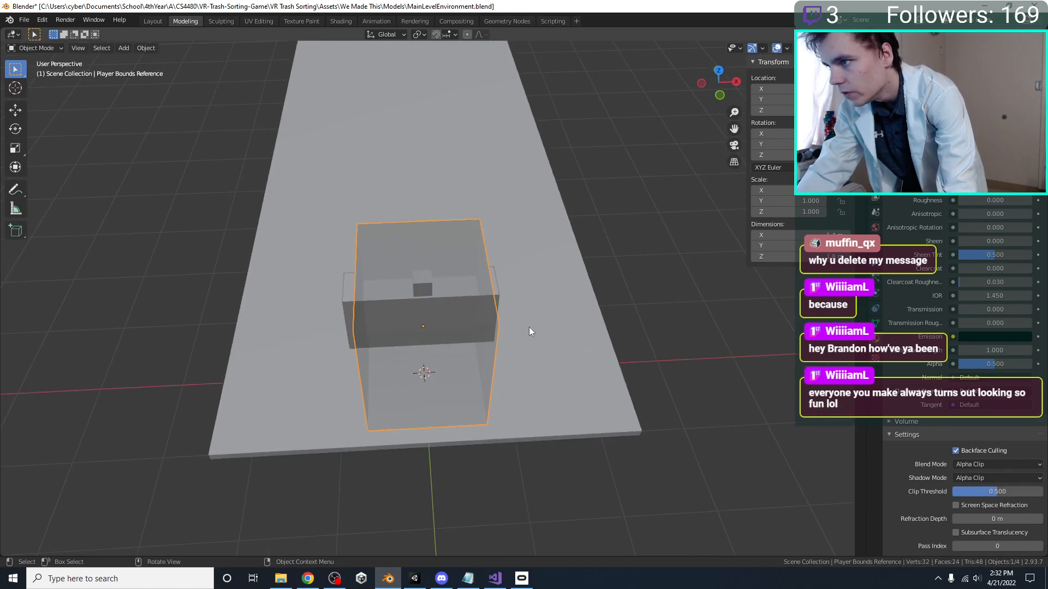
Select the conveyor, compare it with the player bounds in top and right orthographic views, and save the file
{"action": "left_click", "coordinate": [515, 303]}
{"action": "middle_click_drag", "start_coordinate": [515, 302], "coordinate": [425, 311]}
{"action": "scroll", "coordinate": [439, 312], "scroll_direction": "down", "scroll_amount": 4}
{"action": "key", "text": "KP_7"}
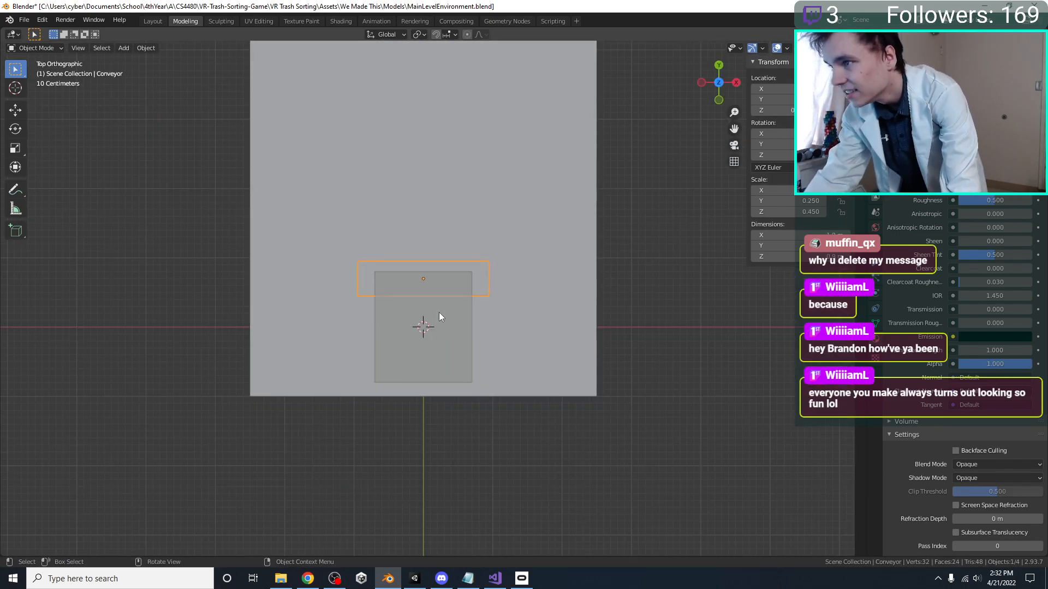
{"action": "middle_click_drag", "start_coordinate": [535, 320], "coordinate": [329, 221]}
{"action": "key", "text": "KP_3"}
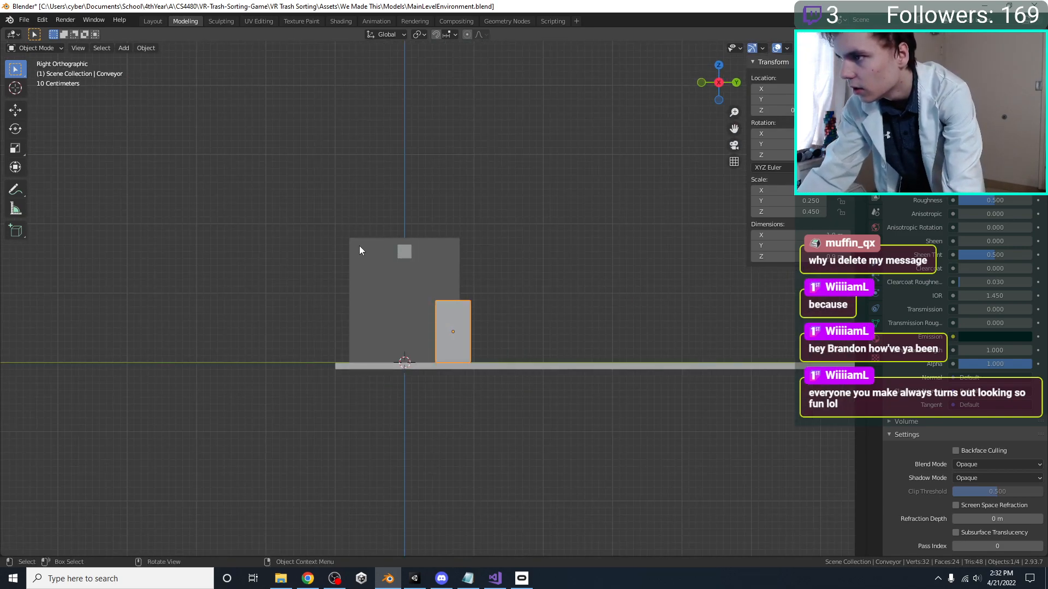
{"action": "scroll", "coordinate": [359, 246], "scroll_direction": "up", "scroll_amount": 3}
{"action": "key", "text": "ctrl+s"}
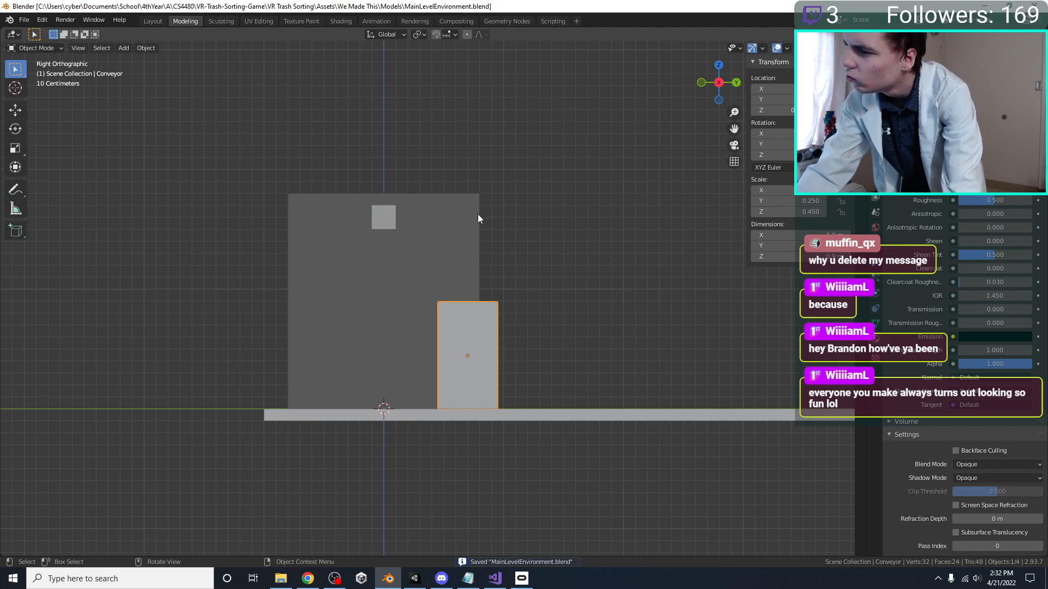
Play-test the Main Level in Unity, and reactivate the Player Bounds Reference to check its overlap with the conveyor
{"action": "left_click", "coordinate": [415, 583]}
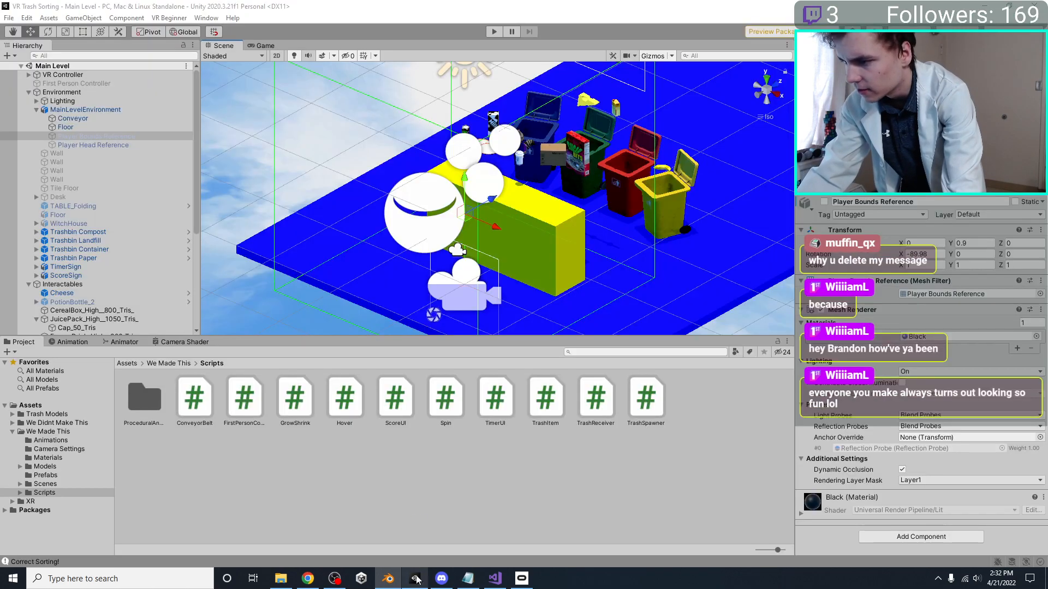
{"action": "left_click", "coordinate": [495, 32]}
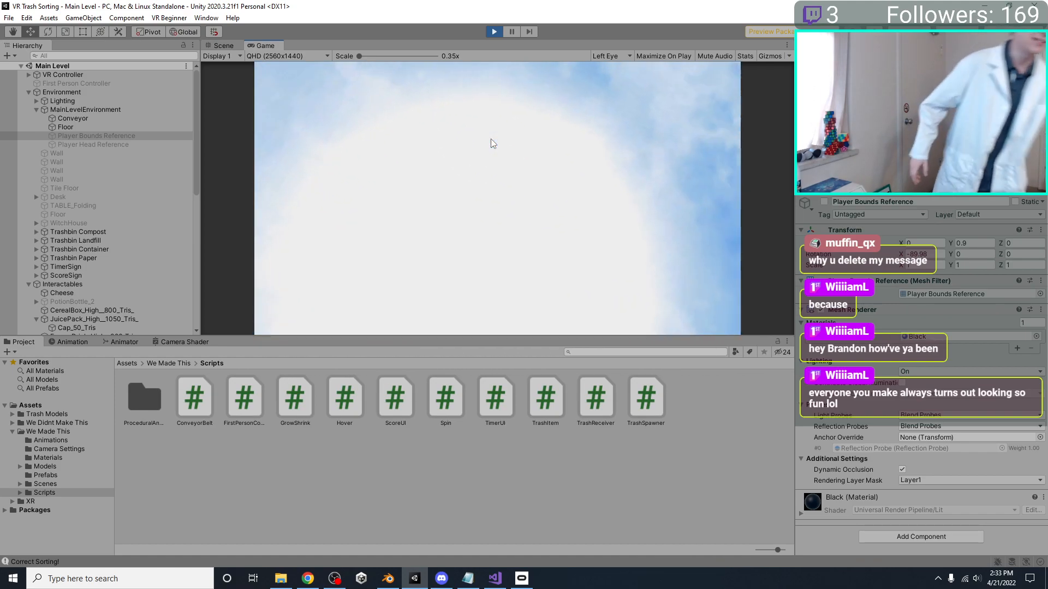
{"action": "left_click", "coordinate": [494, 32]}
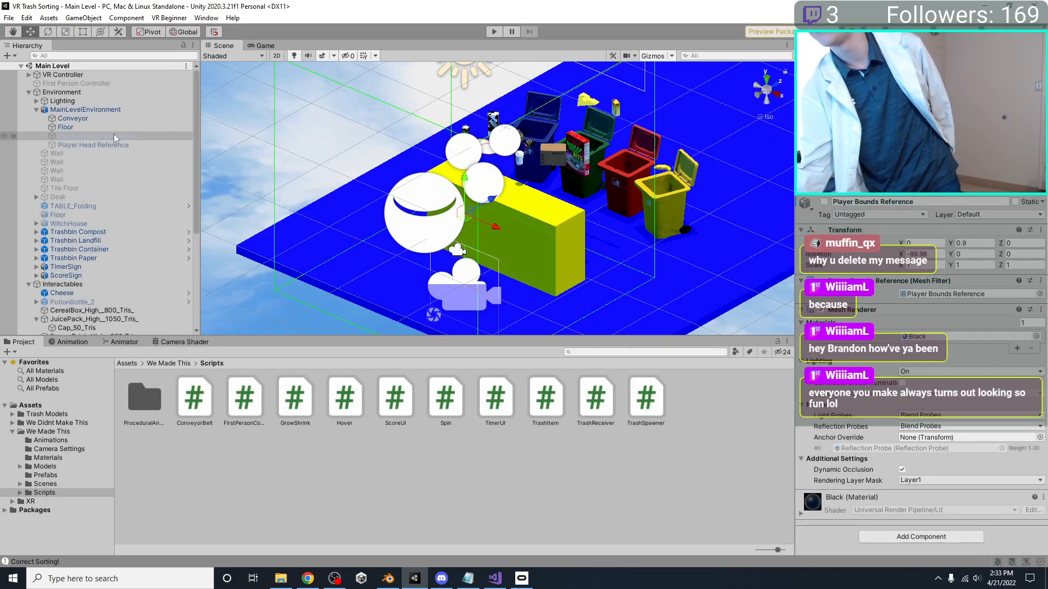
{"action": "left_click", "coordinate": [826, 202]}
{"action": "right_click_drag", "start_coordinate": [716, 217], "coordinate": [543, 209]}
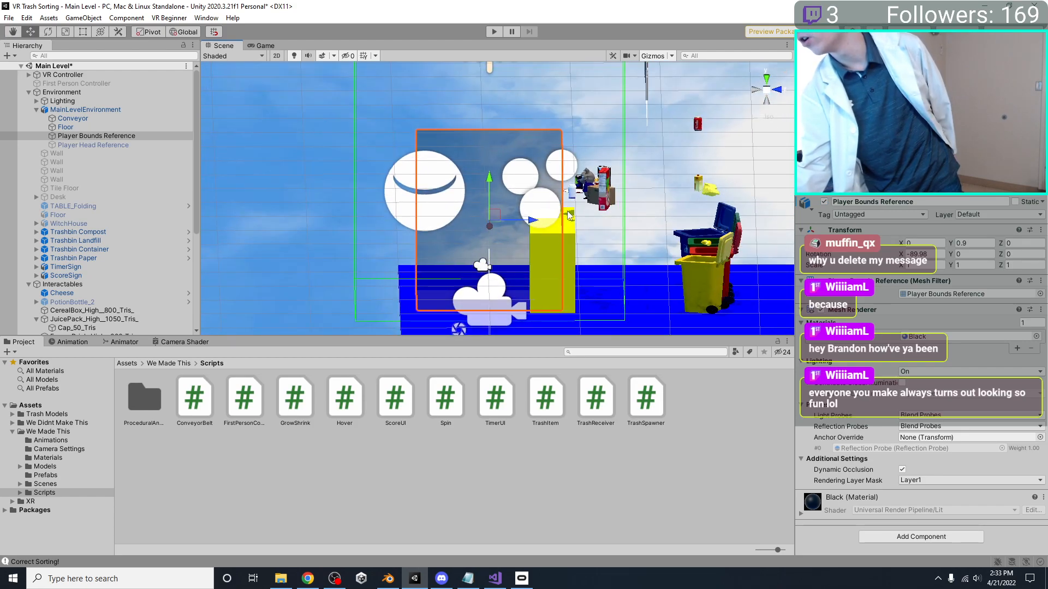
Switch to Blender and scale the Player Bounds Reference along Y to 1.2
{"action": "left_click", "coordinate": [393, 580]}
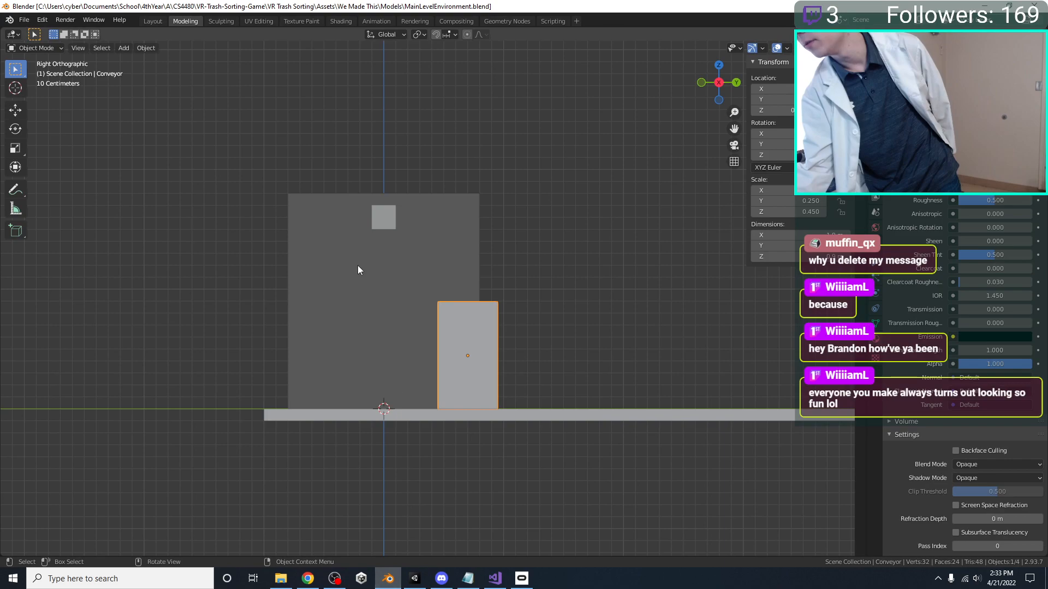
{"action": "key", "text": "s"}
{"action": "key", "text": "y"}
{"action": "left_click", "coordinate": [666, 326]}
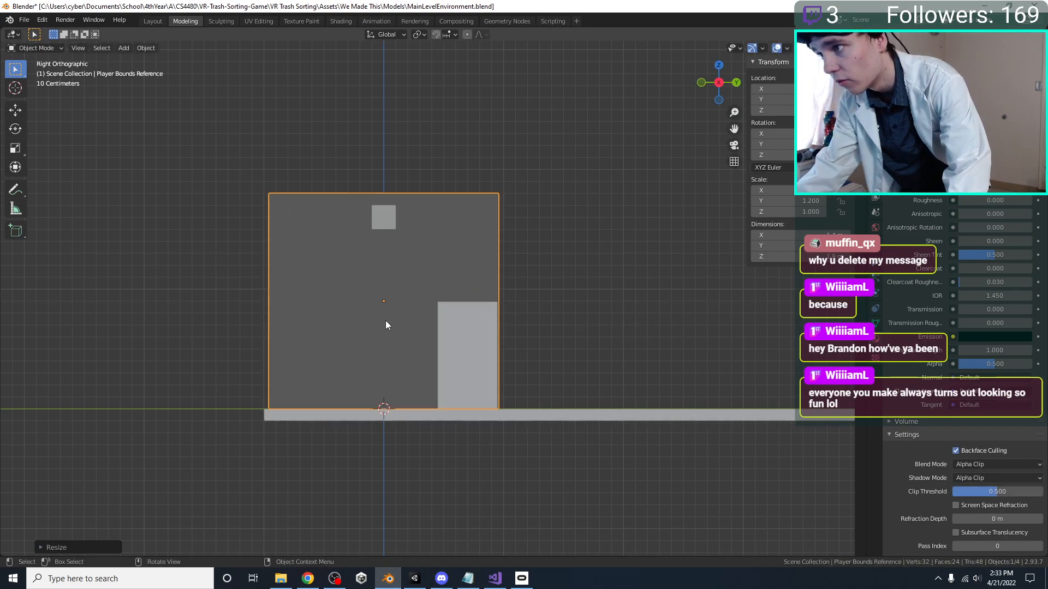
Move the conveyor about 10 cm along Y toward the world origin and save the file
{"action": "left_click", "coordinate": [497, 336]}
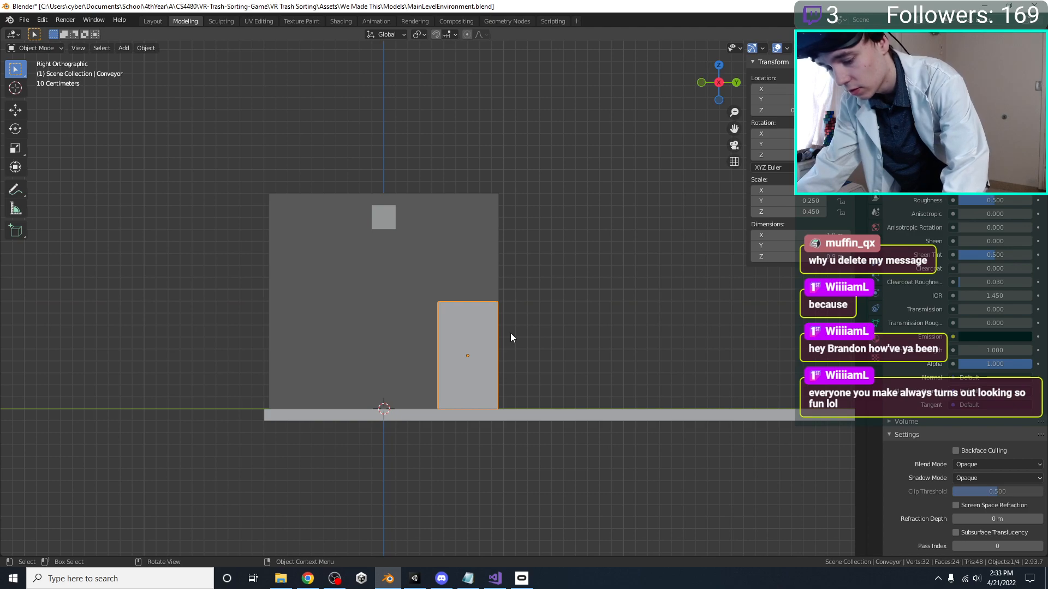
{"action": "key", "text": "g"}
{"action": "left_click", "coordinate": [500, 338]}
{"action": "key", "text": "ctrl+s"}
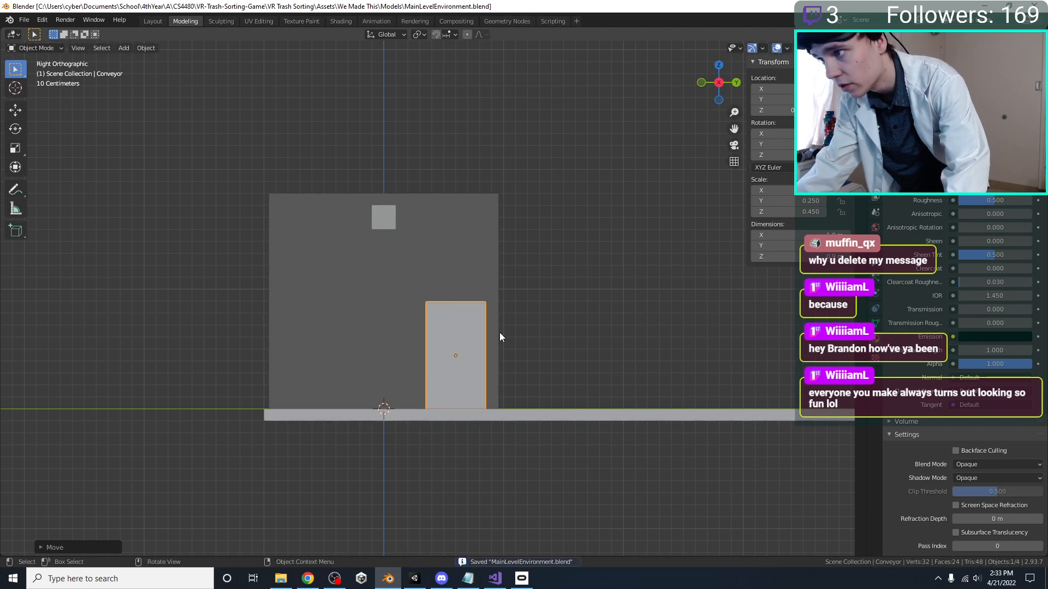
Inspect the deepened player bounds and shifted conveyor in perspective, both in Blender and in Unity's Scene view
{"action": "left_click", "coordinate": [499, 332]}
{"action": "middle_click_drag", "start_coordinate": [480, 341], "coordinate": [492, 386]}
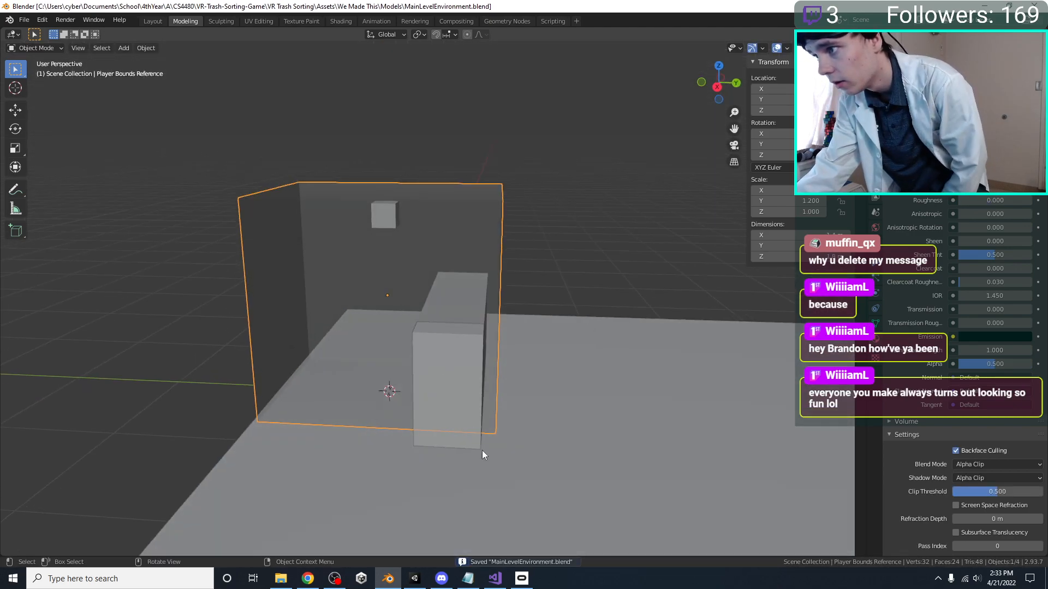
{"action": "left_click", "coordinate": [414, 578]}
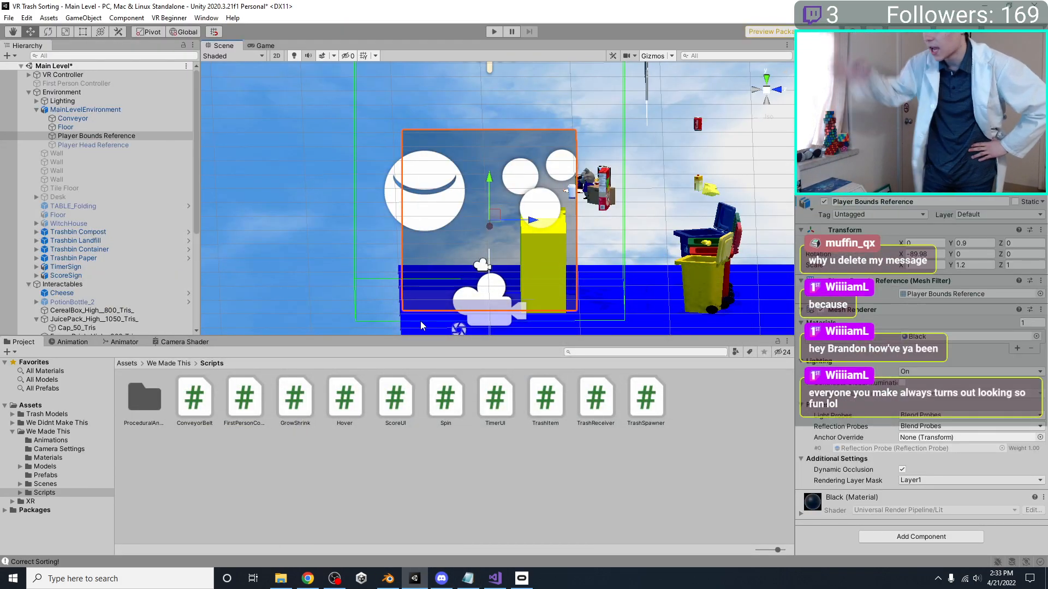
{"action": "left_click_drag", "start_coordinate": [420, 326], "coordinate": [665, 197], "text": "alt"}
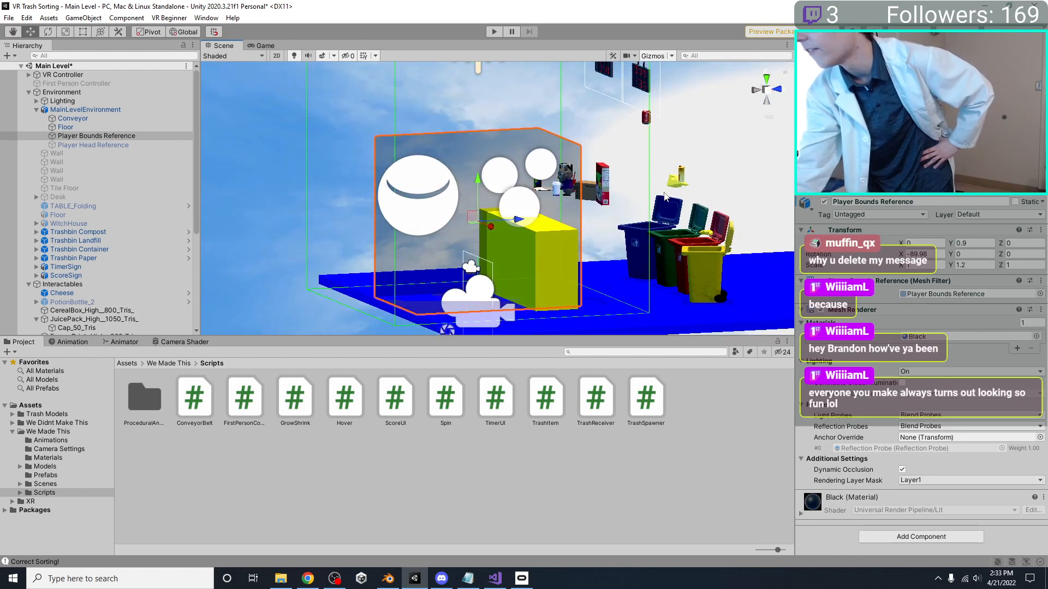
Deactivate the Player Bounds Reference and save the Main Level scene
{"action": "left_click", "coordinate": [824, 202]}
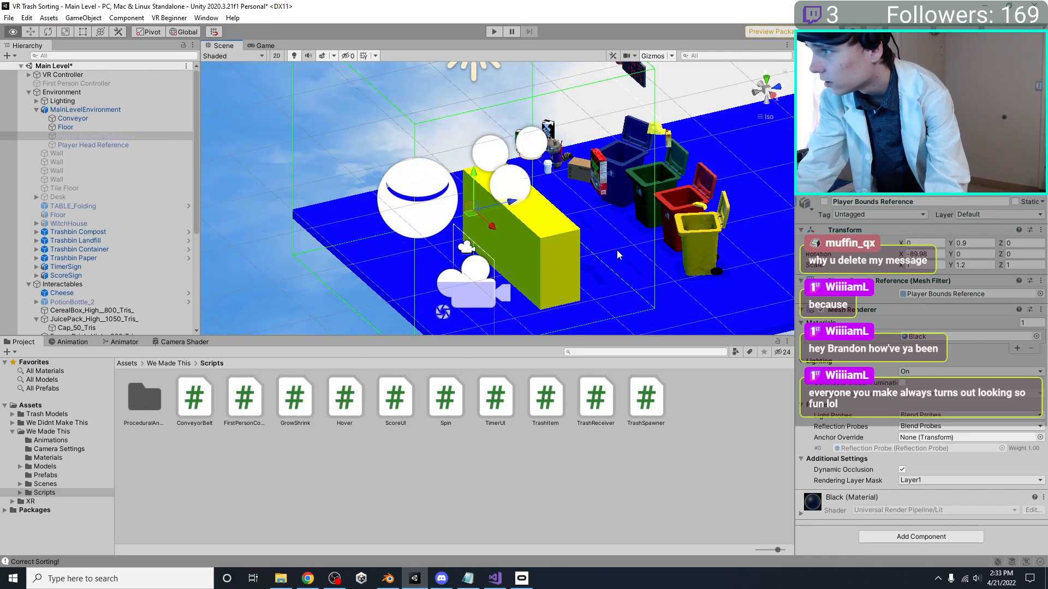
{"action": "key", "text": "ctrl+s"}
Switch to Blender and duplicate the conveyor, placing the copy about 0.7 m along X and -0.8 m along Y from the original
{"action": "left_click", "coordinate": [392, 582]}
{"action": "left_click", "coordinate": [466, 358]}
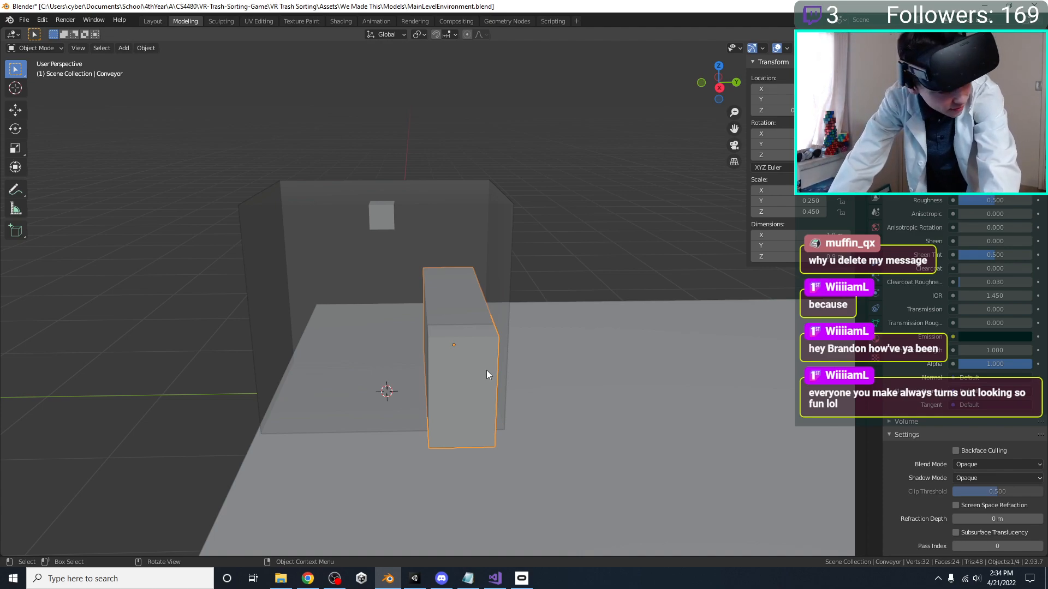
{"action": "middle_click_drag", "start_coordinate": [494, 369], "coordinate": [515, 323]}
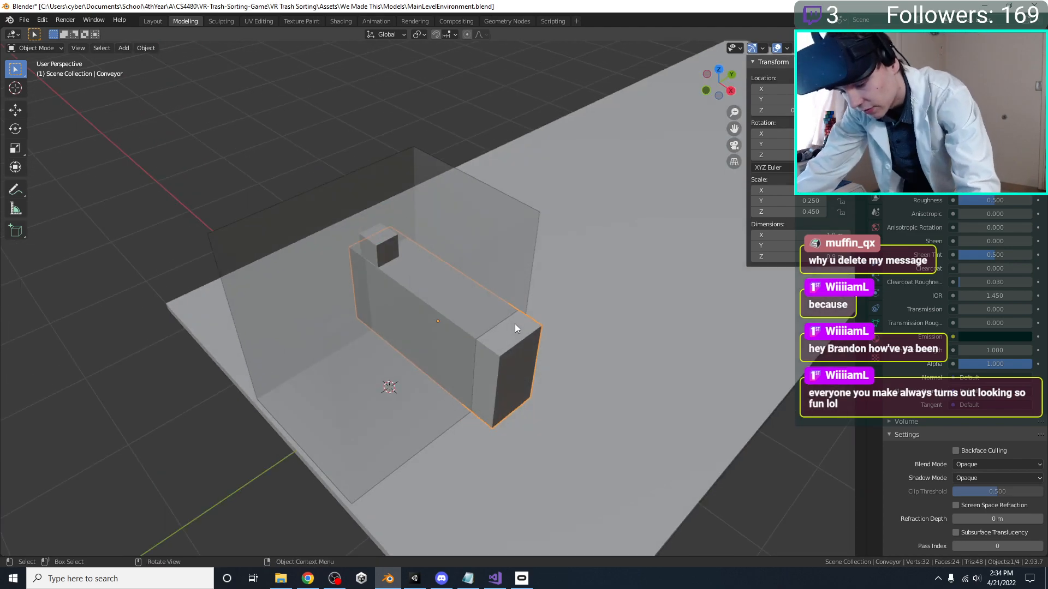
{"action": "key", "text": "shift+d"}
{"action": "key", "text": "KP_7"}
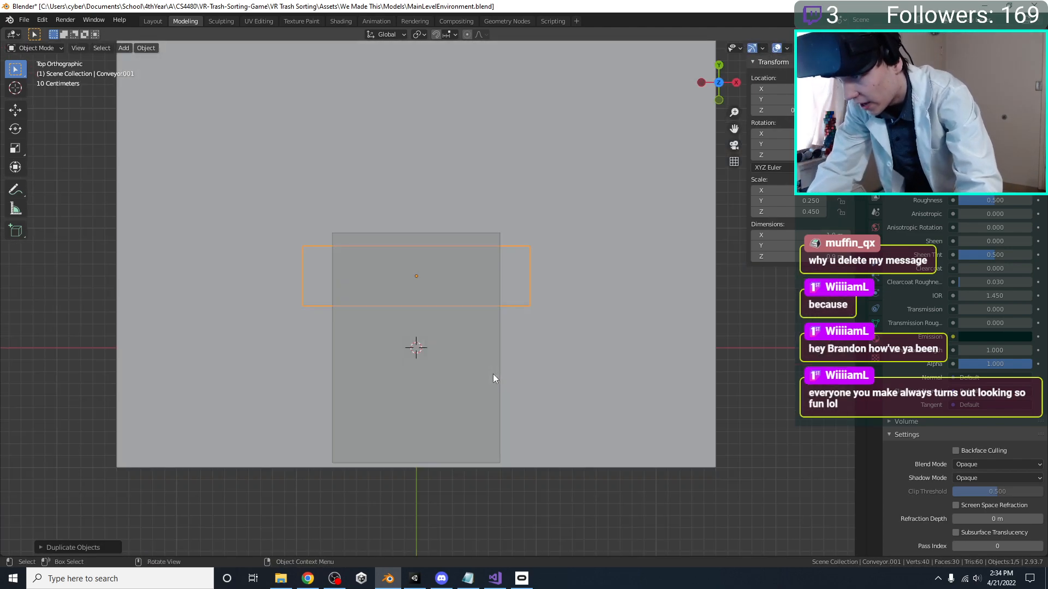
{"action": "left_click", "coordinate": [594, 431]}
Scale the conveyor copy by 0.3 along X and 0.6 along Z to form a shorter side block
{"action": "key", "text": "s"}
{"action": "key", "text": "x"}
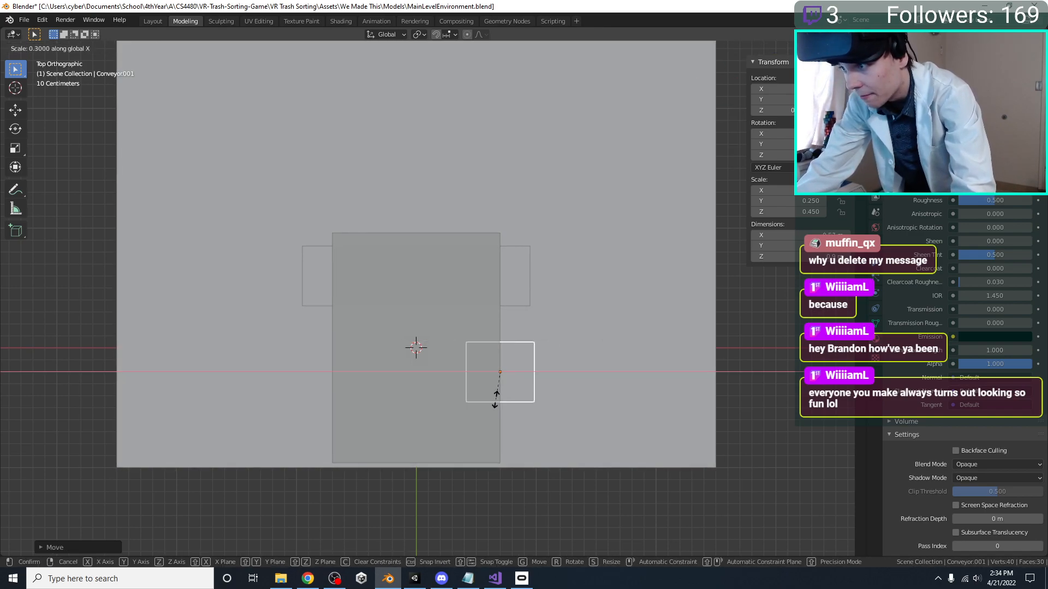
{"action": "left_click", "coordinate": [499, 404]}
{"action": "key", "text": "KP_1"}
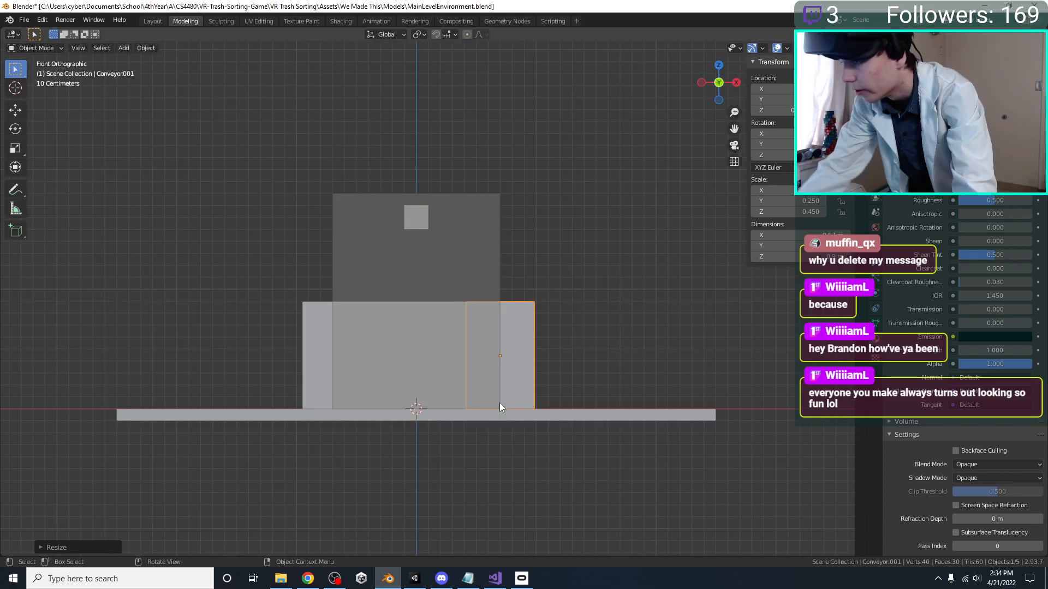
{"action": "key", "text": "s"}
{"action": "key", "text": "z"}
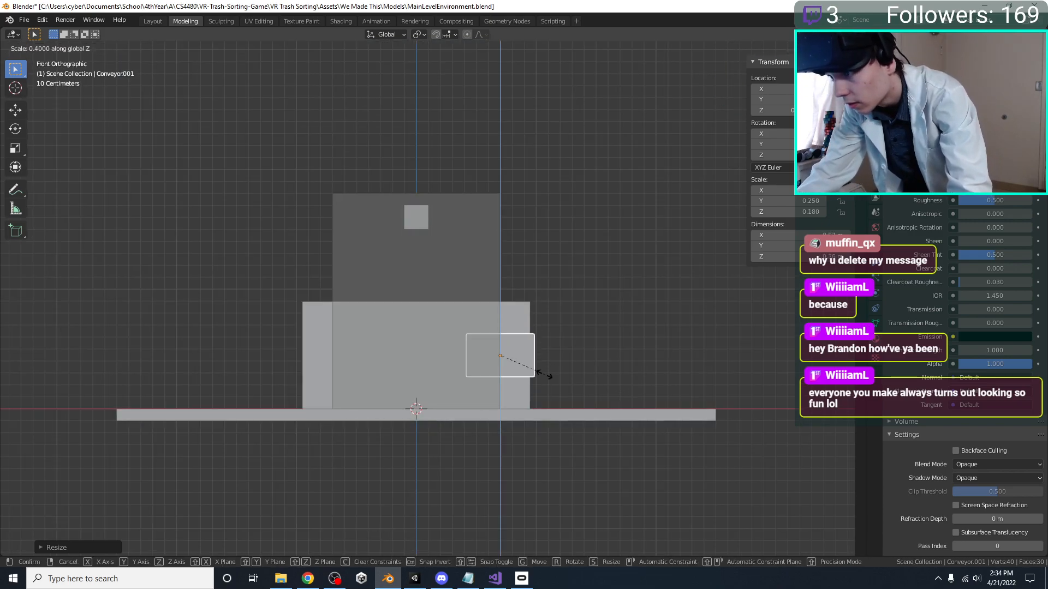
{"action": "left_click", "coordinate": [567, 370]}
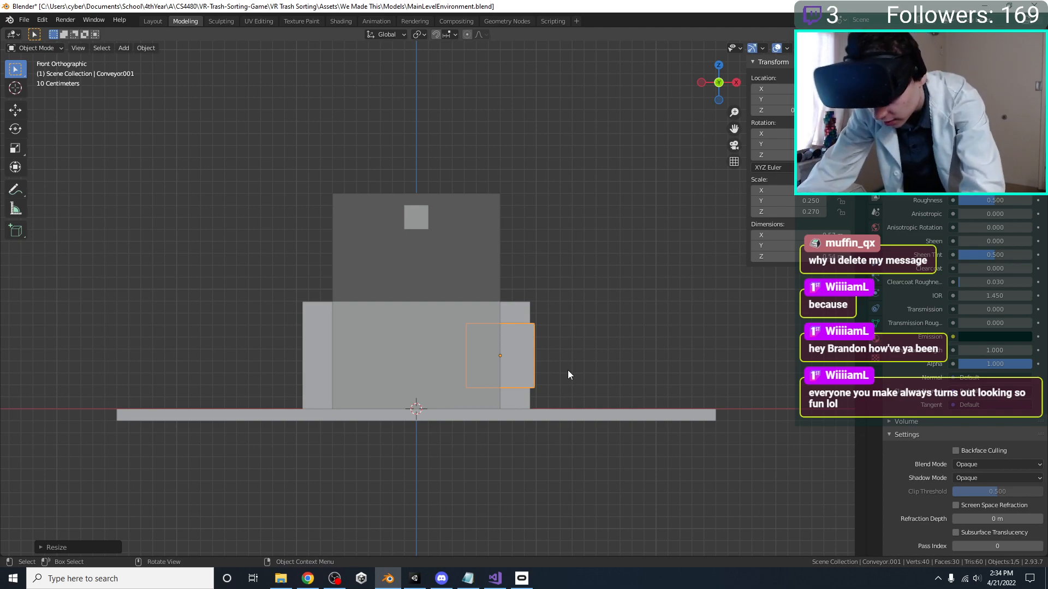
Lower the side block 0.2 m and scale it by 1.5 along Z
{"action": "key", "text": "g"}
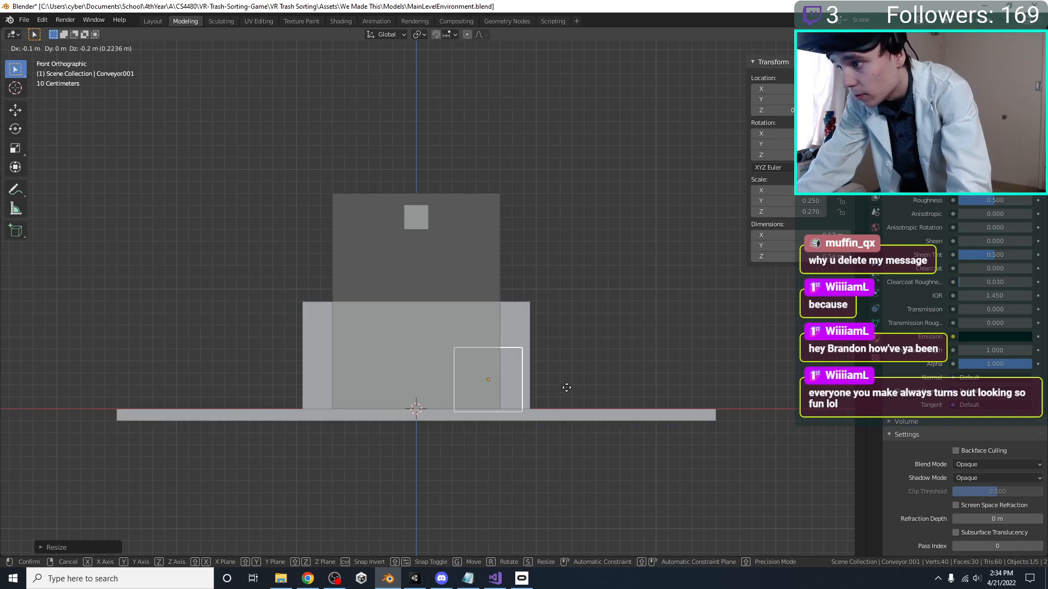
{"action": "left_click", "coordinate": [567, 387]}
{"action": "key", "text": "g"}
{"action": "key", "text": "z"}
{"action": "right_click", "coordinate": [634, 389]}
{"action": "key", "text": "s"}
{"action": "key", "text": "z"}
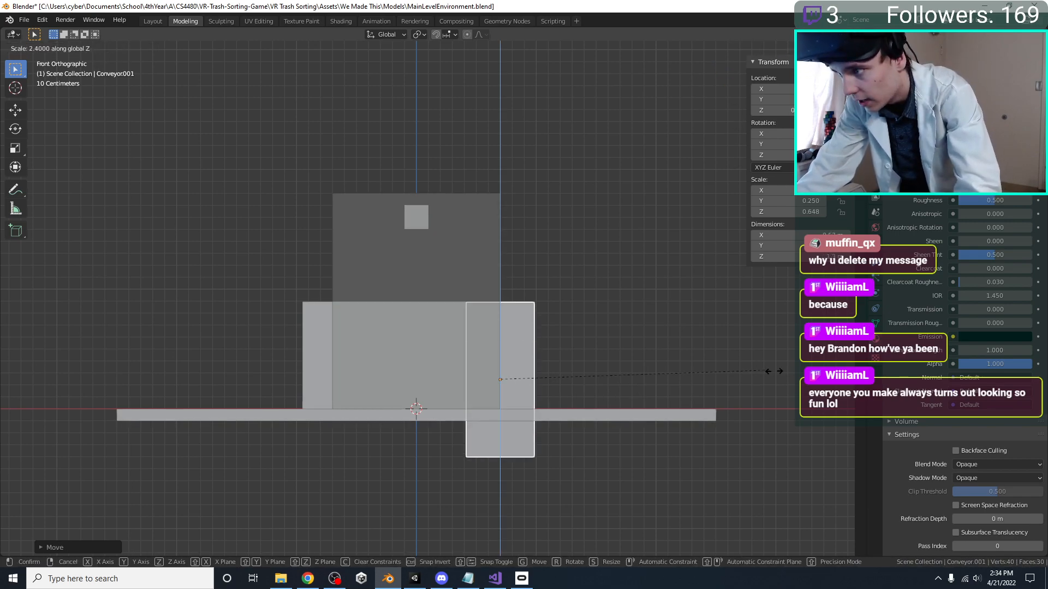
{"action": "left_click", "coordinate": [667, 388]}
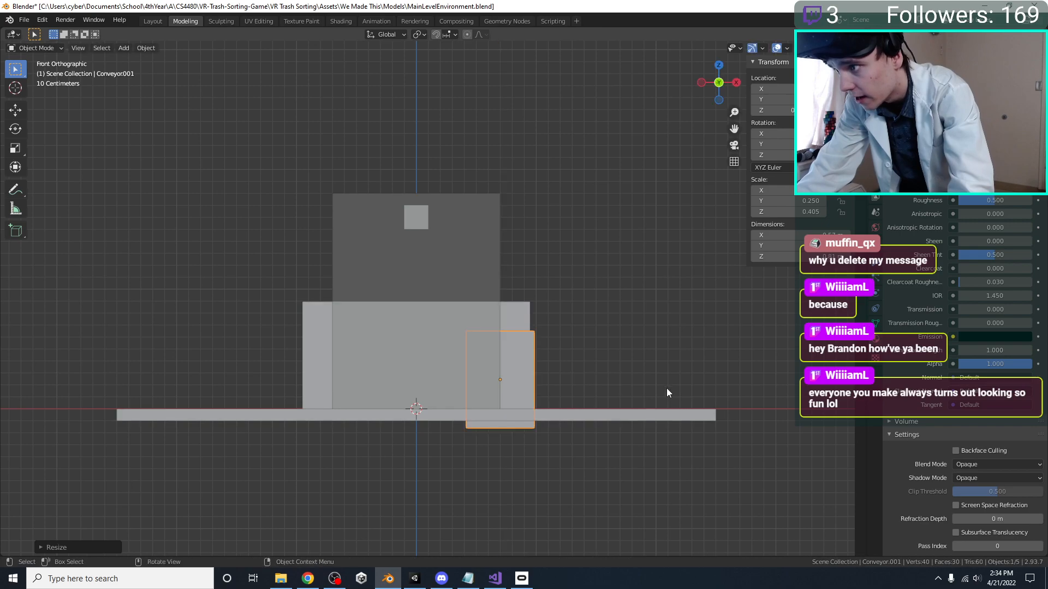
Set the side block's Y location to 0
{"action": "key", "text": "KP_7"}
{"action": "key", "text": "KP_1"}
{"action": "key", "text": "KP_7"}
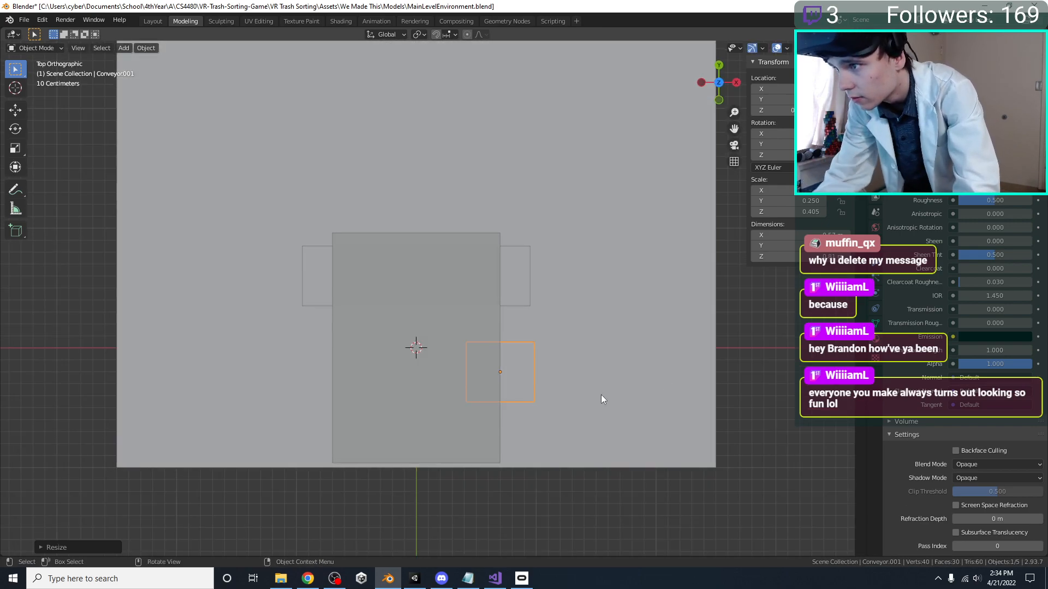
{"action": "key", "text": "g"}
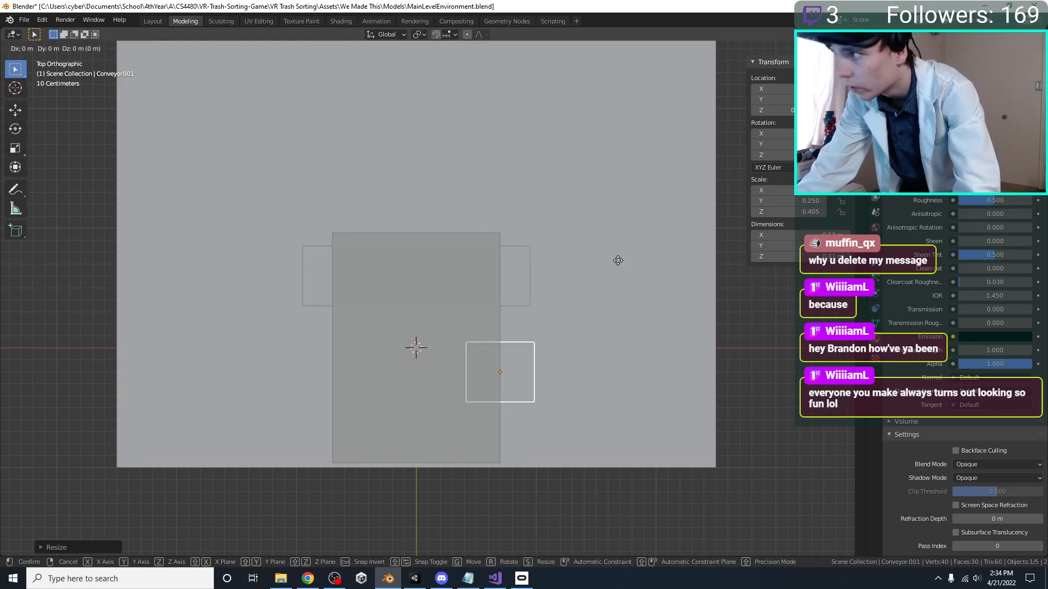
{"action": "key", "text": "Escape"}
{"action": "left_click", "coordinate": [778, 100]}
{"action": "type", "text": "0.2"}
{"action": "key", "text": "Return"}
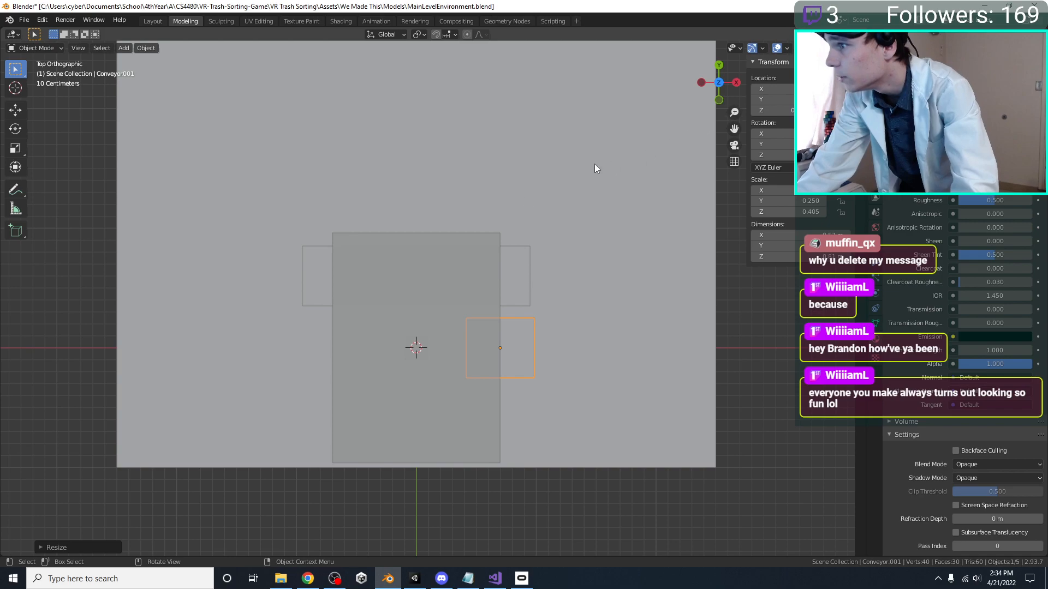
{"action": "key", "text": "KP_1"}
{"action": "scroll", "coordinate": [467, 356], "scroll_direction": "up", "scroll_amount": 1}
{"action": "key", "text": "g"}
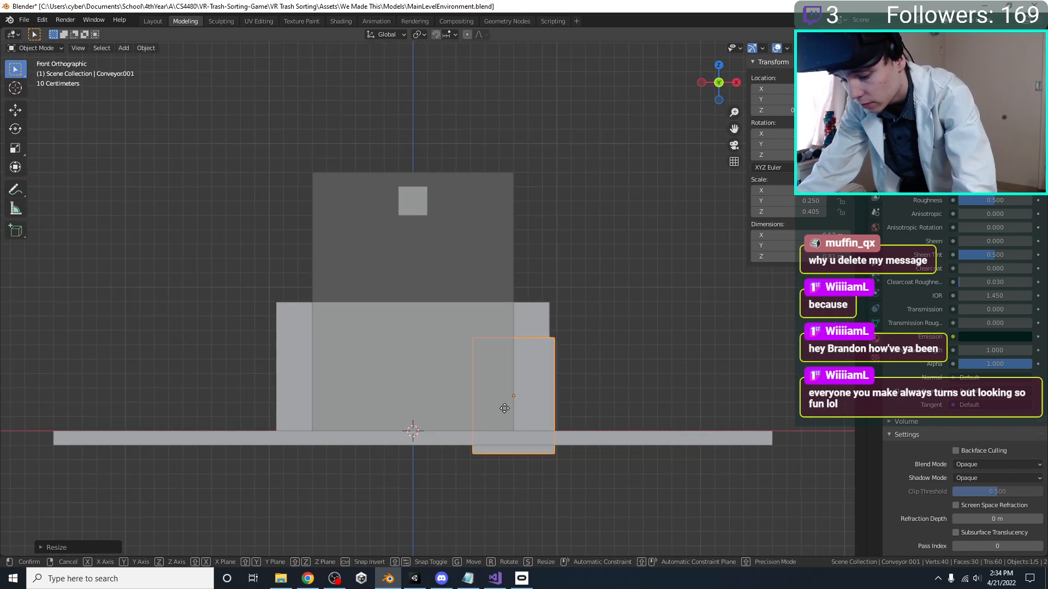
{"action": "key", "text": "z"}
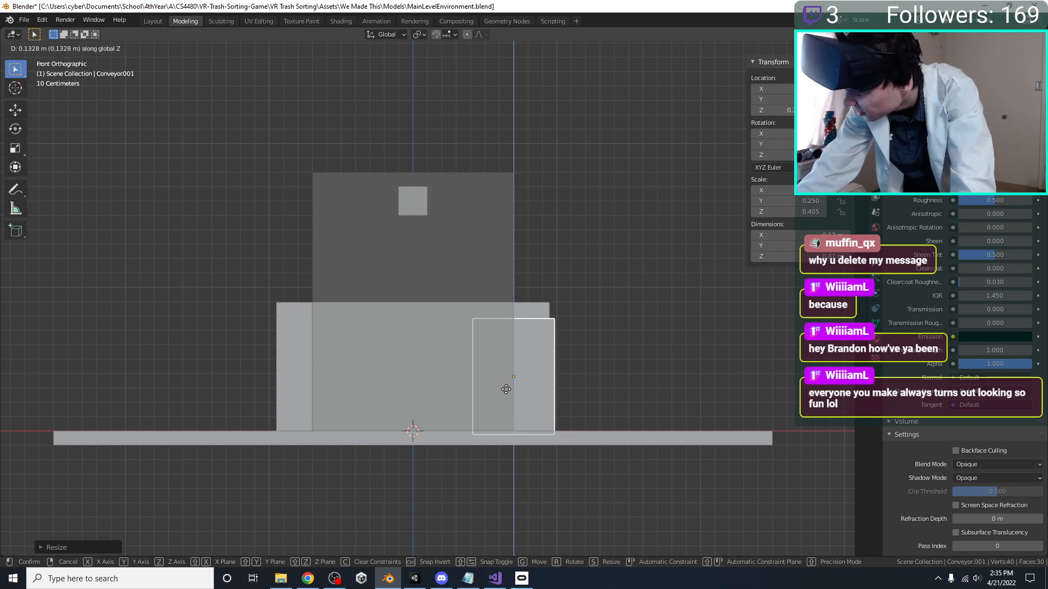
{"action": "left_click", "coordinate": [511, 365]}
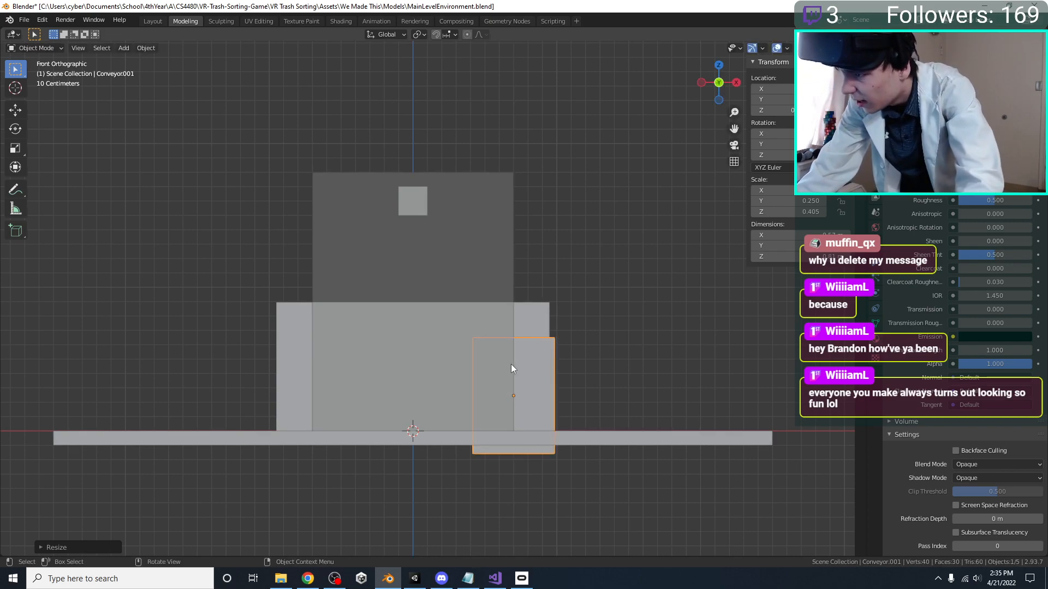
{"action": "key", "text": "g"}
{"action": "right_click", "coordinate": [554, 361]}
{"action": "key", "text": "g"}
{"action": "key", "text": "y"}
{"action": "right_click", "coordinate": [548, 332]}
{"action": "key", "text": "s"}
{"action": "key", "text": "z"}
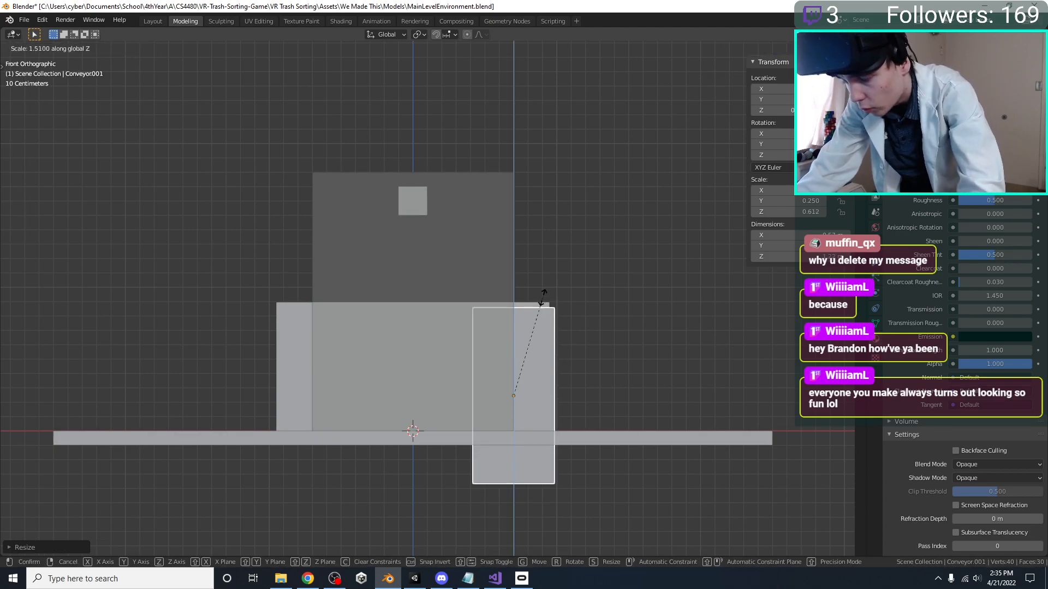
{"action": "right_click", "coordinate": [544, 302]}
{"action": "key", "text": "g"}
{"action": "key", "text": "y"}
{"action": "right_click", "coordinate": [525, 315]}
Raise the side block 0.2 m in total along Z
{"action": "key", "text": "g"}
{"action": "key", "text": "z"}
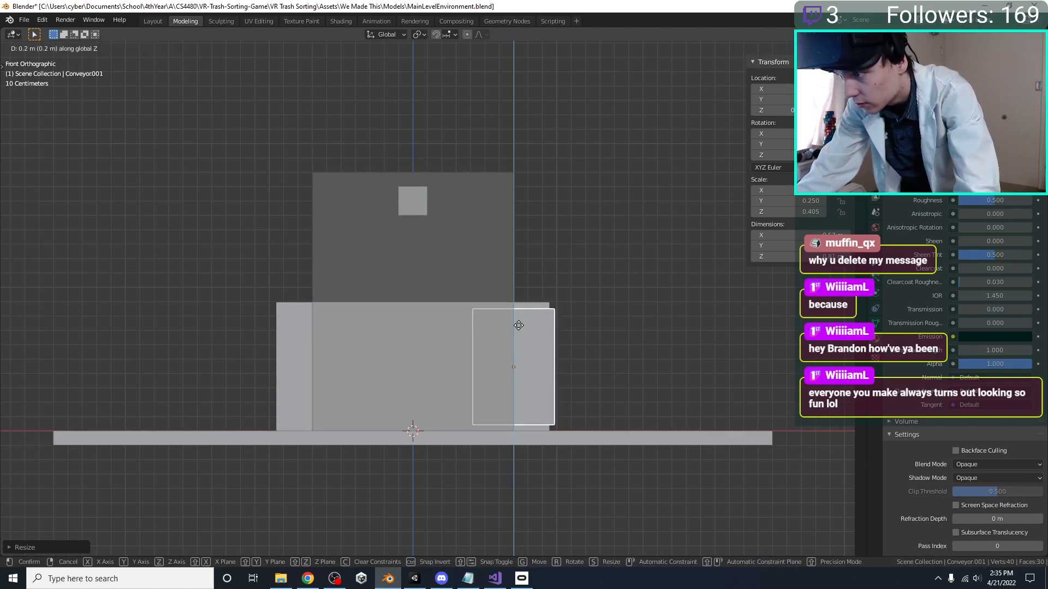
{"action": "left_click", "coordinate": [517, 331]}
{"action": "key", "text": "g"}
{"action": "key", "text": "z"}
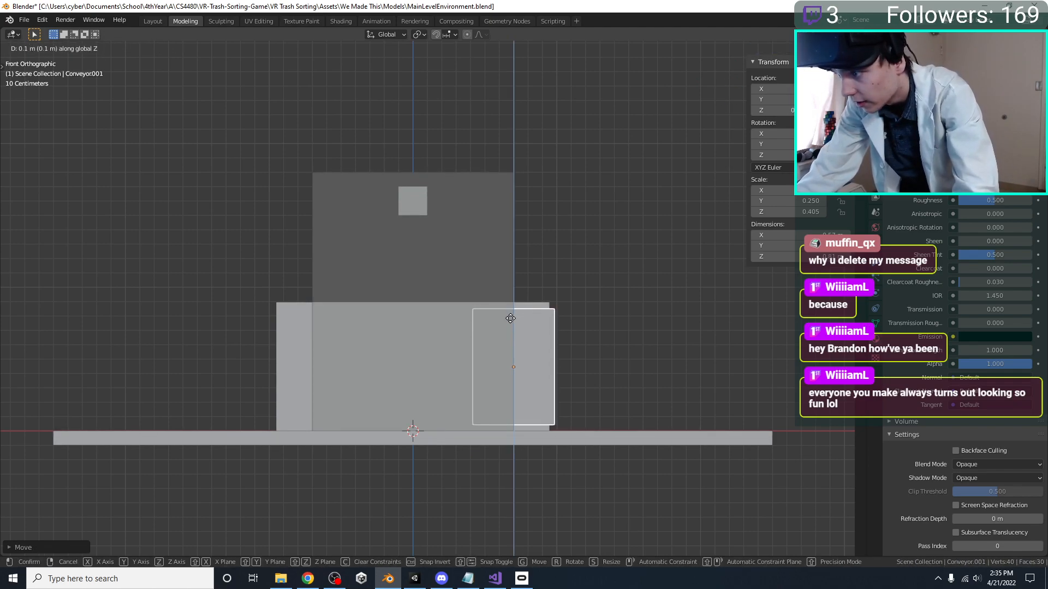
{"action": "left_click", "coordinate": [514, 322]}
Scale the side block by 1.1 along Z to match the conveyor's height, and save the file
{"action": "key", "text": "g"}
{"action": "key", "text": "y"}
{"action": "right_click", "coordinate": [541, 328]}
{"action": "key", "text": "s"}
{"action": "key", "text": "z"}
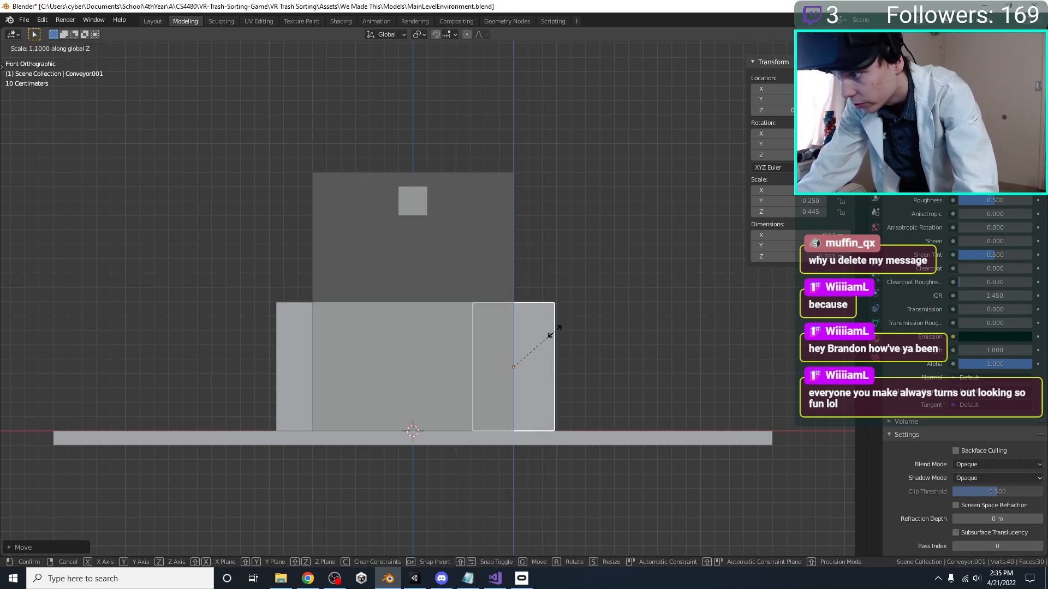
{"action": "left_click", "coordinate": [554, 336]}
{"action": "key", "text": "ctrl+s"}
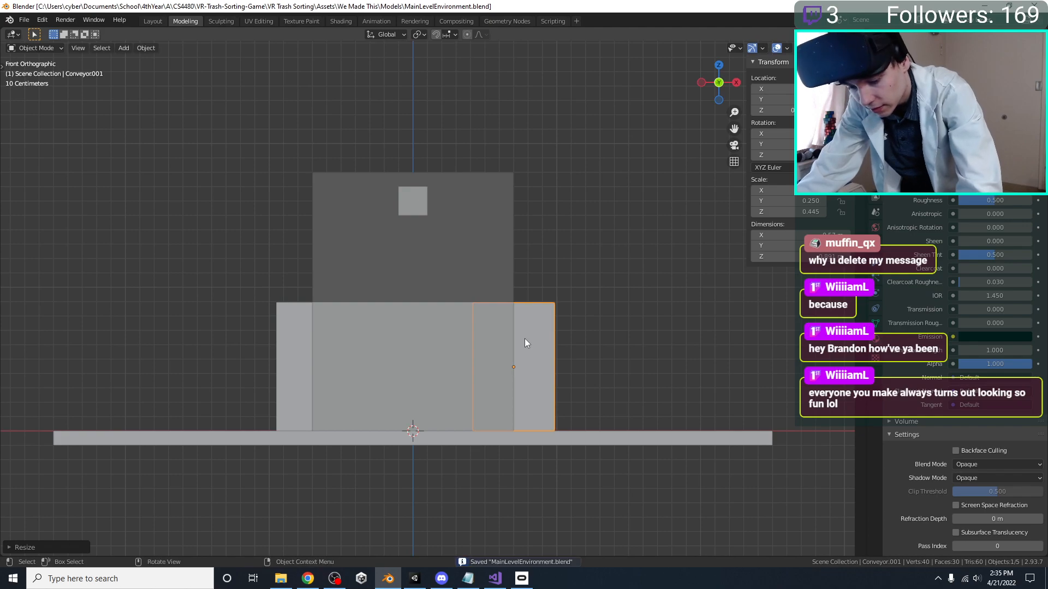
Lower the side block about 0.1 m along Z so its top sits below the conveyor's top
{"action": "middle_click_drag", "start_coordinate": [525, 339], "coordinate": [582, 353]}
{"action": "key", "text": "KP_1"}
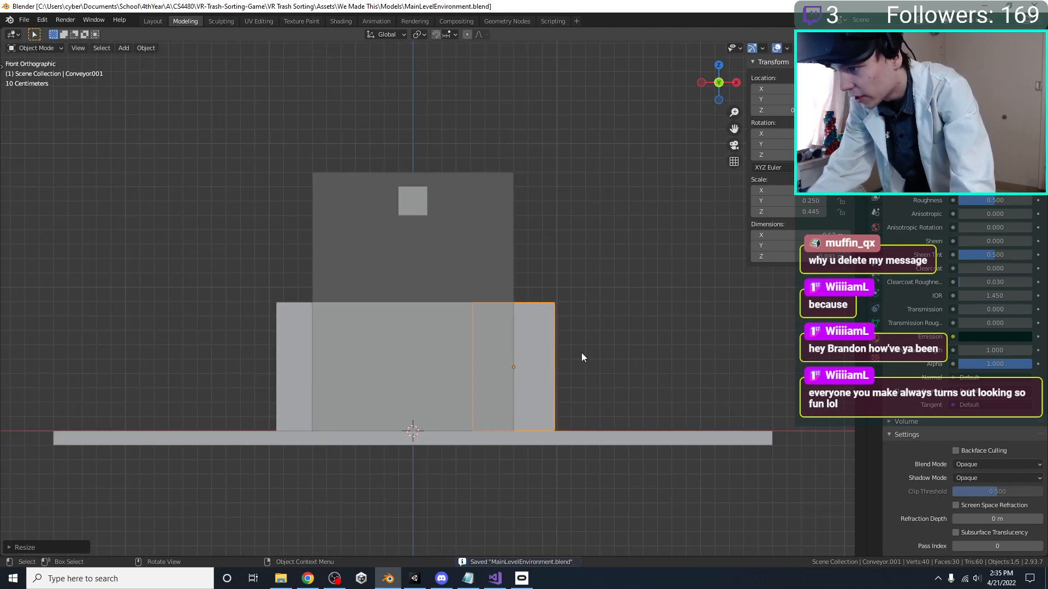
{"action": "key", "text": "g"}
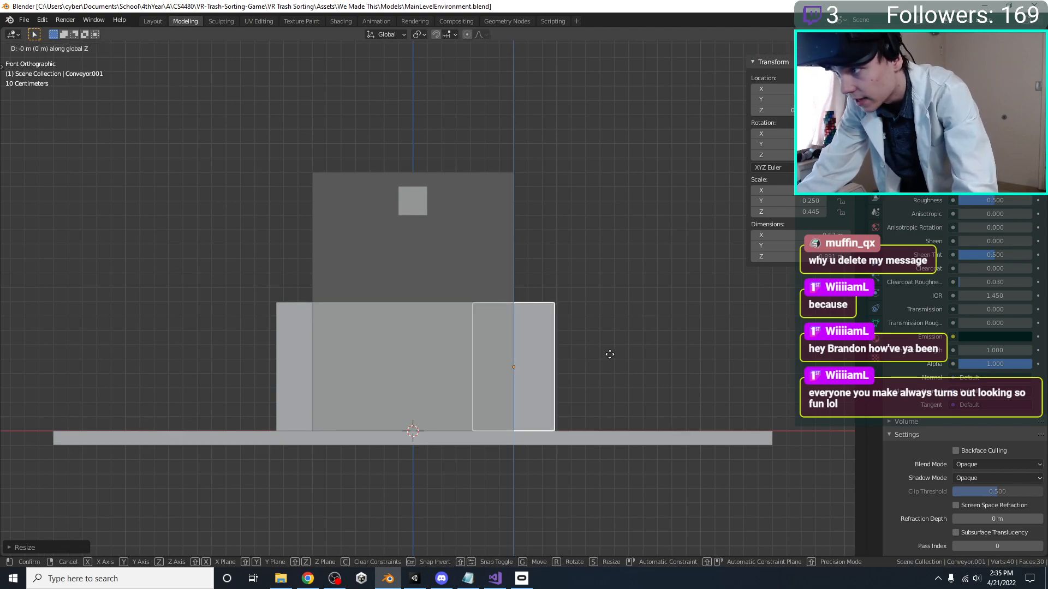
{"action": "key", "text": "Escape"}
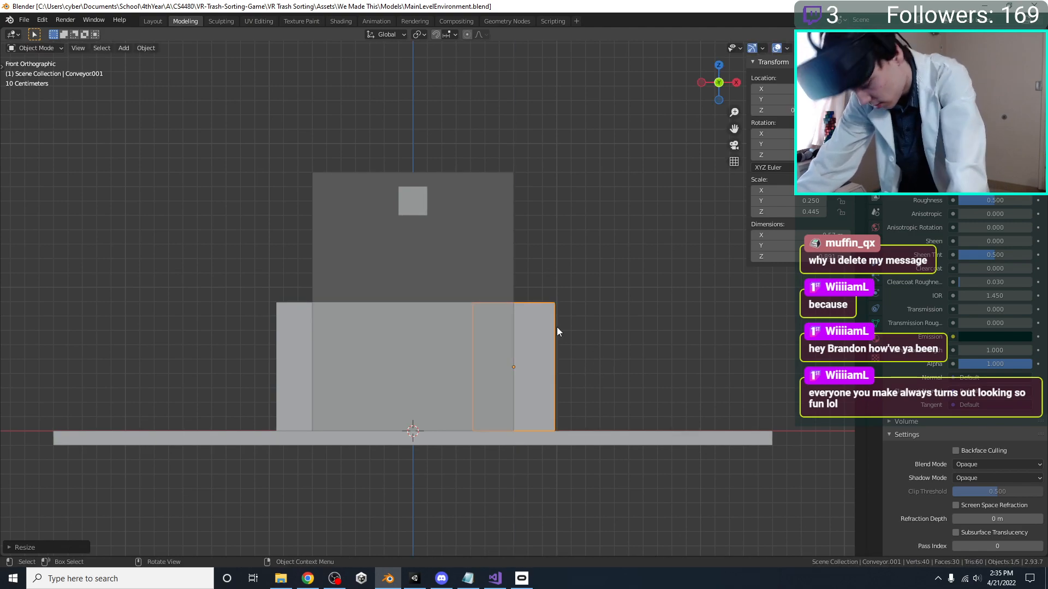
{"action": "key", "text": "g"}
{"action": "key", "text": "z"}
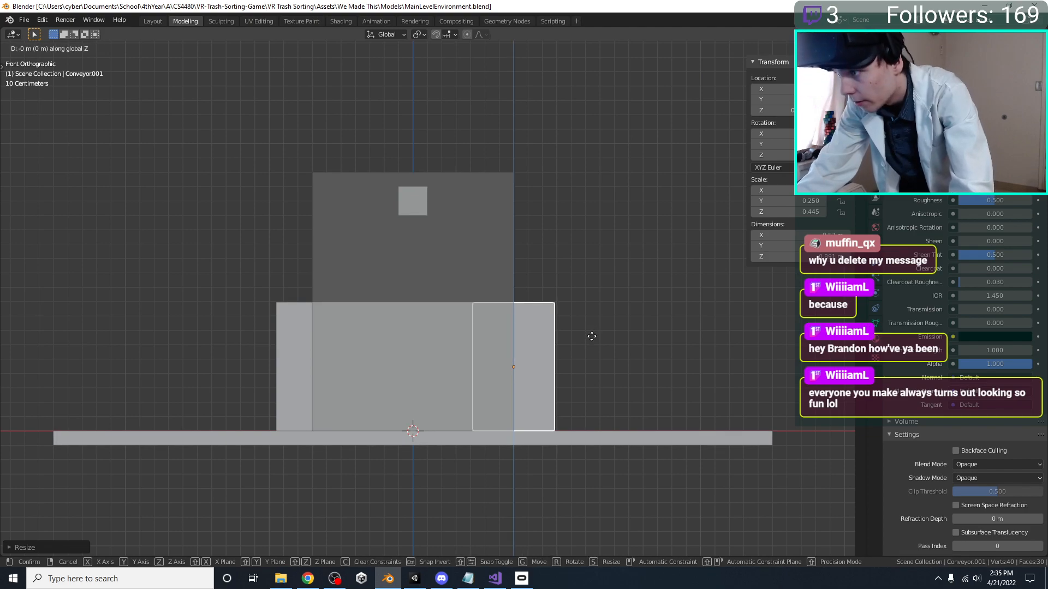
{"action": "left_click", "coordinate": [593, 344]}
Duplicate the side block 1.4 m along negative X onto the opposite edge of the player bounds, and save the file
{"action": "key", "text": "shift+d"}
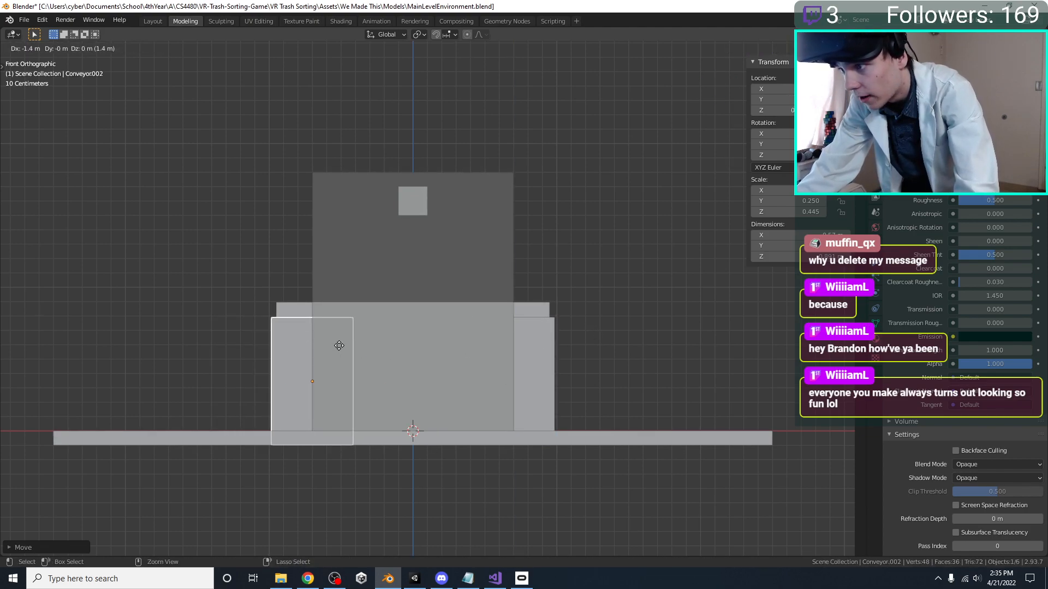
{"action": "left_click", "coordinate": [339, 345]}
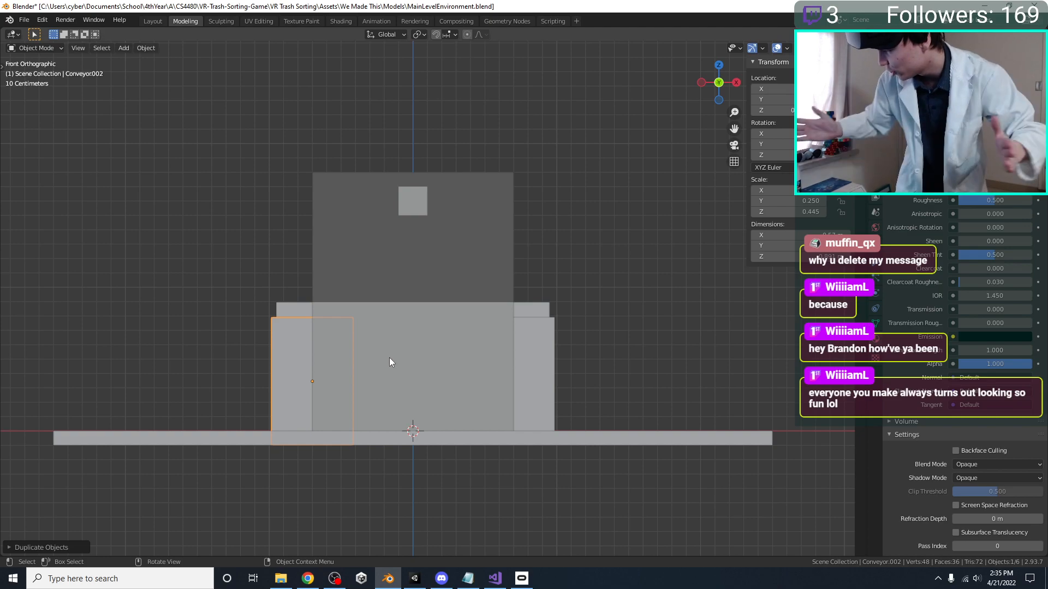
{"action": "scroll", "coordinate": [388, 362], "scroll_direction": "up", "scroll_amount": 1}
{"action": "middle_click_drag", "start_coordinate": [381, 362], "coordinate": [377, 400], "text": "shift"}
{"action": "key", "text": "ctrl+s"}
Scale the new side block by 1.5 along Y
{"action": "key", "text": "KP_7"}
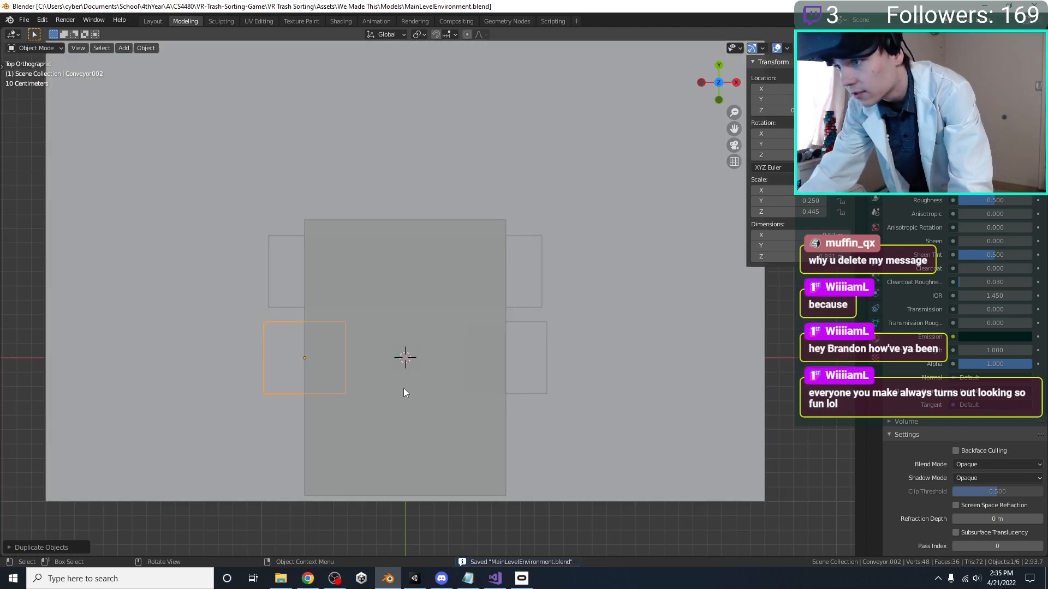
{"action": "key", "text": "s"}
{"action": "key", "text": "z"}
{"action": "key", "text": "y"}
{"action": "left_click", "coordinate": [446, 384]}
{"action": "key", "text": "g"}
{"action": "key", "text": "y"}
{"action": "right_click", "coordinate": [440, 387]}
{"action": "key", "text": "g"}
{"action": "key", "text": "y"}
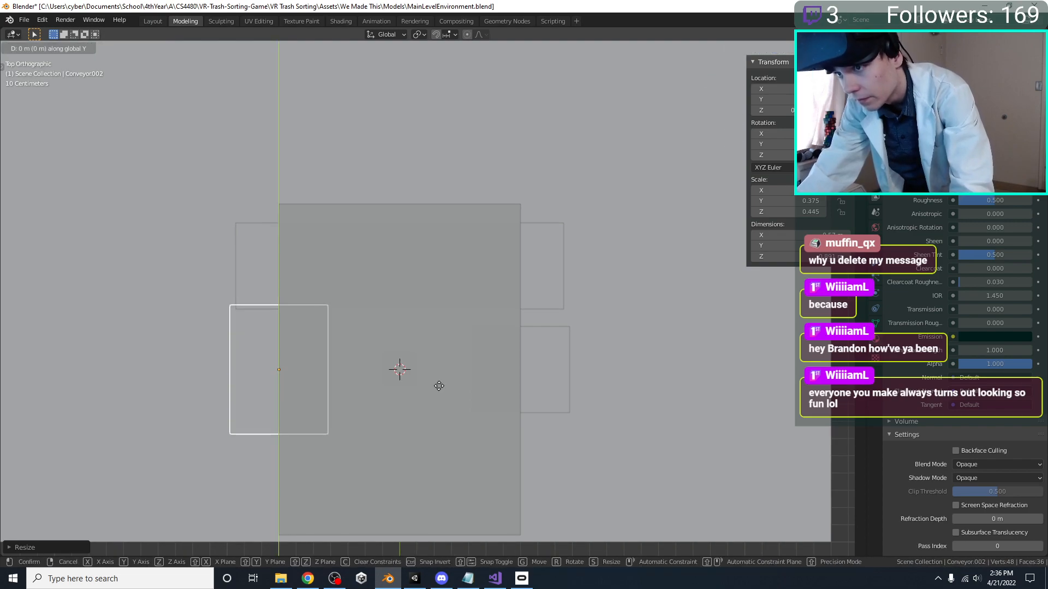
{"action": "key", "text": "x"}
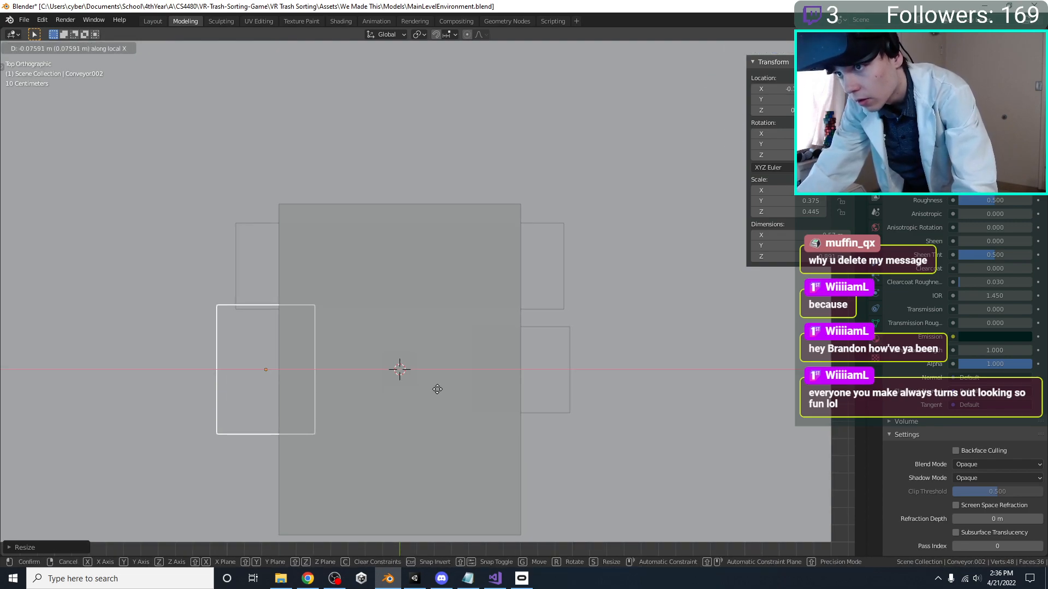
{"action": "right_click", "coordinate": [435, 395]}
Shrink the negative-X side block to about 0.9 along Y so its edge just clears the conveyor
{"action": "key", "text": "s"}
{"action": "key", "text": "y"}
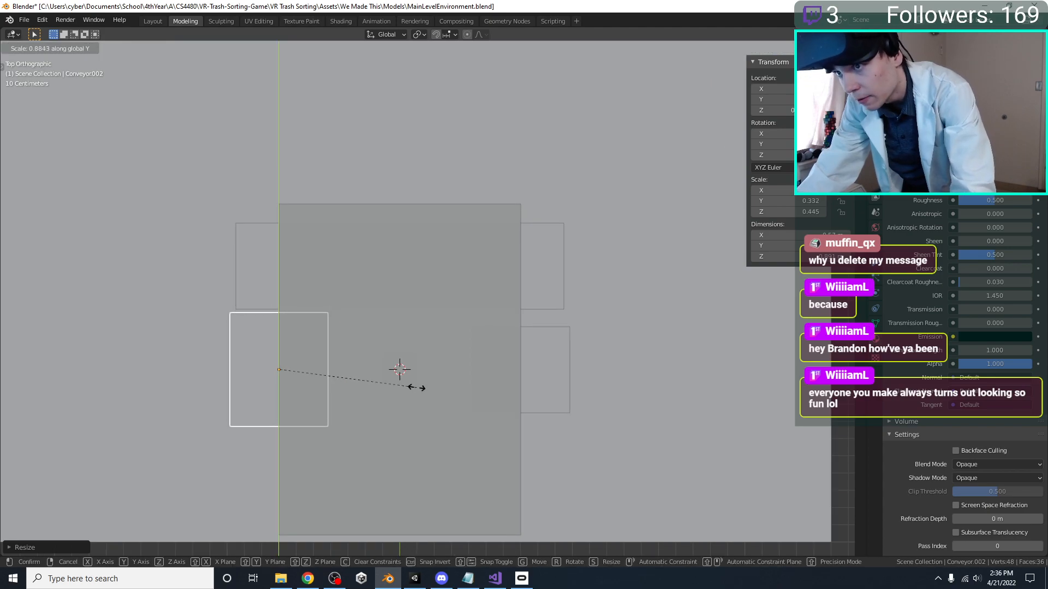
{"action": "left_click", "coordinate": [420, 389]}
Scale the positive-X side block by about 1.4 along Y so it matches the length of the opposite block
{"action": "left_click", "coordinate": [551, 397]}
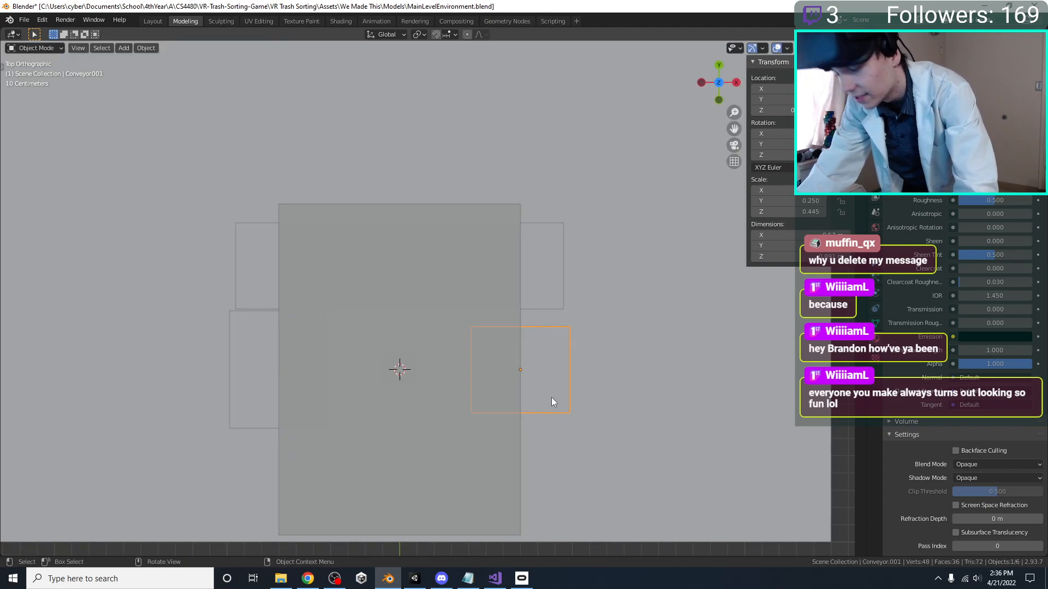
{"action": "key", "text": "g"}
{"action": "key", "text": "y"}
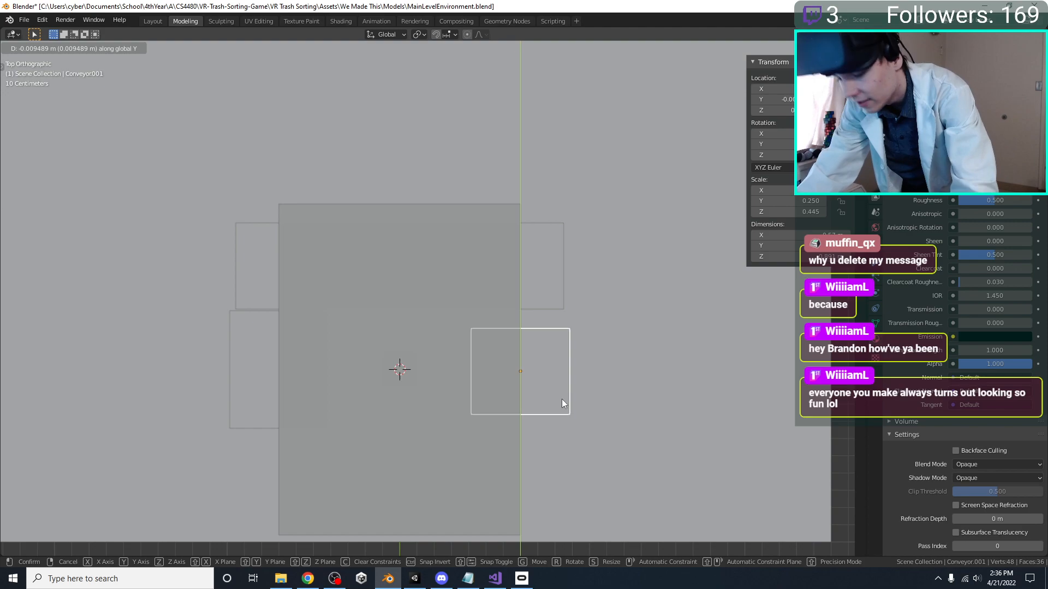
{"action": "right_click", "coordinate": [559, 399]}
{"action": "key", "text": "s"}
{"action": "key", "text": "y"}
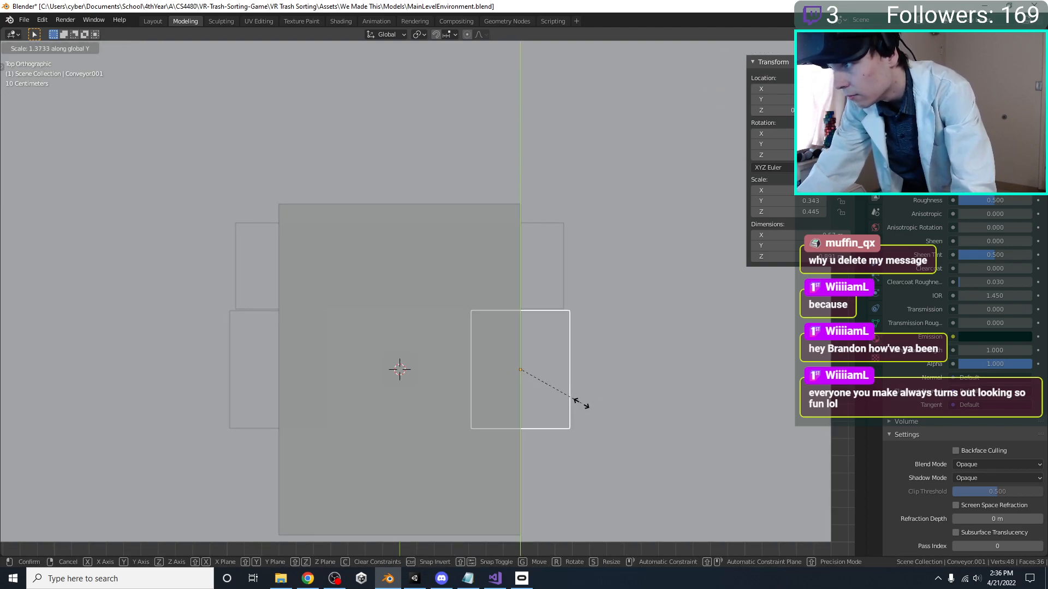
{"action": "left_click", "coordinate": [576, 410]}
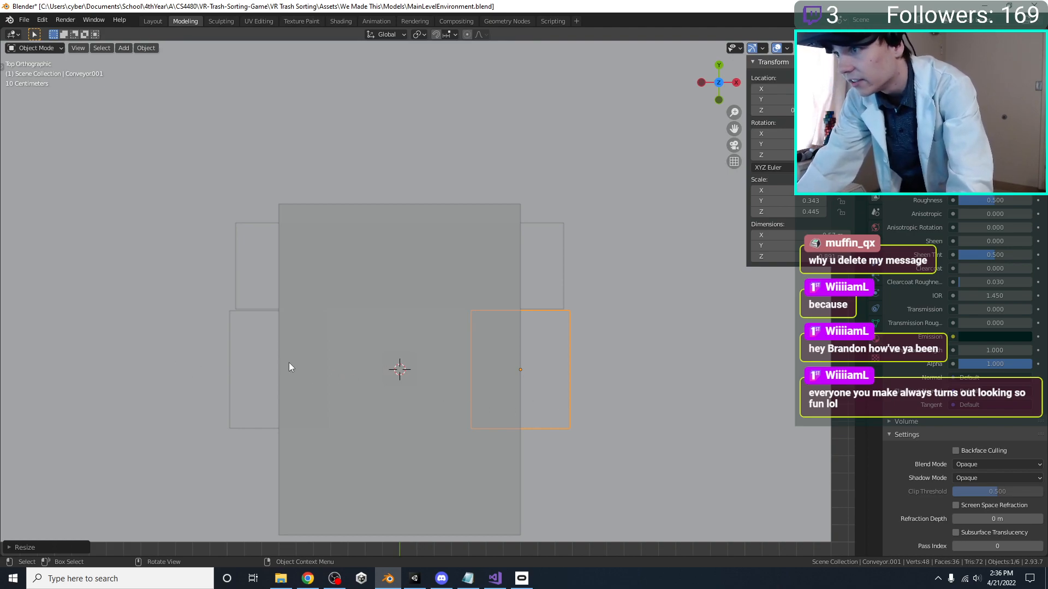
Scale the positive-X side block by about 1.06 along X and shrink it along Y to a scale of 0.295
{"action": "left_click", "coordinate": [263, 355]}
{"action": "left_click", "coordinate": [552, 370]}
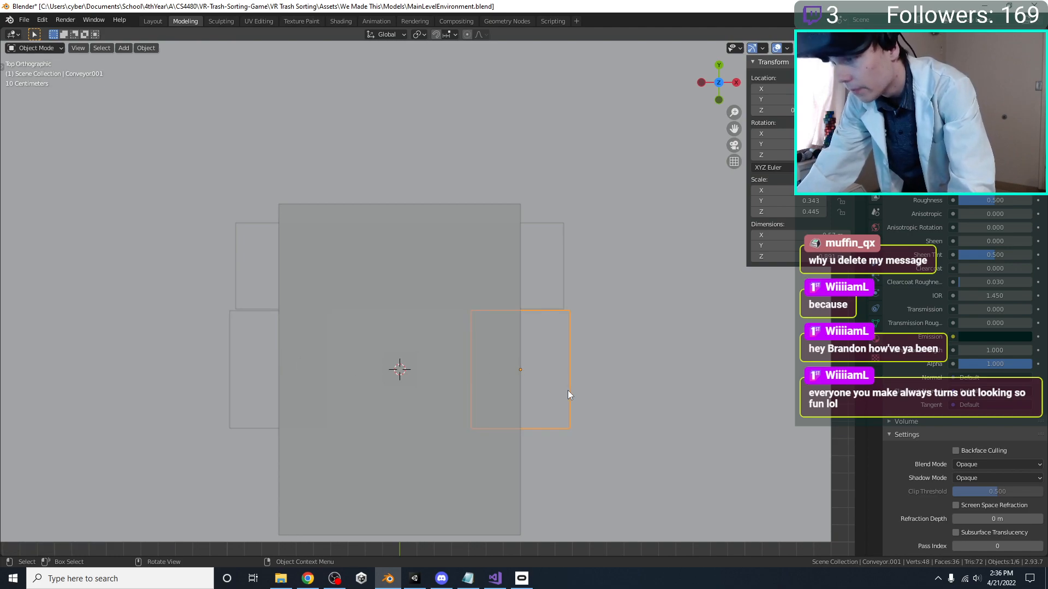
{"action": "key", "text": "s"}
{"action": "key", "text": "x"}
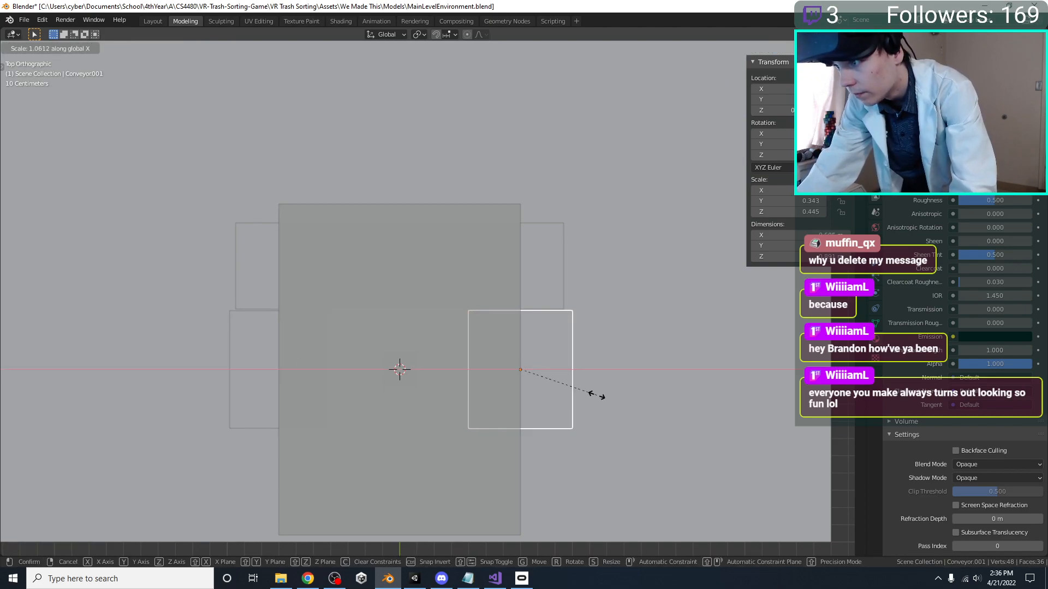
{"action": "left_click", "coordinate": [600, 400]}
{"action": "key", "text": "s"}
{"action": "key", "text": "y"}
{"action": "left_click", "coordinate": [590, 395]}
{"action": "key", "text": "s"}
{"action": "key", "text": "y"}
{"action": "left_click", "coordinate": [585, 395]}
Save the file, switch to Unity, and play-test the resized side blocks before leaving play mode
{"action": "key", "text": "ctrl+s"}
{"action": "left_click", "coordinate": [414, 579]}
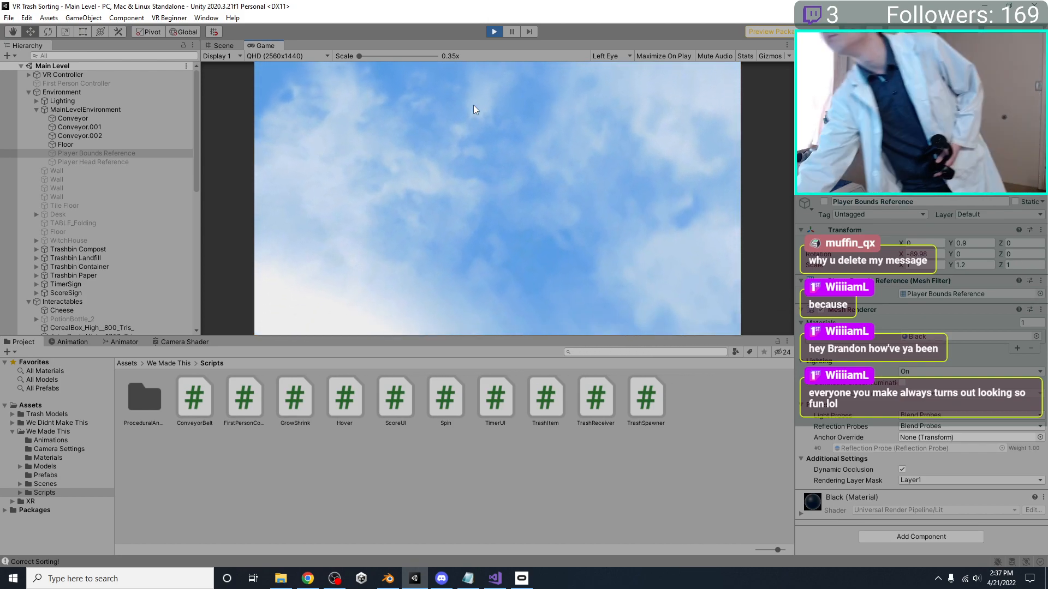
{"action": "left_click", "coordinate": [494, 31]}
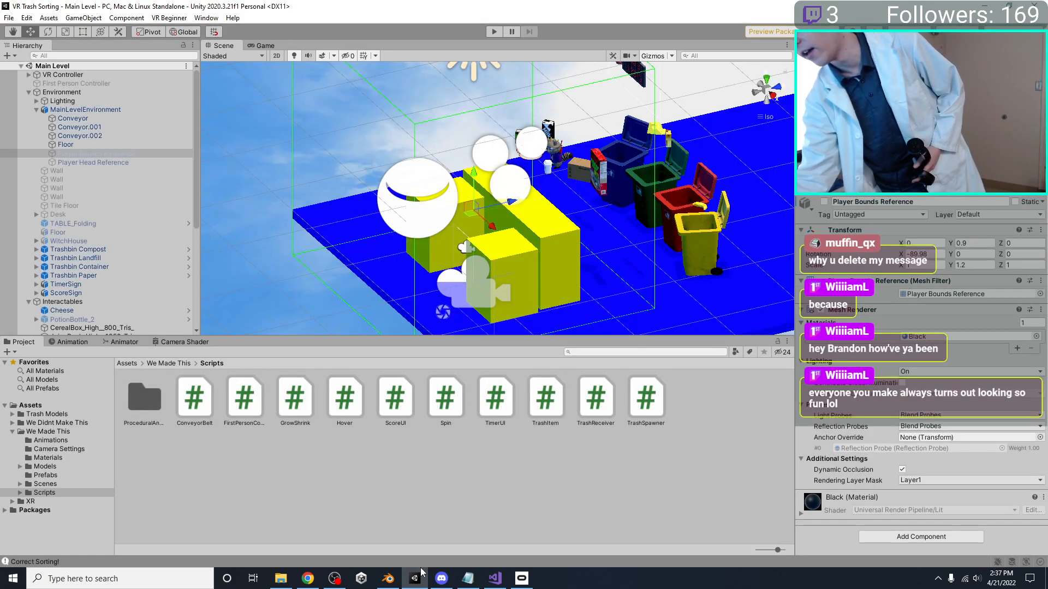
Switch to Blender and scale the conveyor and both side blocks together by about 1.36 along Z
{"action": "left_click", "coordinate": [387, 578]}
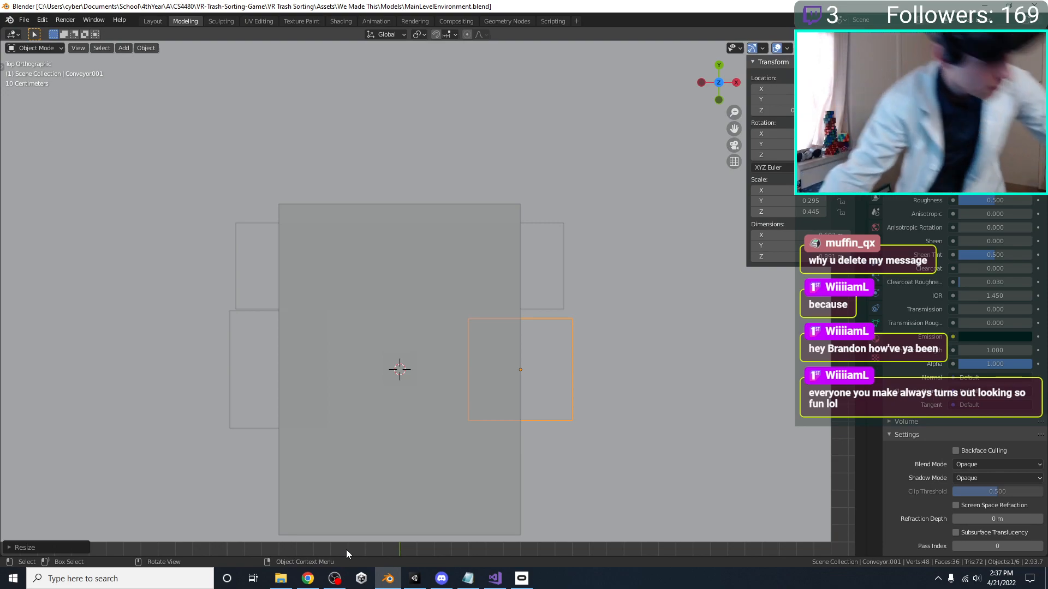
{"action": "middle_click_drag", "start_coordinate": [382, 250], "coordinate": [306, 380]}
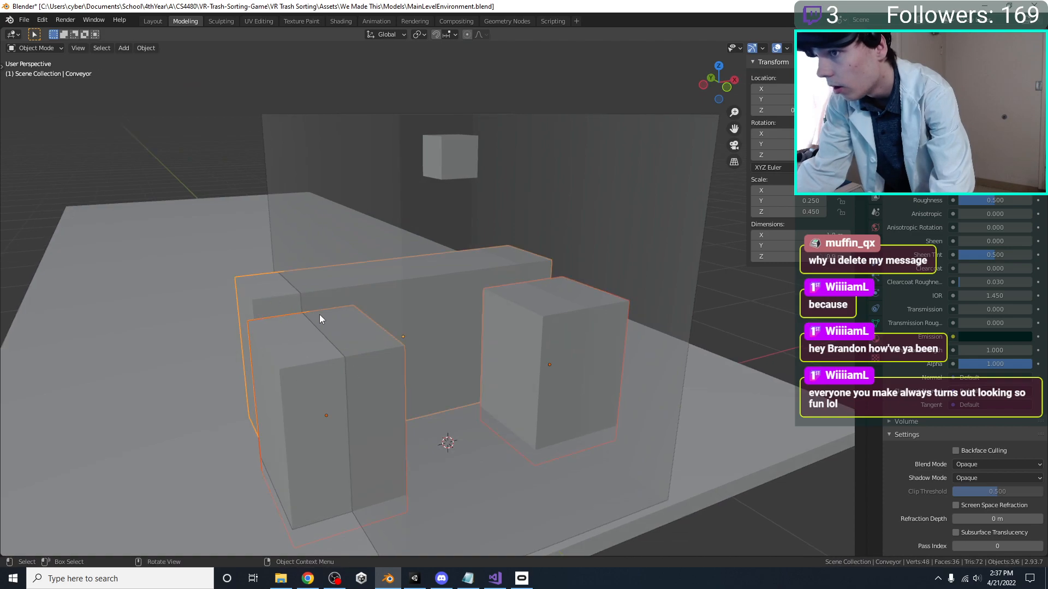
{"action": "key", "text": "g"}
{"action": "key", "text": "z"}
{"action": "right_click", "coordinate": [370, 336]}
{"action": "key", "text": "s"}
{"action": "key", "text": "z"}
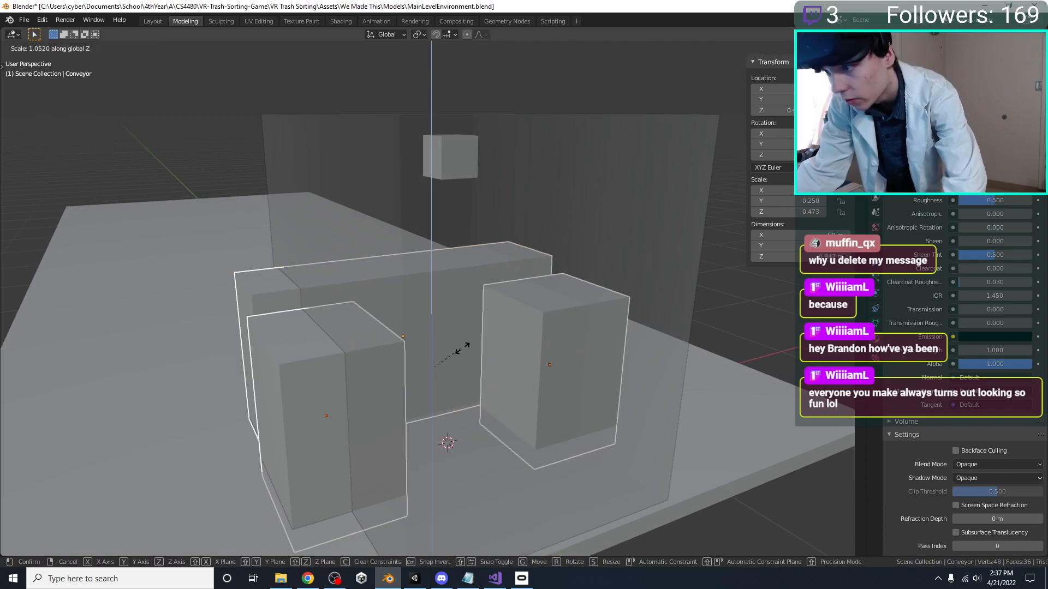
{"action": "left_click", "coordinate": [468, 353]}
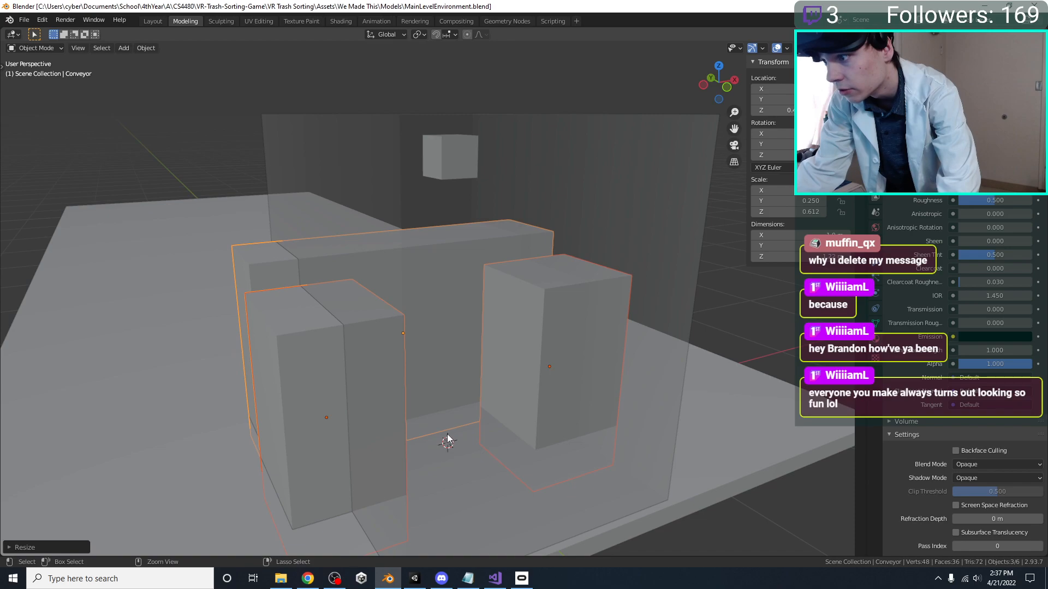
Save the file, switch to Unity, and play-test the taller conveyor and side blocks, ending in the scene view
{"action": "key", "text": "ctrl+s"}
{"action": "left_click", "coordinate": [414, 578]}
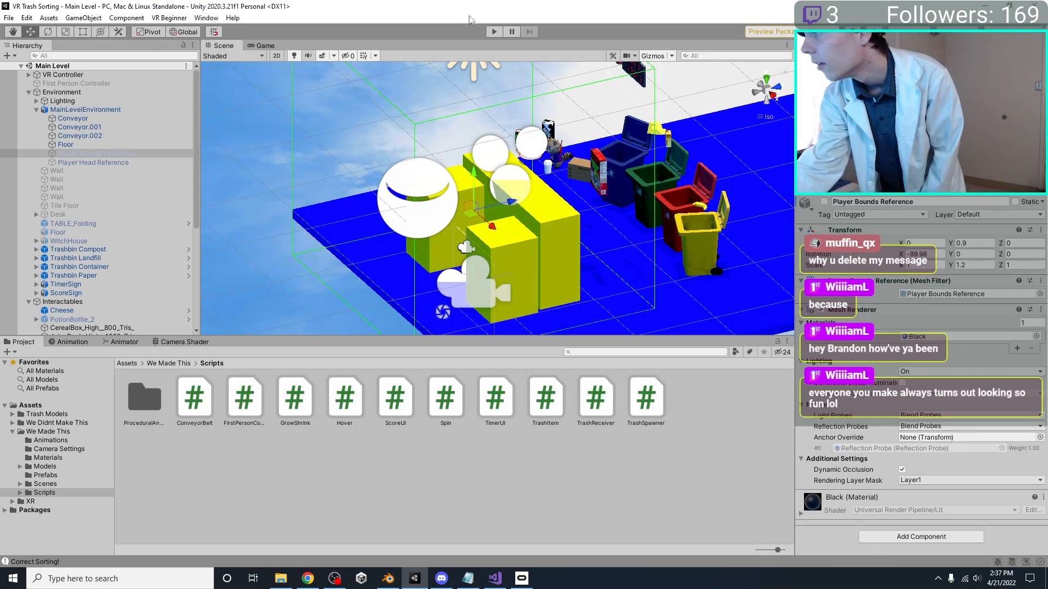
{"action": "left_click", "coordinate": [496, 31]}
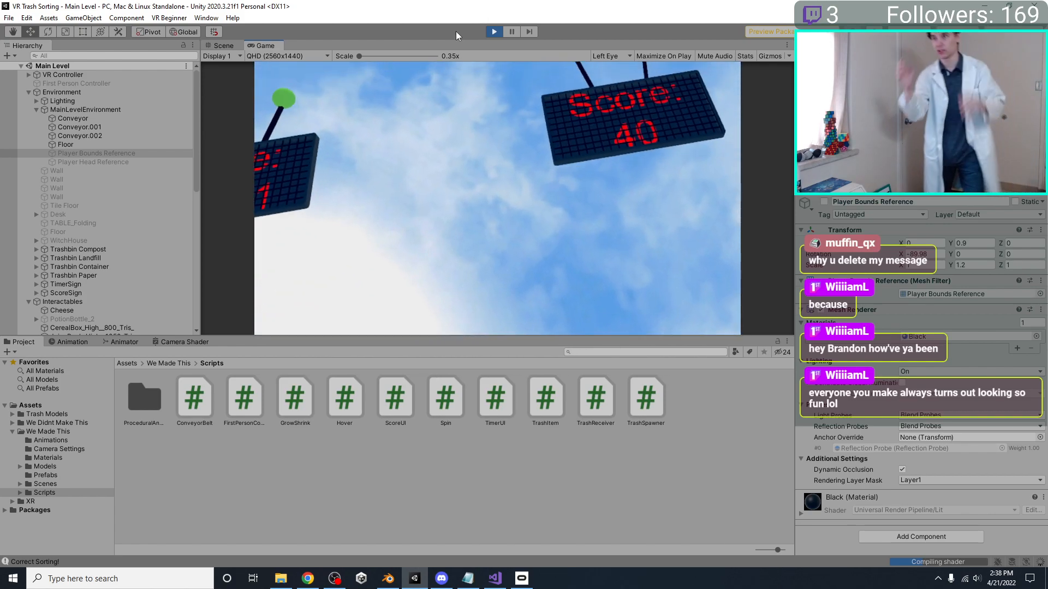
{"action": "left_click", "coordinate": [495, 32]}
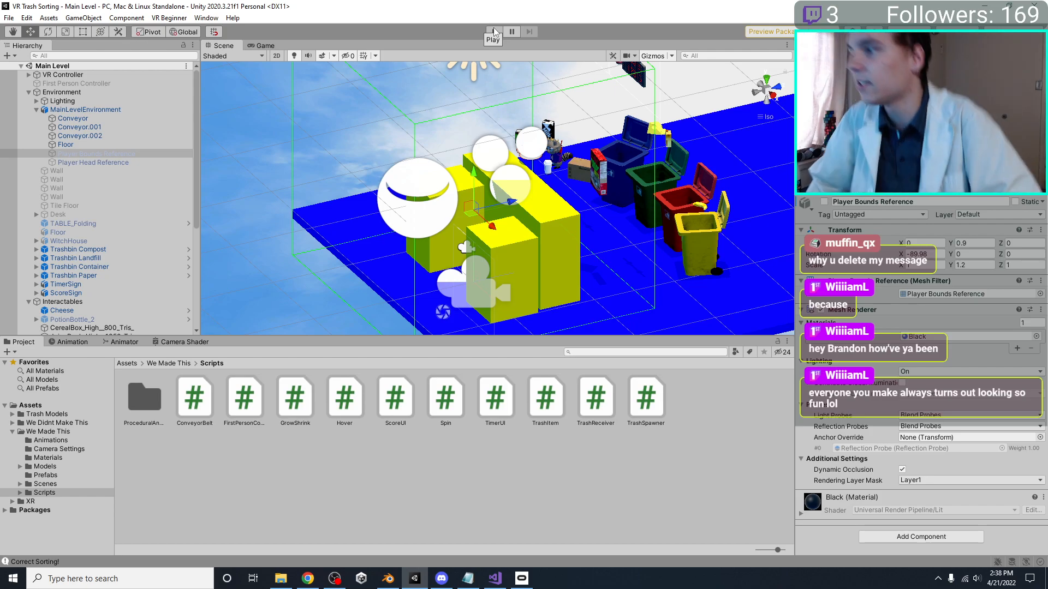
{"action": "key", "text": "f"}
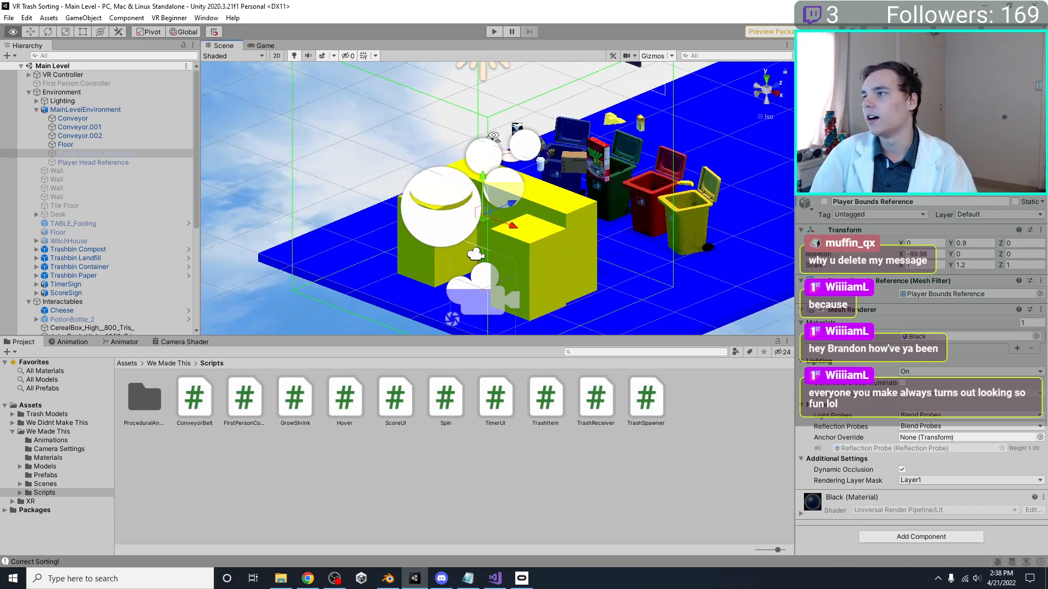
Switch to Blender, give the positive-X side block its own material named Cyan, and make its base color cyan
{"action": "left_click", "coordinate": [388, 579]}
{"action": "middle_click_drag", "start_coordinate": [565, 220], "coordinate": [544, 346]}
{"action": "left_click", "coordinate": [543, 346]}
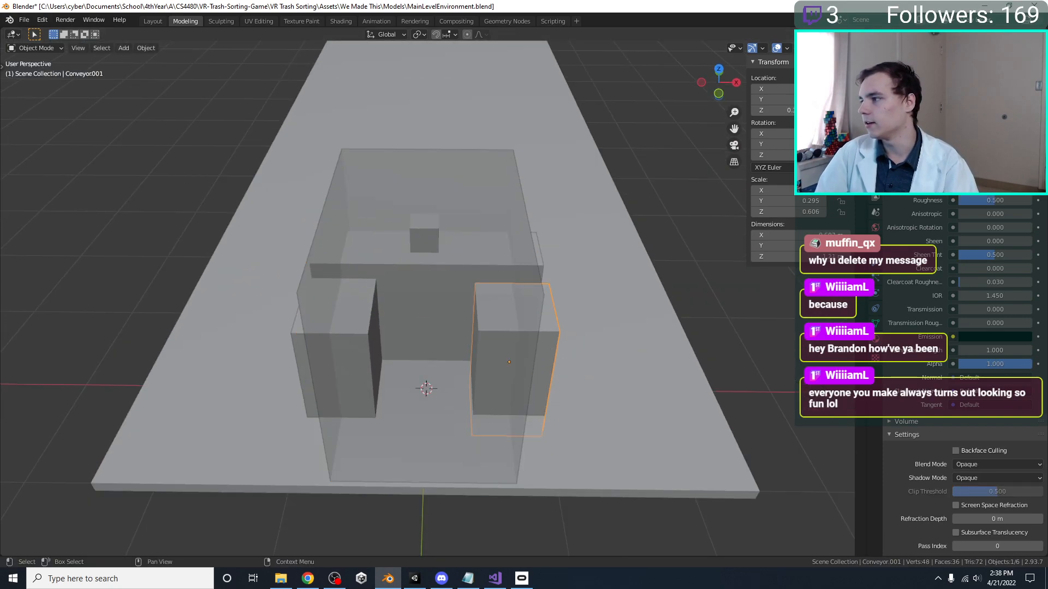
{"action": "scroll", "coordinate": [977, 218], "scroll_direction": "up", "scroll_amount": 10}
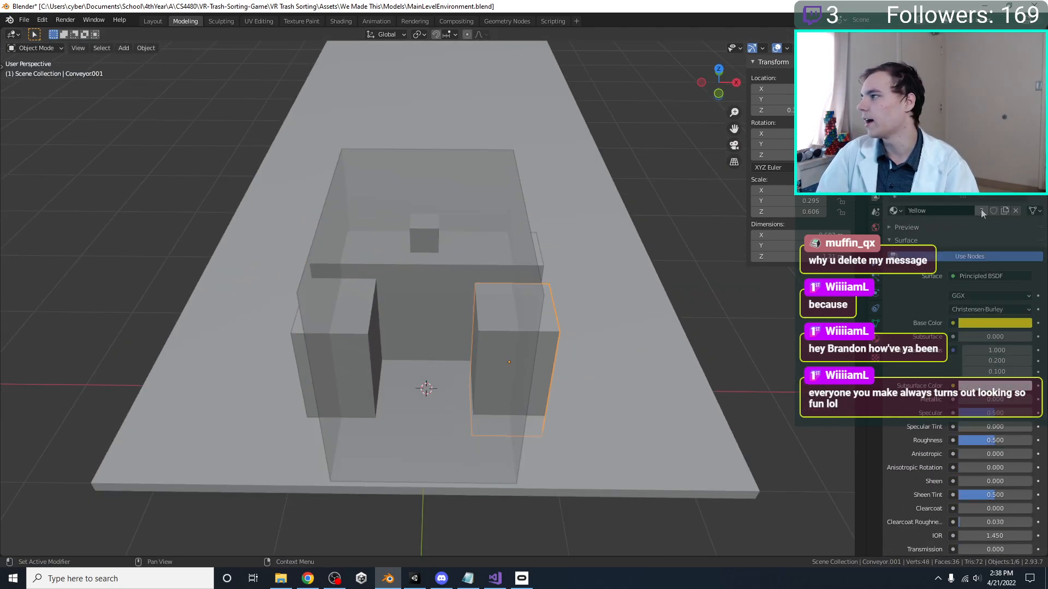
{"action": "left_click", "coordinate": [961, 211]}
{"action": "type", "text": "Blue"}
{"action": "key", "text": "BackSpace"}
{"action": "key", "text": "BackSpace"}
{"action": "key", "text": "BackSpace"}
{"action": "key", "text": "BackSpace"}
{"action": "type", "text": "Cyan"}
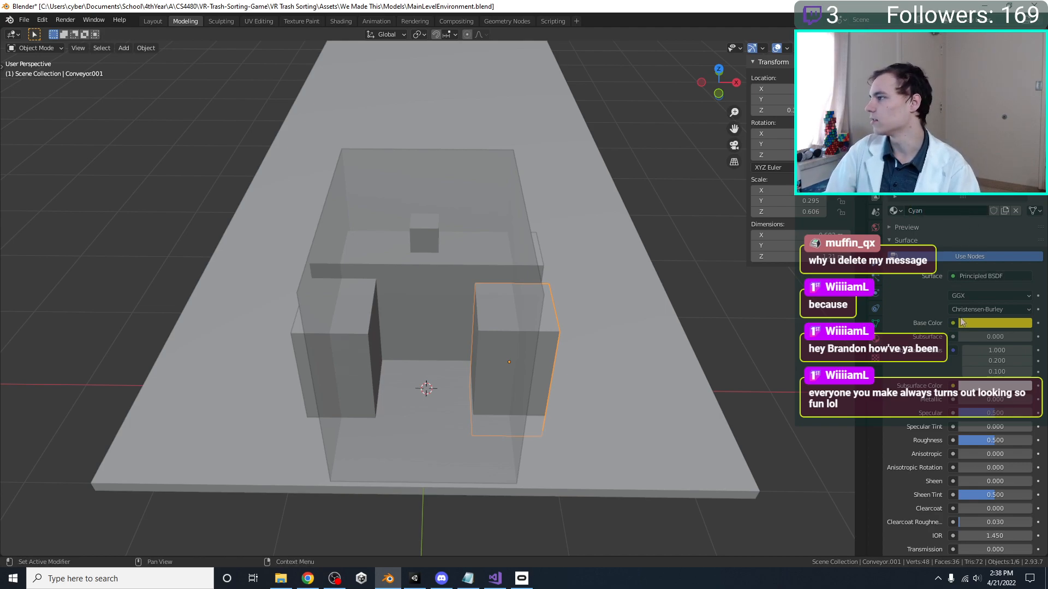
{"action": "left_click", "coordinate": [962, 323]}
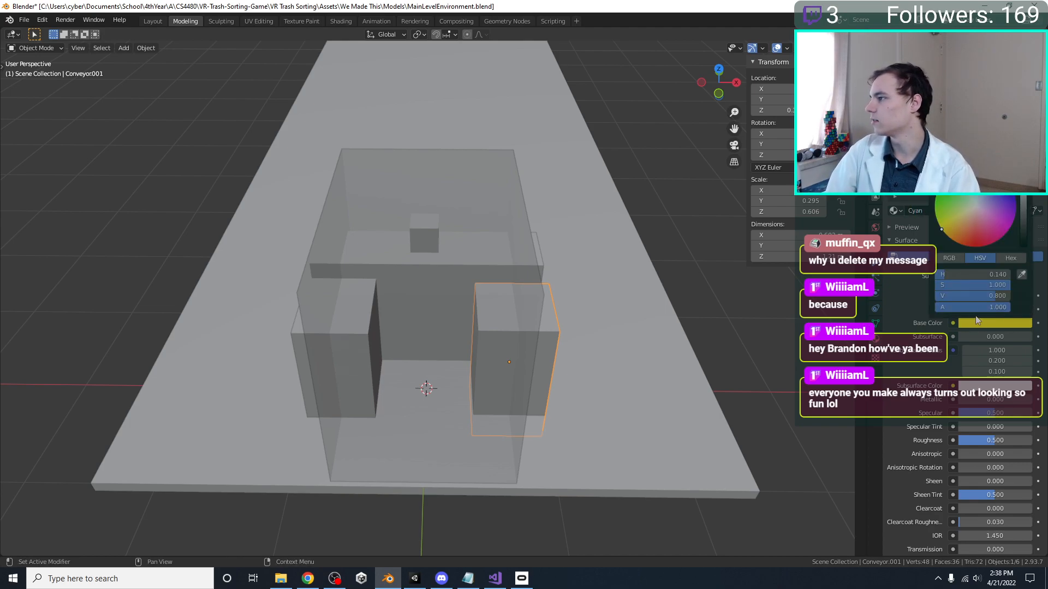
Rename the positive-X side block Sink and the negative-X side block Press
{"action": "middle_click_drag", "start_coordinate": [559, 280], "coordinate": [564, 269]}
{"action": "left_click", "coordinate": [304, 345]}
{"action": "left_click", "coordinate": [536, 350]}
{"action": "left_click", "coordinate": [537, 351]}
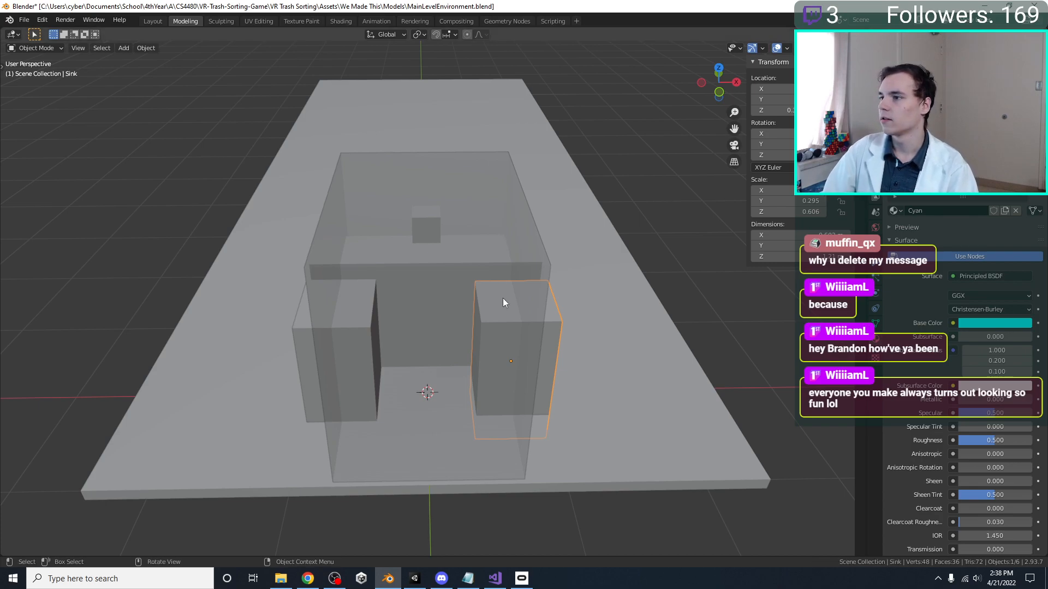
{"action": "middle_click_drag", "start_coordinate": [500, 288], "coordinate": [531, 261]}
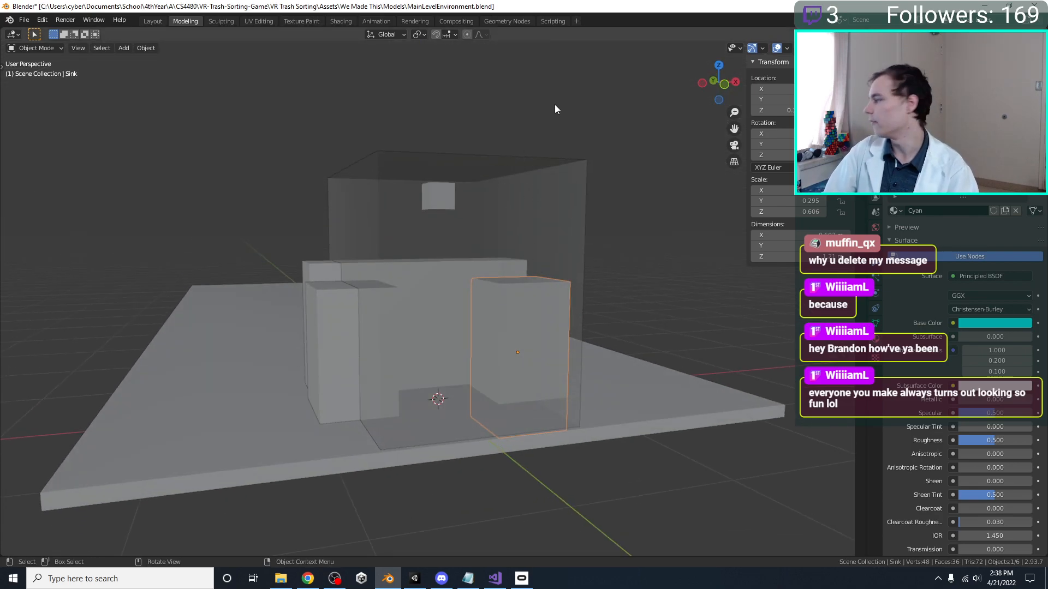
{"action": "left_click", "coordinate": [333, 349]}
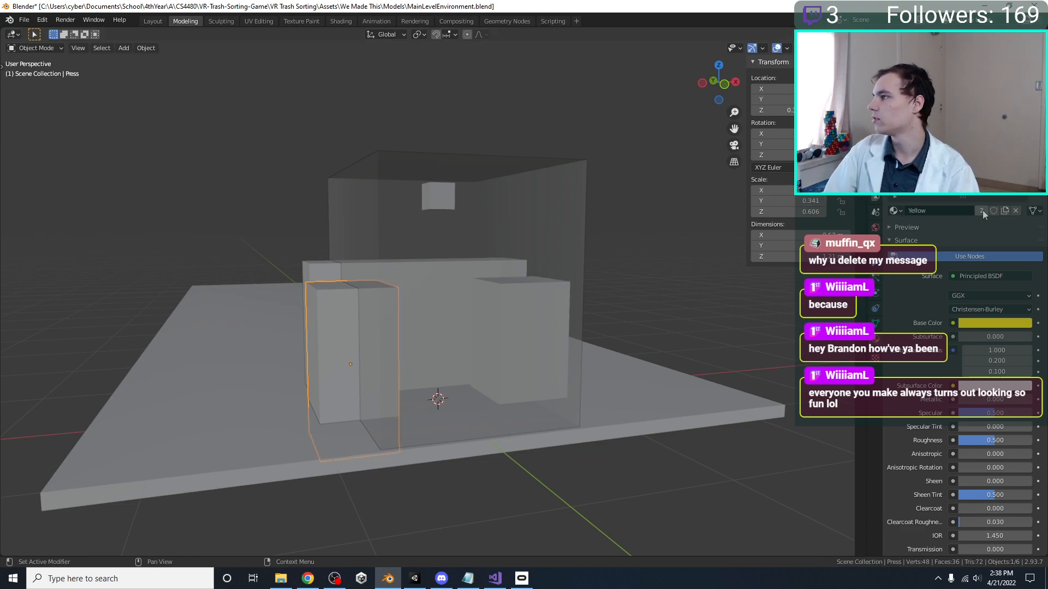
Give the conveyor its own material named Grey, darken its base color, and save the file
{"action": "middle_click_drag", "start_coordinate": [534, 176], "coordinate": [518, 293]}
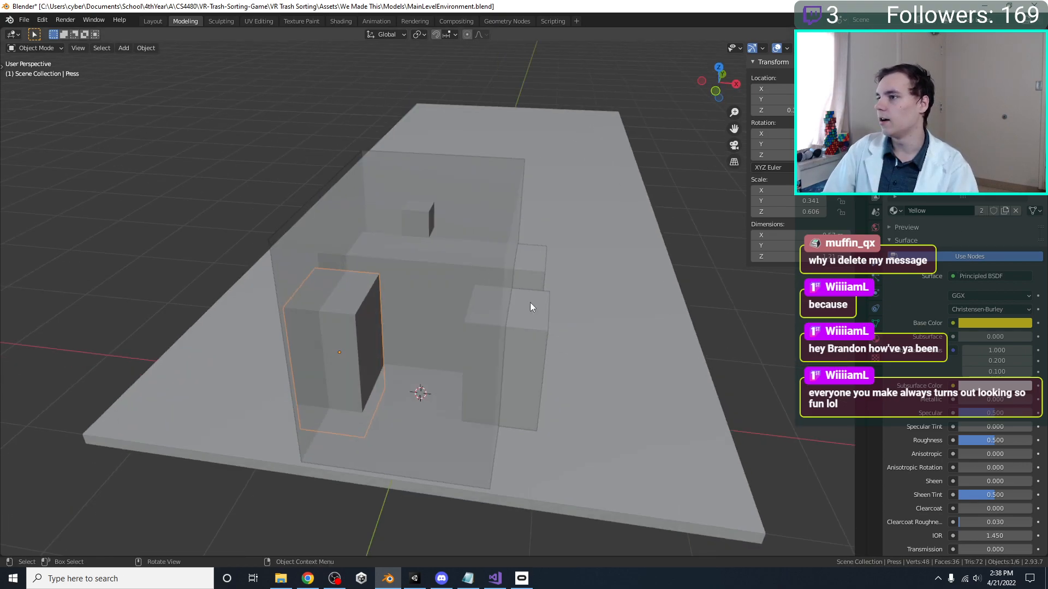
{"action": "left_click", "coordinate": [542, 262]}
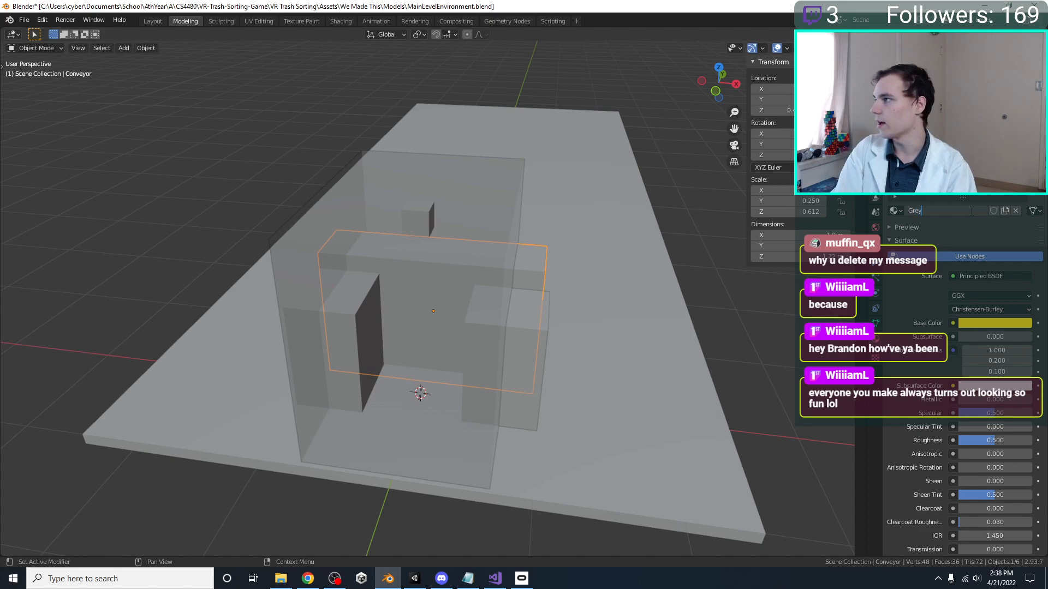
{"action": "left_click", "coordinate": [1007, 323]}
{"action": "left_click_drag", "start_coordinate": [1024, 224], "coordinate": [1024, 240]}
{"action": "key", "text": "ctrl+s"}
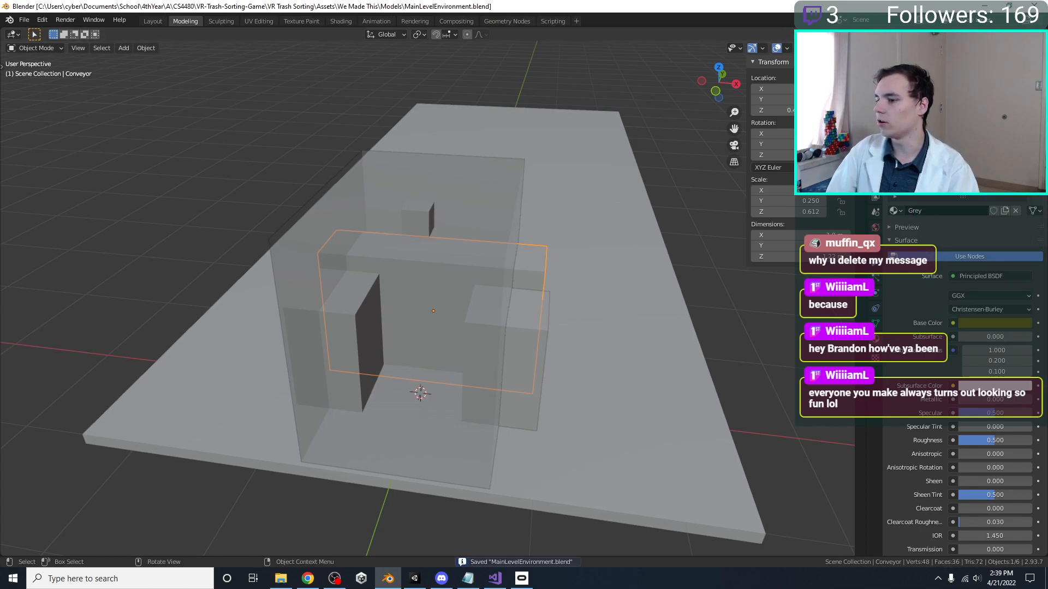
Switch to Unity and check the updated block colors in the scene view
{"action": "left_click", "coordinate": [415, 578]}
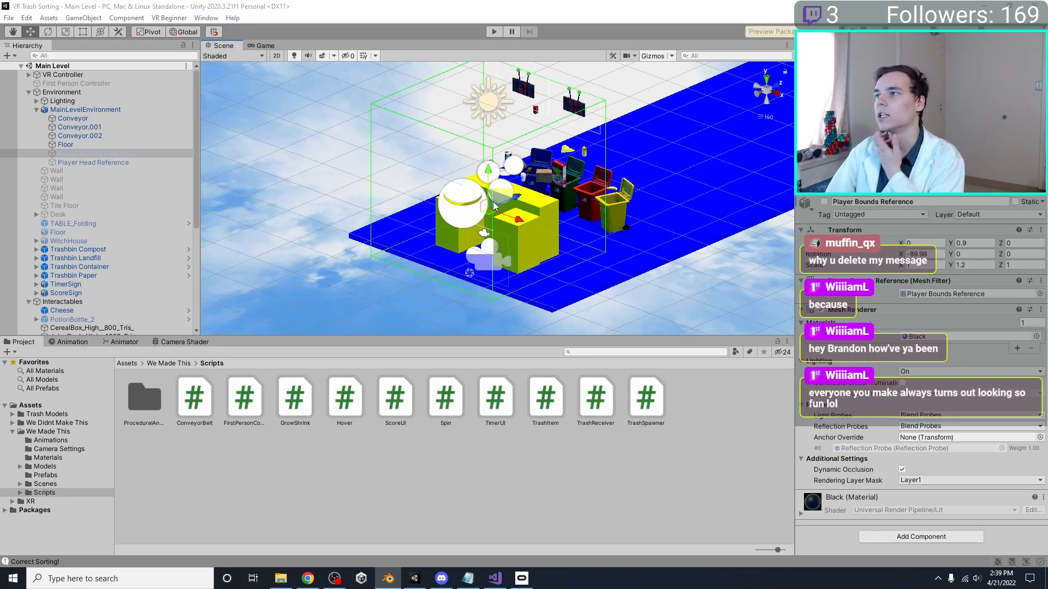
{"action": "right_click_drag", "start_coordinate": [494, 206], "coordinate": [534, 193]}
{"action": "scroll", "coordinate": [534, 193], "scroll_direction": "up", "scroll_amount": 2}
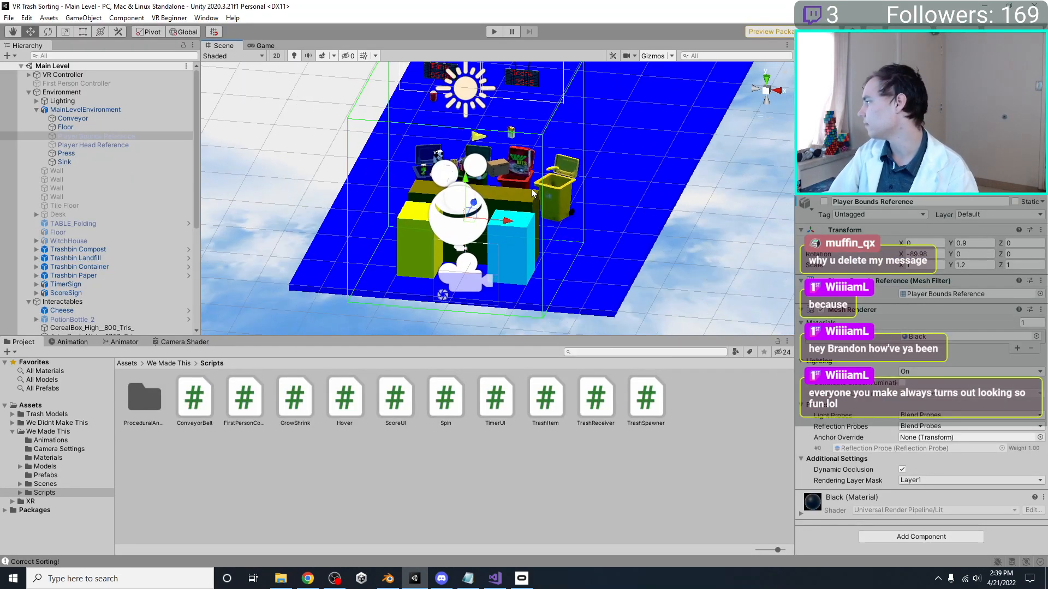
Switch to Blender and desaturate the Grey material's base color to hue 0.125, saturation 0.039, value 0.107
{"action": "left_click", "coordinate": [385, 581]}
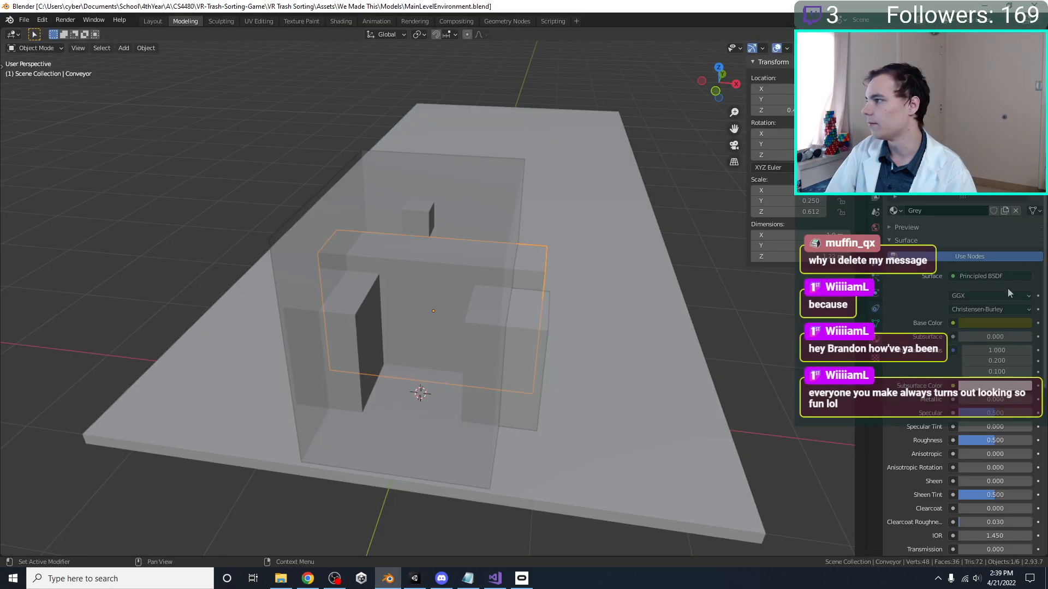
{"action": "left_click", "coordinate": [988, 322]}
{"action": "left_click", "coordinate": [974, 206]}
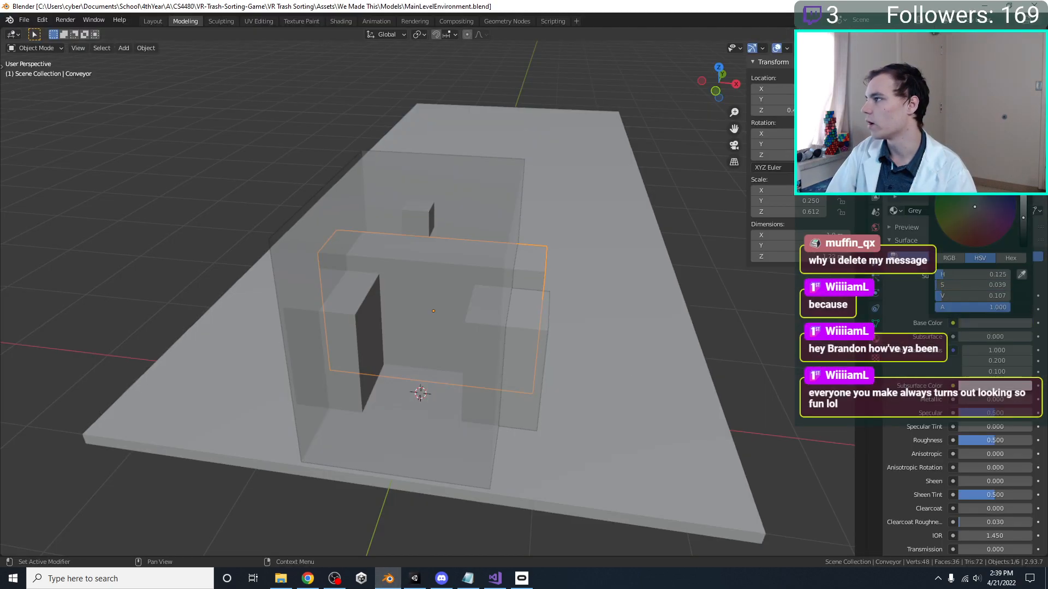
Switch to Unity, enlarge the scene view, deselect the player bounds, and inspect the recolored blocks from several angles
{"action": "left_click", "coordinate": [414, 578]}
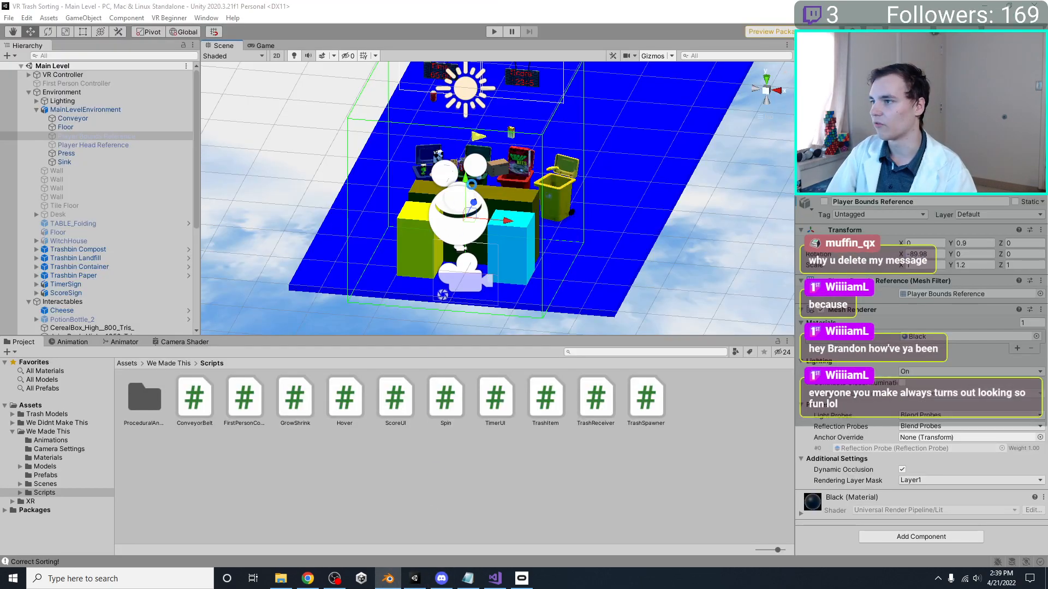
{"action": "middle_click_drag", "start_coordinate": [693, 179], "coordinate": [640, 227]}
{"action": "right_click_drag", "start_coordinate": [616, 184], "coordinate": [522, 267]}
{"action": "scroll", "coordinate": [523, 268], "scroll_direction": "down", "scroll_amount": 6}
{"action": "left_click_drag", "start_coordinate": [530, 335], "coordinate": [522, 364]}
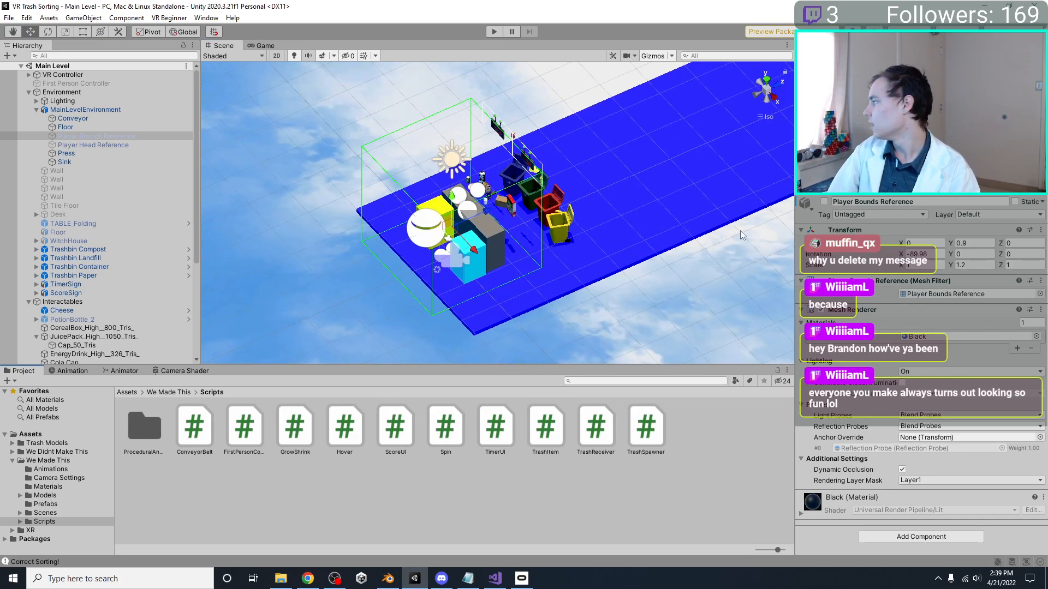
{"action": "middle_click_drag", "start_coordinate": [705, 210], "coordinate": [667, 262]}
{"action": "right_click_drag", "start_coordinate": [666, 262], "coordinate": [494, 239]}
{"action": "middle_click_drag", "start_coordinate": [494, 239], "coordinate": [564, 186]}
{"action": "left_click", "coordinate": [379, 228]}
{"action": "right_click_drag", "start_coordinate": [379, 227], "coordinate": [494, 248]}
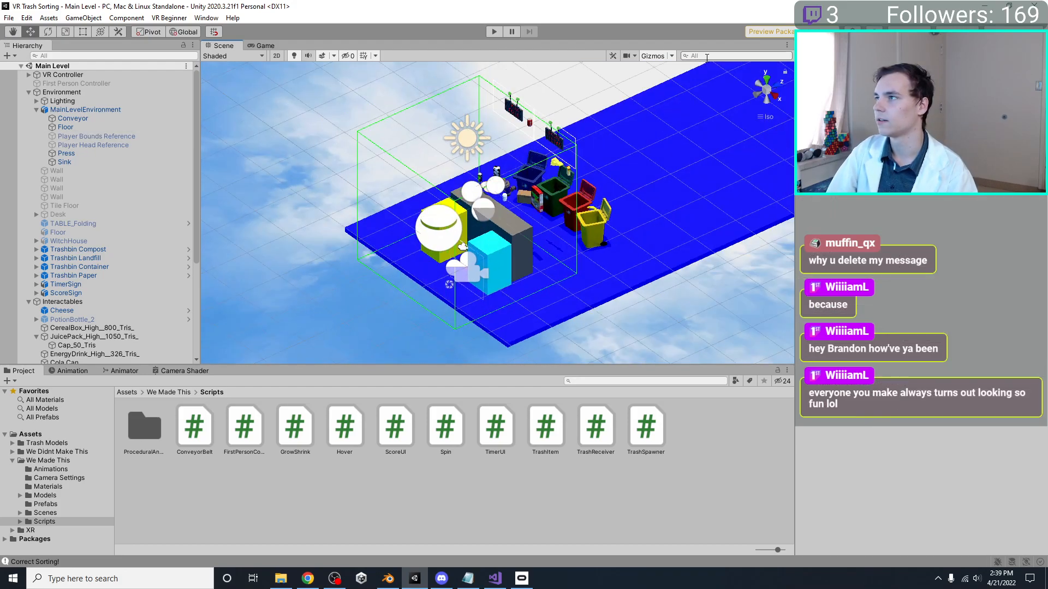
Turn off the scene gizmos and examine the conveyor, side blocks and trash bins close up
{"action": "left_click", "coordinate": [653, 57]}
{"action": "middle_click_drag", "start_coordinate": [610, 169], "coordinate": [561, 183]}
{"action": "right_click_drag", "start_coordinate": [561, 183], "coordinate": [444, 184]}
{"action": "scroll", "coordinate": [444, 184], "scroll_direction": "up", "scroll_amount": 6}
{"action": "middle_click_drag", "start_coordinate": [442, 179], "coordinate": [336, 157]}
{"action": "right_click_drag", "start_coordinate": [335, 156], "coordinate": [493, 148]}
Switch to Blender, duplicate the Sink block, name the copy Trash Bin, and place it near the floor's centreline beyond the conveyor
{"action": "left_click", "coordinate": [388, 579]}
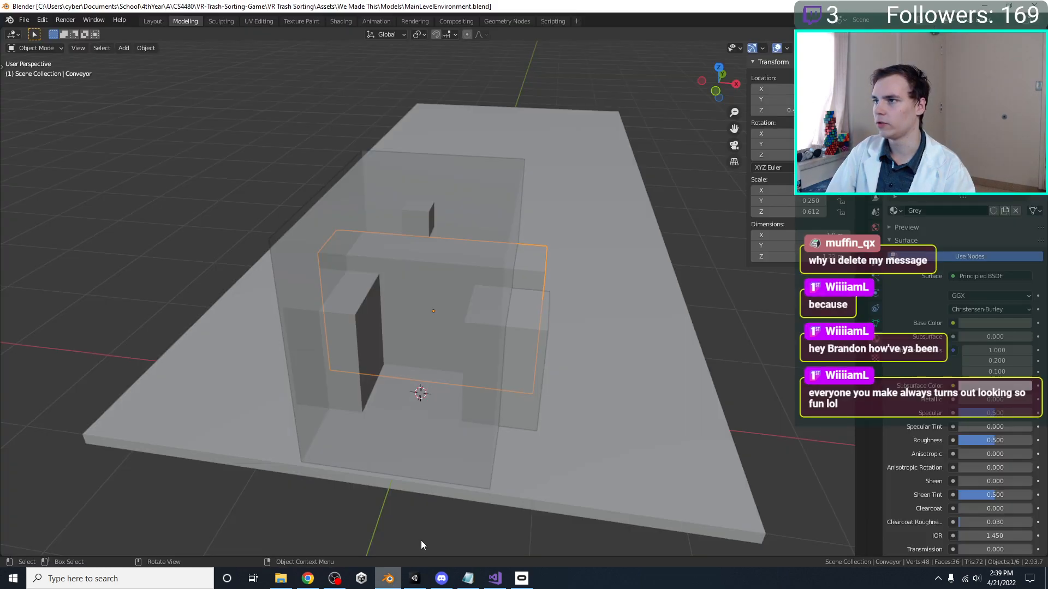
{"action": "scroll", "coordinate": [509, 240], "scroll_direction": "up", "scroll_amount": 3}
{"action": "scroll", "coordinate": [339, 221], "scroll_direction": "down", "scroll_amount": 4}
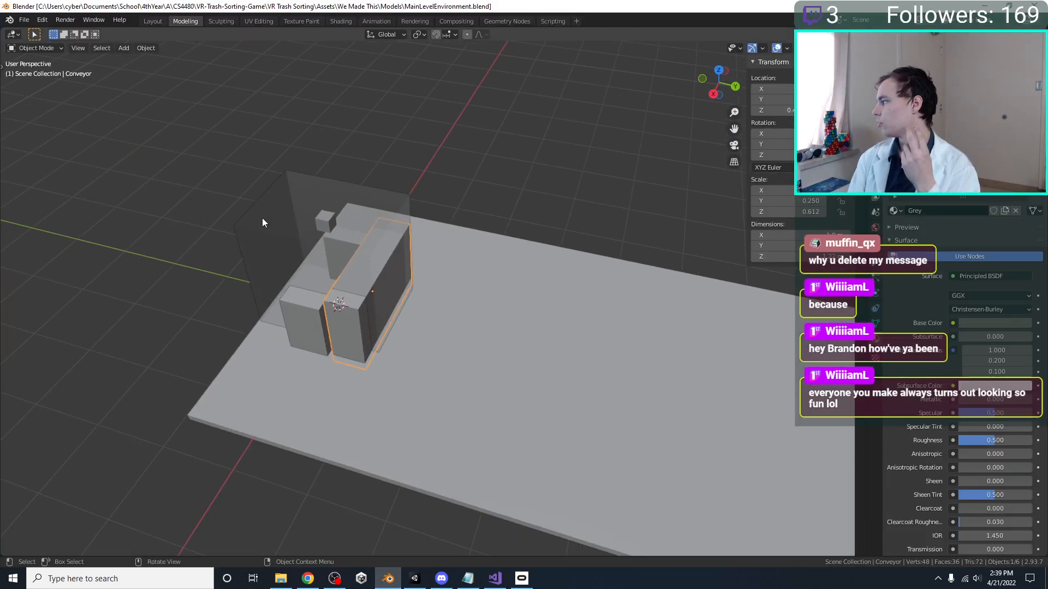
{"action": "key", "text": "KP_7"}
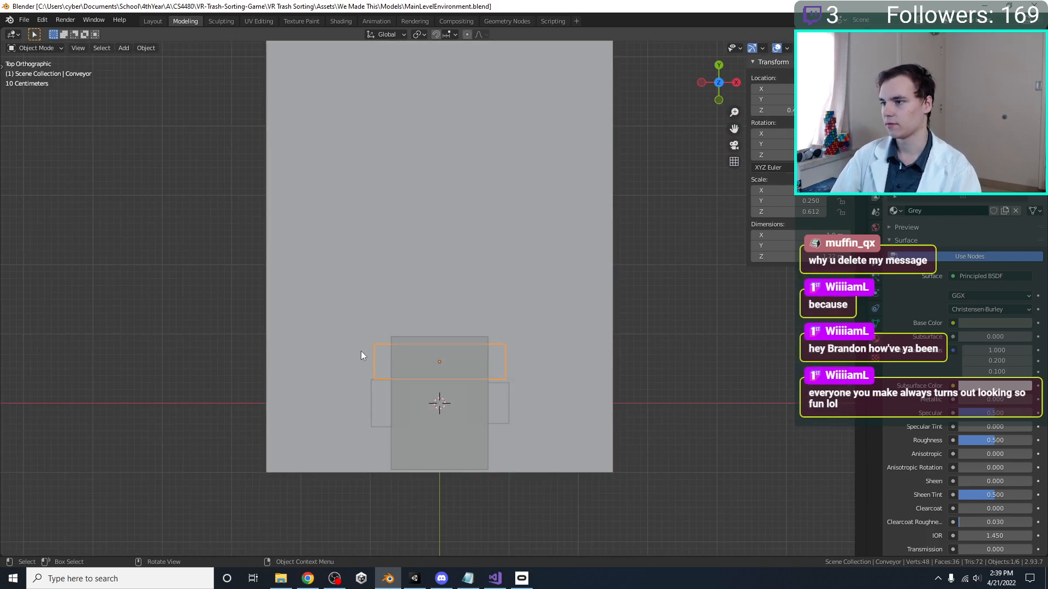
{"action": "left_click", "coordinate": [376, 427]}
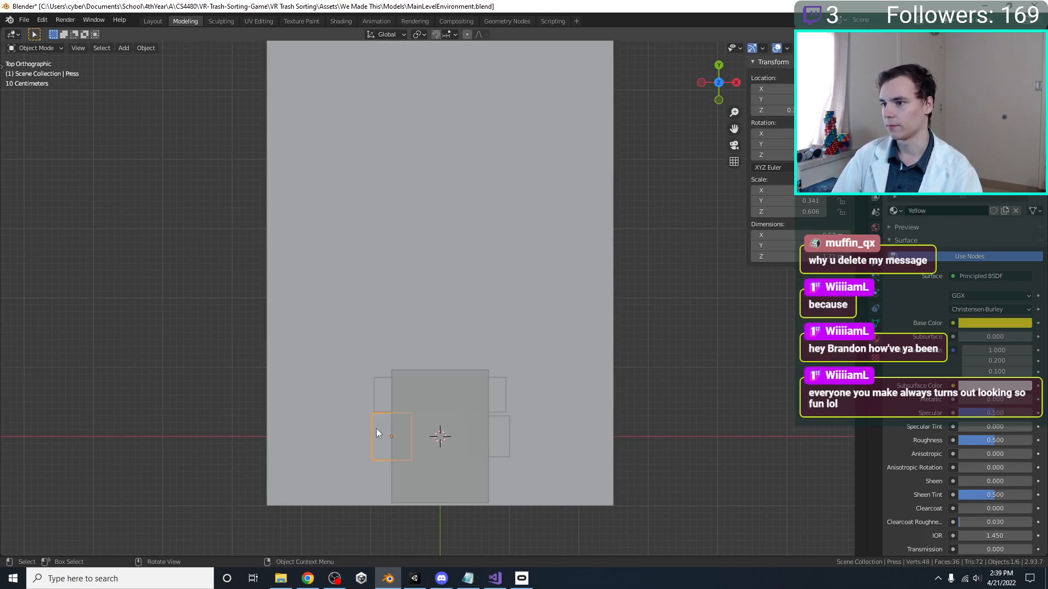
{"action": "left_click", "coordinate": [496, 447]}
{"action": "key", "text": "shift+d"}
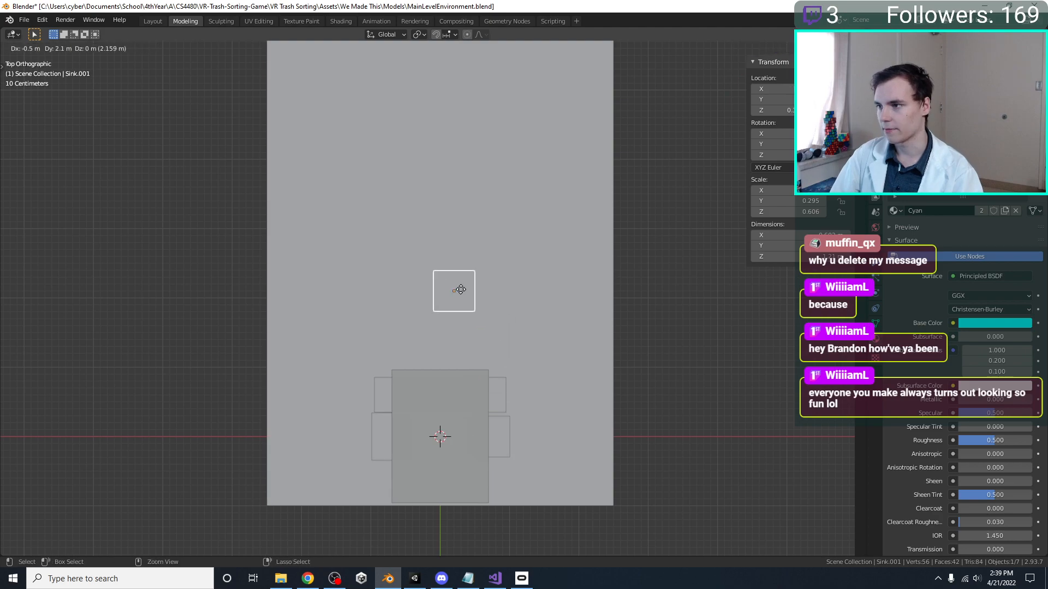
{"action": "left_click", "coordinate": [374, 307]}
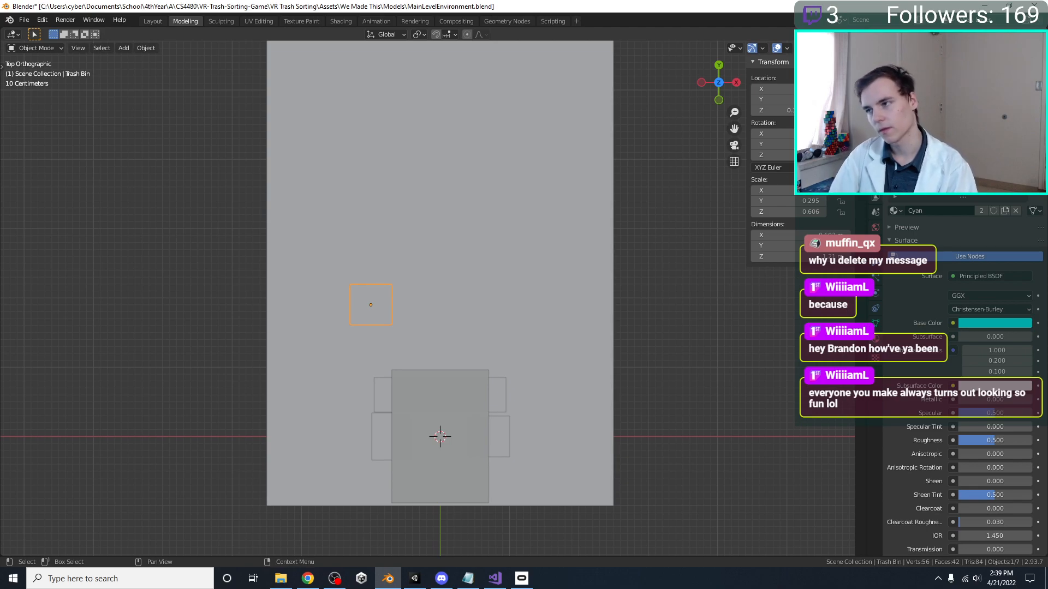
{"action": "key", "text": "g"}
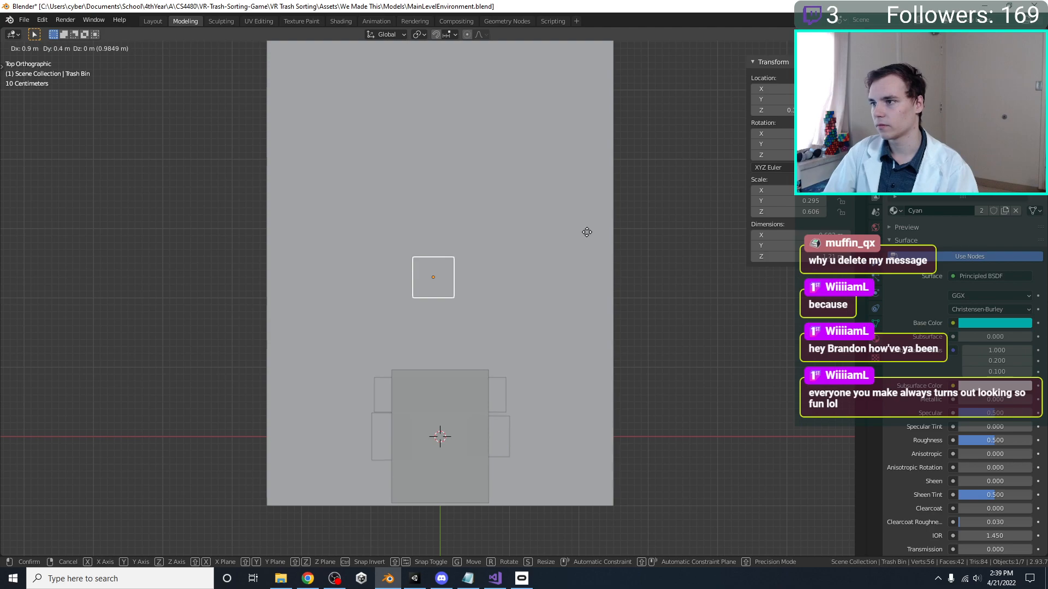
{"action": "left_click", "coordinate": [586, 221]}
Hollow out the Trash Bin by insetting its top face and extruding the inner face about 0.57 m downward
{"action": "middle_click_drag", "start_coordinate": [585, 222], "coordinate": [485, 203]}
{"action": "scroll", "coordinate": [484, 203], "scroll_direction": "up", "scroll_amount": 3}
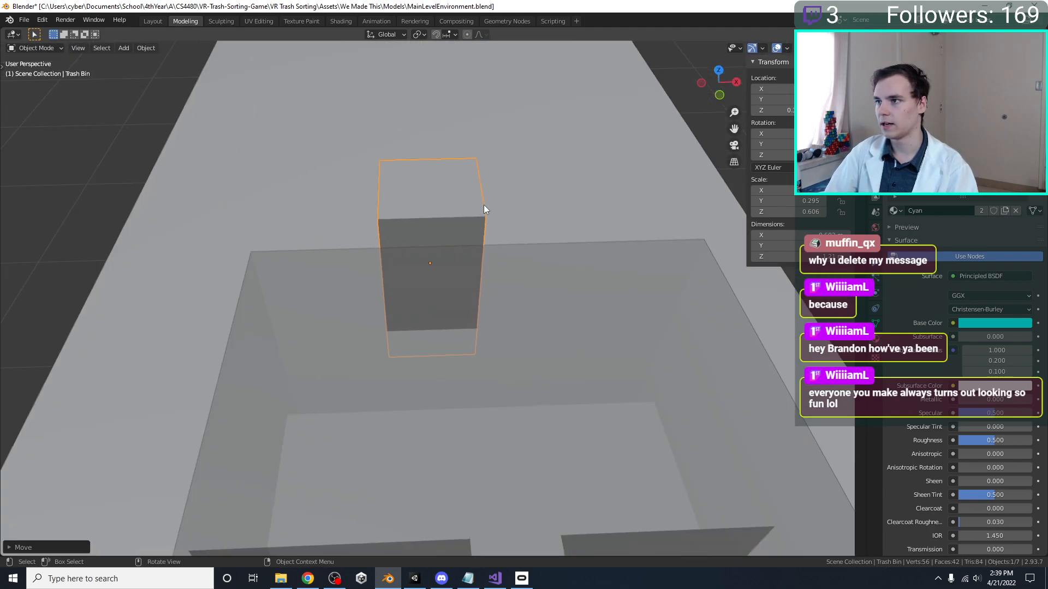
{"action": "key", "text": "Tab"}
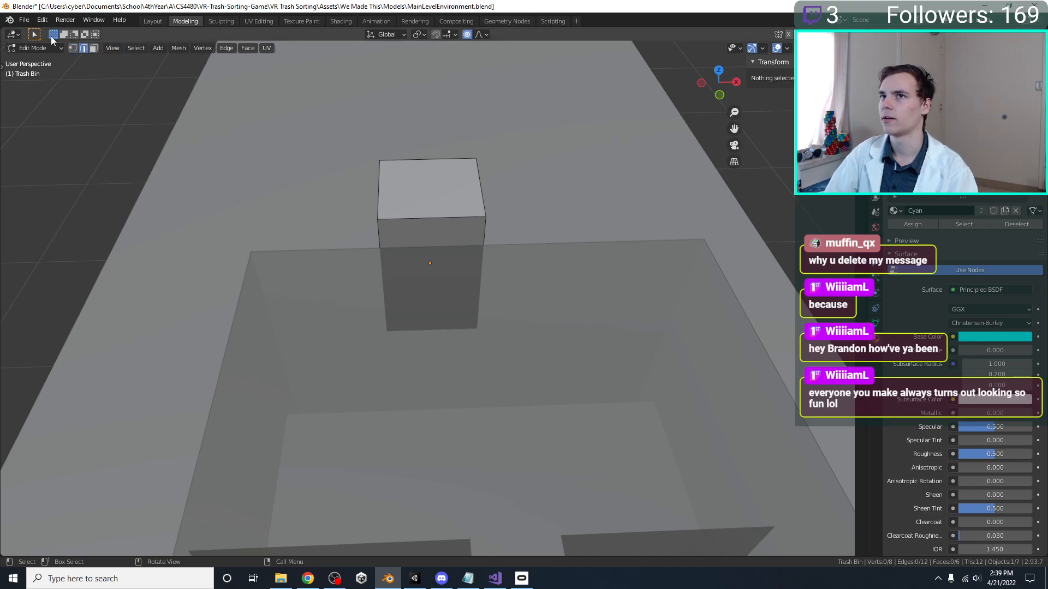
{"action": "left_click", "coordinate": [418, 190]}
{"action": "key", "text": "i"}
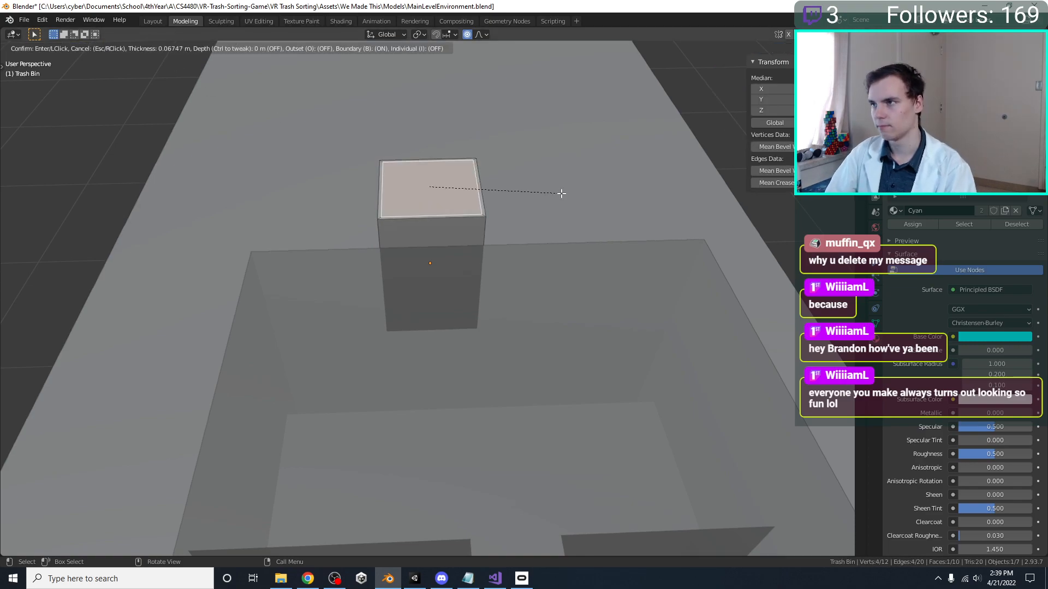
{"action": "left_click", "coordinate": [550, 196]}
{"action": "key", "text": "i"}
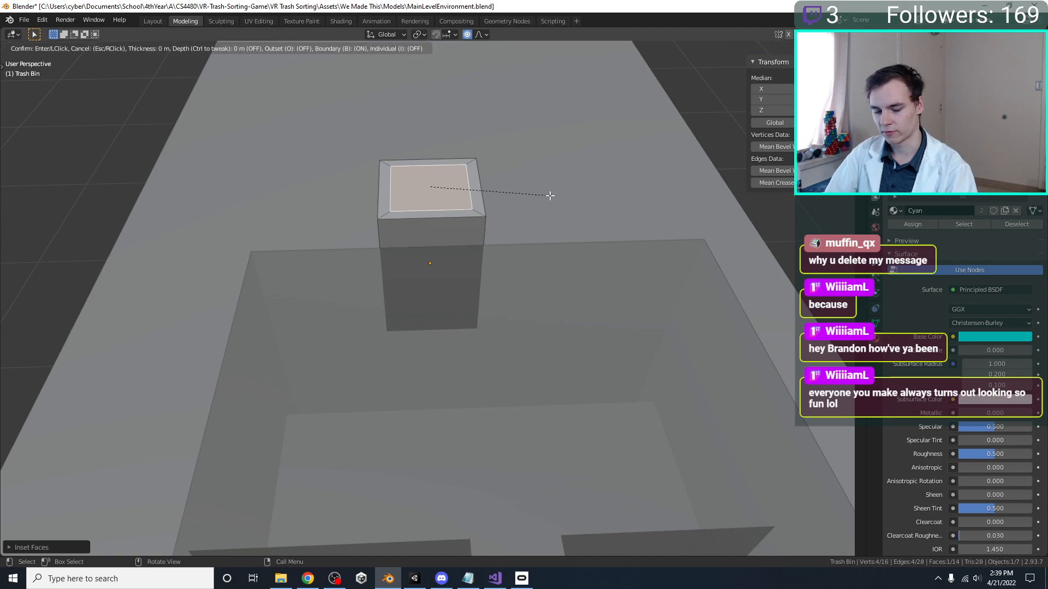
{"action": "left_click", "coordinate": [549, 231]}
{"action": "key", "text": "e"}
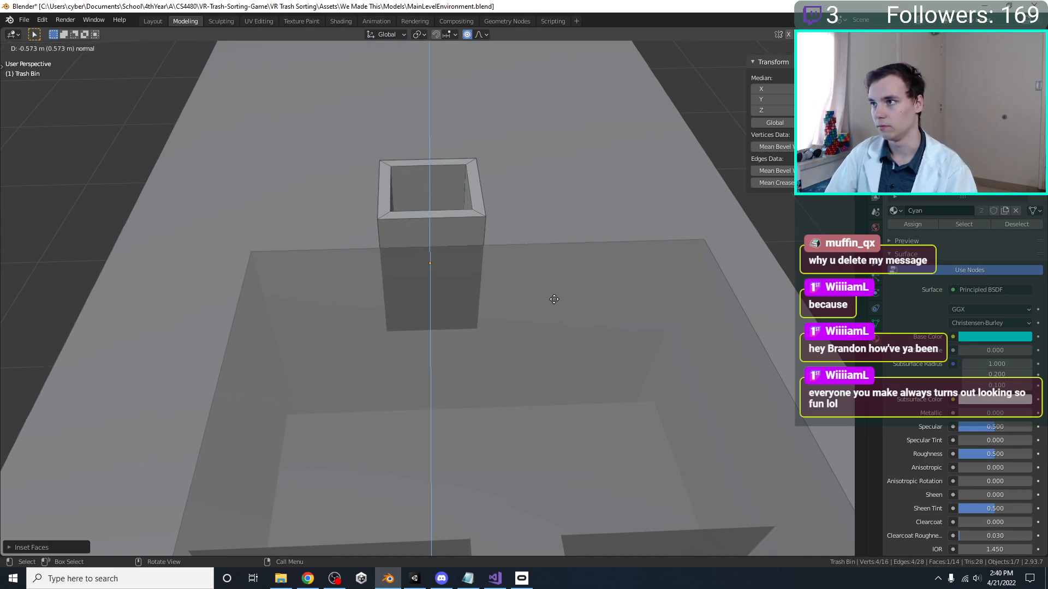
{"action": "left_click", "coordinate": [554, 298]}
{"action": "key", "text": "Tab"}
Move the Trash Bin about 0.2 m farther from the conveyor along Y
{"action": "key", "text": "KP_7"}
{"action": "scroll", "coordinate": [518, 244], "scroll_direction": "down", "scroll_amount": 5}
{"action": "key", "text": "g"}
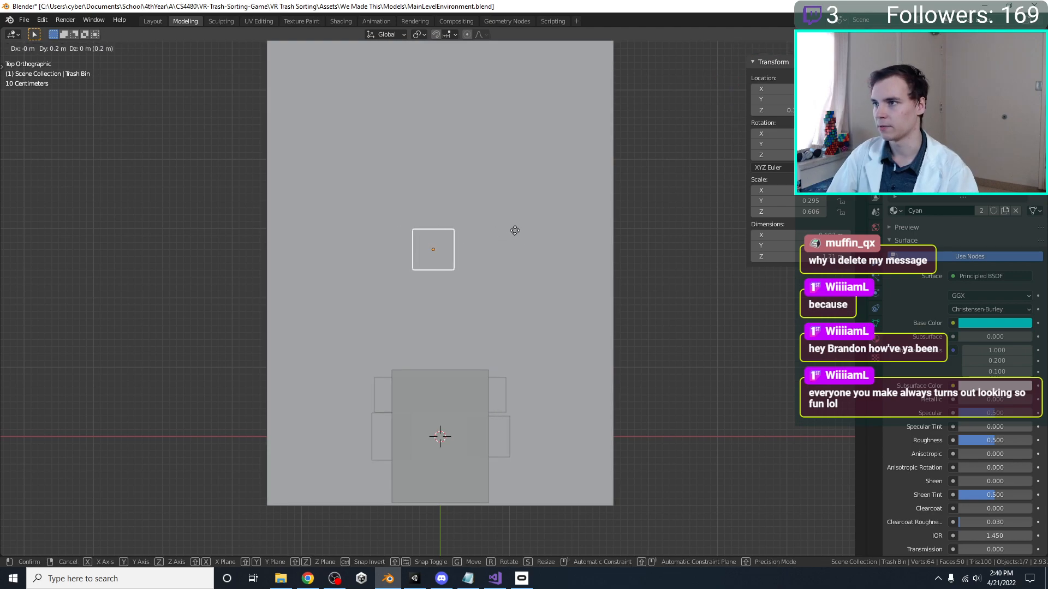
{"action": "left_click", "coordinate": [520, 229]}
{"action": "middle_click_drag", "start_coordinate": [426, 253], "coordinate": [435, 168]}
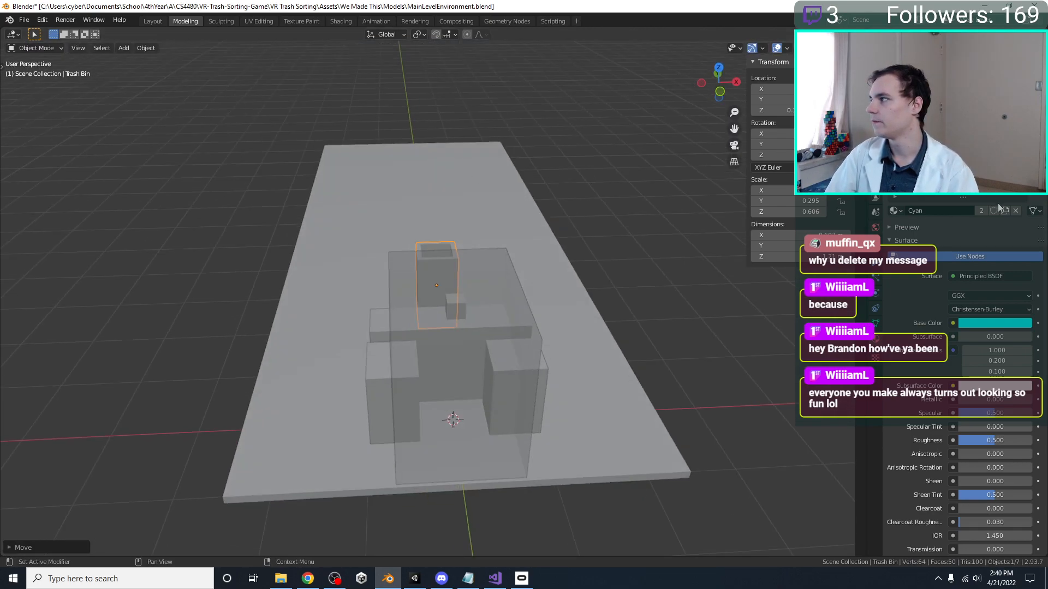
Assign the Blue.001 material to the Trash Bin and rename that material Blue
{"action": "left_click", "coordinate": [894, 211]}
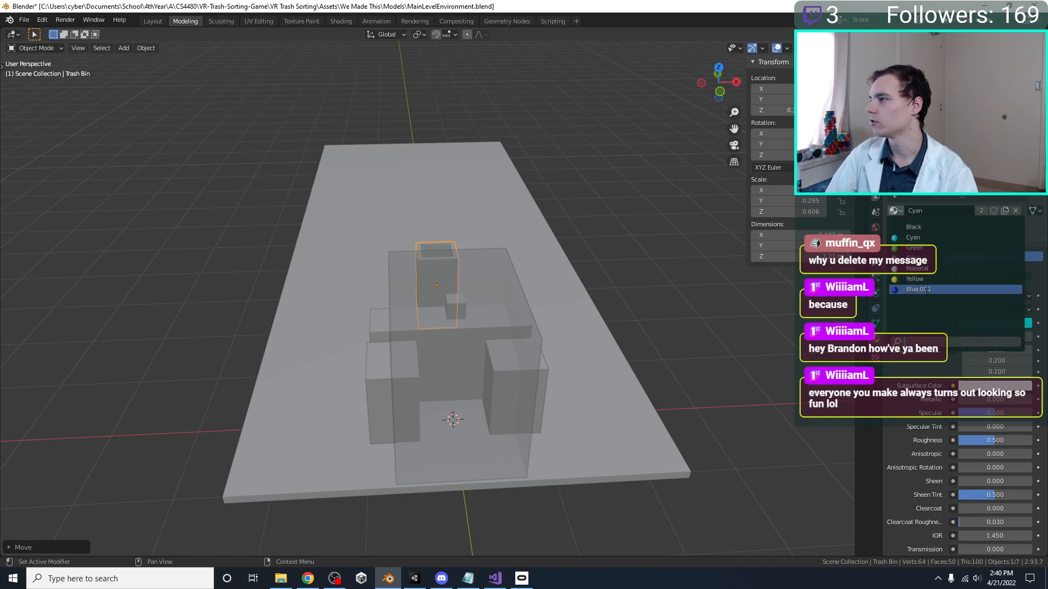
{"action": "left_click", "coordinate": [919, 289]}
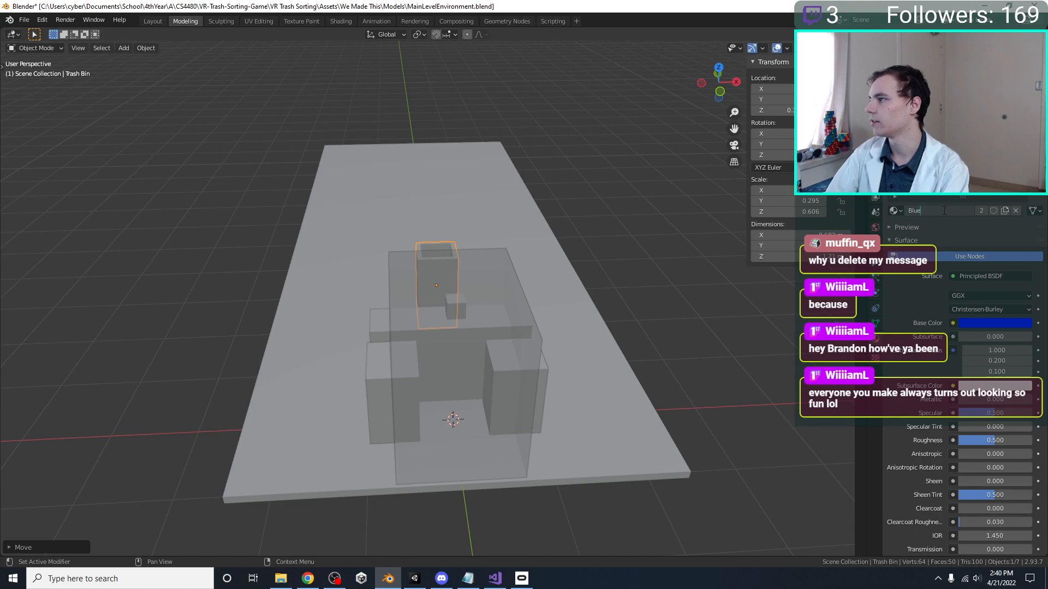
{"action": "key", "text": "Return"}
Show the scene in Material Preview with the Player Bounds Reference hidden, and save the file
{"action": "key", "text": "KP_7"}
{"action": "mouse_move", "coordinate": [511, 242]}
{"action": "middle_mouse_down"}
{"action": "mouse_move", "coordinate": [506, 199]}
{"action": "mouse_move", "coordinate": [464, 272]}
{"action": "middle_mouse_up"}
{"action": "key", "text": "z"}
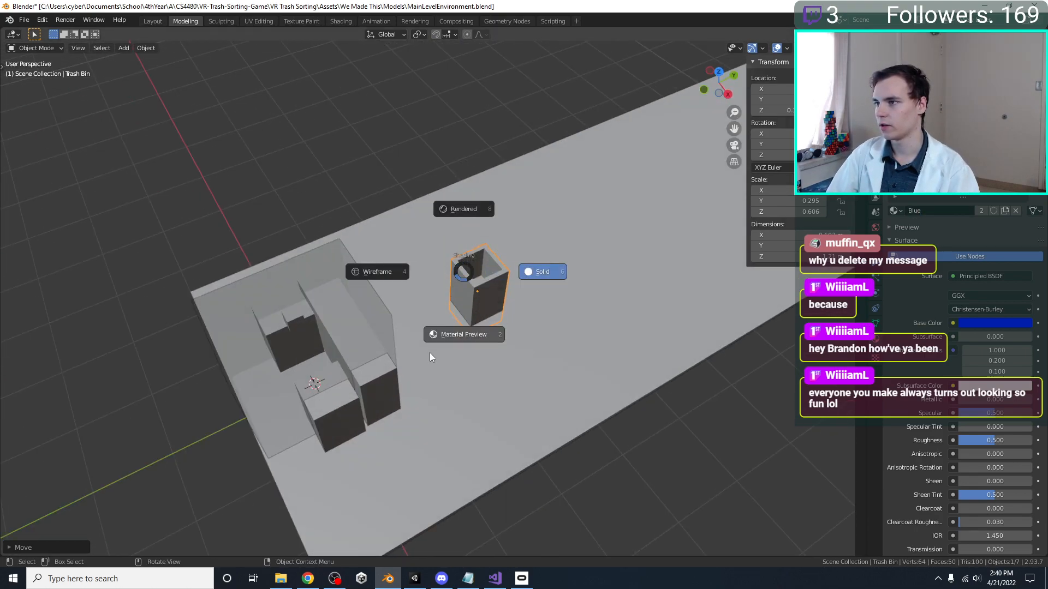
{"action": "left_click", "coordinate": [430, 353]}
{"action": "middle_click_drag", "start_coordinate": [326, 330], "coordinate": [228, 325]}
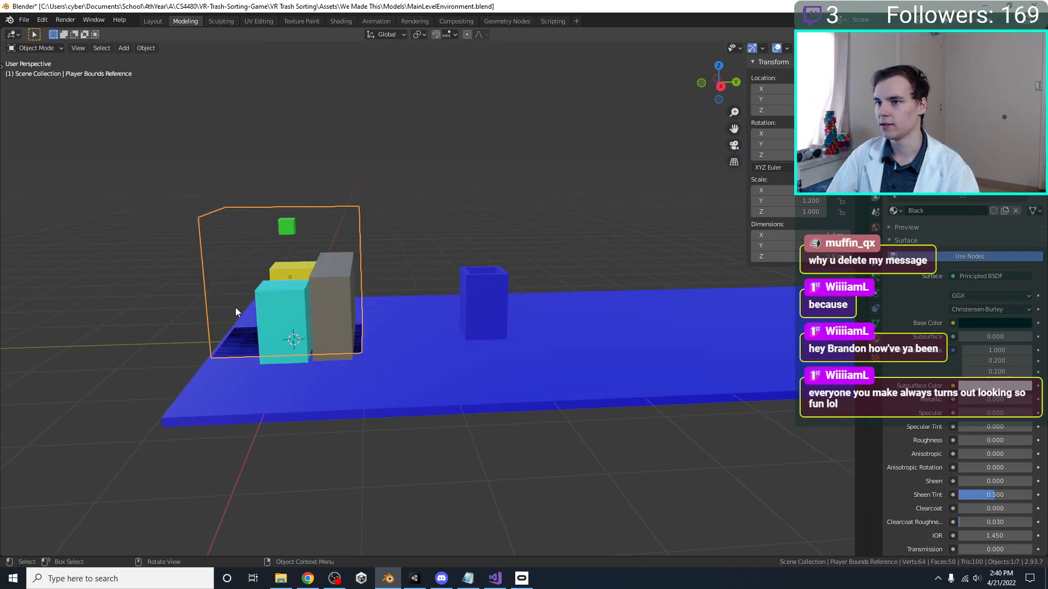
{"action": "key", "text": "h"}
{"action": "middle_click_drag", "start_coordinate": [331, 284], "coordinate": [372, 319]}
{"action": "left_click", "coordinate": [492, 278]}
{"action": "key", "text": "KP_5"}
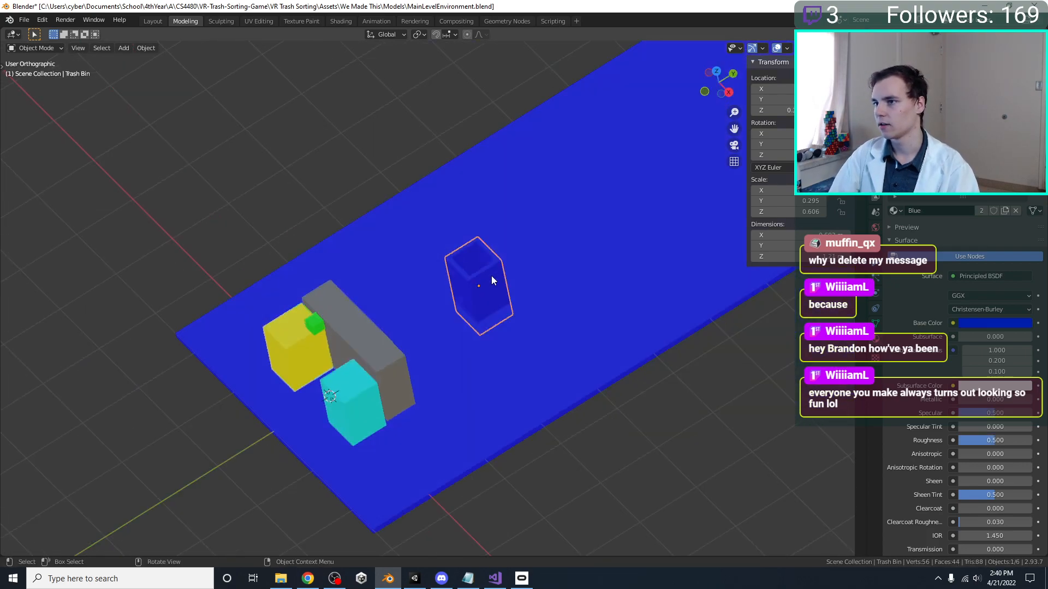
{"action": "key", "text": "KP_7"}
{"action": "key", "text": "ctrl+s"}
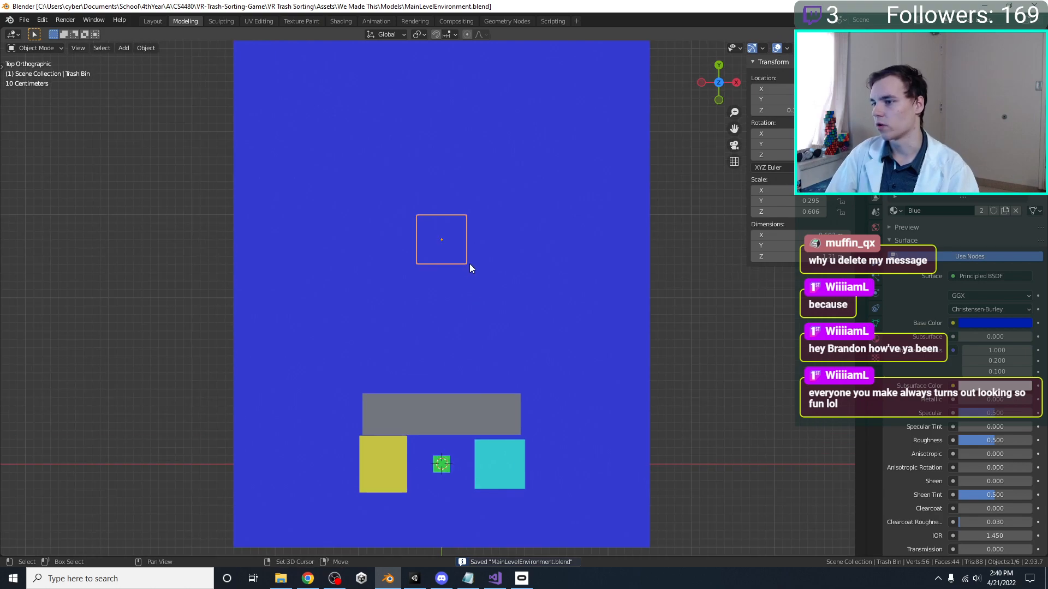
Stretch the grey Conveyor block to about 1.7 times its length along X
{"action": "scroll", "coordinate": [469, 273], "scroll_direction": "up", "scroll_amount": 1, "text": "shift"}
{"action": "scroll", "coordinate": [406, 390], "scroll_direction": "up", "scroll_amount": 1, "text": "shift"}
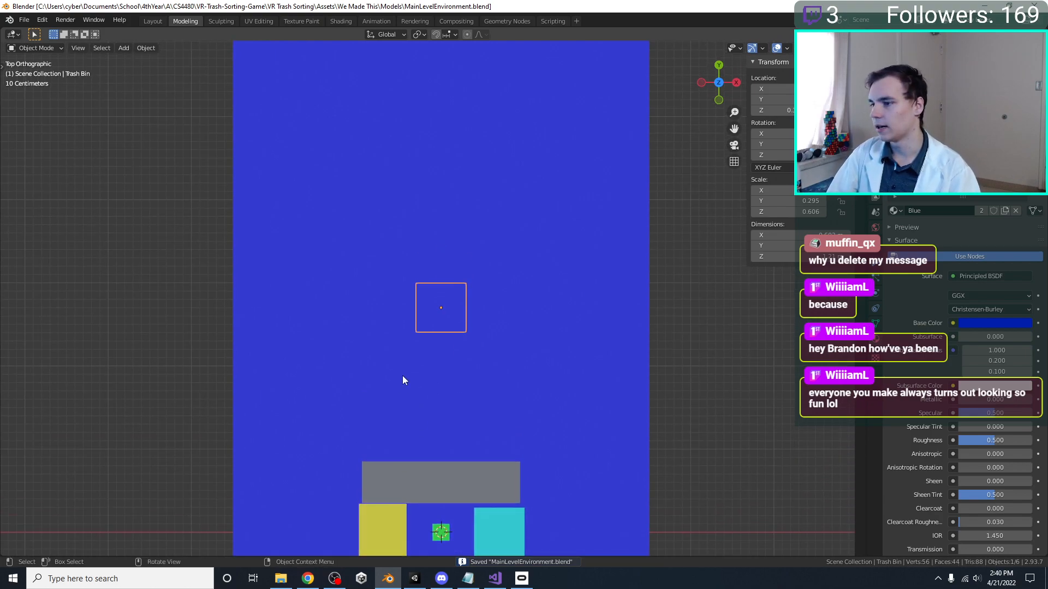
{"action": "scroll", "coordinate": [400, 376], "scroll_direction": "down", "scroll_amount": 1}
{"action": "left_click", "coordinate": [437, 466]}
{"action": "key", "text": "s"}
{"action": "key", "text": "x"}
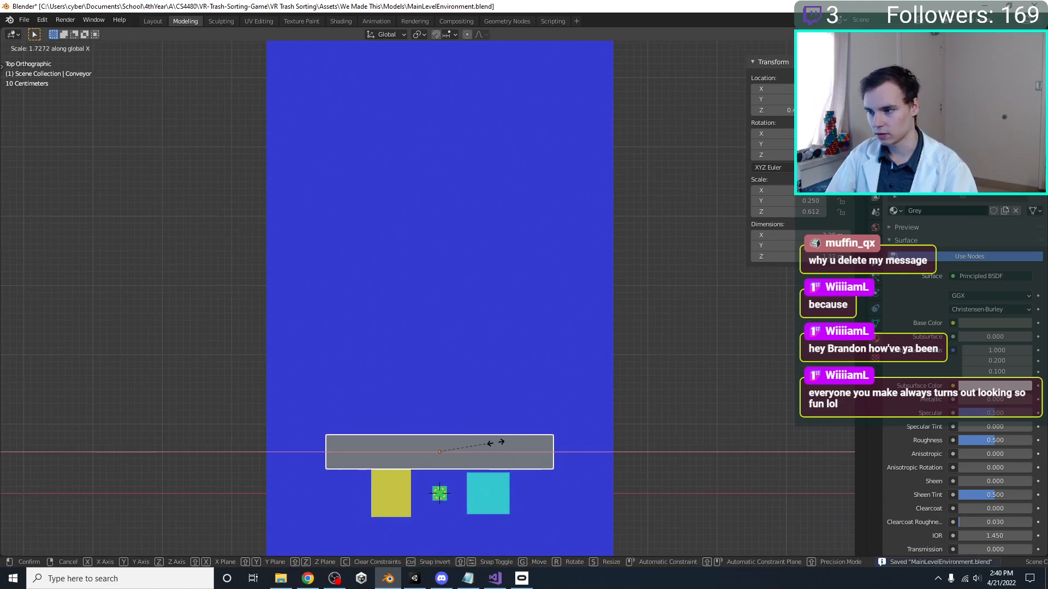
{"action": "left_click", "coordinate": [493, 449]}
Save the file and give the Floor its own copy of the Blue material, named Grey 2
{"action": "middle_click_drag", "start_coordinate": [474, 306], "coordinate": [461, 240]}
{"action": "left_click", "coordinate": [440, 318]}
{"action": "left_click", "coordinate": [542, 312]}
{"action": "key", "text": "ctrl+s"}
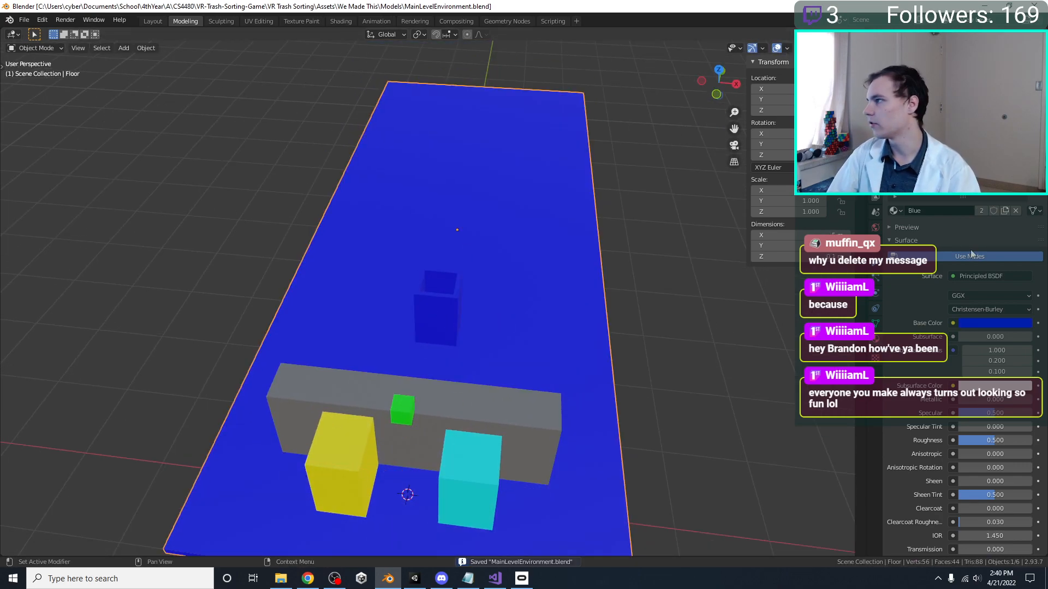
{"action": "left_click", "coordinate": [977, 213]}
{"action": "double_click", "coordinate": [961, 213]}
{"action": "type", "text": "Grey 2"}
{"action": "key", "text": "Return"}
Darken the Grey 2 base color to hue 0.038, saturation 0.814, value 0.010, and save the file
{"action": "left_click", "coordinate": [1005, 324]}
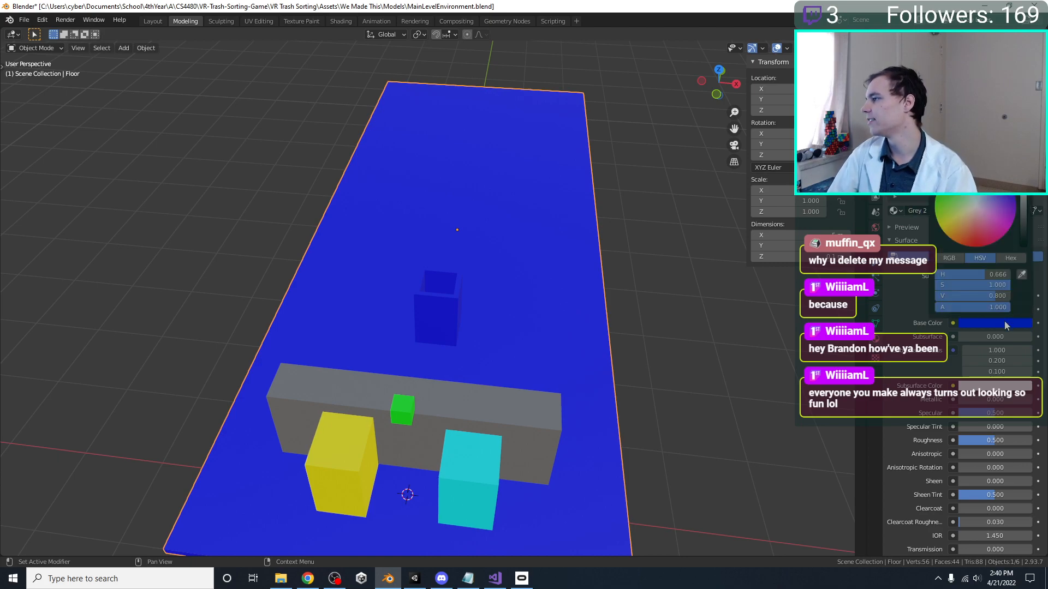
{"action": "left_click_drag", "start_coordinate": [1023, 207], "coordinate": [967, 238]}
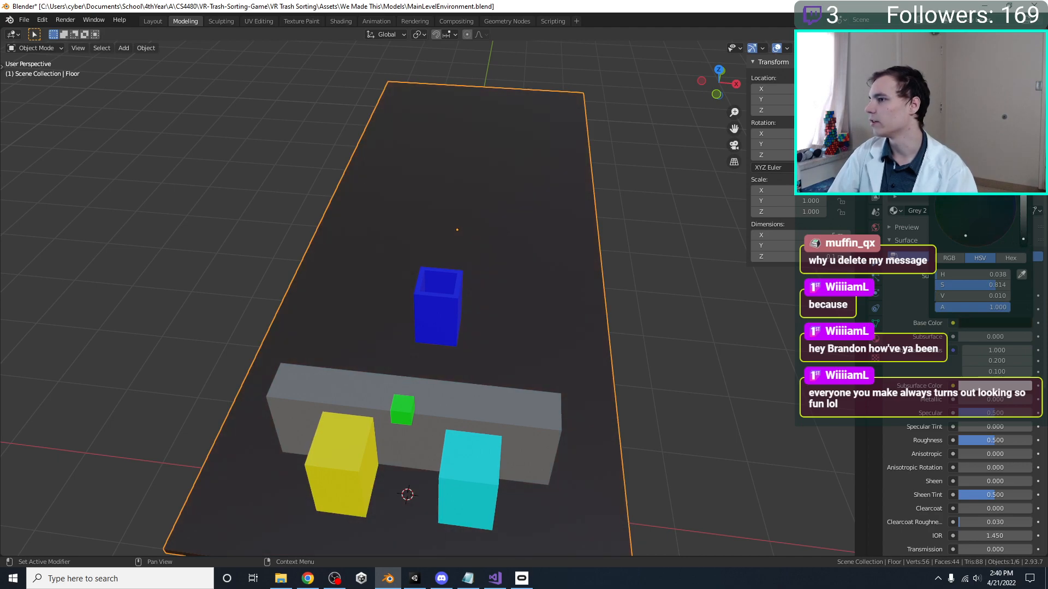
{"action": "middle_click_drag", "start_coordinate": [396, 256], "coordinate": [329, 228]}
{"action": "key", "text": "ctrl+s"}
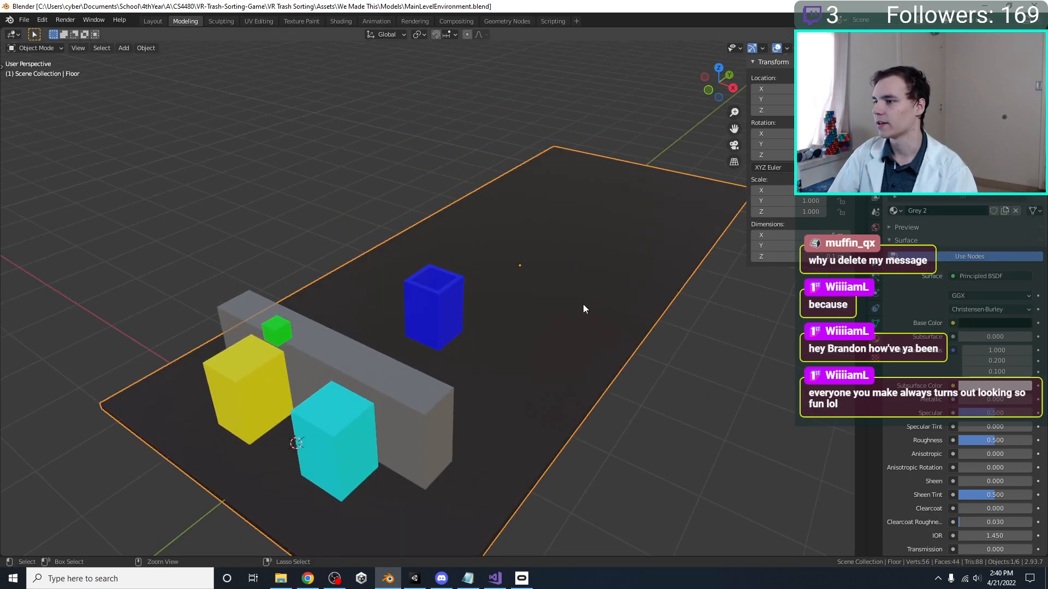
Raise the Trash Bin along Z until its base rests on the floor surface, and save the file
{"action": "scroll", "coordinate": [551, 304], "scroll_direction": "up", "scroll_amount": 3}
{"action": "left_click", "coordinate": [470, 310]}
{"action": "key", "text": "KP_7"}
{"action": "middle_click_drag", "start_coordinate": [480, 304], "coordinate": [542, 342]}
{"action": "key", "text": "g"}
{"action": "key", "text": "z"}
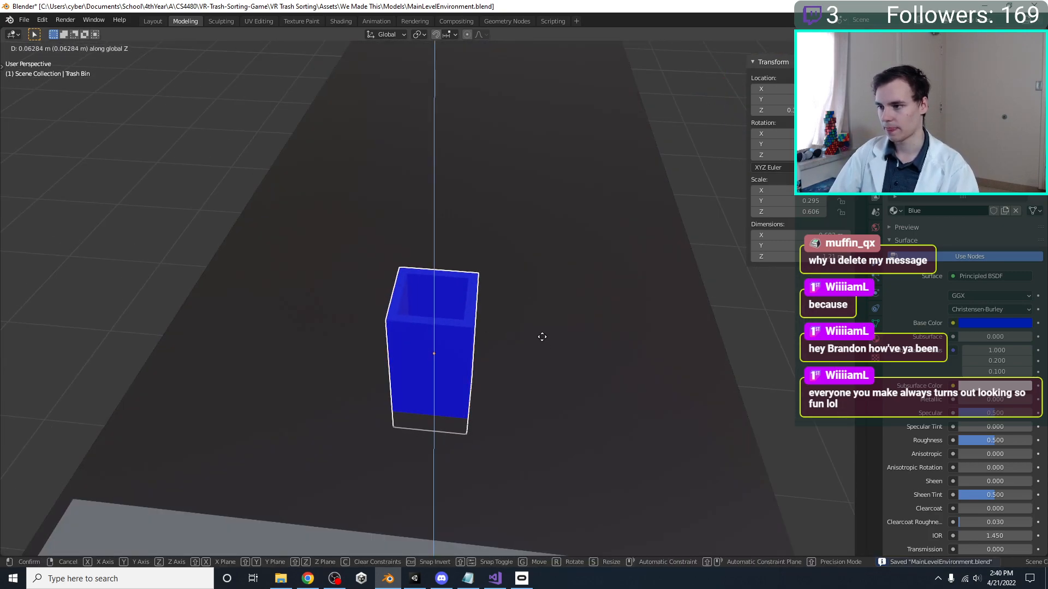
{"action": "left_click", "coordinate": [539, 330]}
{"action": "key", "text": "KP_7"}
{"action": "scroll", "coordinate": [539, 329], "scroll_direction": "down", "scroll_amount": 4}
{"action": "scroll", "coordinate": [527, 359], "scroll_direction": "up", "scroll_amount": 2}
{"action": "scroll", "coordinate": [513, 349], "scroll_direction": "down", "scroll_amount": 1}
{"action": "key", "text": "Tab"}
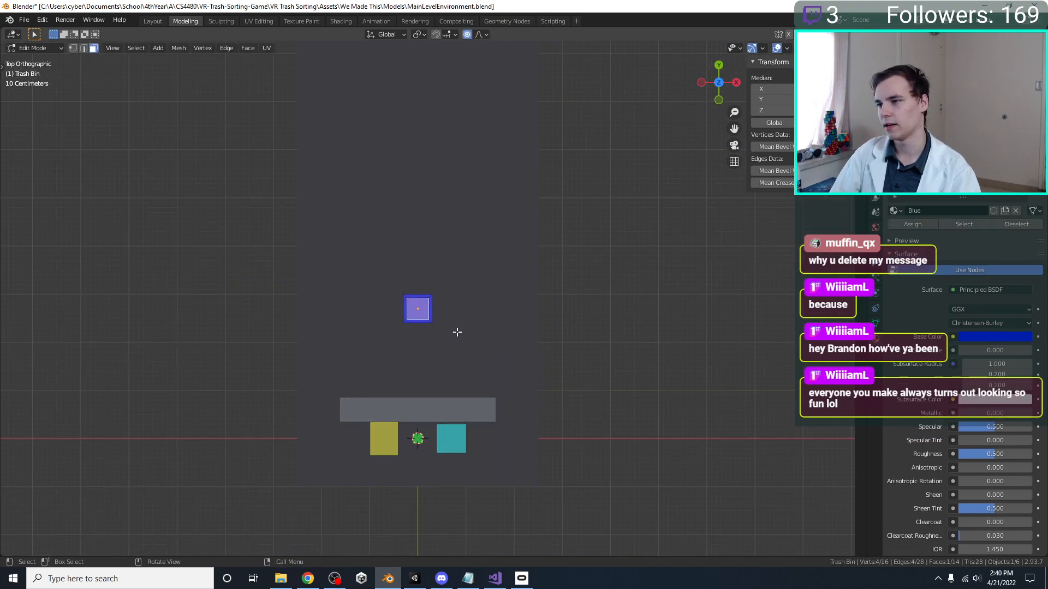
{"action": "key", "text": "Tab"}
{"action": "middle_click_drag", "start_coordinate": [458, 332], "coordinate": [459, 299]}
{"action": "key", "text": "ctrl+s"}
Widen the Trash Bin along X and enlarge it along Y to a scale of 0.390, keeping its footprint roughly square
{"action": "key", "text": "KP_7"}
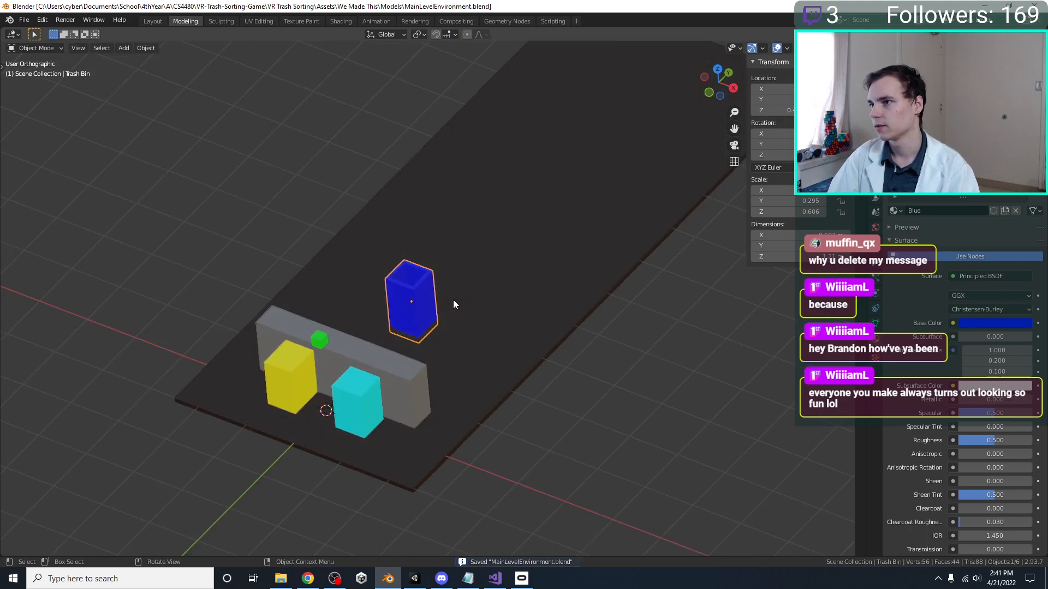
{"action": "key", "text": "s"}
{"action": "key", "text": "x"}
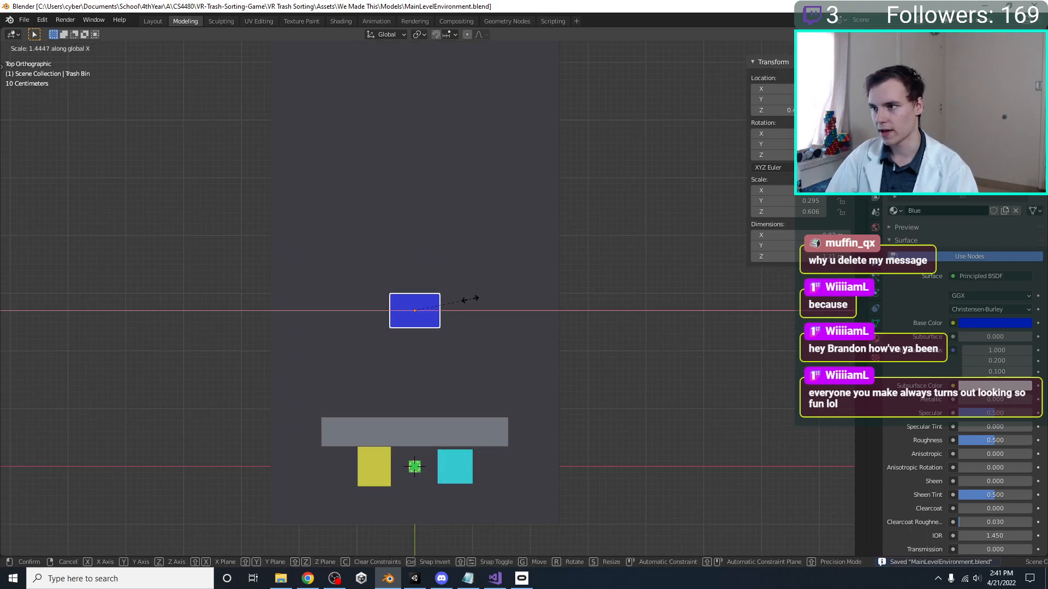
{"action": "left_click", "coordinate": [469, 300]}
{"action": "key", "text": "s"}
{"action": "key", "text": "y"}
{"action": "left_click", "coordinate": [485, 300]}
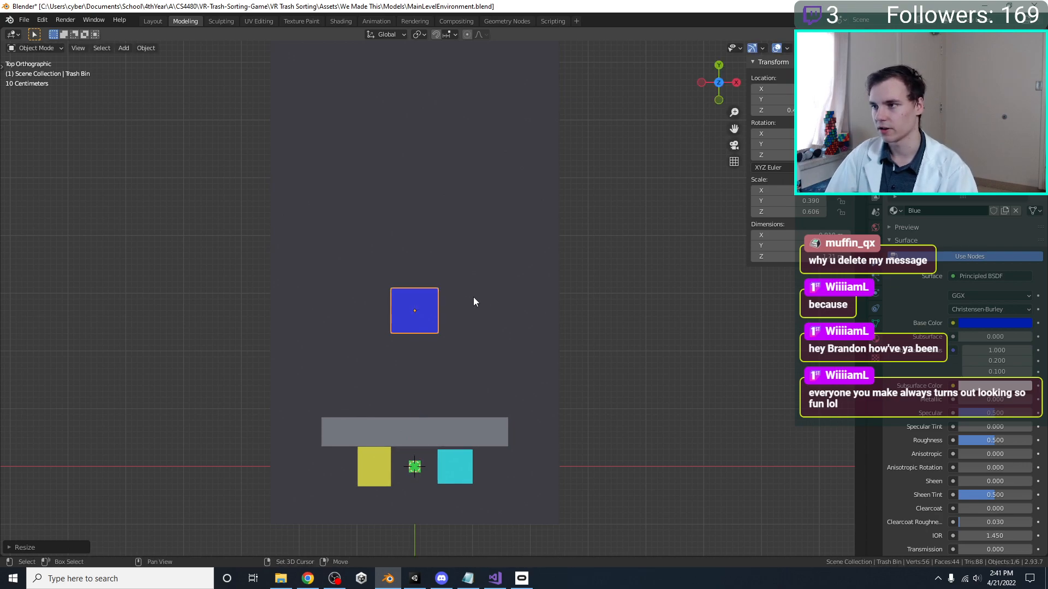
Duplicate the Trash Bin to its negative X side and rotate the copy about 18° inward toward the player position
{"action": "key", "text": "shift+d"}
{"action": "key", "text": "r"}
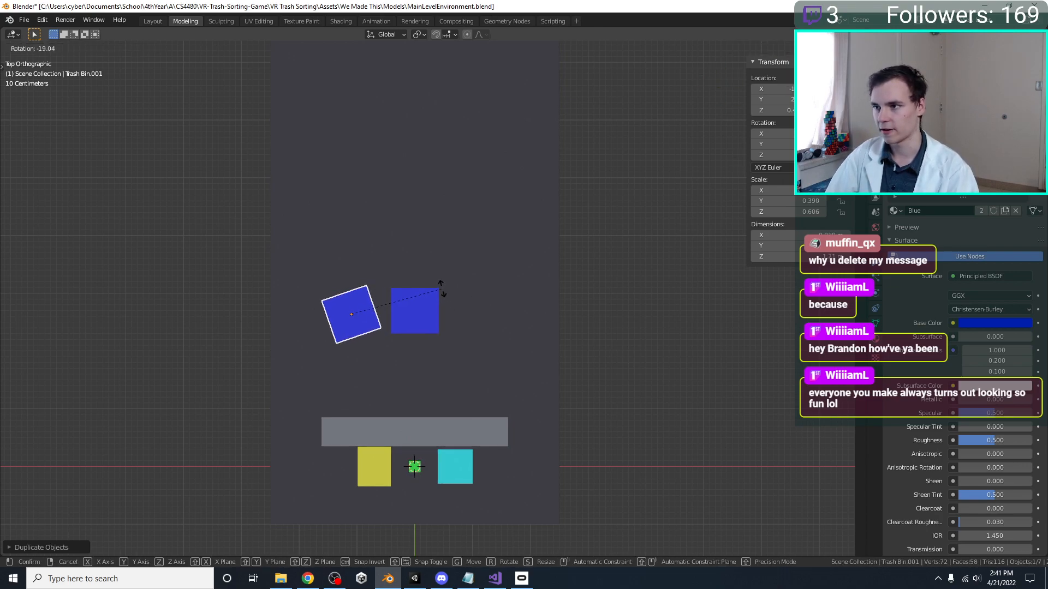
{"action": "left_click", "coordinate": [443, 291]}
Duplicate the angled bin about 2.24 m along X, rotate it inward to mirror the first copy, adjust its position, and dismiss the Malwarebytes ad
{"action": "key", "text": "shift+d"}
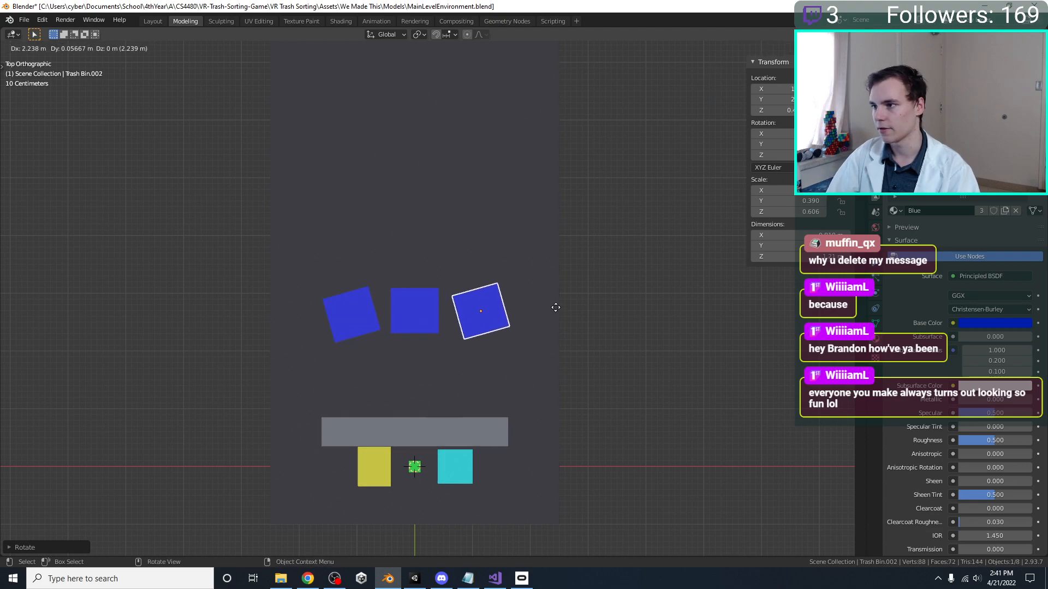
{"action": "left_click", "coordinate": [556, 308]}
{"action": "key", "text": "r"}
{"action": "left_click", "coordinate": [543, 350]}
{"action": "key", "text": "g"}
{"action": "left_click", "coordinate": [550, 358]}
{"action": "left_click", "coordinate": [1032, 419]}
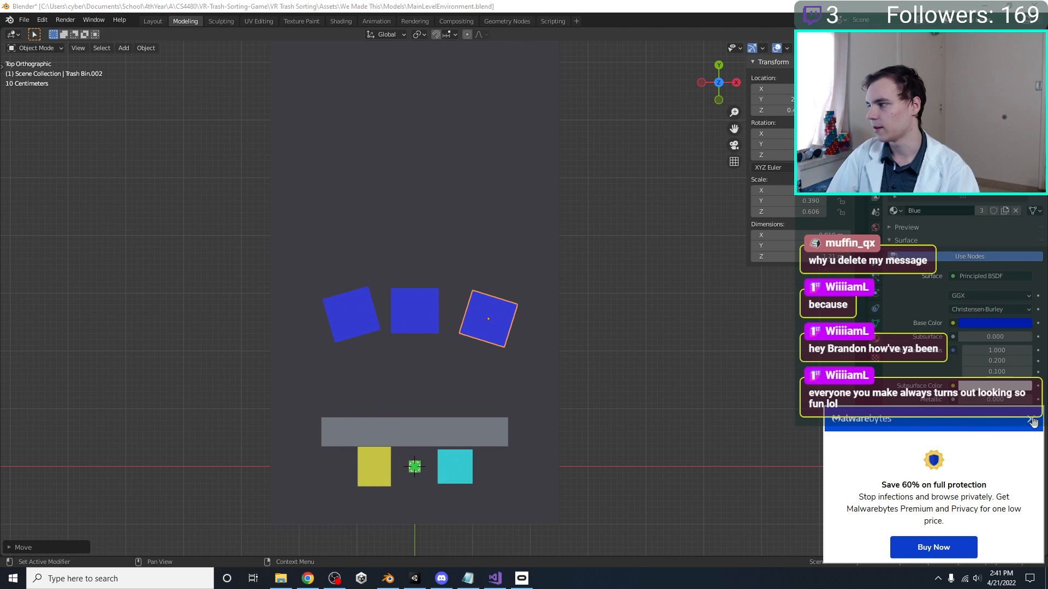
{"action": "left_click", "coordinate": [1029, 424]}
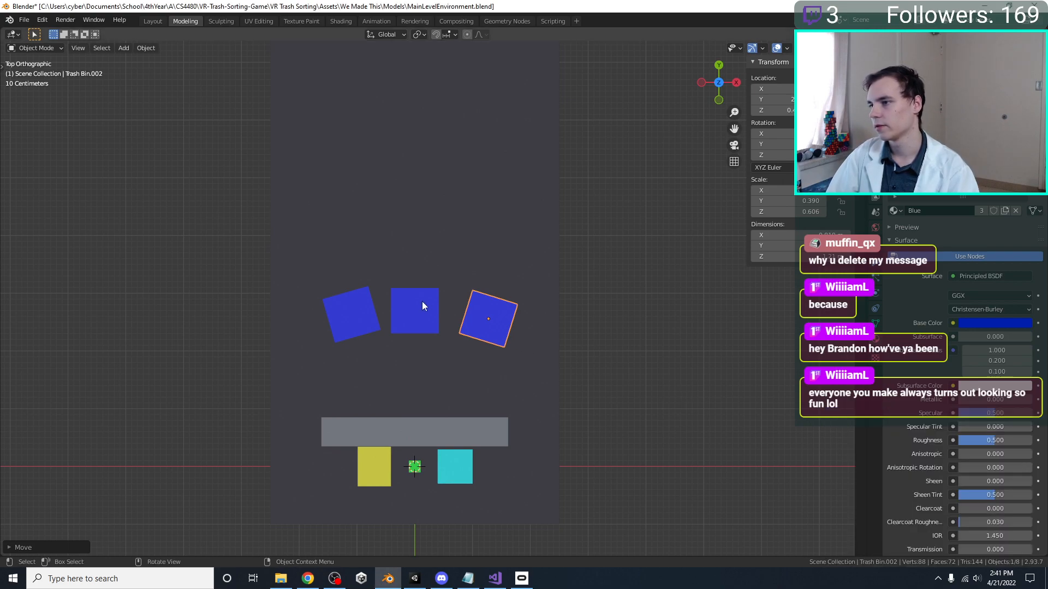
Adjust the positions of the three trash bins into an even arc with the middle bin set farther back, and save the file
{"action": "scroll", "coordinate": [476, 301], "scroll_direction": "up", "scroll_amount": 1}
{"action": "left_click", "coordinate": [400, 297]}
{"action": "key", "text": "g"}
{"action": "left_click", "coordinate": [404, 284]}
{"action": "left_click", "coordinate": [349, 312]}
{"action": "key", "text": "g"}
{"action": "left_click", "coordinate": [345, 307]}
{"action": "left_click", "coordinate": [474, 314]}
{"action": "key", "text": "g"}
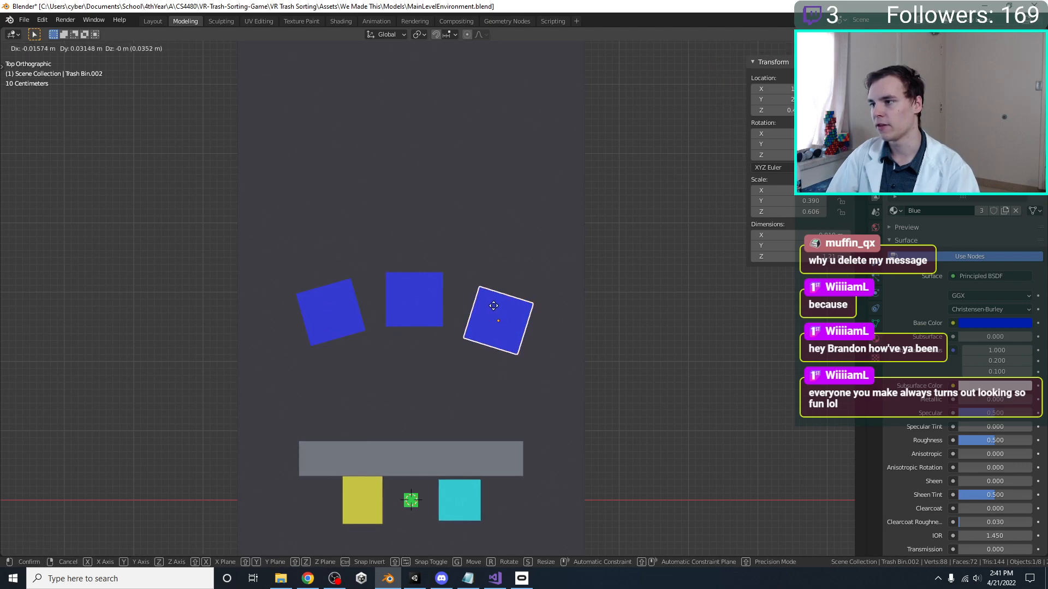
{"action": "left_click", "coordinate": [494, 300]}
{"action": "key", "text": "ctrl+s"}
Switch to Unity and deactivate the four original bins: Trashbin Compost, Landfill, Container and Paper
{"action": "key", "text": "alt+Tab"}
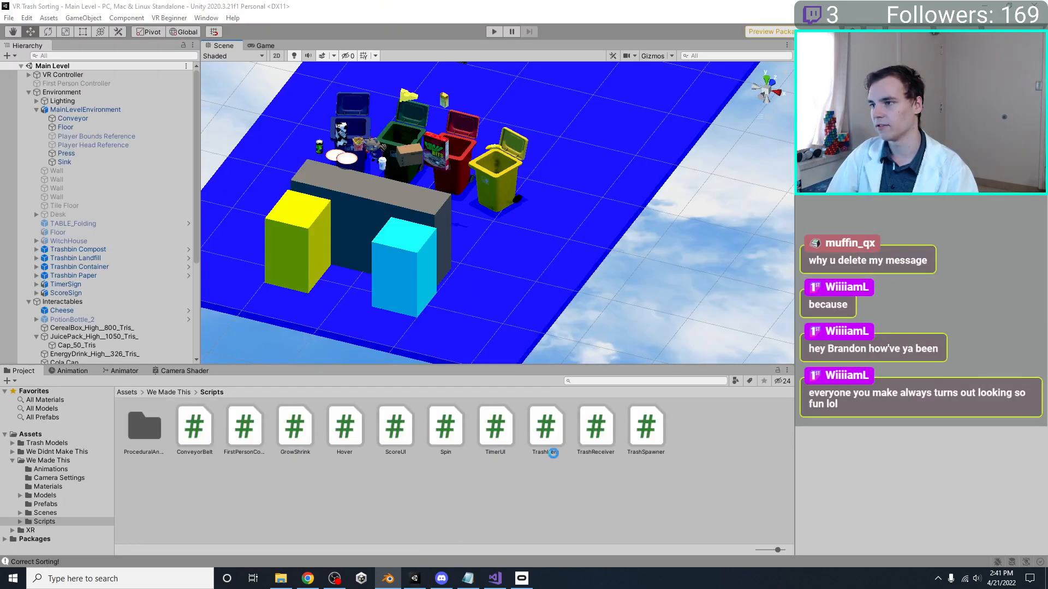
{"action": "scroll", "coordinate": [498, 180], "scroll_direction": "down", "scroll_amount": 5}
{"action": "middle_click_drag", "start_coordinate": [498, 180], "coordinate": [487, 205]}
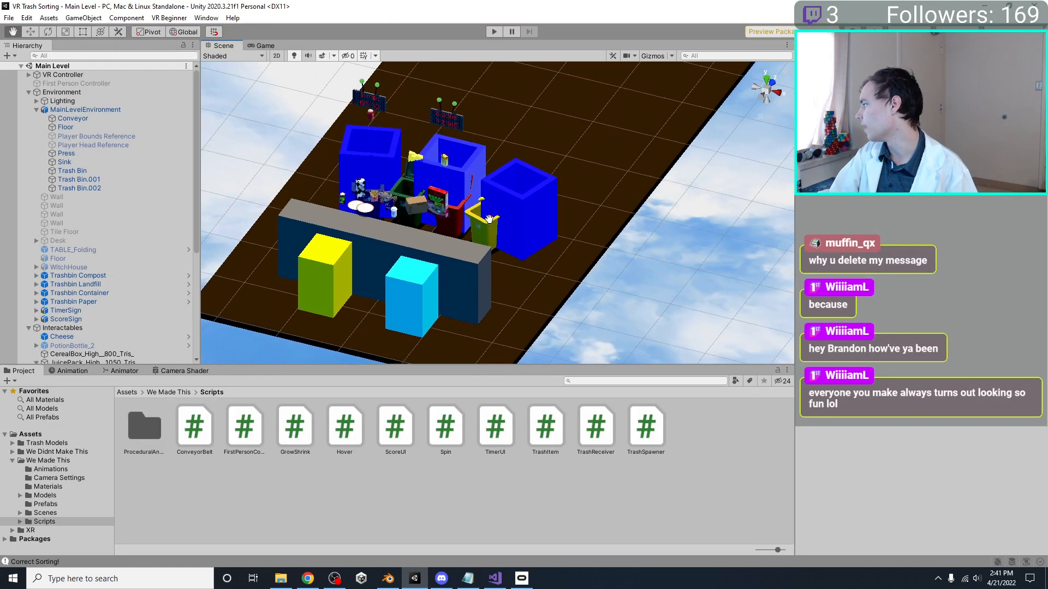
{"action": "right_click_drag", "start_coordinate": [487, 205], "coordinate": [344, 182]}
{"action": "middle_click_drag", "start_coordinate": [552, 195], "coordinate": [389, 231]}
{"action": "left_click_drag", "start_coordinate": [389, 231], "coordinate": [581, 274], "text": "alt"}
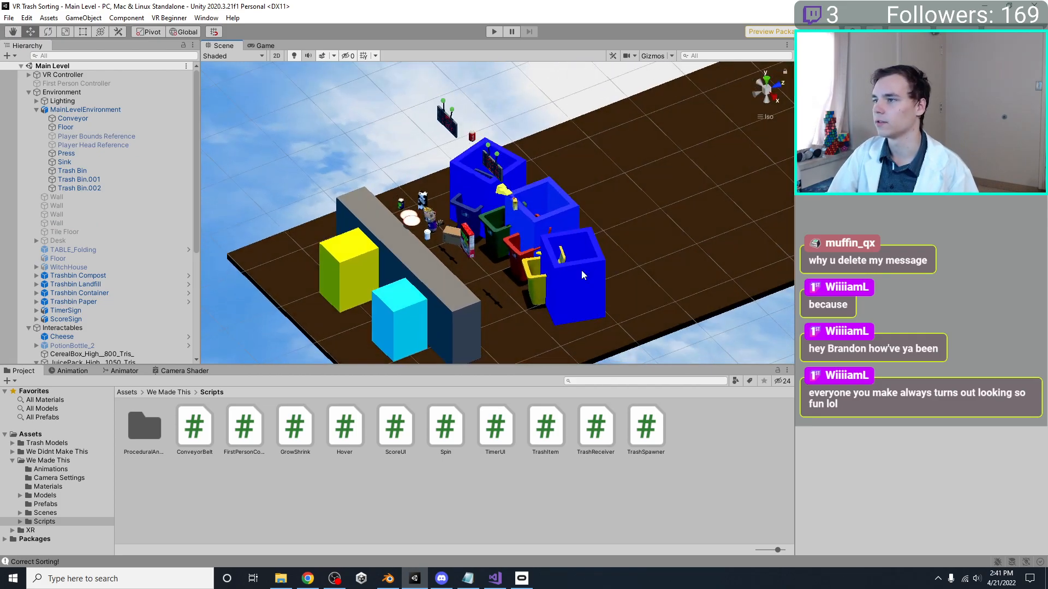
{"action": "scroll", "coordinate": [495, 297], "scroll_direction": "up", "scroll_amount": 3}
{"action": "left_click", "coordinate": [517, 307]}
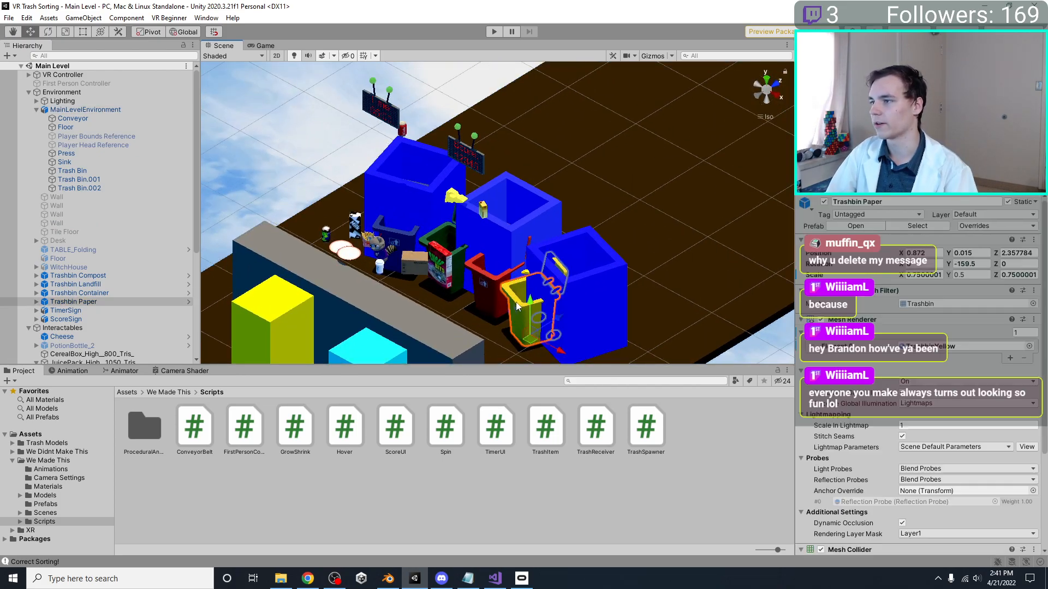
{"action": "left_click", "coordinate": [497, 287], "text": "shift"}
{"action": "left_click", "coordinate": [437, 246], "text": "shift"}
{"action": "left_click", "coordinate": [397, 240], "text": "shift"}
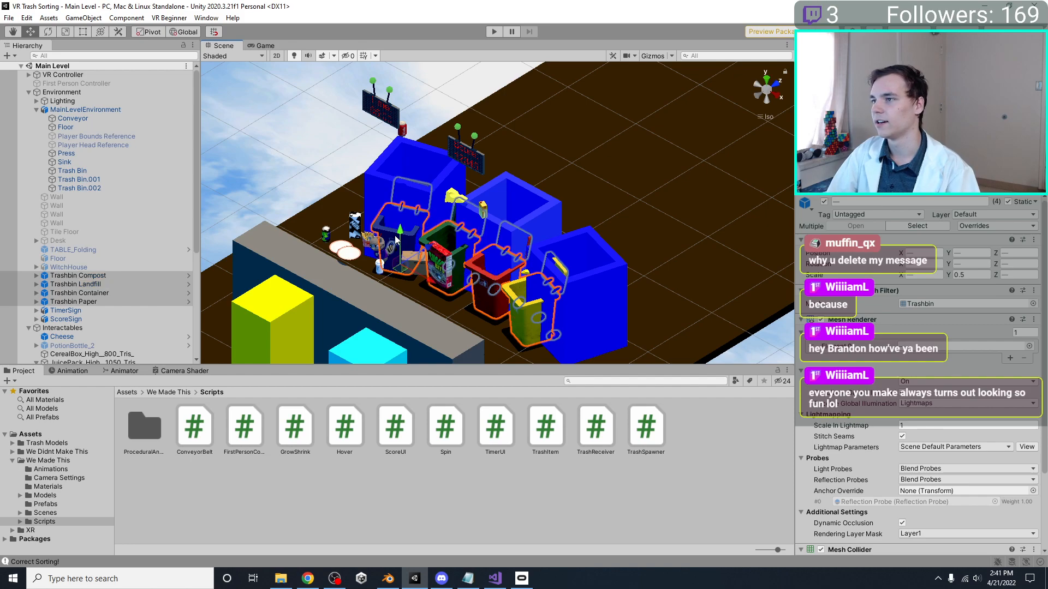
{"action": "left_click", "coordinate": [824, 202]}
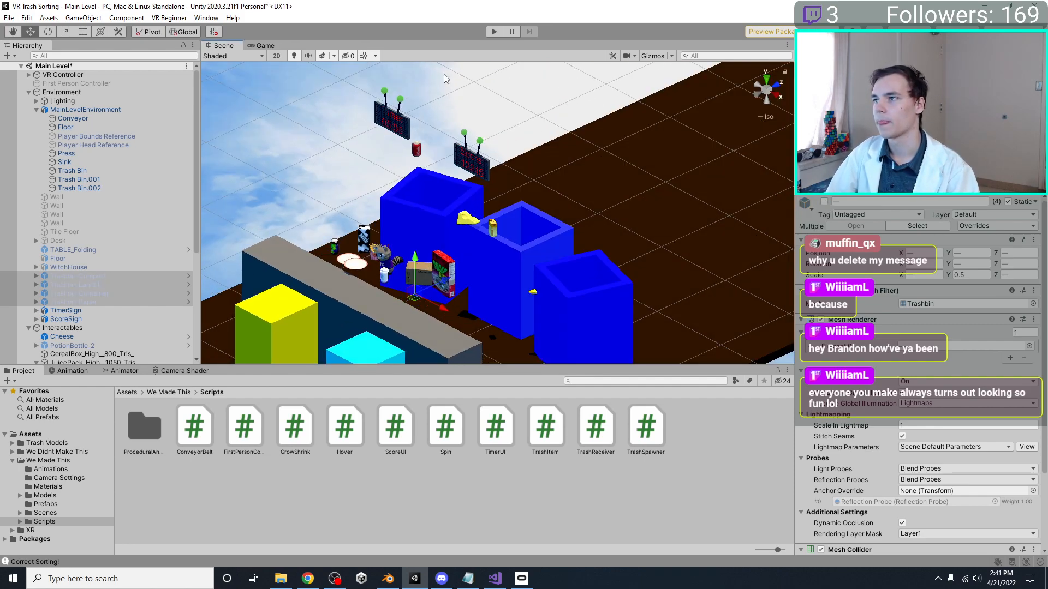
Run the scene briefly in play mode, stop it, and bring the conveyor and bins back into view
{"action": "left_click", "coordinate": [494, 31]}
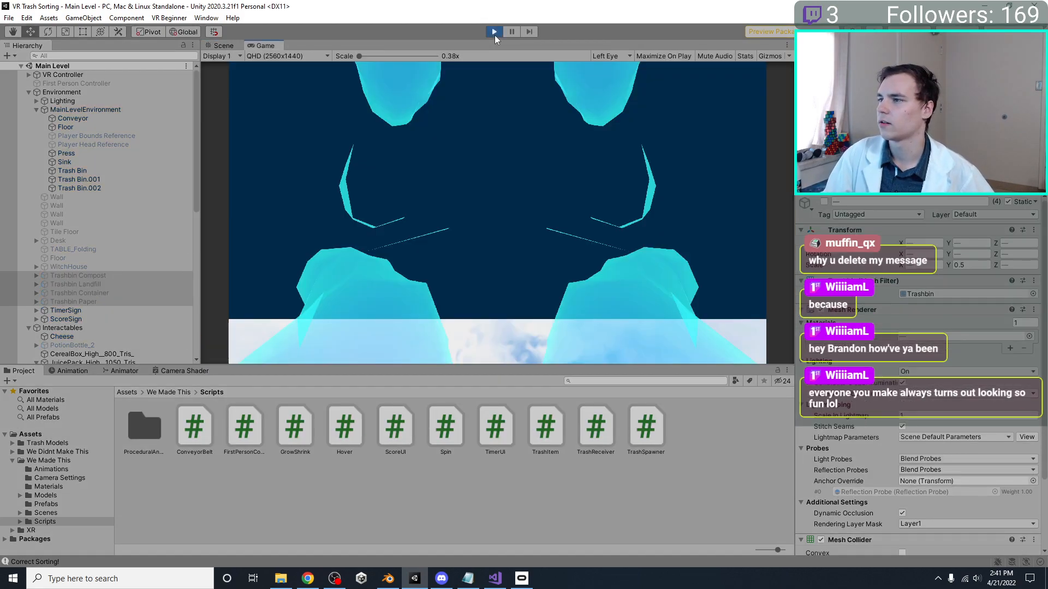
{"action": "left_click", "coordinate": [494, 32]}
{"action": "middle_click_drag", "start_coordinate": [505, 276], "coordinate": [591, 205]}
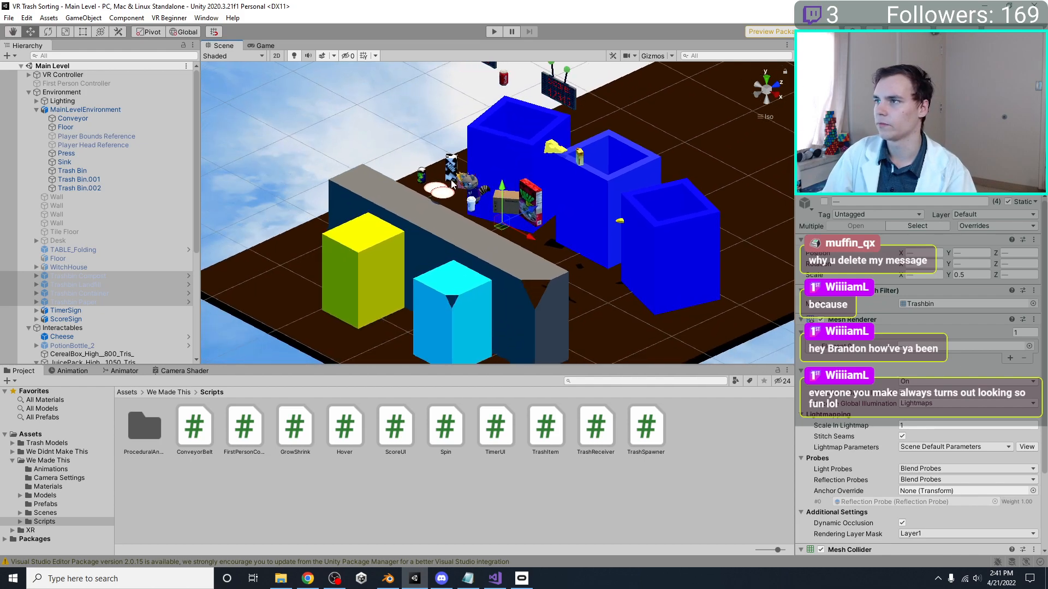
Examine from several angles how the Paper Cup and neighbouring trash items sit relative to the conveyor block
{"action": "left_click", "coordinate": [471, 205]}
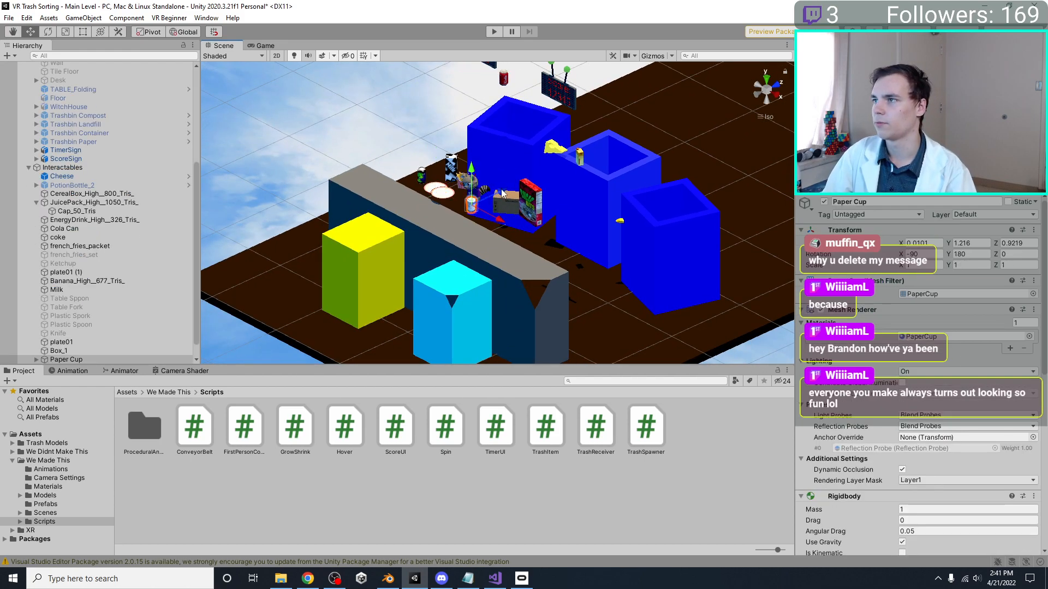
{"action": "right_click_drag", "start_coordinate": [503, 193], "coordinate": [450, 179]}
{"action": "scroll", "coordinate": [451, 179], "scroll_direction": "up", "scroll_amount": 4}
{"action": "left_click", "coordinate": [376, 155], "text": "shift"}
{"action": "scroll", "coordinate": [427, 180], "scroll_direction": "down", "scroll_amount": 2}
{"action": "left_click_drag", "start_coordinate": [426, 184], "coordinate": [388, 192]}
{"action": "right_click_drag", "start_coordinate": [389, 192], "coordinate": [478, 143]}
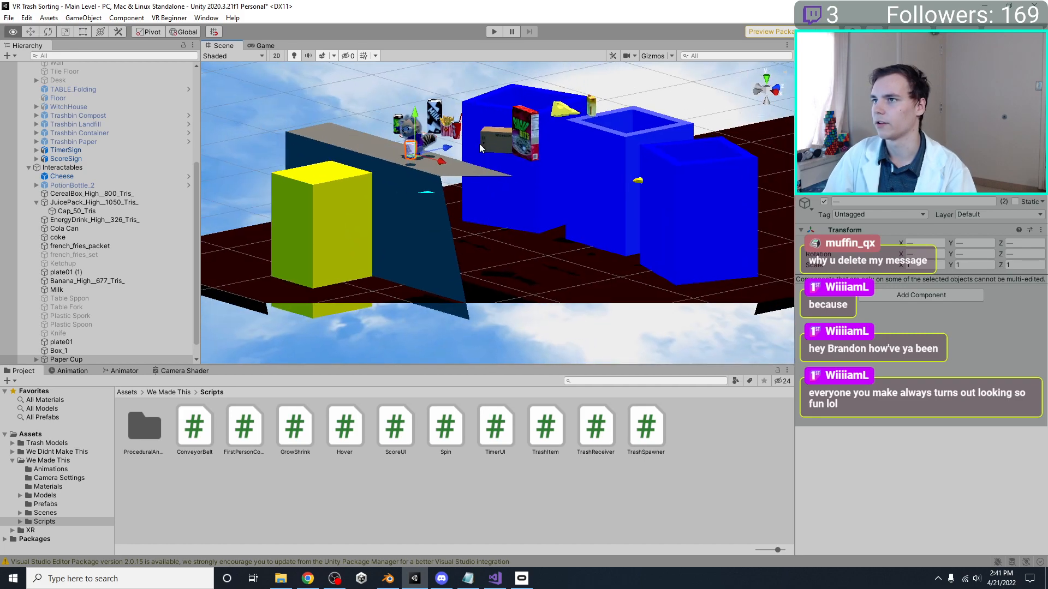
{"action": "right_click_drag", "start_coordinate": [419, 121], "coordinate": [525, 239]}
Raise the banana, juice pack and cheese together along Y so they sit higher above the blue bins
{"action": "left_click", "coordinate": [600, 271]}
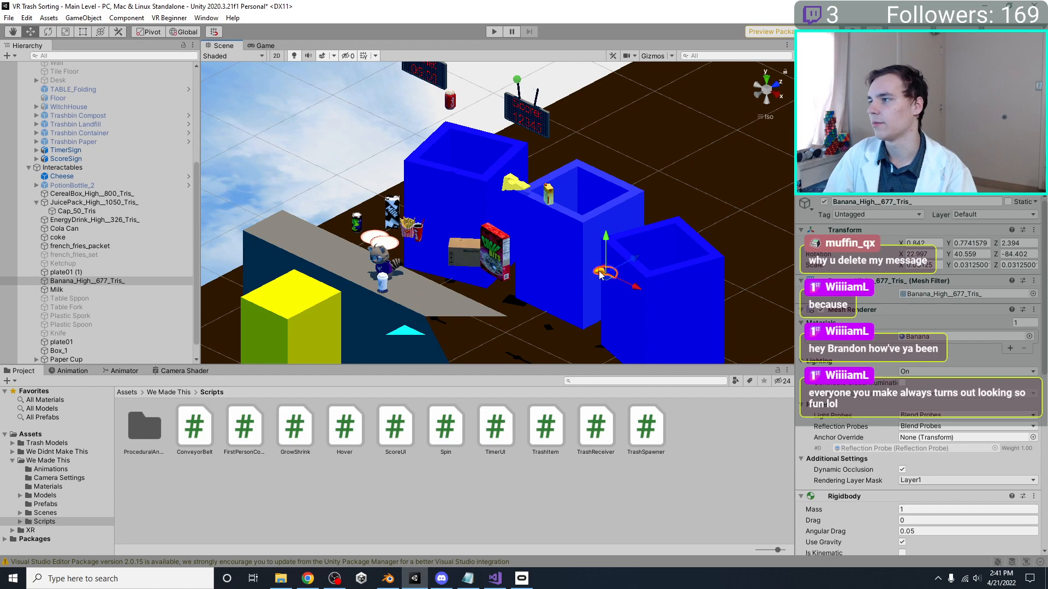
{"action": "left_click", "coordinate": [545, 193], "text": "shift"}
{"action": "left_click", "coordinate": [523, 185], "text": "shift"}
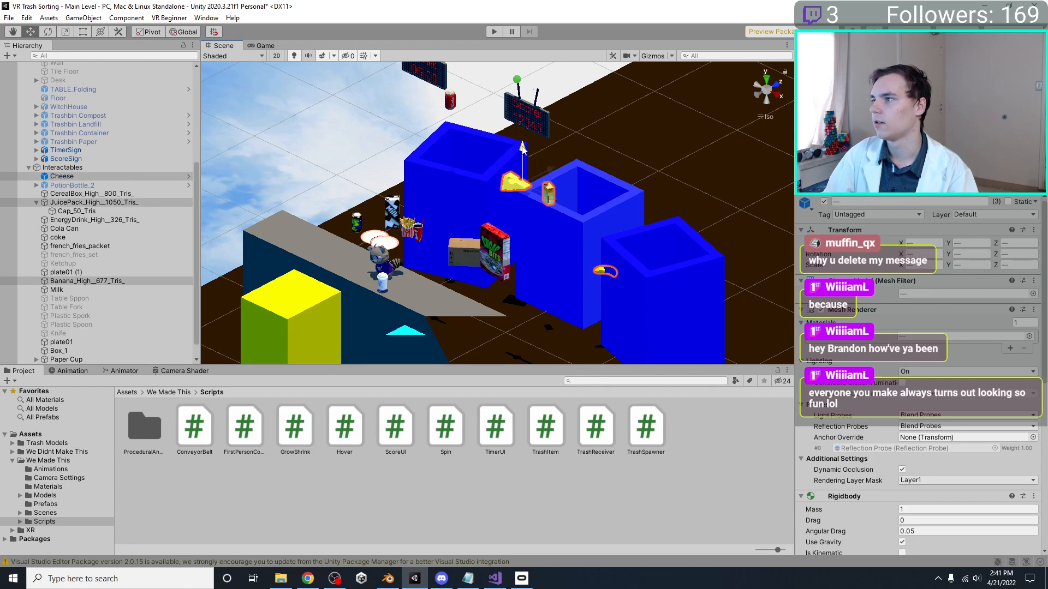
{"action": "left_click_drag", "start_coordinate": [523, 147], "coordinate": [532, 84]}
Check the Cola Can's placement relative to the blue bins, and play-test the scene before returning to editing
{"action": "left_click", "coordinate": [450, 99]}
{"action": "right_click_drag", "start_coordinate": [508, 183], "coordinate": [430, 219]}
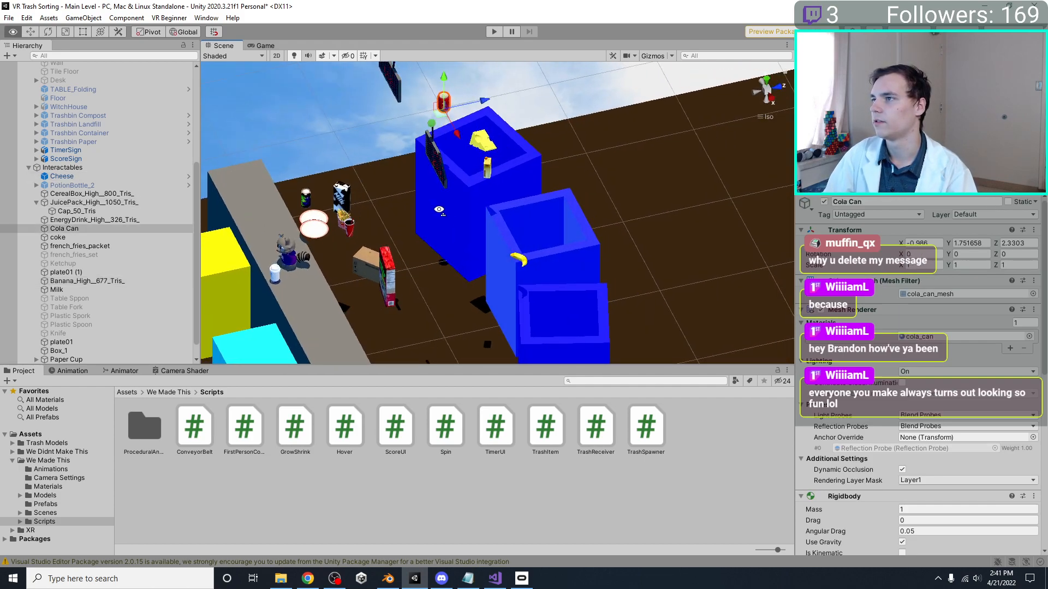
{"action": "scroll", "coordinate": [429, 220], "scroll_direction": "down", "scroll_amount": 5}
{"action": "left_click", "coordinate": [500, 32]}
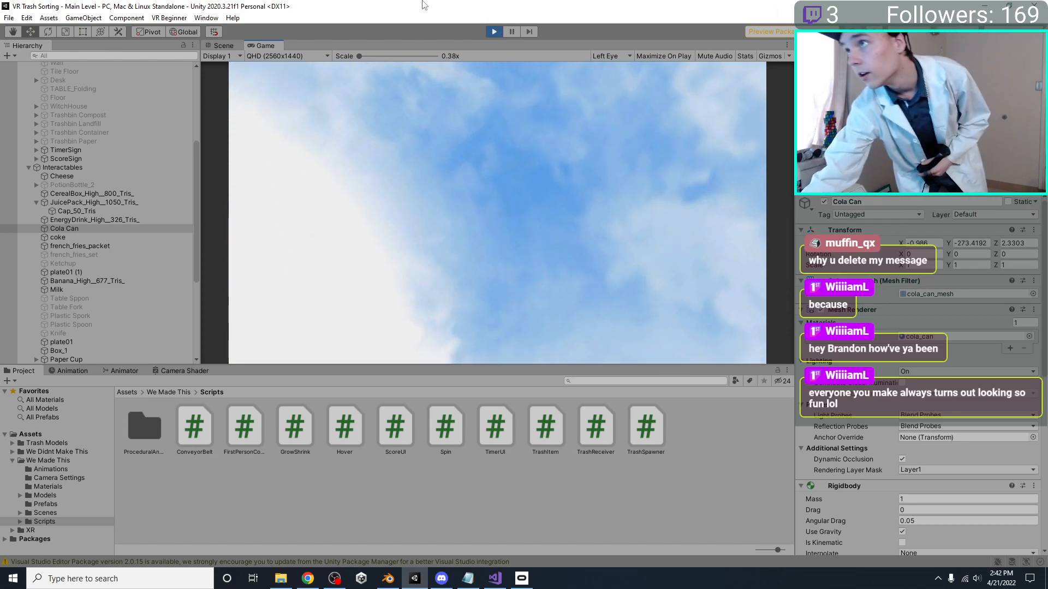
{"action": "left_click", "coordinate": [494, 32]}
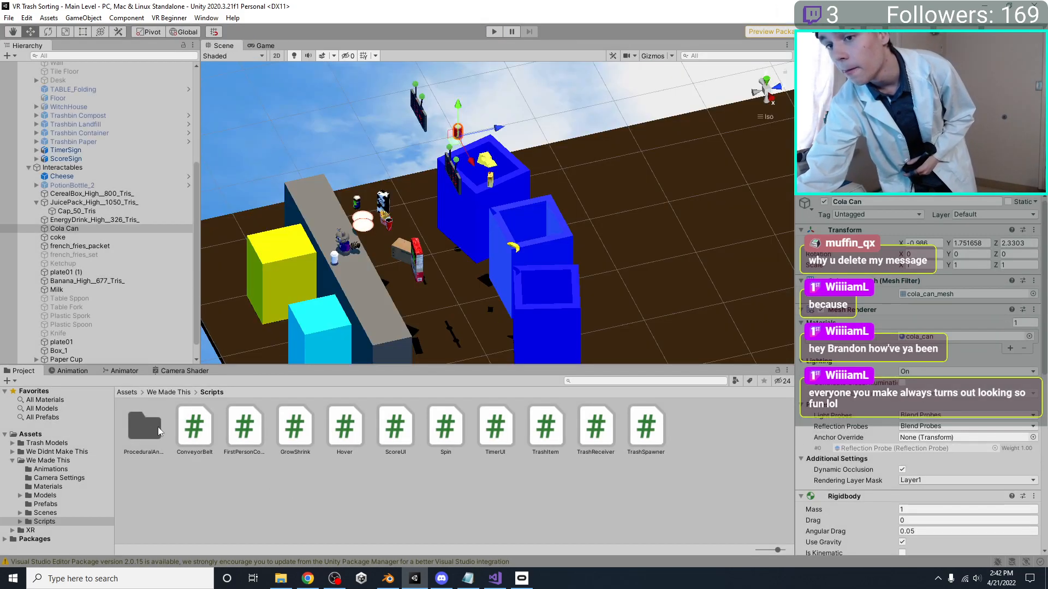
Review the Model import settings of the MainLevelEnvironment source asset and play-test the scene again
{"action": "scroll", "coordinate": [73, 182], "scroll_direction": "up", "scroll_amount": 5}
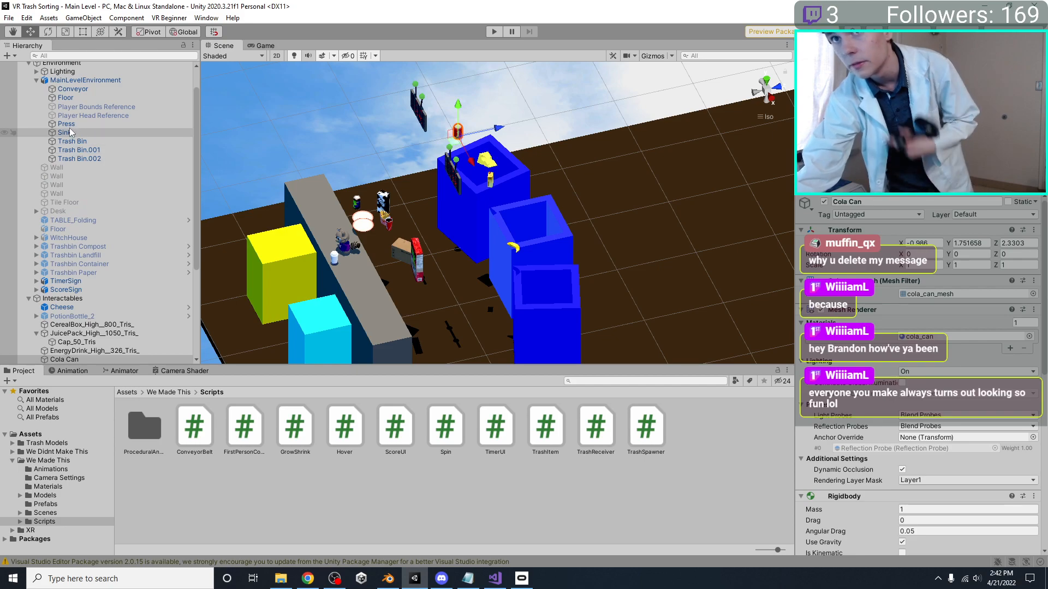
{"action": "left_click", "coordinate": [76, 81]}
{"action": "left_click", "coordinate": [943, 228]}
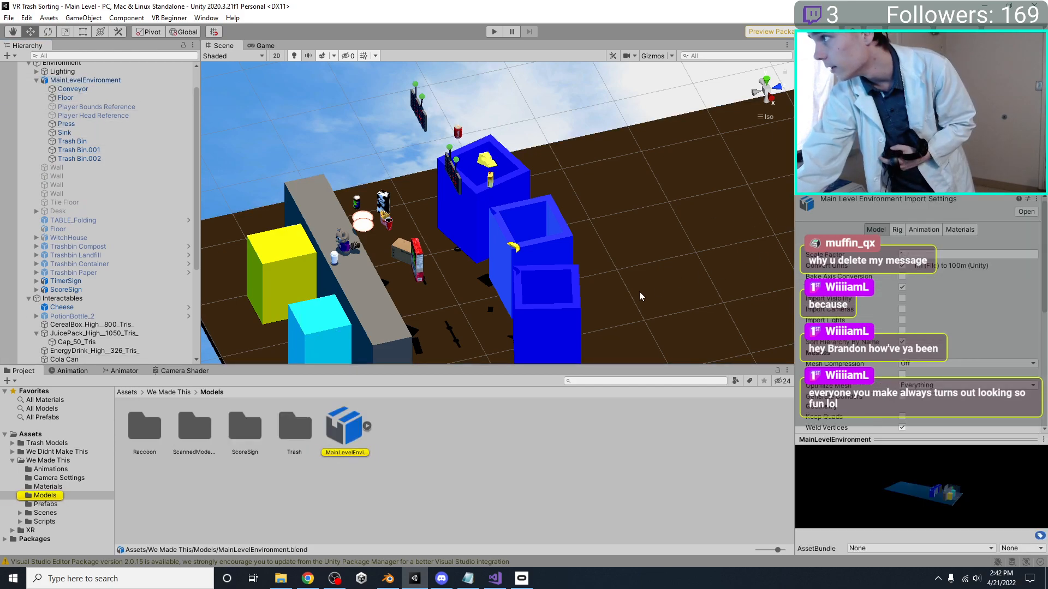
{"action": "scroll", "coordinate": [906, 337], "scroll_direction": "down", "scroll_amount": 6}
{"action": "scroll", "coordinate": [930, 268], "scroll_direction": "up", "scroll_amount": 6}
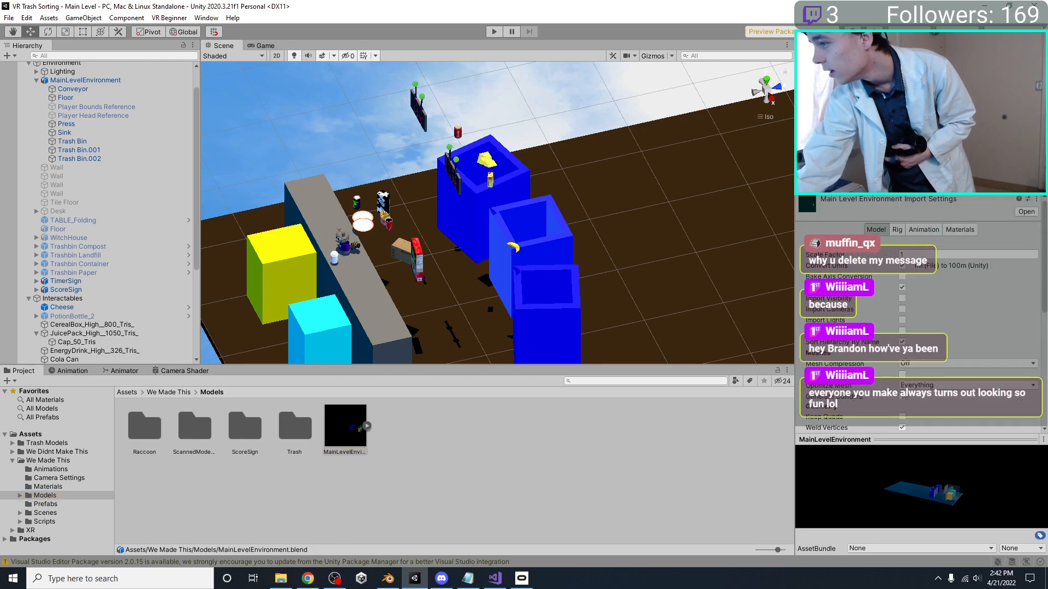
{"action": "scroll", "coordinate": [908, 400], "scroll_direction": "down", "scroll_amount": 8}
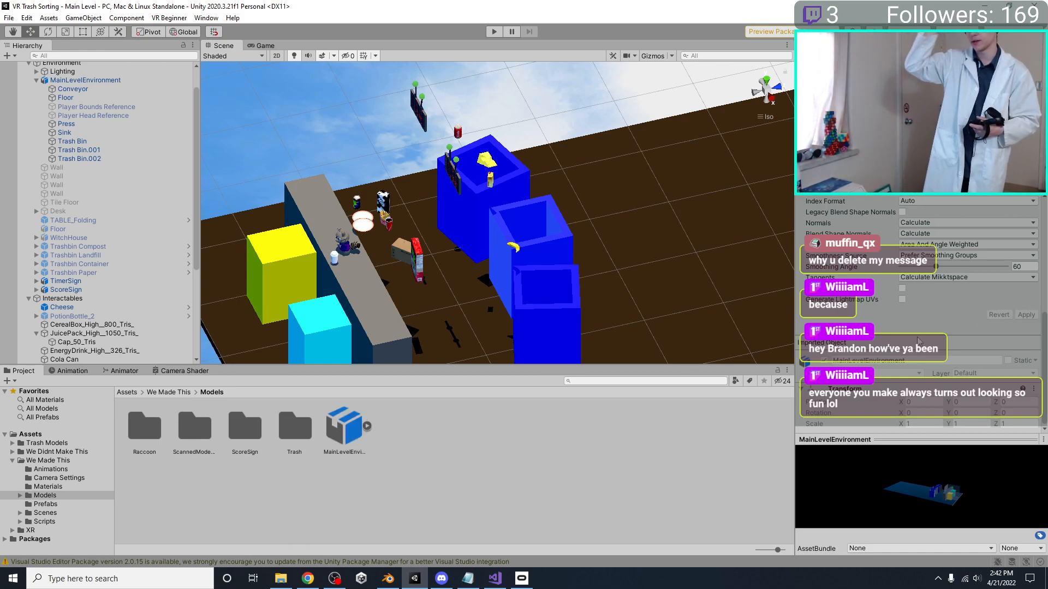
{"action": "left_click", "coordinate": [492, 32]}
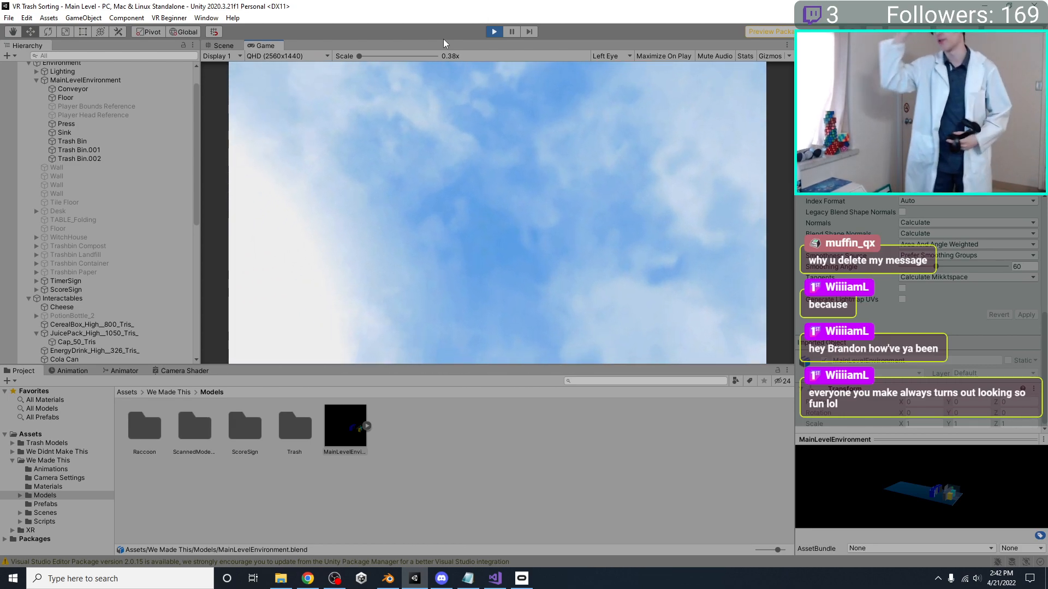
{"action": "key", "text": "ctrl+p"}
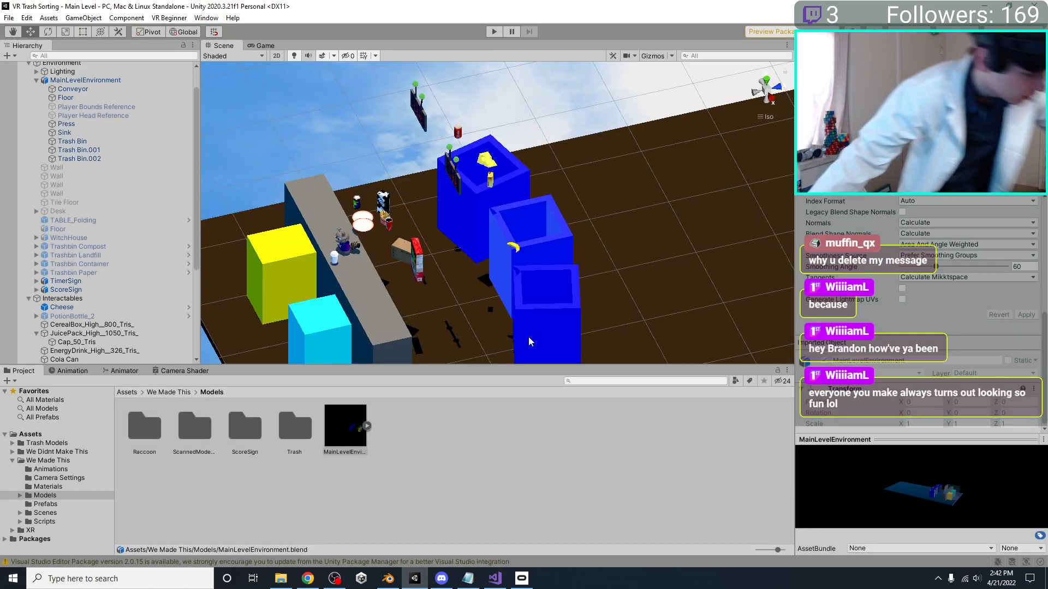
Switch to Blender and select all three blue trash bins
{"action": "left_click", "coordinate": [388, 578]}
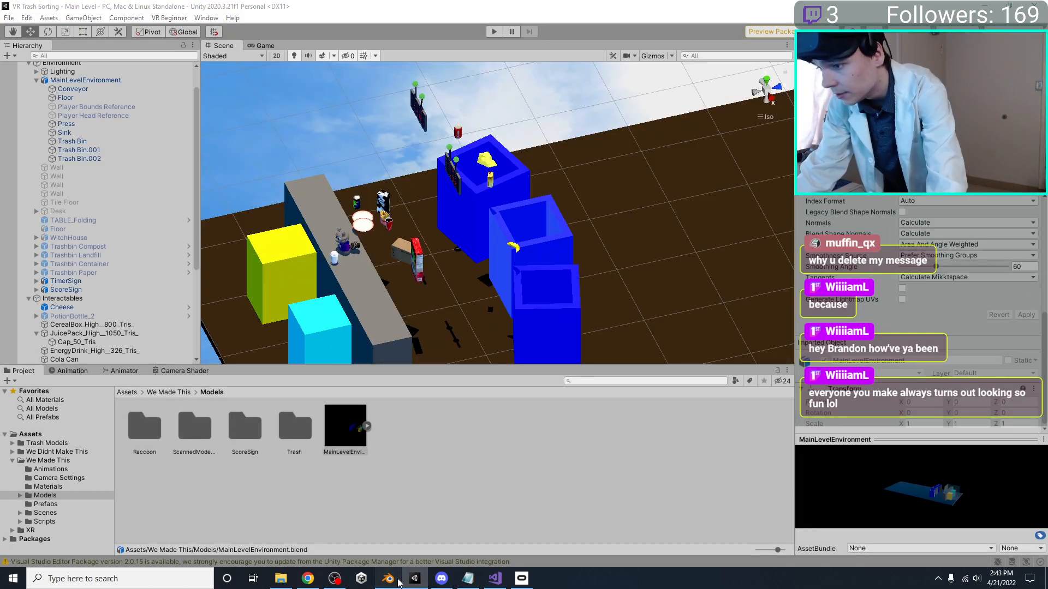
{"action": "middle_click_drag", "start_coordinate": [438, 366], "coordinate": [461, 284]}
{"action": "left_click", "coordinate": [360, 291], "text": "shift"}
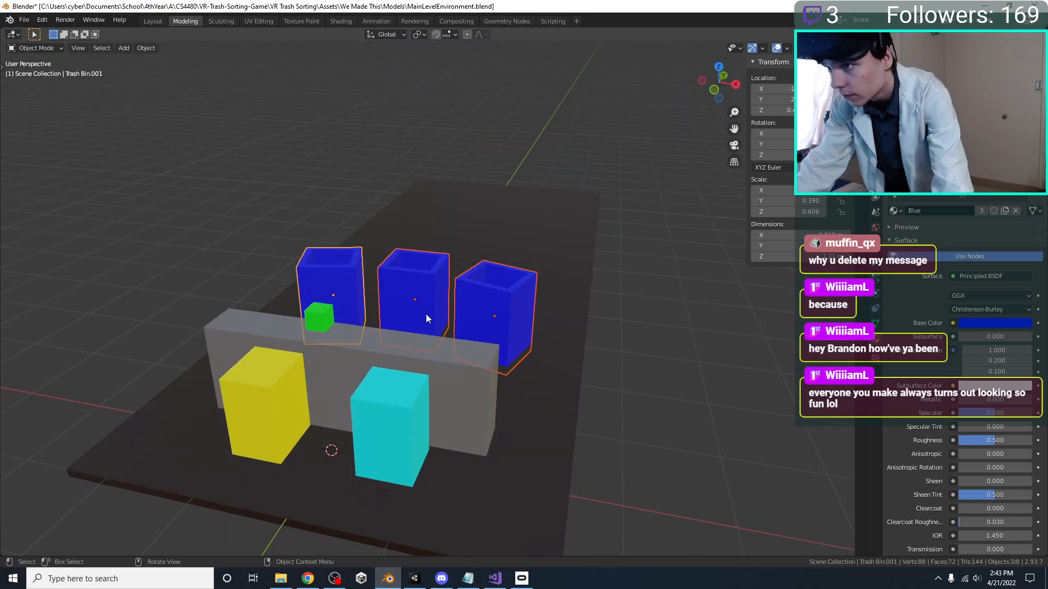
{"action": "key", "text": "g"}
{"action": "key", "text": "z"}
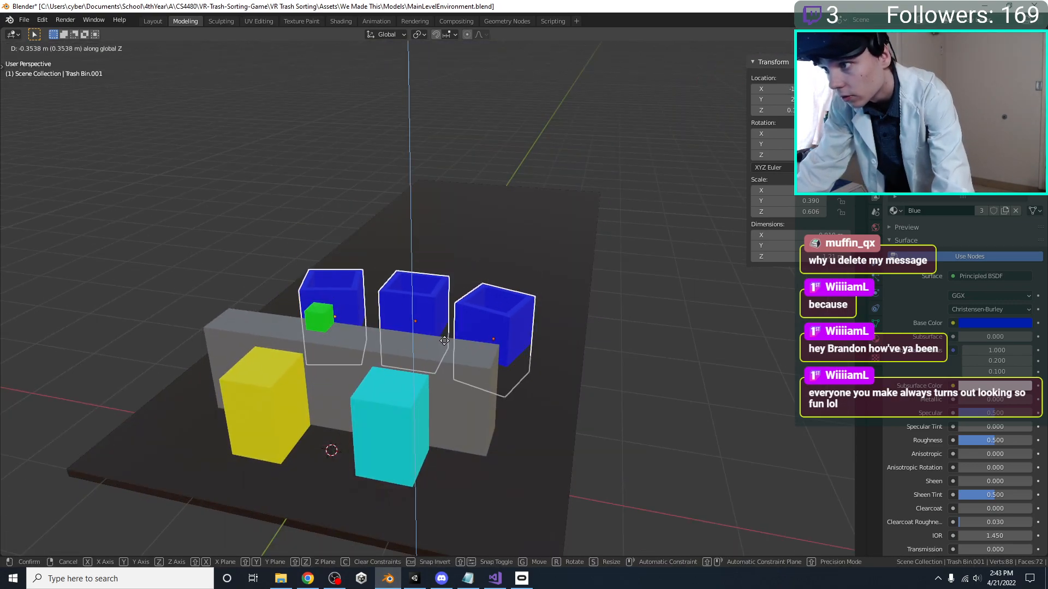
{"action": "left_click", "coordinate": [530, 338]}
Shorten the three trash bins along Z to a scale of 0.465
{"action": "key", "text": "s"}
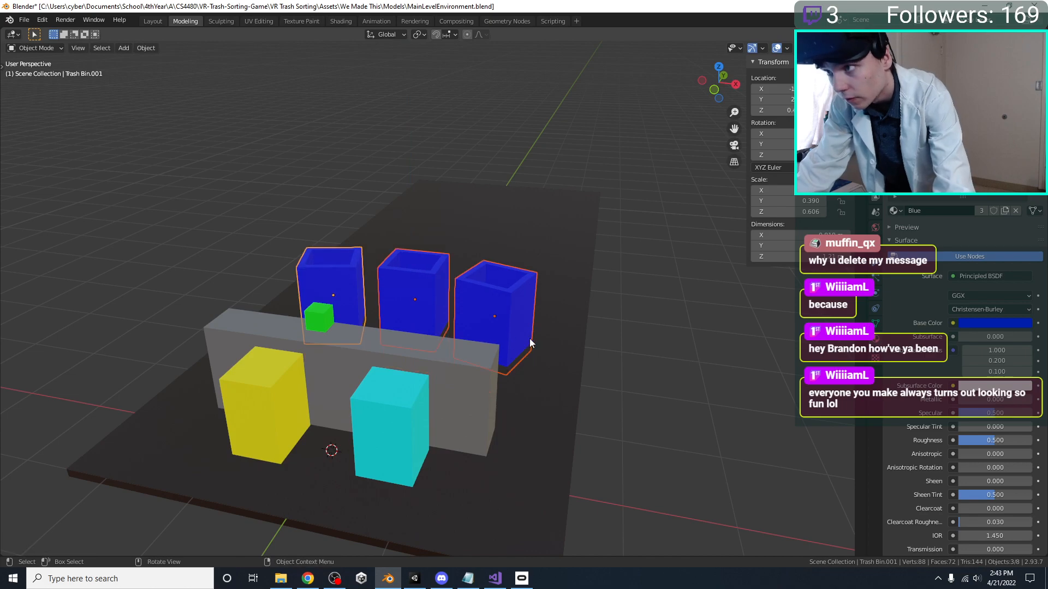
{"action": "key", "text": "z"}
{"action": "left_click", "coordinate": [500, 337]}
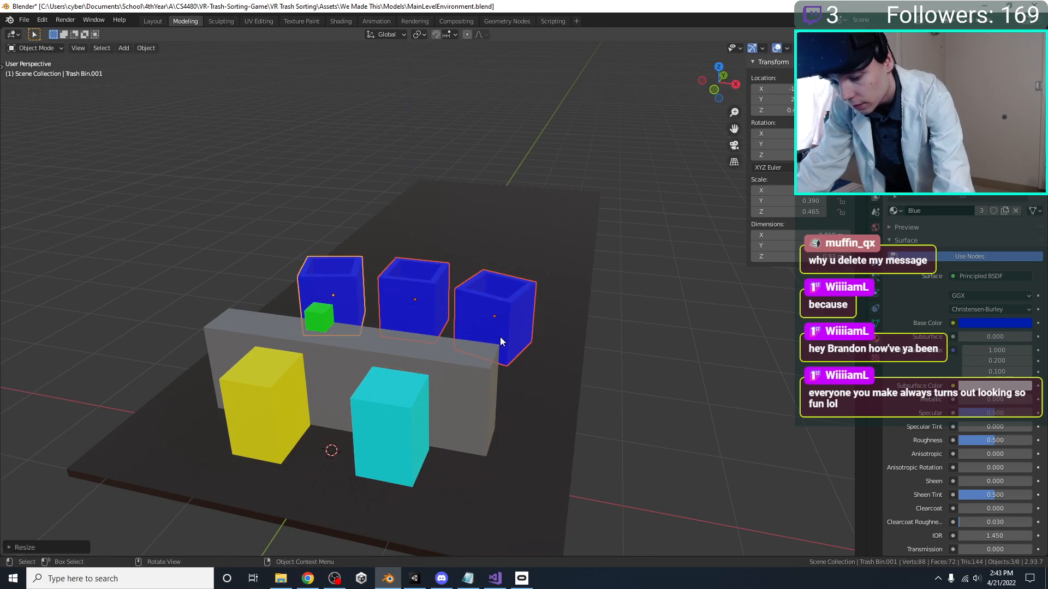
{"action": "key", "text": "s"}
{"action": "key", "text": "z"}
{"action": "right_click", "coordinate": [502, 354]}
Lower the three shortened bins along Z until their bases rest on the floor, checking from the side
{"action": "key", "text": "g"}
{"action": "key", "text": "z"}
{"action": "left_click", "coordinate": [509, 354]}
{"action": "key", "text": "KP_3"}
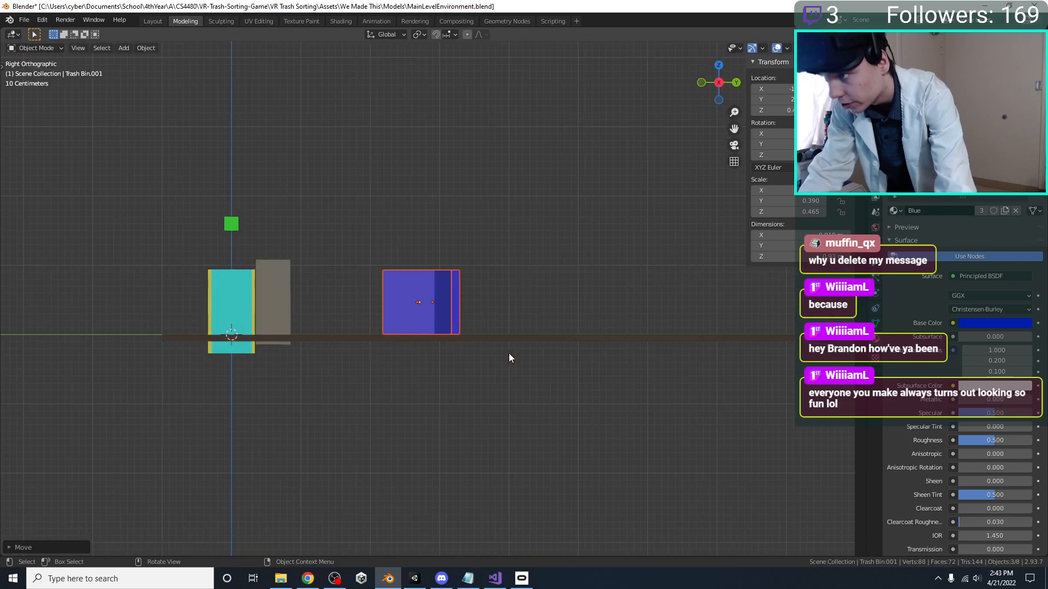
Move the three bins together along Y, closer to the grey conveyor block
{"action": "key", "text": "KP_7"}
{"action": "key", "text": "g"}
{"action": "key", "text": "y"}
{"action": "left_click", "coordinate": [523, 378]}
{"action": "middle_click_drag", "start_coordinate": [523, 378], "coordinate": [316, 299]}
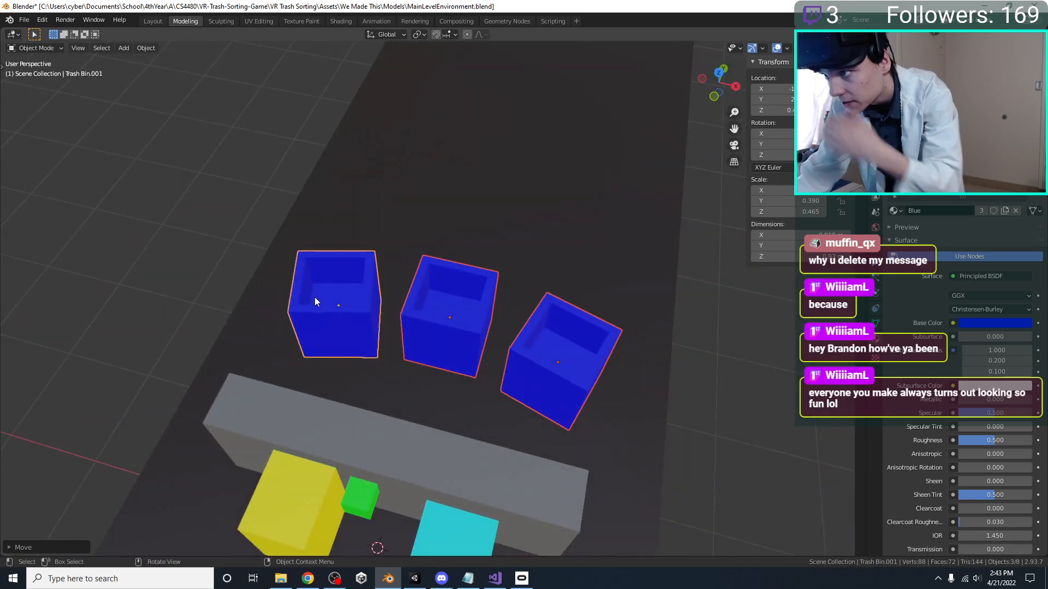
Replace the blue material on Trash Bin.001, the bin on the negative X side, with the existing Green material
{"action": "left_click", "coordinate": [370, 319]}
{"action": "left_click", "coordinate": [322, 297]}
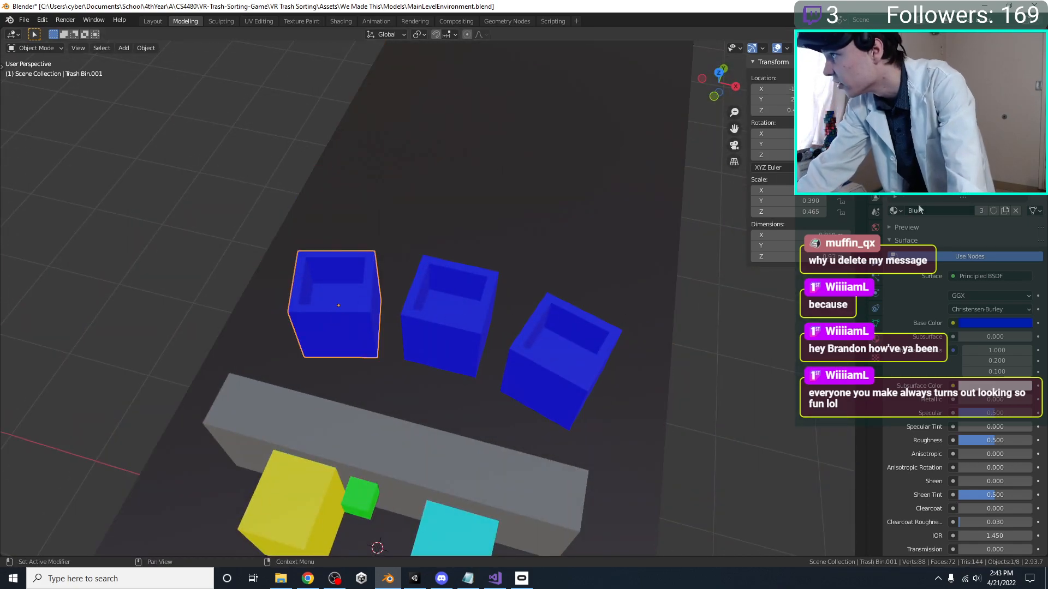
{"action": "left_click", "coordinate": [896, 210]}
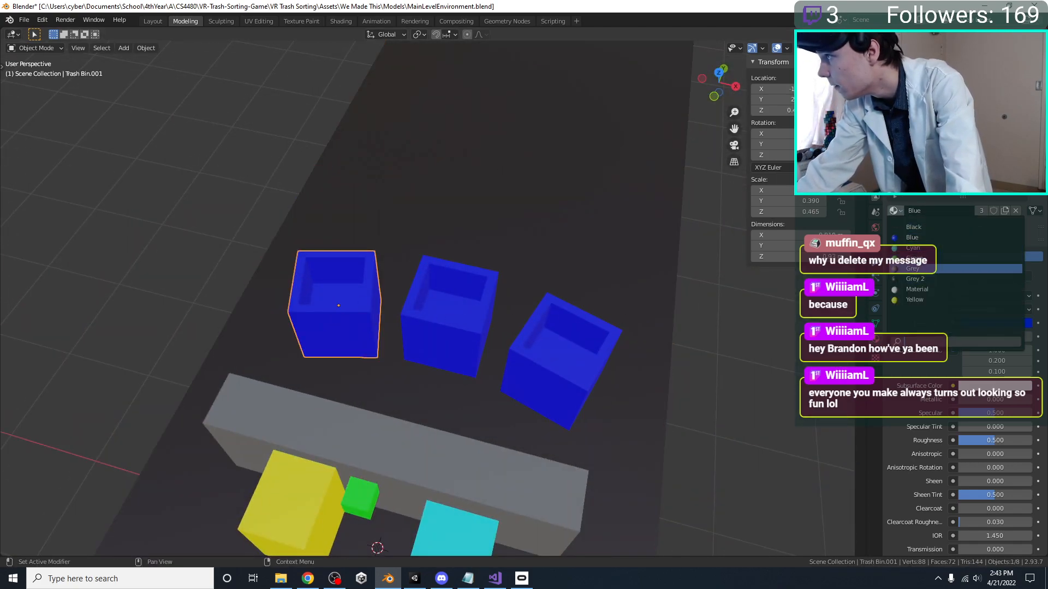
{"action": "left_click", "coordinate": [912, 259]}
{"action": "left_click", "coordinate": [539, 372]}
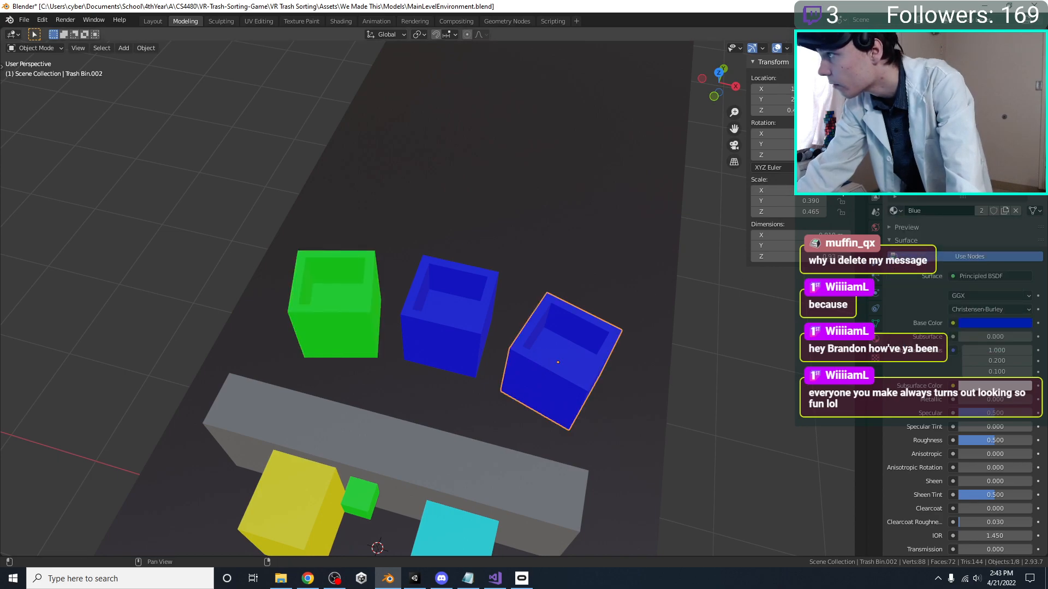
{"action": "left_click", "coordinate": [337, 342]}
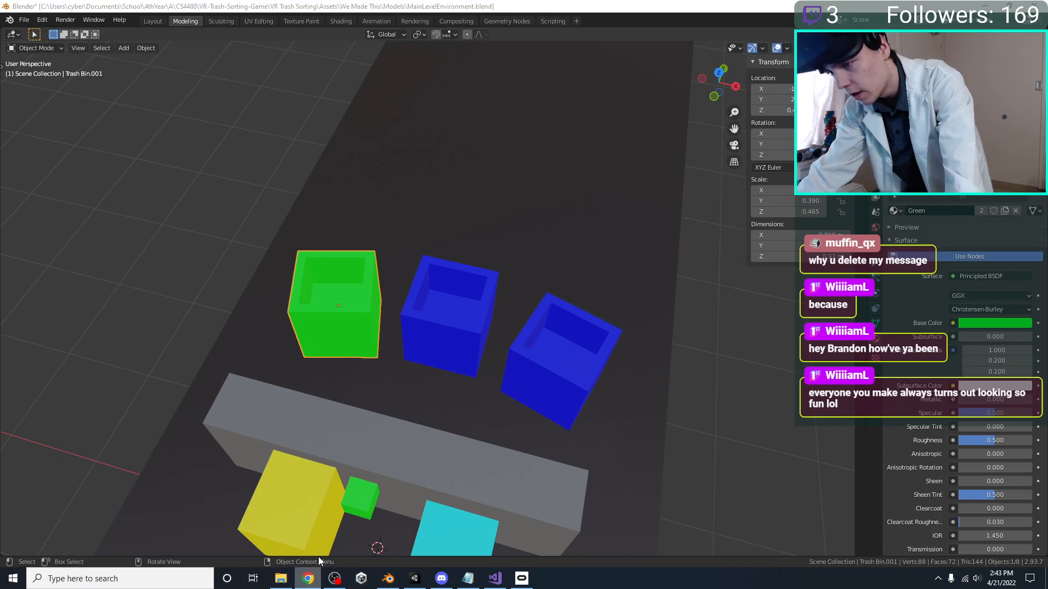
Switch to Unity and examine the colors of the scanned trashcan_1 model from We Made This > Models > ScannedModels > Bins in the preview
{"action": "left_click", "coordinate": [415, 578]}
{"action": "left_click", "coordinate": [59, 478]}
{"action": "left_click", "coordinate": [68, 468]}
{"action": "left_click", "coordinate": [64, 495]}
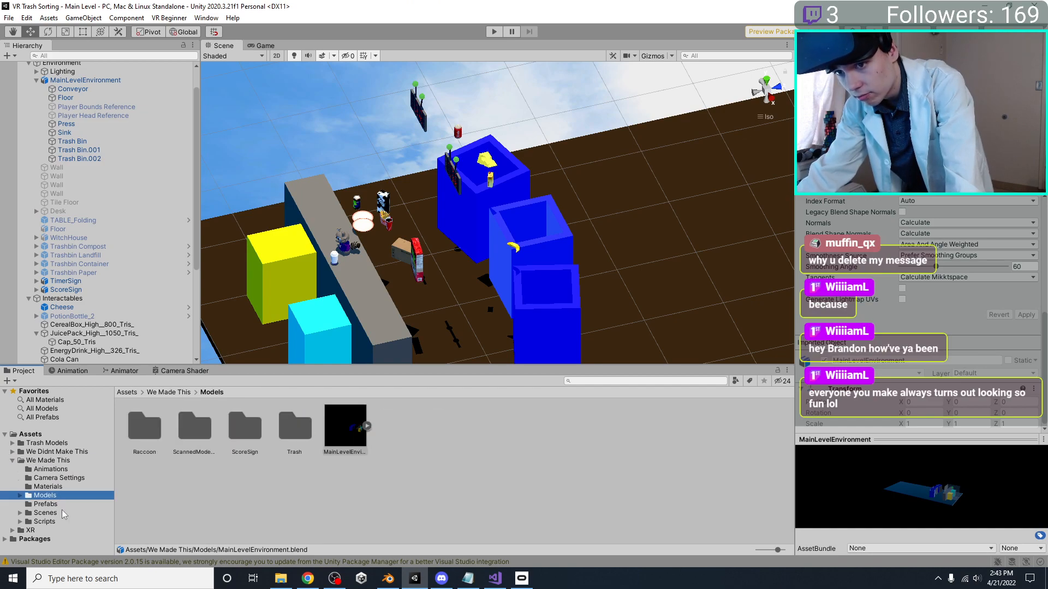
{"action": "double_click", "coordinate": [195, 422]}
{"action": "left_click", "coordinate": [207, 426]}
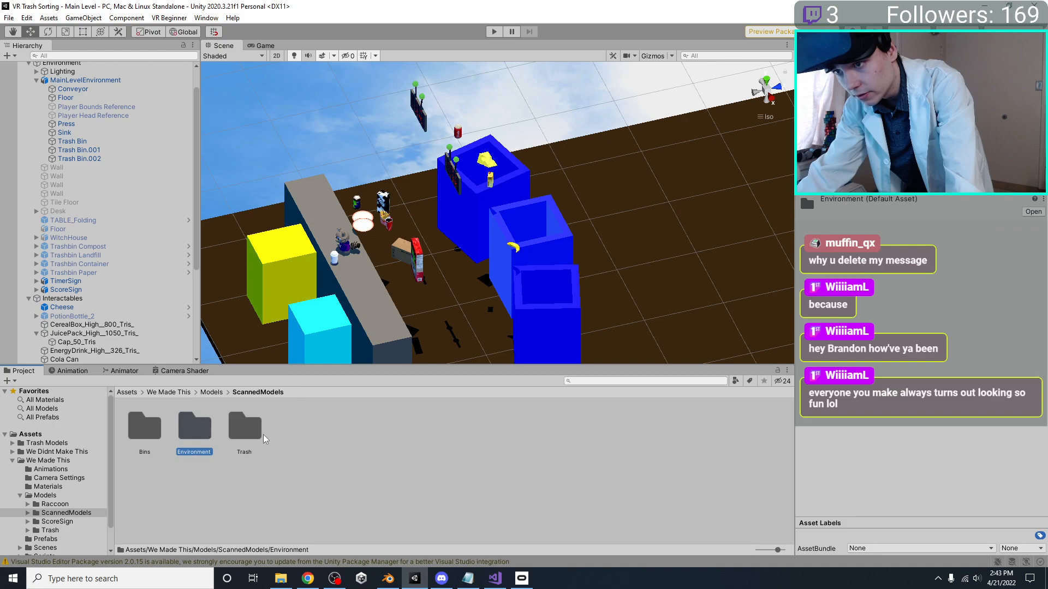
{"action": "double_click", "coordinate": [146, 437]}
{"action": "left_click", "coordinate": [308, 431]}
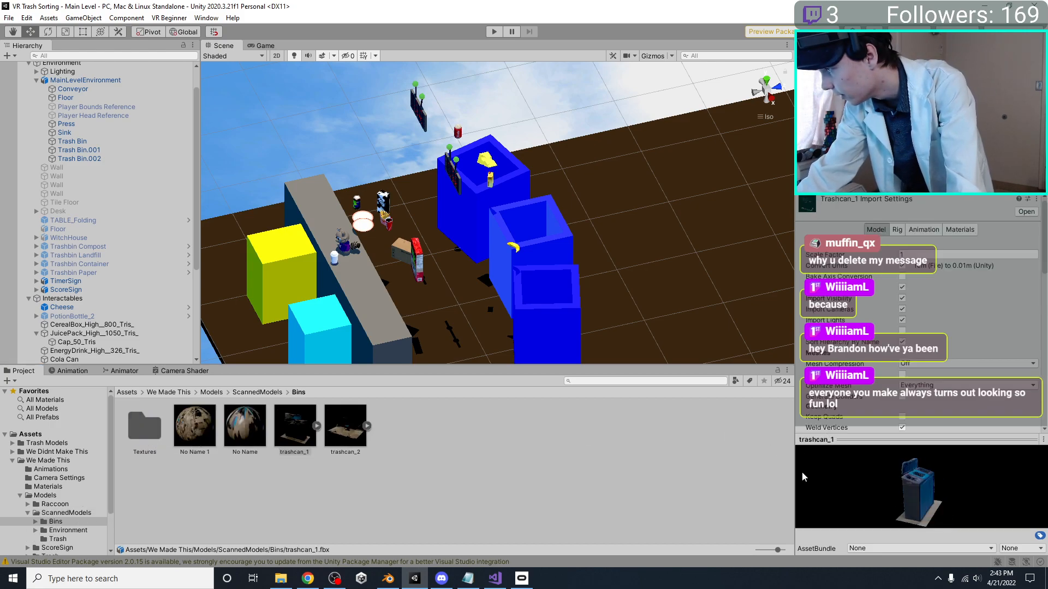
{"action": "left_click_drag", "start_coordinate": [917, 438], "coordinate": [919, 315]}
{"action": "left_click_drag", "start_coordinate": [918, 362], "coordinate": [857, 407]}
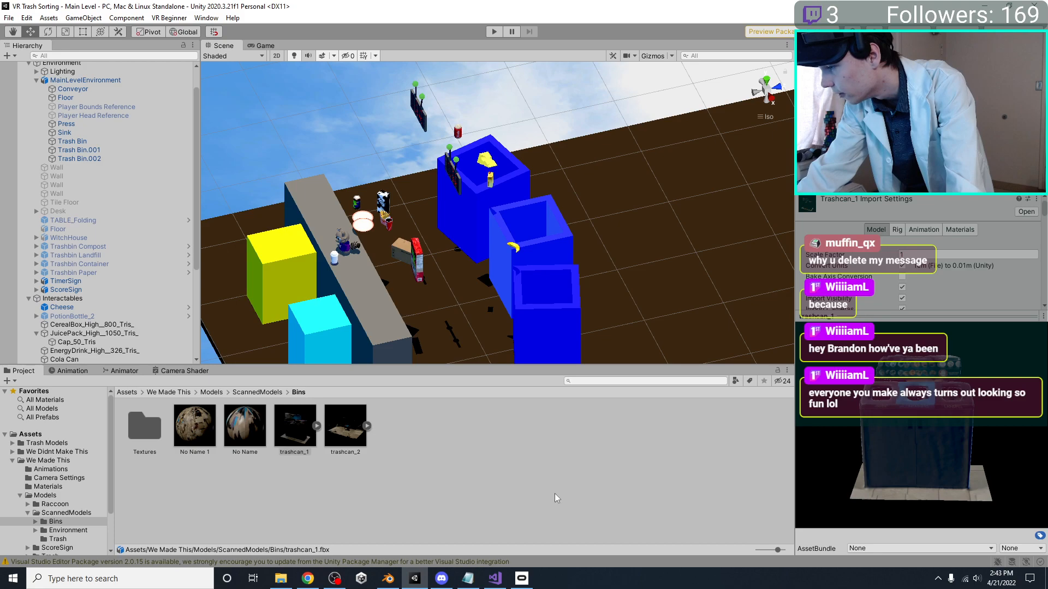
Back in Blender, replace the green material on Trash Bin.001 with the existing Grey material
{"action": "left_click", "coordinate": [388, 578]}
{"action": "left_click", "coordinate": [343, 328]}
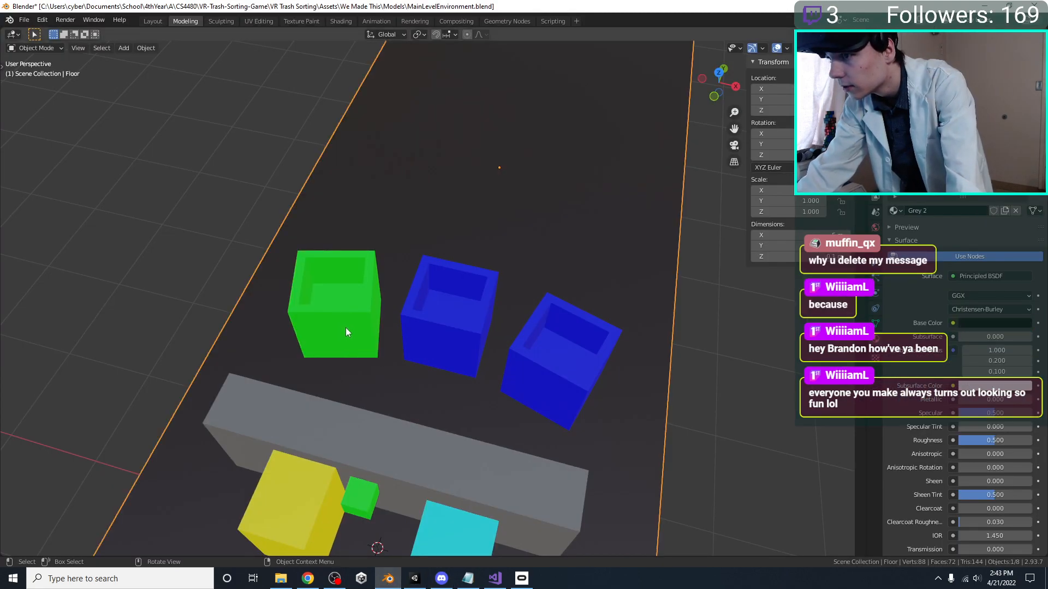
{"action": "left_click", "coordinate": [895, 211]}
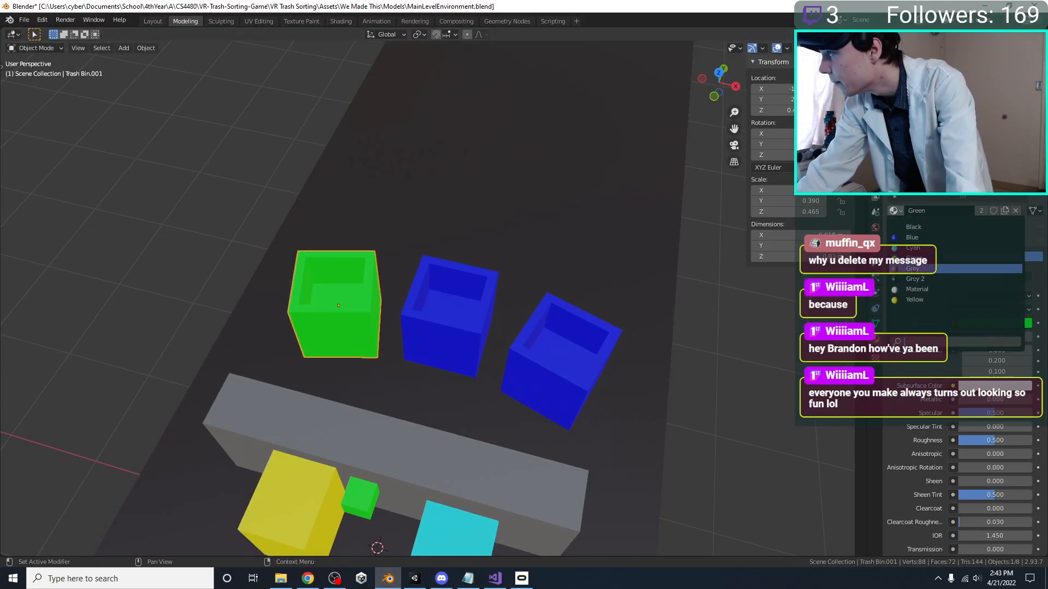
{"action": "left_click", "coordinate": [912, 269]}
Check the scanned bin's color in Unity and assign the existing Cyan material to the middle bin, Trash Bin, in Blender
{"action": "left_click", "coordinate": [491, 306]}
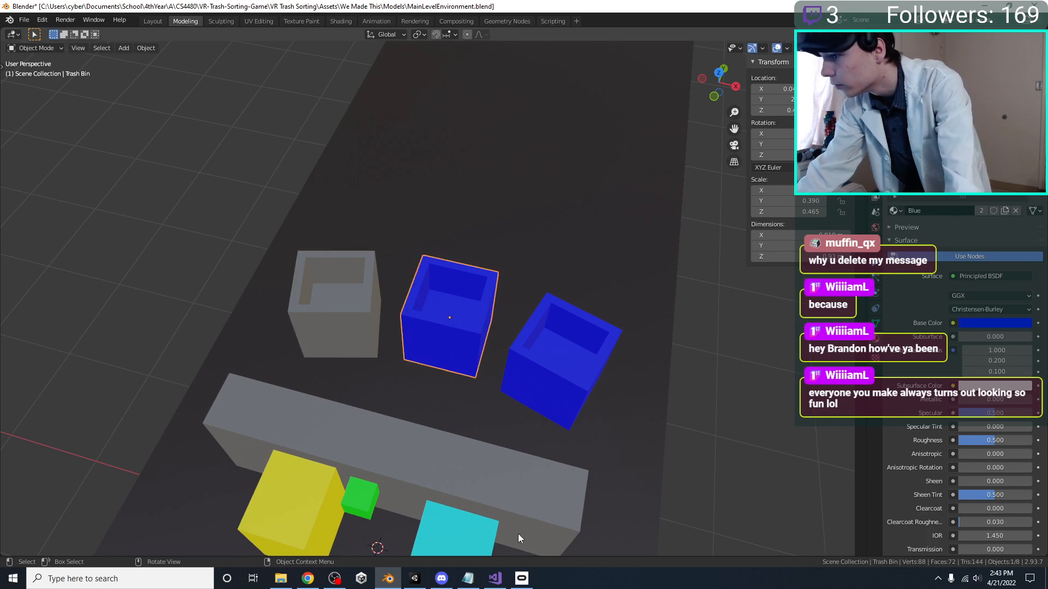
{"action": "left_click", "coordinate": [414, 579]}
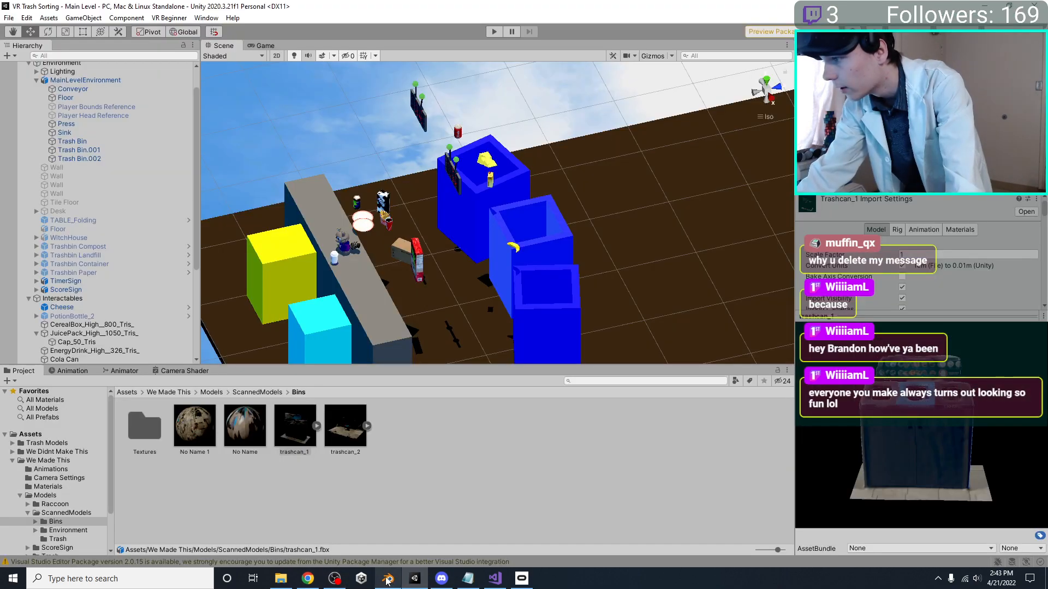
{"action": "left_click", "coordinate": [387, 580]}
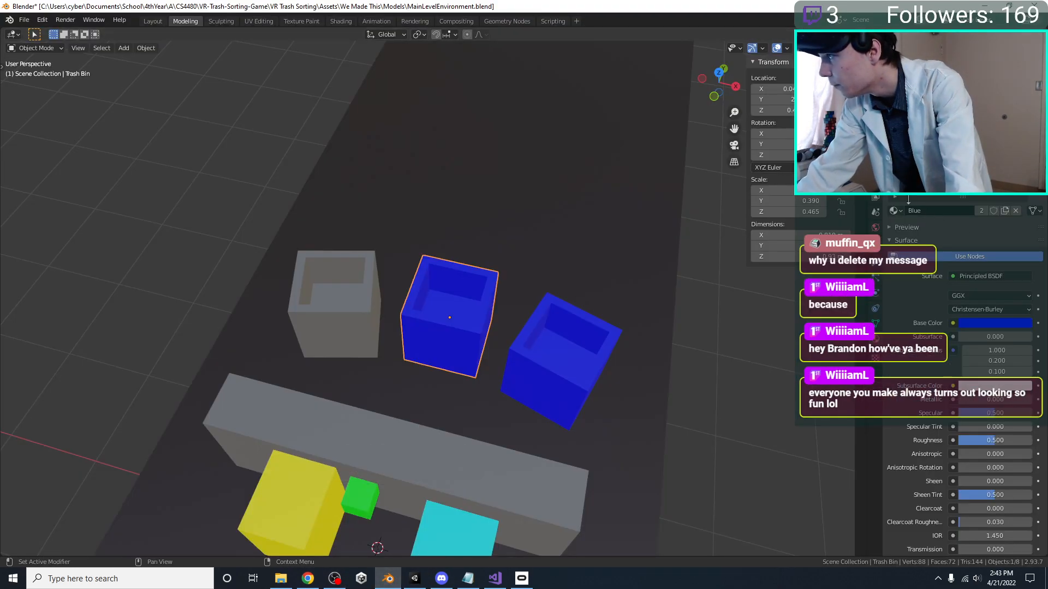
{"action": "left_click", "coordinate": [894, 210]}
{"action": "left_click", "coordinate": [922, 248]}
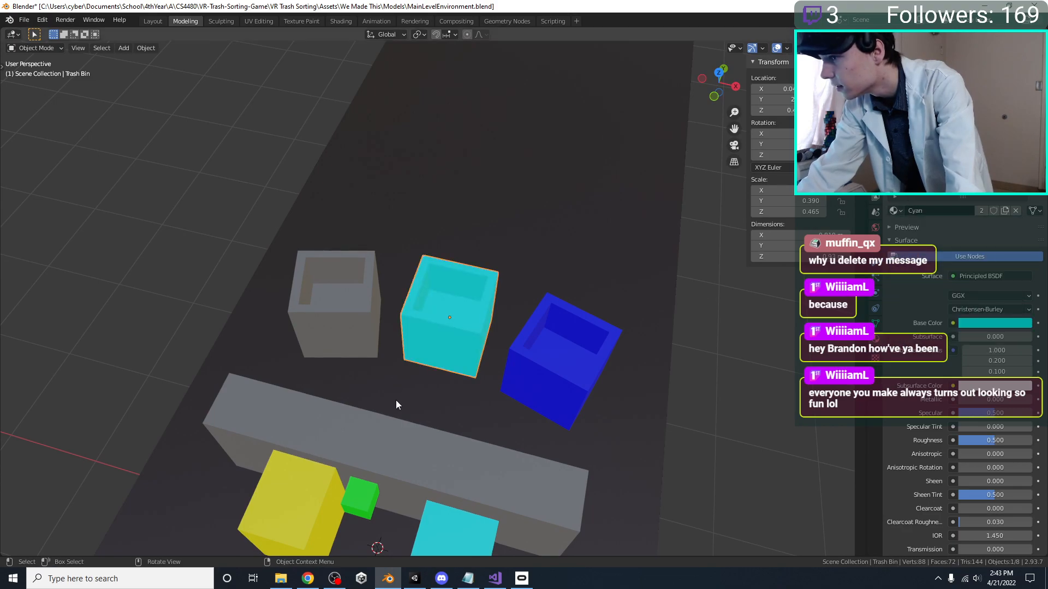
Assign the existing Grey 2 material to Trash Bin.002 in place of blue and check the recolored bins in Unity
{"action": "left_click", "coordinate": [388, 579]}
{"action": "left_click", "coordinate": [388, 579]}
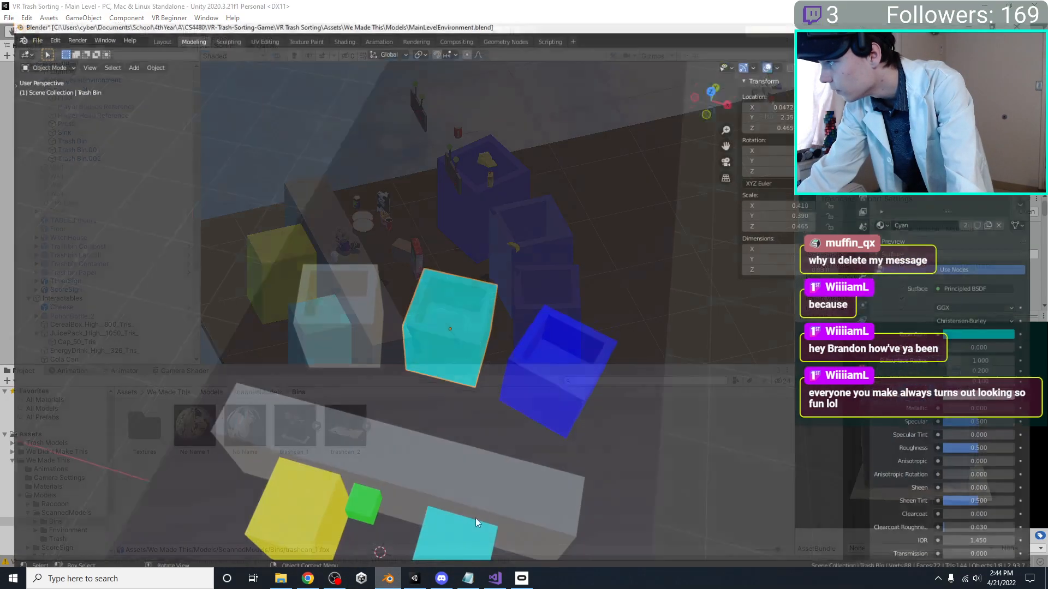
{"action": "left_click", "coordinate": [581, 366]}
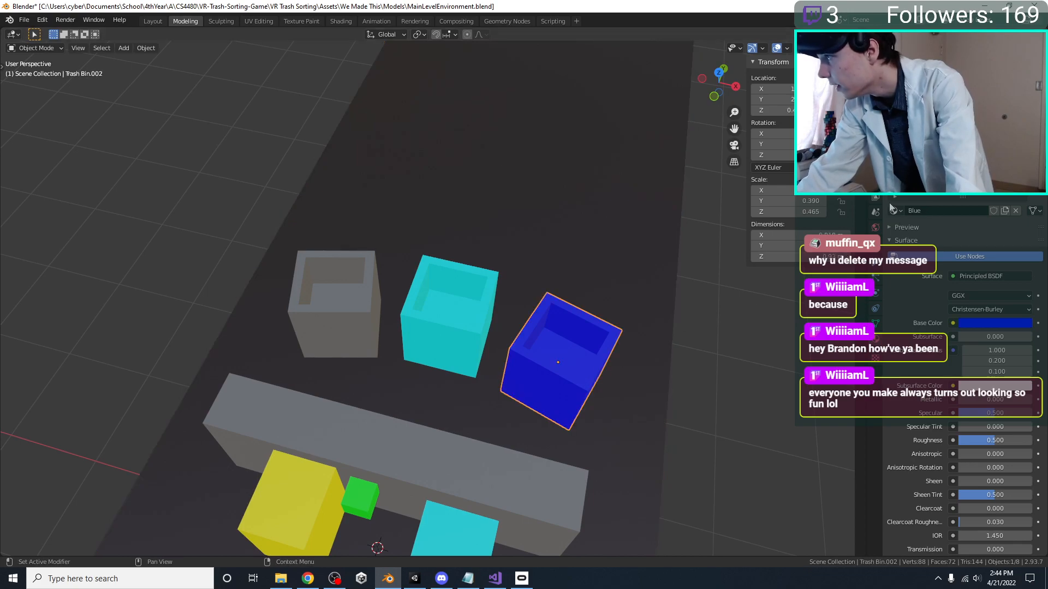
{"action": "left_click", "coordinate": [894, 211]}
{"action": "left_click", "coordinate": [928, 274]}
{"action": "middle_click_drag", "start_coordinate": [580, 310], "coordinate": [540, 294]}
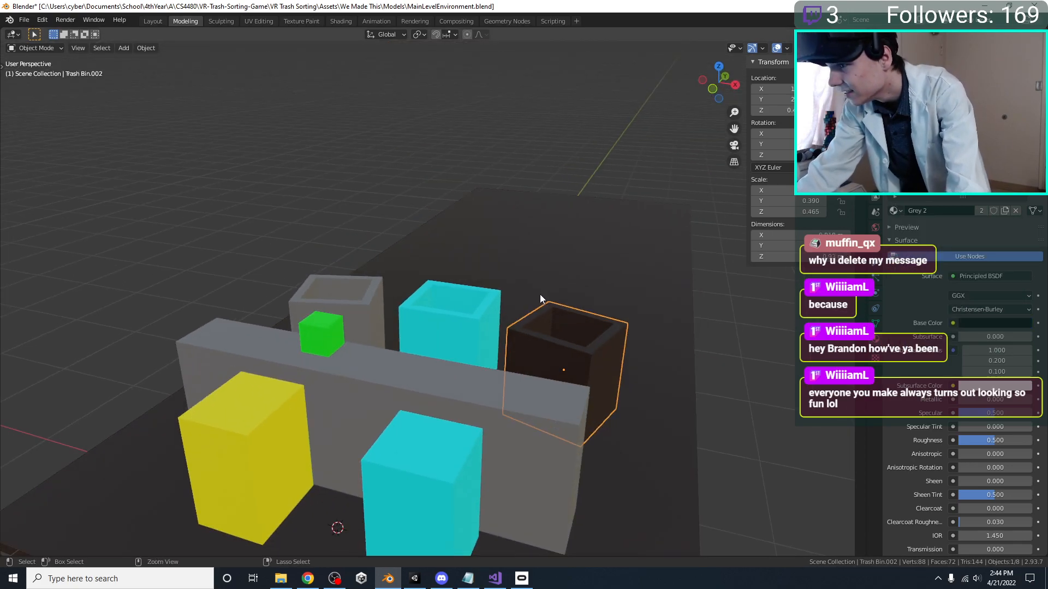
{"action": "left_click", "coordinate": [387, 580]}
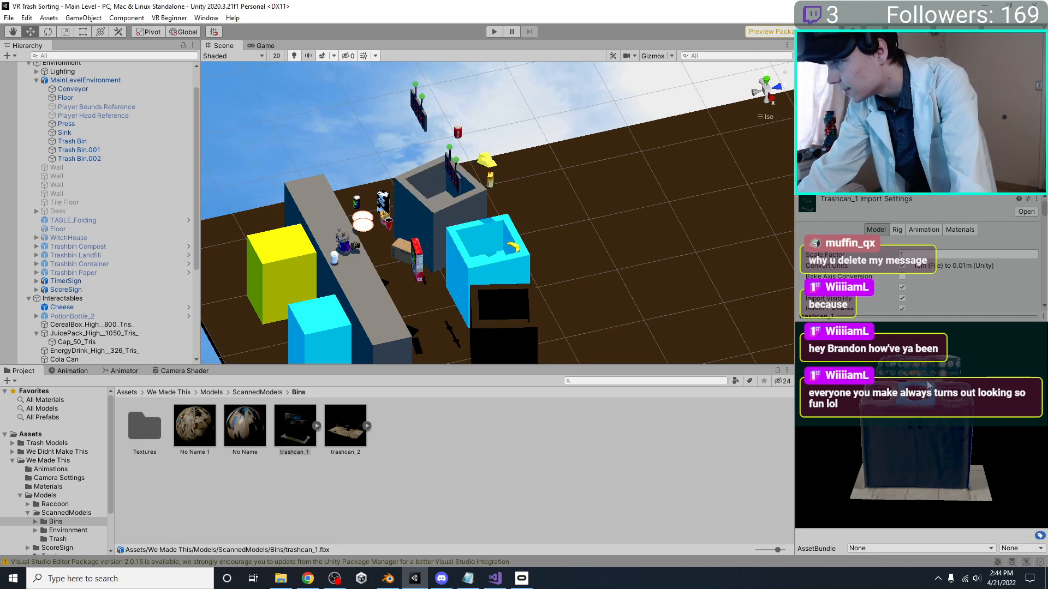
{"action": "right_click_drag", "start_coordinate": [468, 313], "coordinate": [553, 314]}
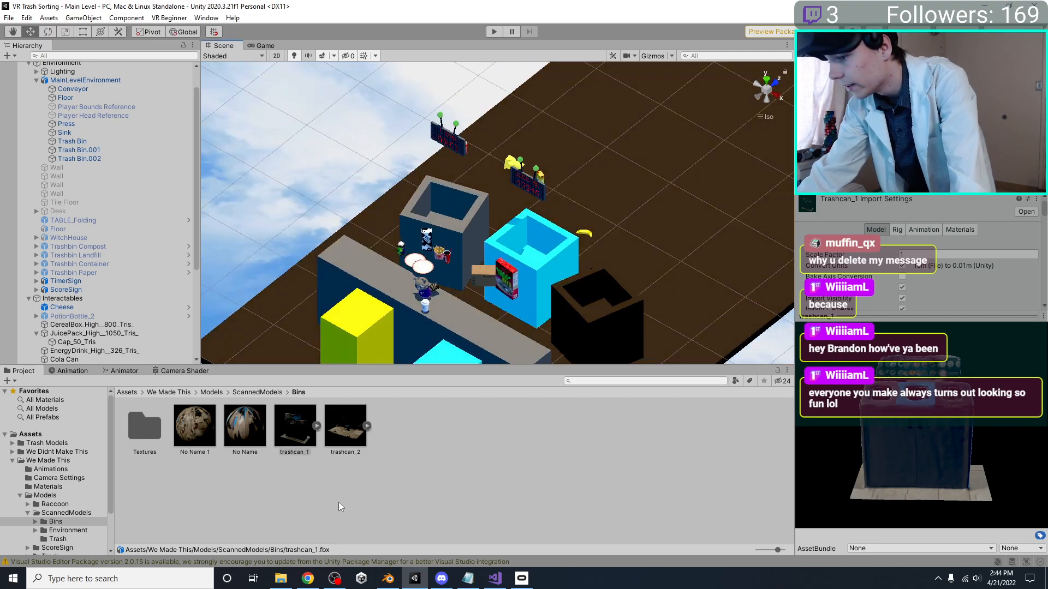
In Blender, make a separate copy of the Grey 2 material on Trash Bin.002 and name it Grey 3
{"action": "left_click", "coordinate": [388, 579]}
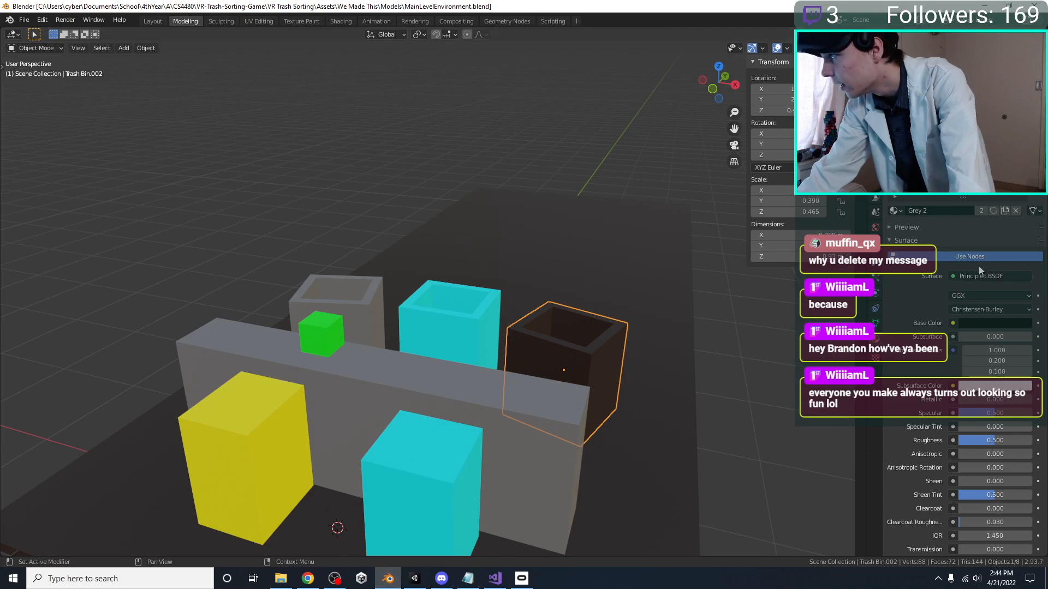
{"action": "left_click", "coordinate": [976, 209]}
{"action": "double_click", "coordinate": [976, 209]}
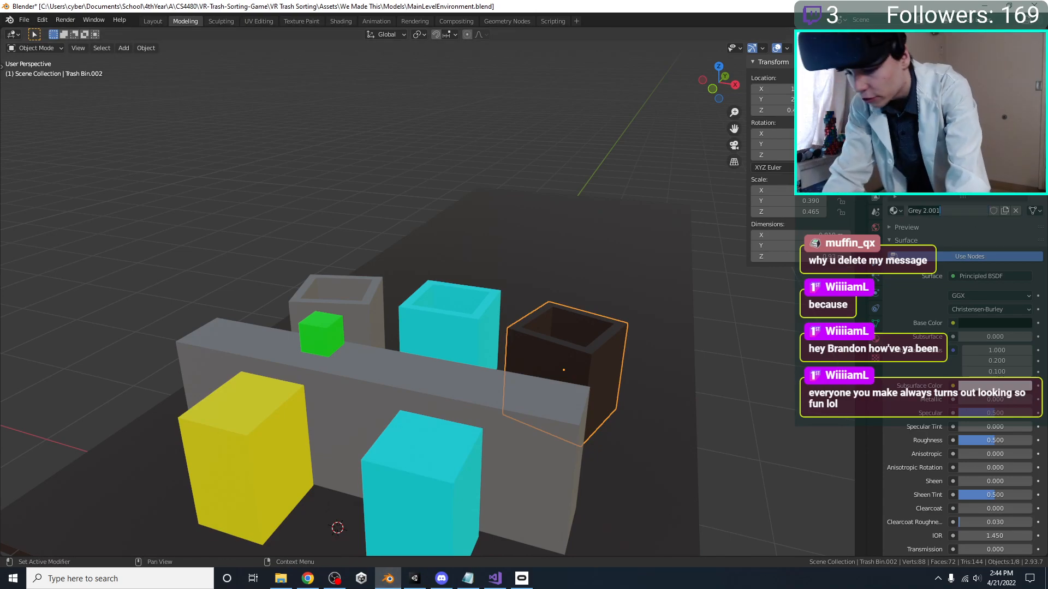
{"action": "key", "text": "BackSpace"}
{"action": "key", "text": "BackSpace"}
{"action": "key", "text": "BackSpace"}
{"action": "key", "text": "BackSpace"}
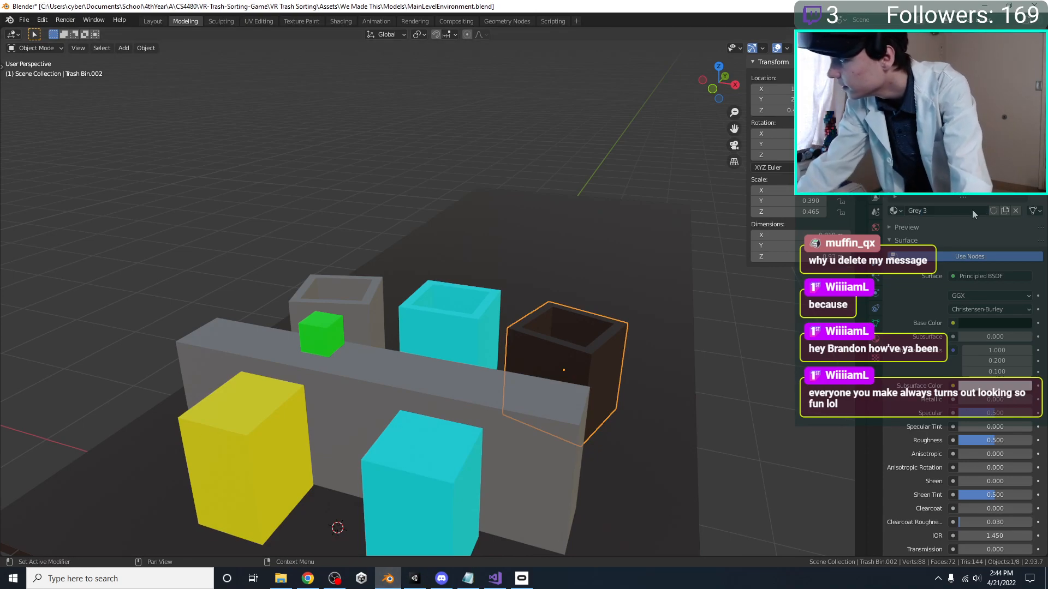
Change the Grey 3 base color to a neutral near-black and switch to Unity to check the bin
{"action": "left_click", "coordinate": [988, 323]}
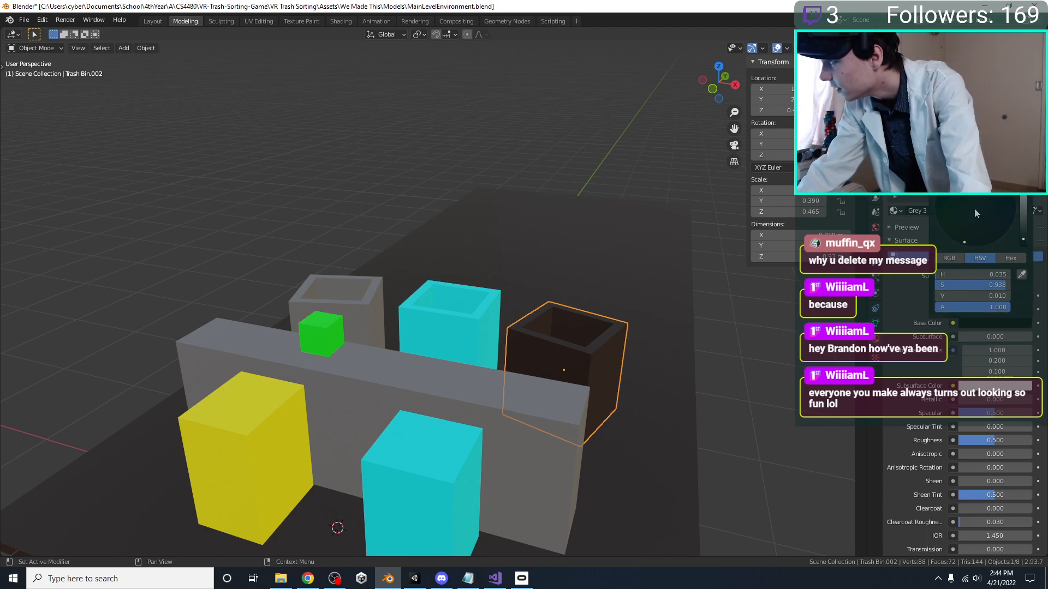
{"action": "left_click_drag", "start_coordinate": [1023, 224], "coordinate": [1023, 248]}
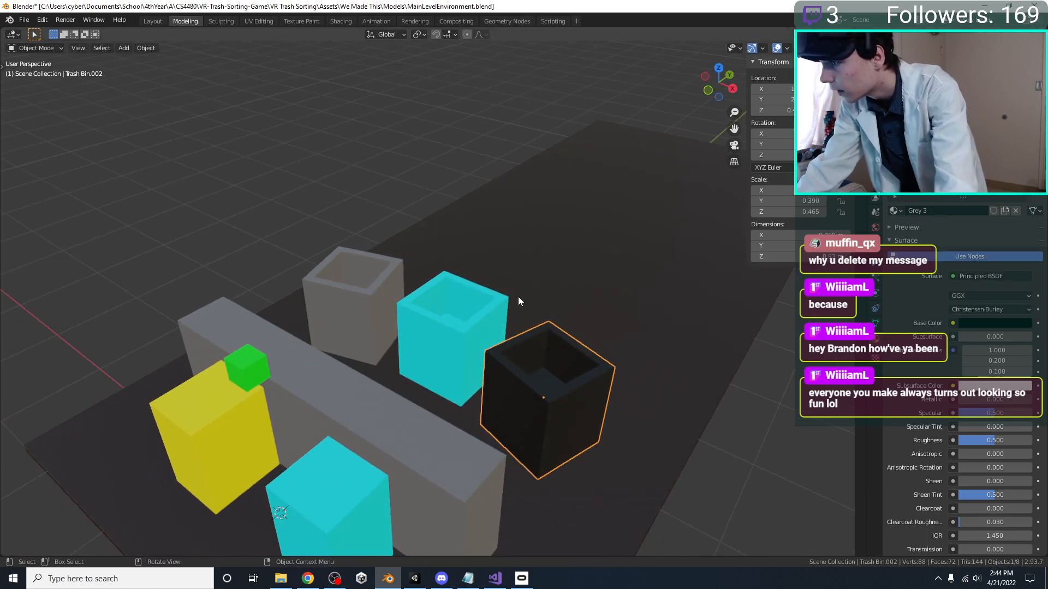
{"action": "key", "text": "alt+Tab"}
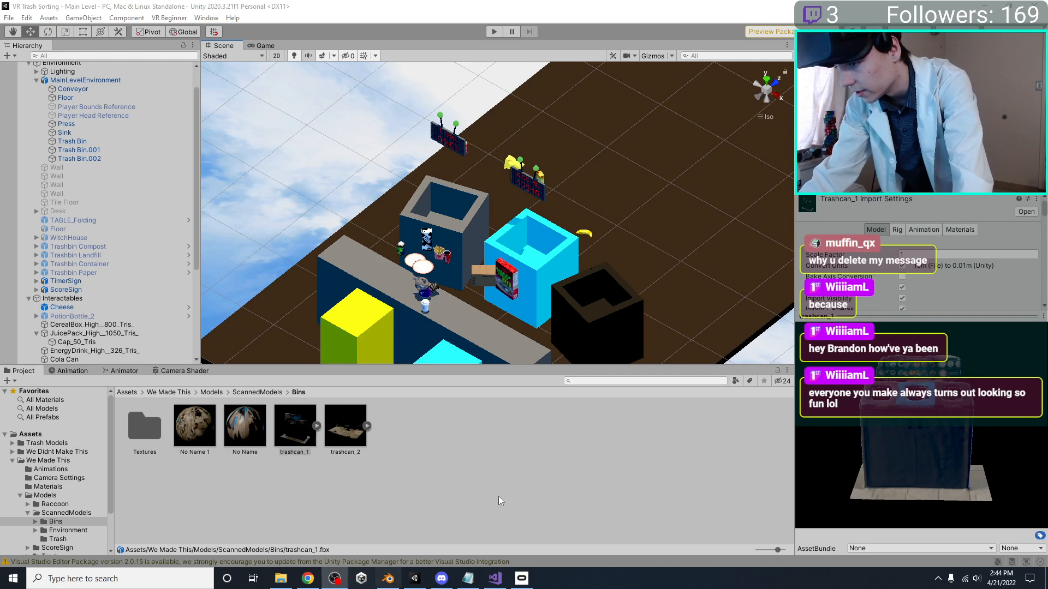
In Blender, widen the Floor plane along X, save the file, and scale the floor a second time
{"action": "left_click", "coordinate": [388, 579]}
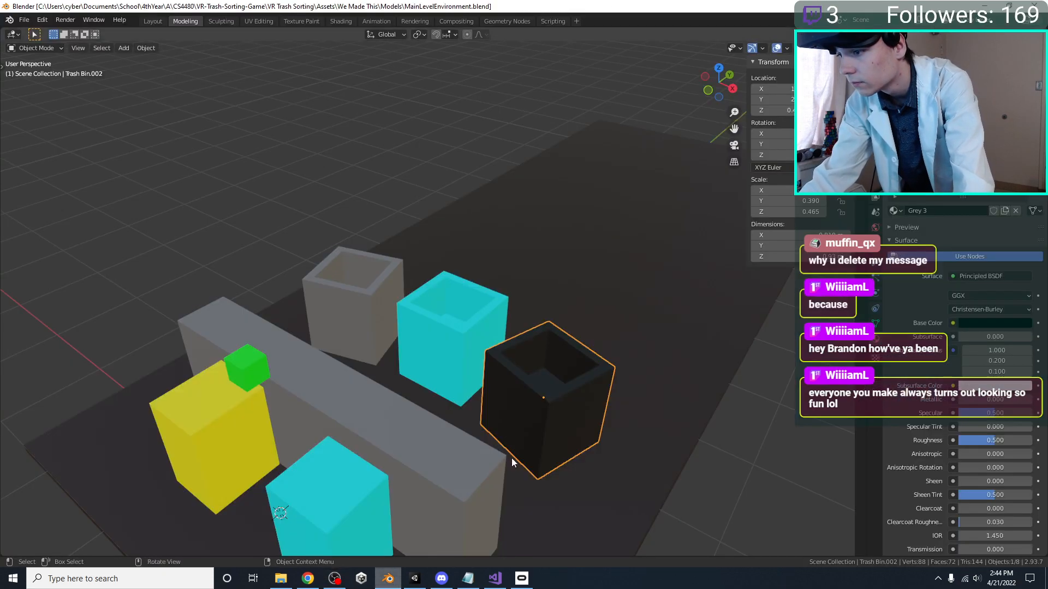
{"action": "left_click", "coordinate": [615, 371]}
{"action": "scroll", "coordinate": [623, 369], "scroll_direction": "down", "scroll_amount": 4}
{"action": "key", "text": "s"}
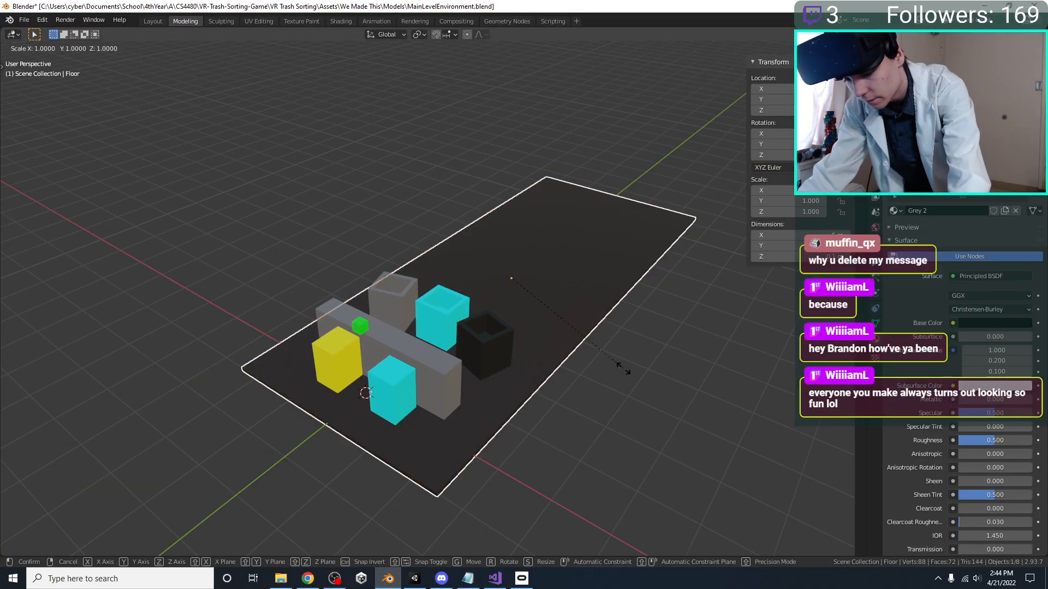
{"action": "left_click", "coordinate": [720, 338]}
{"action": "key", "text": "ctrl+s"}
{"action": "key", "text": "s"}
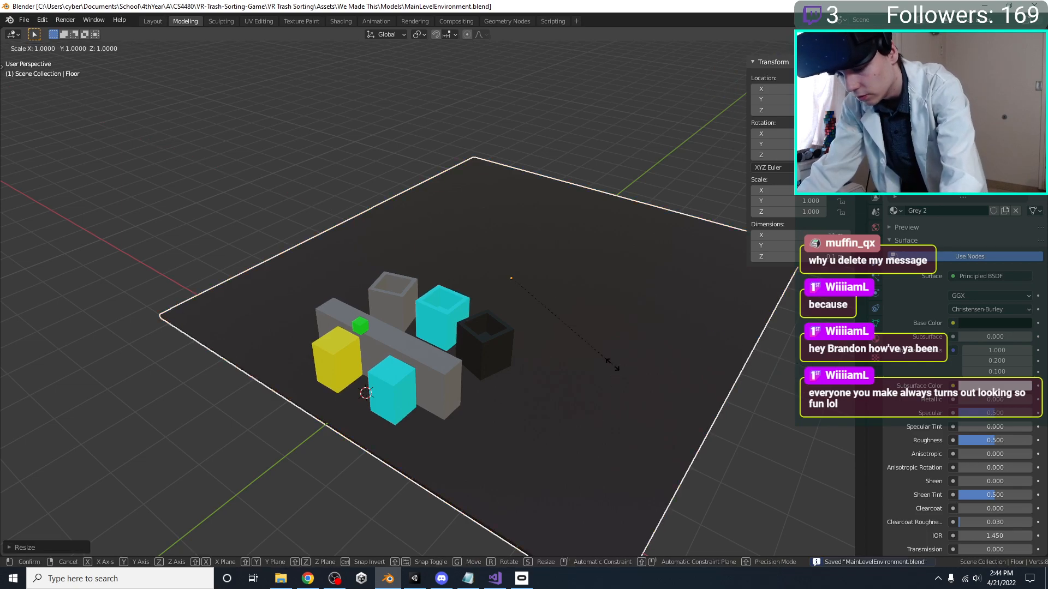
{"action": "left_click", "coordinate": [631, 363]}
Save MainLevelEnvironment.blend with the resized floor and start a play-test of the Main Level in Unity
{"action": "key", "text": "ctrl+s"}
{"action": "left_click", "coordinate": [415, 578]}
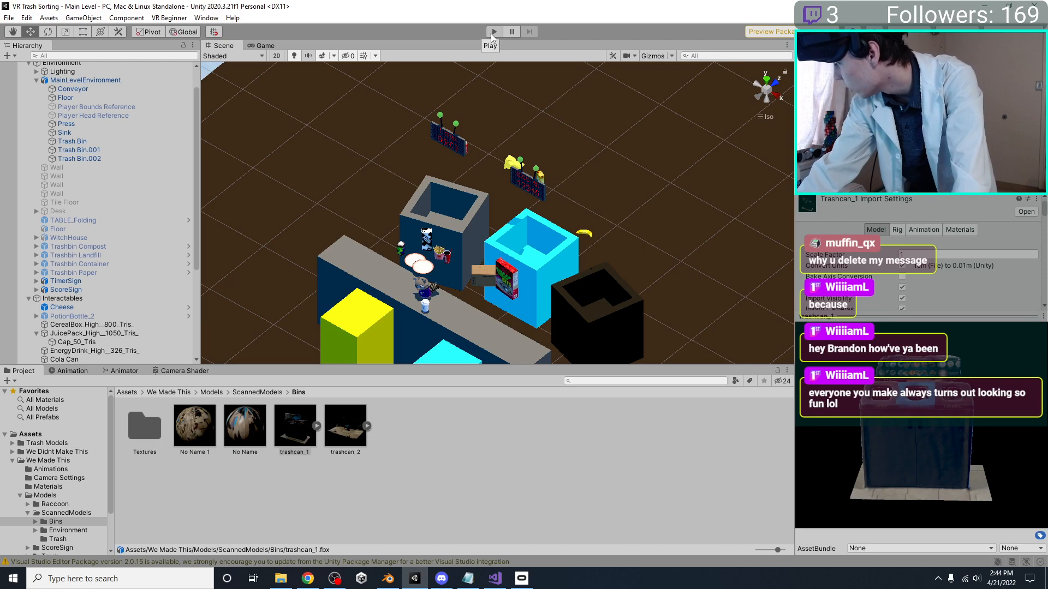
{"action": "left_click", "coordinate": [491, 34]}
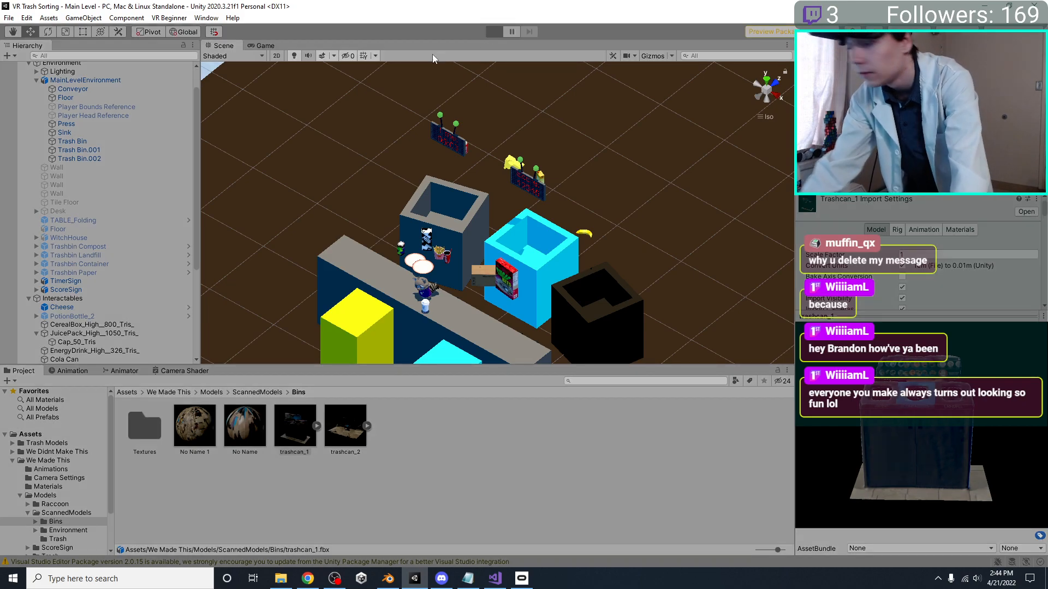
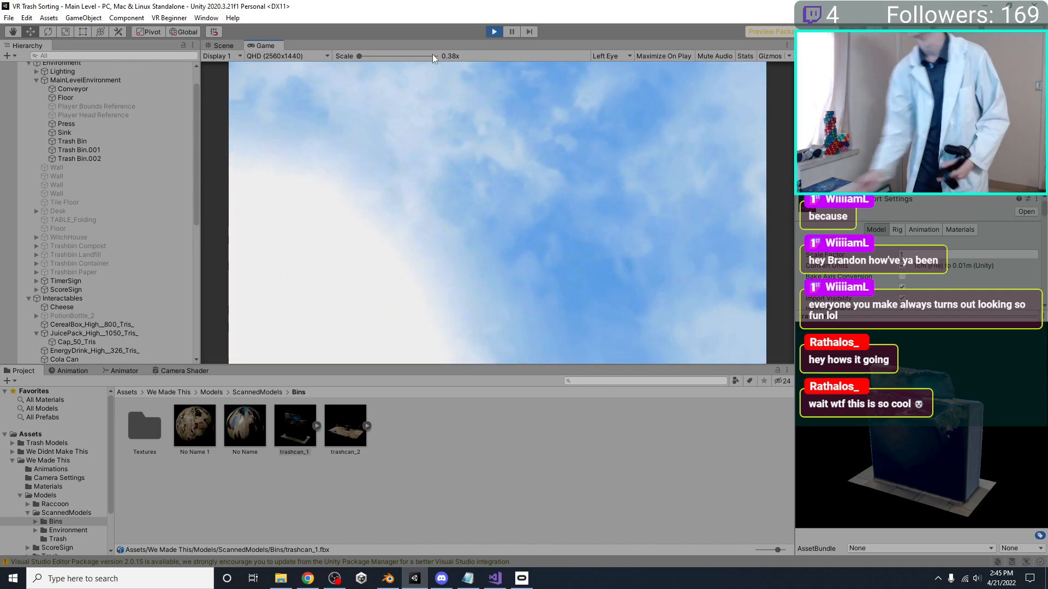
Stop the Unity play-test and nudge the Paper Cup on the conveyor to a Y position of 1.167
{"action": "key", "text": "ctrl+p"}
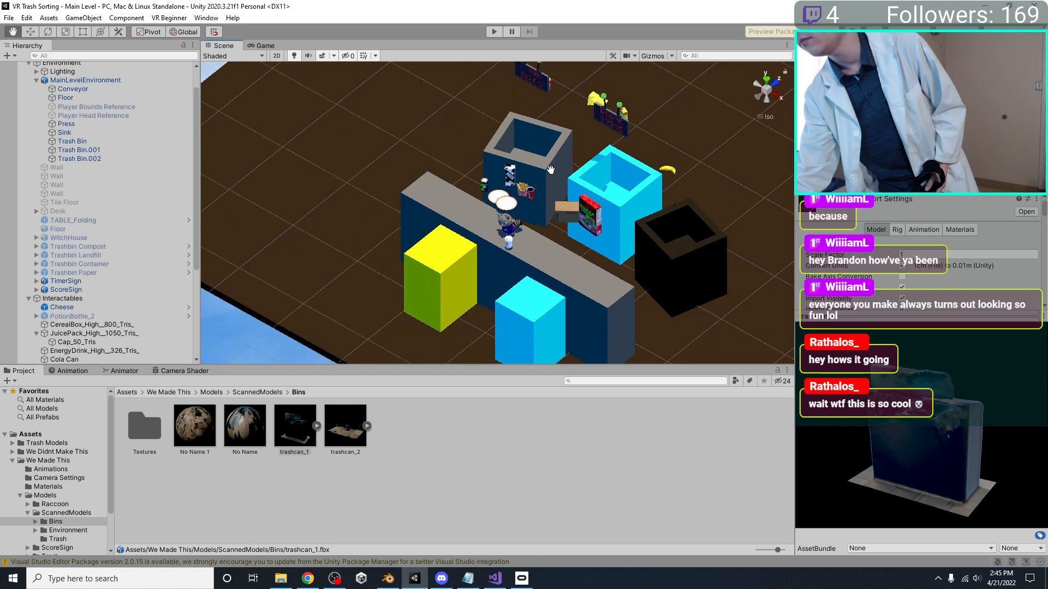
{"action": "left_click", "coordinate": [518, 207]}
{"action": "key", "text": "f"}
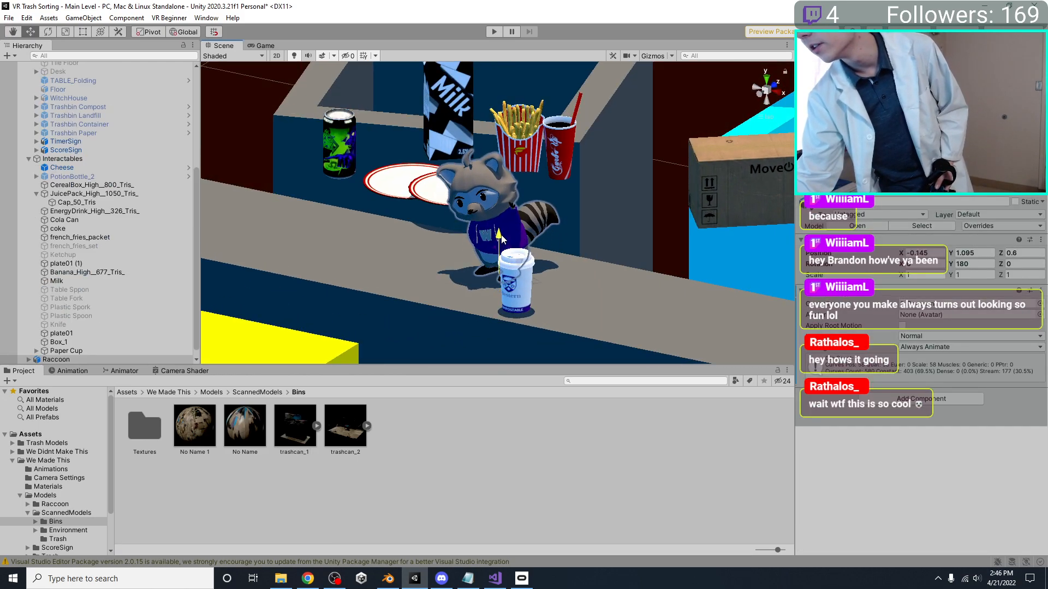
{"action": "left_click", "coordinate": [518, 289]}
{"action": "left_click_drag", "start_coordinate": [514, 253], "coordinate": [516, 250]}
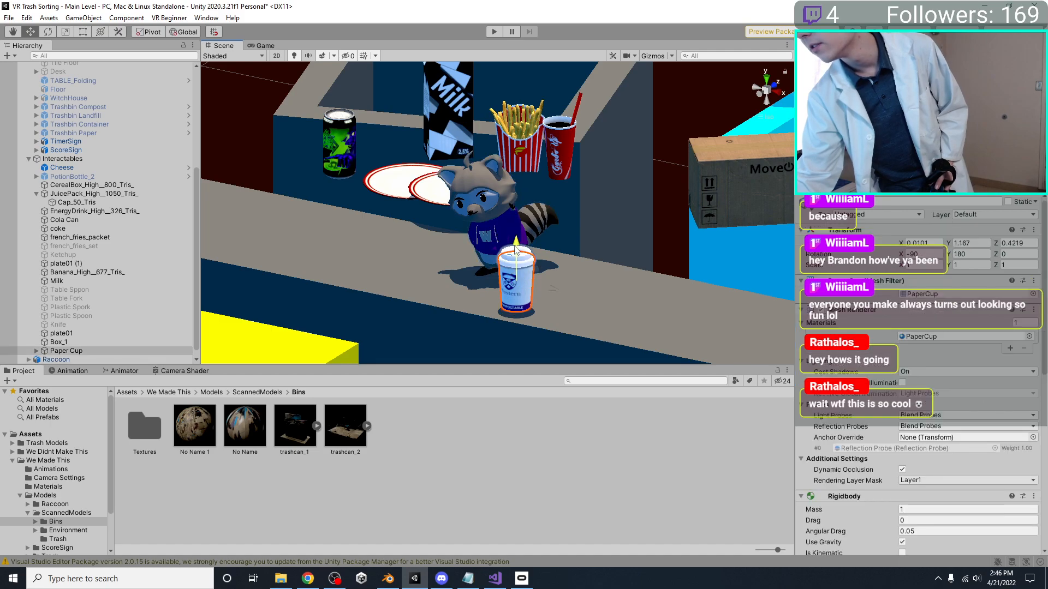
{"action": "scroll", "coordinate": [515, 250], "scroll_direction": "down", "scroll_amount": 5}
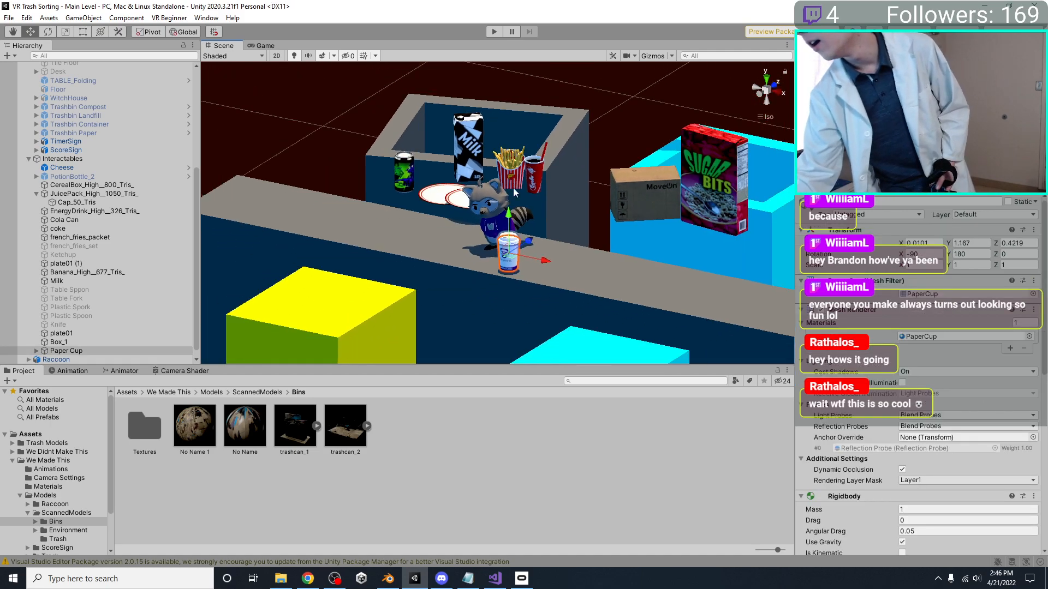
In Blender, examine the heights of the three open trash bins behind the conveyor from several angles and save the file
{"action": "left_click", "coordinate": [387, 578]}
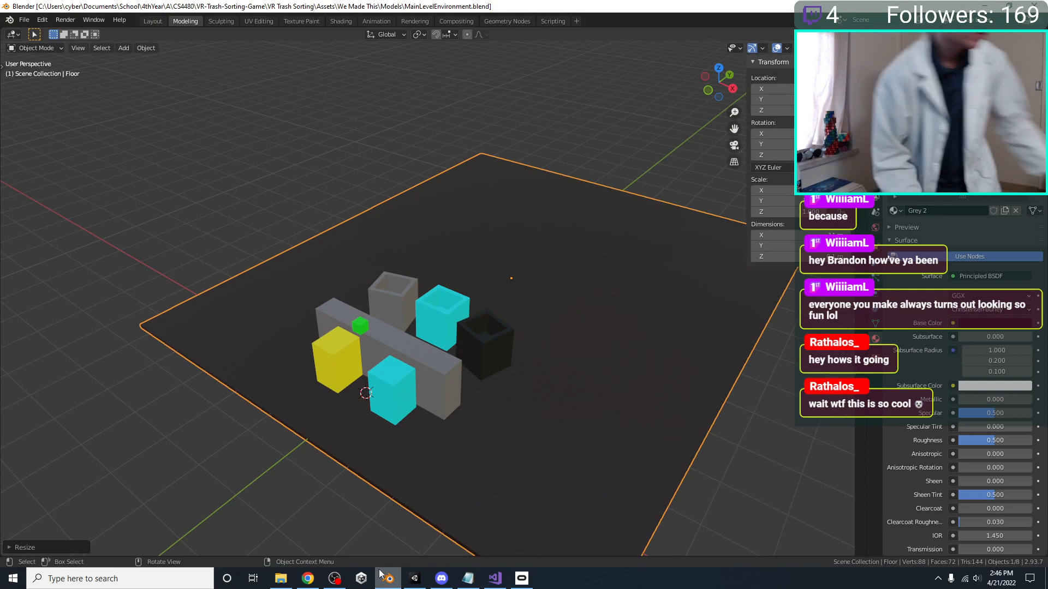
{"action": "middle_click_drag", "start_coordinate": [484, 301], "coordinate": [426, 305]}
{"action": "left_click", "coordinate": [464, 336]}
{"action": "left_click", "coordinate": [453, 317]}
{"action": "scroll", "coordinate": [455, 317], "scroll_direction": "up", "scroll_amount": 3}
{"action": "key", "text": "Tab"}
{"action": "key", "text": "Tab"}
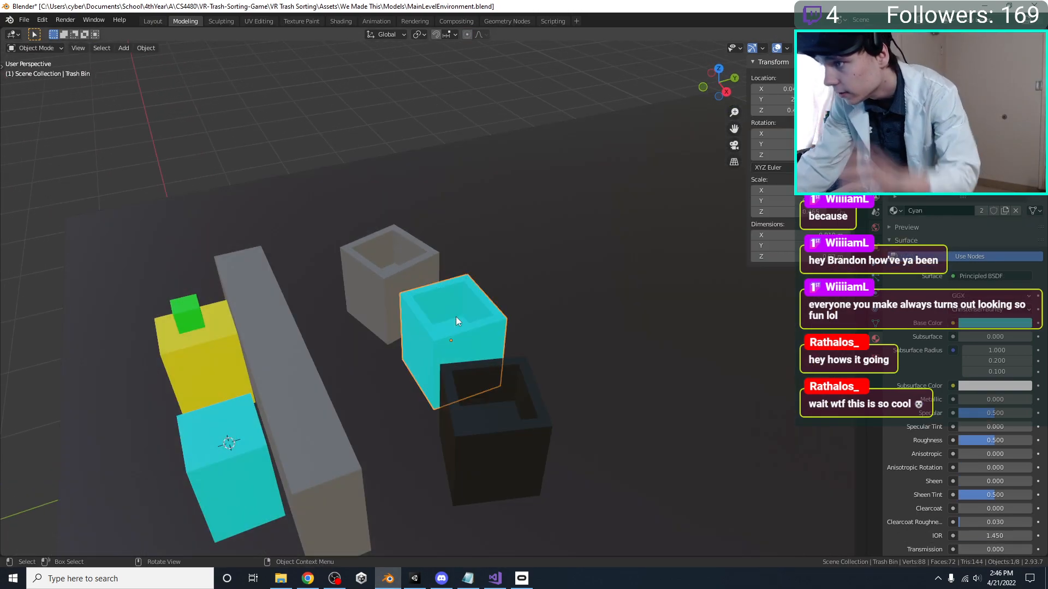
{"action": "middle_click_drag", "start_coordinate": [456, 317], "coordinate": [469, 310]}
{"action": "key", "text": "ctrl+s"}
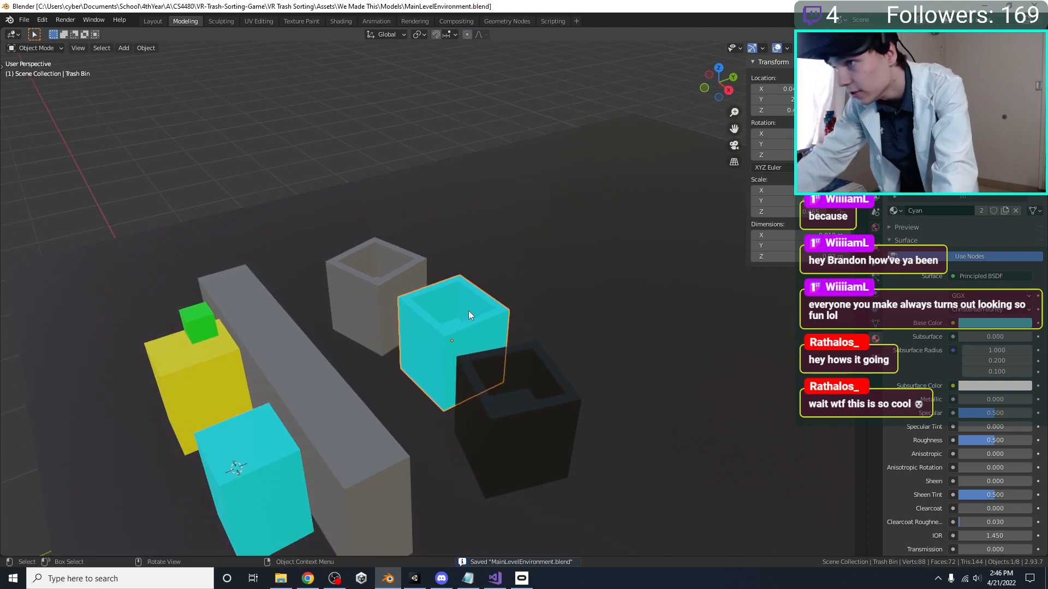
{"action": "middle_click_drag", "start_coordinate": [468, 310], "coordinate": [463, 309]}
{"action": "right_click", "coordinate": [464, 309]}
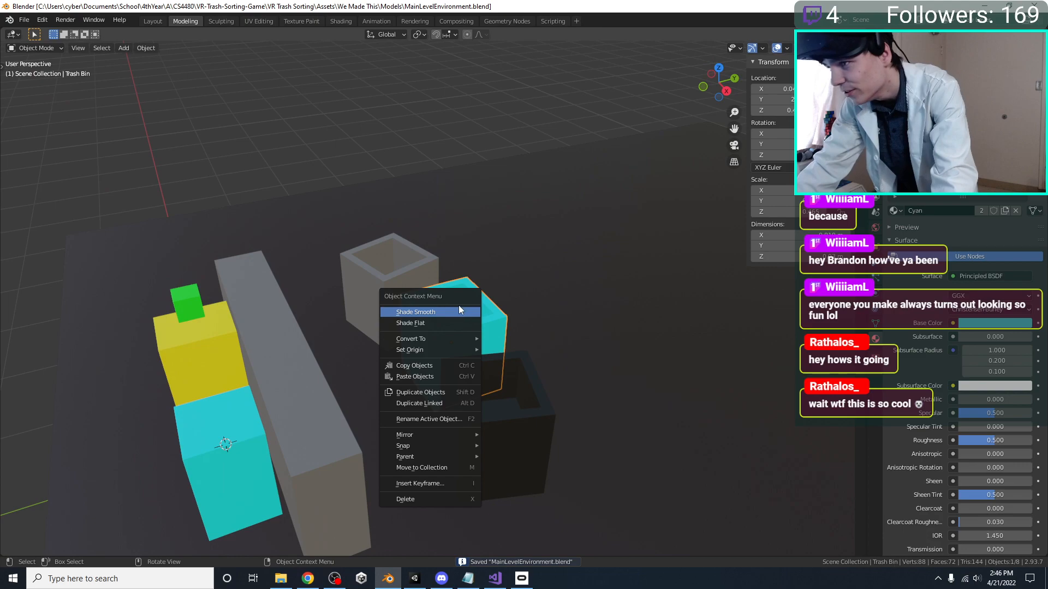
{"action": "left_click", "coordinate": [378, 179]}
{"action": "middle_click_drag", "start_coordinate": [379, 179], "coordinate": [362, 187]}
{"action": "left_click", "coordinate": [379, 305]}
{"action": "middle_click_drag", "start_coordinate": [354, 322], "coordinate": [464, 349]}
{"action": "left_click", "coordinate": [566, 345]}
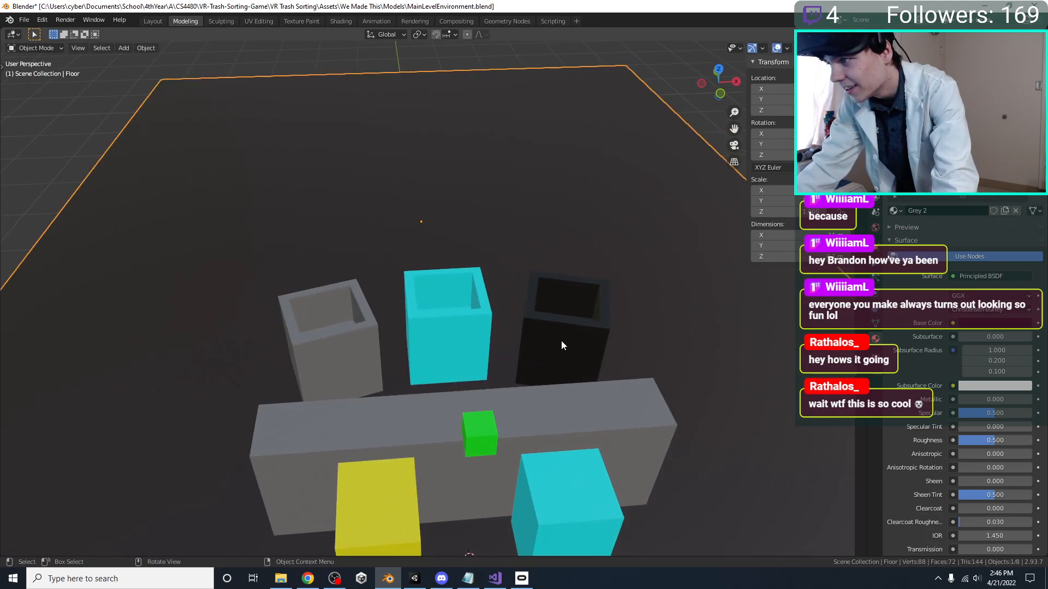
{"action": "middle_click_drag", "start_coordinate": [561, 342], "coordinate": [463, 308]}
{"action": "left_click", "coordinate": [463, 306]}
{"action": "key", "text": "ctrl+s"}
{"action": "middle_click_drag", "start_coordinate": [578, 345], "coordinate": [569, 355]}
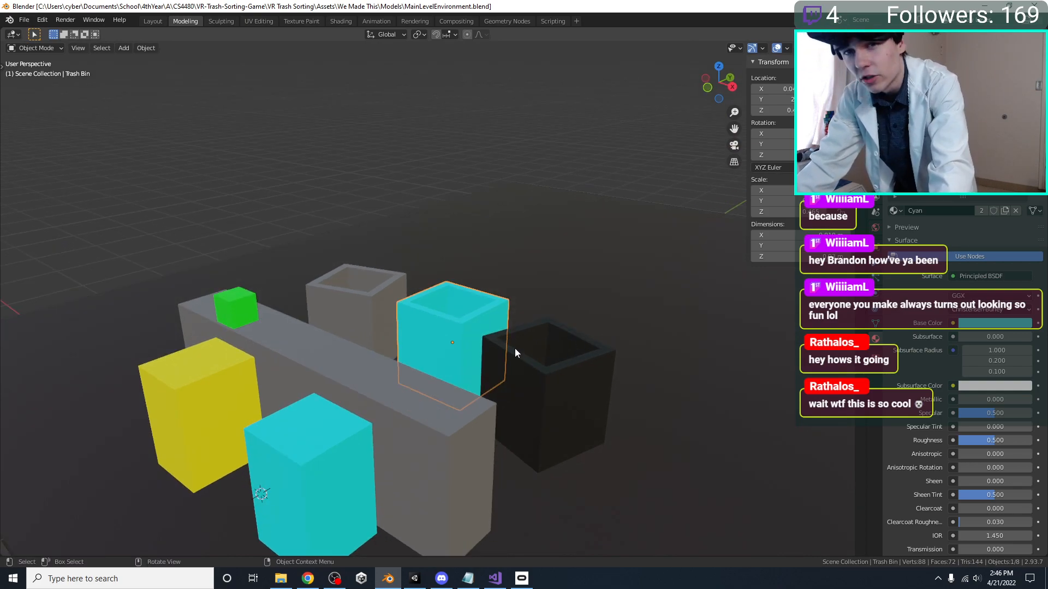
{"action": "middle_click_drag", "start_coordinate": [515, 348], "coordinate": [498, 350]}
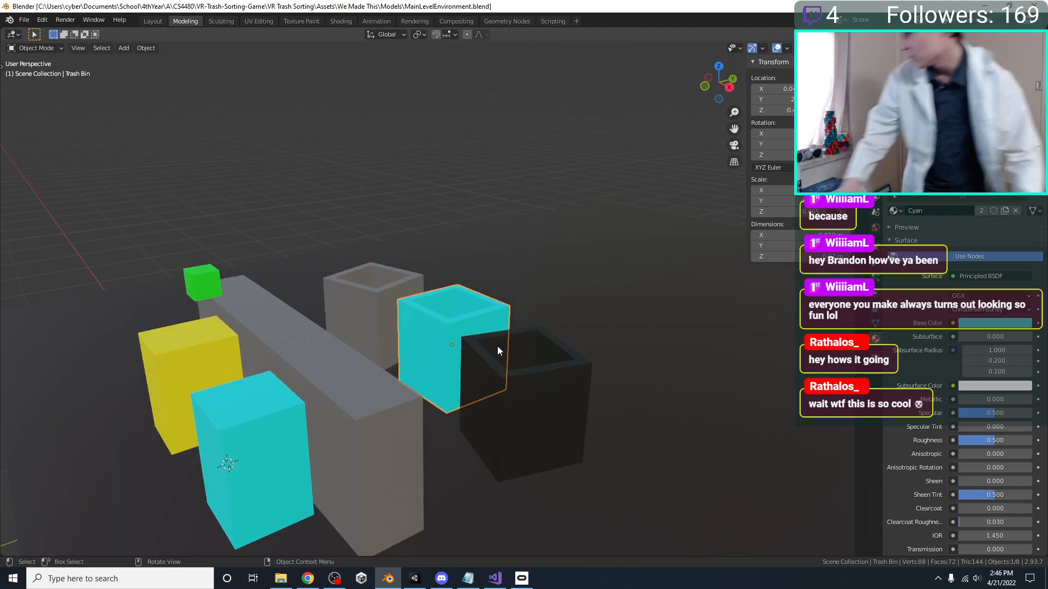
{"action": "middle_click_drag", "start_coordinate": [631, 337], "coordinate": [582, 370]}
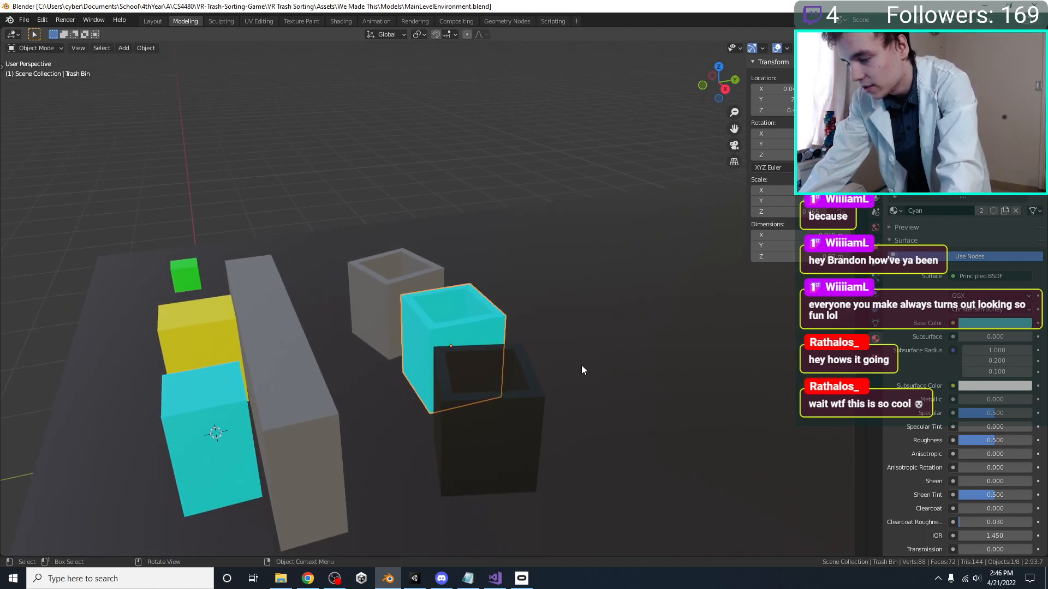
Select all three open trash bins, lower them along global Z into the floor, and save MainLevelEnvironment.blend
{"action": "left_click", "coordinate": [510, 371], "text": "shift"}
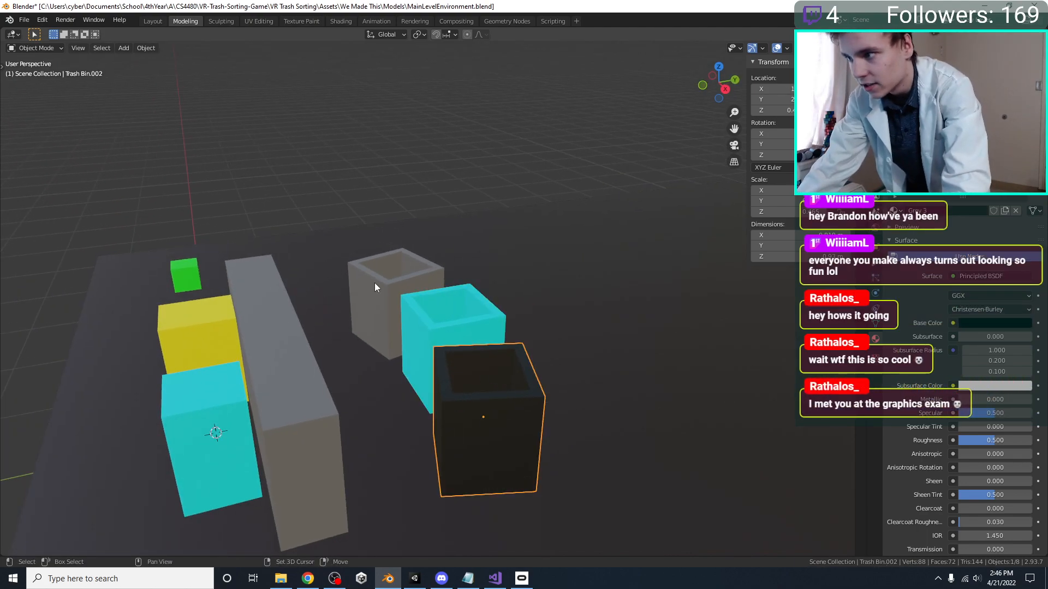
{"action": "left_click", "coordinate": [392, 286], "text": "shift"}
{"action": "middle_click_drag", "start_coordinate": [405, 289], "coordinate": [422, 290]}
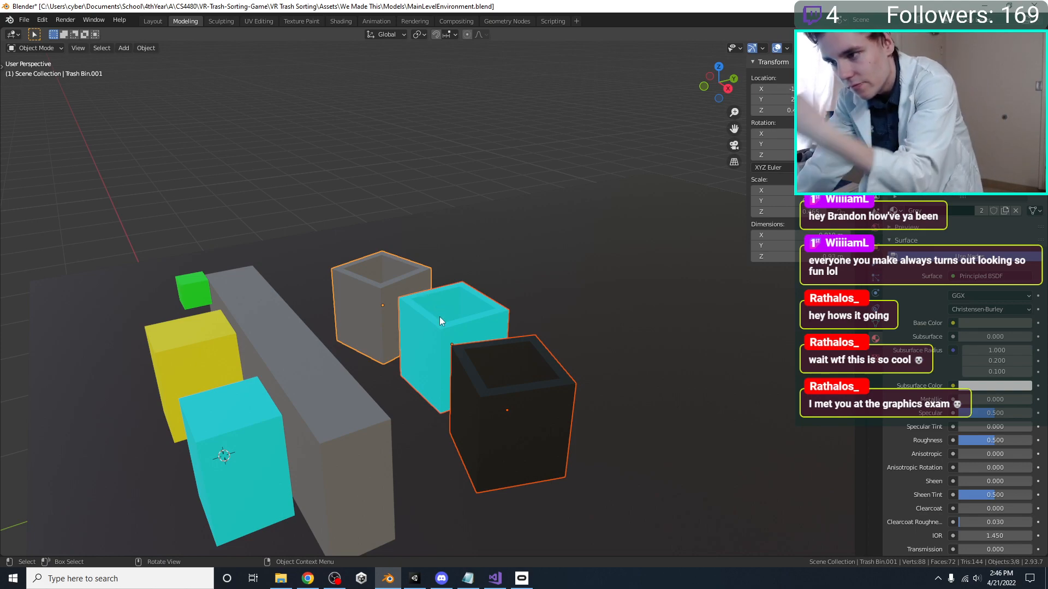
{"action": "key", "text": "g"}
{"action": "key", "text": "z"}
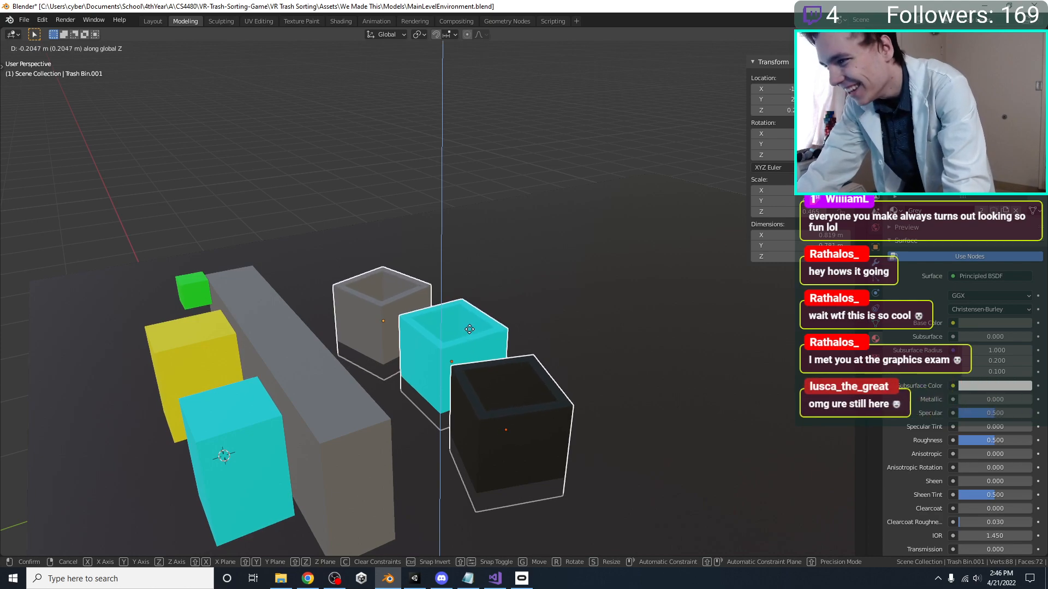
{"action": "left_click", "coordinate": [469, 330]}
{"action": "middle_click_drag", "start_coordinate": [471, 334], "coordinate": [493, 333]}
{"action": "scroll", "coordinate": [493, 333], "scroll_direction": "up", "scroll_amount": 2}
{"action": "key", "text": "ctrl+s"}
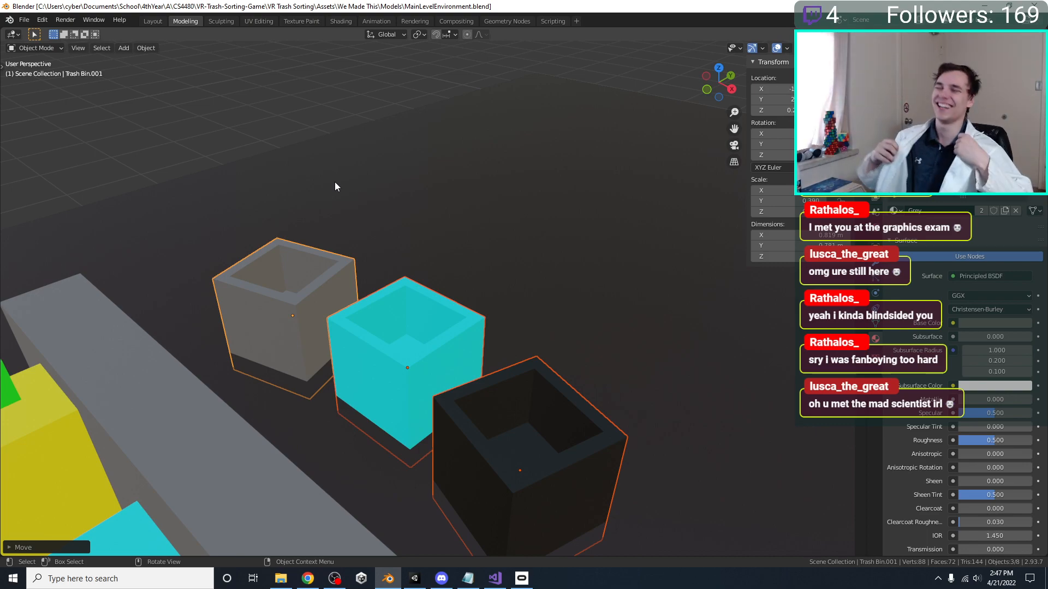
Review the lowered bins against the conveyor and floor from several angles, clear the selection, and save the file again
{"action": "middle_click_drag", "start_coordinate": [480, 285], "coordinate": [544, 301]}
{"action": "key", "text": "ctrl+s"}
{"action": "left_click", "coordinate": [539, 330]}
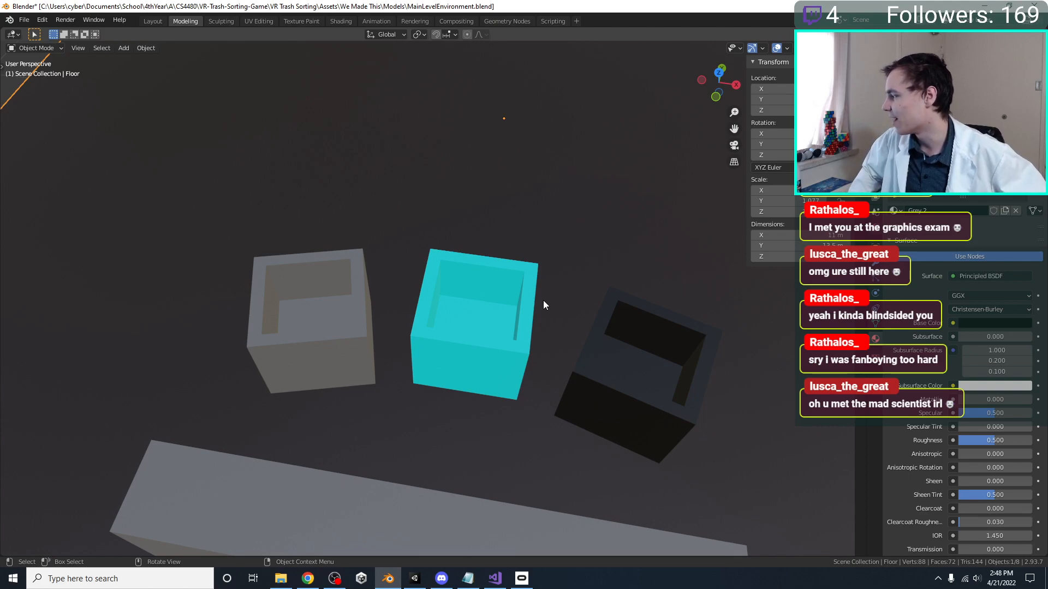
{"action": "middle_click_drag", "start_coordinate": [543, 300], "coordinate": [479, 296]}
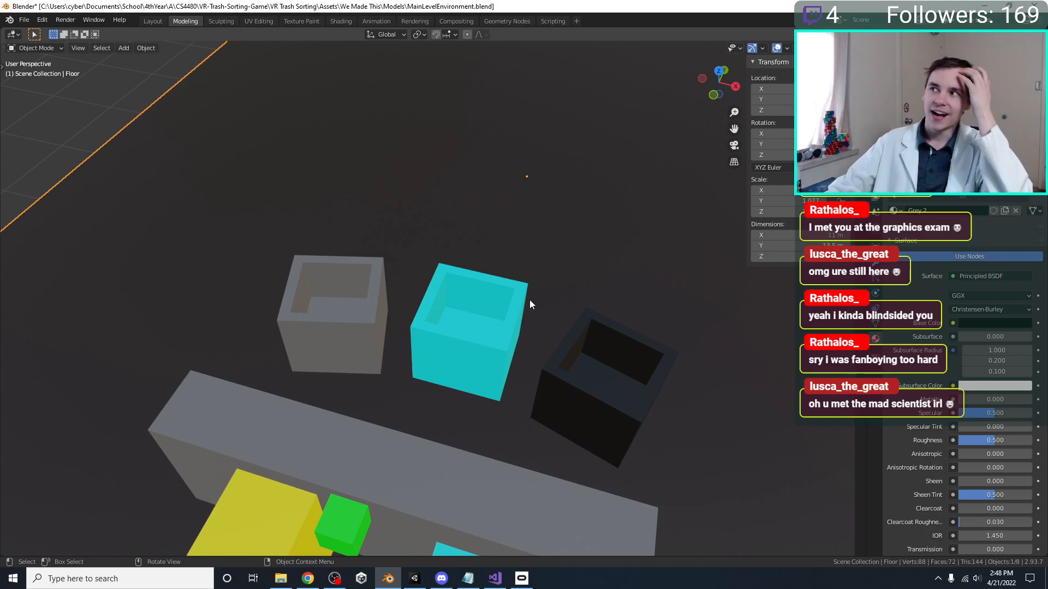
{"action": "middle_click_drag", "start_coordinate": [507, 261], "coordinate": [486, 234]}
{"action": "left_click", "coordinate": [398, 202]}
{"action": "middle_click_drag", "start_coordinate": [397, 207], "coordinate": [375, 227]}
{"action": "key", "text": "ctrl+s"}
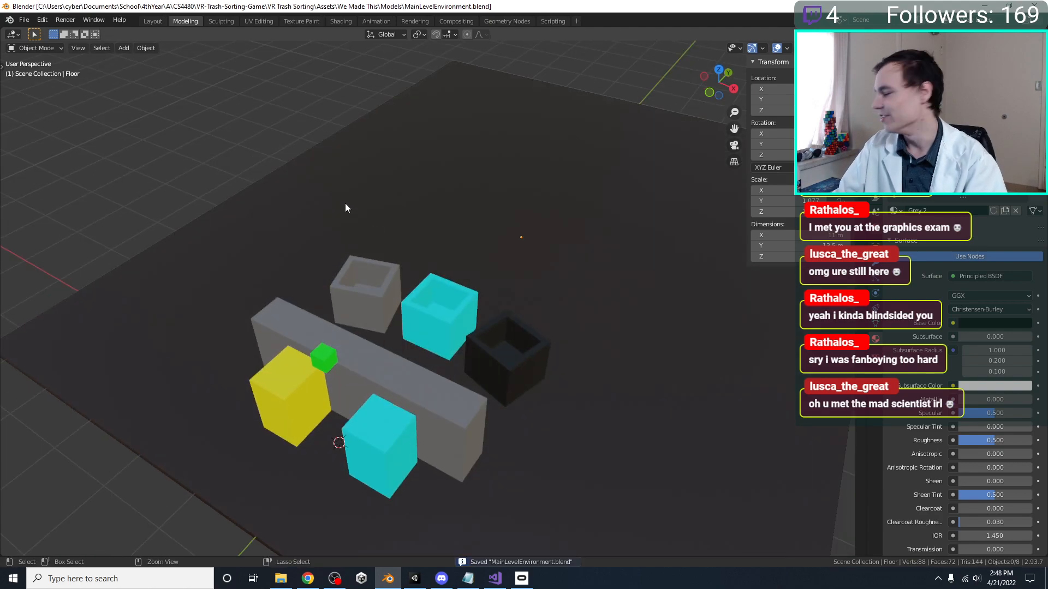
{"action": "middle_click_drag", "start_coordinate": [342, 236], "coordinate": [360, 222]}
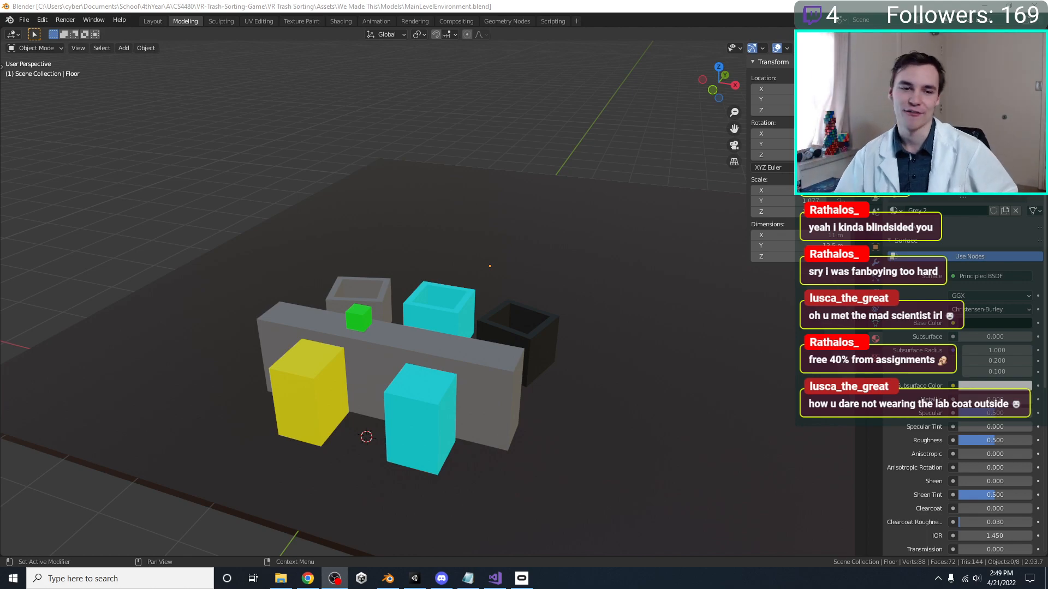
{"action": "middle_click_drag", "start_coordinate": [293, 241], "coordinate": [362, 212]}
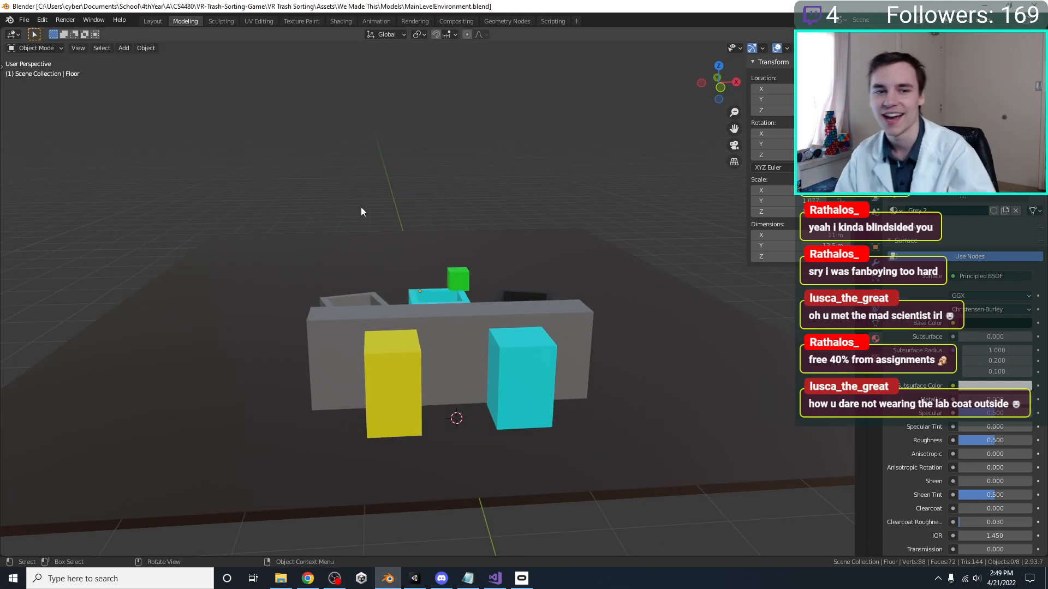
{"action": "middle_click_drag", "start_coordinate": [361, 208], "coordinate": [390, 261]}
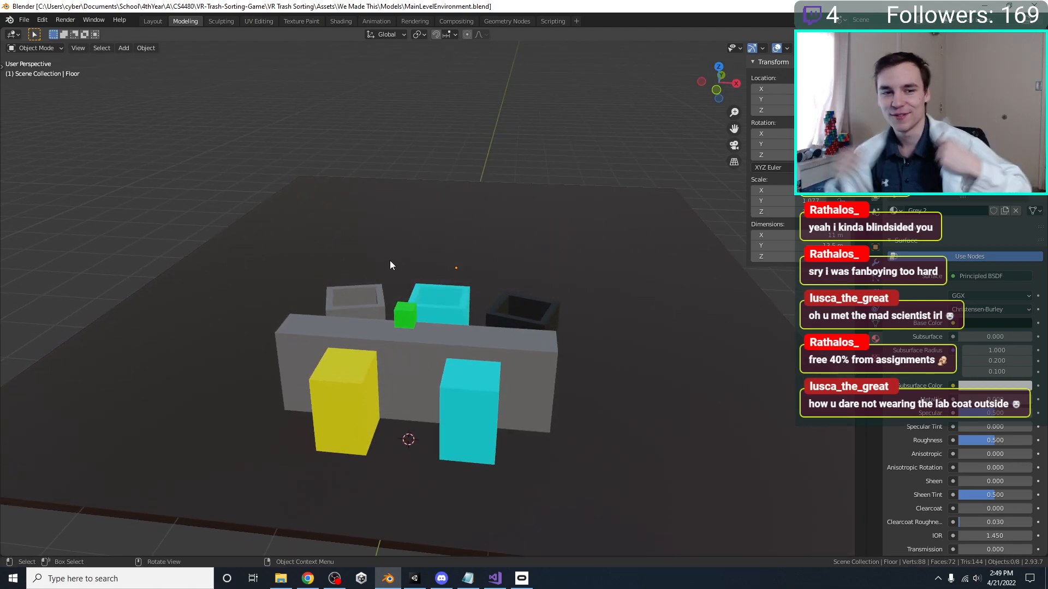
{"action": "left_click", "coordinate": [390, 261]}
{"action": "middle_click_drag", "start_coordinate": [384, 165], "coordinate": [385, 196]}
{"action": "left_click", "coordinate": [381, 154]}
{"action": "key", "text": "ctrl+s"}
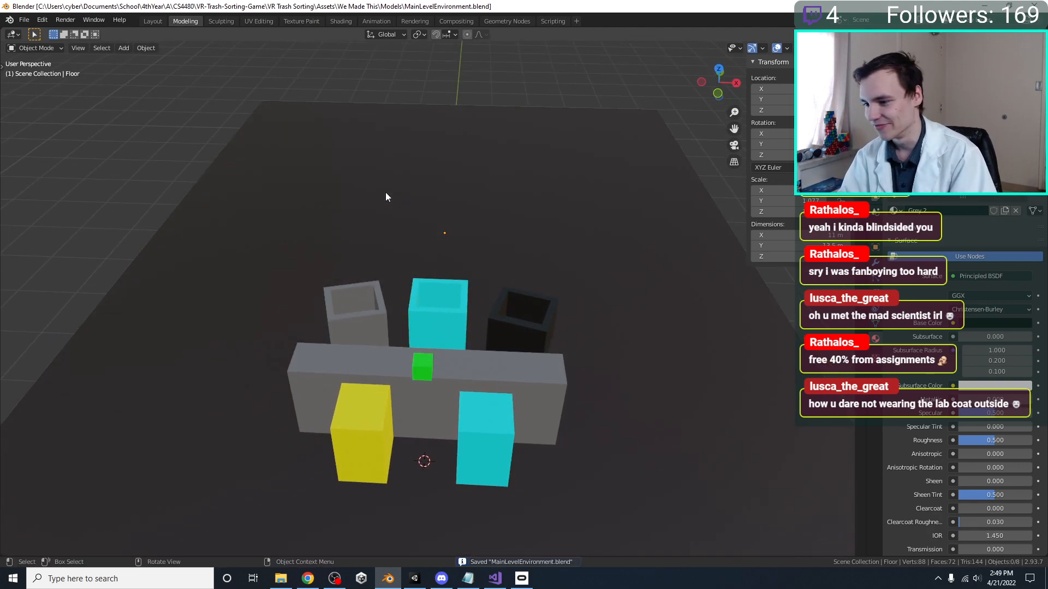
{"action": "middle_click_drag", "start_coordinate": [401, 250], "coordinate": [363, 274]}
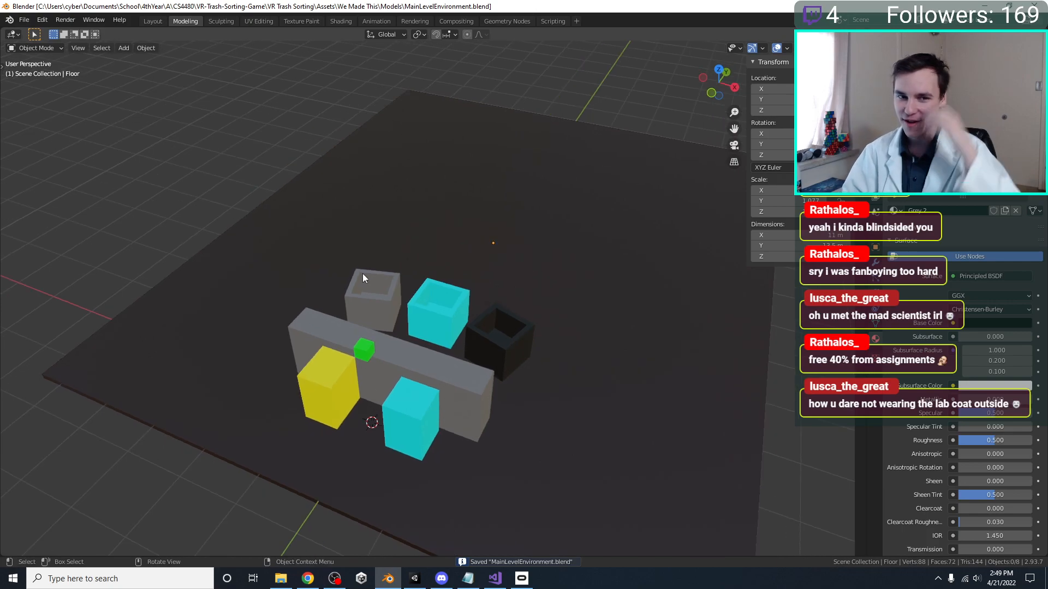
Select the black, cyan and grey open bins, raise them together along global Z, and save MainLevelEnvironment.blend
{"action": "middle_click_drag", "start_coordinate": [543, 300], "coordinate": [481, 338]}
{"action": "left_click", "coordinate": [481, 339]}
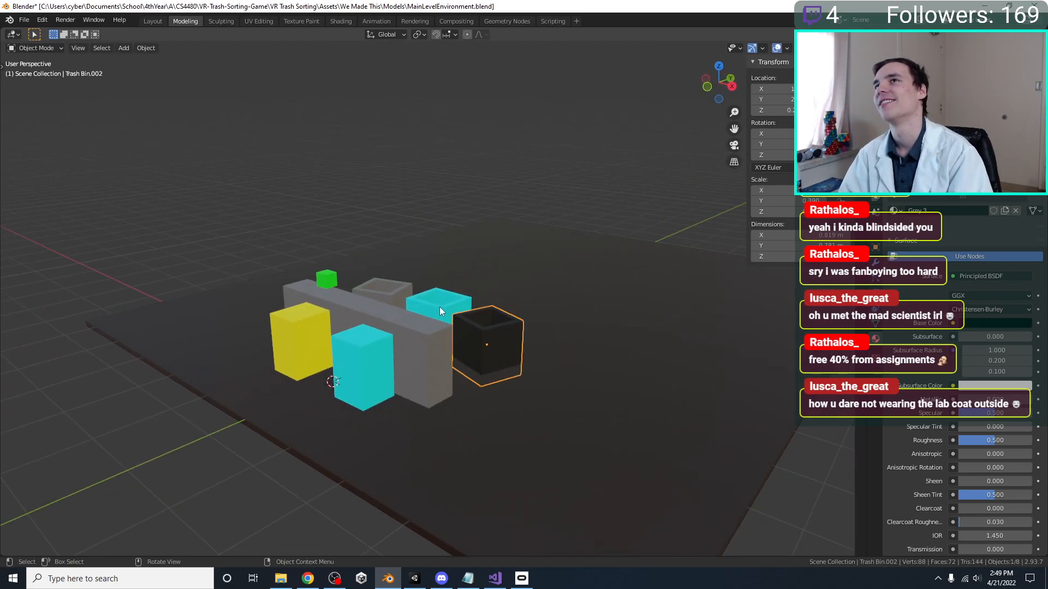
{"action": "left_click", "coordinate": [440, 308], "text": "shift"}
{"action": "left_click", "coordinate": [366, 292], "text": "shift"}
{"action": "middle_click_drag", "start_coordinate": [365, 293], "coordinate": [475, 310]}
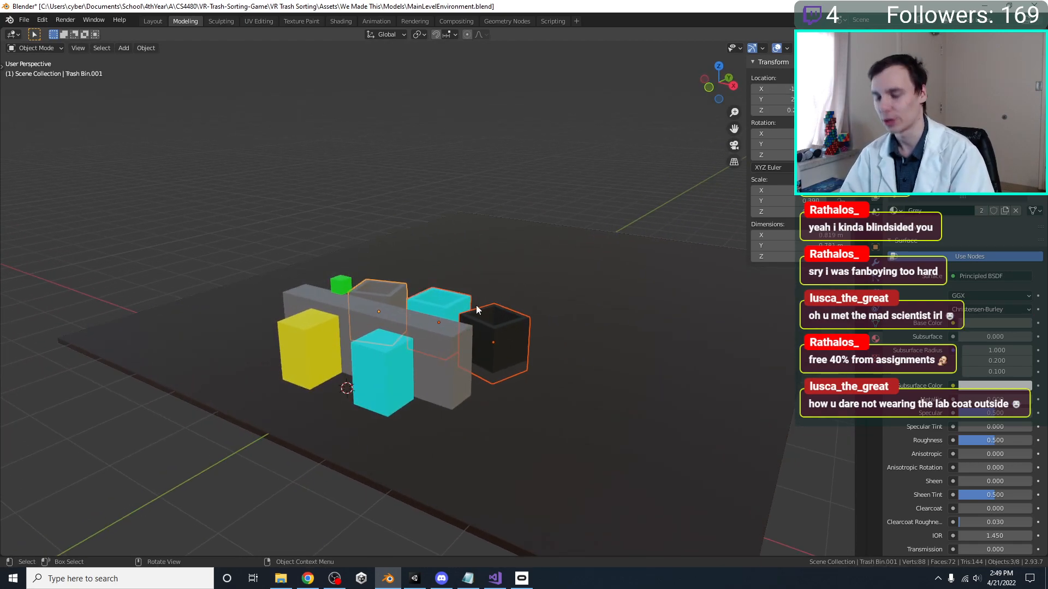
{"action": "scroll", "coordinate": [475, 310], "scroll_direction": "up", "scroll_amount": 2}
{"action": "key", "text": "g"}
{"action": "key", "text": "z"}
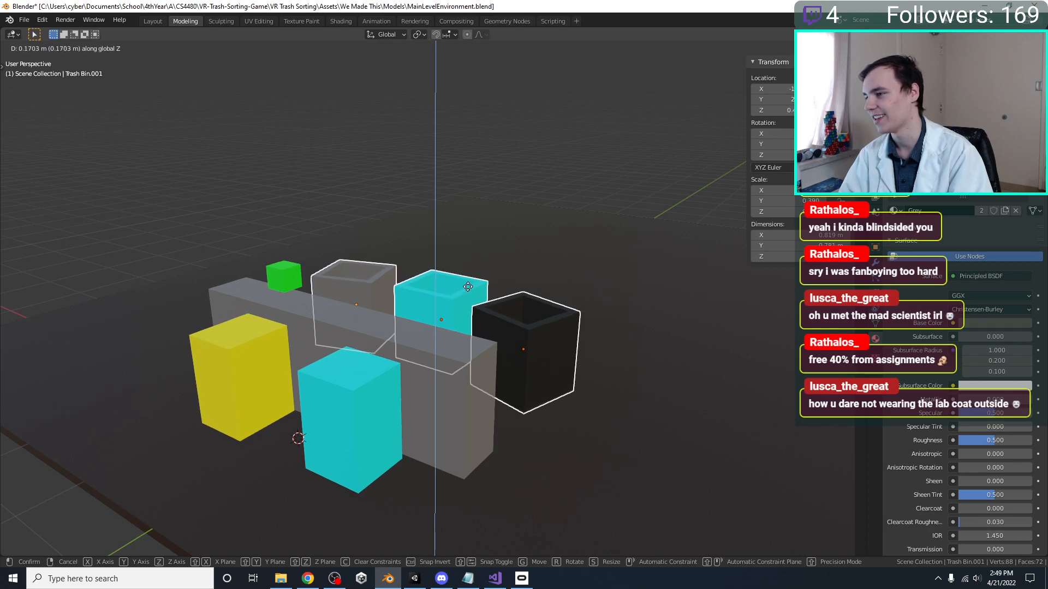
{"action": "left_click", "coordinate": [465, 290]}
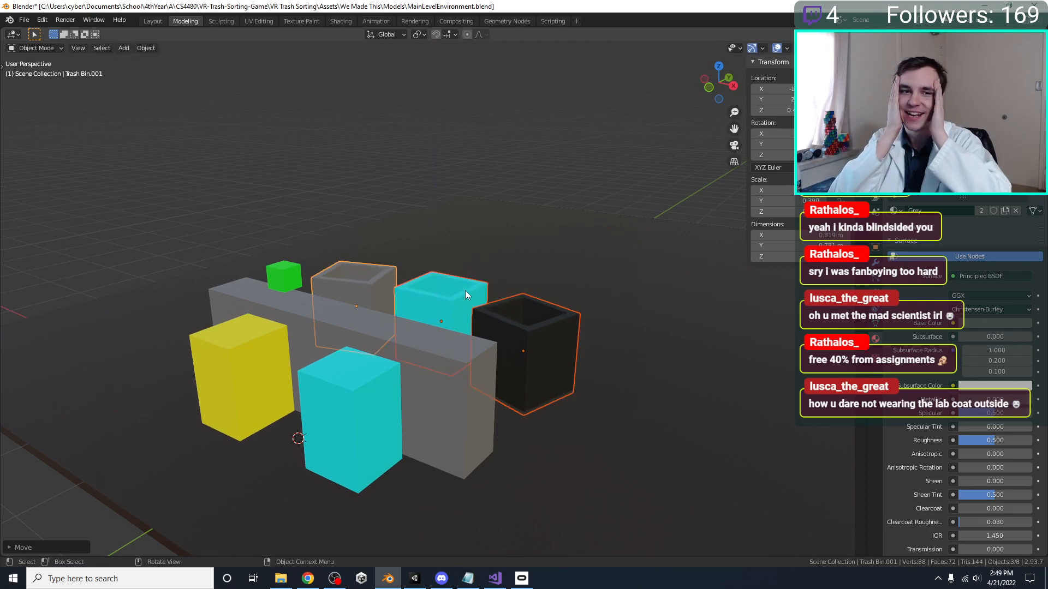
{"action": "middle_click_drag", "start_coordinate": [465, 291], "coordinate": [371, 290]}
{"action": "key", "text": "ctrl+s"}
{"action": "left_click", "coordinate": [373, 182]}
{"action": "middle_click_drag", "start_coordinate": [372, 181], "coordinate": [447, 447]}
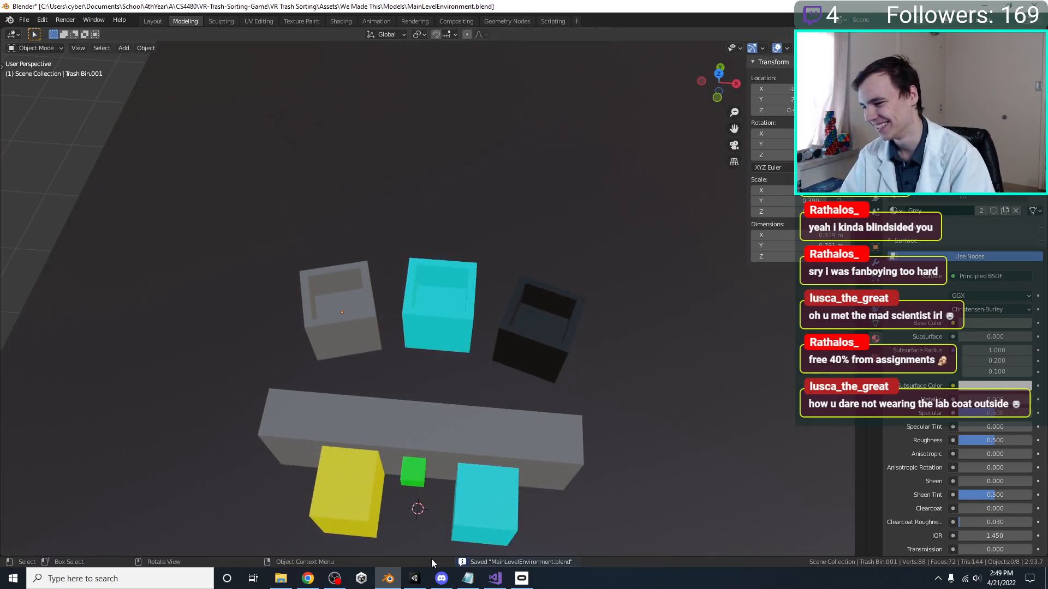
Switch to Unity, enlarge the scene view, and inspect the updated bins and the whole floor
{"action": "left_click", "coordinate": [415, 578]}
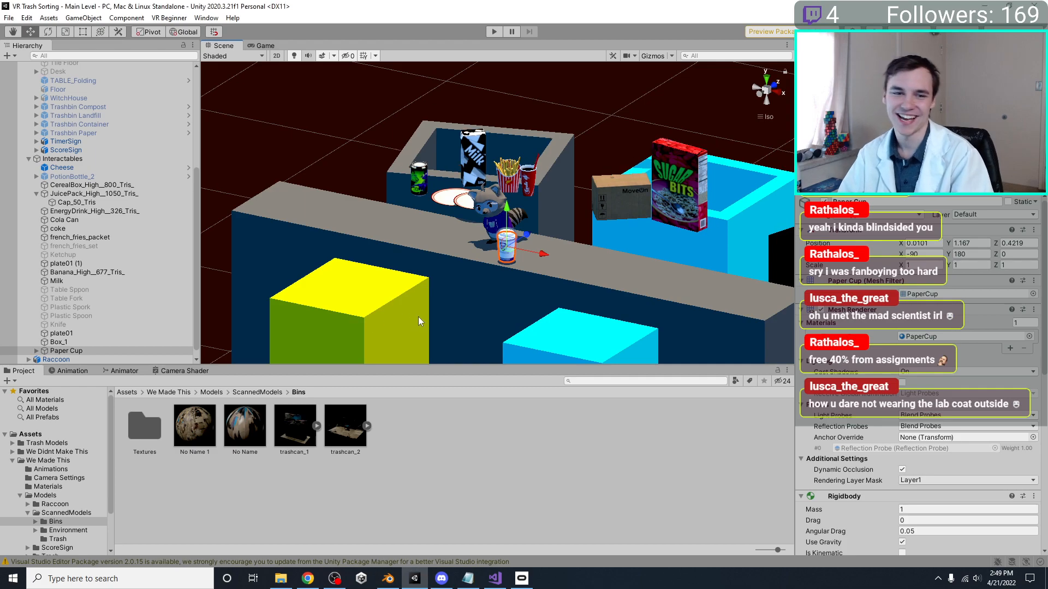
{"action": "left_click_drag", "start_coordinate": [498, 364], "coordinate": [498, 396]}
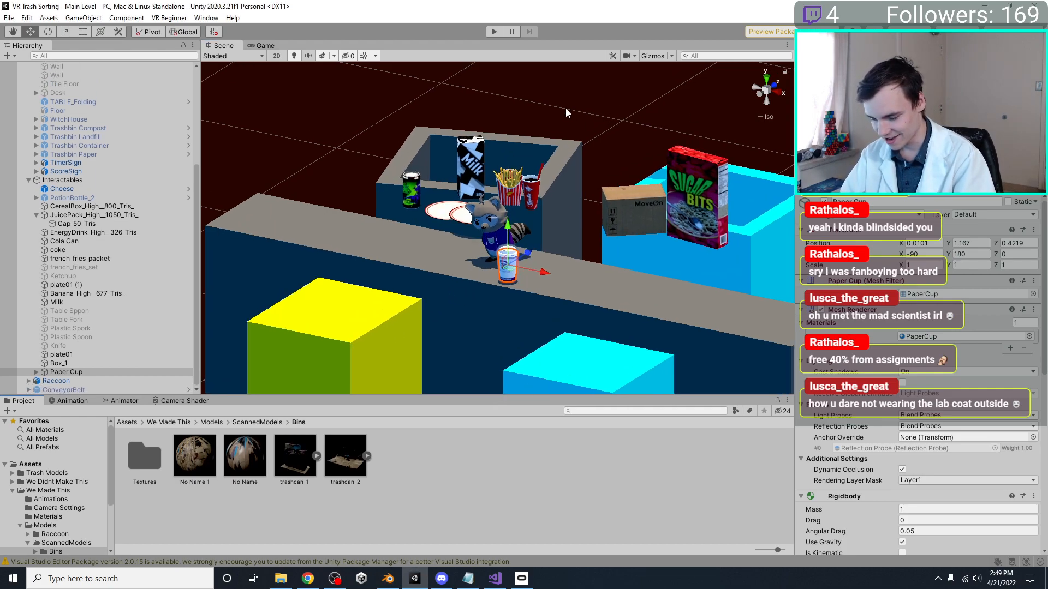
{"action": "right_click_drag", "start_coordinate": [632, 210], "coordinate": [481, 289]}
{"action": "scroll", "coordinate": [339, 251], "scroll_direction": "down", "scroll_amount": 7}
{"action": "right_click_drag", "start_coordinate": [311, 284], "coordinate": [366, 235]}
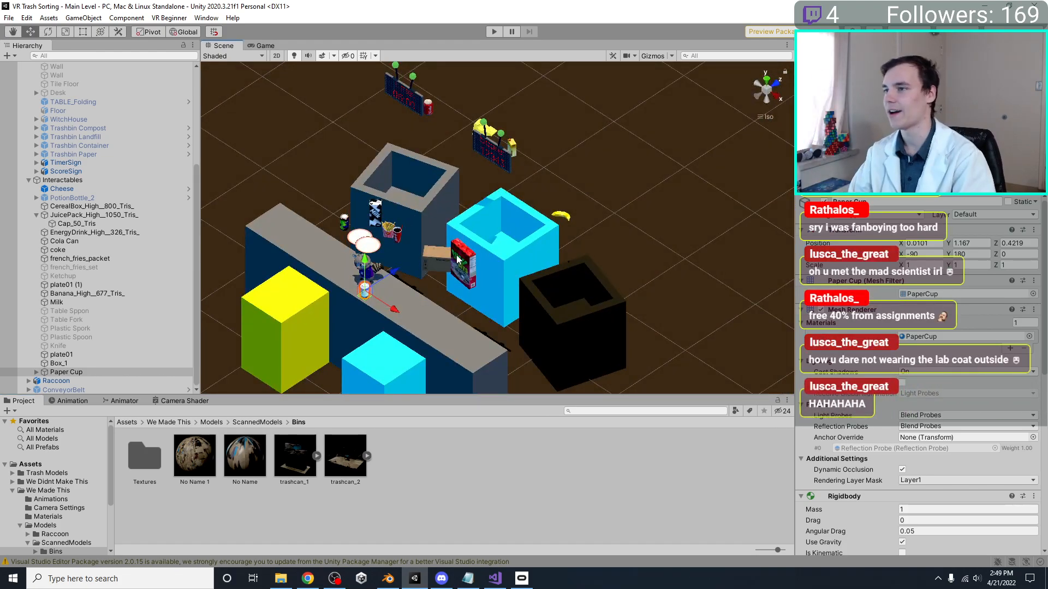
{"action": "scroll", "coordinate": [460, 259], "scroll_direction": "down", "scroll_amount": 5}
{"action": "right_click_drag", "start_coordinate": [460, 259], "coordinate": [505, 339]}
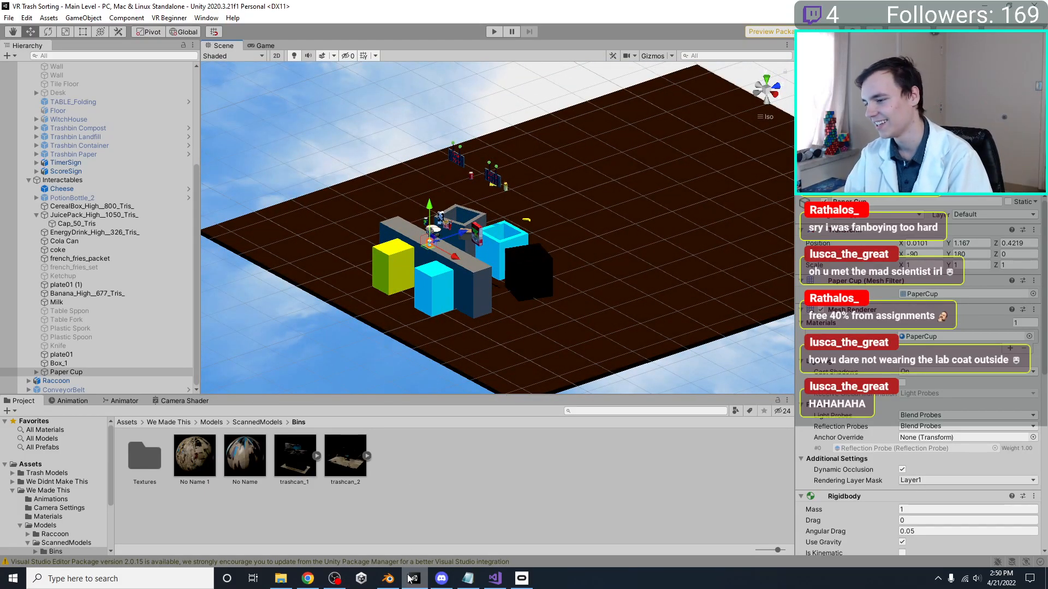
Switch to Blender and look over the bins around the conveyor from a wider angle
{"action": "left_click", "coordinate": [388, 579]}
{"action": "middle_click_drag", "start_coordinate": [485, 368], "coordinate": [497, 349]}
{"action": "scroll", "coordinate": [496, 348], "scroll_direction": "down", "scroll_amount": 2}
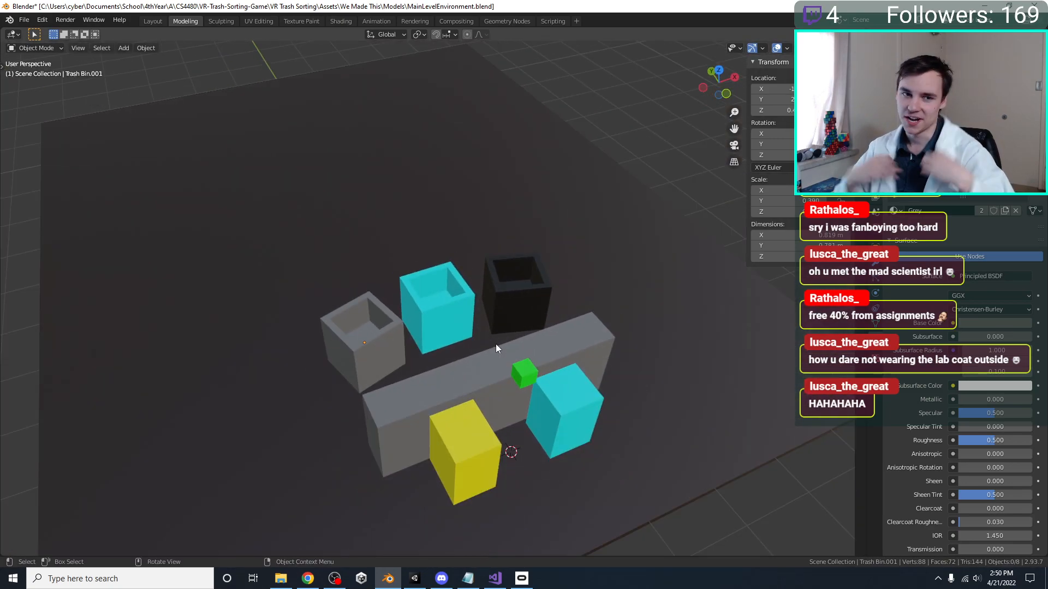
Open Full Screen Profile Pic.jpg from the Stream Graphics folder, view it, and close both the picture and the folder window
{"action": "left_click", "coordinate": [280, 579]}
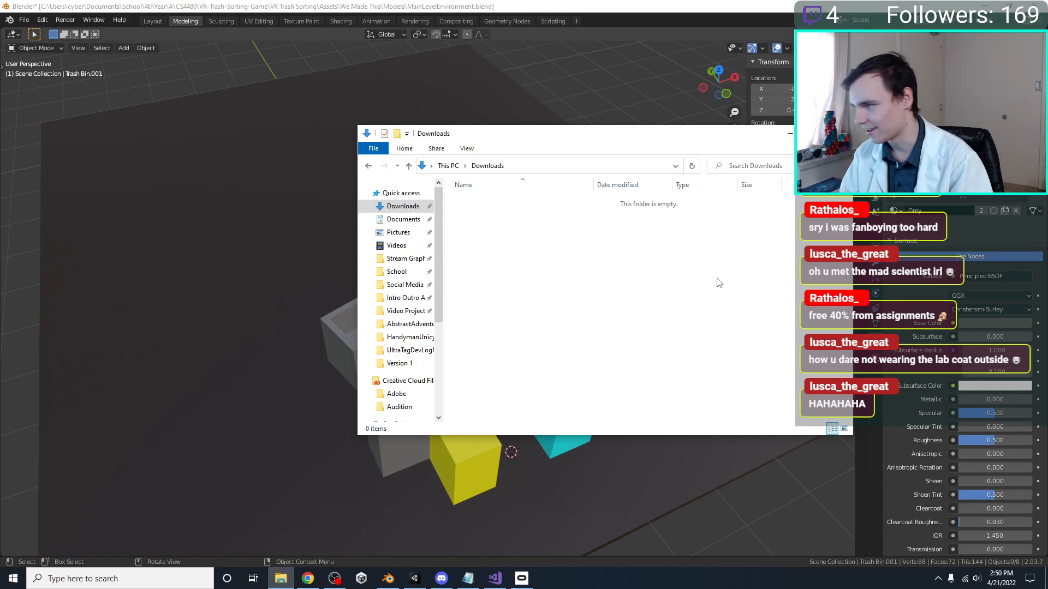
{"action": "left_click", "coordinate": [395, 271]}
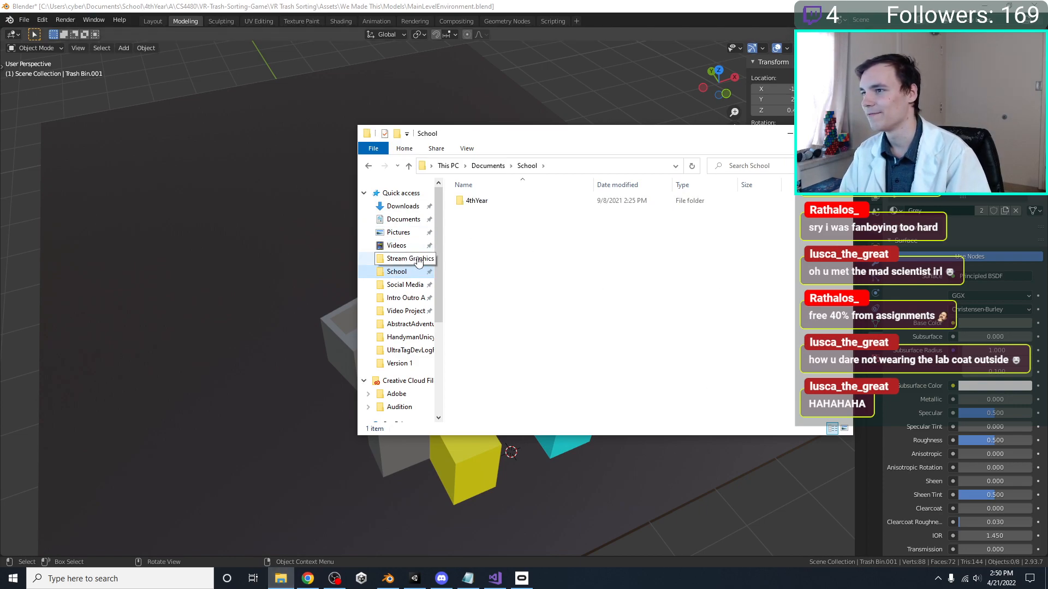
{"action": "left_click", "coordinate": [407, 259]}
{"action": "double_click", "coordinate": [612, 267]}
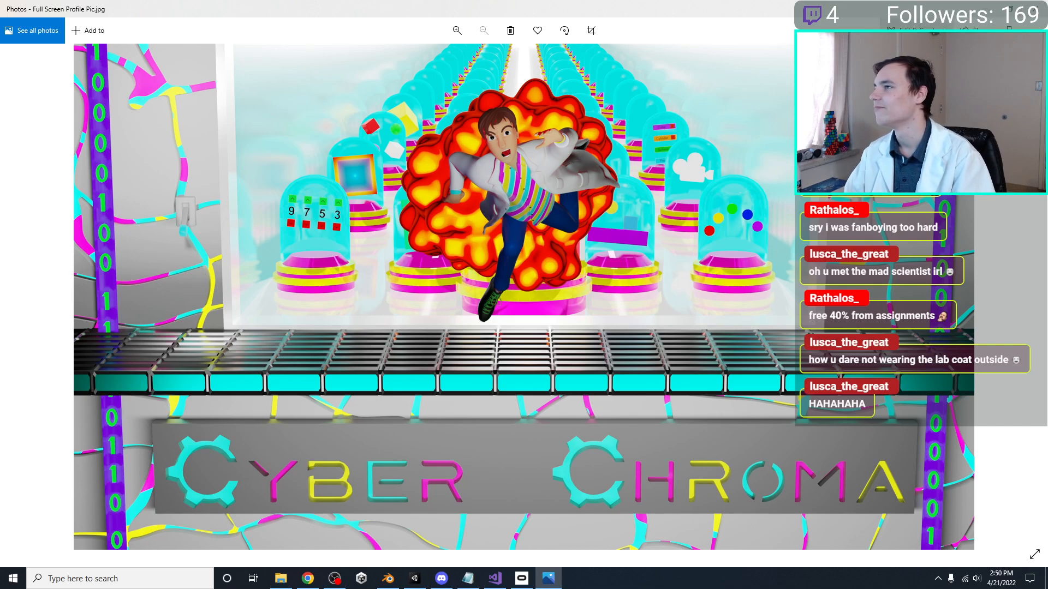
{"action": "left_click", "coordinate": [1035, 8]}
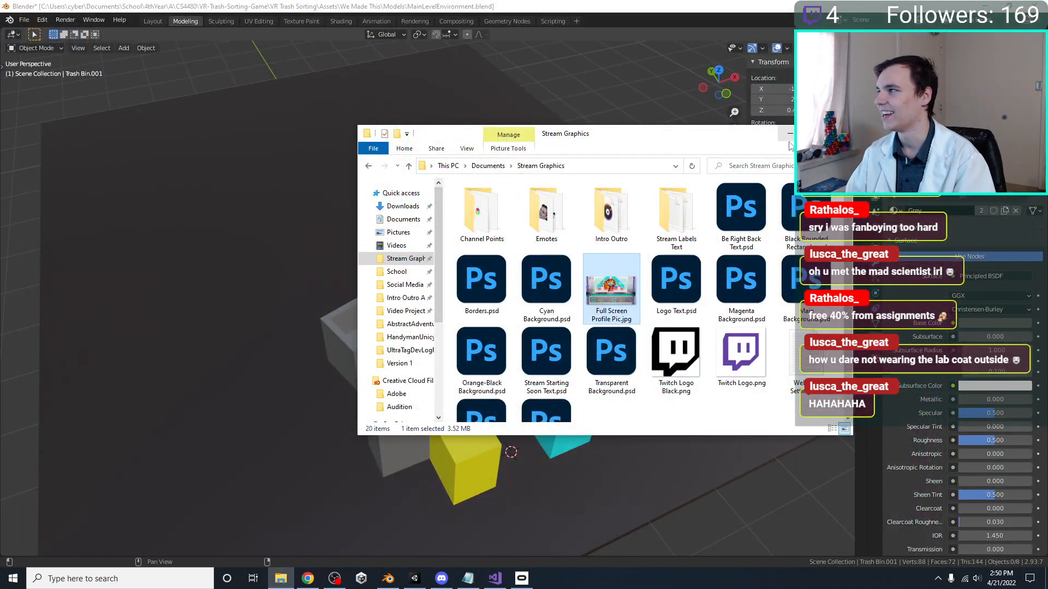
{"action": "left_click", "coordinate": [840, 134]}
Switch to Unity and activate the hidden Trashbin Compost, Landfill, Container and Paper objects together
{"action": "middle_click_drag", "start_coordinate": [565, 243], "coordinate": [518, 245]}
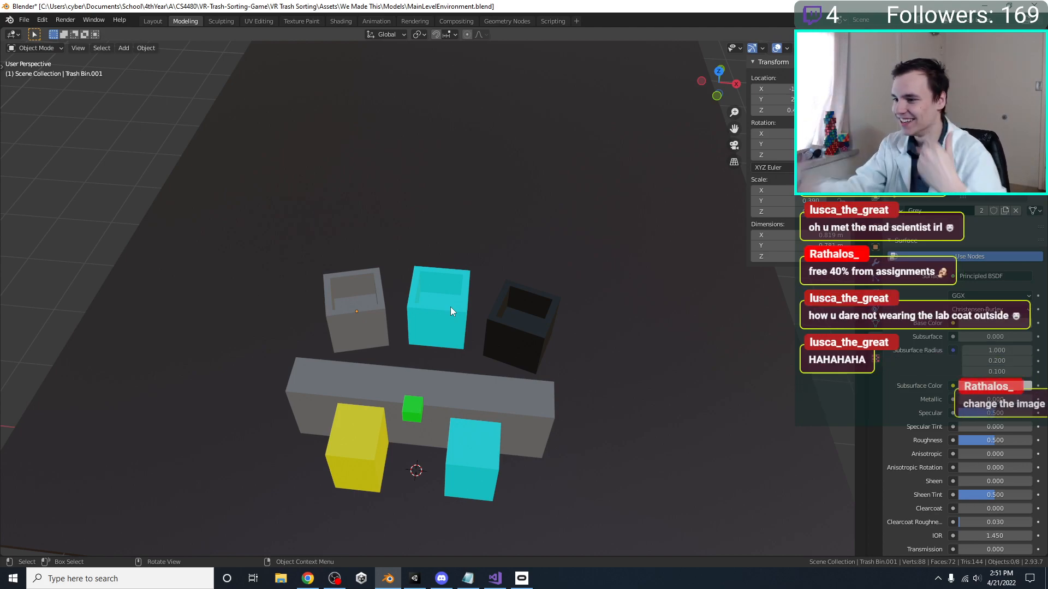
{"action": "middle_click_drag", "start_coordinate": [449, 278], "coordinate": [431, 469]}
{"action": "left_click", "coordinate": [415, 578]}
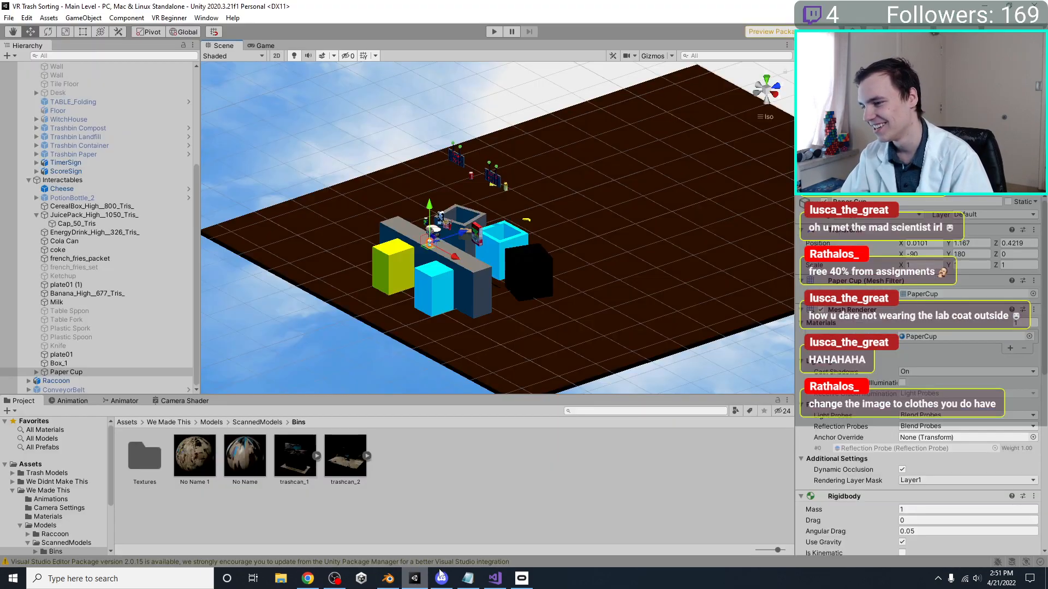
{"action": "right_click_drag", "start_coordinate": [496, 244], "coordinate": [417, 212]}
{"action": "scroll", "coordinate": [81, 196], "scroll_direction": "up", "scroll_amount": 5}
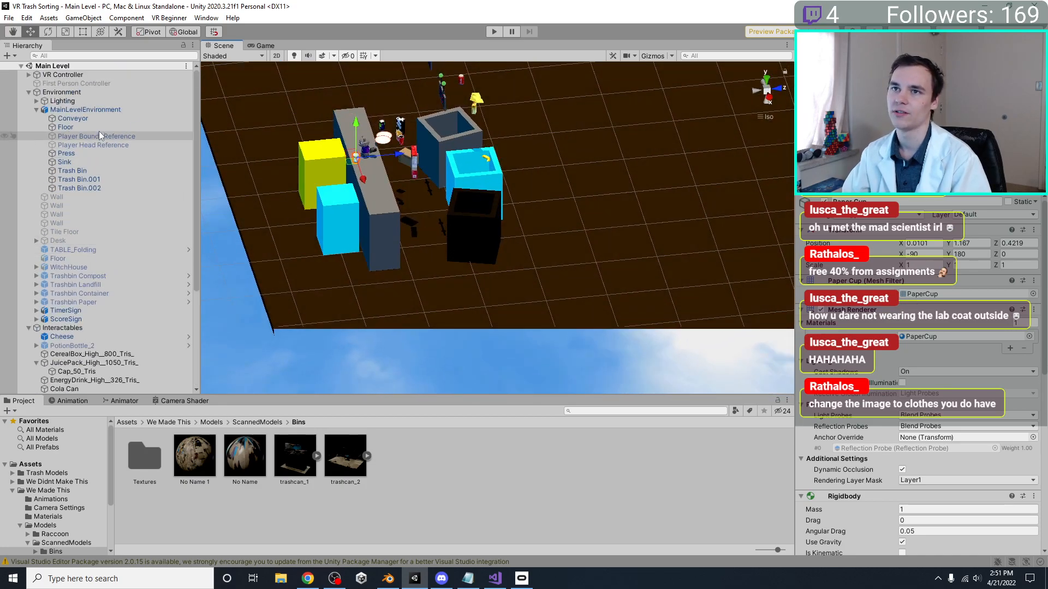
{"action": "scroll", "coordinate": [76, 202], "scroll_direction": "down", "scroll_amount": 3}
{"action": "left_click", "coordinate": [88, 220]}
{"action": "left_click", "coordinate": [90, 196], "text": "shift"}
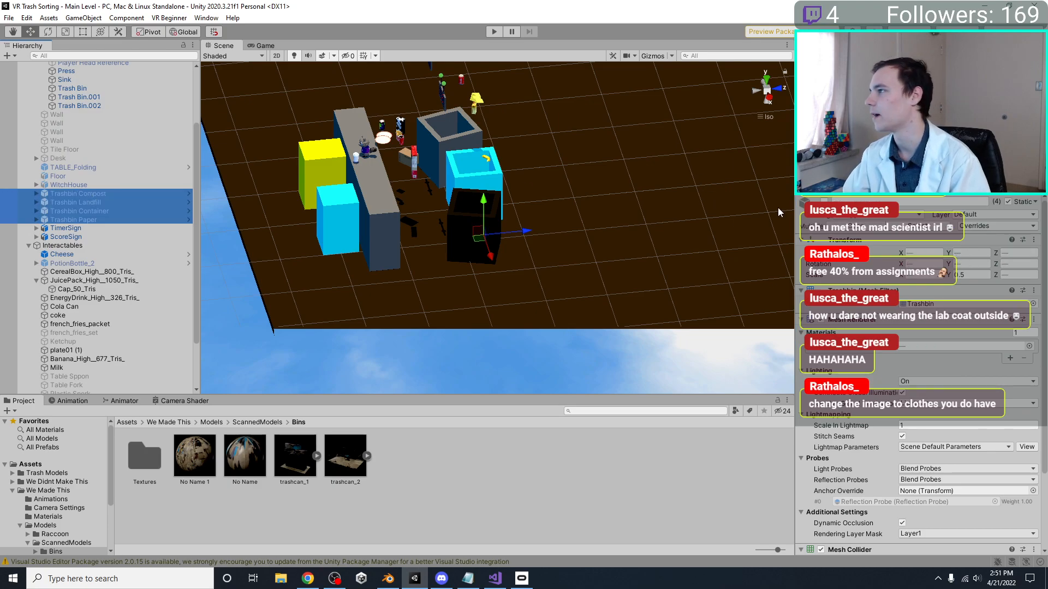
{"action": "left_click", "coordinate": [824, 202]}
Compare the four detailed trash bins with the blocked-out bins and conveyor from several angles, including a straight side-on view
{"action": "right_click_drag", "start_coordinate": [488, 183], "coordinate": [534, 186]}
{"action": "scroll", "coordinate": [533, 187], "scroll_direction": "up", "scroll_amount": 8}
{"action": "scroll", "coordinate": [495, 238], "scroll_direction": "down", "scroll_amount": 6}
{"action": "left_click_drag", "start_coordinate": [489, 250], "coordinate": [490, 180]}
{"action": "right_click_drag", "start_coordinate": [492, 183], "coordinate": [551, 235]}
{"action": "middle_click_drag", "start_coordinate": [551, 234], "coordinate": [564, 294]}
{"action": "right_click_drag", "start_coordinate": [564, 295], "coordinate": [429, 259]}
{"action": "scroll", "coordinate": [505, 196], "scroll_direction": "up", "scroll_amount": 4}
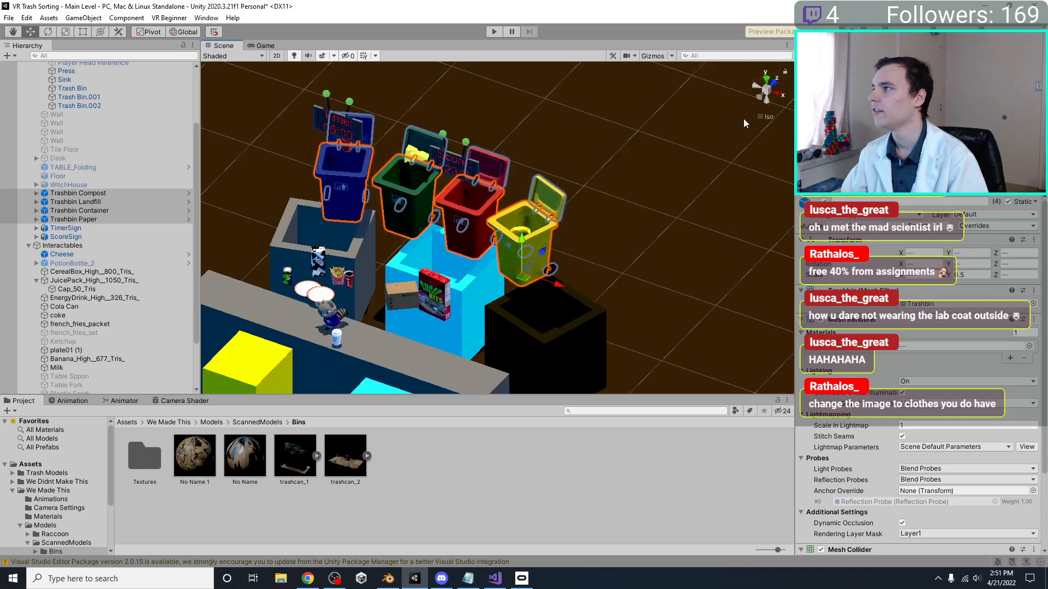
{"action": "left_click", "coordinate": [762, 101]}
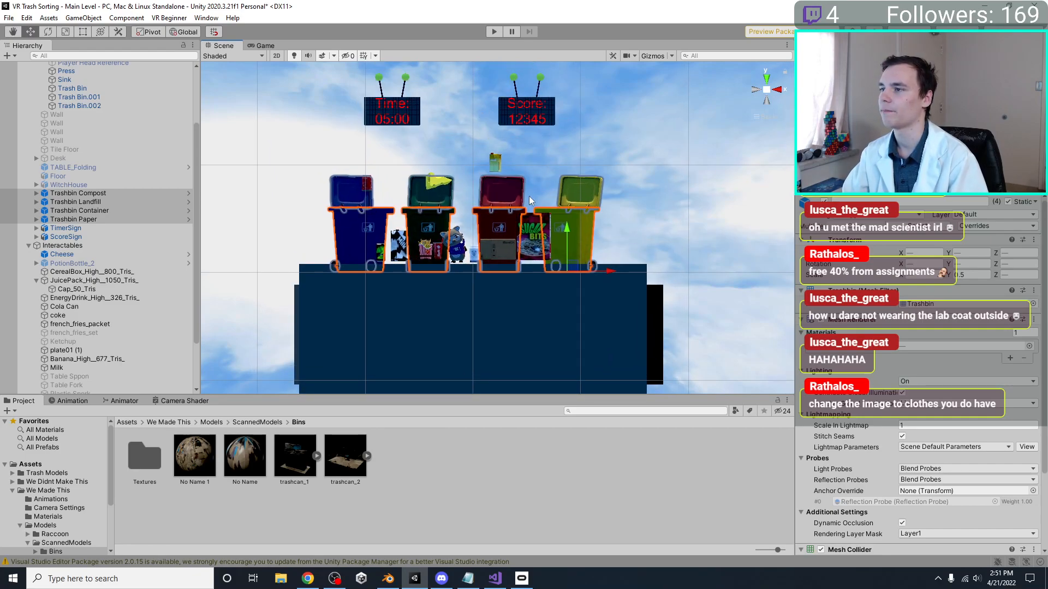
{"action": "scroll", "coordinate": [549, 140], "scroll_direction": "up", "scroll_amount": 3}
{"action": "middle_click_drag", "start_coordinate": [531, 126], "coordinate": [533, 193]}
Select TimerSign and ScoreSign together and shift them sideways along the X axis
{"action": "left_click", "coordinate": [529, 166]}
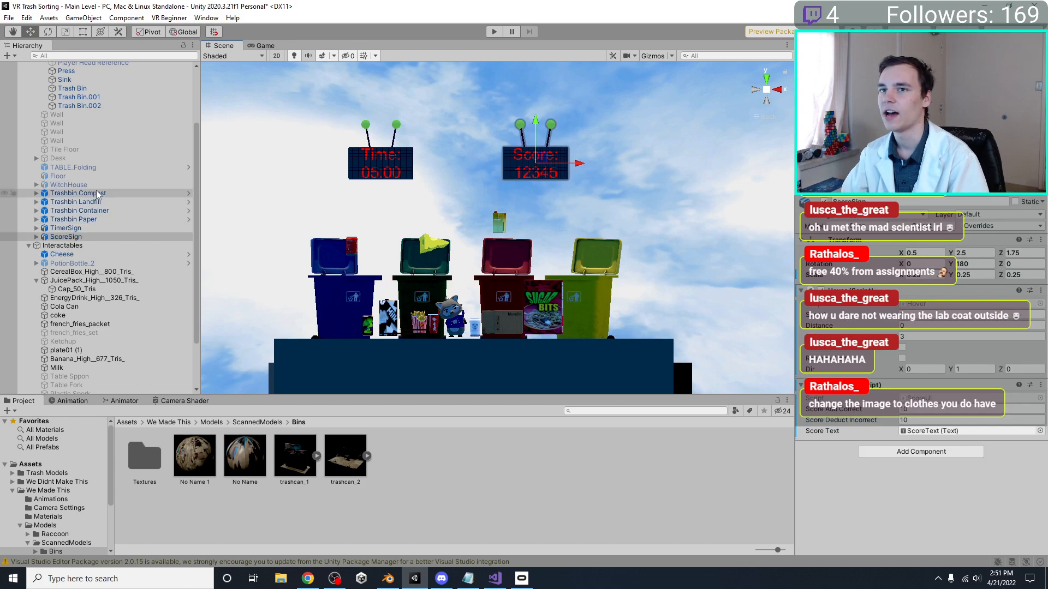
{"action": "left_click", "coordinate": [397, 162]}
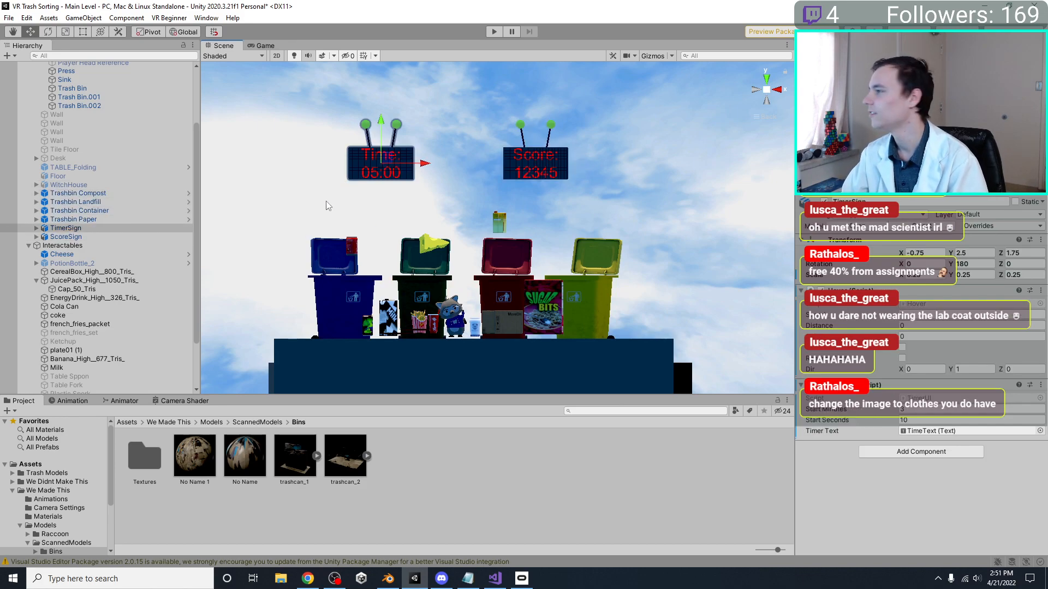
{"action": "left_click", "coordinate": [93, 236]}
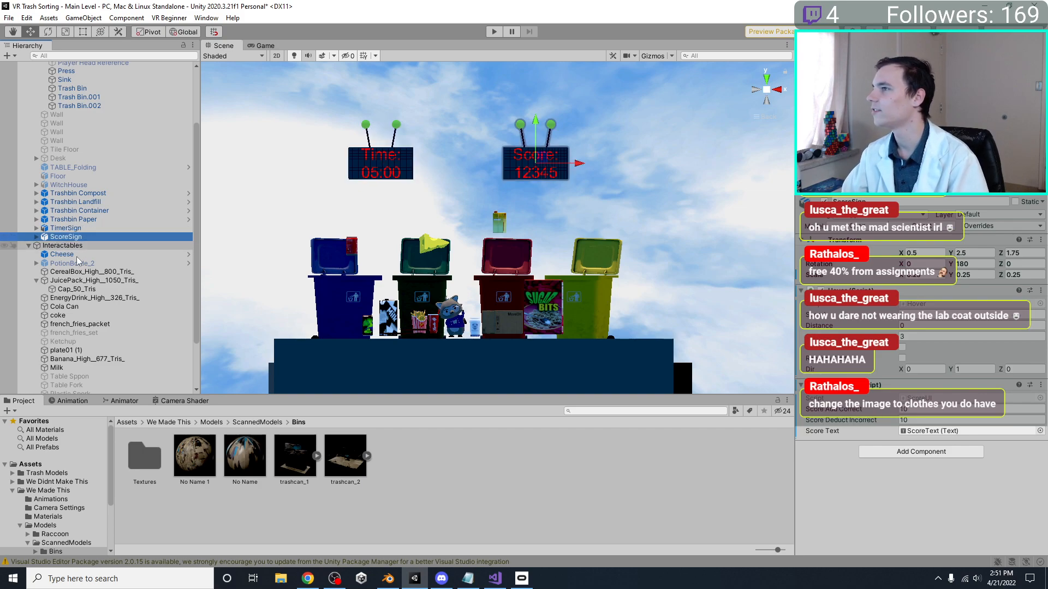
{"action": "left_click", "coordinate": [164, 228], "text": "ctrl"}
{"action": "left_click_drag", "start_coordinate": [571, 167], "coordinate": [584, 172]}
{"action": "scroll", "coordinate": [561, 219], "scroll_direction": "down", "scroll_amount": 5}
Set TimerSign's X position to -0.5 and ScoreSign's X position to 0.5, and save the scene
{"action": "left_click", "coordinate": [66, 227]}
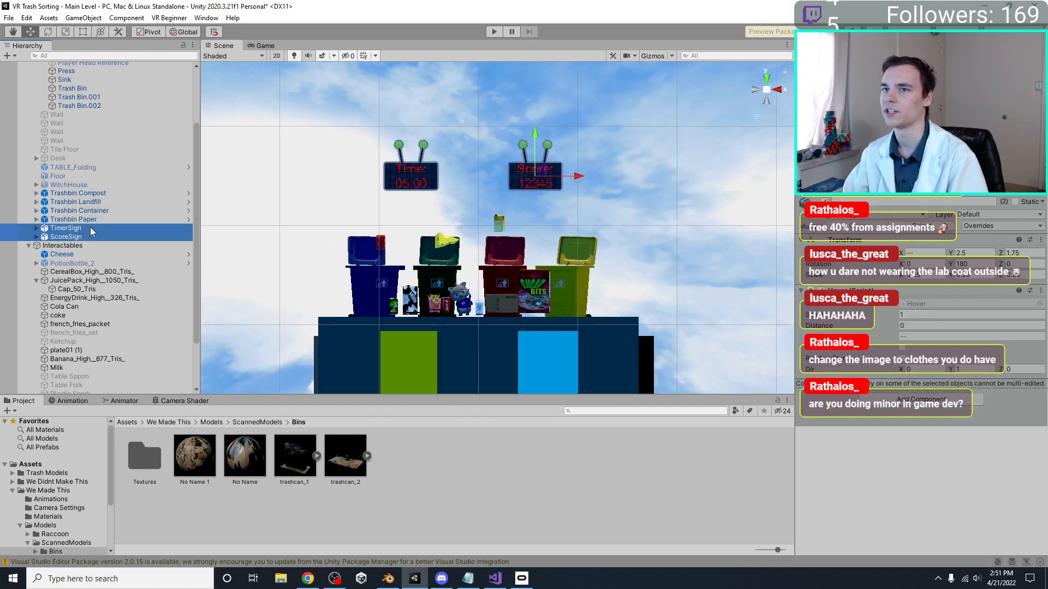
{"action": "left_click", "coordinate": [935, 253]}
{"action": "type", "text": "-0.5"}
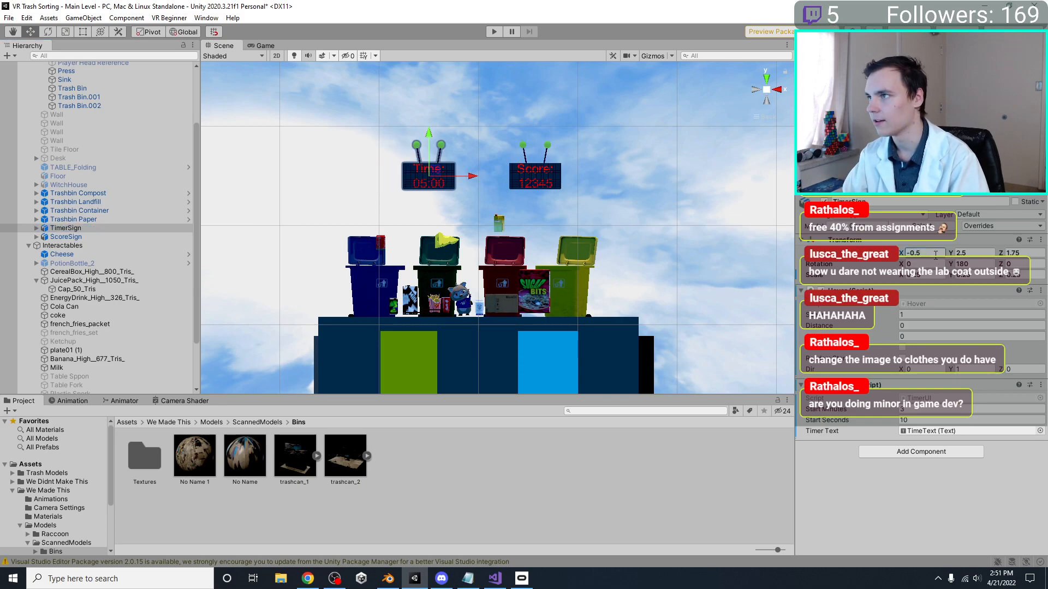
{"action": "left_click", "coordinate": [66, 236]}
{"action": "left_click", "coordinate": [934, 253]}
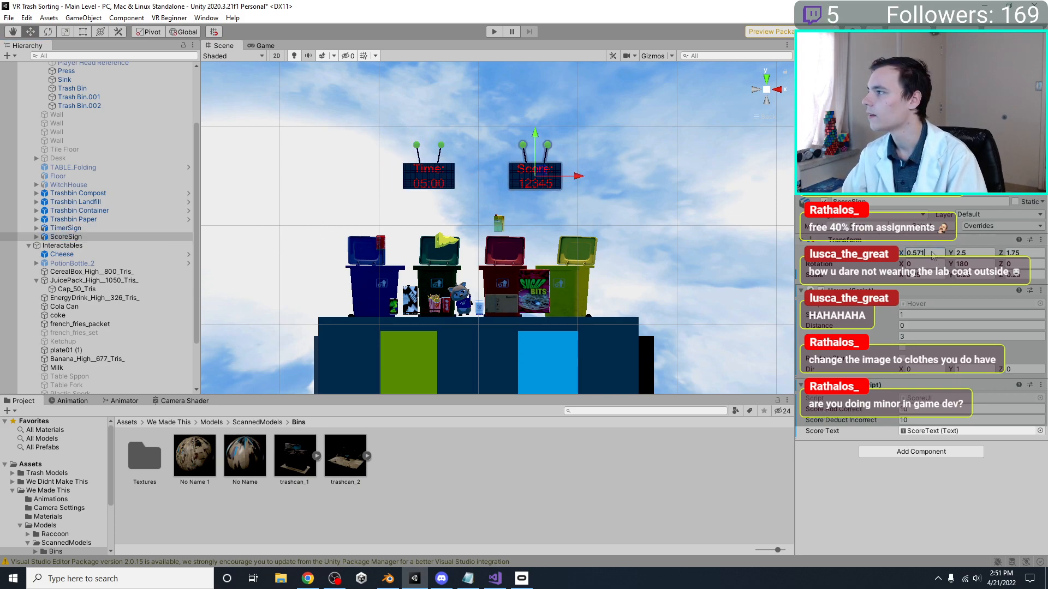
{"action": "type", "text": "0.5"}
{"action": "key", "text": "ctrl+s"}
Review the repositioned signs above the detailed and blocked-out bins from several angles
{"action": "right_click_drag", "start_coordinate": [644, 153], "coordinate": [464, 229]}
{"action": "scroll", "coordinate": [437, 218], "scroll_direction": "up", "scroll_amount": 5}
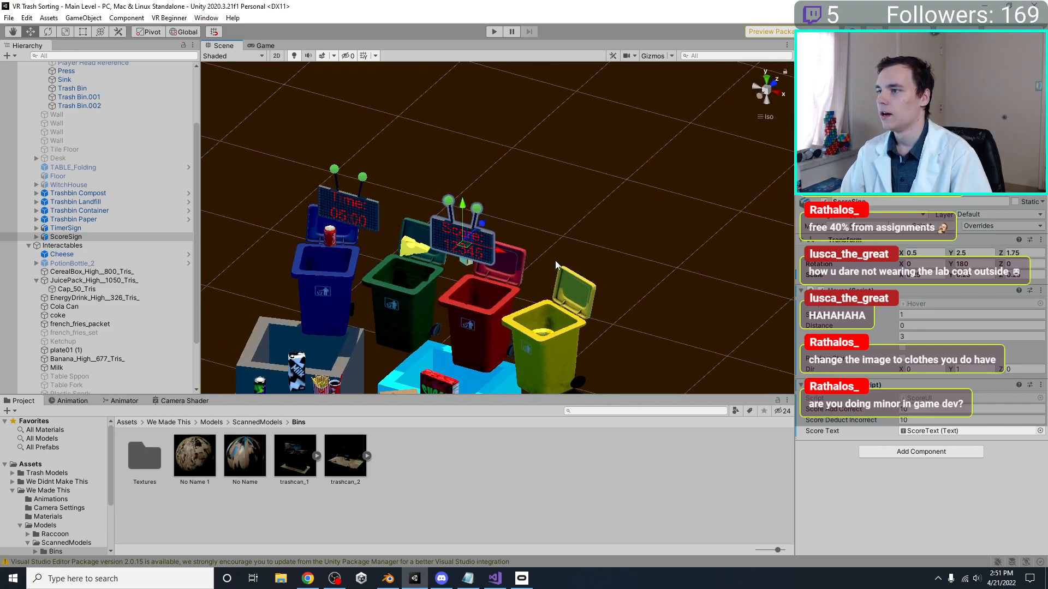
{"action": "middle_click_drag", "start_coordinate": [419, 230], "coordinate": [486, 110]}
{"action": "right_click_drag", "start_coordinate": [523, 139], "coordinate": [508, 238]}
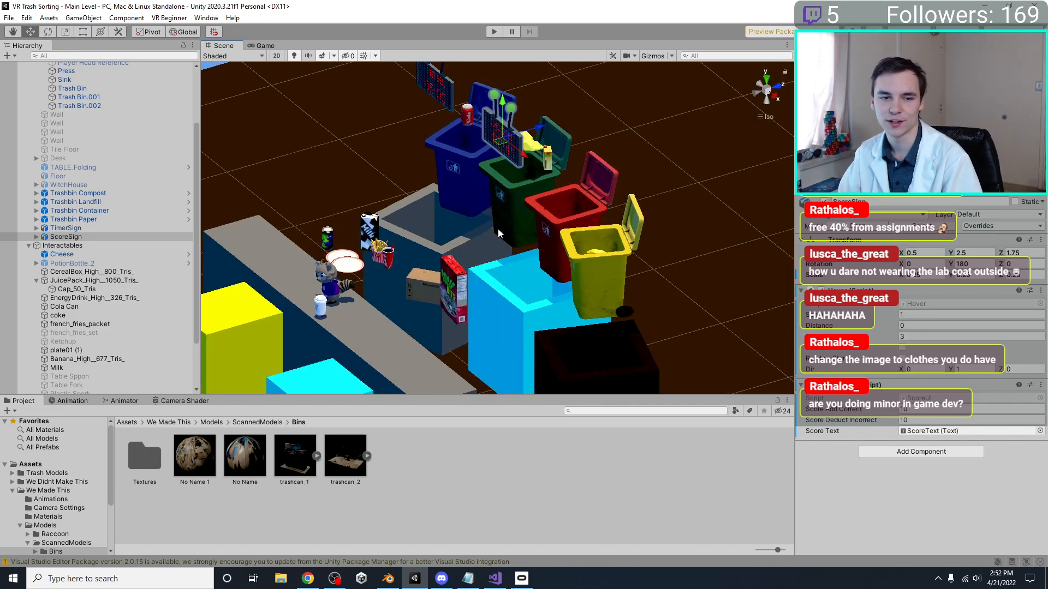
{"action": "right_click_drag", "start_coordinate": [498, 228], "coordinate": [510, 217]}
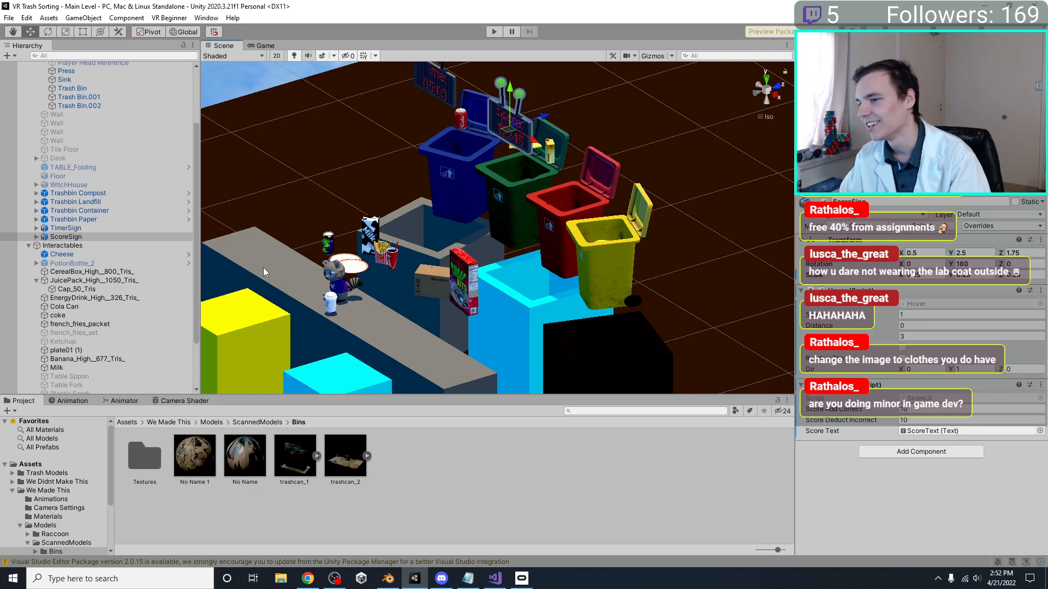
{"action": "right_click_drag", "start_coordinate": [506, 269], "coordinate": [529, 220]}
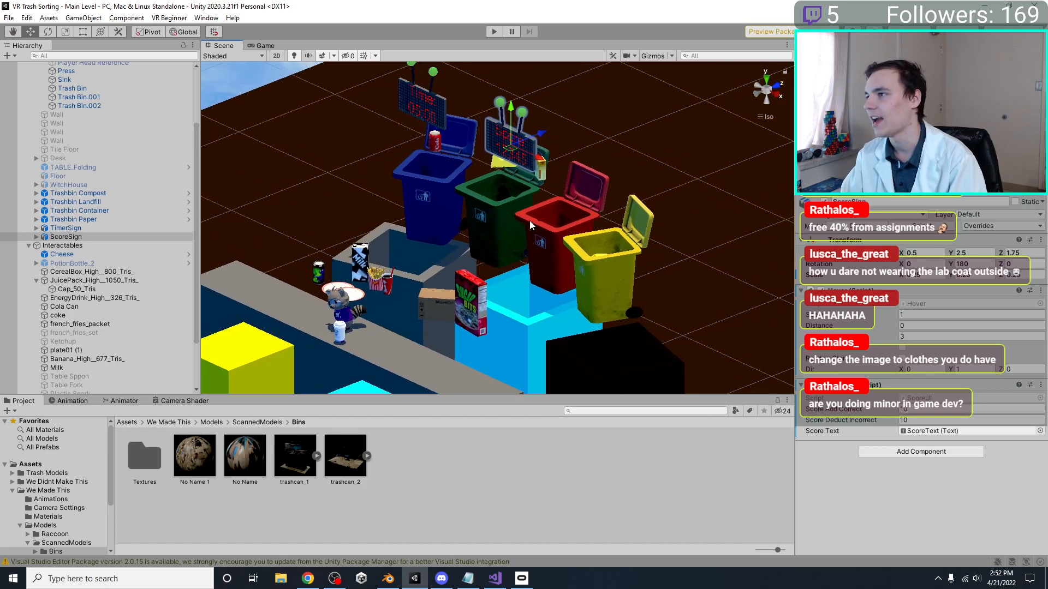
Select the yellow, red, green and blue detailed trash bins, deactivate them together, and clear the selection
{"action": "left_click", "coordinate": [588, 250]}
{"action": "left_click", "coordinate": [526, 226], "text": "shift"}
{"action": "left_click", "coordinate": [480, 215], "text": "shift"}
{"action": "left_click", "coordinate": [408, 189], "text": "shift"}
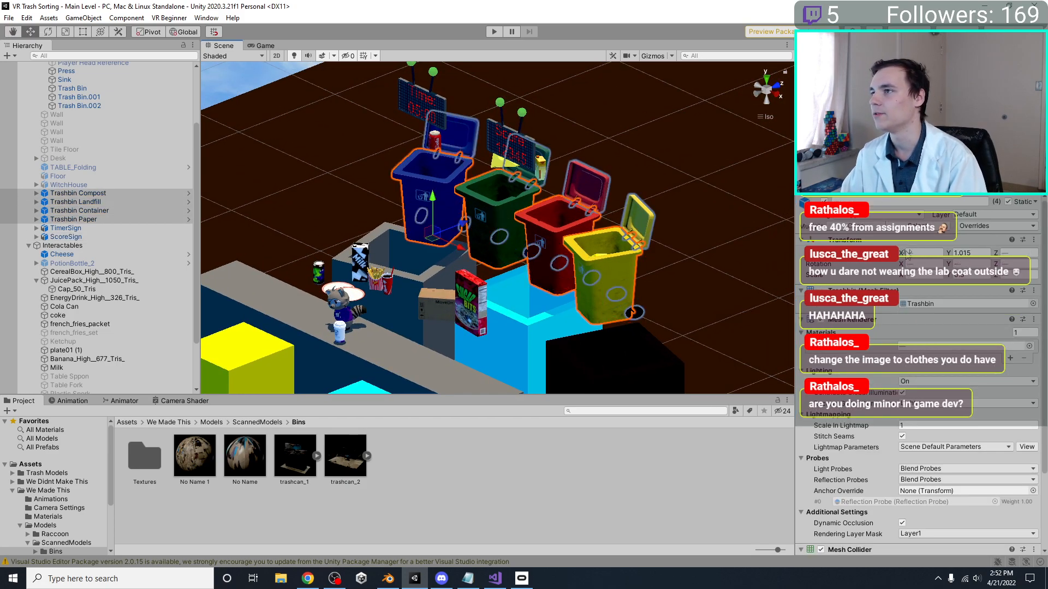
{"action": "left_click", "coordinate": [823, 200]}
{"action": "scroll", "coordinate": [643, 201], "scroll_direction": "down", "scroll_amount": 10}
{"action": "left_click", "coordinate": [307, 130]}
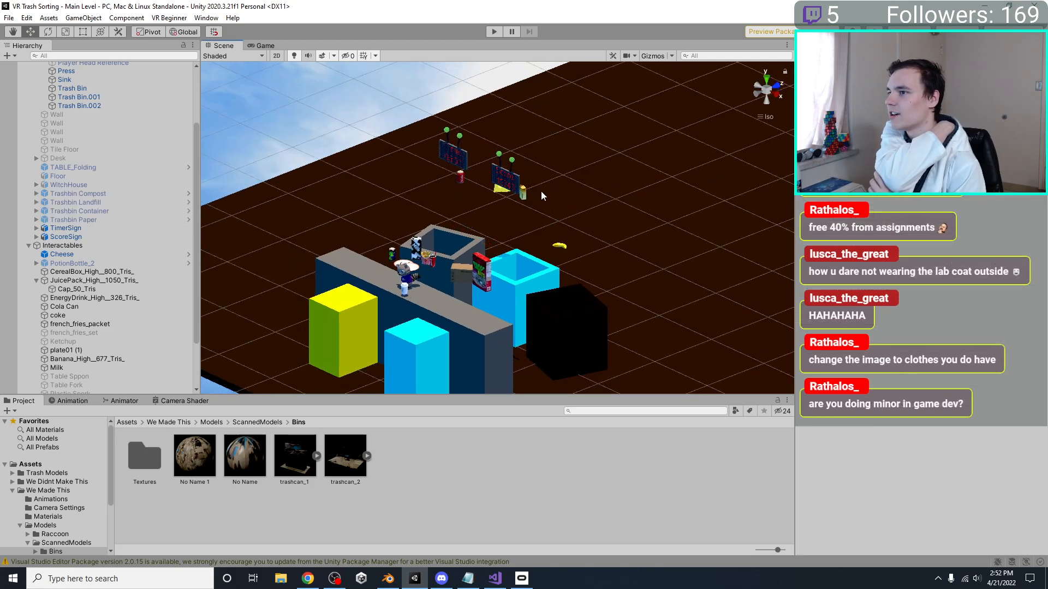
Switch to Blender and lighten the black open bin's base color to a neutral dark grey with value 0.017
{"action": "left_click_drag", "start_coordinate": [538, 196], "coordinate": [598, 304], "text": "alt"}
{"action": "left_click", "coordinate": [633, 372]}
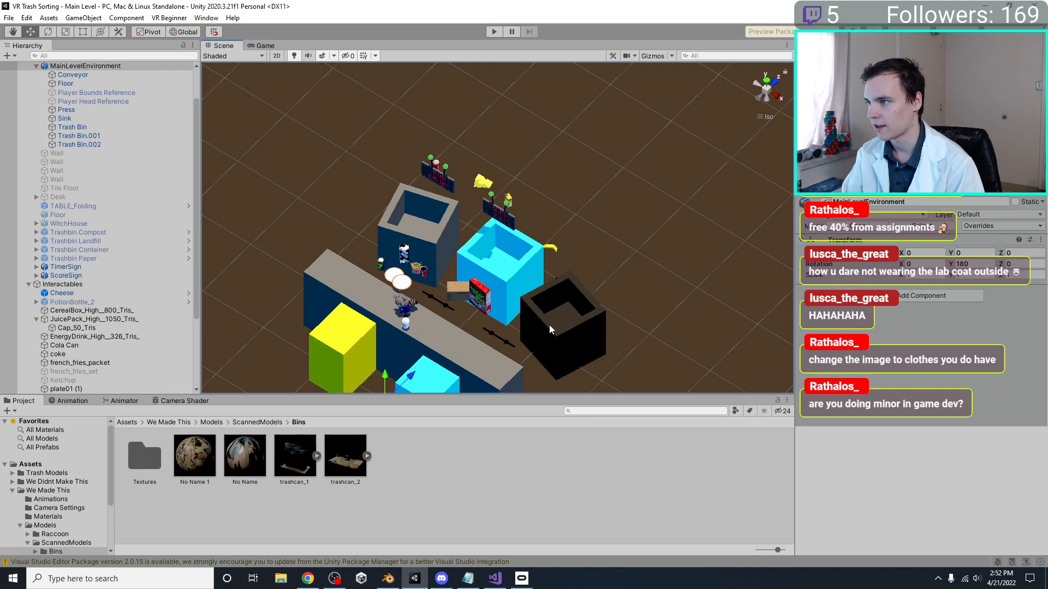
{"action": "left_click", "coordinate": [388, 579]}
{"action": "left_click", "coordinate": [585, 306]}
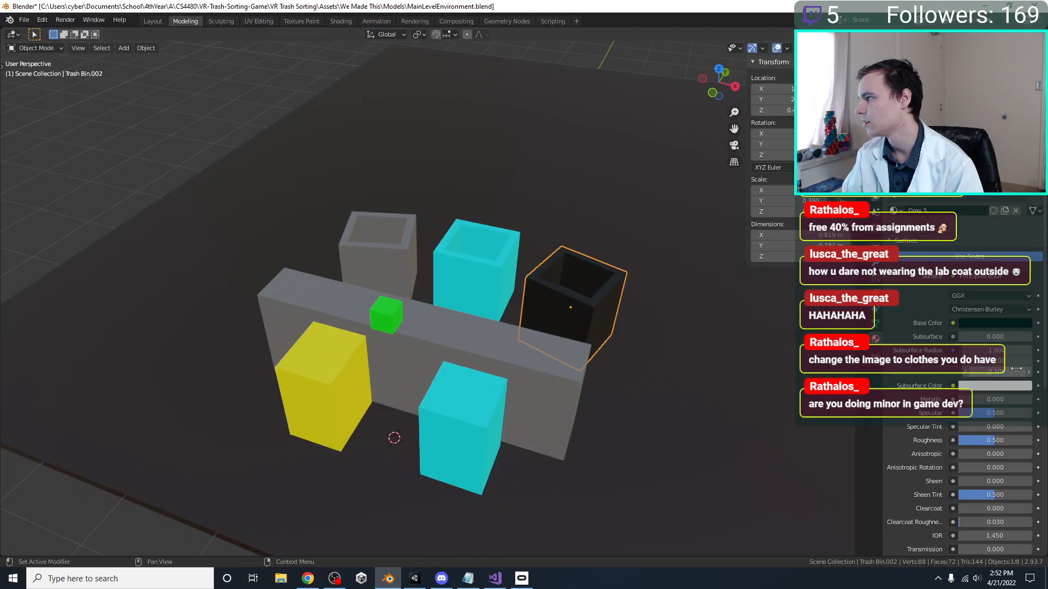
{"action": "left_click", "coordinate": [1010, 323]}
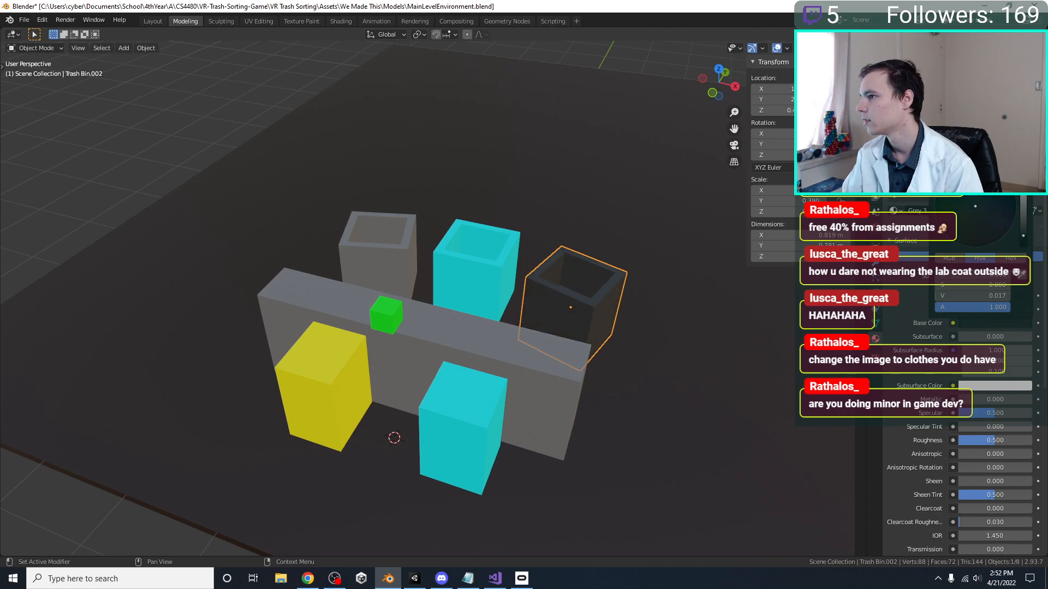
Give the grey open bin its own copy of the Grey material and lighten its base color
{"action": "left_click", "coordinate": [378, 256]}
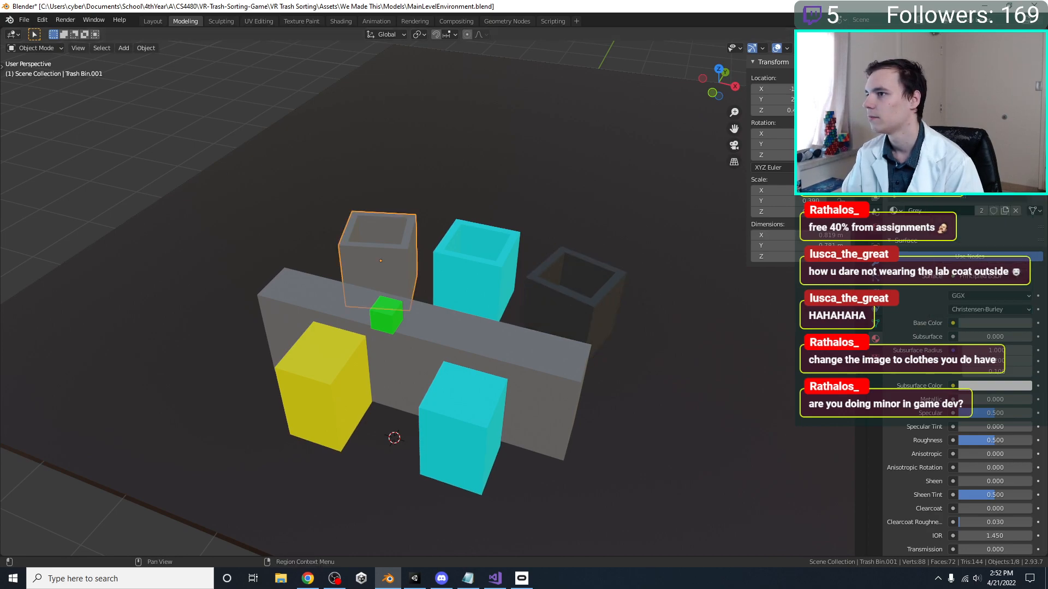
{"action": "left_click", "coordinate": [996, 323]}
{"action": "left_click", "coordinate": [984, 212]}
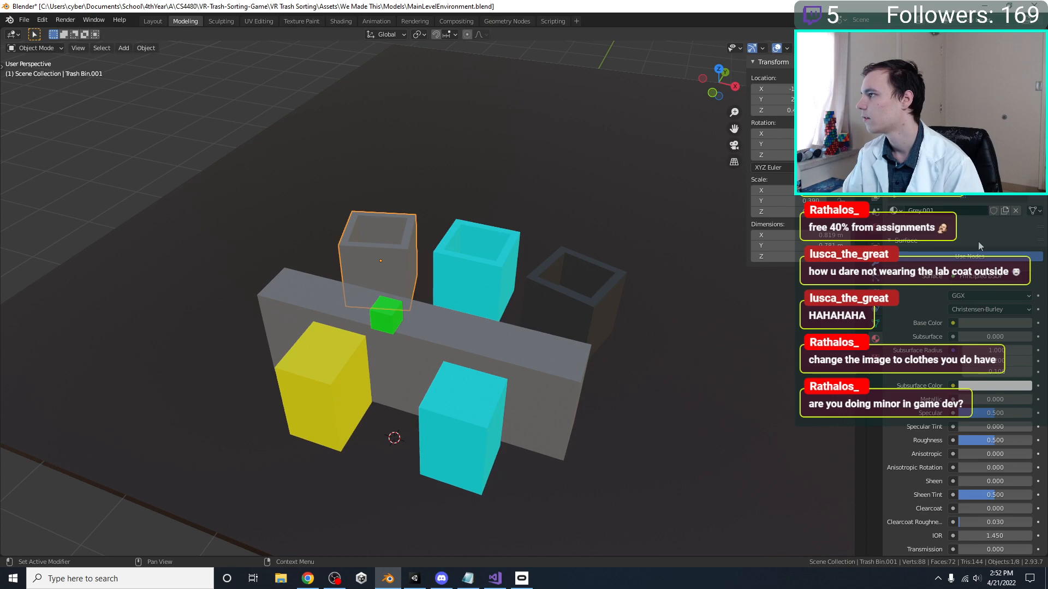
{"action": "left_click", "coordinate": [987, 324]}
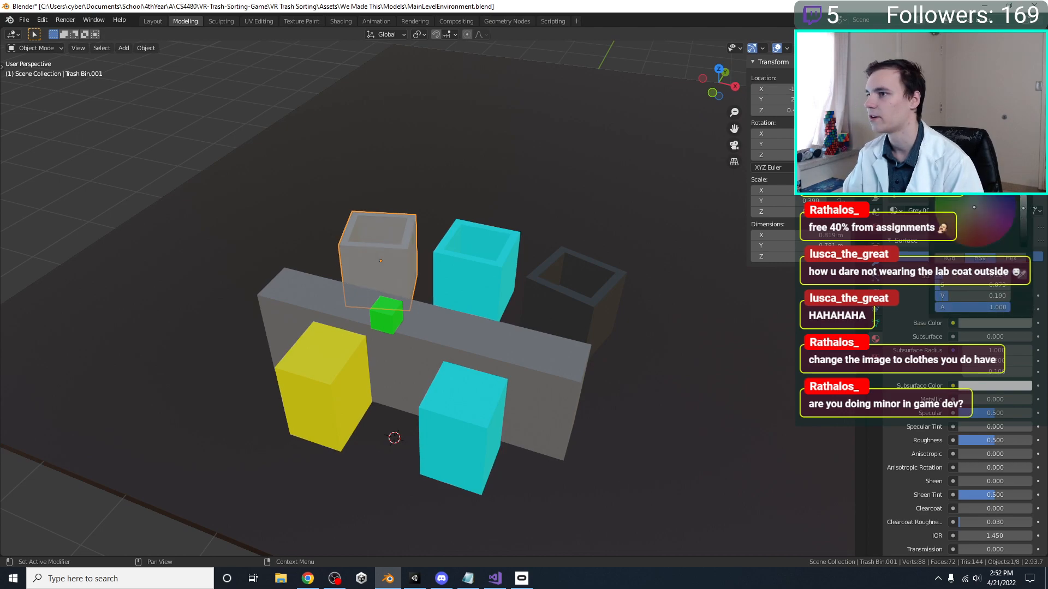
Raise the black open bin's base color value to 0.022 and save MainLevelEnvironment.blend
{"action": "left_click", "coordinate": [626, 296]}
{"action": "left_click", "coordinate": [985, 327]}
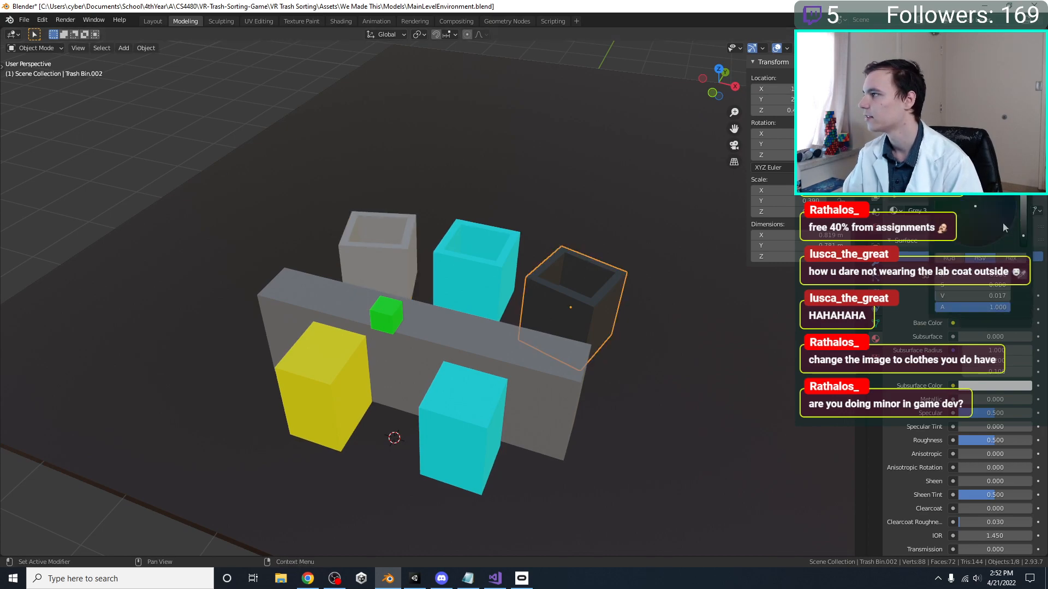
{"action": "left_click_drag", "start_coordinate": [1023, 240], "coordinate": [1023, 236]}
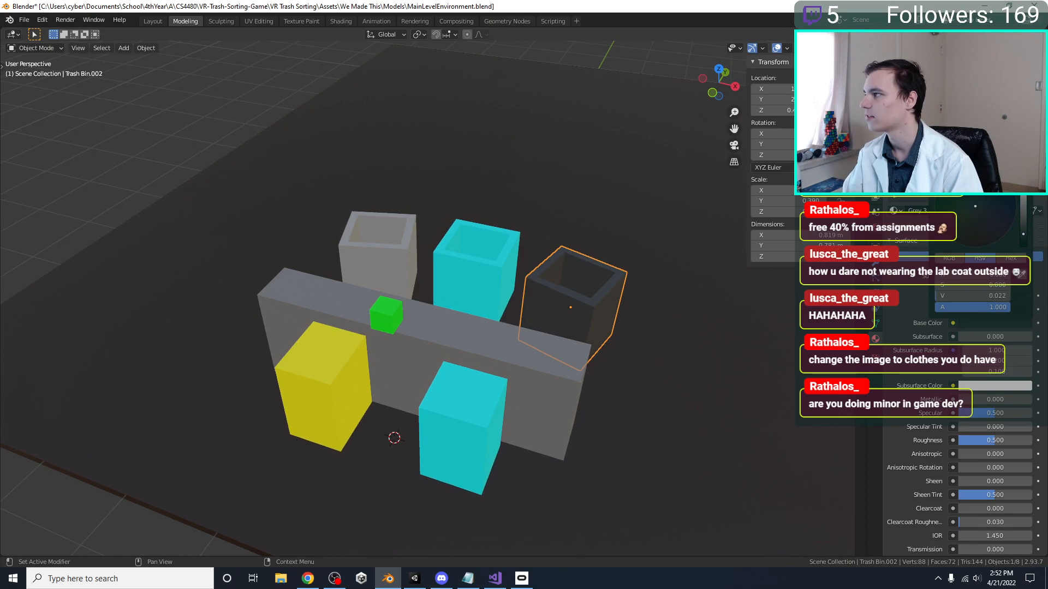
{"action": "key", "text": "ctrl+s"}
Select all three open bins, enter Edit Mode on them together, and select their inner bottom faces
{"action": "middle_click_drag", "start_coordinate": [554, 329], "coordinate": [419, 324]}
{"action": "scroll", "coordinate": [515, 325], "scroll_direction": "up", "scroll_amount": 4}
{"action": "left_click", "coordinate": [438, 296], "text": "shift"}
{"action": "left_click", "coordinate": [274, 230], "text": "shift"}
{"action": "key", "text": "Tab"}
{"action": "middle_click_drag", "start_coordinate": [273, 230], "coordinate": [219, 119]}
Try scaling down the three inner bottom faces with proportional editing, adjusting pivot and influence size, and clear the face selection
{"action": "key", "text": "s"}
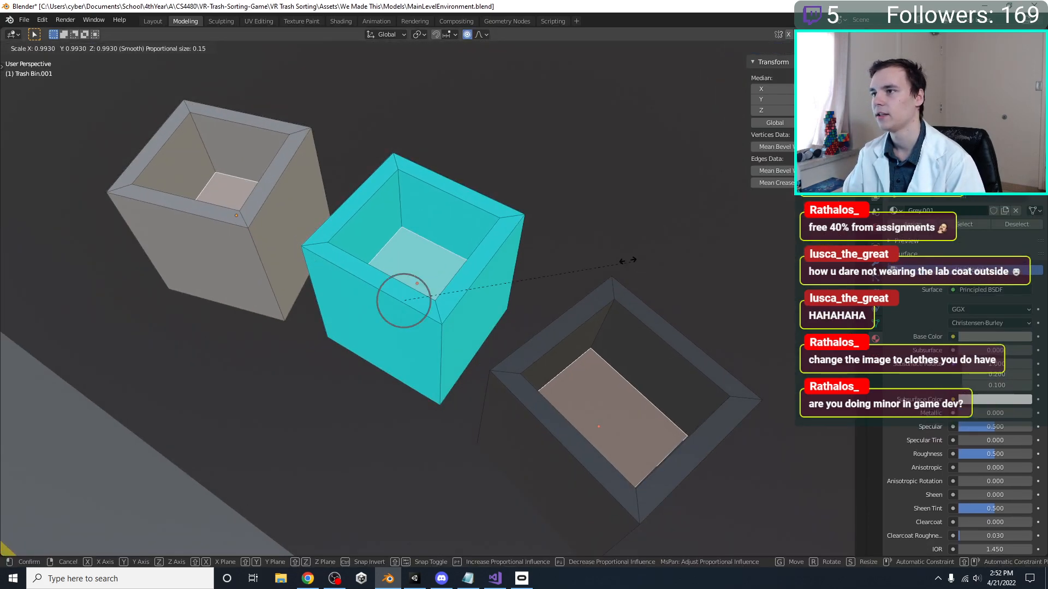
{"action": "right_click", "coordinate": [622, 276]}
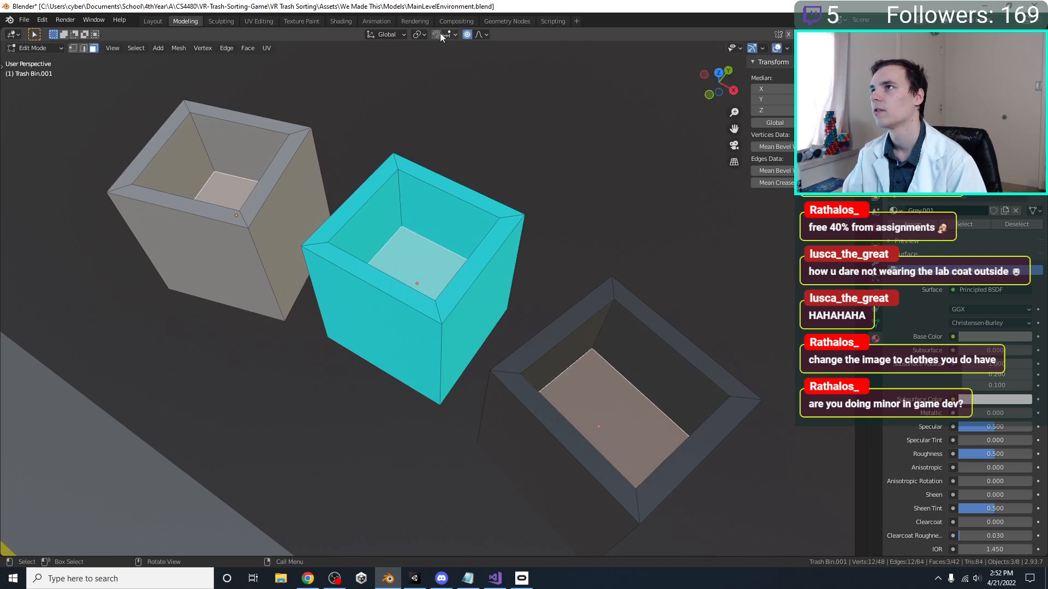
{"action": "left_click", "coordinate": [418, 35]}
{"action": "key", "text": "s"}
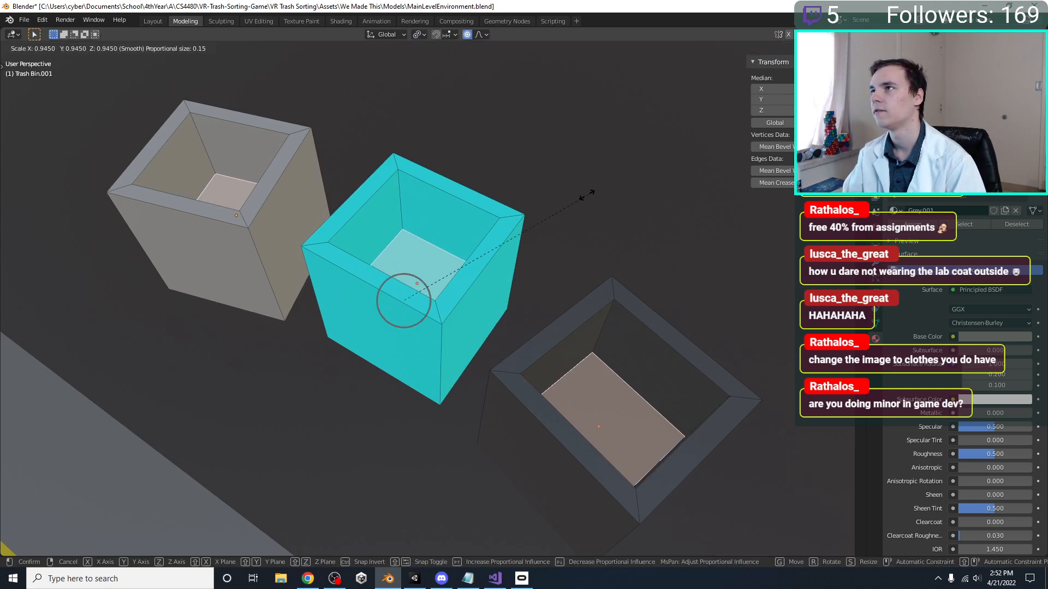
{"action": "scroll", "coordinate": [583, 197], "scroll_direction": "down", "scroll_amount": 15}
{"action": "scroll", "coordinate": [581, 208], "scroll_direction": "up", "scroll_amount": 10}
{"action": "scroll", "coordinate": [581, 207], "scroll_direction": "down", "scroll_amount": 2}
{"action": "right_click", "coordinate": [557, 191]}
{"action": "key", "text": "alt+a"}
{"action": "left_click", "coordinate": [479, 34]}
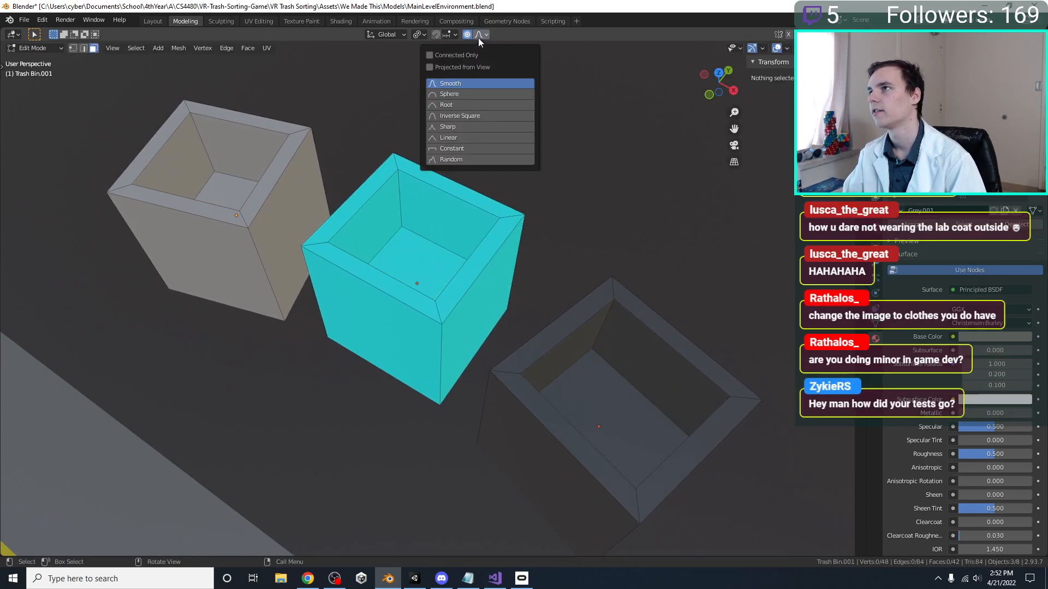
Select the inner bottom faces of all three open bins, scale them to about 0.71 with proportional editing, and save the file
{"action": "left_click", "coordinate": [406, 268]}
{"action": "left_click", "coordinate": [227, 191], "text": "shift"}
{"action": "left_click", "coordinate": [627, 412], "text": "shift"}
{"action": "key", "text": "s"}
{"action": "scroll", "coordinate": [701, 339], "scroll_direction": "down", "scroll_amount": 1}
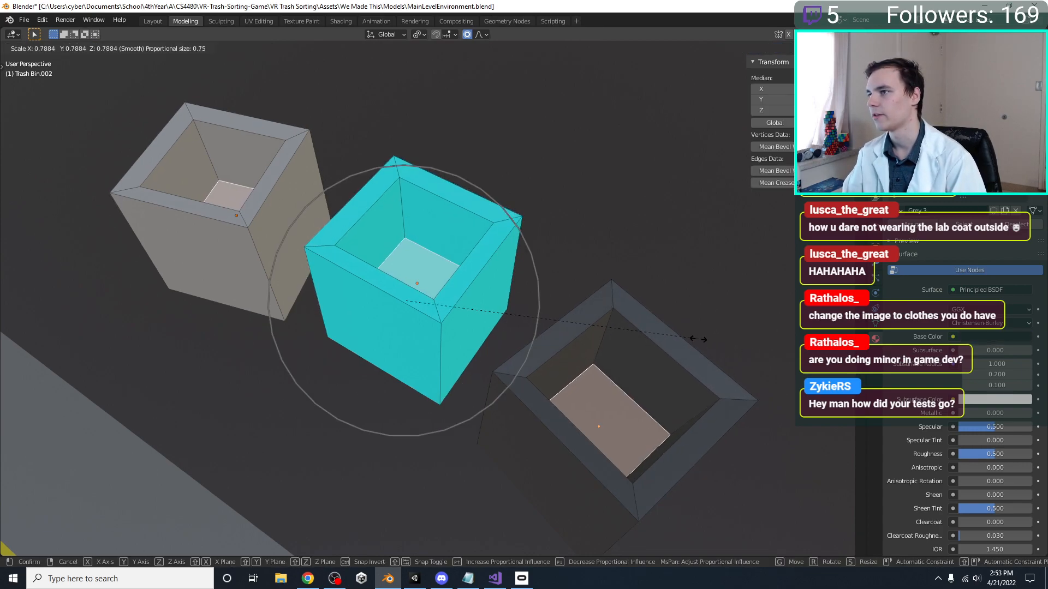
{"action": "left_click", "coordinate": [665, 345]}
{"action": "key", "text": "Tab"}
{"action": "middle_click_drag", "start_coordinate": [557, 319], "coordinate": [522, 262]}
{"action": "key", "text": "ctrl+s"}
{"action": "scroll", "coordinate": [552, 284], "scroll_direction": "down", "scroll_amount": 5}
Switch to Unity to check the narrowed bin interiors in the Scene view, and return to Blender
{"action": "left_click", "coordinate": [416, 581]}
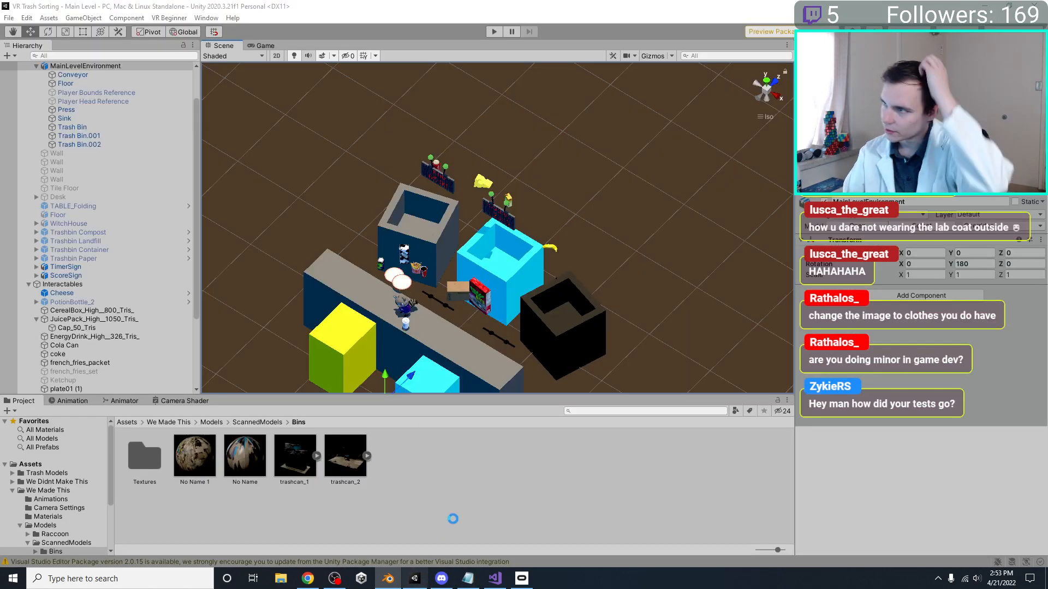
{"action": "right_click_drag", "start_coordinate": [483, 169], "coordinate": [451, 177]}
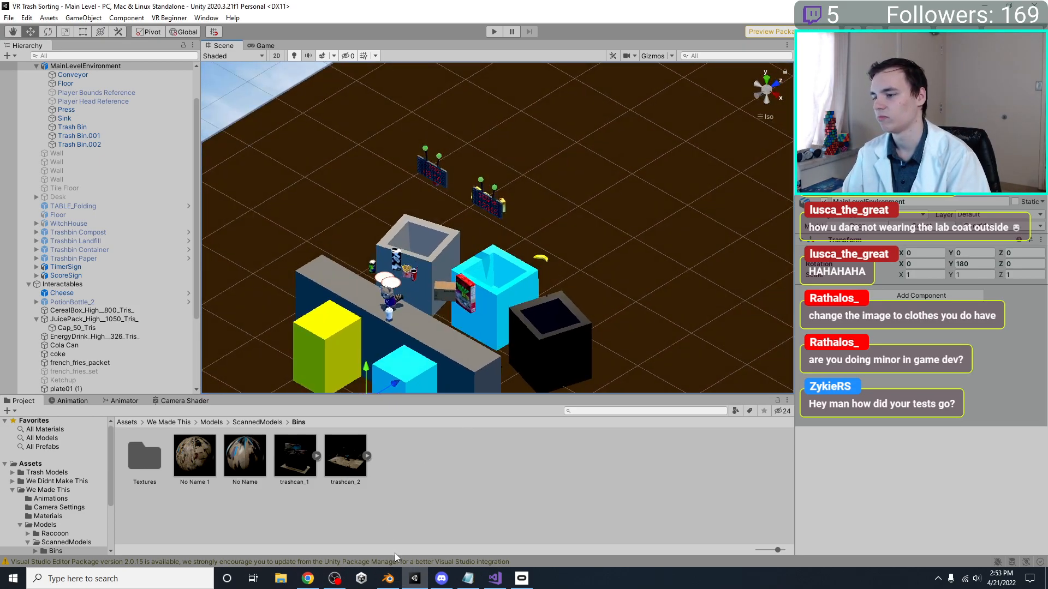
{"action": "left_click", "coordinate": [388, 579]}
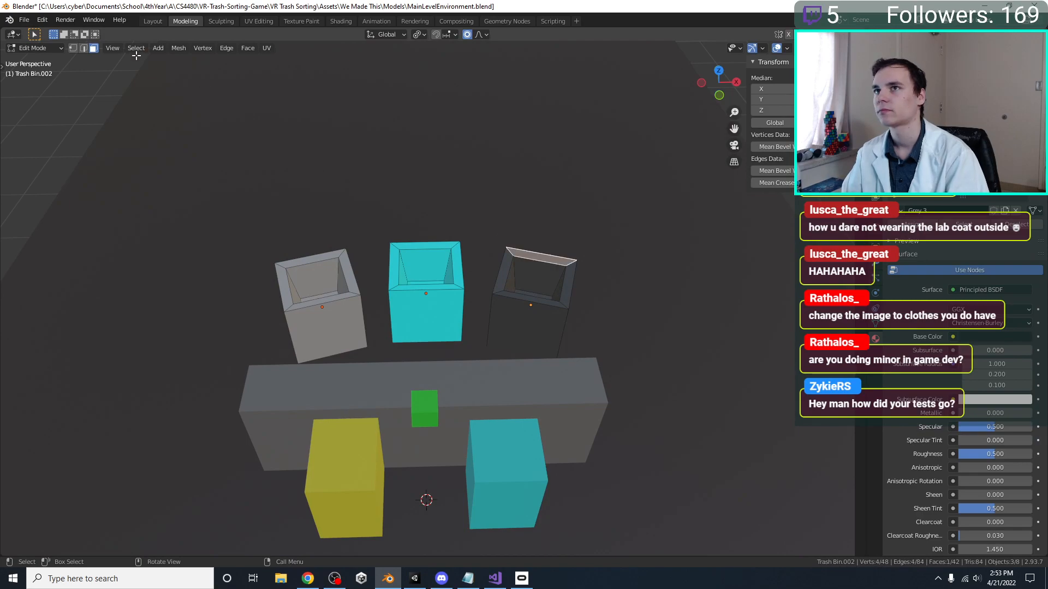
Raise the rear top rim faces of all three open bins with proportional editing and save MainLevelEnvironment.blend
{"action": "left_click", "coordinate": [402, 245], "text": "shift"}
{"action": "left_click", "coordinate": [321, 262], "text": "shift"}
{"action": "key", "text": "ctrl+z"}
{"action": "left_click", "coordinate": [315, 257], "text": "shift"}
{"action": "key", "text": "g"}
{"action": "key", "text": "z"}
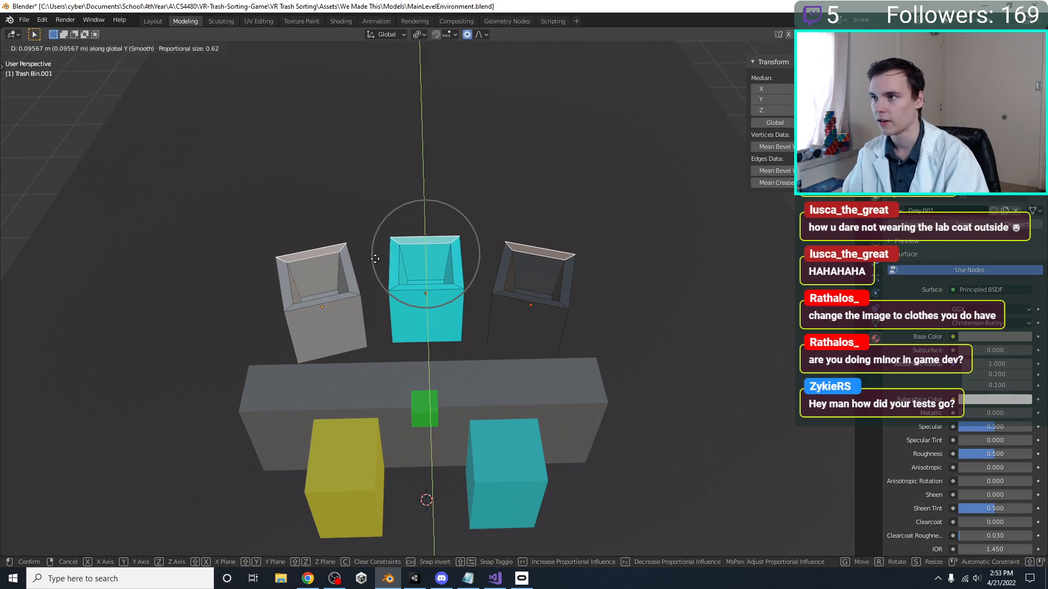
{"action": "left_click", "coordinate": [440, 271]}
{"action": "middle_click_drag", "start_coordinate": [440, 272], "coordinate": [421, 280]}
{"action": "key", "text": "g"}
{"action": "key", "text": "z"}
{"action": "left_click", "coordinate": [366, 246]}
{"action": "key", "text": "Tab"}
{"action": "key", "text": "ctrl+s"}
Switch to Unity and minimize the untitled Notepad window covering the Scene view
{"action": "left_click", "coordinate": [391, 583]}
{"action": "left_click", "coordinate": [389, 581]}
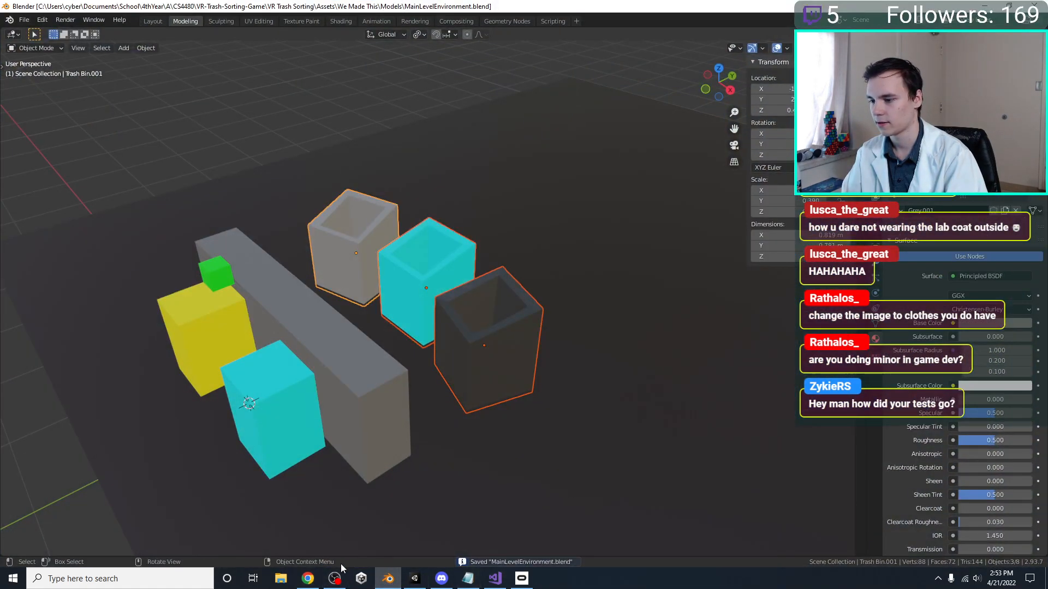
{"action": "left_click", "coordinate": [471, 585]}
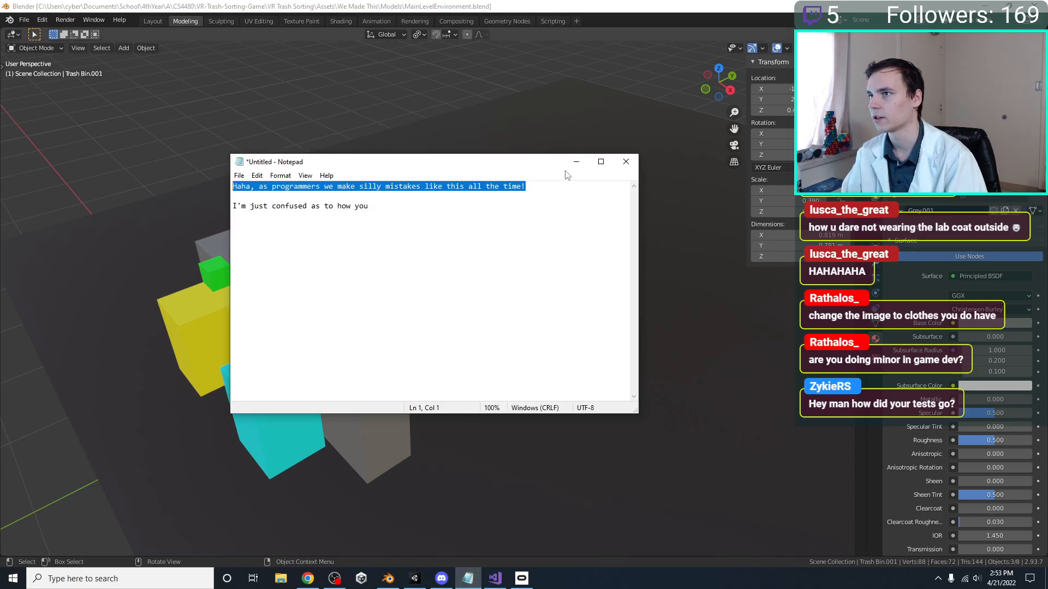
{"action": "key", "text": "alt+Tab"}
{"action": "left_click", "coordinate": [468, 579]}
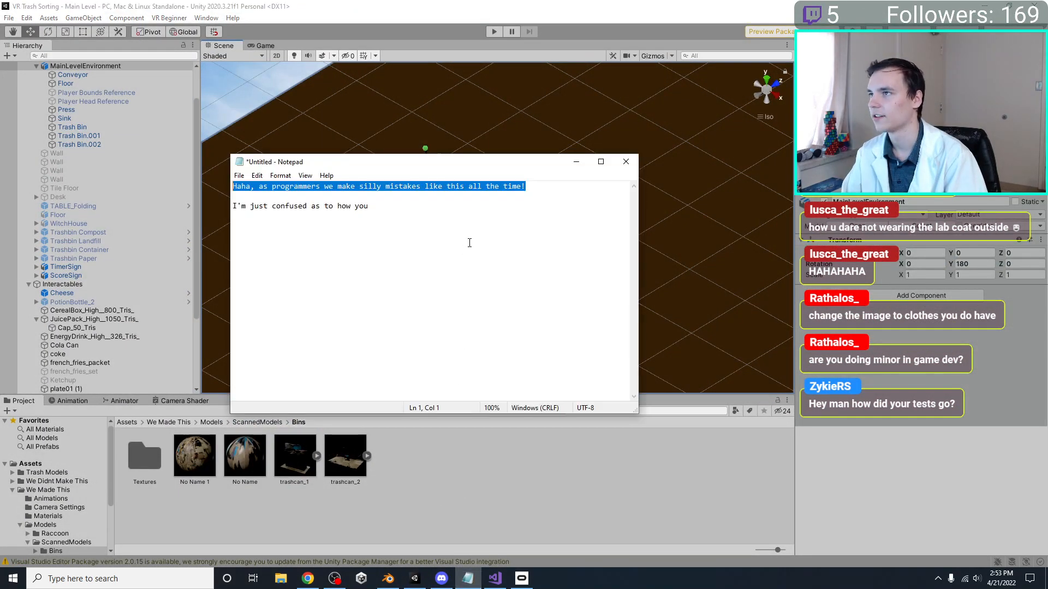
{"action": "left_click_drag", "start_coordinate": [490, 167], "coordinate": [492, 327]}
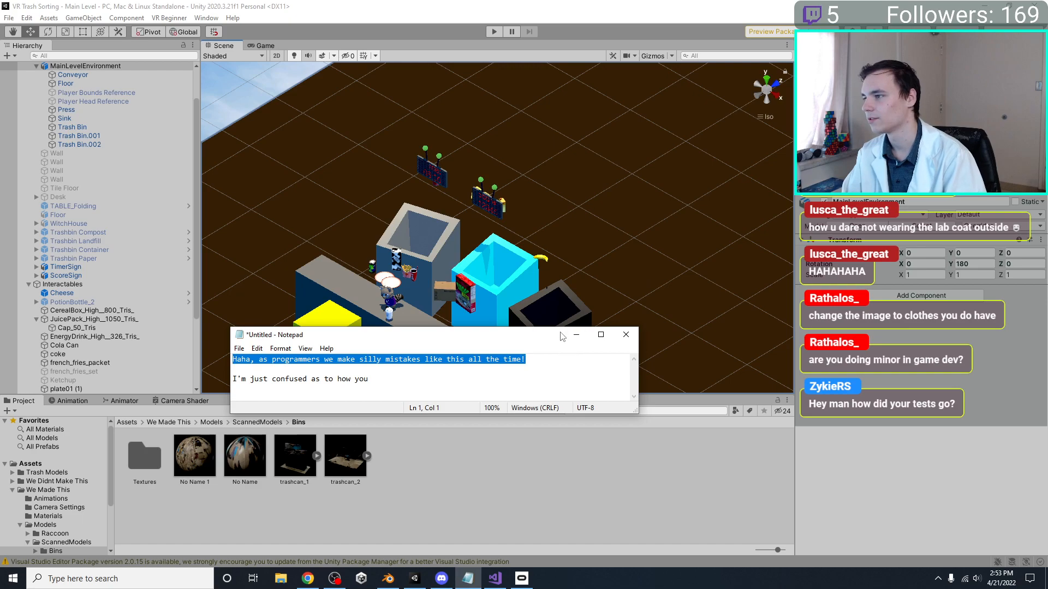
{"action": "left_click", "coordinate": [576, 334]}
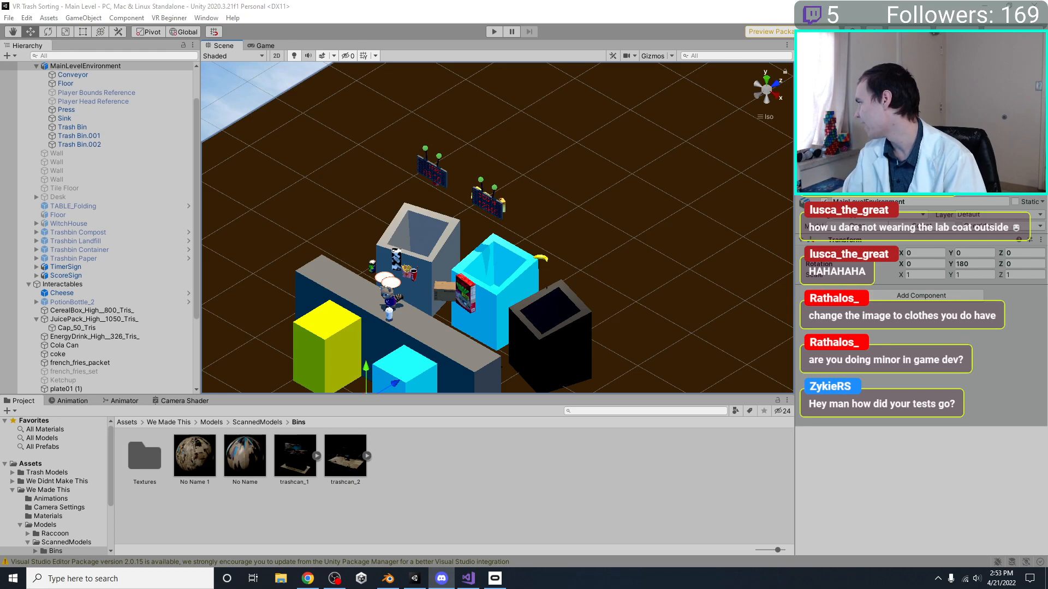
Inspect the slanted bin rims in the Scene view, and run the level briefly in Play mode before stopping it
{"action": "middle_click_drag", "start_coordinate": [498, 200], "coordinate": [591, 151]}
{"action": "right_click_drag", "start_coordinate": [592, 151], "coordinate": [606, 188]}
{"action": "middle_click_drag", "start_coordinate": [568, 235], "coordinate": [476, 286]}
{"action": "right_click_drag", "start_coordinate": [475, 288], "coordinate": [535, 246]}
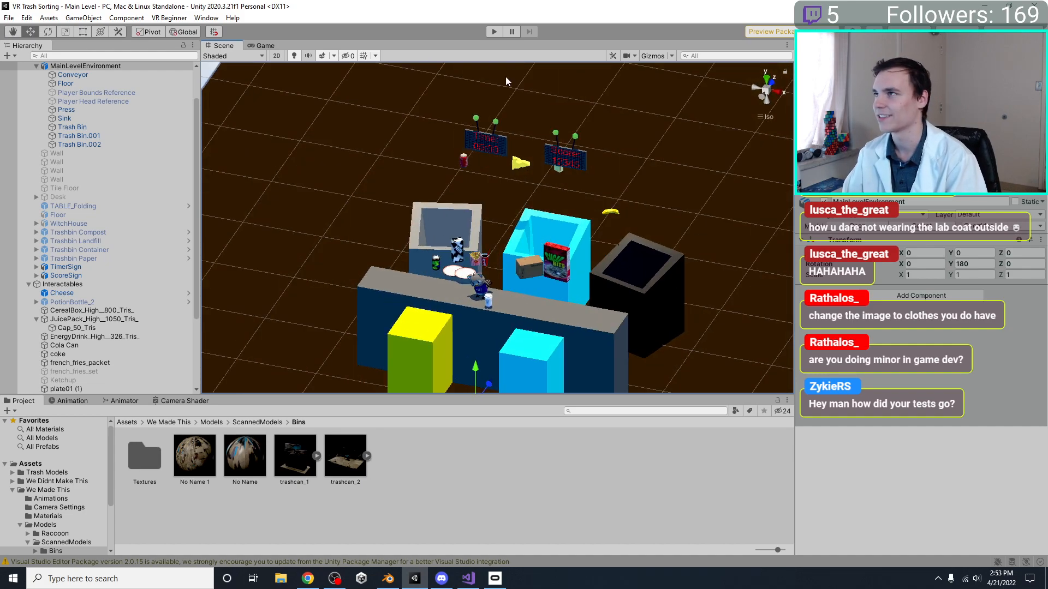
{"action": "left_click", "coordinate": [495, 31]}
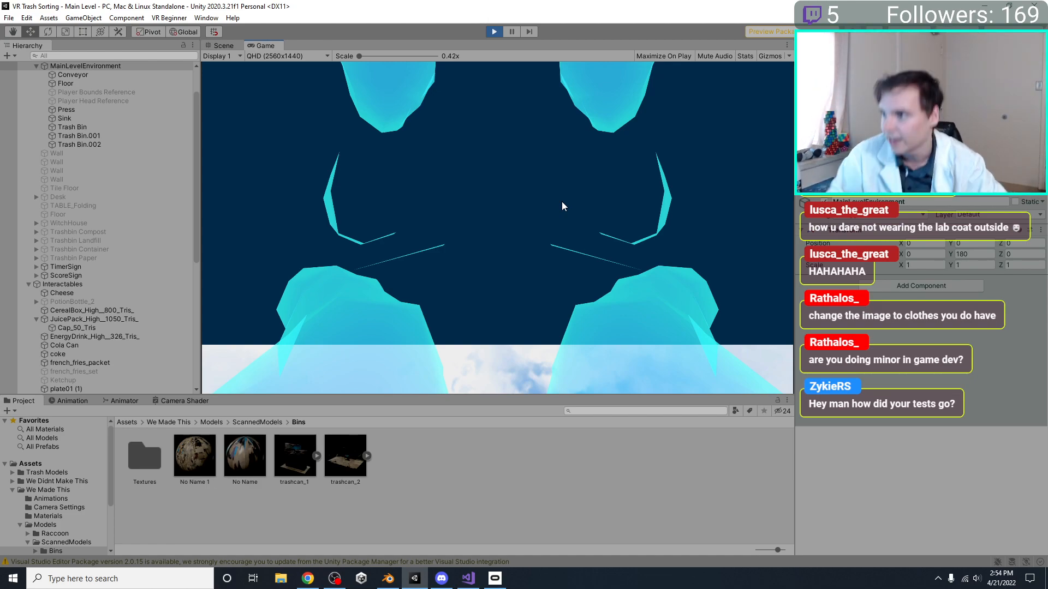
{"action": "key", "text": "ctrl+p"}
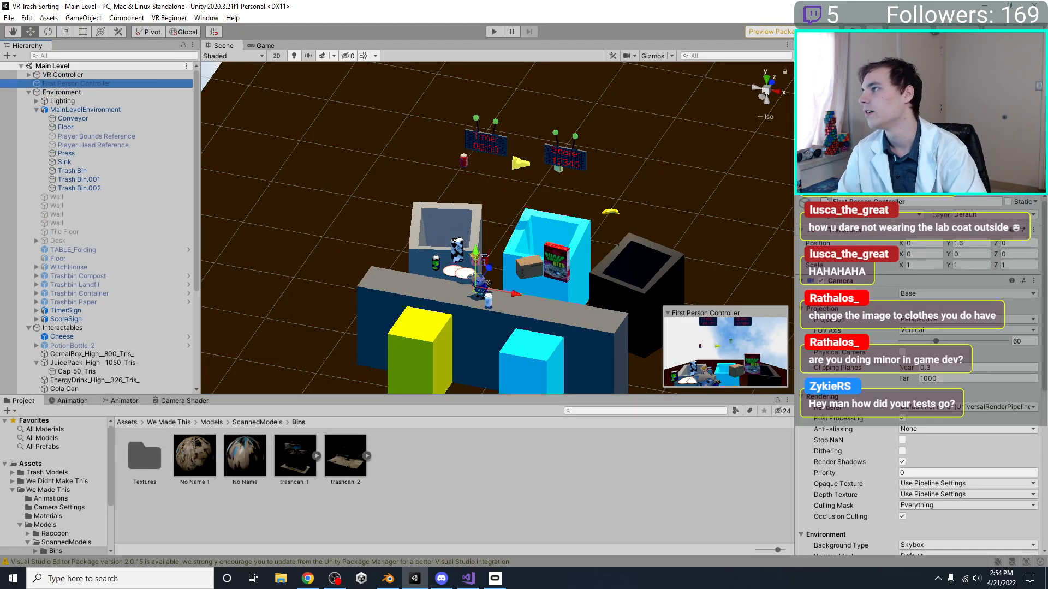
Activate the First Person Controller object and deactivate the VR Controller object in the Main Level scene
{"action": "left_click", "coordinate": [824, 201]}
{"action": "left_click", "coordinate": [121, 75]}
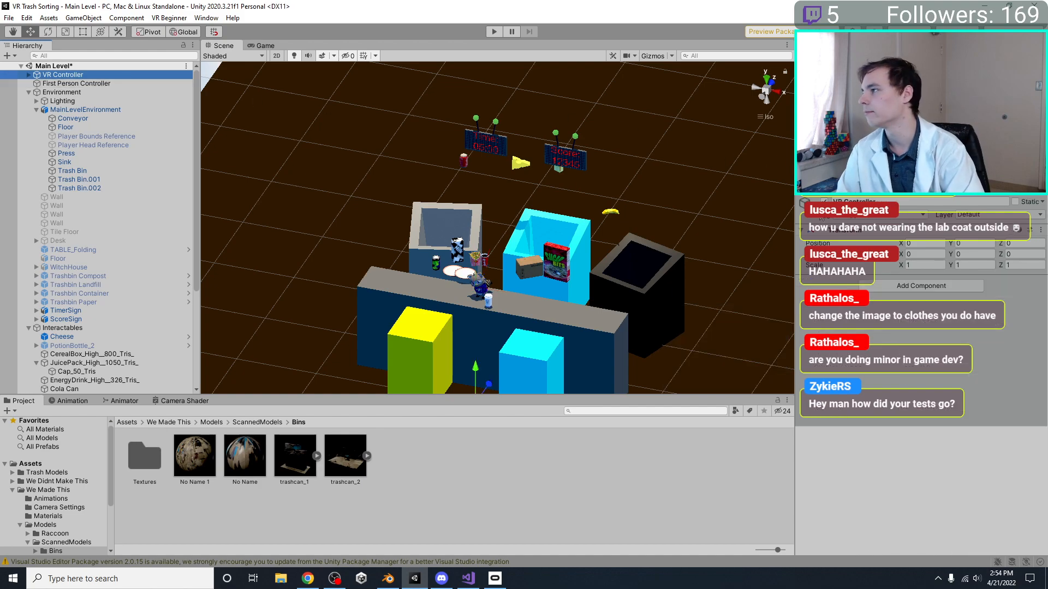
{"action": "left_click", "coordinate": [824, 201]}
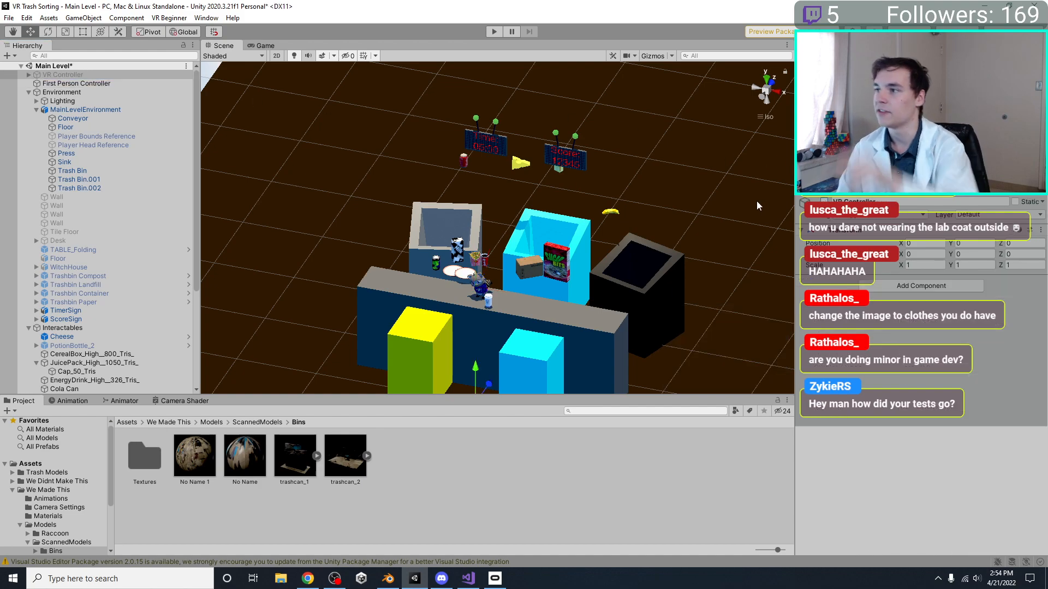
Run the level in Play mode, examine the bins and conveyor from near and far as the first-person player, and stop
{"action": "left_click", "coordinate": [493, 32]}
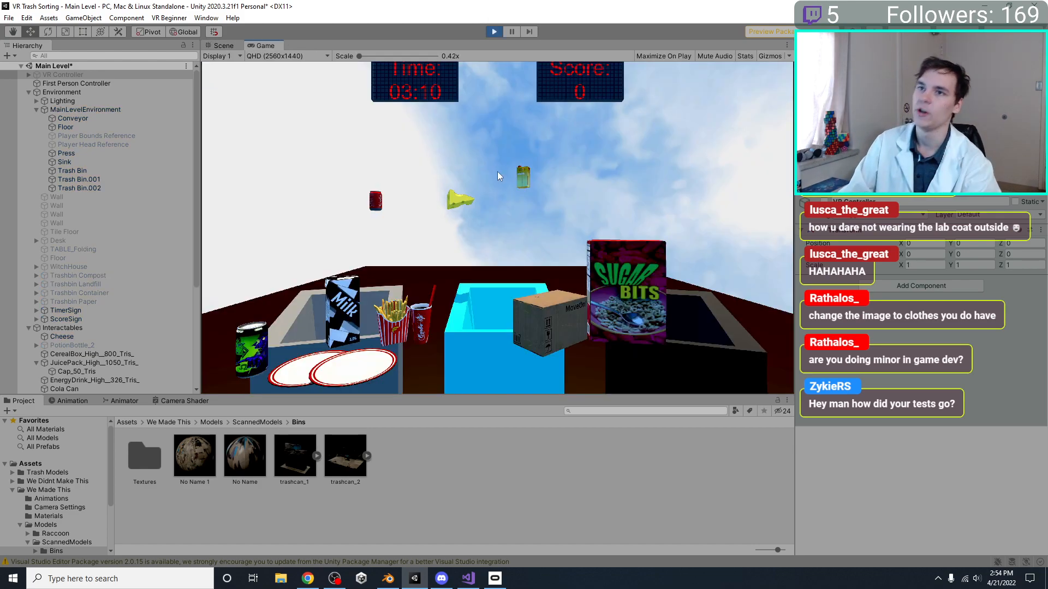
{"action": "left_click", "coordinate": [427, 249]}
{"action": "key", "text": "s"}
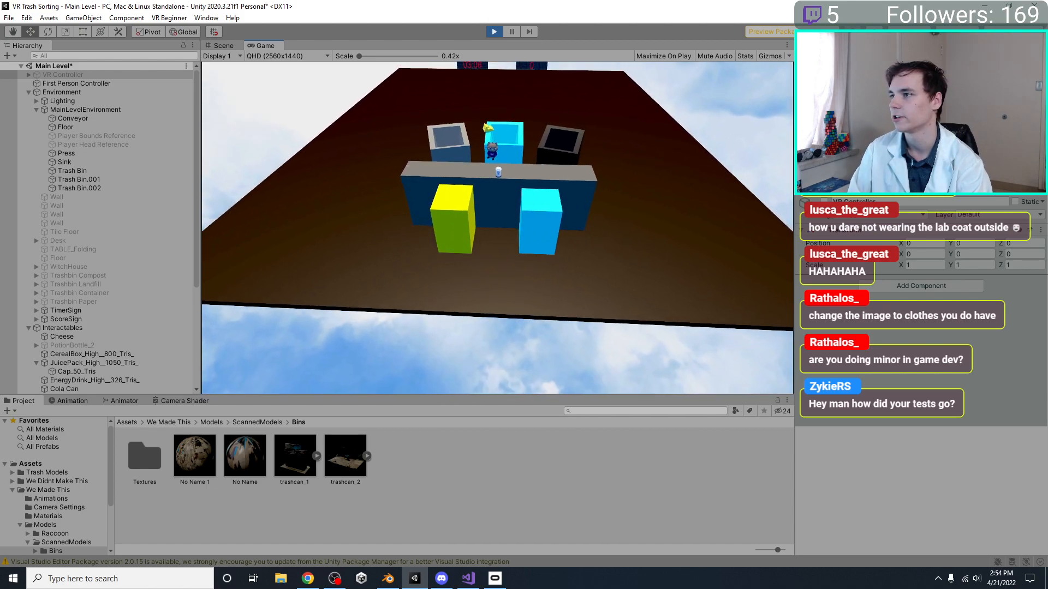
{"action": "key", "text": "w"}
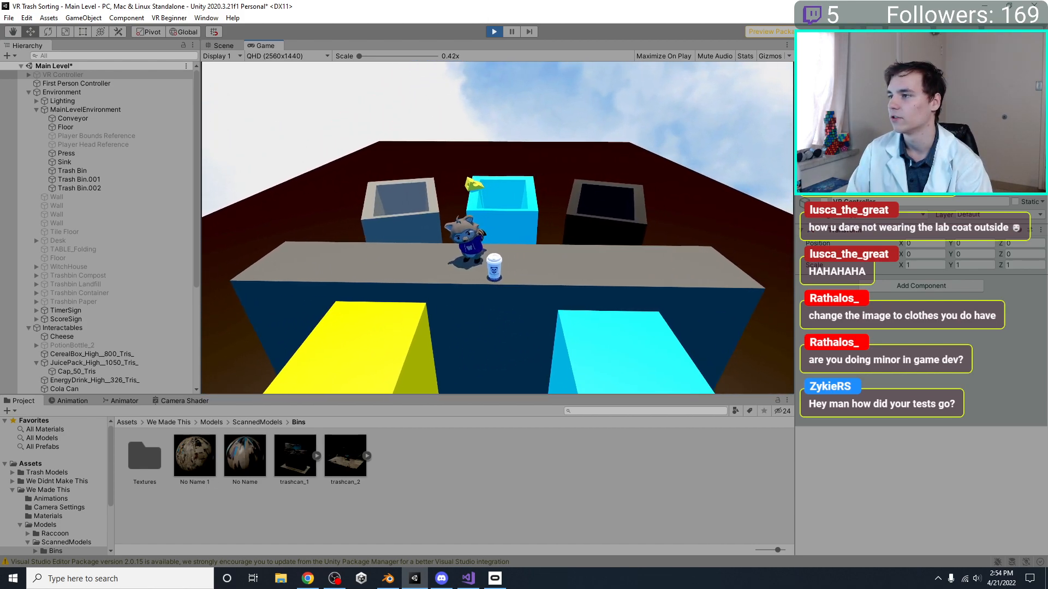
{"action": "key", "text": "w"}
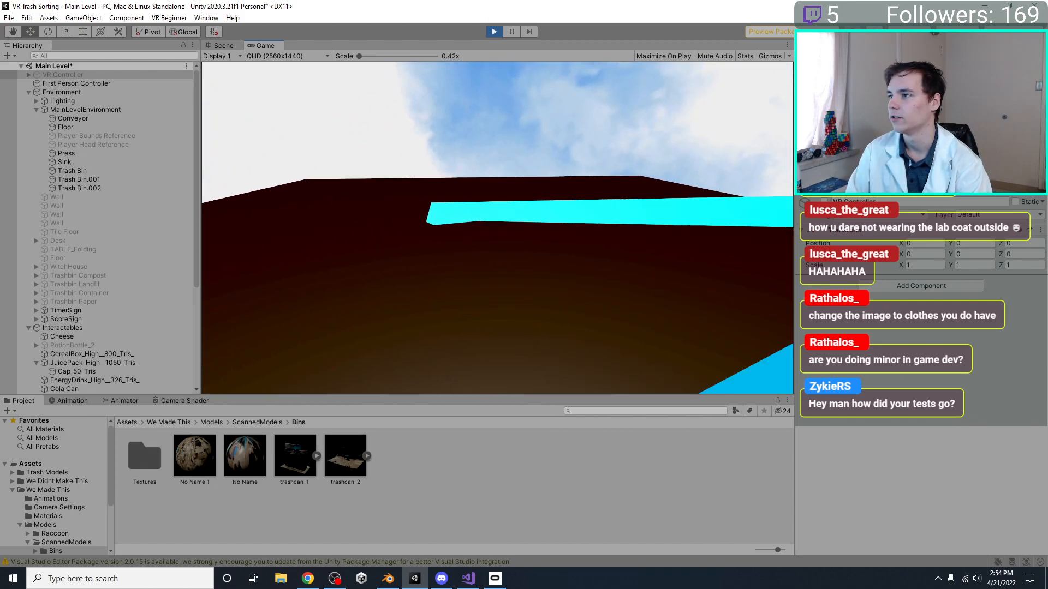
{"action": "key", "text": "s"}
{"action": "key", "text": "w"}
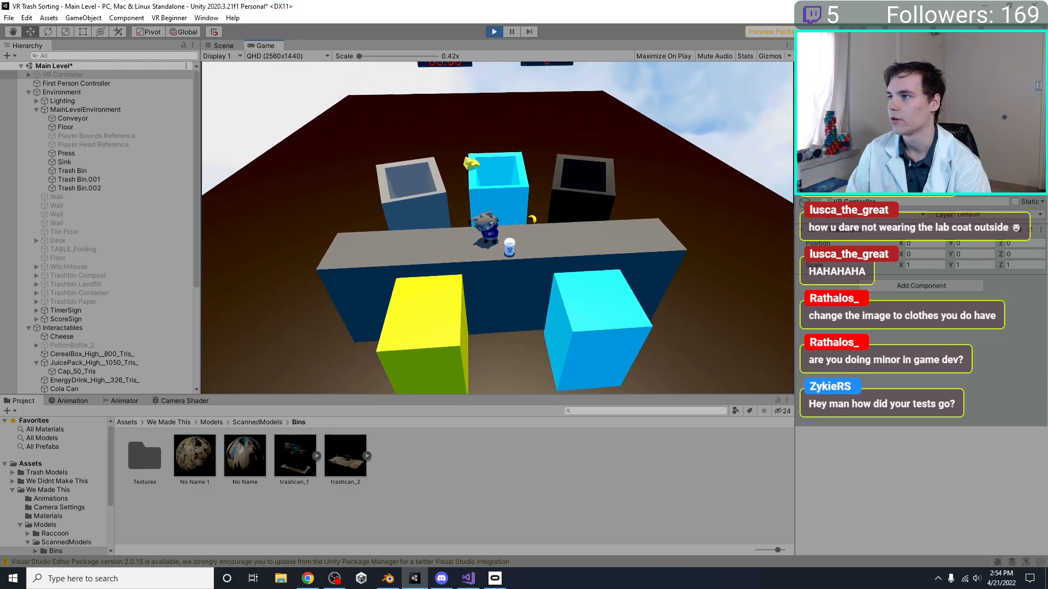
{"action": "key", "text": "s"}
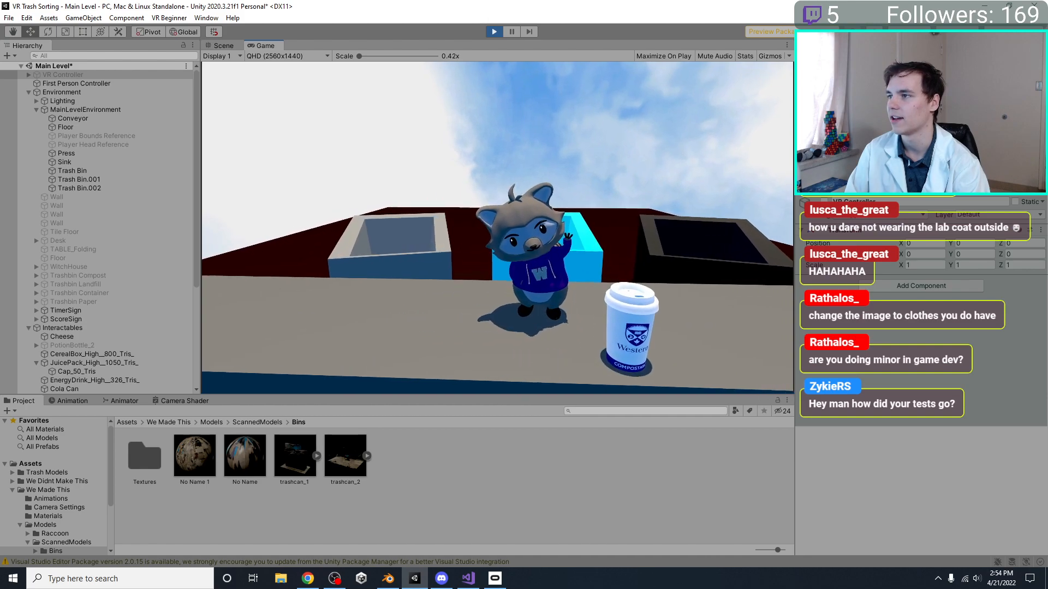
{"action": "key", "text": "s"}
{"action": "key", "text": "w"}
{"action": "key", "text": "s"}
{"action": "key", "text": "d"}
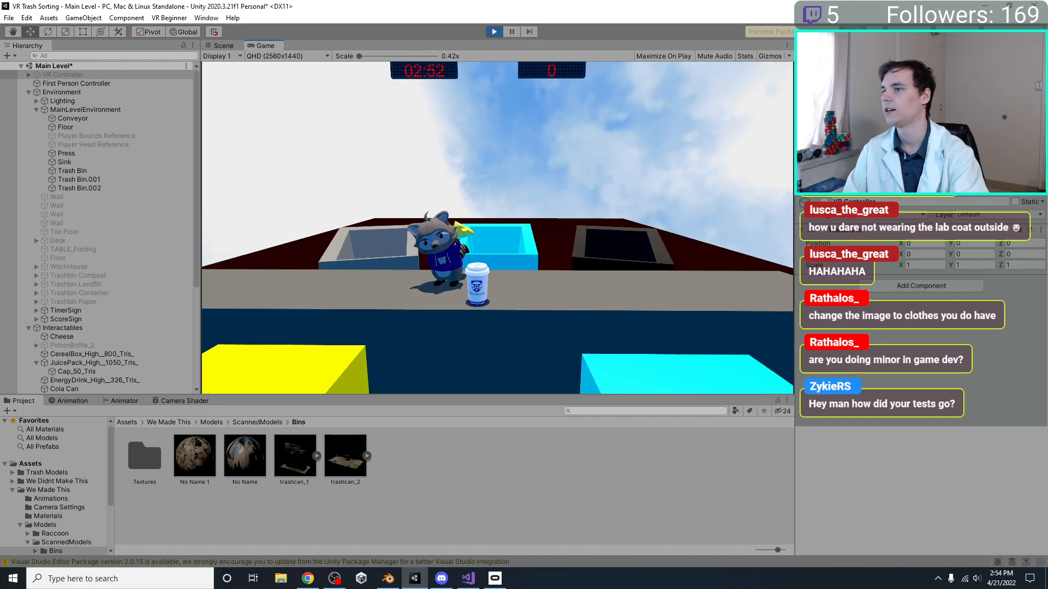
{"action": "key", "text": "Escape"}
{"action": "left_click", "coordinate": [494, 31]}
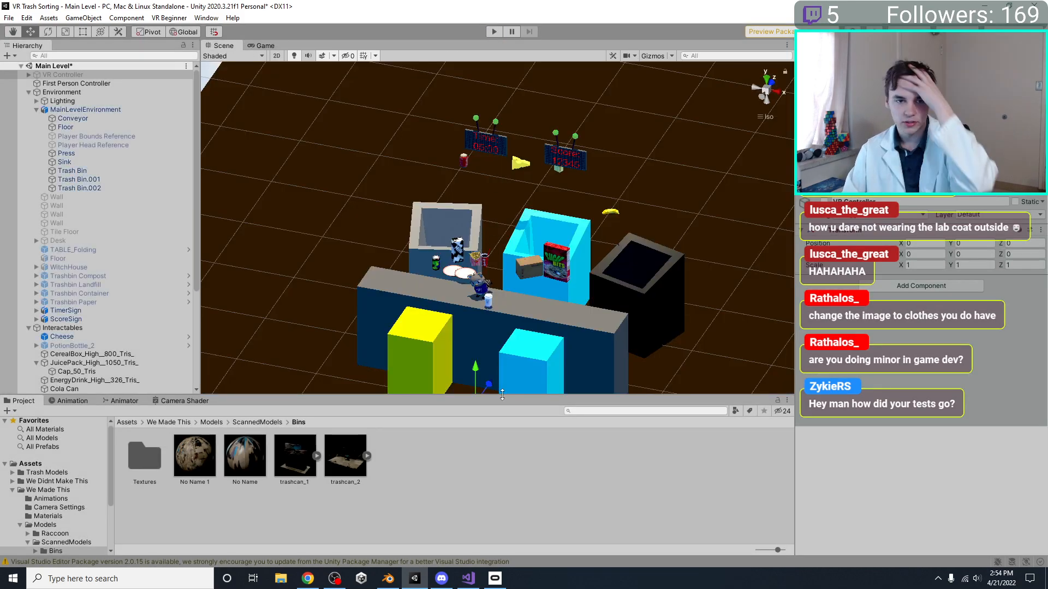
Switch to Blender, select the three open bins, and save MainLevelEnvironment.blend
{"action": "left_click", "coordinate": [388, 579]}
{"action": "middle_click_drag", "start_coordinate": [588, 301], "coordinate": [517, 363]}
{"action": "left_click", "coordinate": [516, 364]}
{"action": "left_click", "coordinate": [411, 271], "text": "shift"}
{"action": "left_click", "coordinate": [329, 242], "text": "shift"}
{"action": "middle_click_drag", "start_coordinate": [435, 297], "coordinate": [492, 268]}
{"action": "key", "text": "ctrl+s"}
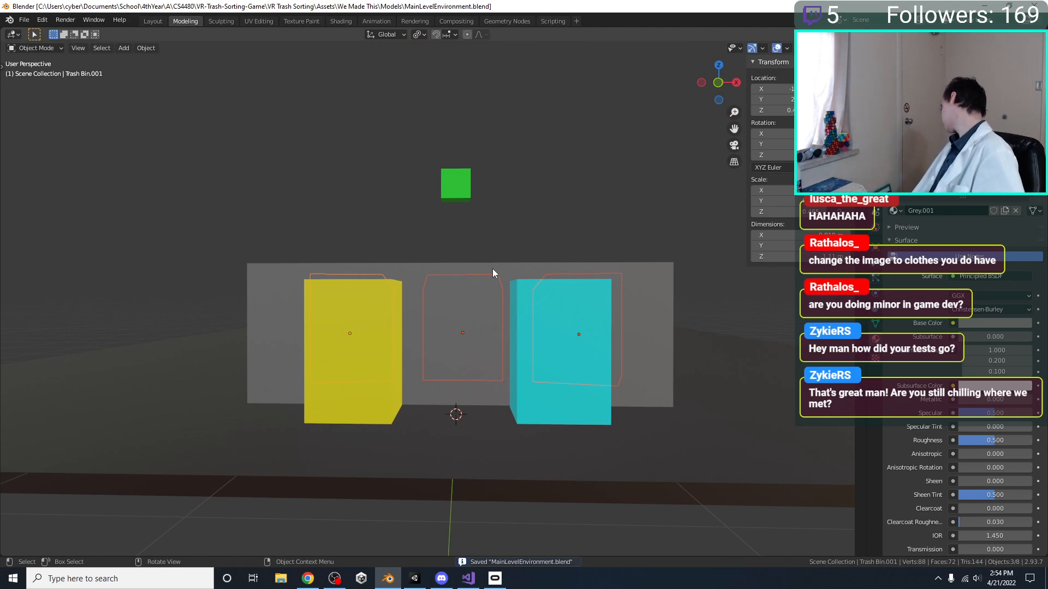
Select the floor and examine the level layout from several sides
{"action": "middle_click_drag", "start_coordinate": [406, 73], "coordinate": [526, 254]}
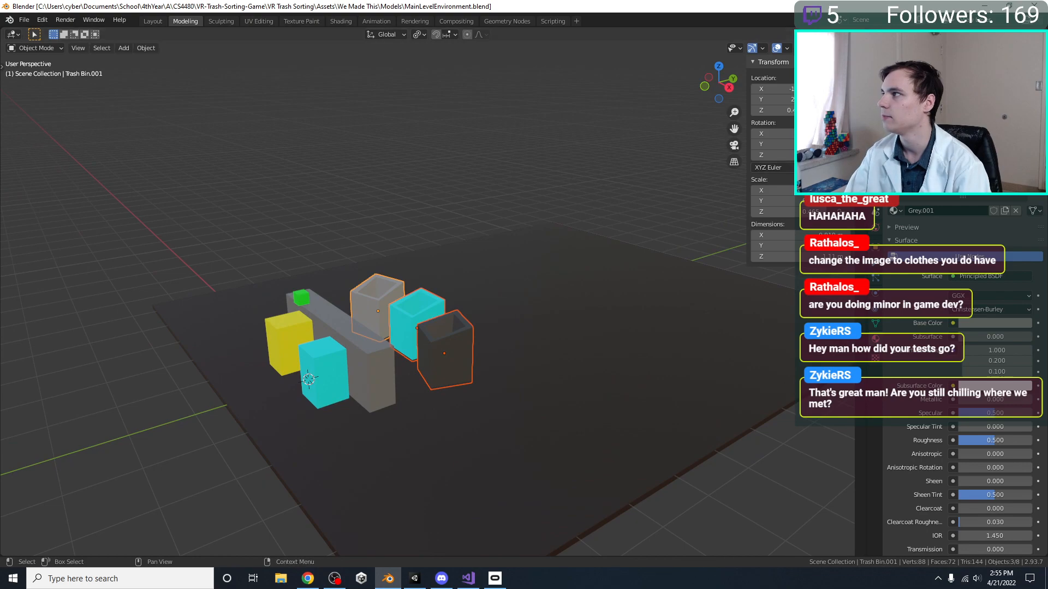
{"action": "scroll", "coordinate": [961, 383], "scroll_direction": "up", "scroll_amount": 4}
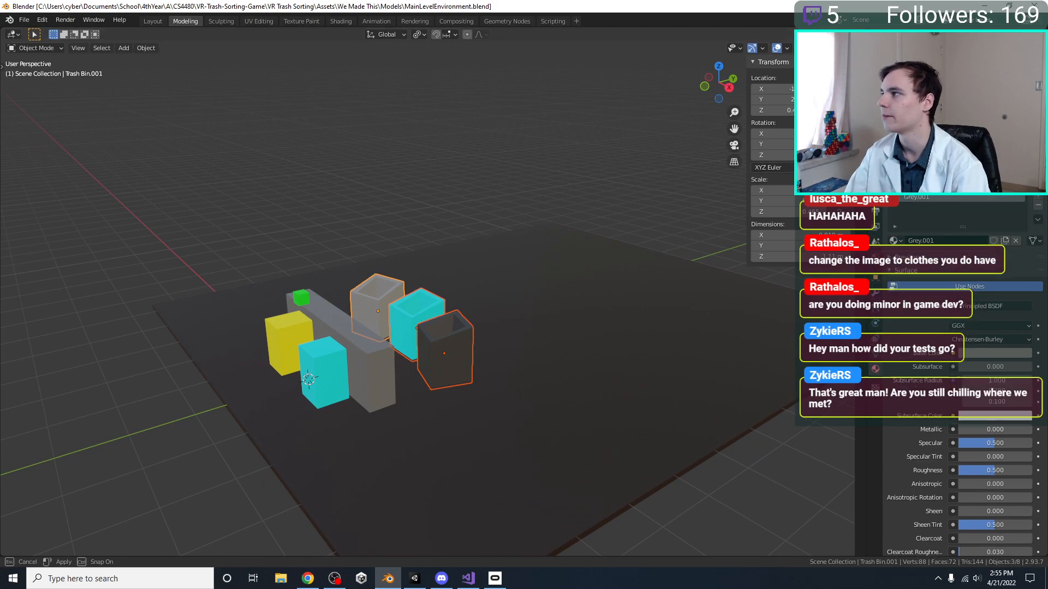
{"action": "middle_click_drag", "start_coordinate": [535, 332], "coordinate": [457, 356]}
{"action": "left_click", "coordinate": [518, 310]}
{"action": "middle_click_drag", "start_coordinate": [518, 310], "coordinate": [314, 259]}
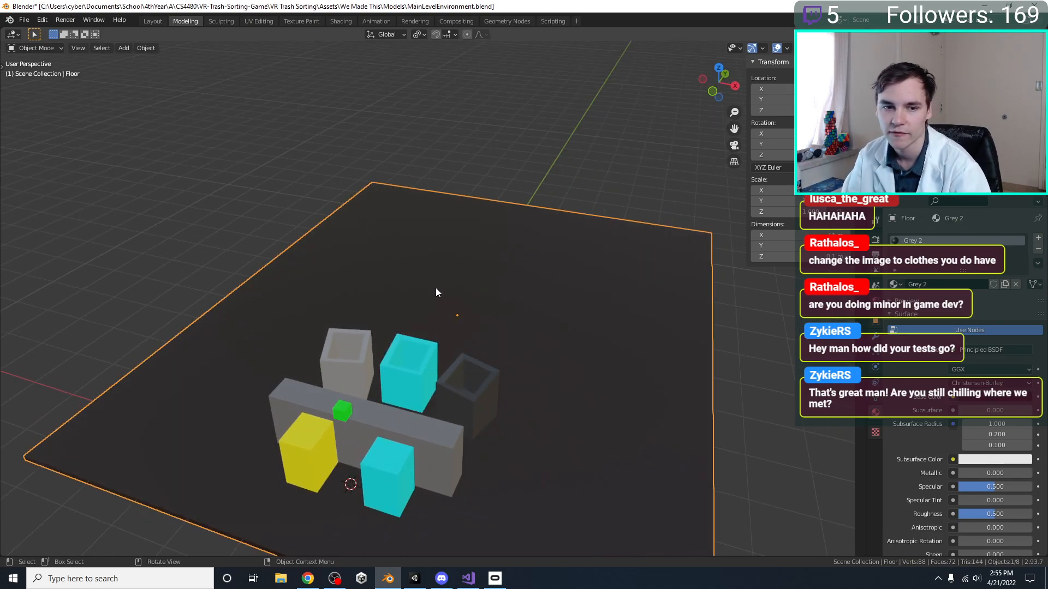
{"action": "middle_click_drag", "start_coordinate": [435, 274], "coordinate": [518, 276]}
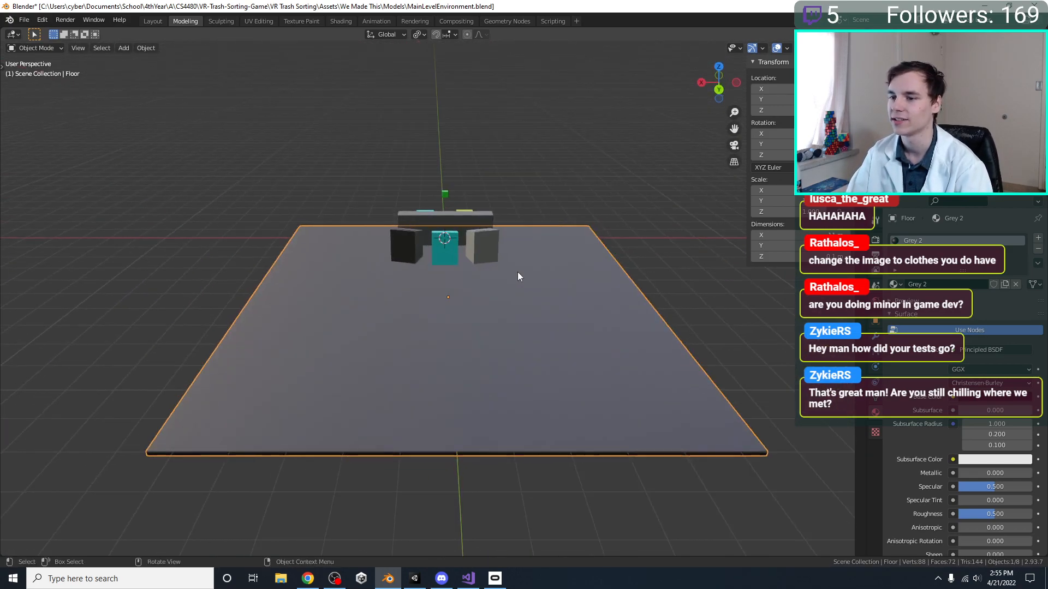
{"action": "middle_click_drag", "start_coordinate": [424, 314], "coordinate": [697, 321]}
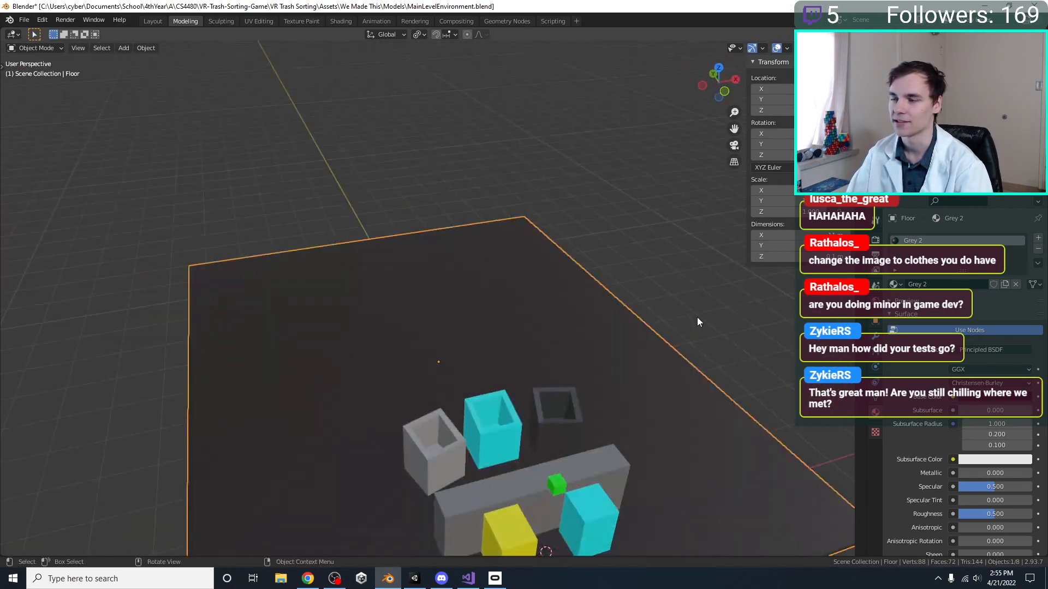
{"action": "middle_click_drag", "start_coordinate": [497, 341], "coordinate": [420, 232]}
Clear the floor selection and save MainLevelEnvironment.blend
{"action": "key", "text": "ctrl+s"}
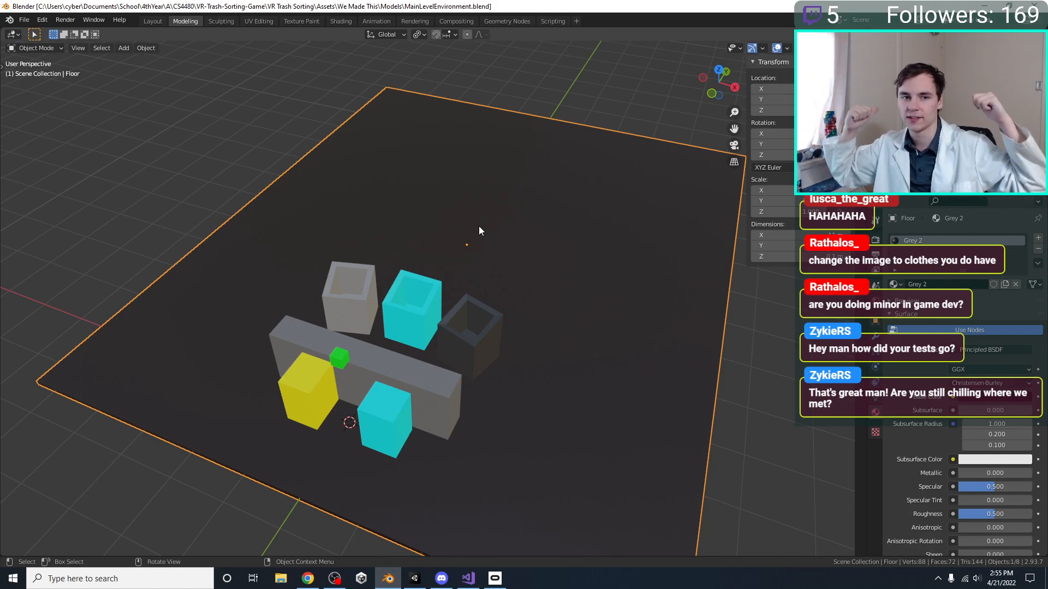
{"action": "middle_click_drag", "start_coordinate": [479, 226], "coordinate": [449, 341]}
{"action": "left_click", "coordinate": [240, 195]}
{"action": "key", "text": "ctrl+s"}
{"action": "middle_click_drag", "start_coordinate": [386, 496], "coordinate": [395, 382]}
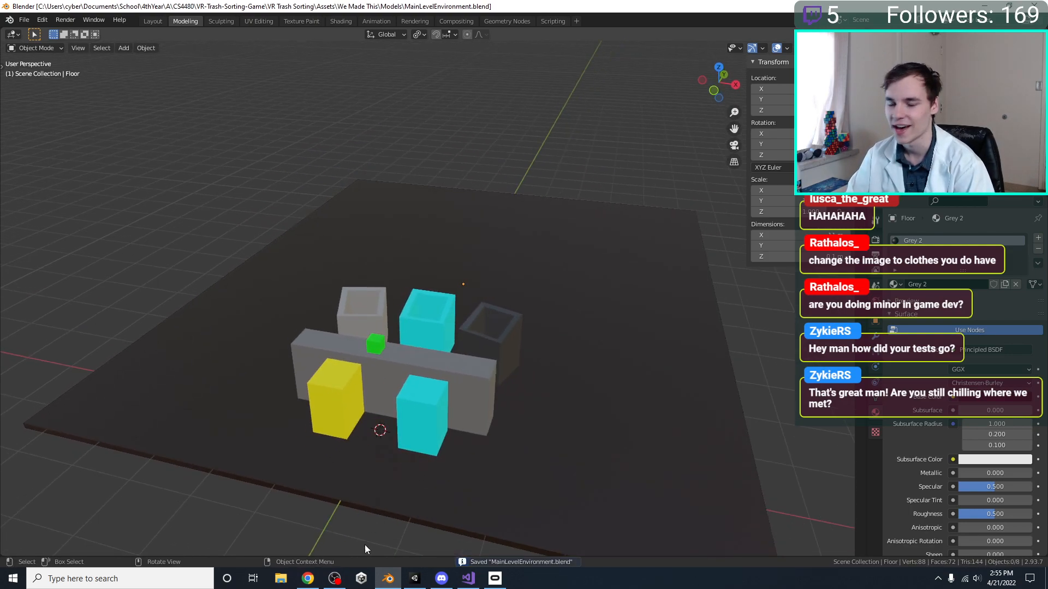
Switch to Unity, examine the whole floor with its bins and conveyor in the Scene view, and return to Blender
{"action": "left_click", "coordinate": [415, 578]}
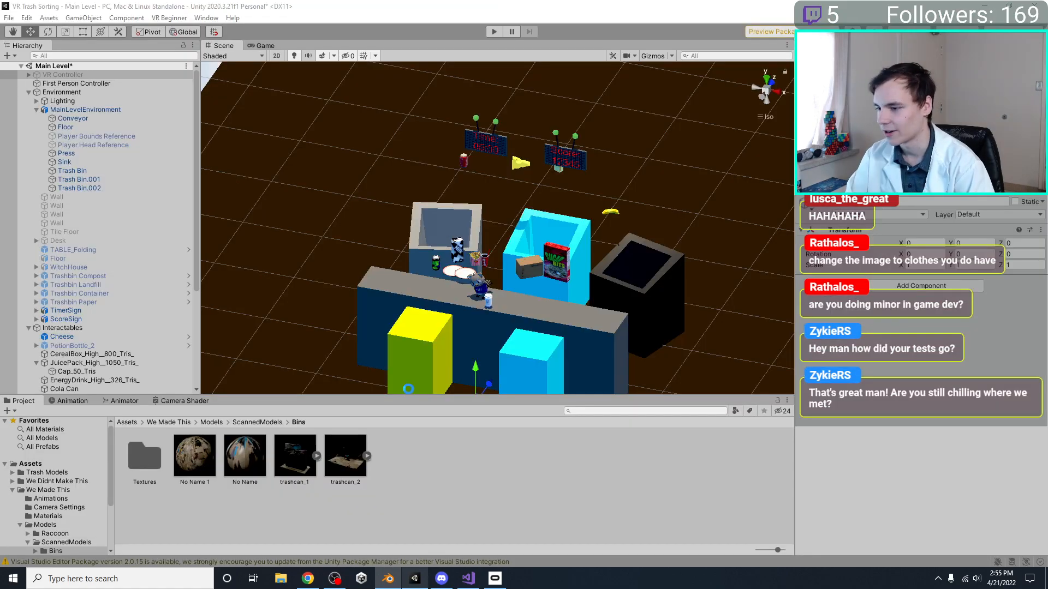
{"action": "left_click_drag", "start_coordinate": [469, 191], "coordinate": [373, 133], "text": "alt"}
{"action": "right_click_drag", "start_coordinate": [373, 133], "coordinate": [685, 196]}
{"action": "scroll", "coordinate": [543, 194], "scroll_direction": "down", "scroll_amount": 7}
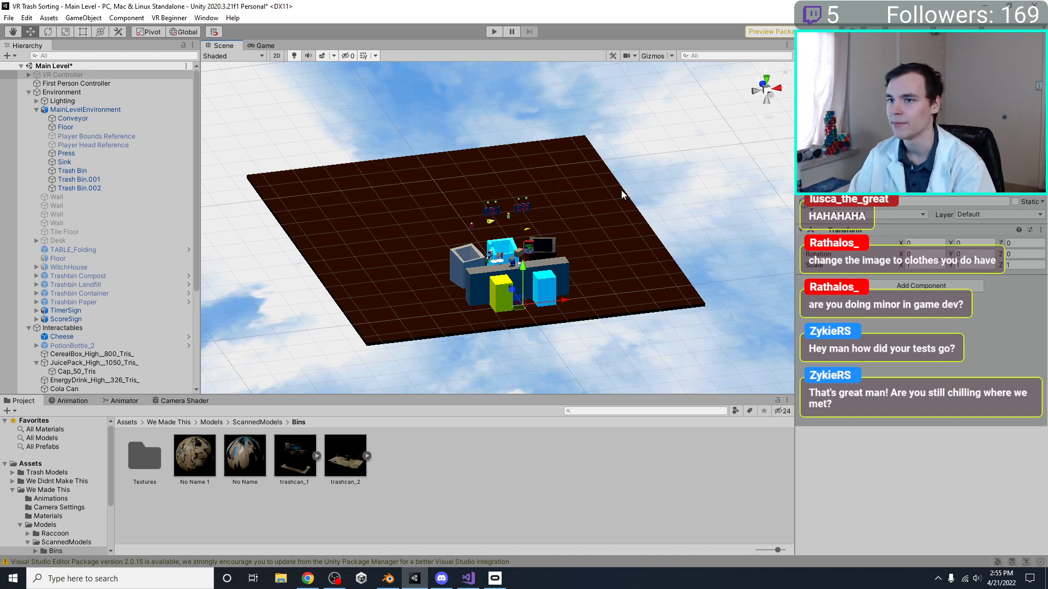
{"action": "right_click_drag", "start_coordinate": [384, 224], "coordinate": [398, 232]}
{"action": "middle_click_drag", "start_coordinate": [398, 231], "coordinate": [467, 223]}
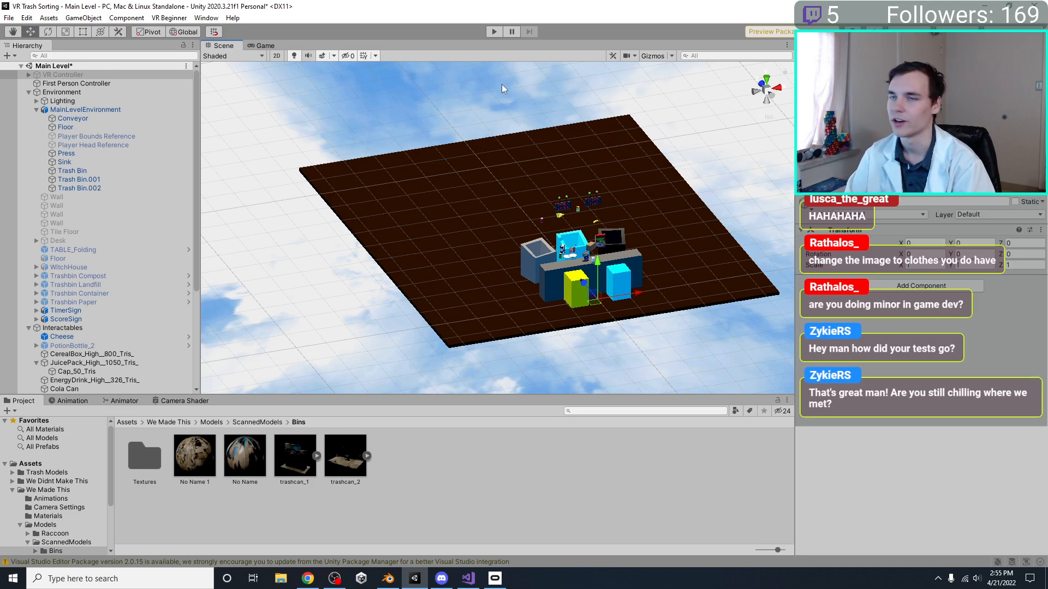
{"action": "right_click_drag", "start_coordinate": [478, 278], "coordinate": [405, 284]}
{"action": "middle_click_drag", "start_coordinate": [405, 284], "coordinate": [307, 274]}
{"action": "left_click", "coordinate": [387, 578]}
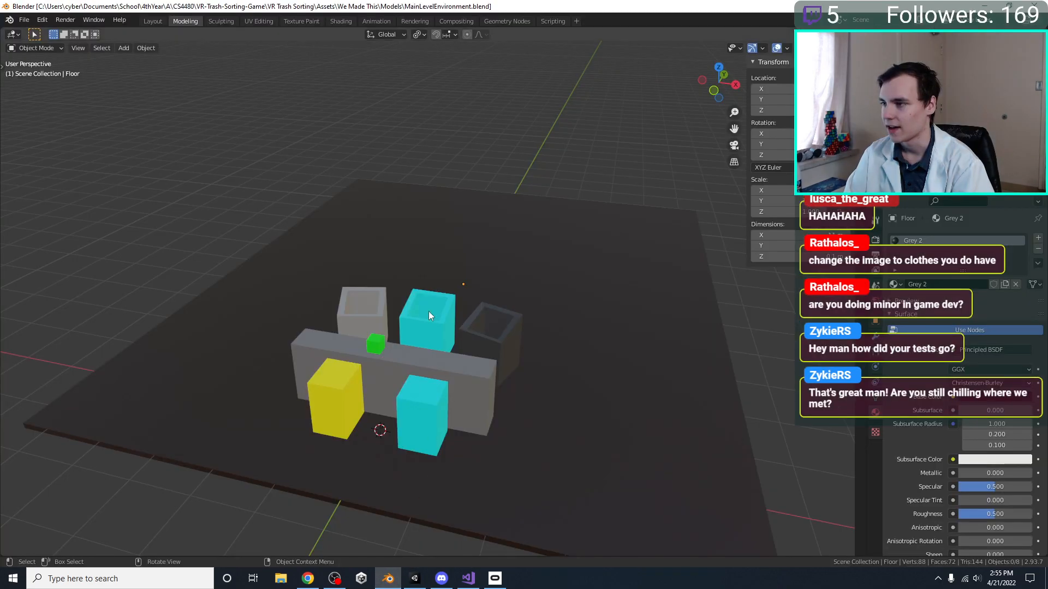
Examine the floor, bins and conveyor from several angles, including from almost directly above
{"action": "scroll", "coordinate": [423, 316], "scroll_direction": "down", "scroll_amount": 10}
{"action": "scroll", "coordinate": [417, 337], "scroll_direction": "up", "scroll_amount": 15}
{"action": "scroll", "coordinate": [416, 335], "scroll_direction": "down", "scroll_amount": 2}
{"action": "right_click", "coordinate": [372, 314]}
{"action": "scroll", "coordinate": [481, 364], "scroll_direction": "down", "scroll_amount": 4}
{"action": "middle_click_drag", "start_coordinate": [449, 315], "coordinate": [457, 343]}
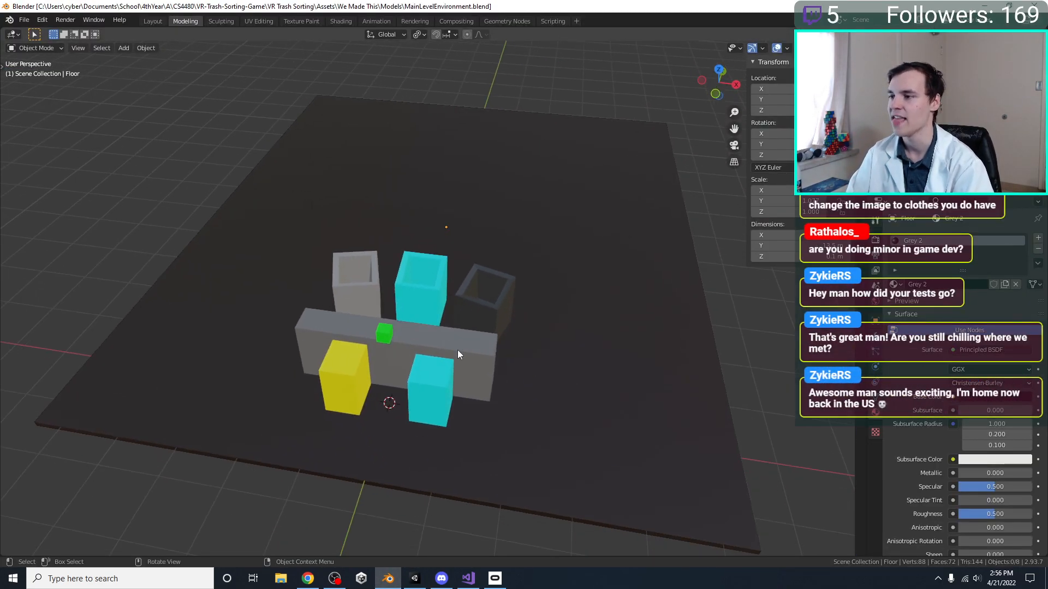
{"action": "left_click", "coordinate": [436, 406]}
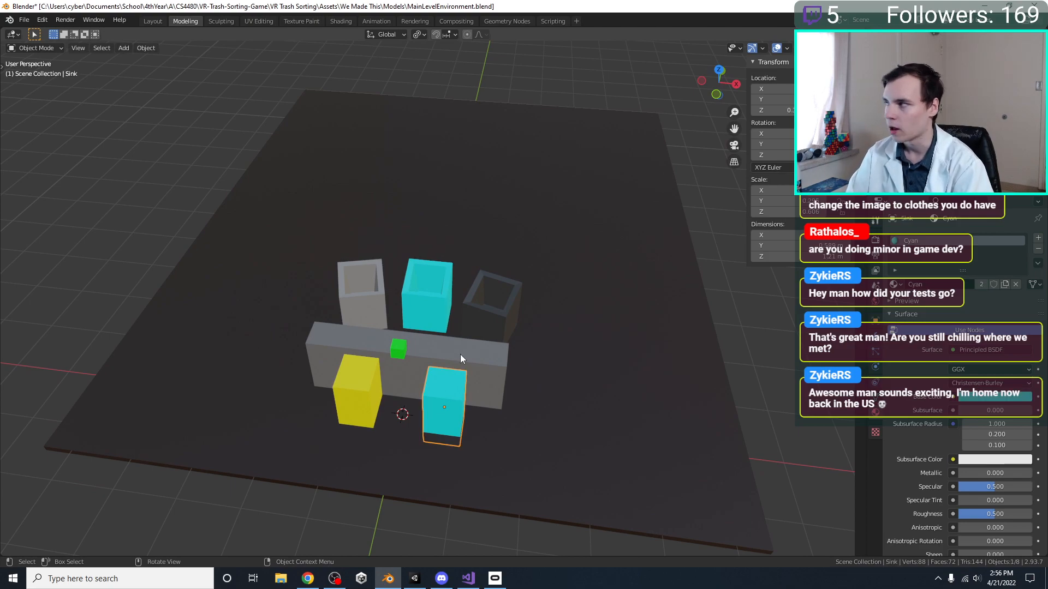
{"action": "left_click", "coordinate": [477, 294]}
{"action": "left_click", "coordinate": [391, 287]}
{"action": "key", "text": "KP_Decimal"}
{"action": "middle_click_drag", "start_coordinate": [454, 299], "coordinate": [453, 309]}
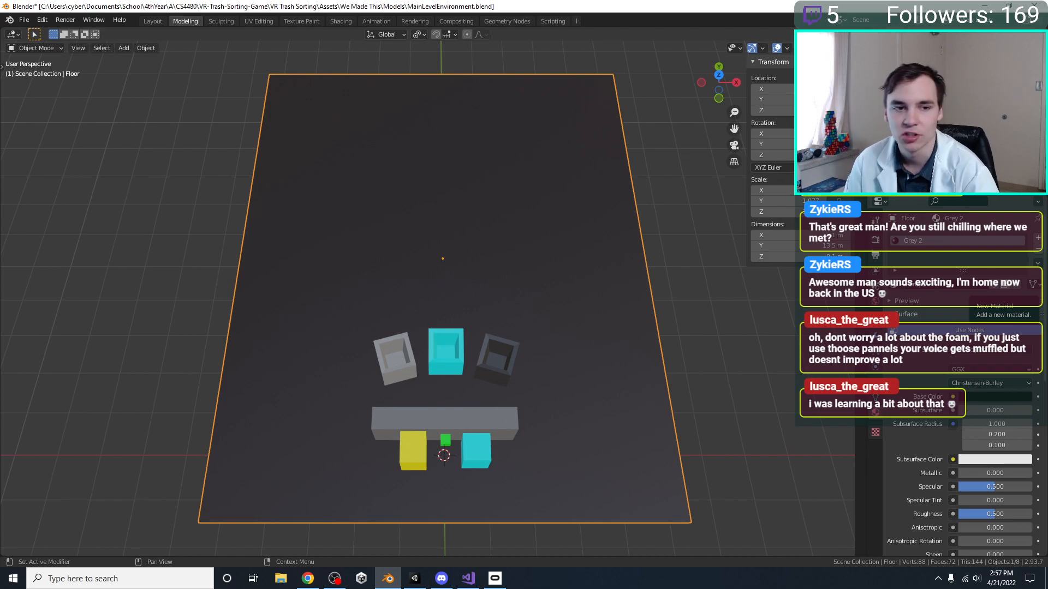
{"action": "middle_click_drag", "start_coordinate": [628, 160], "coordinate": [271, 359]}
{"action": "scroll", "coordinate": [287, 310], "scroll_direction": "up", "scroll_amount": 2}
{"action": "middle_click_drag", "start_coordinate": [287, 310], "coordinate": [286, 341], "text": "shift"}
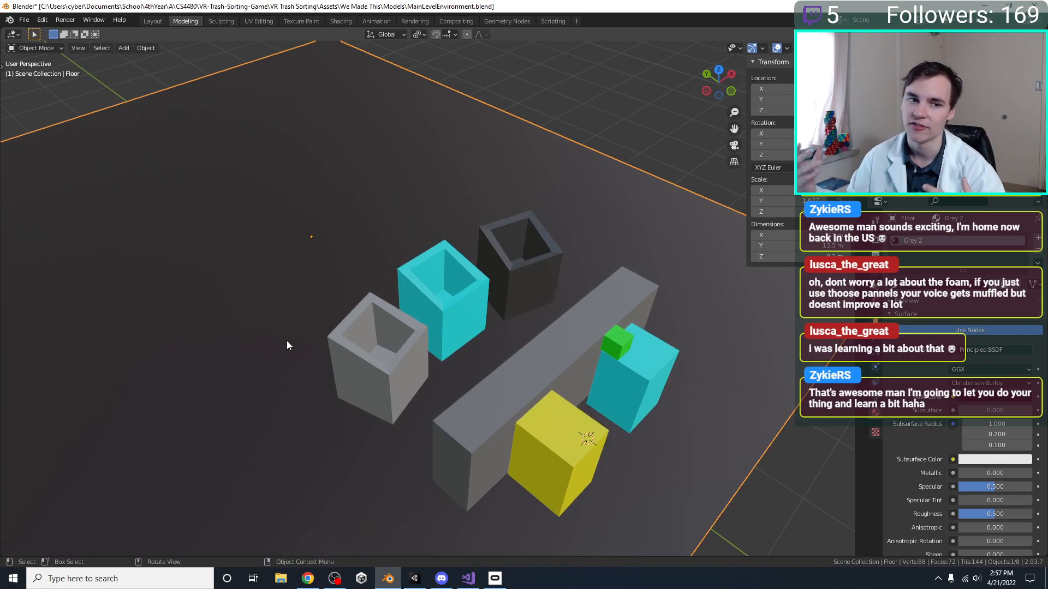
Select the three open bins for a closer look at their placement and clear the selection
{"action": "scroll", "coordinate": [338, 323], "scroll_direction": "up", "scroll_amount": 1}
{"action": "left_click", "coordinate": [355, 325]}
{"action": "left_click", "coordinate": [464, 303], "text": "shift"}
{"action": "left_click", "coordinate": [536, 290], "text": "shift"}
{"action": "middle_click_drag", "start_coordinate": [536, 290], "coordinate": [440, 355]}
{"action": "scroll", "coordinate": [496, 318], "scroll_direction": "up", "scroll_amount": 1}
{"action": "scroll", "coordinate": [440, 355], "scroll_direction": "down", "scroll_amount": 5}
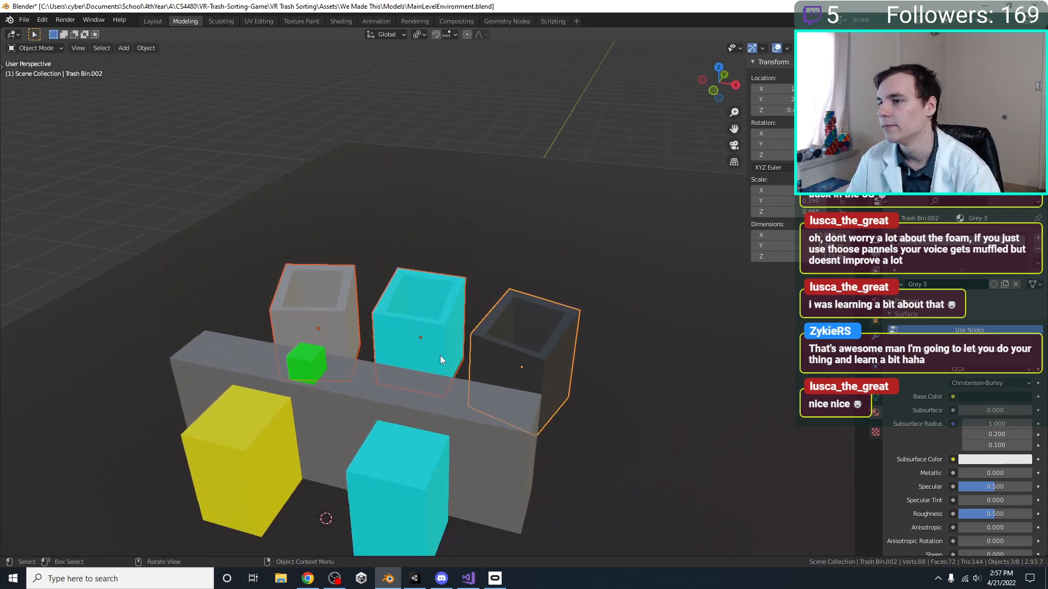
{"action": "left_click", "coordinate": [159, 188]}
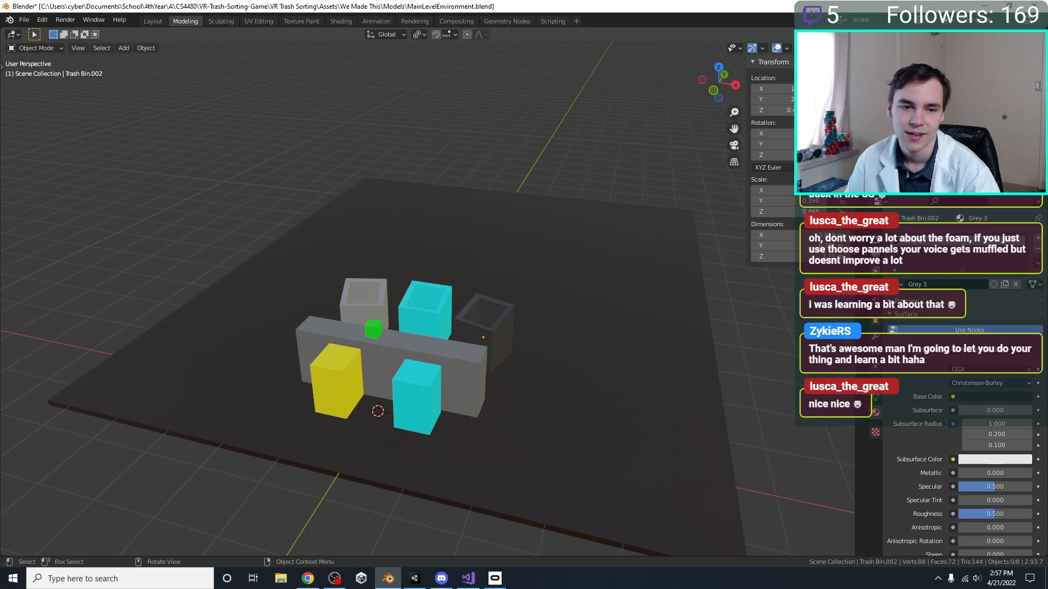
Select the floor and open its mesh for editing in the top orthographic view
{"action": "middle_click_drag", "start_coordinate": [392, 124], "coordinate": [441, 349]}
{"action": "left_click", "coordinate": [428, 287]}
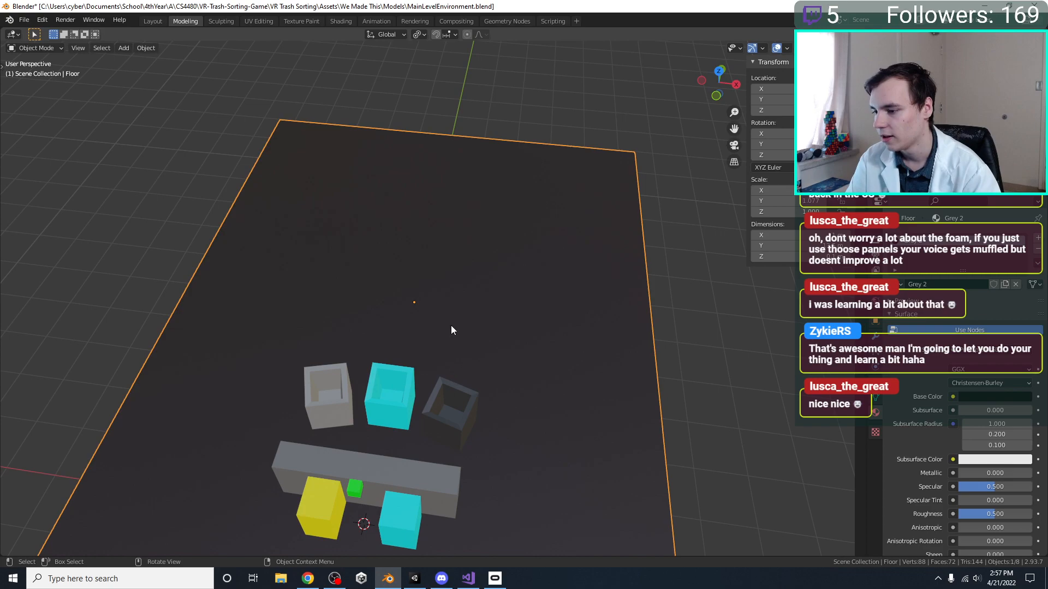
{"action": "middle_click_drag", "start_coordinate": [444, 291], "coordinate": [441, 353]}
{"action": "key", "text": "KP_5"}
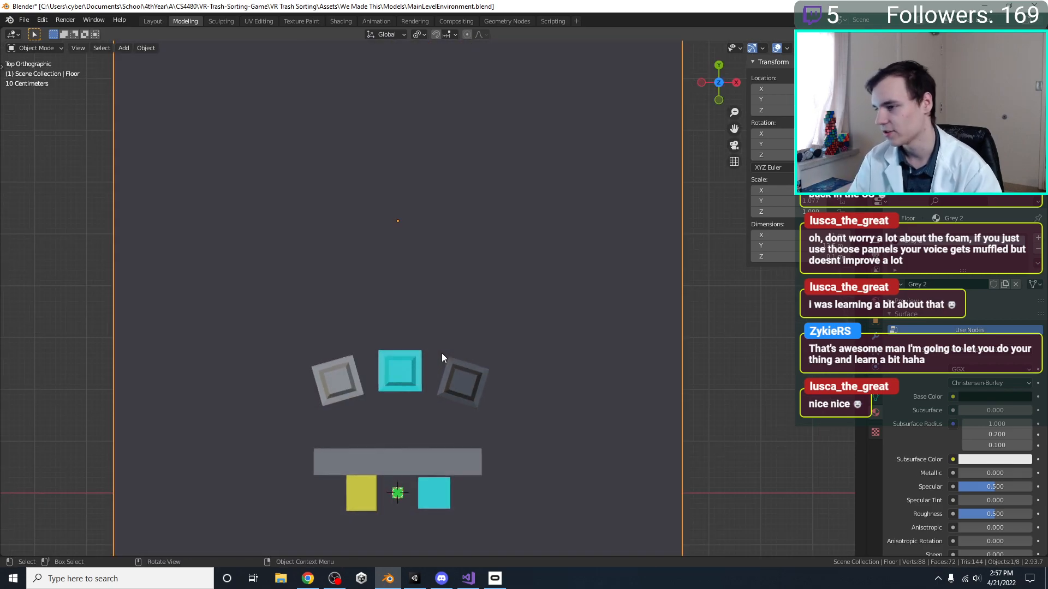
{"action": "key", "text": "KP_7"}
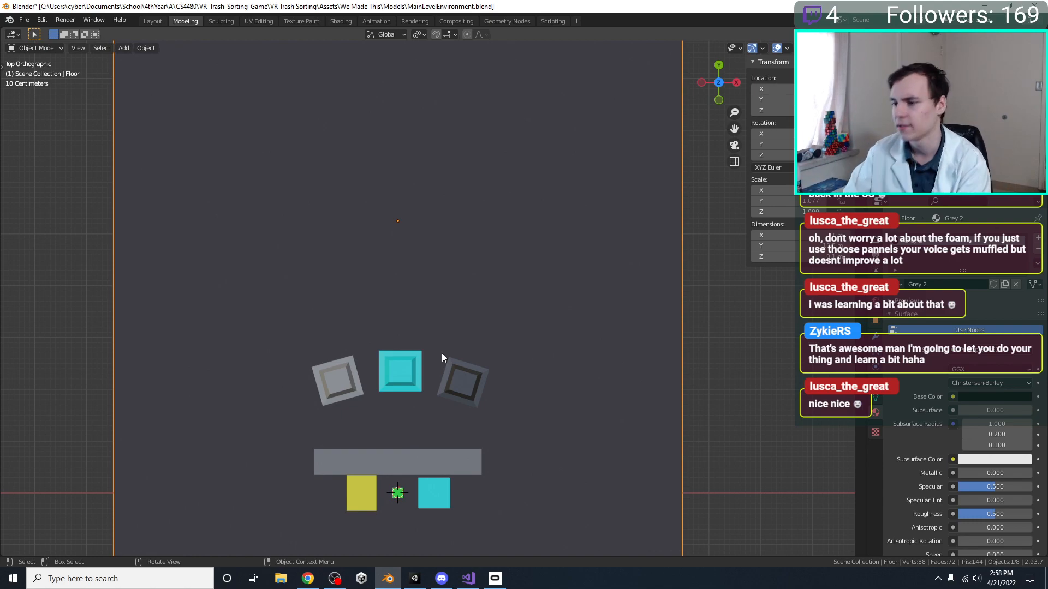
{"action": "scroll", "coordinate": [441, 353], "scroll_direction": "down", "scroll_amount": 3}
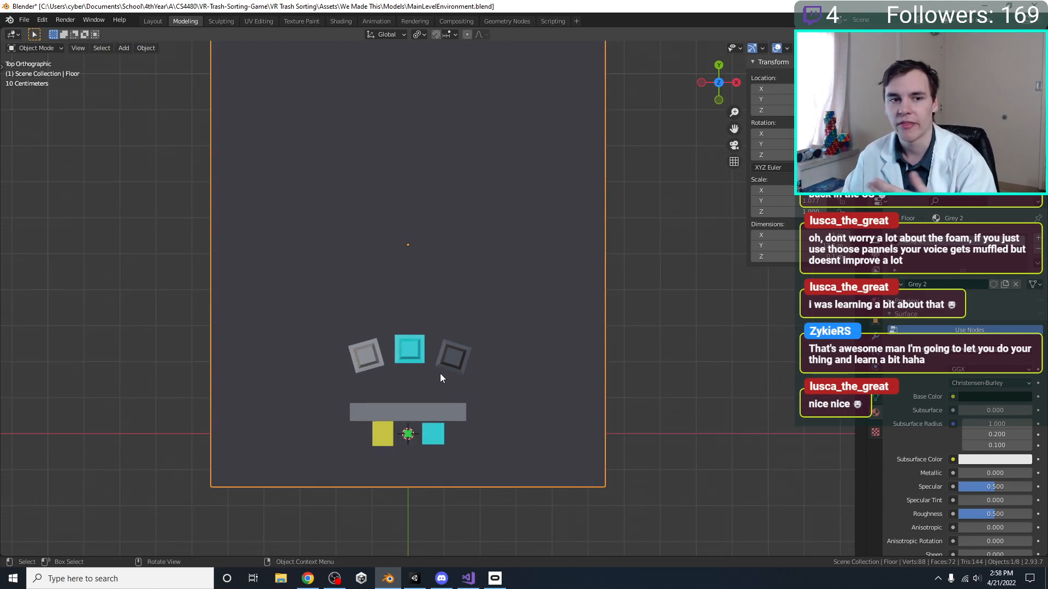
{"action": "key", "text": "Tab"}
{"action": "scroll", "coordinate": [509, 344], "scroll_direction": "down", "scroll_amount": 3}
{"action": "key", "text": "s"}
{"action": "key", "text": "x"}
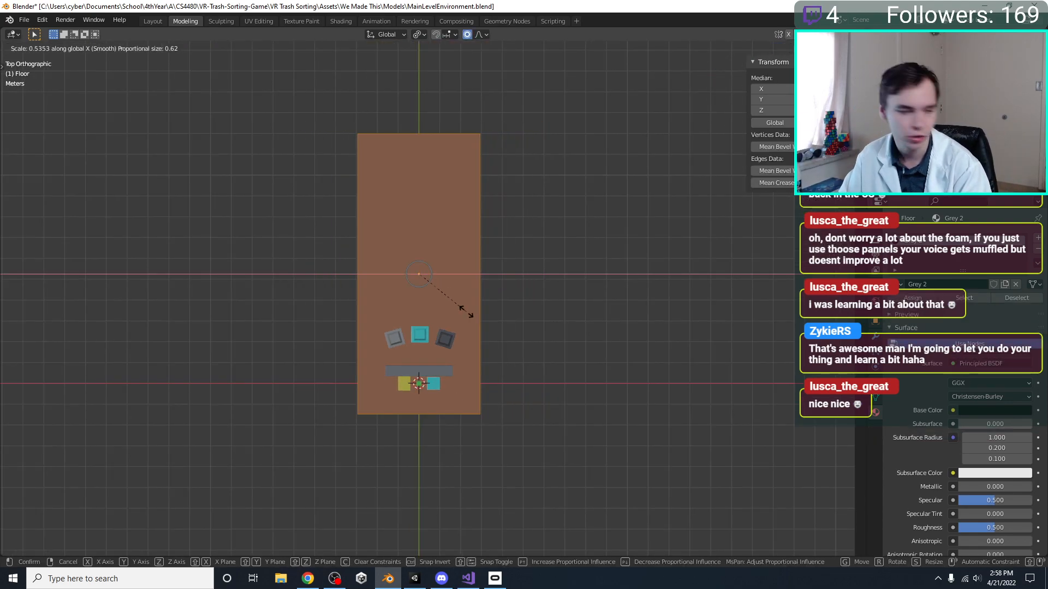
{"action": "left_click", "coordinate": [466, 313]}
{"action": "scroll", "coordinate": [465, 322], "scroll_direction": "up", "scroll_amount": 1}
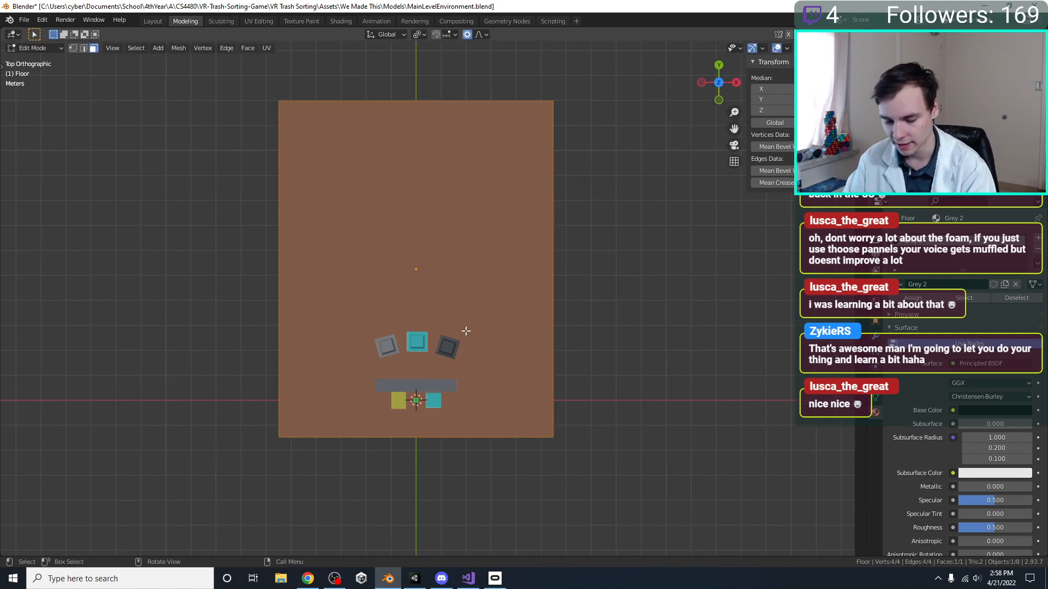
{"action": "key", "text": "g"}
{"action": "key", "text": "x"}
{"action": "key", "text": "Escape"}
Widen the floor to about 1.2 times its size along X and try shifting it along Y
{"action": "key", "text": "s"}
{"action": "key", "text": "x"}
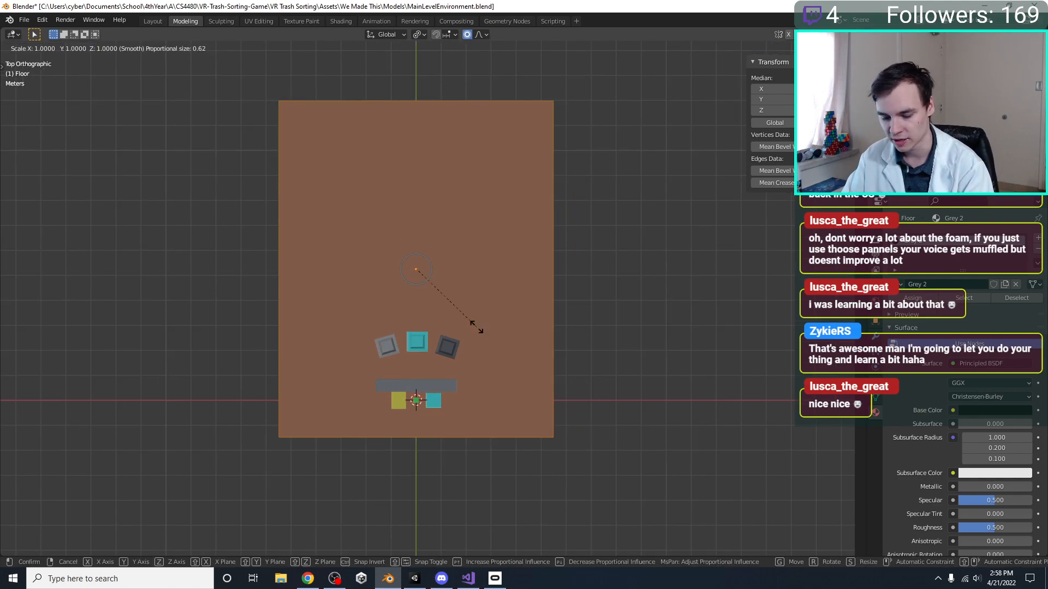
{"action": "left_click", "coordinate": [506, 320]}
{"action": "key", "text": "g"}
{"action": "key", "text": "y"}
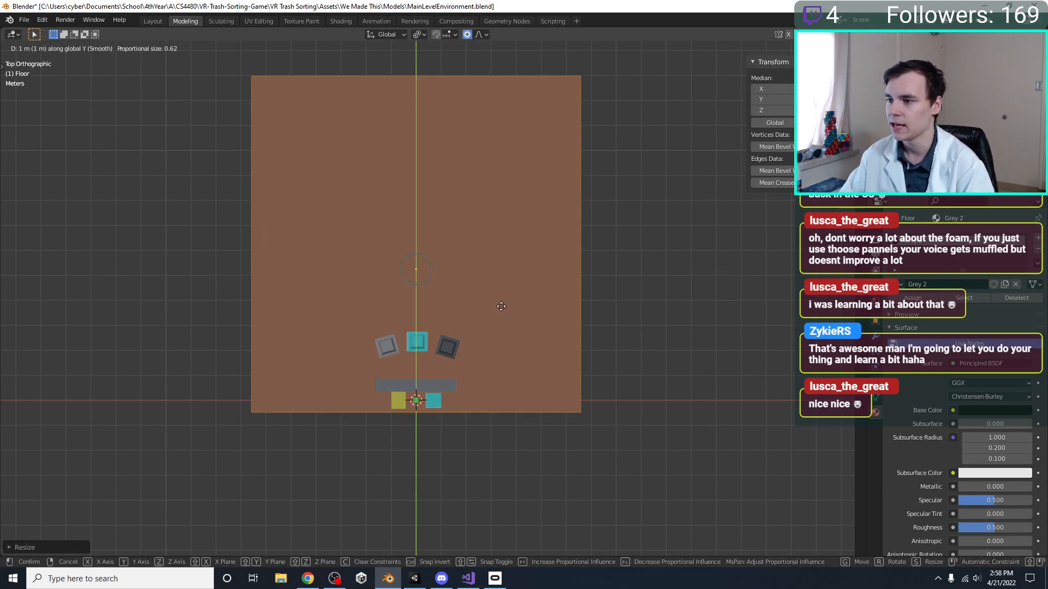
{"action": "left_click", "coordinate": [491, 334]}
{"action": "scroll", "coordinate": [491, 335], "scroll_direction": "up", "scroll_amount": 1}
{"action": "middle_click_drag", "start_coordinate": [493, 309], "coordinate": [414, 341], "text": "shift"}
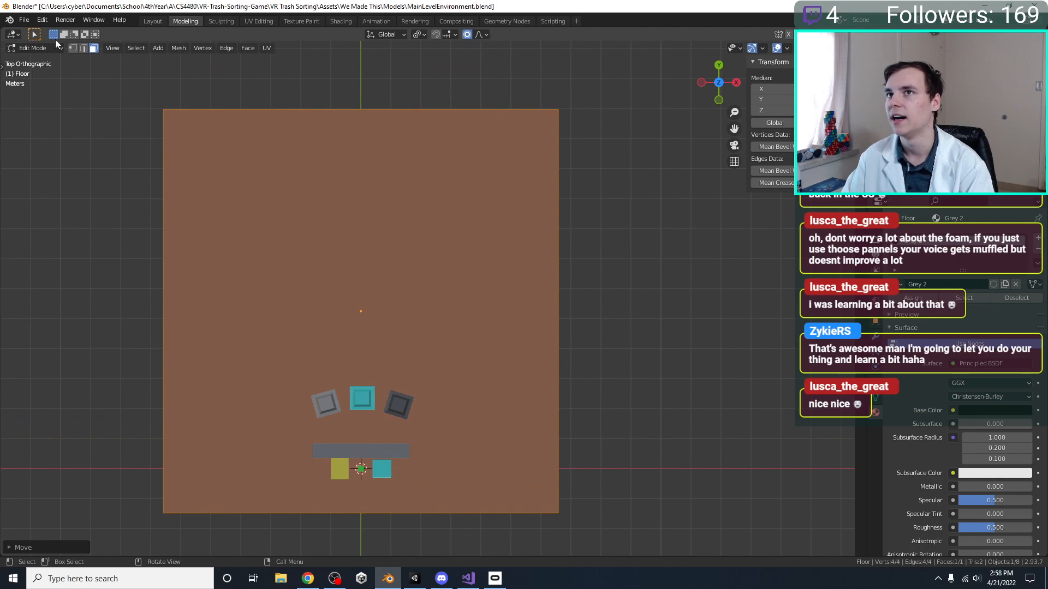
Apply the floor's object transform and set up its mesh for edge selection in Edit Mode
{"action": "left_click", "coordinate": [83, 48]}
{"action": "key", "text": "grave"}
{"action": "key", "text": "Tab"}
{"action": "key", "text": "ctrl+a"}
{"action": "left_click", "coordinate": [444, 157]}
{"action": "key", "text": "Tab"}
Cut the floor with one loop cut parallel to Y, about a third of its width from the negative X side
{"action": "left_click", "coordinate": [417, 112]}
{"action": "middle_click_drag", "start_coordinate": [377, 226], "coordinate": [397, 238], "text": "shift"}
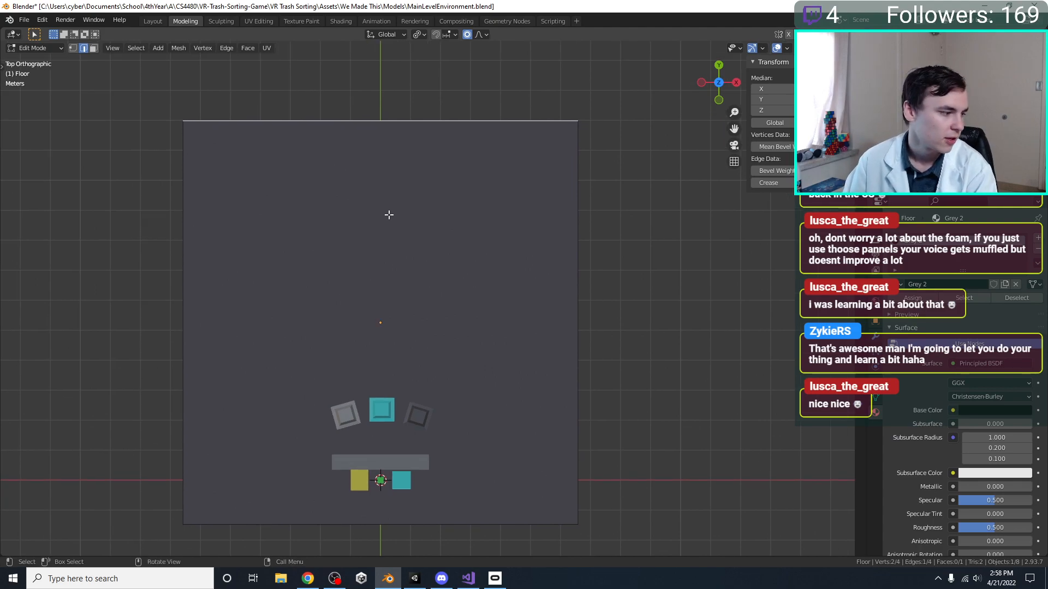
{"action": "scroll", "coordinate": [403, 323], "scroll_direction": "down", "scroll_amount": 2}
{"action": "left_click", "coordinate": [401, 455]}
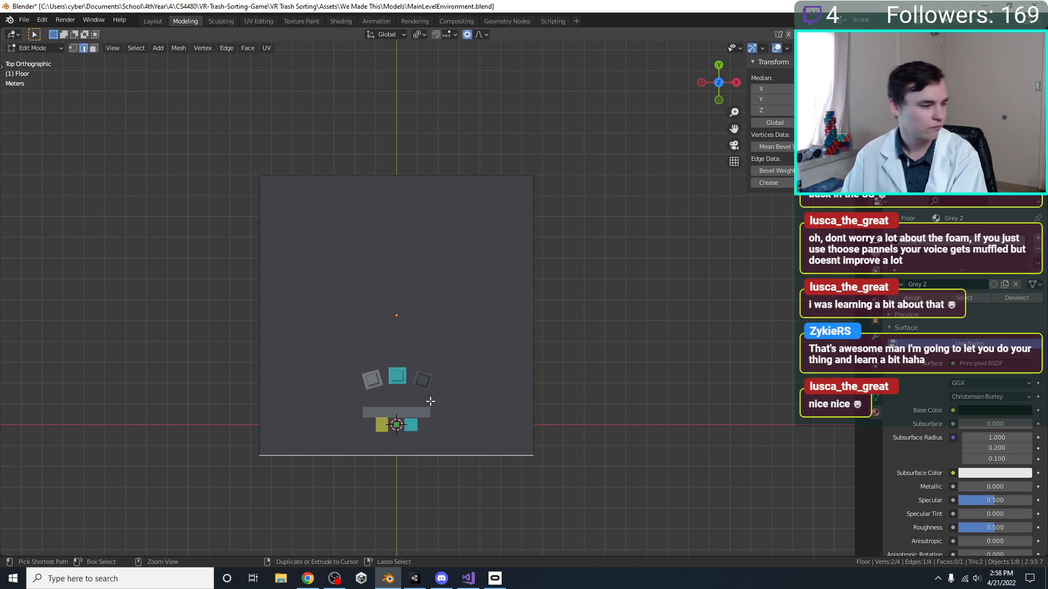
{"action": "key", "text": "ctrl+r"}
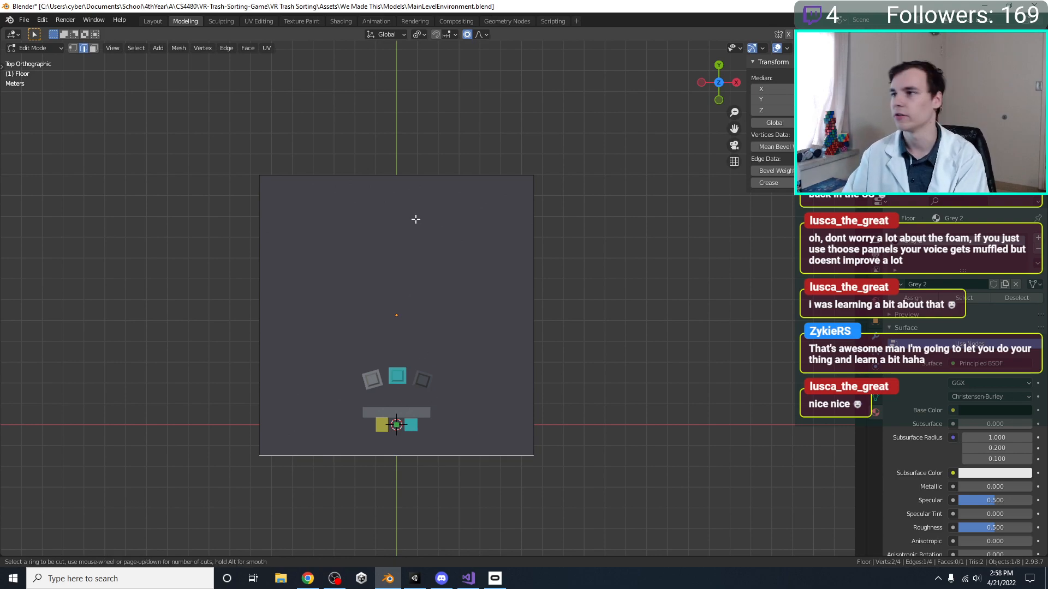
{"action": "left_click", "coordinate": [349, 185]}
{"action": "left_click", "coordinate": [351, 203]}
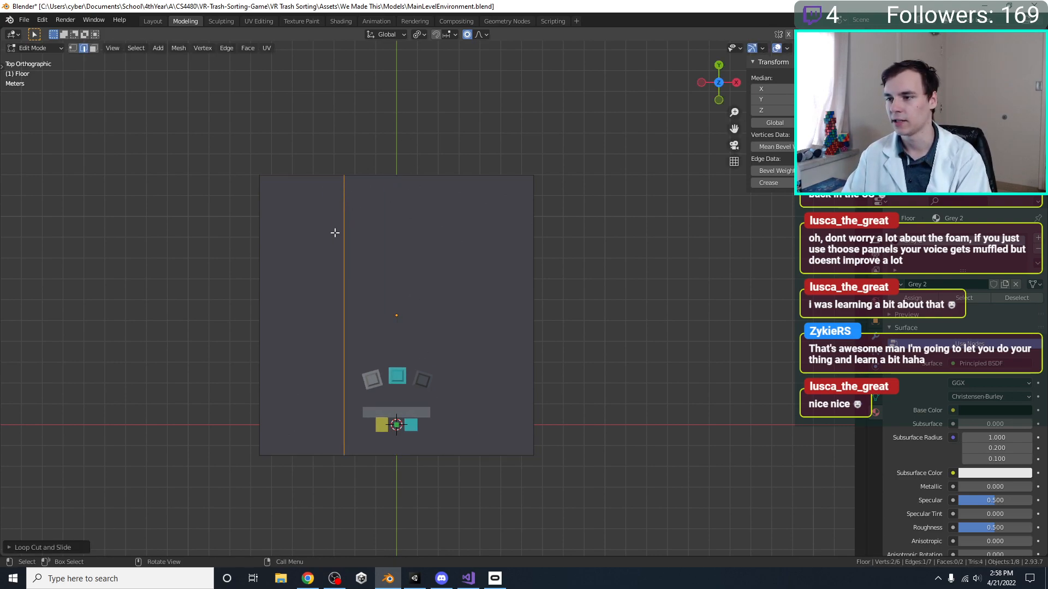
Extrude the short segment of the floor's near edge about 9 m along negative Y as a corridor
{"action": "left_click", "coordinate": [297, 452]}
{"action": "middle_click_drag", "start_coordinate": [345, 409], "coordinate": [349, 263], "text": "shift"}
{"action": "scroll", "coordinate": [352, 300], "scroll_direction": "up", "scroll_amount": 3}
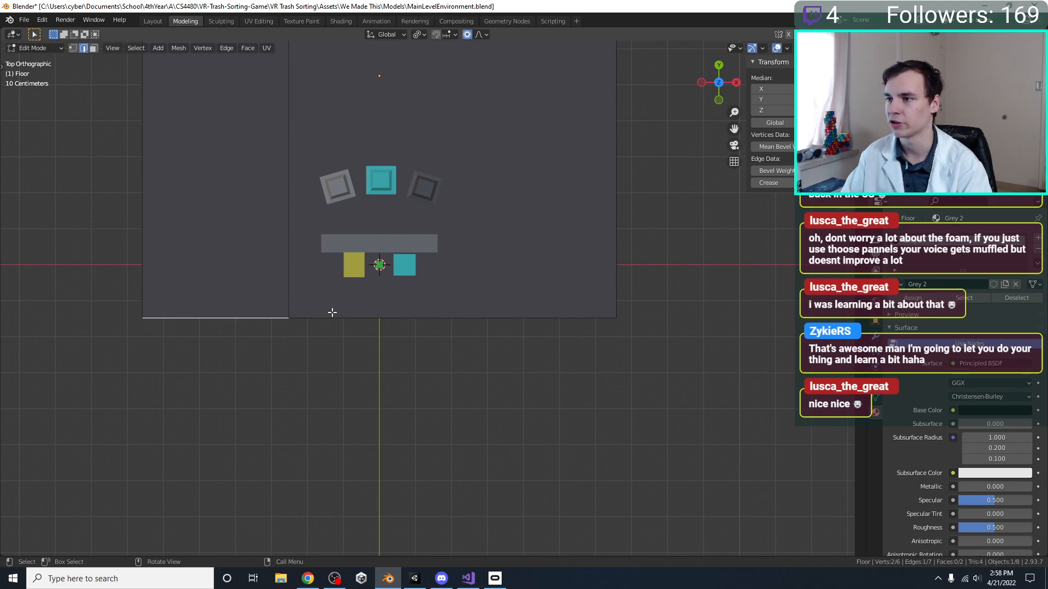
{"action": "middle_click_drag", "start_coordinate": [373, 303], "coordinate": [374, 358], "text": "shift"}
{"action": "scroll", "coordinate": [375, 358], "scroll_direction": "down", "scroll_amount": 5}
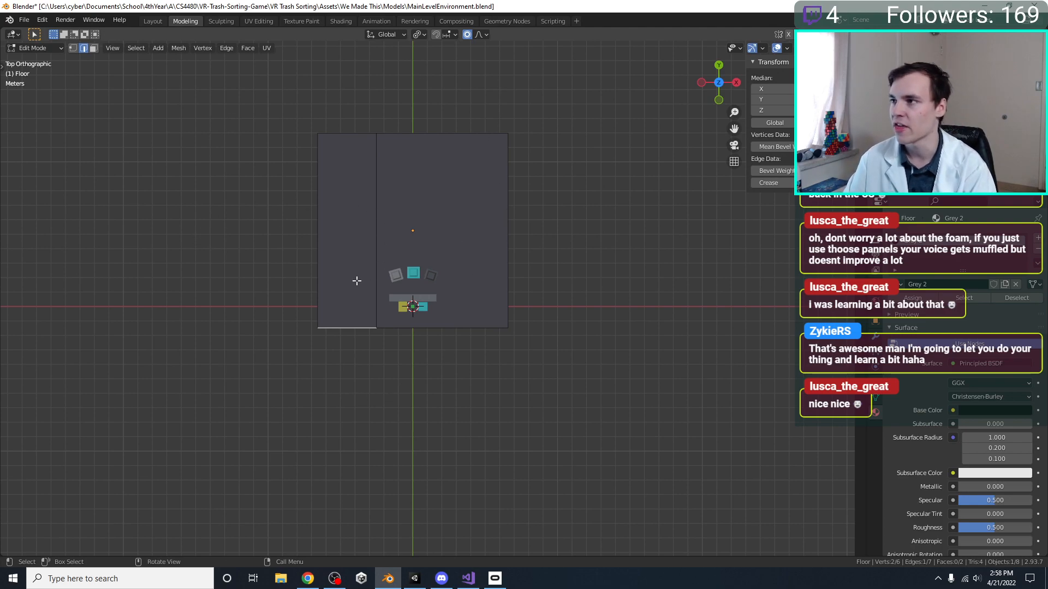
{"action": "key", "text": "e"}
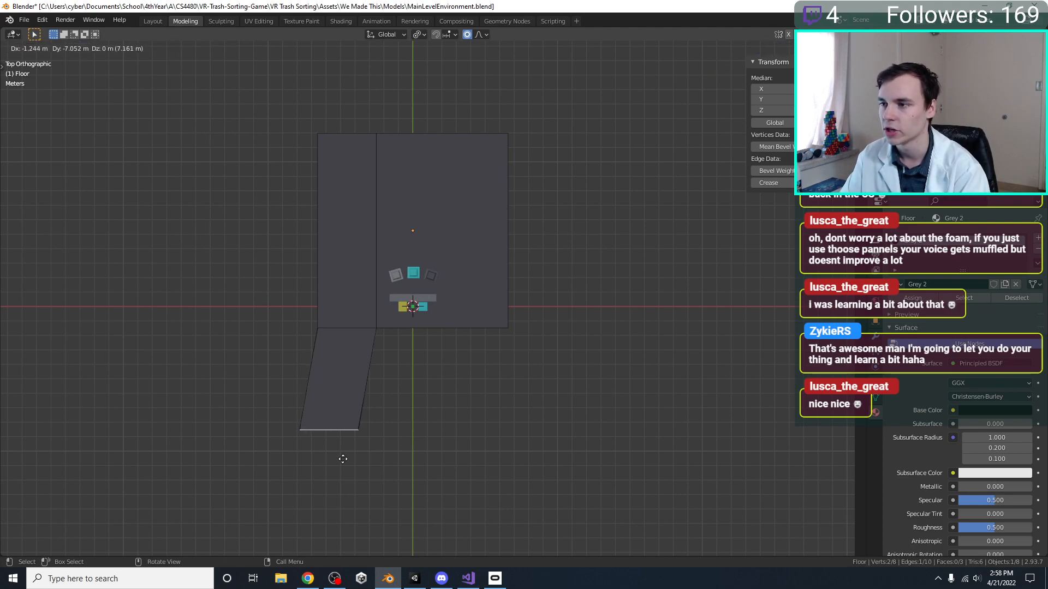
{"action": "key", "text": "x"}
{"action": "key", "text": "y"}
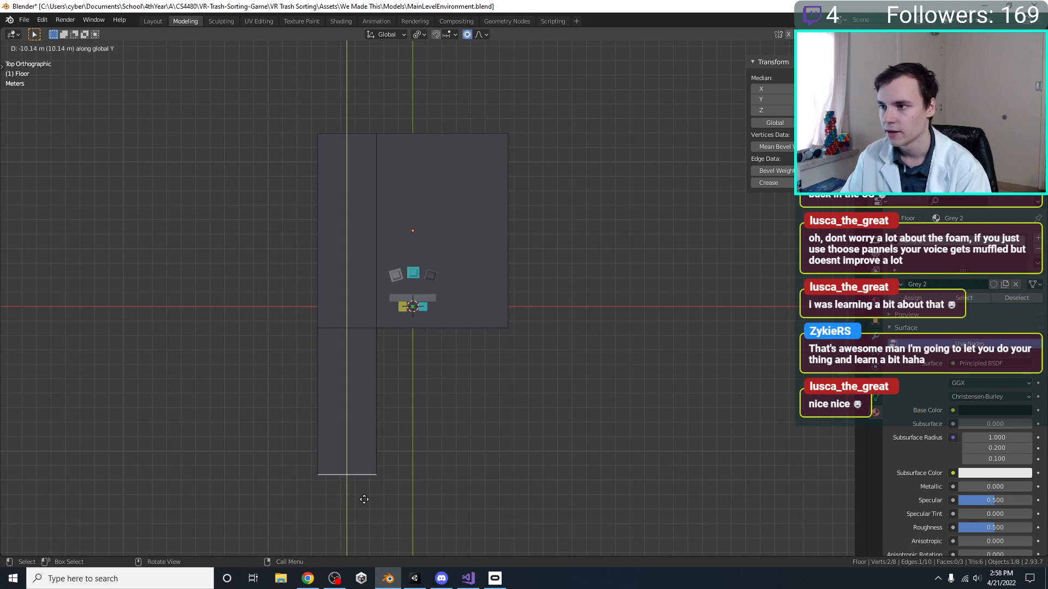
{"action": "left_click", "coordinate": [369, 483]}
Loop cut the new corridor near its end and extrude the end section's inner side about 7 m along positive X
{"action": "key", "text": "ctrl+r"}
{"action": "left_click", "coordinate": [375, 403]}
{"action": "left_click", "coordinate": [378, 441]}
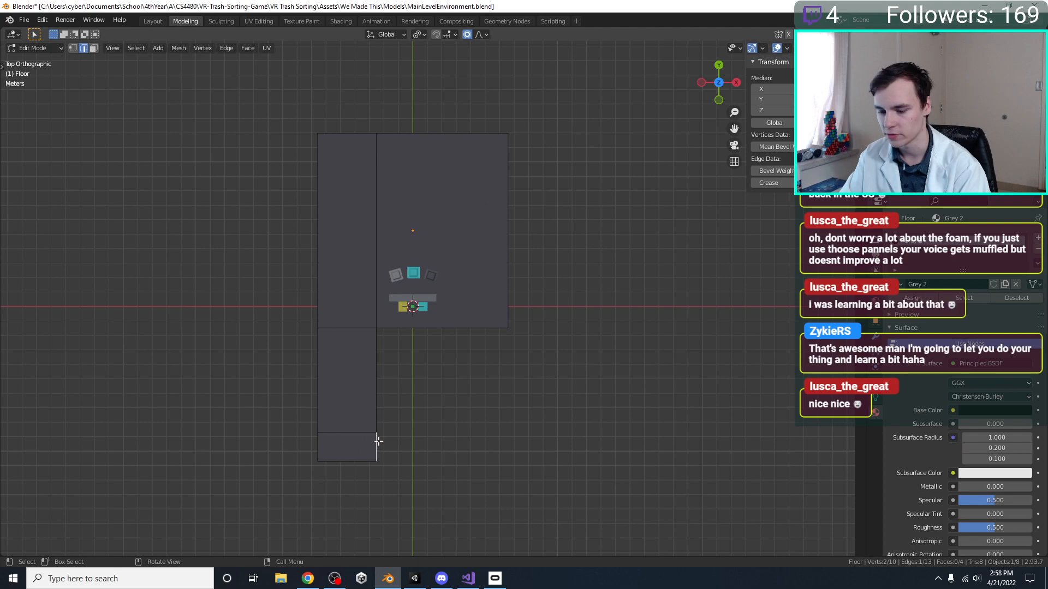
{"action": "key", "text": "e"}
{"action": "key", "text": "z"}
{"action": "key", "text": "y"}
{"action": "key", "text": "x"}
{"action": "left_click", "coordinate": [488, 442]}
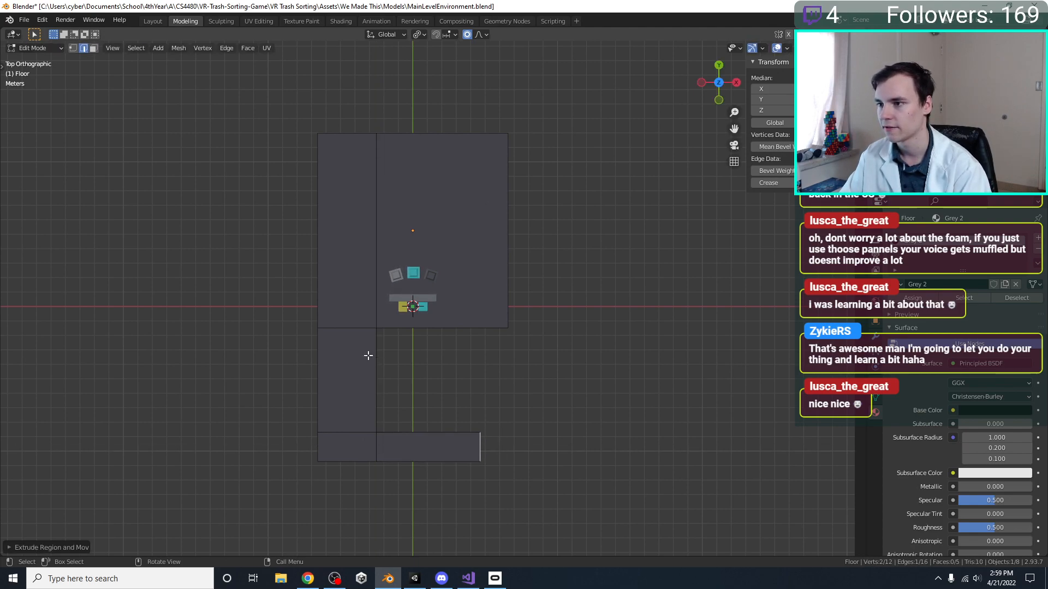
Divide the main floor into three equal bands with two loop cuts and extrude the middle band about 14 m along negative X
{"action": "middle_click_drag", "start_coordinate": [424, 398], "coordinate": [383, 518], "text": "shift"}
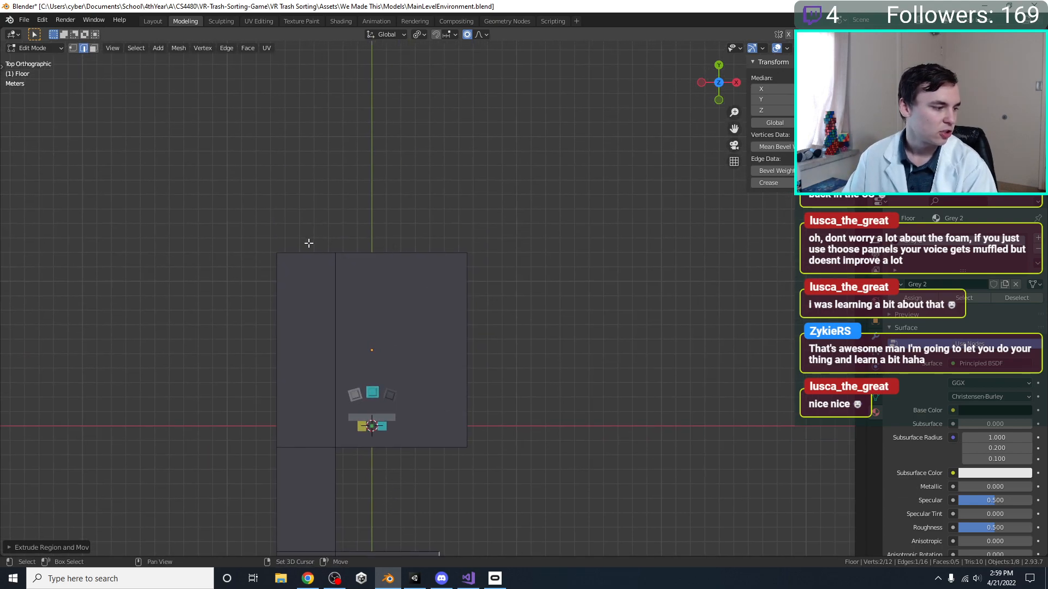
{"action": "middle_click_drag", "start_coordinate": [311, 244], "coordinate": [349, 277], "text": "shift"}
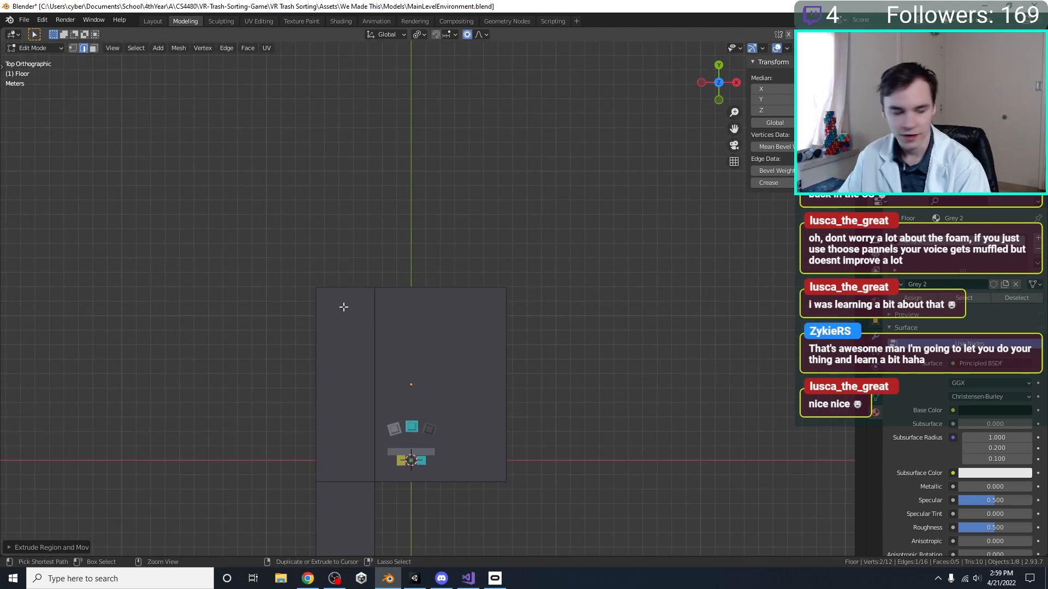
{"action": "key", "text": "ctrl+r"}
{"action": "scroll", "coordinate": [503, 370], "scroll_direction": "up", "scroll_amount": 1}
{"action": "left_click", "coordinate": [504, 372]}
{"action": "right_click", "coordinate": [503, 372]}
{"action": "left_click", "coordinate": [315, 379]}
{"action": "key", "text": "e"}
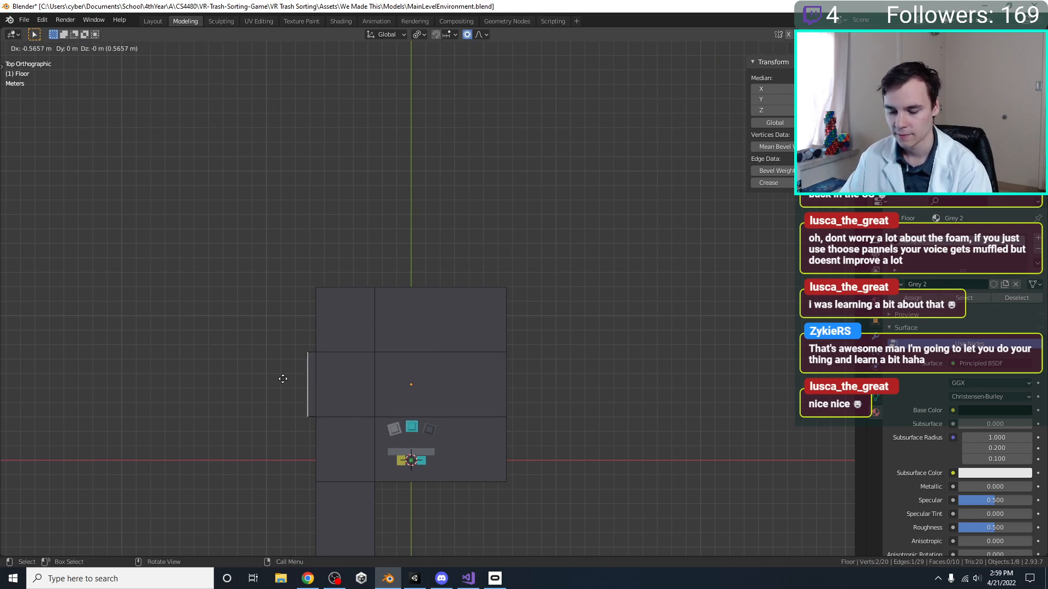
{"action": "left_click", "coordinate": [112, 373]}
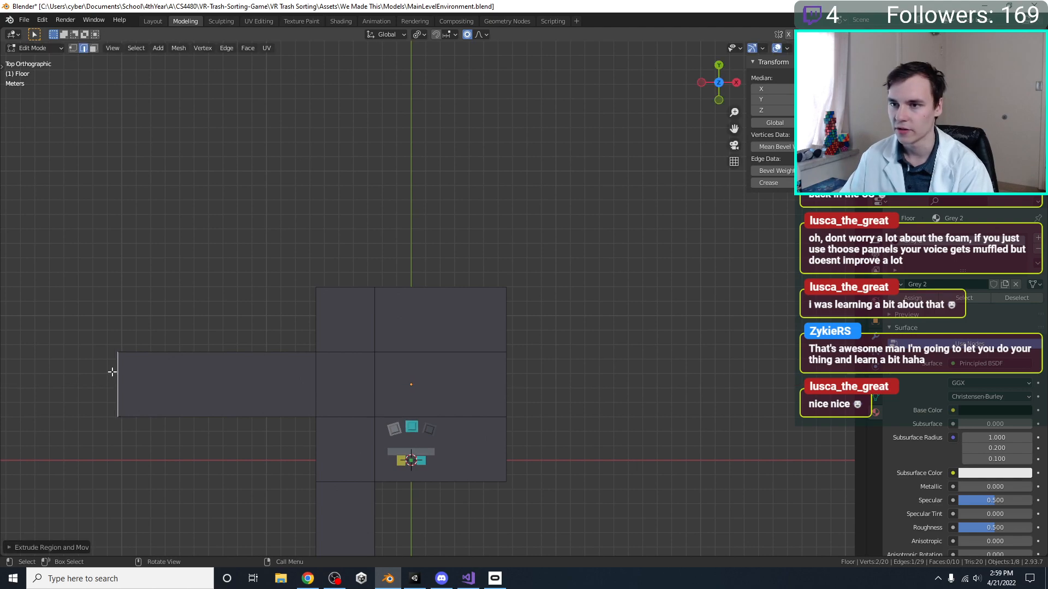
Loop cut the side corridor near its outer end and extrude that end section about 9 m along positive Y
{"action": "key", "text": "ctrl+t"}
{"action": "key", "text": "ctrl+r"}
{"action": "left_click", "coordinate": [158, 354]}
{"action": "left_click", "coordinate": [138, 359]}
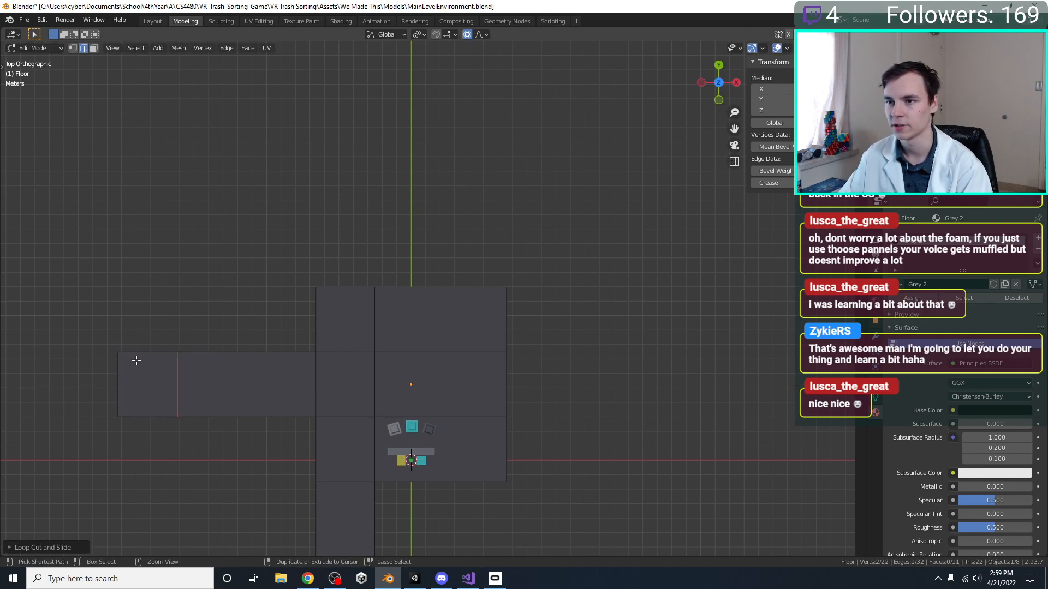
{"action": "key", "text": "e"}
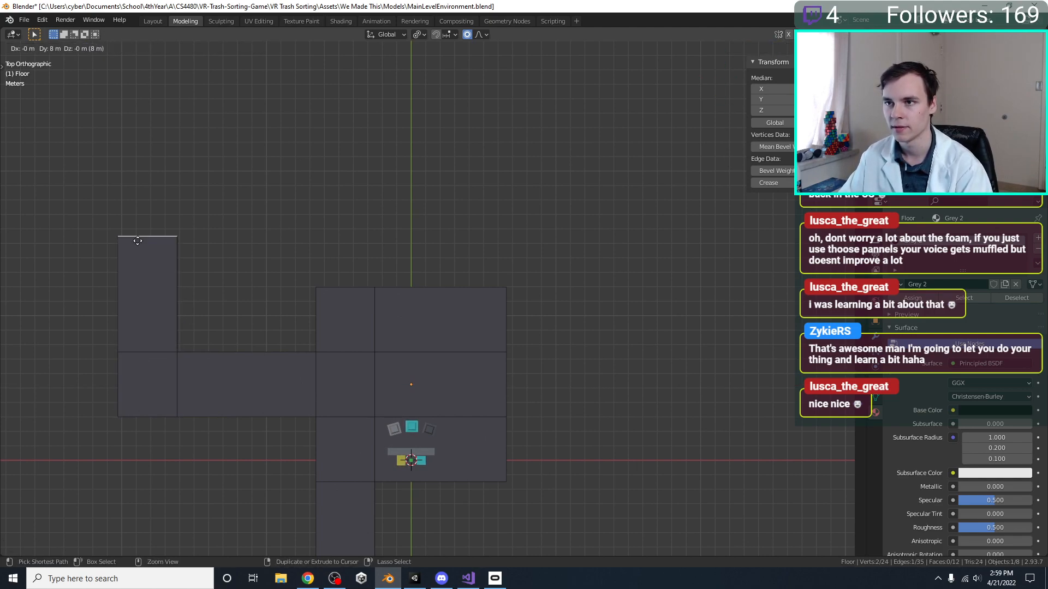
{"action": "left_click", "coordinate": [140, 227]}
Loop cut the floor's far band in half and extrude the farthest half's edge 10 m along positive X
{"action": "middle_click_drag", "start_coordinate": [300, 340], "coordinate": [124, 352], "text": "shift"}
{"action": "key", "text": "ctrl+r"}
{"action": "left_click", "coordinate": [334, 348]}
{"action": "left_click", "coordinate": [334, 348]}
{"action": "left_click", "coordinate": [338, 330]}
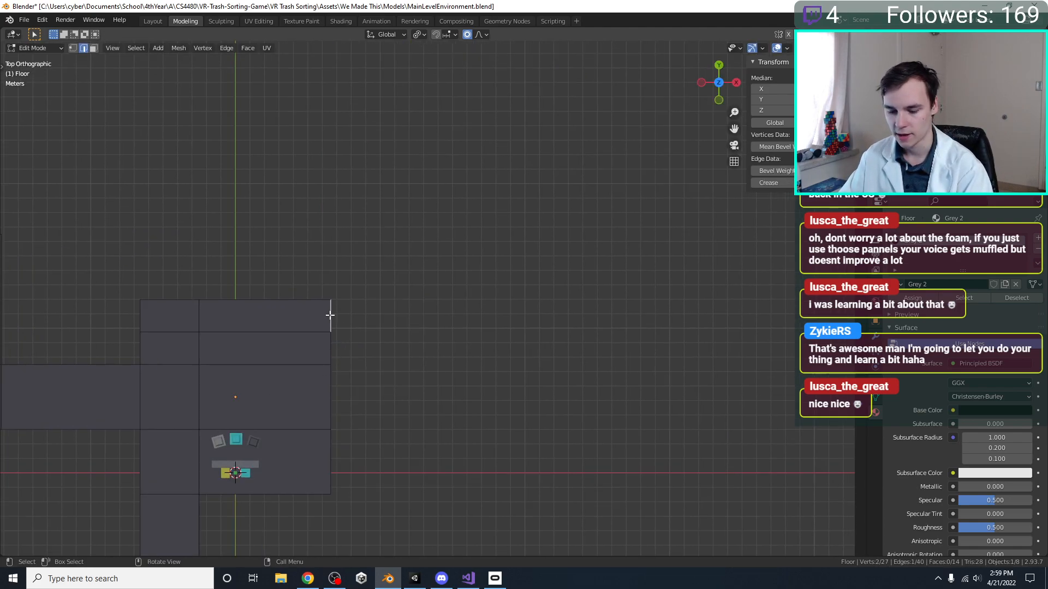
{"action": "key", "text": "e"}
{"action": "key", "text": "x"}
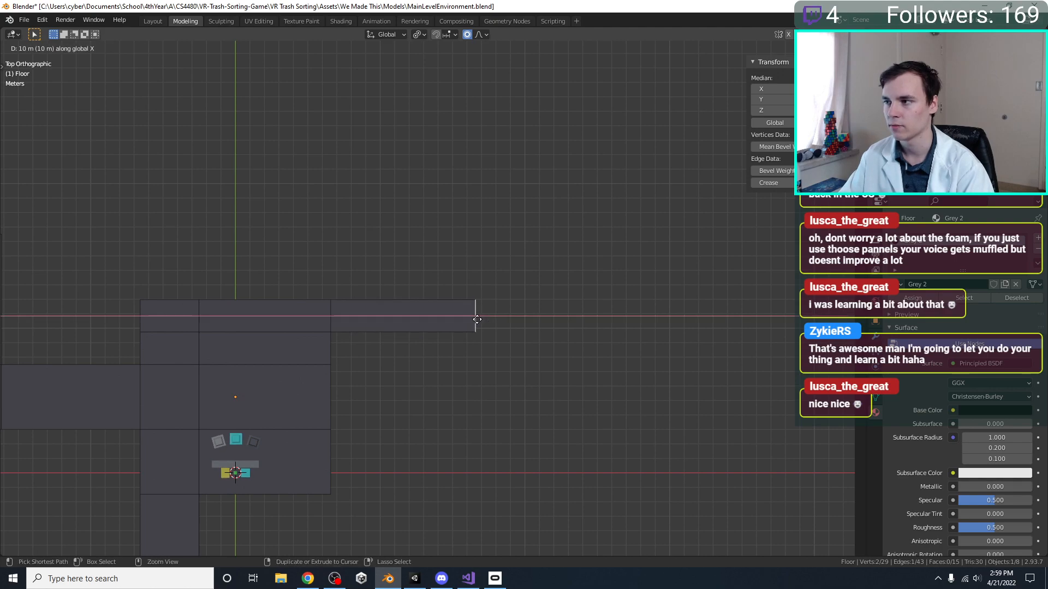
{"action": "left_click", "coordinate": [478, 320]}
Save MainLevelEnvironment.blend and check the extended floor plan
{"action": "middle_click_drag", "start_coordinate": [440, 362], "coordinate": [599, 344], "text": "shift"}
{"action": "key", "text": "ctrl+s"}
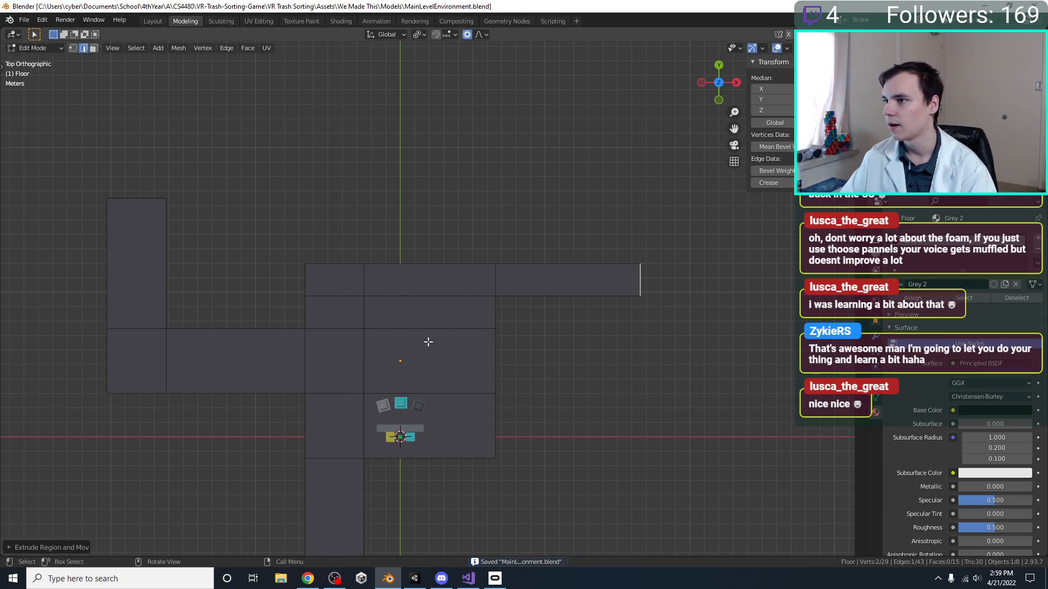
{"action": "middle_click_drag", "start_coordinate": [433, 344], "coordinate": [451, 309], "text": "shift"}
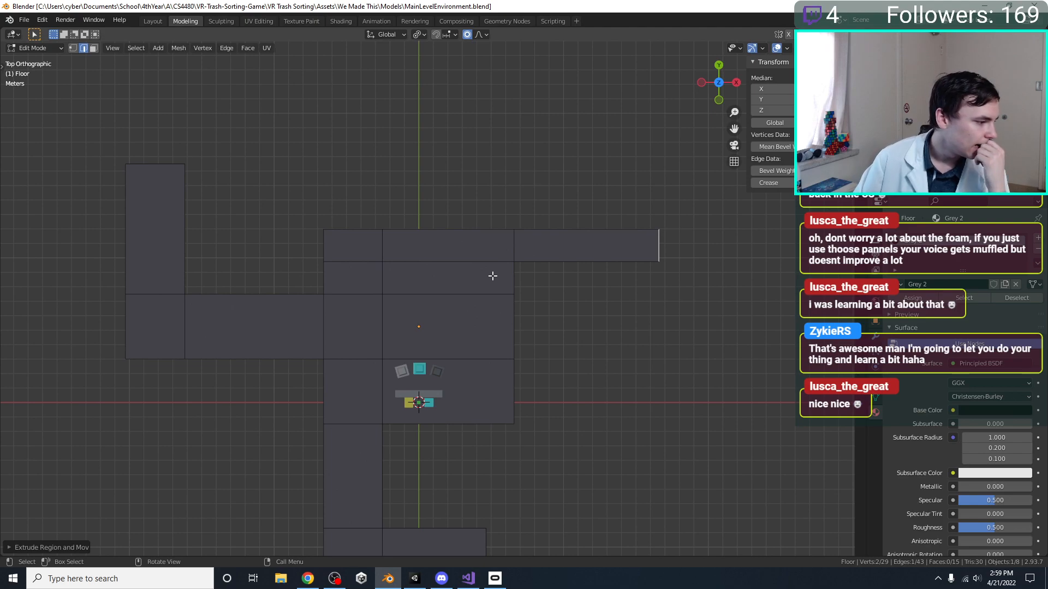
Inspect the main room and its corridors in the top view and save MainLevelEnvironment.blend
{"action": "scroll", "coordinate": [431, 286], "scroll_direction": "up", "scroll_amount": 3}
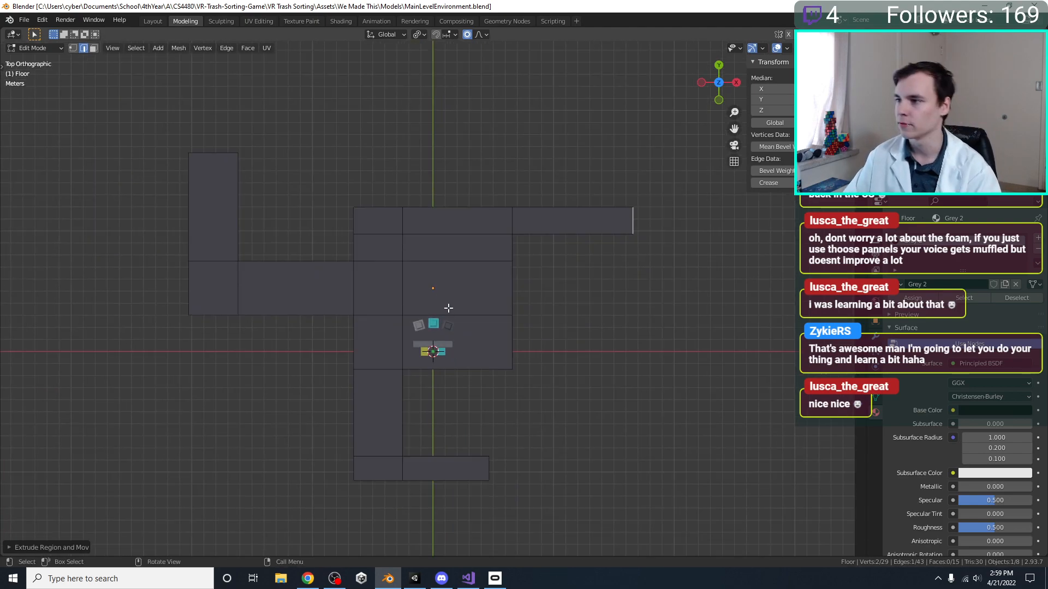
{"action": "middle_click_drag", "start_coordinate": [405, 316], "coordinate": [405, 284], "text": "shift"}
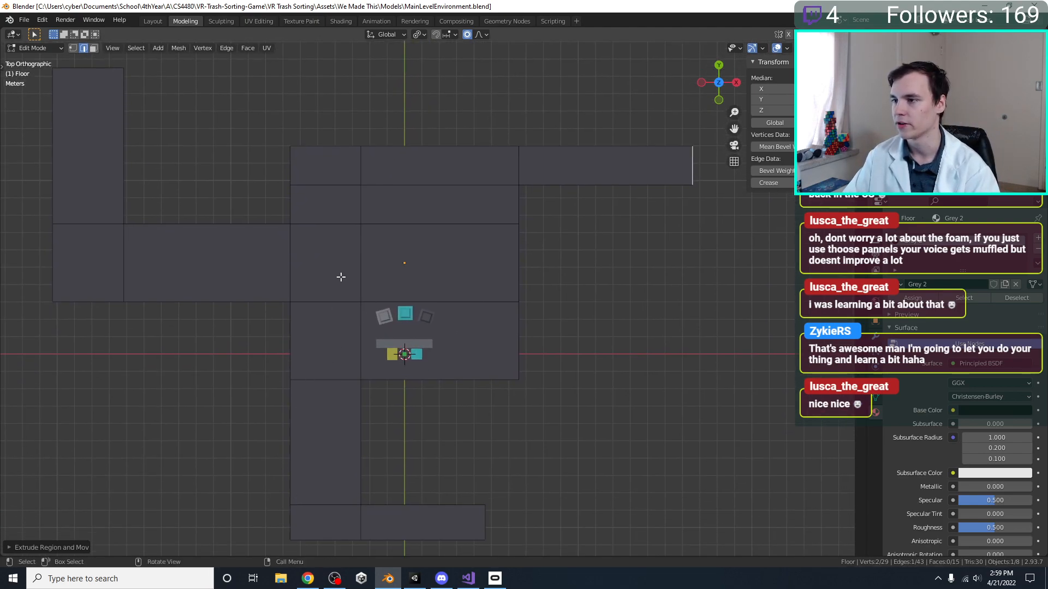
{"action": "middle_click_drag", "start_coordinate": [341, 278], "coordinate": [358, 333], "text": "shift"}
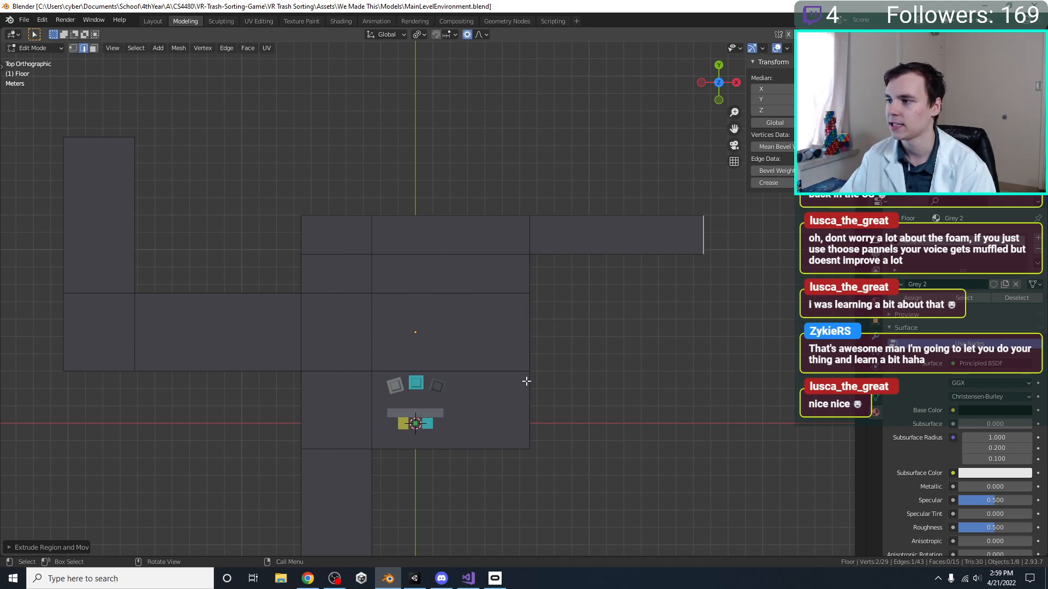
{"action": "middle_click_drag", "start_coordinate": [570, 368], "coordinate": [525, 303], "text": "shift"}
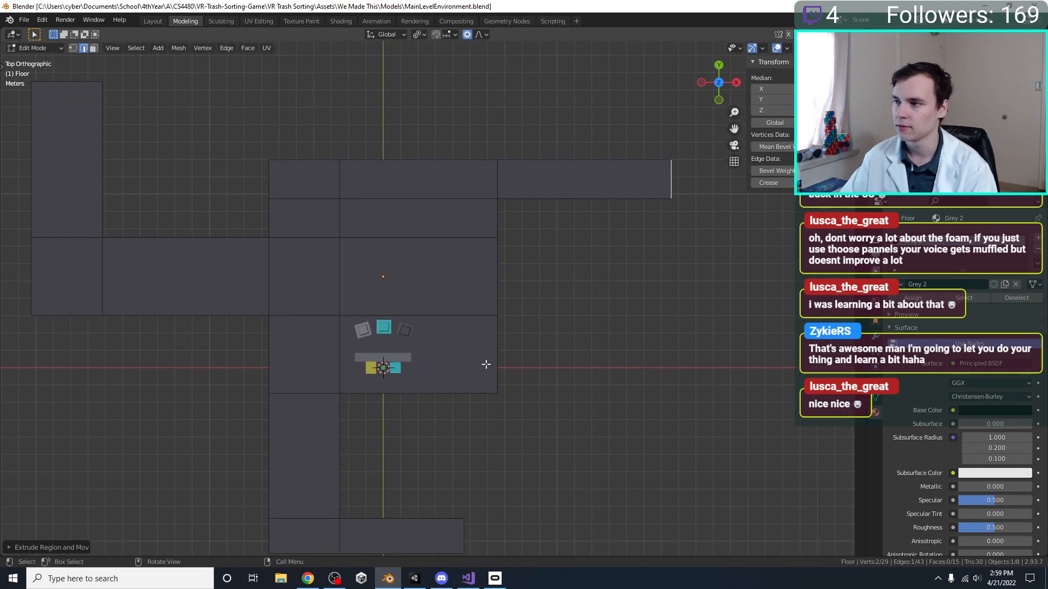
{"action": "scroll", "coordinate": [485, 373], "scroll_direction": "up", "scroll_amount": 3}
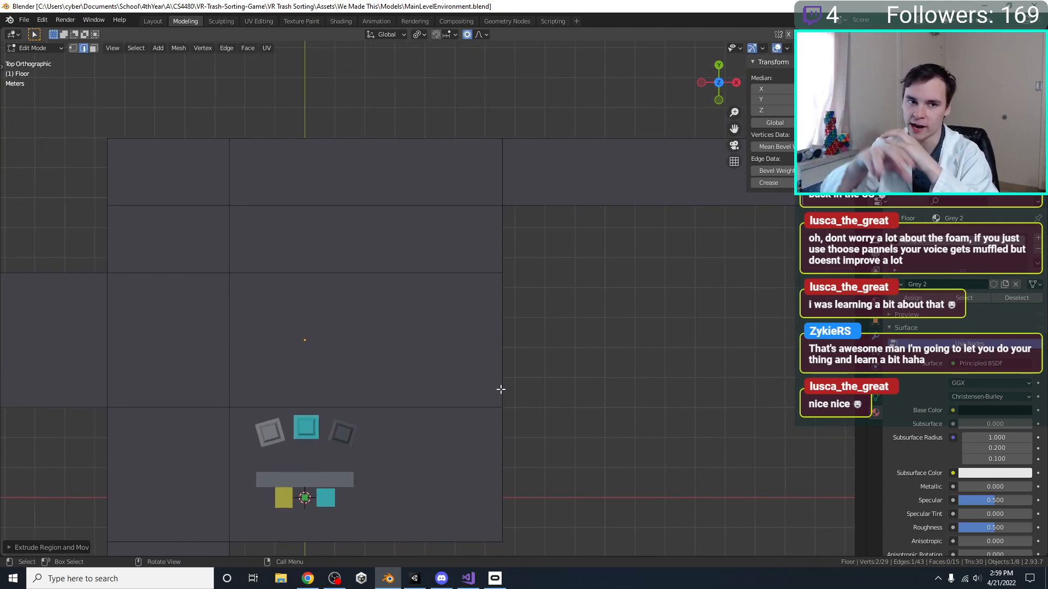
{"action": "key", "text": "ctrl+s"}
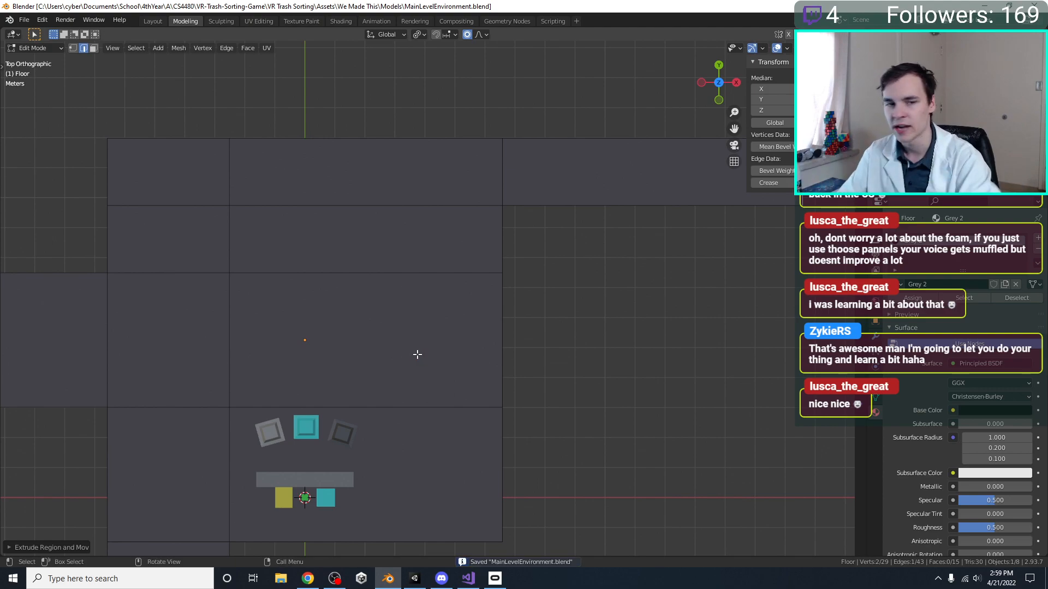
Examine the floor plan around the trash bins, the conveyor and the far corridor
{"action": "middle_click_drag", "start_coordinate": [453, 428], "coordinate": [456, 356], "text": "shift"}
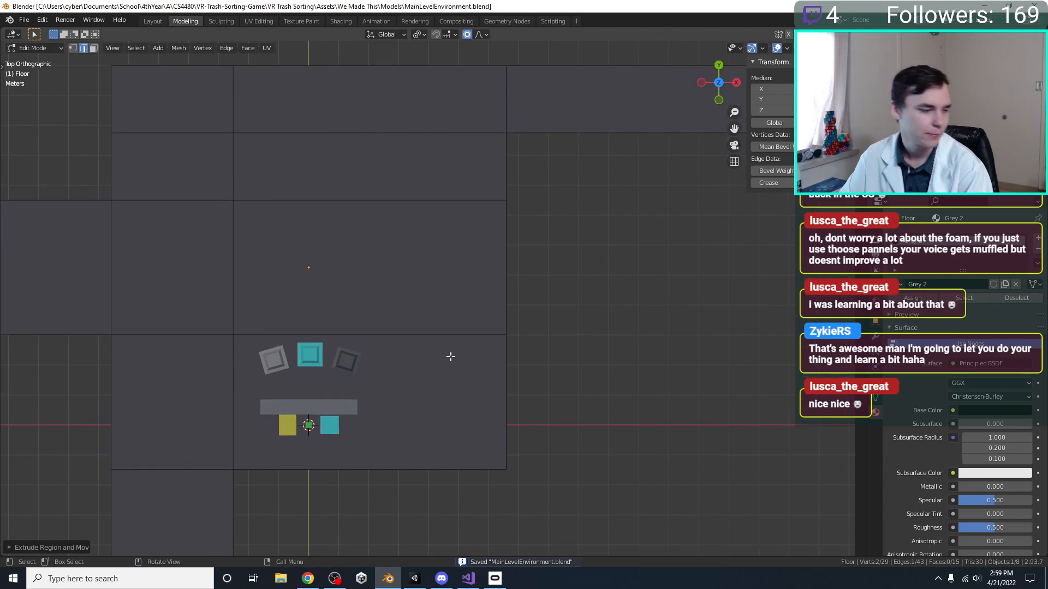
{"action": "middle_click_drag", "start_coordinate": [409, 300], "coordinate": [413, 398], "text": "shift"}
{"action": "mouse_move", "coordinate": [292, 327]}
{"action": "middle_mouse_down", "text": "shift"}
{"action": "mouse_move", "coordinate": [288, 386]}
{"action": "mouse_move", "coordinate": [368, 398]}
{"action": "middle_mouse_up", "text": "shift"}
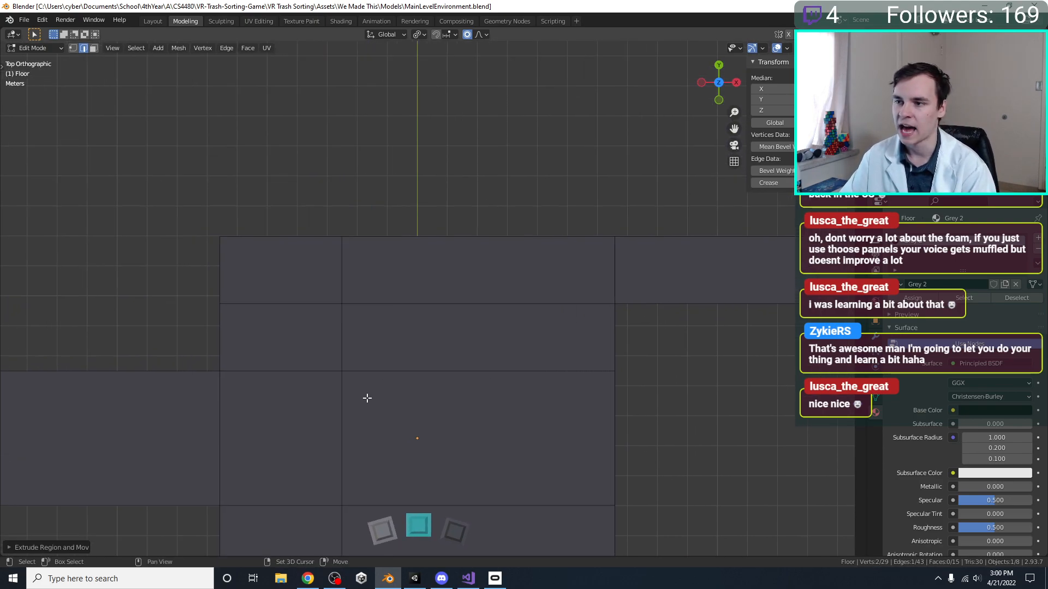
{"action": "scroll", "coordinate": [126, 336], "scroll_direction": "down", "scroll_amount": 2}
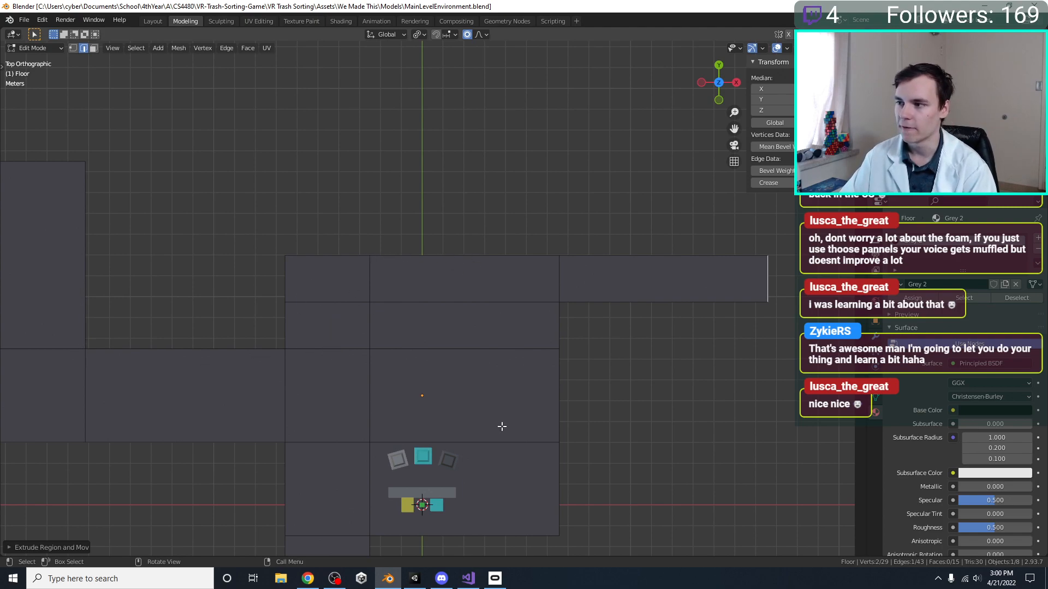
{"action": "middle_click_drag", "start_coordinate": [445, 378], "coordinate": [368, 280], "text": "shift"}
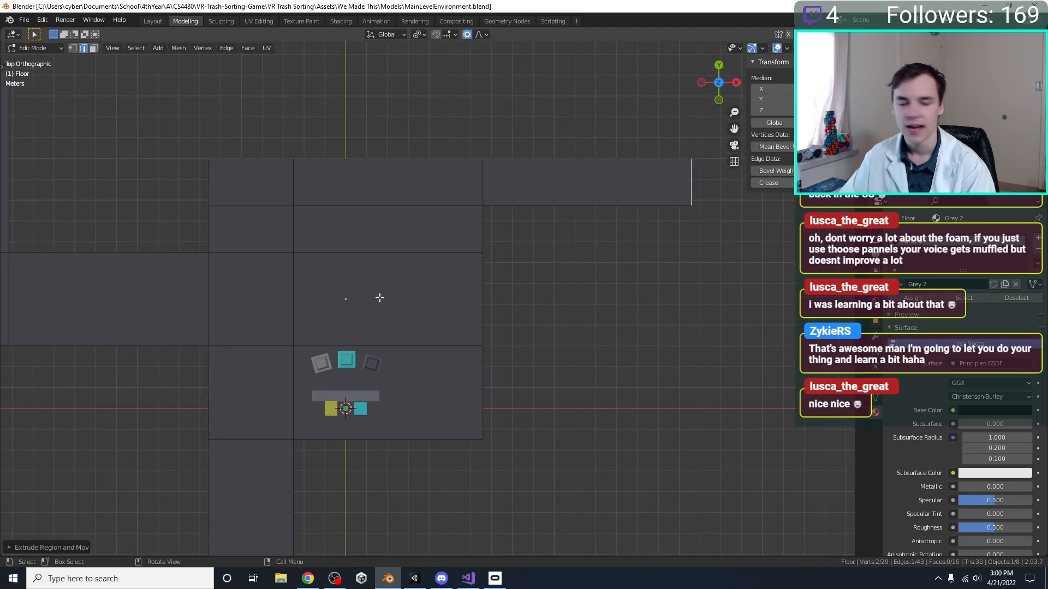
{"action": "scroll", "coordinate": [362, 382], "scroll_direction": "up", "scroll_amount": 3}
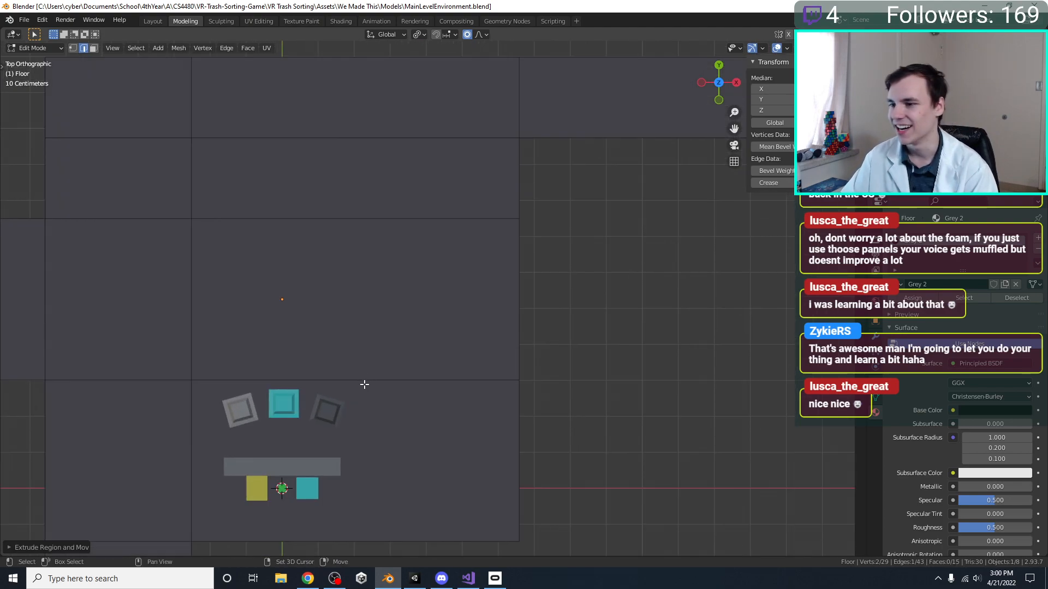
{"action": "middle_click_drag", "start_coordinate": [363, 381], "coordinate": [530, 267], "text": "shift"}
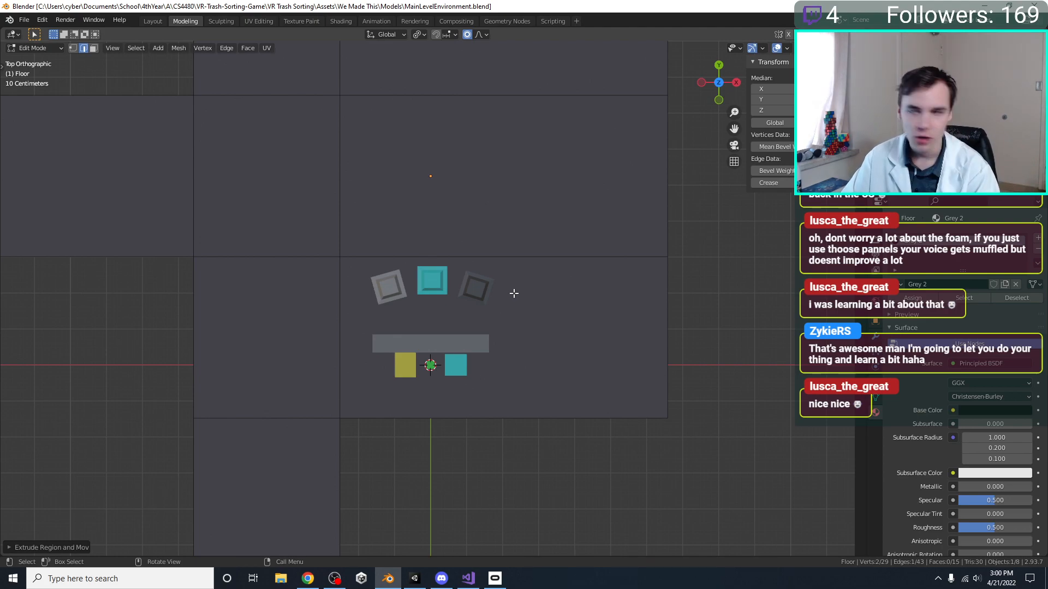
{"action": "middle_click_drag", "start_coordinate": [447, 309], "coordinate": [427, 332], "text": "shift"}
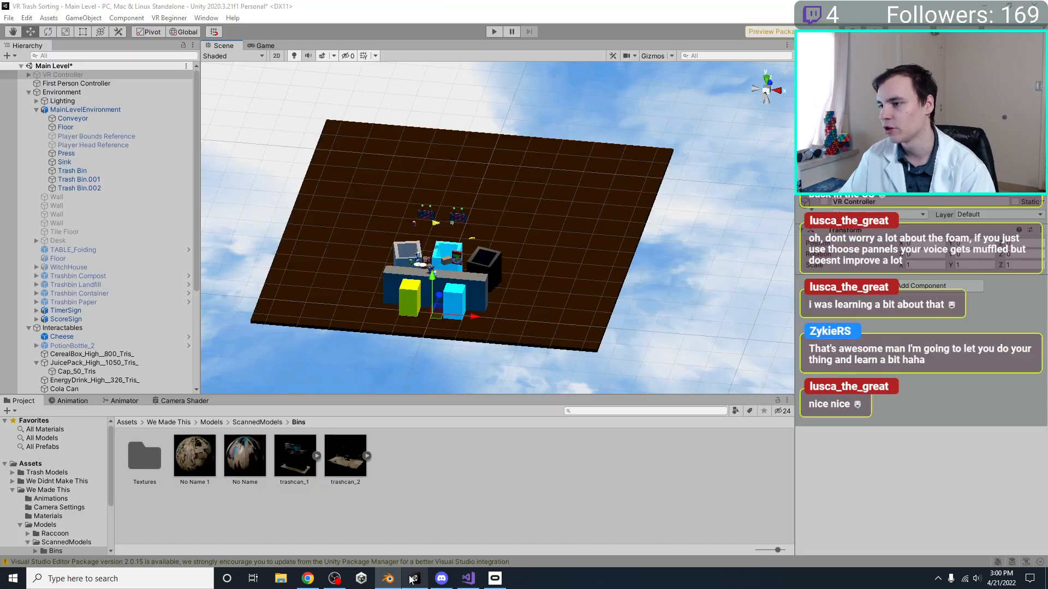
Switch to Unity and inspect the updated floor and all its corridors in the scene from above
{"action": "left_click", "coordinate": [415, 579]}
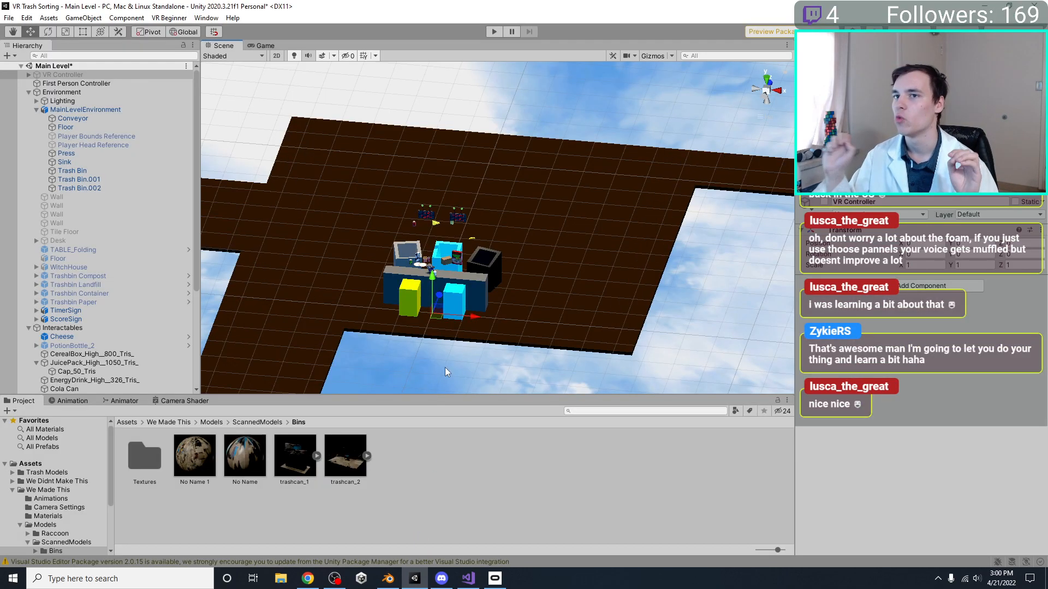
{"action": "left_click_drag", "start_coordinate": [445, 368], "coordinate": [375, 363], "text": "alt"}
{"action": "left_click_drag", "start_coordinate": [212, 266], "coordinate": [552, 253], "text": "alt"}
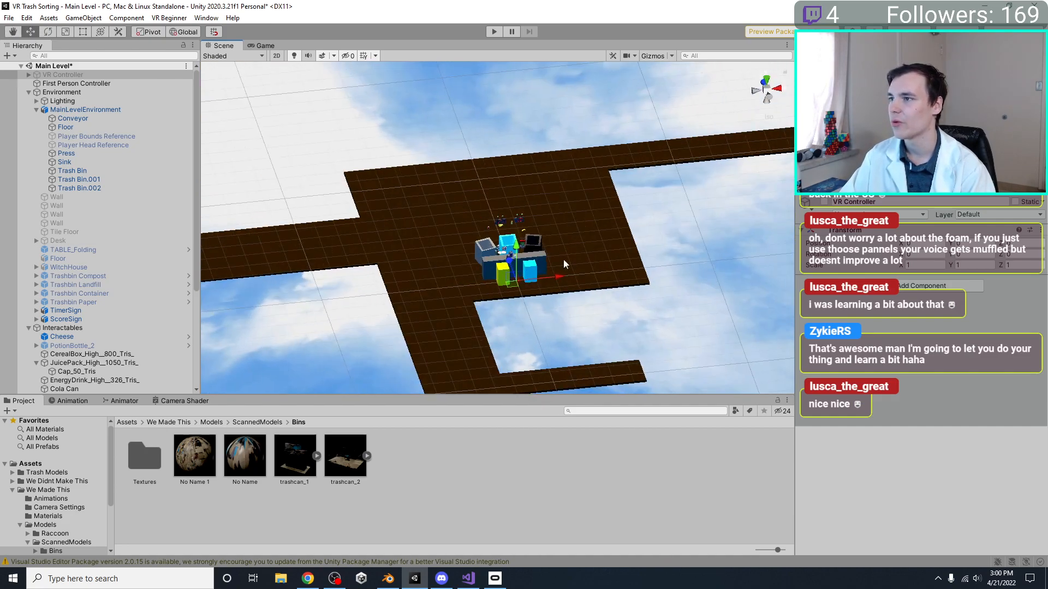
{"action": "scroll", "coordinate": [72, 152], "scroll_direction": "down", "scroll_amount": 5}
{"action": "scroll", "coordinate": [411, 263], "scroll_direction": "down", "scroll_amount": 10}
{"action": "left_click_drag", "start_coordinate": [411, 264], "coordinate": [467, 311], "text": "alt"}
{"action": "middle_click_drag", "start_coordinate": [466, 311], "coordinate": [406, 358]}
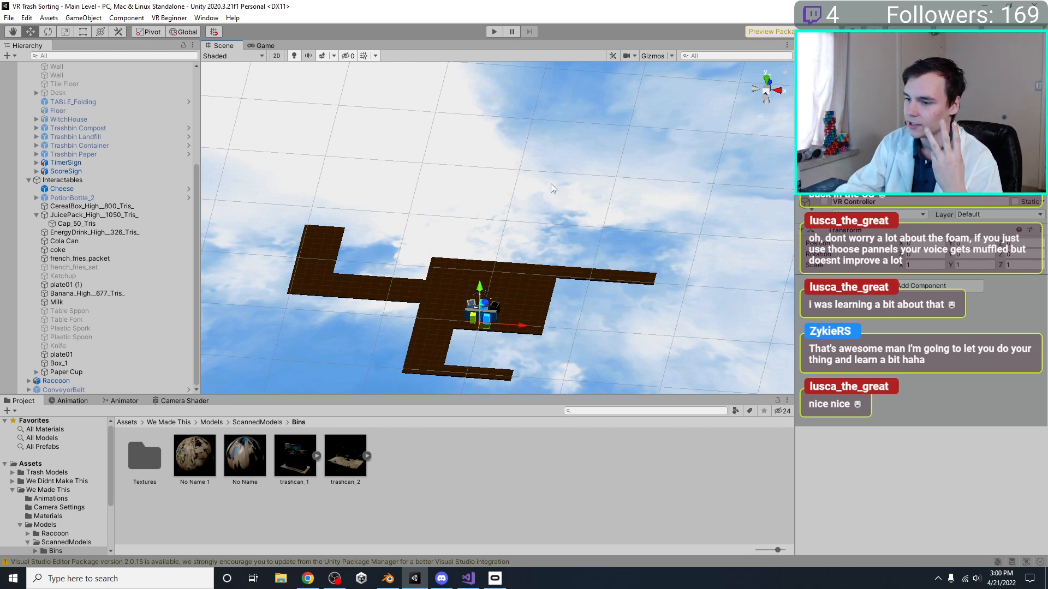
Run the Main Level briefly in play mode and stop it
{"action": "left_click", "coordinate": [334, 578]}
{"action": "left_click", "coordinate": [334, 578]}
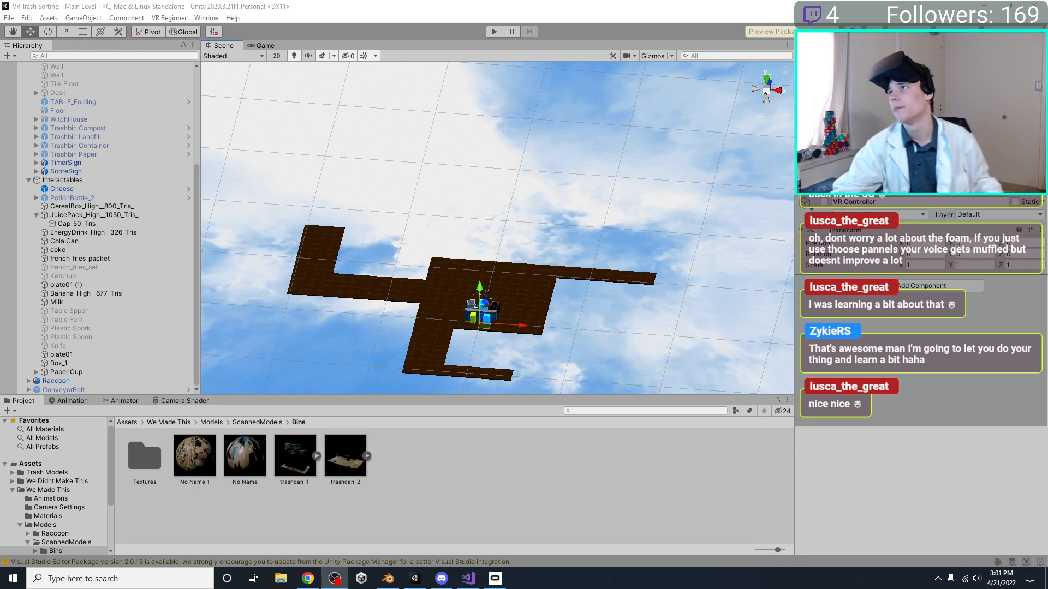
{"action": "left_click", "coordinate": [498, 35]}
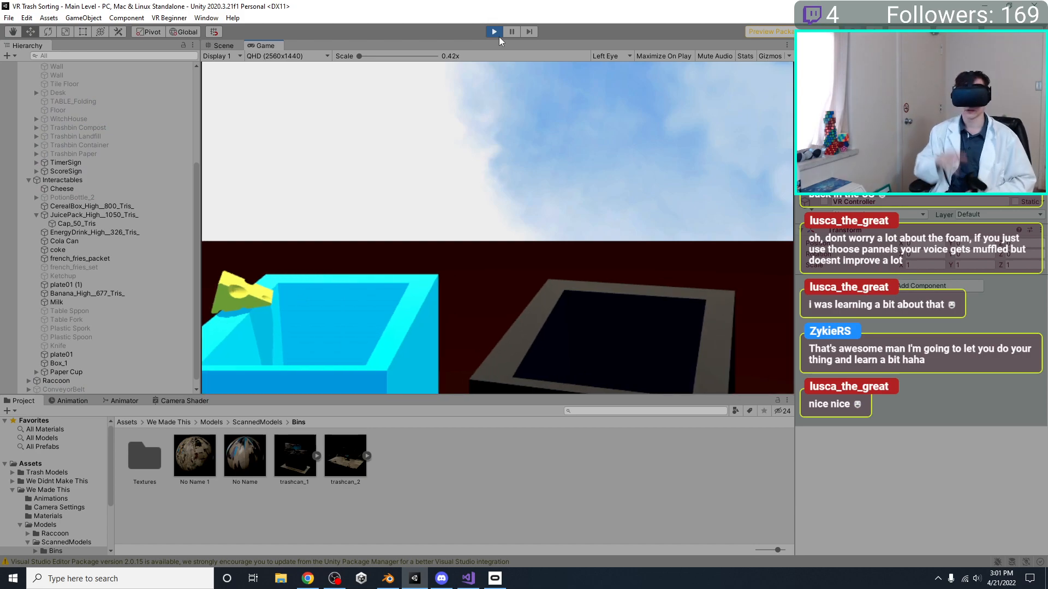
{"action": "left_click", "coordinate": [499, 37]}
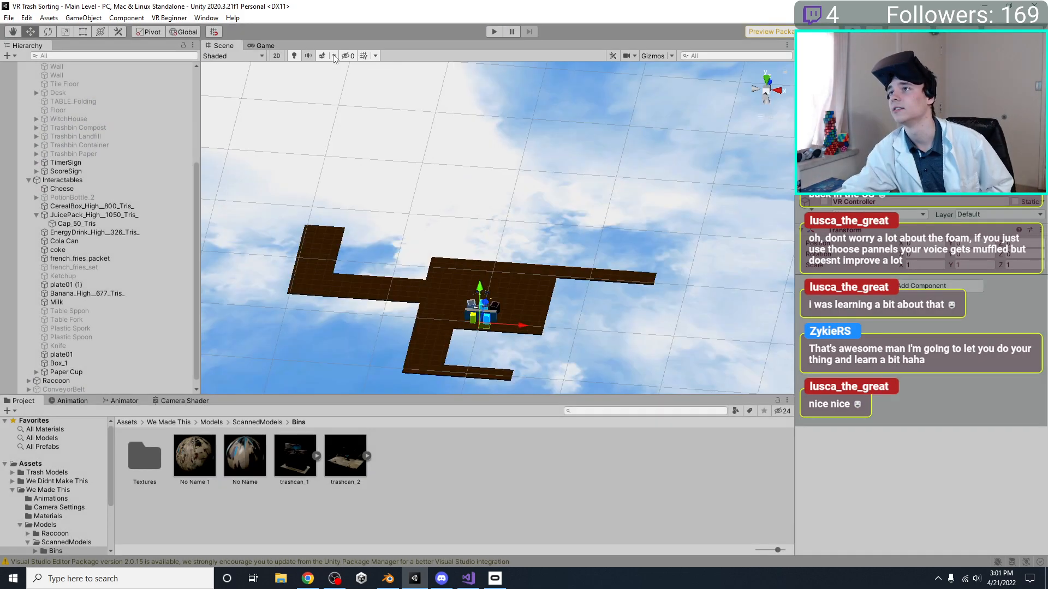
Deactivate First Person Controller, activate VR Controller, and play-test the Main Level in VR
{"action": "left_click", "coordinate": [79, 83]}
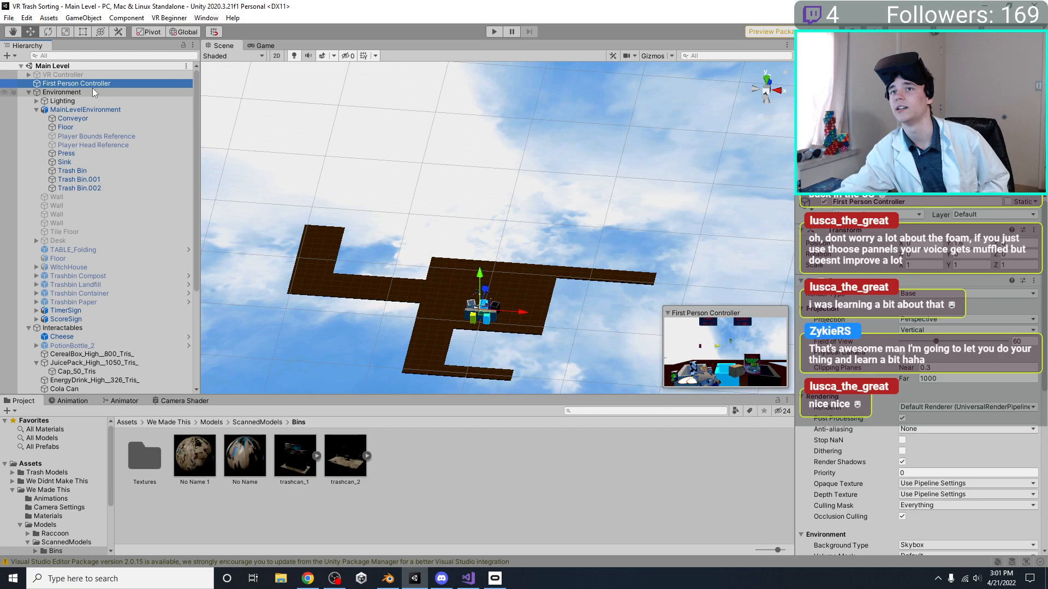
{"action": "left_click", "coordinate": [824, 202]}
{"action": "left_click", "coordinate": [166, 75]}
{"action": "left_click", "coordinate": [824, 201]}
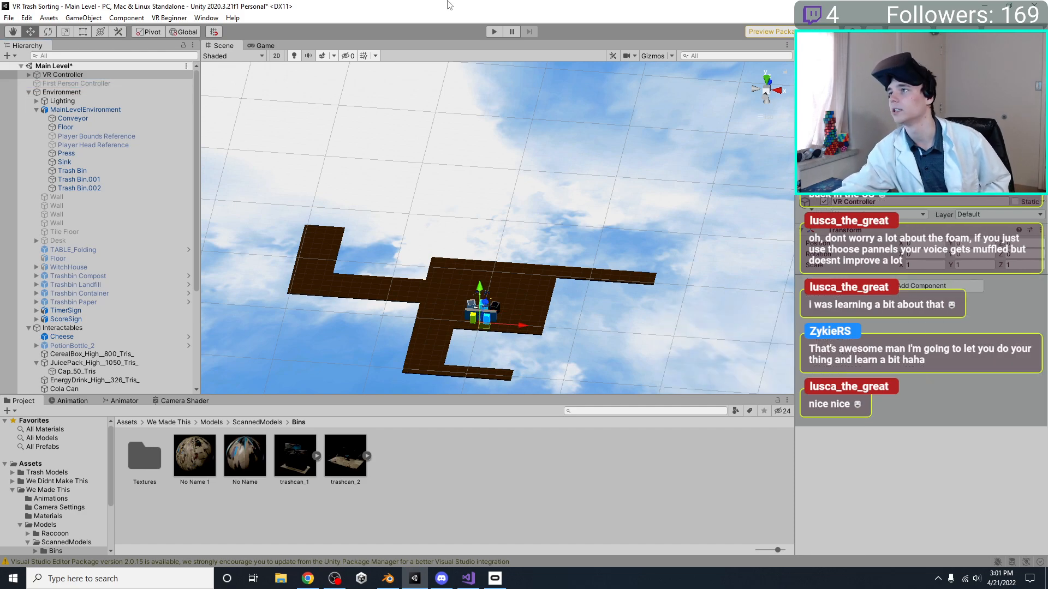
{"action": "left_click", "coordinate": [494, 32]}
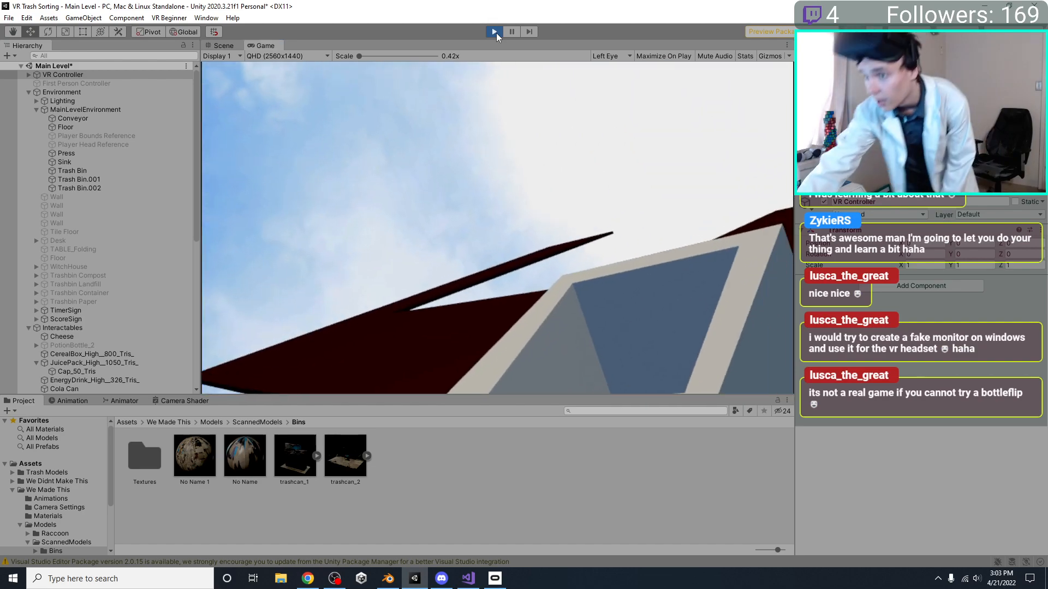
{"action": "left_click", "coordinate": [495, 32]}
Switch to Blender, change the transform pivot point in Object Mode and scale the Floor object by 2
{"action": "left_click", "coordinate": [388, 578]}
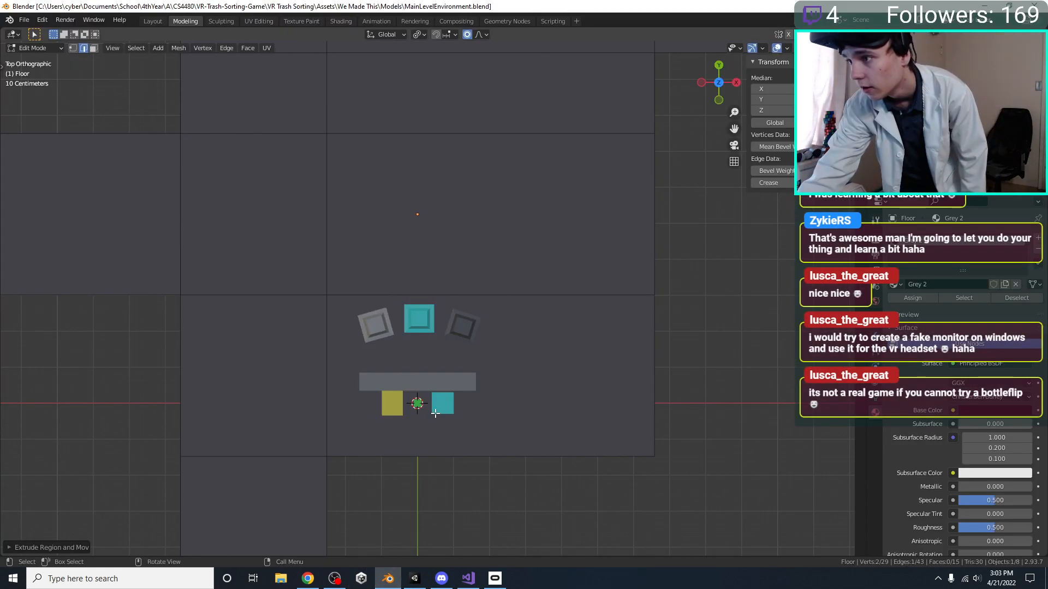
{"action": "key", "text": "Tab"}
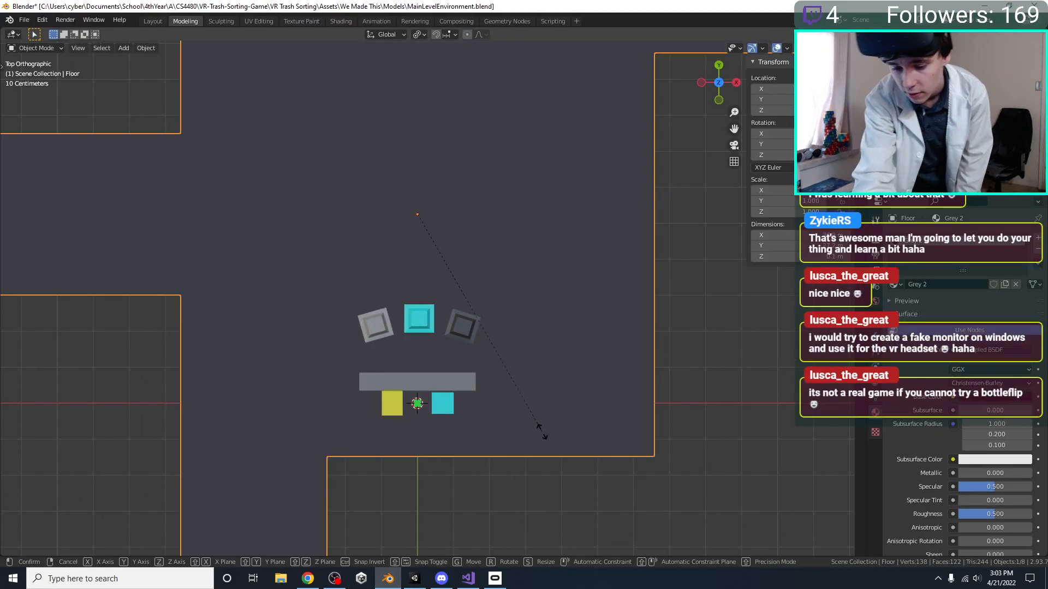
{"action": "type", "text": "s2"}
{"action": "key", "text": "Escape"}
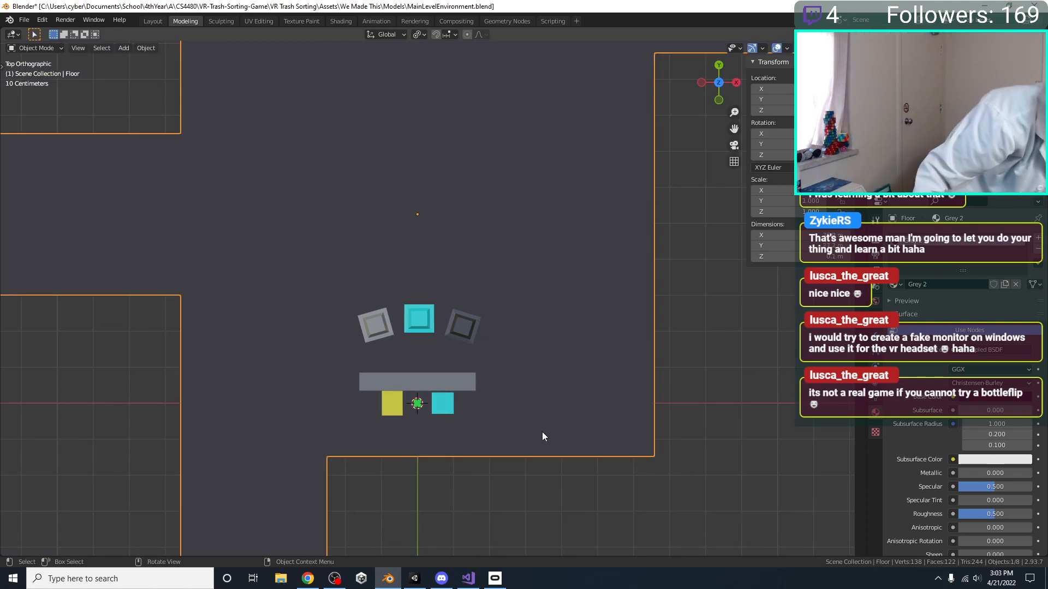
{"action": "left_click", "coordinate": [398, 36]}
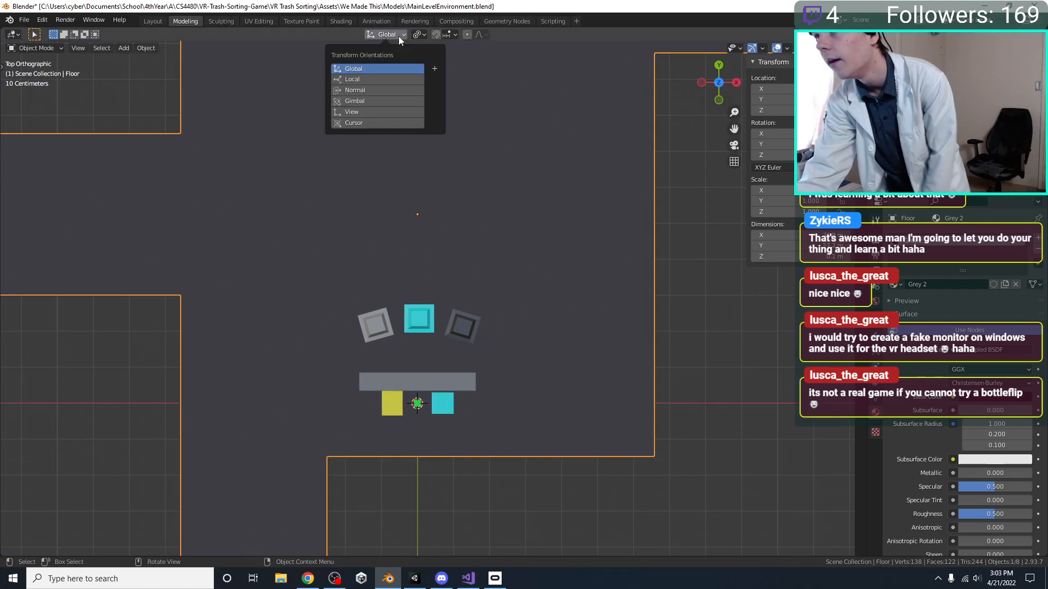
{"action": "left_click", "coordinate": [420, 35]}
{"action": "left_click", "coordinate": [441, 59]}
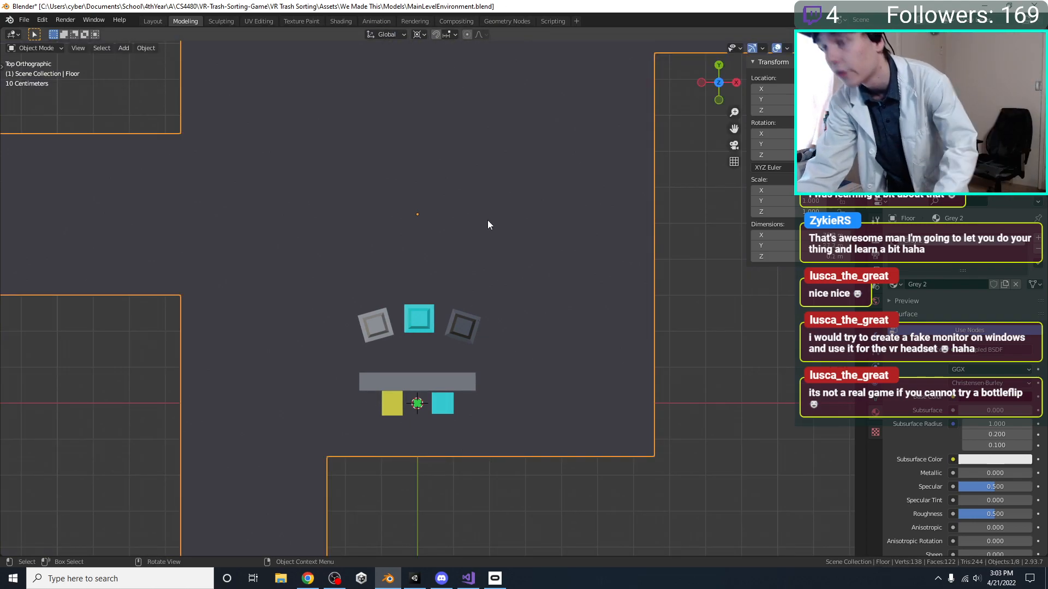
{"action": "type", "text": "s2"}
{"action": "key", "text": "Return"}
Save MainLevelEnvironment.blend with the enlarged floor and switch to Unity
{"action": "scroll", "coordinate": [485, 241], "scroll_direction": "down", "scroll_amount": 6}
{"action": "key", "text": "ctrl+s"}
{"action": "left_click", "coordinate": [416, 578]}
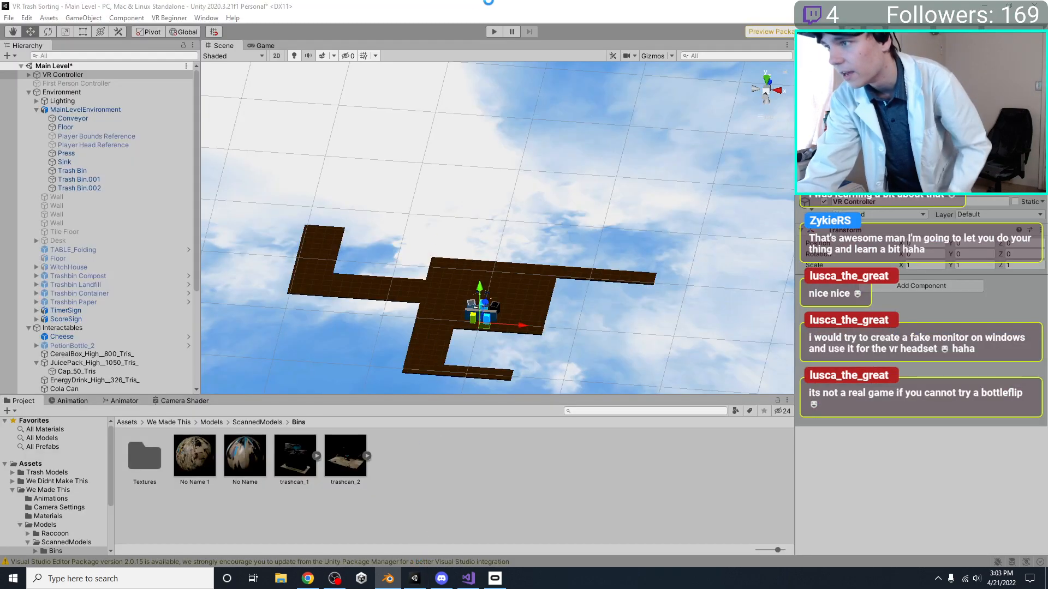
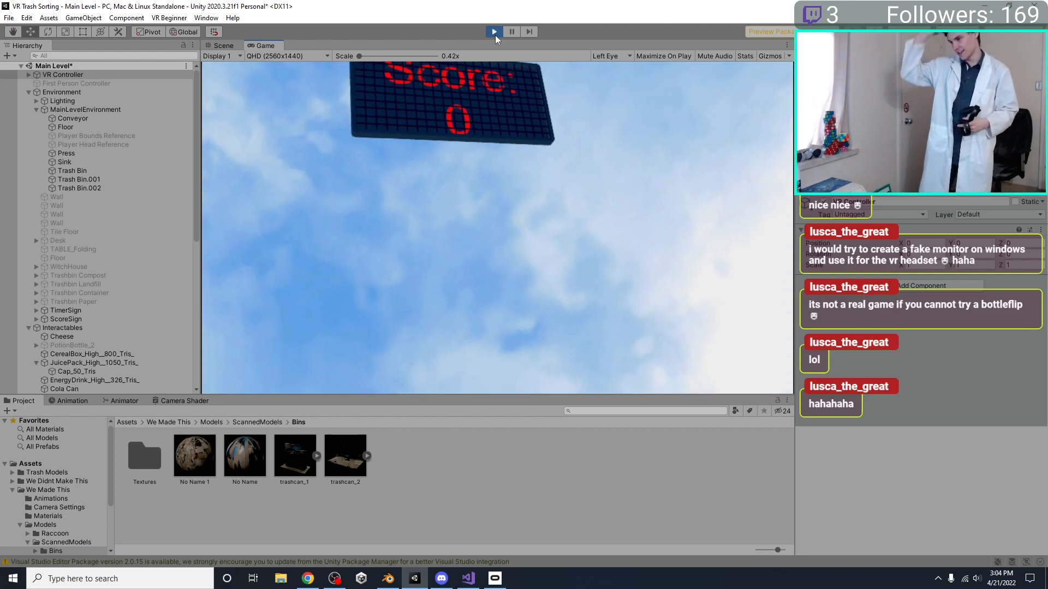
Stop the Main Level play-test, view the floor in the scene, and switch to Blender
{"action": "left_click", "coordinate": [494, 32]}
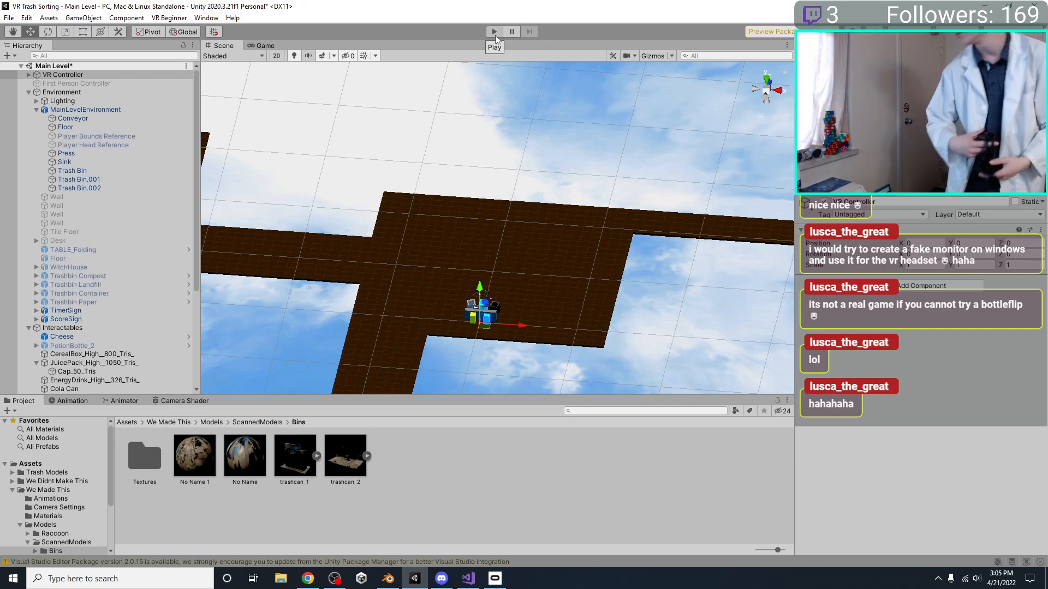
{"action": "left_click_drag", "start_coordinate": [363, 199], "coordinate": [356, 289], "text": "alt"}
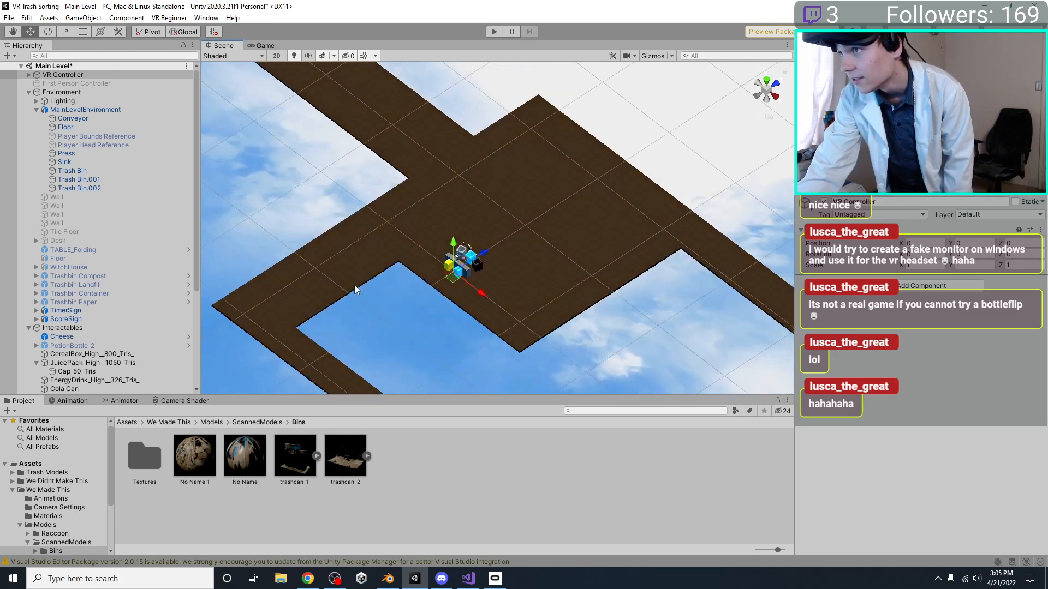
{"action": "left_click", "coordinate": [388, 578]}
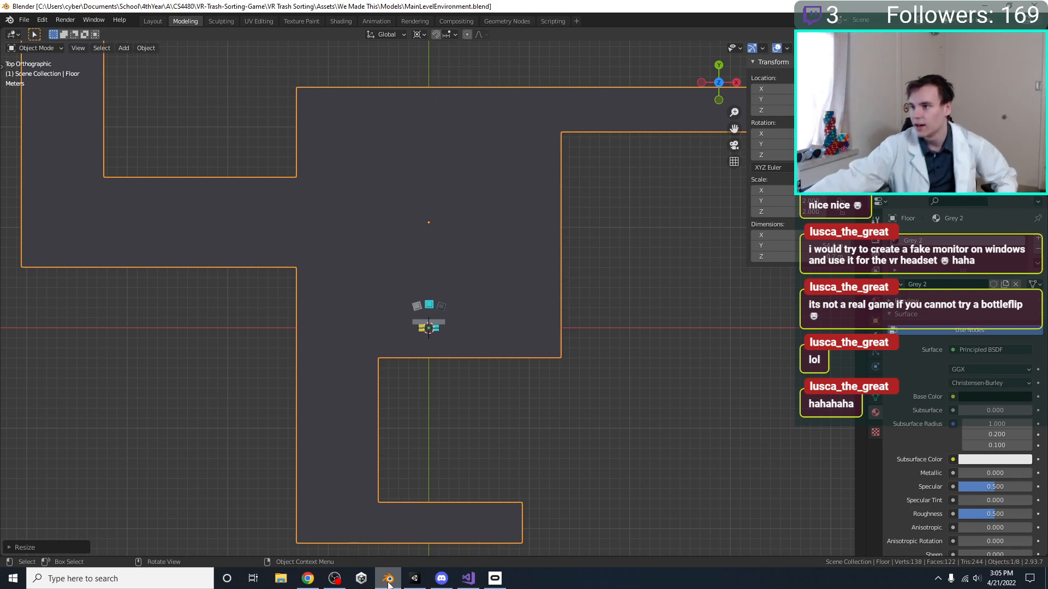
Move the Floor object about 1 m in positive Y in top view and enter Edit Mode on it
{"action": "scroll", "coordinate": [597, 365], "scroll_direction": "up", "scroll_amount": 4}
{"action": "middle_click_drag", "start_coordinate": [580, 355], "coordinate": [587, 379], "text": "shift"}
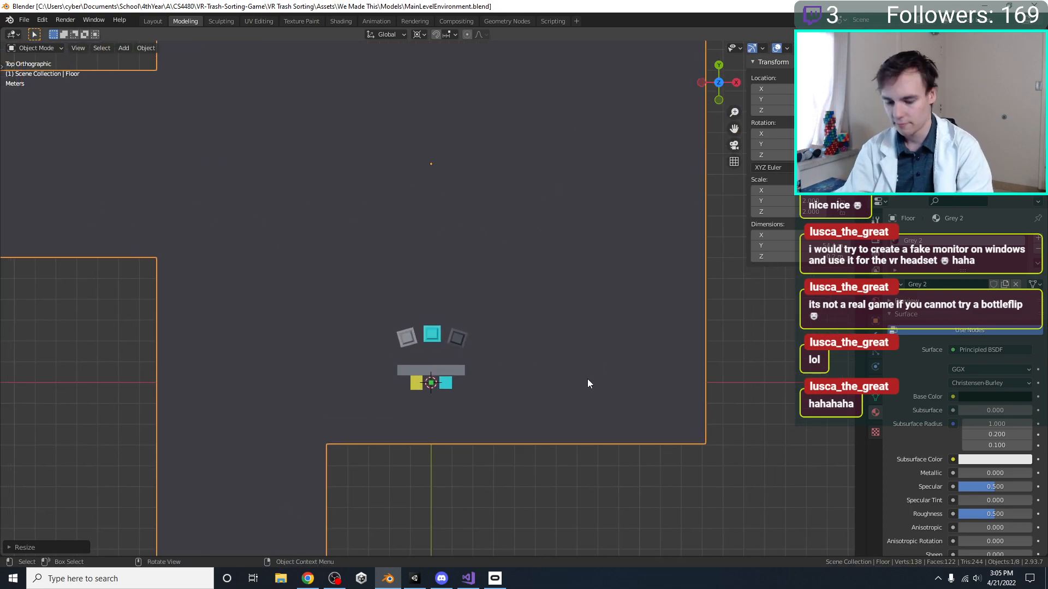
{"action": "scroll", "coordinate": [588, 379], "scroll_direction": "down", "scroll_amount": 4}
{"action": "key", "text": "g"}
{"action": "left_click", "coordinate": [590, 367]}
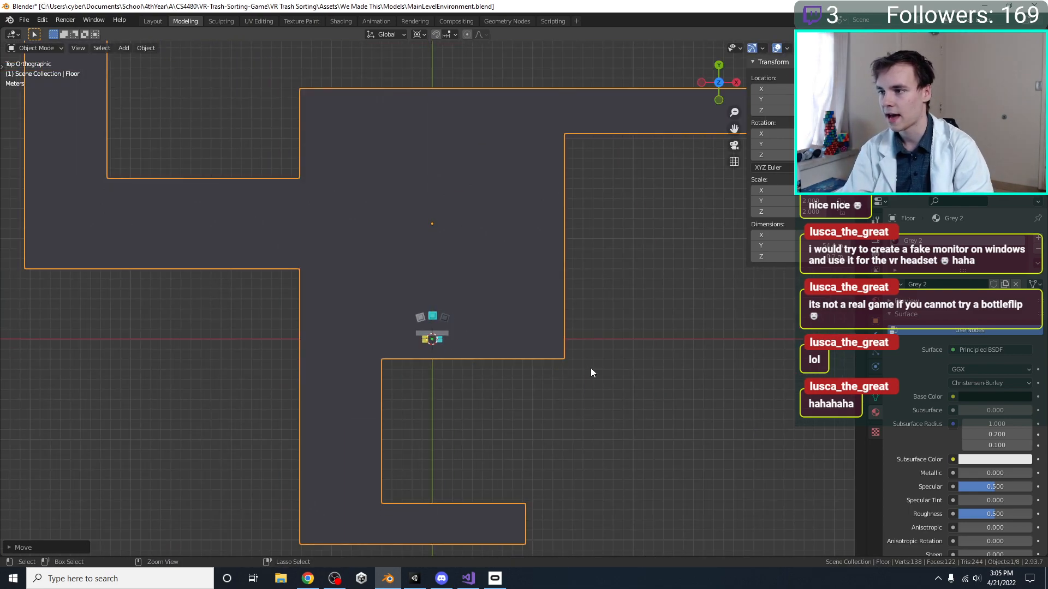
{"action": "middle_click_drag", "start_coordinate": [452, 363], "coordinate": [480, 376], "text": "shift"}
{"action": "key", "text": "Tab"}
{"action": "left_click_drag", "start_coordinate": [365, 337], "coordinate": [70, 299]}
{"action": "key", "text": "g"}
{"action": "key", "text": "y"}
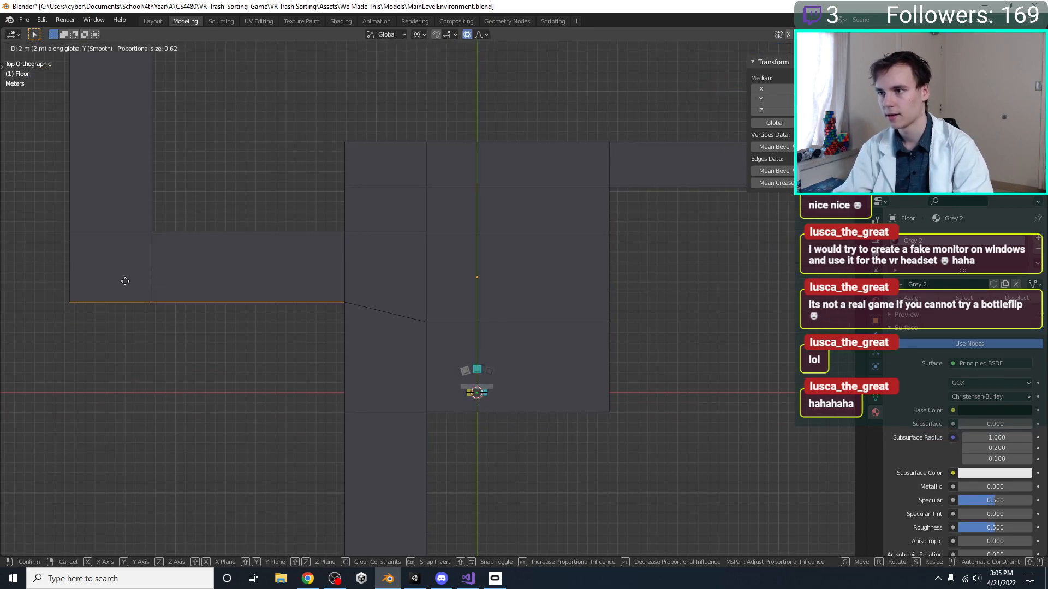
{"action": "right_click", "coordinate": [125, 271]}
Narrow the left corridor by moving its lower edges, including those across the main room, 3 m along Y, and save
{"action": "left_click_drag", "start_coordinate": [704, 357], "coordinate": [3, 258]}
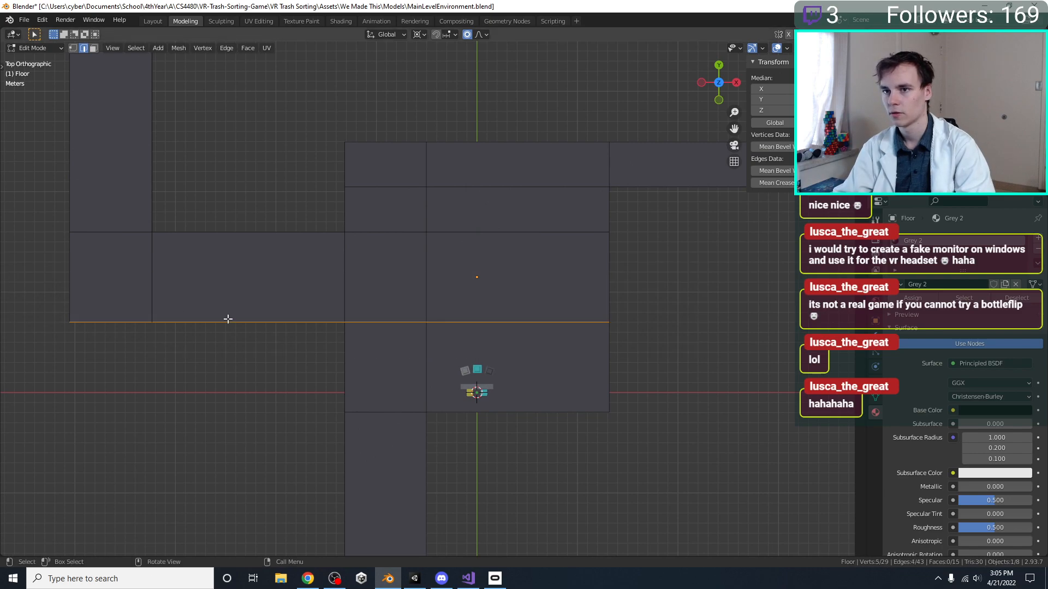
{"action": "key", "text": "g"}
{"action": "key", "text": "y"}
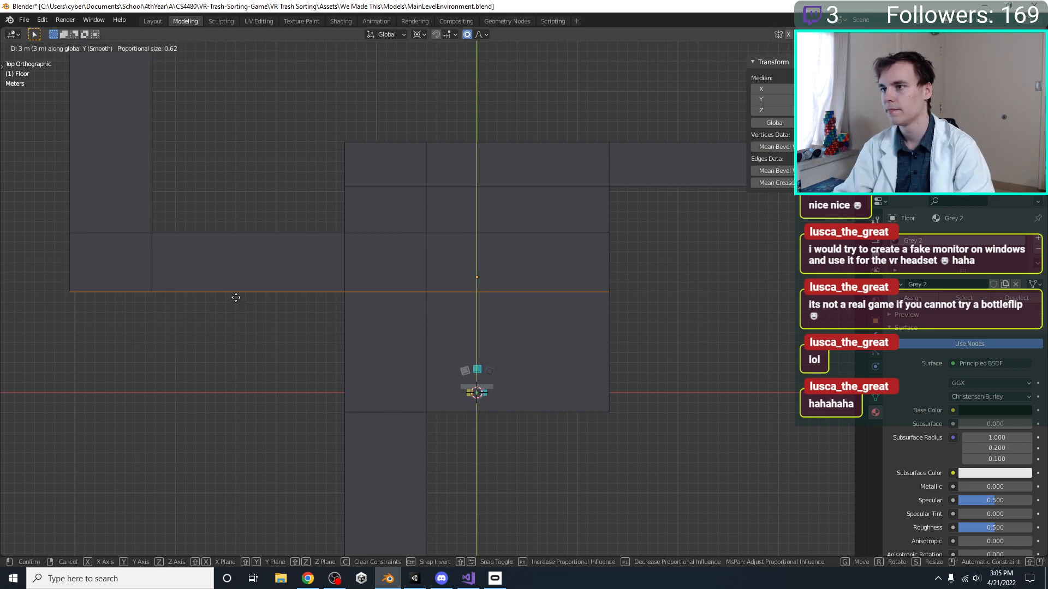
{"action": "left_click", "coordinate": [235, 296]}
{"action": "middle_click_drag", "start_coordinate": [624, 243], "coordinate": [479, 337], "text": "shift"}
{"action": "key", "text": "ctrl+s"}
Widen the right corridor by moving its lower edges, including those across the main room, about 1 m in negative Y, and save
{"action": "left_click_drag", "start_coordinate": [730, 337], "coordinate": [163, 254]}
{"action": "key", "text": "g"}
{"action": "key", "text": "y"}
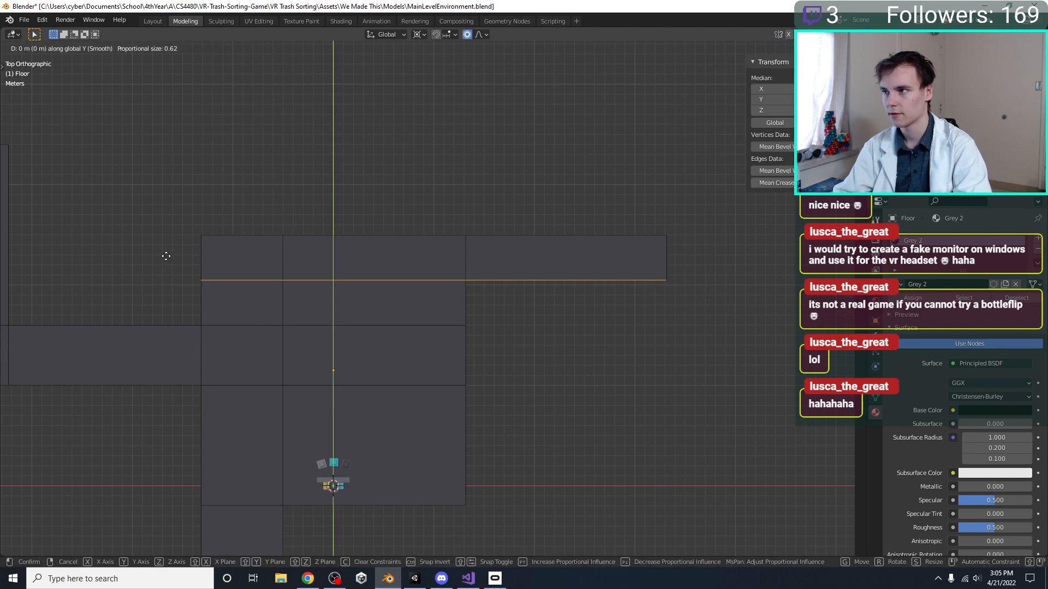
{"action": "left_click", "coordinate": [166, 267]}
{"action": "scroll", "coordinate": [285, 316], "scroll_direction": "down", "scroll_amount": 2}
{"action": "middle_click_drag", "start_coordinate": [286, 316], "coordinate": [431, 313], "text": "shift"}
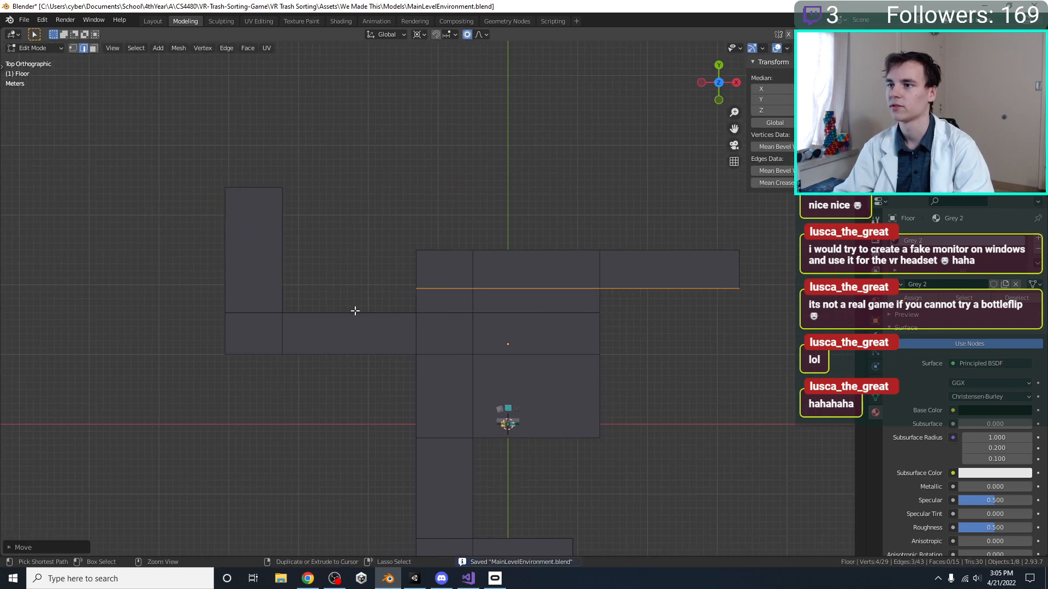
{"action": "key", "text": "ctrl+s"}
Try to delete the end sections of the corridor that runs down from the main room
{"action": "left_click", "coordinate": [321, 433]}
{"action": "middle_click_drag", "start_coordinate": [321, 432], "coordinate": [301, 252], "text": "shift"}
{"action": "left_click_drag", "start_coordinate": [573, 466], "coordinate": [459, 366]}
{"action": "key", "text": "x"}
{"action": "left_click", "coordinate": [459, 367]}
{"action": "left_click_drag", "start_coordinate": [433, 429], "coordinate": [255, 401]}
{"action": "key", "text": "x"}
{"action": "left_click", "coordinate": [288, 413]}
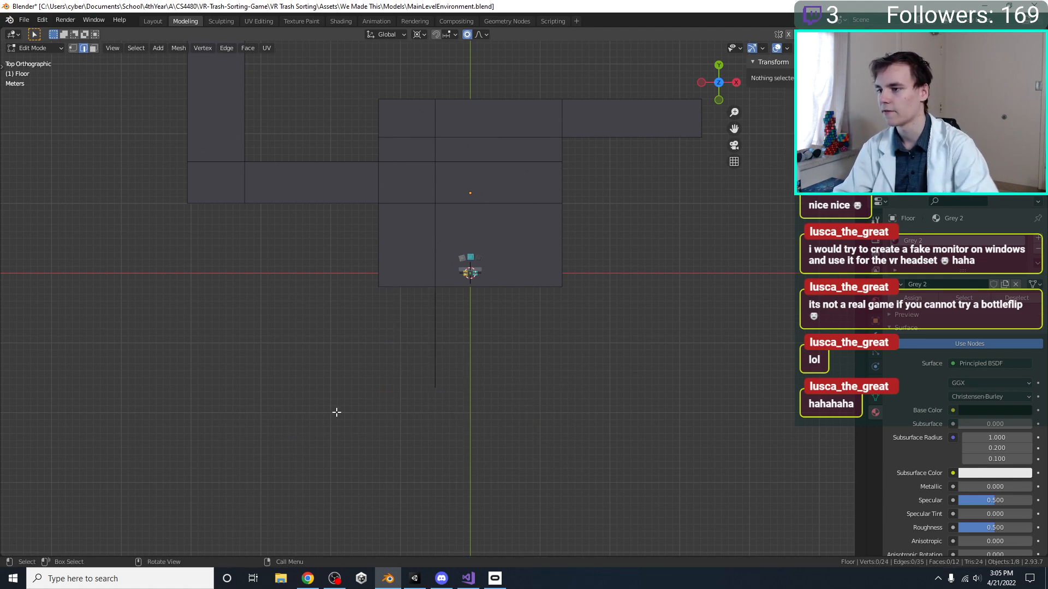
Undo the deletions in the lower corridor and save the file
{"action": "key", "text": "ctrl+z"}
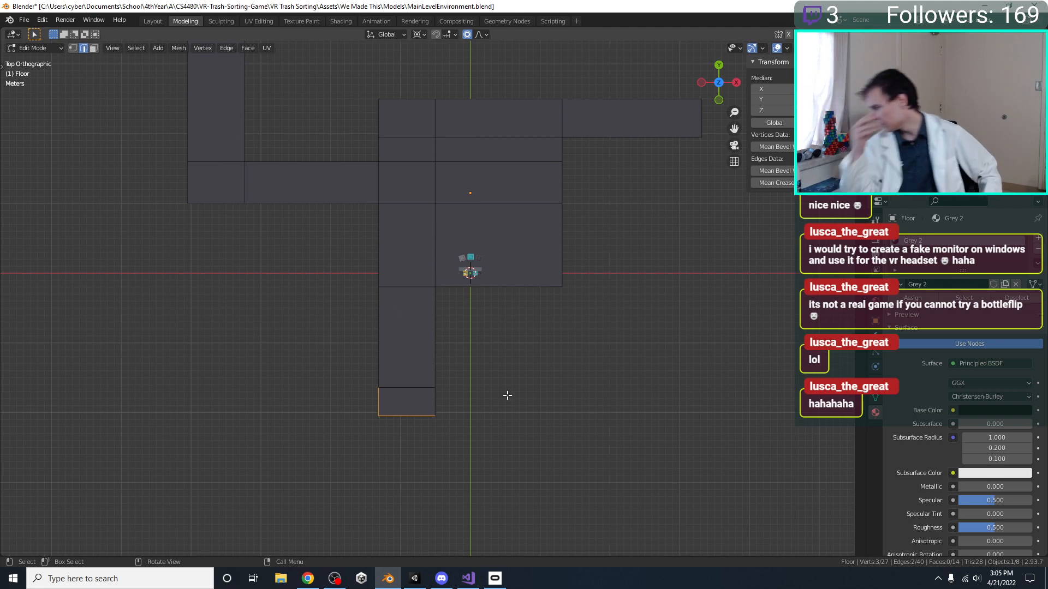
{"action": "left_click", "coordinate": [507, 396]}
{"action": "key", "text": "ctrl+z"}
{"action": "key", "text": "ctrl+z"}
{"action": "key", "text": "ctrl+z"}
{"action": "left_click_drag", "start_coordinate": [547, 446], "coordinate": [435, 348]}
{"action": "left_click", "coordinate": [487, 376]}
{"action": "key", "text": "ctrl+s"}
Examine the revised rooms and corridors from above and in perspective with nothing selected, and save the file
{"action": "middle_click_drag", "start_coordinate": [491, 344], "coordinate": [400, 309], "text": "shift"}
{"action": "key", "text": "alt+a"}
{"action": "scroll", "coordinate": [414, 413], "scroll_direction": "up", "scroll_amount": 2}
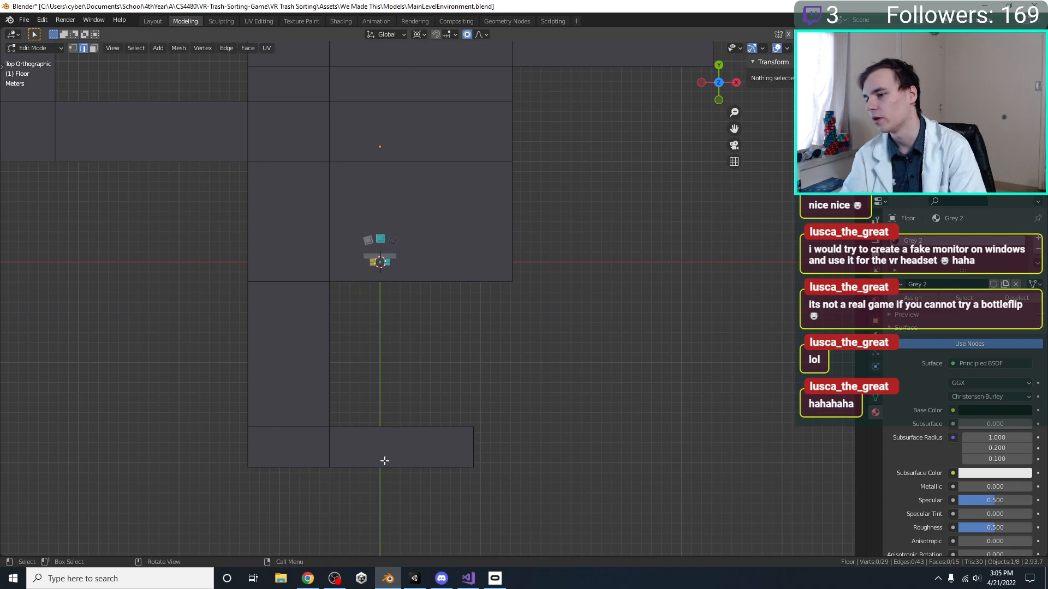
{"action": "middle_click_drag", "start_coordinate": [501, 330], "coordinate": [484, 375], "text": "shift"}
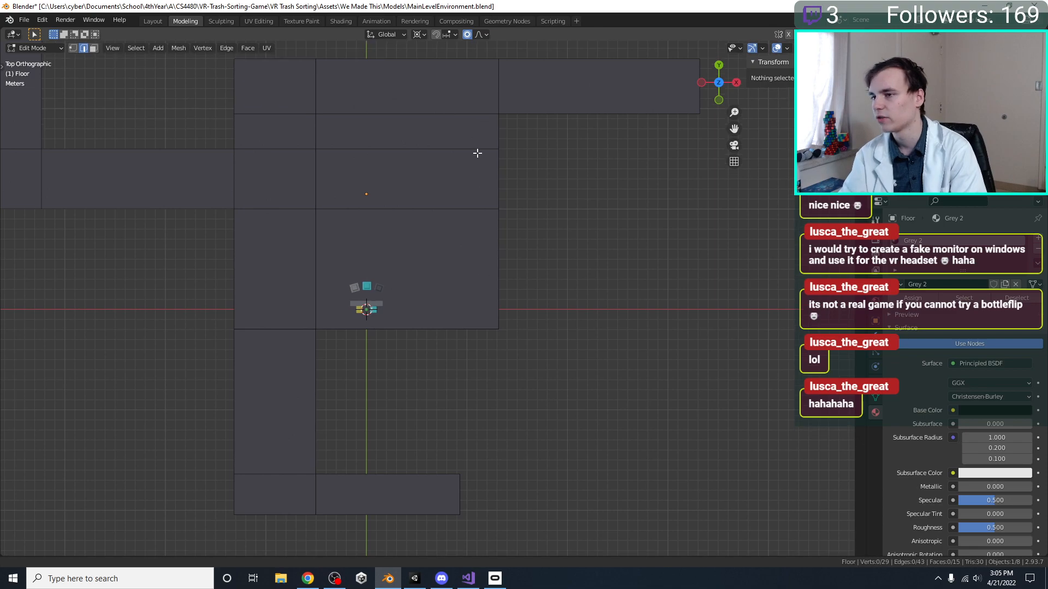
{"action": "middle_click_drag", "start_coordinate": [480, 138], "coordinate": [451, 261], "text": "shift"}
{"action": "key", "text": "ctrl+s"}
{"action": "middle_click_drag", "start_coordinate": [450, 299], "coordinate": [473, 257]}
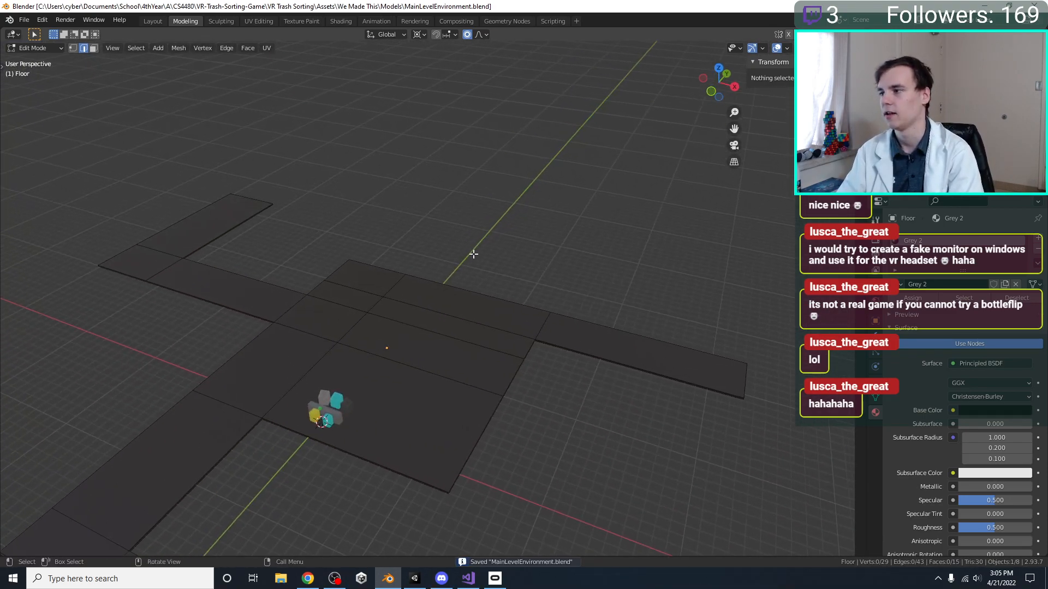
{"action": "key", "text": "ctrl+s"}
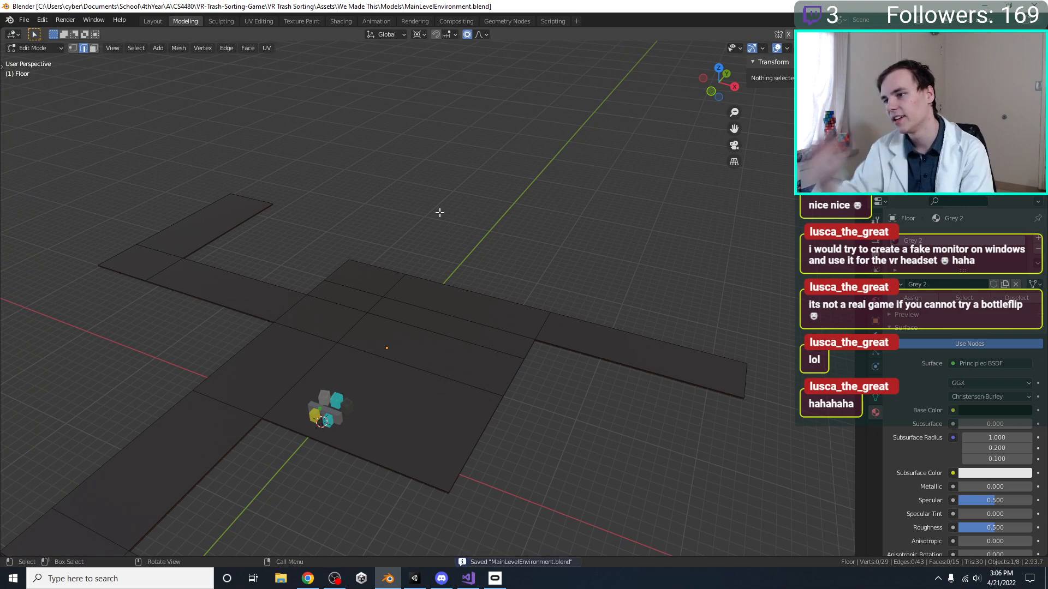
Return to Object Mode, check the floor's outline in perspective and top view, and save MainLevelEnvironment.blend
{"action": "key", "text": "Tab"}
{"action": "middle_click_drag", "start_coordinate": [452, 189], "coordinate": [490, 272]}
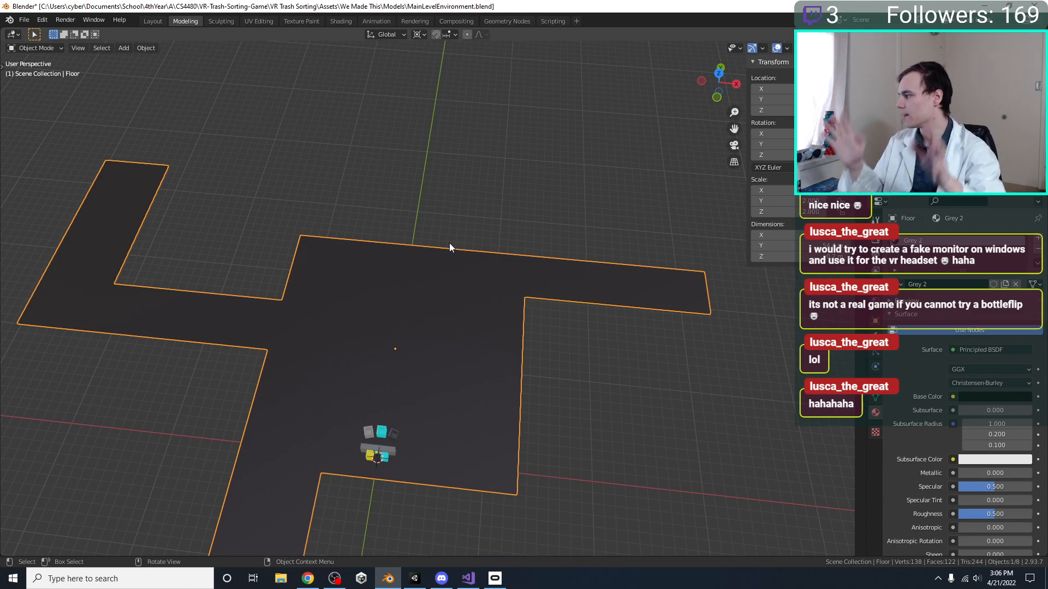
{"action": "key", "text": "KP_7"}
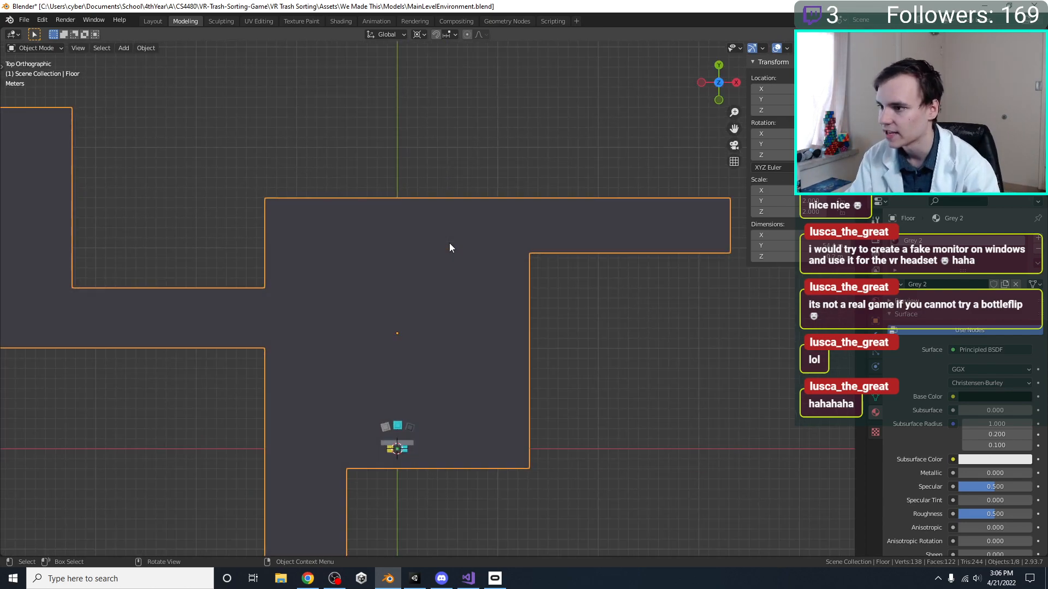
{"action": "middle_click_drag", "start_coordinate": [469, 313], "coordinate": [573, 232]}
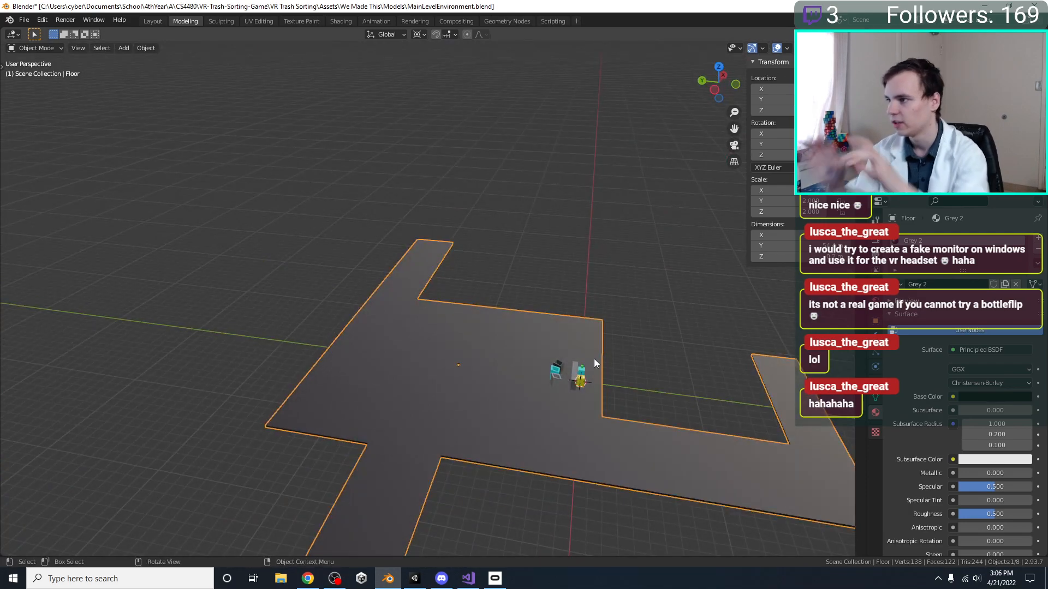
{"action": "key", "text": "KP_7"}
{"action": "scroll", "coordinate": [594, 359], "scroll_direction": "up", "scroll_amount": 5}
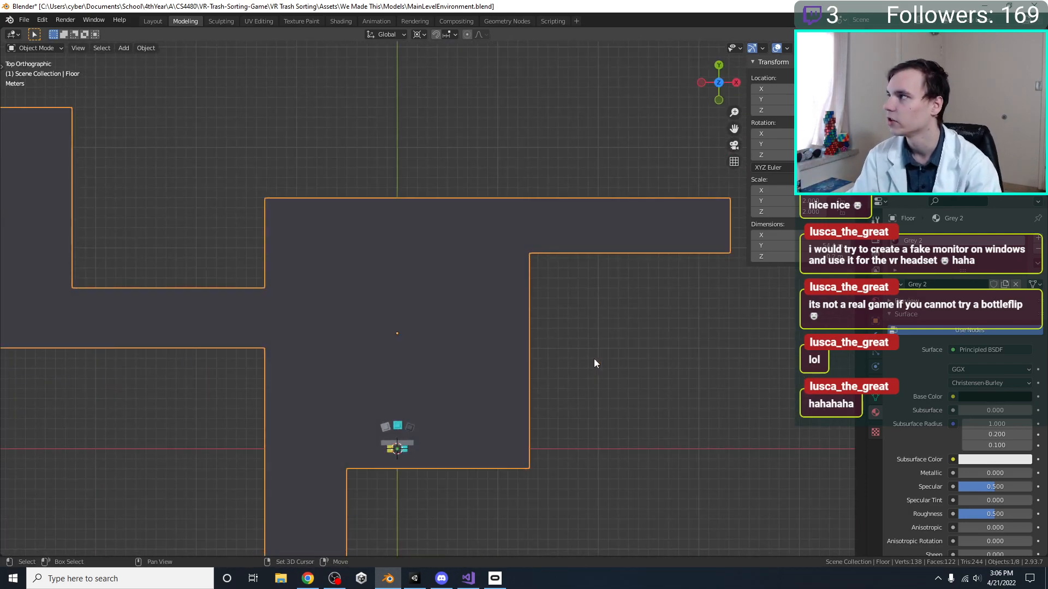
{"action": "key", "text": "ctrl+s"}
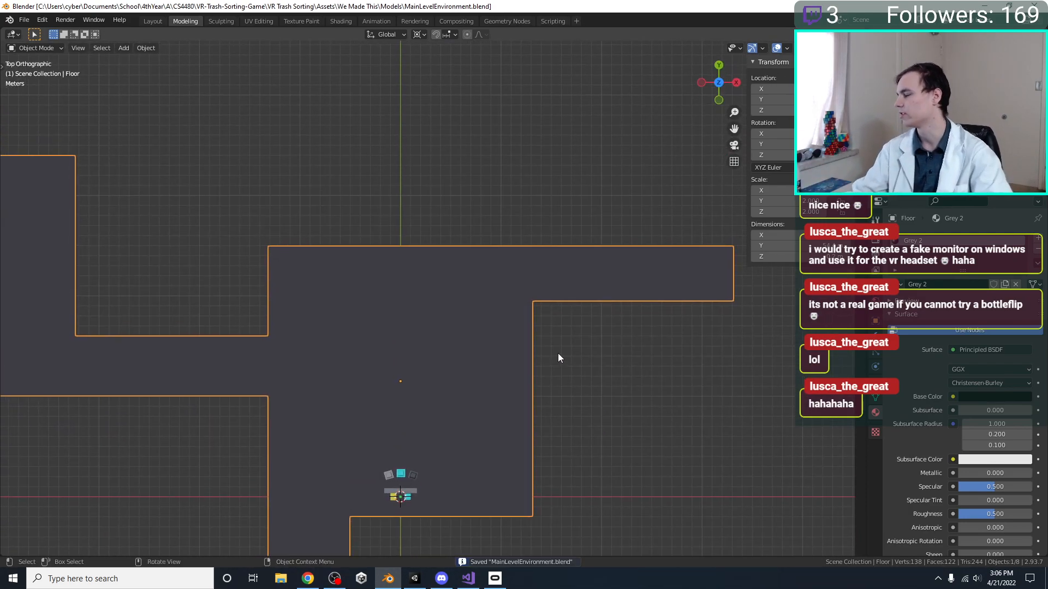
{"action": "scroll", "coordinate": [558, 354], "scroll_direction": "up", "scroll_amount": 1}
{"action": "middle_click_drag", "start_coordinate": [414, 357], "coordinate": [430, 361], "text": "shift"}
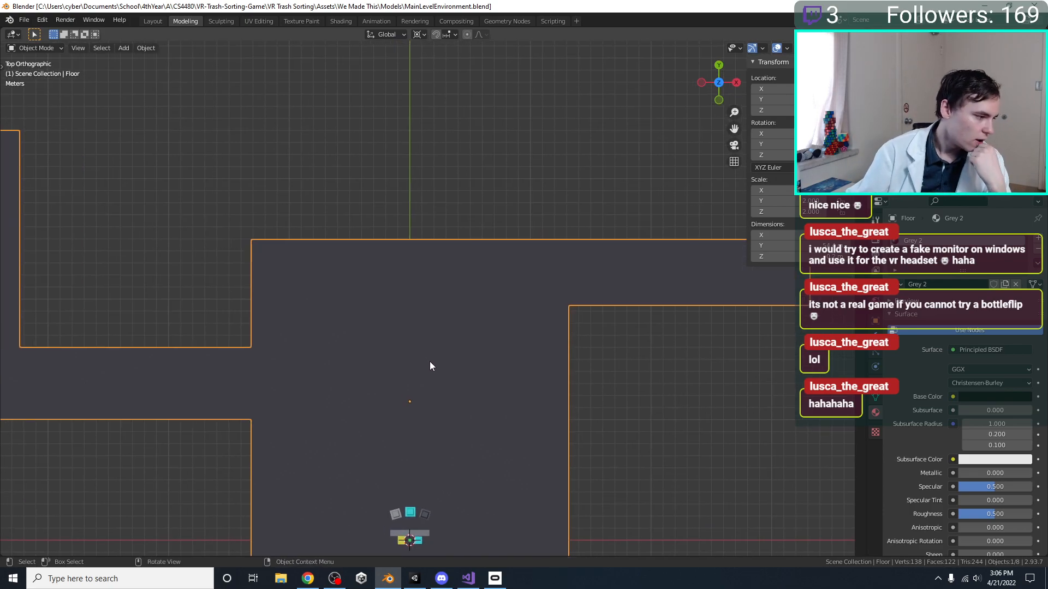
Frame the Conveyor in the view and lower it slightly along Z
{"action": "middle_click_drag", "start_coordinate": [426, 443], "coordinate": [445, 333]}
{"action": "scroll", "coordinate": [445, 332], "scroll_direction": "up", "scroll_amount": 4}
{"action": "left_click", "coordinate": [467, 436]}
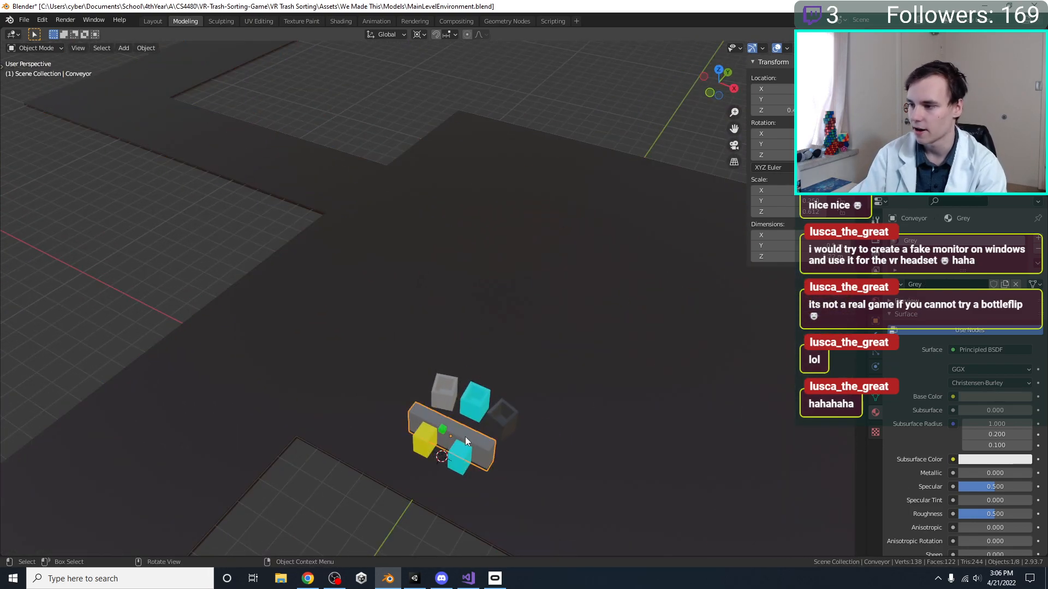
{"action": "key", "text": "KP_Decimal"}
{"action": "key", "text": "g"}
{"action": "key", "text": "z"}
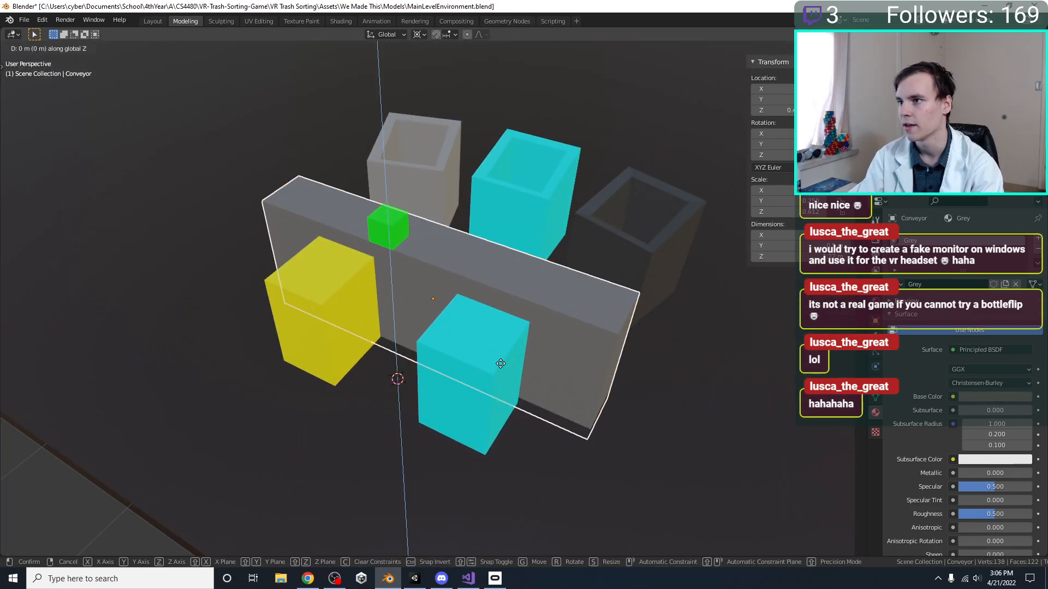
{"action": "left_click", "coordinate": [500, 367]}
Lower the three trash bins behind the conveyor slightly along Z, clear the selection, and save the file
{"action": "middle_click_drag", "start_coordinate": [553, 214], "coordinate": [495, 278], "text": "shift"}
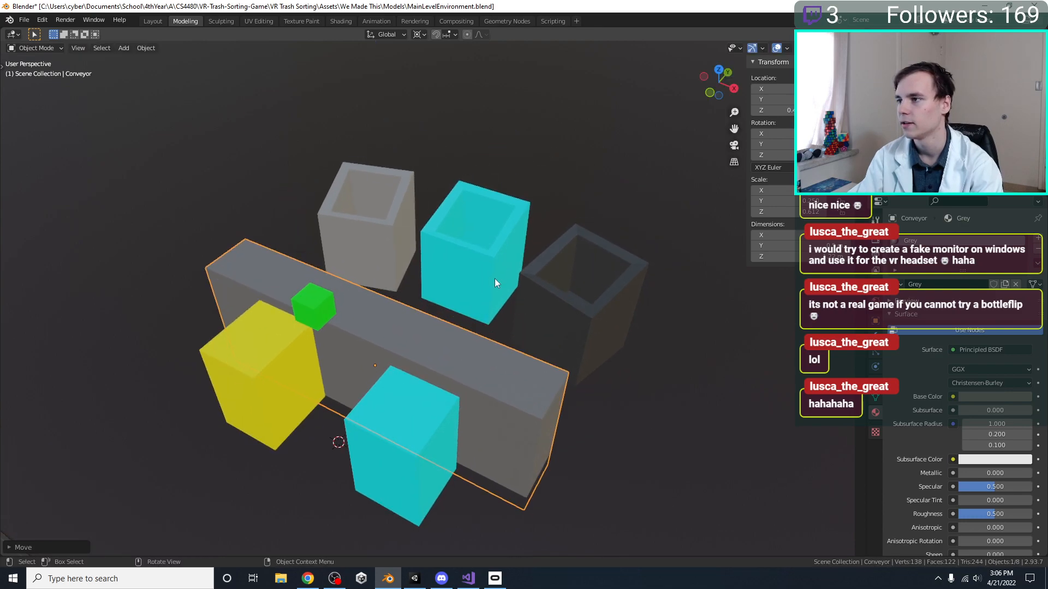
{"action": "left_click", "coordinate": [495, 279]}
{"action": "left_click", "coordinate": [537, 292], "text": "shift"}
{"action": "left_click", "coordinate": [392, 241], "text": "shift"}
{"action": "key", "text": "g"}
{"action": "key", "text": "z"}
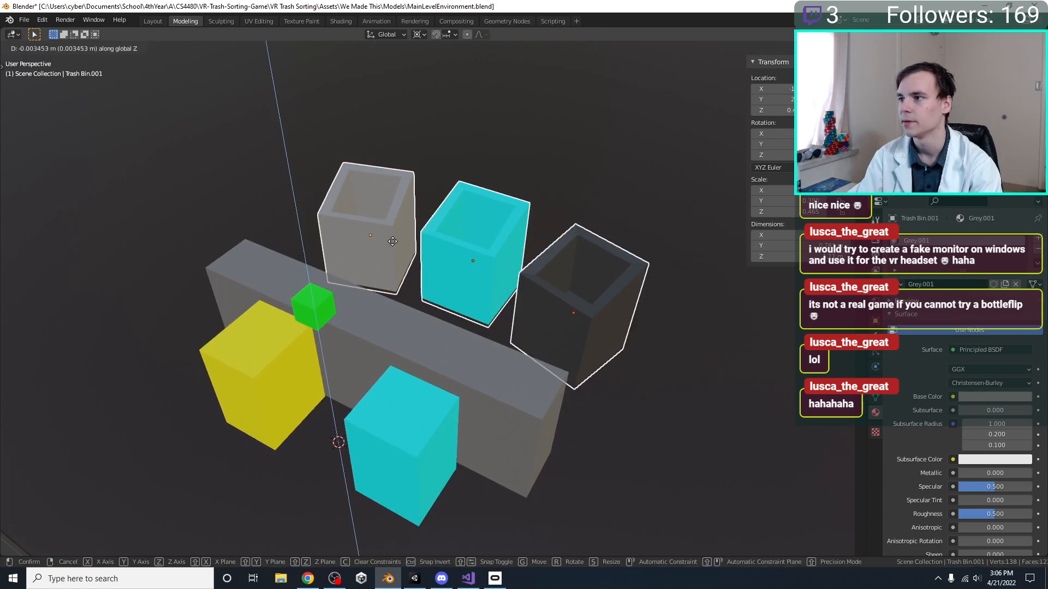
{"action": "left_click", "coordinate": [398, 248]}
{"action": "middle_click_drag", "start_coordinate": [401, 249], "coordinate": [459, 338]}
{"action": "scroll", "coordinate": [420, 237], "scroll_direction": "down", "scroll_amount": 2}
{"action": "scroll", "coordinate": [342, 369], "scroll_direction": "down", "scroll_amount": 3}
{"action": "middle_click_drag", "start_coordinate": [535, 335], "coordinate": [371, 351], "text": "shift"}
{"action": "left_click", "coordinate": [632, 442]}
{"action": "key", "text": "ctrl+s"}
Add a cube and place it on the main room's lower edge, about 9 m in X and -2 m in Y from the origin
{"action": "scroll", "coordinate": [632, 442], "scroll_direction": "down", "scroll_amount": 2}
{"action": "middle_click_drag", "start_coordinate": [632, 442], "coordinate": [568, 361]}
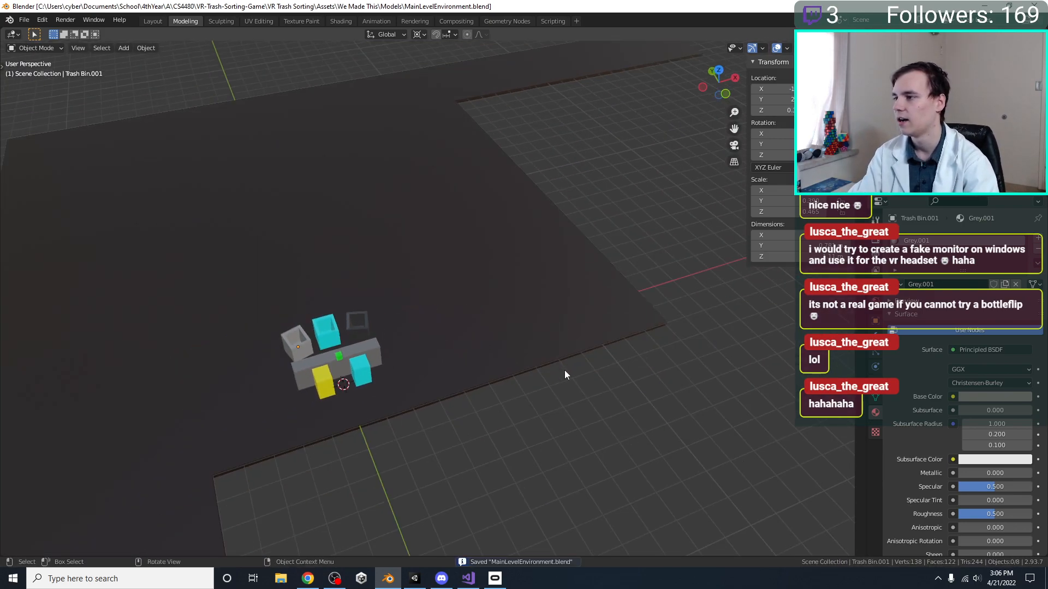
{"action": "key", "text": "shift+a"}
{"action": "mouse_move", "coordinate": [540, 346]}
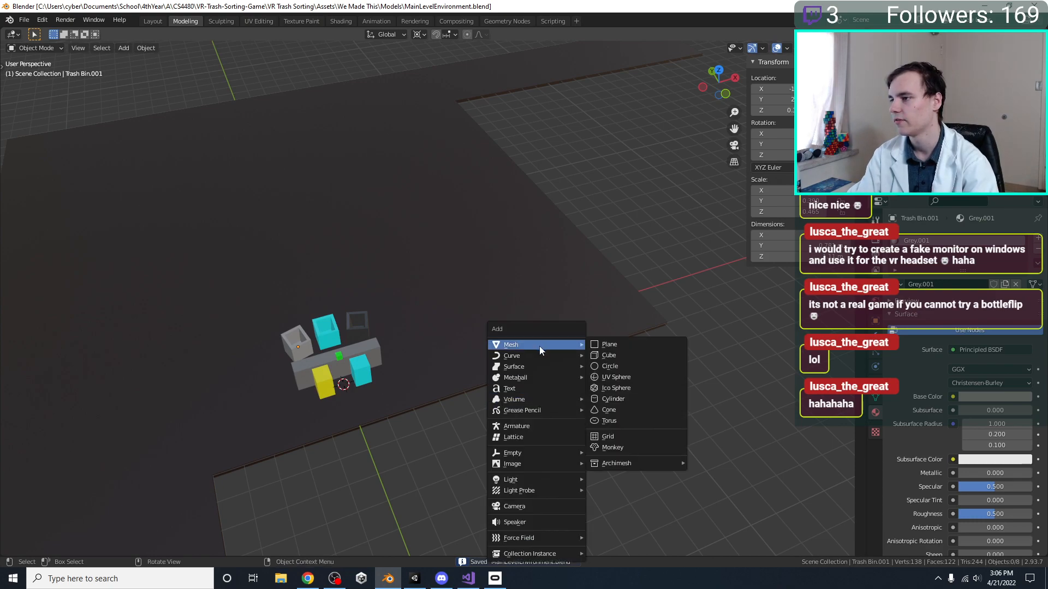
{"action": "left_click", "coordinate": [644, 355]}
{"action": "key", "text": "KP_7"}
{"action": "scroll", "coordinate": [358, 355], "scroll_direction": "down", "scroll_amount": 2}
{"action": "key", "text": "g"}
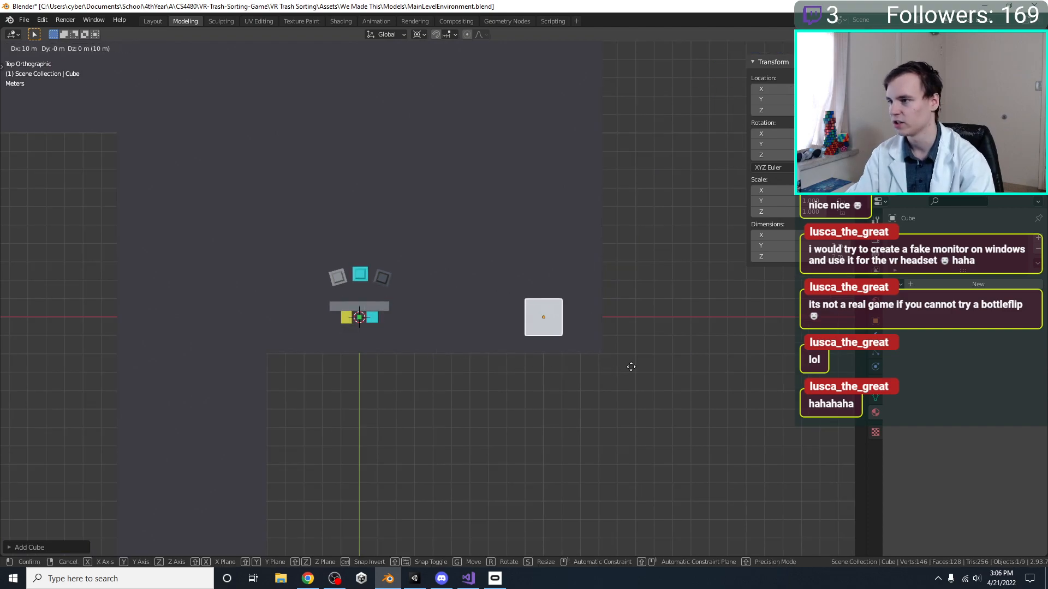
{"action": "left_click", "coordinate": [626, 393]}
{"action": "middle_click_drag", "start_coordinate": [488, 364], "coordinate": [354, 386], "text": "shift"}
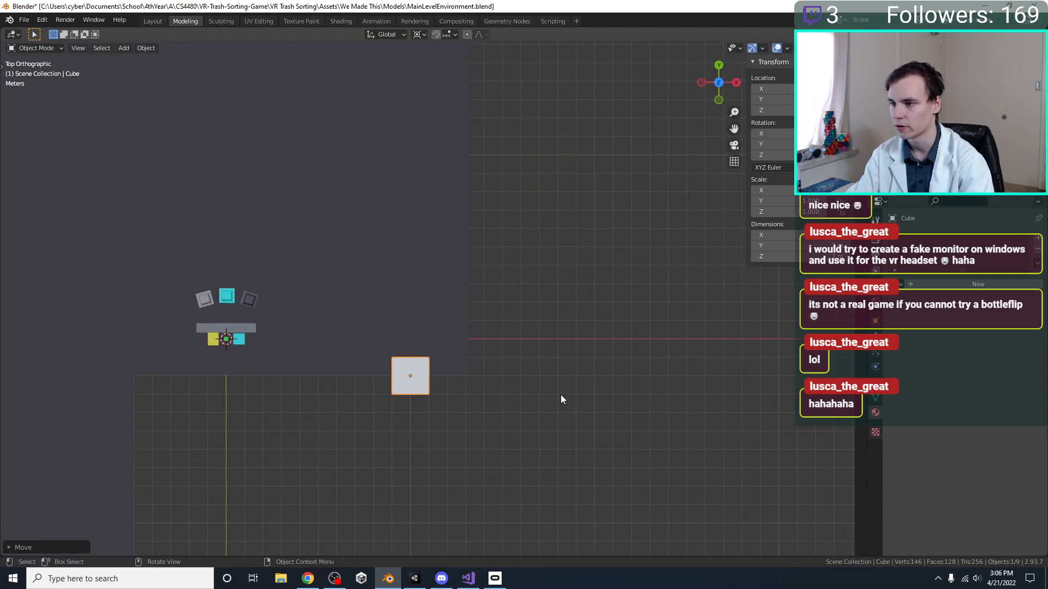
{"action": "key", "text": "g"}
{"action": "left_click", "coordinate": [535, 387], "text": "ctrl"}
{"action": "key", "text": "s"}
{"action": "key", "text": "x"}
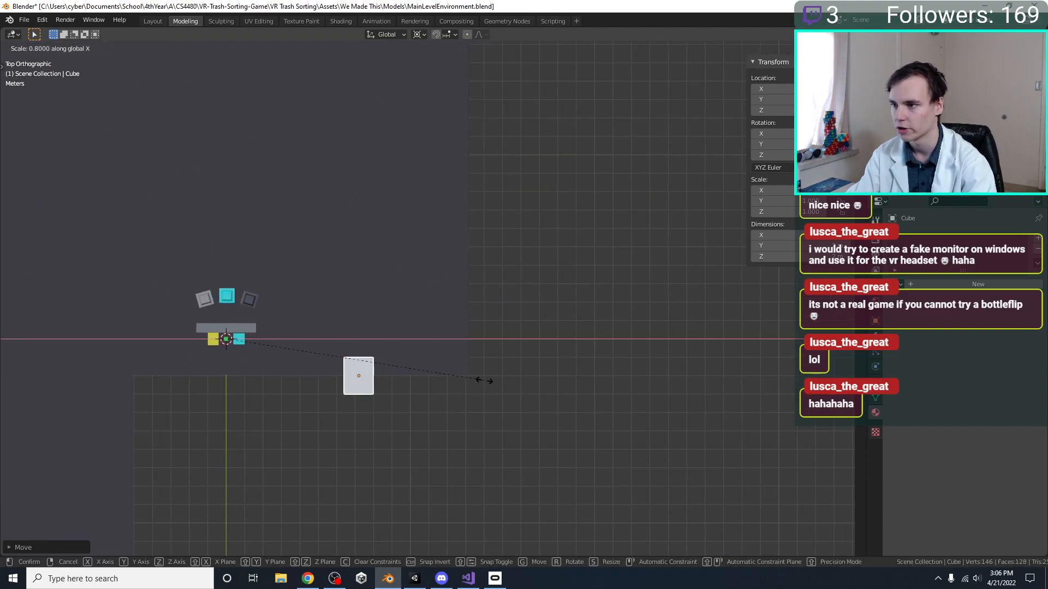
{"action": "key", "text": "y"}
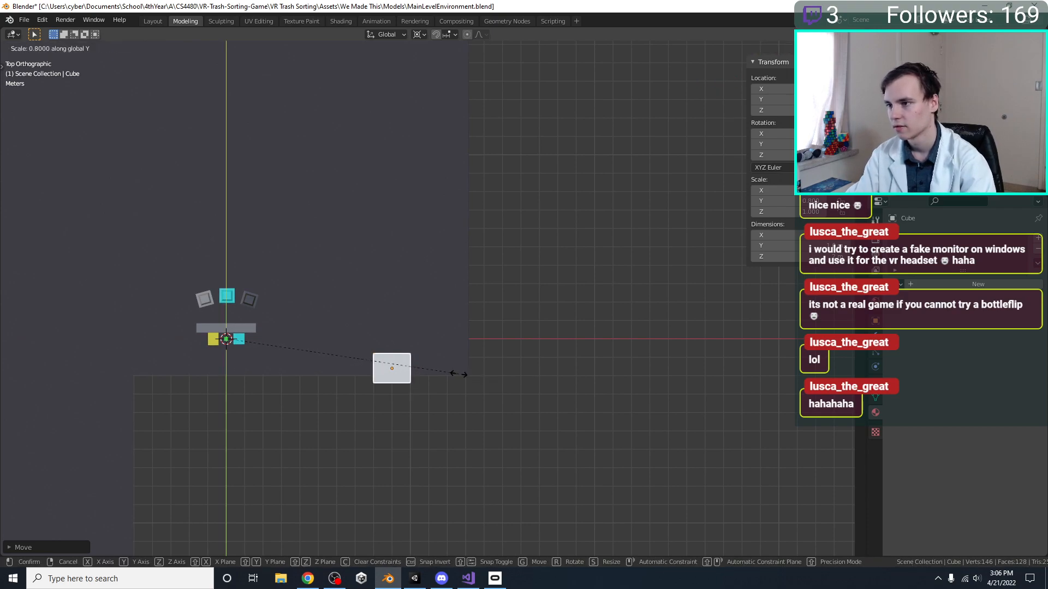
{"action": "key", "text": "Escape"}
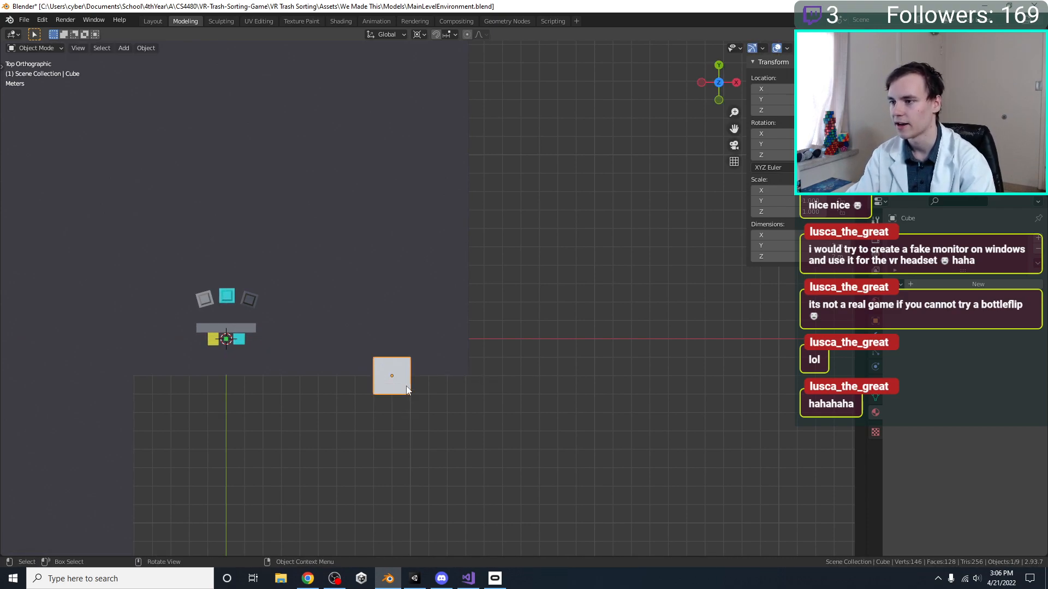
{"action": "scroll", "coordinate": [407, 390], "scroll_direction": "down", "scroll_amount": 4}
{"action": "scroll", "coordinate": [589, 308], "scroll_direction": "up", "scroll_amount": 5}
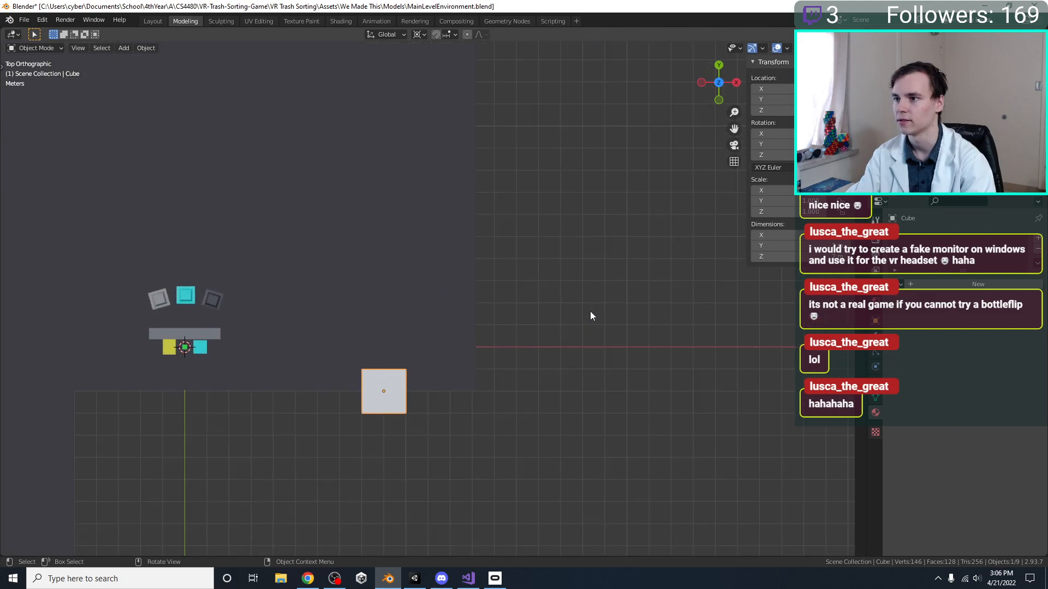
{"action": "key", "text": "s"}
{"action": "key", "text": "x"}
{"action": "key", "text": "Escape"}
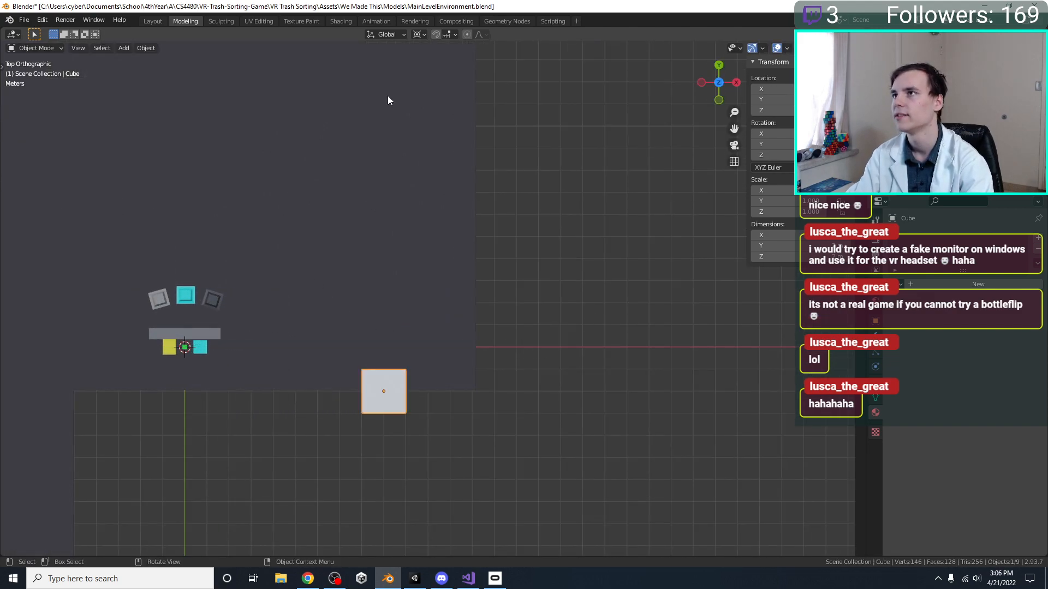
Set the transform pivot to Median Point and scale the cube to 0.4 along Y
{"action": "left_click", "coordinate": [421, 33]}
{"action": "left_click", "coordinate": [440, 82]}
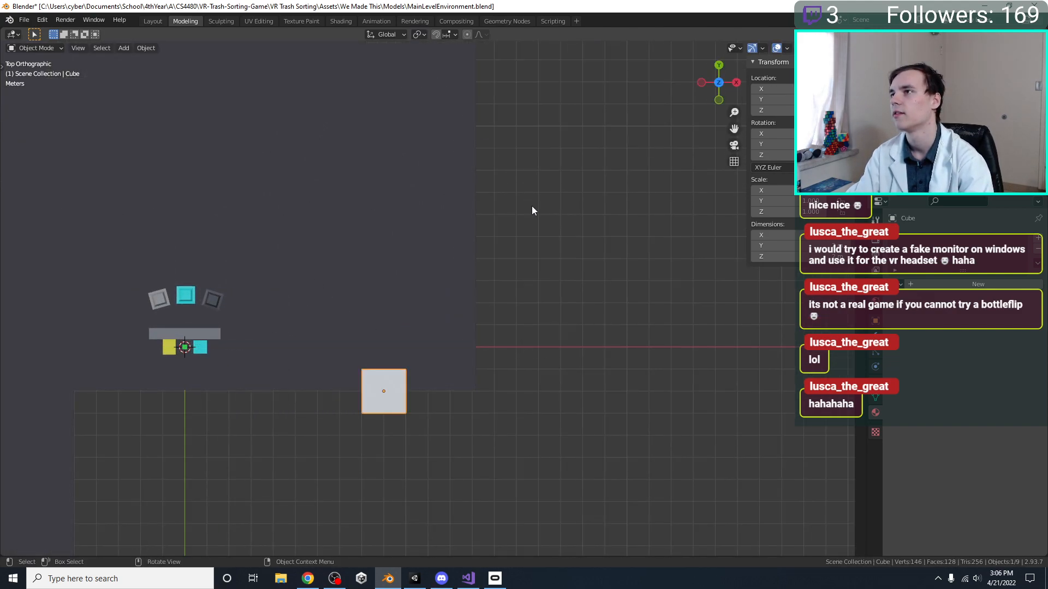
{"action": "key", "text": "s"}
{"action": "key", "text": "y"}
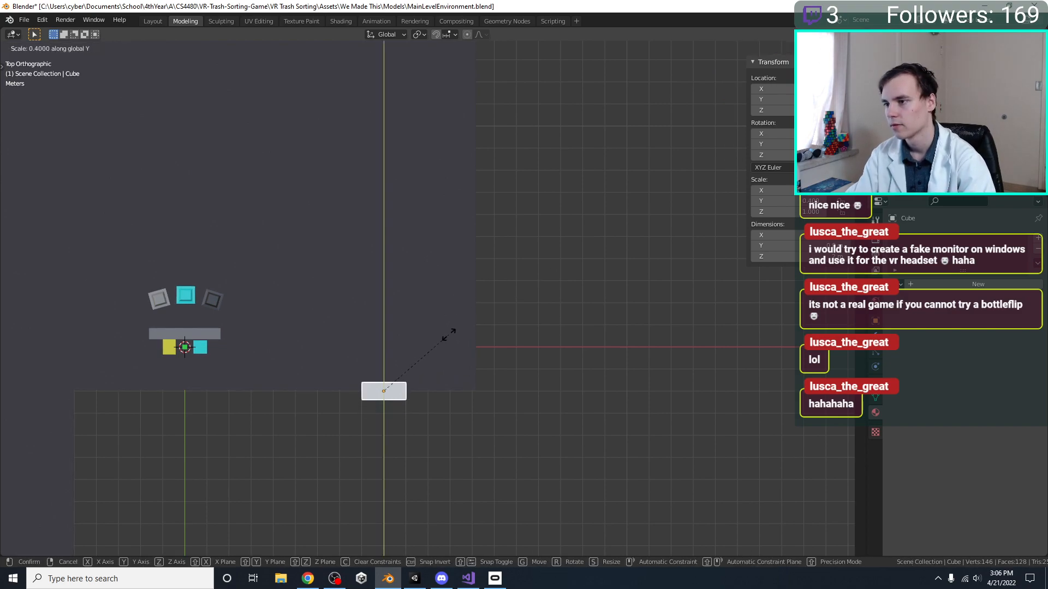
{"action": "key", "text": "Return"}
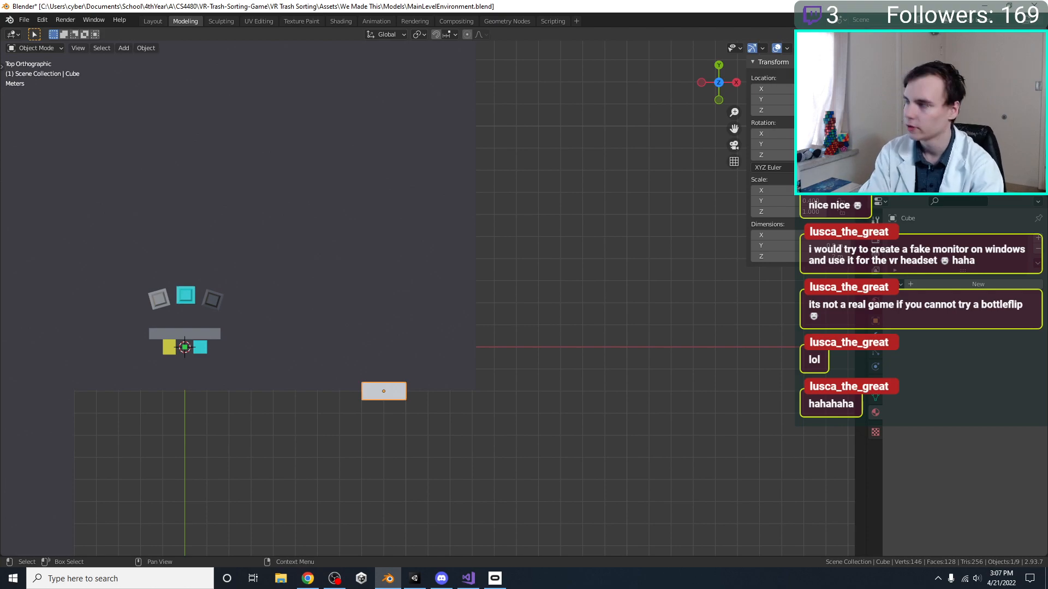
Rename the cube Door and scale it down along Y into a thin slab
{"action": "middle_click_drag", "start_coordinate": [642, 317], "coordinate": [685, 264], "text": "shift"}
{"action": "scroll", "coordinate": [501, 347], "scroll_direction": "up", "scroll_amount": 2}
{"action": "key", "text": "g"}
{"action": "key", "text": "y"}
{"action": "key", "text": "x"}
{"action": "left_click", "coordinate": [500, 352]}
{"action": "key", "text": "s"}
{"action": "key", "text": "x"}
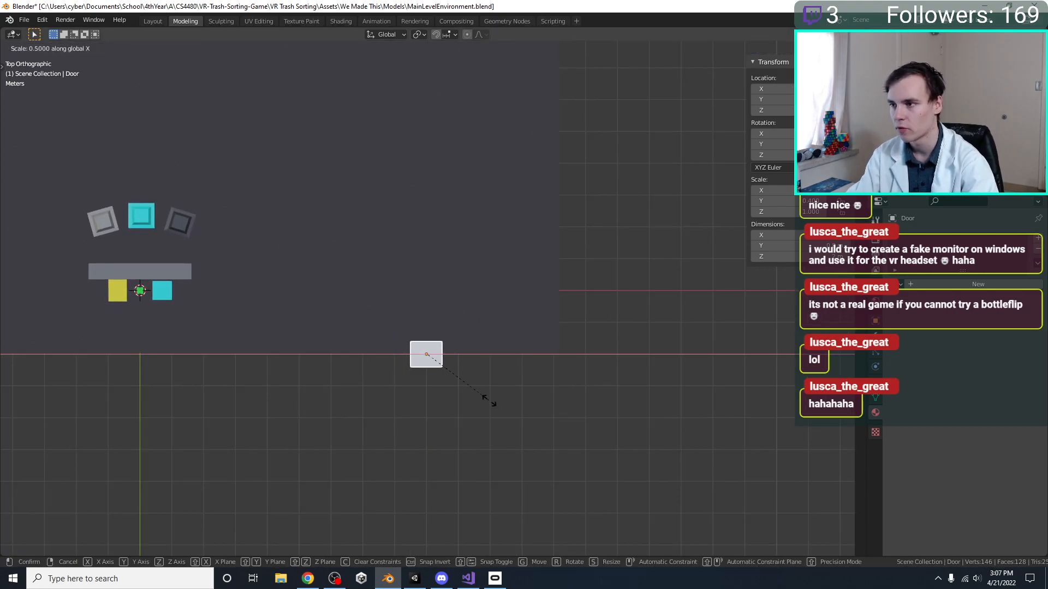
{"action": "key", "text": "y"}
{"action": "left_click", "coordinate": [470, 381]}
Move the Door about 1 m in X along the main room's lower edge
{"action": "key", "text": "g"}
{"action": "left_click", "coordinate": [507, 374]}
{"action": "middle_click_drag", "start_coordinate": [505, 339], "coordinate": [507, 356], "text": "shift"}
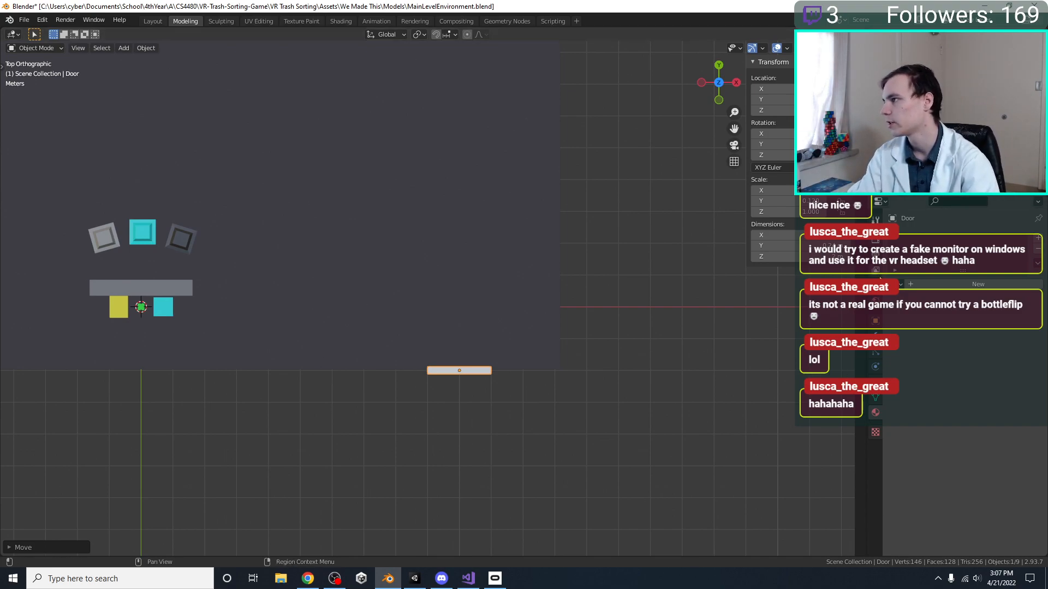
Assign a material to the Door and set its base colour to dark reddish brown, about H 0.019, S 0.977, V 0.091
{"action": "left_click", "coordinate": [896, 284]}
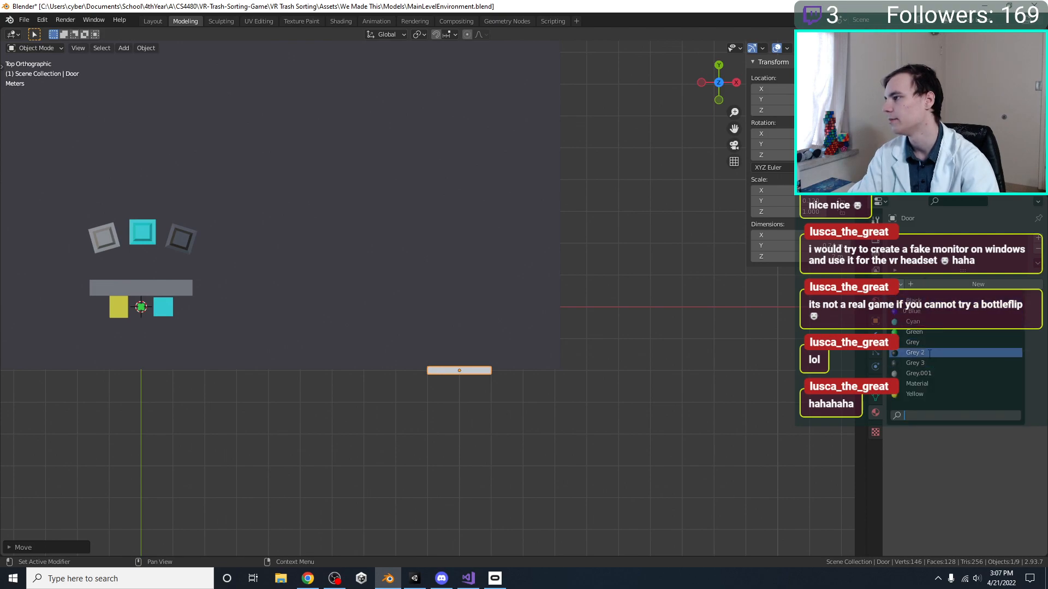
{"action": "left_click", "coordinate": [943, 331]}
{"action": "middle_click_drag", "start_coordinate": [628, 306], "coordinate": [722, 310]}
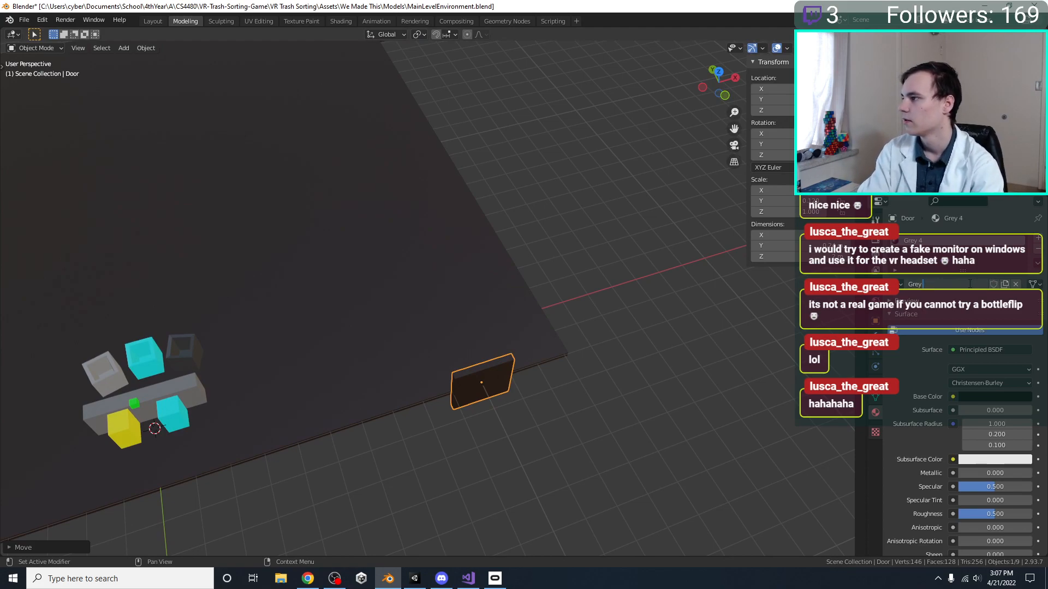
{"action": "left_click", "coordinate": [1003, 393]}
{"action": "left_click_drag", "start_coordinate": [1023, 285], "coordinate": [1026, 293]}
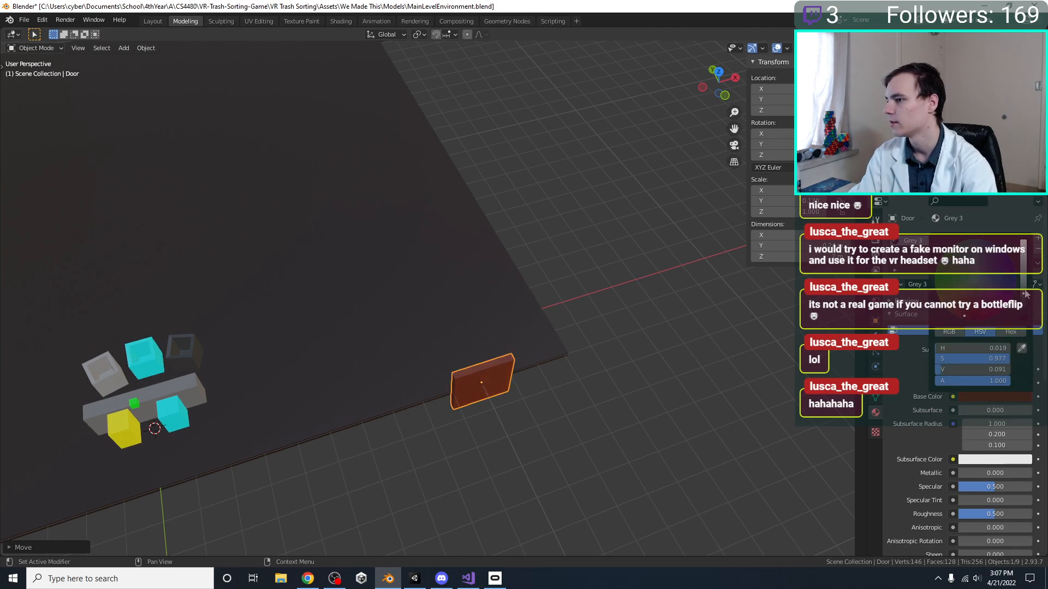
Raise the Door about 1 m along Z so that its base rests on the floor
{"action": "key", "text": "KP_1"}
{"action": "key", "text": "g"}
{"action": "key", "text": "z"}
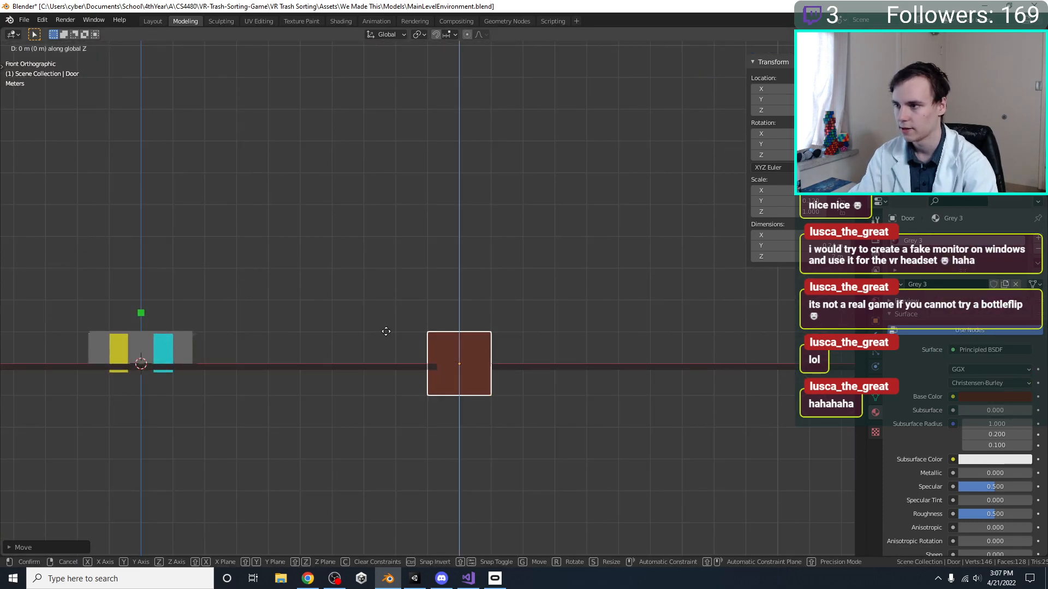
{"action": "left_click", "coordinate": [379, 305]}
{"action": "key", "text": "KP_7"}
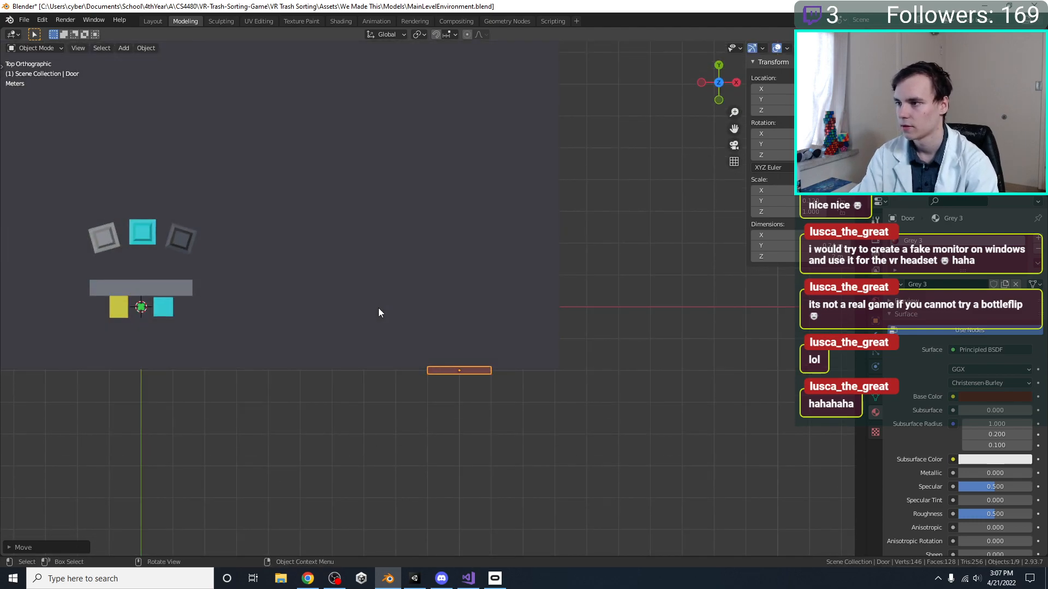
{"action": "middle_click_drag", "start_coordinate": [399, 385], "coordinate": [401, 256]}
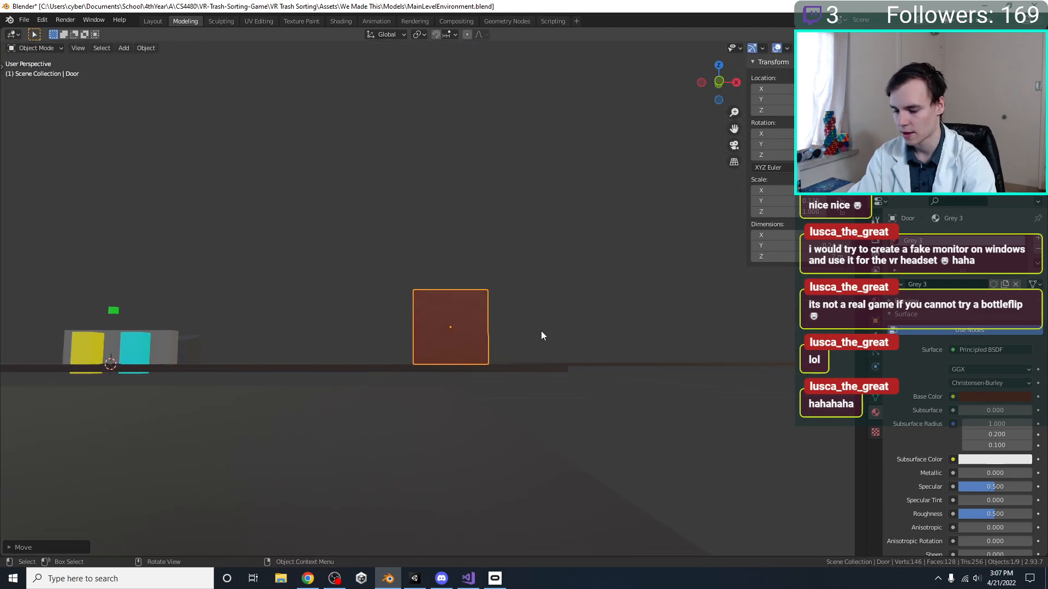
Scale the Door to about 0.6 along X, check it against the whole floor plan, and save the file
{"action": "key", "text": "KP_7"}
{"action": "key", "text": "s"}
{"action": "key", "text": "y"}
{"action": "key", "text": "x"}
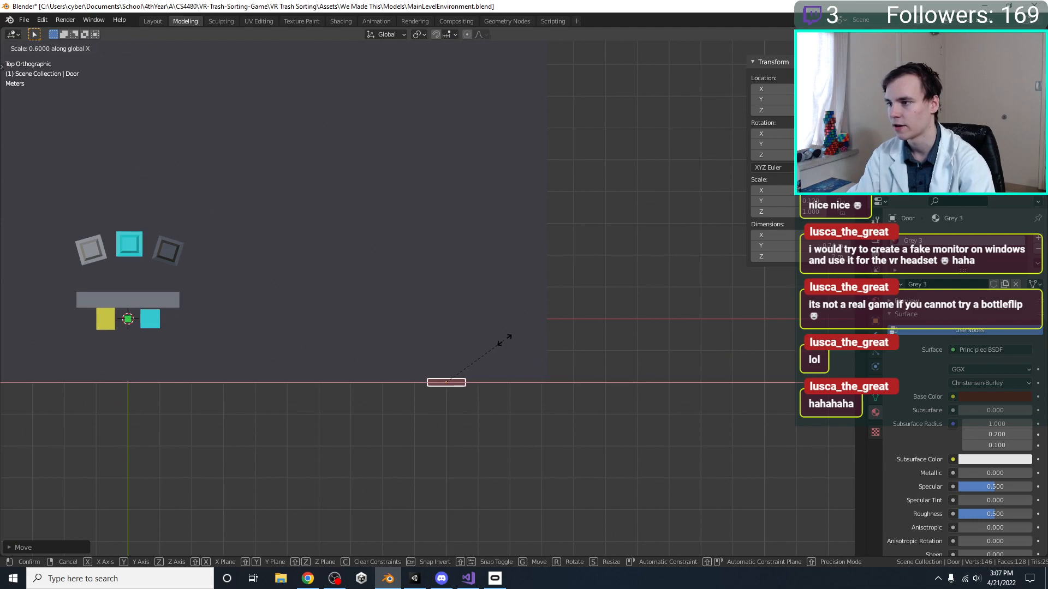
{"action": "left_click", "coordinate": [496, 344]}
{"action": "middle_click_drag", "start_coordinate": [496, 343], "coordinate": [513, 266]}
{"action": "middle_click_drag", "start_coordinate": [634, 300], "coordinate": [499, 328]}
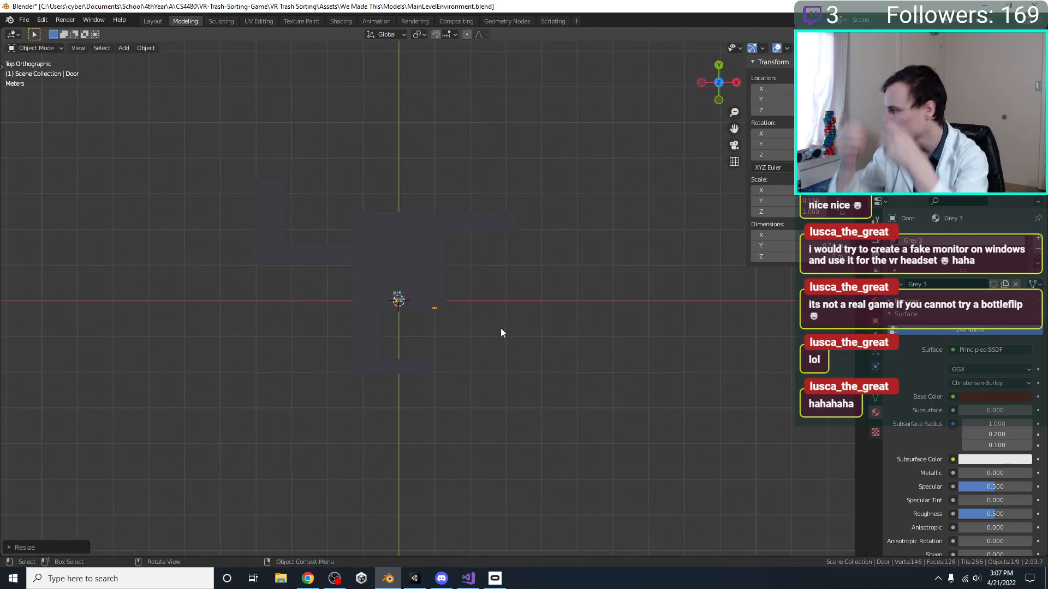
{"action": "middle_click_drag", "start_coordinate": [486, 230], "coordinate": [487, 275], "text": "shift"}
{"action": "scroll", "coordinate": [484, 275], "scroll_direction": "up", "scroll_amount": 7}
{"action": "key", "text": "ctrl+s"}
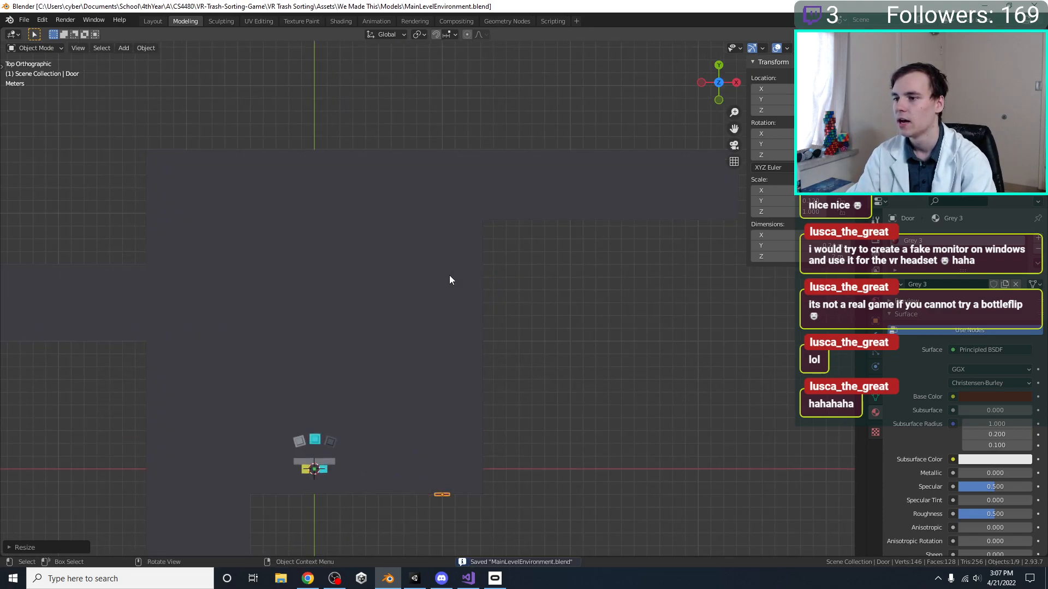
Bring the fan model with its Fan Hole, Blades and FanCenter into the level scene
{"action": "middle_click_drag", "start_coordinate": [460, 317], "coordinate": [512, 292], "text": "shift"}
{"action": "scroll", "coordinate": [555, 345], "scroll_direction": "down", "scroll_amount": 7}
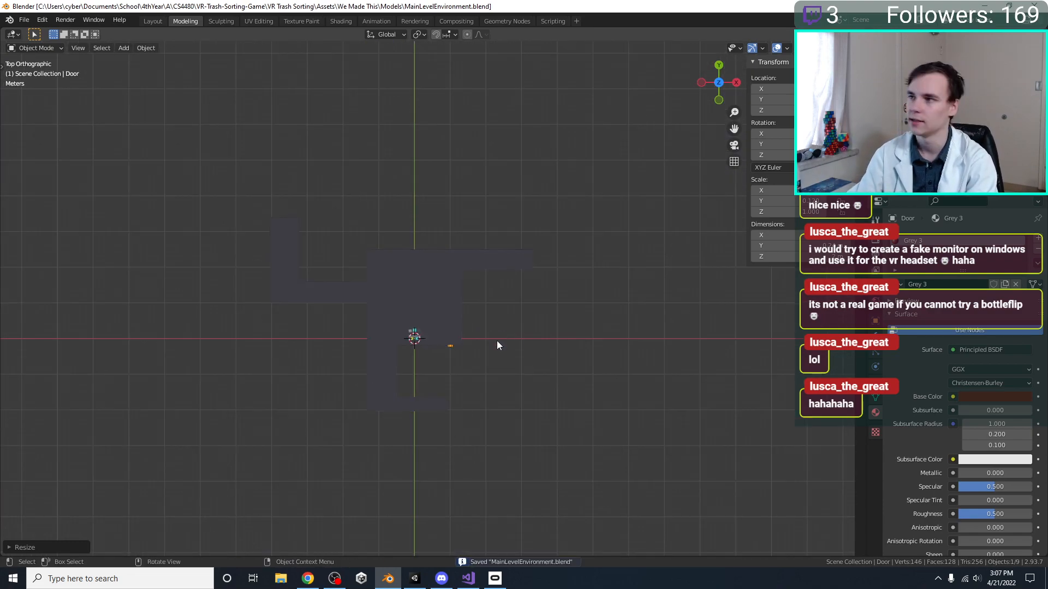
{"action": "left_click", "coordinate": [1026, 82]}
{"action": "middle_click_drag", "start_coordinate": [445, 295], "coordinate": [498, 265]}
{"action": "scroll", "coordinate": [453, 261], "scroll_direction": "up", "scroll_amount": 1}
{"action": "left_click", "coordinate": [448, 285]}
{"action": "scroll", "coordinate": [434, 325], "scroll_direction": "up", "scroll_amount": 4}
{"action": "scroll", "coordinate": [471, 277], "scroll_direction": "up", "scroll_amount": 5}
{"action": "left_click", "coordinate": [546, 248], "text": "shift"}
Try rotating the Blades and Fan Hole 90° in front view
{"action": "key", "text": "KP_7"}
{"action": "scroll", "coordinate": [541, 254], "scroll_direction": "down", "scroll_amount": 4}
{"action": "key", "text": "KP_1"}
{"action": "key", "text": "r"}
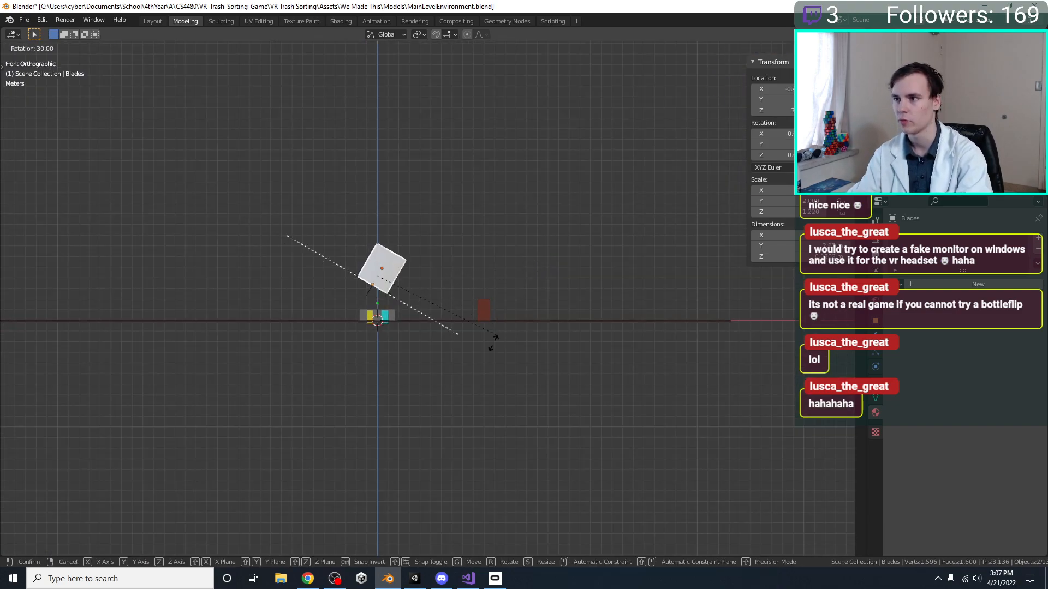
{"action": "left_click", "coordinate": [381, 414]}
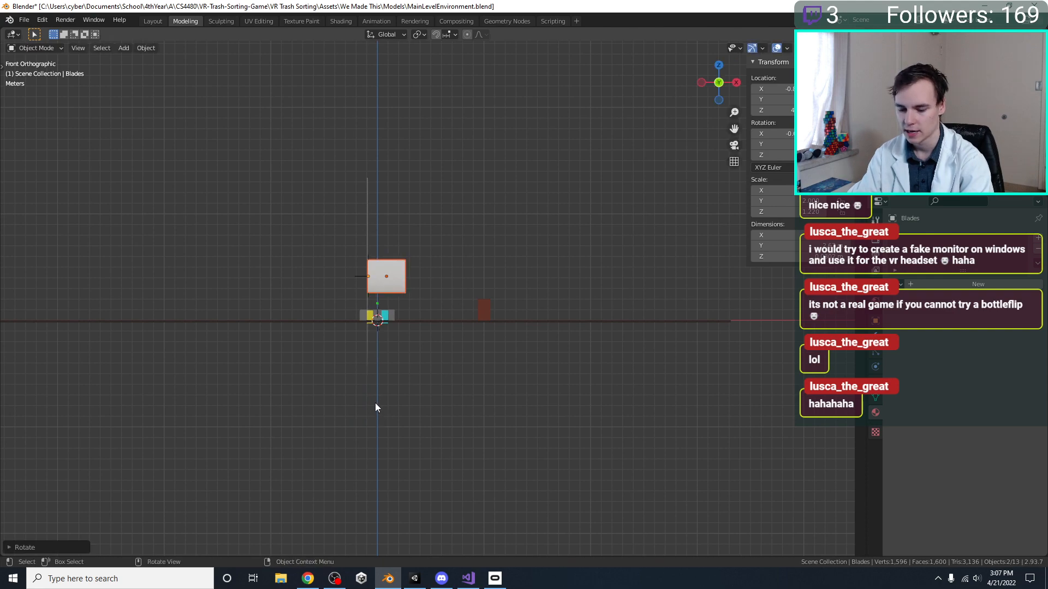
Try moving the Blades and Fan Hole beside the main room's +X edge, adjusting the position in top view
{"action": "key", "text": "g"}
{"action": "left_click", "coordinate": [515, 401]}
{"action": "key", "text": "KP_7"}
{"action": "middle_click_drag", "start_coordinate": [516, 405], "coordinate": [427, 509], "text": "shift"}
{"action": "key", "text": "g"}
{"action": "left_click", "coordinate": [448, 397]}
{"action": "middle_click_drag", "start_coordinate": [432, 400], "coordinate": [567, 317]}
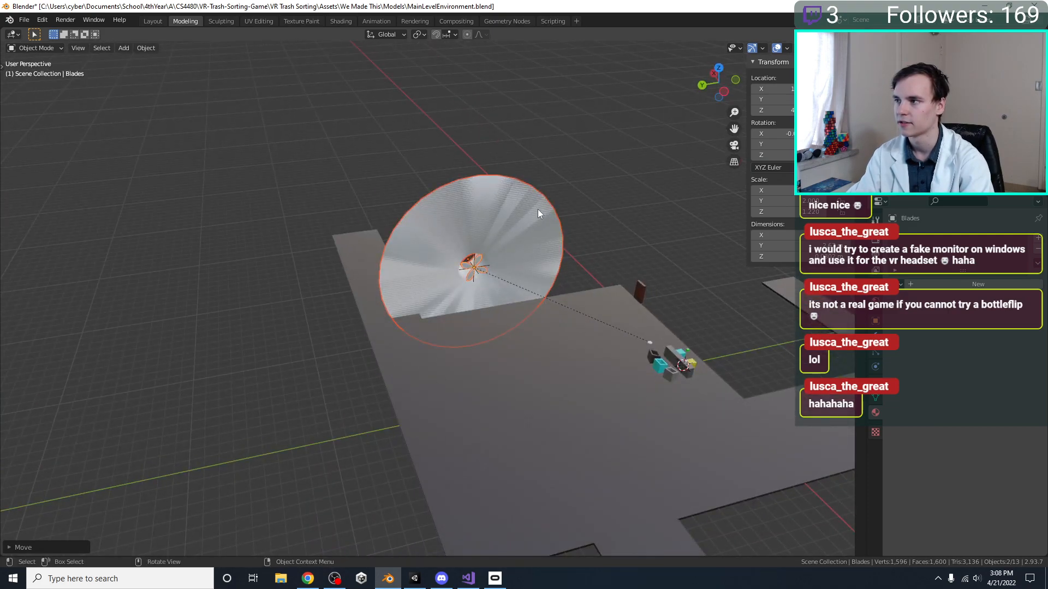
{"action": "key", "text": "KP_7"}
{"action": "key", "text": "g"}
{"action": "left_click", "coordinate": [503, 250]}
Try shrinking the Fan Hole's wide outer rim in Edit Mode to roughly the duct's diameter
{"action": "middle_click_drag", "start_coordinate": [375, 355], "coordinate": [552, 227]}
{"action": "left_click", "coordinate": [511, 263]}
{"action": "middle_click_drag", "start_coordinate": [511, 264], "coordinate": [526, 304]}
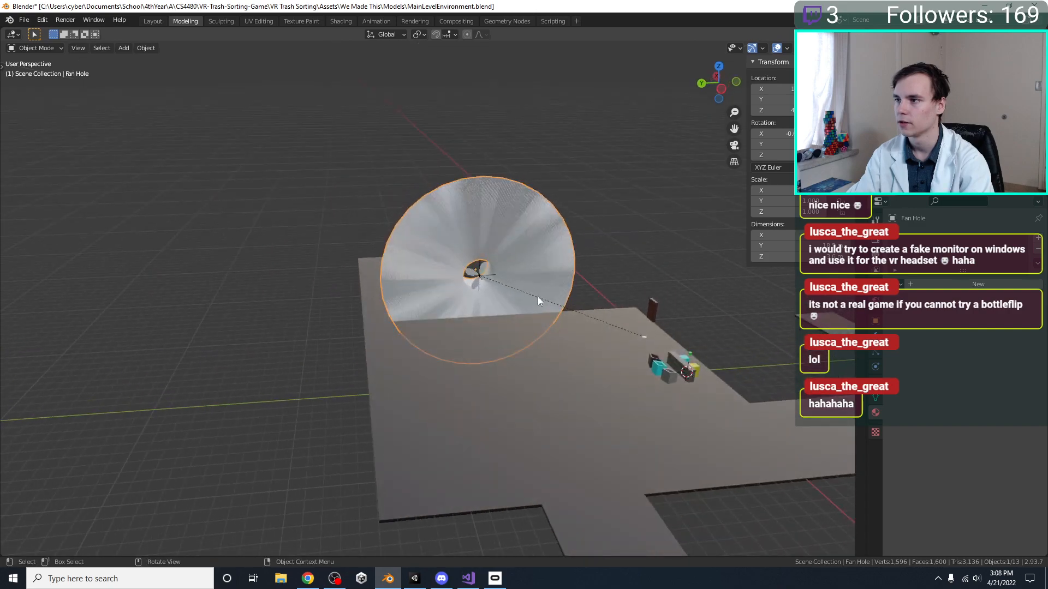
{"action": "key", "text": "KP_Decimal"}
{"action": "key", "text": "Tab"}
{"action": "key", "text": "s"}
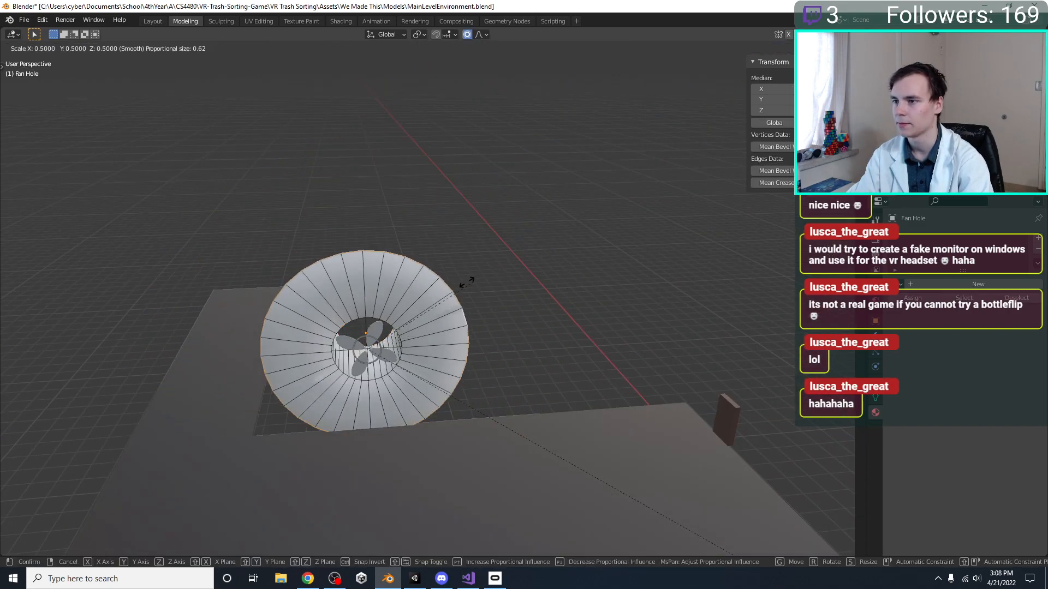
{"action": "left_click", "coordinate": [405, 312], "text": "ctrl"}
{"action": "key", "text": "Tab"}
Try moving the separate FanCenter about 13 m in X and 10 m in Y toward the relocated fan
{"action": "middle_click_drag", "start_coordinate": [416, 313], "coordinate": [473, 385]}
{"action": "key", "text": "KP_7"}
{"action": "key", "text": "KP_1"}
{"action": "middle_click_drag", "start_coordinate": [313, 290], "coordinate": [637, 484]}
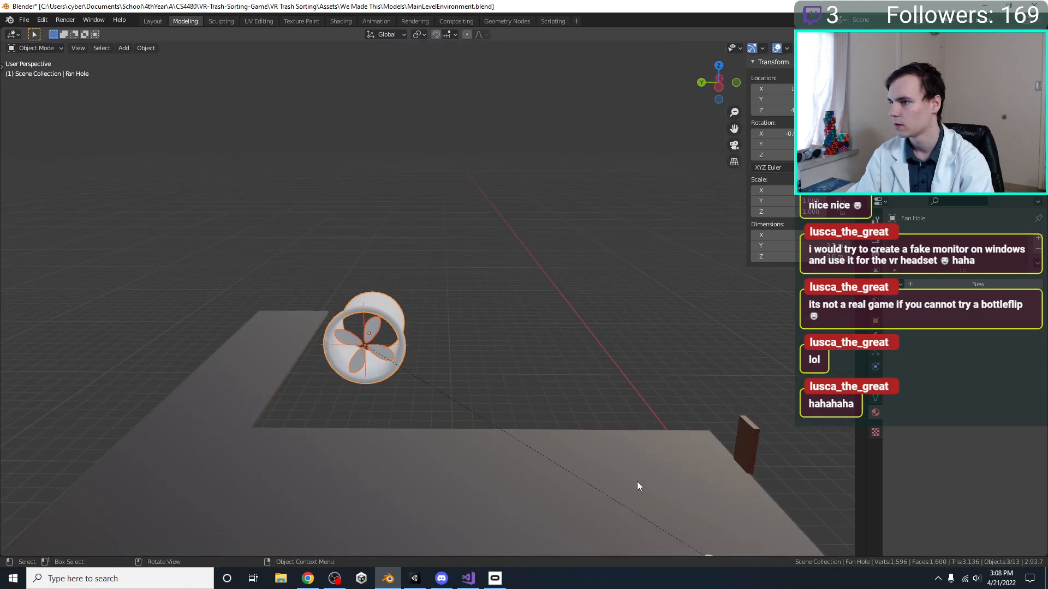
{"action": "scroll", "coordinate": [638, 480], "scroll_direction": "down", "scroll_amount": 3}
{"action": "left_click", "coordinate": [586, 441]}
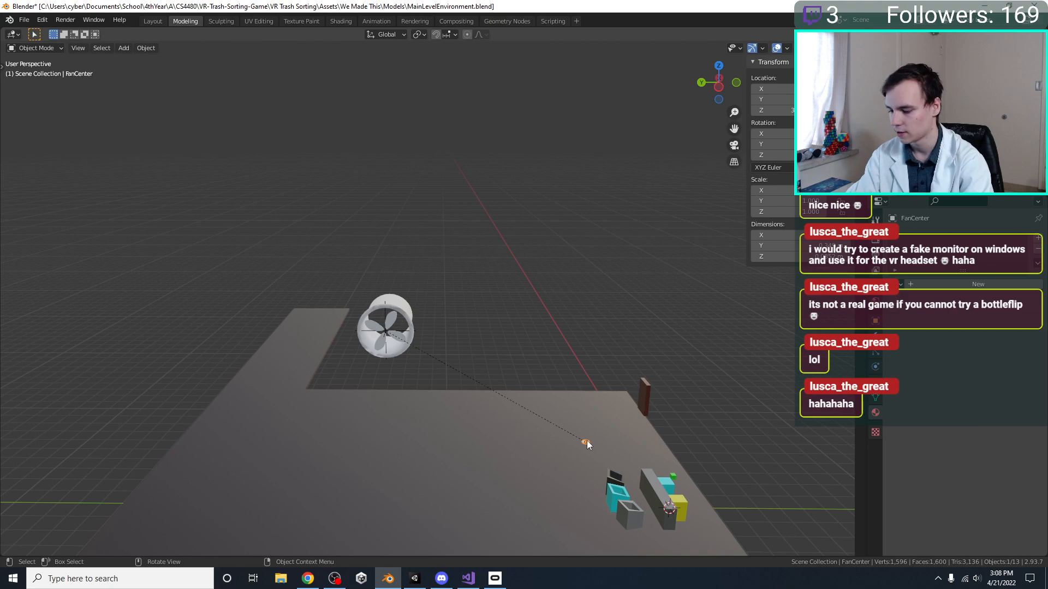
{"action": "key", "text": "KP_7"}
{"action": "key", "text": "g"}
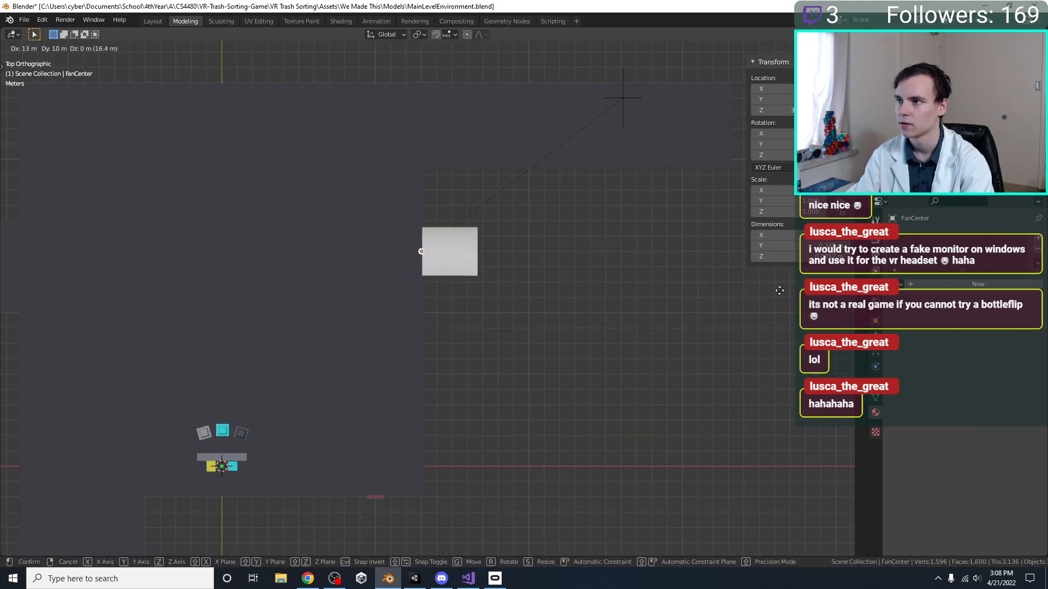
{"action": "left_click", "coordinate": [780, 289]}
Undo the FanCenter move, the rim resize, and the fan's earlier moves and rotation
{"action": "key", "text": "ctrl+z"}
{"action": "key", "text": "ctrl+z"}
{"action": "key", "text": "ctrl+z"}
{"action": "key", "text": "ctrl+z"}
{"action": "key", "text": "ctrl+z"}
{"action": "key", "text": "ctrl+z"}
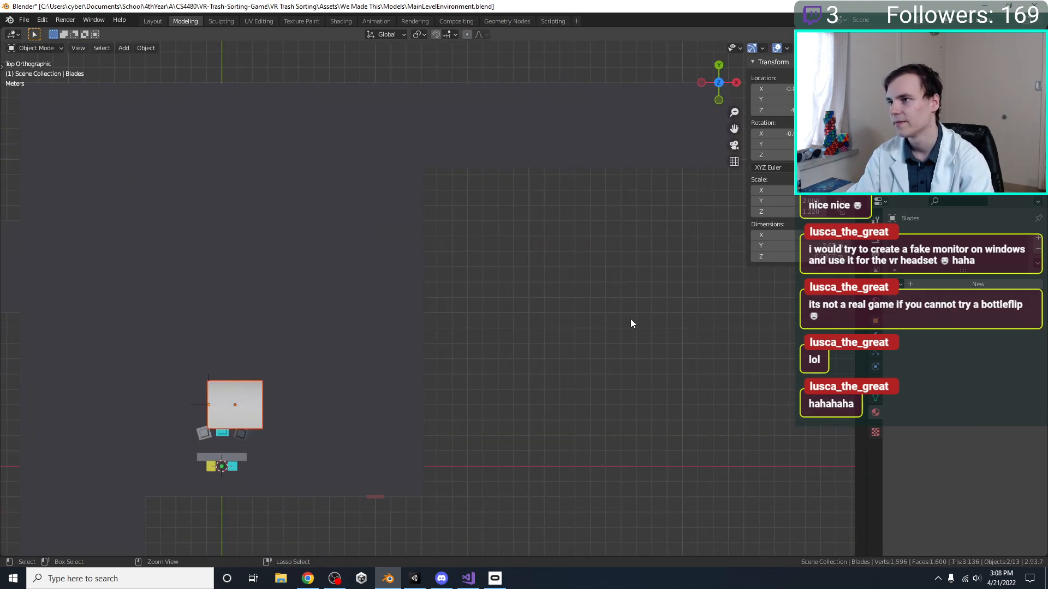
{"action": "middle_click_drag", "start_coordinate": [324, 345], "coordinate": [457, 250]}
{"action": "scroll", "coordinate": [501, 322], "scroll_direction": "up", "scroll_amount": 3}
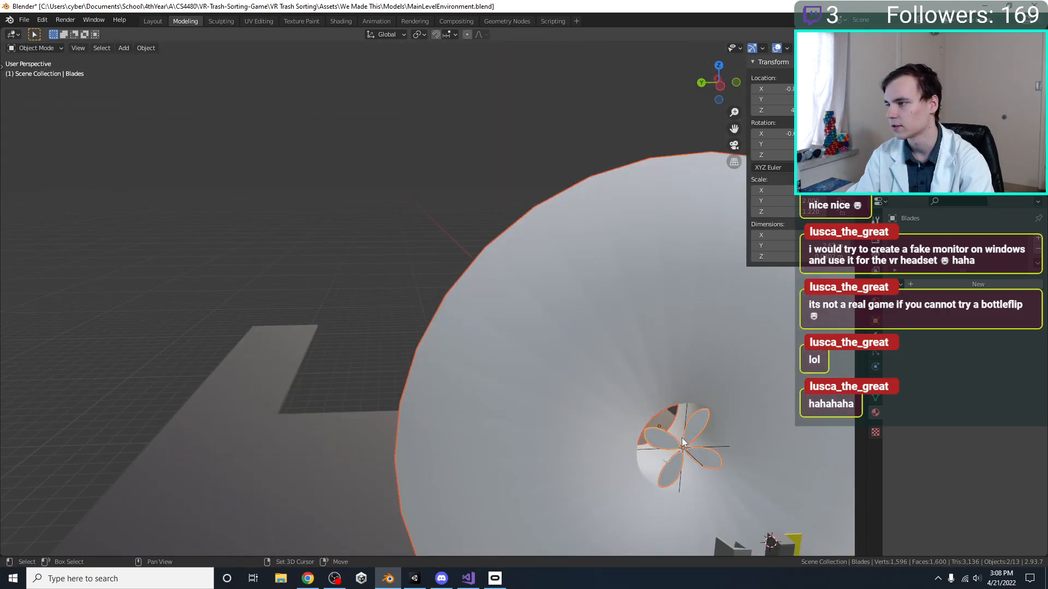
{"action": "middle_click_drag", "start_coordinate": [683, 438], "coordinate": [576, 382], "text": "shift"}
{"action": "scroll", "coordinate": [575, 382], "scroll_direction": "up", "scroll_amount": 3}
{"action": "key", "text": "ctrl+z"}
{"action": "key", "text": "ctrl+shift+z"}
{"action": "scroll", "coordinate": [542, 338], "scroll_direction": "down", "scroll_amount": 2}
{"action": "key", "text": "ctrl+z"}
{"action": "key", "text": "ctrl+z"}
{"action": "scroll", "coordinate": [543, 340], "scroll_direction": "down", "scroll_amount": 3}
Select the fan assembly including its Fan Hole and rotate it 90° in front view so the duct lies along X
{"action": "middle_click_drag", "start_coordinate": [552, 360], "coordinate": [509, 327]}
{"action": "left_click", "coordinate": [486, 271]}
{"action": "key", "text": "KP_Decimal"}
{"action": "left_click", "coordinate": [463, 235], "text": "shift"}
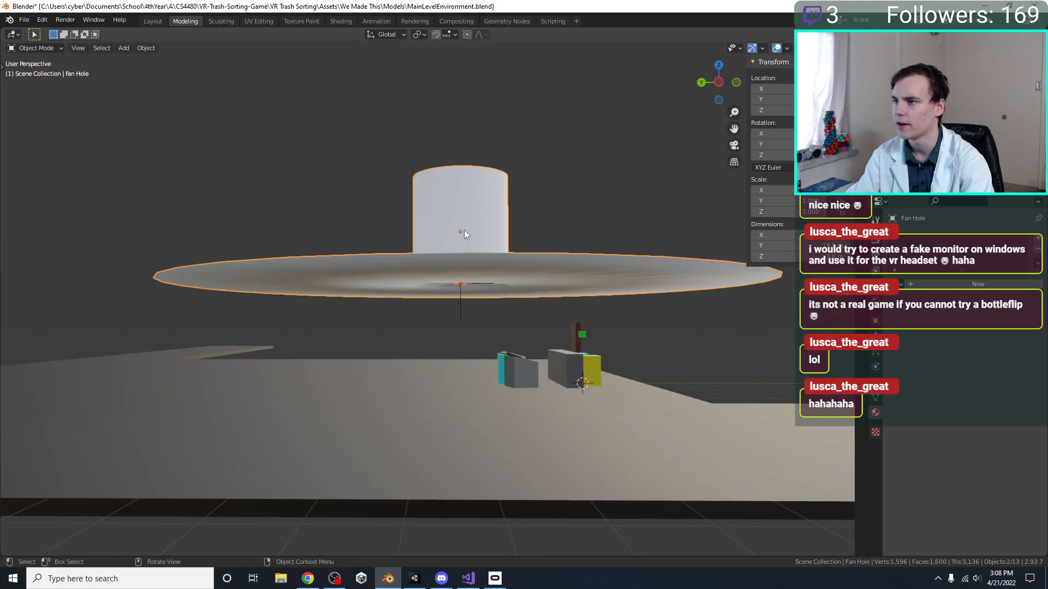
{"action": "key", "text": "KP_7"}
{"action": "key", "text": "KP_1"}
{"action": "middle_click_drag", "start_coordinate": [464, 235], "coordinate": [418, 314], "text": "shift"}
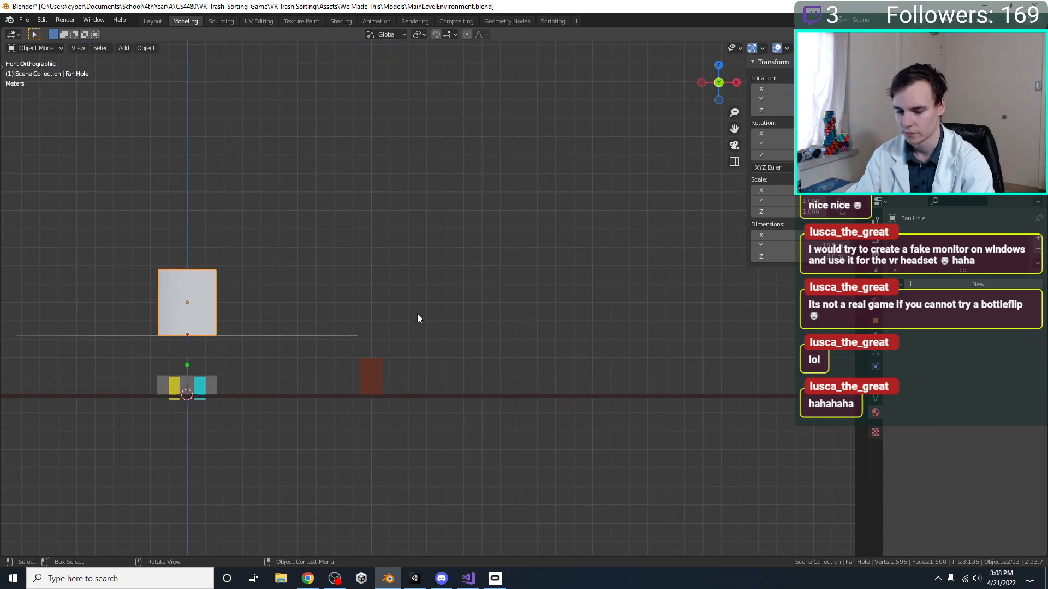
{"action": "key", "text": "r"}
{"action": "left_click", "coordinate": [196, 431]}
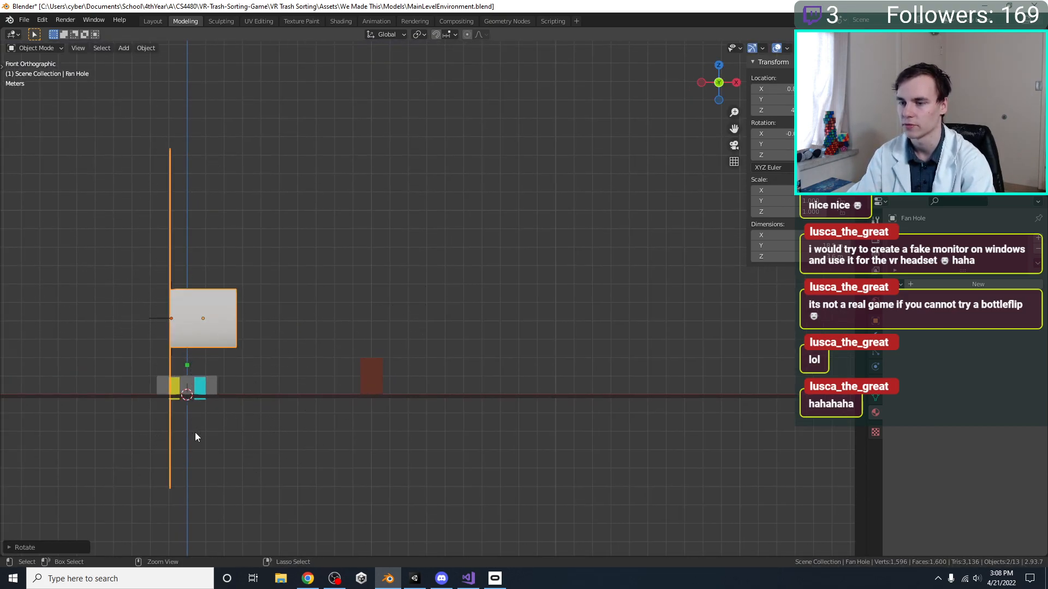
Raise the fan about 2 m in Z and place it just outside the main room's +X edge
{"action": "key", "text": "g"}
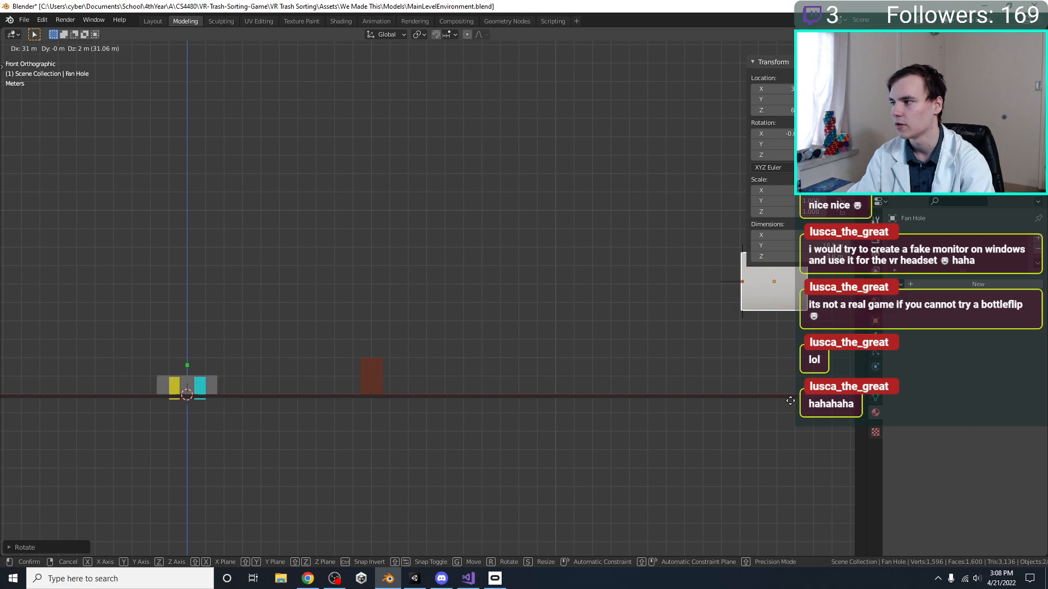
{"action": "left_click", "coordinate": [765, 401]}
{"action": "key", "text": "KP_7"}
{"action": "scroll", "coordinate": [623, 478], "scroll_direction": "down", "scroll_amount": 3}
{"action": "key", "text": "g"}
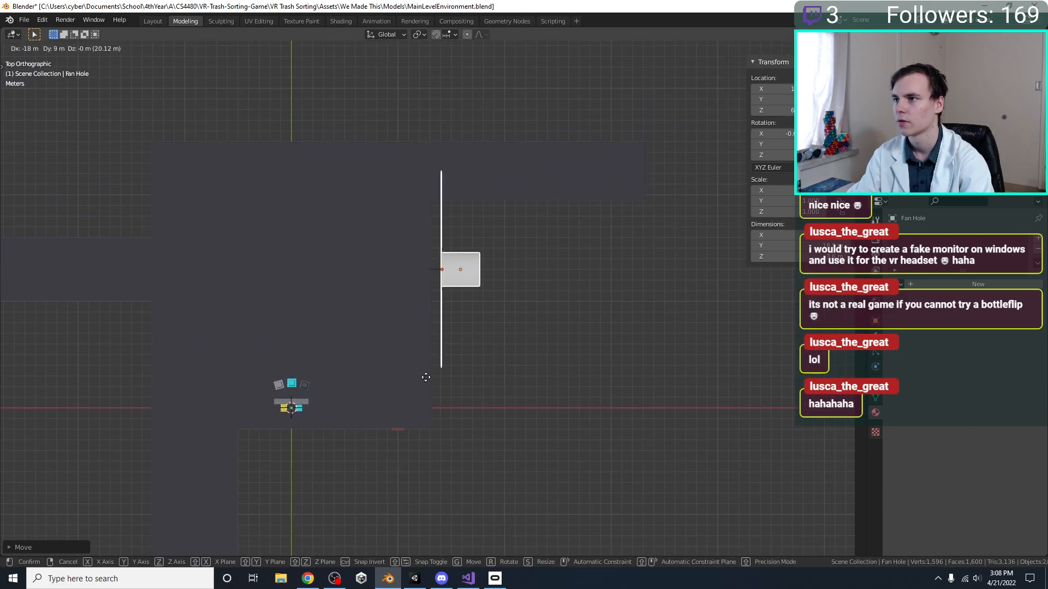
{"action": "left_click", "coordinate": [417, 375]}
Scale the Fan Hole's outer rim loop down in Edit Mode until it is only slightly wider than the duct
{"action": "middle_click_drag", "start_coordinate": [418, 376], "coordinate": [572, 269]}
{"action": "key", "text": "Tab"}
{"action": "left_click", "coordinate": [583, 254], "text": "alt"}
{"action": "key", "text": "s"}
{"action": "left_click", "coordinate": [533, 311]}
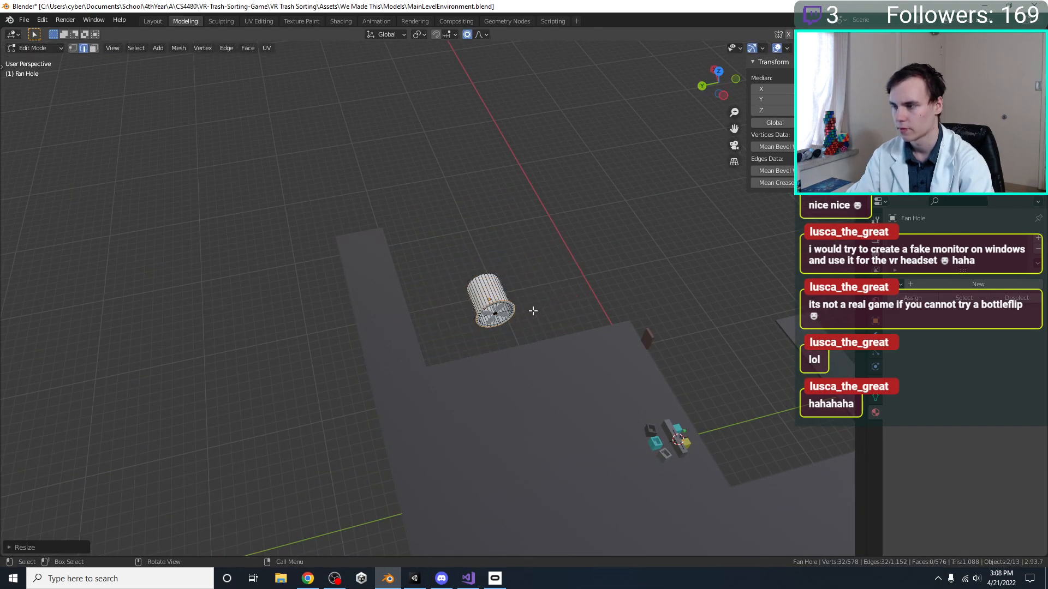
Return to Object Mode and move the fan about 3 m in Y along the main room's +X edge
{"action": "key", "text": "KP_7"}
{"action": "key", "text": "Tab"}
{"action": "scroll", "coordinate": [447, 357], "scroll_direction": "up", "scroll_amount": 2}
{"action": "key", "text": "g"}
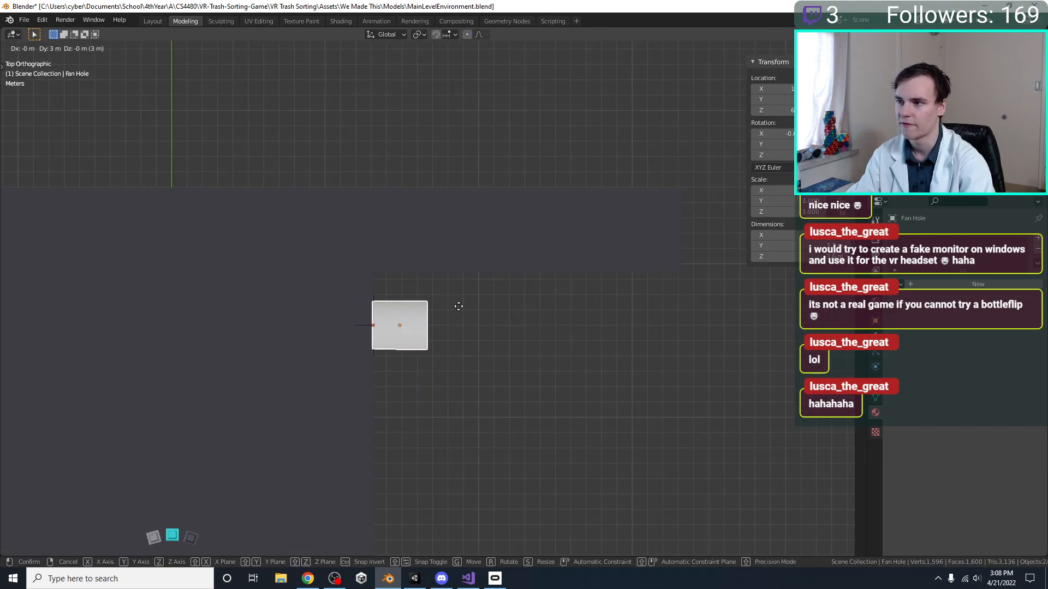
{"action": "left_click", "coordinate": [459, 307]}
Check the fan from the front and side, and scale it up by a factor of 2
{"action": "middle_click_drag", "start_coordinate": [462, 311], "coordinate": [588, 296]}
{"action": "key", "text": "KP_1"}
{"action": "key", "text": "KP_3"}
{"action": "key", "text": "ctrl+KP_3"}
{"action": "scroll", "coordinate": [588, 293], "scroll_direction": "up", "scroll_amount": 1}
{"action": "middle_click_drag", "start_coordinate": [588, 292], "coordinate": [486, 339], "text": "shift"}
{"action": "key", "text": "s"}
{"action": "key", "text": "2"}
{"action": "key", "text": "Return"}
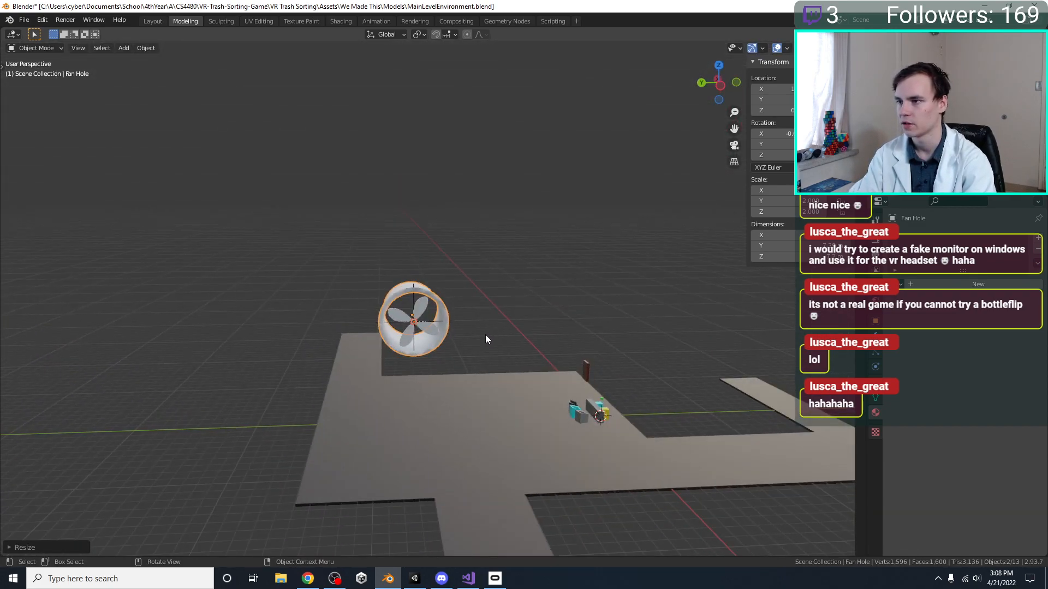
Move the enlarged fan -2 m in Y and flush with the main room's +X edge, and save the file
{"action": "key", "text": "KP_7"}
{"action": "key", "text": "g"}
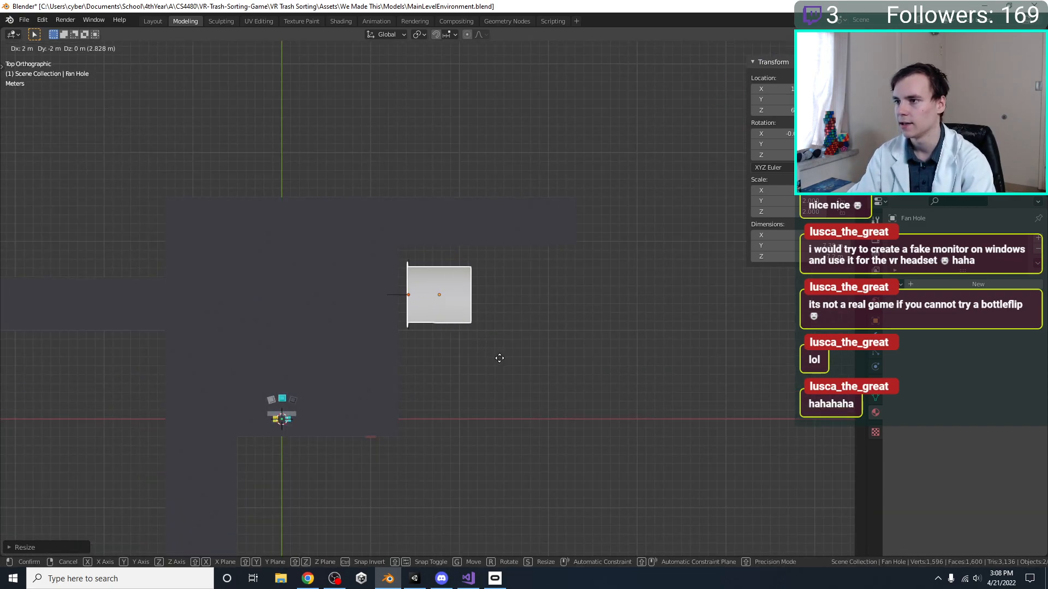
{"action": "left_click", "coordinate": [492, 362]}
{"action": "scroll", "coordinate": [487, 358], "scroll_direction": "up", "scroll_amount": 2}
{"action": "key", "text": "ctrl+s"}
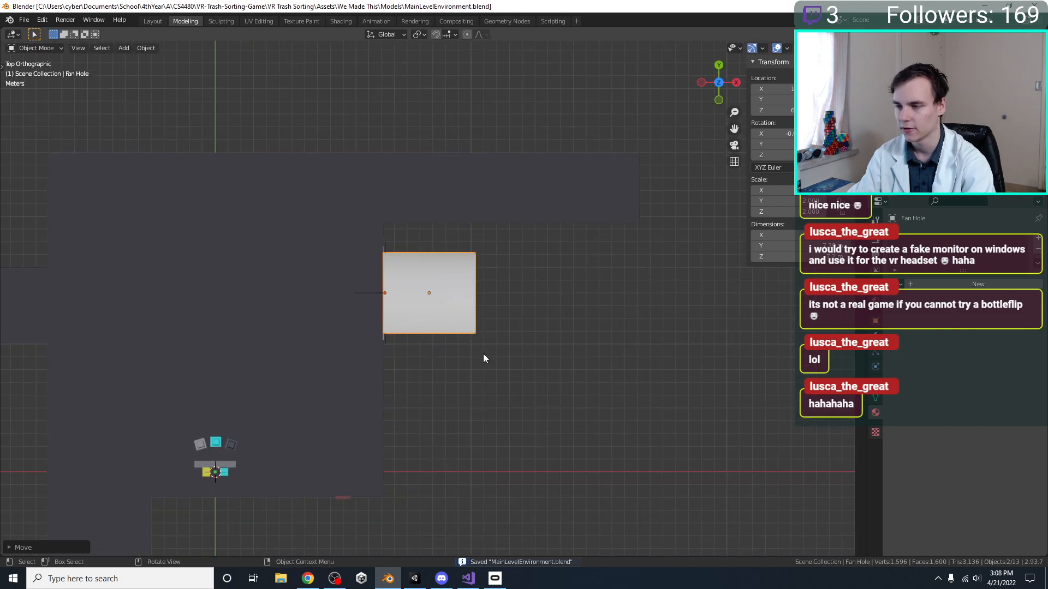
{"action": "key", "text": "shift+d"}
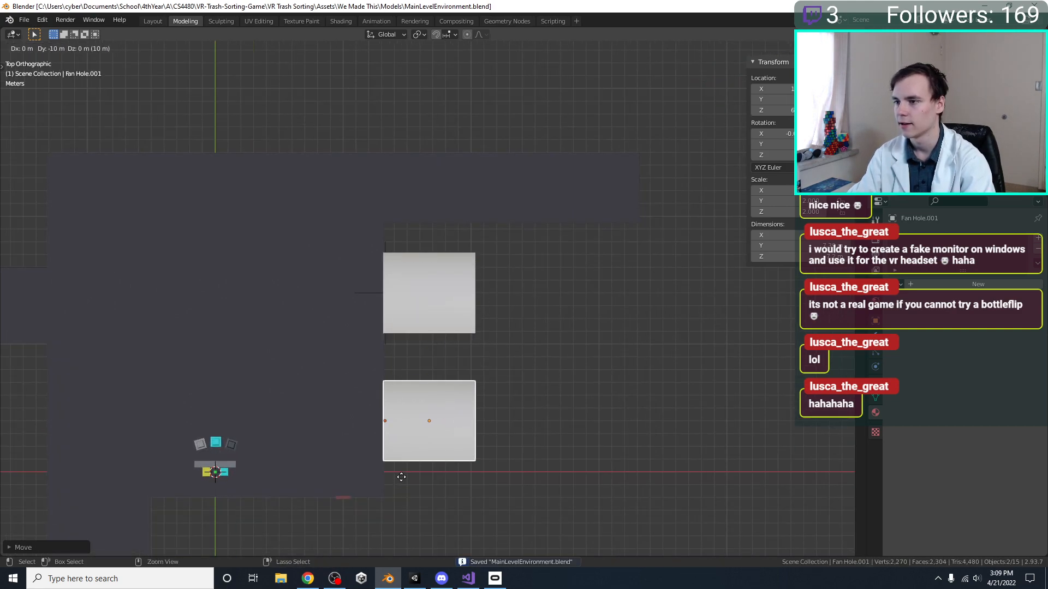
{"action": "left_click", "coordinate": [393, 454]}
{"action": "middle_click_drag", "start_coordinate": [395, 450], "coordinate": [541, 325]}
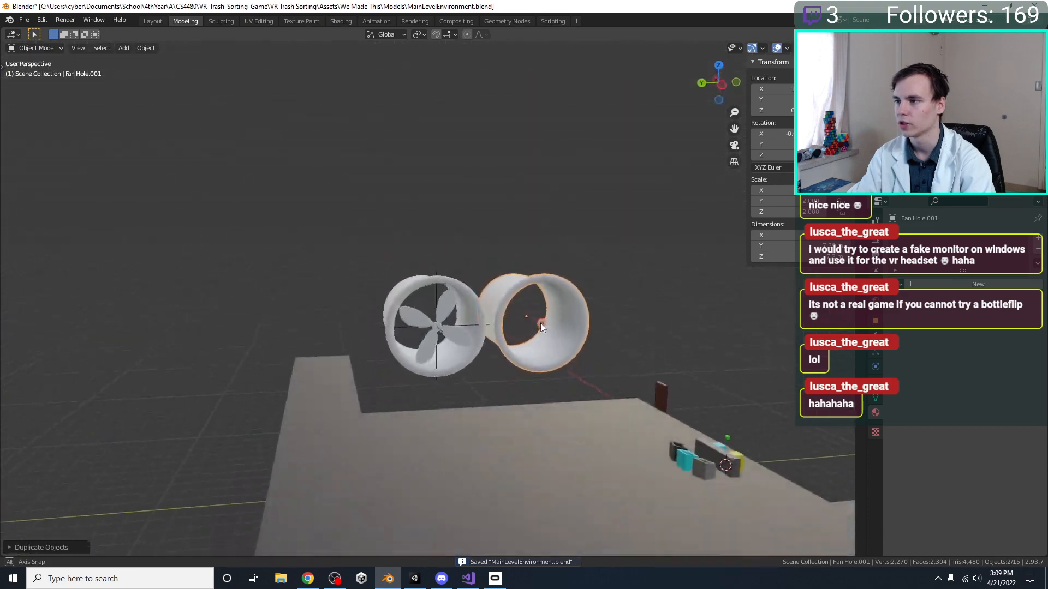
{"action": "key", "text": "ctrl+z"}
Save the file and select the complete fan, including its duct, blades, centre and BladePivot
{"action": "left_click", "coordinate": [448, 316], "text": "shift"}
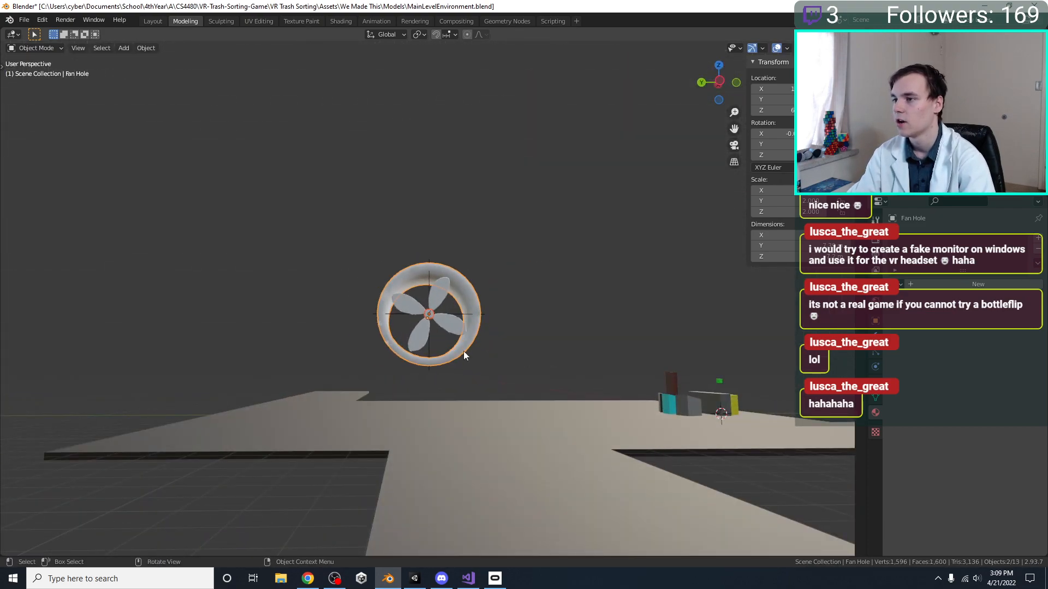
{"action": "middle_click_drag", "start_coordinate": [464, 339], "coordinate": [448, 357]}
{"action": "key", "text": "ctrl+s"}
{"action": "left_click", "coordinate": [457, 349], "text": "shift"}
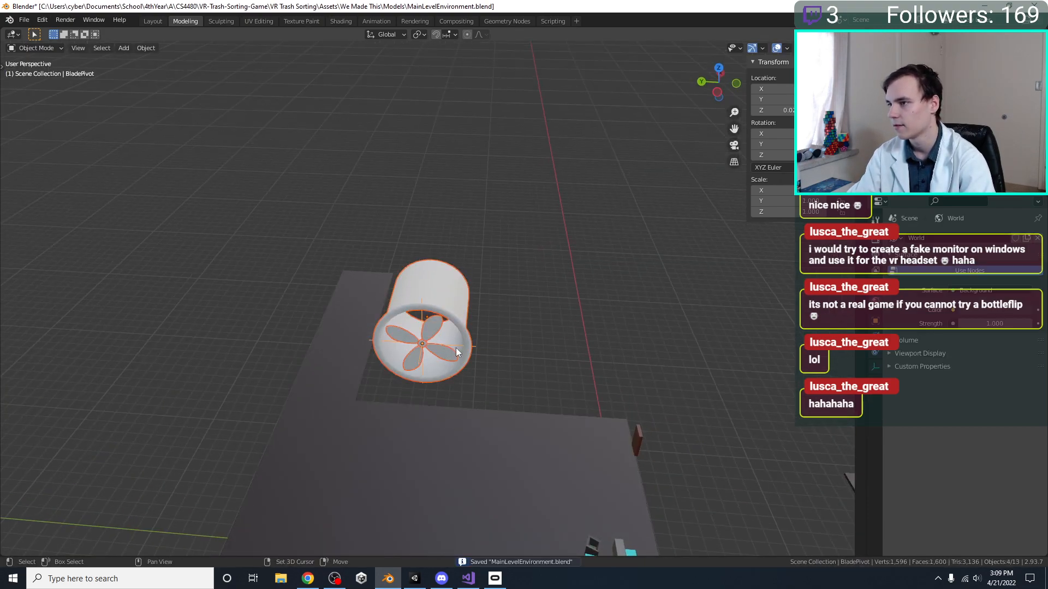
{"action": "key", "text": "shift+d"}
{"action": "key", "text": "y"}
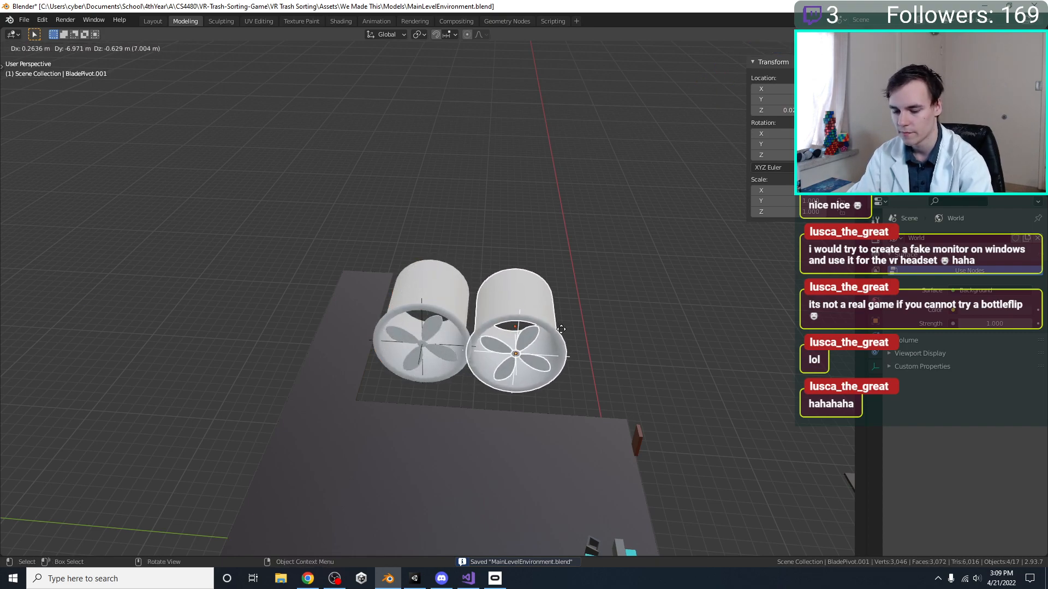
{"action": "left_click", "coordinate": [582, 326]}
{"action": "key", "text": "ctrl+z"}
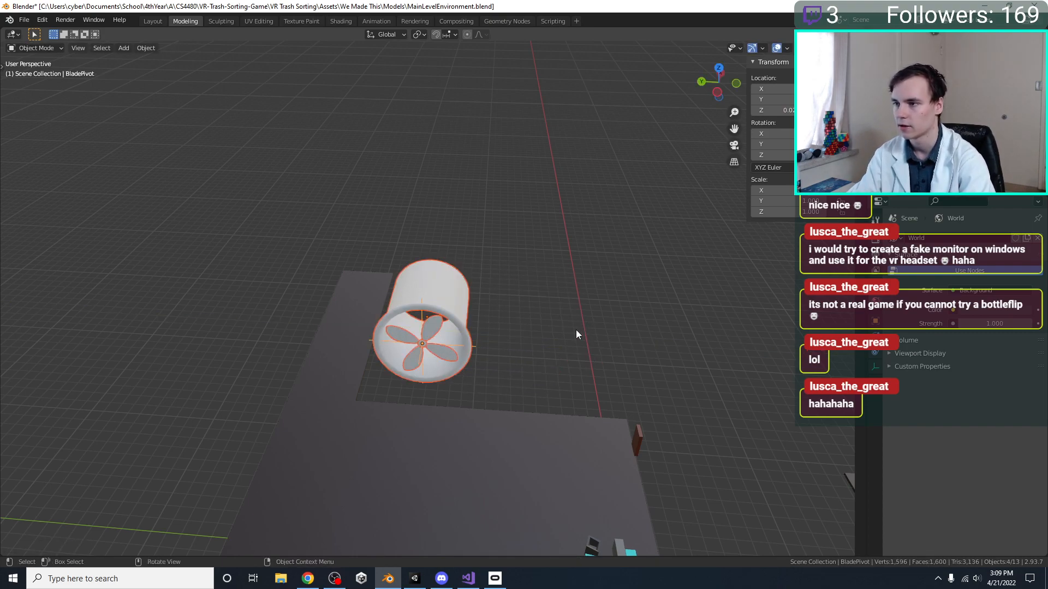
Duplicate the complete fan and place the copy -10 m along the global Y axis
{"action": "key", "text": "shift+d"}
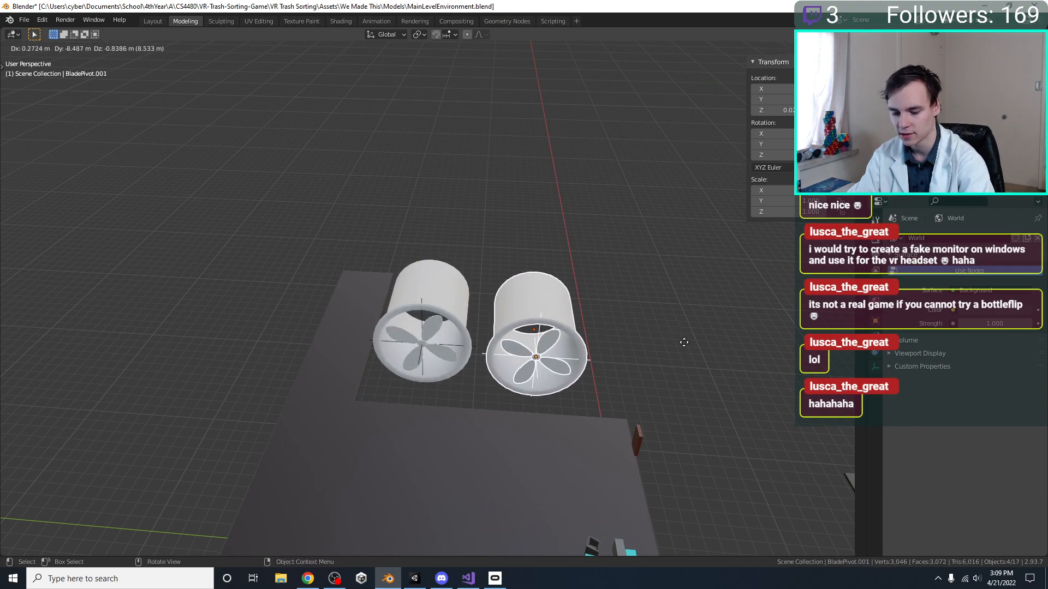
{"action": "key", "text": "x"}
{"action": "left_click", "coordinate": [698, 335]}
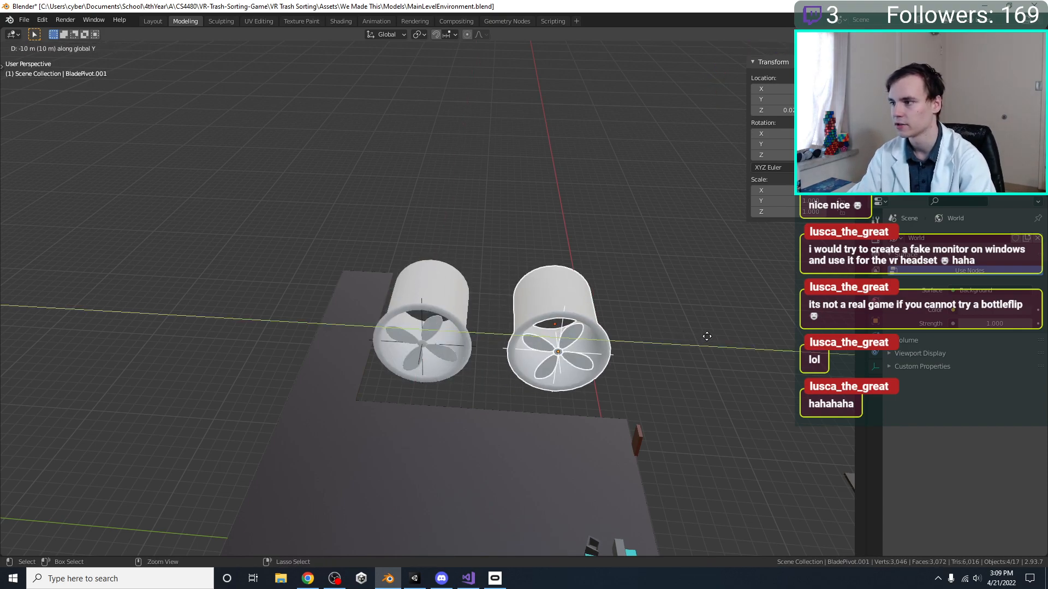
{"action": "key", "text": "KP_7"}
{"action": "middle_click_drag", "start_coordinate": [576, 371], "coordinate": [575, 412], "text": "shift"}
{"action": "left_click", "coordinate": [573, 413]}
Assign the existing Grey 2 material to the ducts of both fans
{"action": "middle_click_drag", "start_coordinate": [499, 402], "coordinate": [476, 370], "text": "shift"}
{"action": "left_click", "coordinate": [482, 370]}
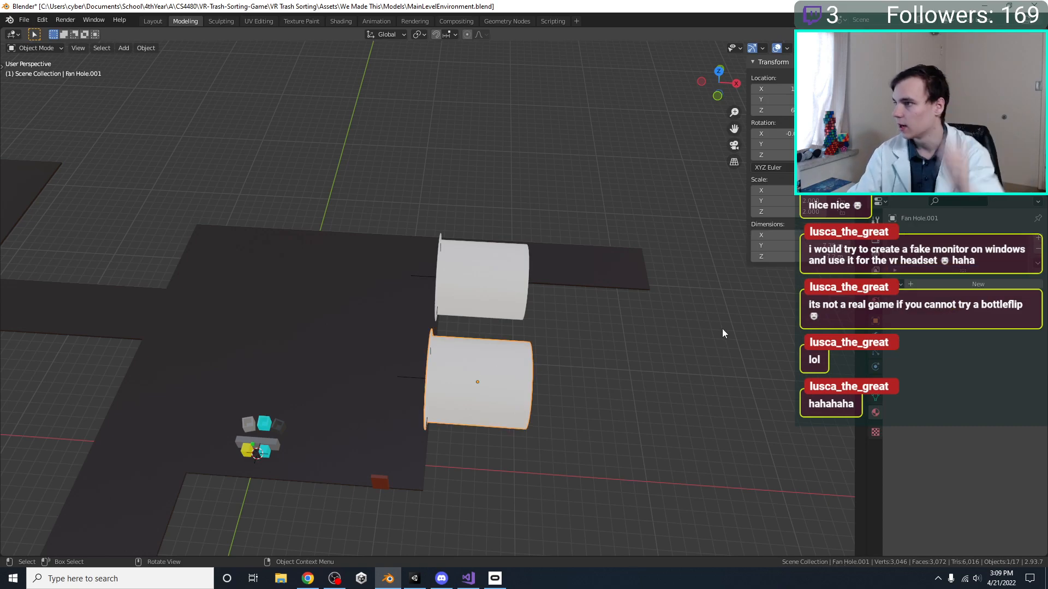
{"action": "left_click", "coordinate": [902, 284]}
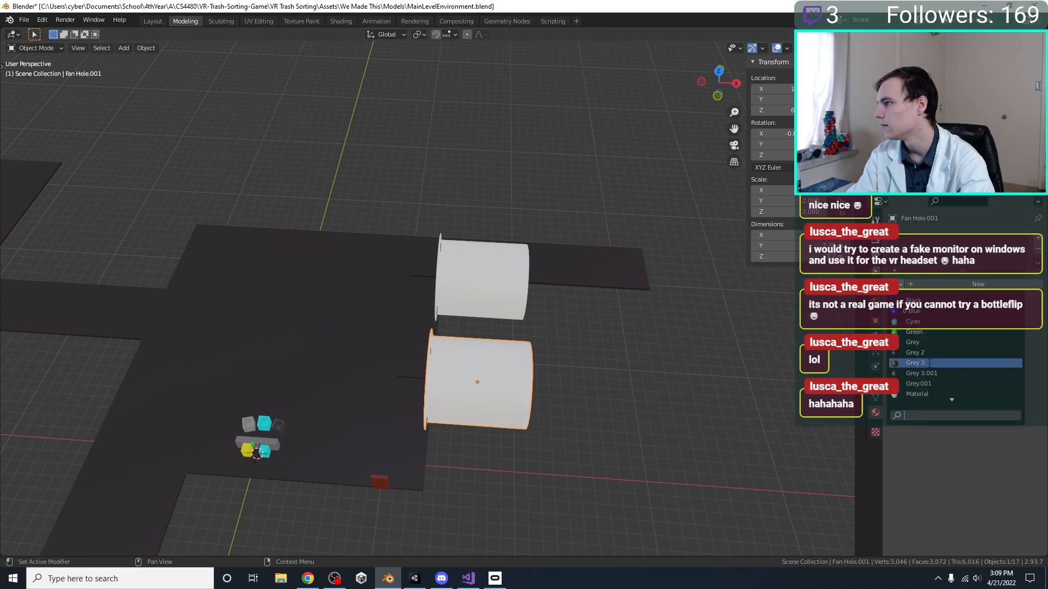
{"action": "left_click", "coordinate": [915, 353]}
{"action": "middle_click_drag", "start_coordinate": [437, 327], "coordinate": [373, 290]}
{"action": "left_click", "coordinate": [373, 290]}
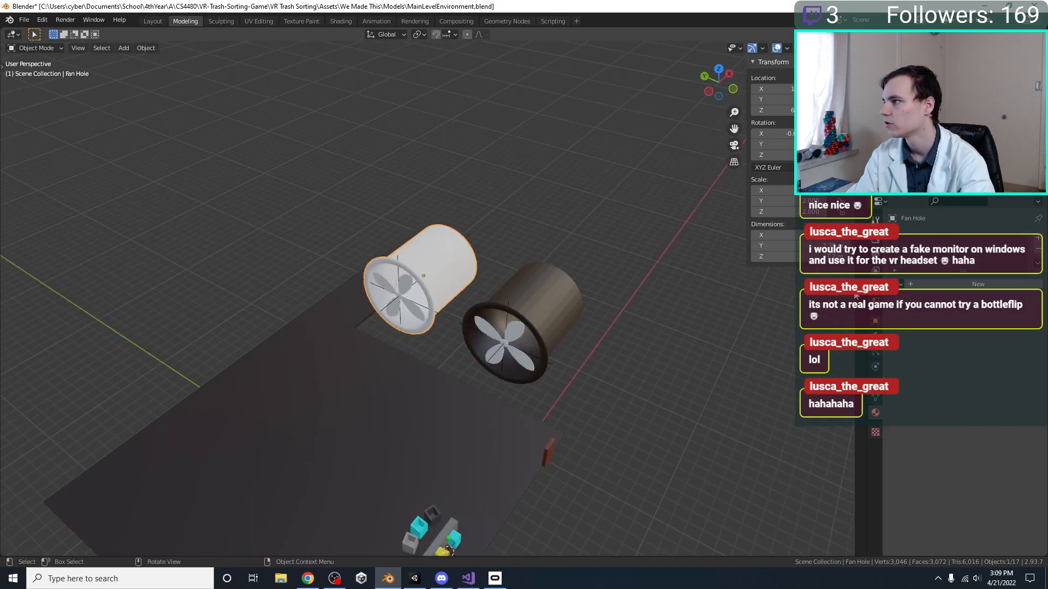
{"action": "left_click", "coordinate": [902, 285]}
{"action": "left_click", "coordinate": [915, 353]}
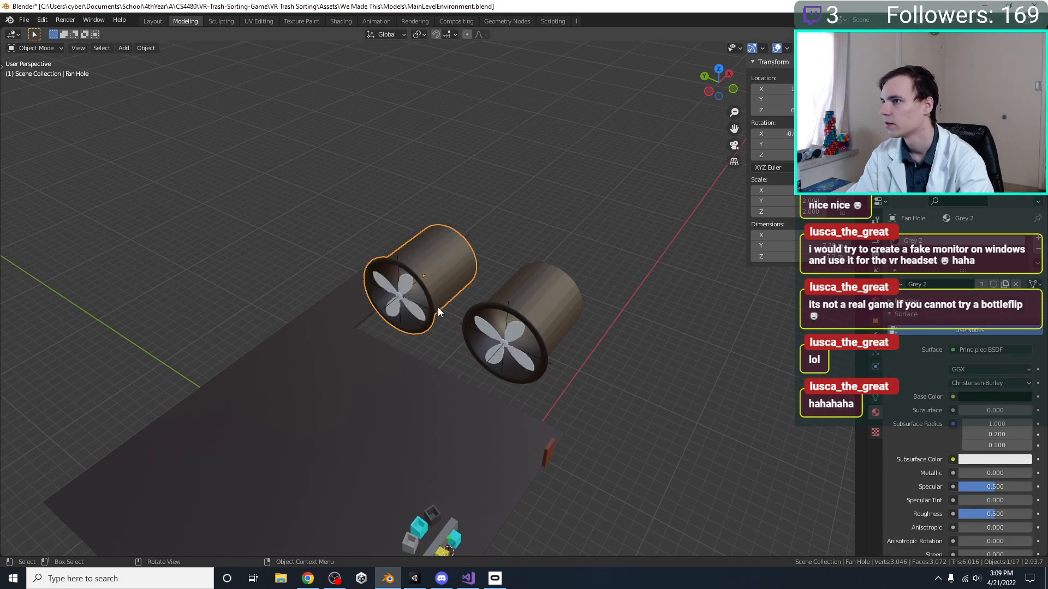
Assign the existing Grey 3 material to the original fan's blades and centre hub
{"action": "scroll", "coordinate": [439, 306], "scroll_direction": "up", "scroll_amount": 3}
{"action": "left_click", "coordinate": [375, 290]}
{"action": "left_click", "coordinate": [899, 284]}
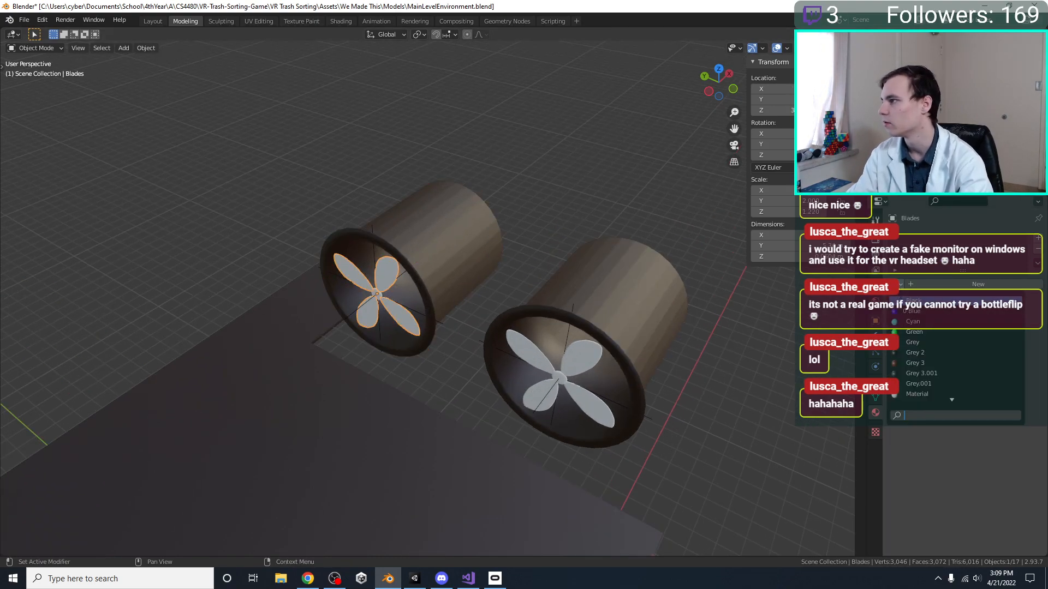
{"action": "left_click", "coordinate": [915, 363]}
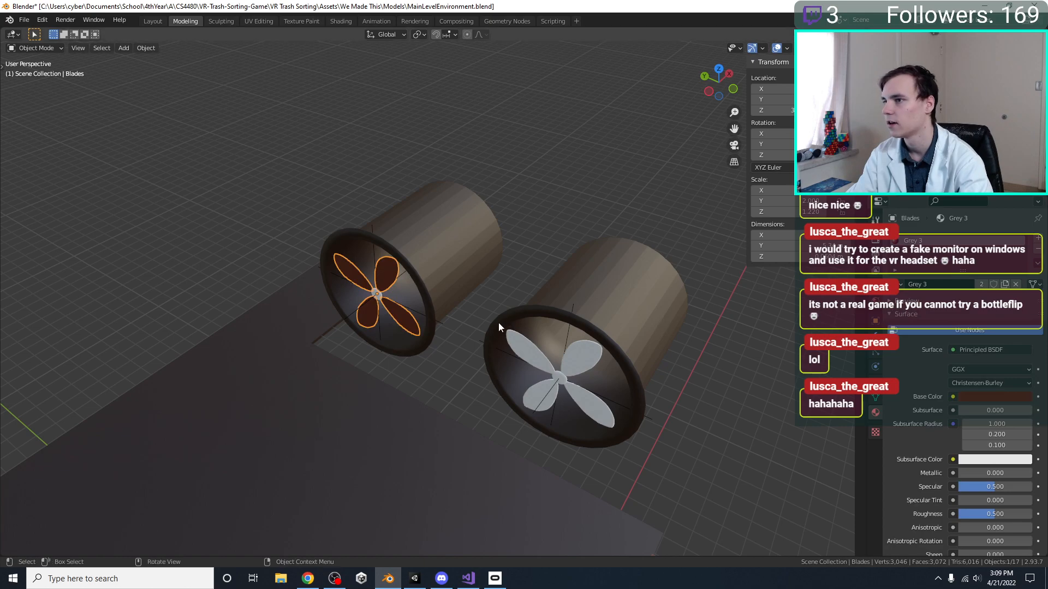
{"action": "left_click", "coordinate": [377, 294]}
{"action": "left_click", "coordinate": [901, 284]}
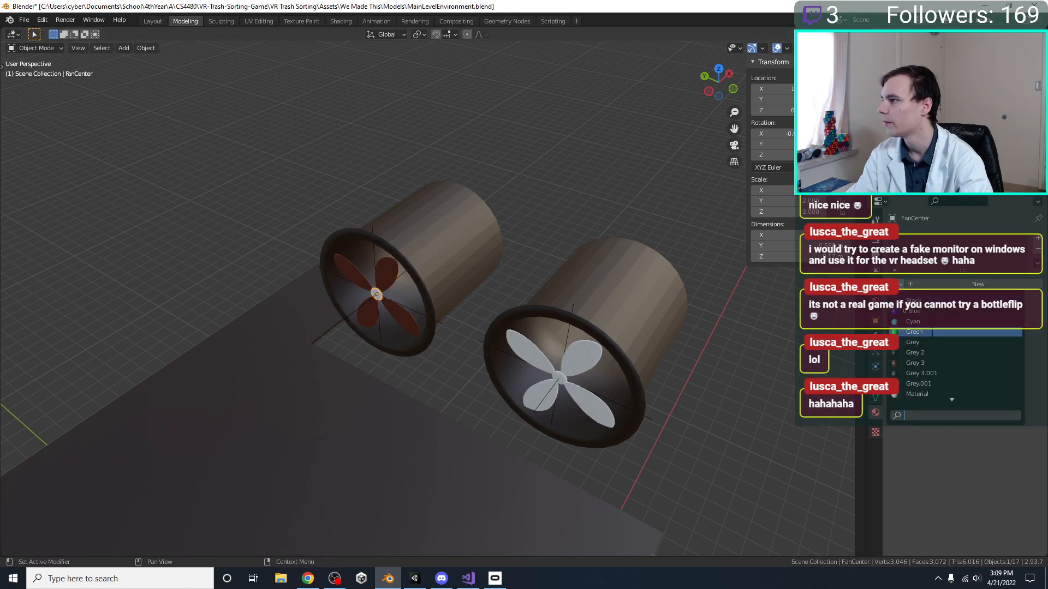
{"action": "left_click", "coordinate": [932, 352]}
Assign the Grey 3 material to the duplicated fan's blades and centre hub, and save the file
{"action": "left_click", "coordinate": [604, 365]}
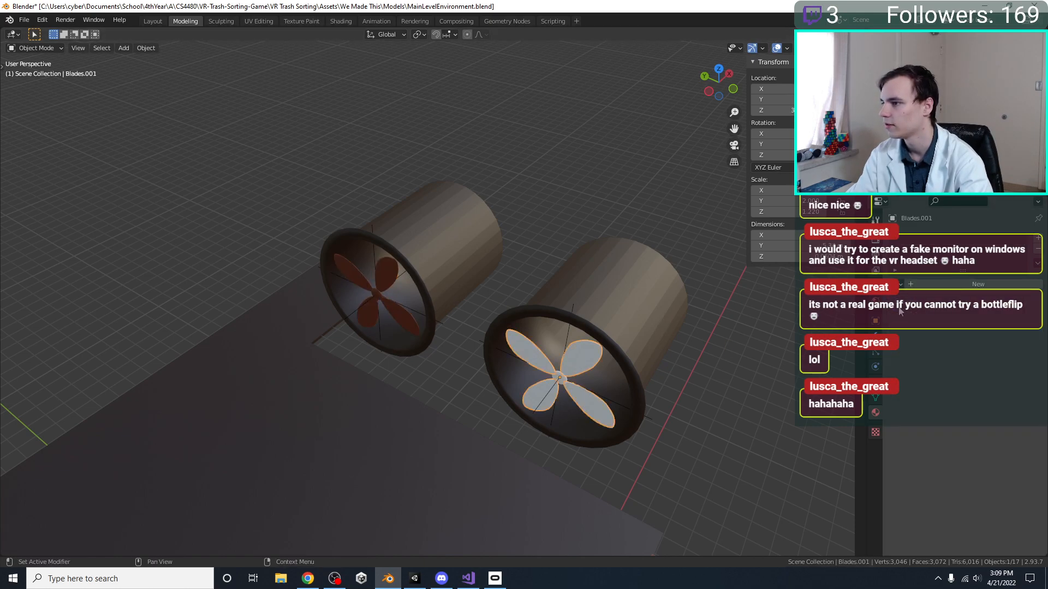
{"action": "left_click", "coordinate": [902, 287]}
{"action": "left_click", "coordinate": [917, 362]}
{"action": "left_click", "coordinate": [562, 377]}
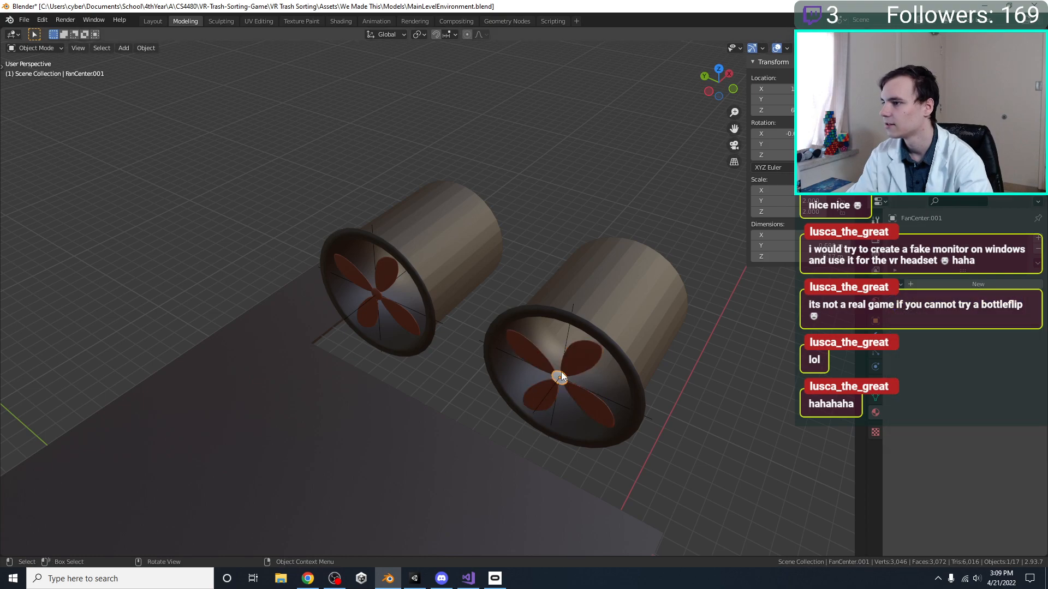
{"action": "left_click", "coordinate": [900, 284]}
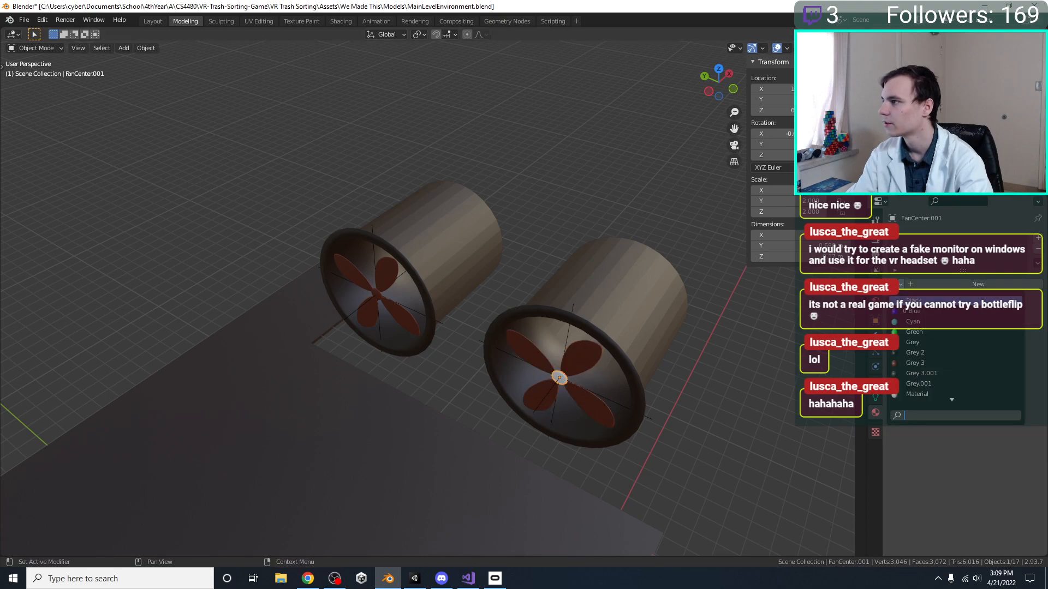
{"action": "left_click", "coordinate": [920, 363]}
{"action": "key", "text": "ctrl+s"}
Apply Shade Smooth to the duplicated fan's duct, deselect it, and save the file
{"action": "left_click", "coordinate": [621, 307]}
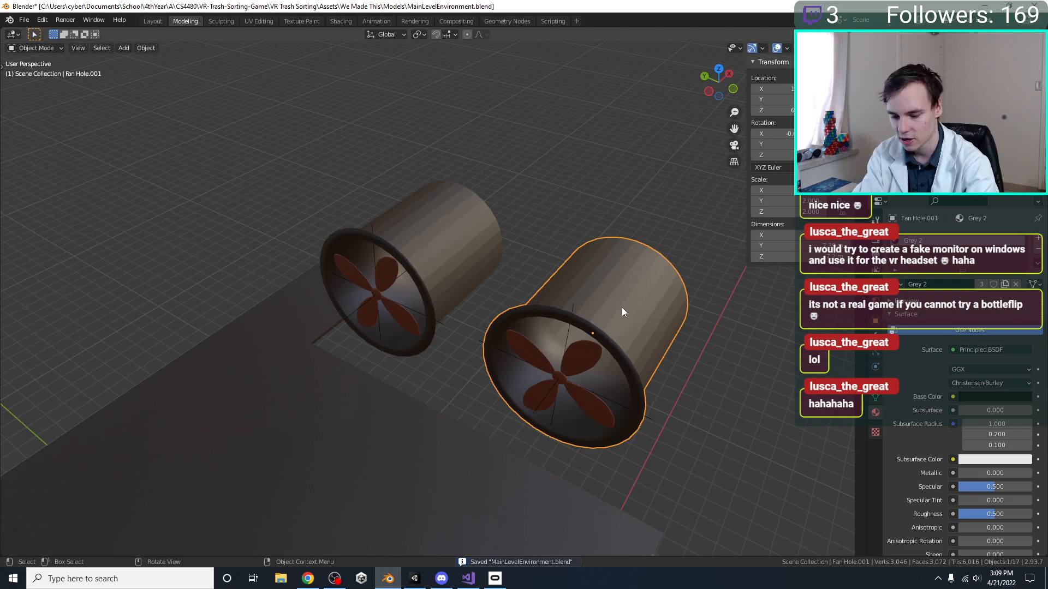
{"action": "key", "text": "F3"}
{"action": "type", "text": "shade s"}
{"action": "key", "text": "Return"}
{"action": "middle_click_drag", "start_coordinate": [614, 335], "coordinate": [546, 242]}
{"action": "left_click", "coordinate": [677, 281]}
{"action": "key", "text": "ctrl+s"}
Add a cube, move it about 6 m in both X and Y inside the main room, and name it Forklift
{"action": "key", "text": "shift+a"}
{"action": "mouse_move", "coordinate": [546, 242]}
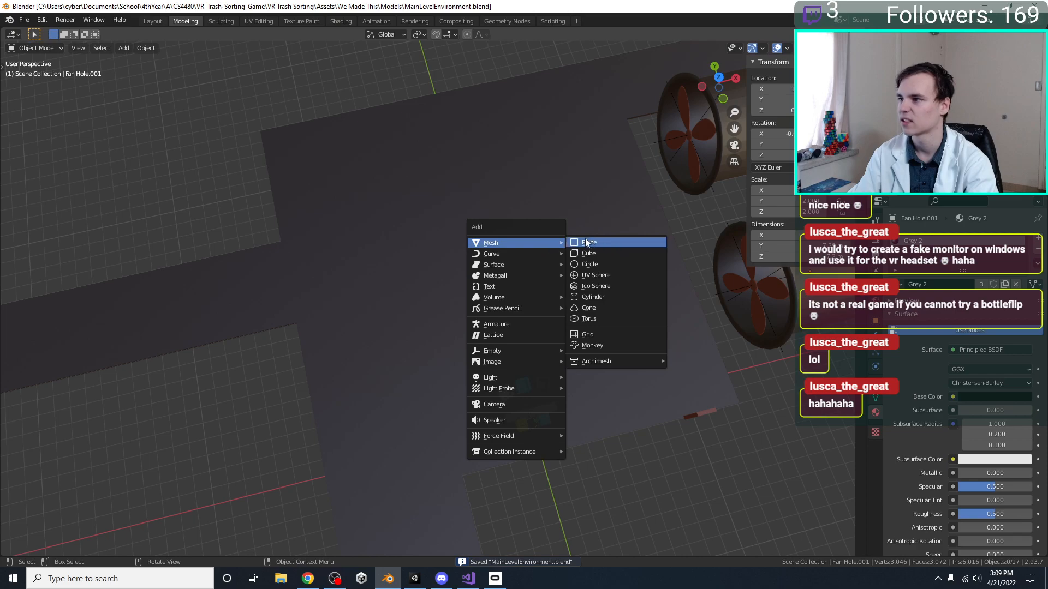
{"action": "left_click", "coordinate": [591, 251]}
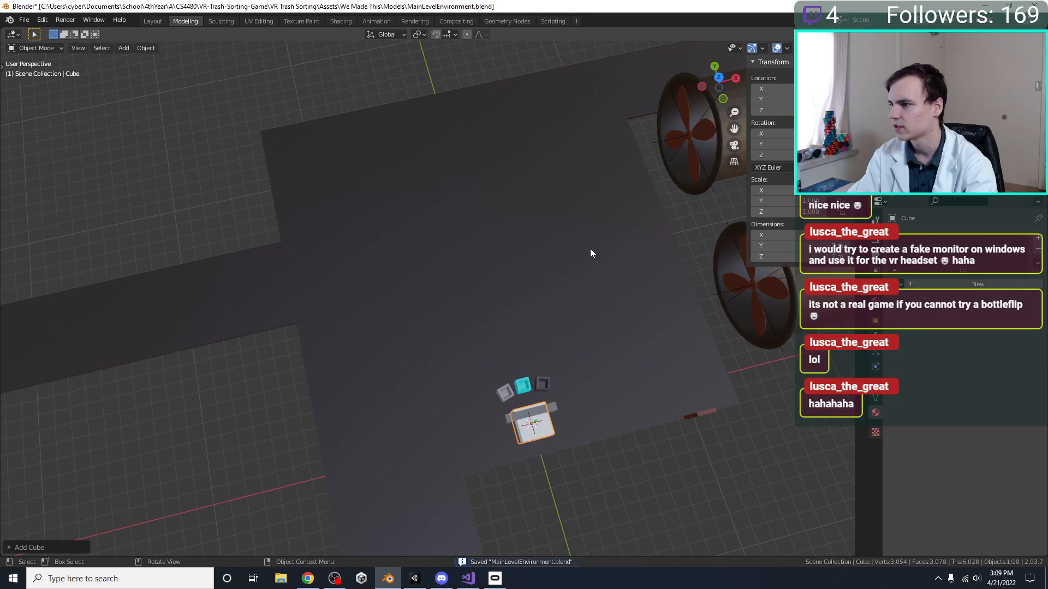
{"action": "key", "text": "KP_7"}
{"action": "key", "text": "g"}
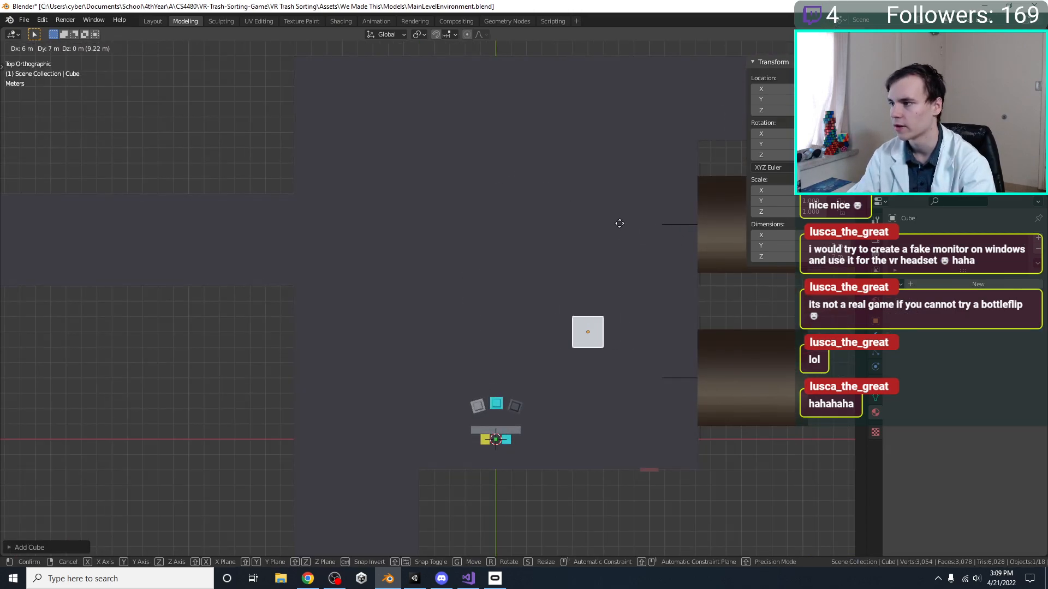
{"action": "left_click", "coordinate": [619, 239]}
{"action": "mouse_move", "coordinate": [540, 337]}
{"action": "middle_mouse_down", "text": "shift"}
{"action": "mouse_move", "coordinate": [457, 367]}
{"action": "mouse_move", "coordinate": [524, 328]}
{"action": "middle_mouse_up", "text": "shift"}
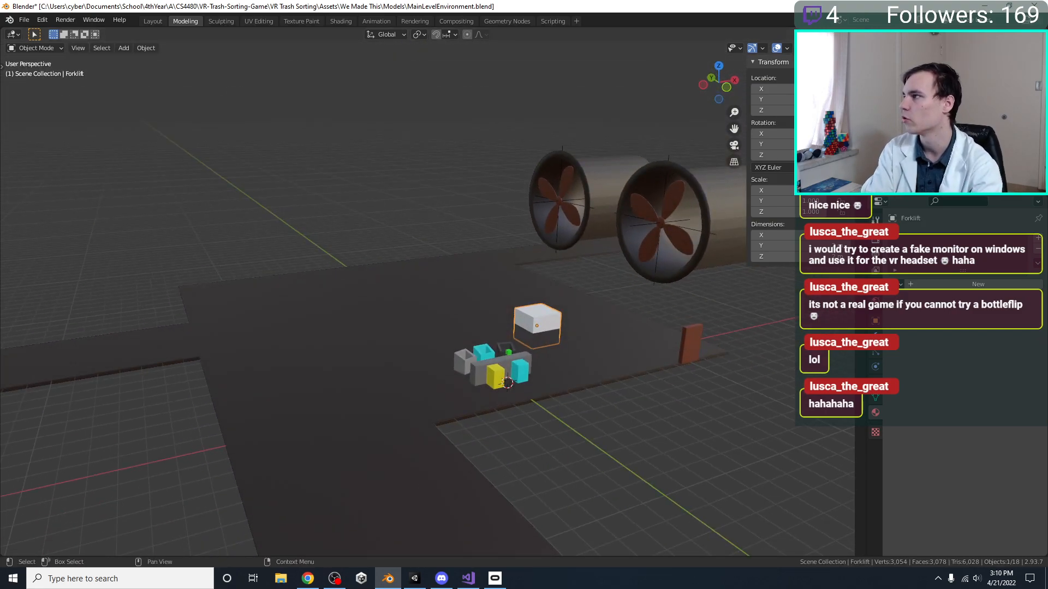
Assign the existing Yellow material to the Forklift cube
{"action": "left_click", "coordinate": [899, 285]}
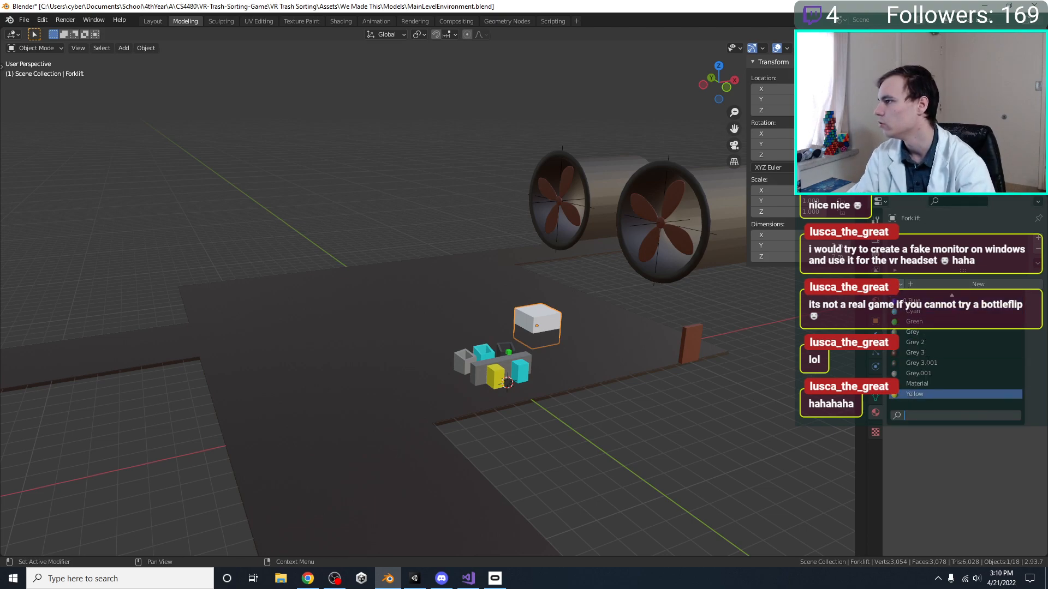
{"action": "left_click", "coordinate": [917, 394]}
{"action": "scroll", "coordinate": [531, 269], "scroll_direction": "up", "scroll_amount": 2}
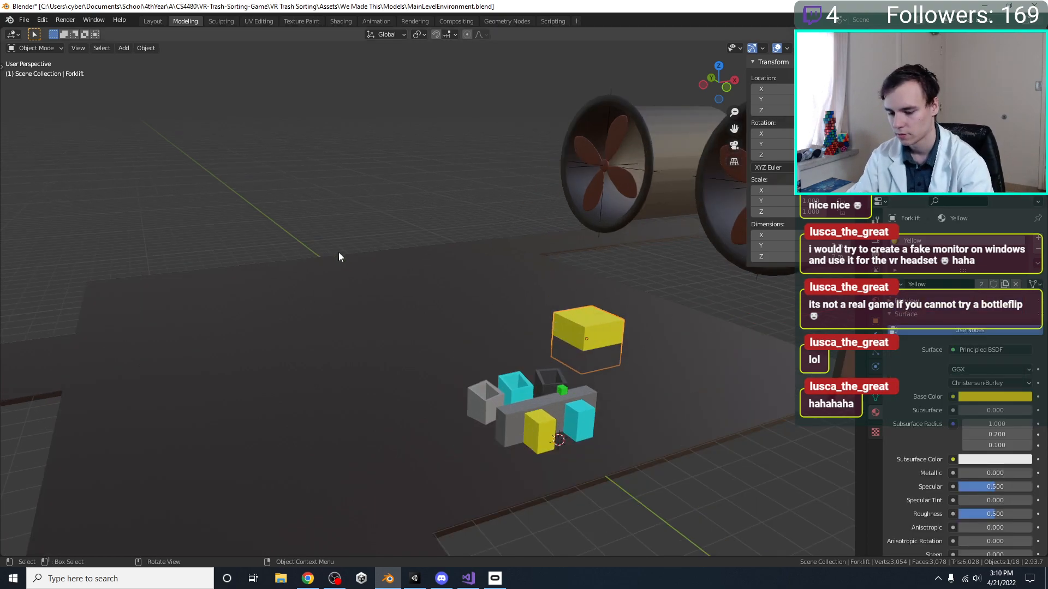
{"action": "key", "text": "g"}
{"action": "key", "text": "x"}
{"action": "right_click", "coordinate": [347, 229]}
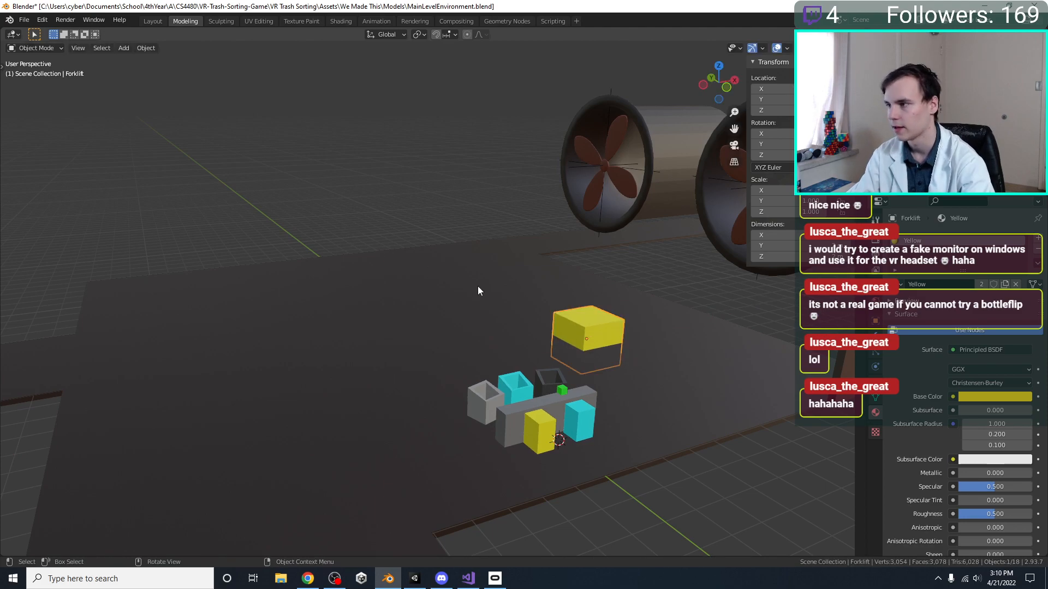
Raise the Forklift cube 1 m in Z so that it stands on the floor
{"action": "key", "text": "g"}
{"action": "key", "text": "z"}
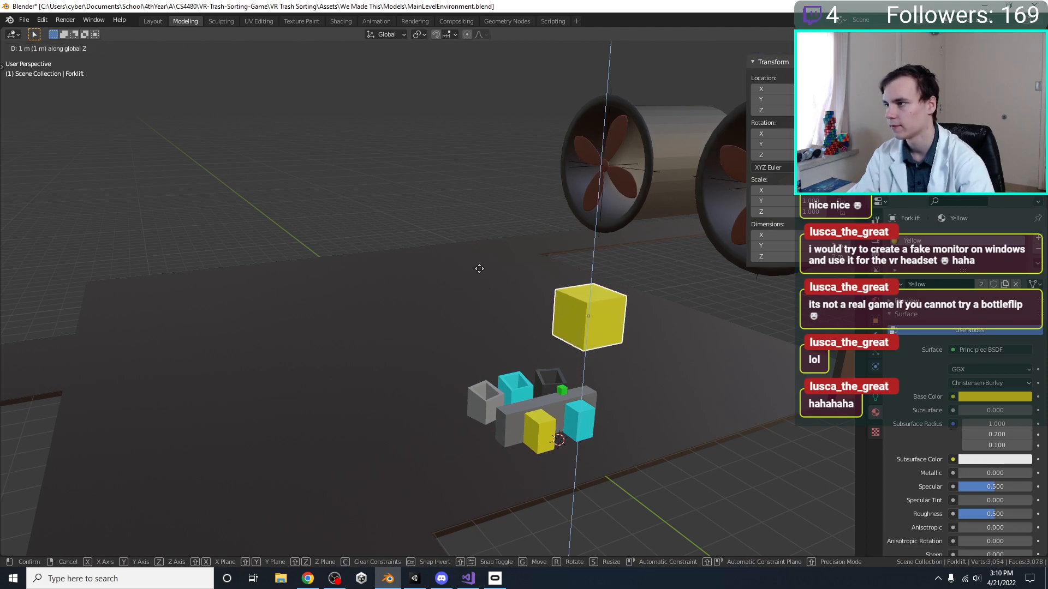
{"action": "left_click", "coordinate": [539, 299]}
{"action": "middle_click_drag", "start_coordinate": [539, 299], "coordinate": [473, 257], "text": "shift"}
{"action": "scroll", "coordinate": [466, 323], "scroll_direction": "up", "scroll_amount": 2}
Duplicate the Forklift cube, shrink the copy to about a tenth, stretch it along Y, and place it as a fork at the body's -Y side
{"action": "key", "text": "KP_7"}
{"action": "scroll", "coordinate": [473, 261], "scroll_direction": "up", "scroll_amount": 1}
{"action": "key", "text": "shift+d"}
{"action": "key", "text": "s"}
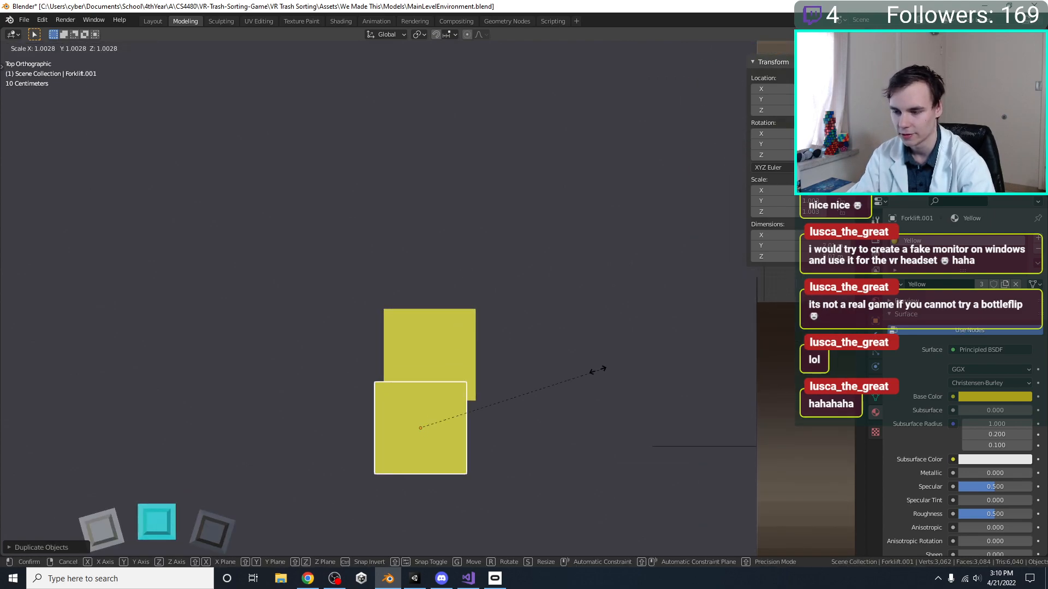
{"action": "key", "text": "z"}
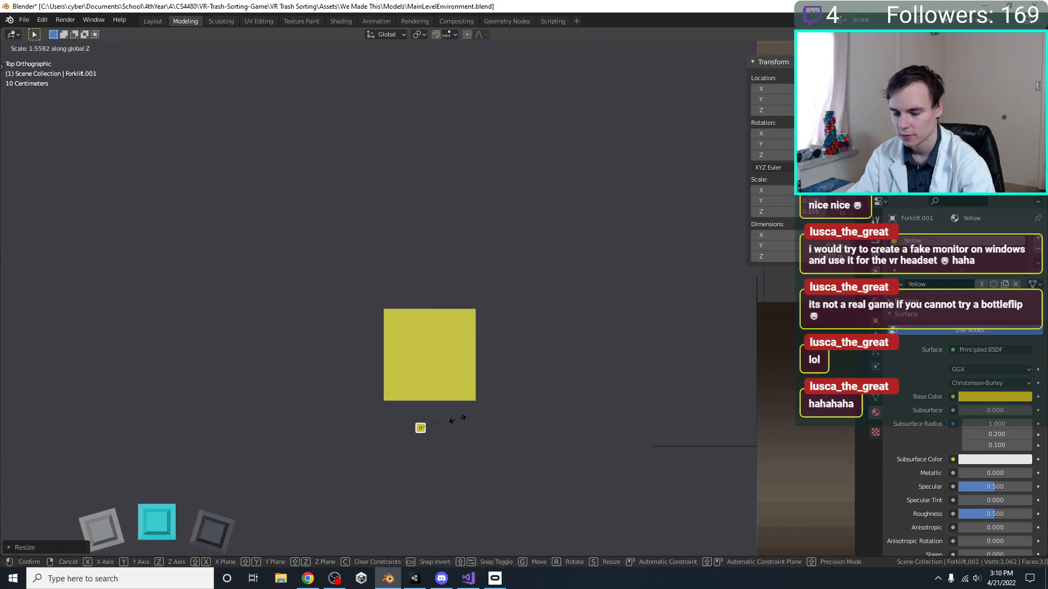
{"action": "key", "text": "y"}
{"action": "left_click", "coordinate": [595, 408]}
{"action": "key", "text": "g"}
{"action": "left_click", "coordinate": [509, 396]}
Lower the fork in Z to just above the floor
{"action": "middle_click_drag", "start_coordinate": [504, 396], "coordinate": [486, 306]}
{"action": "type", "text": "gz-1"}
{"action": "key", "text": "Return"}
{"action": "key", "text": "KP_7"}
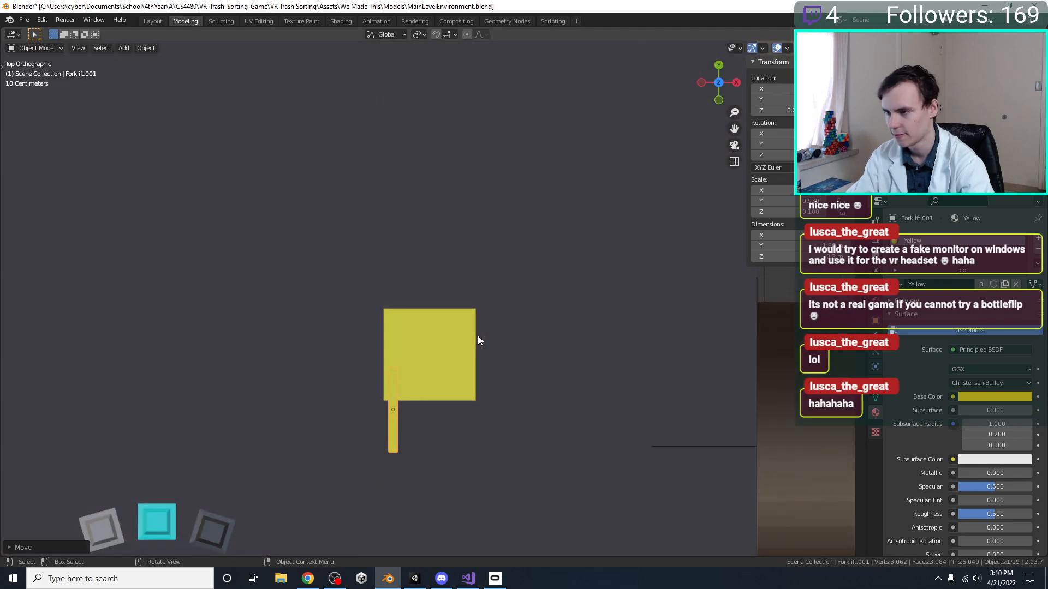
Scale the forklift body down slightly and shift the fork inward from the body's -X edge
{"action": "left_click", "coordinate": [443, 359]}
{"action": "key", "text": "s"}
{"action": "left_click", "coordinate": [497, 364]}
{"action": "left_click", "coordinate": [395, 417]}
{"action": "key", "text": "g"}
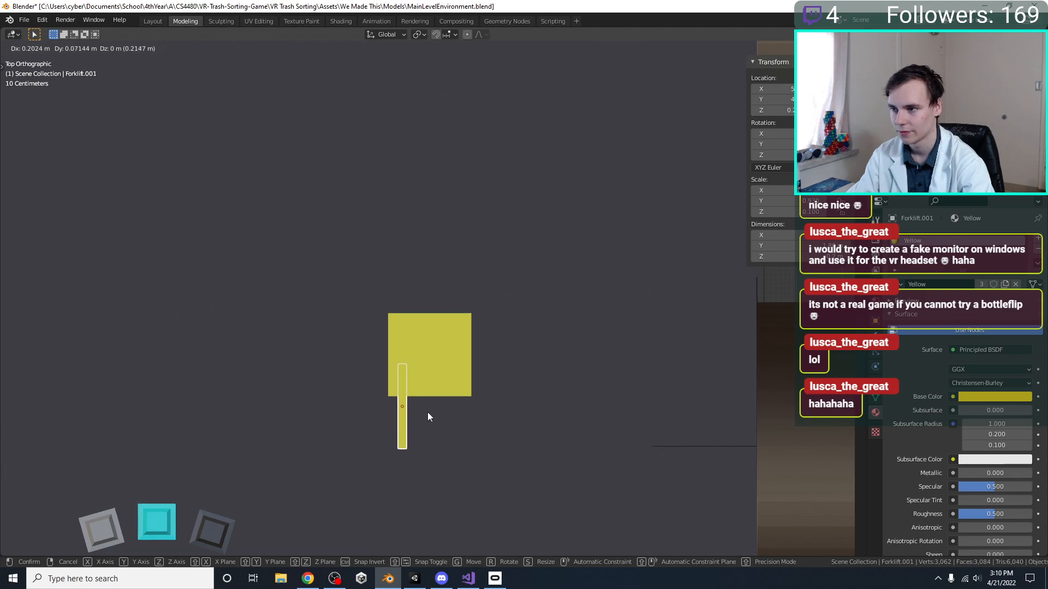
{"action": "left_click", "coordinate": [431, 411]}
Duplicate the fork towards the body's +X side and parent both forks to the Forklift body
{"action": "key", "text": "shift+d"}
{"action": "left_click", "coordinate": [487, 419]}
{"action": "middle_click_drag", "start_coordinate": [488, 419], "coordinate": [531, 329]}
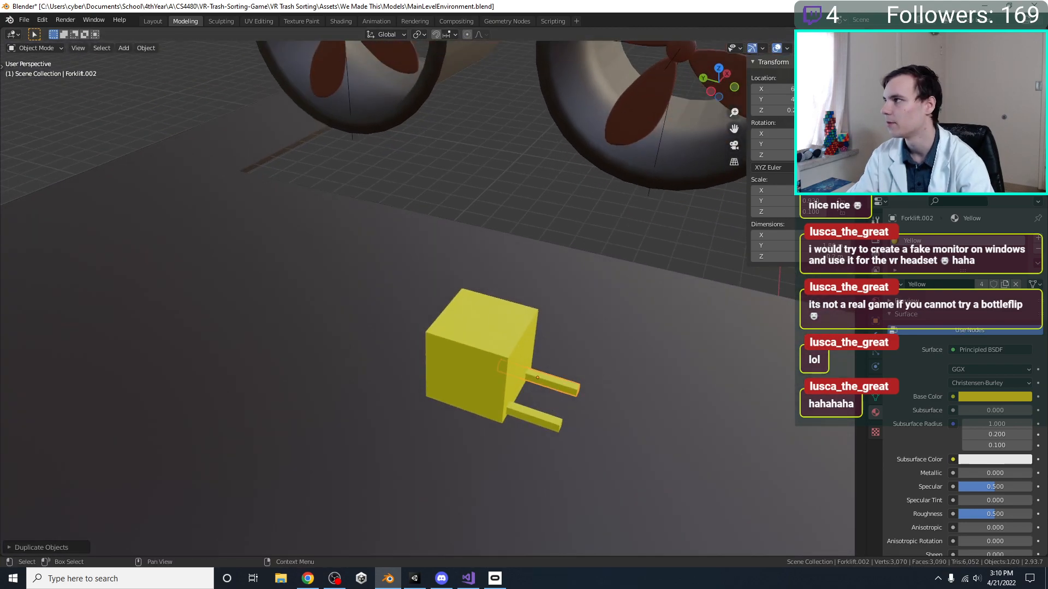
{"action": "left_click", "coordinate": [917, 120], "text": "shift"}
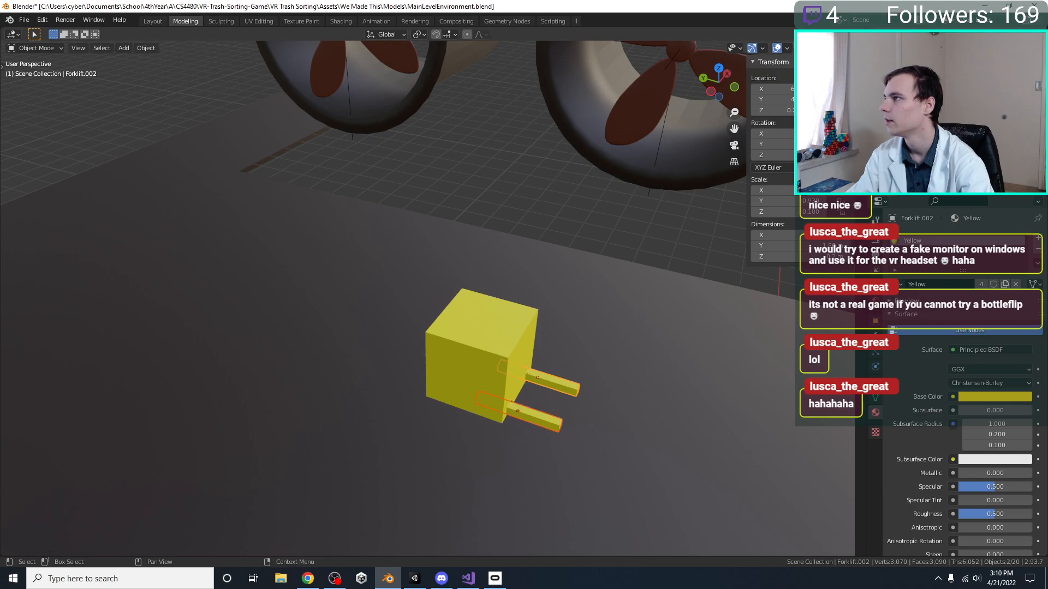
{"action": "middle_click_drag", "start_coordinate": [546, 267], "coordinate": [520, 288]}
{"action": "scroll", "coordinate": [520, 288], "scroll_direction": "down", "scroll_amount": 2}
Rotate the forklift about 30° counterclockwise in top view and save the file
{"action": "left_click", "coordinate": [483, 341]}
{"action": "scroll", "coordinate": [483, 342], "scroll_direction": "down", "scroll_amount": 5}
{"action": "middle_click_drag", "start_coordinate": [484, 341], "coordinate": [460, 325]}
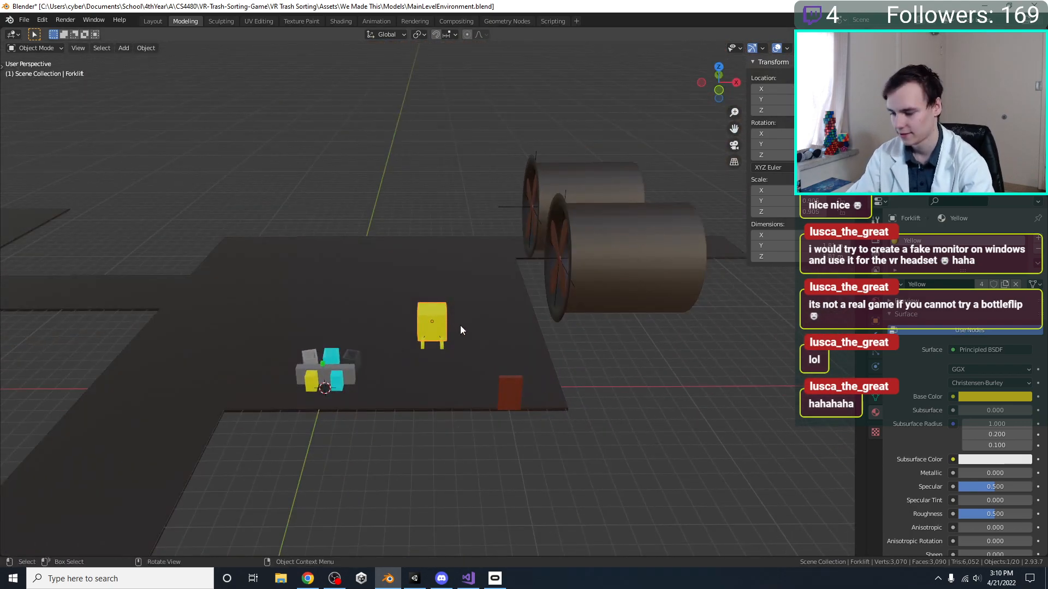
{"action": "key", "text": "KP_7"}
{"action": "key", "text": "r"}
{"action": "left_click", "coordinate": [493, 288]}
{"action": "key", "text": "ctrl+s"}
{"action": "middle_click_drag", "start_coordinate": [353, 307], "coordinate": [402, 379], "text": "shift"}
{"action": "left_click", "coordinate": [143, 369]}
{"action": "middle_click_drag", "start_coordinate": [157, 332], "coordinate": [160, 334], "text": "shift"}
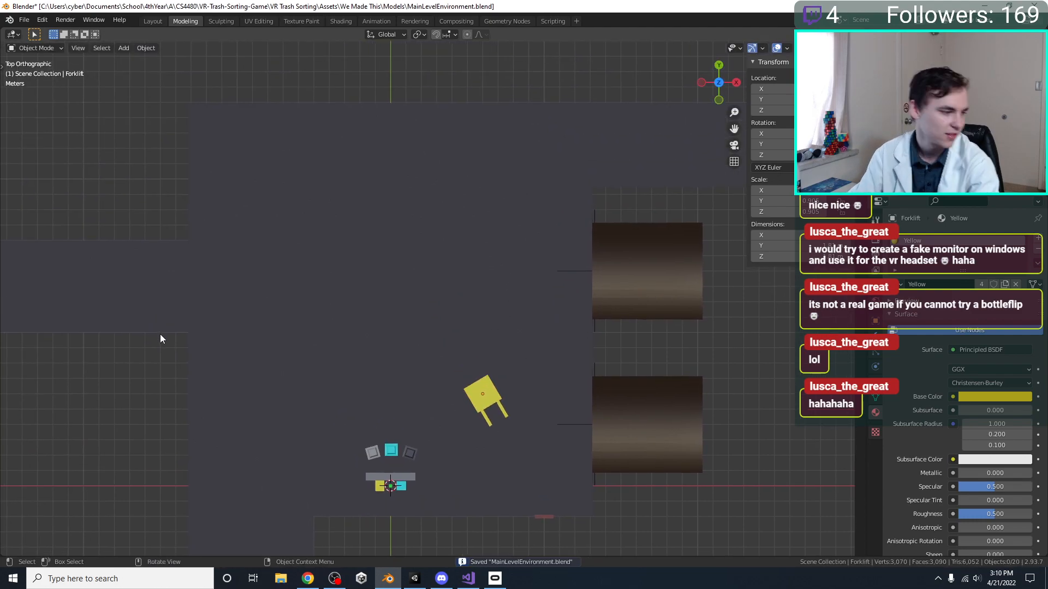
Switch to Chrome and look through the warehouse ceiling image results for reference
{"action": "middle_click_drag", "start_coordinate": [376, 300], "coordinate": [388, 362], "text": "shift"}
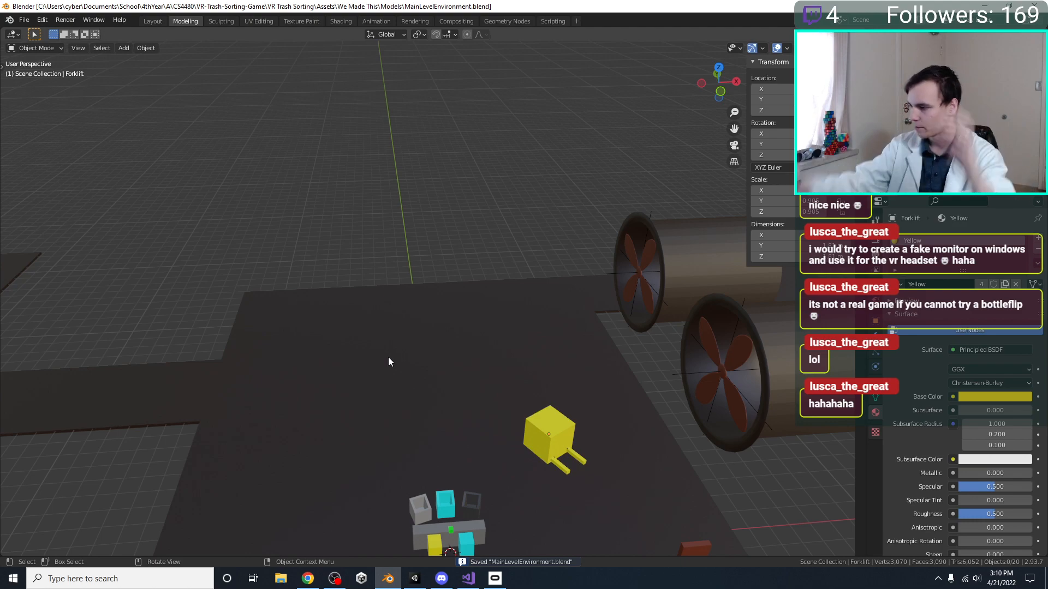
{"action": "left_click", "coordinate": [309, 579]}
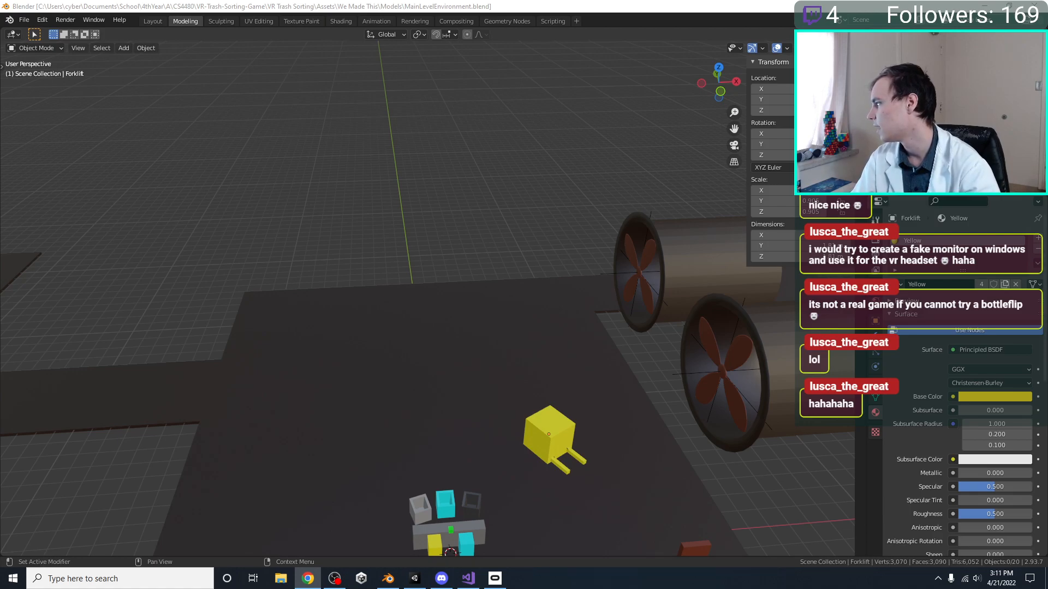
{"action": "left_click_drag", "start_coordinate": [1047, 243], "coordinate": [599, 2]}
{"action": "left_click", "coordinate": [267, 210]}
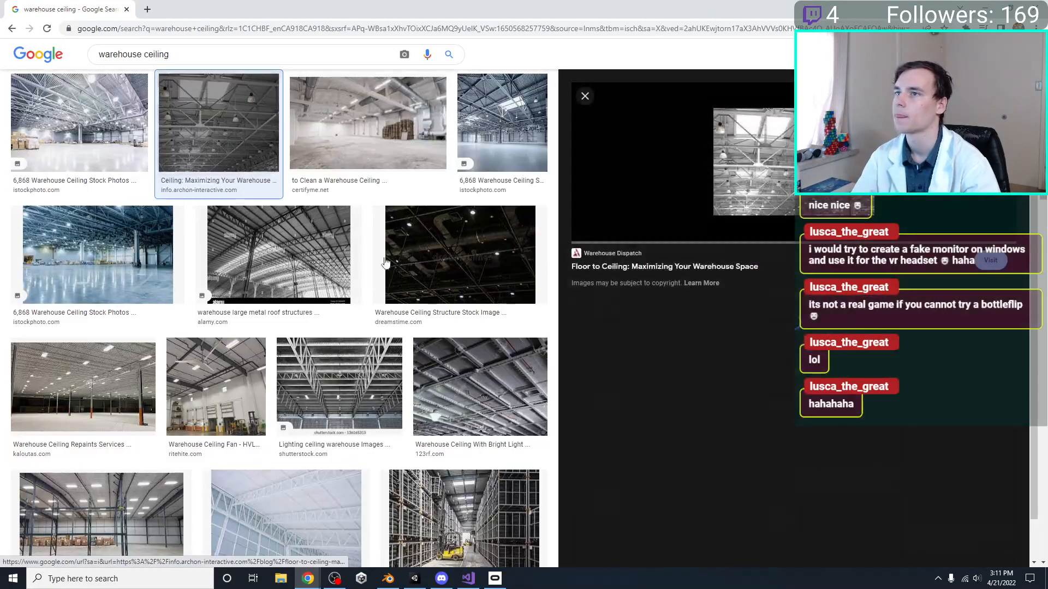
{"action": "left_click", "coordinate": [502, 122]}
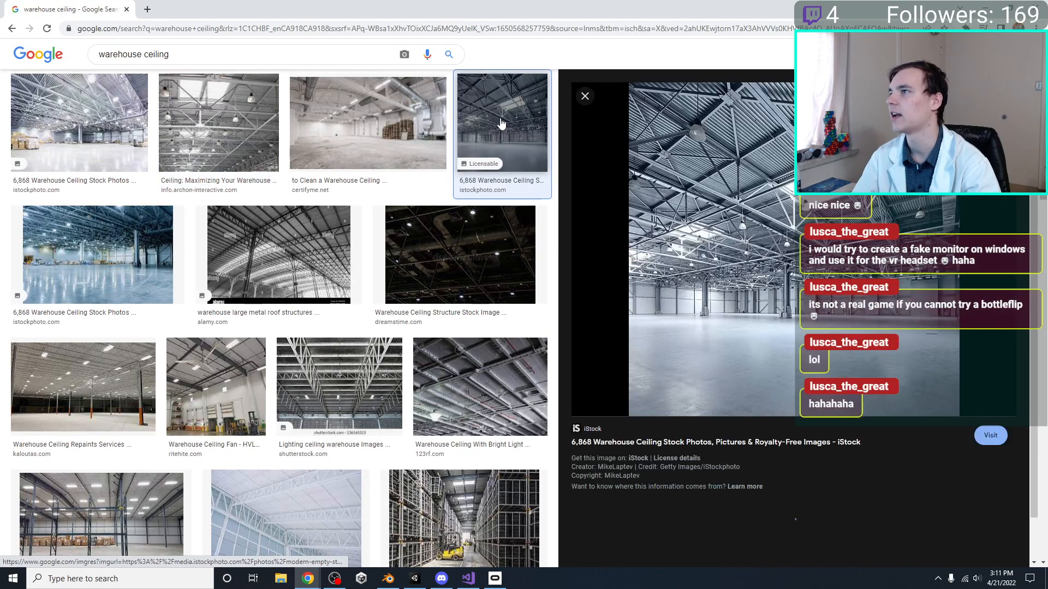
{"action": "left_click", "coordinate": [380, 106]}
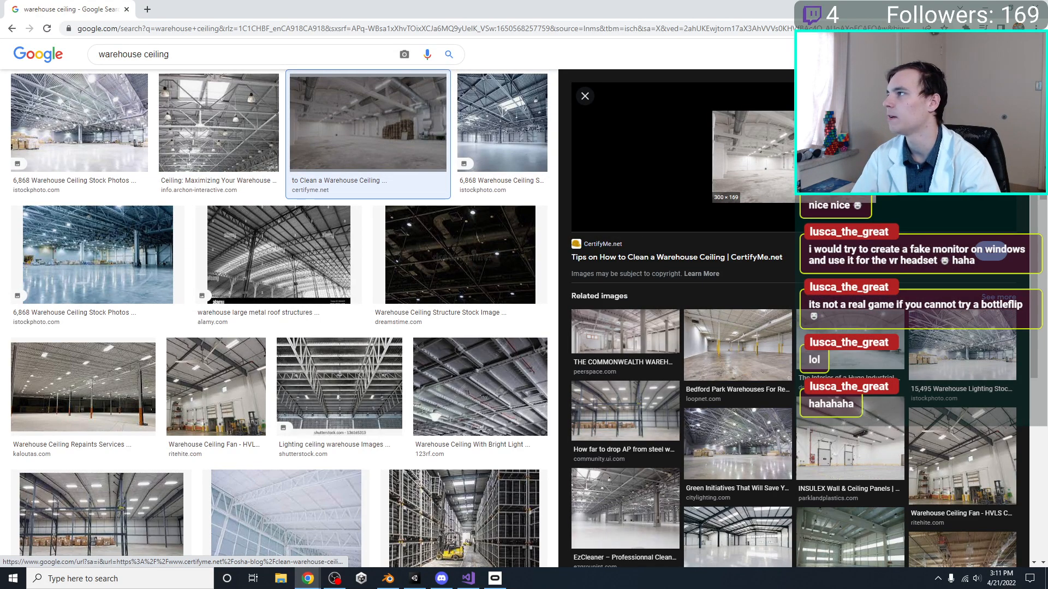
{"action": "left_click", "coordinate": [79, 123]}
{"action": "left_click", "coordinate": [99, 254]}
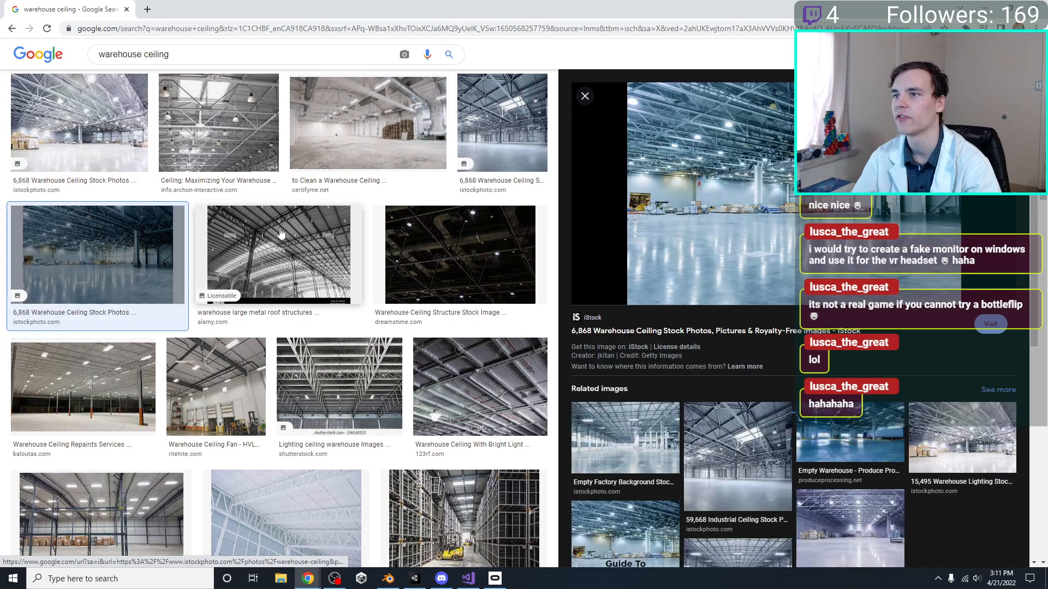
{"action": "left_click", "coordinate": [278, 254]}
{"action": "left_click", "coordinate": [483, 265]}
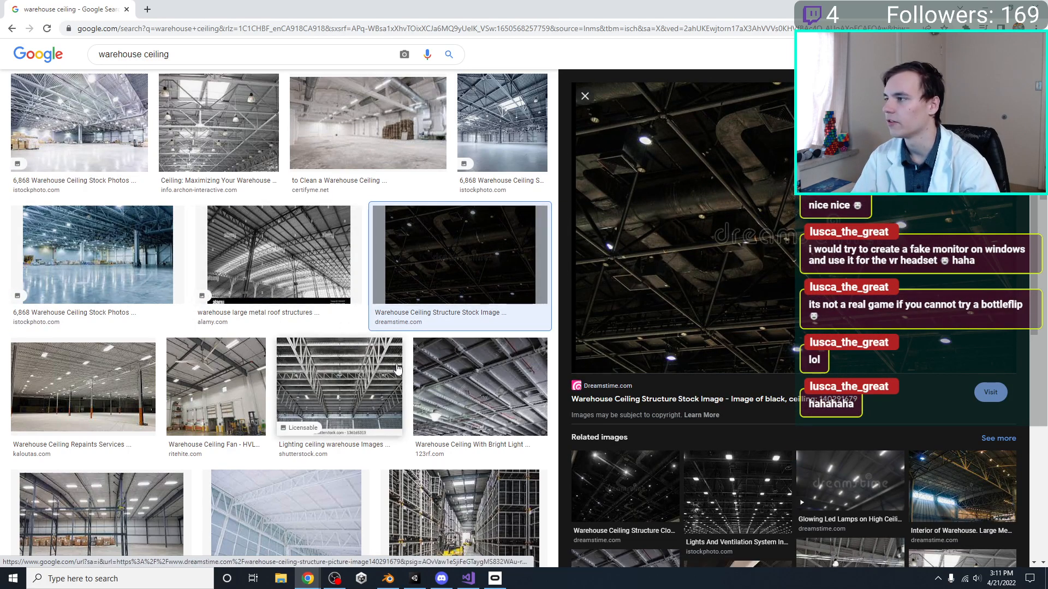
{"action": "left_click_drag", "start_coordinate": [102, 4], "coordinate": [1047, 146]}
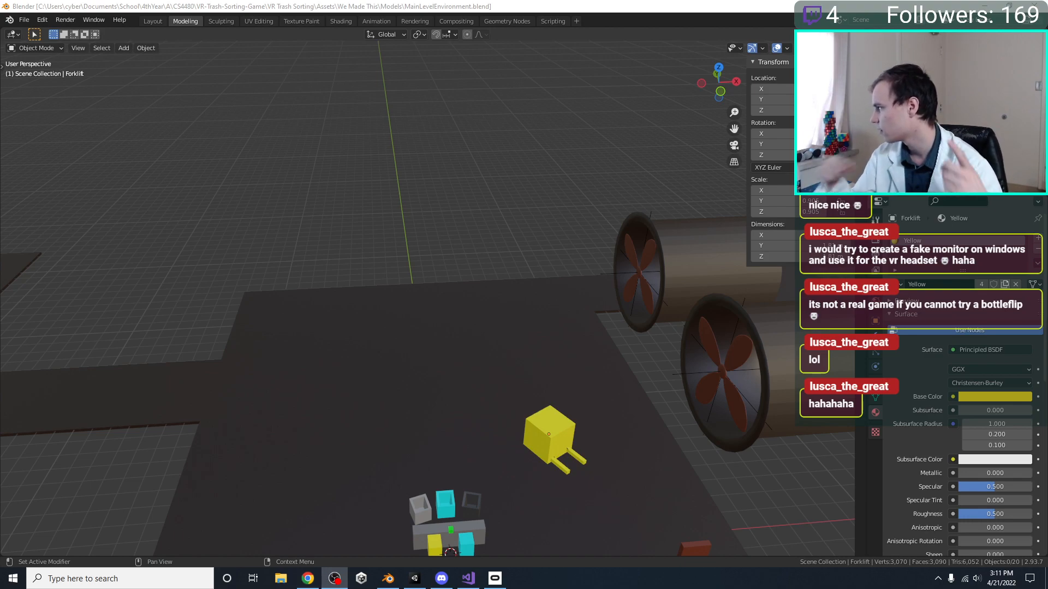
Assign the Blue material to the cyan Sink block beside the sorting table and save the file
{"action": "left_click", "coordinate": [509, 524]}
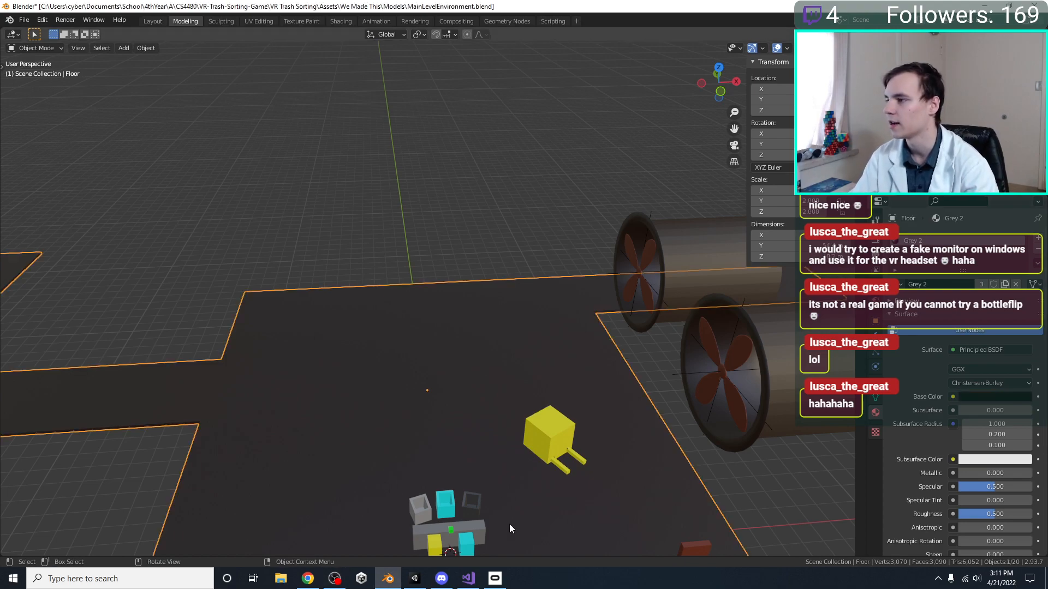
{"action": "middle_click_drag", "start_coordinate": [509, 524], "coordinate": [535, 425], "text": "shift"}
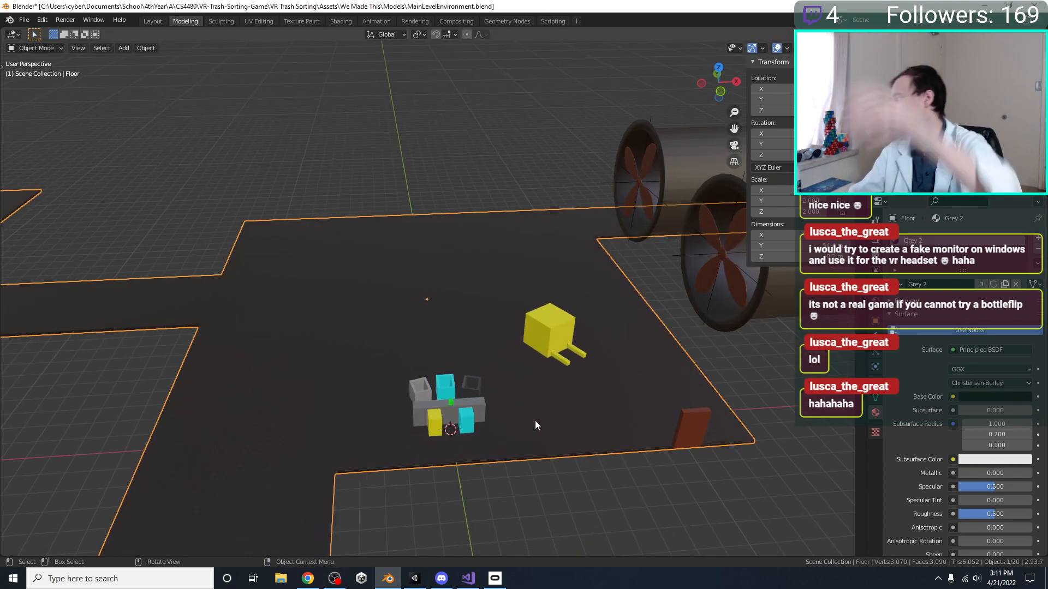
{"action": "middle_click_drag", "start_coordinate": [531, 367], "coordinate": [7, 328]}
{"action": "left_click", "coordinate": [115, 353]}
{"action": "scroll", "coordinate": [235, 401], "scroll_direction": "up", "scroll_amount": 3}
{"action": "middle_click_drag", "start_coordinate": [446, 440], "coordinate": [447, 392], "text": "shift"}
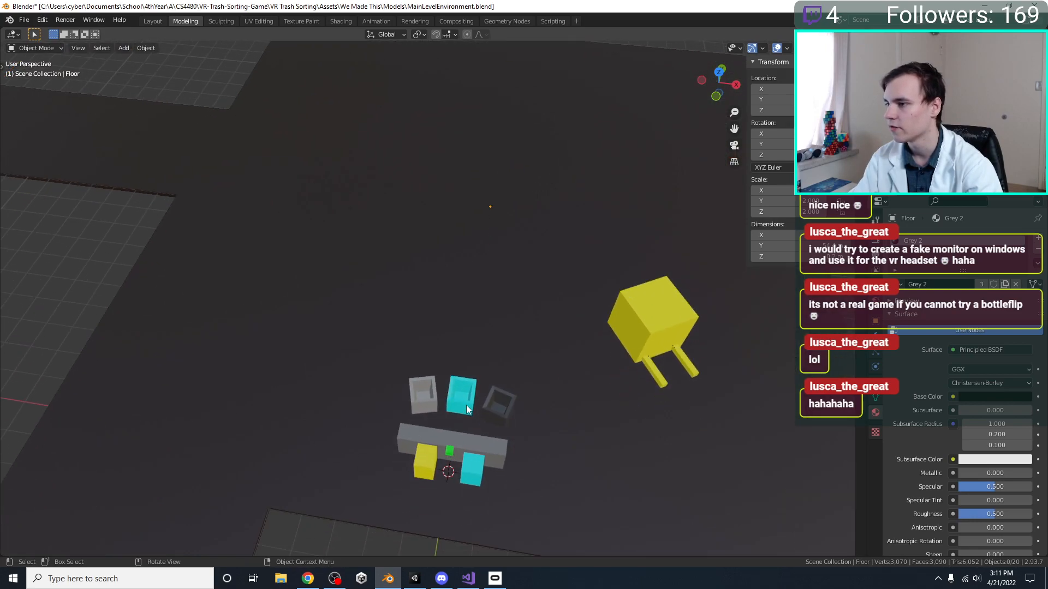
{"action": "left_click", "coordinate": [472, 474]}
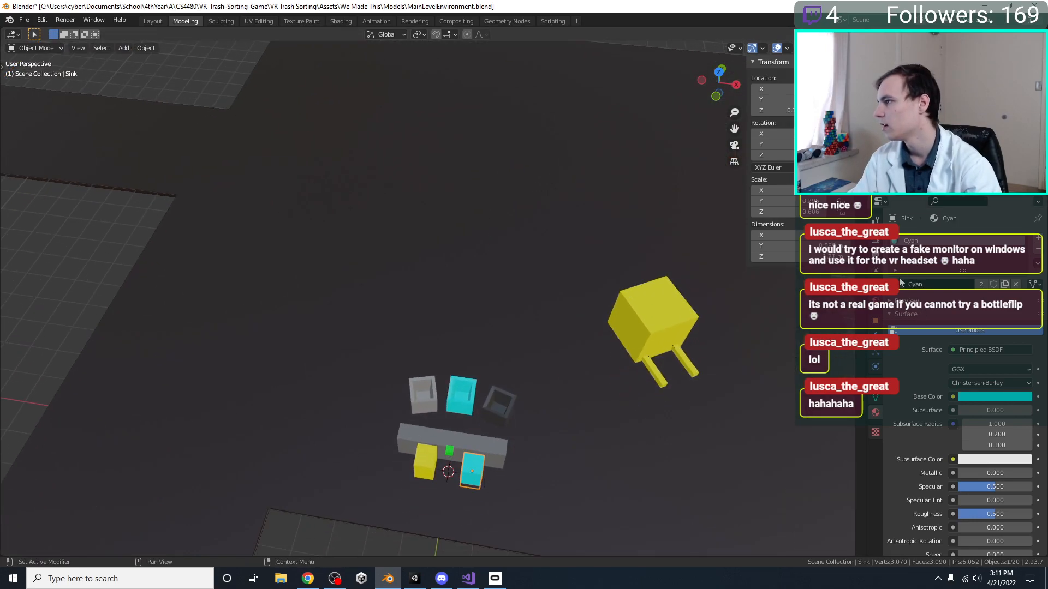
{"action": "left_click", "coordinate": [900, 283]}
{"action": "left_click", "coordinate": [928, 301]}
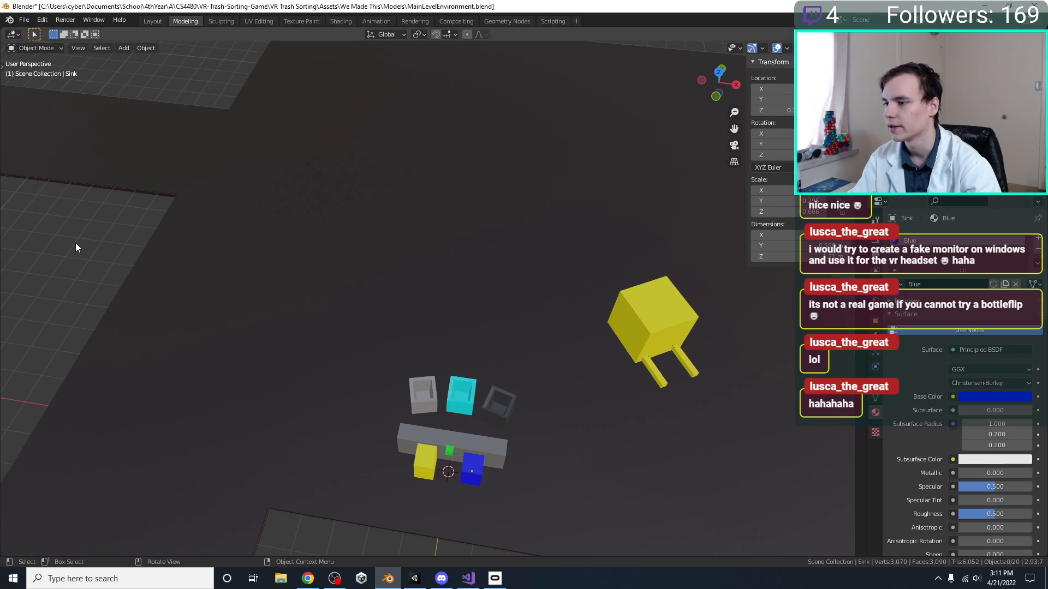
{"action": "key", "text": "ctrl+s"}
{"action": "scroll", "coordinate": [197, 267], "scroll_direction": "down", "scroll_amount": 4}
{"action": "scroll", "coordinate": [146, 291], "scroll_direction": "up", "scroll_amount": 3}
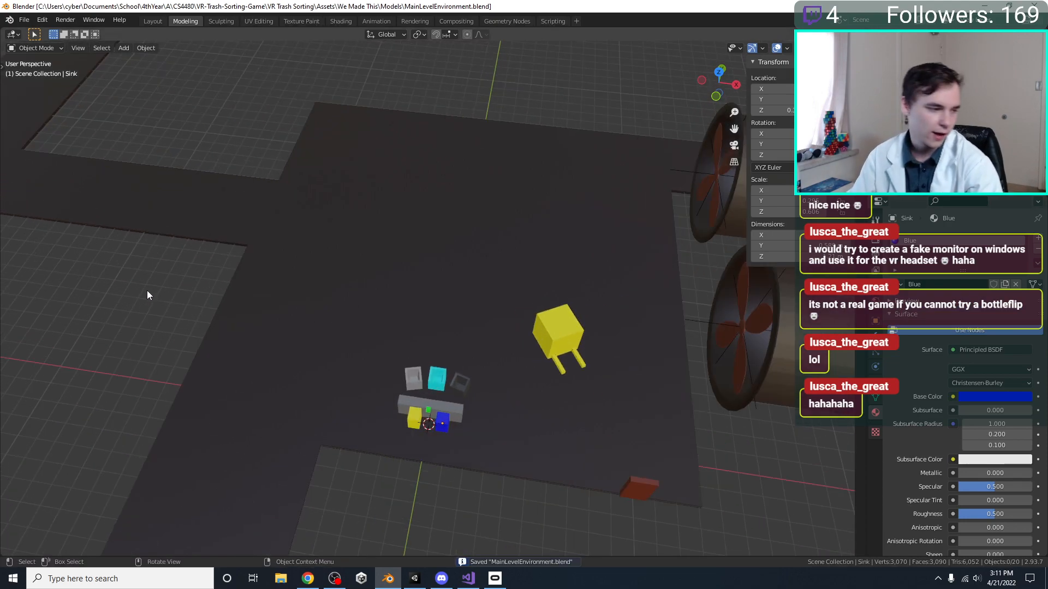
{"action": "key", "text": "shift+a"}
{"action": "mouse_move", "coordinate": [287, 307]}
{"action": "key", "text": "Escape"}
{"action": "key", "text": "shift+a"}
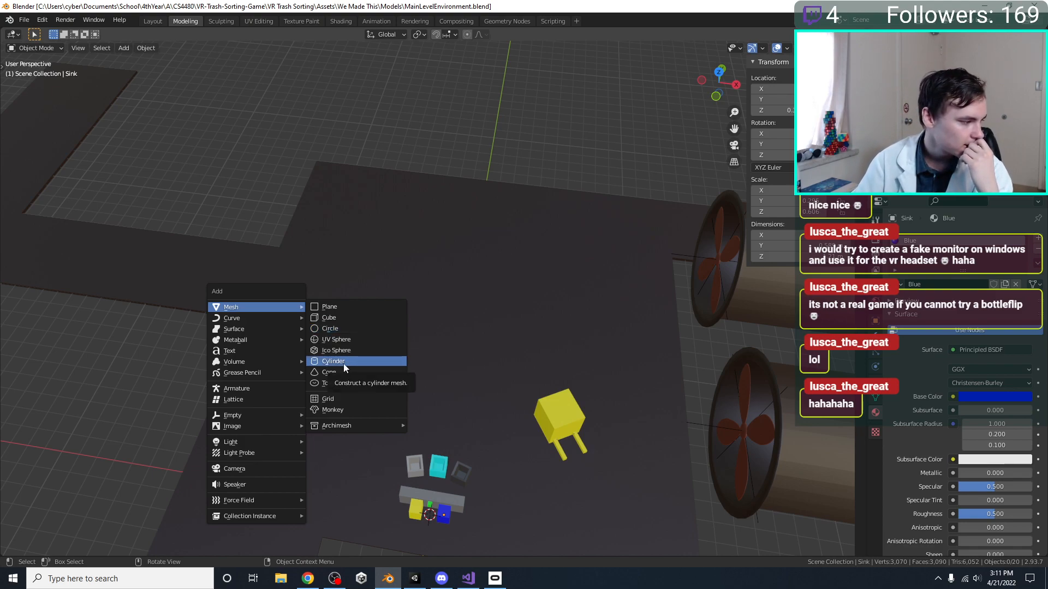
{"action": "left_click", "coordinate": [337, 317]}
{"action": "key", "text": "KP_7"}
{"action": "scroll", "coordinate": [415, 334], "scroll_direction": "down", "scroll_amount": 1}
{"action": "key", "text": "g"}
{"action": "left_click", "coordinate": [368, 251]}
{"action": "key", "text": "x"}
{"action": "left_click", "coordinate": [368, 251]}
Add a plane and place it in top view on the main room's floor, up and to the -X side of the sorting table
{"action": "key", "text": "shift+a"}
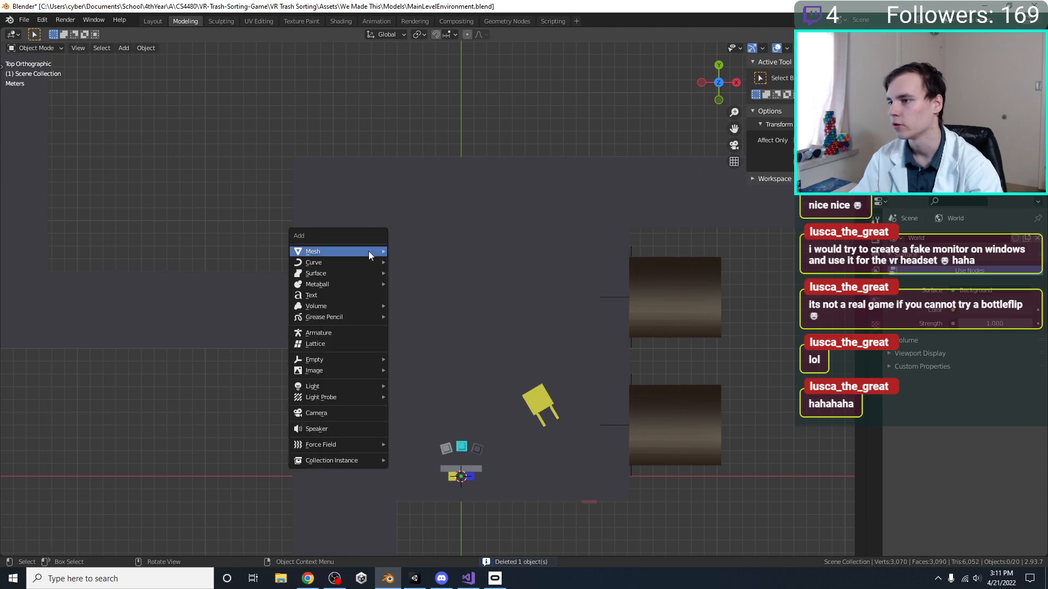
{"action": "mouse_move", "coordinate": [368, 252]}
{"action": "left_click", "coordinate": [418, 251]}
{"action": "key", "text": "g"}
{"action": "left_click", "coordinate": [434, 306]}
{"action": "key", "text": "g"}
{"action": "key", "text": "z"}
{"action": "key", "text": "y"}
{"action": "key", "text": "Escape"}
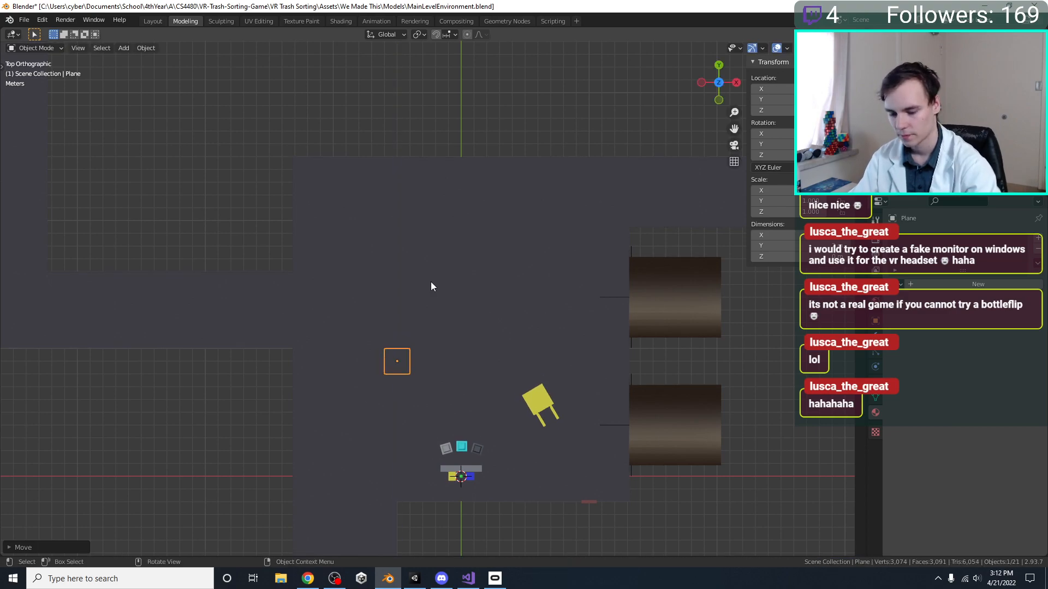
Raise the plane about 1 m along Z so that it sits above the floor
{"action": "key", "text": "s"}
{"action": "key", "text": "z"}
{"action": "right_click", "coordinate": [424, 264]}
{"action": "middle_click_drag", "start_coordinate": [423, 265], "coordinate": [434, 213]}
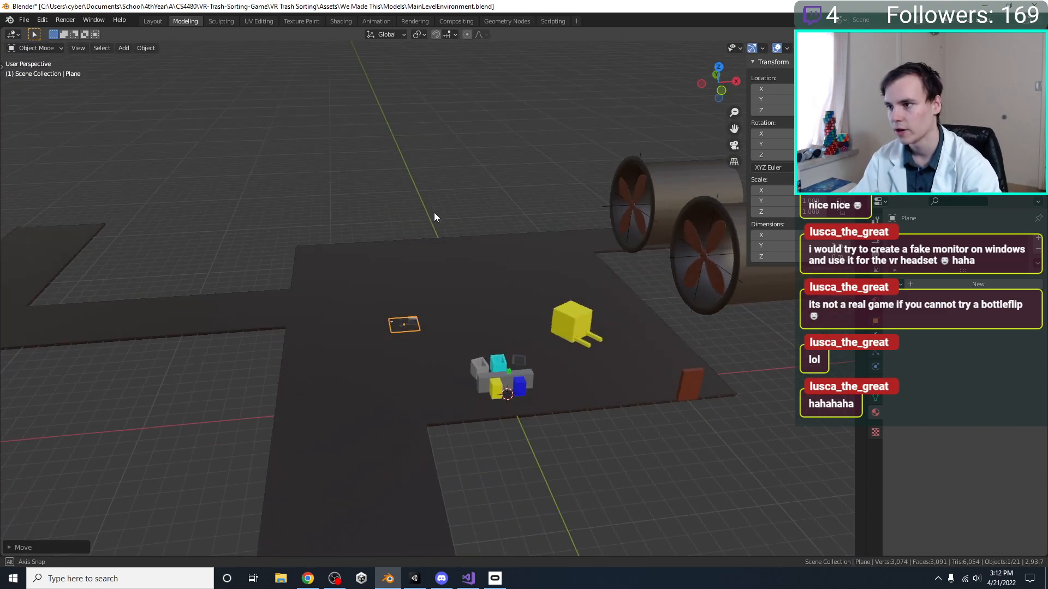
{"action": "scroll", "coordinate": [436, 201], "scroll_direction": "up", "scroll_amount": 6}
{"action": "key", "text": "g"}
{"action": "key", "text": "z"}
{"action": "key", "text": "z"}
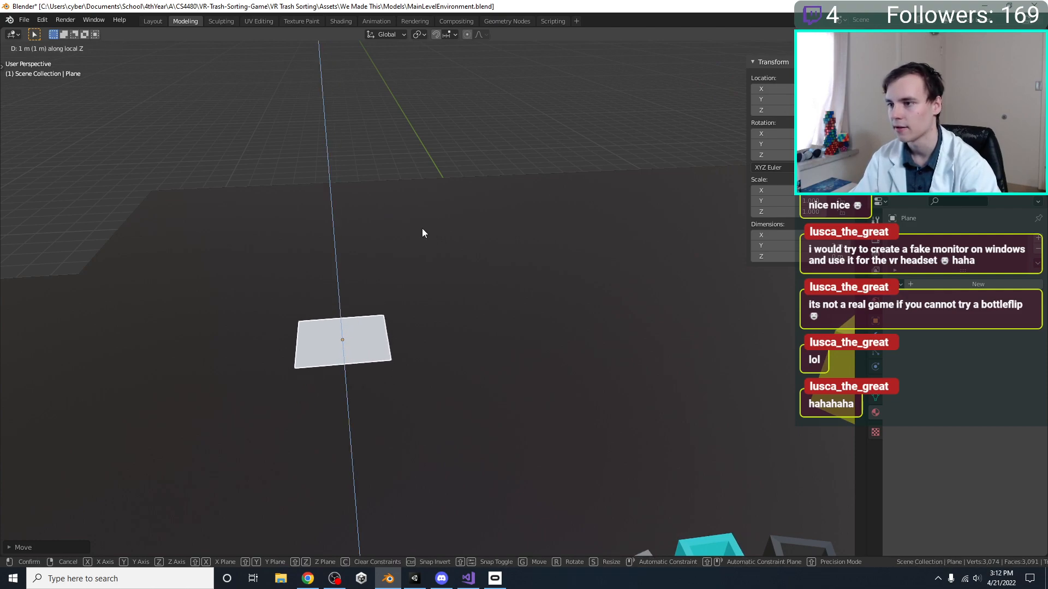
{"action": "right_click", "coordinate": [421, 228]}
Assign the Grey material to the plane and move it about 6 m in +Y, level with the side corridor
{"action": "key", "text": "KP_7"}
{"action": "left_click", "coordinate": [898, 284]}
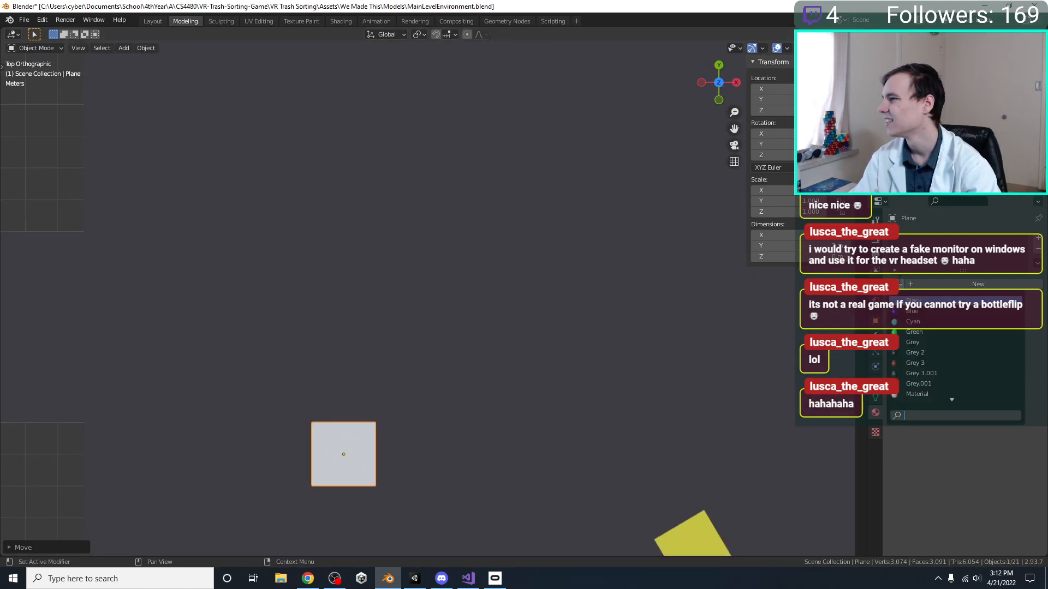
{"action": "left_click", "coordinate": [909, 342]}
{"action": "scroll", "coordinate": [439, 340], "scroll_direction": "down", "scroll_amount": 3}
{"action": "middle_click_drag", "start_coordinate": [311, 386], "coordinate": [312, 411], "text": "shift"}
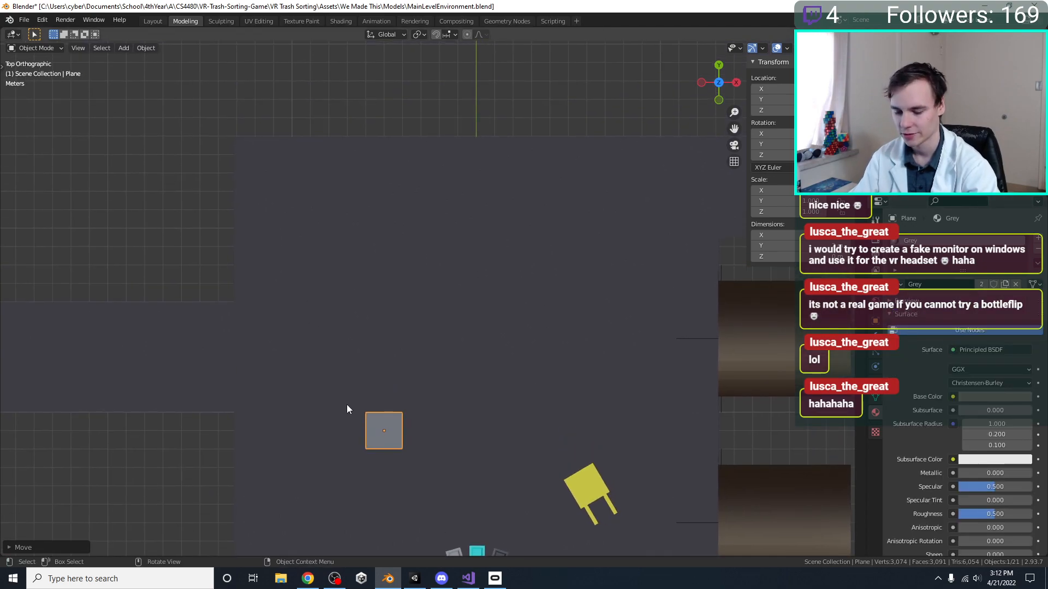
{"action": "middle_click_drag", "start_coordinate": [412, 382], "coordinate": [404, 410], "text": "shift"}
{"action": "key", "text": "g"}
{"action": "left_click", "coordinate": [394, 299]}
In Edit Mode, extrude the plane's -Y edge 3 m towards -Y
{"action": "key", "text": "Tab"}
{"action": "middle_click_drag", "start_coordinate": [405, 299], "coordinate": [322, 343], "text": "shift"}
{"action": "left_click", "coordinate": [350, 386]}
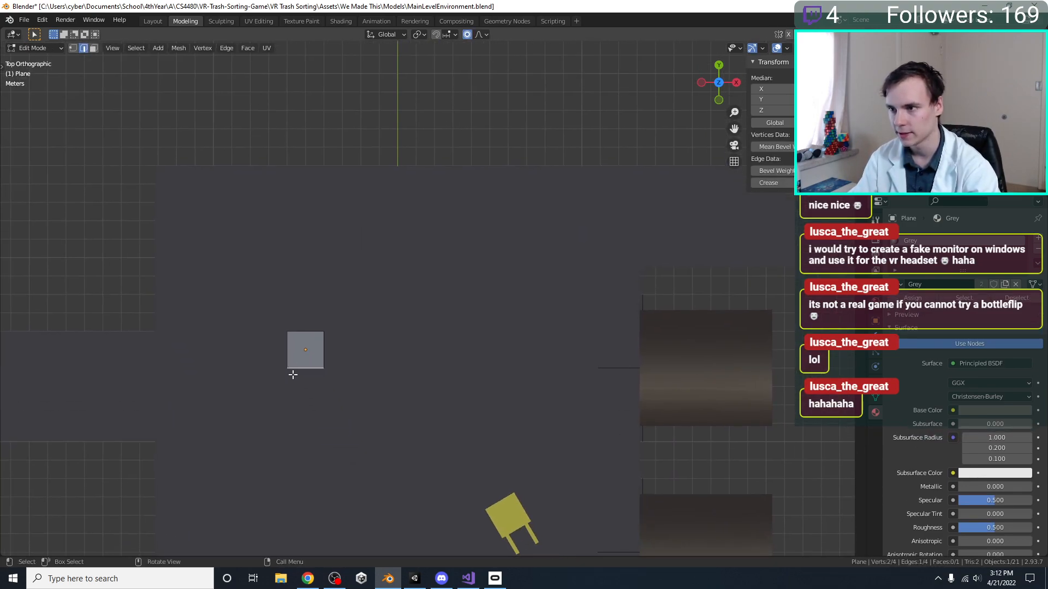
{"action": "key", "text": "e"}
{"action": "left_click", "coordinate": [304, 421]}
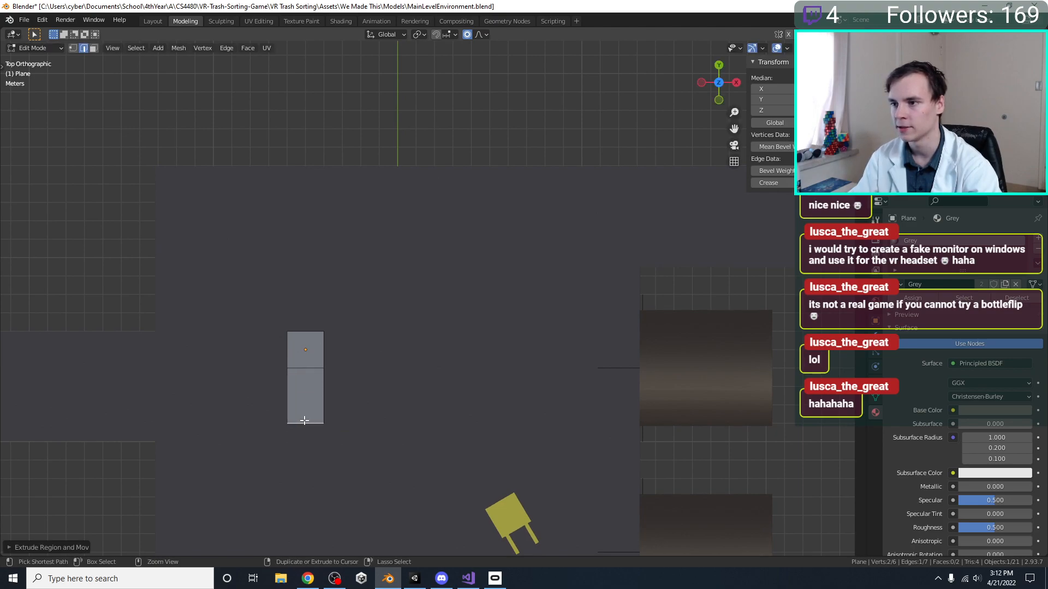
Extrude the original square's +X edge 10 m towards +X, and extrude a further 2 m as a square corner
{"action": "left_click", "coordinate": [338, 333]}
{"action": "left_click", "coordinate": [338, 347]}
{"action": "key", "text": "e"}
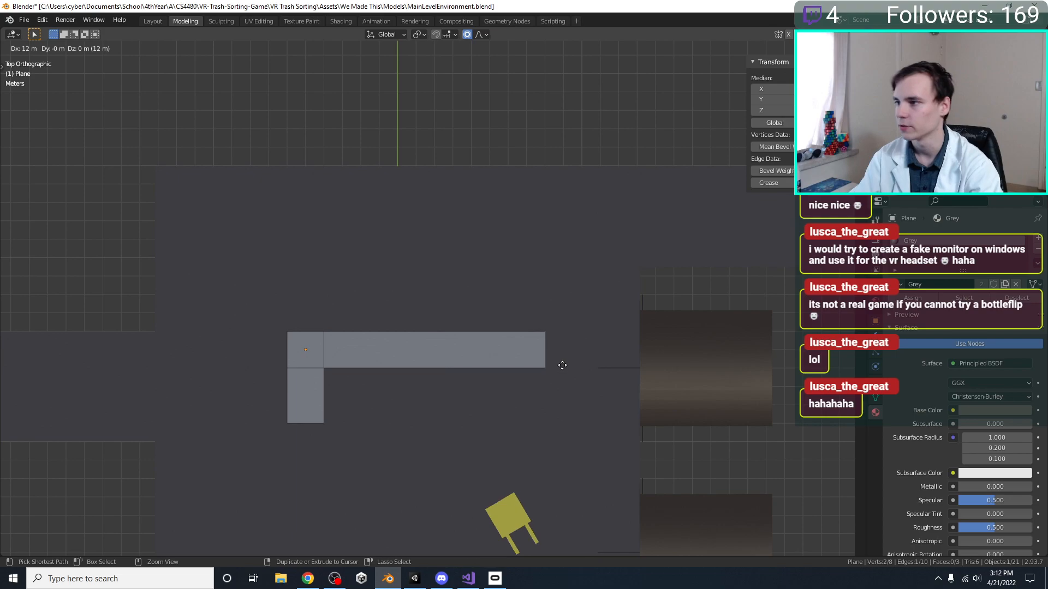
{"action": "left_click", "coordinate": [529, 365]}
{"action": "key", "text": "e"}
{"action": "left_click", "coordinate": [555, 367]}
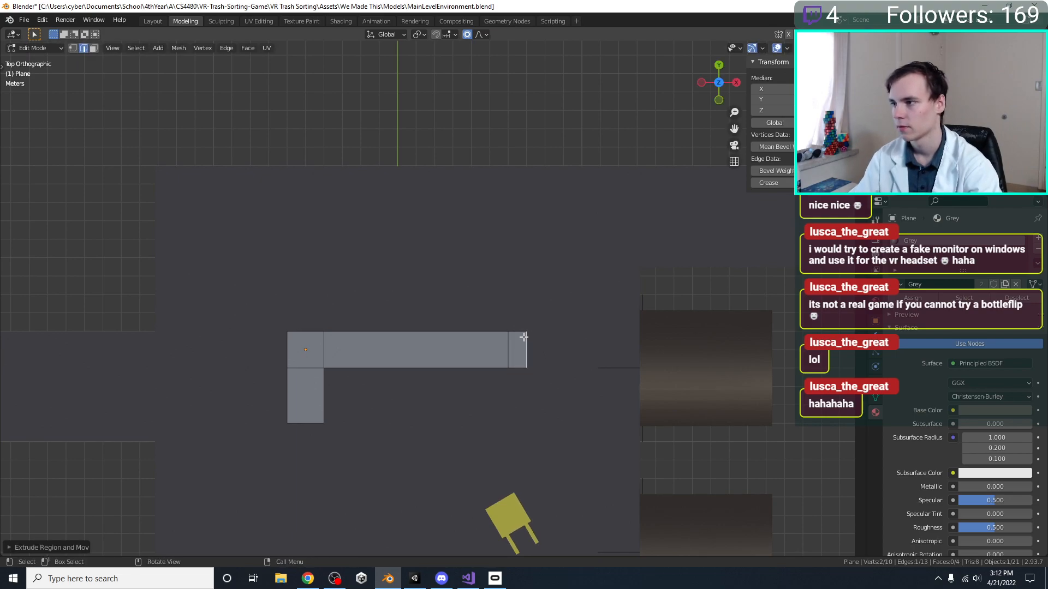
{"action": "key", "text": "g"}
{"action": "left_click", "coordinate": [542, 343]}
Extrude the corner's +Y edge 7 m towards +Y, plus another 2 m square reaching the room's +Y edge
{"action": "left_click", "coordinate": [539, 328]}
{"action": "middle_click_drag", "start_coordinate": [533, 351], "coordinate": [496, 417], "text": "shift"}
{"action": "key", "text": "e"}
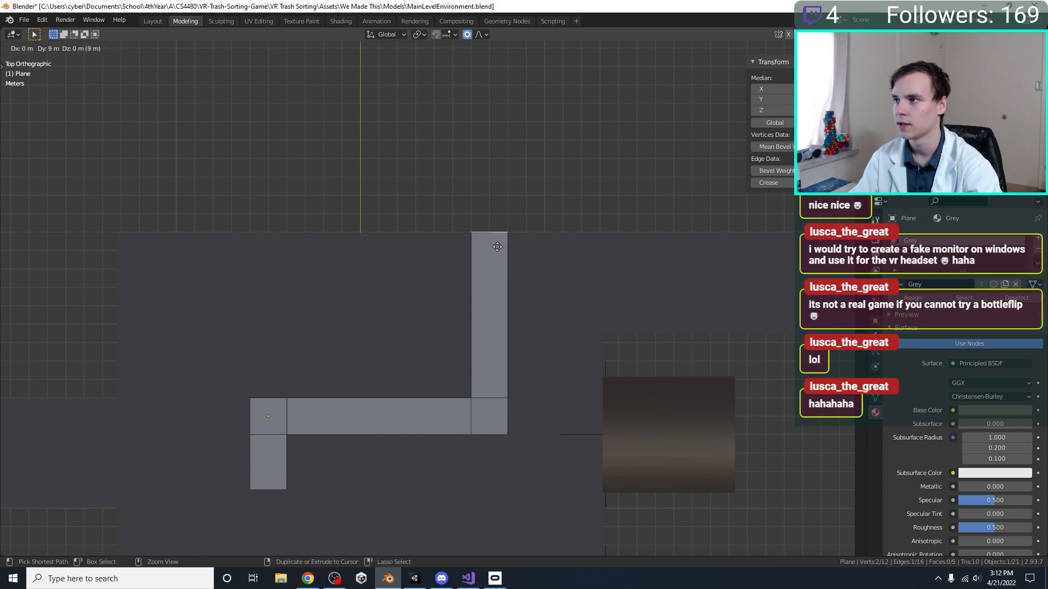
{"action": "left_click", "coordinate": [490, 279]}
{"action": "key", "text": "e"}
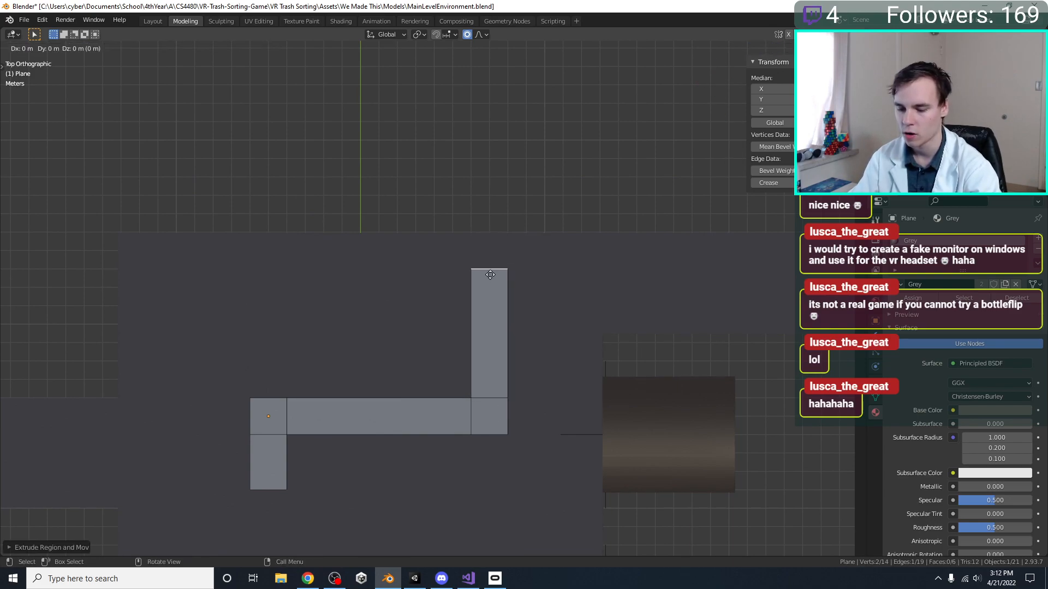
{"action": "left_click", "coordinate": [512, 238]}
Extrude the +X edge of the upper corner square about 4 m towards +X
{"action": "left_click", "coordinate": [513, 243]}
{"action": "key", "text": "g"}
{"action": "right_click", "coordinate": [550, 246]}
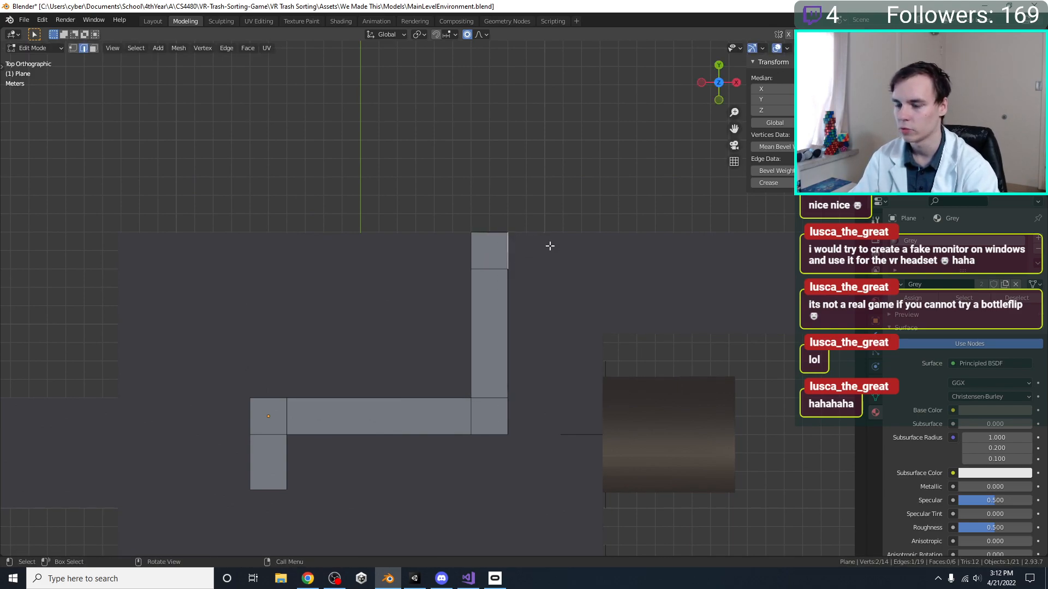
{"action": "key", "text": "e"}
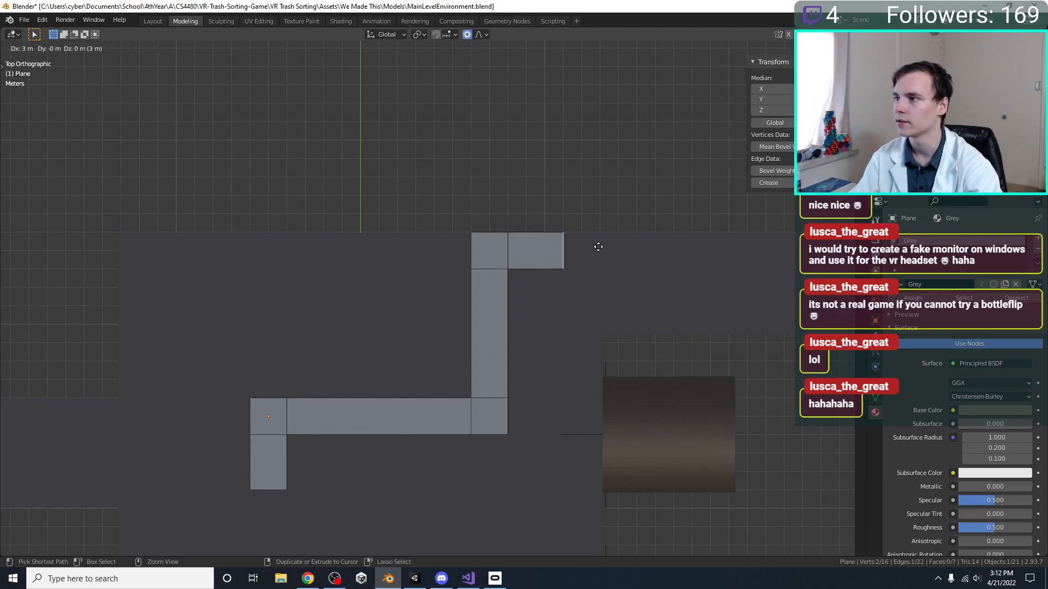
{"action": "left_click", "coordinate": [603, 247]}
Extrude the upper corner square's -X edge about 17 m towards -X, plus a 2 m corner at the room's -X edge
{"action": "left_click", "coordinate": [477, 249]}
{"action": "middle_click_drag", "start_coordinate": [462, 259], "coordinate": [536, 272], "text": "shift"}
{"action": "key", "text": "e"}
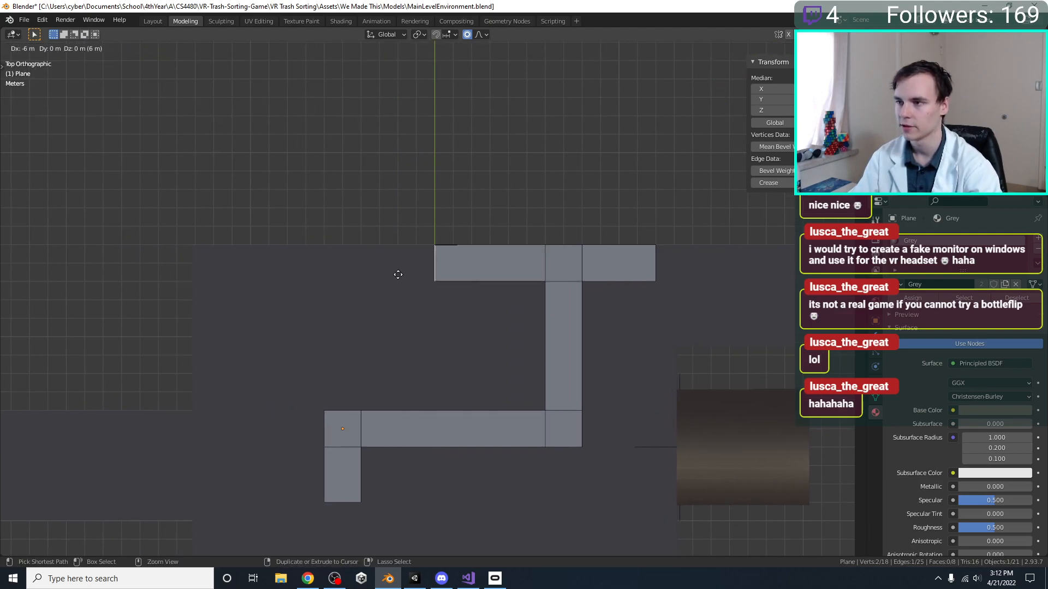
{"action": "left_click", "coordinate": [226, 277]}
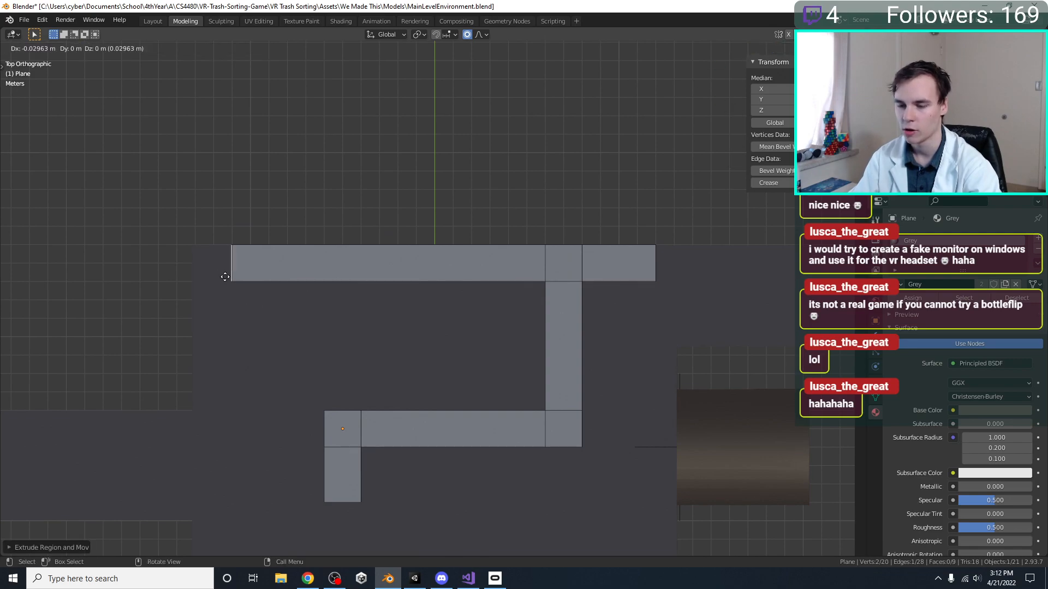
{"action": "left_click", "coordinate": [190, 276]}
Extrude the new corner's -Y edge 7 m towards -Y, plus a 2 m square at the side corridor's opening
{"action": "left_click", "coordinate": [218, 286]}
{"action": "middle_click_drag", "start_coordinate": [233, 295], "coordinate": [323, 203], "text": "shift"}
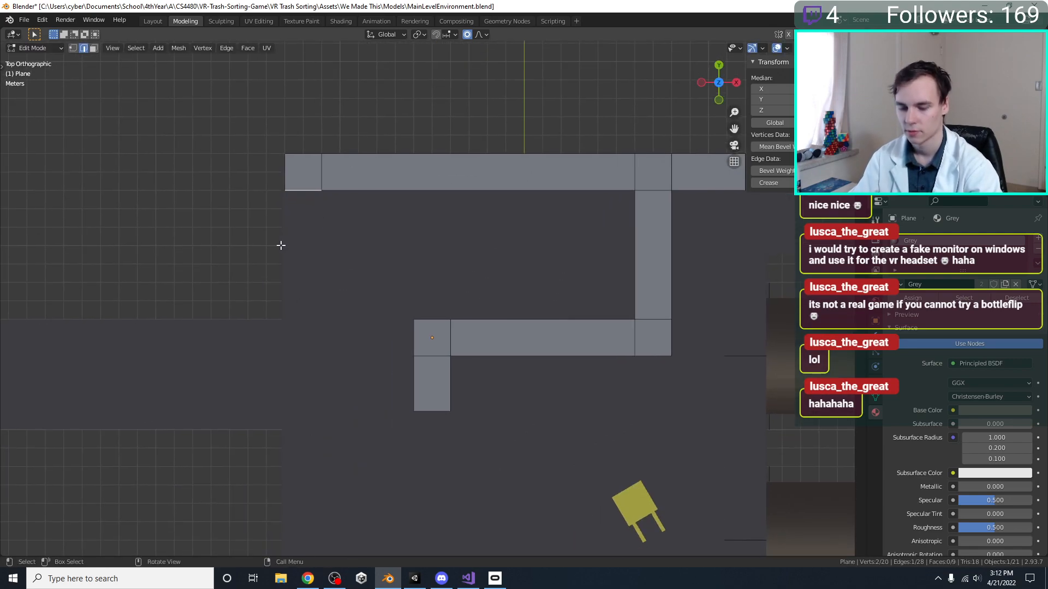
{"action": "key", "text": "e"}
{"action": "left_click", "coordinate": [283, 366]}
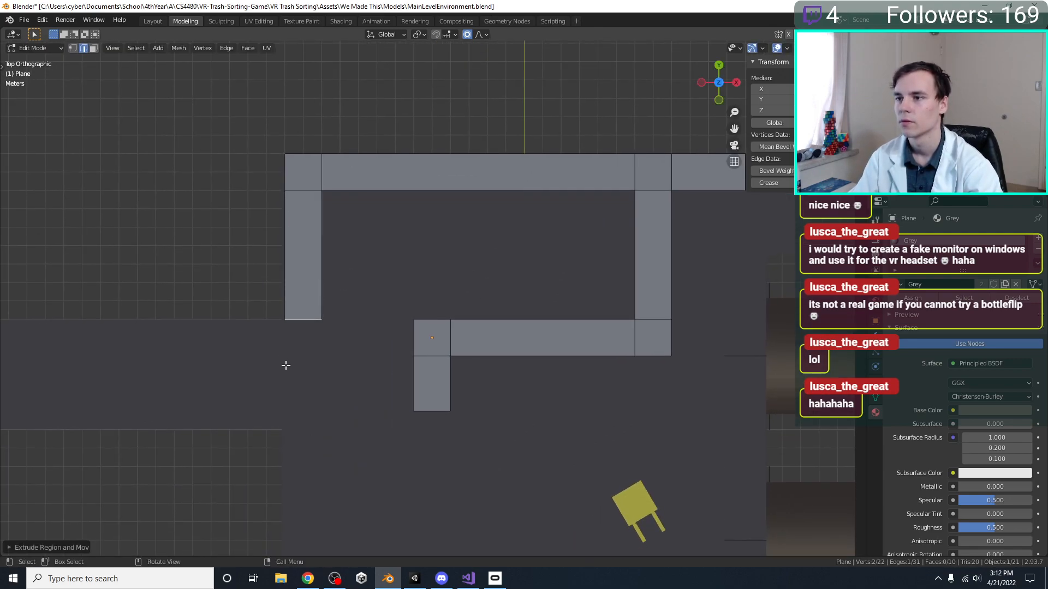
{"action": "middle_click_drag", "start_coordinate": [293, 358], "coordinate": [353, 333], "text": "shift"}
{"action": "key", "text": "e"}
{"action": "left_click", "coordinate": [348, 373]}
Extrude the 2 m corner square's -X edge about 20 m towards -X, through the side corridor
{"action": "left_click", "coordinate": [322, 316]}
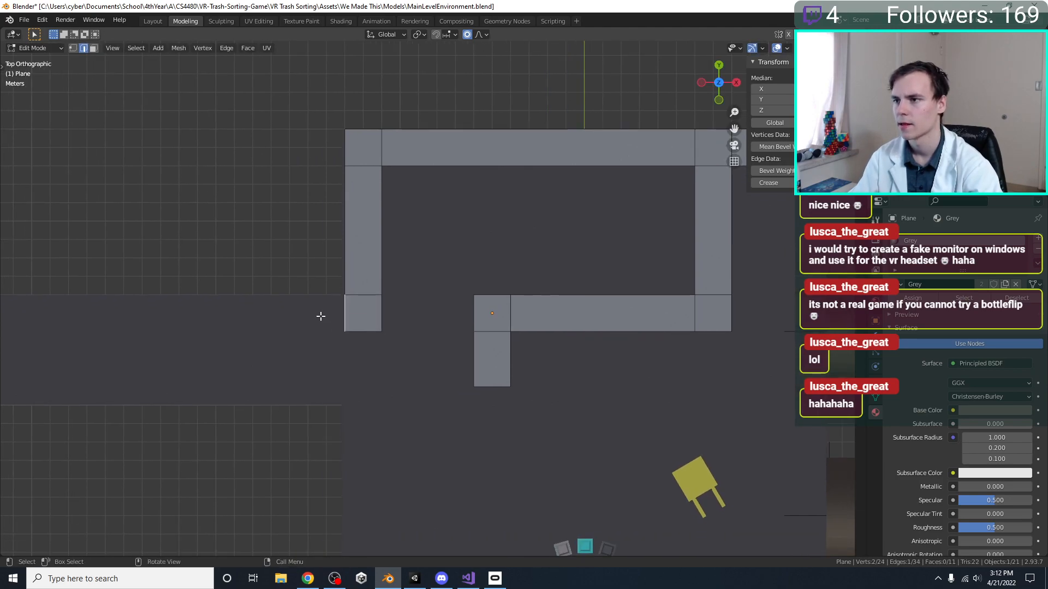
{"action": "scroll", "coordinate": [290, 322], "scroll_direction": "down", "scroll_amount": 1}
{"action": "middle_click_drag", "start_coordinate": [274, 324], "coordinate": [370, 340], "text": "shift"}
{"action": "scroll", "coordinate": [388, 342], "scroll_direction": "down", "scroll_amount": 2}
{"action": "key", "text": "e"}
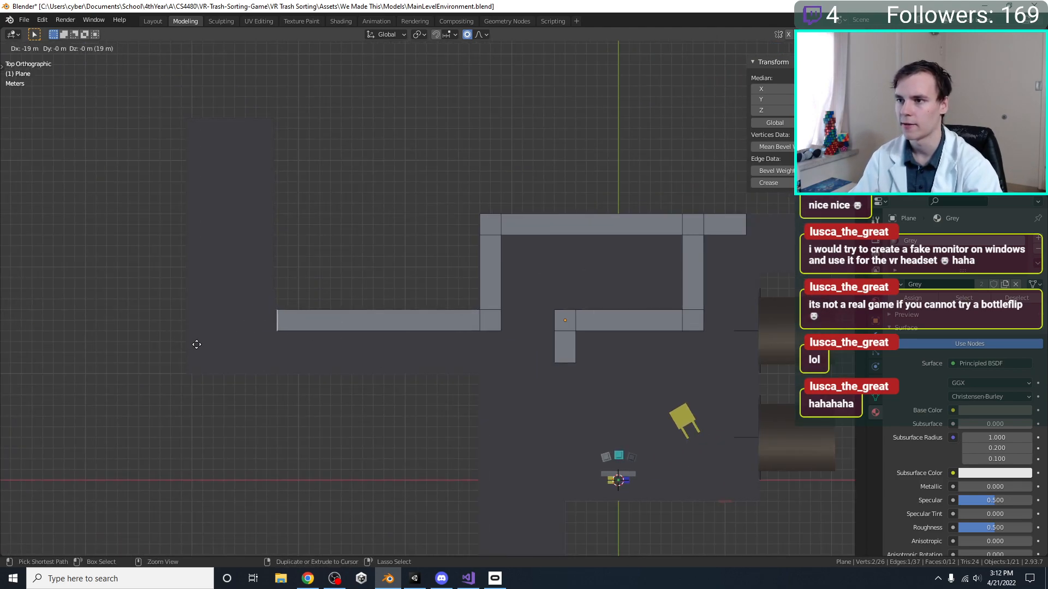
{"action": "left_click", "coordinate": [180, 344]}
{"action": "scroll", "coordinate": [287, 326], "scroll_direction": "up", "scroll_amount": 1}
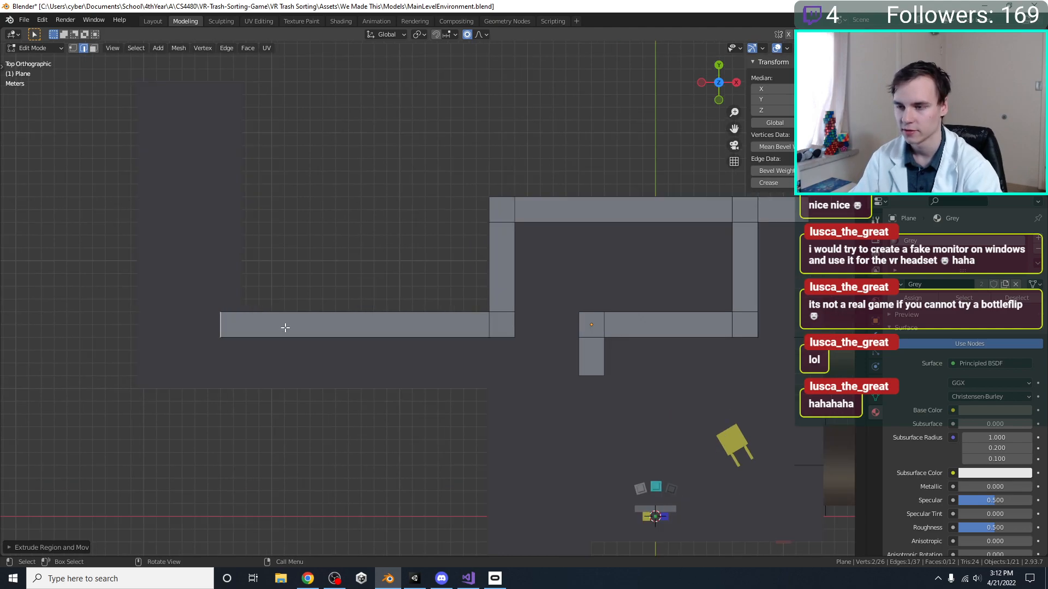
{"action": "key", "text": "ctrl+z"}
{"action": "key", "text": "e"}
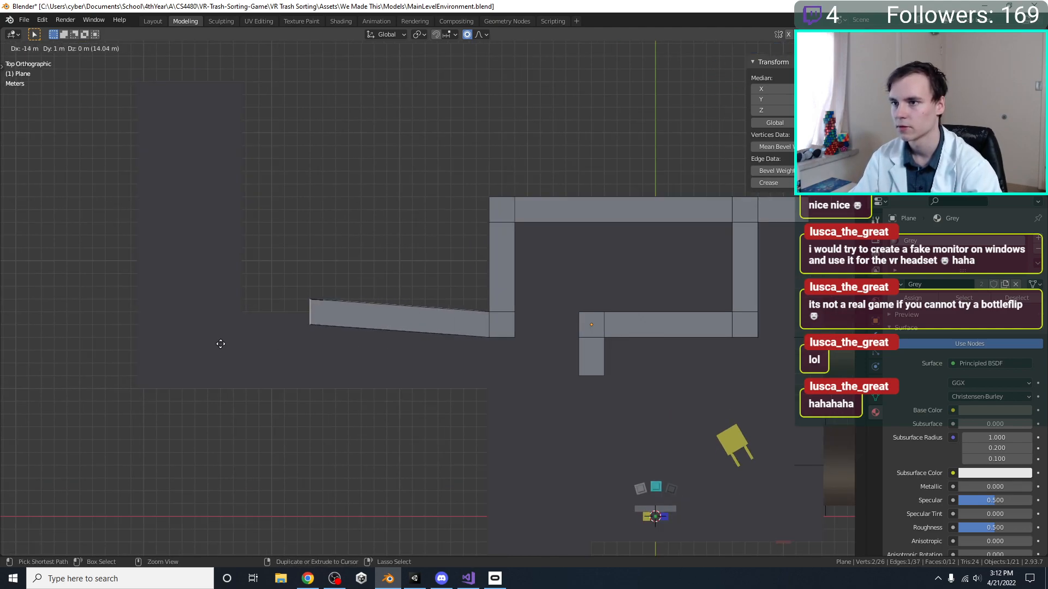
{"action": "left_click", "coordinate": [160, 360]}
Add a 2 m corner square at the strip's -X end and extrude its +Y edge 18 m towards +Y
{"action": "key", "text": "e"}
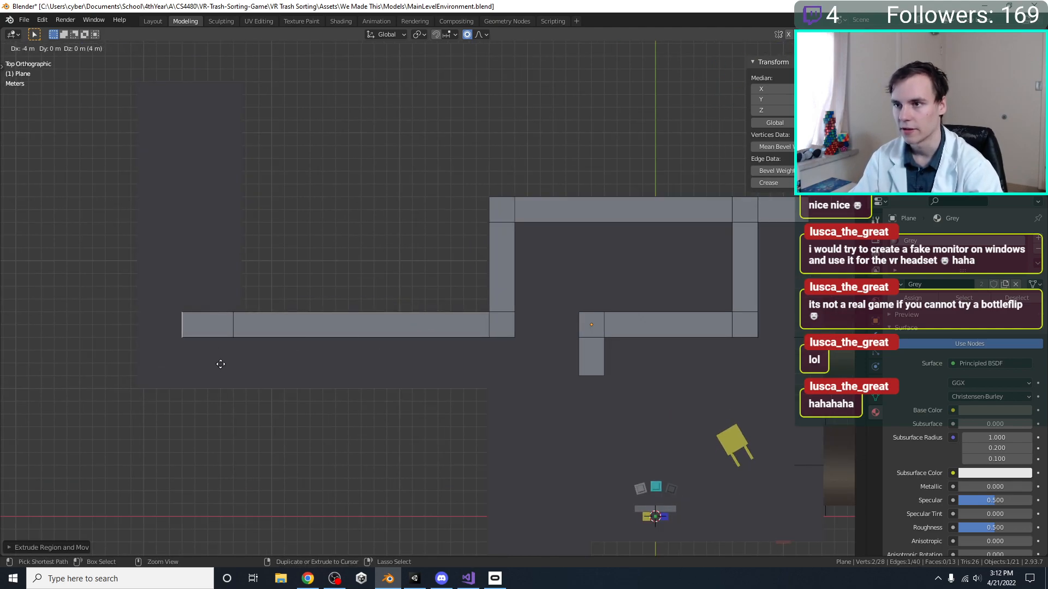
{"action": "left_click", "coordinate": [243, 364]}
{"action": "middle_click_drag", "start_coordinate": [227, 301], "coordinate": [220, 417], "text": "shift"}
{"action": "key", "text": "e"}
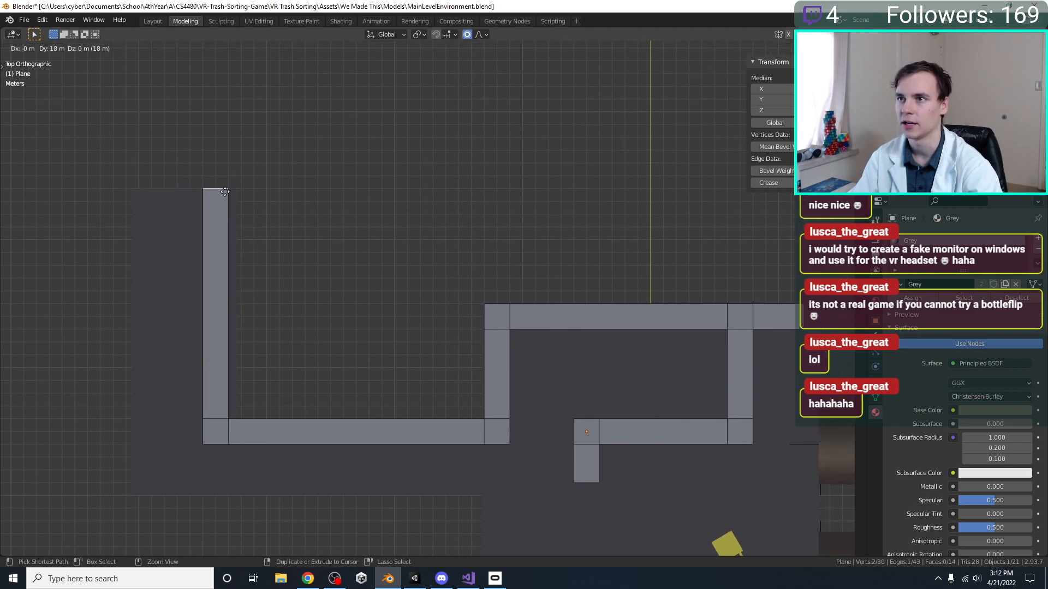
{"action": "left_click", "coordinate": [238, 241]}
Switch from the grey strip mesh to editing the Floor mesh
{"action": "left_click", "coordinate": [237, 241]}
{"action": "key", "text": "Tab"}
{"action": "left_click", "coordinate": [238, 241]}
{"action": "key", "text": "Tab"}
{"action": "left_click", "coordinate": [238, 242]}
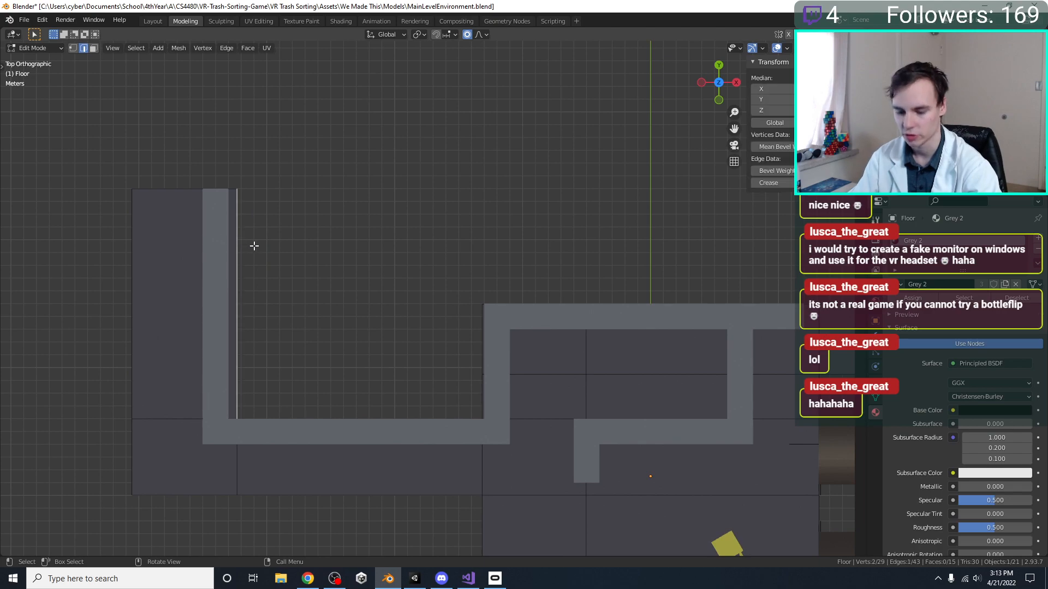
{"action": "key", "text": "g"}
{"action": "key", "text": "y"}
{"action": "key", "text": "x"}
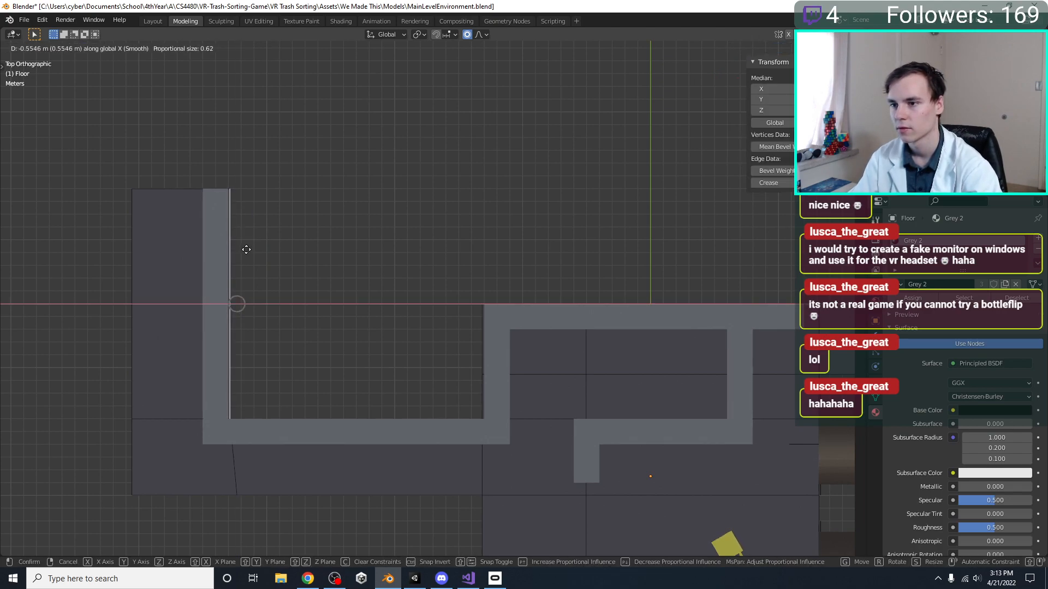
{"action": "right_click", "coordinate": [247, 250]}
Move the far -X branch's whole +X edge line on the floor about 0.64 m towards -X, flush with the strip
{"action": "left_click_drag", "start_coordinate": [242, 523], "coordinate": [240, 208]}
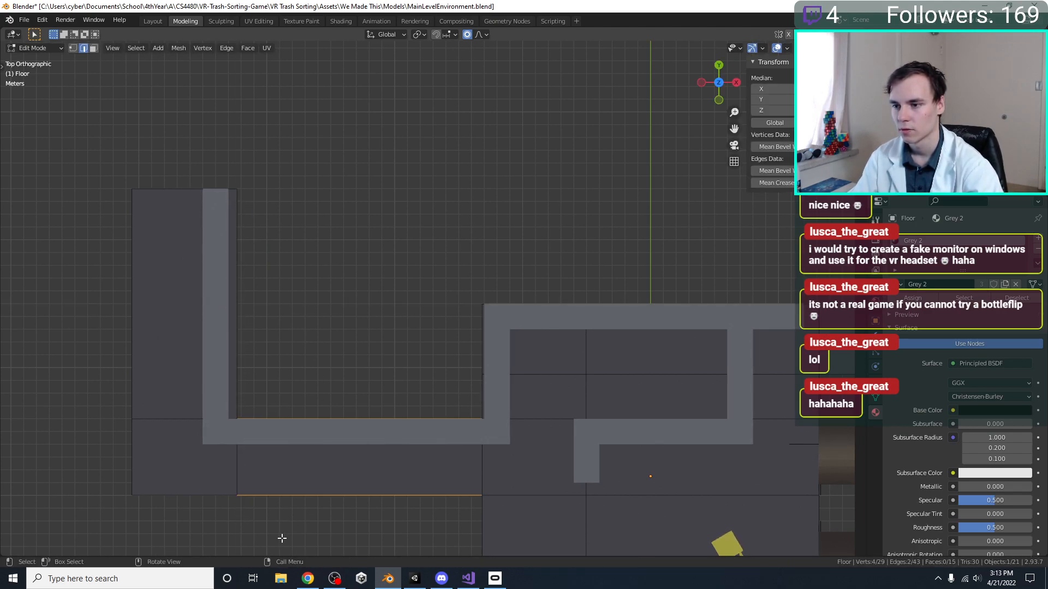
{"action": "left_click_drag", "start_coordinate": [264, 519], "coordinate": [218, 192]}
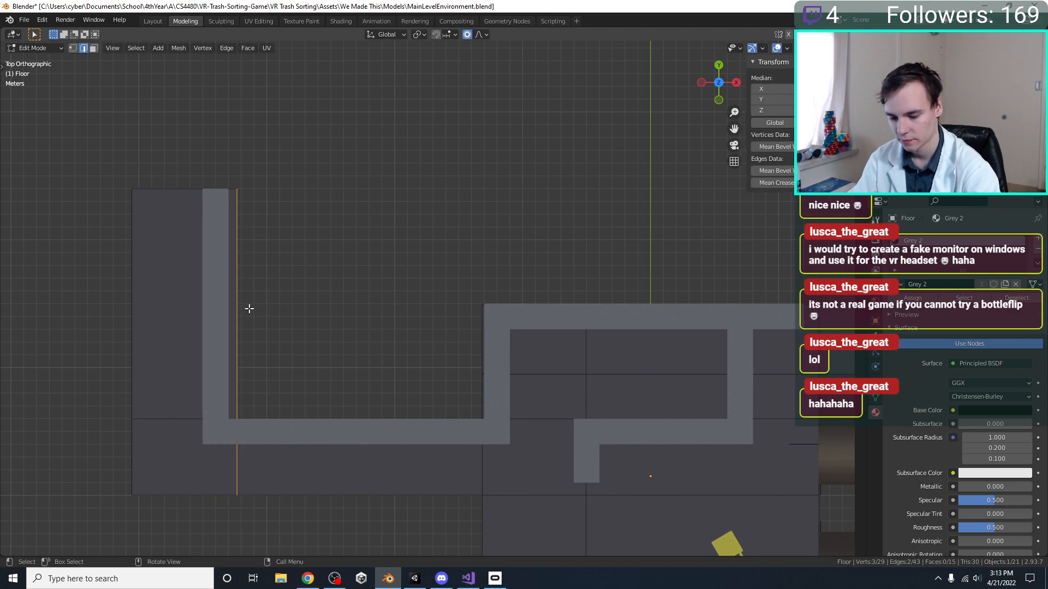
{"action": "key", "text": "g"}
{"action": "key", "text": "x"}
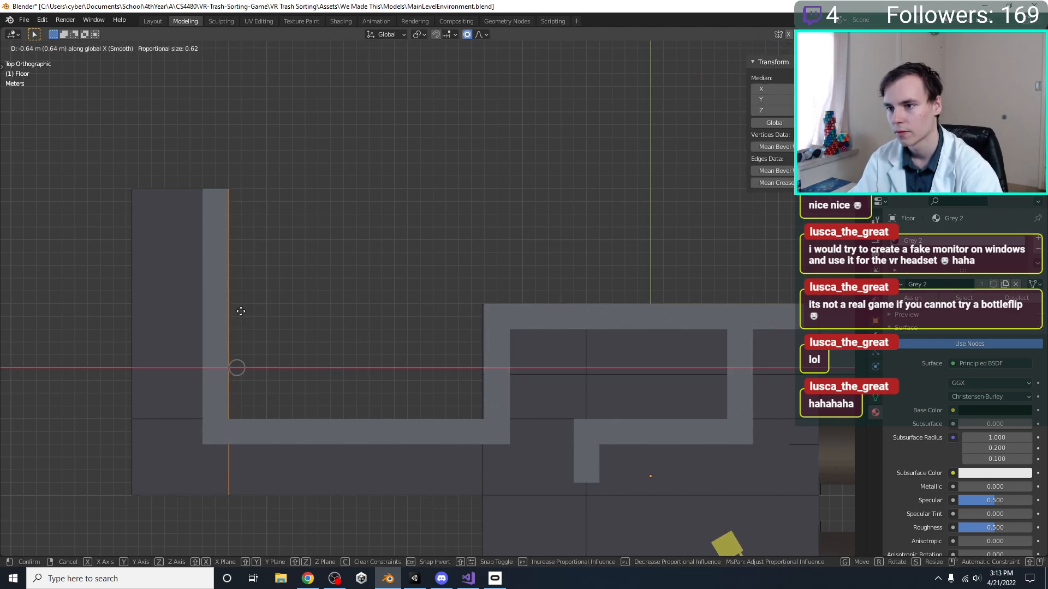
{"action": "left_click", "coordinate": [239, 311]}
Try to shift only the upper part of the main room floor's -X edge about 0.09 m towards +X
{"action": "middle_click_drag", "start_coordinate": [520, 392], "coordinate": [424, 376], "text": "shift"}
{"action": "left_click", "coordinate": [387, 382]}
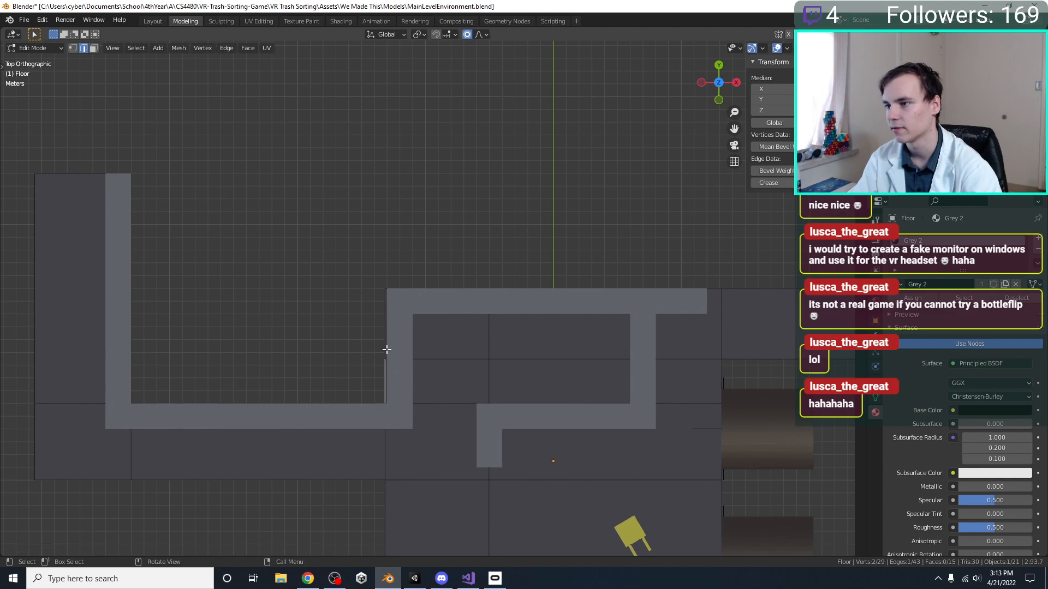
{"action": "scroll", "coordinate": [387, 329], "scroll_direction": "up", "scroll_amount": 2}
{"action": "key", "text": "g"}
{"action": "key", "text": "x"}
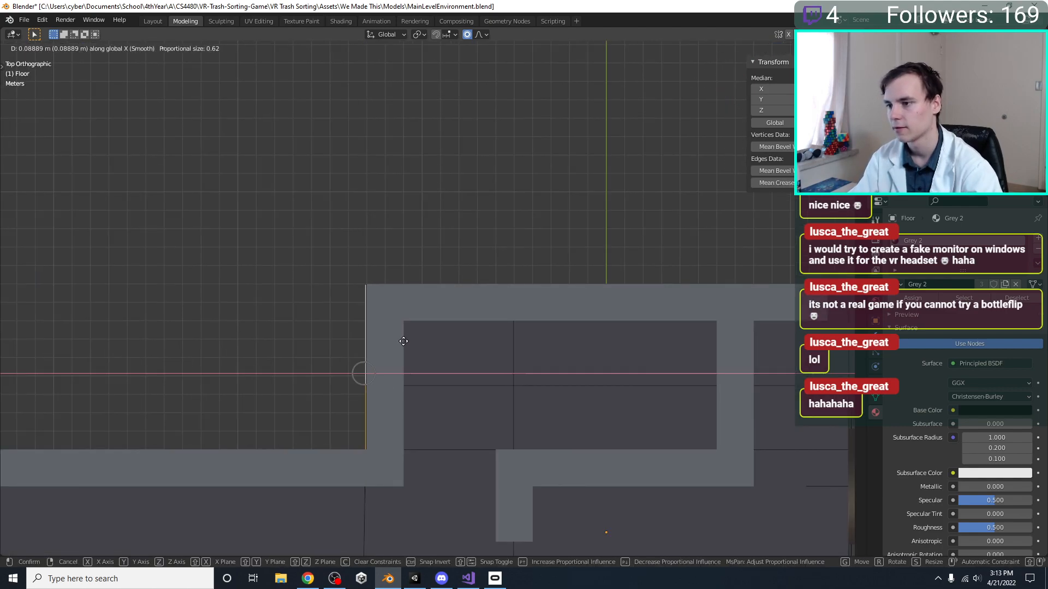
{"action": "left_click", "coordinate": [404, 342]}
{"action": "scroll", "coordinate": [382, 341], "scroll_direction": "down", "scroll_amount": 6}
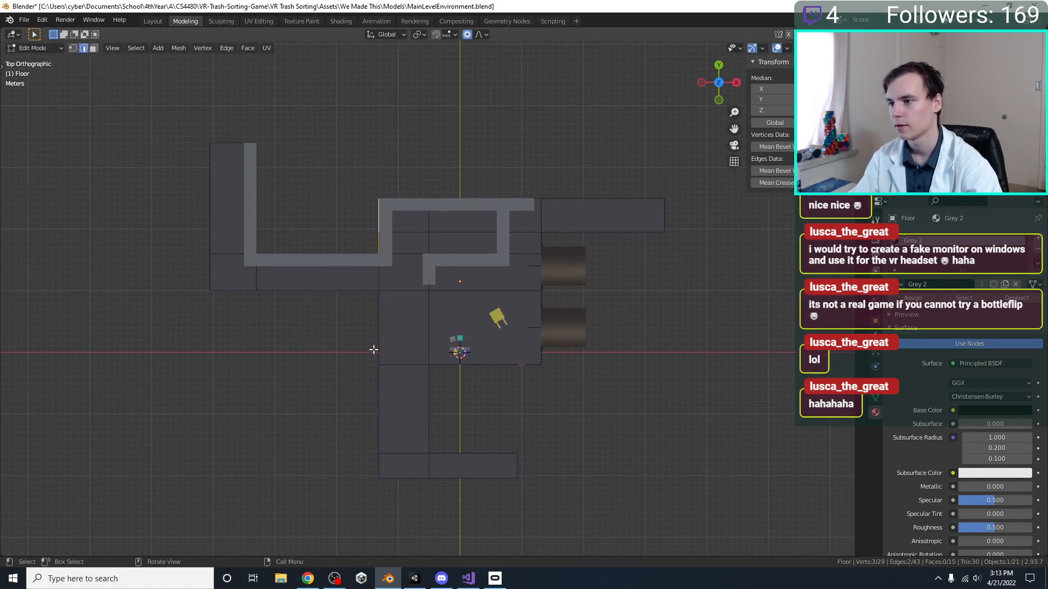
Move the main room floor's full -X edge line about 0.12 m towards +X, flush with the grey strip
{"action": "left_click_drag", "start_coordinate": [385, 491], "coordinate": [370, 155]}
{"action": "scroll", "coordinate": [398, 178], "scroll_direction": "up", "scroll_amount": 9}
{"action": "middle_click_drag", "start_coordinate": [412, 235], "coordinate": [325, 344], "text": "shift"}
{"action": "key", "text": "g"}
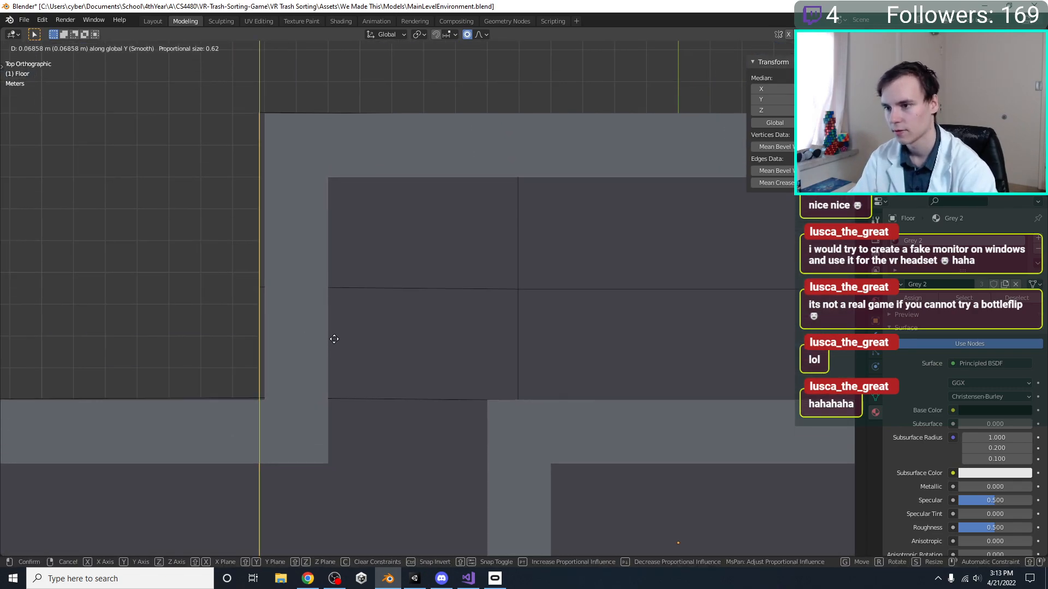
{"action": "key", "text": "x"}
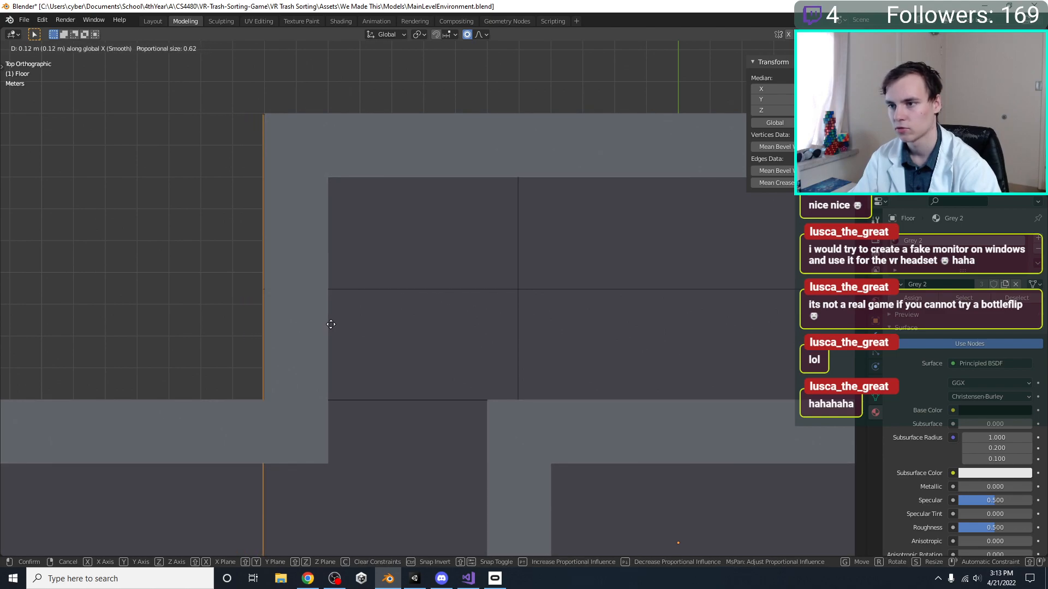
{"action": "left_click", "coordinate": [331, 323]}
{"action": "scroll", "coordinate": [435, 235], "scroll_direction": "down", "scroll_amount": 6}
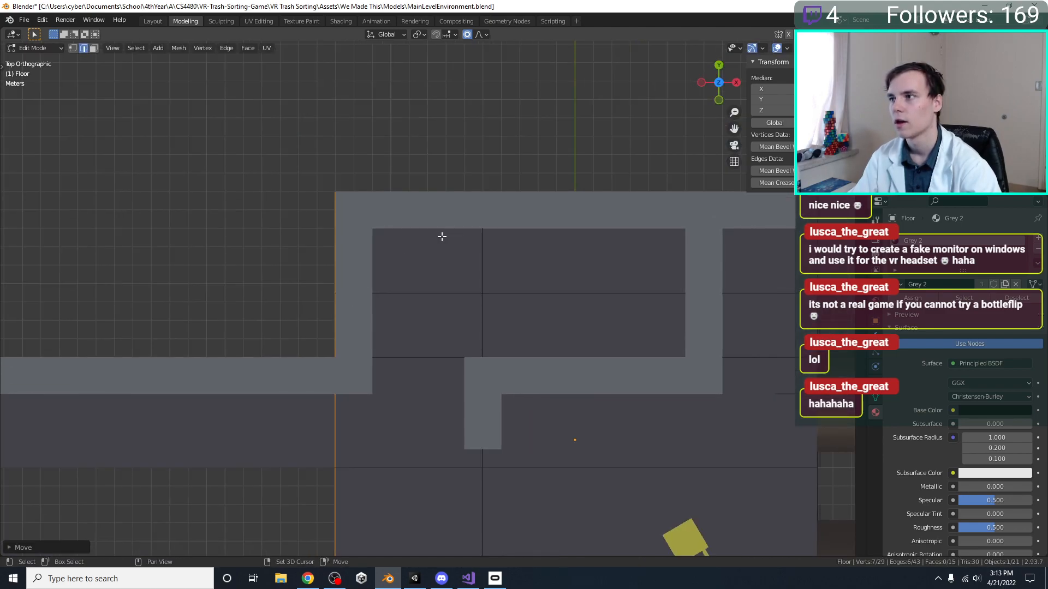
Move the floor's entire +Y boundary edge about 0.05 m towards +Y, flush with the grey strip
{"action": "left_click_drag", "start_coordinate": [733, 309], "coordinate": [267, 243]}
{"action": "scroll", "coordinate": [346, 269], "scroll_direction": "up", "scroll_amount": 6}
{"action": "middle_click_drag", "start_coordinate": [346, 269], "coordinate": [75, 312], "text": "shift"}
{"action": "scroll", "coordinate": [533, 335], "scroll_direction": "up", "scroll_amount": 2}
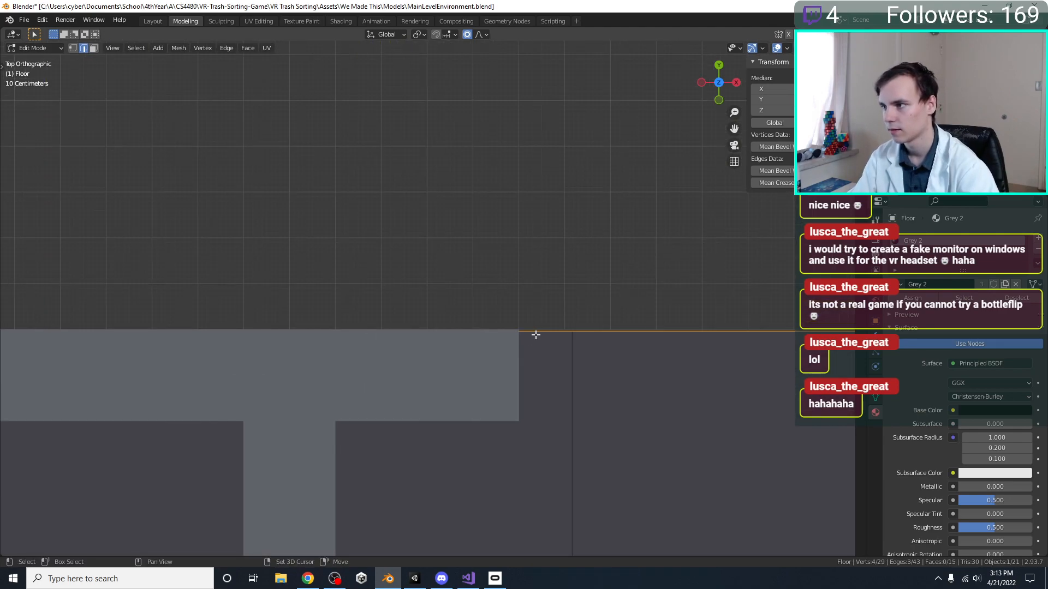
{"action": "middle_click_drag", "start_coordinate": [533, 334], "coordinate": [435, 327], "text": "shift"}
{"action": "key", "text": "g"}
{"action": "key", "text": "y"}
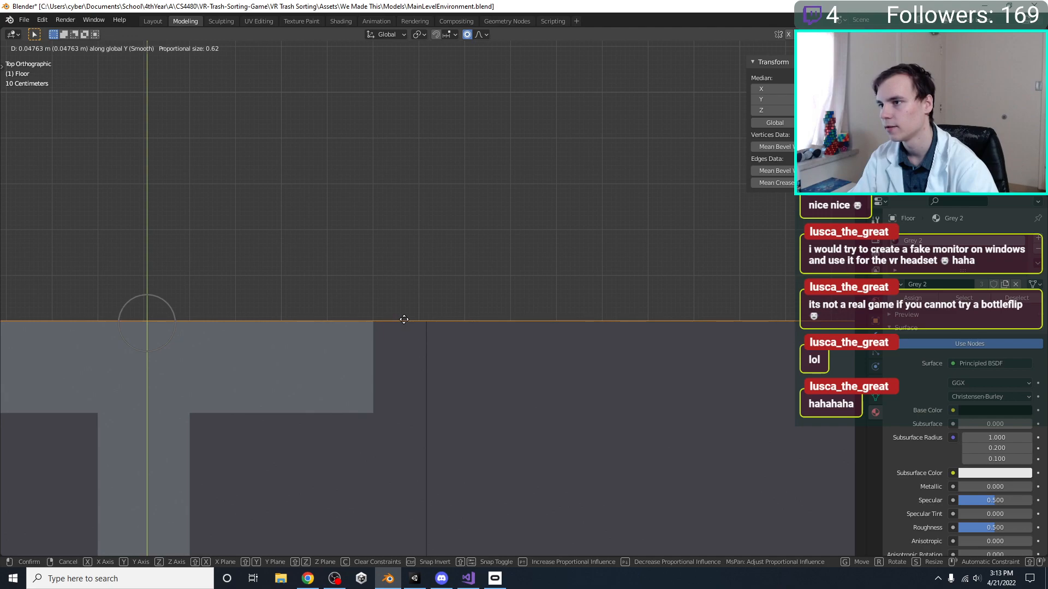
{"action": "left_click", "coordinate": [404, 318]}
{"action": "scroll", "coordinate": [353, 378], "scroll_direction": "down", "scroll_amount": 4}
{"action": "middle_click_drag", "start_coordinate": [353, 378], "coordinate": [395, 316], "text": "shift"}
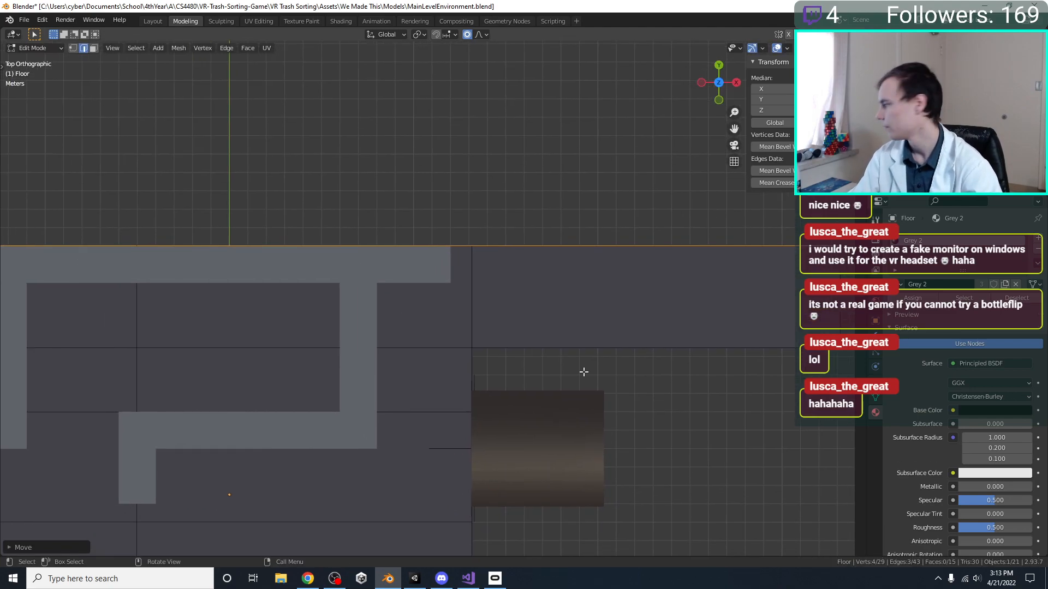
Save the file and switch back to editing the grey strip mesh
{"action": "scroll", "coordinate": [431, 374], "scroll_direction": "down", "scroll_amount": 1}
{"action": "middle_click_drag", "start_coordinate": [357, 370], "coordinate": [398, 260], "text": "shift"}
{"action": "key", "text": "ctrl+s"}
{"action": "key", "text": "Tab"}
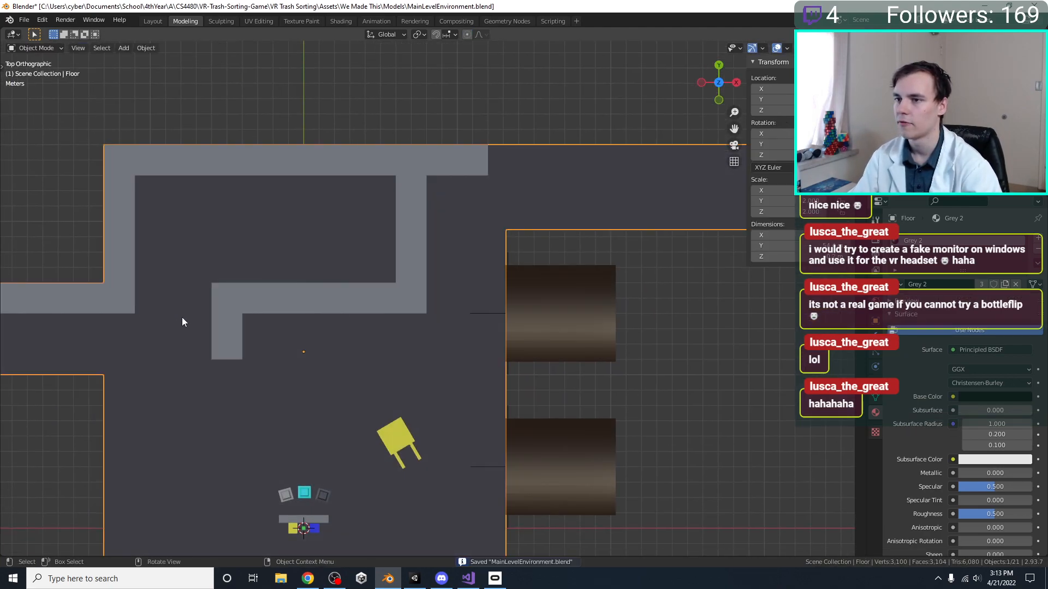
{"action": "left_click", "coordinate": [236, 319]}
{"action": "middle_click_drag", "start_coordinate": [257, 421], "coordinate": [358, 306]}
{"action": "key", "text": "Tab"}
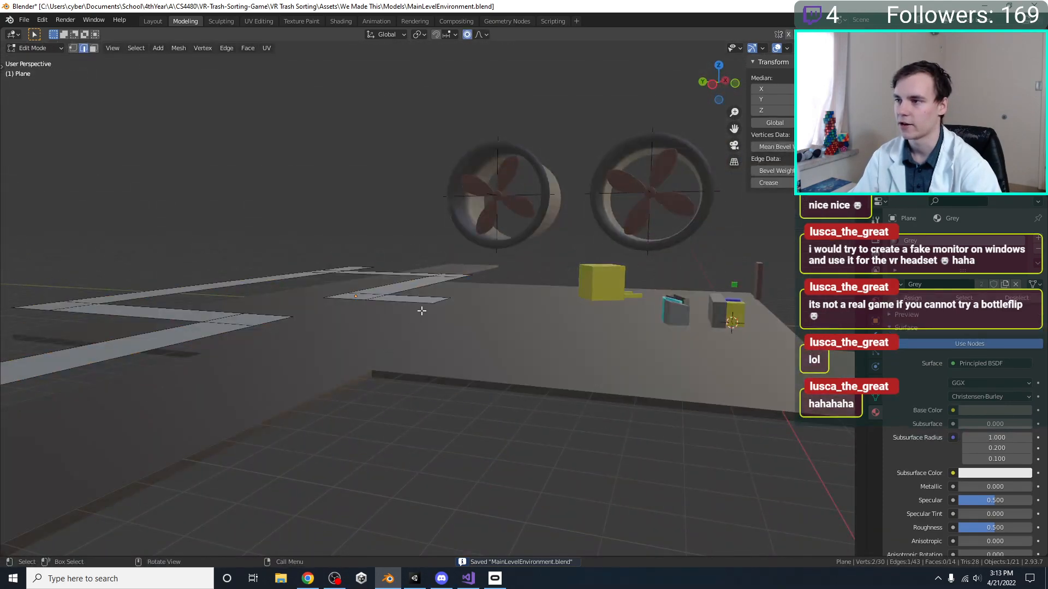
Try to lower the strip network's open end edges about 1 m along Z
{"action": "scroll", "coordinate": [439, 302], "scroll_direction": "up", "scroll_amount": 2}
{"action": "key", "text": "g"}
{"action": "key", "text": "y"}
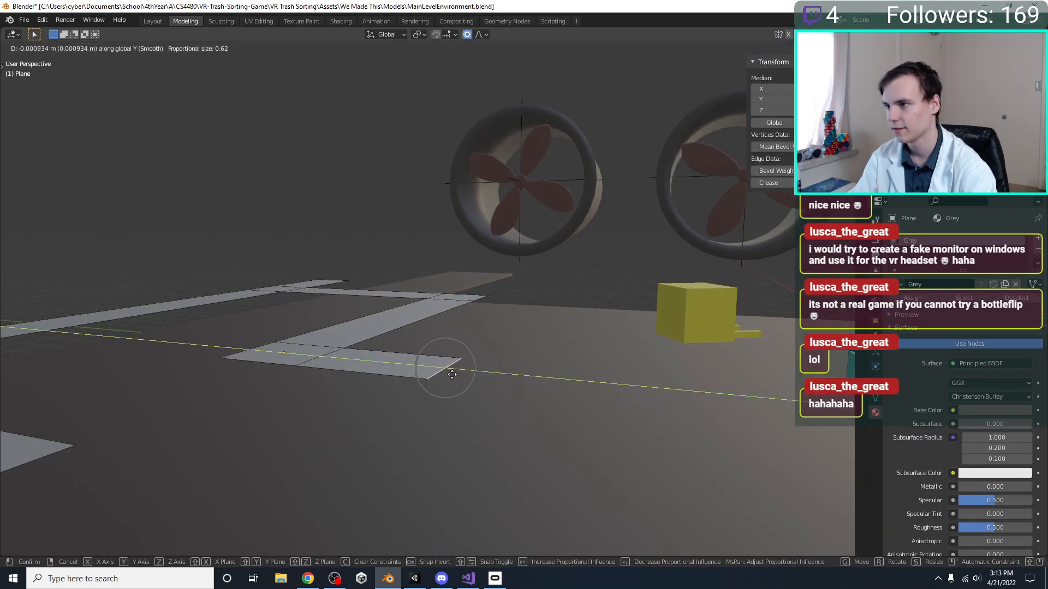
{"action": "key", "text": "z"}
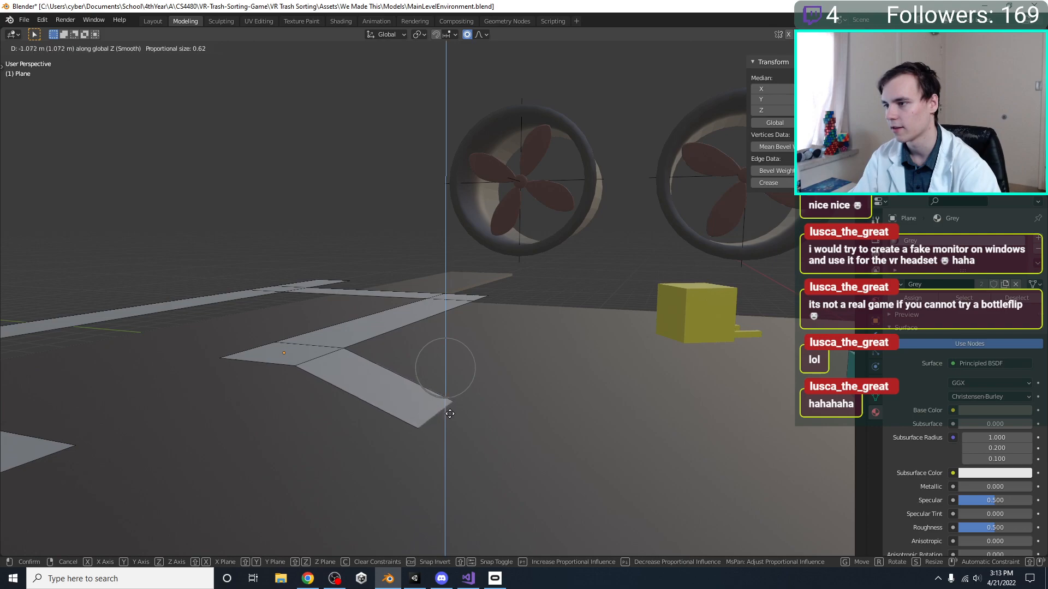
{"action": "left_click", "coordinate": [453, 411]}
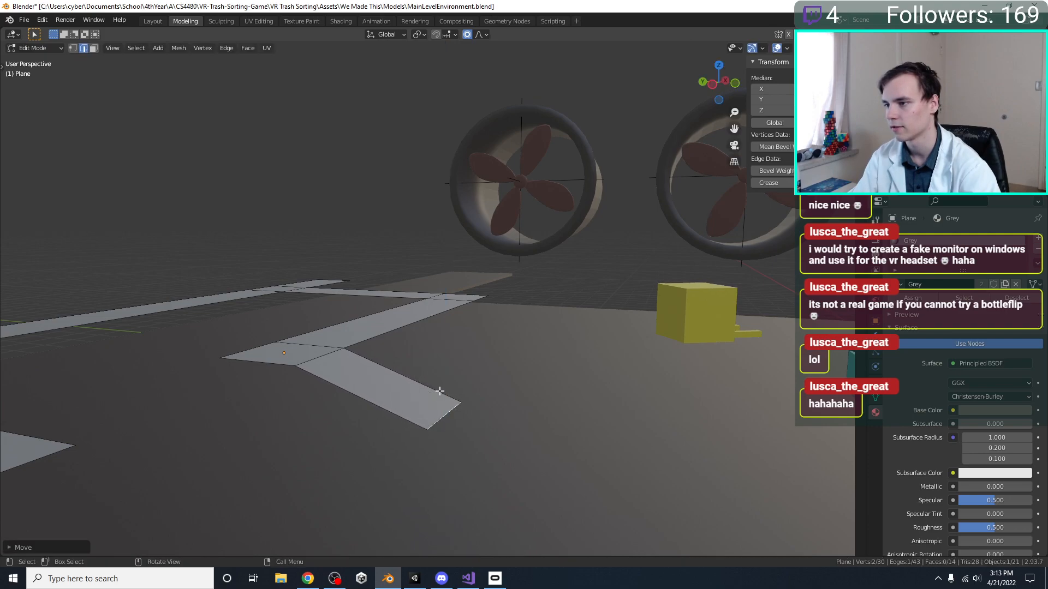
{"action": "key", "text": "ctrl+z"}
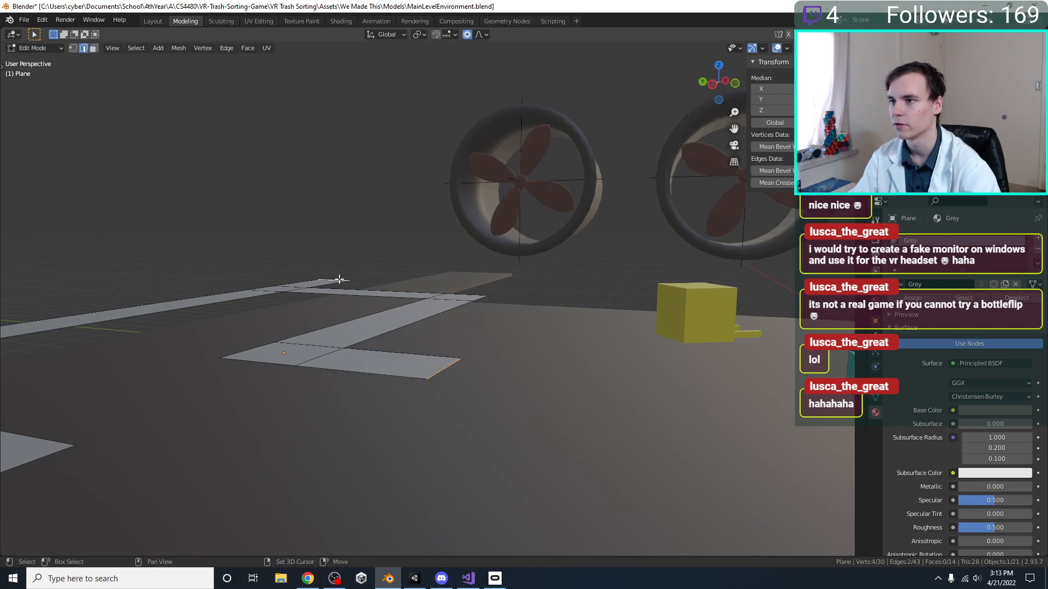
{"action": "key", "text": "g"}
{"action": "key", "text": "z"}
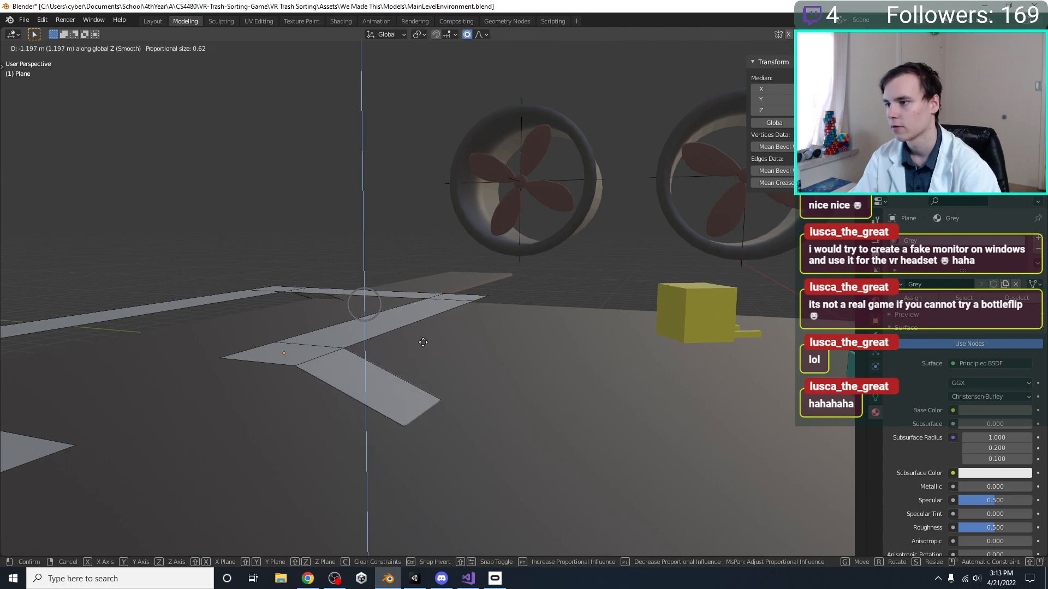
{"action": "right_click", "coordinate": [429, 339]}
Select the whole grey strip mesh and raise it along Z above the floor, using the front view
{"action": "scroll", "coordinate": [429, 339], "scroll_direction": "down", "scroll_amount": 6}
{"action": "key", "text": "a"}
{"action": "scroll", "coordinate": [431, 331], "scroll_direction": "up", "scroll_amount": 2}
{"action": "middle_click_drag", "start_coordinate": [430, 327], "coordinate": [484, 378], "text": "shift"}
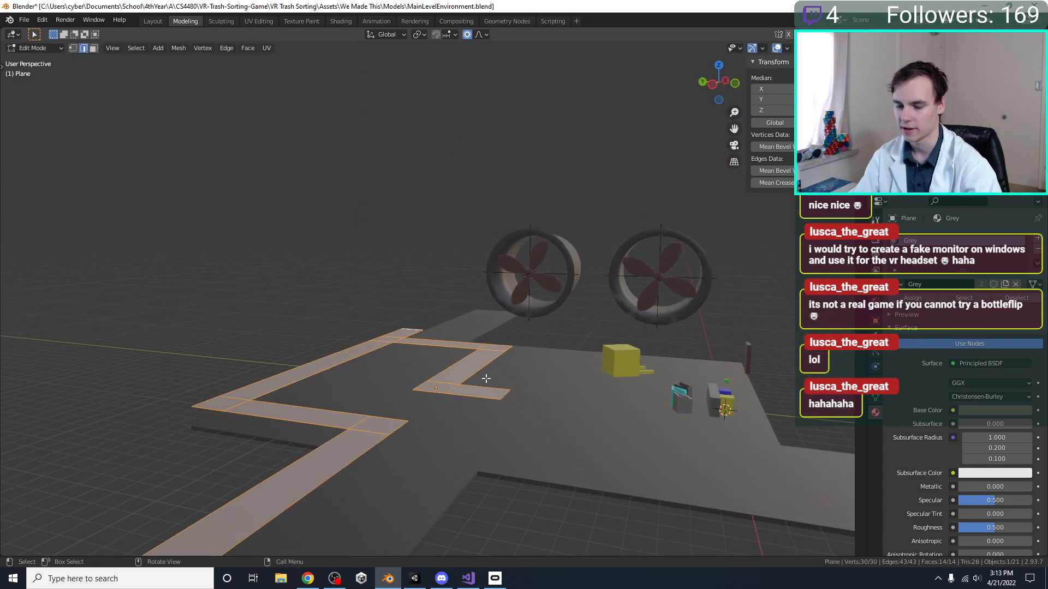
{"action": "scroll", "coordinate": [486, 371], "scroll_direction": "down", "scroll_amount": 2}
{"action": "key", "text": "KP_1"}
{"action": "scroll", "coordinate": [608, 374], "scroll_direction": "up", "scroll_amount": 6}
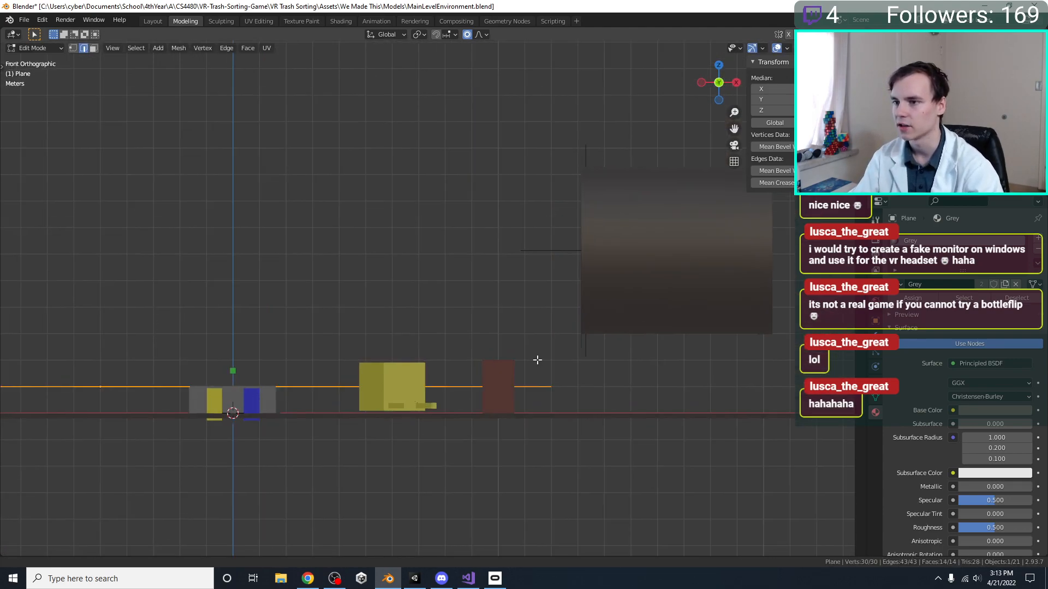
{"action": "middle_click_drag", "start_coordinate": [268, 386], "coordinate": [470, 391], "text": "shift"}
{"action": "key", "text": "g"}
{"action": "key", "text": "y"}
{"action": "key", "text": "z"}
{"action": "left_click", "coordinate": [438, 365], "text": "ctrl"}
Raise the entire strip network further along Z
{"action": "middle_click_drag", "start_coordinate": [438, 365], "coordinate": [458, 320]}
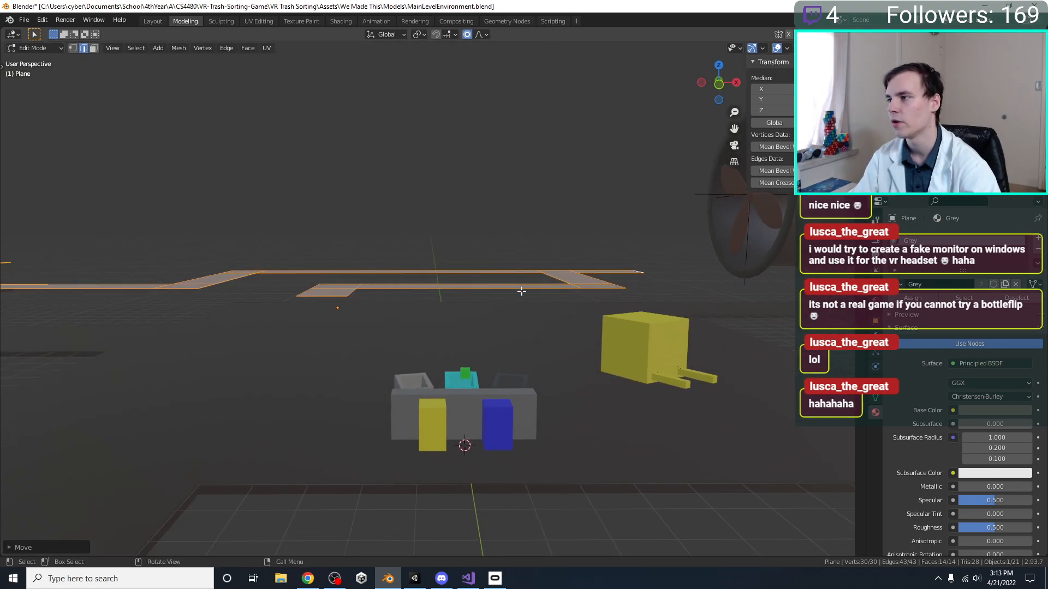
{"action": "key", "text": "g"}
{"action": "key", "text": "z"}
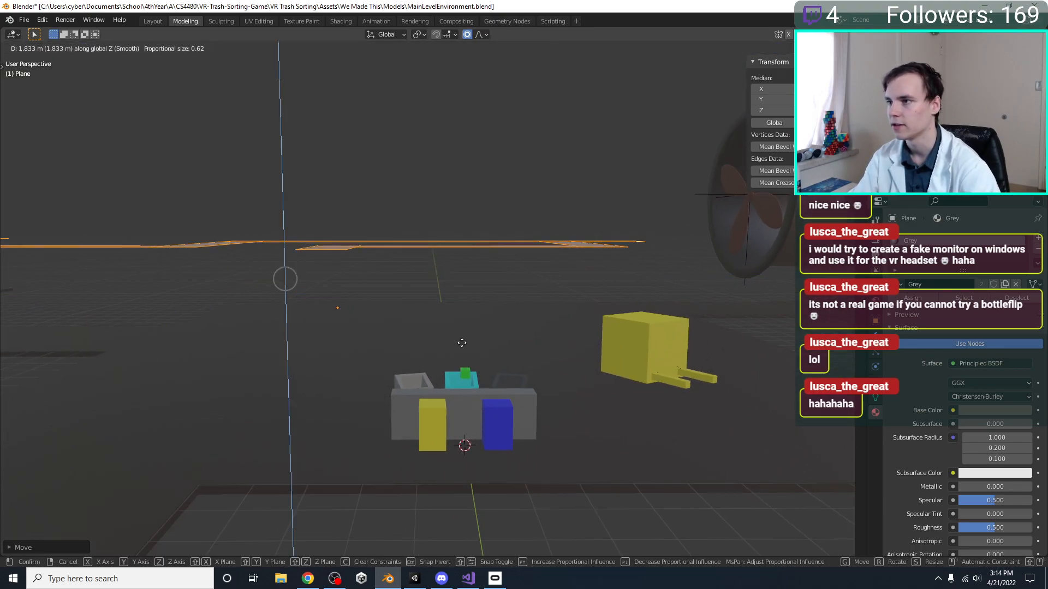
{"action": "left_click", "coordinate": [463, 357]}
Lower the strip network's two open end edges about 4 m along Z so both end sections slope down
{"action": "middle_click_drag", "start_coordinate": [447, 295], "coordinate": [441, 192]}
{"action": "left_click", "coordinate": [446, 315]}
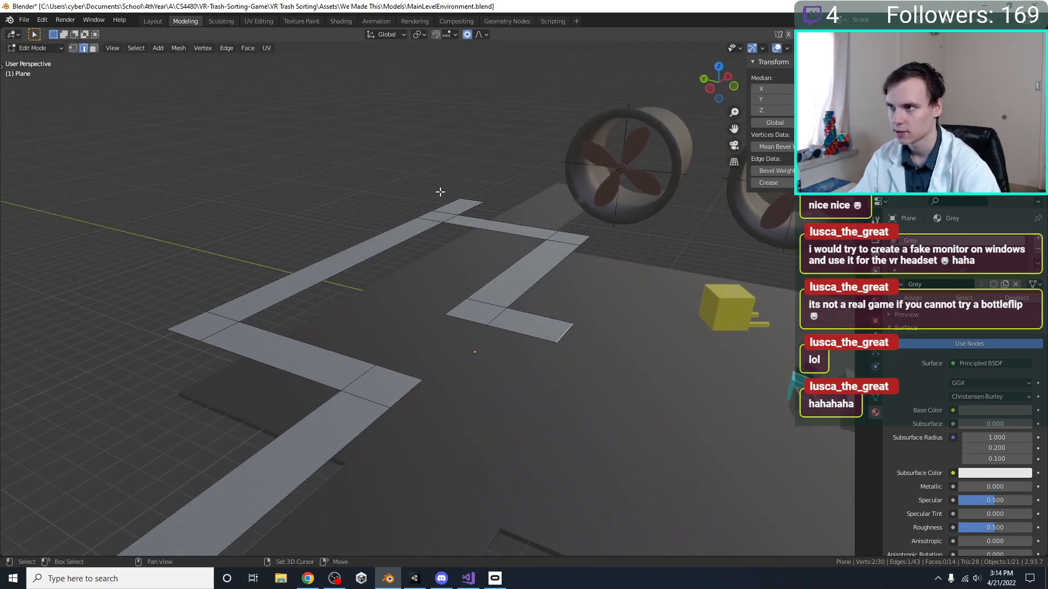
{"action": "key", "text": "g"}
{"action": "key", "text": "z"}
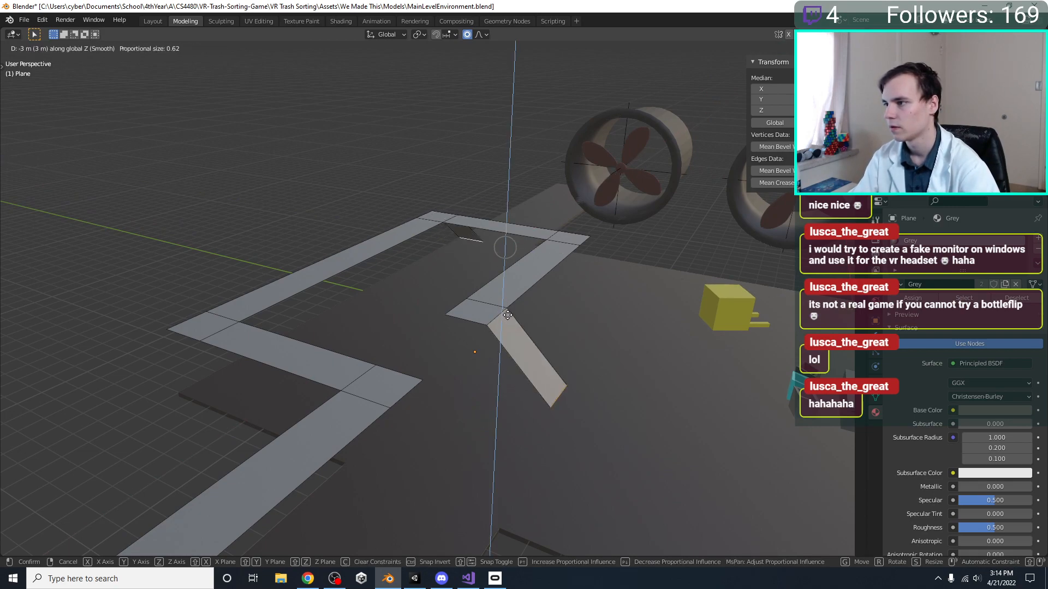
{"action": "left_click", "coordinate": [508, 315]}
Move the lower end edge of the front ramp outward along Y to lengthen the slope, using the top view
{"action": "middle_click_drag", "start_coordinate": [507, 316], "coordinate": [574, 376]}
{"action": "left_click", "coordinate": [582, 386]}
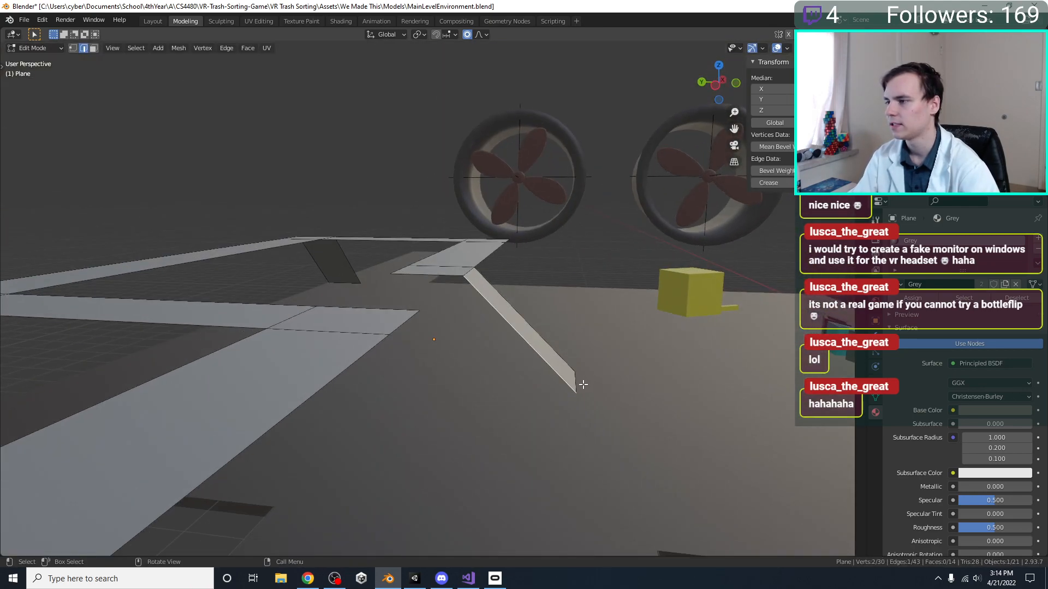
{"action": "key", "text": "KP_7"}
{"action": "middle_click_drag", "start_coordinate": [540, 325], "coordinate": [606, 201], "text": "shift"}
{"action": "key", "text": "g"}
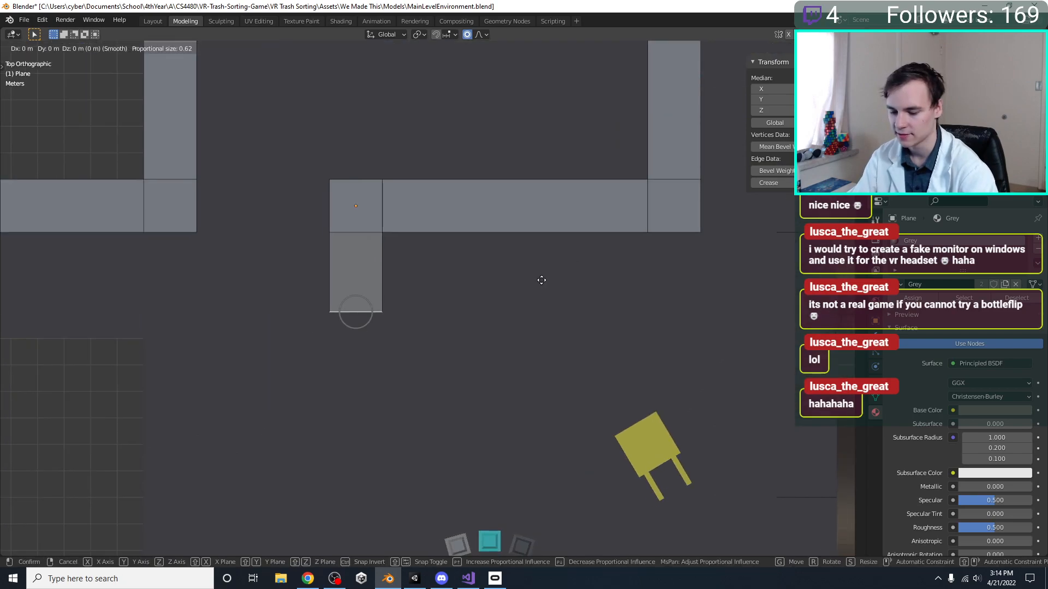
{"action": "key", "text": "y"}
{"action": "key", "text": "Return"}
{"action": "middle_click_drag", "start_coordinate": [525, 199], "coordinate": [540, 302]}
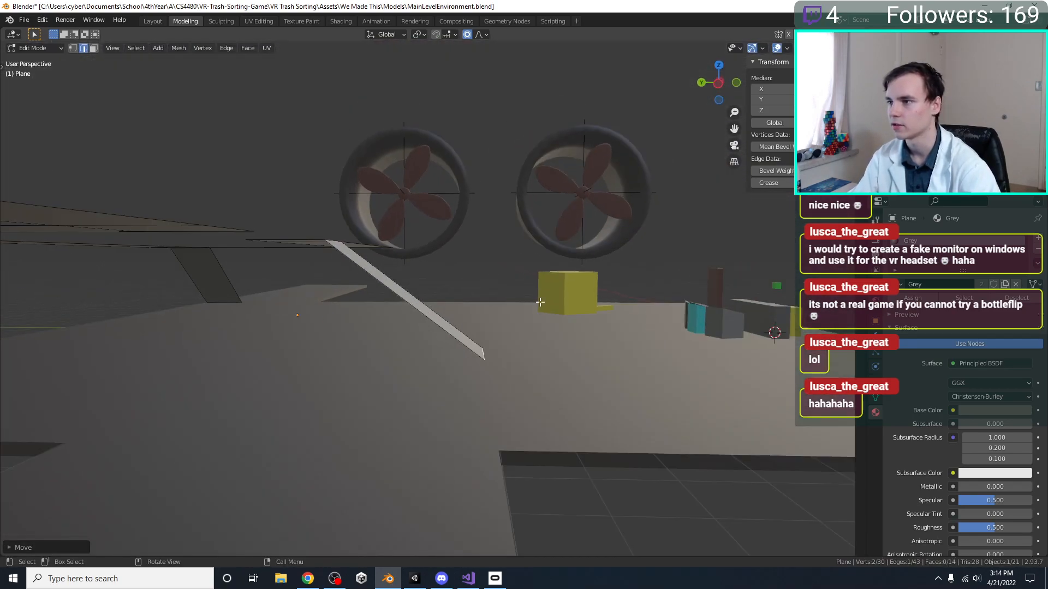
Lower the front ramp's end edge slightly along Z in two small moves so it reaches toward the floor
{"action": "key", "text": "g"}
{"action": "key", "text": "y"}
{"action": "key", "text": "x"}
{"action": "key", "text": "shift+x"}
{"action": "key", "text": "shift+x"}
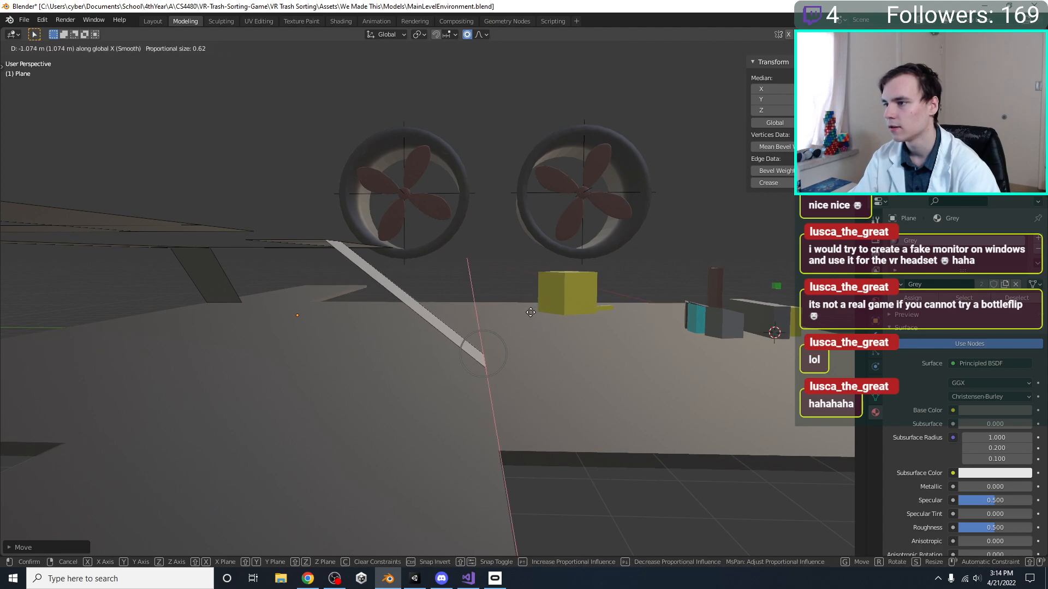
{"action": "key", "text": "z"}
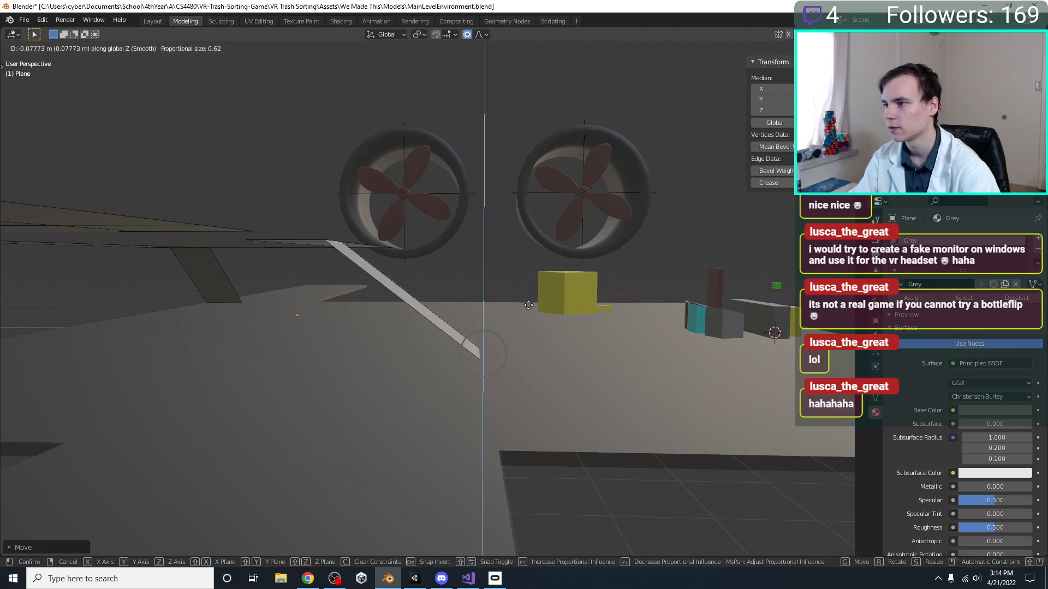
{"action": "left_click", "coordinate": [524, 300]}
{"action": "middle_click_drag", "start_coordinate": [460, 271], "coordinate": [554, 310]}
{"action": "middle_click_drag", "start_coordinate": [494, 347], "coordinate": [472, 357]}
{"action": "key", "text": "g"}
{"action": "key", "text": "z"}
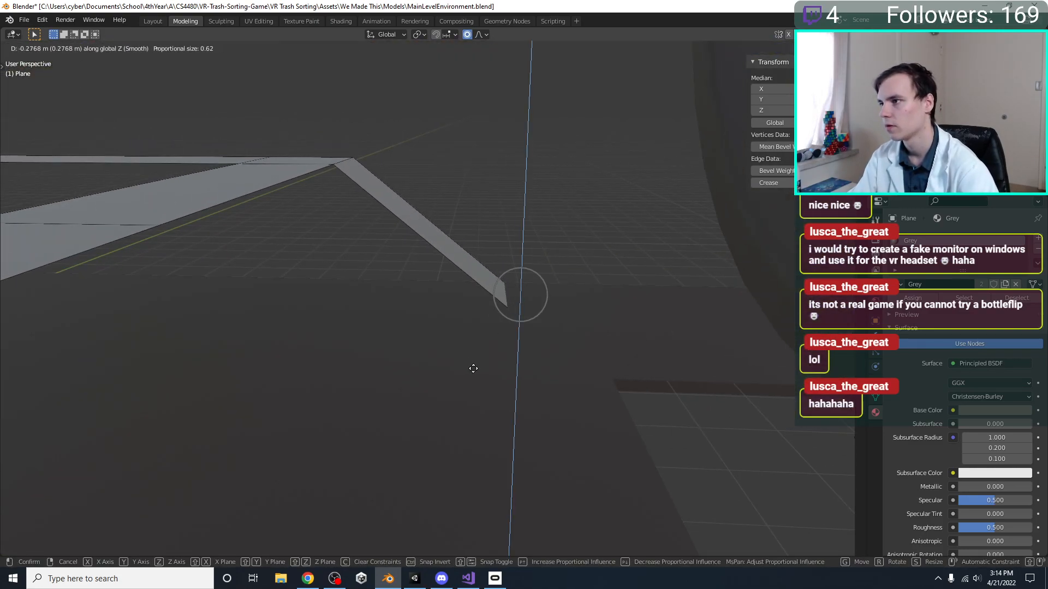
{"action": "left_click", "coordinate": [476, 358]}
Leave mesh editing of the strip network and save the file
{"action": "scroll", "coordinate": [433, 351], "scroll_direction": "down", "scroll_amount": 4}
{"action": "middle_click_drag", "start_coordinate": [433, 351], "coordinate": [544, 363]}
{"action": "key", "text": "Tab"}
{"action": "scroll", "coordinate": [544, 363], "scroll_direction": "down", "scroll_amount": 3}
{"action": "middle_click_drag", "start_coordinate": [355, 349], "coordinate": [688, 337]}
{"action": "key", "text": "ctrl+s"}
Add a Solidify modifier to the strip network with a thickness of 0.22 m and save the file
{"action": "left_click", "coordinate": [877, 332]}
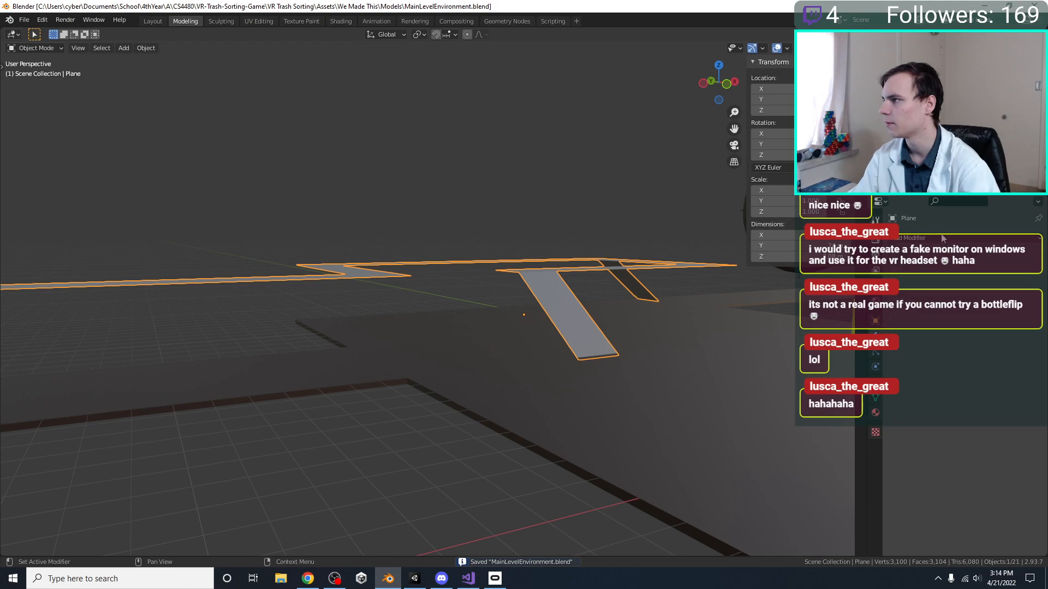
{"action": "left_click", "coordinate": [943, 239]}
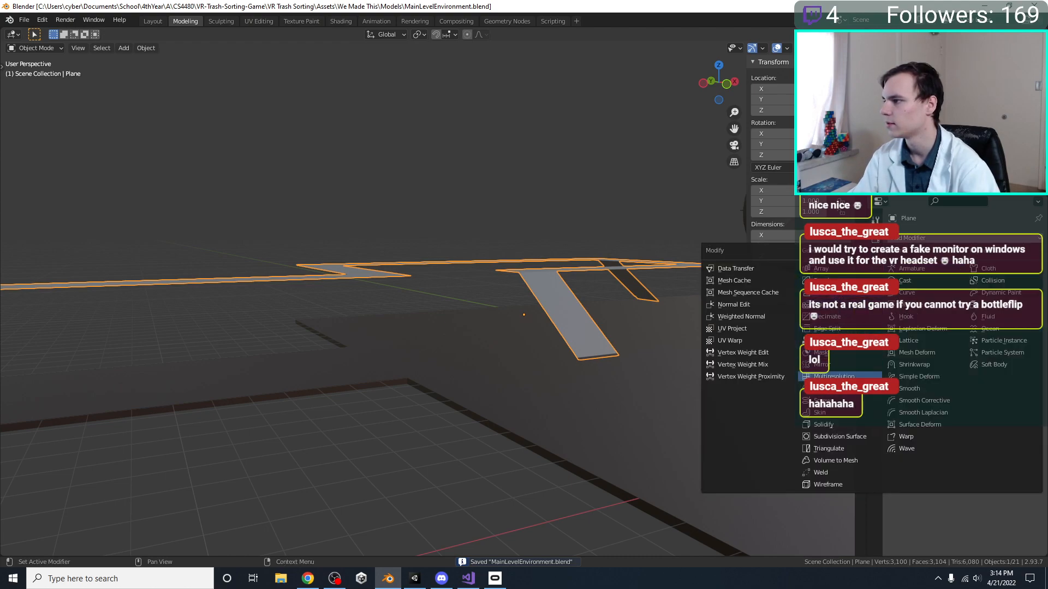
{"action": "left_click", "coordinate": [825, 426]}
{"action": "mouse_move", "coordinate": [978, 281]}
{"action": "left_mouse_down"}
{"action": "mouse_move", "coordinate": [1010, 281]}
{"action": "mouse_move", "coordinate": [980, 281]}
{"action": "left_mouse_up"}
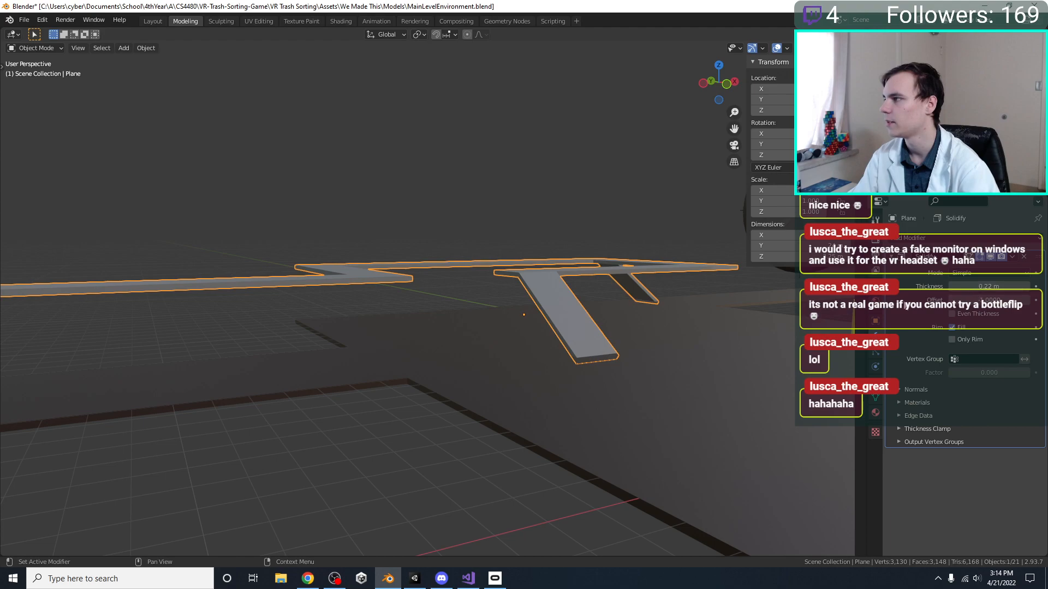
{"action": "scroll", "coordinate": [663, 326], "scroll_direction": "down", "scroll_amount": 5}
{"action": "key", "text": "ctrl+s"}
Open the Floor object for mesh editing and select its entire mesh in the top view
{"action": "middle_click_drag", "start_coordinate": [662, 326], "coordinate": [434, 345]}
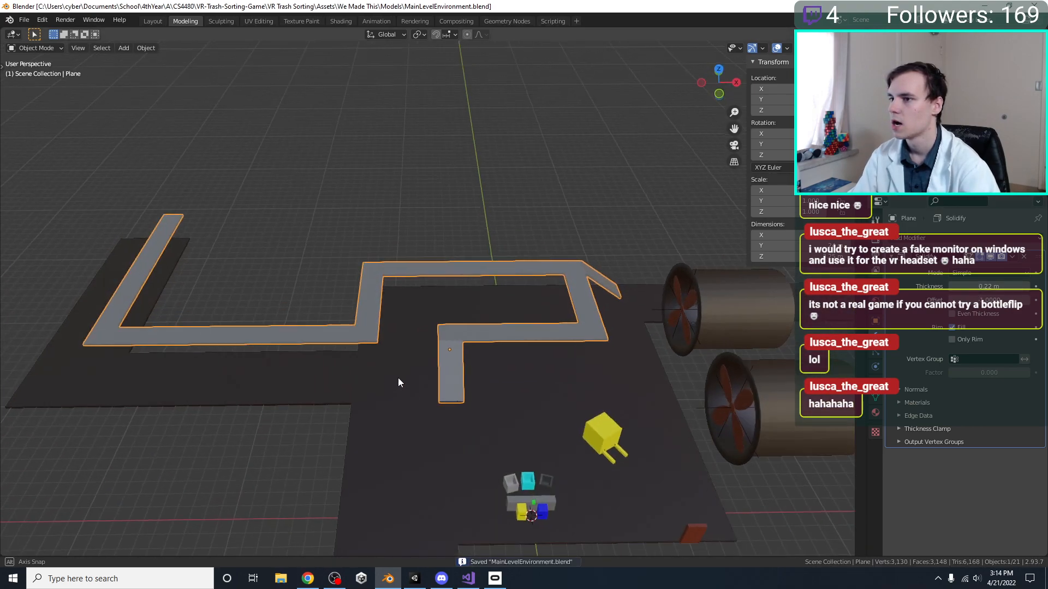
{"action": "left_click", "coordinate": [394, 430]}
{"action": "key", "text": "Tab"}
{"action": "scroll", "coordinate": [394, 430], "scroll_direction": "down", "scroll_amount": 3}
{"action": "middle_click_drag", "start_coordinate": [394, 430], "coordinate": [522, 419]}
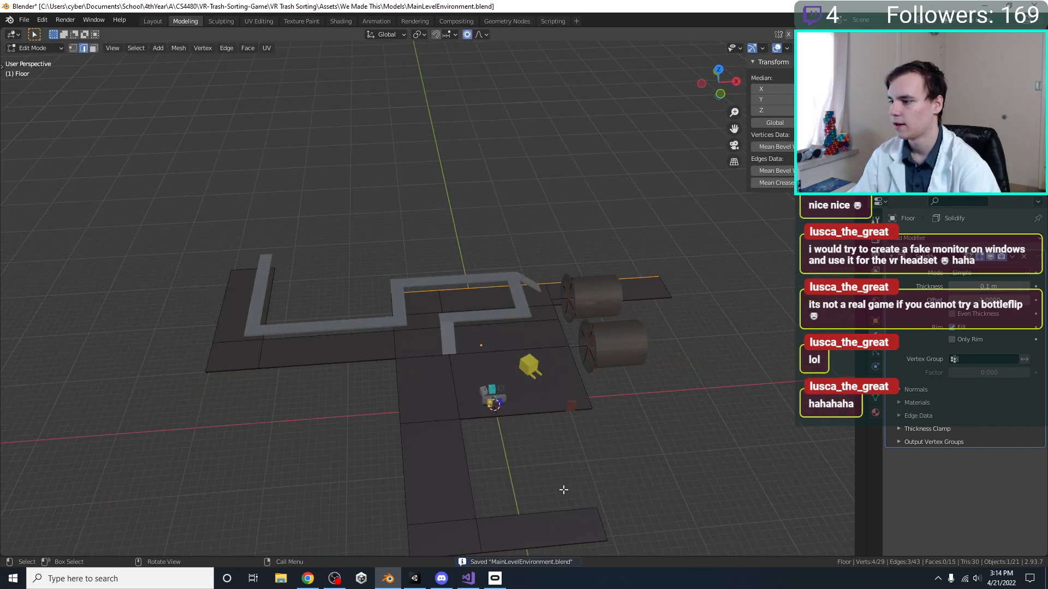
{"action": "key", "text": "alt+a"}
{"action": "key", "text": "KP_7"}
{"action": "left_click_drag", "start_coordinate": [714, 284], "coordinate": [494, 278]}
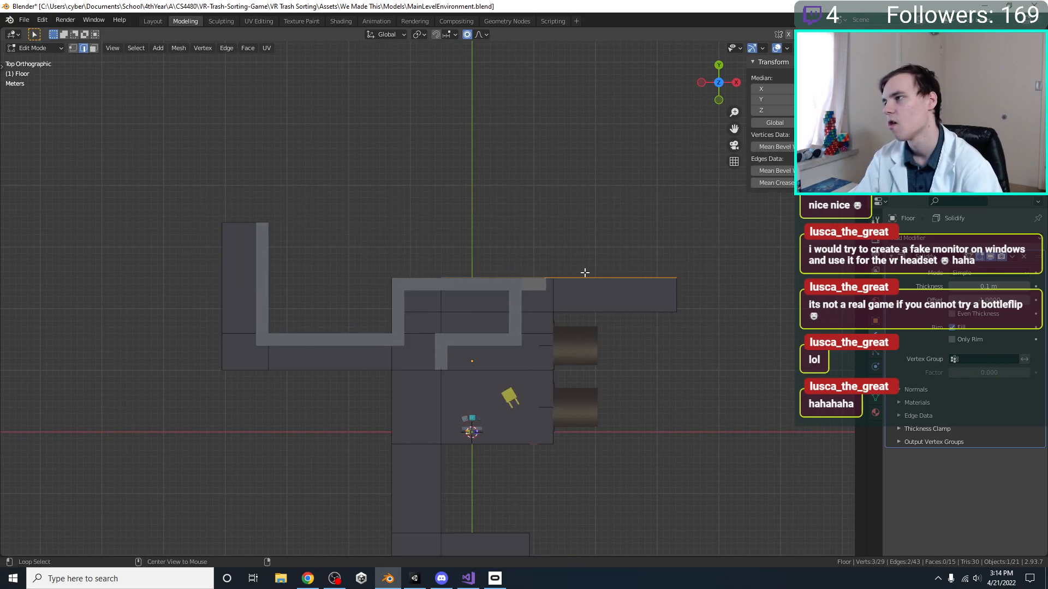
{"action": "key", "text": "a"}
Deselect all interior dividing edges of the floor, keeping only its outer boundary edges selected
{"action": "left_click", "coordinate": [495, 311], "text": "shift"}
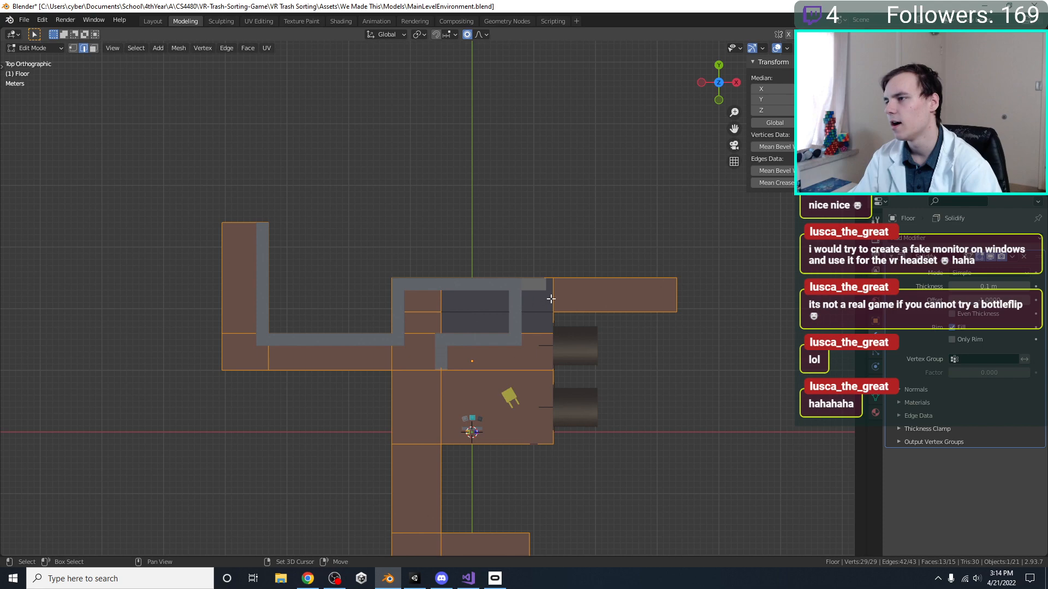
{"action": "left_click", "coordinate": [552, 299], "text": "shift"}
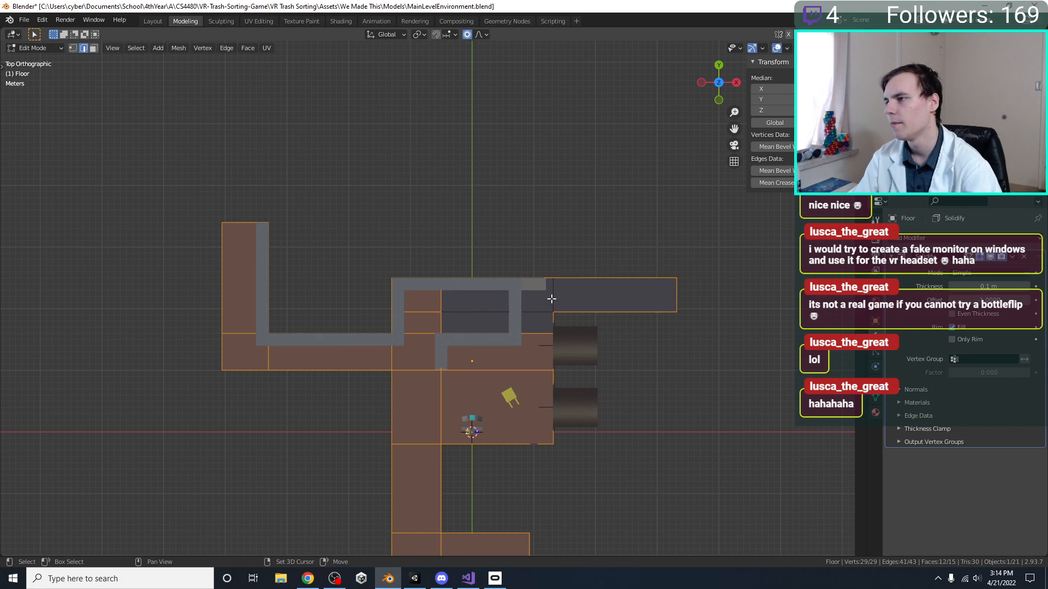
{"action": "left_click", "coordinate": [427, 337], "text": "shift"}
{"action": "left_click", "coordinate": [439, 325], "text": "shift"}
{"action": "left_click", "coordinate": [458, 337], "text": "shift"}
{"action": "left_click", "coordinate": [456, 373], "text": "shift"}
{"action": "left_click", "coordinate": [441, 383], "text": "shift"}
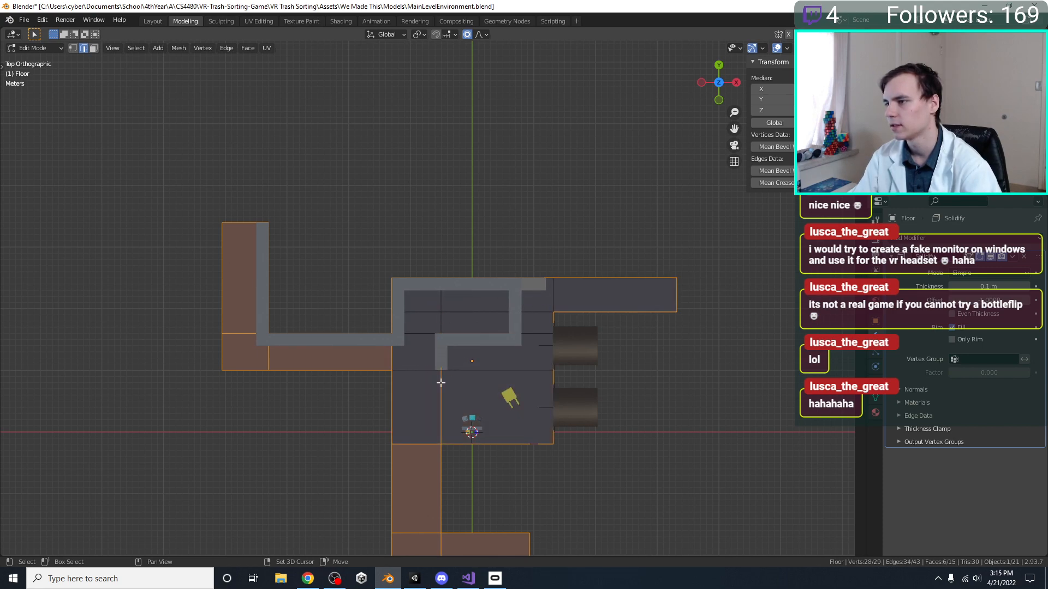
{"action": "left_click", "coordinate": [424, 453], "text": "shift"}
{"action": "middle_click_drag", "start_coordinate": [437, 435], "coordinate": [459, 371], "text": "shift"}
{"action": "left_click", "coordinate": [464, 477], "text": "shift"}
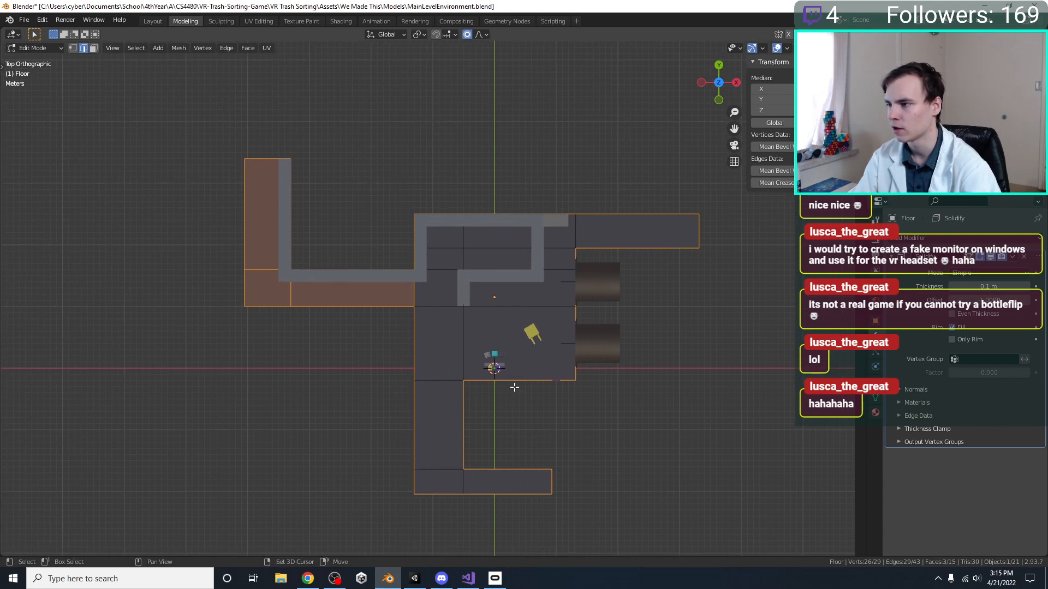
{"action": "left_click", "coordinate": [322, 281], "text": "shift"}
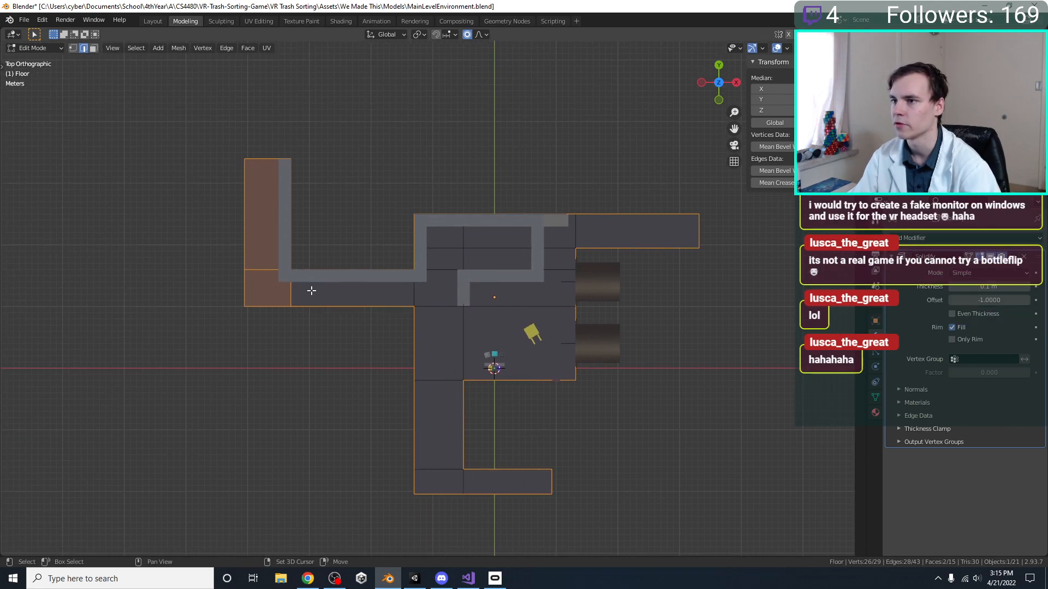
{"action": "left_click", "coordinate": [260, 268], "text": "shift"}
{"action": "left_click", "coordinate": [259, 263], "text": "shift"}
{"action": "middle_click_drag", "start_coordinate": [260, 263], "coordinate": [442, 283]}
Save the file and extrude the floor's outer boundary edges about 12 m up along Z to form walls
{"action": "key", "text": "ctrl+s"}
{"action": "key", "text": "e"}
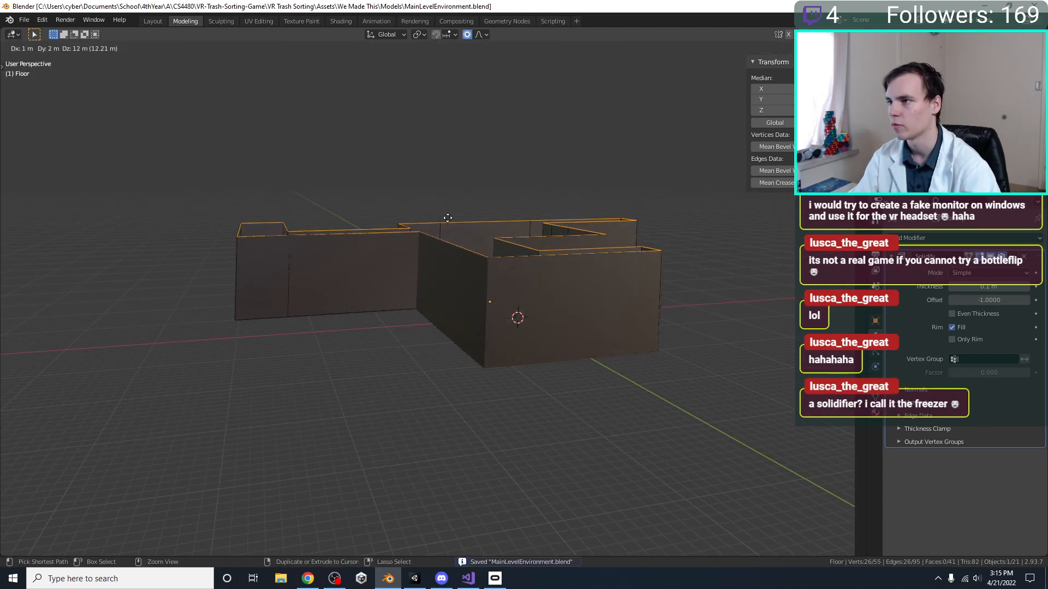
{"action": "key", "text": "z"}
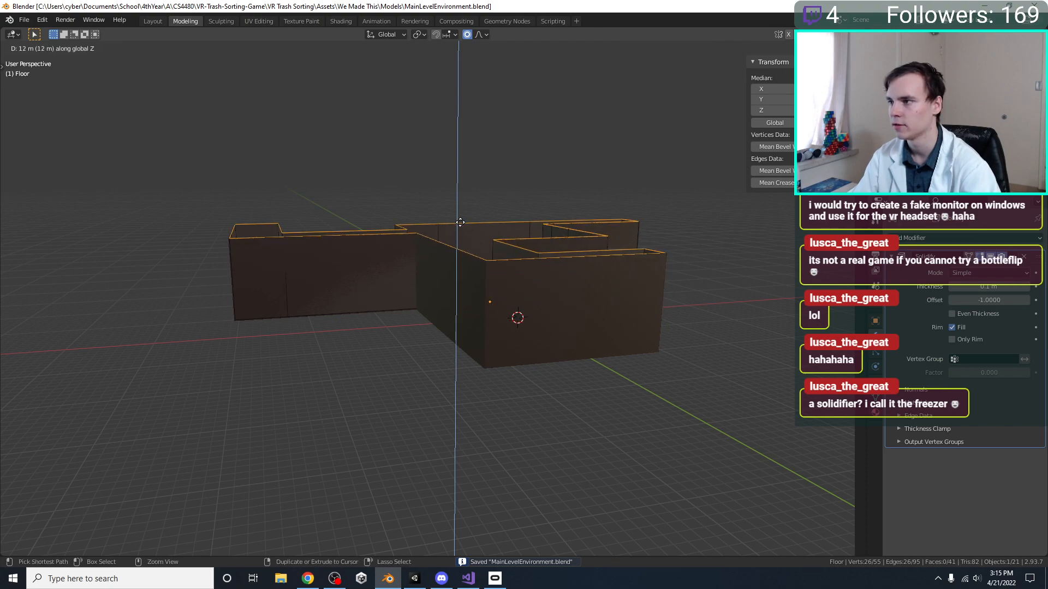
{"action": "left_click", "coordinate": [467, 215]}
{"action": "middle_click_drag", "start_coordinate": [467, 215], "coordinate": [512, 290]}
{"action": "scroll", "coordinate": [532, 261], "scroll_direction": "up", "scroll_amount": 2}
Fill the top boundary of the walls with a ceiling face and save the file
{"action": "middle_click_drag", "start_coordinate": [511, 291], "coordinate": [443, 261]}
{"action": "scroll", "coordinate": [450, 276], "scroll_direction": "up", "scroll_amount": 2}
{"action": "key", "text": "f"}
{"action": "scroll", "coordinate": [442, 260], "scroll_direction": "up", "scroll_amount": 3}
{"action": "key", "text": "ctrl+s"}
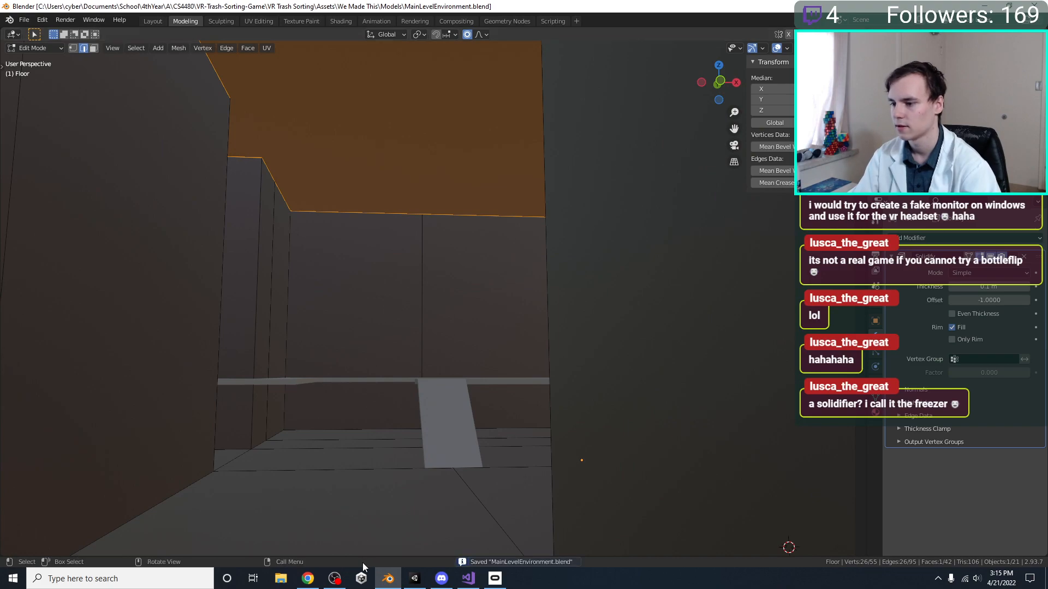
Switch to Unity and examine the updated level's walls and fan housings in the Scene view
{"action": "left_click", "coordinate": [414, 580]}
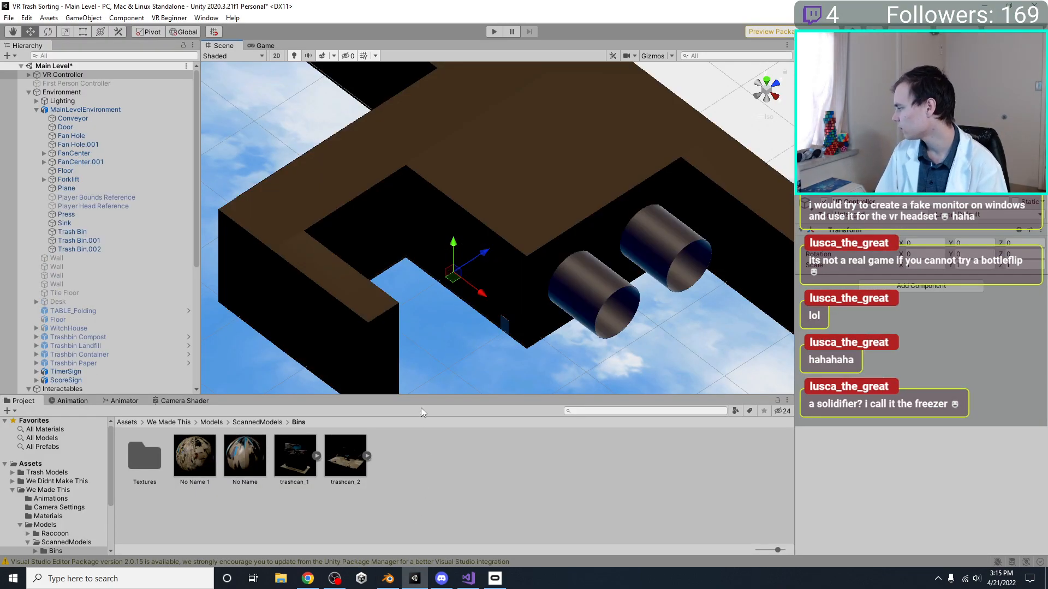
{"action": "right_click_drag", "start_coordinate": [427, 237], "coordinate": [506, 223]}
{"action": "scroll", "coordinate": [506, 232], "scroll_direction": "up", "scroll_amount": 5}
{"action": "middle_click_drag", "start_coordinate": [508, 265], "coordinate": [328, 305]}
Switch back to Blender, clear the floor selection behind the fan housings and return to Object Mode
{"action": "left_click", "coordinate": [392, 584]}
{"action": "scroll", "coordinate": [551, 382], "scroll_direction": "down", "scroll_amount": 3}
{"action": "middle_click_drag", "start_coordinate": [557, 391], "coordinate": [461, 262], "text": "shift"}
{"action": "scroll", "coordinate": [401, 266], "scroll_direction": "down", "scroll_amount": 3}
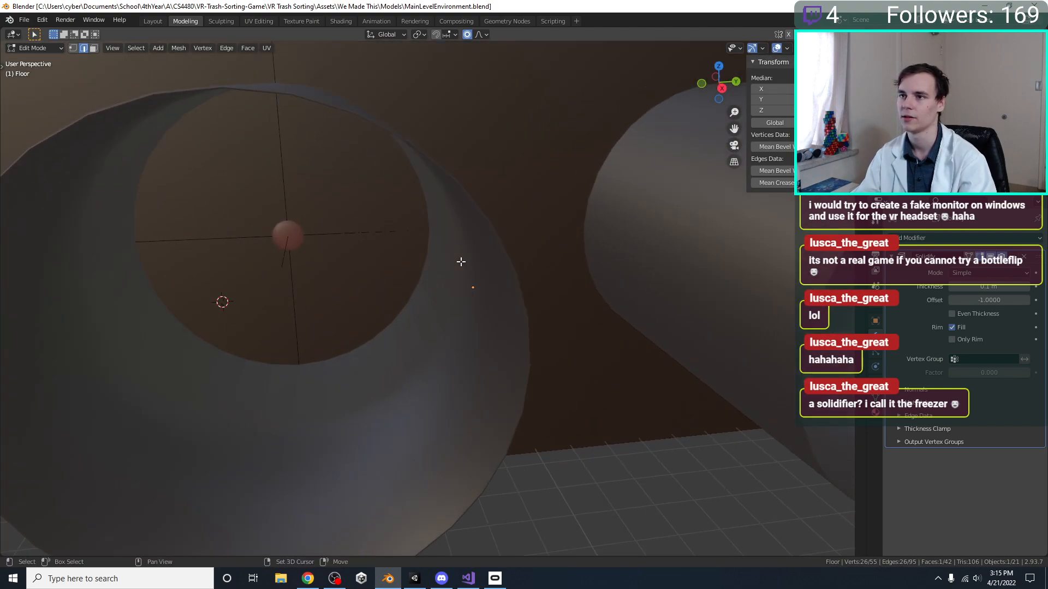
{"action": "left_click", "coordinate": [289, 241]}
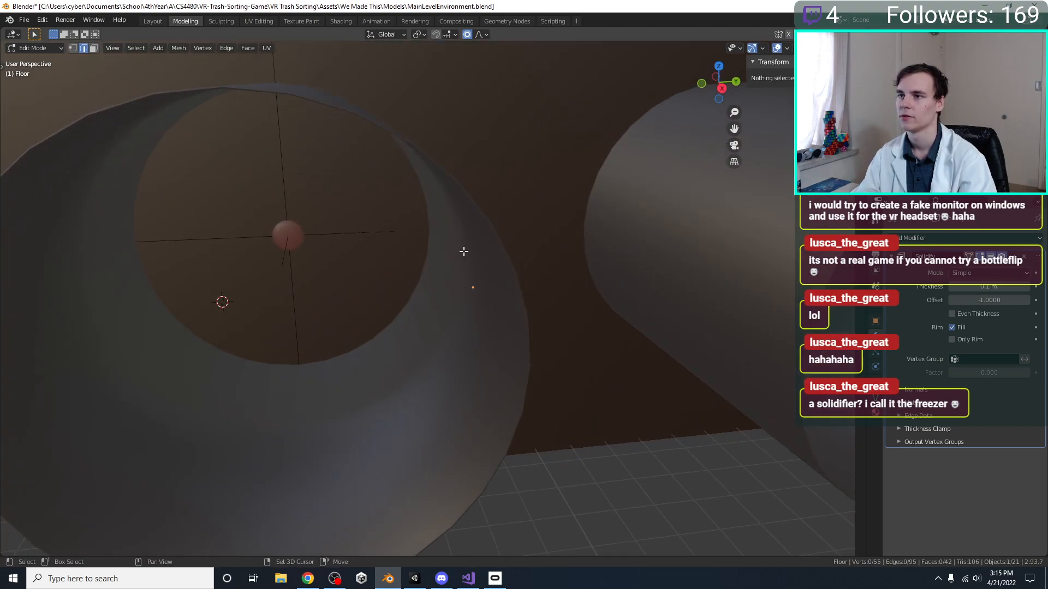
{"action": "key", "text": "Tab"}
Select both fan centers, move them about 0.3 m in the negative X direction out of the wall, and save
{"action": "left_click", "coordinate": [292, 236]}
{"action": "middle_click_drag", "start_coordinate": [320, 248], "coordinate": [198, 275]}
{"action": "scroll", "coordinate": [335, 251], "scroll_direction": "down", "scroll_amount": 5}
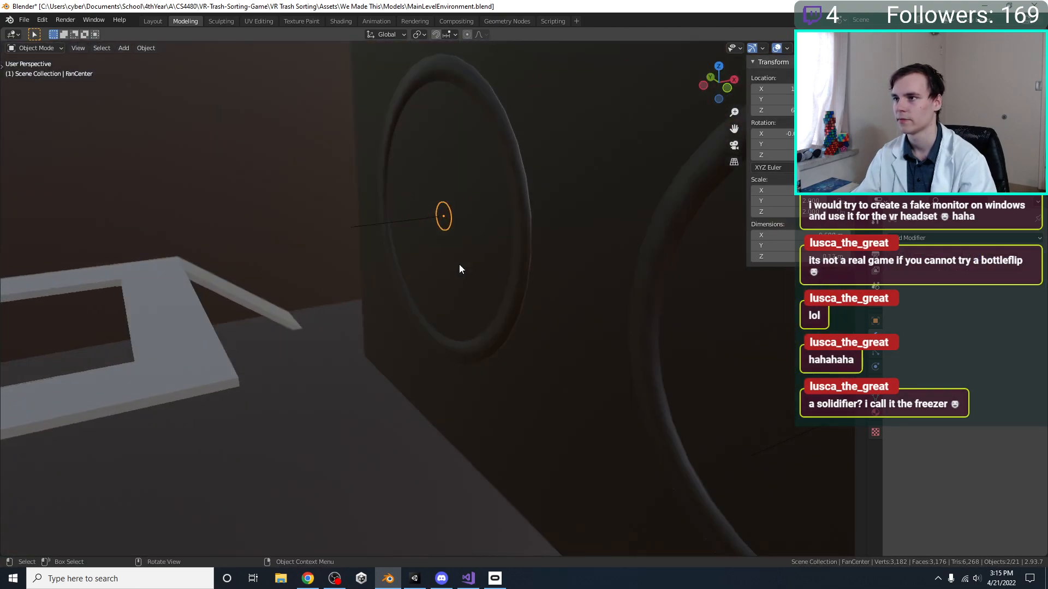
{"action": "key", "text": "g"}
{"action": "key", "text": "y"}
{"action": "key", "text": "x"}
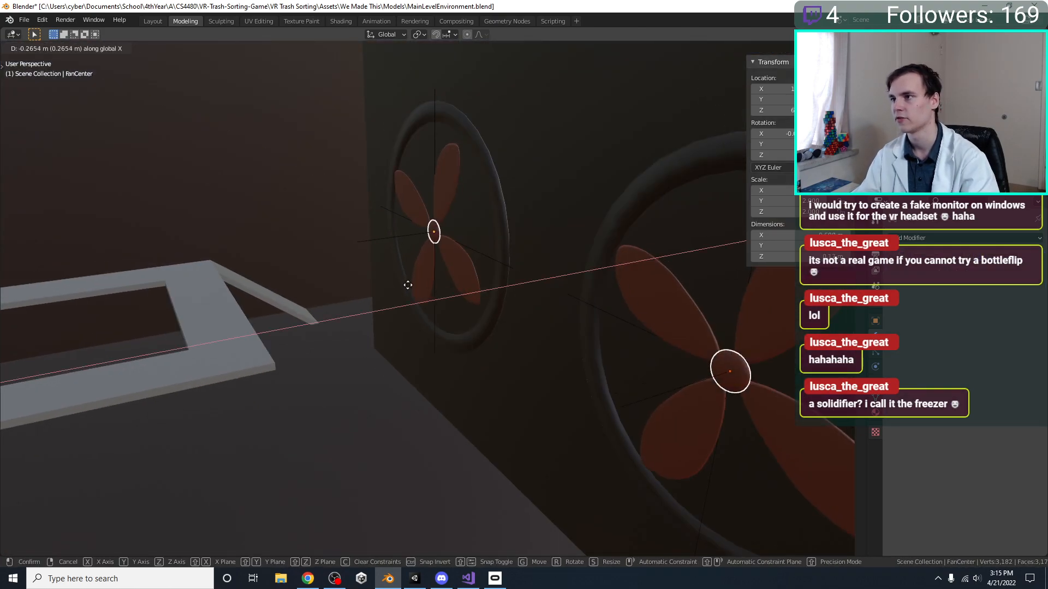
{"action": "left_click", "coordinate": [412, 287]}
{"action": "key", "text": "ctrl+s"}
Switch to Unity and examine both wall fans from inside the room
{"action": "left_click", "coordinate": [415, 578]}
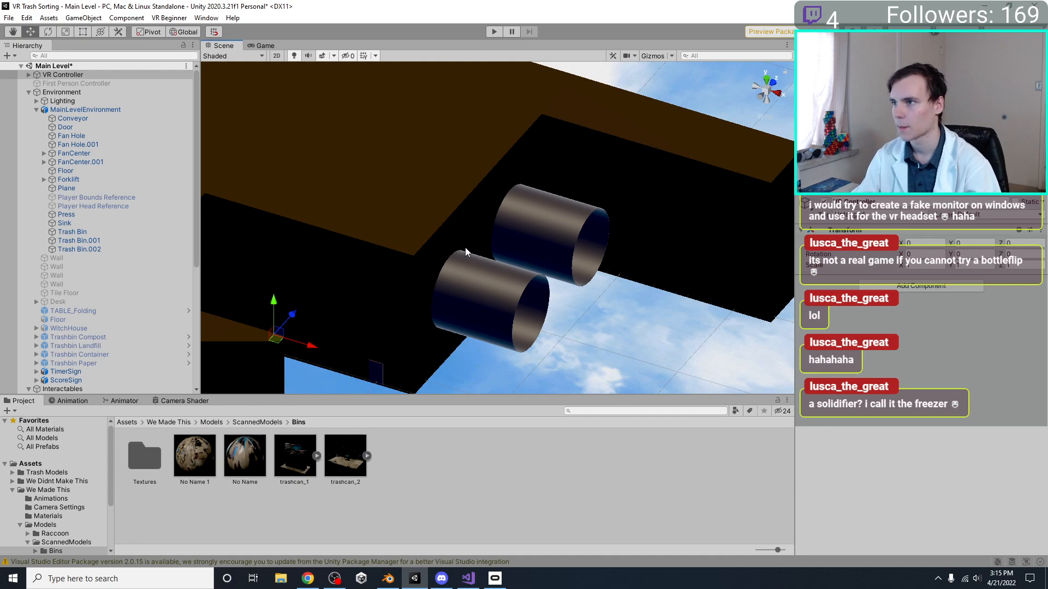
{"action": "right_click_drag", "start_coordinate": [496, 262], "coordinate": [677, 230]}
{"action": "middle_click_drag", "start_coordinate": [561, 223], "coordinate": [423, 232]}
{"action": "right_click_drag", "start_coordinate": [423, 232], "coordinate": [445, 226]}
{"action": "scroll", "coordinate": [487, 241], "scroll_direction": "up", "scroll_amount": 4}
{"action": "left_click", "coordinate": [768, 95]}
{"action": "scroll", "coordinate": [621, 219], "scroll_direction": "down", "scroll_amount": 4}
Add the Spin script to both FanCenter and FanCenter.001, with its Direction Z set to 100
{"action": "left_click", "coordinate": [602, 213]}
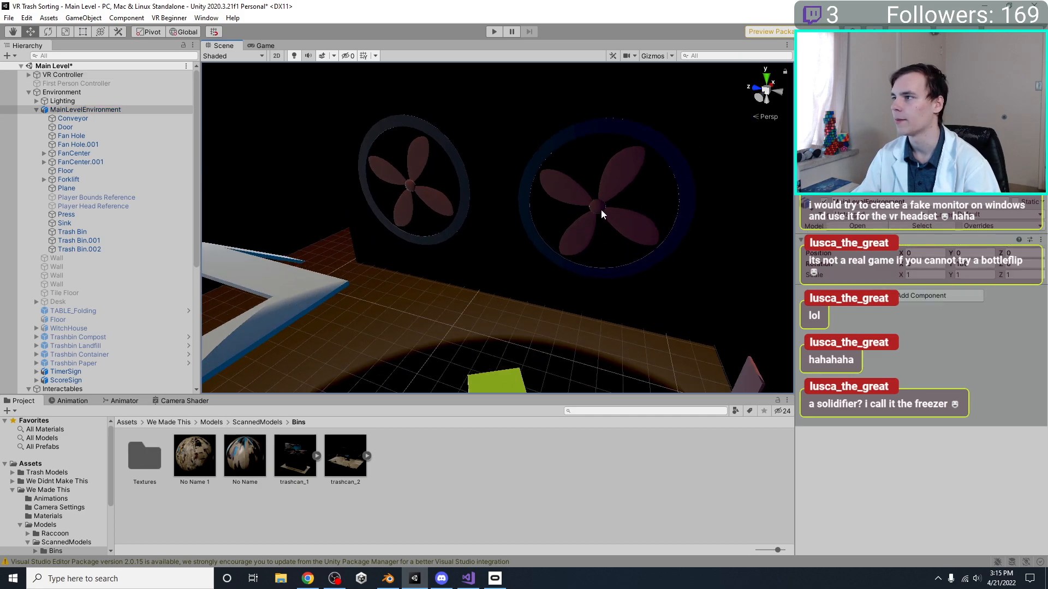
{"action": "left_click", "coordinate": [575, 199]}
{"action": "left_click", "coordinate": [409, 187], "text": "shift"}
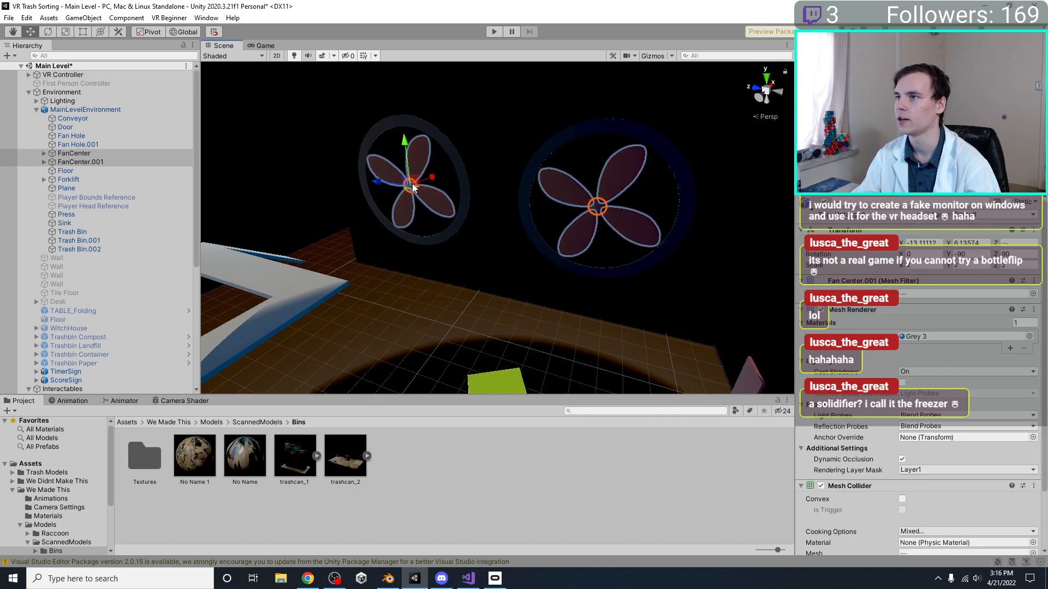
{"action": "scroll", "coordinate": [899, 485], "scroll_direction": "down", "scroll_amount": 3}
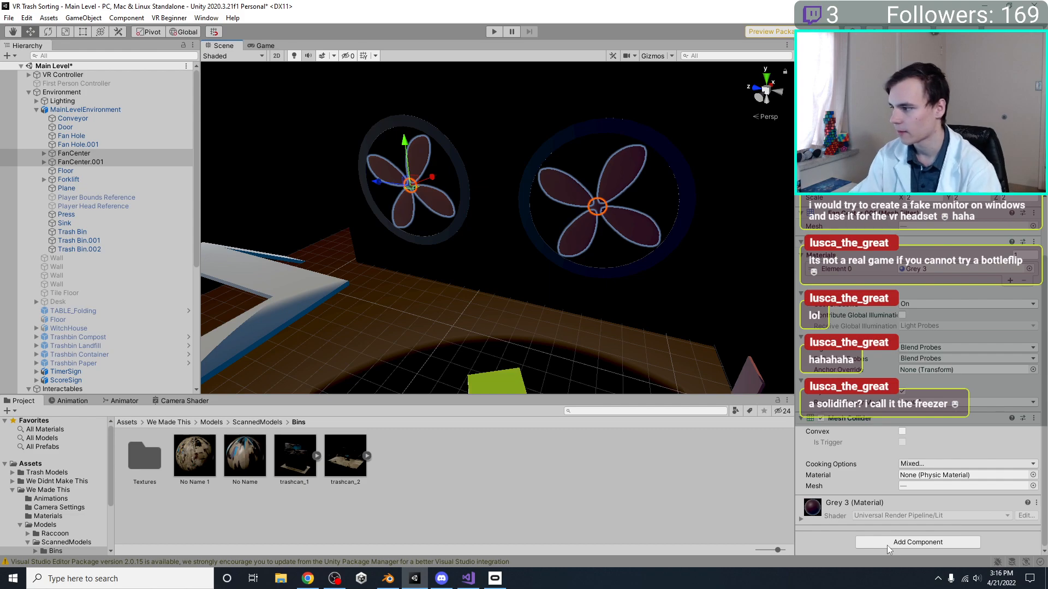
{"action": "left_click", "coordinate": [918, 542]}
{"action": "type", "text": "spin"}
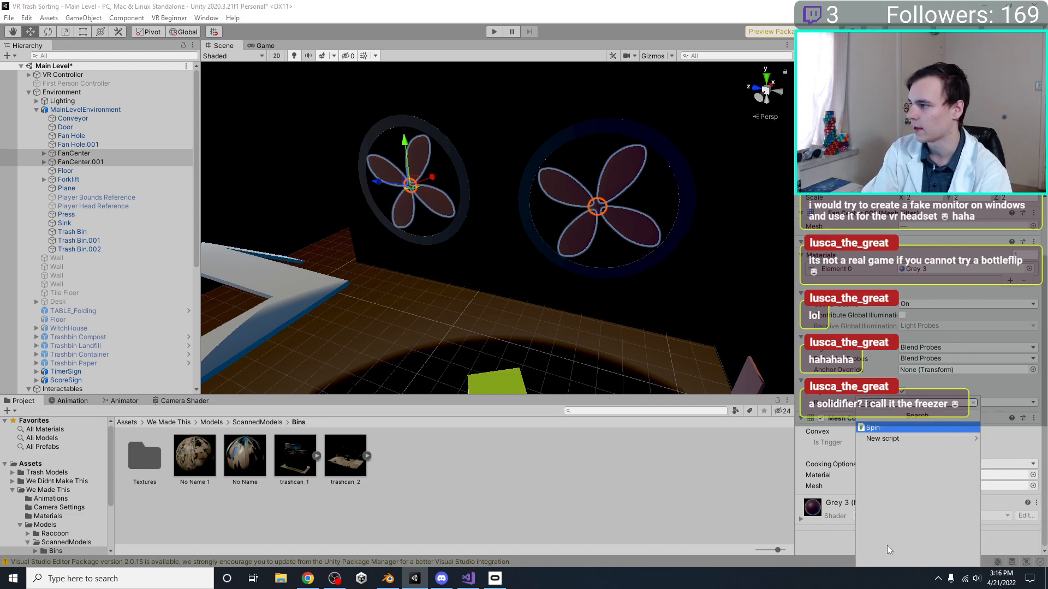
{"action": "key", "text": "Return"}
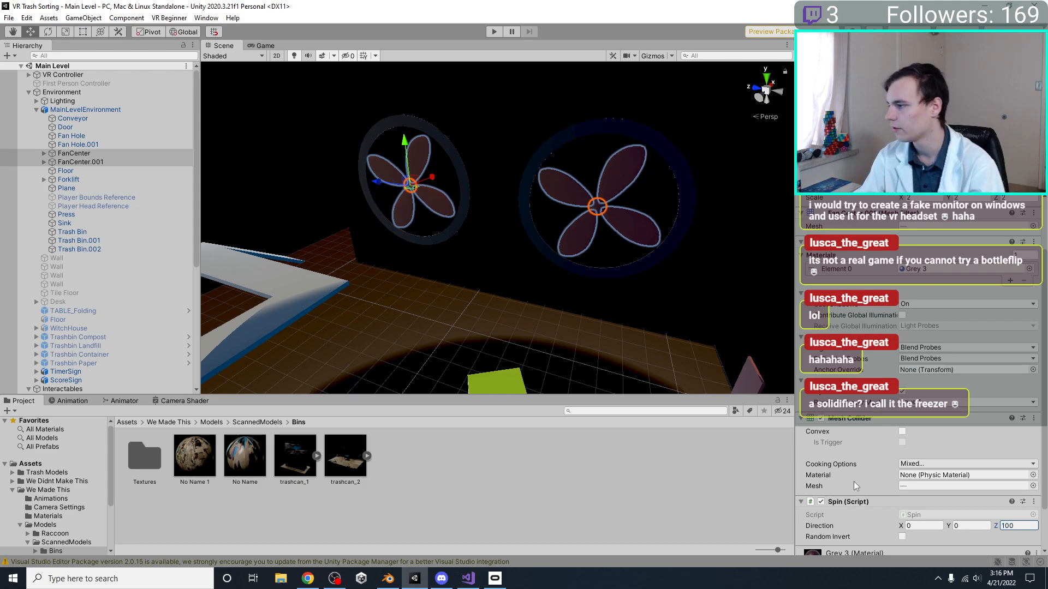
Select only FanCenter and rotate it to a Z rotation of 60 so its blades are offset from the other fan
{"action": "left_click", "coordinate": [462, 281]}
{"action": "left_click", "coordinate": [409, 187]}
{"action": "key", "text": "r"}
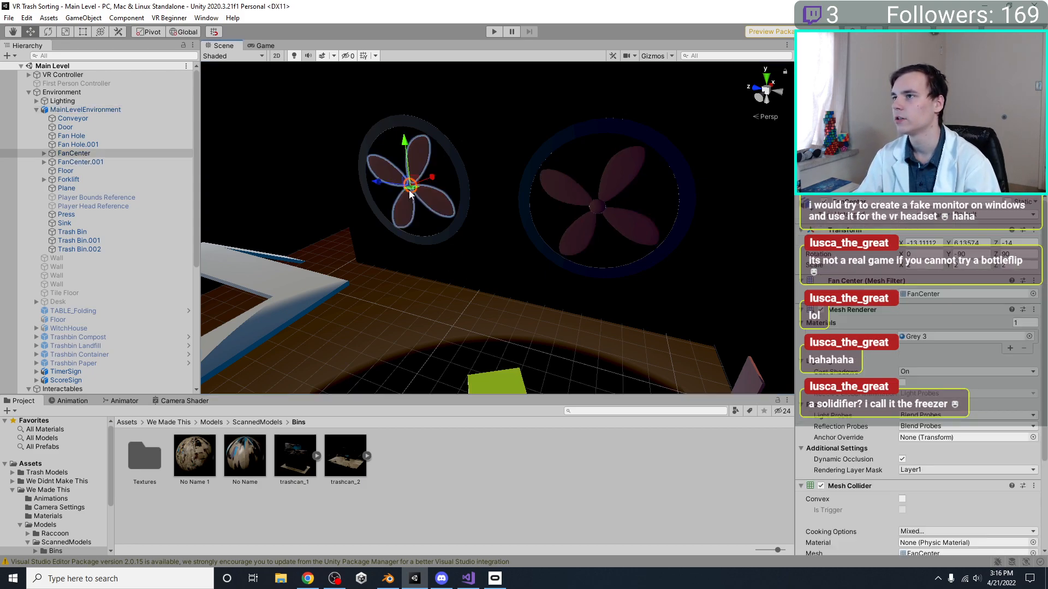
{"action": "left_click_drag", "start_coordinate": [434, 153], "coordinate": [434, 99]}
Play-test the Main Level scene, stop it, and reframe the Scene view on the level
{"action": "left_click", "coordinate": [495, 32]}
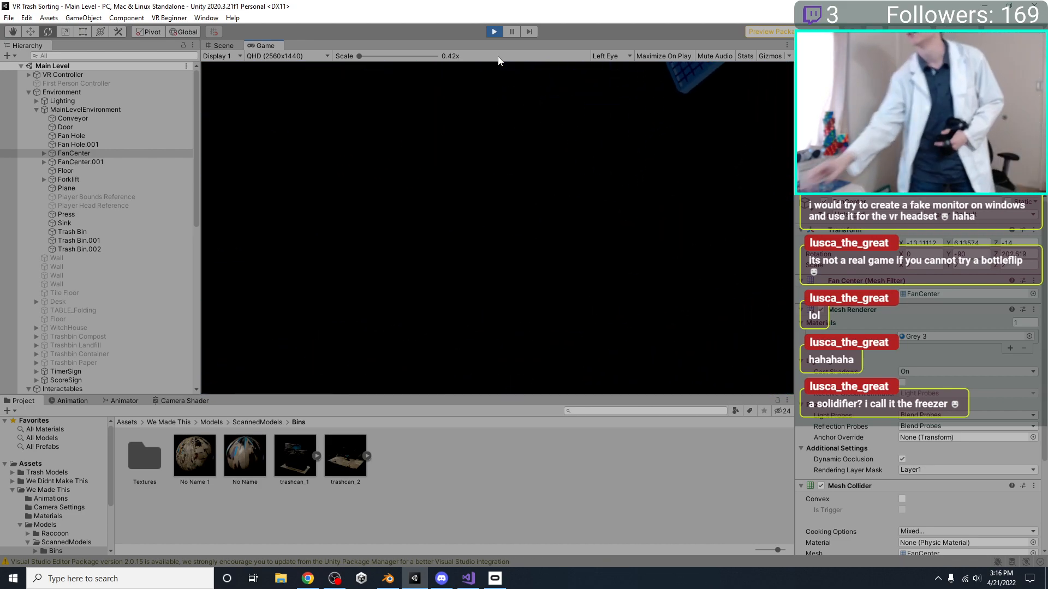
{"action": "left_click", "coordinate": [495, 33]}
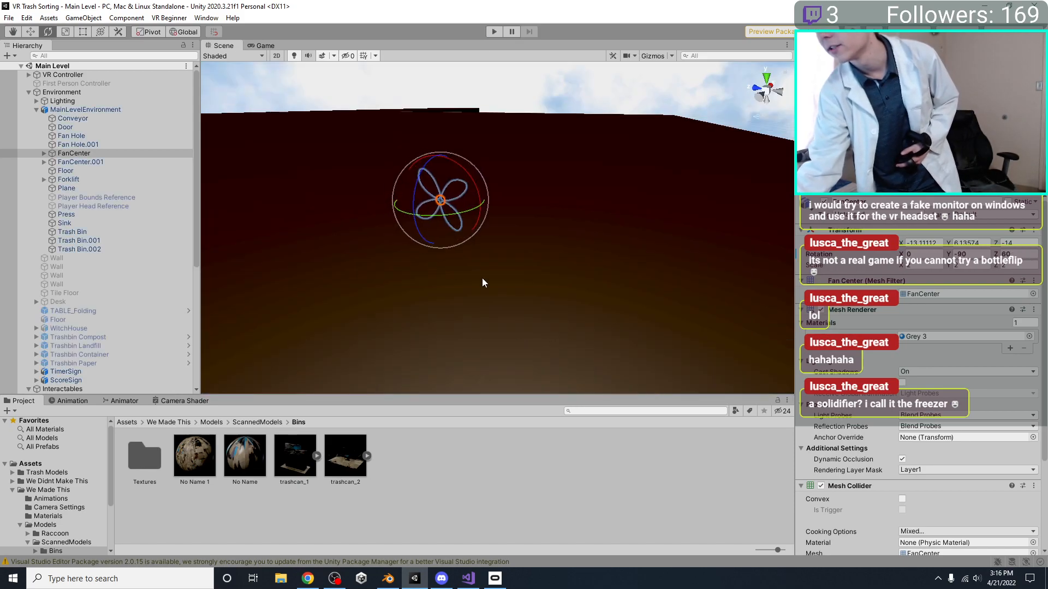
{"action": "key", "text": "f"}
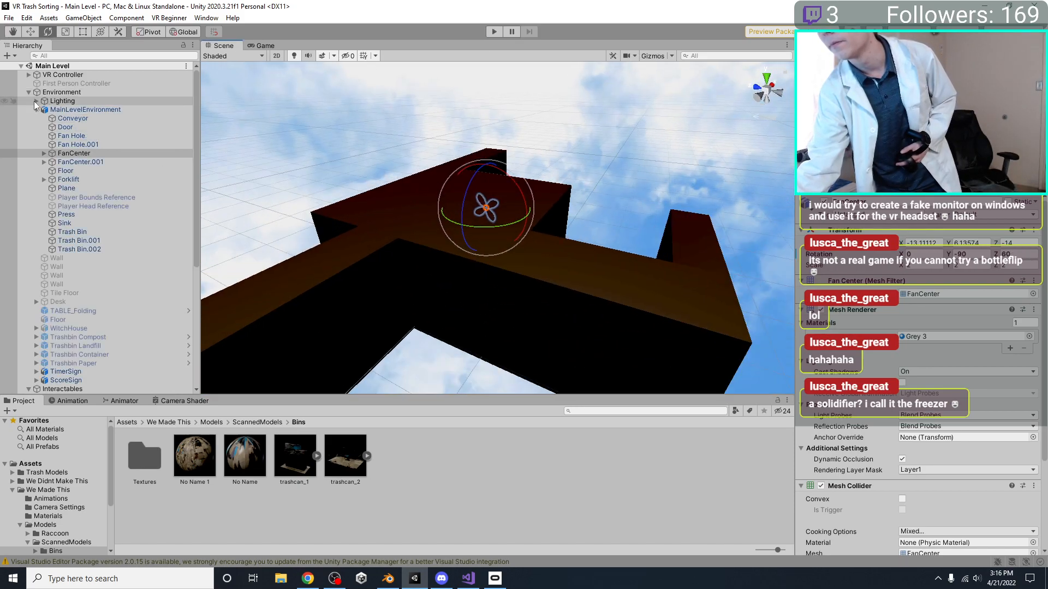
Examine the room interior around FanCenter, look at the same model in Blender, and return to Unity
{"action": "left_click", "coordinate": [29, 92]}
{"action": "left_click_drag", "start_coordinate": [358, 325], "coordinate": [582, 264], "text": "alt"}
{"action": "middle_click_drag", "start_coordinate": [494, 223], "coordinate": [566, 258]}
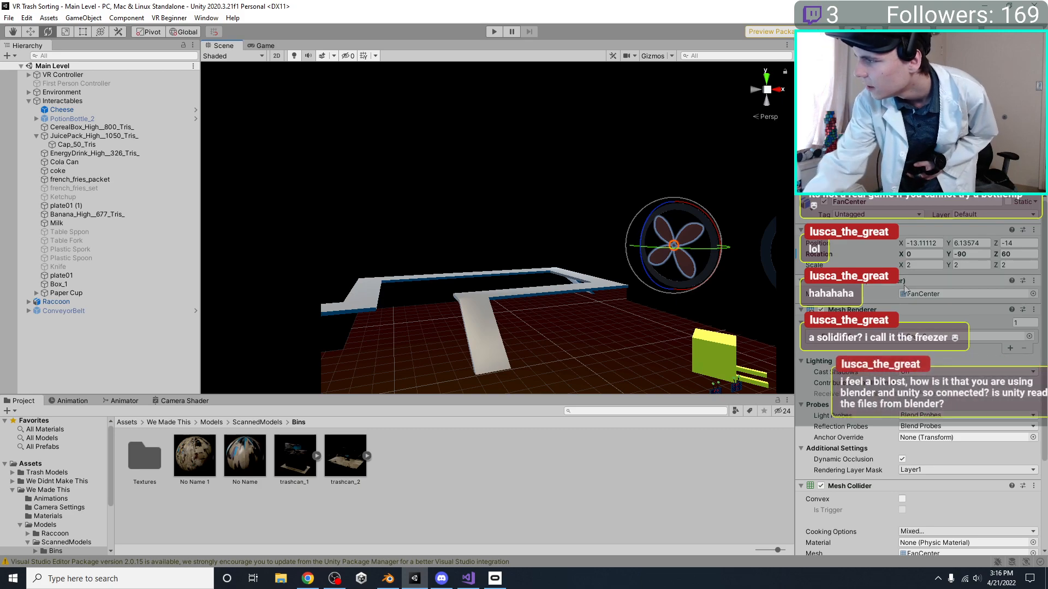
{"action": "scroll", "coordinate": [487, 293], "scroll_direction": "down", "scroll_amount": 3}
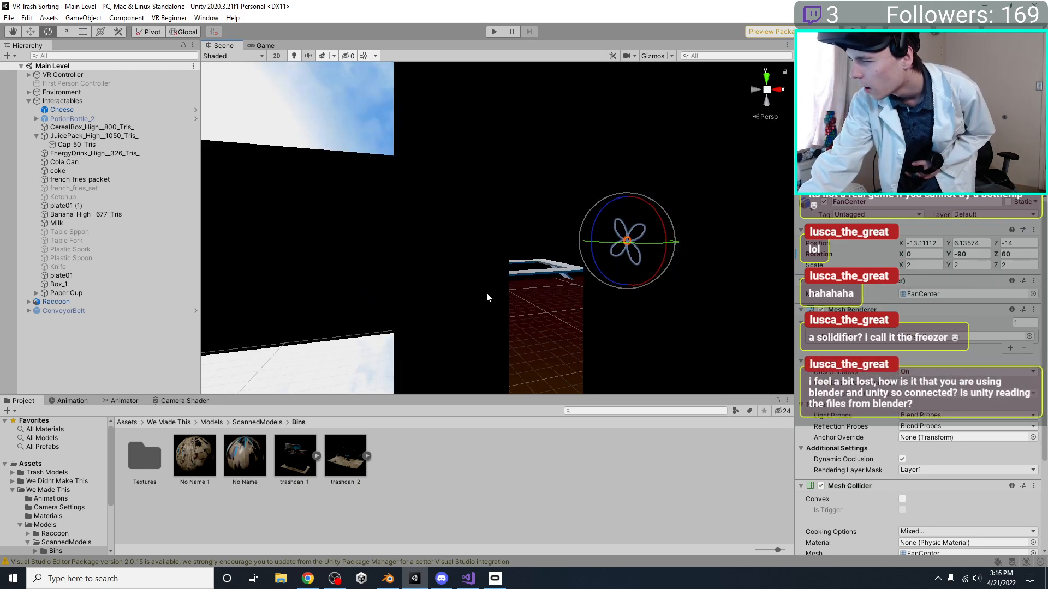
{"action": "scroll", "coordinate": [486, 366], "scroll_direction": "up", "scroll_amount": 4}
{"action": "left_click", "coordinate": [388, 578]}
{"action": "scroll", "coordinate": [411, 377], "scroll_direction": "down", "scroll_amount": 3}
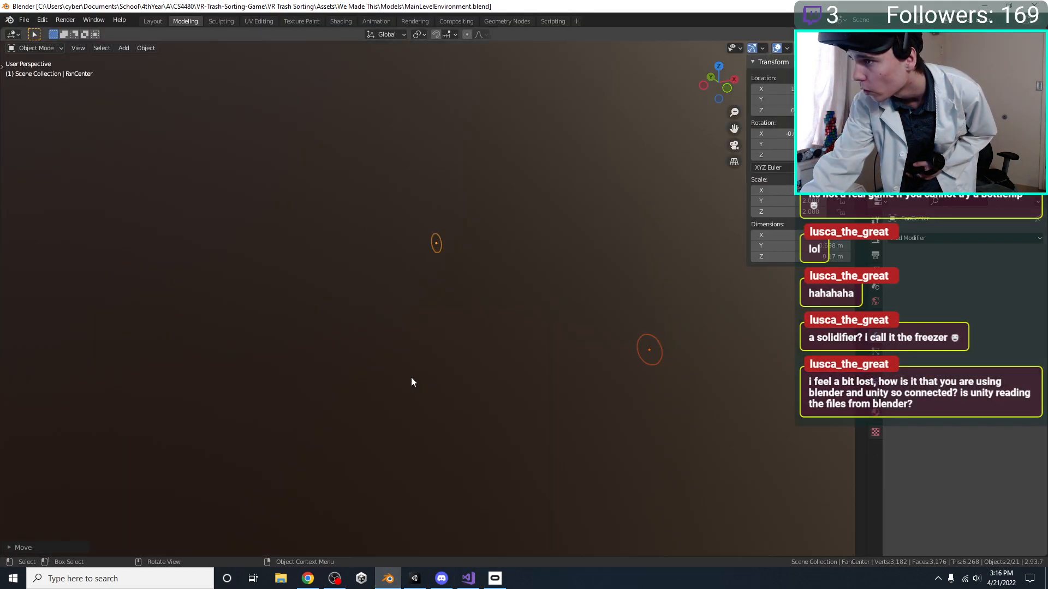
{"action": "scroll", "coordinate": [361, 483], "scroll_direction": "up", "scroll_amount": 2}
{"action": "left_click", "coordinate": [415, 578]}
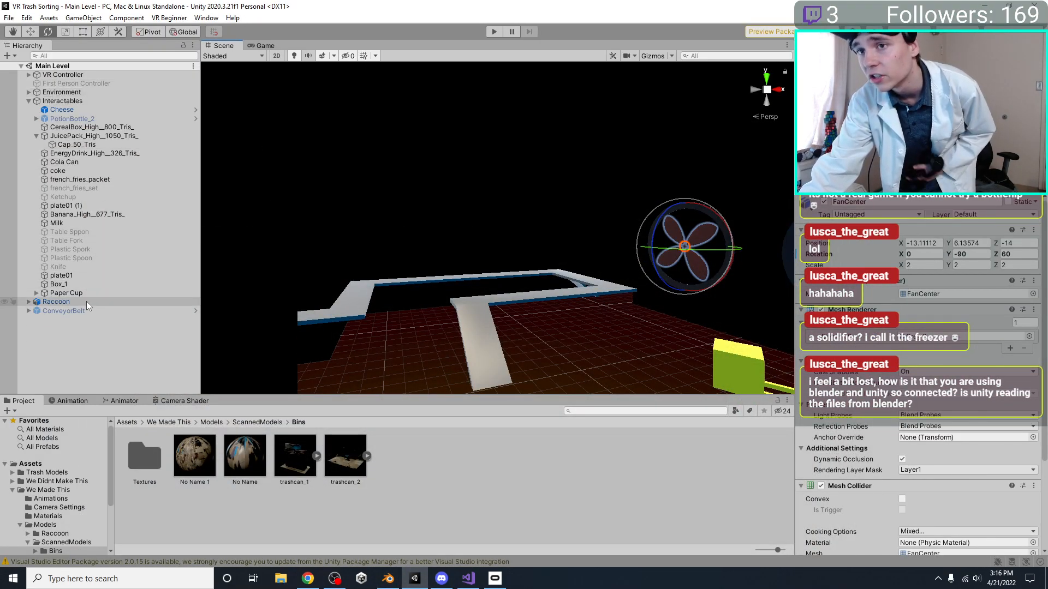
Duplicate the Directional Light in the Lighting group and change the copy's light type to Point
{"action": "left_click", "coordinate": [28, 93]}
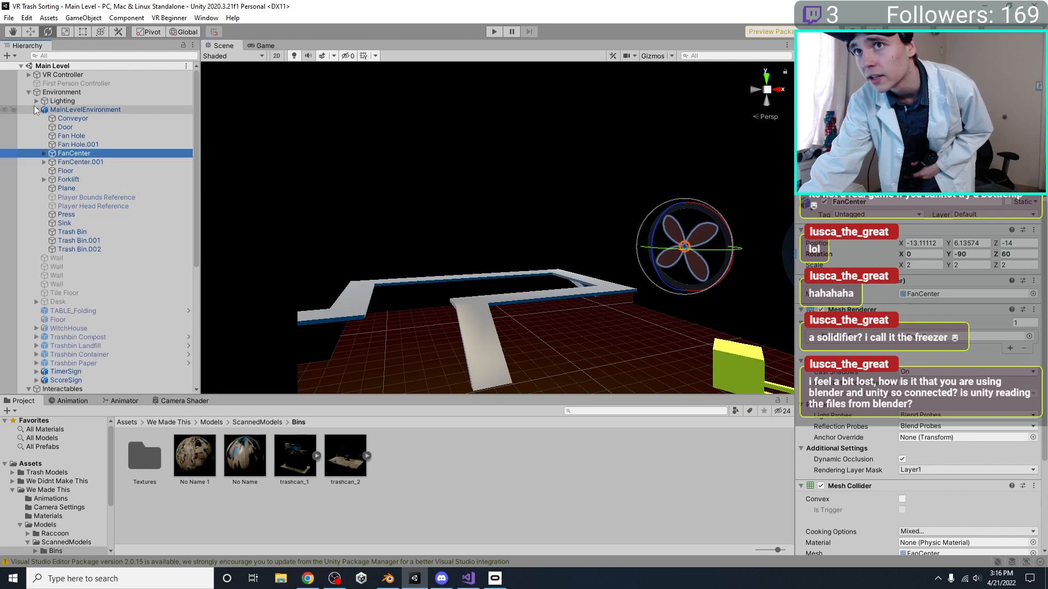
{"action": "left_click", "coordinate": [36, 101]}
{"action": "left_click", "coordinate": [82, 126]}
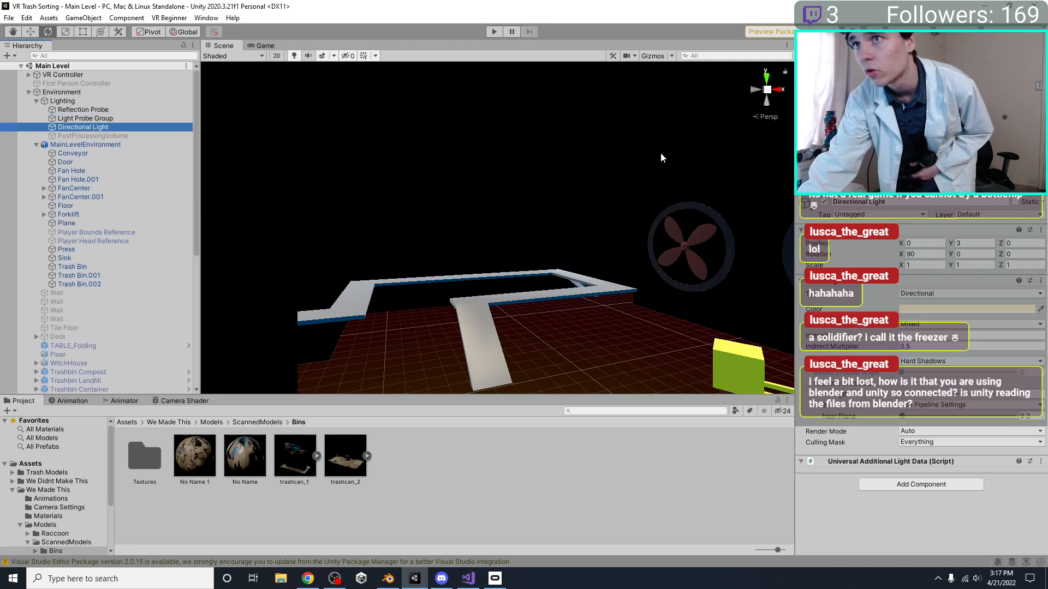
{"action": "key", "text": "ctrl+d"}
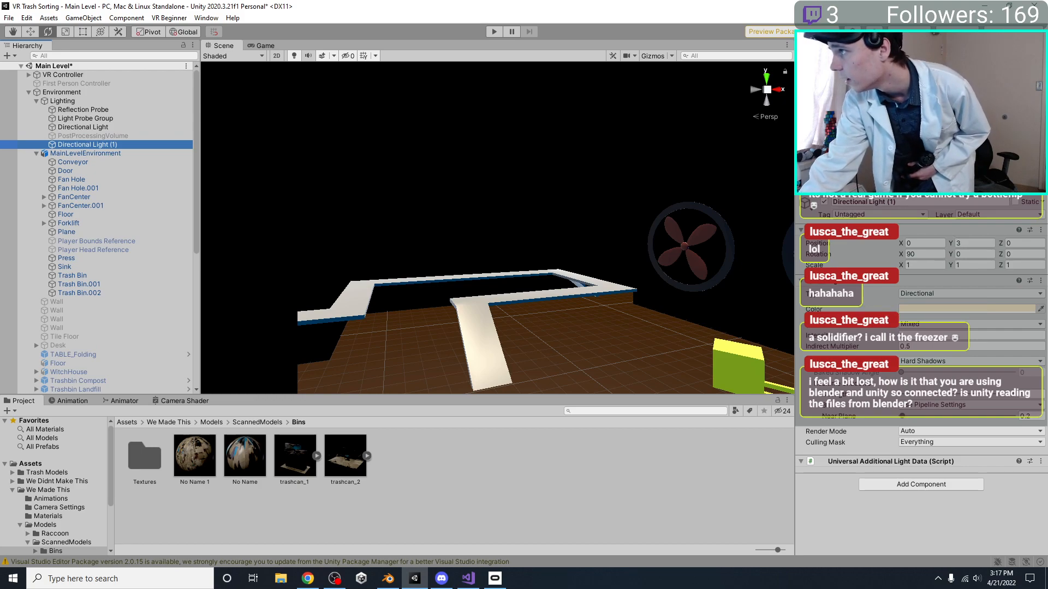
{"action": "left_click", "coordinate": [913, 294]}
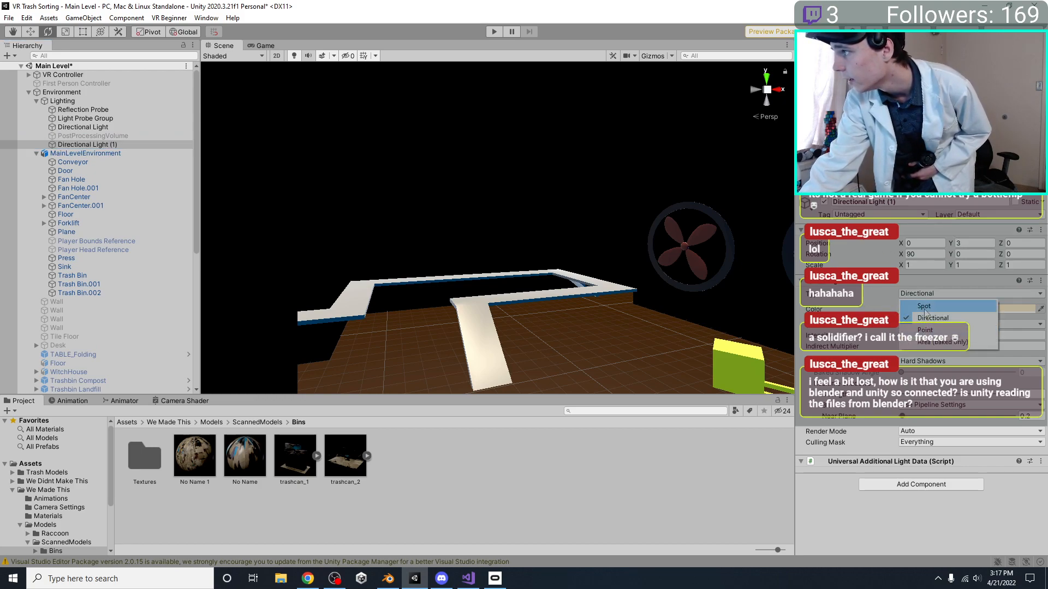
{"action": "left_click", "coordinate": [924, 306]}
{"action": "scroll", "coordinate": [536, 286], "scroll_direction": "down", "scroll_amount": 1}
{"action": "left_click", "coordinate": [928, 294]}
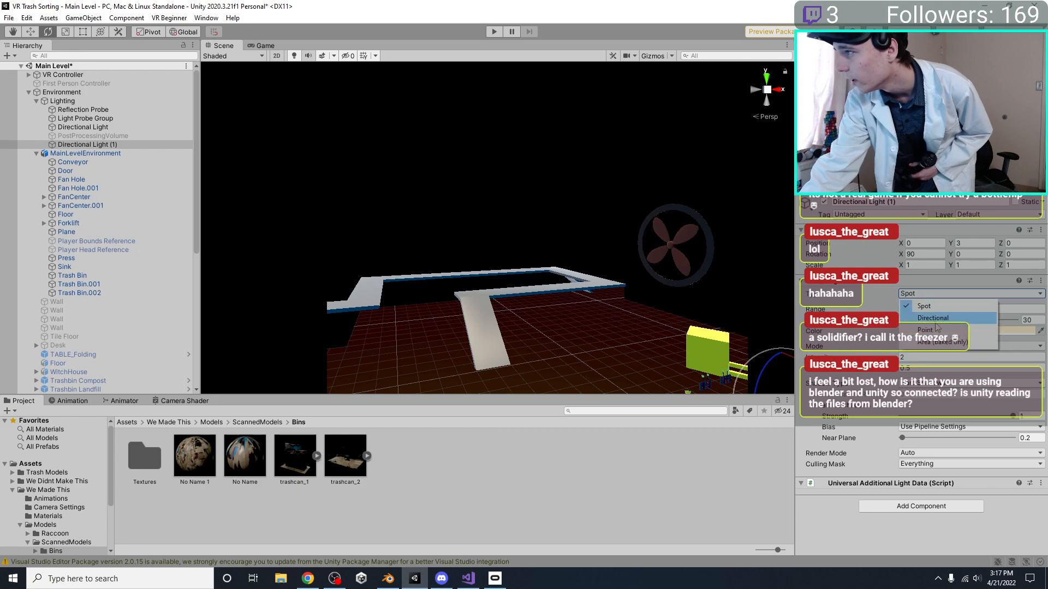
{"action": "left_click", "coordinate": [925, 330]}
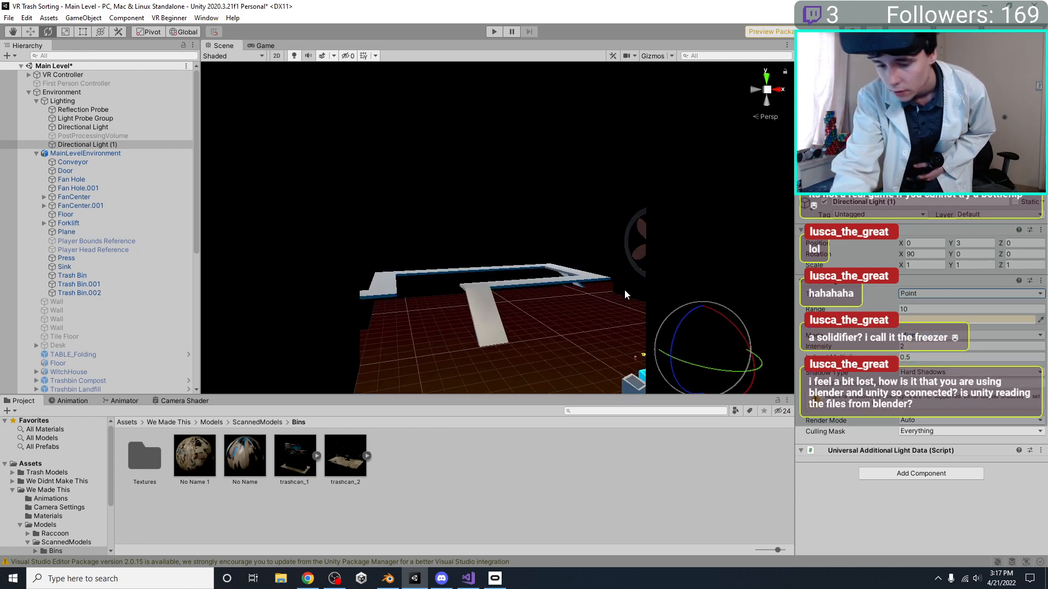
Move the point light to about X -3.83, Y 6.96, Z 2.5 and set its range and intensity to 1000
{"action": "key", "text": "w"}
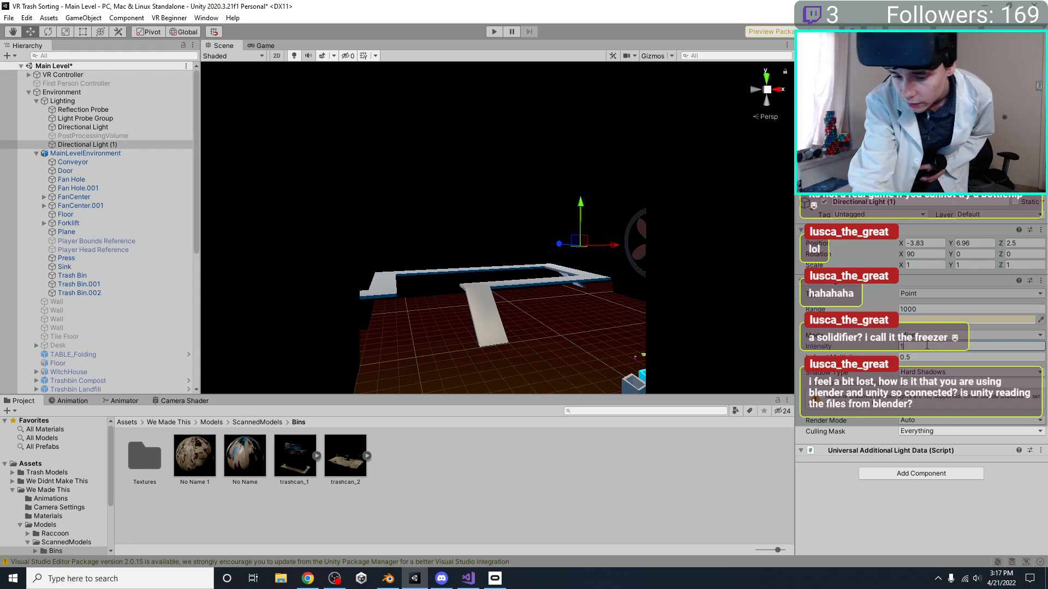
{"action": "type", "text": "000"}
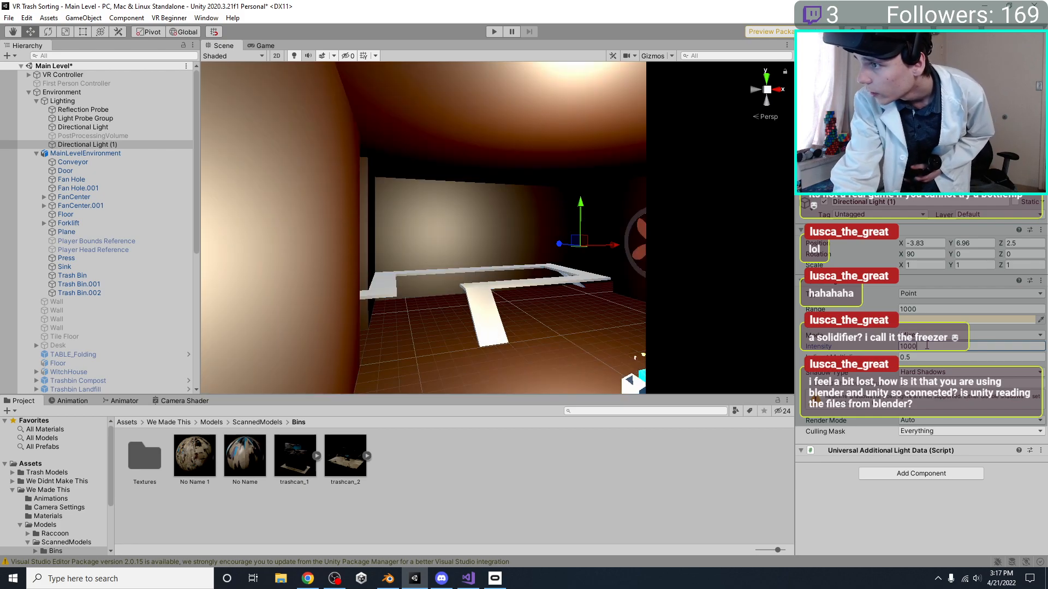
Look around the room lit by the point light, play-test the scene, and stop it
{"action": "right_click_drag", "start_coordinate": [636, 288], "coordinate": [404, 267]}
{"action": "left_click", "coordinate": [493, 32]}
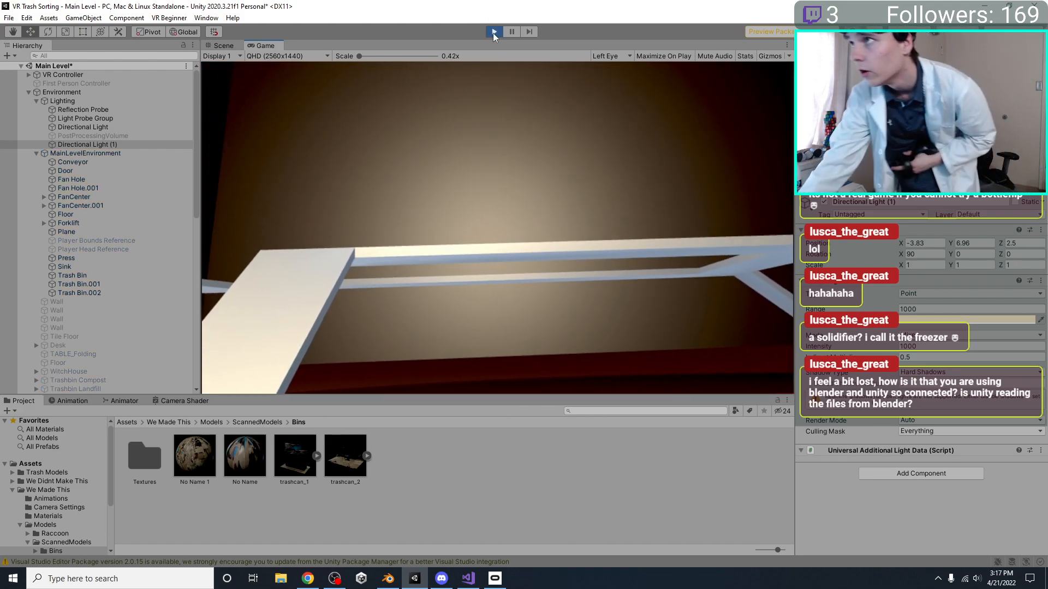
{"action": "left_click", "coordinate": [494, 32]}
Browse the We Made This folders for the MainLevelEnvironment model and preview its geometry
{"action": "scroll", "coordinate": [37, 503], "scroll_direction": "down", "scroll_amount": 3}
{"action": "left_click", "coordinate": [46, 513]}
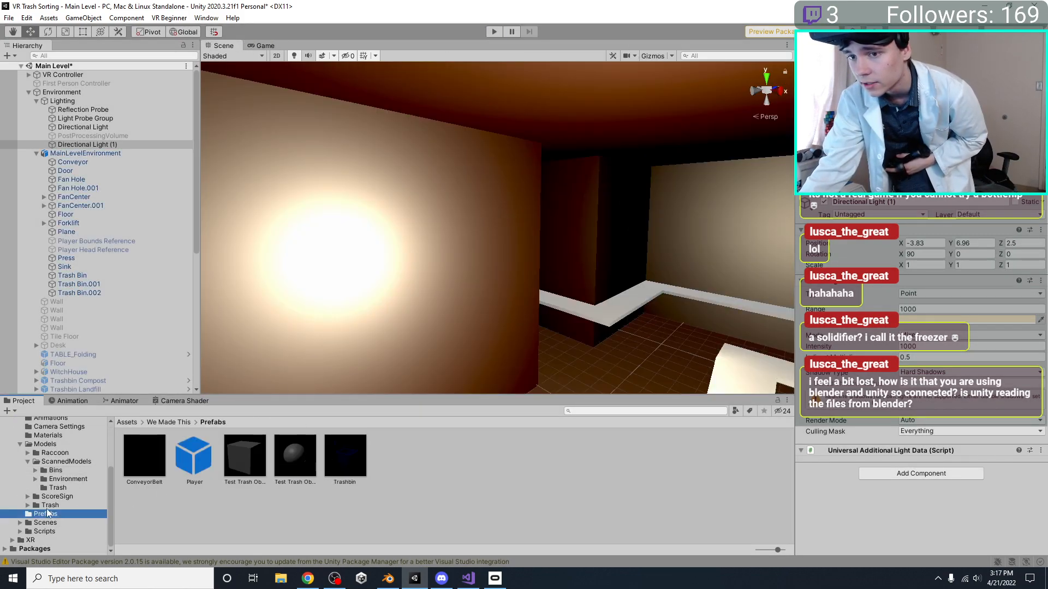
{"action": "scroll", "coordinate": [48, 510], "scroll_direction": "up", "scroll_amount": 3}
{"action": "left_click", "coordinate": [52, 501]}
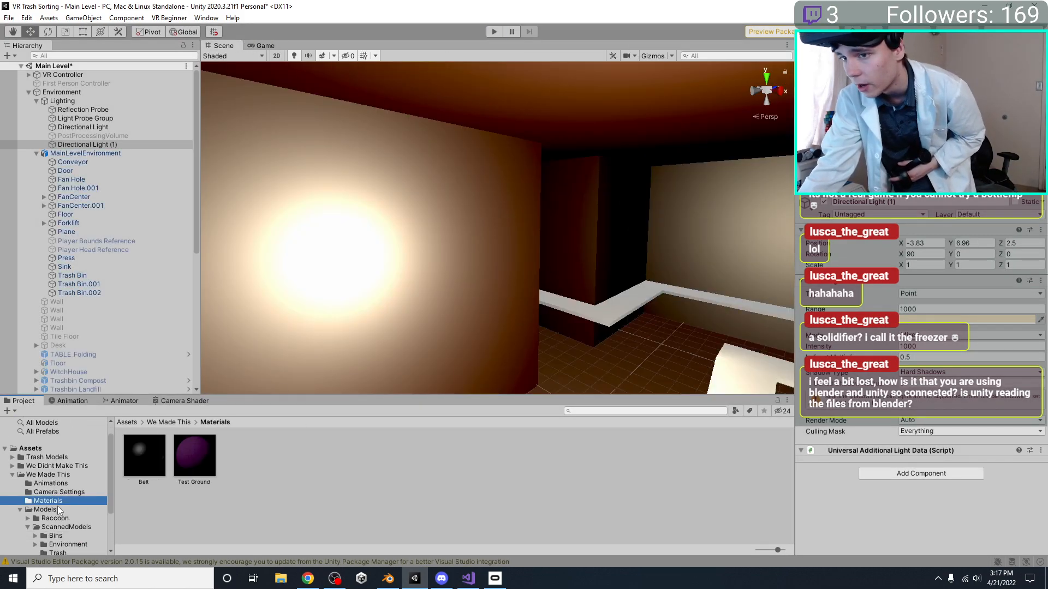
{"action": "left_click", "coordinate": [57, 509]}
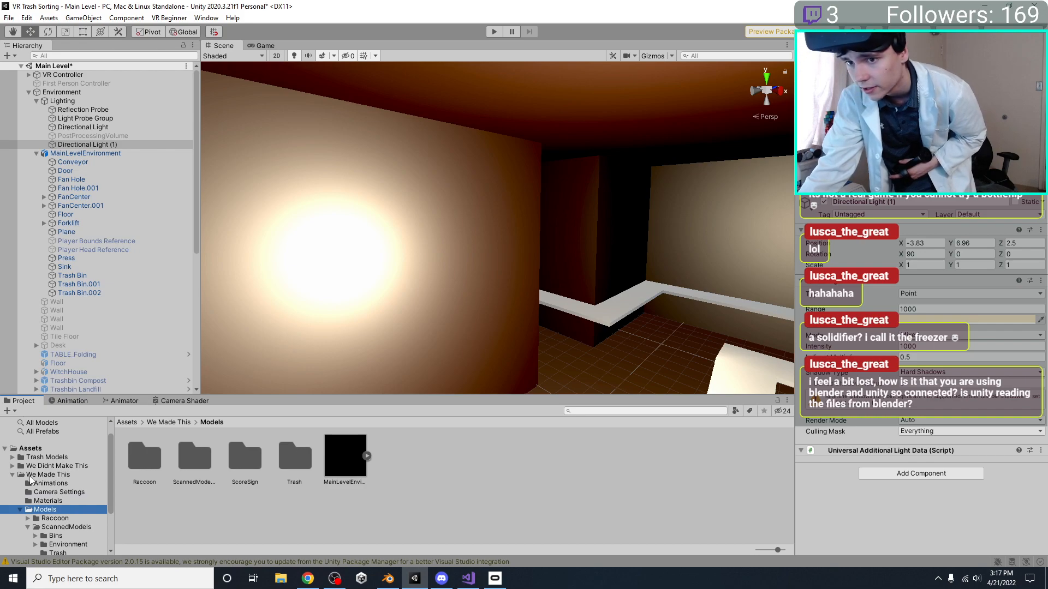
{"action": "scroll", "coordinate": [38, 485], "scroll_direction": "down", "scroll_amount": 3}
{"action": "left_click", "coordinate": [55, 479]}
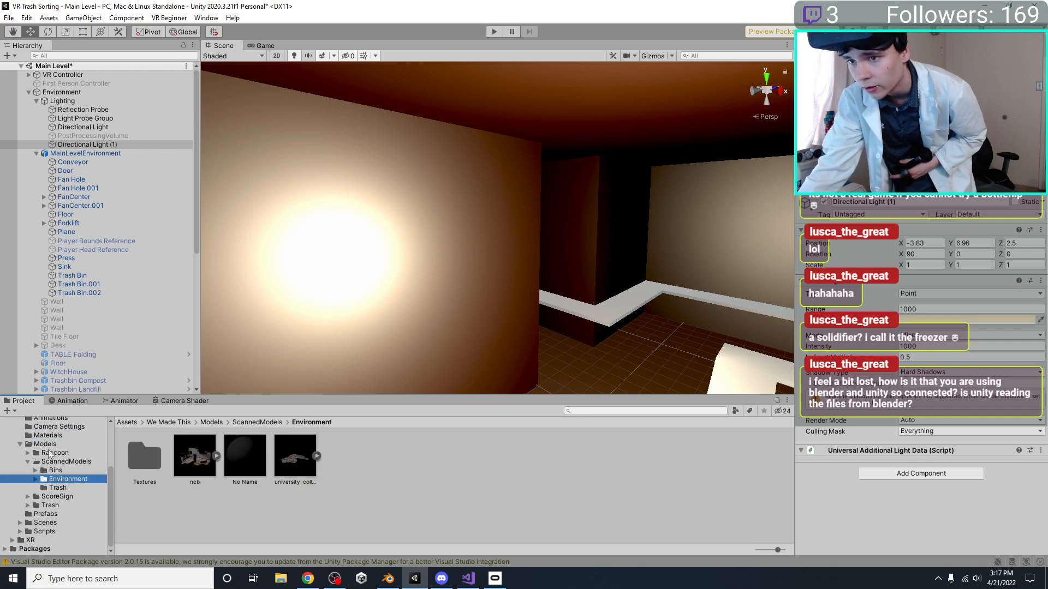
{"action": "left_click", "coordinate": [49, 454]}
{"action": "left_click", "coordinate": [48, 446]}
{"action": "left_click", "coordinate": [355, 481]}
{"action": "left_click_drag", "start_coordinate": [880, 454], "coordinate": [896, 428]}
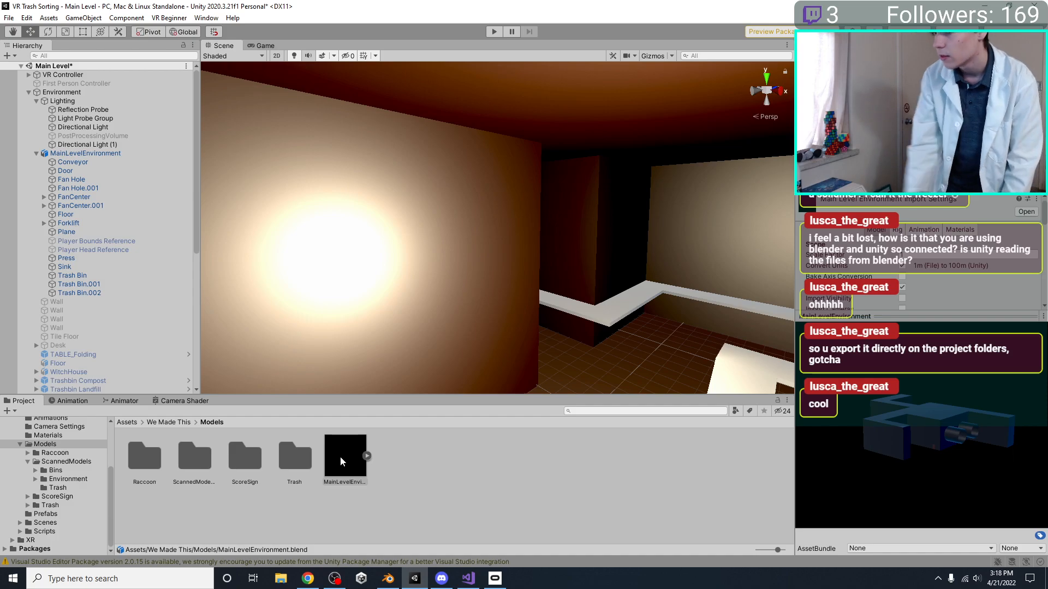
Switch to Blender and examine the export format options, including FBX, without exporting
{"action": "left_click", "coordinate": [388, 578]}
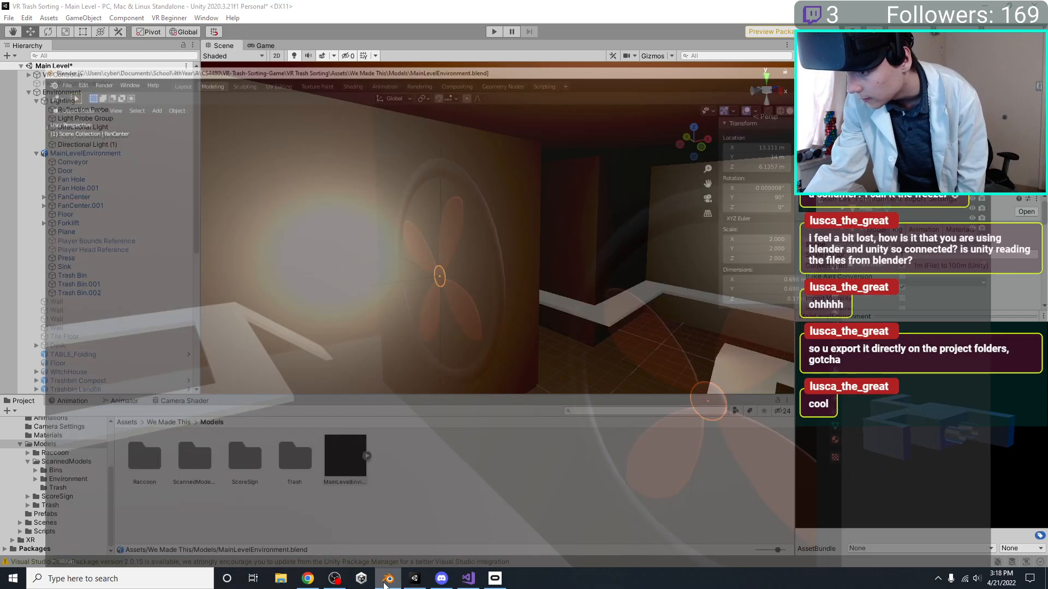
{"action": "left_click", "coordinate": [24, 20]}
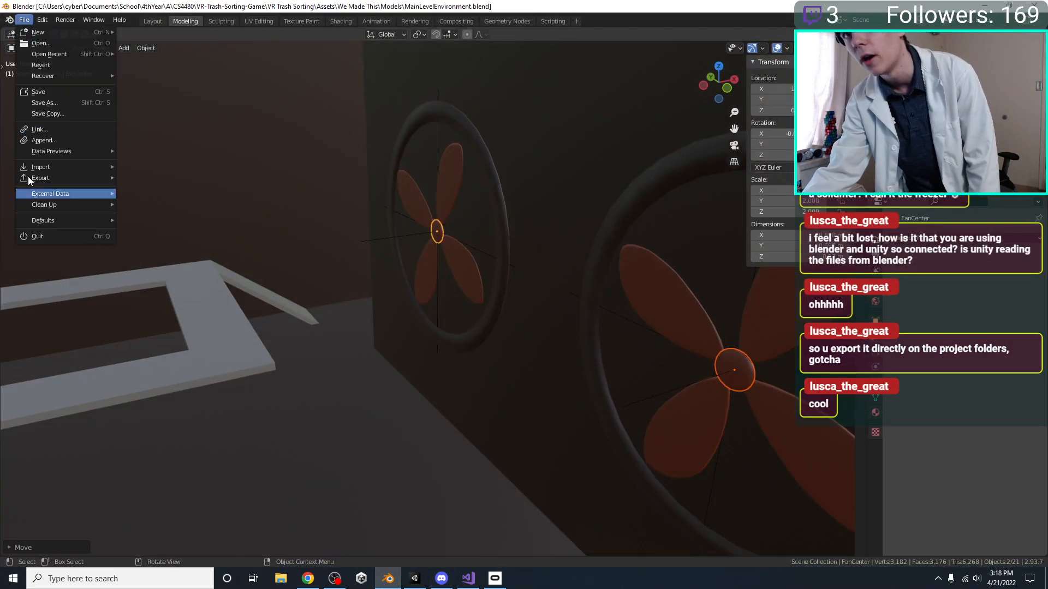
{"action": "mouse_move", "coordinate": [47, 177]}
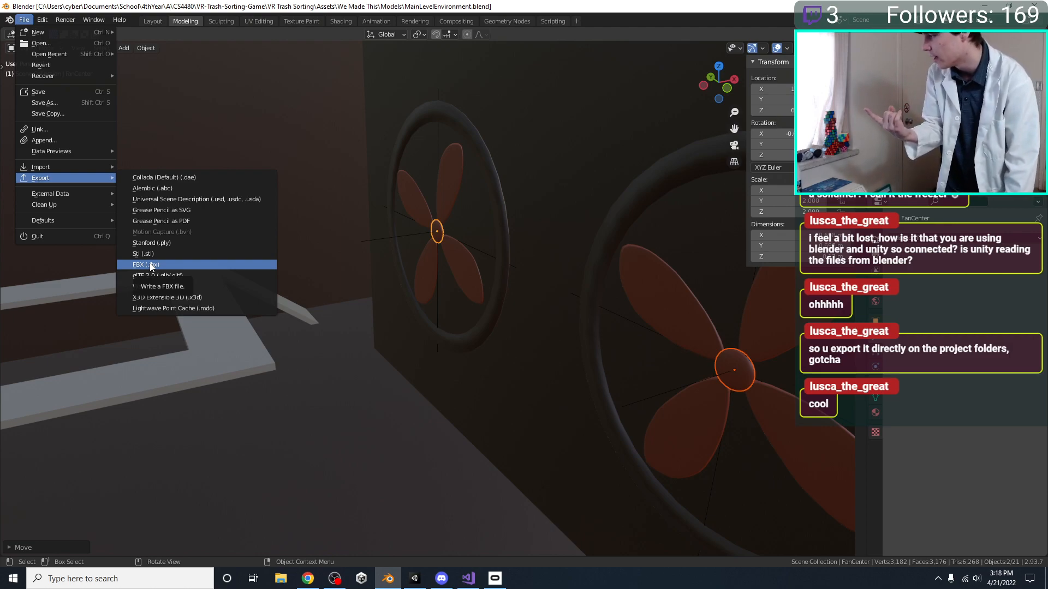
{"action": "key", "text": "Escape"}
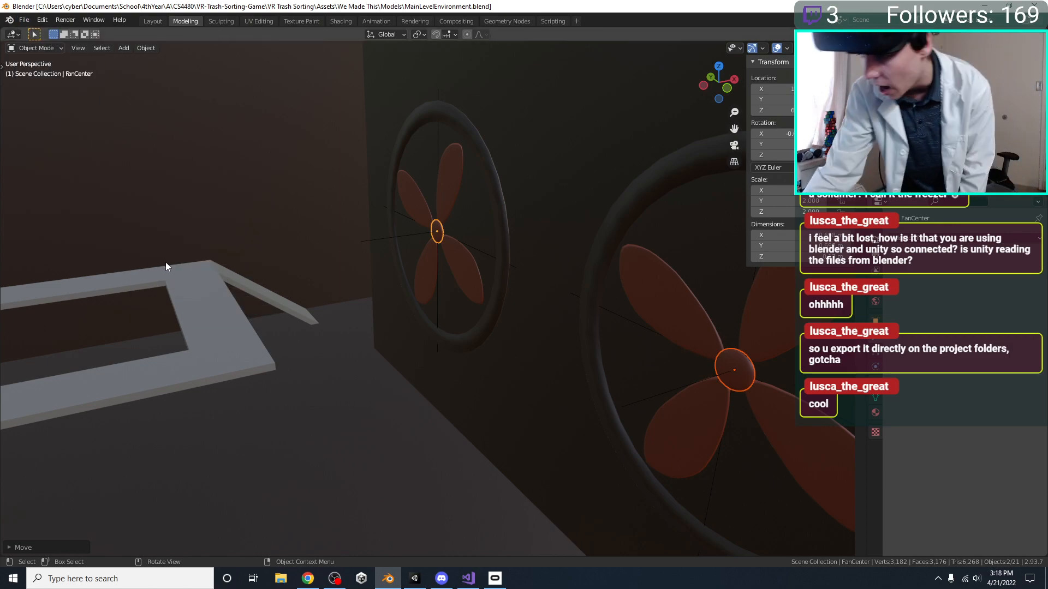
Switch back to Unity, play-test the Main Level scene in VR again, and stop it
{"action": "mouse_move", "coordinate": [410, 579]}
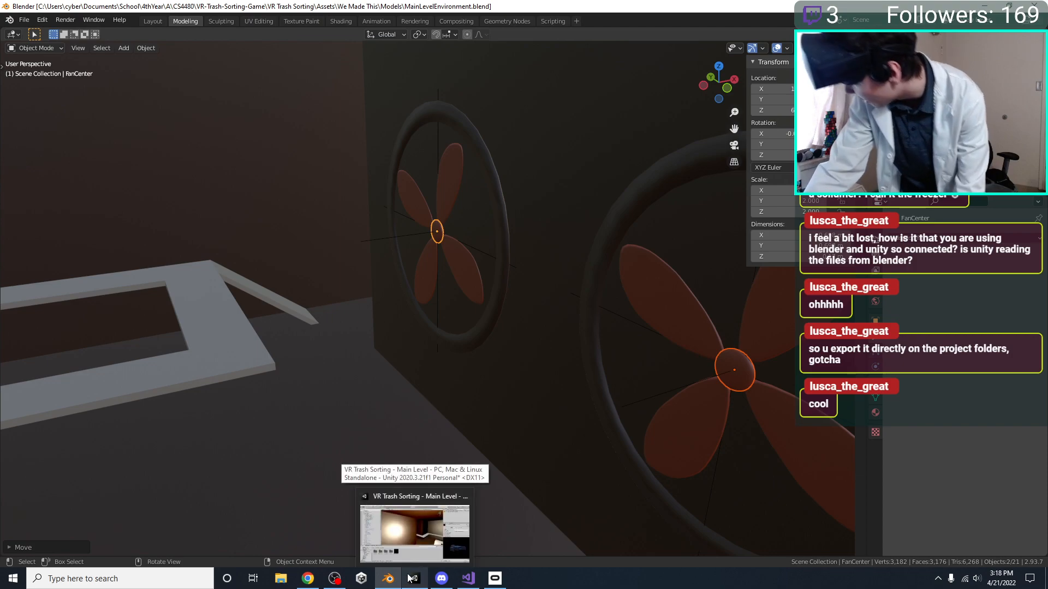
{"action": "left_click", "coordinate": [404, 532]}
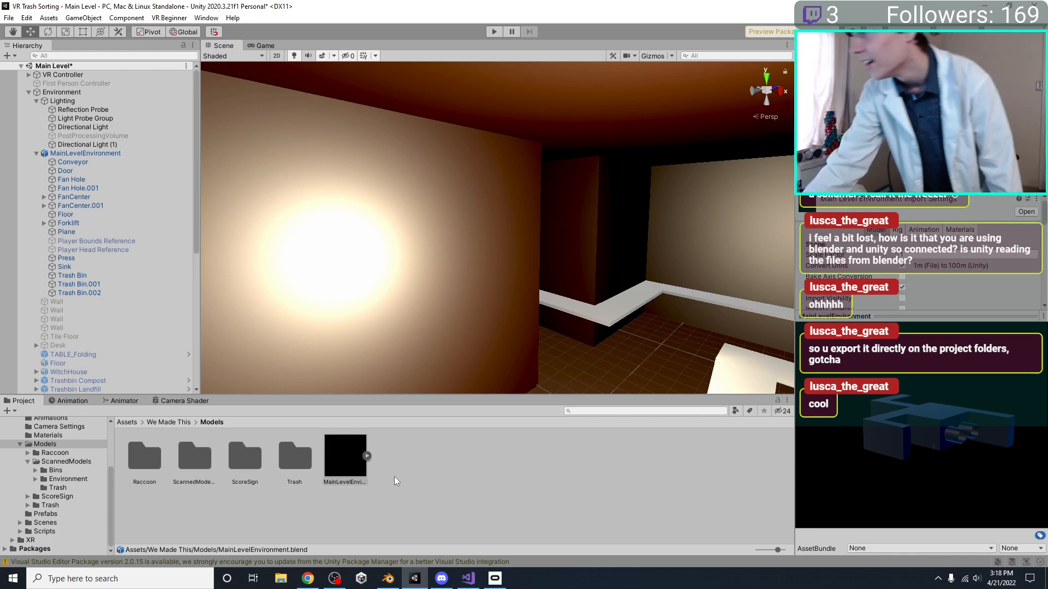
{"action": "left_click", "coordinate": [492, 32]}
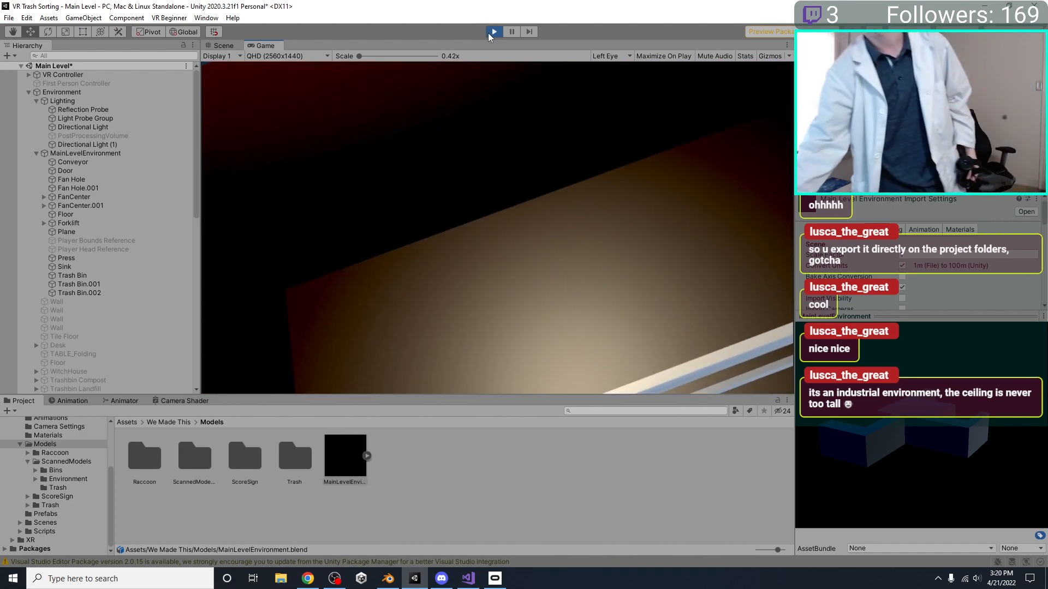
{"action": "left_click", "coordinate": [492, 32]}
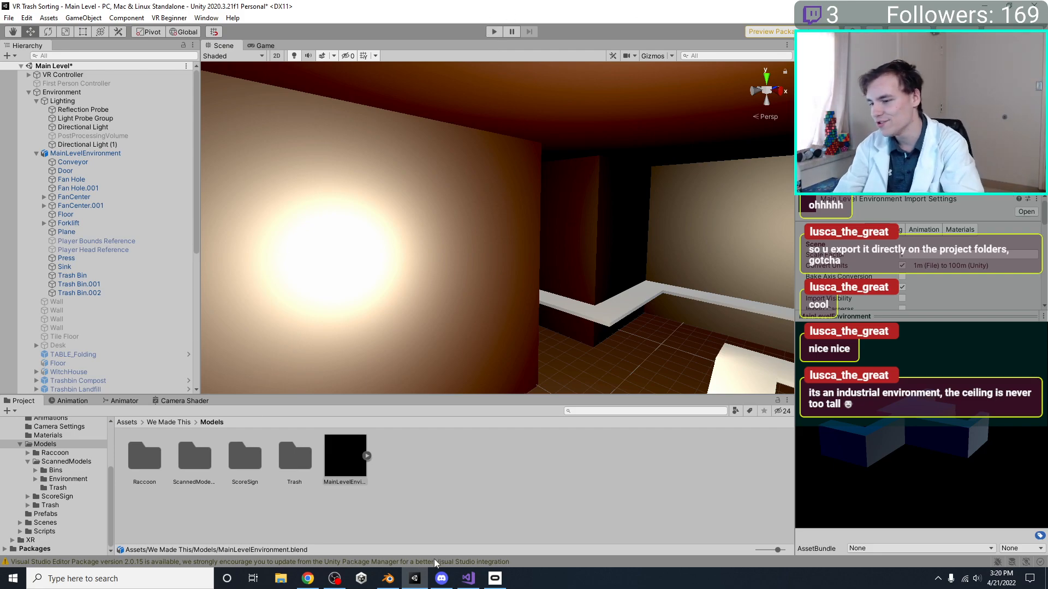
Switch to Blender and try moving the Floor object's ceiling face vertically, undoing the move
{"action": "left_click", "coordinate": [388, 579]}
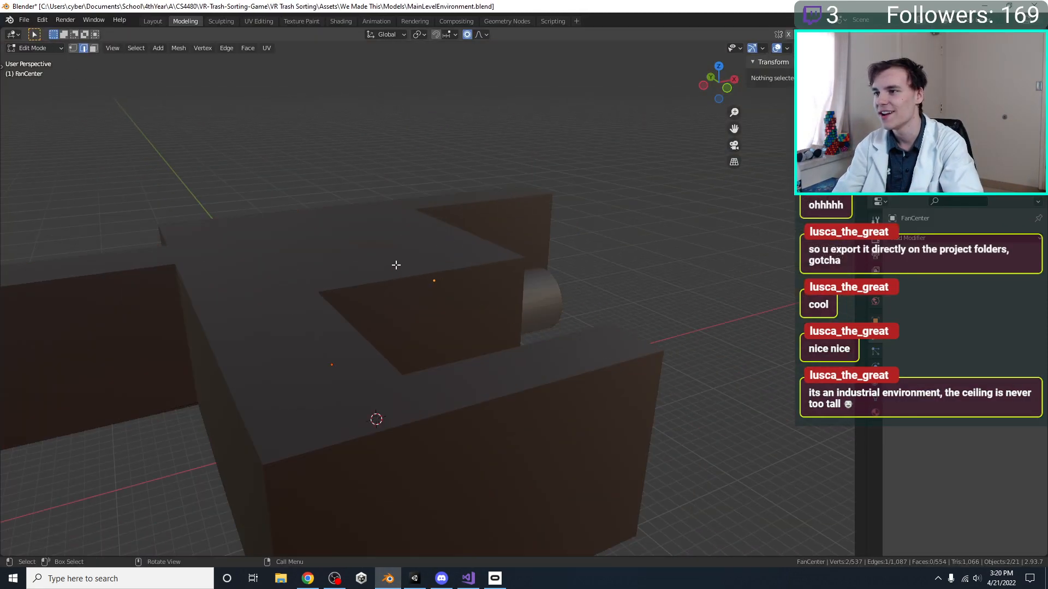
{"action": "left_click", "coordinate": [396, 265]}
{"action": "scroll", "coordinate": [382, 267], "scroll_direction": "down", "scroll_amount": 5}
{"action": "left_click", "coordinate": [93, 48]}
{"action": "left_click", "coordinate": [401, 298]}
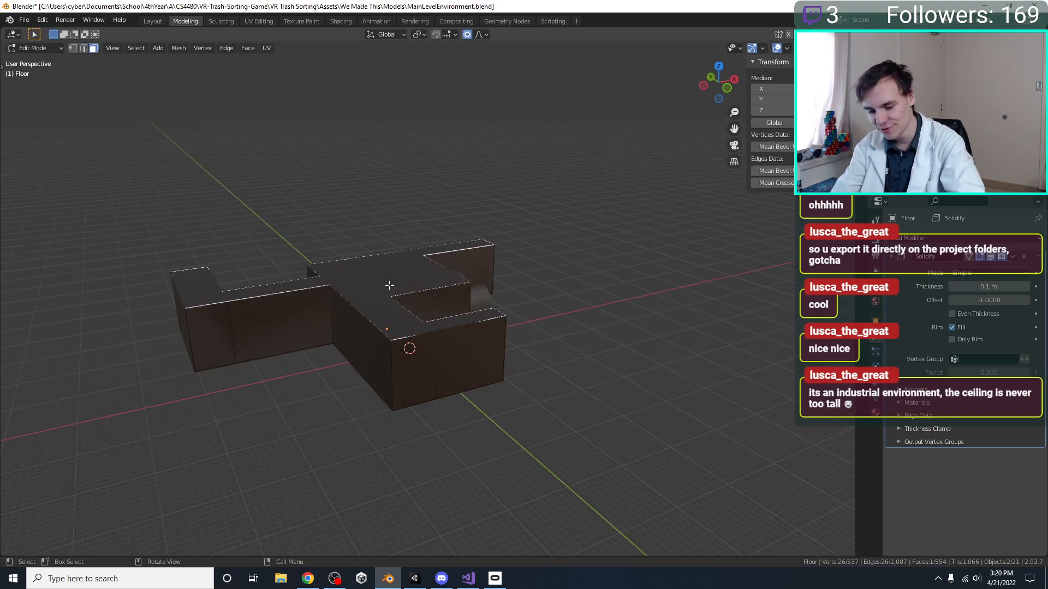
{"action": "key", "text": "g"}
{"action": "key", "text": "z"}
{"action": "left_click", "coordinate": [367, 38]}
{"action": "scroll", "coordinate": [428, 192], "scroll_direction": "up", "scroll_amount": 6}
{"action": "key", "text": "ctrl+z"}
Undo the ceiling and wall construction on the Floor mesh, back to the flat floor plan
{"action": "key", "text": "Tab"}
{"action": "left_click", "coordinate": [454, 297]}
{"action": "middle_click_drag", "start_coordinate": [453, 300], "coordinate": [401, 360]}
{"action": "middle_click_drag", "start_coordinate": [349, 277], "coordinate": [451, 255], "text": "shift"}
{"action": "key", "text": "ctrl+z"}
{"action": "key", "text": "ctrl+z"}
{"action": "key", "text": "ctrl+z"}
{"action": "key", "text": "ctrl+z"}
{"action": "key", "text": "ctrl+z"}
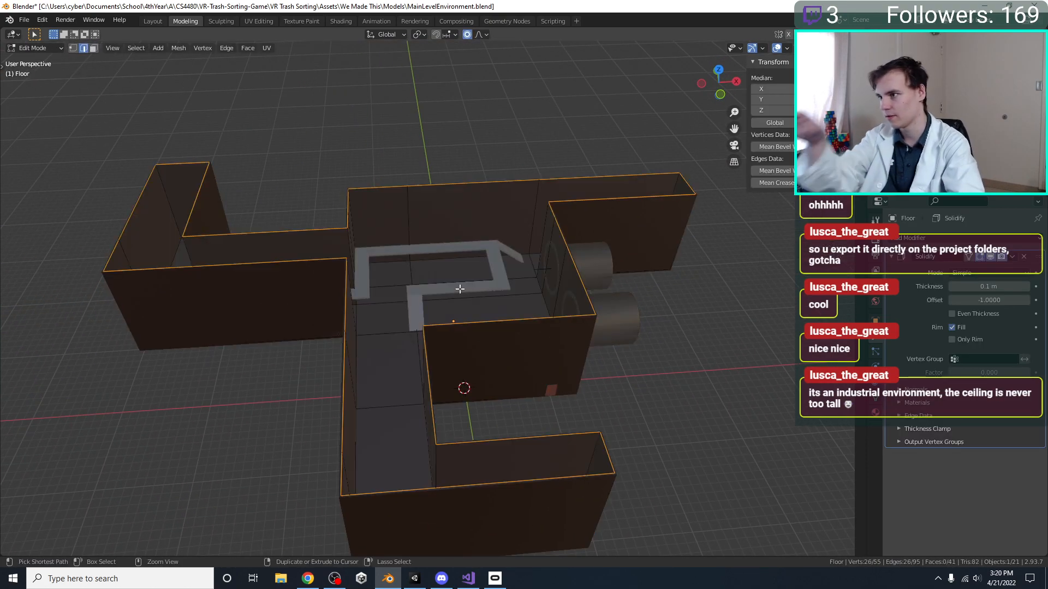
{"action": "key", "text": "ctrl+z"}
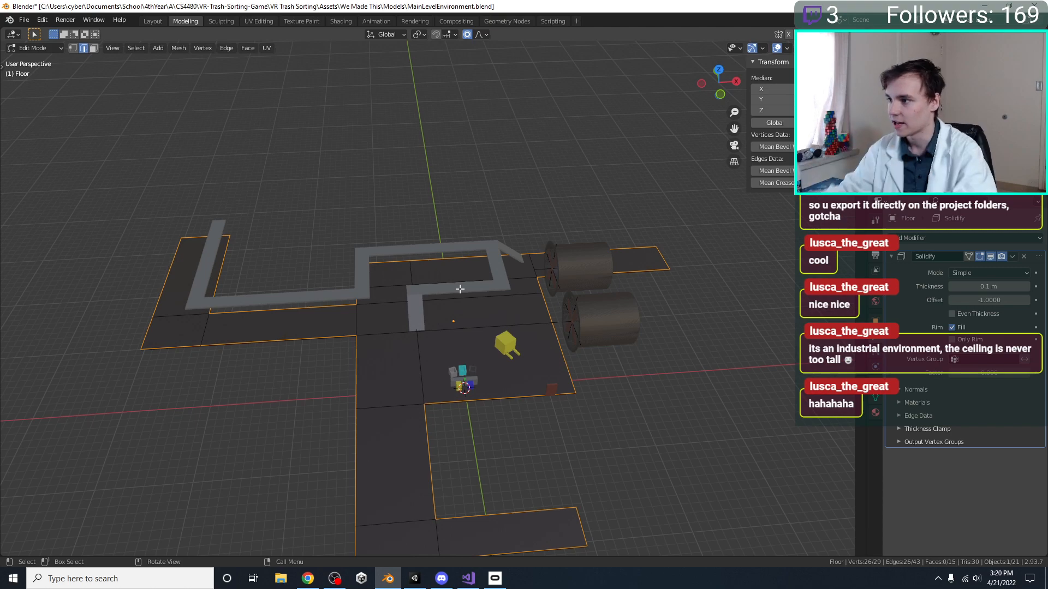
Select both fan hole tubes and both fan centers and scale them down together to about half their size
{"action": "scroll", "coordinate": [460, 289], "scroll_direction": "up", "scroll_amount": 3}
{"action": "middle_click_drag", "start_coordinate": [551, 315], "coordinate": [466, 225]}
{"action": "key", "text": "KP_7"}
{"action": "left_click", "coordinate": [467, 225]}
{"action": "scroll", "coordinate": [508, 255], "scroll_direction": "up", "scroll_amount": 3}
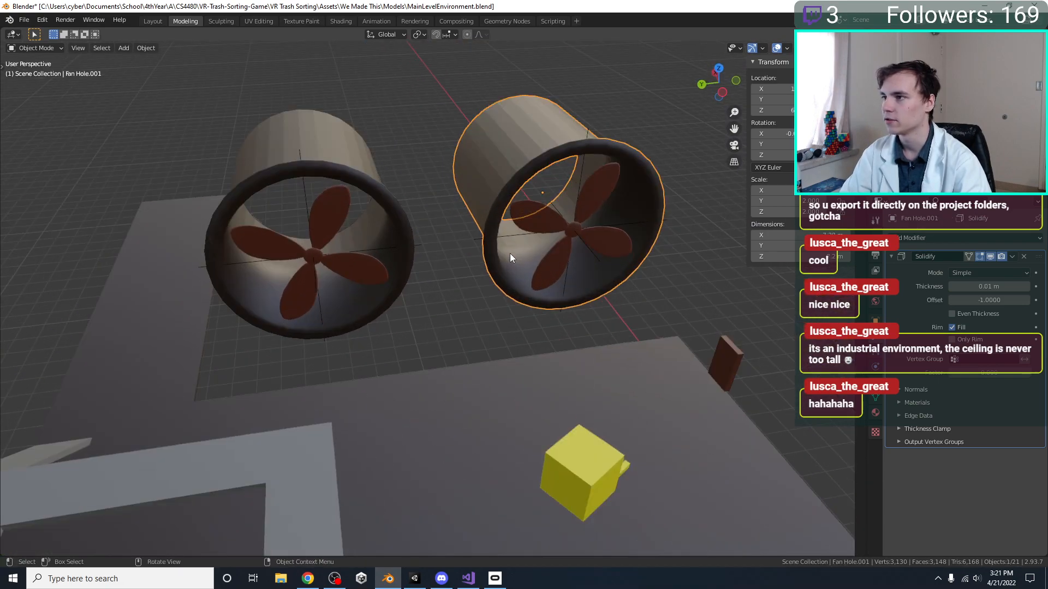
{"action": "left_click", "coordinate": [552, 209]}
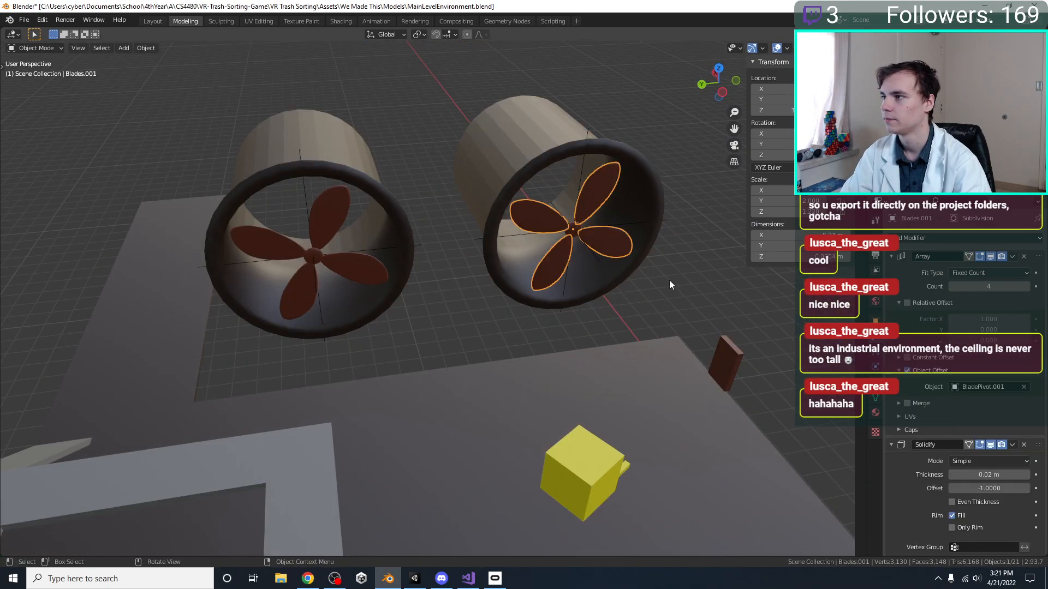
{"action": "left_click", "coordinate": [574, 237]}
{"action": "left_click", "coordinate": [569, 233]}
{"action": "left_click", "coordinate": [568, 234]}
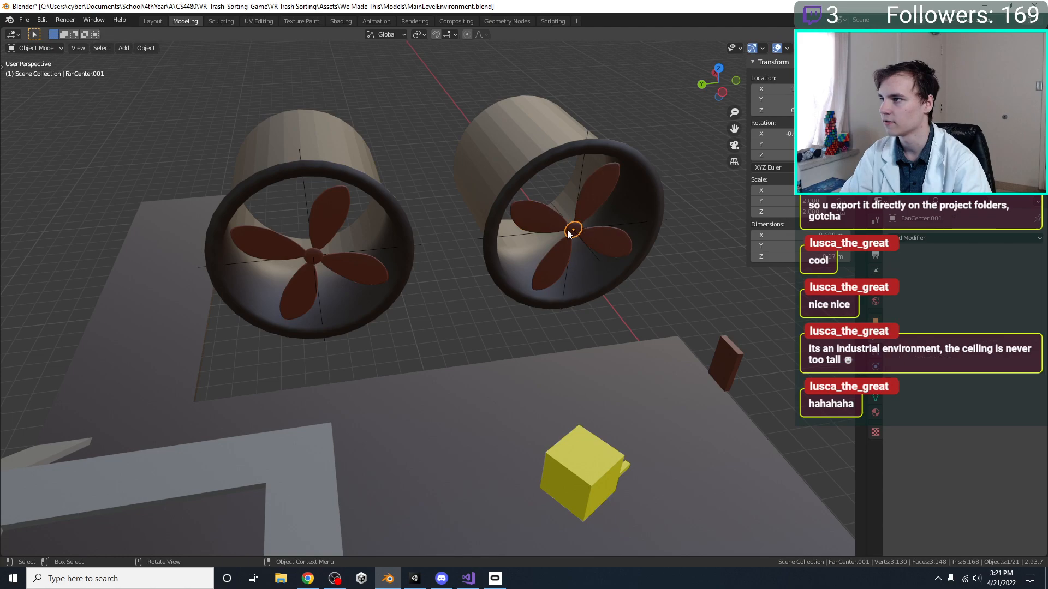
{"action": "left_click", "coordinate": [481, 175], "text": "shift"}
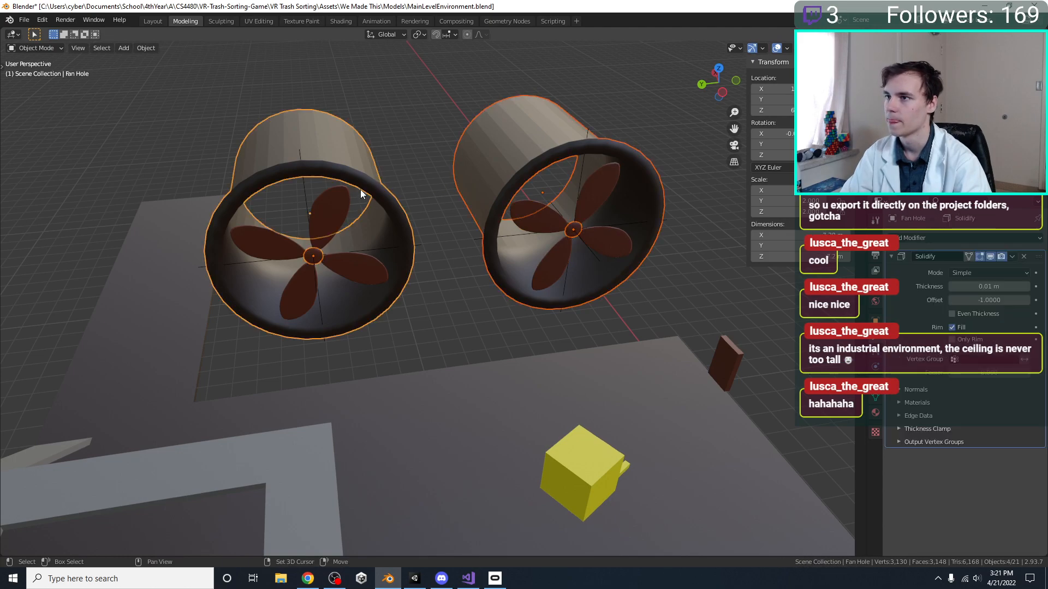
{"action": "left_click", "coordinate": [360, 189], "text": "shift"}
{"action": "middle_click_drag", "start_coordinate": [360, 189], "coordinate": [490, 290]}
{"action": "key", "text": "s"}
{"action": "left_click", "coordinate": [496, 292]}
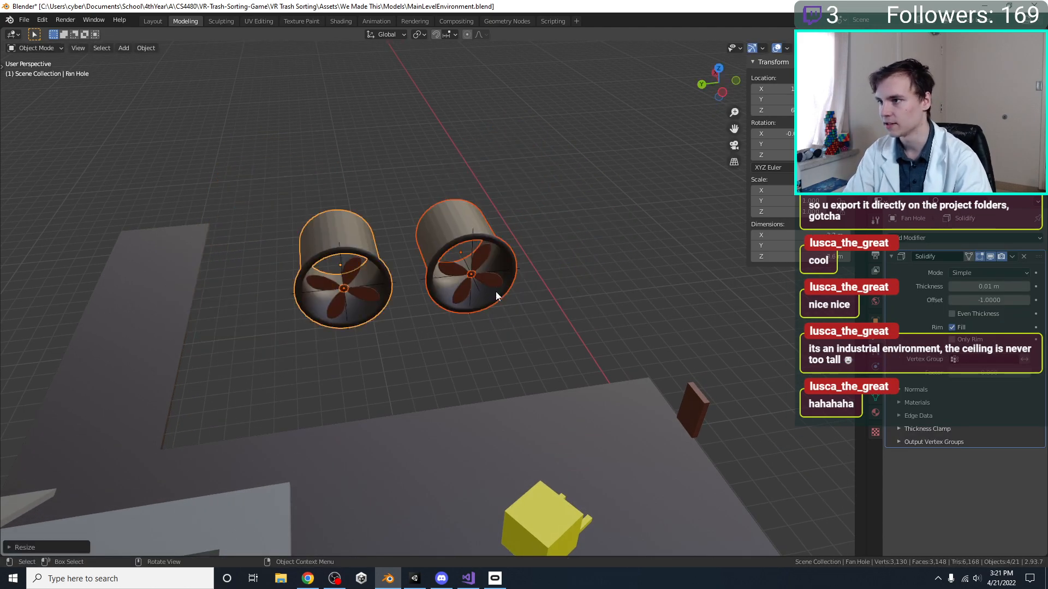
Move both fan assemblies -1 m along X and -1 m along Y so they meet the floor's edge
{"action": "key", "text": "KP_1"}
{"action": "key", "text": "KP_7"}
{"action": "scroll", "coordinate": [496, 291], "scroll_direction": "down", "scroll_amount": 5}
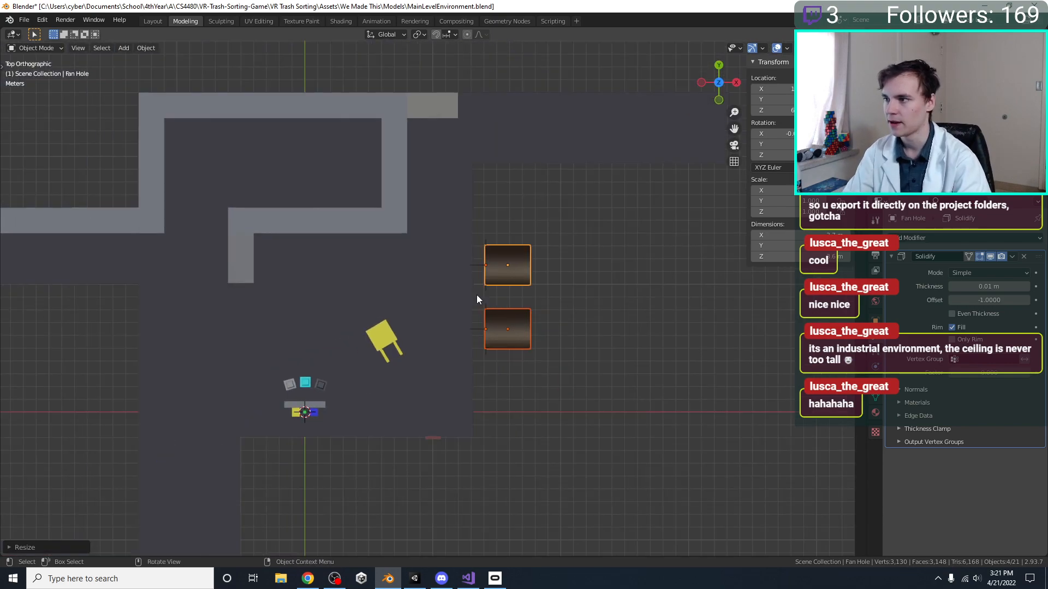
{"action": "scroll", "coordinate": [502, 289], "scroll_direction": "up", "scroll_amount": 3}
{"action": "key", "text": "g"}
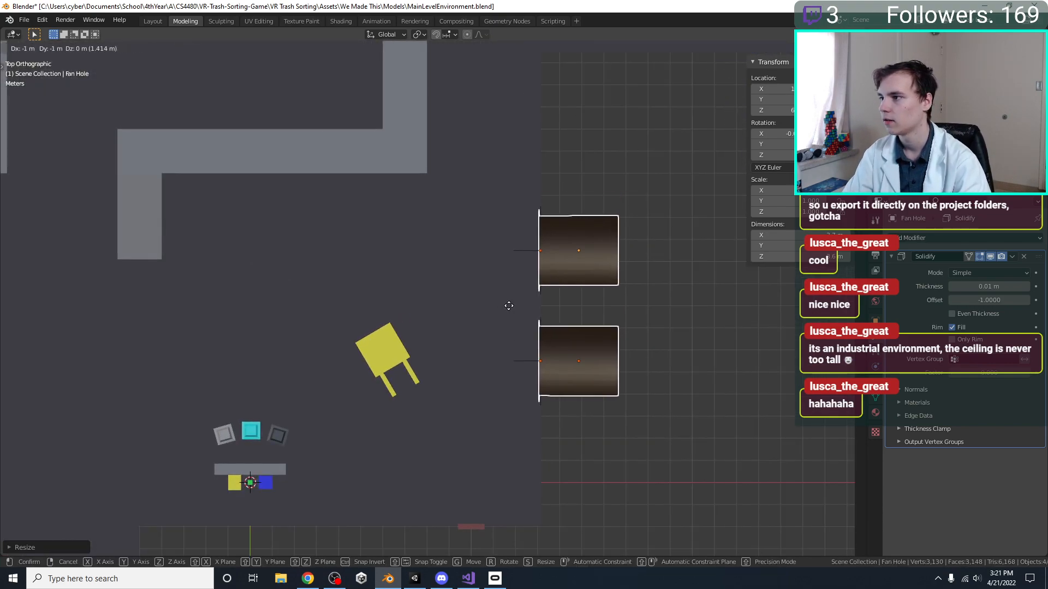
{"action": "left_click", "coordinate": [509, 306]}
{"action": "key", "text": "KP_1"}
{"action": "key", "text": "ctrl+KP_3"}
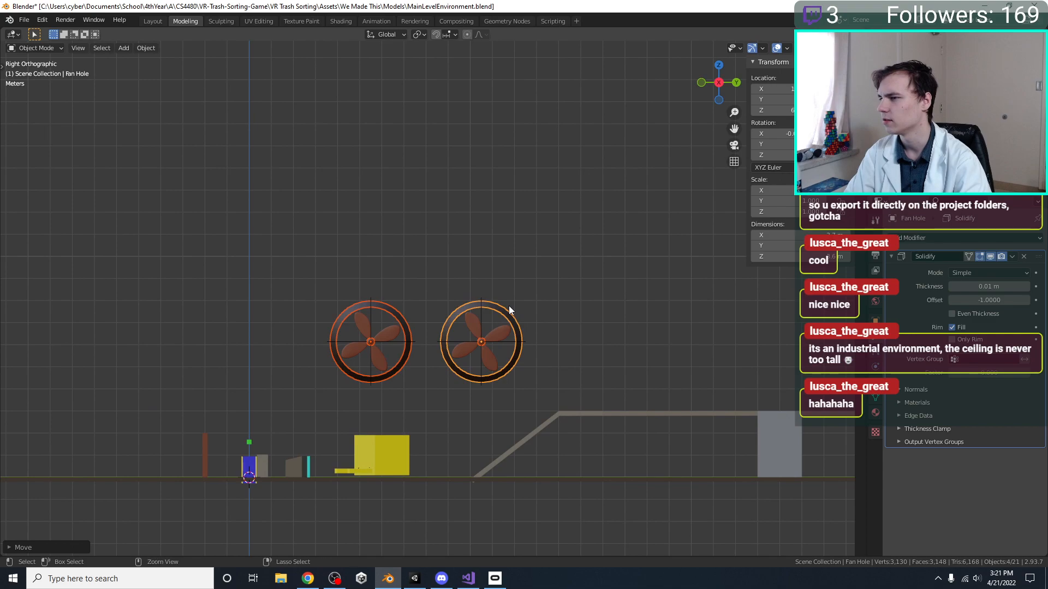
Lower both fan assemblies vertically toward floor level and save the file
{"action": "middle_click_drag", "start_coordinate": [464, 326], "coordinate": [421, 328], "text": "shift"}
{"action": "key", "text": "g"}
{"action": "left_click", "coordinate": [459, 403]}
{"action": "middle_click_drag", "start_coordinate": [459, 403], "coordinate": [526, 323]}
{"action": "scroll", "coordinate": [429, 413], "scroll_direction": "up", "scroll_amount": 3}
{"action": "middle_click_drag", "start_coordinate": [619, 286], "coordinate": [607, 325]}
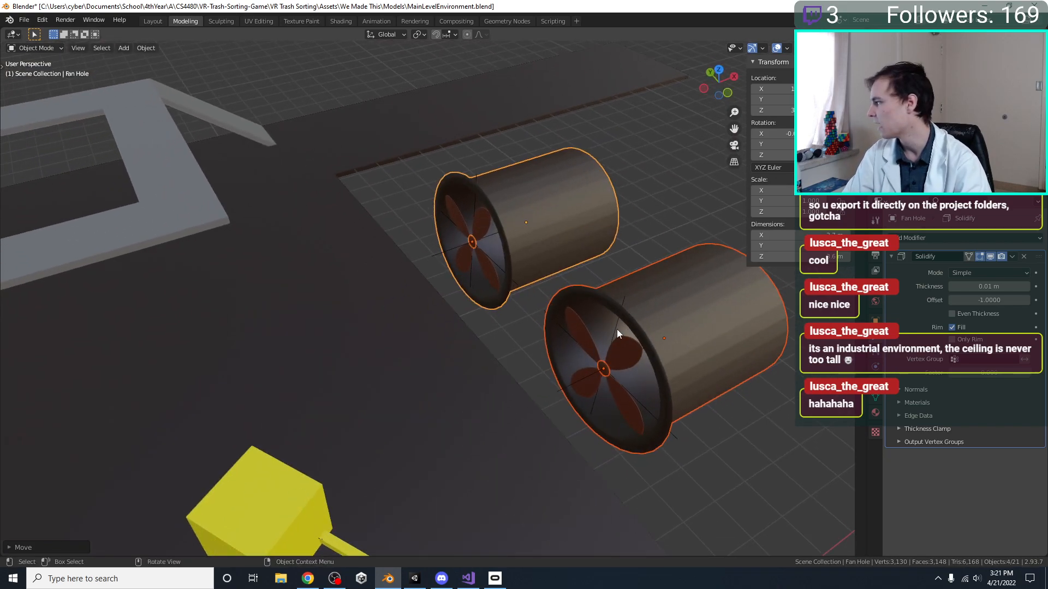
{"action": "middle_click_drag", "start_coordinate": [397, 362], "coordinate": [359, 352]}
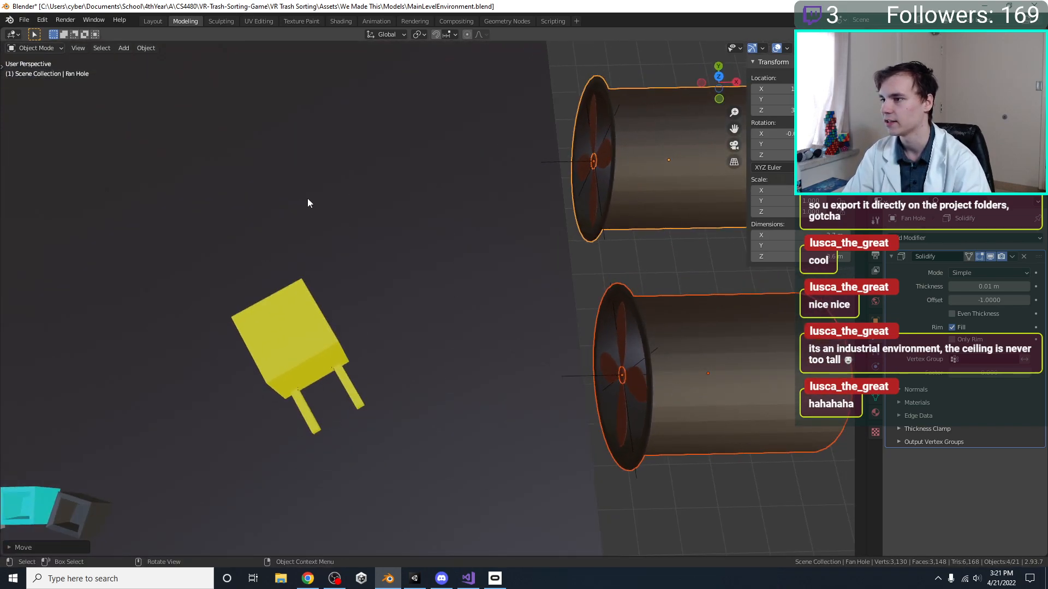
{"action": "scroll", "coordinate": [326, 207], "scroll_direction": "down", "scroll_amount": 5}
{"action": "key", "text": "ctrl+s"}
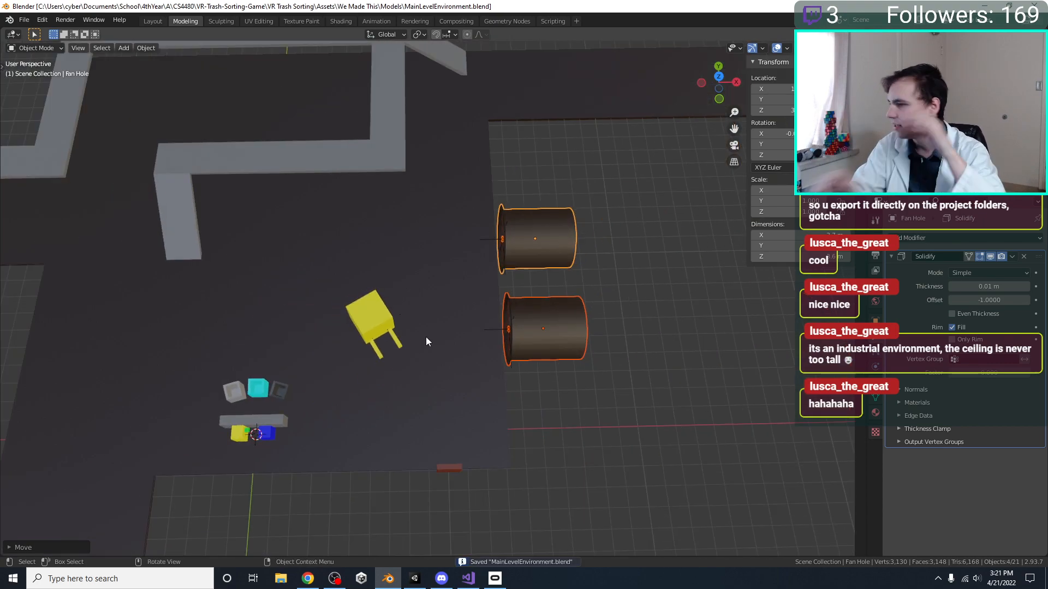
Move the Door -3 m along X, keeping it on the floor's edge
{"action": "left_click", "coordinate": [581, 431]}
{"action": "middle_click_drag", "start_coordinate": [581, 431], "coordinate": [640, 338], "text": "shift"}
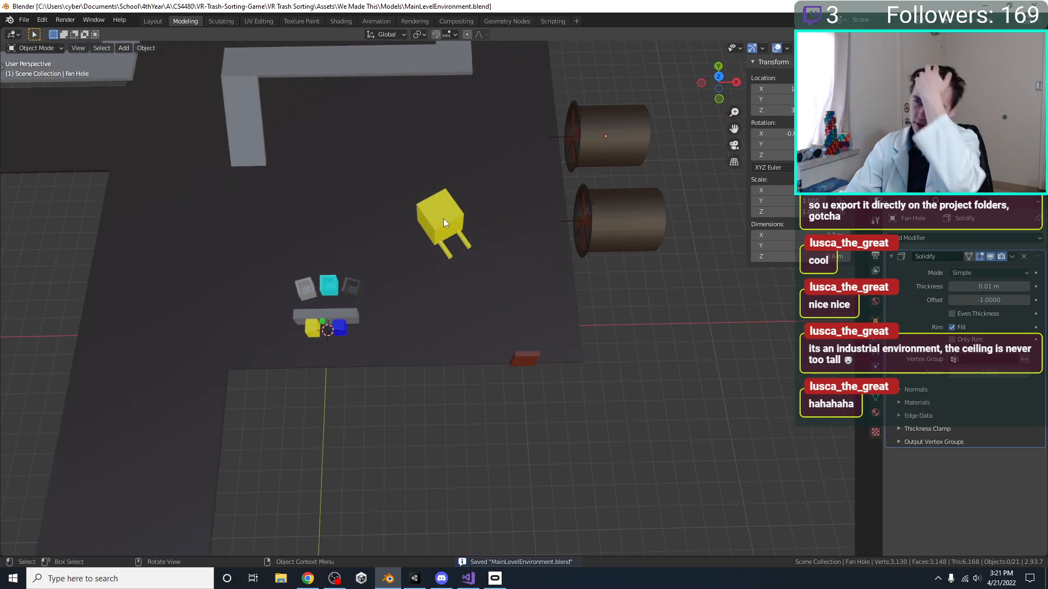
{"action": "left_click", "coordinate": [538, 367]}
{"action": "key", "text": "KP_7"}
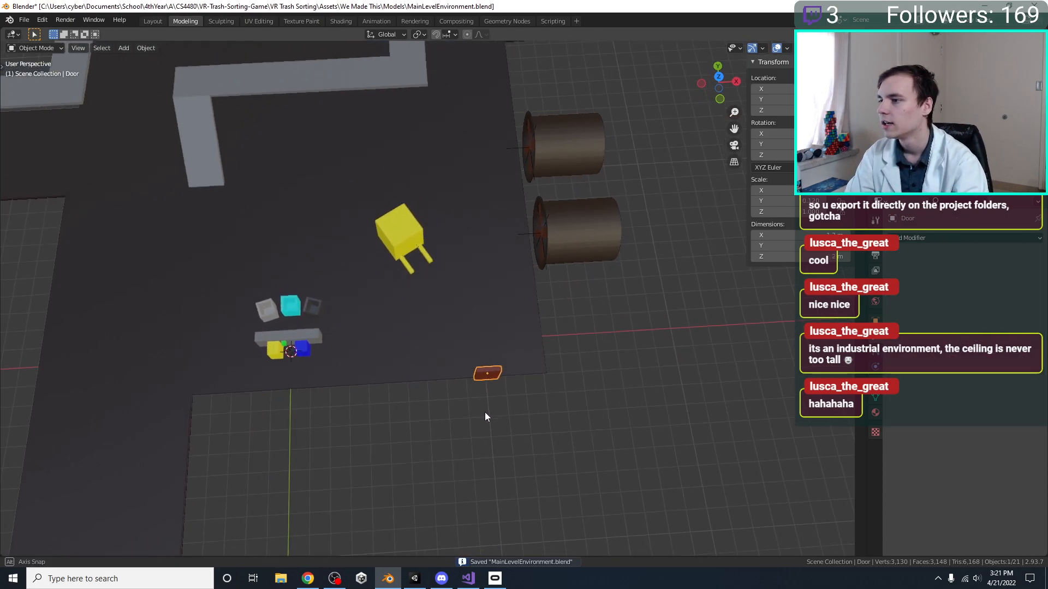
{"action": "middle_click_drag", "start_coordinate": [481, 374], "coordinate": [519, 427], "text": "shift"}
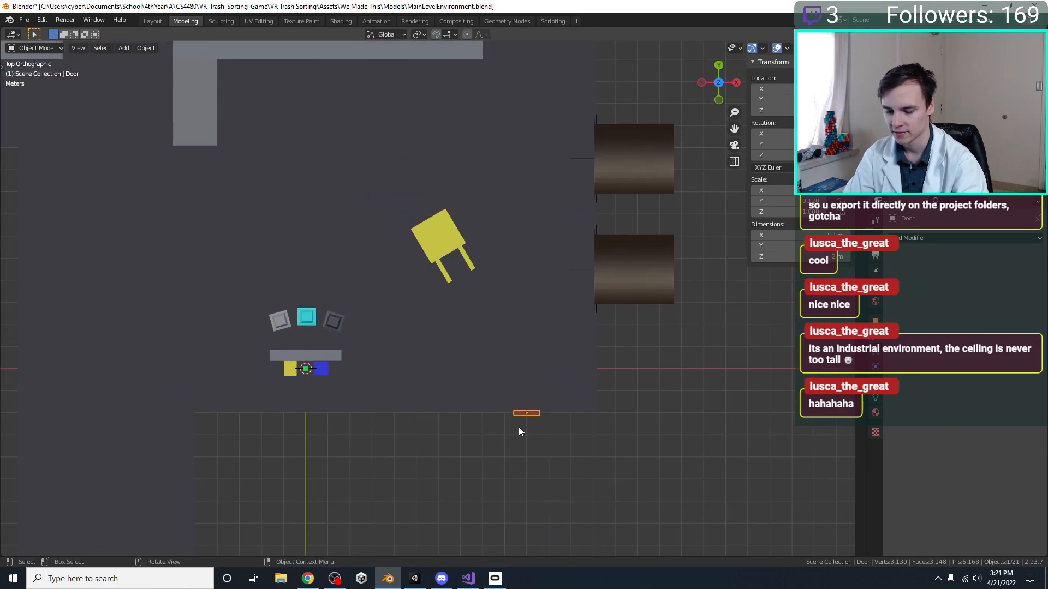
{"action": "key", "text": "g"}
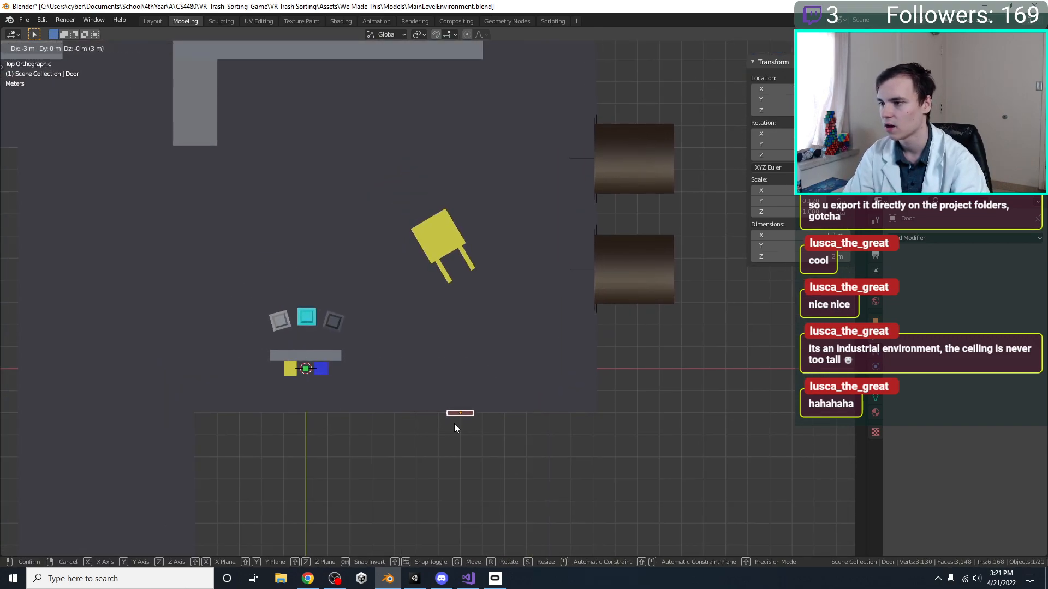
{"action": "left_click", "coordinate": [454, 424]}
Select the Floor, save the file, and move its fan-side edge -5 m along X
{"action": "left_click", "coordinate": [556, 397]}
{"action": "middle_click_drag", "start_coordinate": [613, 357], "coordinate": [554, 424], "text": "shift"}
{"action": "scroll", "coordinate": [545, 404], "scroll_direction": "down", "scroll_amount": 3}
{"action": "middle_click_drag", "start_coordinate": [515, 352], "coordinate": [523, 381], "text": "shift"}
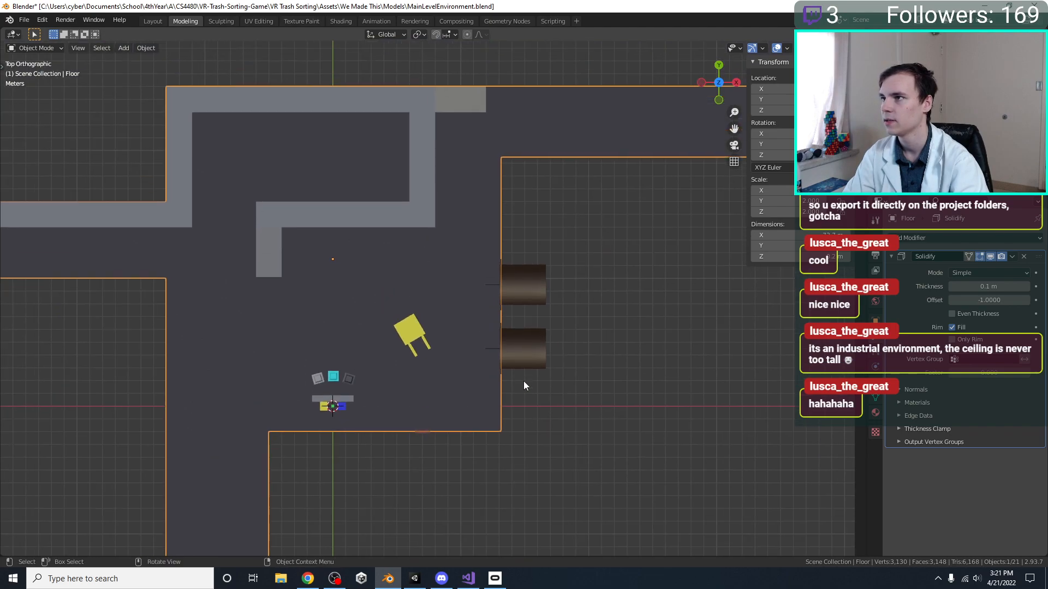
{"action": "key", "text": "ctrl+s"}
{"action": "key", "text": "Tab"}
{"action": "left_click_drag", "start_coordinate": [573, 483], "coordinate": [494, 41]}
{"action": "scroll", "coordinate": [625, 255], "scroll_direction": "up", "scroll_amount": 1}
{"action": "key", "text": "g"}
{"action": "key", "text": "x"}
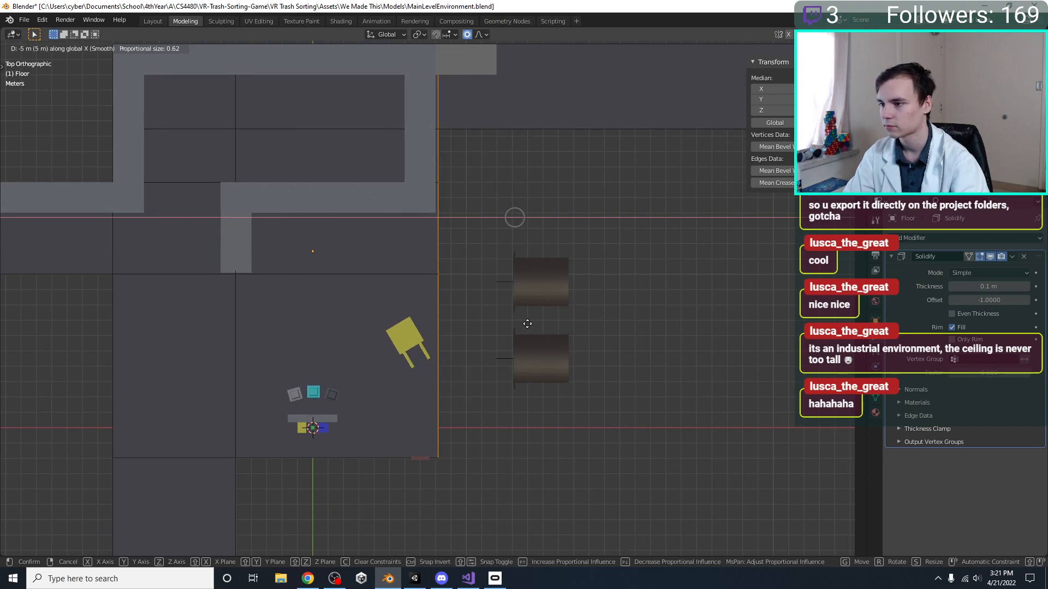
{"action": "left_click", "coordinate": [527, 324]}
Move the floor's inner lengthwise edge line along X toward the narrowed fan side
{"action": "scroll", "coordinate": [461, 346], "scroll_direction": "down", "scroll_amount": 8}
{"action": "scroll", "coordinate": [427, 415], "scroll_direction": "up", "scroll_amount": 4}
{"action": "left_click_drag", "start_coordinate": [439, 509], "coordinate": [427, 420]}
{"action": "left_click_drag", "start_coordinate": [425, 299], "coordinate": [424, 114]}
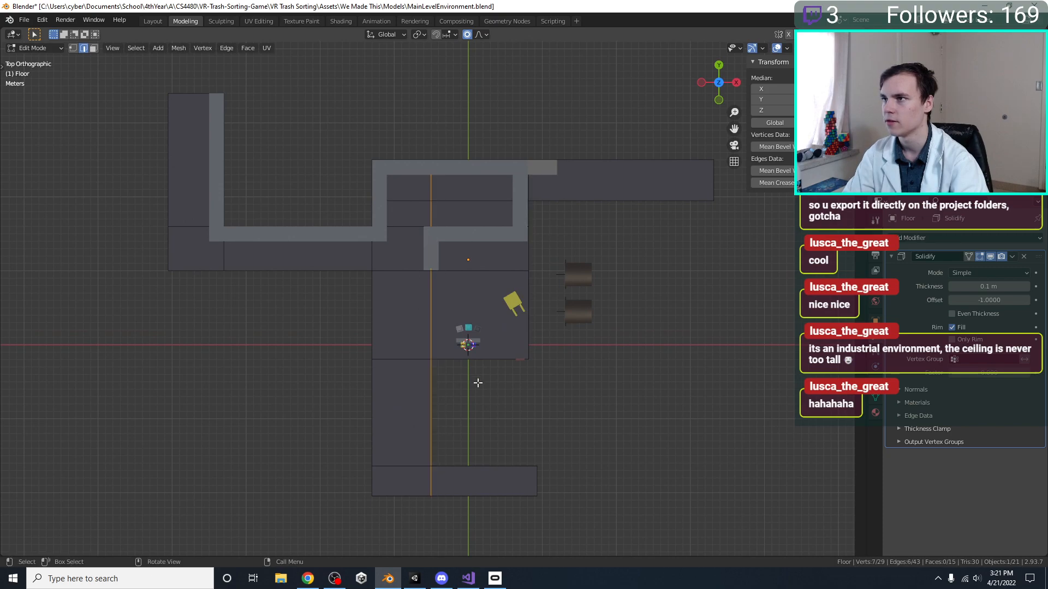
{"action": "scroll", "coordinate": [472, 382], "scroll_direction": "up", "scroll_amount": 3}
{"action": "key", "text": "g"}
{"action": "key", "text": "x"}
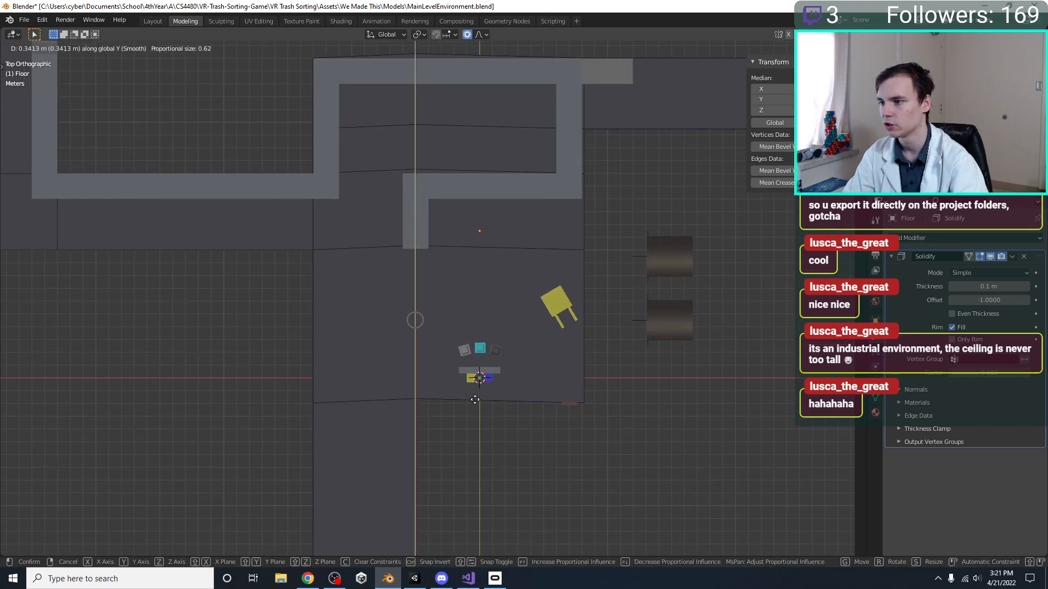
{"action": "left_click", "coordinate": [481, 403]}
{"action": "scroll", "coordinate": [470, 382], "scroll_direction": "down", "scroll_amount": 3}
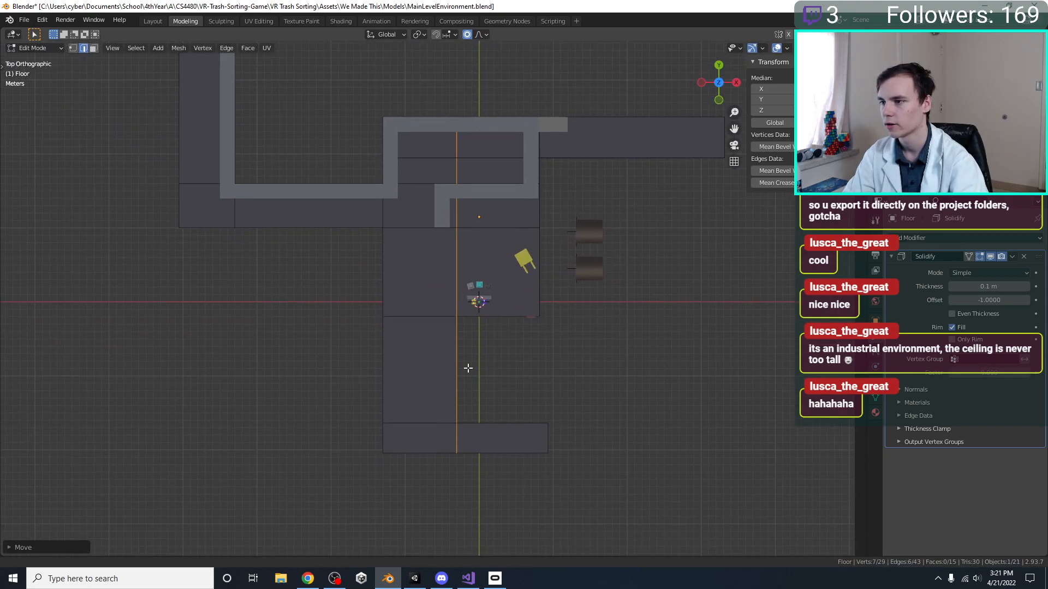
Move the floor's long outer edge opposite the fans 4 m along X to narrow the room
{"action": "left_click_drag", "start_coordinate": [407, 466], "coordinate": [341, 45]}
{"action": "middle_click_drag", "start_coordinate": [366, 270], "coordinate": [337, 322], "text": "shift"}
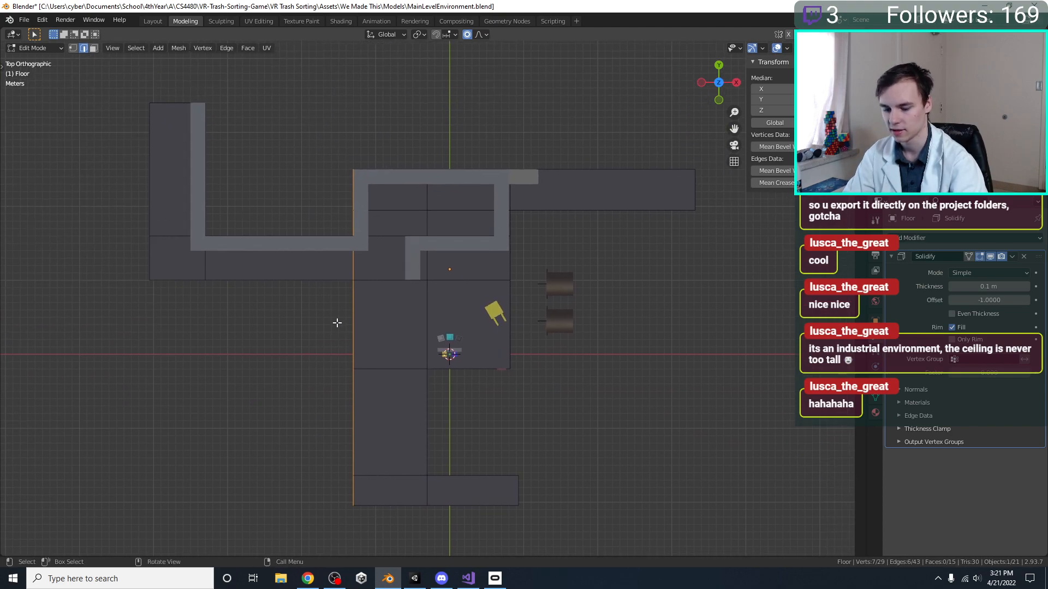
{"action": "key", "text": "g"}
{"action": "key", "text": "y"}
{"action": "key", "text": "x"}
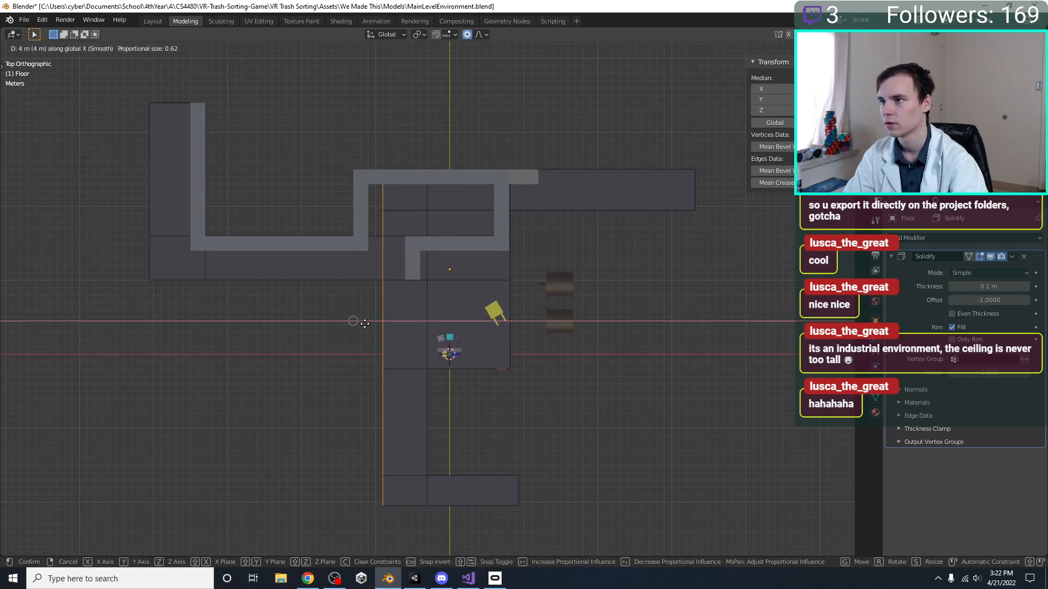
{"action": "left_click", "coordinate": [367, 325]}
{"action": "middle_click_drag", "start_coordinate": [367, 290], "coordinate": [317, 397], "text": "shift"}
{"action": "left_click_drag", "start_coordinate": [761, 293], "coordinate": [272, 257]}
{"action": "middle_click_drag", "start_coordinate": [334, 268], "coordinate": [320, 316], "text": "shift"}
{"action": "key", "text": "g"}
{"action": "key", "text": "y"}
{"action": "right_click", "coordinate": [322, 304]}
Move the floor strip with the far +Y corridor 3 m along Y to deepen the room
{"action": "left_click_drag", "start_coordinate": [666, 374], "coordinate": [227, 285]}
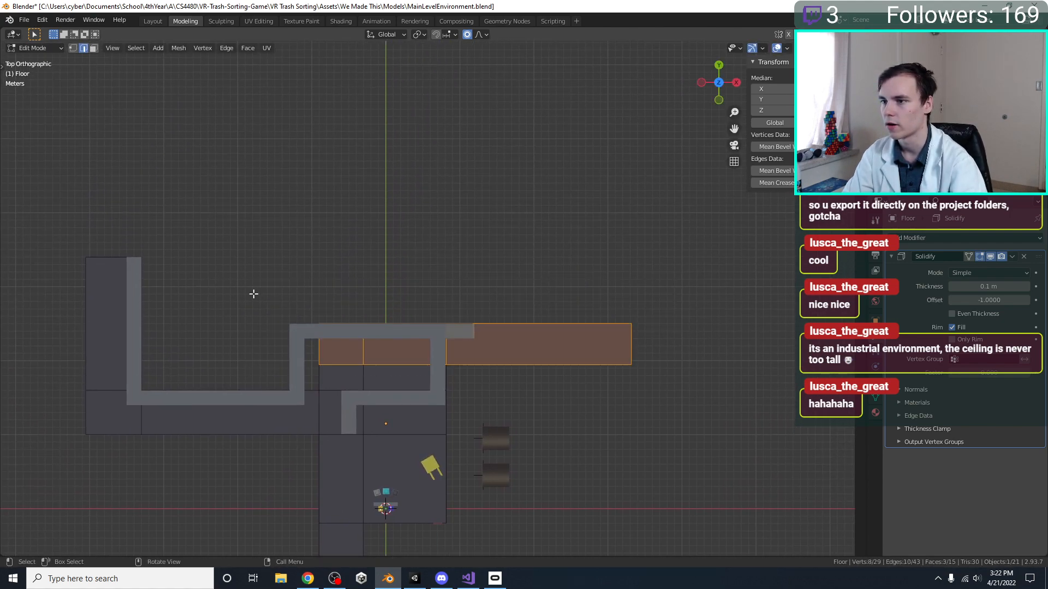
{"action": "key", "text": "g"}
{"action": "key", "text": "y"}
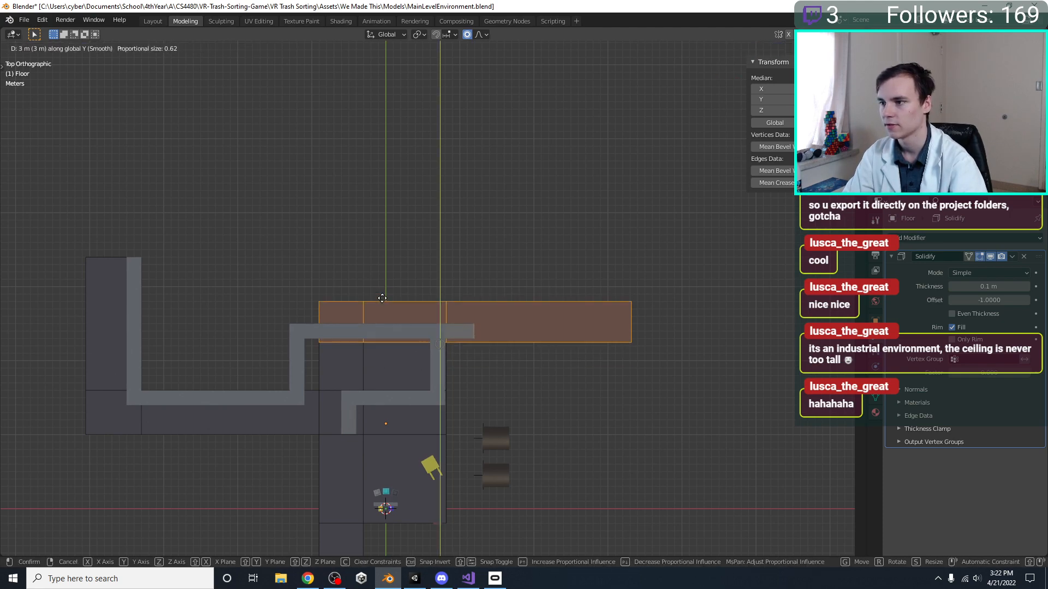
{"action": "left_click", "coordinate": [385, 301]}
{"action": "middle_click_drag", "start_coordinate": [254, 453], "coordinate": [336, 358], "text": "shift"}
{"action": "left_click", "coordinate": [337, 358]}
{"action": "scroll", "coordinate": [398, 351], "scroll_direction": "up", "scroll_amount": 2}
{"action": "middle_click_drag", "start_coordinate": [379, 315], "coordinate": [408, 351], "text": "shift"}
Move the Plane path's segment opposite the fans along X to line up with the narrowed floor's outer edge
{"action": "key", "text": "Tab"}
{"action": "left_click", "coordinate": [395, 287]}
{"action": "key", "text": "Tab"}
{"action": "left_click_drag", "start_coordinate": [409, 360], "coordinate": [368, 218]}
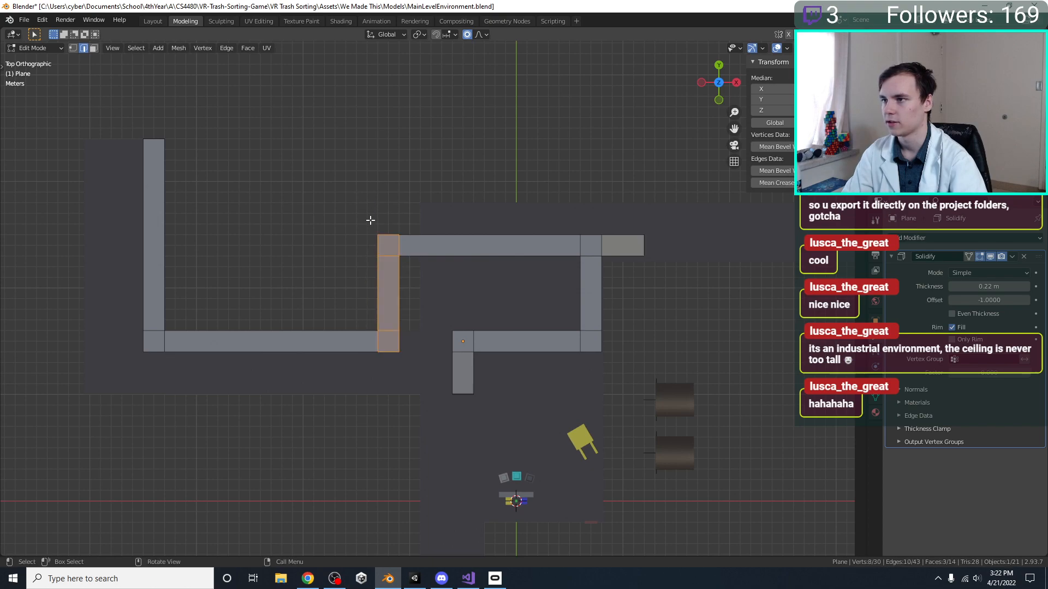
{"action": "middle_click_drag", "start_coordinate": [397, 311], "coordinate": [358, 363], "text": "shift"}
{"action": "key", "text": "g"}
{"action": "key", "text": "y"}
{"action": "key", "text": "x"}
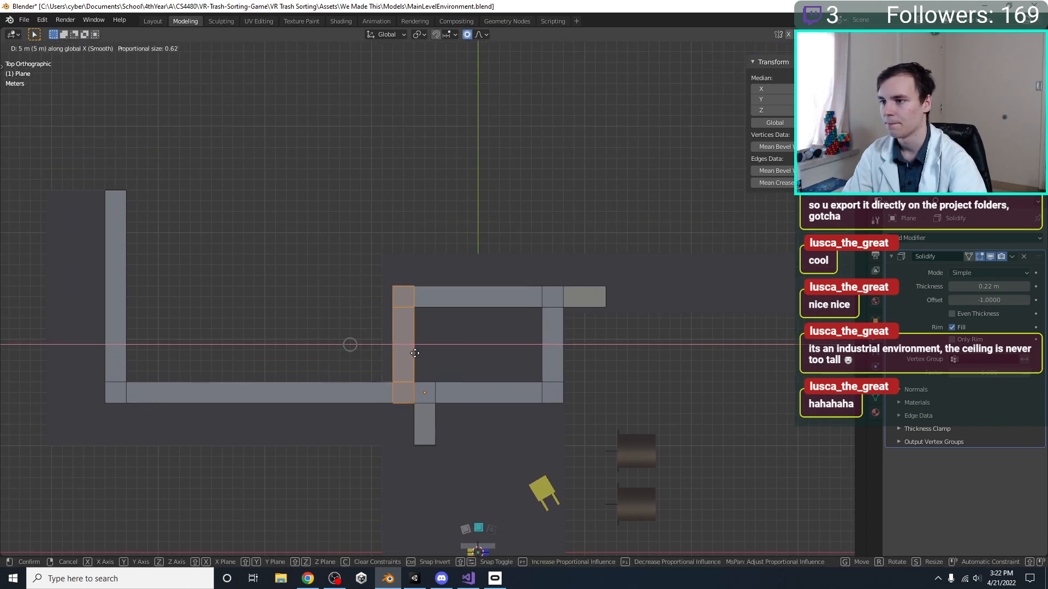
{"action": "left_click", "coordinate": [473, 306]}
Move the Plane path's far cross segment along Y to line up with the extended floor's edge
{"action": "middle_click_drag", "start_coordinate": [473, 307], "coordinate": [462, 329], "text": "shift"}
{"action": "left_click_drag", "start_coordinate": [324, 273], "coordinate": [627, 343]}
{"action": "key", "text": "g"}
{"action": "key", "text": "y"}
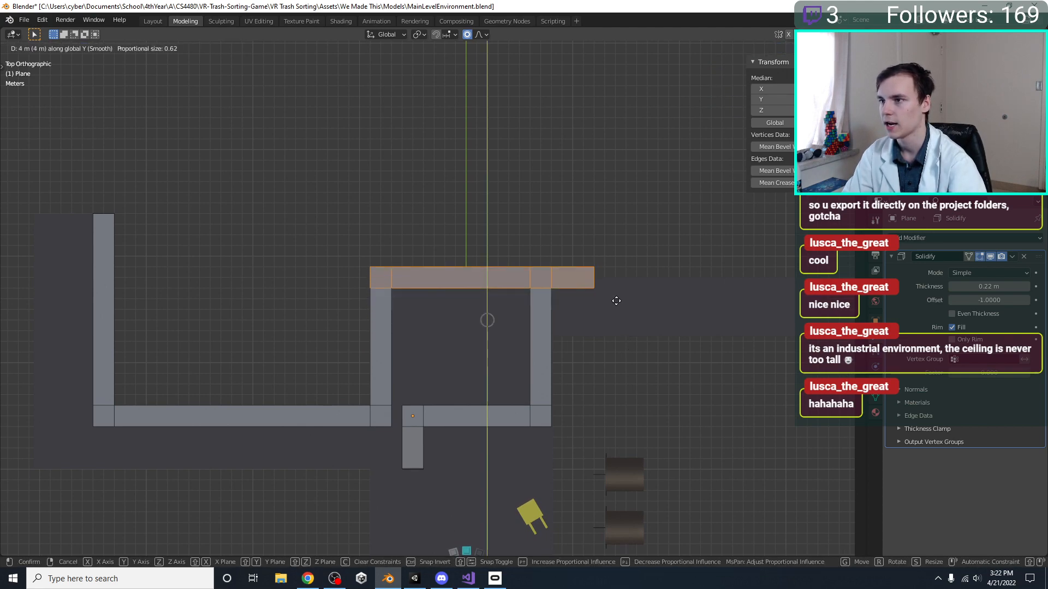
{"action": "left_click", "coordinate": [615, 308]}
Move the Plane path's fan-side lengthwise segment inward along X, away from the floor's edge
{"action": "middle_click_drag", "start_coordinate": [468, 304], "coordinate": [607, 311], "text": "shift"}
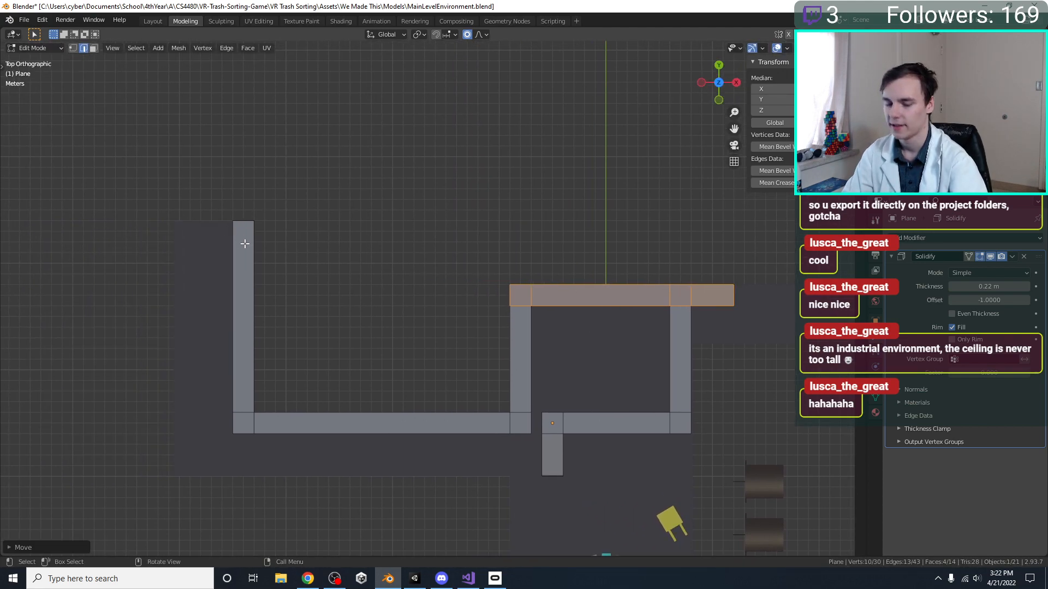
{"action": "middle_click_drag", "start_coordinate": [515, 284], "coordinate": [239, 283], "text": "shift"}
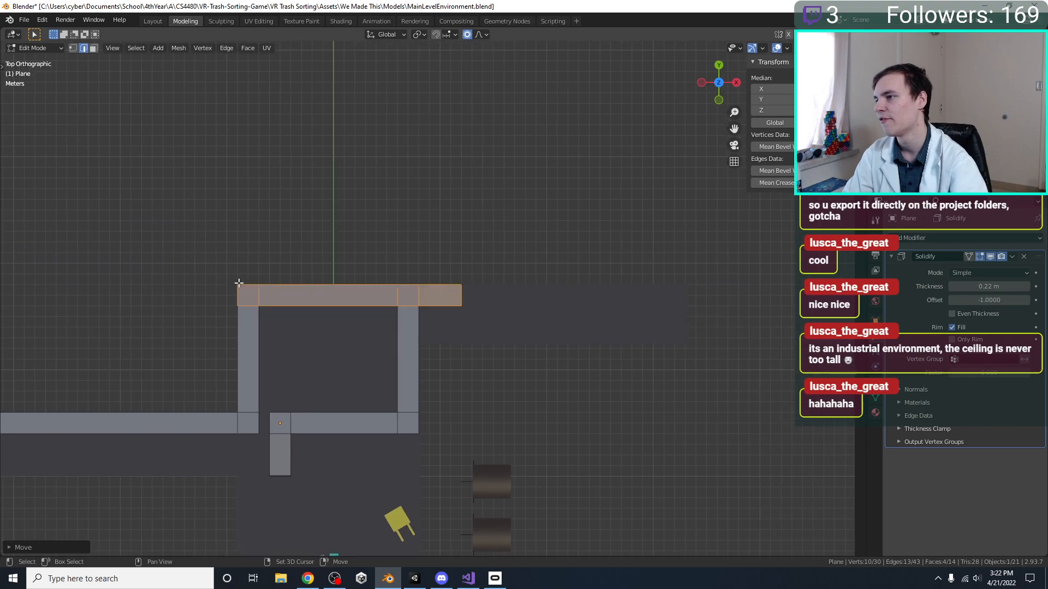
{"action": "scroll", "coordinate": [499, 283], "scroll_direction": "up", "scroll_amount": 7}
{"action": "scroll", "coordinate": [415, 252], "scroll_direction": "down", "scroll_amount": 5}
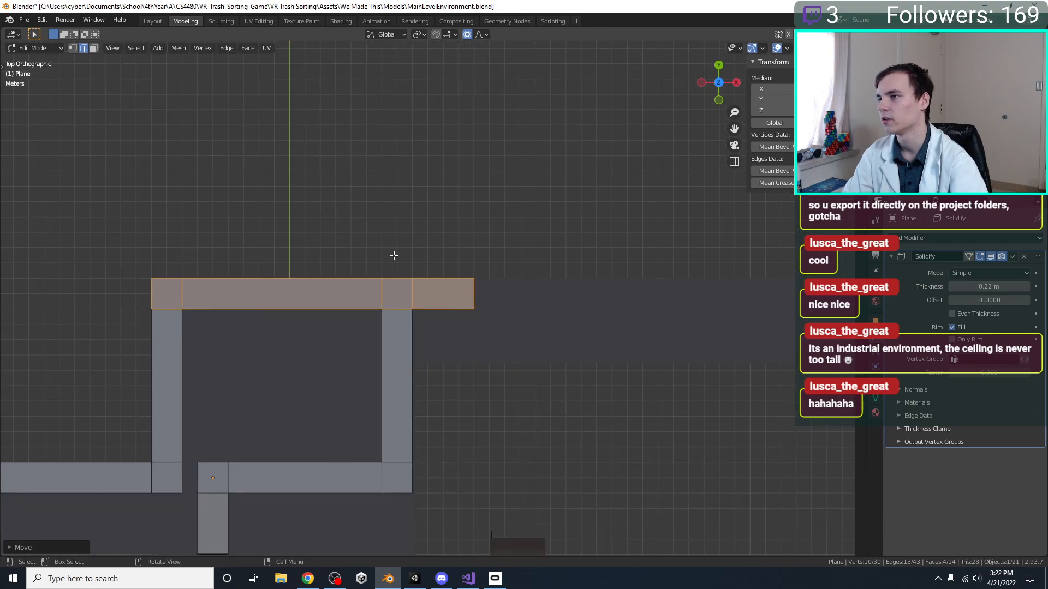
{"action": "middle_click_drag", "start_coordinate": [140, 291], "coordinate": [344, 203], "text": "shift"}
{"action": "middle_click_drag", "start_coordinate": [489, 305], "coordinate": [401, 209], "text": "shift"}
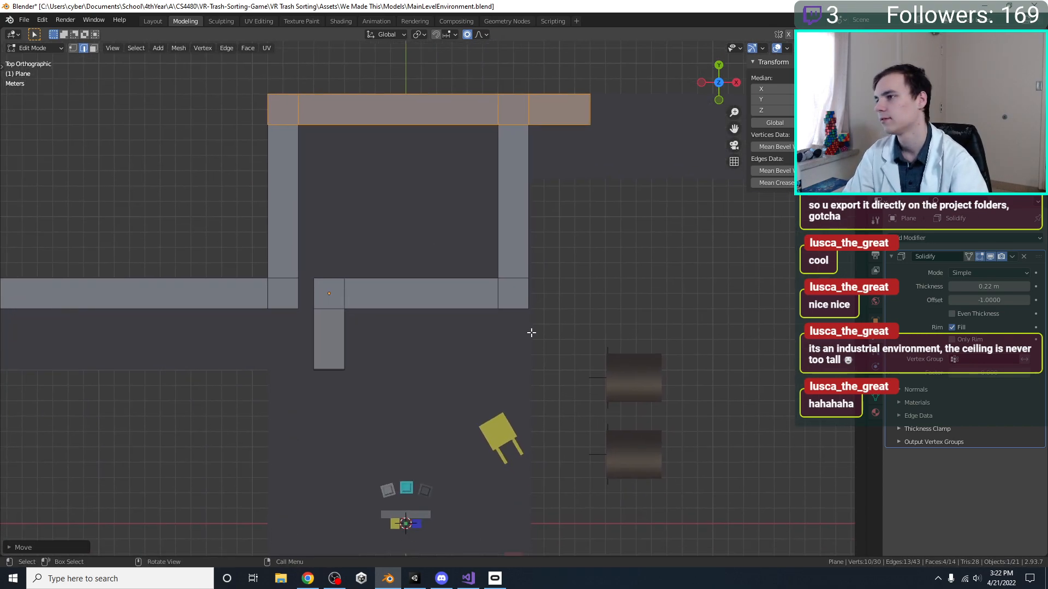
{"action": "left_click_drag", "start_coordinate": [549, 330], "coordinate": [484, 83]}
{"action": "middle_click_drag", "start_coordinate": [516, 287], "coordinate": [499, 356], "text": "shift"}
{"action": "key", "text": "g"}
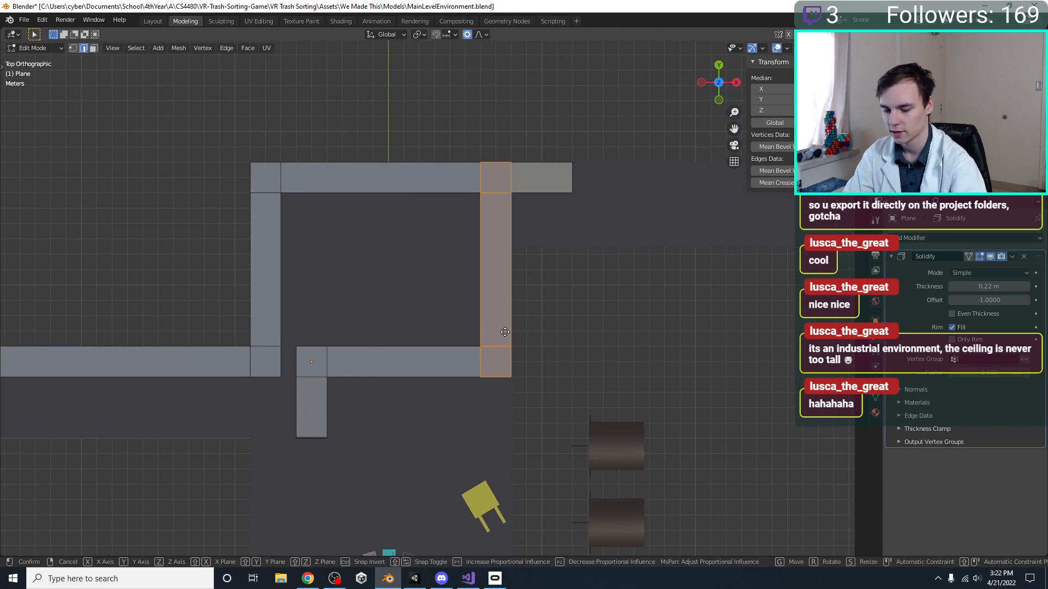
{"action": "key", "text": "y"}
{"action": "key", "text": "x"}
{"action": "left_click", "coordinate": [431, 330]}
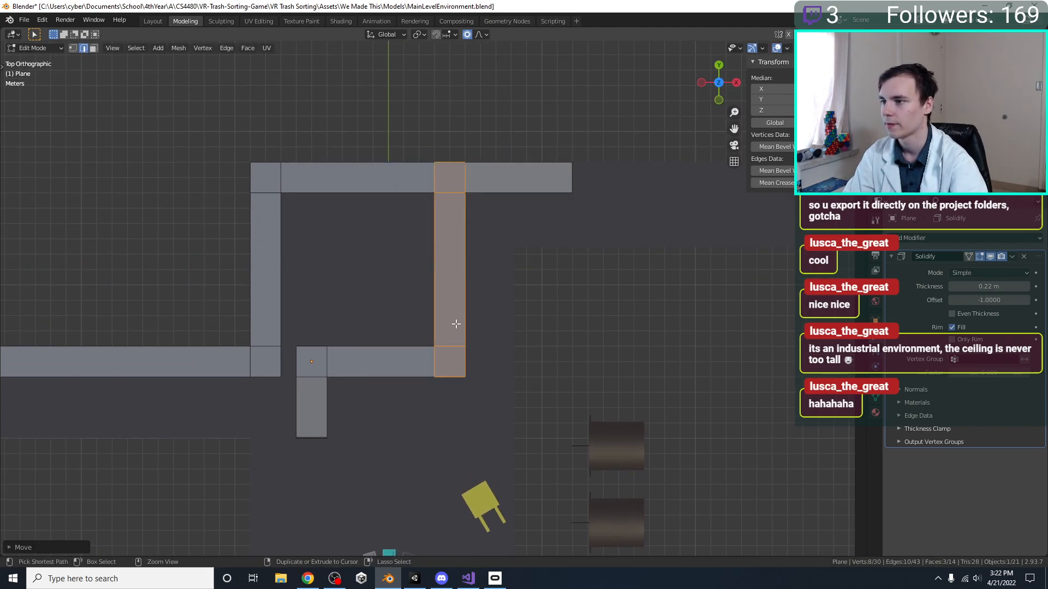
Move the Plane path's short end branch along X toward the fans, shortening its cross segment
{"action": "middle_click_drag", "start_coordinate": [409, 417], "coordinate": [485, 298], "text": "shift"}
{"action": "left_click_drag", "start_coordinate": [423, 358], "coordinate": [366, 210]}
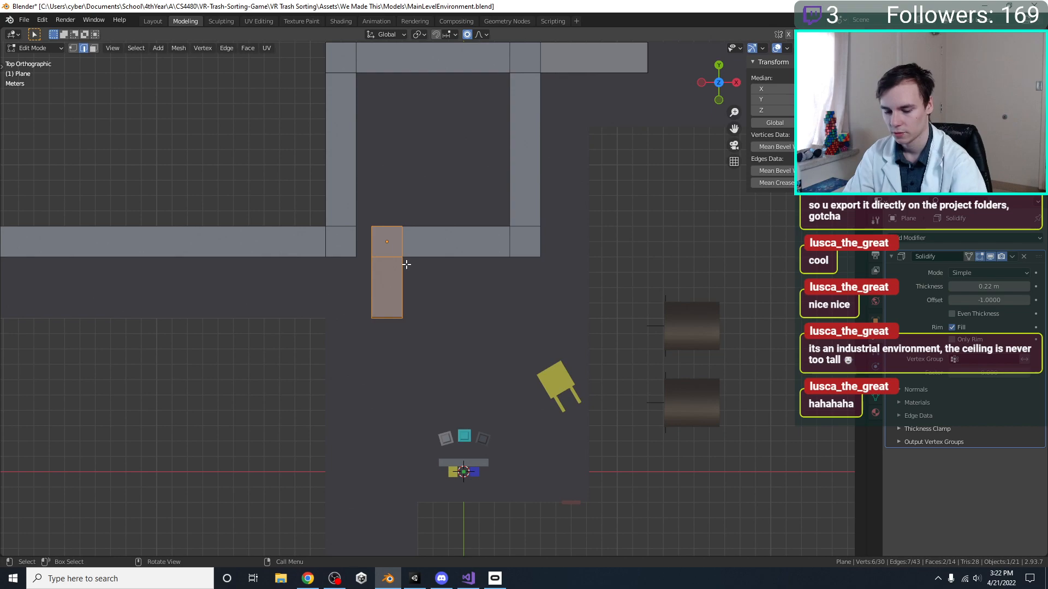
{"action": "key", "text": "g"}
{"action": "key", "text": "x"}
{"action": "left_click", "coordinate": [437, 262]}
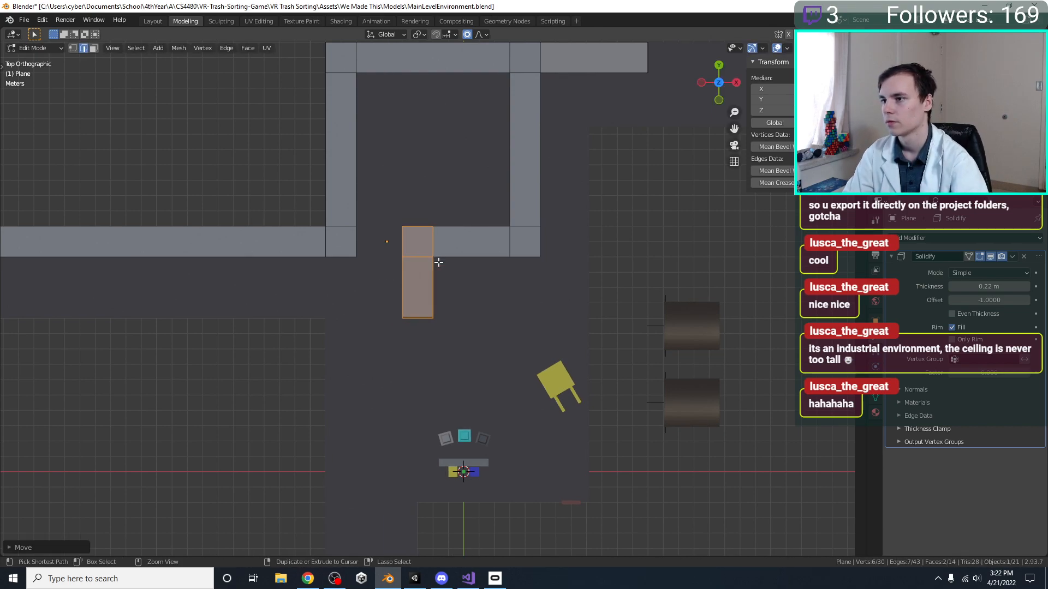
{"action": "scroll", "coordinate": [435, 279], "scroll_direction": "down", "scroll_amount": 3}
{"action": "middle_click_drag", "start_coordinate": [410, 384], "coordinate": [444, 245], "text": "shift"}
Select the two cross edges at the far end of the Floor's long -Y corridor and save the file
{"action": "key", "text": "Tab"}
{"action": "left_click", "coordinate": [464, 435]}
{"action": "key", "text": "Tab"}
{"action": "left_click_drag", "start_coordinate": [442, 458], "coordinate": [405, 392]}
{"action": "middle_click_drag", "start_coordinate": [409, 256], "coordinate": [371, 356], "text": "shift"}
{"action": "key", "text": "ctrl+s"}
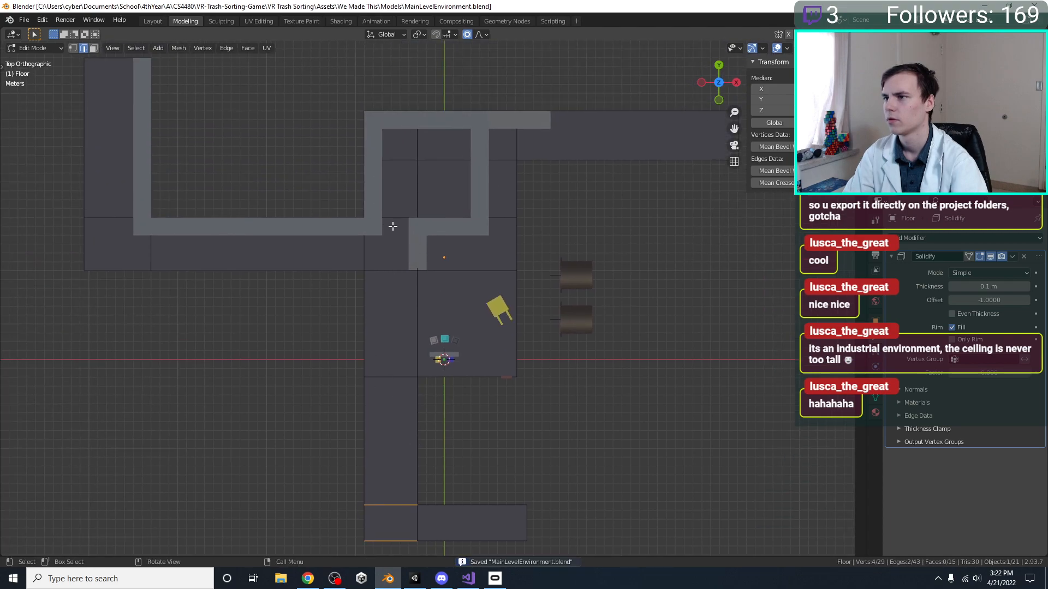
{"action": "scroll", "coordinate": [429, 244], "scroll_direction": "up", "scroll_amount": 3}
{"action": "key", "text": "Tab"}
Move the Plane path's near cross segment and its end branch 3 m along Y
{"action": "middle_click_drag", "start_coordinate": [424, 248], "coordinate": [387, 347], "text": "shift"}
{"action": "key", "text": "Tab"}
{"action": "key", "text": "Tab"}
{"action": "left_click", "coordinate": [372, 273]}
{"action": "middle_click_drag", "start_coordinate": [385, 296], "coordinate": [429, 401]}
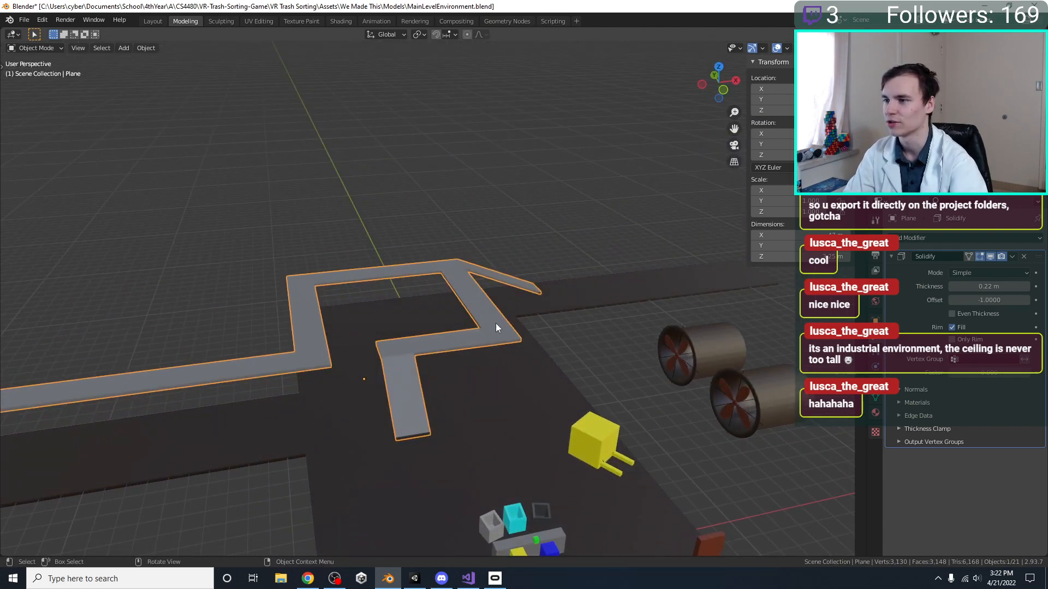
{"action": "key", "text": "KP_7"}
{"action": "key", "text": "Tab"}
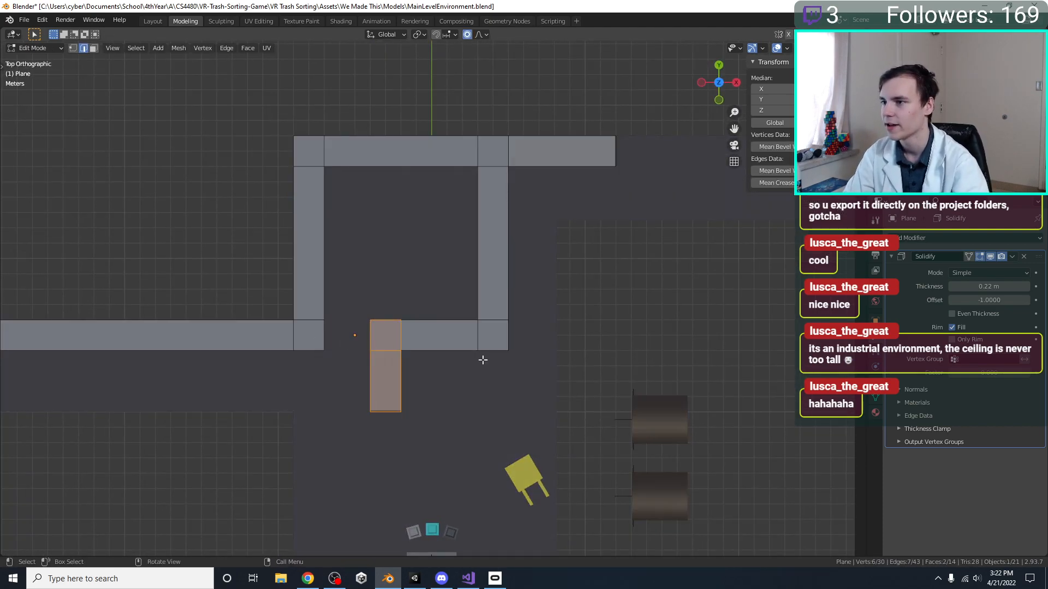
{"action": "left_click_drag", "start_coordinate": [531, 372], "coordinate": [467, 314]}
{"action": "left_click_drag", "start_coordinate": [518, 429], "coordinate": [358, 293]}
{"action": "key", "text": "g"}
{"action": "key", "text": "y"}
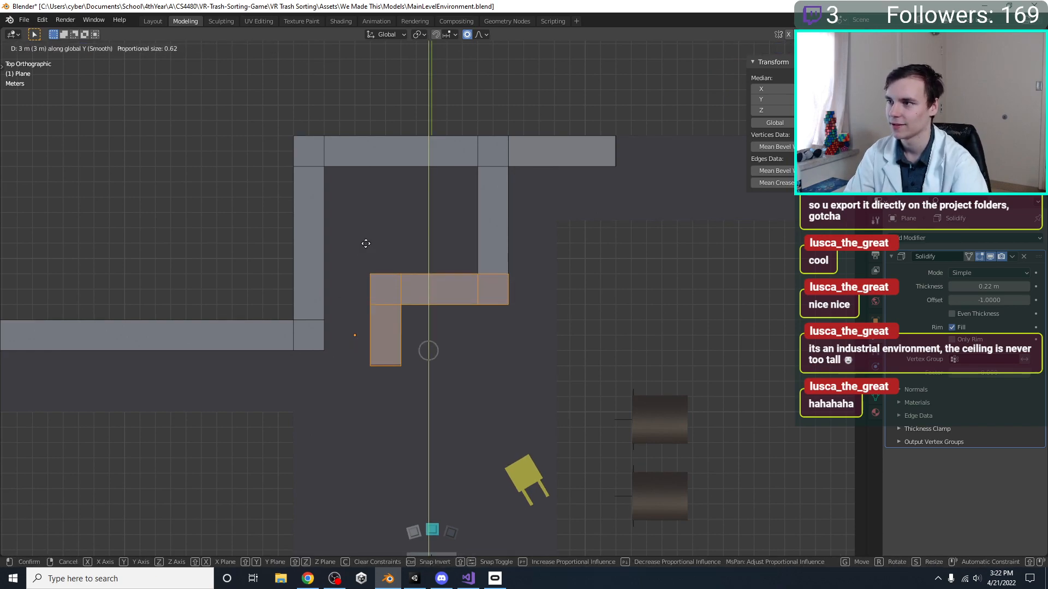
{"action": "left_click", "coordinate": [366, 249]}
Finish editing the Plane path mesh and save the file
{"action": "middle_click_drag", "start_coordinate": [468, 383], "coordinate": [342, 299], "text": "shift"}
{"action": "key", "text": "Tab"}
{"action": "key", "text": "ctrl+s"}
{"action": "middle_click_drag", "start_coordinate": [397, 280], "coordinate": [424, 395]}
{"action": "key", "text": "KP_7"}
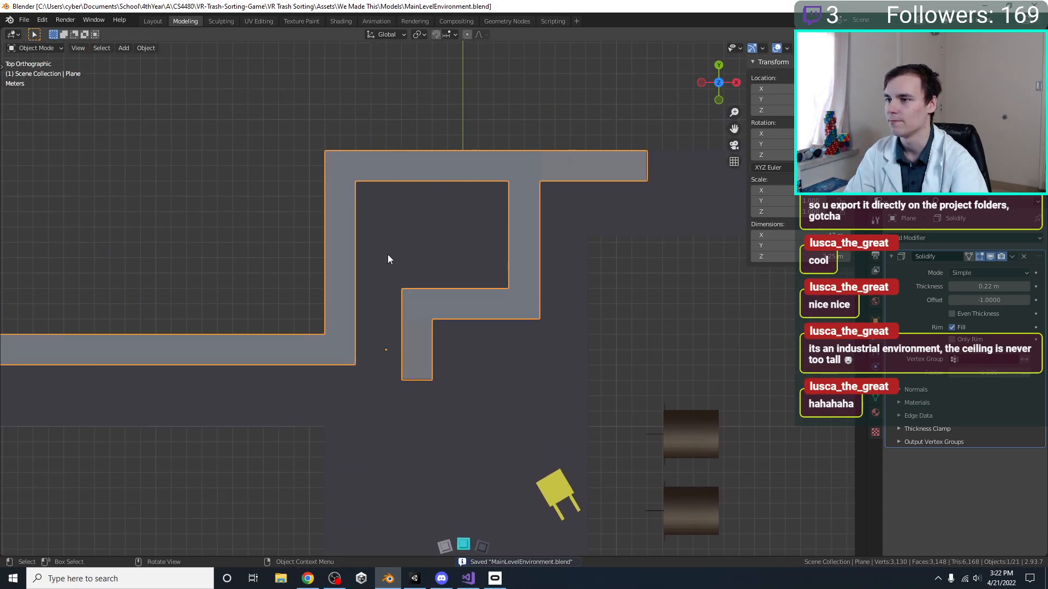
Save MainLevelEnvironment.blend in object mode and view the revised Plane path in perspective
{"action": "key", "text": "Tab"}
{"action": "key", "text": "Tab"}
{"action": "key", "text": "ctrl+s"}
{"action": "middle_click_drag", "start_coordinate": [478, 421], "coordinate": [480, 325]}
{"action": "scroll", "coordinate": [480, 326], "scroll_direction": "down", "scroll_amount": 5}
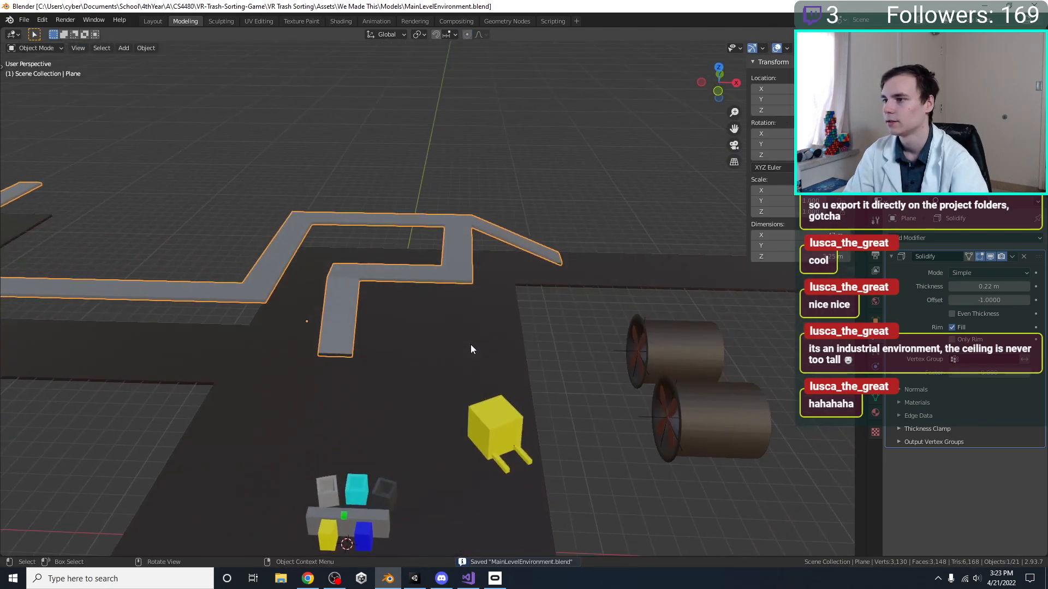
Switch to Unity, survey the reimported environment from above and save the Main Level scene
{"action": "left_click", "coordinate": [421, 584]}
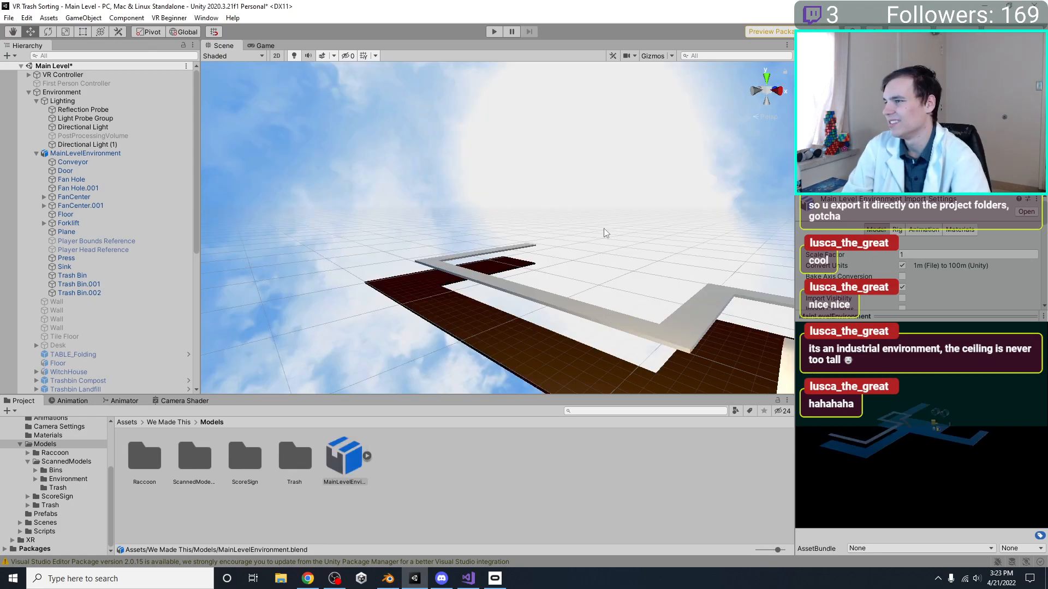
{"action": "middle_click_drag", "start_coordinate": [604, 228], "coordinate": [521, 241]}
{"action": "right_click_drag", "start_coordinate": [522, 241], "coordinate": [487, 254]}
{"action": "middle_click_drag", "start_coordinate": [487, 253], "coordinate": [579, 240]}
{"action": "right_click_drag", "start_coordinate": [578, 240], "coordinate": [553, 264]}
{"action": "middle_click_drag", "start_coordinate": [554, 264], "coordinate": [539, 301]}
{"action": "key", "text": "ctrl+s"}
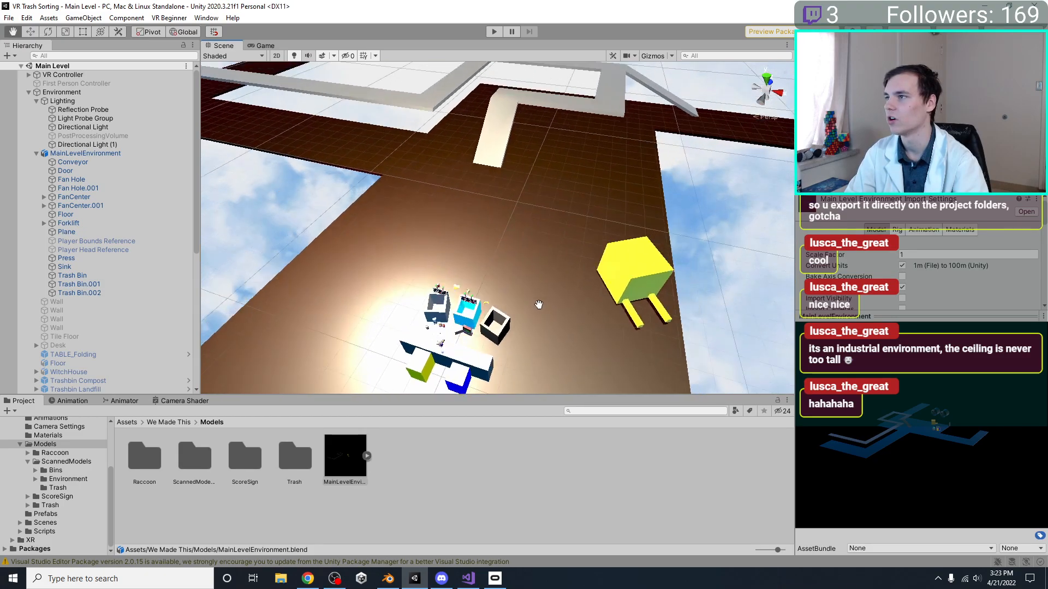
{"action": "scroll", "coordinate": [507, 300], "scroll_direction": "down", "scroll_amount": 5}
Delete Directional Light (1) from the Lighting group and save the scene
{"action": "left_click", "coordinate": [80, 145]}
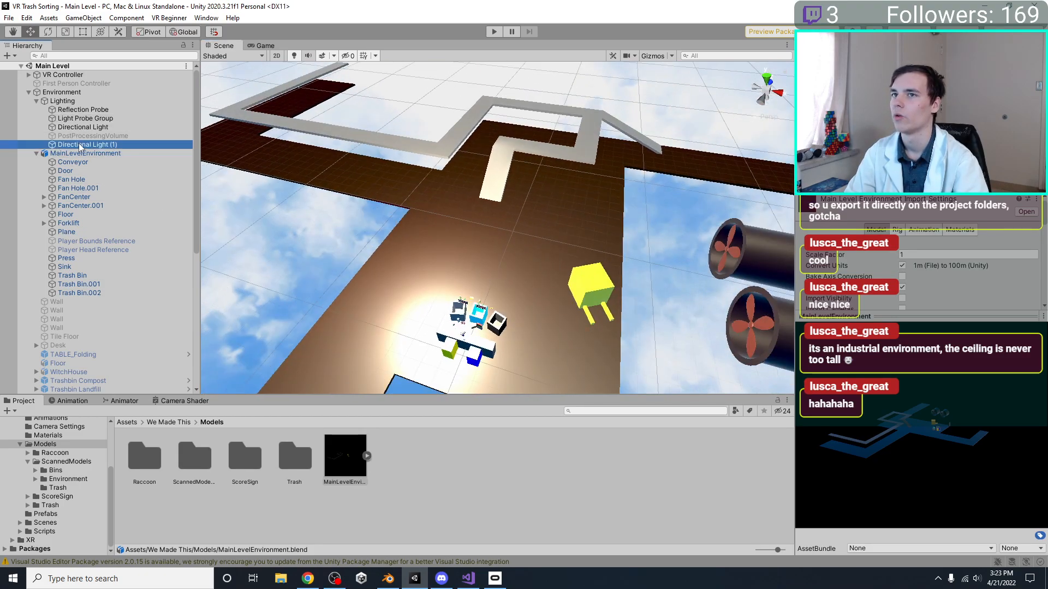
{"action": "key", "text": "Delete"}
{"action": "middle_click_drag", "start_coordinate": [759, 276], "coordinate": [613, 260]}
{"action": "right_click_drag", "start_coordinate": [612, 260], "coordinate": [600, 232]}
{"action": "middle_click_drag", "start_coordinate": [463, 229], "coordinate": [546, 253]}
{"action": "key", "text": "ctrl+s"}
{"action": "scroll", "coordinate": [495, 253], "scroll_direction": "down", "scroll_amount": 3}
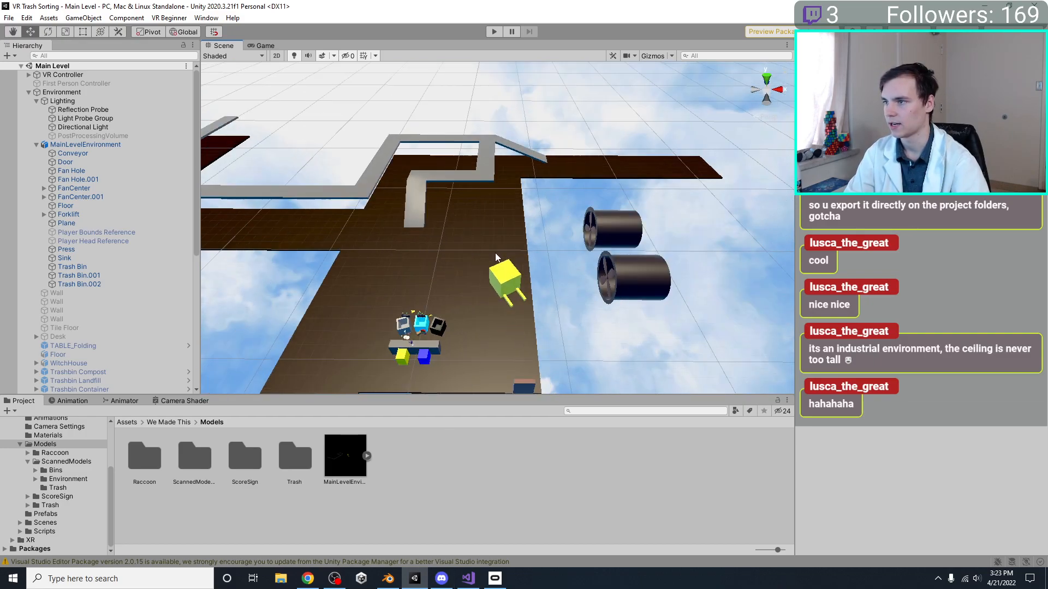
Switch to Blender, scale the Forklift to 0.5 and move it closer to the trash bins
{"action": "right_click_drag", "start_coordinate": [496, 253], "coordinate": [499, 290]}
{"action": "key", "text": "alt+Tab"}
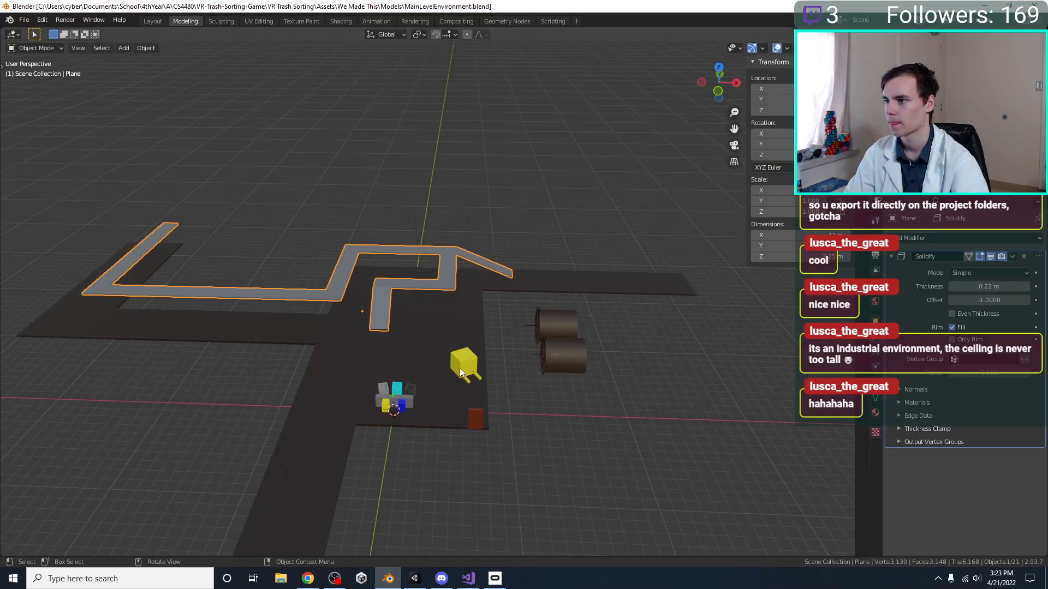
{"action": "scroll", "coordinate": [563, 381], "scroll_direction": "up", "scroll_amount": 3}
{"action": "key", "text": "s"}
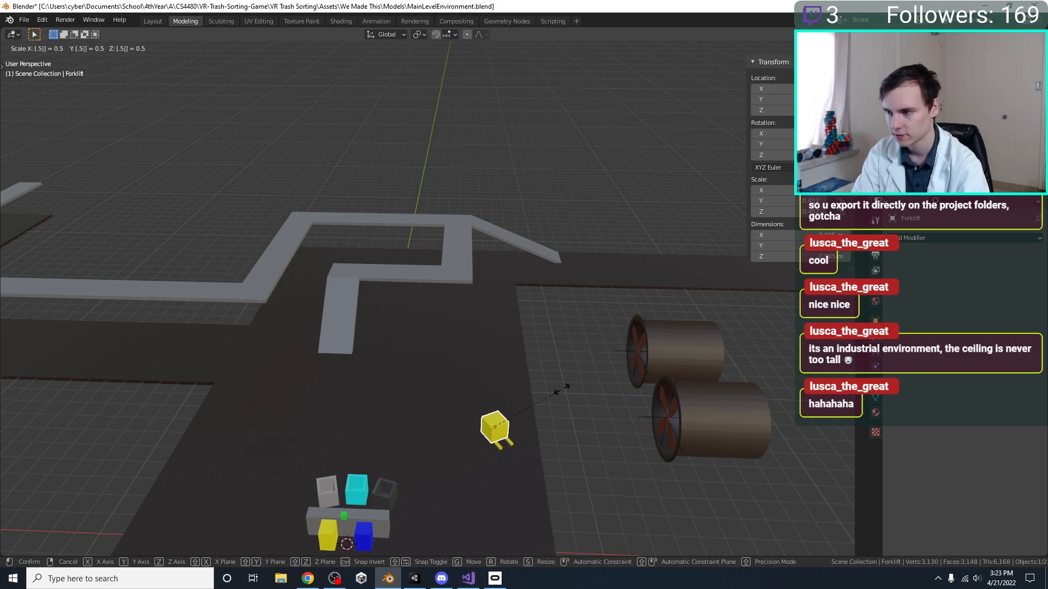
{"action": "left_click", "coordinate": [562, 389]}
{"action": "key", "text": "KP_7"}
{"action": "middle_click_drag", "start_coordinate": [561, 396], "coordinate": [550, 311], "text": "shift"}
{"action": "key", "text": "g"}
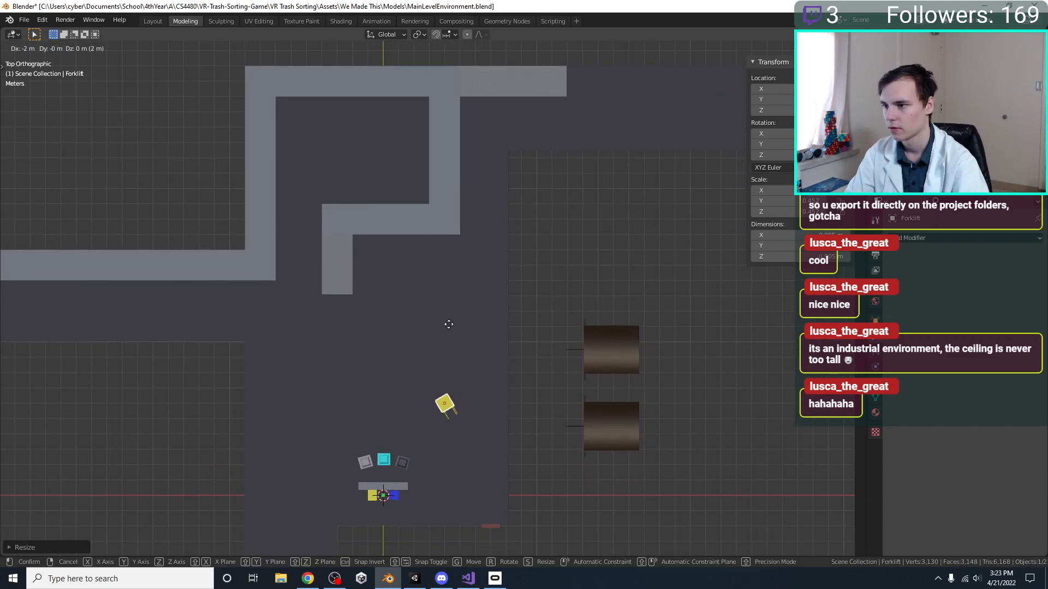
{"action": "left_click", "coordinate": [450, 350]}
Select both fan housings together with their two fan centers and view them from the top
{"action": "left_click", "coordinate": [631, 414]}
{"action": "left_click", "coordinate": [598, 362], "text": "shift"}
{"action": "middle_click_drag", "start_coordinate": [598, 361], "coordinate": [516, 280]}
{"action": "scroll", "coordinate": [515, 281], "scroll_direction": "up", "scroll_amount": 3}
{"action": "left_click", "coordinate": [508, 241], "text": "shift"}
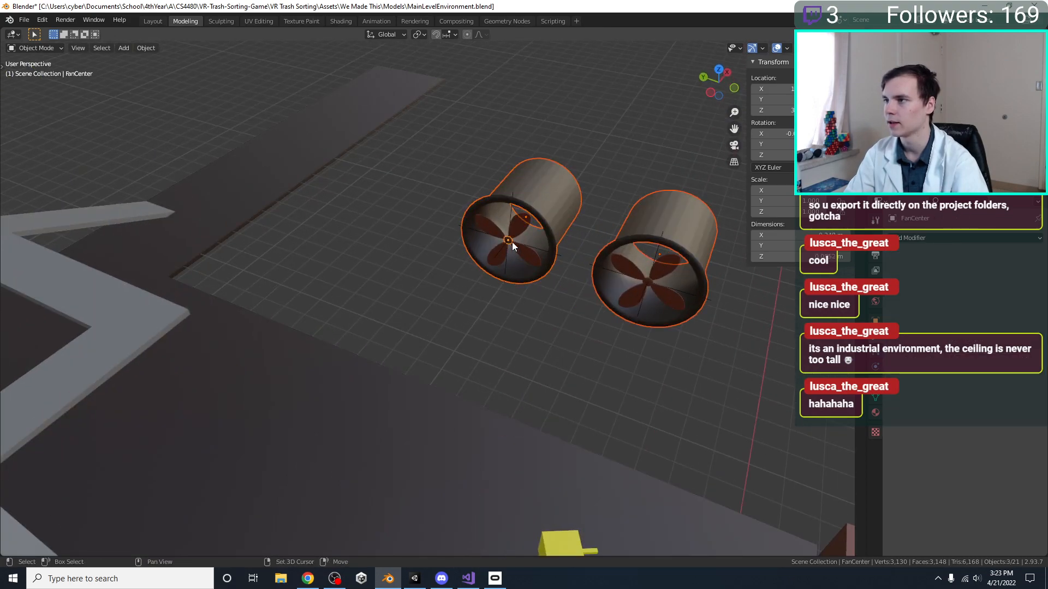
{"action": "left_click", "coordinate": [648, 278], "text": "shift"}
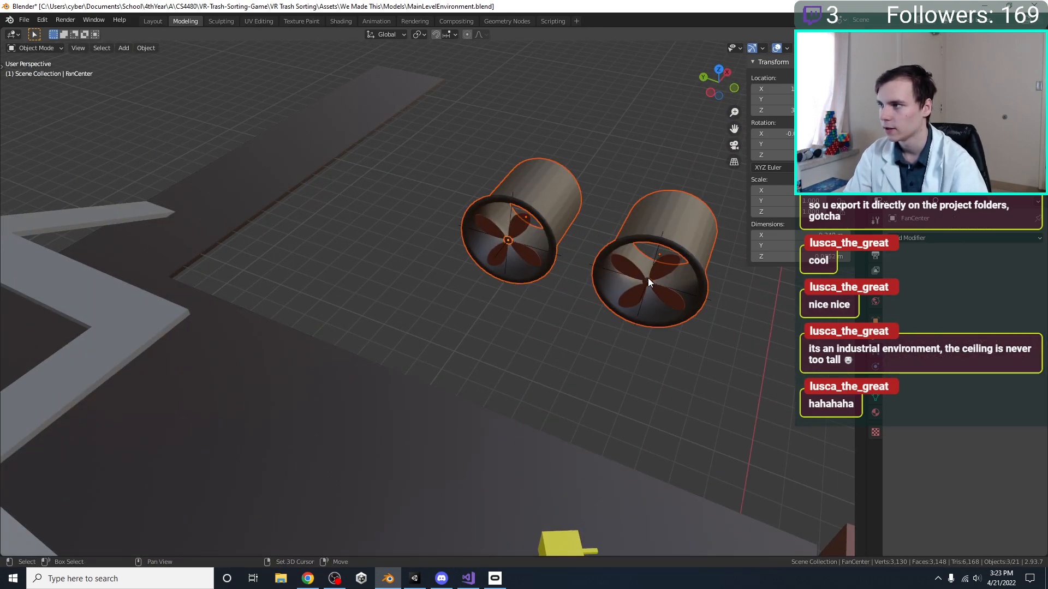
{"action": "left_click", "coordinate": [648, 280], "text": "shift"}
{"action": "left_click", "coordinate": [647, 278], "text": "shift"}
{"action": "left_click", "coordinate": [646, 281], "text": "shift"}
{"action": "key", "text": "KP_7"}
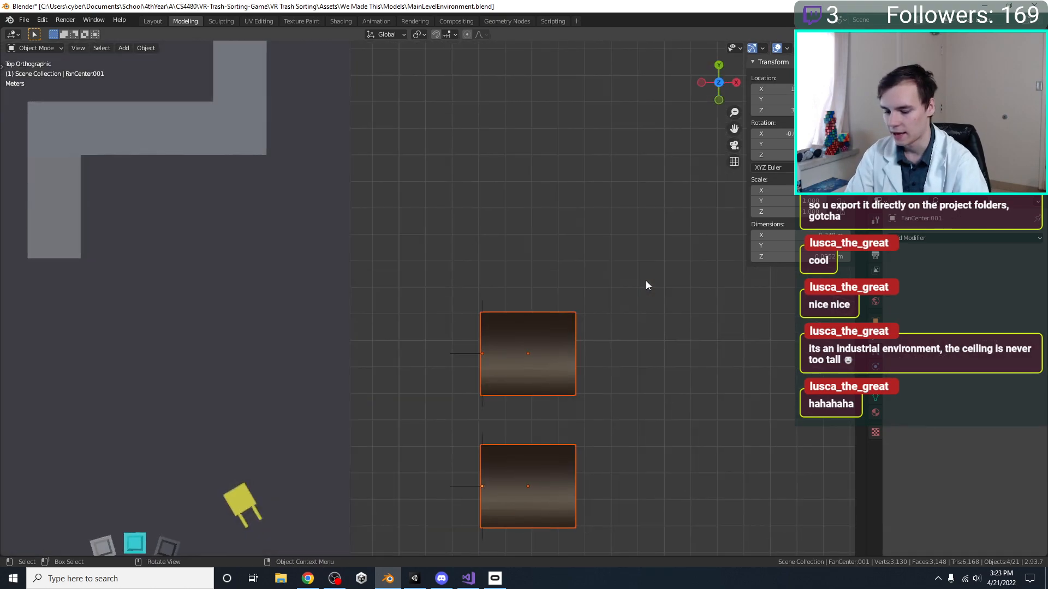
Move both fans along -X until their open ends sit against the Floor's edge, and save the file
{"action": "key", "text": "g"}
{"action": "left_click", "coordinate": [519, 295]}
{"action": "scroll", "coordinate": [513, 316], "scroll_direction": "down", "scroll_amount": 2}
{"action": "middle_click_drag", "start_coordinate": [512, 326], "coordinate": [425, 331], "text": "shift"}
{"action": "key", "text": "ctrl+s"}
{"action": "key", "text": "g"}
{"action": "left_click", "coordinate": [548, 300]}
{"action": "left_click", "coordinate": [517, 342]}
{"action": "scroll", "coordinate": [577, 287], "scroll_direction": "up", "scroll_amount": 6}
{"action": "key", "text": "ctrl+s"}
{"action": "scroll", "coordinate": [417, 267], "scroll_direction": "down", "scroll_amount": 5}
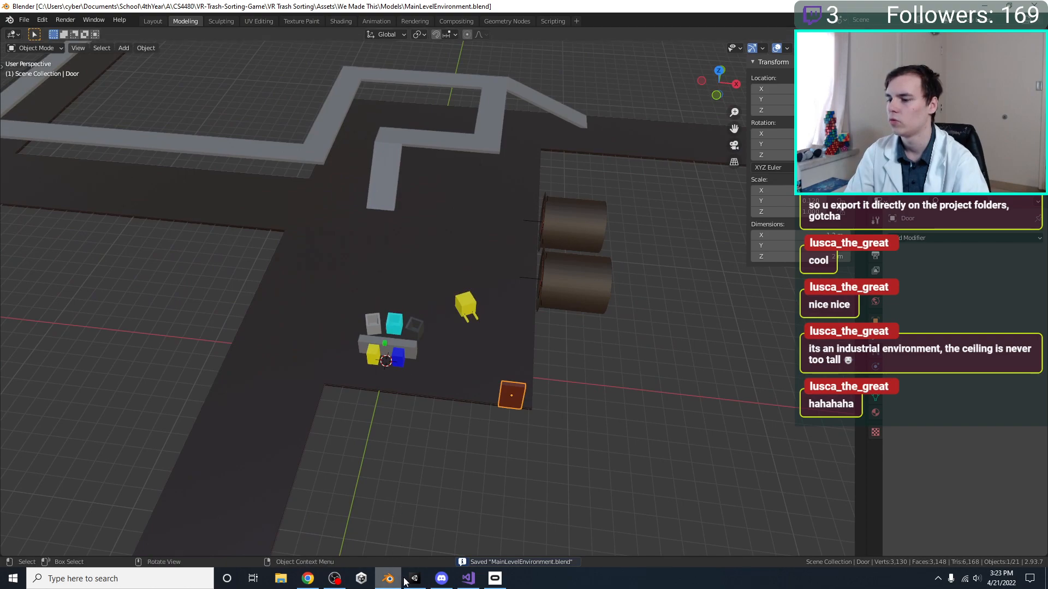
Switch to Unity, play-test the Main Level scene with the smaller forklift and relocated fans, and stop play mode
{"action": "key", "text": "alt+Tab"}
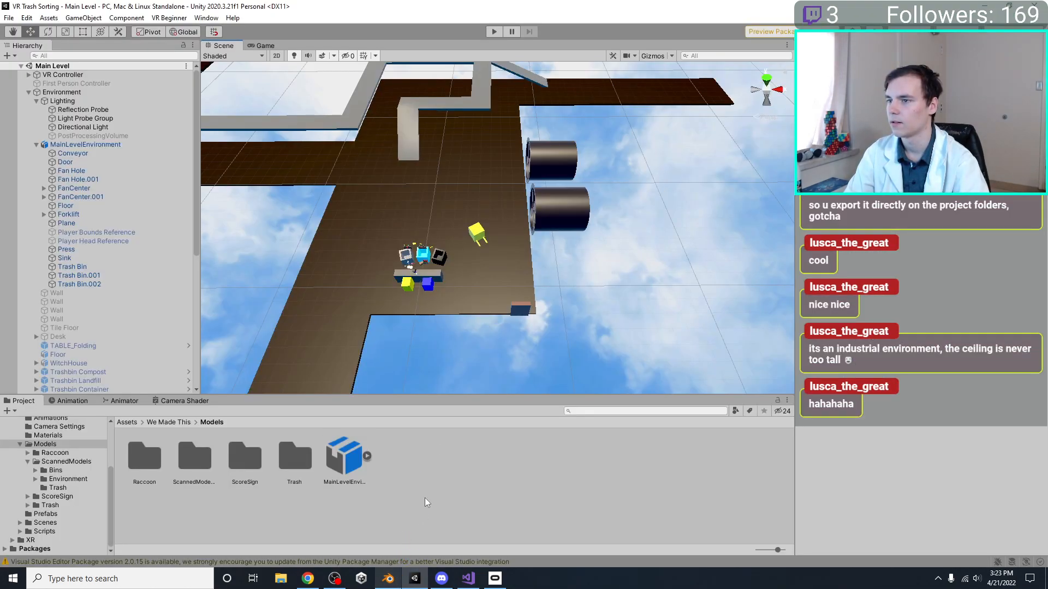
{"action": "left_click", "coordinate": [494, 32]}
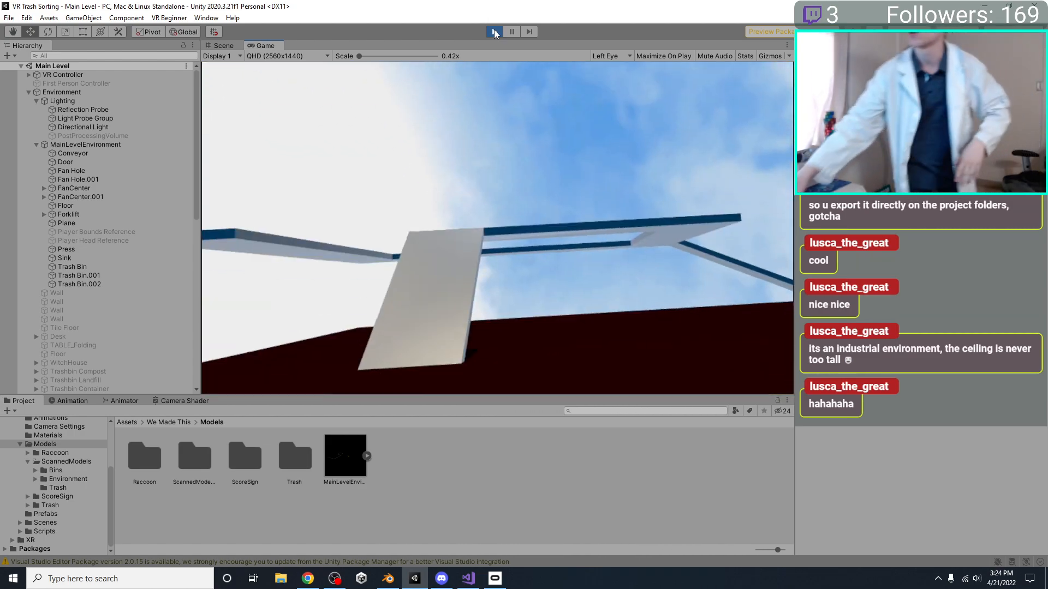
{"action": "left_click", "coordinate": [495, 31]}
Switch to Blender and, in the Floor's mesh, select the edge line along the -Y side of the long conveyor corridor
{"action": "left_click", "coordinate": [388, 579]}
{"action": "scroll", "coordinate": [447, 352], "scroll_direction": "down", "scroll_amount": 3}
{"action": "left_click", "coordinate": [329, 292]}
{"action": "key", "text": "Tab"}
{"action": "key", "text": "KP_7"}
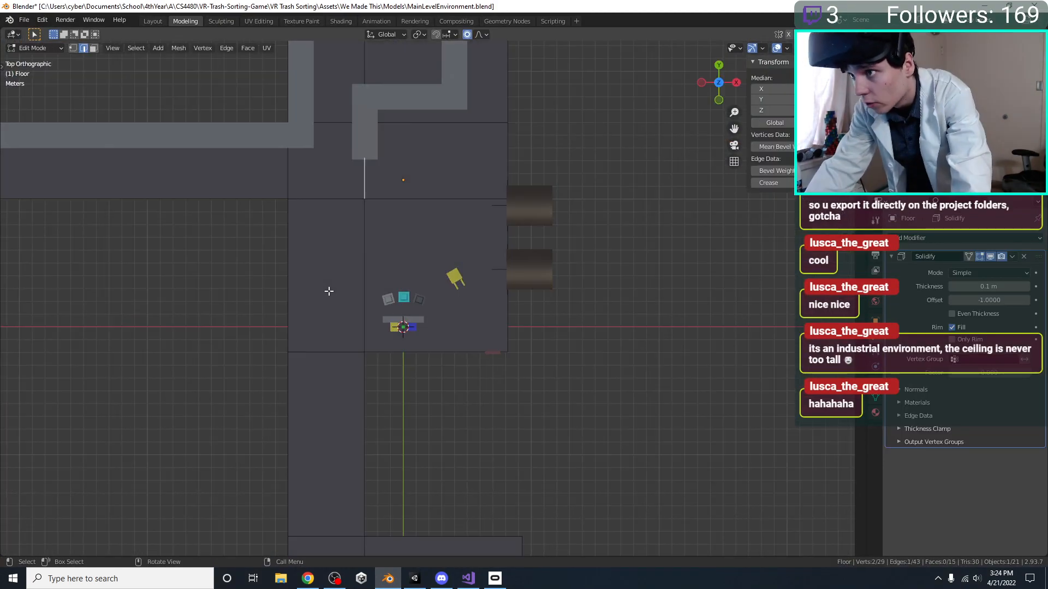
{"action": "middle_click_drag", "start_coordinate": [237, 248], "coordinate": [395, 402], "text": "shift"}
{"action": "key", "text": "ctrl+s"}
{"action": "left_click_drag", "start_coordinate": [697, 373], "coordinate": [5, 346]}
{"action": "scroll", "coordinate": [281, 384], "scroll_direction": "down", "scroll_amount": 3}
{"action": "middle_click_drag", "start_coordinate": [301, 394], "coordinate": [290, 371], "text": "shift"}
{"action": "scroll", "coordinate": [289, 369], "scroll_direction": "up", "scroll_amount": 1}
Try to move the selected Floor edges 4 m along -Y
{"action": "key", "text": "y"}
{"action": "key", "text": "g"}
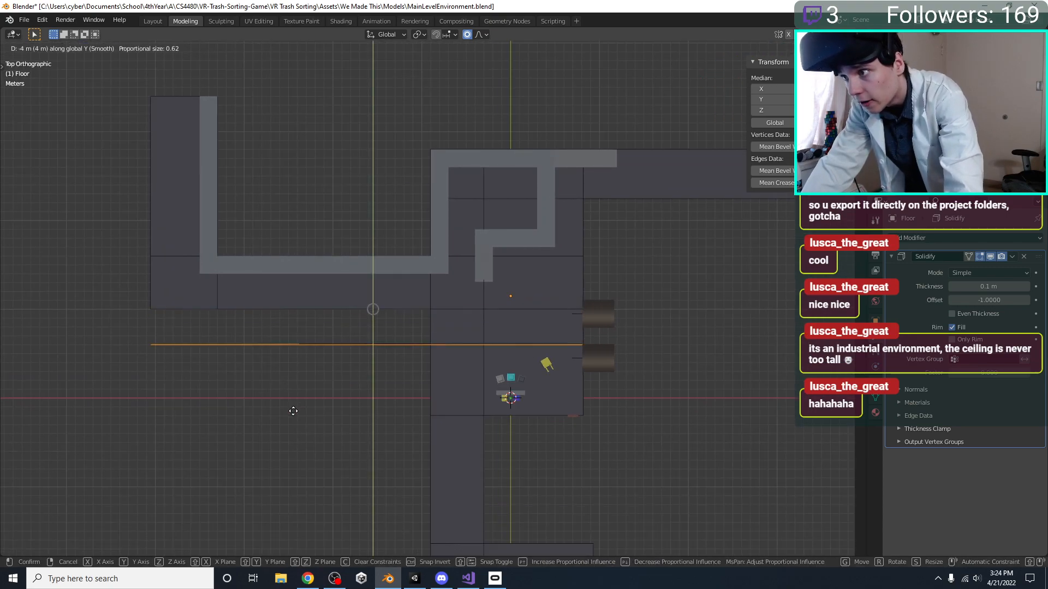
{"action": "left_click", "coordinate": [294, 413]}
{"action": "key", "text": "ctrl+z"}
{"action": "key", "text": "ctrl+z"}
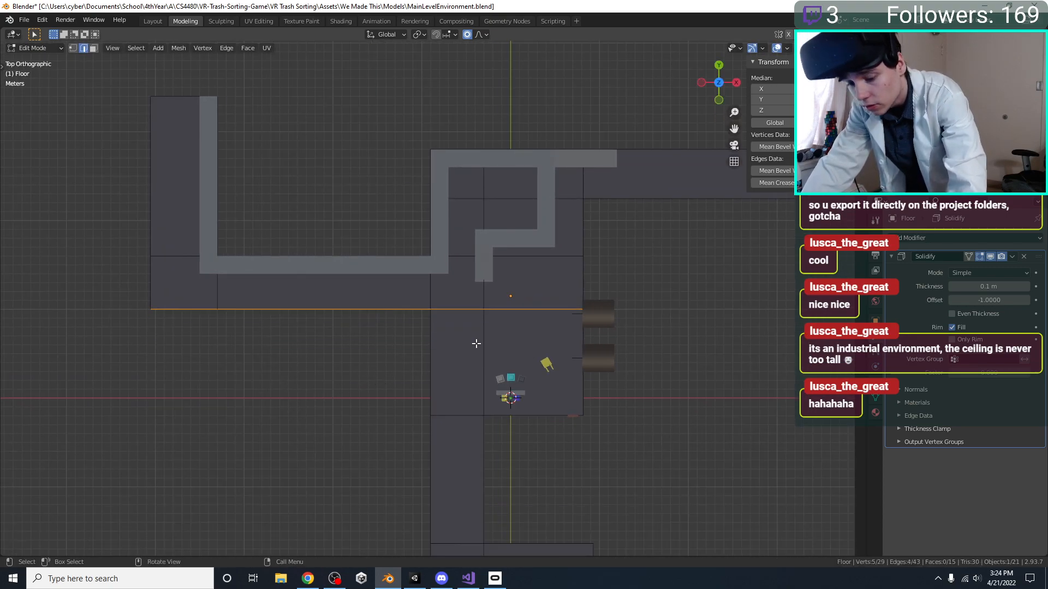
Widen the conveyor corridor by moving the selected Floor edges about 5 m along -Y, and save the file
{"action": "key", "text": "g"}
{"action": "key", "text": "y"}
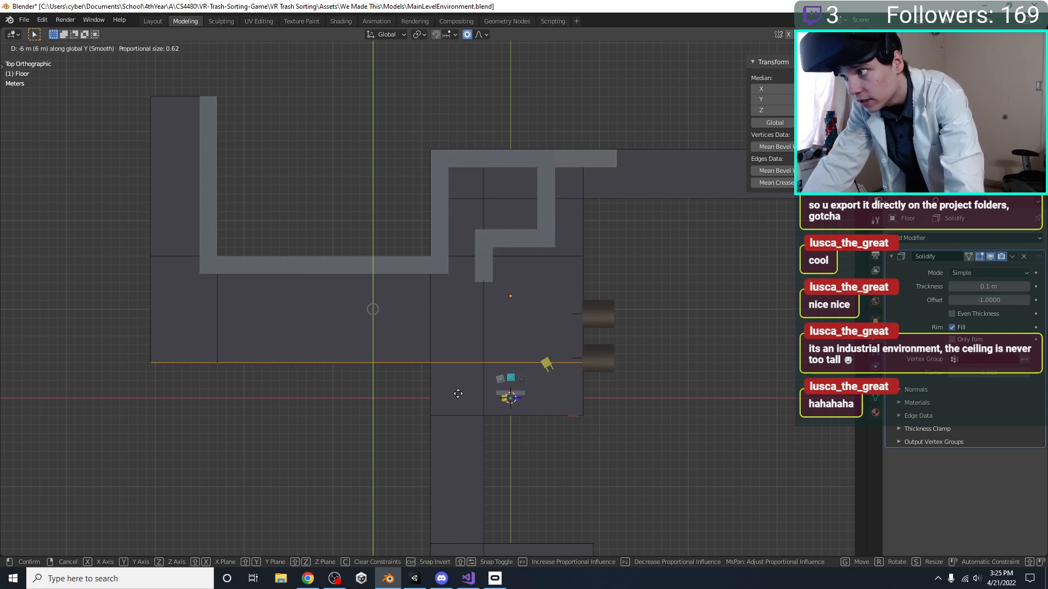
{"action": "left_click", "coordinate": [459, 385]}
{"action": "key", "text": "ctrl+s"}
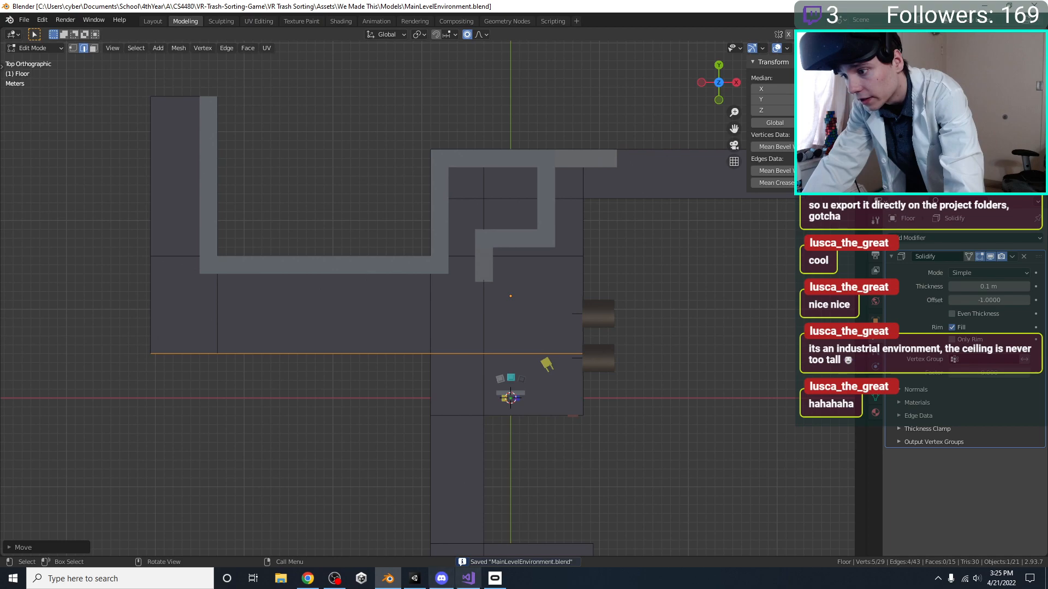
Switch to Unity and start play-testing the Main Level scene with the widened corridor
{"action": "left_click", "coordinate": [415, 579]}
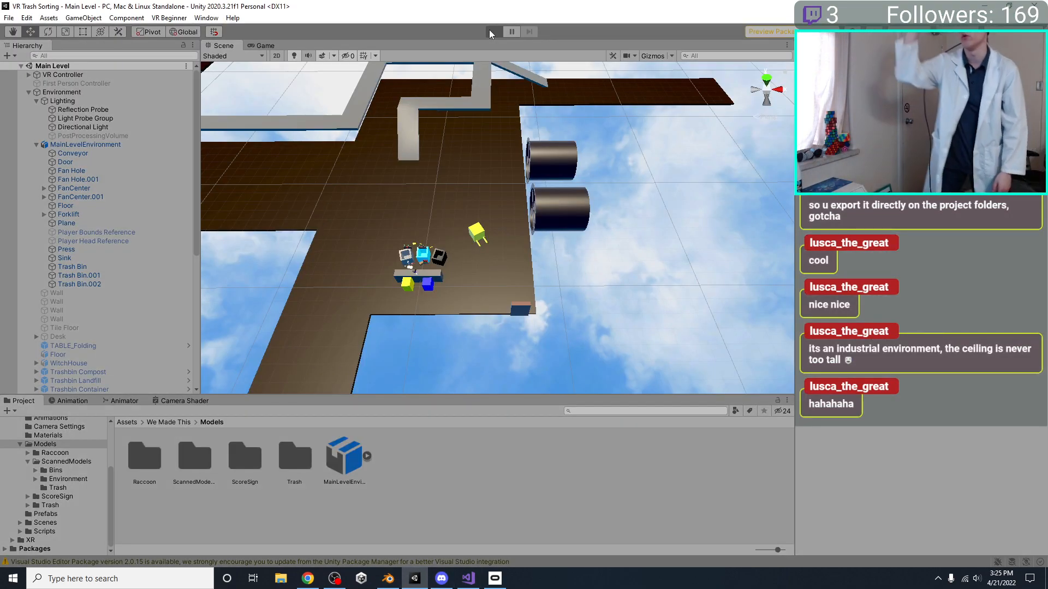
{"action": "left_click", "coordinate": [491, 32]}
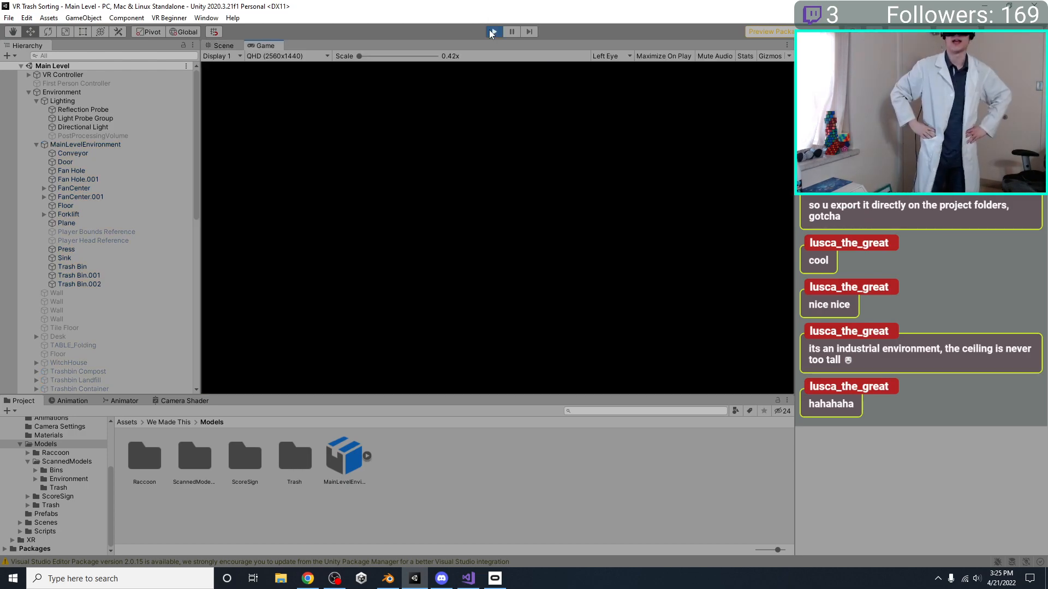
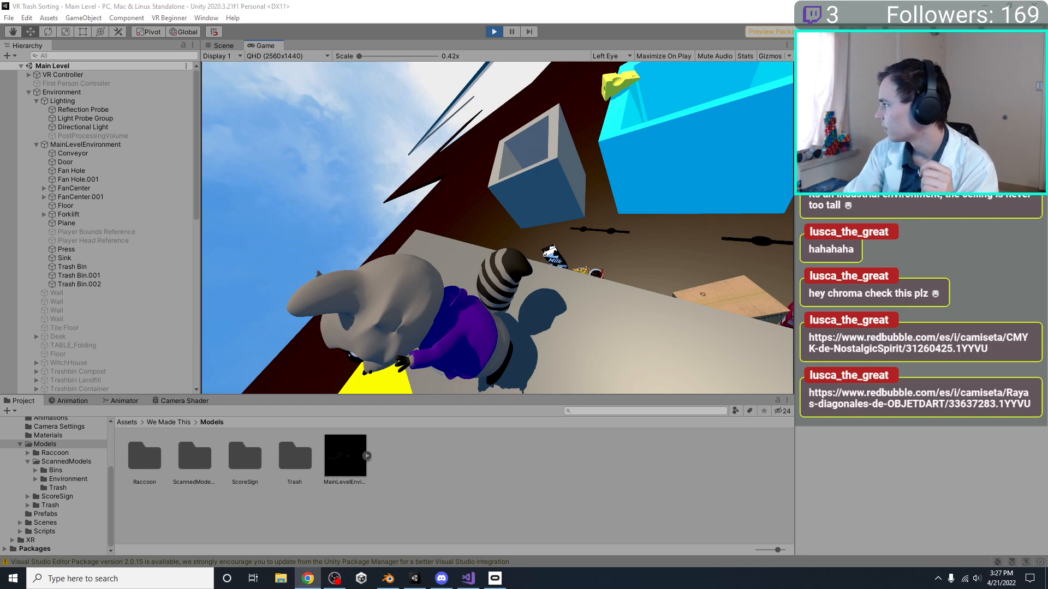
Look at the two striped CMYK-style T-shirt designs linked from chat on Redbubble in Chrome and close the page
{"action": "left_click", "coordinate": [308, 579]}
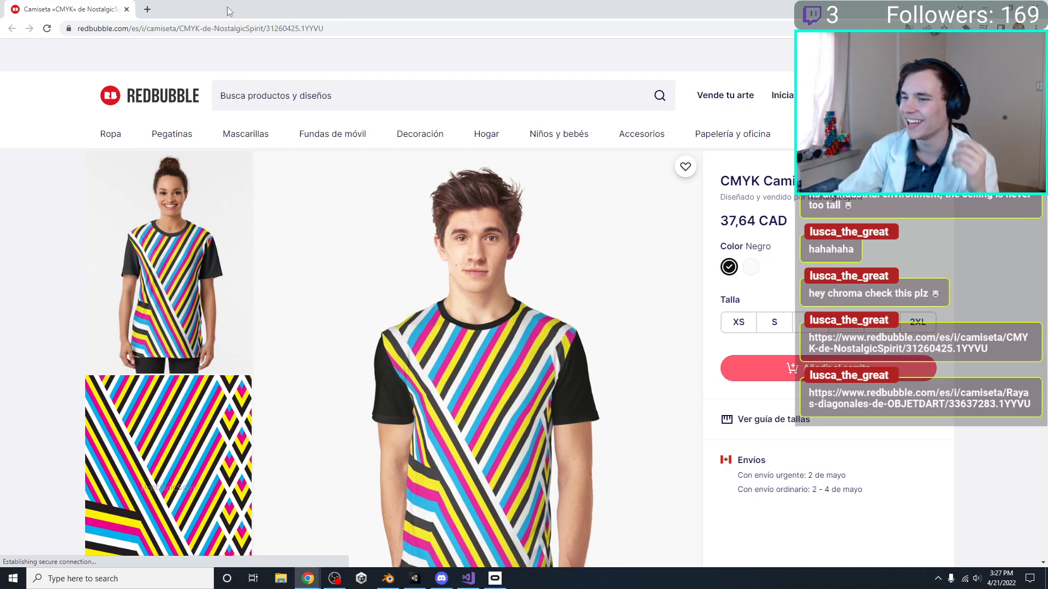
{"action": "scroll", "coordinate": [360, 293], "scroll_direction": "down", "scroll_amount": 2}
{"action": "scroll", "coordinate": [360, 293], "scroll_direction": "up", "scroll_amount": 3}
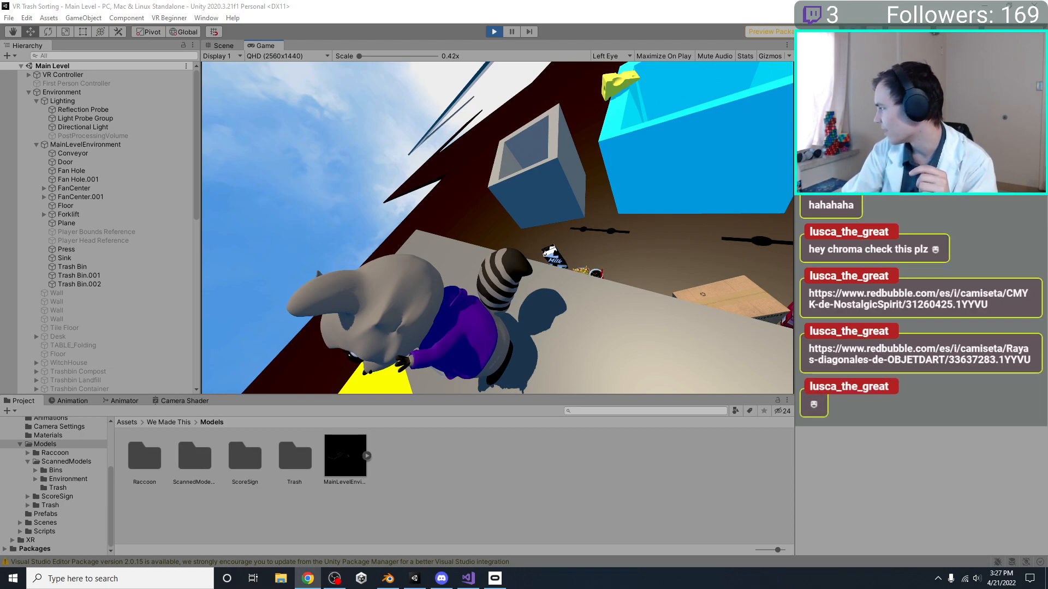
{"action": "left_click_drag", "start_coordinate": [1047, 306], "coordinate": [491, 284]}
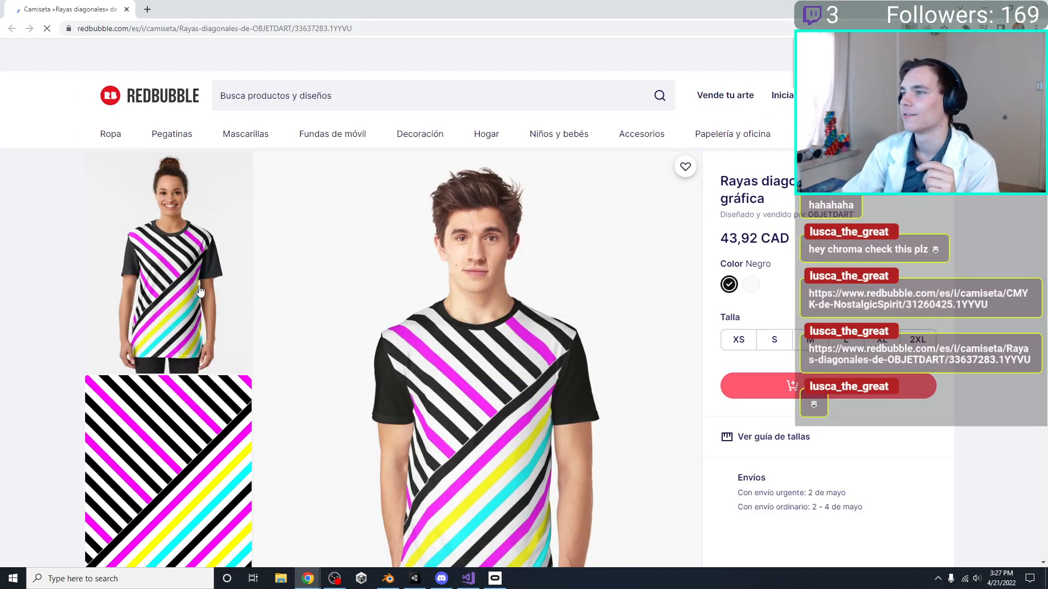
{"action": "scroll", "coordinate": [204, 337], "scroll_direction": "down", "scroll_amount": 2}
{"action": "scroll", "coordinate": [502, 403], "scroll_direction": "down", "scroll_amount": 1}
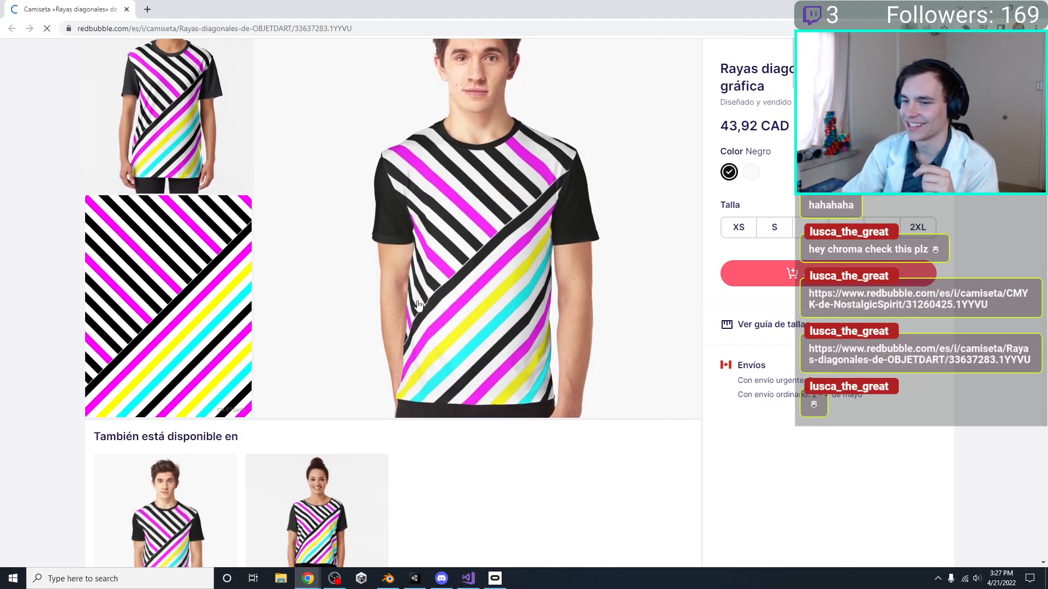
{"action": "scroll", "coordinate": [384, 231], "scroll_direction": "up", "scroll_amount": 2}
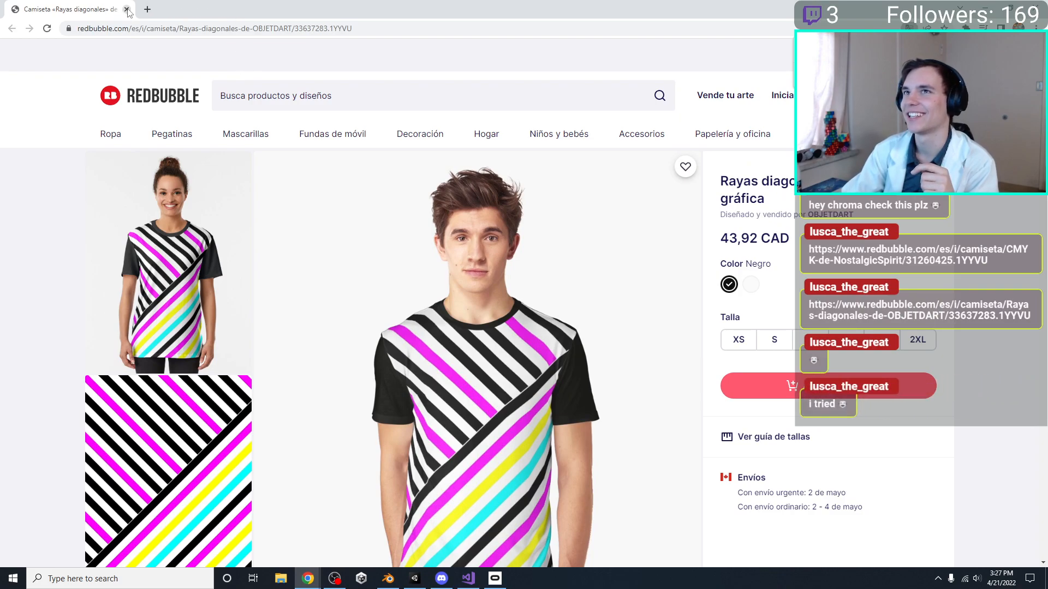
{"action": "left_click", "coordinate": [127, 10]}
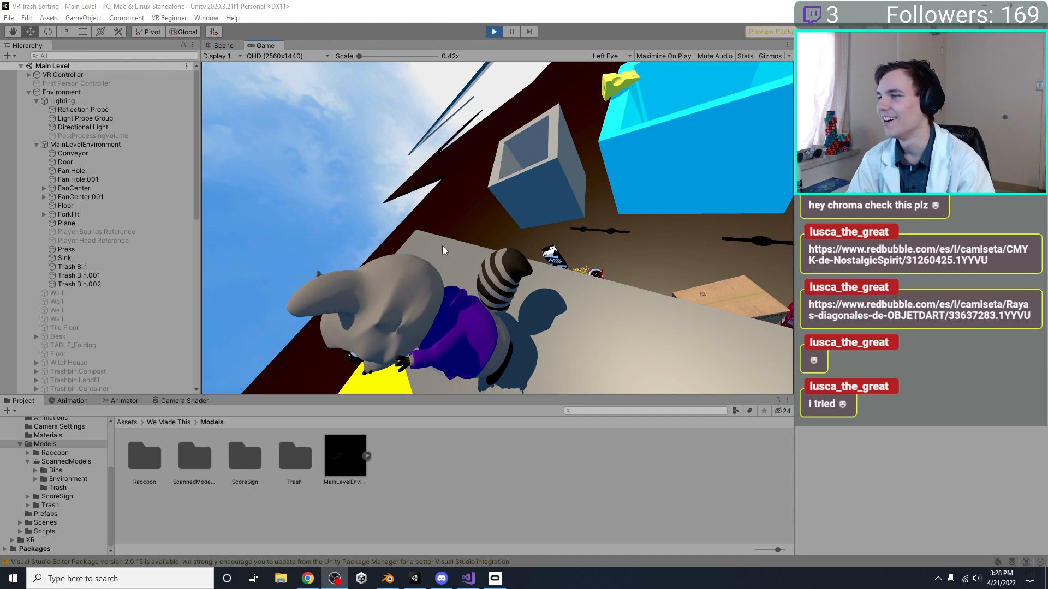
Stop play mode in Unity and inspect the level's floor, conveyor, fans and trash bins in the Scene view
{"action": "left_click", "coordinate": [498, 32]}
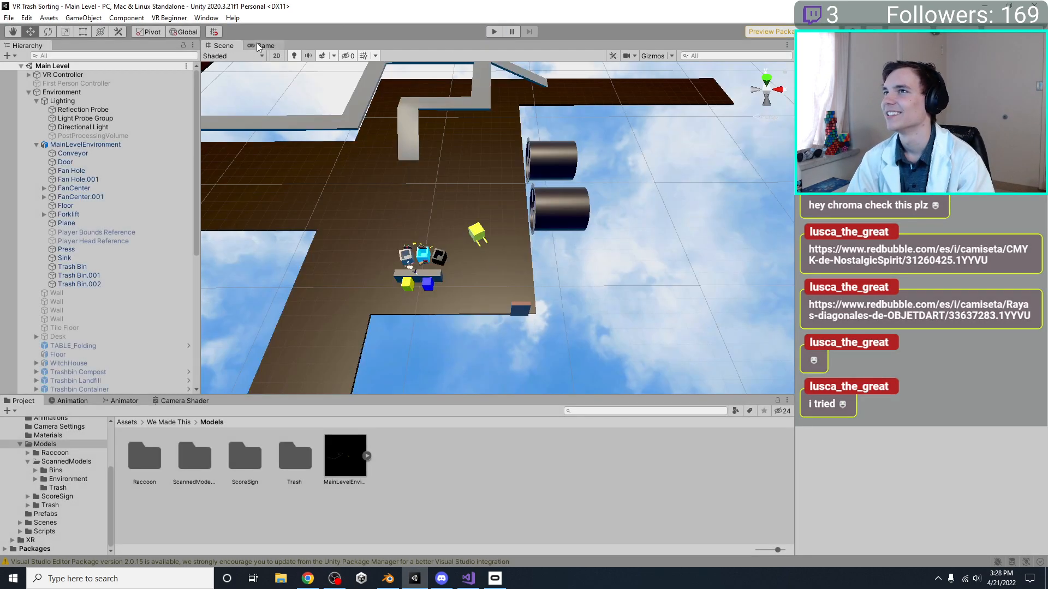
{"action": "right_click_drag", "start_coordinate": [339, 175], "coordinate": [418, 208]}
{"action": "middle_click_drag", "start_coordinate": [419, 208], "coordinate": [559, 233]}
{"action": "right_click_drag", "start_coordinate": [559, 233], "coordinate": [551, 206]}
{"action": "middle_click_drag", "start_coordinate": [551, 207], "coordinate": [506, 213]}
{"action": "right_click_drag", "start_coordinate": [506, 213], "coordinate": [482, 154]}
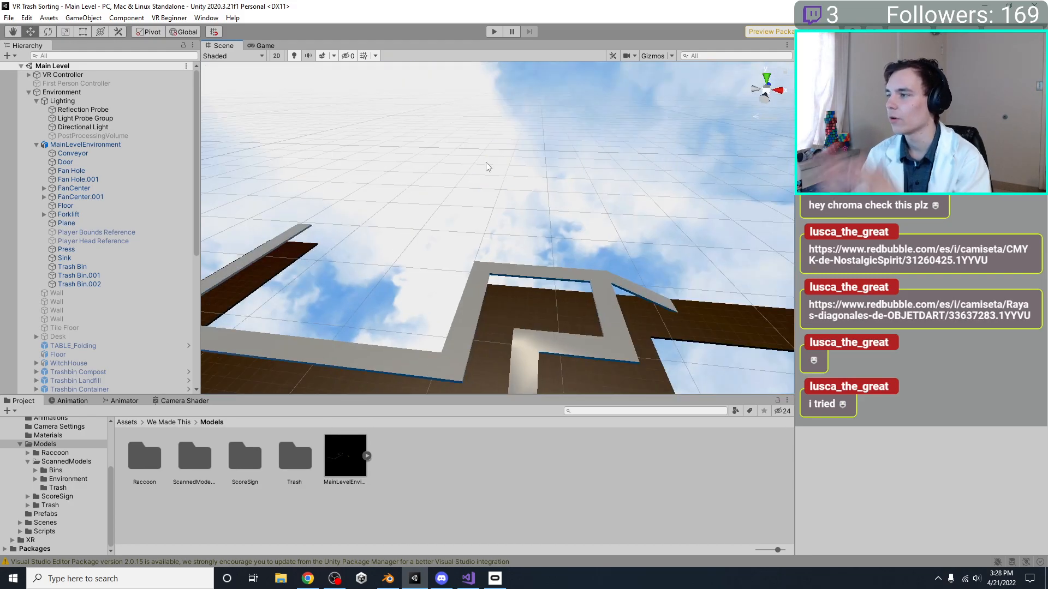
{"action": "middle_click_drag", "start_coordinate": [488, 167], "coordinate": [453, 143]}
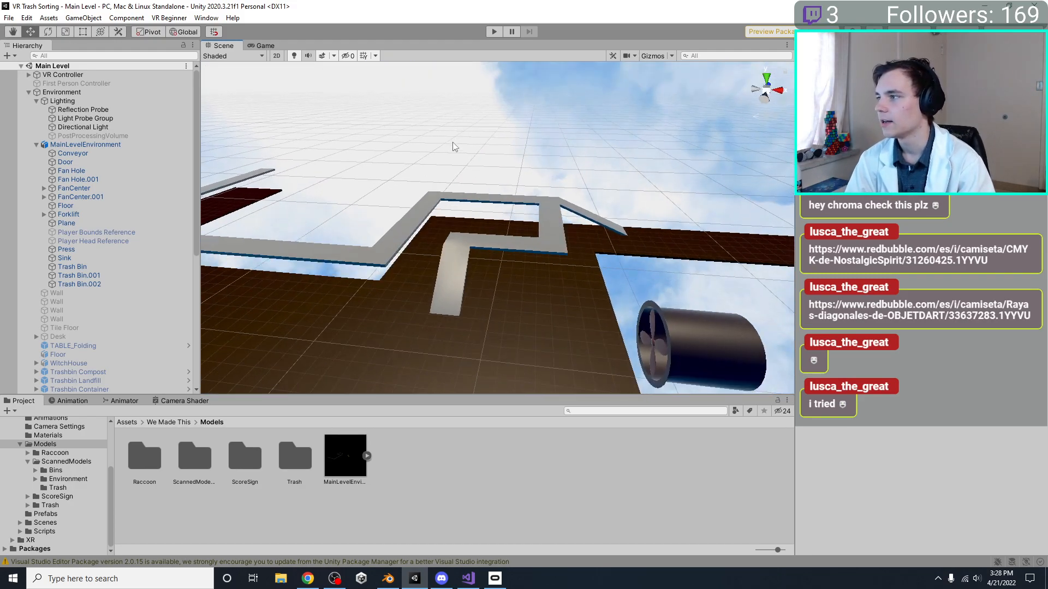
{"action": "middle_click_drag", "start_coordinate": [524, 235], "coordinate": [554, 178]}
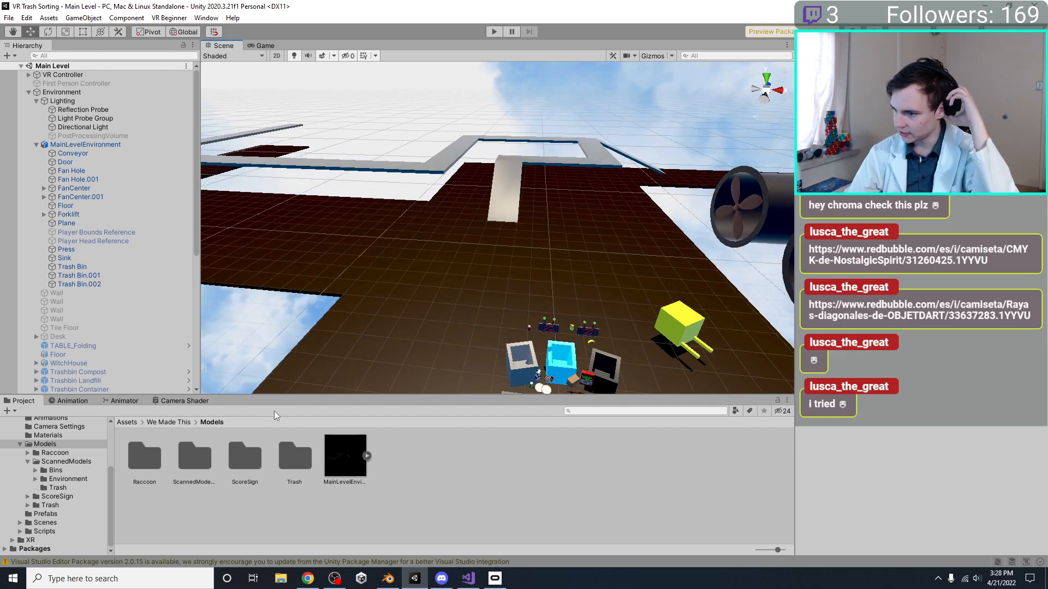
Switch to Blender, return the Floor object to Object Mode and save MainLevelEnvironment.blend
{"action": "left_click", "coordinate": [388, 579]}
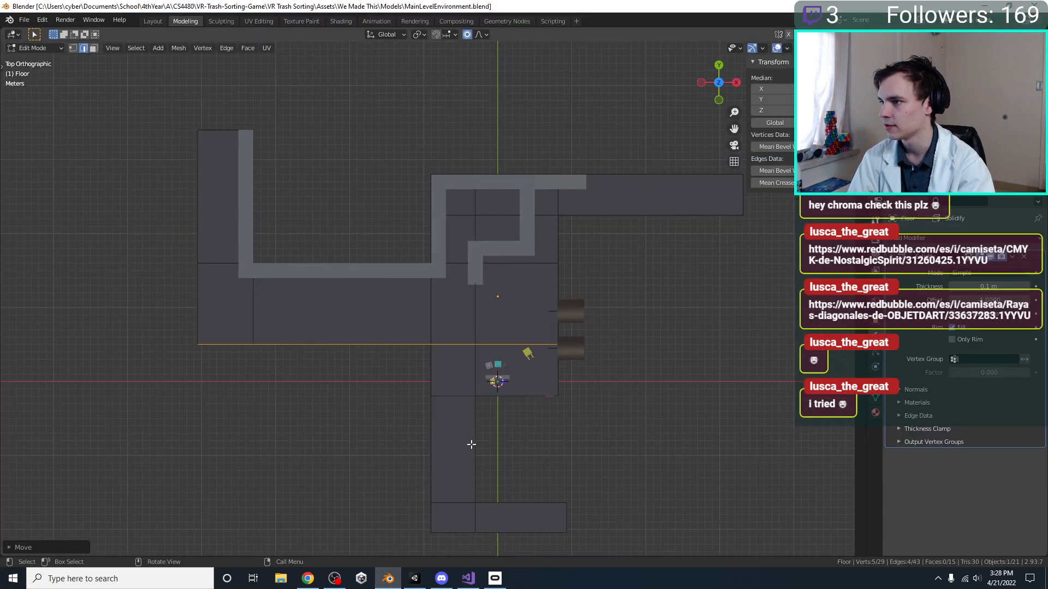
{"action": "middle_click_drag", "start_coordinate": [589, 407], "coordinate": [509, 386], "text": "shift"}
{"action": "key", "text": "ctrl+s"}
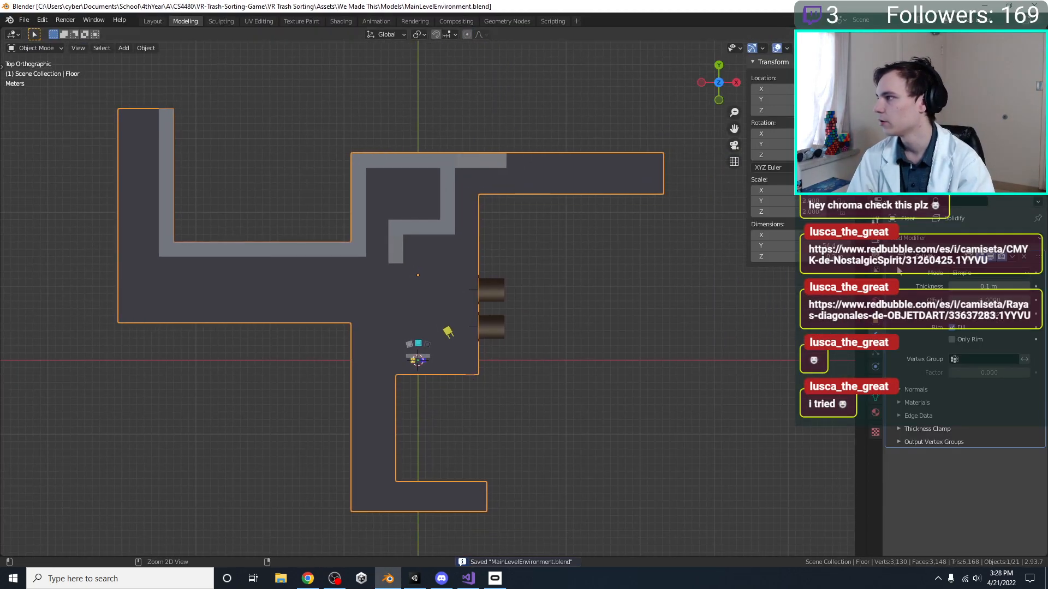
Look through the Floor object's material settings, from the Principled BSDF values to the blend options
{"action": "left_click", "coordinate": [874, 413]}
{"action": "scroll", "coordinate": [977, 458], "scroll_direction": "down", "scroll_amount": 5}
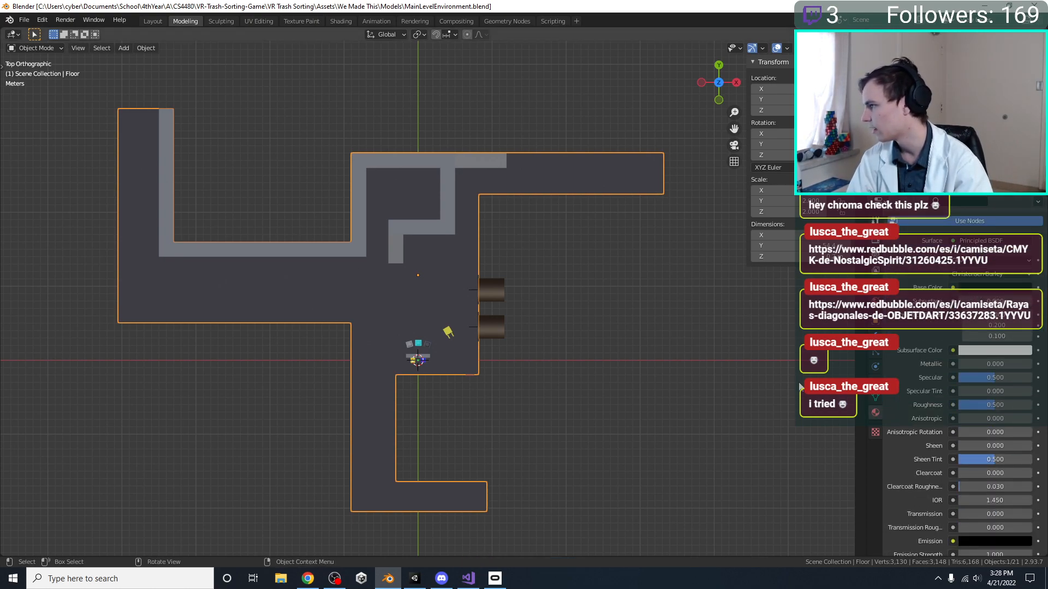
{"action": "scroll", "coordinate": [977, 458], "scroll_direction": "down", "scroll_amount": 7}
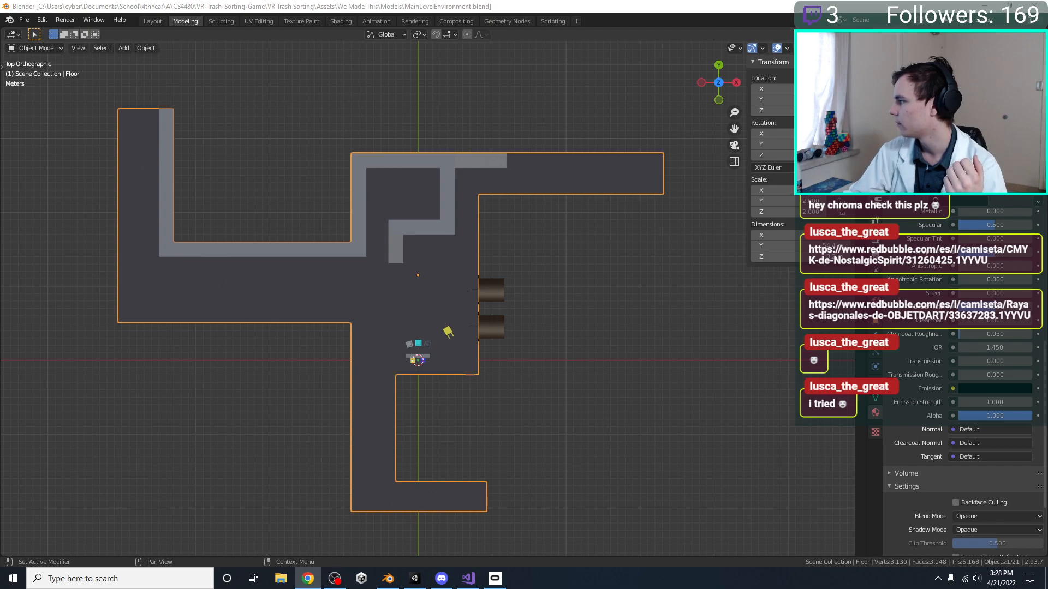
Switch to Chrome and search Google Images for "factory floor"
{"action": "key", "text": "alt+Tab"}
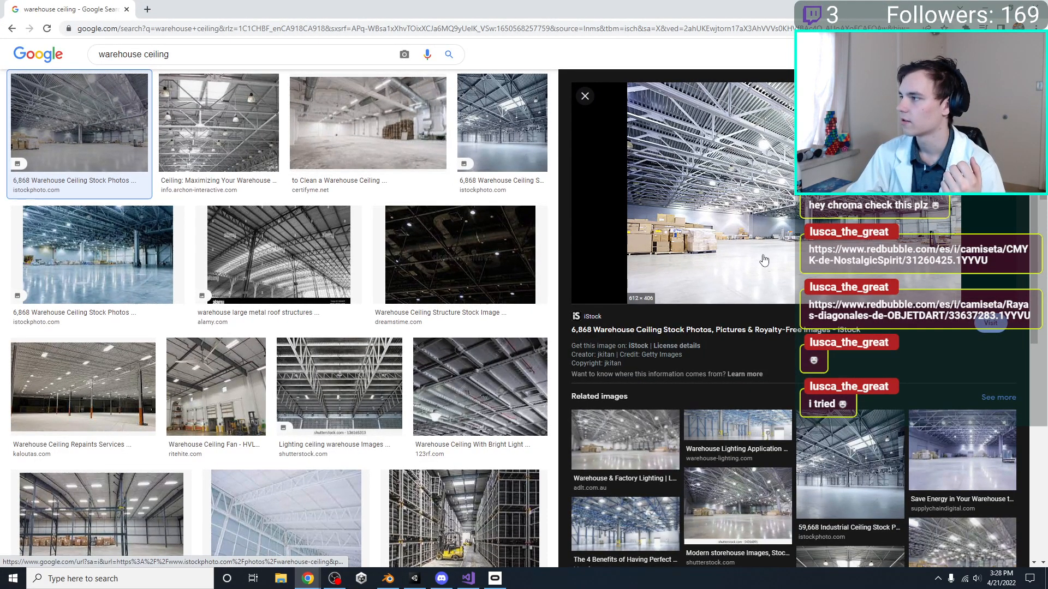
{"action": "left_click_drag", "start_coordinate": [180, 55], "coordinate": [61, 54]}
{"action": "type", "text": "factory floor"}
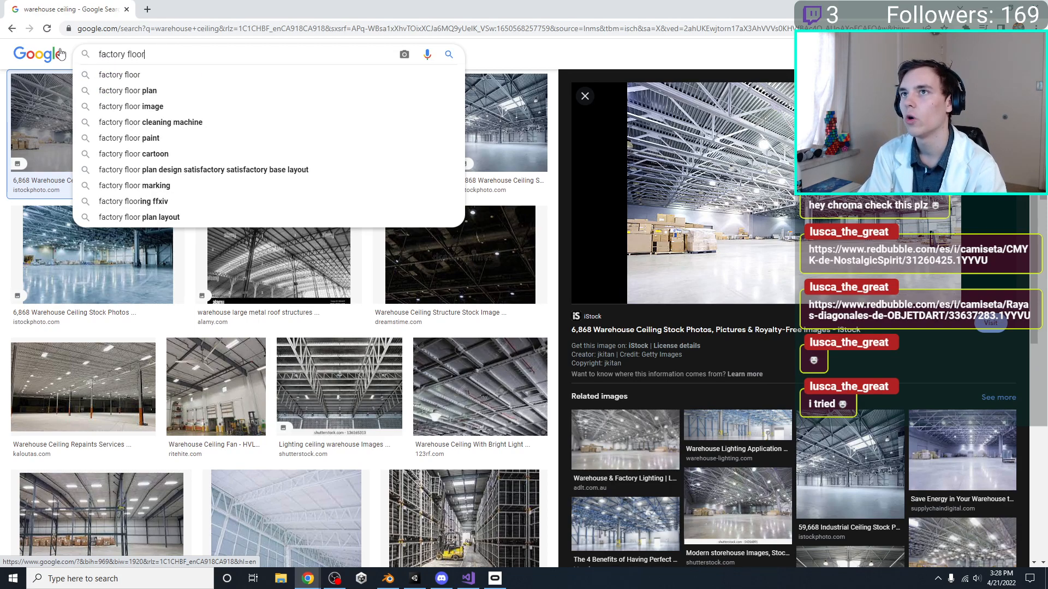
{"action": "key", "text": "Return"}
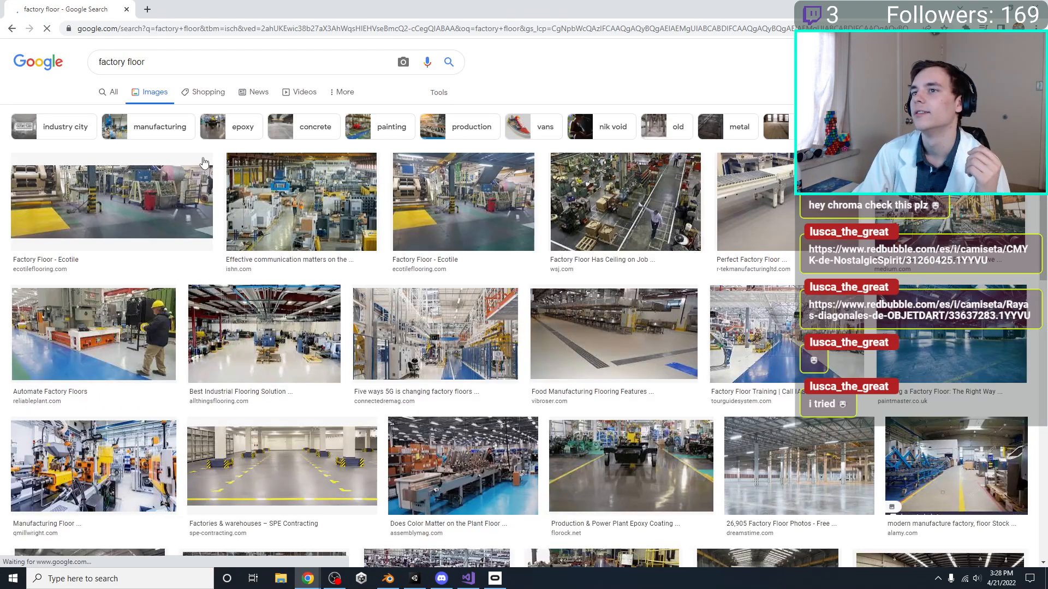
Compare floor colours and markings in the Ecotile, Paintmaster, SPE Contracting and Assembly Magazine factory photos
{"action": "left_click", "coordinate": [281, 196]}
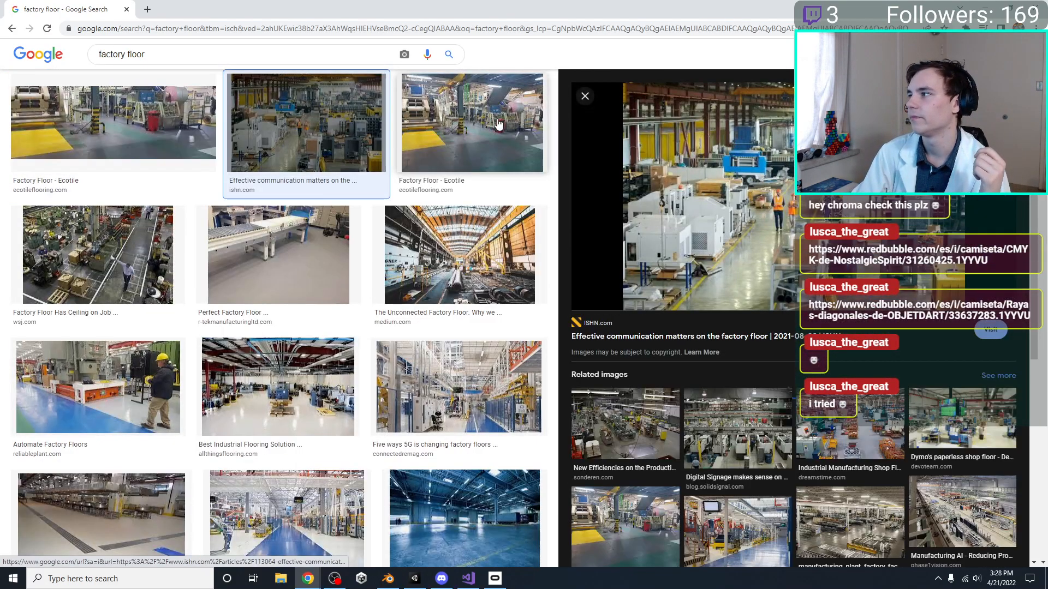
{"action": "left_click", "coordinate": [498, 124]}
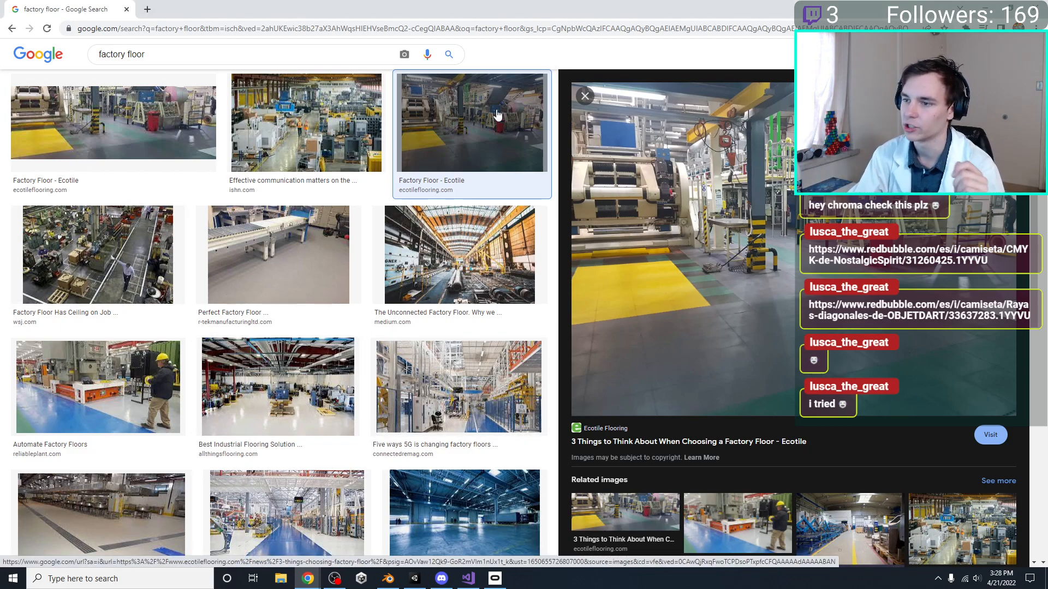
{"action": "scroll", "coordinate": [467, 272], "scroll_direction": "down", "scroll_amount": 5}
{"action": "left_click", "coordinate": [467, 272]}
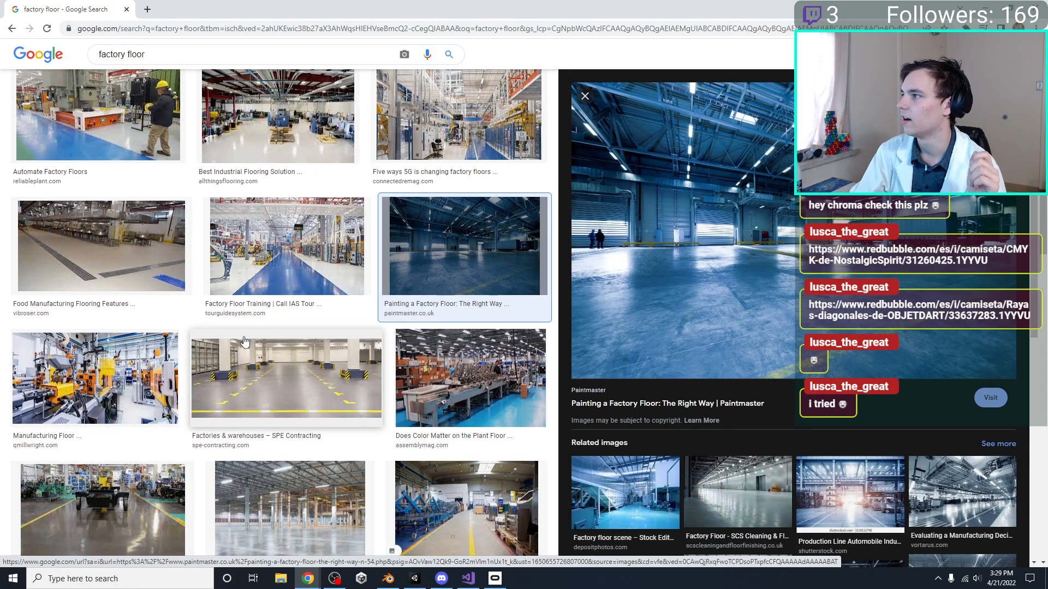
{"action": "scroll", "coordinate": [244, 341], "scroll_direction": "down", "scroll_amount": 2}
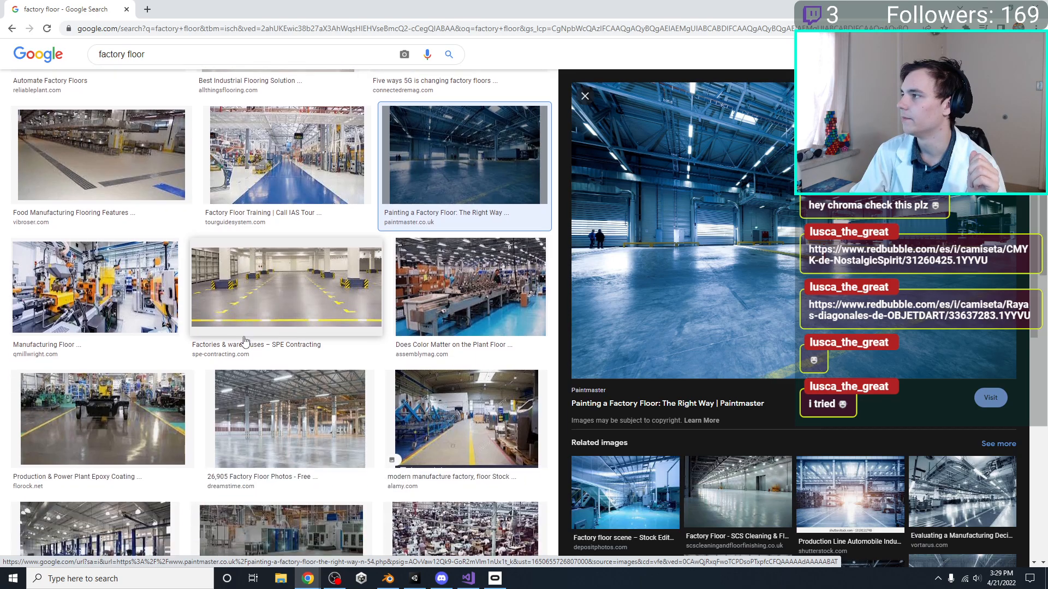
{"action": "left_click", "coordinate": [352, 269]}
{"action": "left_click", "coordinate": [437, 284]}
Examine the floor surfaces in the Impact Flooring and Focused Collection factory photos further down the results
{"action": "scroll", "coordinate": [431, 198], "scroll_direction": "down", "scroll_amount": 5}
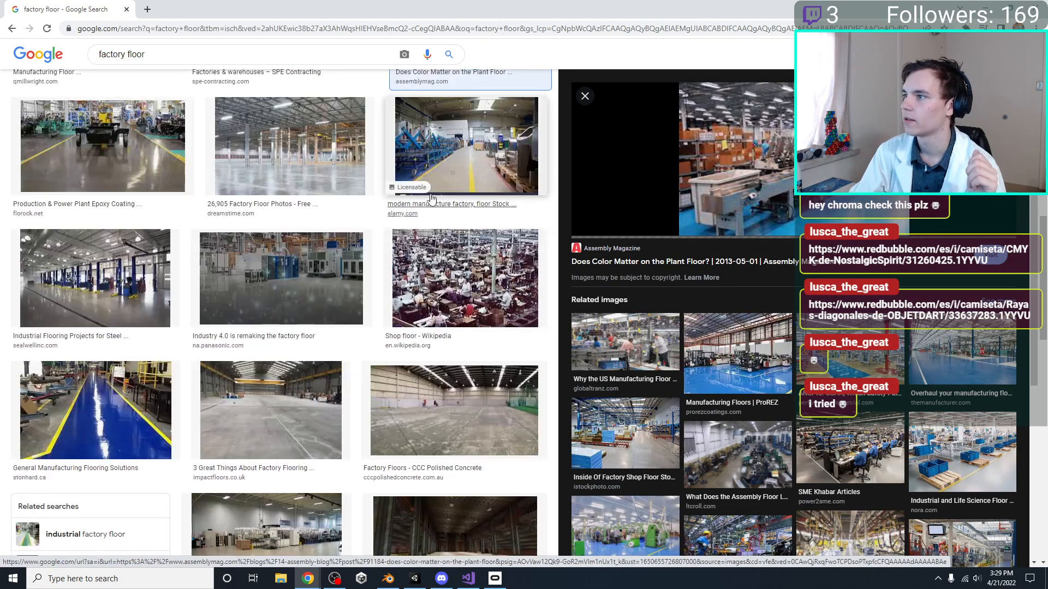
{"action": "left_click", "coordinate": [404, 398]}
{"action": "left_click", "coordinate": [280, 378]}
{"action": "scroll", "coordinate": [278, 377], "scroll_direction": "down", "scroll_amount": 4}
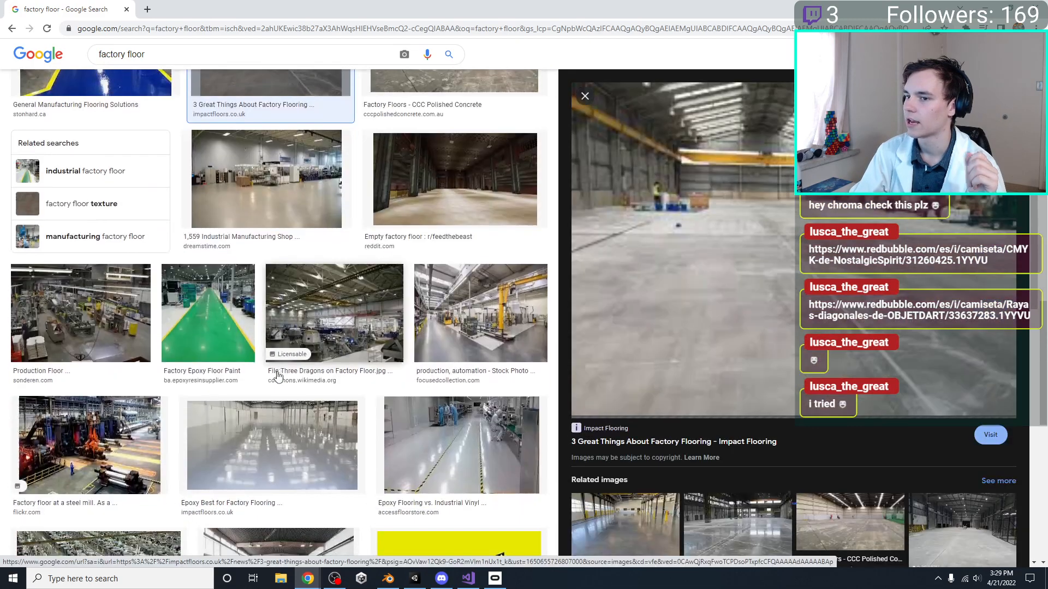
{"action": "left_click", "coordinate": [496, 335]}
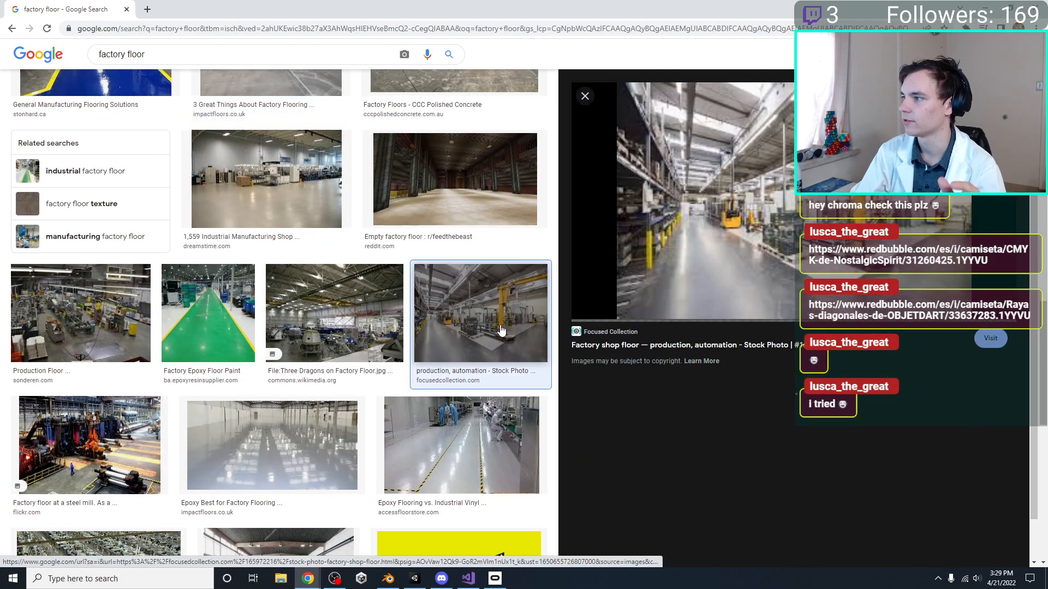
{"action": "scroll", "coordinate": [501, 331], "scroll_direction": "down", "scroll_amount": 8}
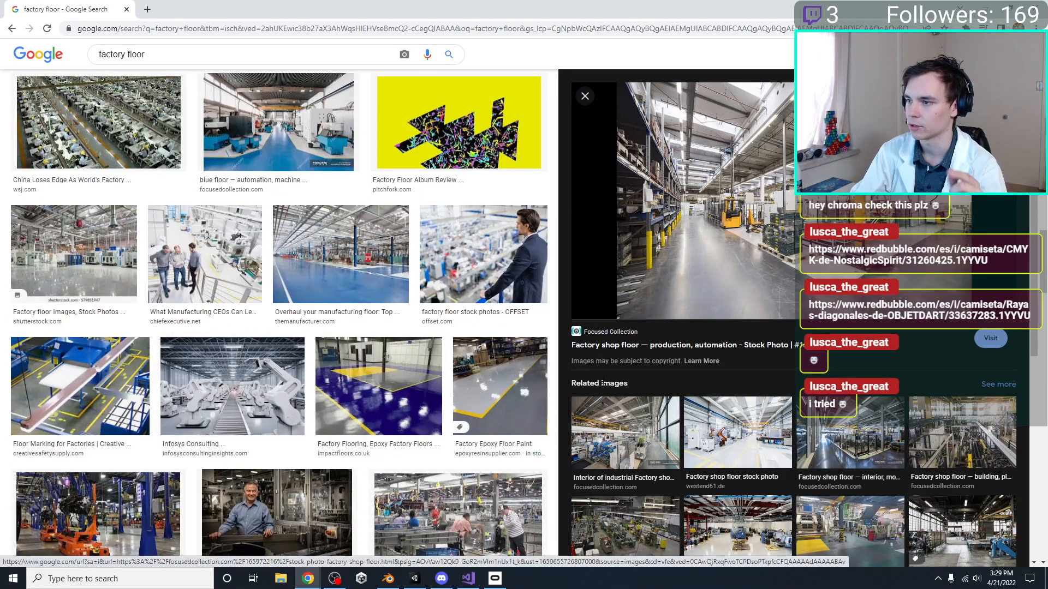
Examine the grey floor with yellow lines in the Factory Epoxy Floor Paint image and compare it with nearby results
{"action": "left_click", "coordinate": [494, 390]}
{"action": "scroll", "coordinate": [424, 377], "scroll_direction": "down", "scroll_amount": 2}
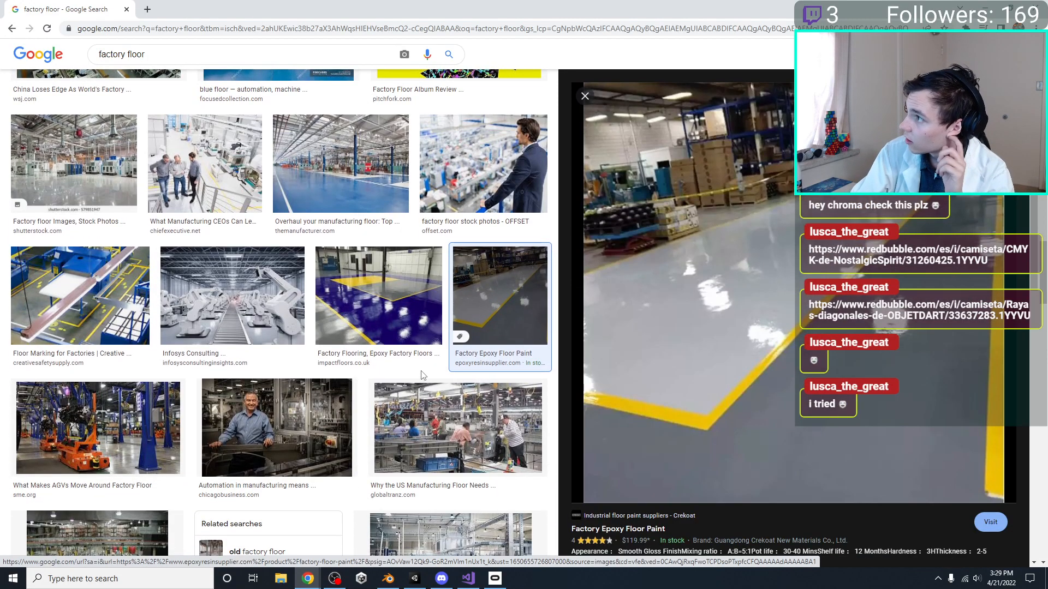
{"action": "scroll", "coordinate": [422, 375], "scroll_direction": "down", "scroll_amount": 4}
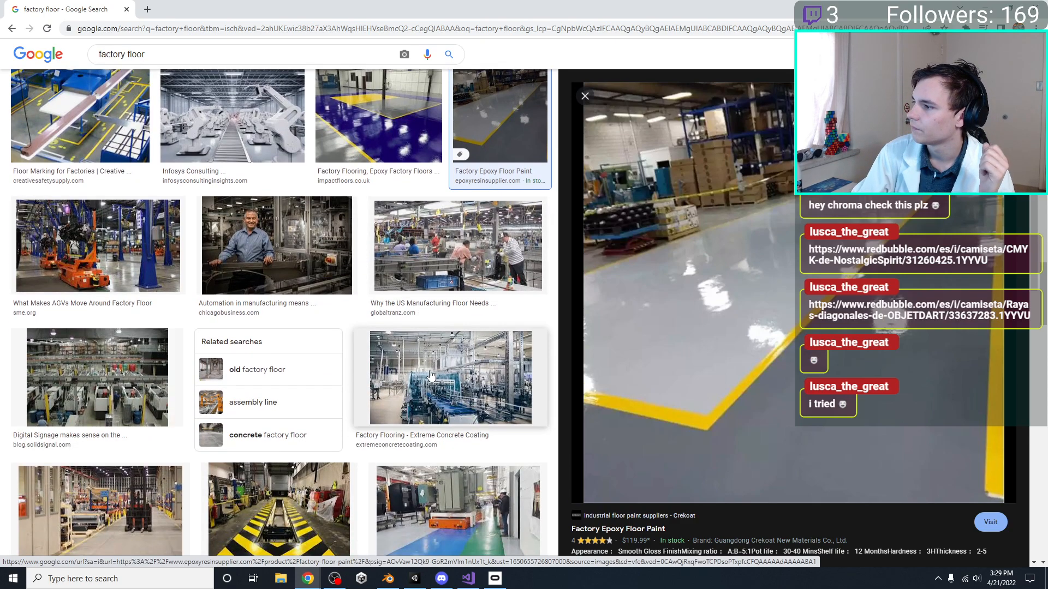
{"action": "left_click", "coordinate": [432, 375]}
{"action": "left_click", "coordinate": [461, 251]}
{"action": "left_click", "coordinate": [488, 152]}
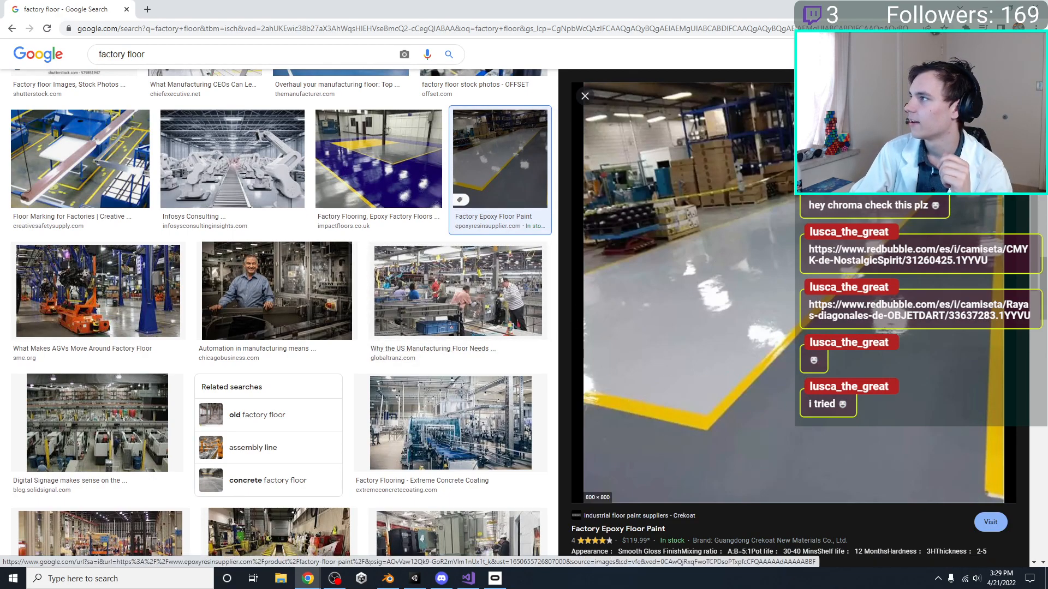
Examine the tiled floor in the Vibroser food manufacturing photo and its related images as a flooring reference
{"action": "scroll", "coordinate": [272, 289], "scroll_direction": "down", "scroll_amount": 5}
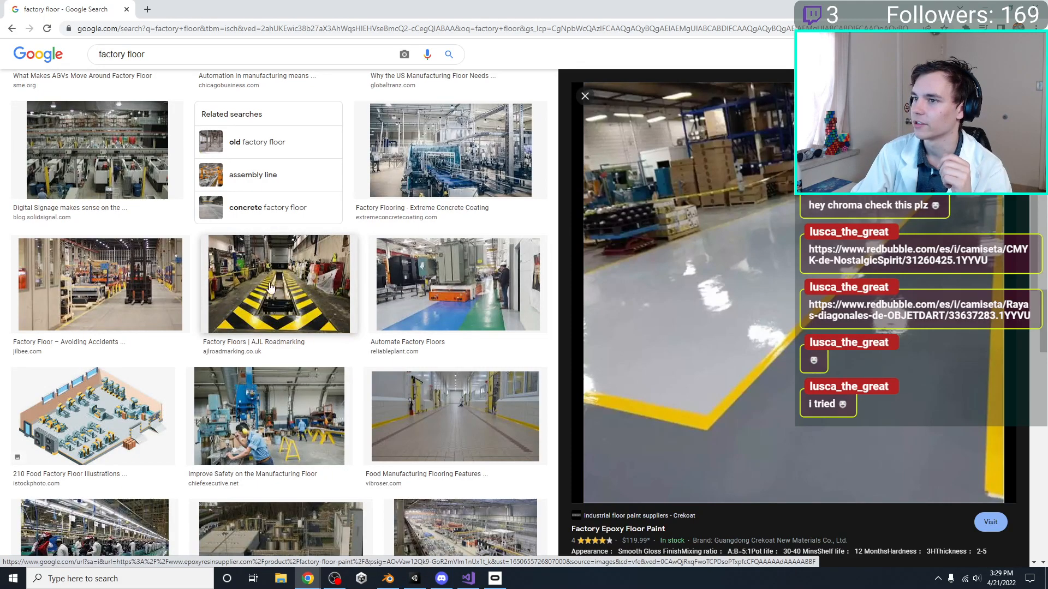
{"action": "left_click", "coordinate": [127, 267]}
{"action": "left_click", "coordinate": [457, 284]}
{"action": "left_click", "coordinate": [468, 411]}
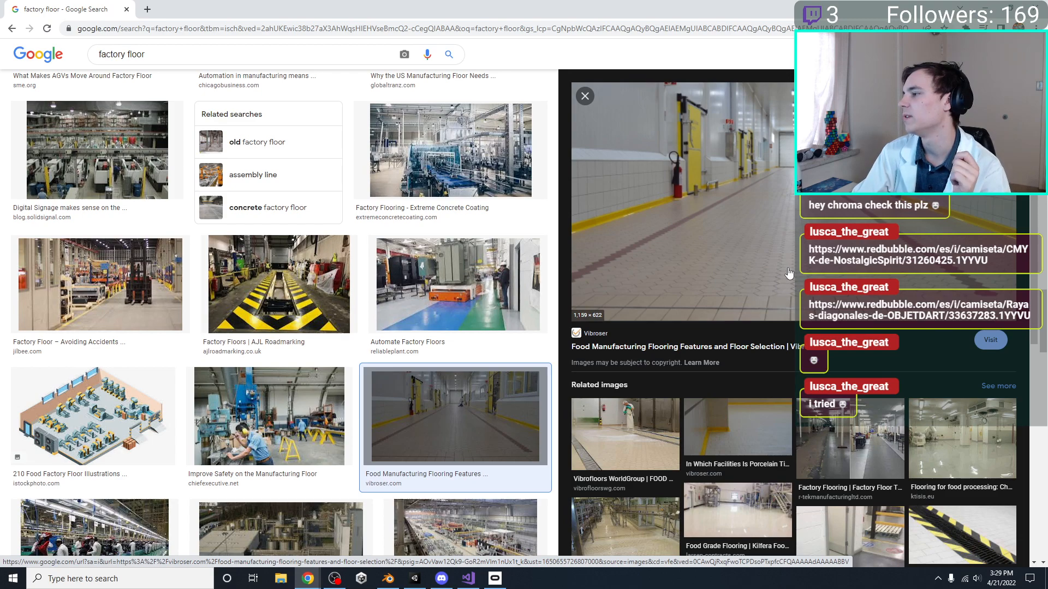
{"action": "scroll", "coordinate": [789, 269], "scroll_direction": "down", "scroll_amount": 3}
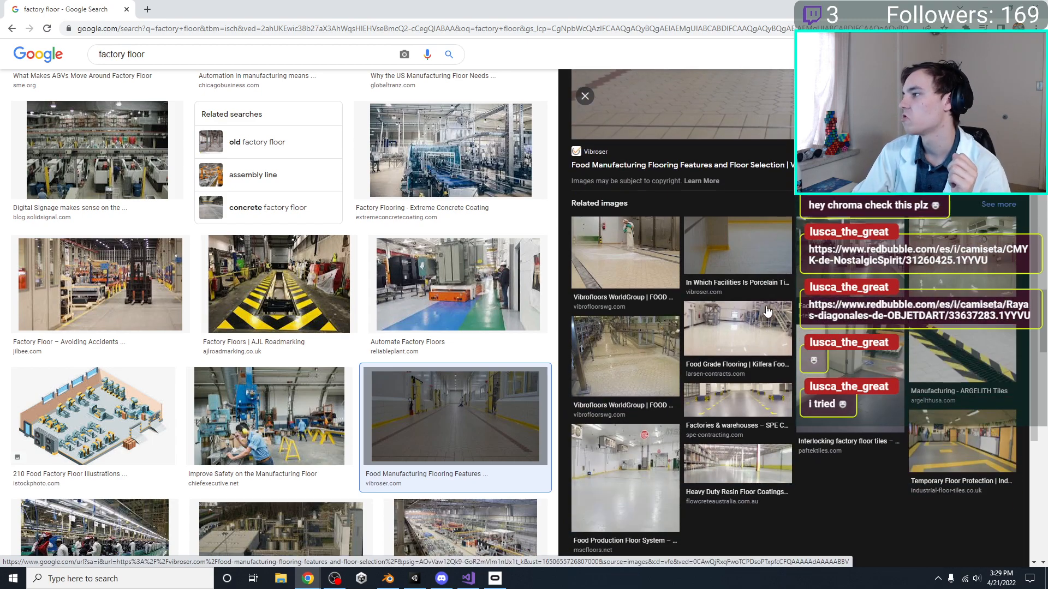
{"action": "scroll", "coordinate": [767, 311], "scroll_direction": "up", "scroll_amount": 3}
{"action": "scroll", "coordinate": [374, 194], "scroll_direction": "up", "scroll_amount": 5}
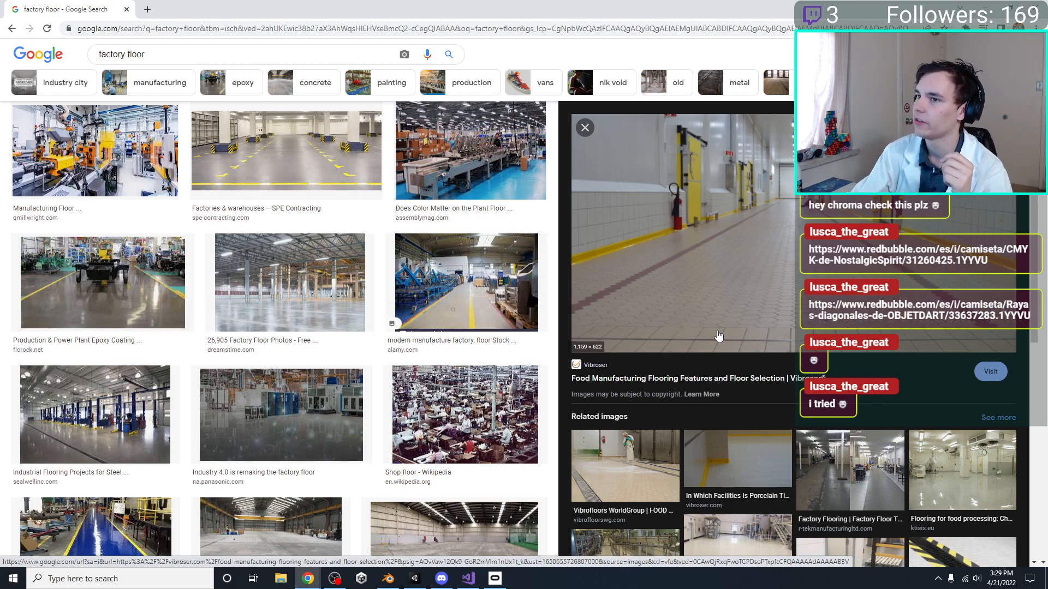
{"action": "scroll", "coordinate": [437, 191], "scroll_direction": "up", "scroll_amount": 8}
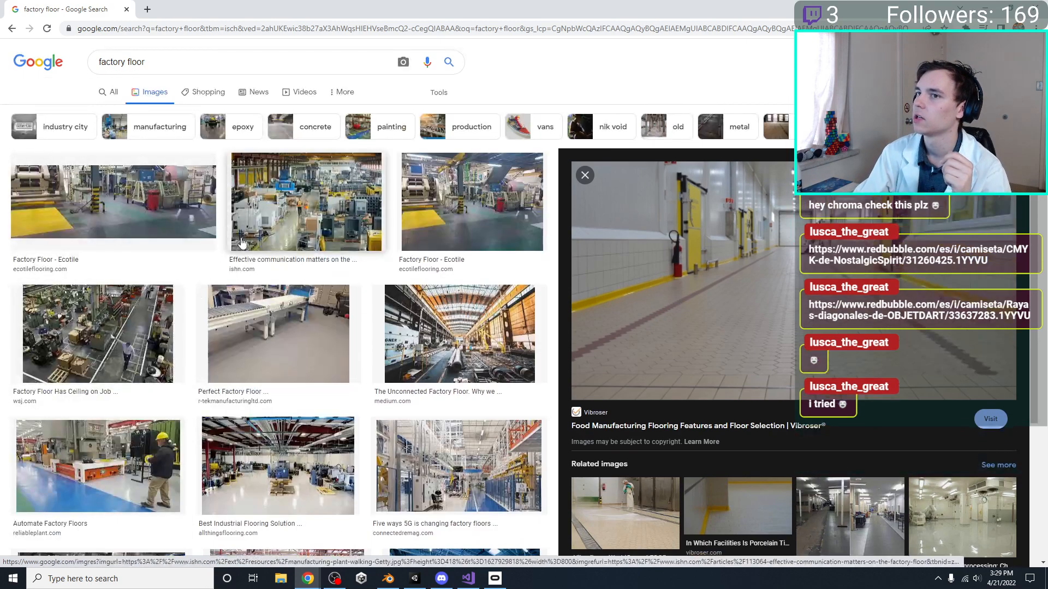
Search Google Images for "hexagon floor tile"
{"action": "triple_click", "coordinate": [217, 66]}
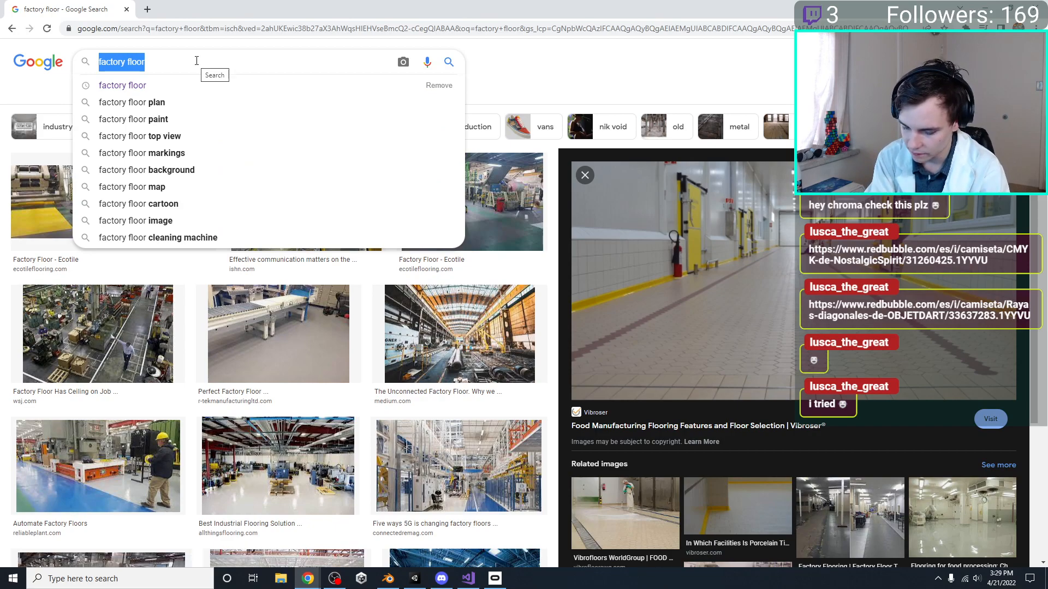
{"action": "type", "text": "hexagon"}
{"action": "key", "text": "Down"}
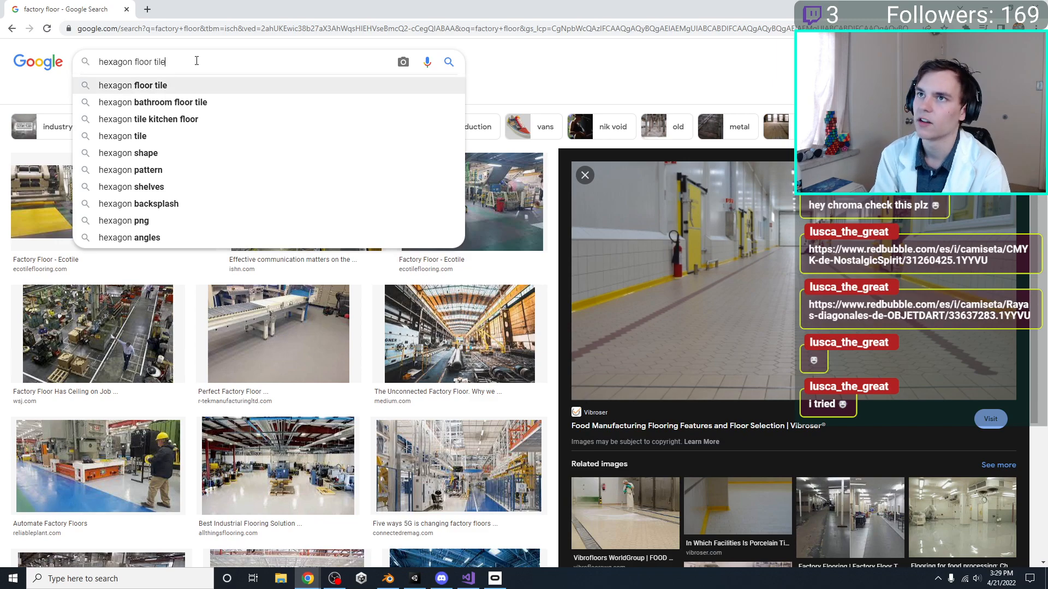
{"action": "key", "text": "Return"}
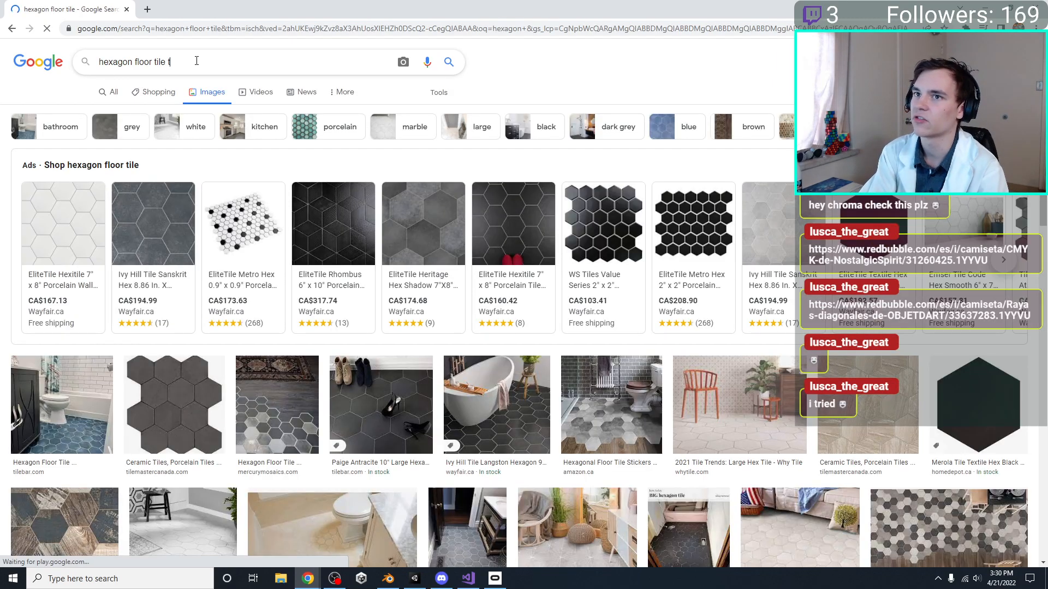
Refine the Google Images search to "hexagon floor tile texture"
{"action": "type", "text": "texute"}
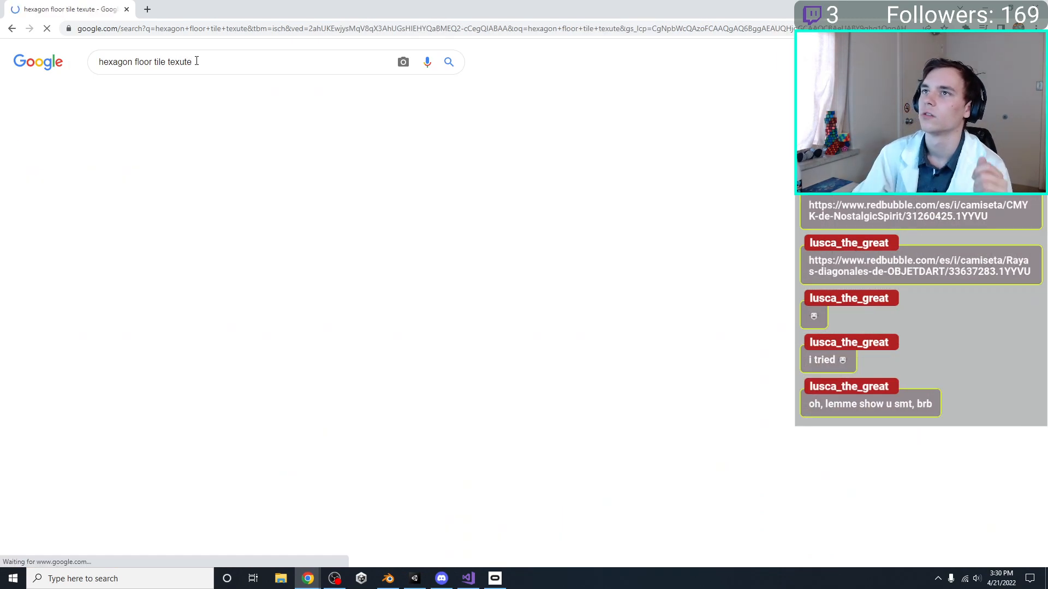
{"action": "left_click", "coordinate": [196, 62]}
{"action": "key", "text": "BackSpace"}
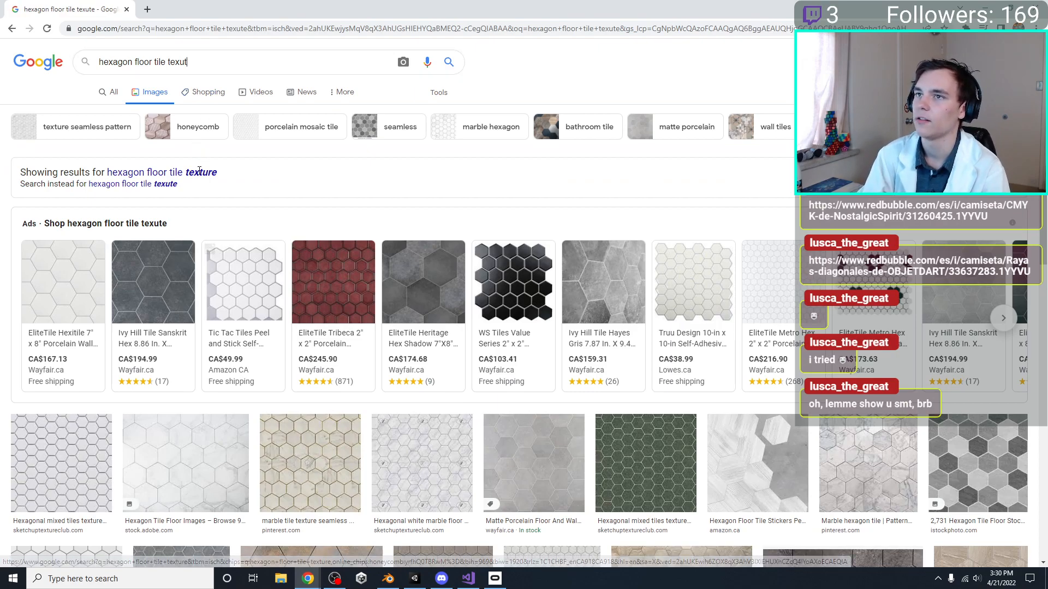
Preview the Honeycombs, Cement Hexagon Porcelain Mosaic and multicoloured Shutterstock hexagon tile images among the results
{"action": "scroll", "coordinate": [200, 178], "scroll_direction": "down", "scroll_amount": 3}
{"action": "scroll", "coordinate": [137, 274], "scroll_direction": "down", "scroll_amount": 2}
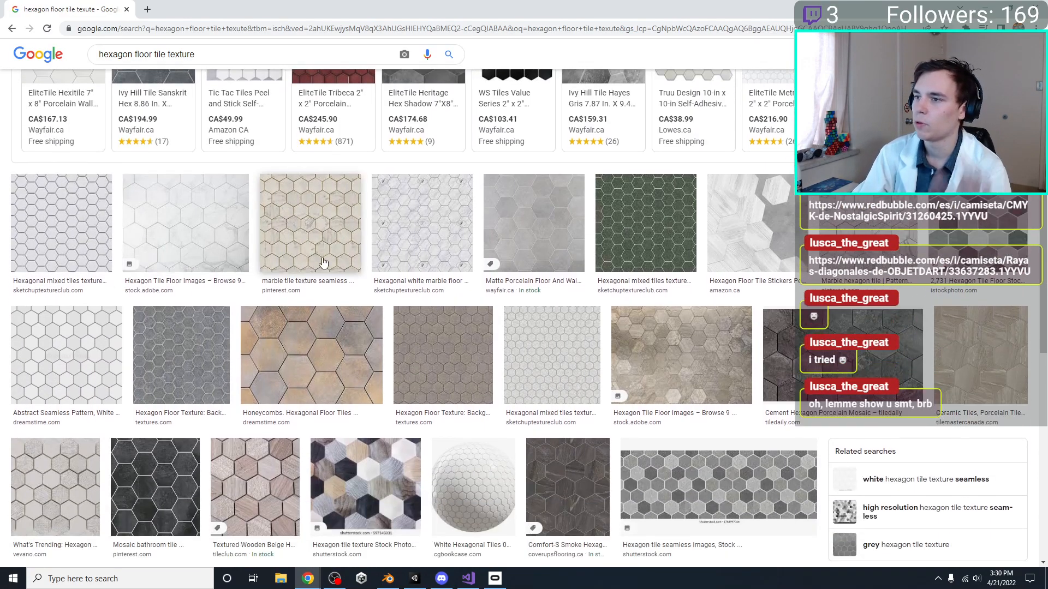
{"action": "left_click", "coordinate": [321, 339]}
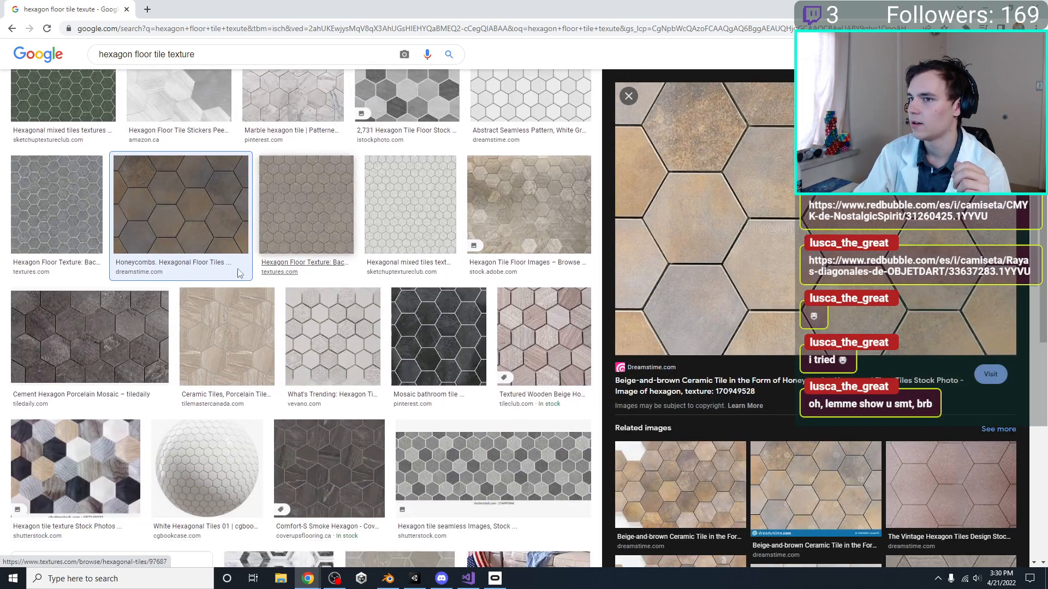
{"action": "left_click", "coordinate": [84, 342]}
{"action": "left_click", "coordinate": [77, 463]}
{"action": "scroll", "coordinate": [390, 342], "scroll_direction": "up", "scroll_amount": 6}
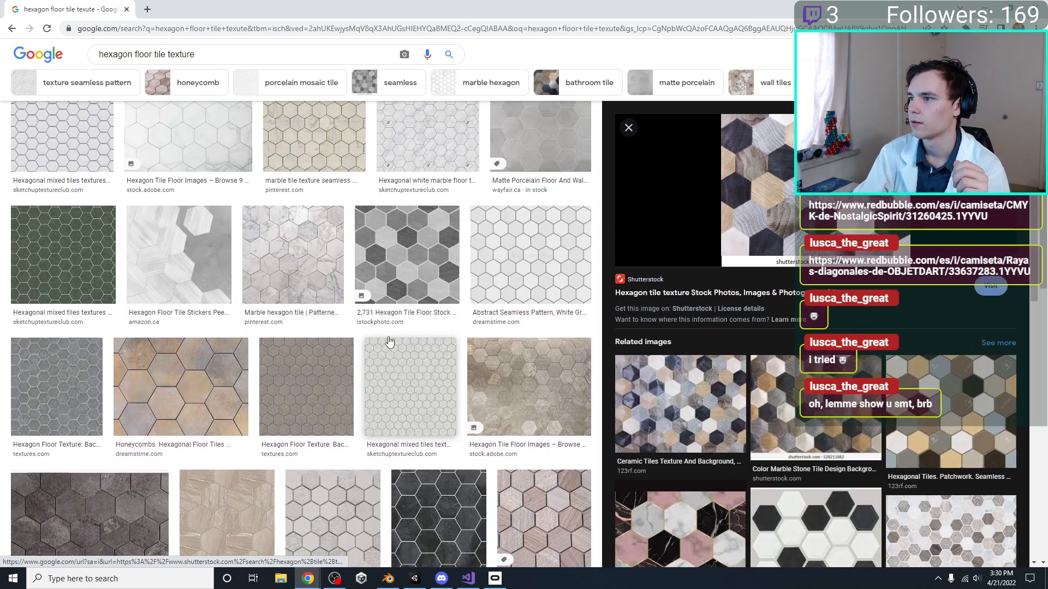
Compare the cream marble, white Adobe Stock and brown Adobe Stock hexagon tiles and their related images as floor textures
{"action": "left_click", "coordinate": [283, 296]}
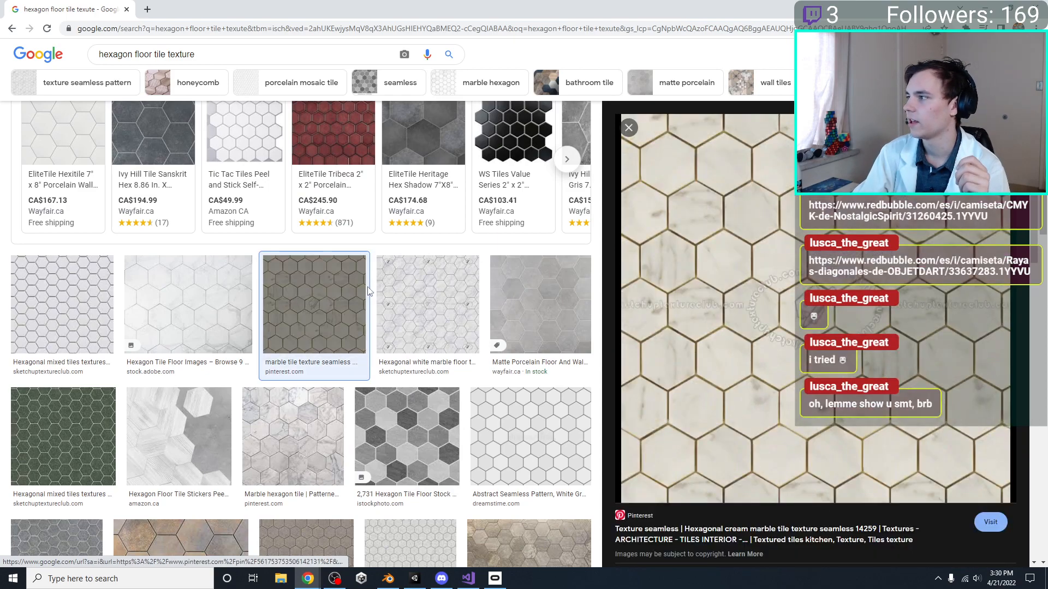
{"action": "left_click", "coordinate": [188, 311]}
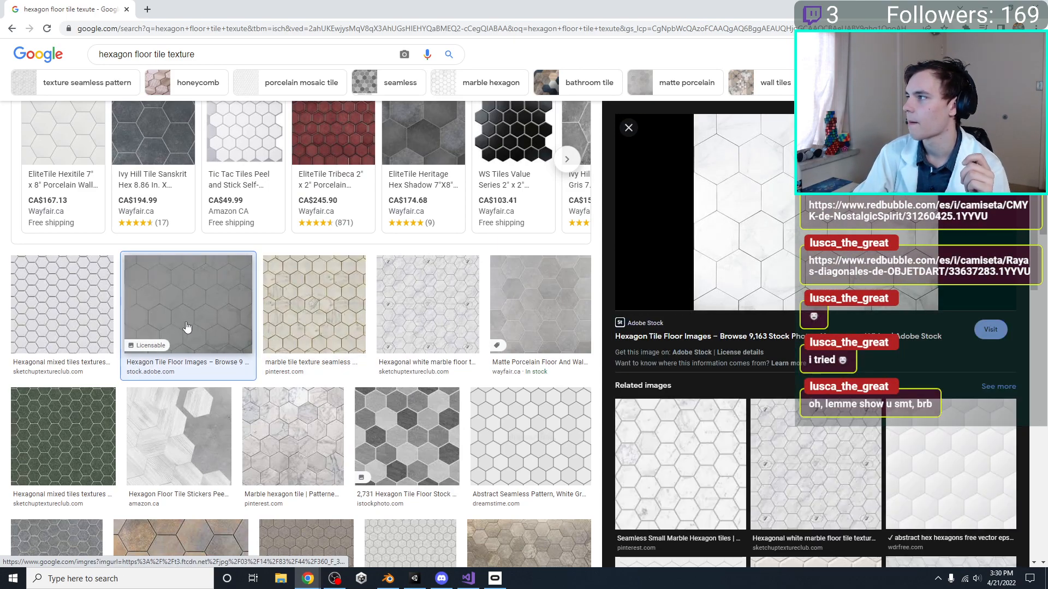
{"action": "scroll", "coordinate": [234, 334], "scroll_direction": "down", "scroll_amount": 3}
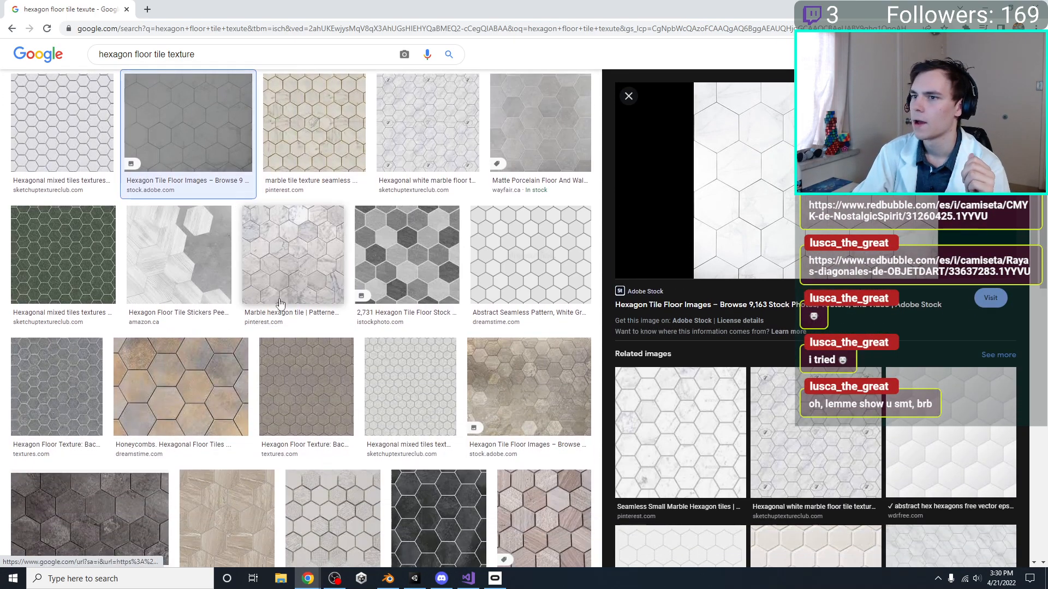
{"action": "left_click", "coordinate": [172, 377]}
{"action": "left_click", "coordinate": [529, 350]}
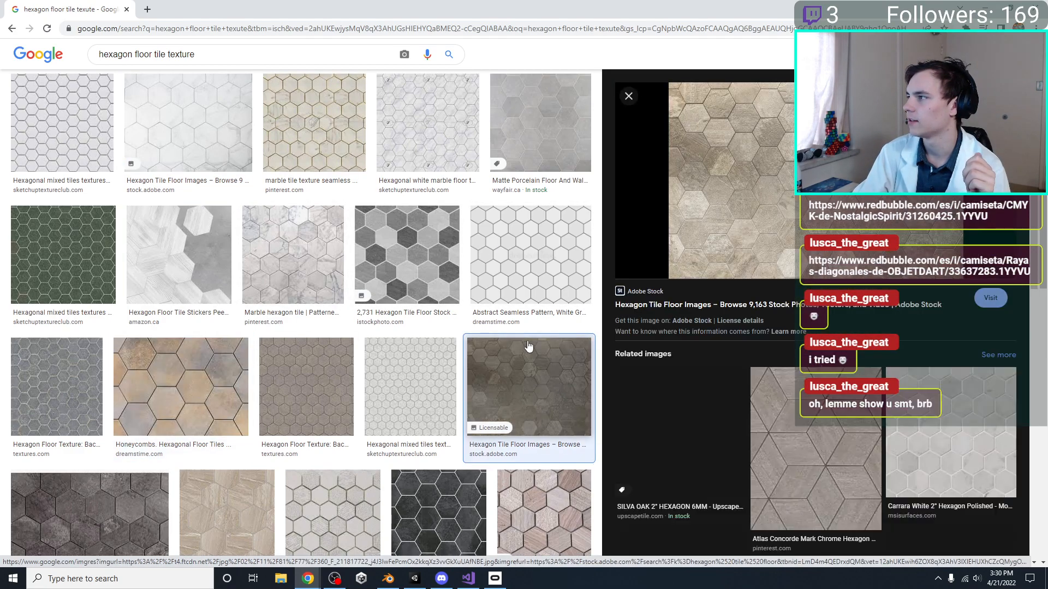
{"action": "scroll", "coordinate": [502, 333], "scroll_direction": "down", "scroll_amount": 2}
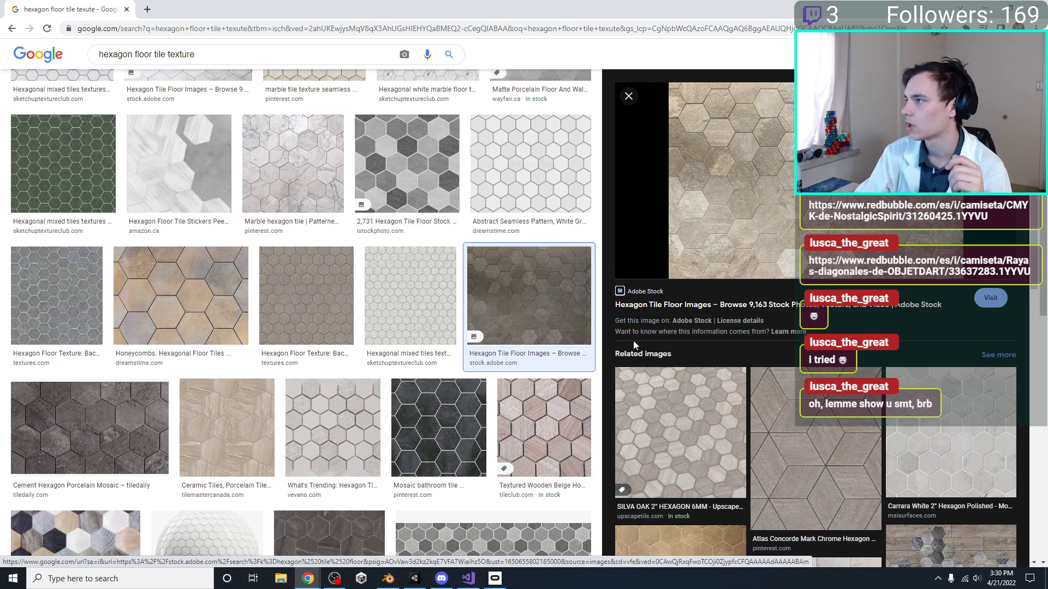
{"action": "scroll", "coordinate": [770, 369], "scroll_direction": "down", "scroll_amount": 5}
{"action": "scroll", "coordinate": [771, 369], "scroll_direction": "up", "scroll_amount": 3}
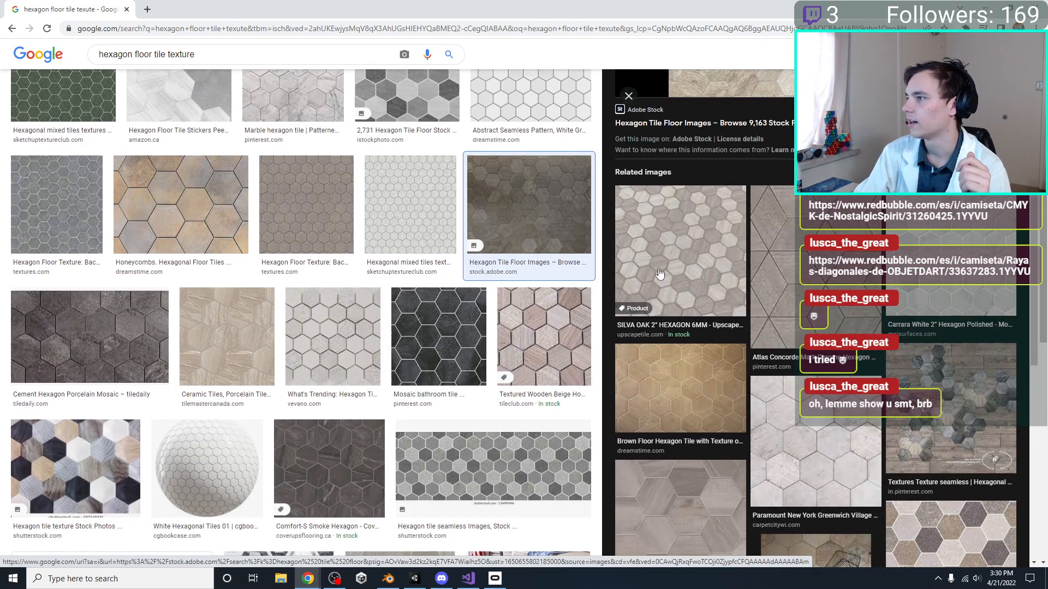
{"action": "scroll", "coordinate": [774, 343], "scroll_direction": "up", "scroll_amount": 5}
{"action": "scroll", "coordinate": [774, 343], "scroll_direction": "up", "scroll_amount": 3}
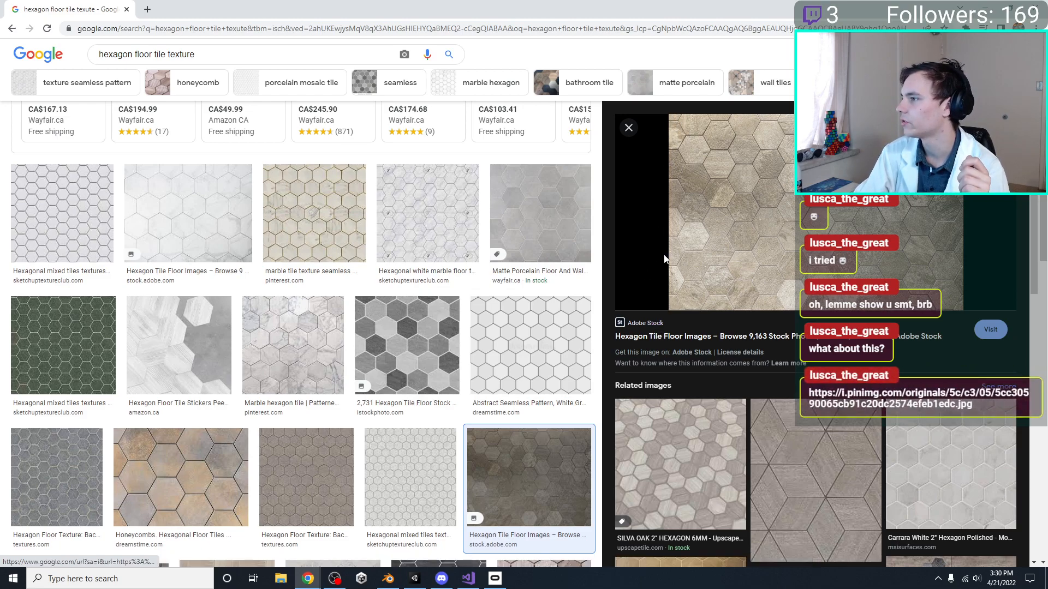
Search Google Images for "seamless hexagon floor tile texture"
{"action": "scroll", "coordinate": [184, 116], "scroll_direction": "up", "scroll_amount": 4}
{"action": "left_click", "coordinate": [216, 62]}
{"action": "type", "text": "ee"}
{"action": "key", "text": "Down"}
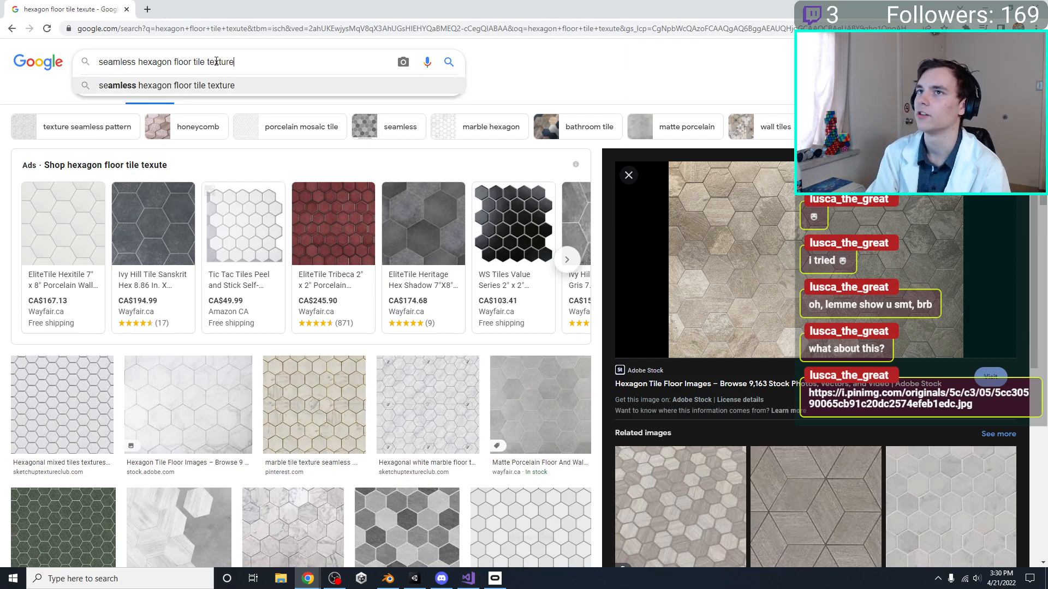
{"action": "key", "text": "Return"}
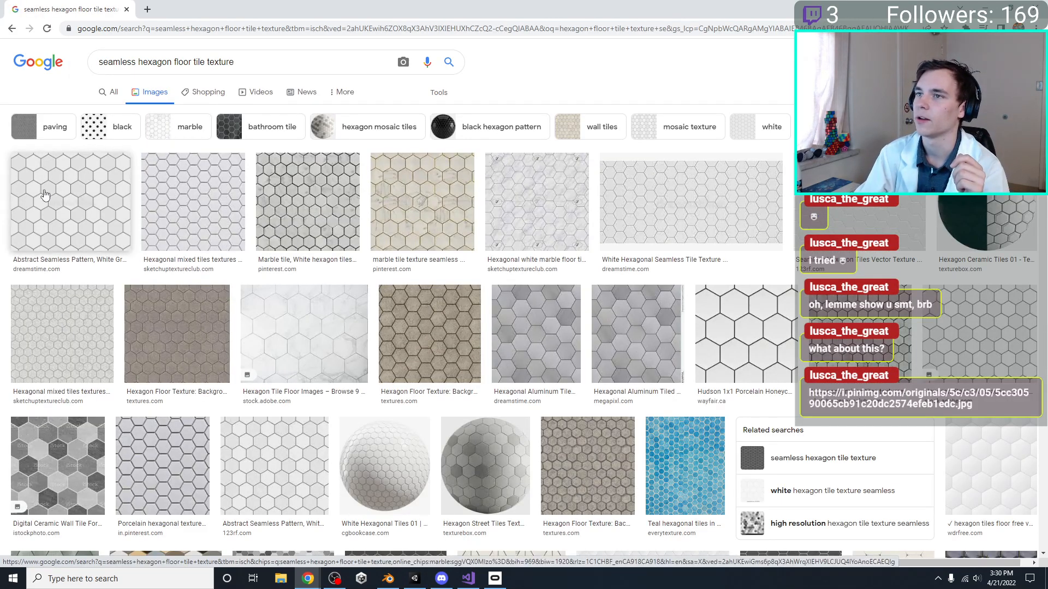
Compare the white-gray Dreamstime, hexagonal aluminum and brown Textures.com seamless tile images
{"action": "left_click", "coordinate": [45, 195]}
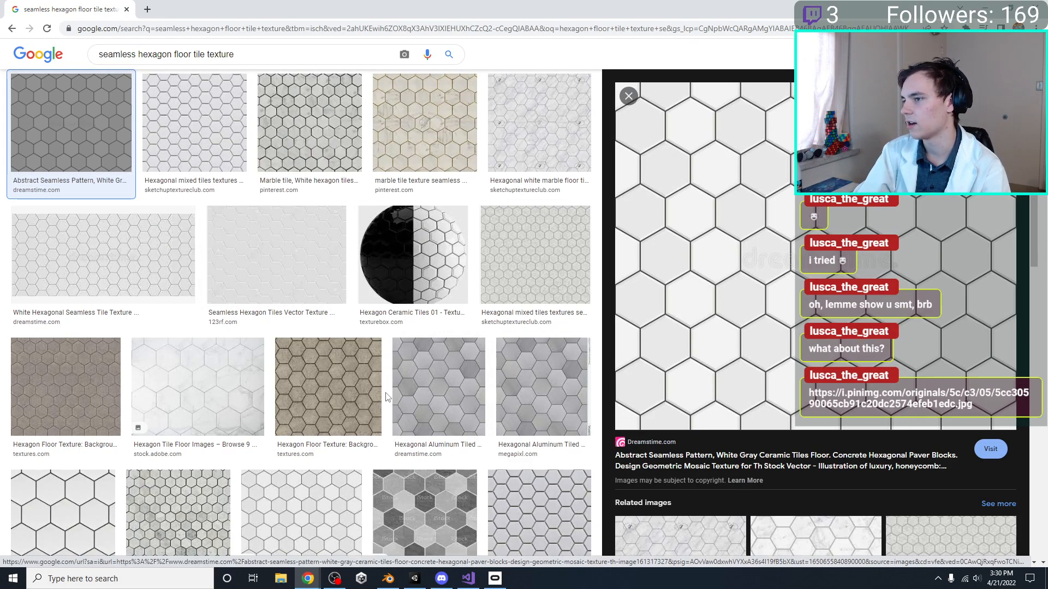
{"action": "left_click", "coordinate": [421, 398]}
{"action": "left_click", "coordinate": [327, 390]}
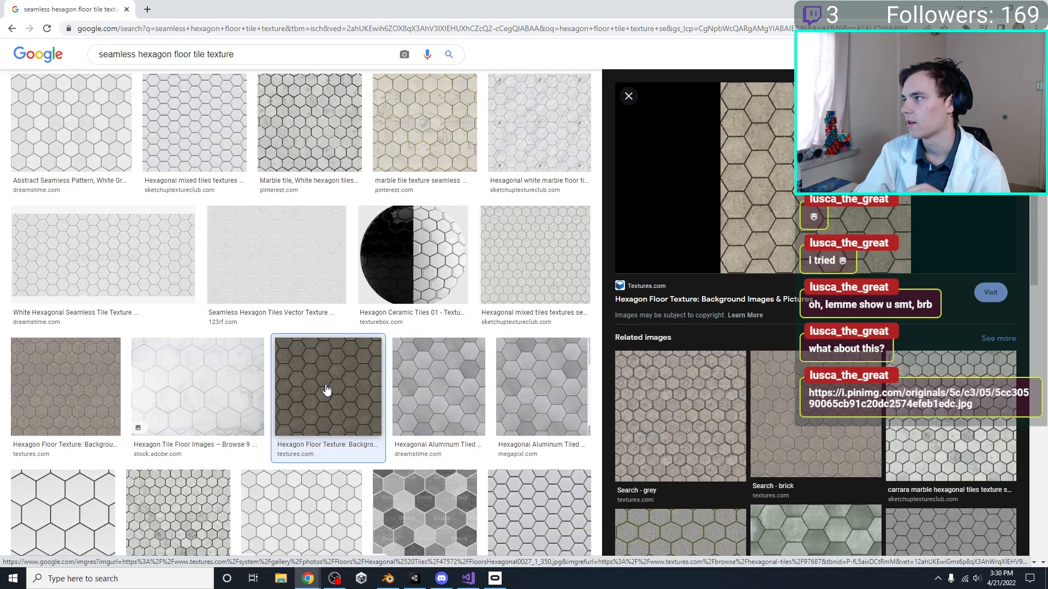
{"action": "left_click", "coordinate": [560, 406]}
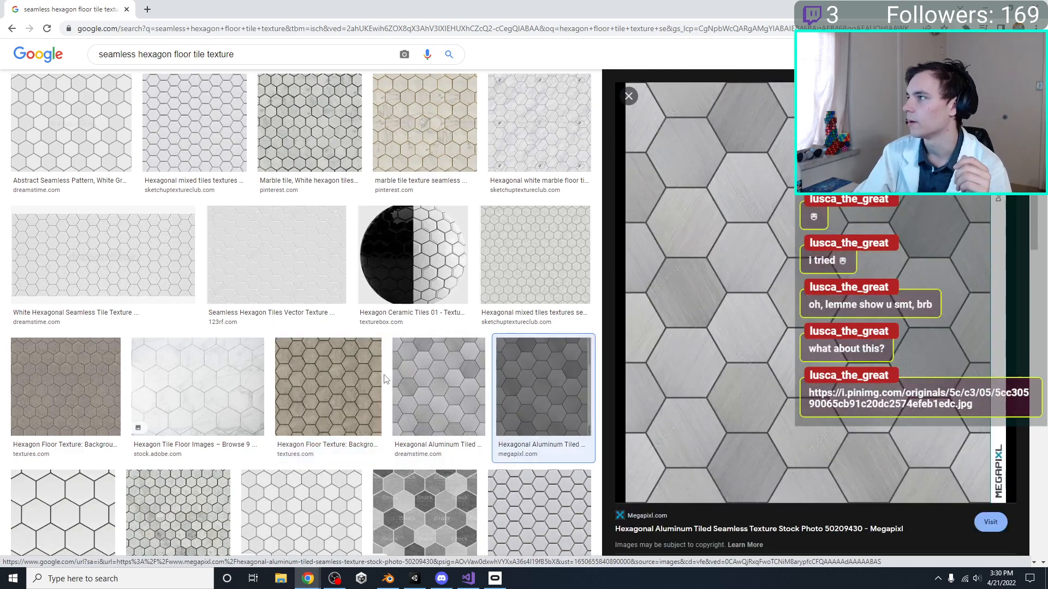
Select the brown Textures.com hexagon floor texture and start saving its image to disk
{"action": "left_click", "coordinate": [377, 384]}
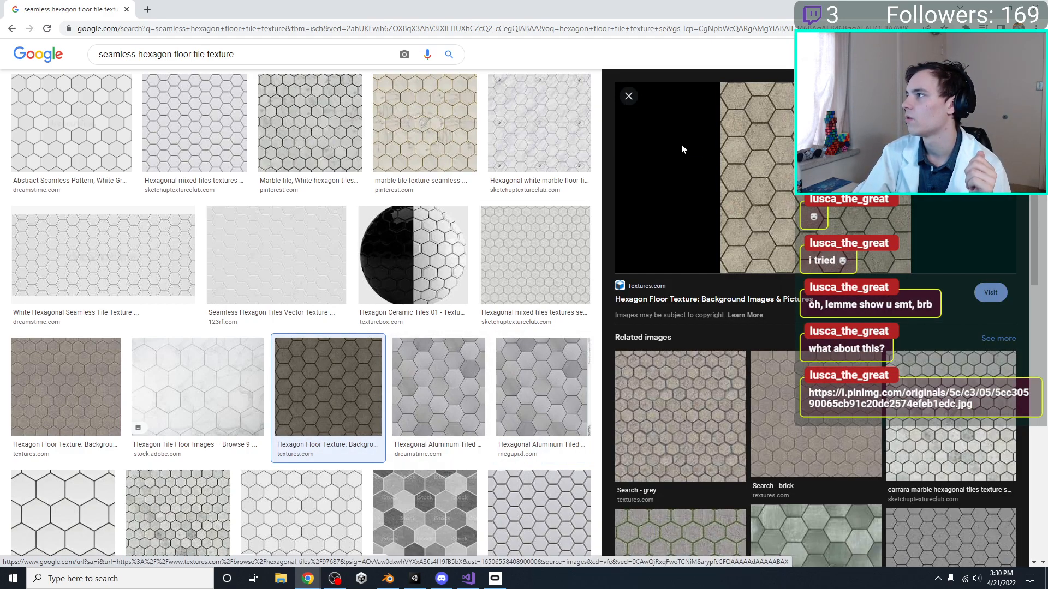
{"action": "right_click", "coordinate": [828, 148]}
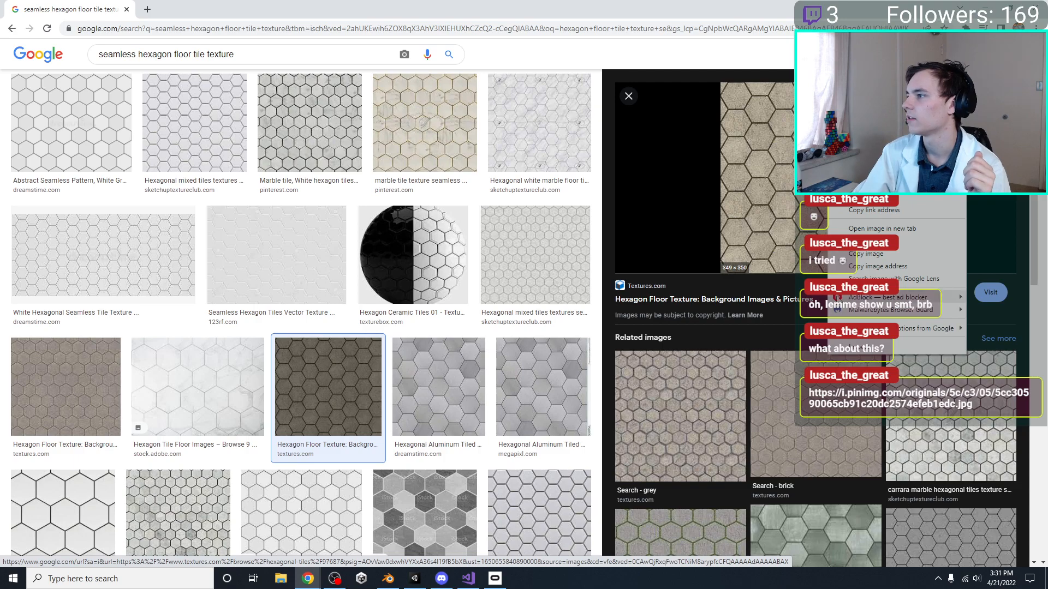
{"action": "left_click", "coordinate": [873, 241]}
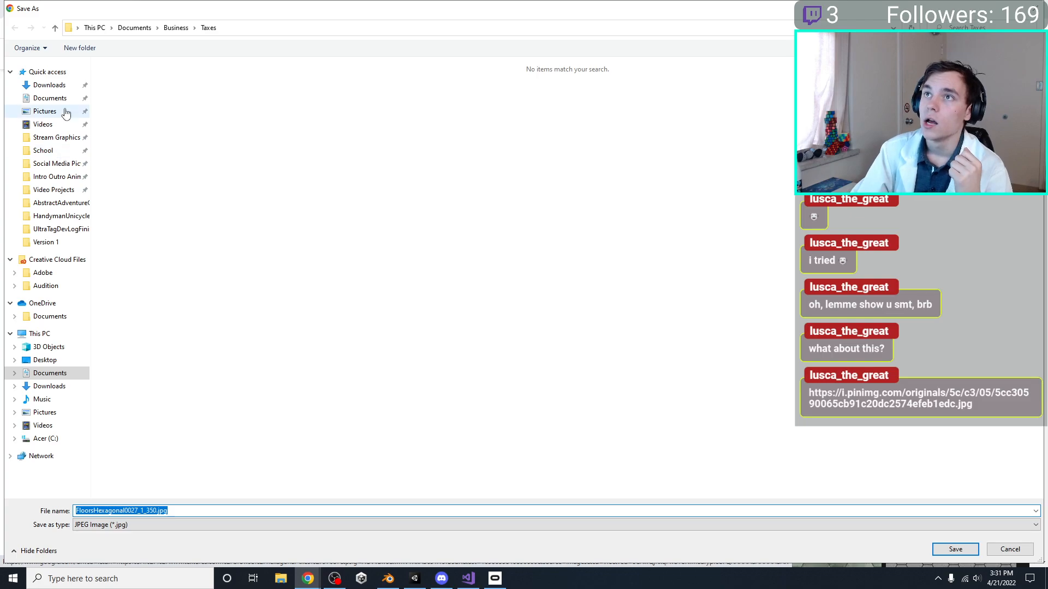
Browse to the Social Media Pictures folder in the save dialog and unpin Intro Outro Animations from Quick access
{"action": "left_click", "coordinate": [47, 168]}
{"action": "left_click", "coordinate": [49, 176]}
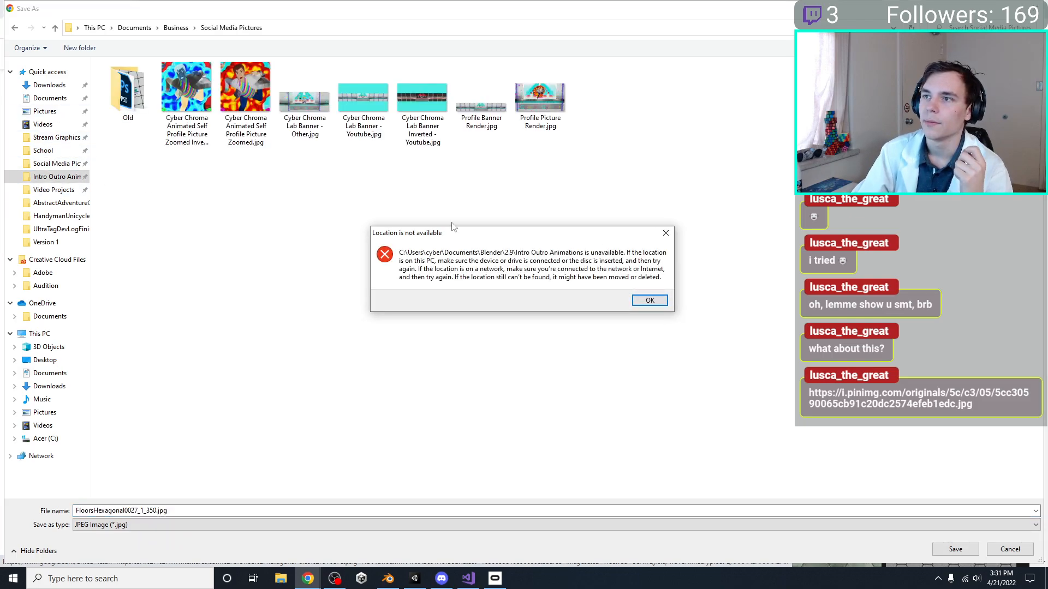
{"action": "left_click", "coordinate": [665, 233]}
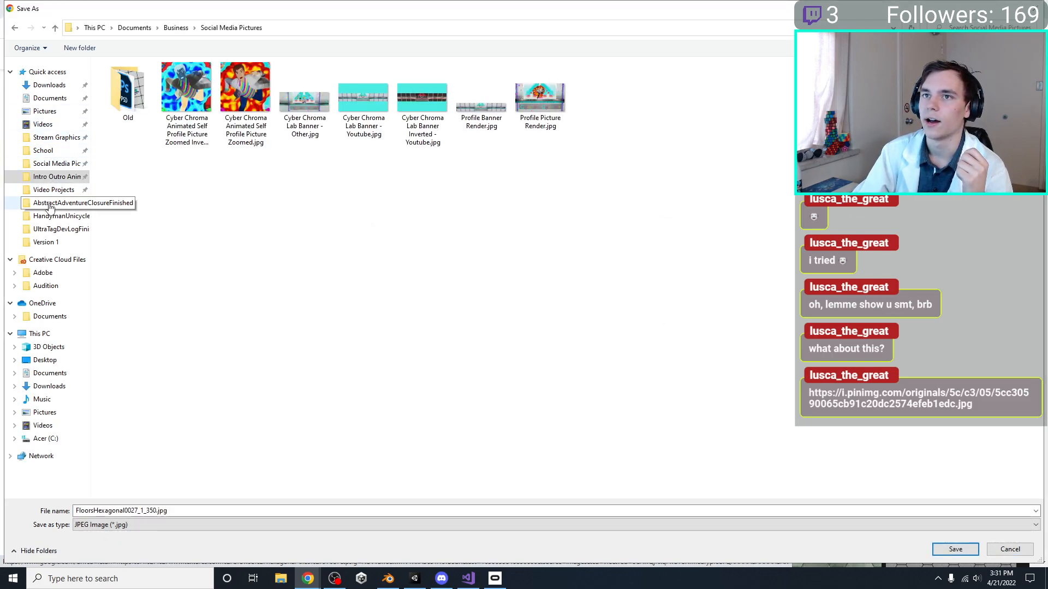
{"action": "right_click", "coordinate": [100, 180]}
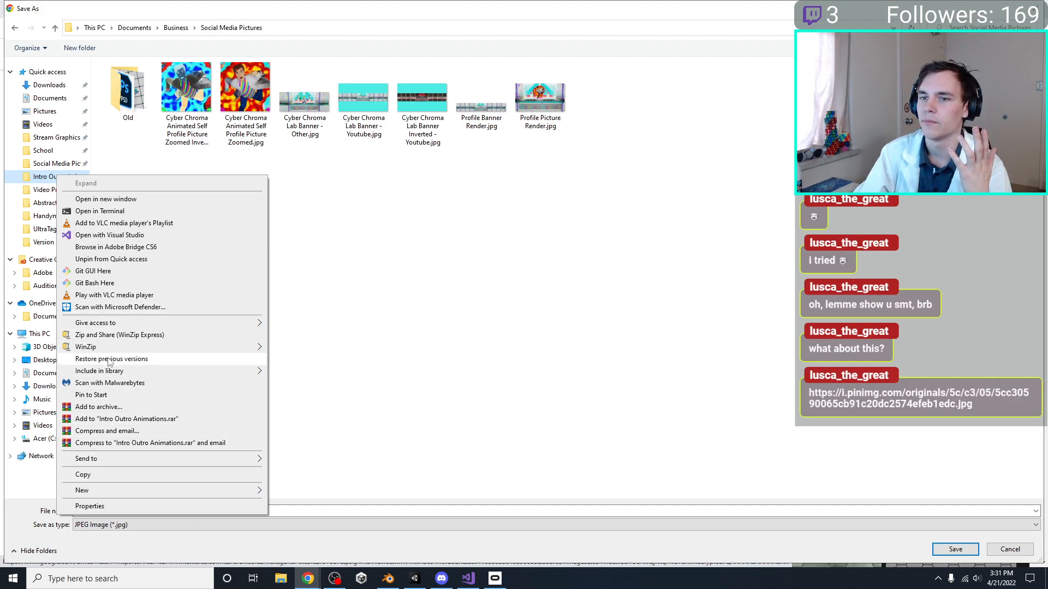
{"action": "left_click", "coordinate": [120, 259]}
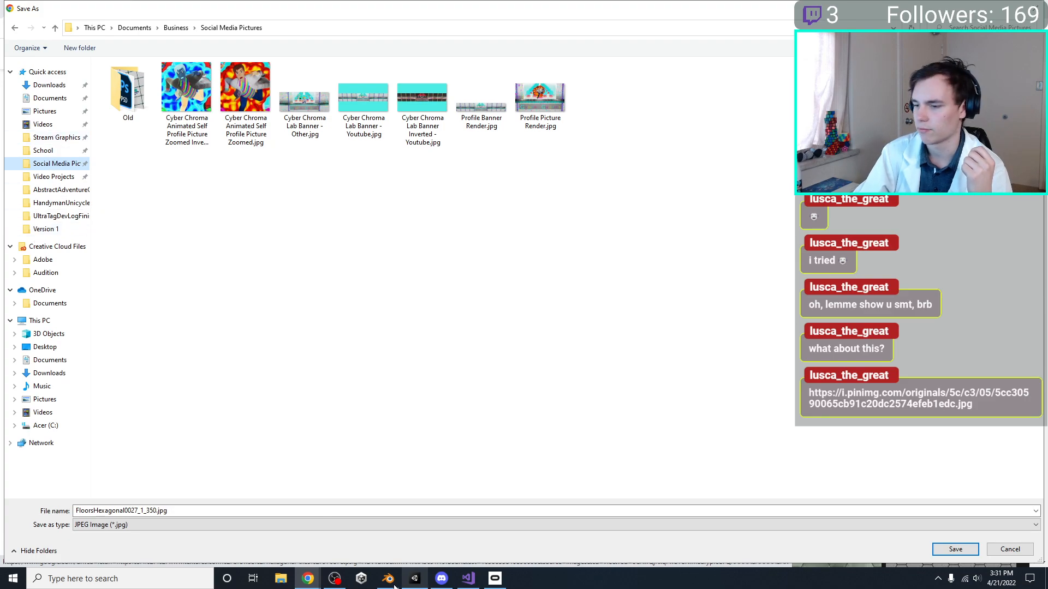
Switch to Unity's Models folder and check in Blender where the MainLevelEnvironment file is saved
{"action": "left_click", "coordinate": [414, 578]}
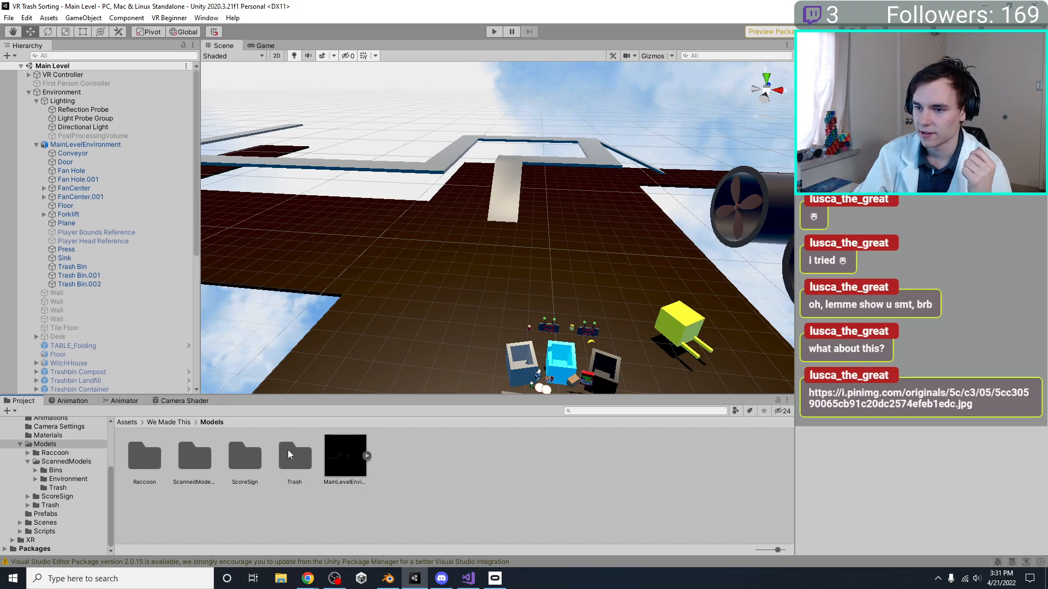
{"action": "right_click", "coordinate": [410, 465]}
{"action": "mouse_move", "coordinate": [496, 167]}
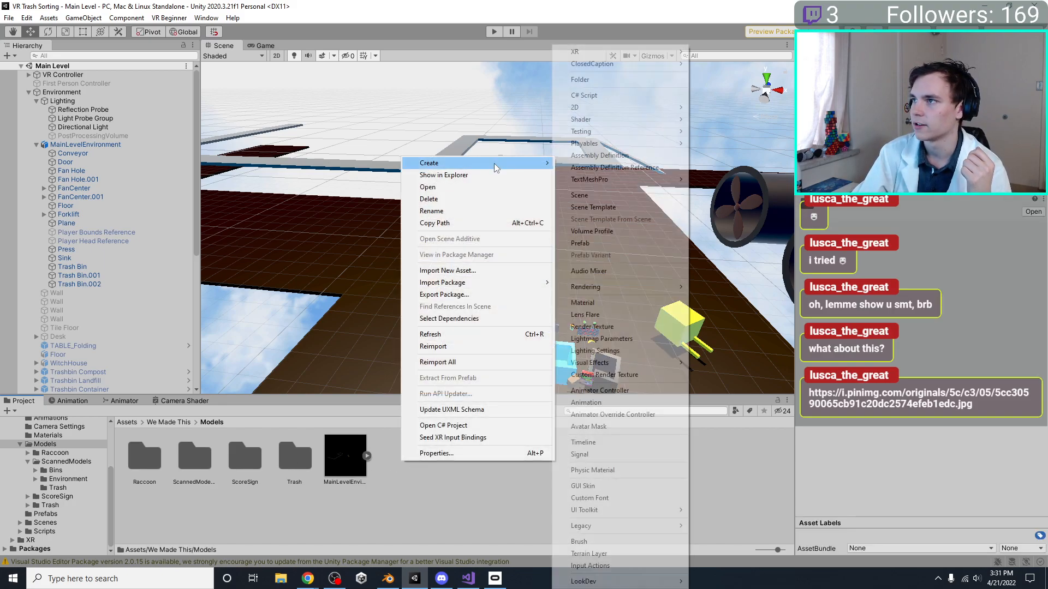
{"action": "left_click", "coordinate": [394, 579]}
{"action": "middle_click_drag", "start_coordinate": [644, 229], "coordinate": [633, 213]}
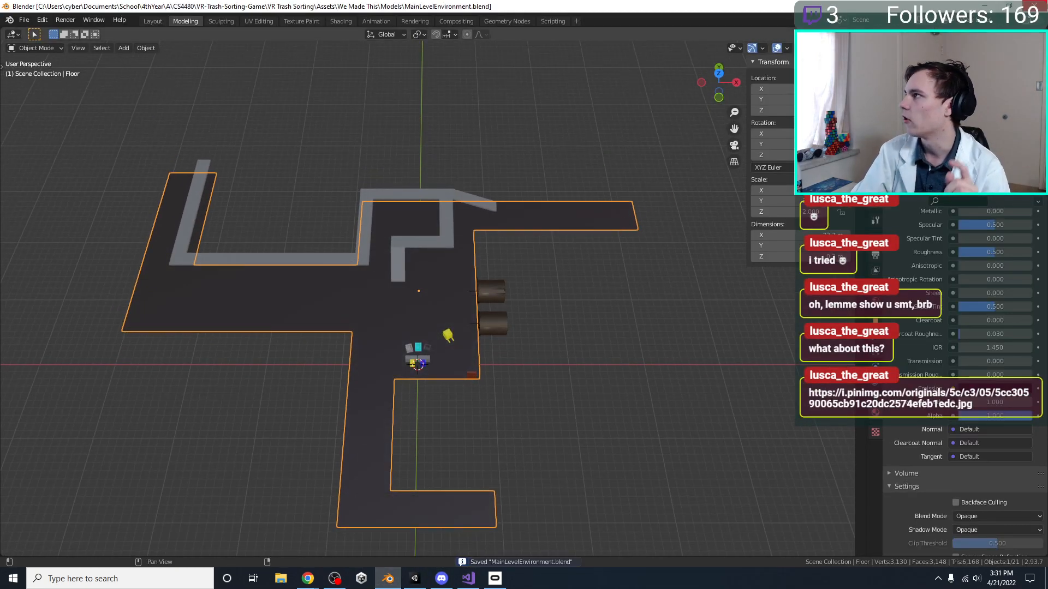
{"action": "key", "text": "alt+Tab"}
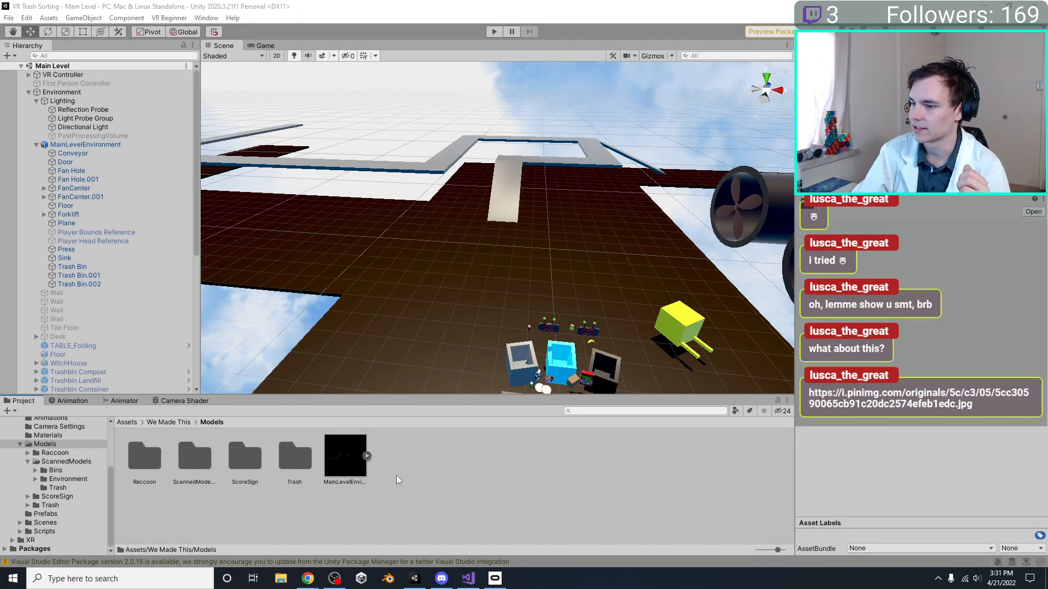
Create an Environment folder inside Unity's Models folder, move the MainLevelEnvironment model into it and open the folder
{"action": "right_click", "coordinate": [410, 462]}
{"action": "mouse_move", "coordinate": [526, 190]}
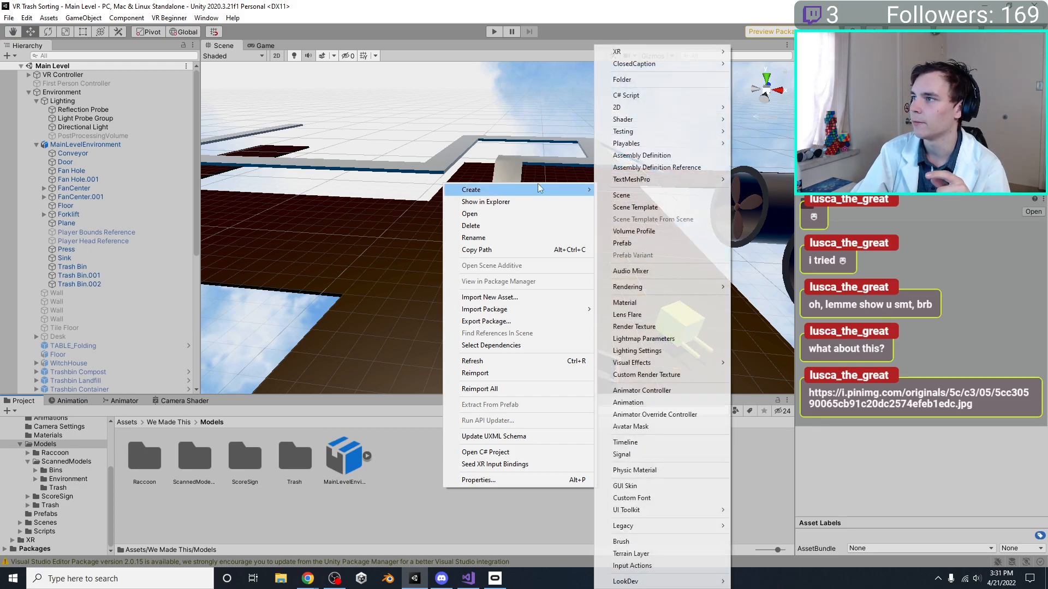
{"action": "left_click", "coordinate": [640, 79]}
{"action": "type", "text": "Environment"}
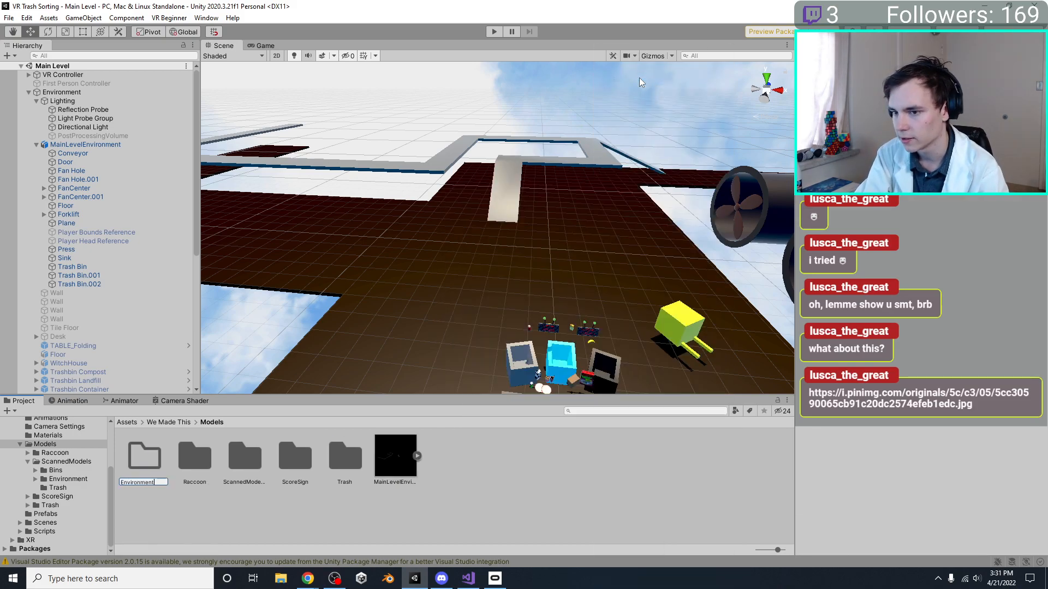
{"action": "key", "text": "Return"}
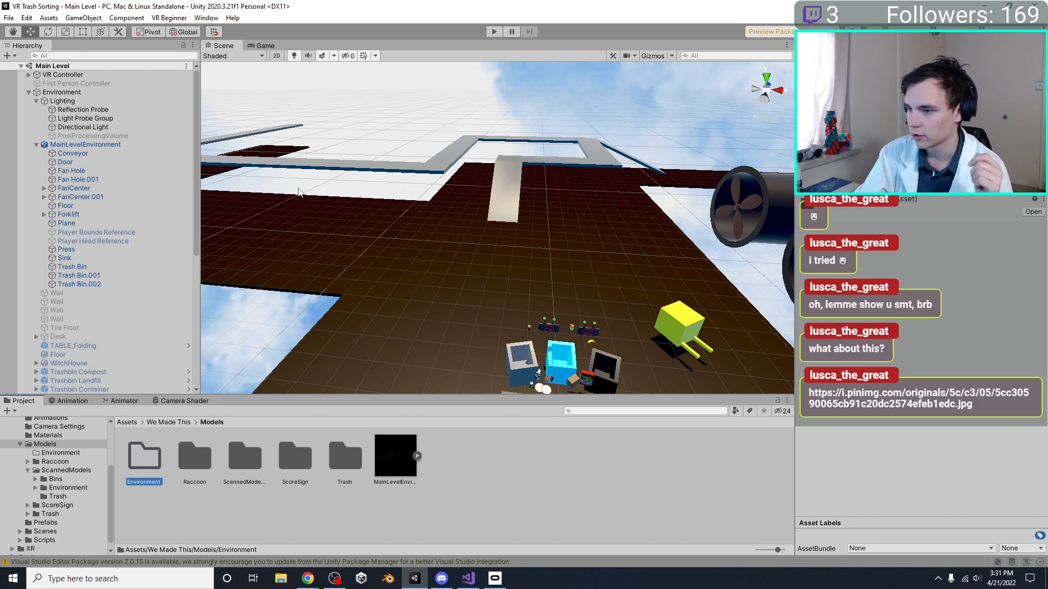
{"action": "left_click_drag", "start_coordinate": [386, 443], "coordinate": [150, 461]}
{"action": "double_click", "coordinate": [149, 461]}
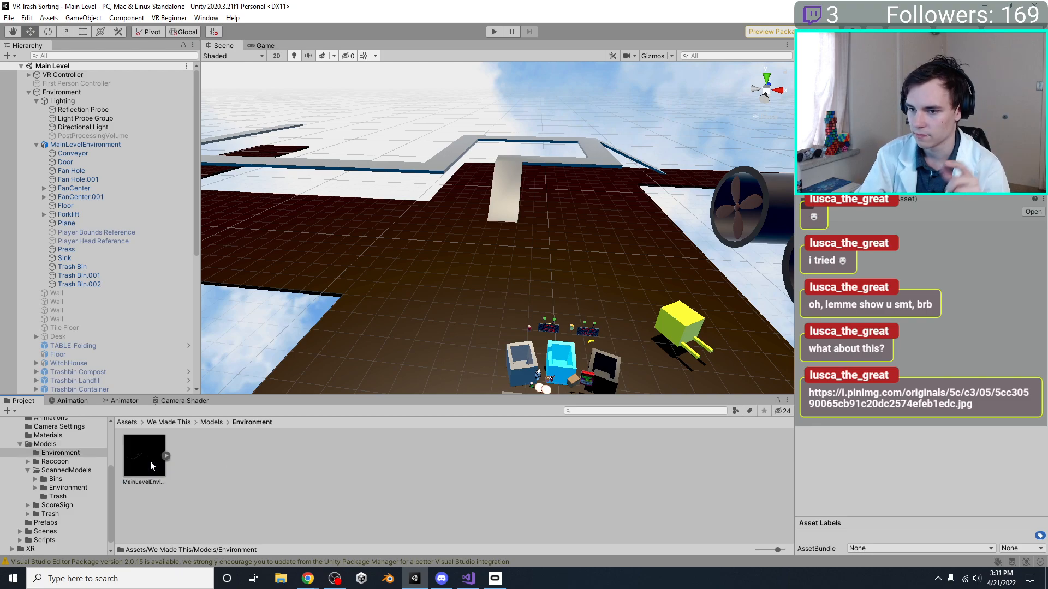
Create a Textures folder inside the Environment folder
{"action": "right_click", "coordinate": [227, 464]}
{"action": "mouse_move", "coordinate": [305, 165]}
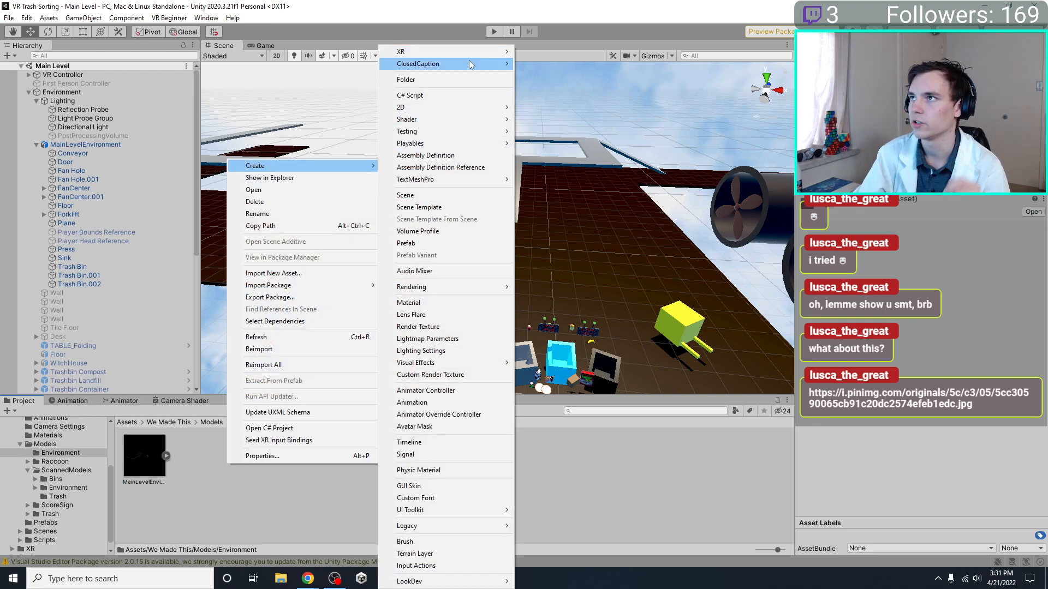
{"action": "left_click", "coordinate": [440, 79]}
{"action": "type", "text": "Textur"}
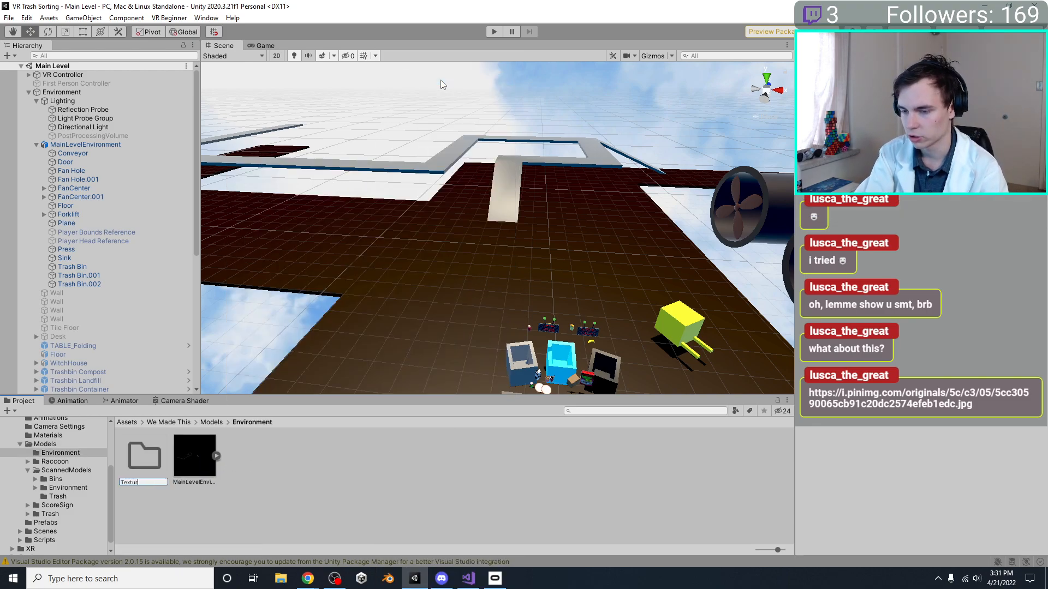
{"action": "type", "text": "es"}
{"action": "key", "text": "Return"}
Create a Materials folder inside the Environment folder, alongside the Textures folder
{"action": "right_click", "coordinate": [264, 479]}
{"action": "left_click", "coordinate": [335, 192]}
{"action": "left_click", "coordinate": [339, 497]}
{"action": "right_click", "coordinate": [319, 485]}
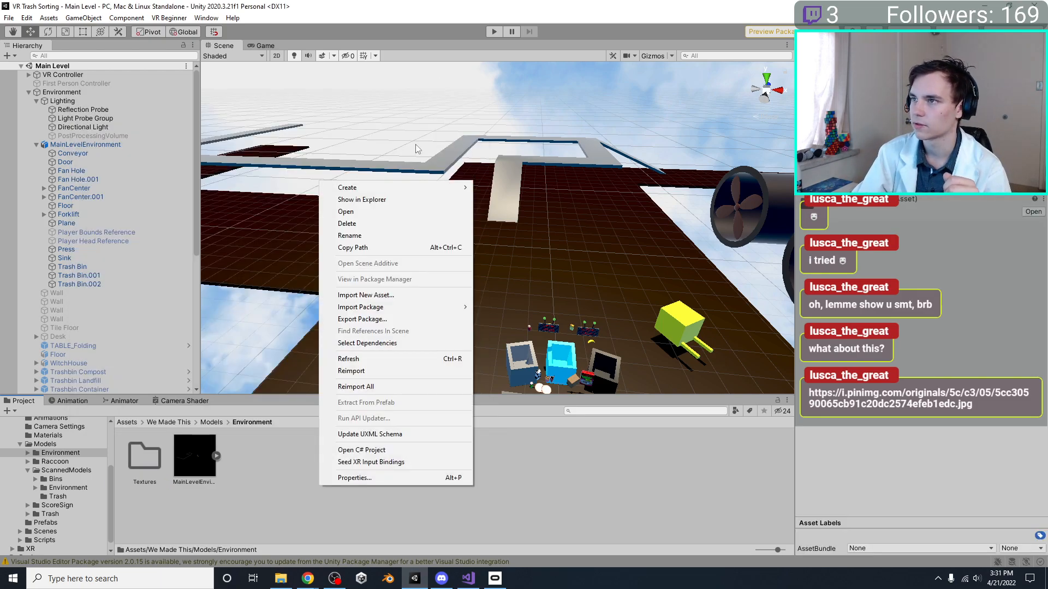
{"action": "mouse_move", "coordinate": [404, 187]}
{"action": "left_click", "coordinate": [506, 81]}
{"action": "type", "text": "Materials"}
{"action": "key", "text": "Return"}
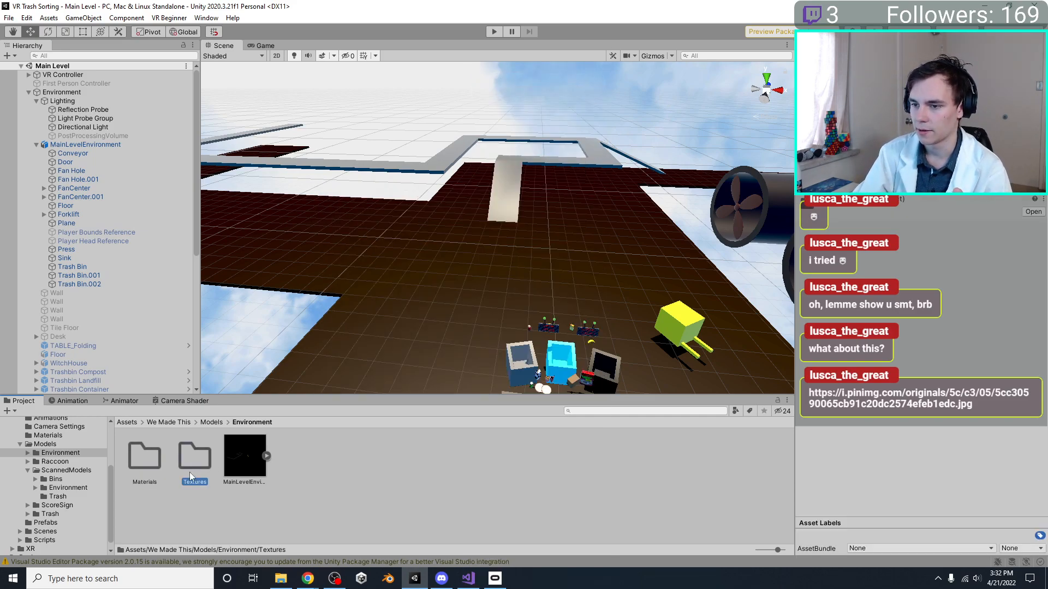
Open the Environment model's Textures folder in File Explorer and select its full folder path for copying
{"action": "double_click", "coordinate": [194, 458]}
{"action": "right_click", "coordinate": [219, 463]}
{"action": "left_click", "coordinate": [306, 175]}
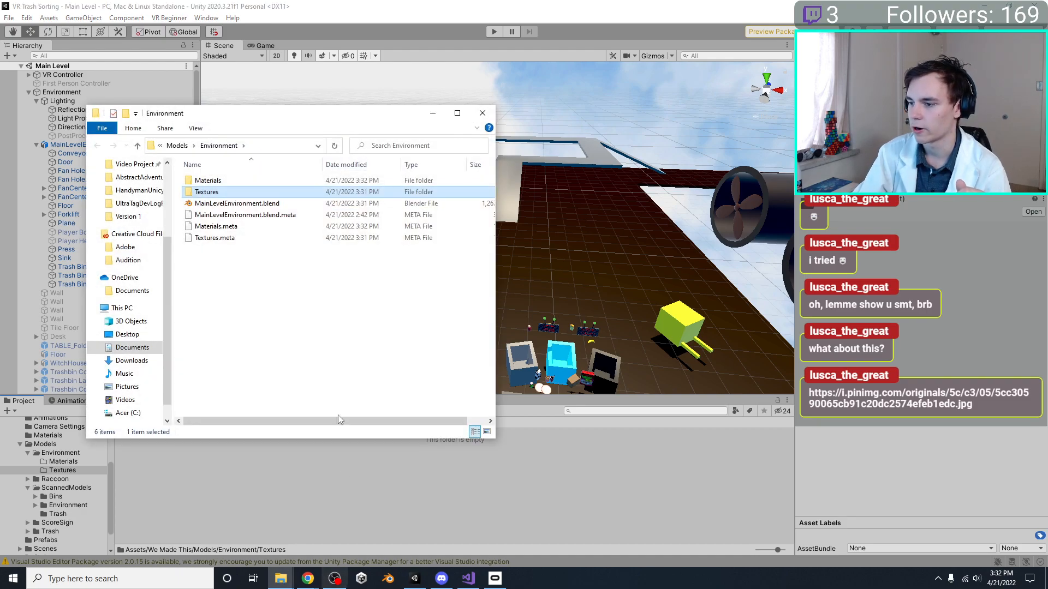
{"action": "left_click", "coordinate": [268, 146]}
{"action": "left_click", "coordinate": [269, 146]}
{"action": "double_click", "coordinate": [257, 192]}
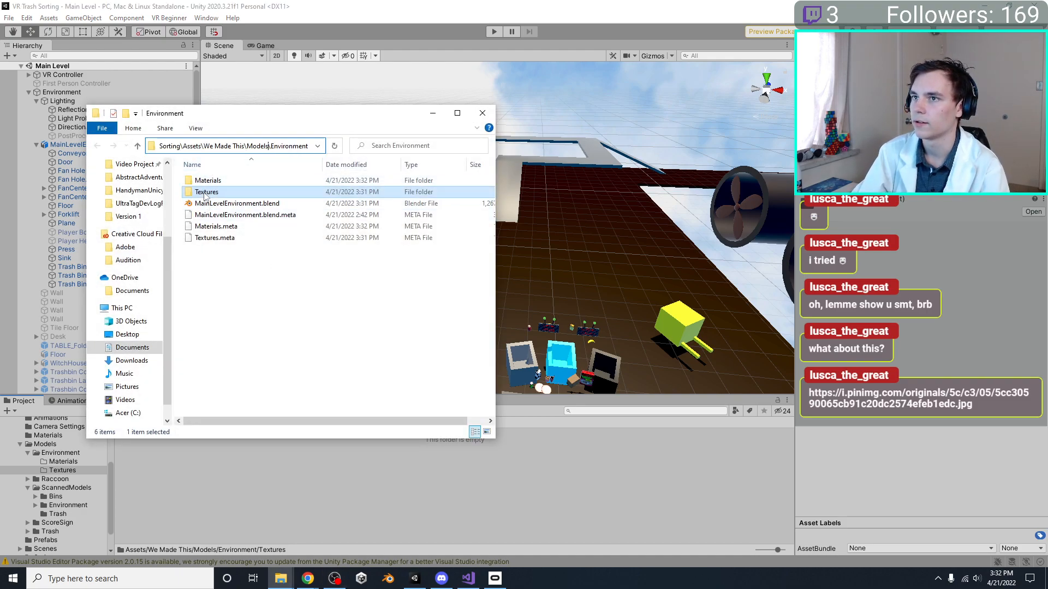
{"action": "left_click", "coordinate": [288, 152]}
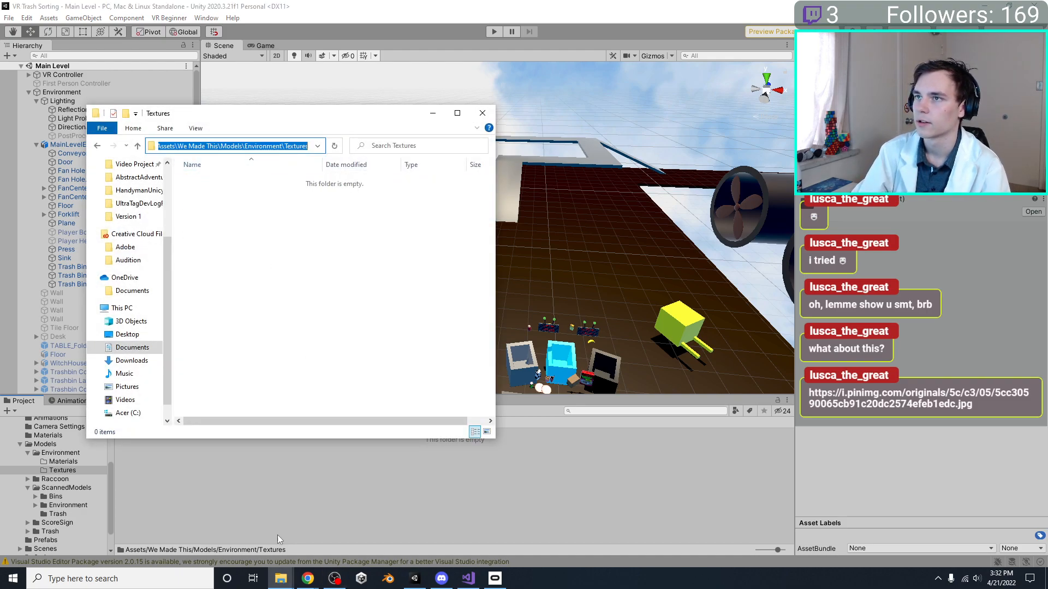
Switch to Chrome's save dialog and point it to the Unity project's Environment Textures folder using the copied path
{"action": "left_click", "coordinate": [308, 578]}
{"action": "left_click", "coordinate": [348, 544]}
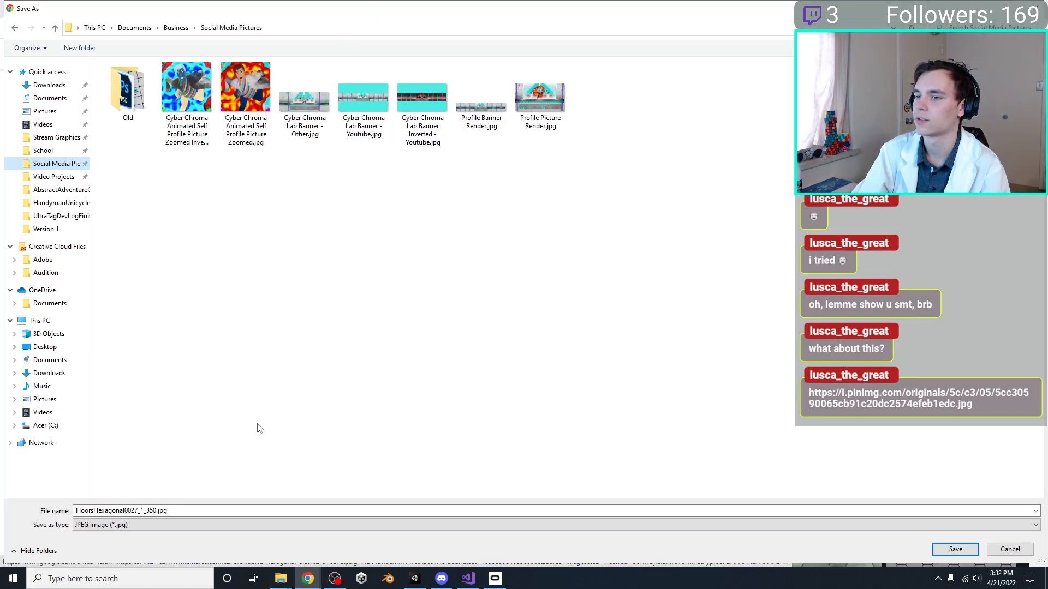
{"action": "left_click", "coordinate": [484, 28]}
{"action": "type", "text": "C:\\Users\\Brandon Howe\\Documents\\School\\4thYear\\A\\CS4480\\VR-Trash-Sorting-Game\\VR Trash Sorting\\Assets\\We Made This\\Models\\Environment\\Textures"}
{"action": "key", "text": "Return"}
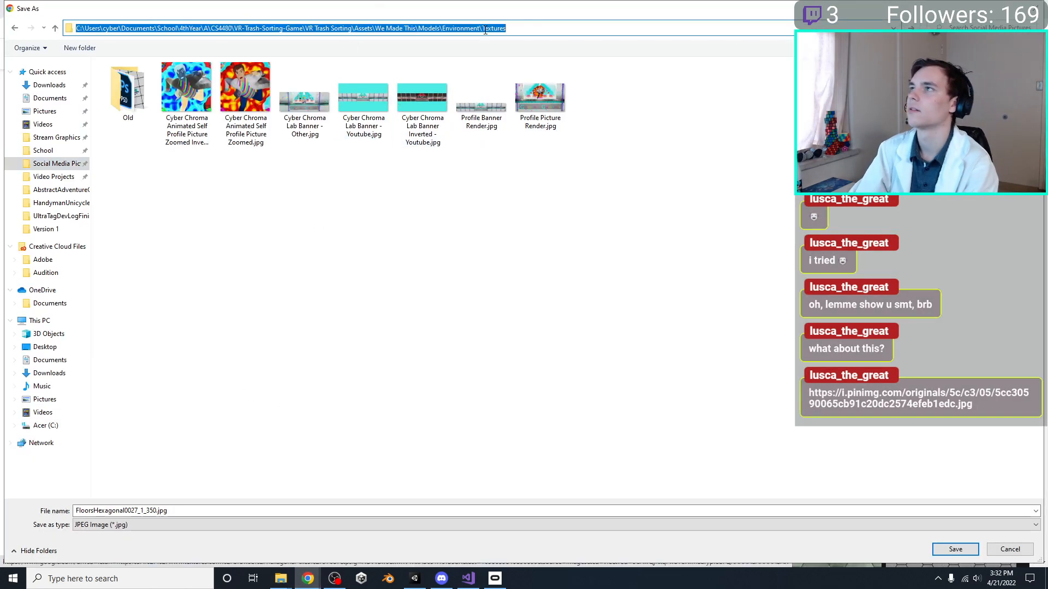
Rename the hexagon tile image as FloorHexagonal and save it as a JPEG in the Textures folder
{"action": "double_click", "coordinate": [214, 512]}
{"action": "left_click", "coordinate": [214, 512]}
{"action": "key", "text": "BackSpace"}
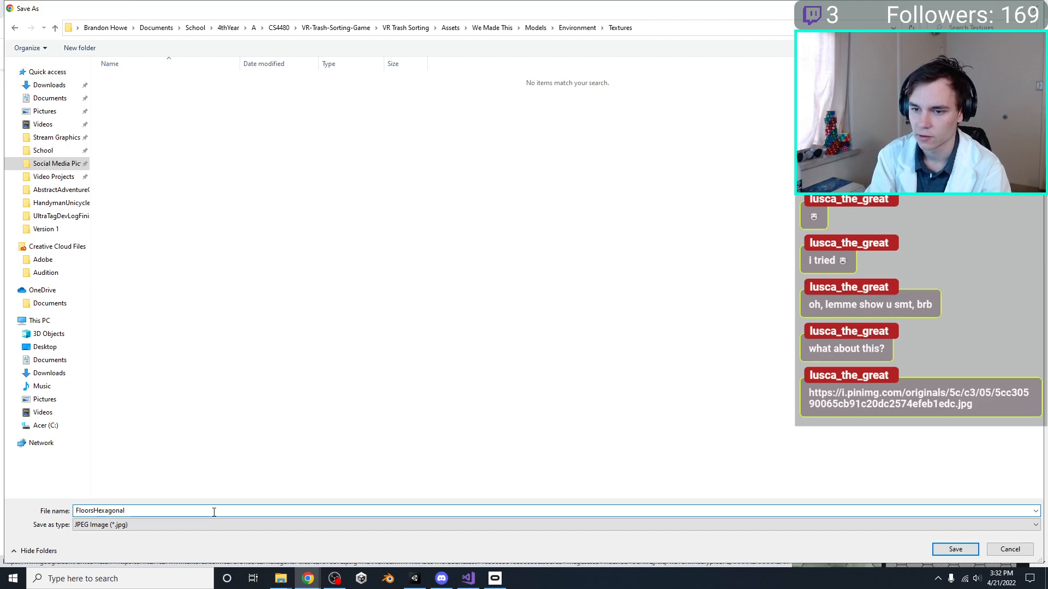
{"action": "key", "text": "BackSpace"}
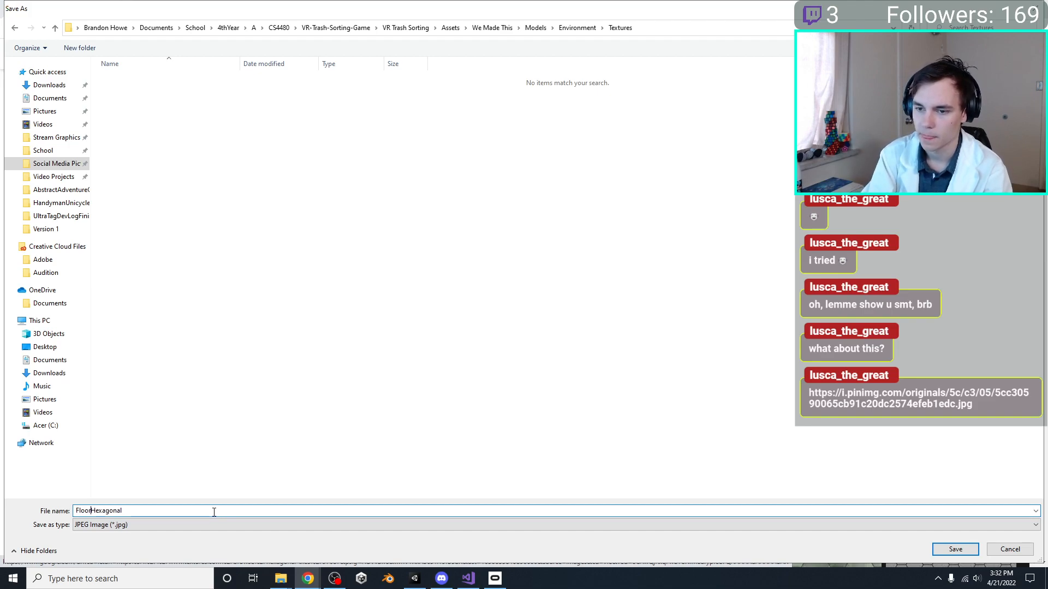
{"action": "key", "text": "Return"}
Switch to Unity and open the MainLevelEnvironment model from the Environment folder in Blender
{"action": "left_click", "coordinate": [388, 579]}
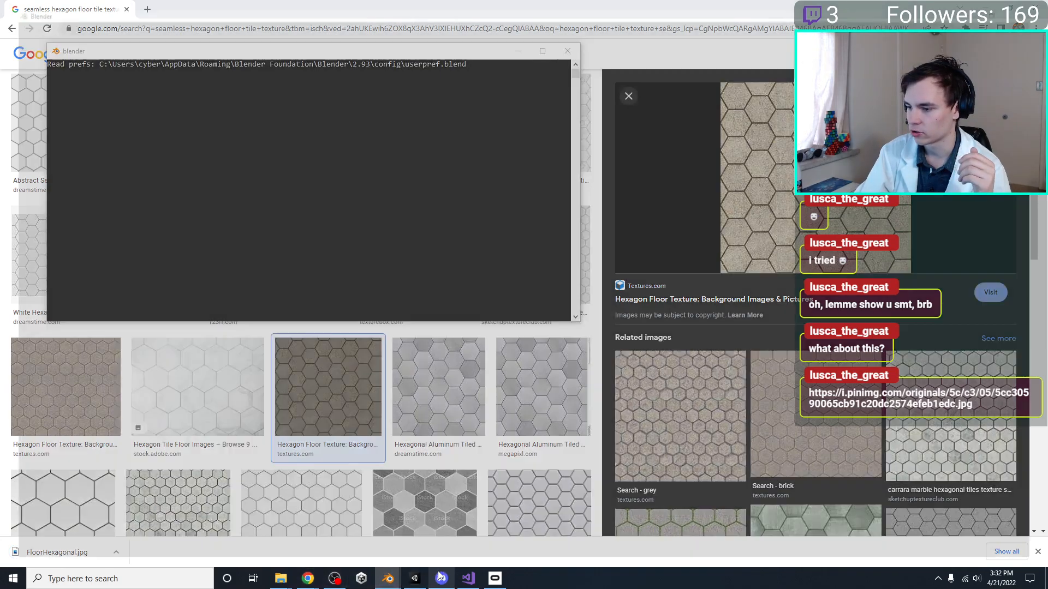
{"action": "left_click", "coordinate": [415, 579]}
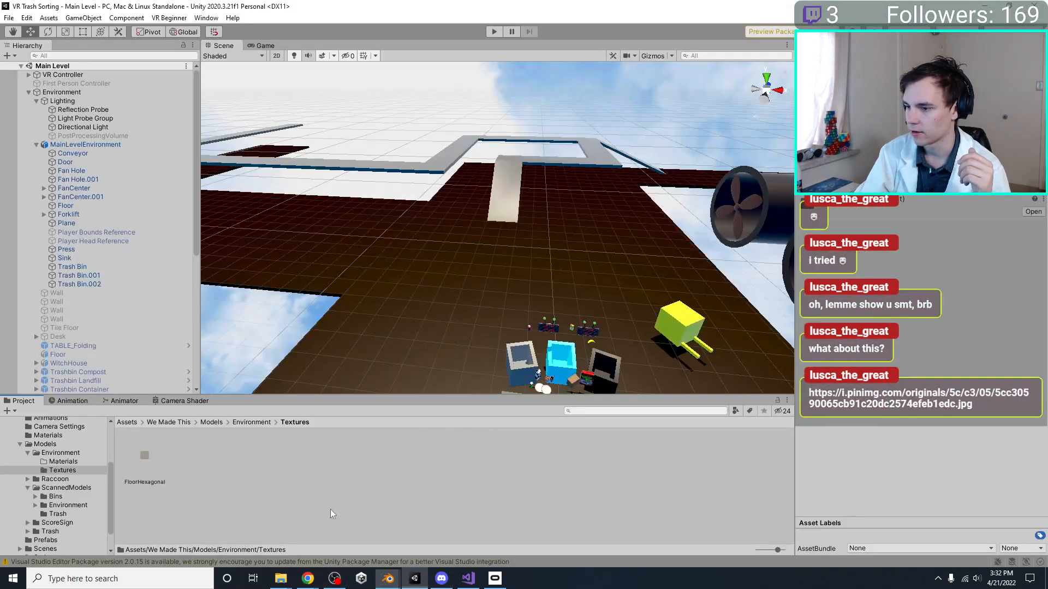
{"action": "left_click", "coordinate": [80, 453]}
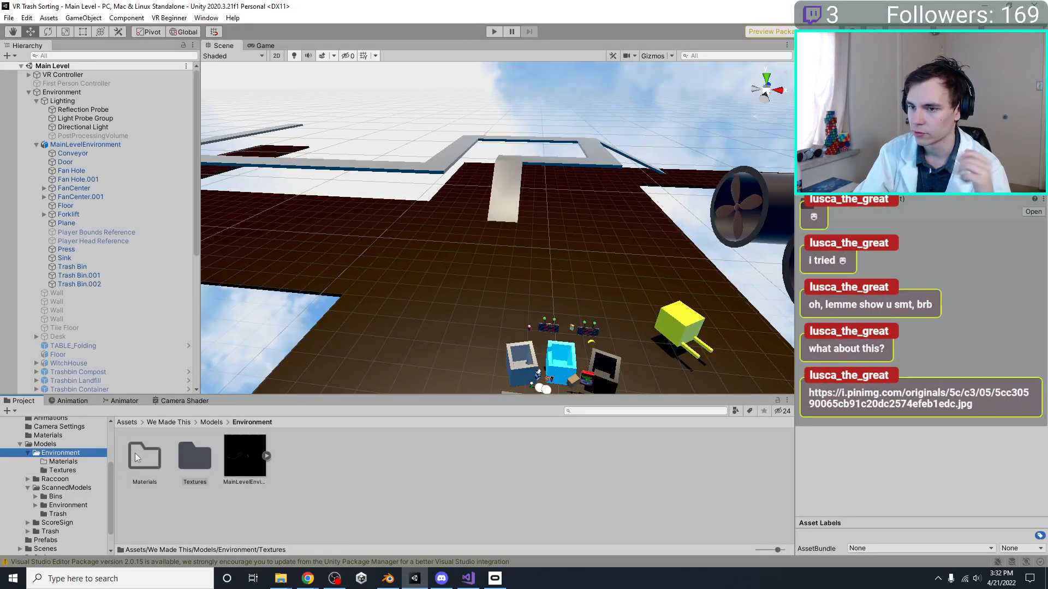
{"action": "double_click", "coordinate": [261, 473]}
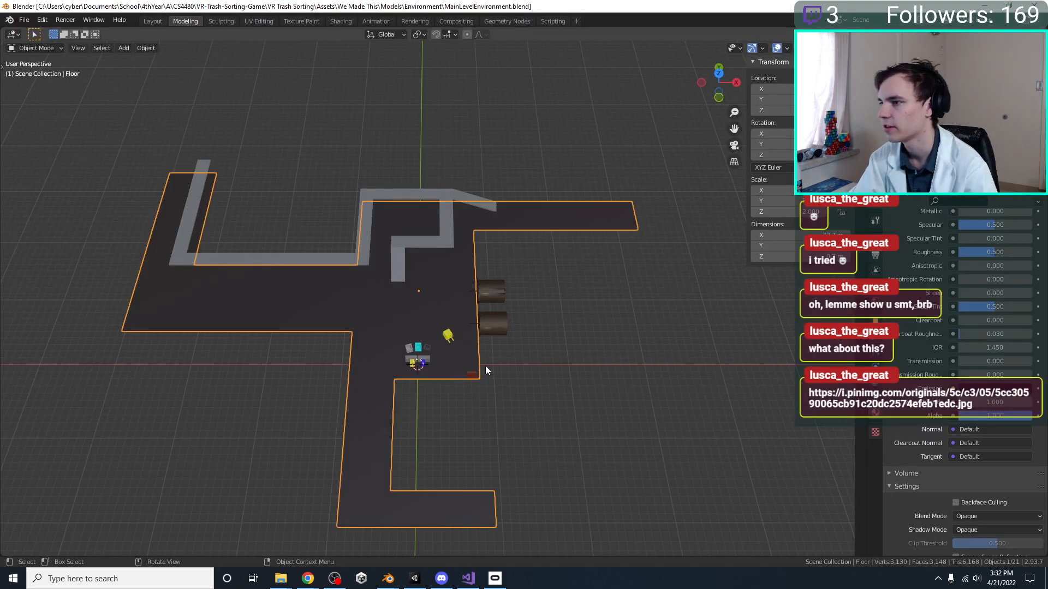
{"action": "middle_click_drag", "start_coordinate": [486, 371], "coordinate": [554, 284]}
{"action": "scroll", "coordinate": [508, 332], "scroll_direction": "up", "scroll_amount": 4}
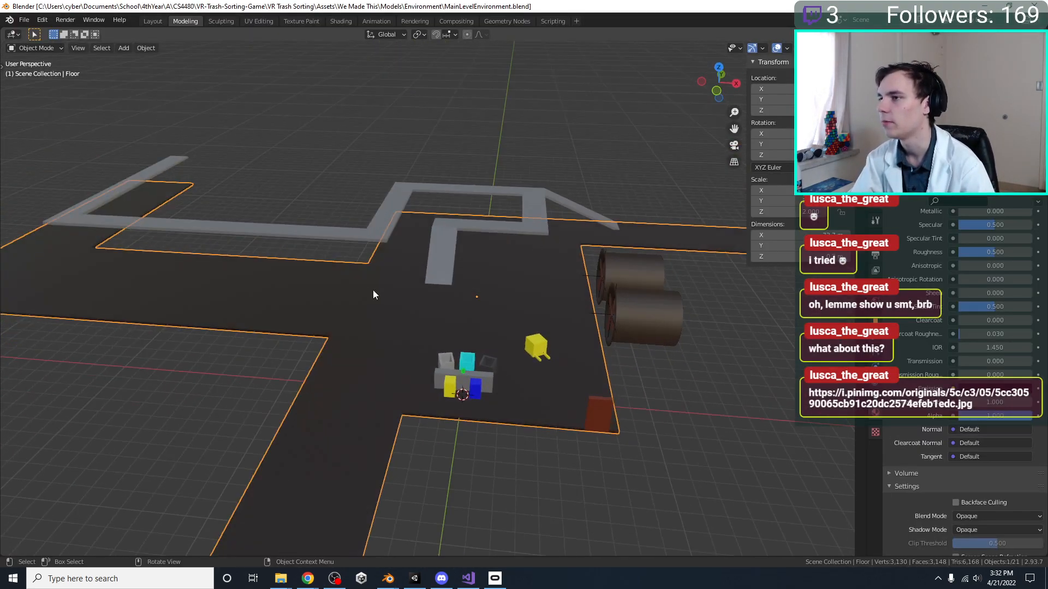
Bring up the Shading workspace and select the Floor object to show its Grey 2 material nodes
{"action": "left_click", "coordinate": [283, 386]}
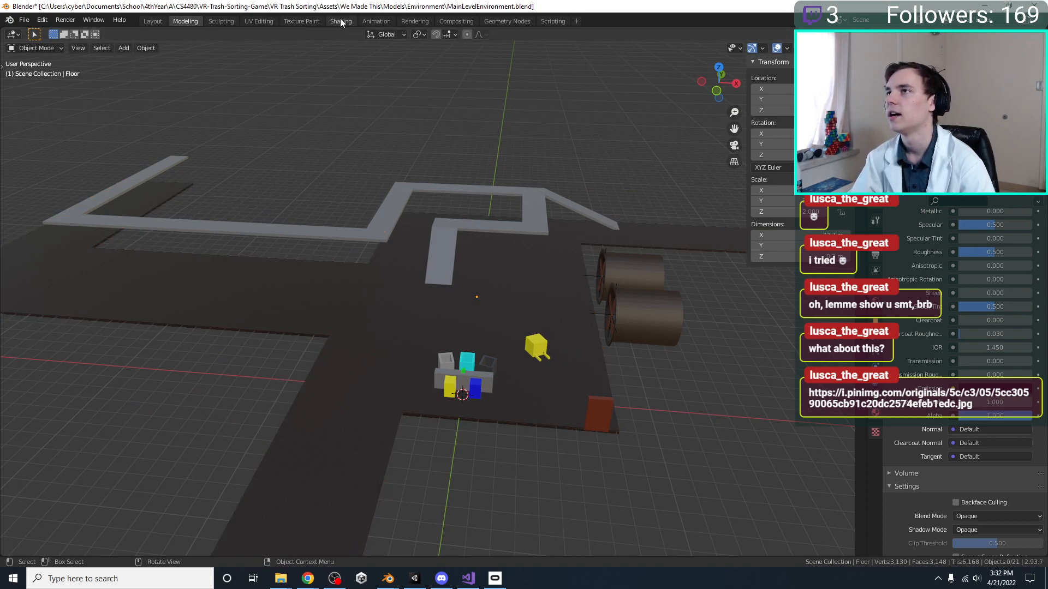
{"action": "scroll", "coordinate": [949, 381], "scroll_direction": "up", "scroll_amount": 5}
{"action": "scroll", "coordinate": [951, 331], "scroll_direction": "up", "scroll_amount": 1}
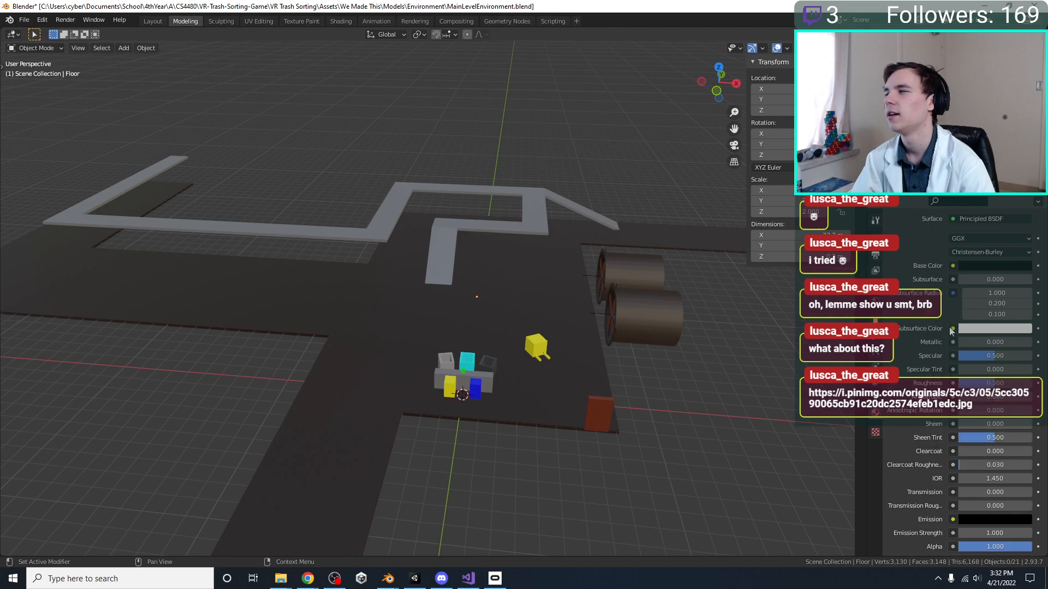
{"action": "left_click", "coordinate": [329, 20]}
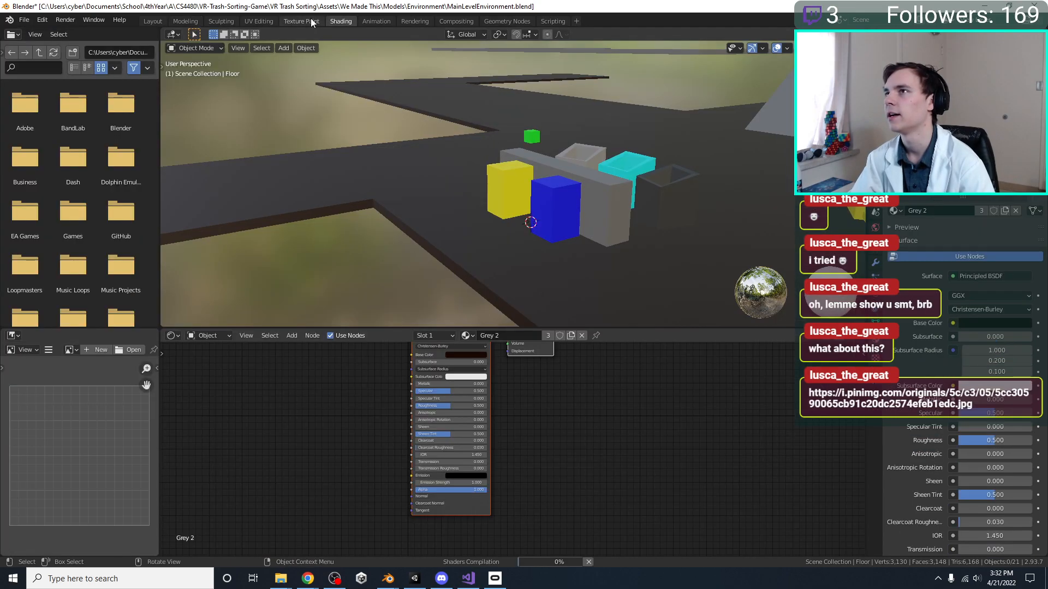
{"action": "left_click", "coordinate": [321, 20]}
{"action": "left_click", "coordinate": [334, 23]}
{"action": "scroll", "coordinate": [448, 210], "scroll_direction": "down", "scroll_amount": 6}
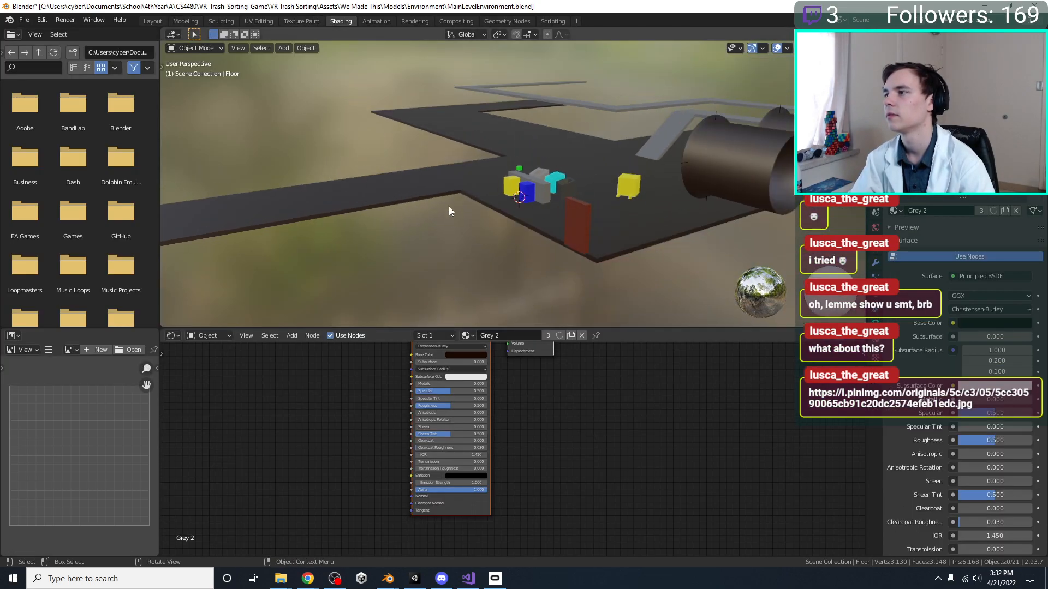
{"action": "middle_click_drag", "start_coordinate": [450, 215], "coordinate": [480, 261]}
{"action": "scroll", "coordinate": [498, 432], "scroll_direction": "down", "scroll_amount": 1}
{"action": "scroll", "coordinate": [498, 431], "scroll_direction": "down", "scroll_amount": 2}
{"action": "middle_click_drag", "start_coordinate": [393, 428], "coordinate": [480, 393]}
{"action": "left_click", "coordinate": [403, 208]}
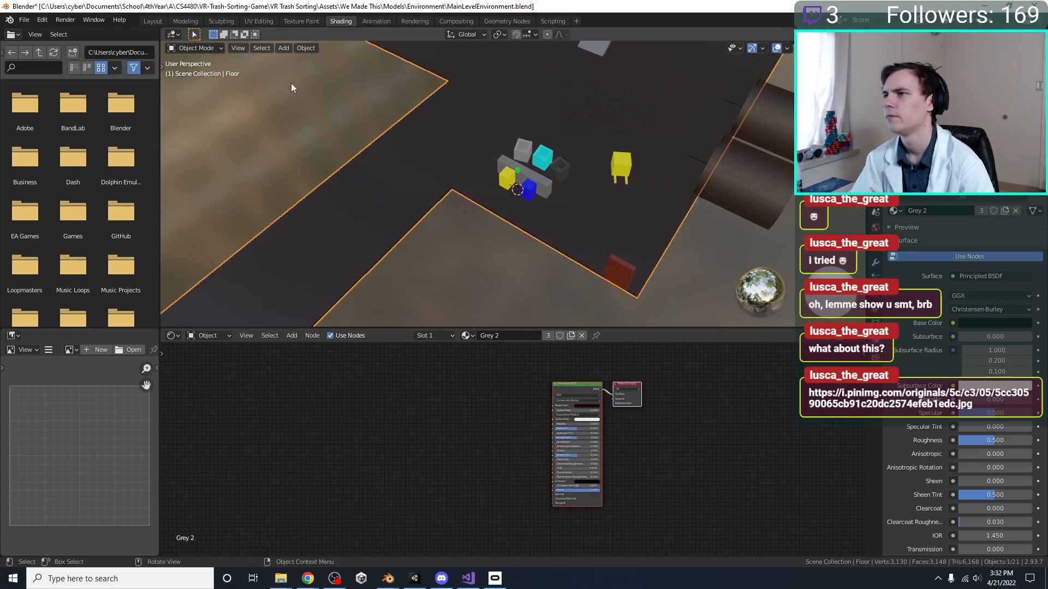
In the UV Editing workspace, select the whole floor mesh in top view and unwrap it
{"action": "left_click", "coordinate": [264, 21]}
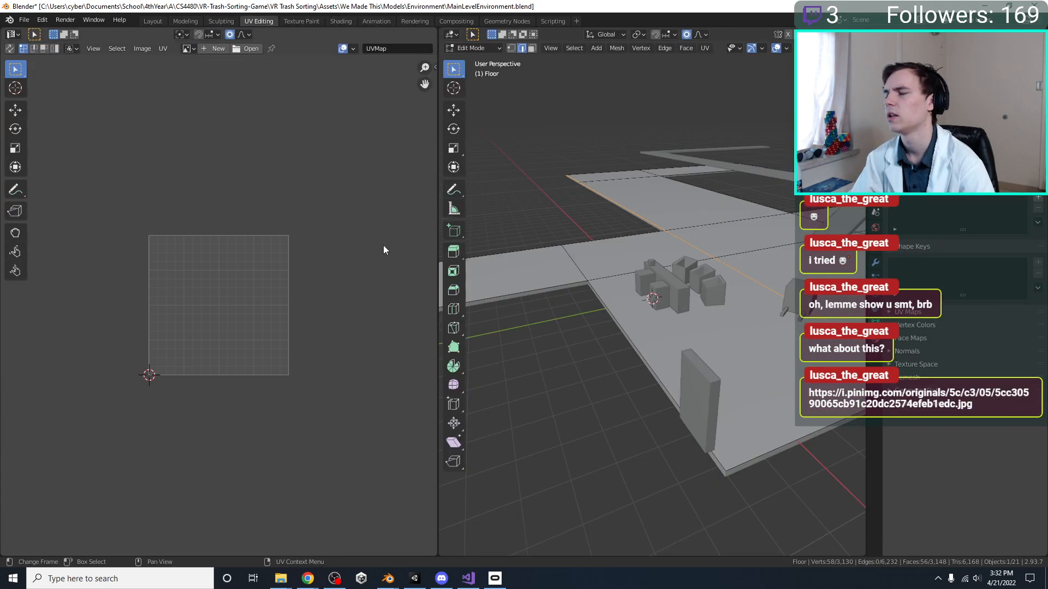
{"action": "scroll", "coordinate": [562, 243], "scroll_direction": "down", "scroll_amount": 3}
{"action": "middle_click_drag", "start_coordinate": [507, 282], "coordinate": [580, 292]}
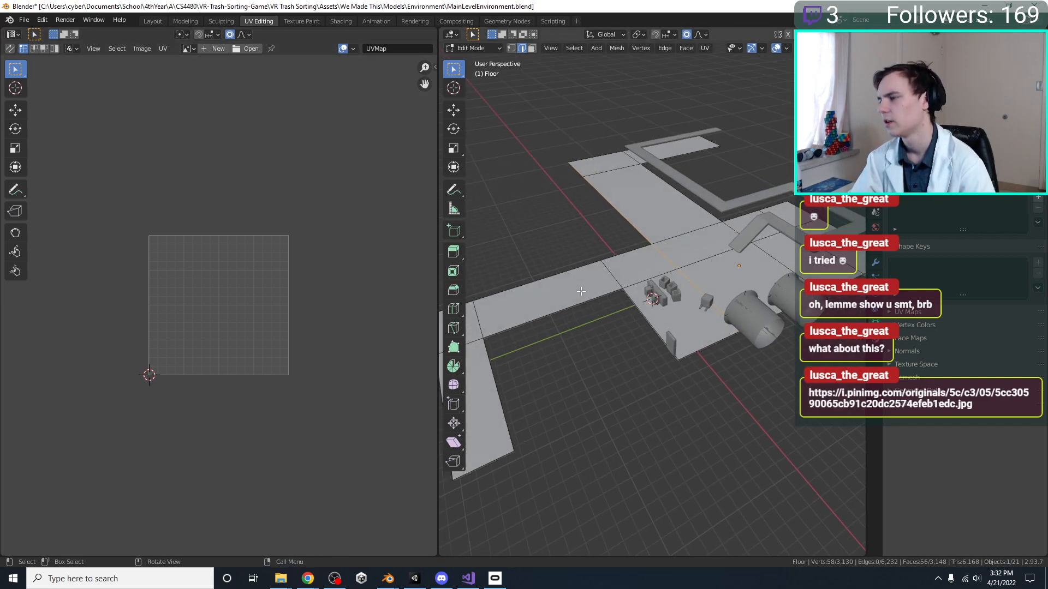
{"action": "key", "text": "KP_7"}
{"action": "key", "text": "a"}
{"action": "scroll", "coordinate": [578, 284], "scroll_direction": "down", "scroll_amount": 2}
{"action": "middle_click_drag", "start_coordinate": [572, 250], "coordinate": [570, 277], "text": "shift"}
{"action": "key", "text": "u"}
{"action": "left_click", "coordinate": [616, 320]}
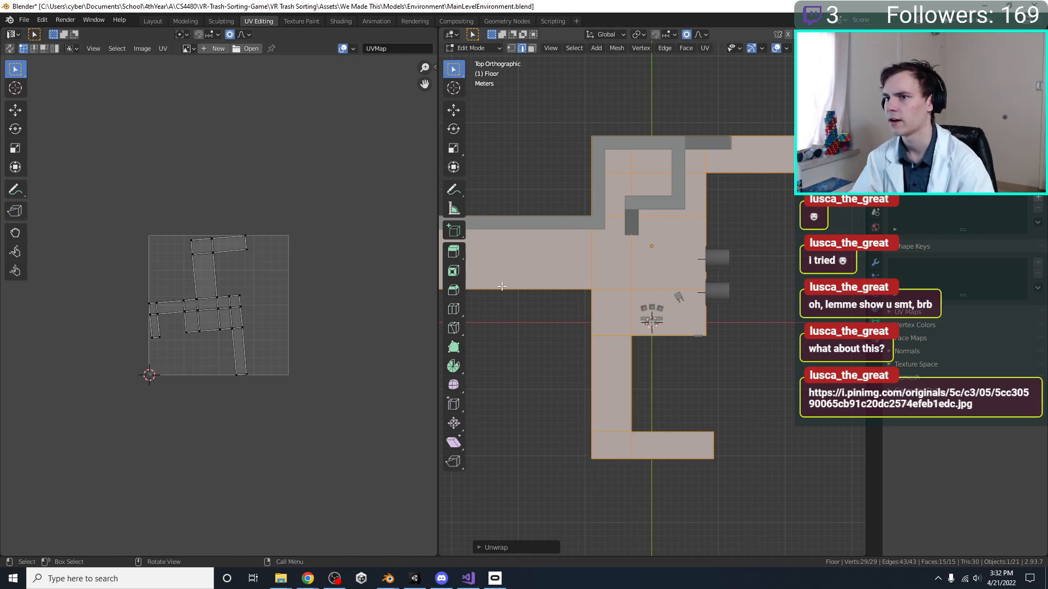
Remap the floor's UVs with Project from View in top view and save the Blender file
{"action": "middle_click_drag", "start_coordinate": [350, 304], "coordinate": [345, 330]}
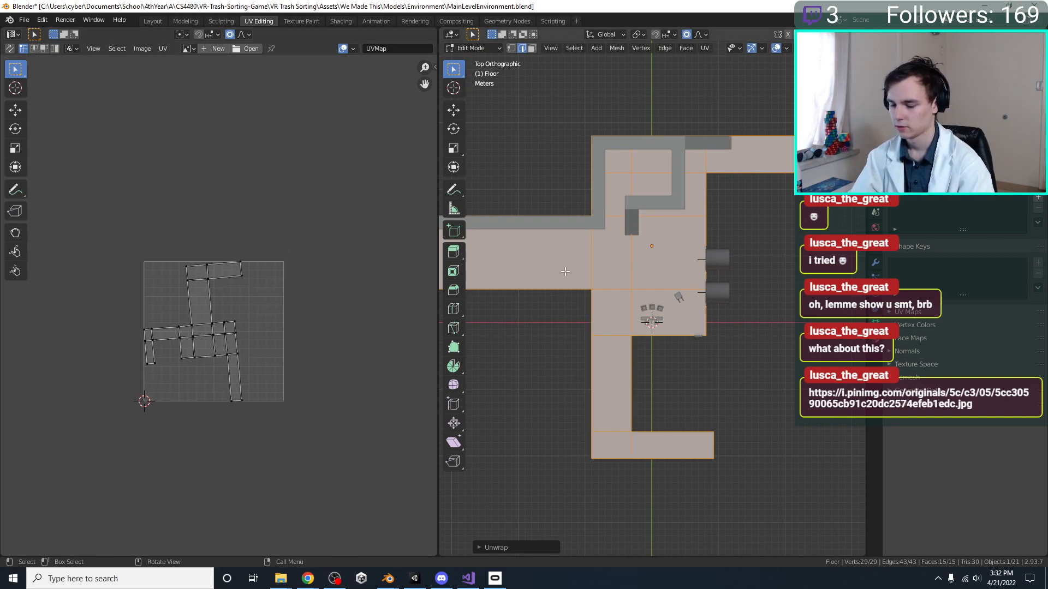
{"action": "scroll", "coordinate": [566, 271], "scroll_direction": "down", "scroll_amount": 2}
{"action": "middle_click_drag", "start_coordinate": [566, 272], "coordinate": [617, 309], "text": "shift"}
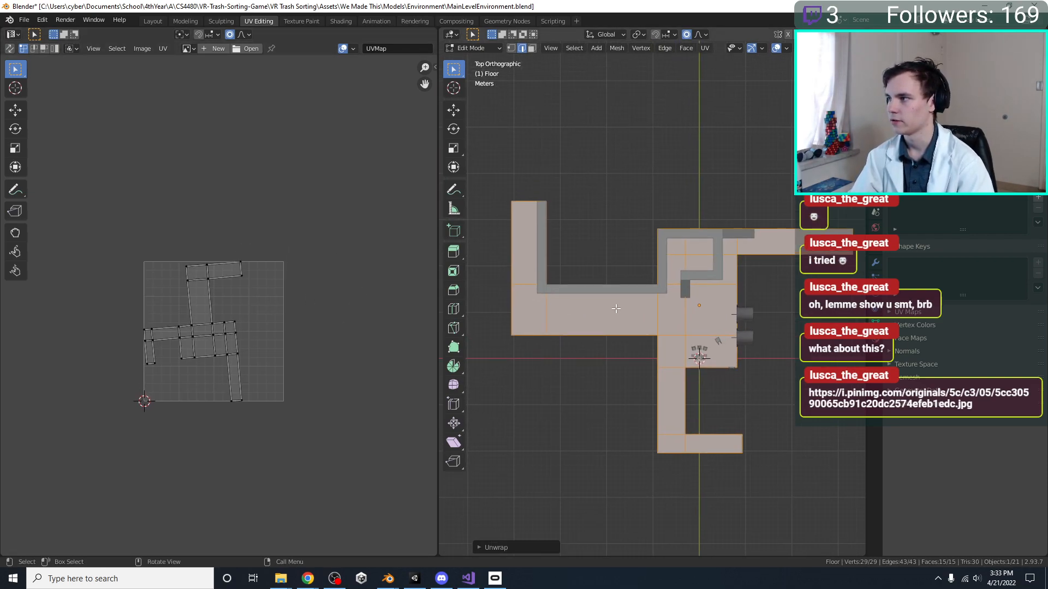
{"action": "key", "text": "u"}
{"action": "left_click", "coordinate": [579, 408]}
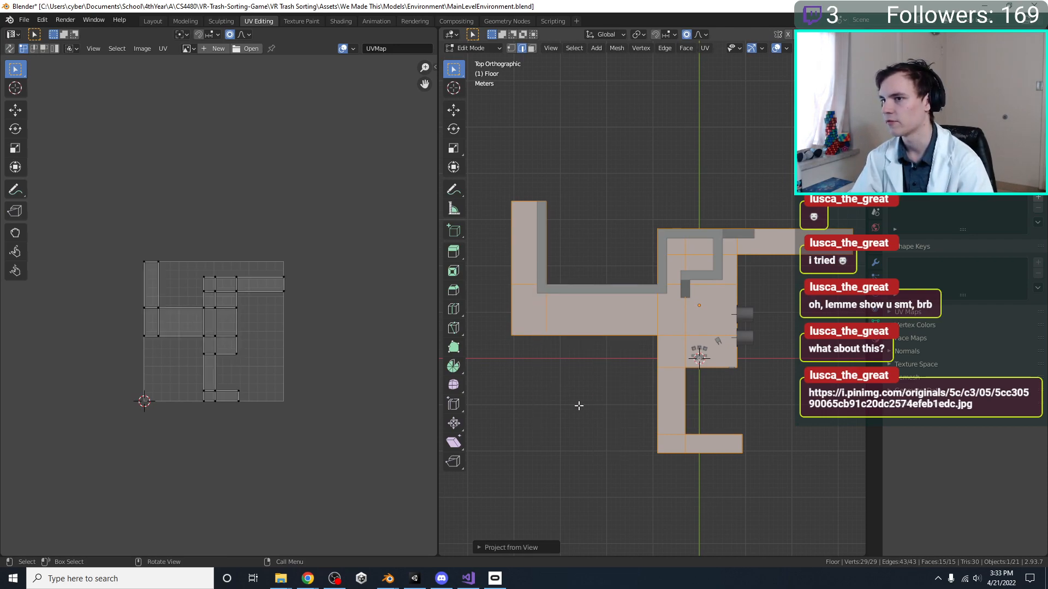
{"action": "key", "text": "ctrl+s"}
{"action": "scroll", "coordinate": [204, 269], "scroll_direction": "up", "scroll_amount": 3}
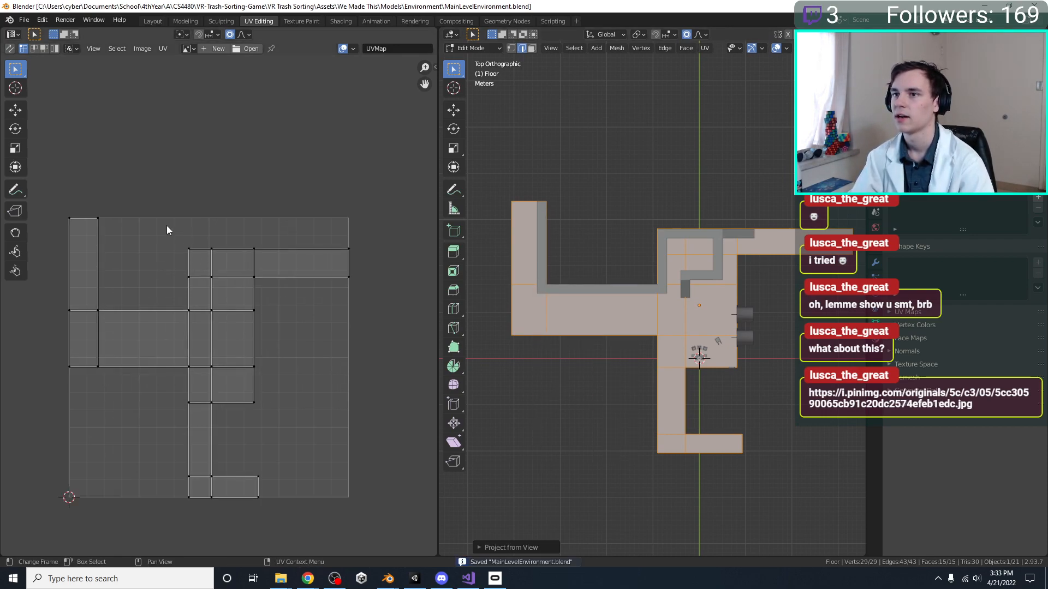
{"action": "left_click", "coordinate": [188, 49]}
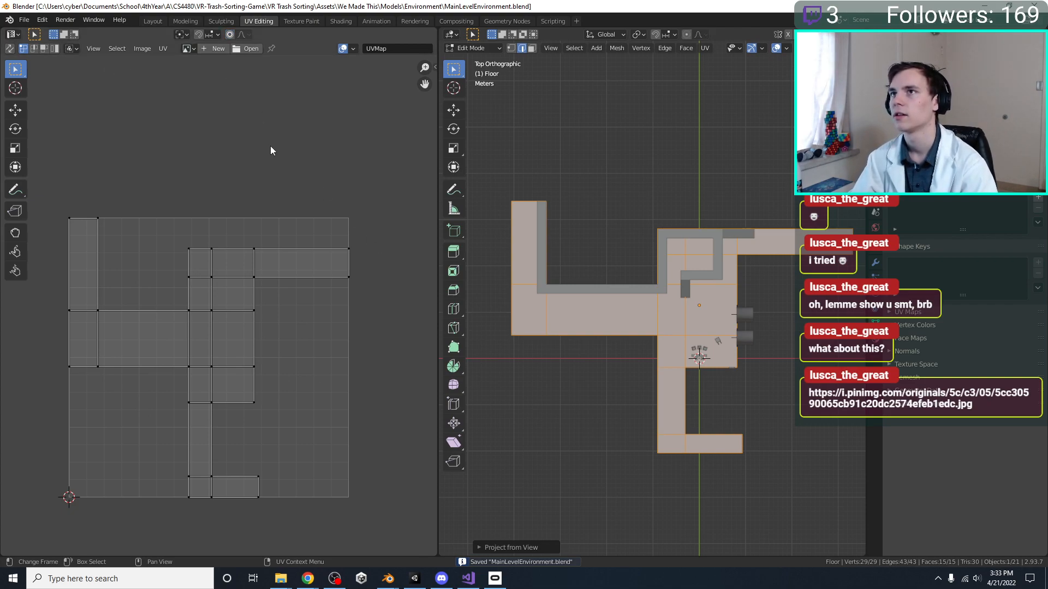
{"action": "key", "text": "ctrl+s"}
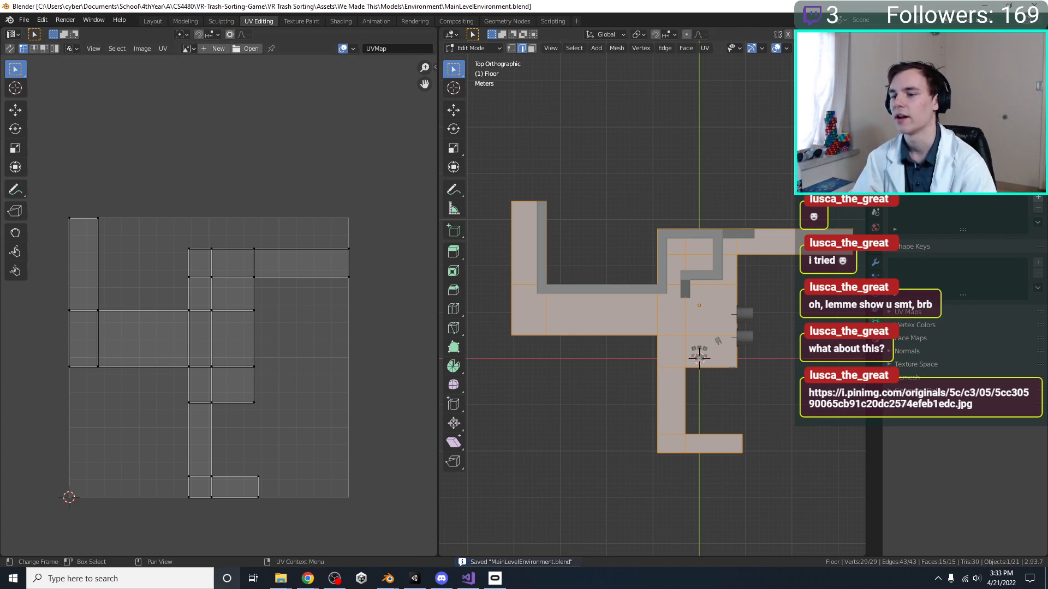
Check the saved model in Unity and look at the floor in Blender's Texture Paint workspace
{"action": "left_click", "coordinate": [414, 579]}
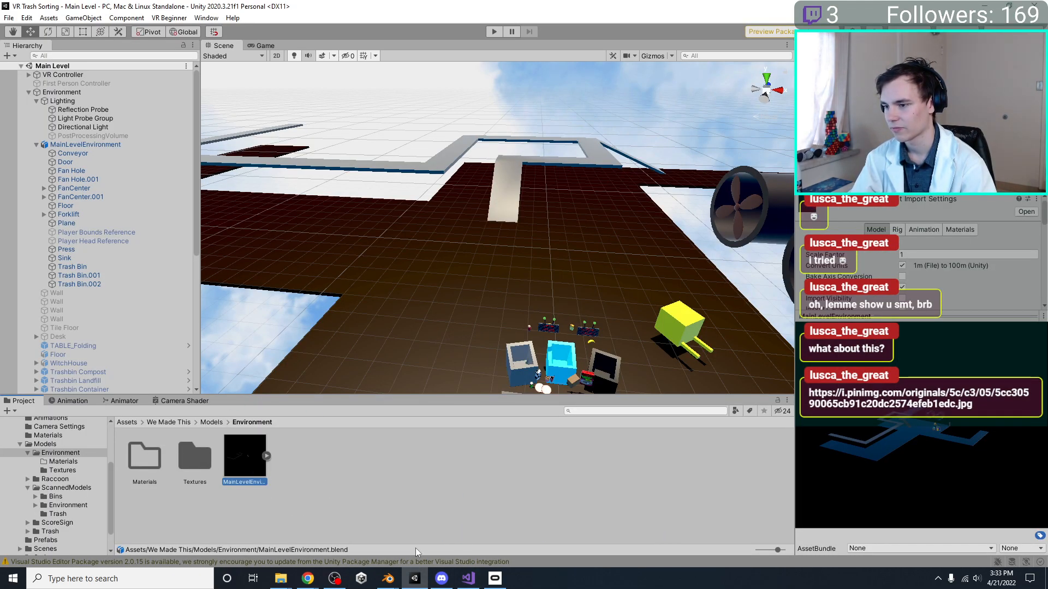
{"action": "mouse_move", "coordinate": [388, 578]}
{"action": "left_click", "coordinate": [447, 551]}
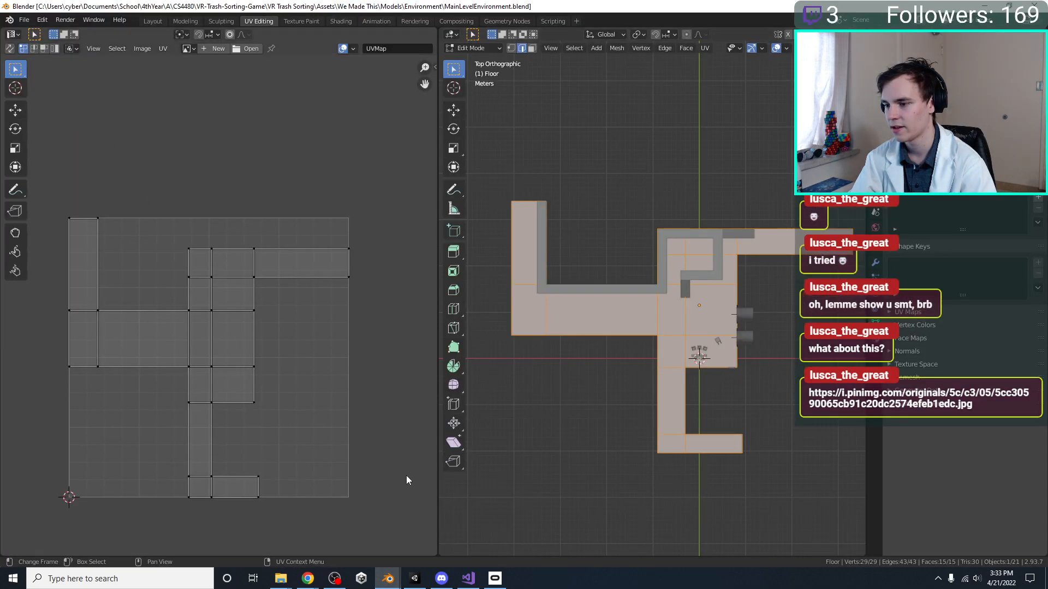
{"action": "left_click", "coordinate": [297, 20]}
{"action": "left_click", "coordinate": [340, 21]}
{"action": "left_click", "coordinate": [300, 21]}
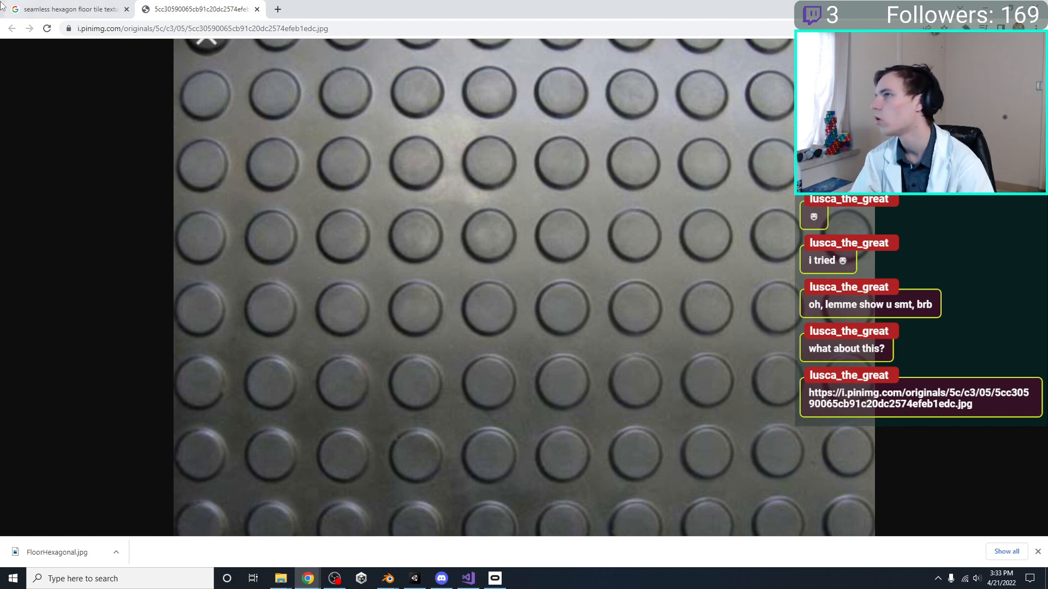
{"action": "left_click", "coordinate": [987, 5]}
{"action": "middle_click_drag", "start_coordinate": [557, 269], "coordinate": [608, 327]}
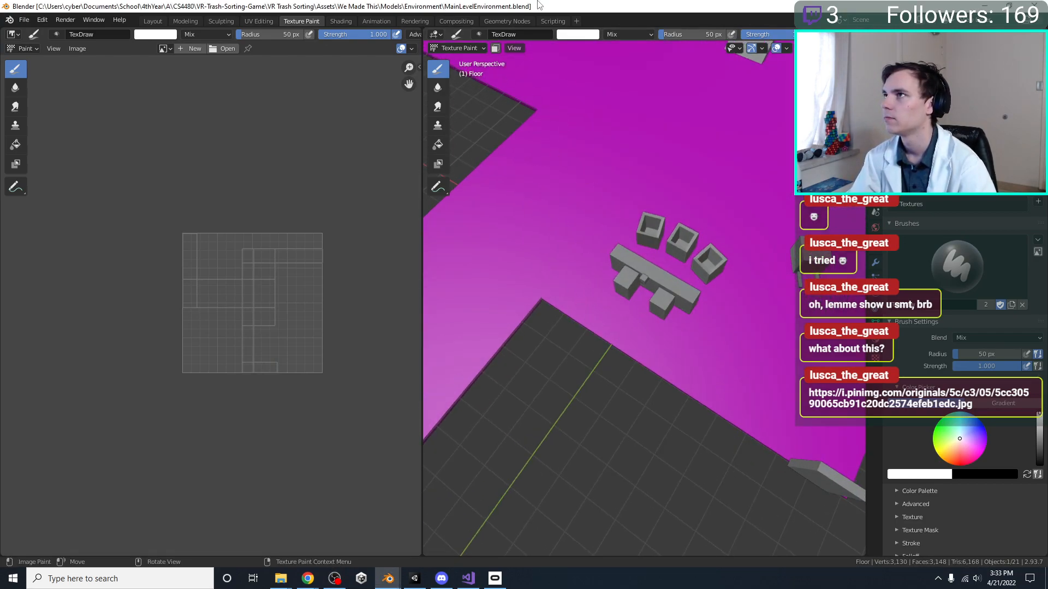
Return to the Shading workspace showing the selected floor and its material nodes
{"action": "left_click", "coordinate": [334, 20]}
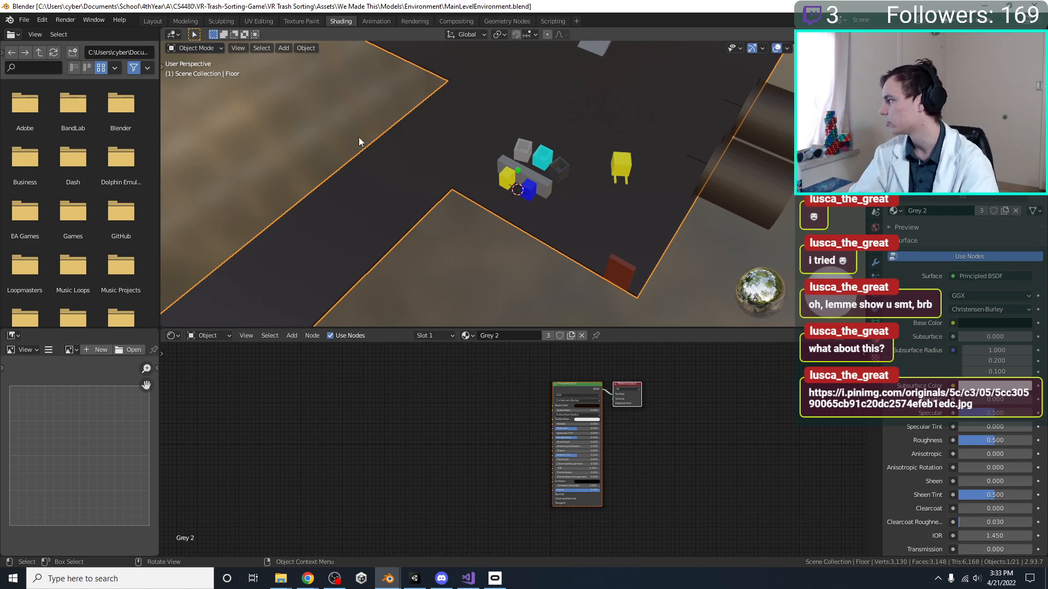
{"action": "scroll", "coordinate": [378, 155], "scroll_direction": "down", "scroll_amount": 2}
{"action": "middle_click_drag", "start_coordinate": [519, 86], "coordinate": [556, 197]}
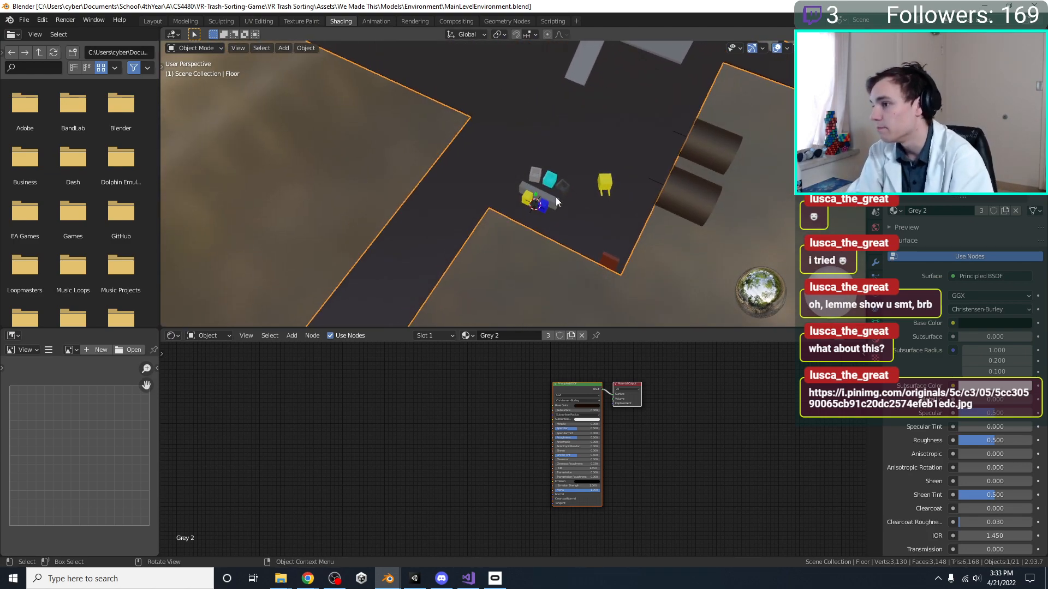
Search the computer for Photoshop and launch Adobe Photoshop 2022
{"action": "left_click", "coordinate": [99, 577]}
{"action": "type", "text": "photo"}
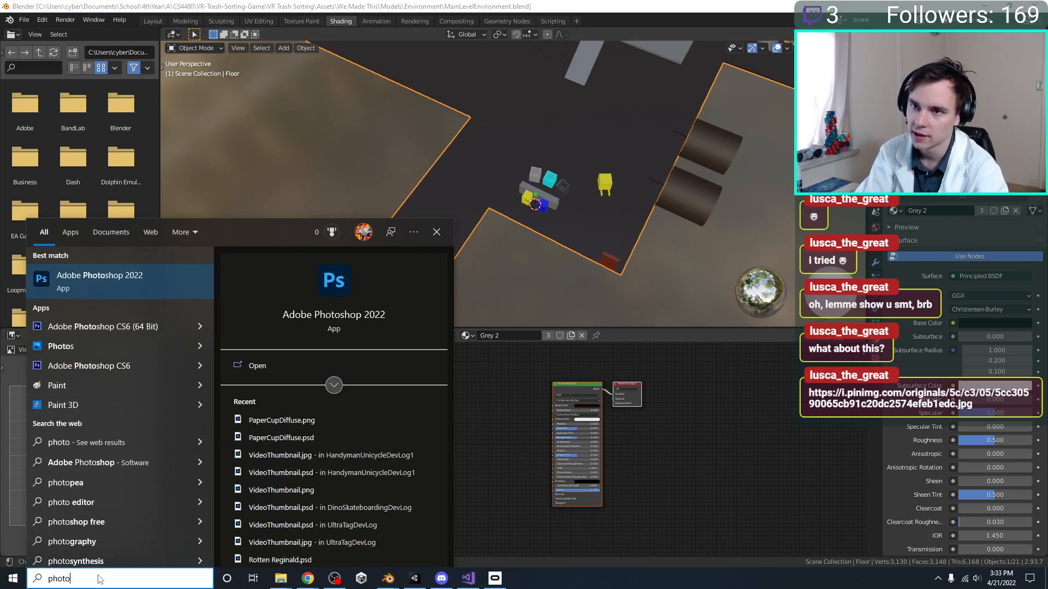
{"action": "key", "text": "Escape"}
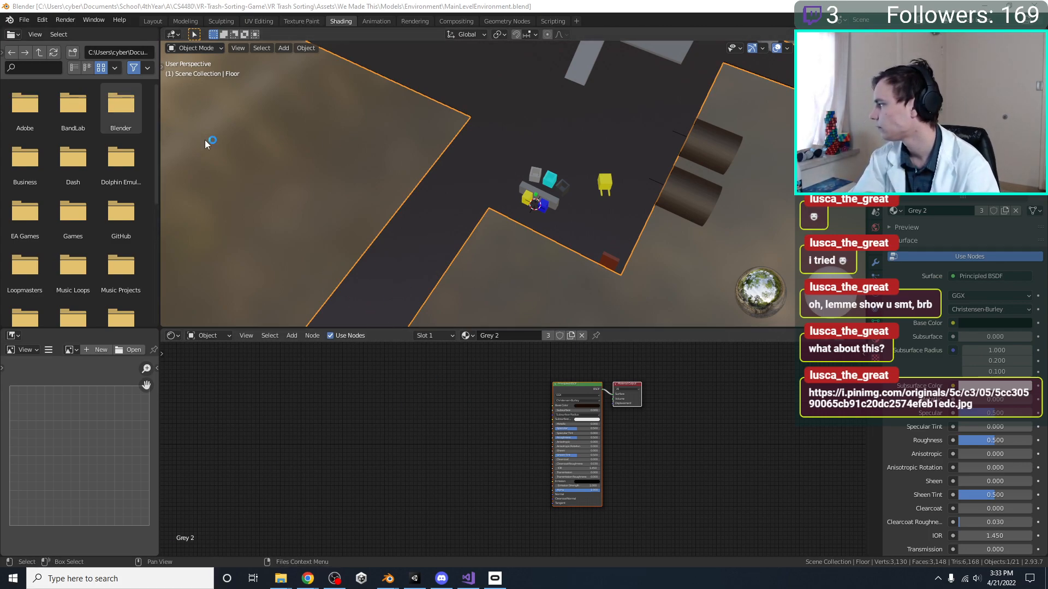
Look over the factory floor layout in Blender from the top orthographic view
{"action": "middle_click_drag", "start_coordinate": [494, 205], "coordinate": [444, 300]}
{"action": "key", "text": "KP_7"}
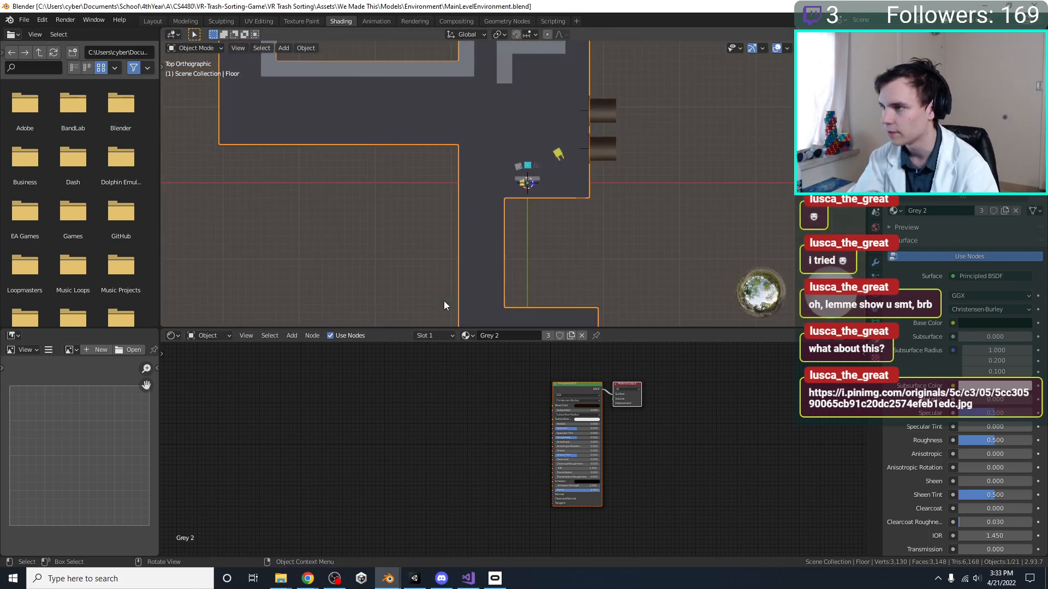
{"action": "middle_click_drag", "start_coordinate": [512, 216], "coordinate": [533, 295], "text": "shift"}
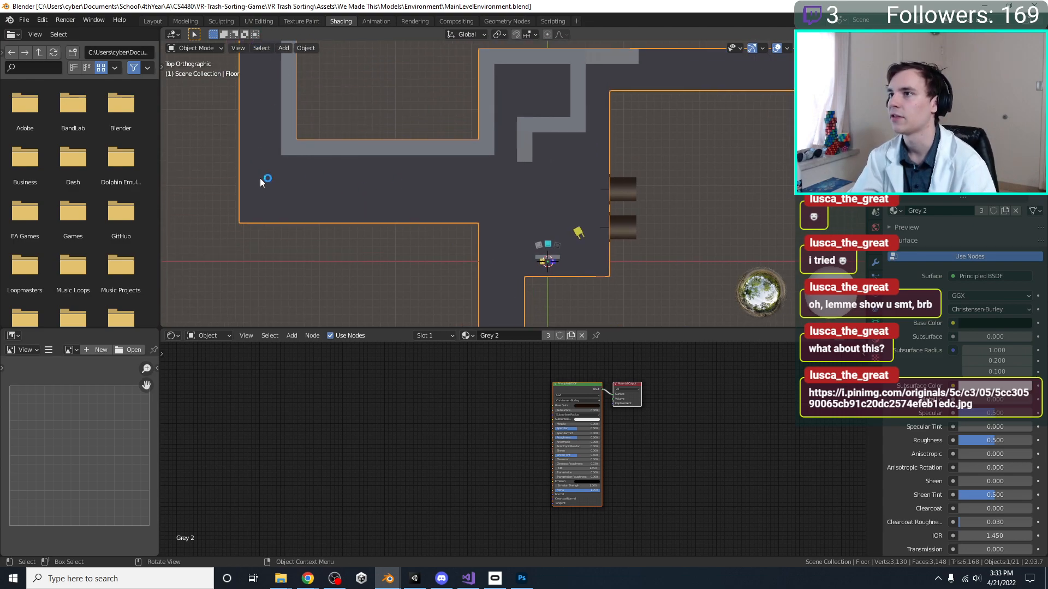
{"action": "scroll", "coordinate": [513, 250], "scroll_direction": "down", "scroll_amount": 2}
{"action": "middle_click_drag", "start_coordinate": [484, 230], "coordinate": [442, 192], "text": "shift"}
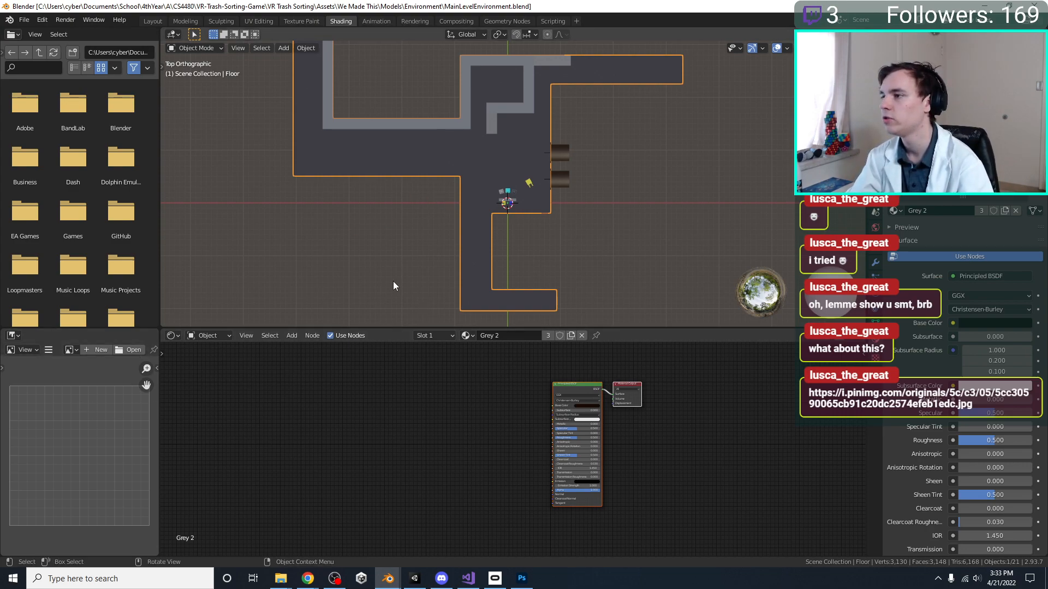
{"action": "middle_click_drag", "start_coordinate": [401, 247], "coordinate": [399, 275], "text": "shift"}
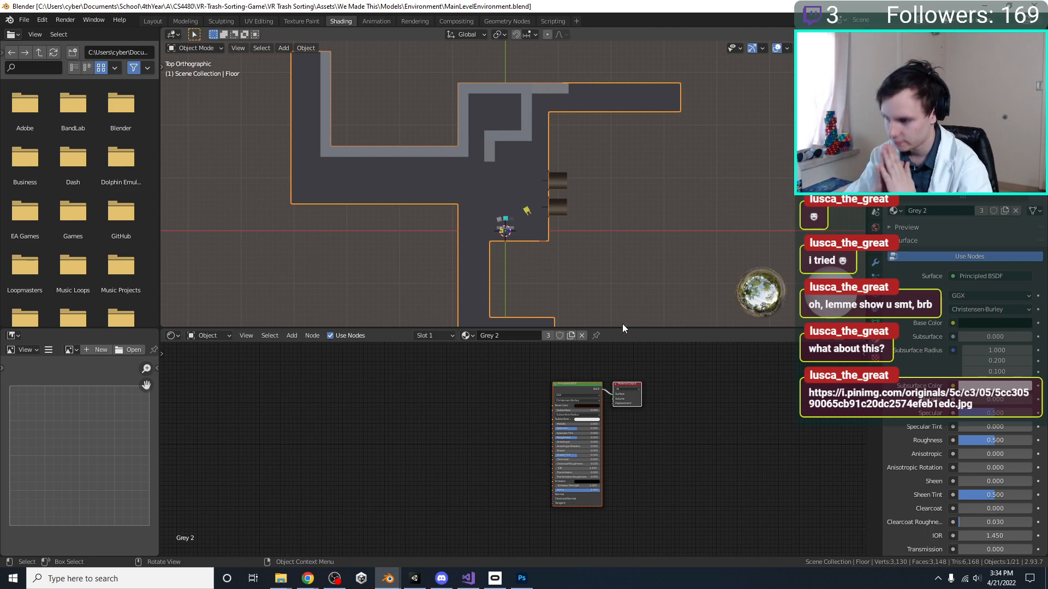
Switch to Unity and look at the floor around the trash bins and fans in the Main Level scene
{"action": "left_click", "coordinate": [415, 578]}
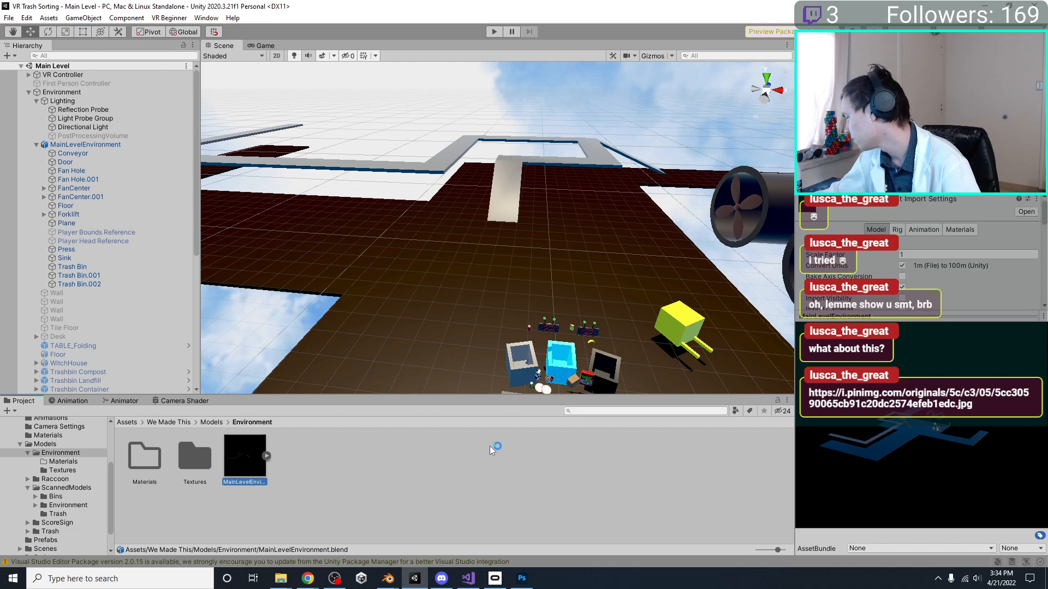
{"action": "right_click_drag", "start_coordinate": [621, 357], "coordinate": [430, 278]}
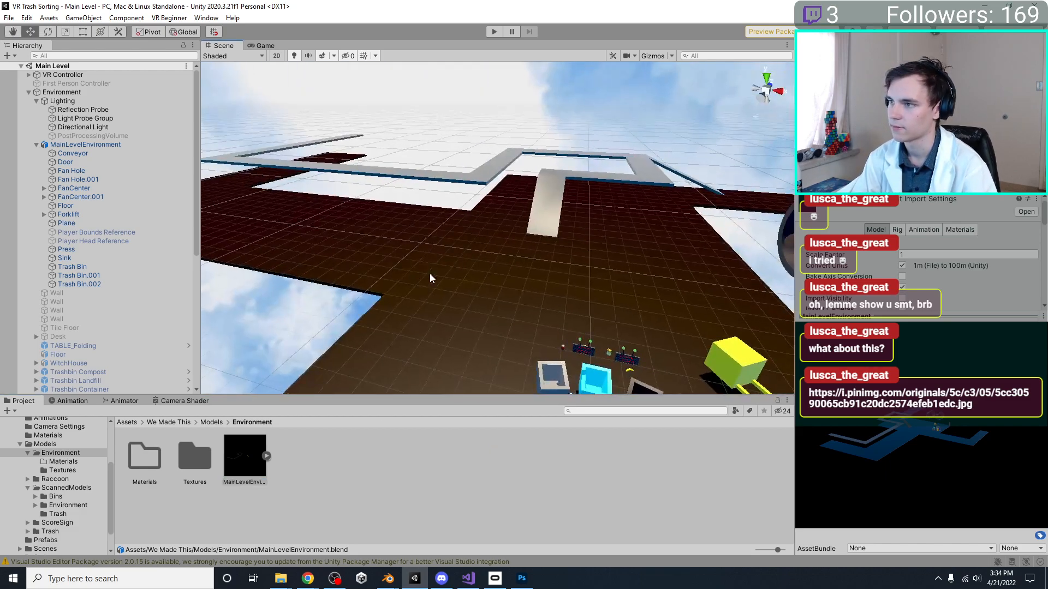
{"action": "left_click", "coordinate": [520, 583]}
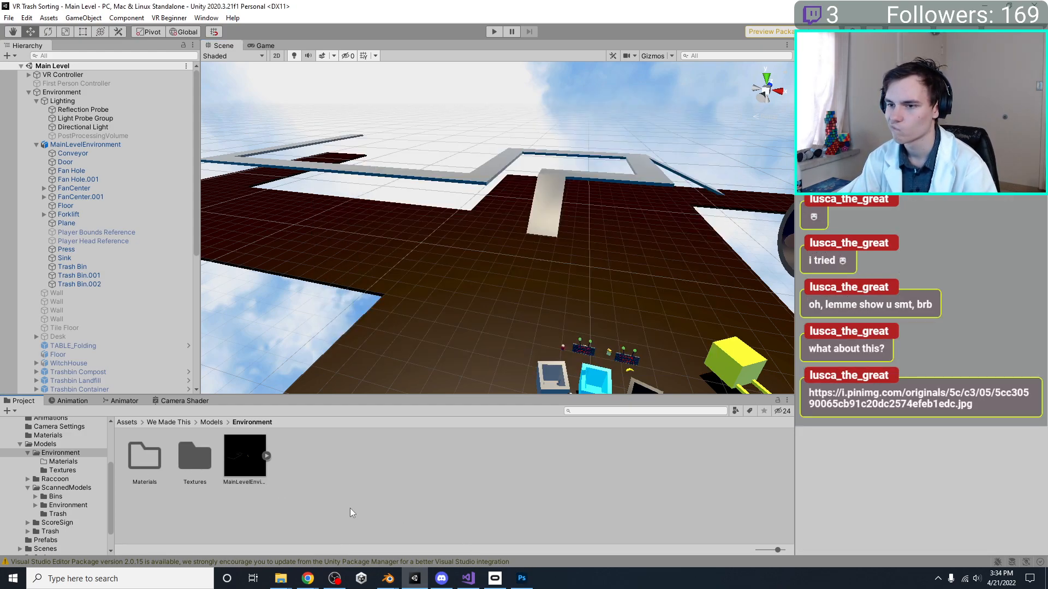
{"action": "middle_click_drag", "start_coordinate": [471, 225], "coordinate": [431, 209]}
Switch back to Blender, view the floor and fans in perspective, and save MainLevelEnvironment.blend
{"action": "mouse_move", "coordinate": [388, 579]}
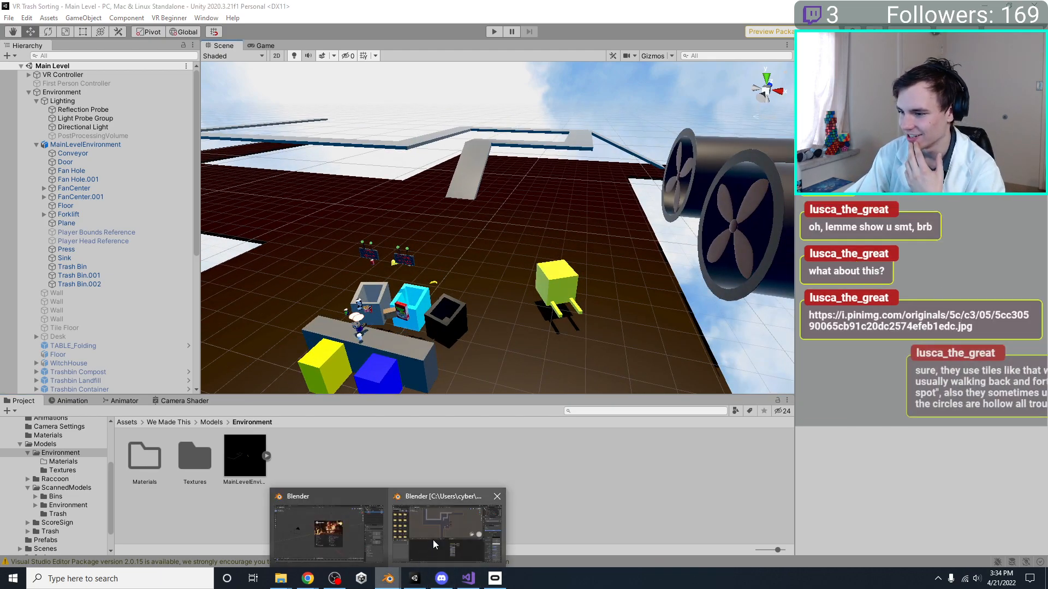
{"action": "left_click", "coordinate": [432, 540]}
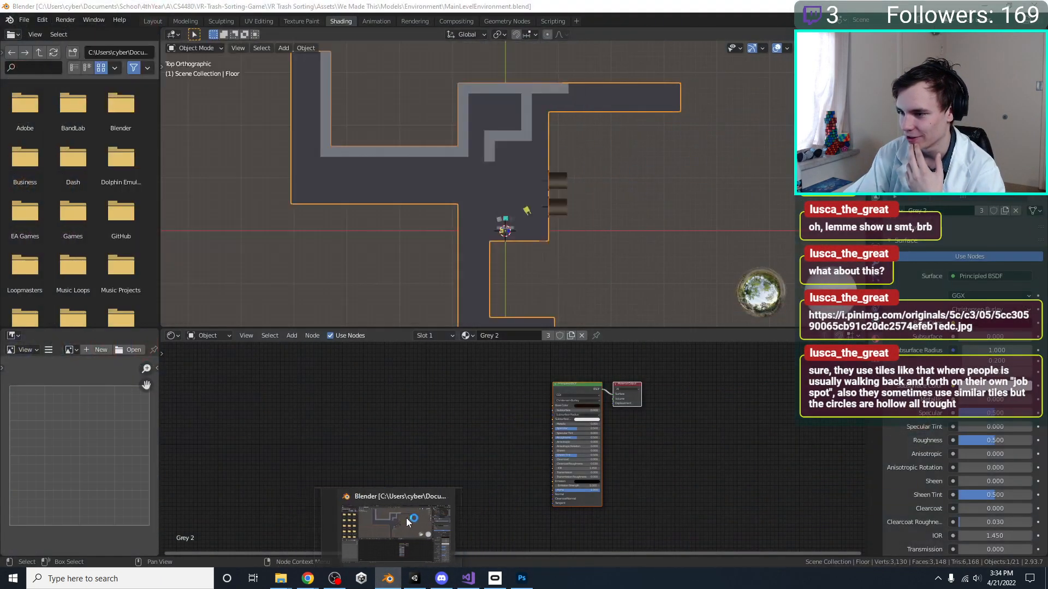
{"action": "left_click", "coordinate": [406, 519]}
{"action": "middle_click_drag", "start_coordinate": [512, 189], "coordinate": [452, 129]}
{"action": "scroll", "coordinate": [519, 130], "scroll_direction": "up", "scroll_amount": 5}
{"action": "middle_click_drag", "start_coordinate": [525, 130], "coordinate": [658, 183]}
{"action": "scroll", "coordinate": [648, 175], "scroll_direction": "up", "scroll_amount": 3}
{"action": "key", "text": "ctrl+s"}
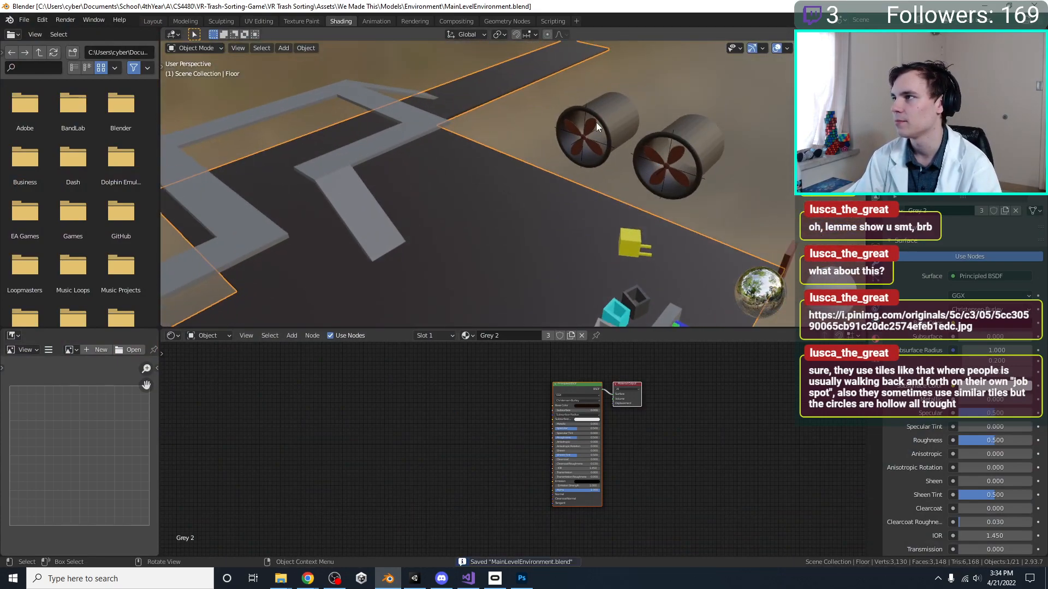
Switch to Unity and examine the tiled floor, conveyor and fans of the saved environment from several angles
{"action": "left_click", "coordinate": [415, 579]}
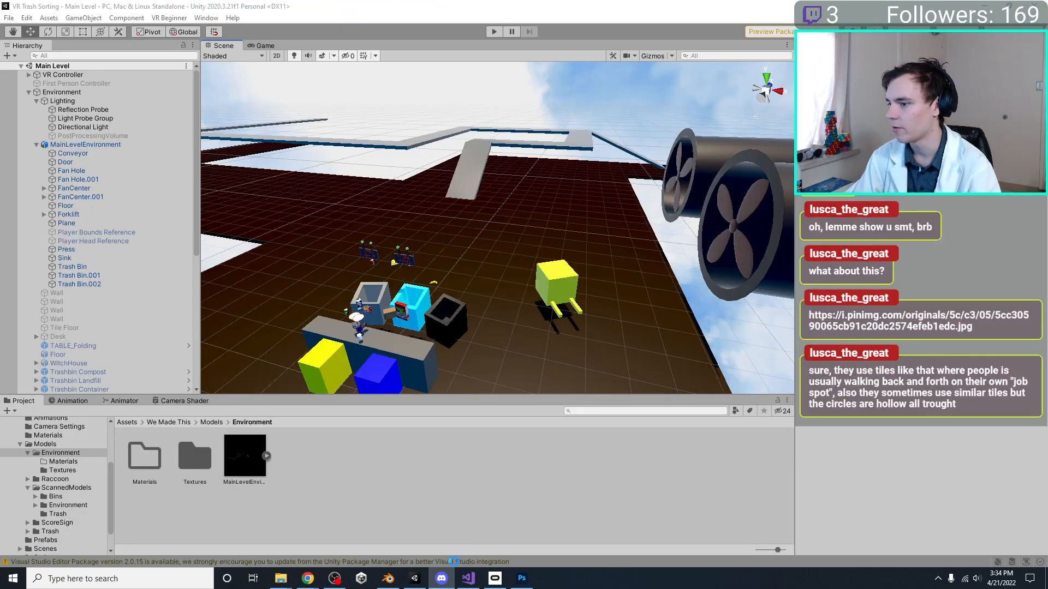
{"action": "right_click_drag", "start_coordinate": [657, 209], "coordinate": [569, 213]}
{"action": "middle_click_drag", "start_coordinate": [568, 211], "coordinate": [502, 218]}
{"action": "right_click_drag", "start_coordinate": [338, 155], "coordinate": [495, 159]}
{"action": "scroll", "coordinate": [415, 166], "scroll_direction": "down", "scroll_amount": 4}
{"action": "scroll", "coordinate": [496, 159], "scroll_direction": "up", "scroll_amount": 2}
{"action": "middle_click_drag", "start_coordinate": [495, 159], "coordinate": [504, 201]}
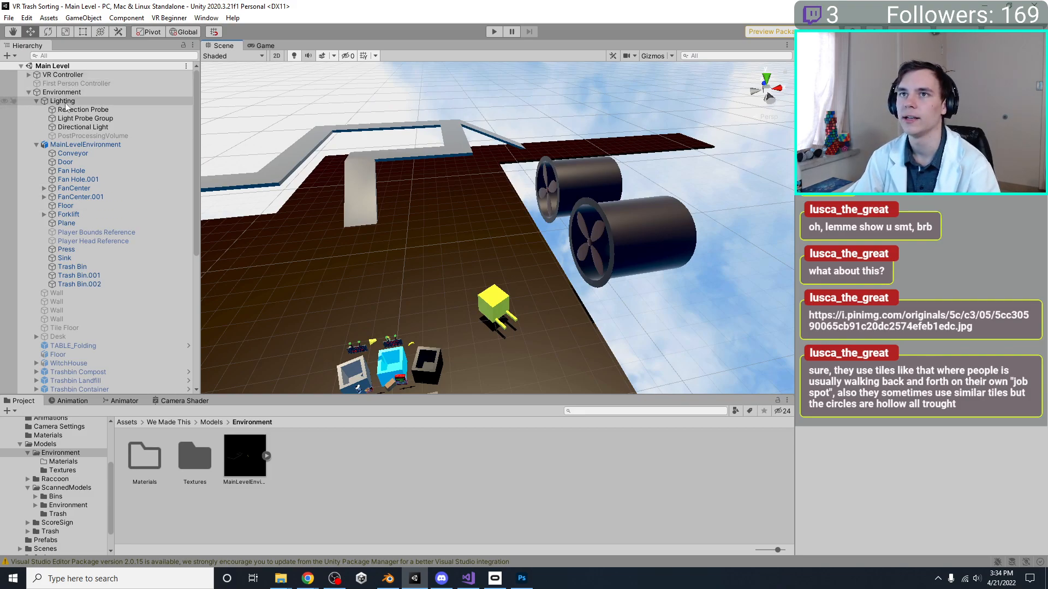
Disable the Directional Light in the scene's Lighting group
{"action": "left_click", "coordinate": [60, 135]}
{"action": "left_click", "coordinate": [77, 127]}
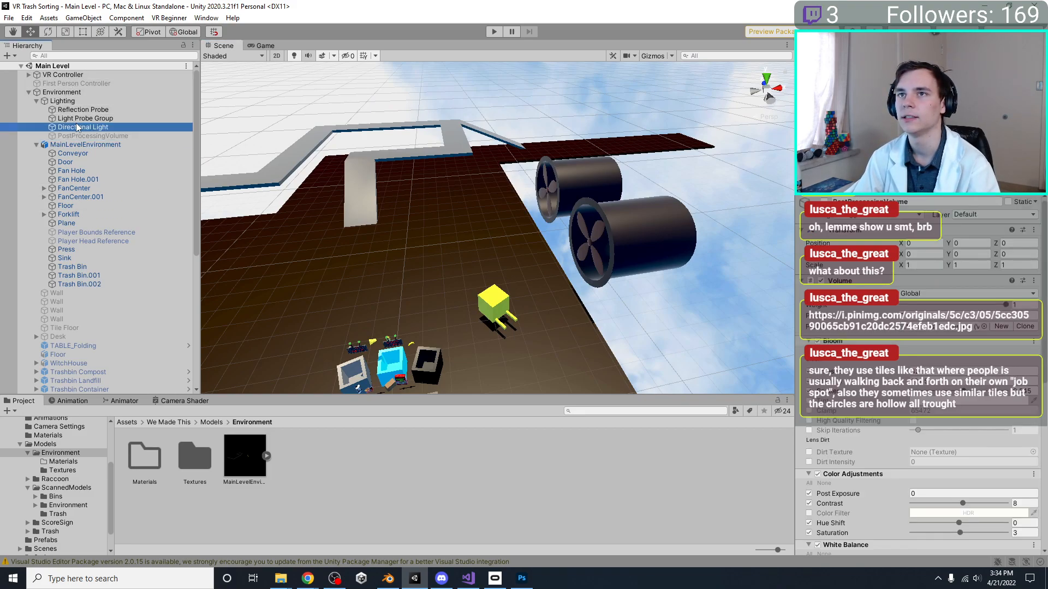
{"action": "key", "text": "f"}
{"action": "key", "text": "e"}
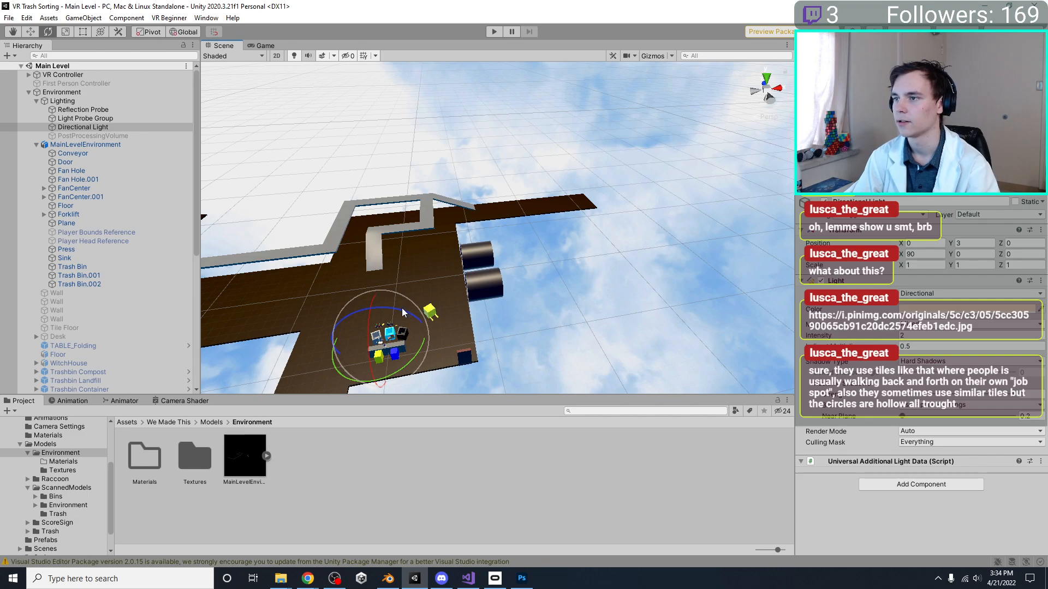
{"action": "middle_click_drag", "start_coordinate": [418, 315], "coordinate": [472, 296]}
{"action": "scroll", "coordinate": [523, 271], "scroll_direction": "up", "scroll_amount": 5}
{"action": "left_click_drag", "start_coordinate": [523, 270], "coordinate": [503, 176], "text": "alt"}
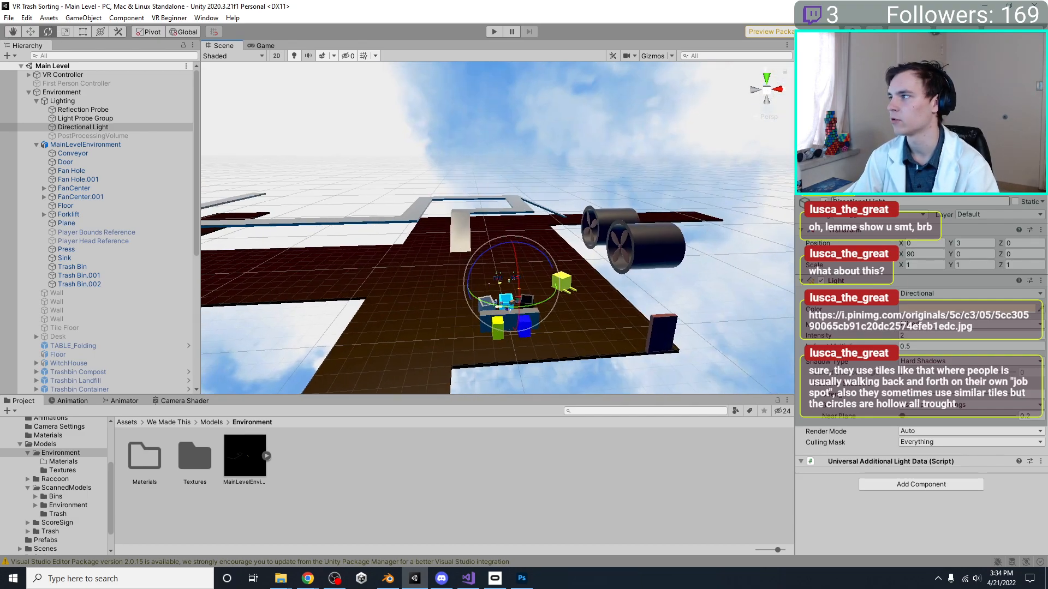
{"action": "left_click", "coordinate": [824, 201]}
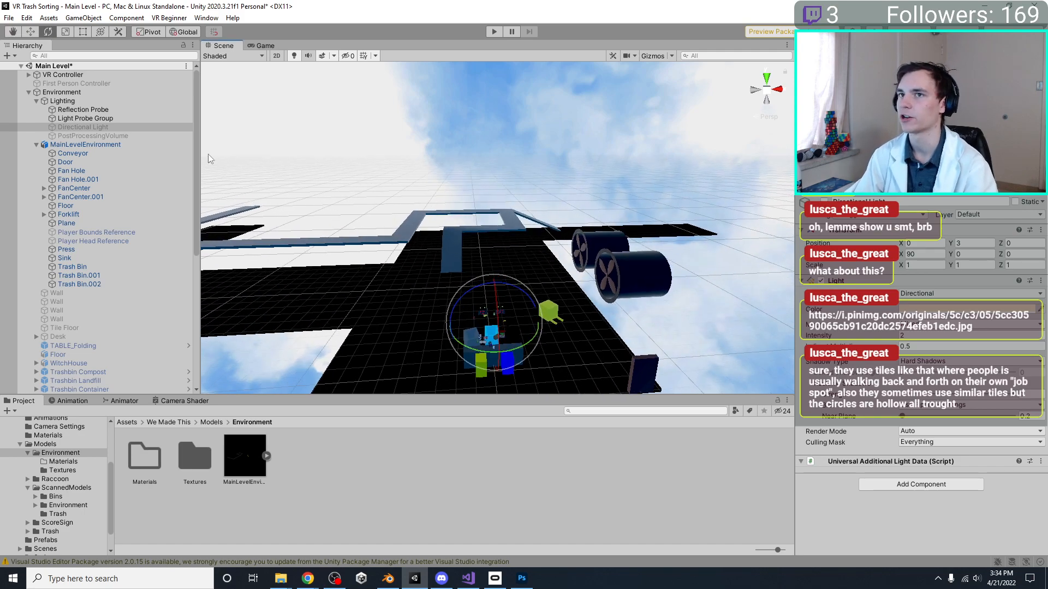
Add a Point Light under the Lighting object and raise it to a Y position of 7.25
{"action": "right_click", "coordinate": [81, 103]}
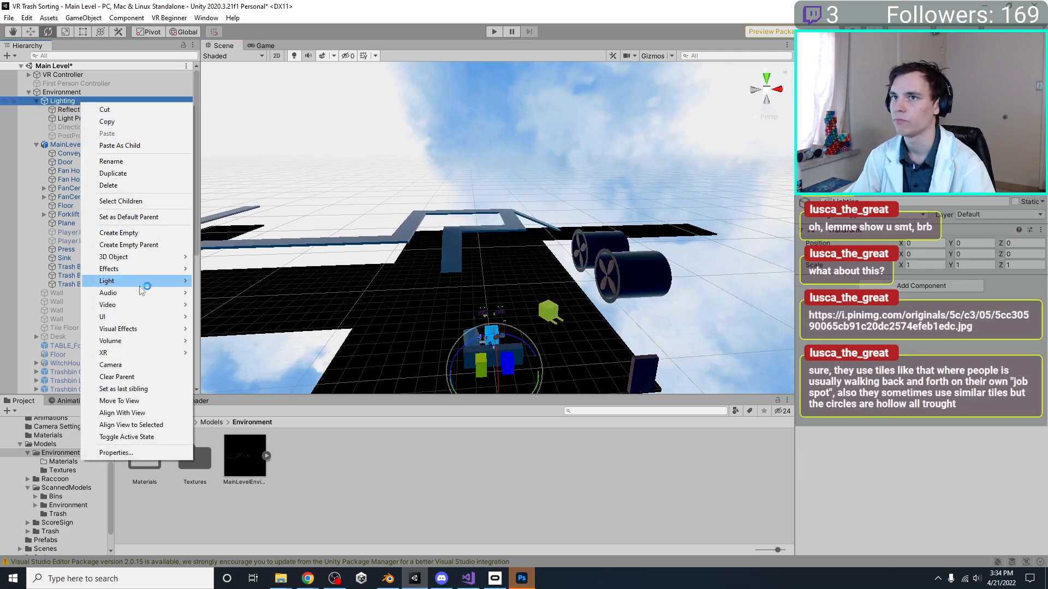
{"action": "mouse_move", "coordinate": [164, 280]}
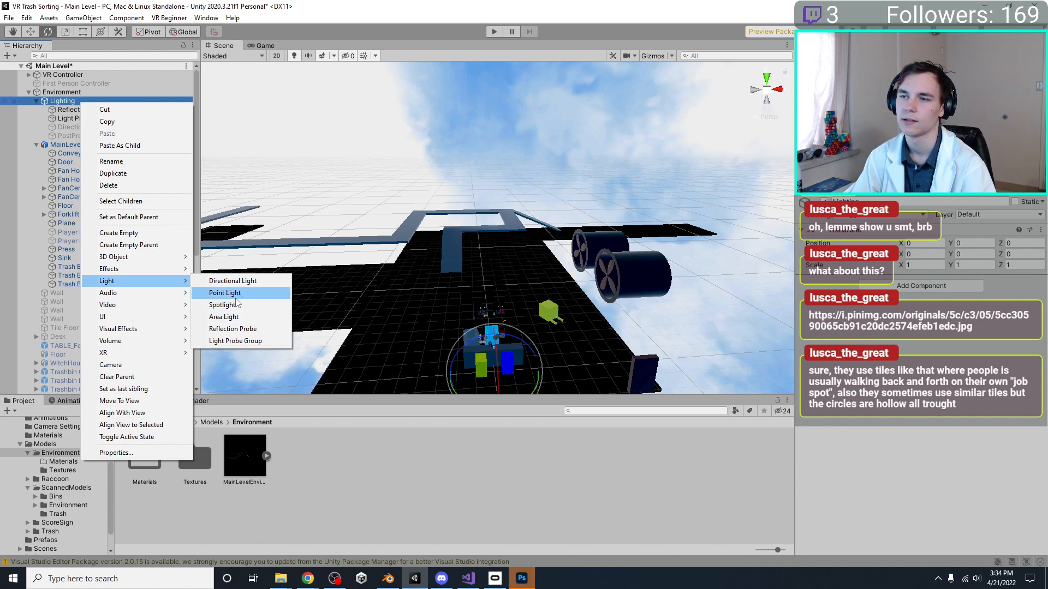
{"action": "left_click", "coordinate": [236, 298]}
{"action": "middle_click_drag", "start_coordinate": [467, 353], "coordinate": [502, 349]}
{"action": "right_click_drag", "start_coordinate": [502, 350], "coordinate": [577, 345]}
{"action": "middle_click_drag", "start_coordinate": [577, 345], "coordinate": [629, 337]}
{"action": "key", "text": "w"}
{"action": "left_click_drag", "start_coordinate": [656, 343], "coordinate": [639, 239]}
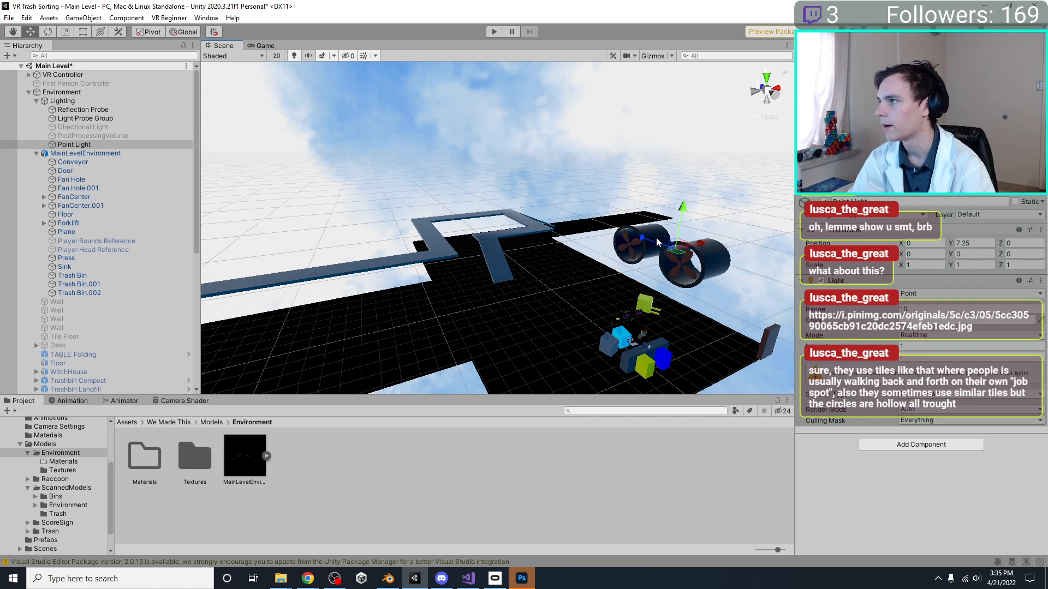
Move the Point Light across the floor to X -6.5, Z -1 and frame it in the top view
{"action": "left_click_drag", "start_coordinate": [648, 240], "coordinate": [624, 269]}
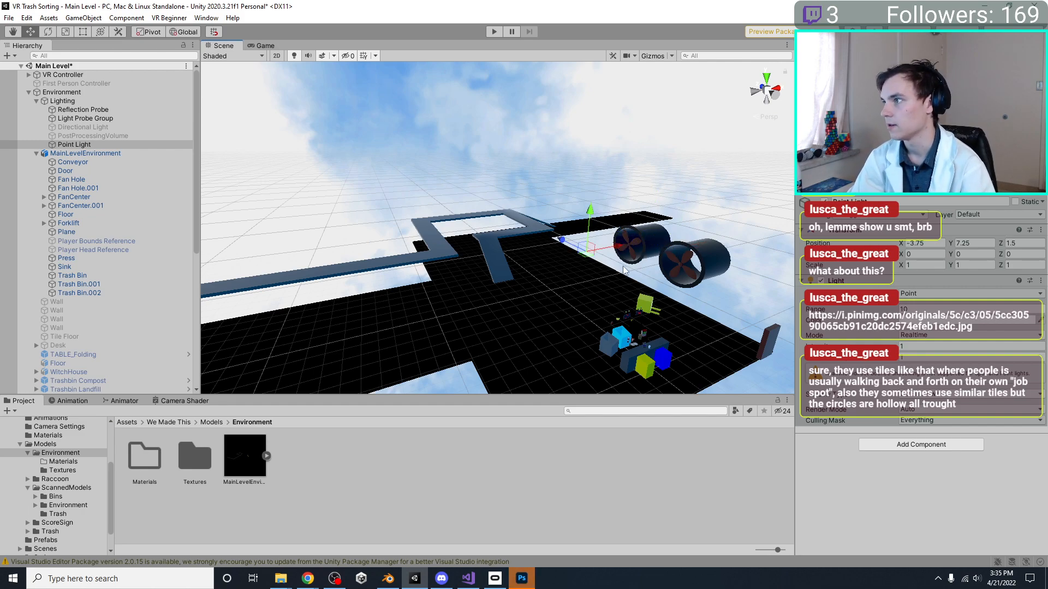
{"action": "left_click_drag", "start_coordinate": [557, 244], "coordinate": [632, 259]}
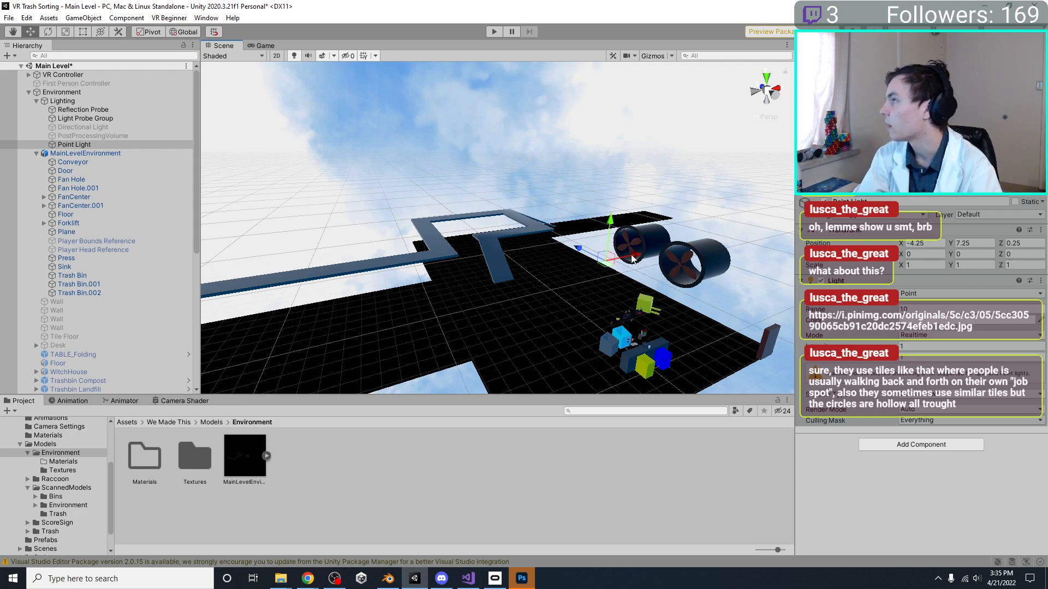
{"action": "left_click_drag", "start_coordinate": [632, 259], "coordinate": [588, 242]}
{"action": "left_click", "coordinate": [766, 78]}
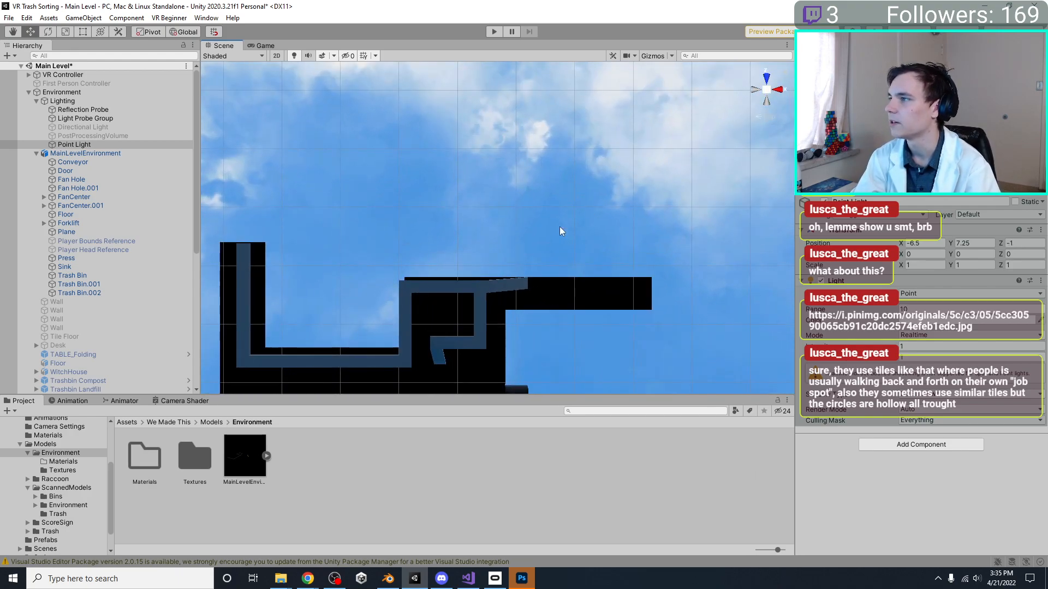
{"action": "key", "text": "f"}
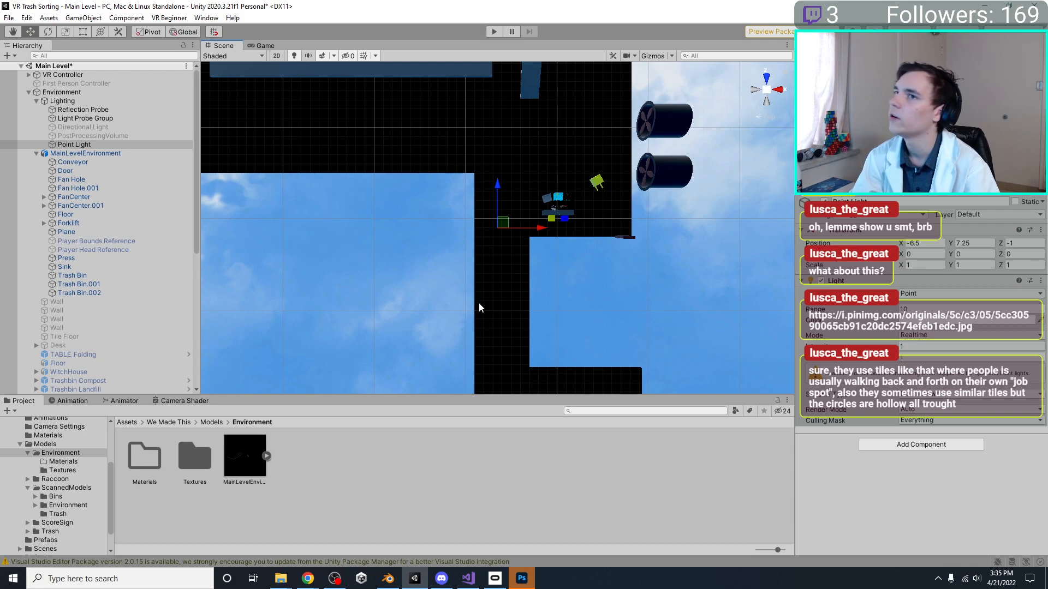
Switch to Chrome, view the studded floor tile image, and look through image results for "catwalk"
{"action": "mouse_move", "coordinate": [307, 579]}
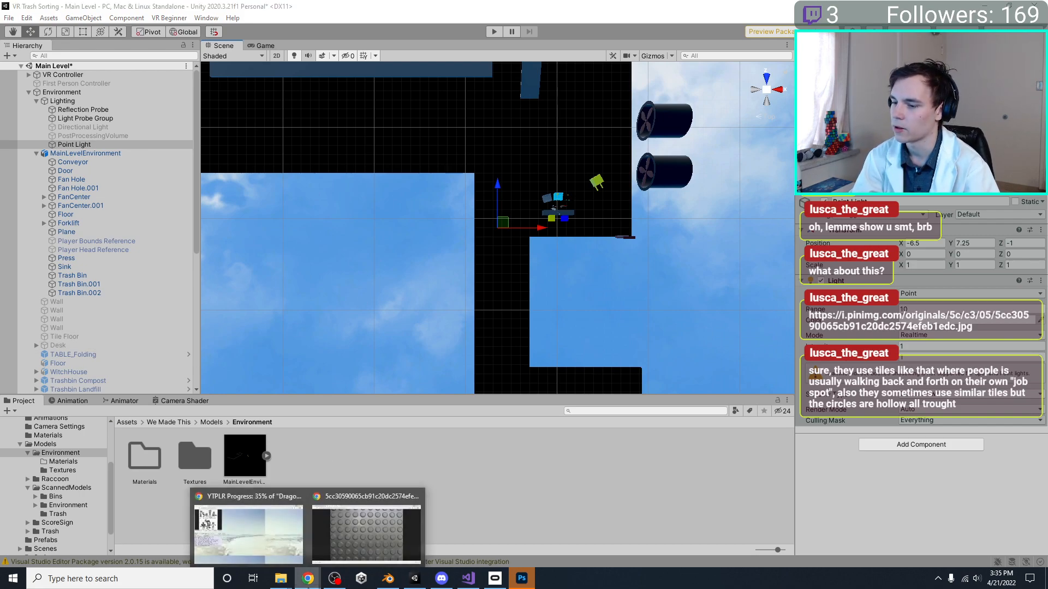
{"action": "left_click", "coordinate": [332, 557]}
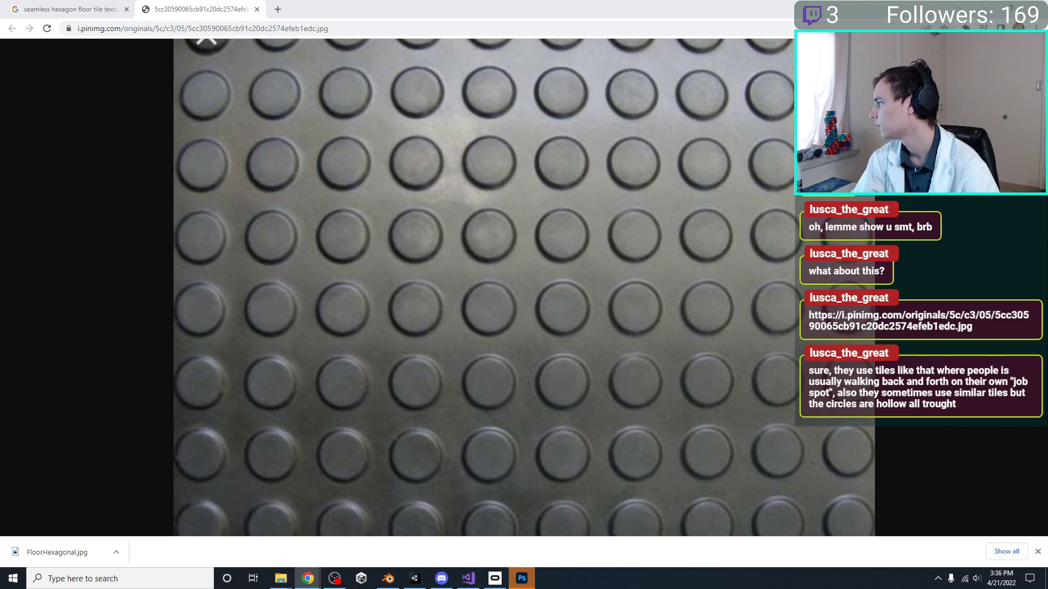
{"action": "left_click_drag", "start_coordinate": [1045, 215], "coordinate": [682, 9]}
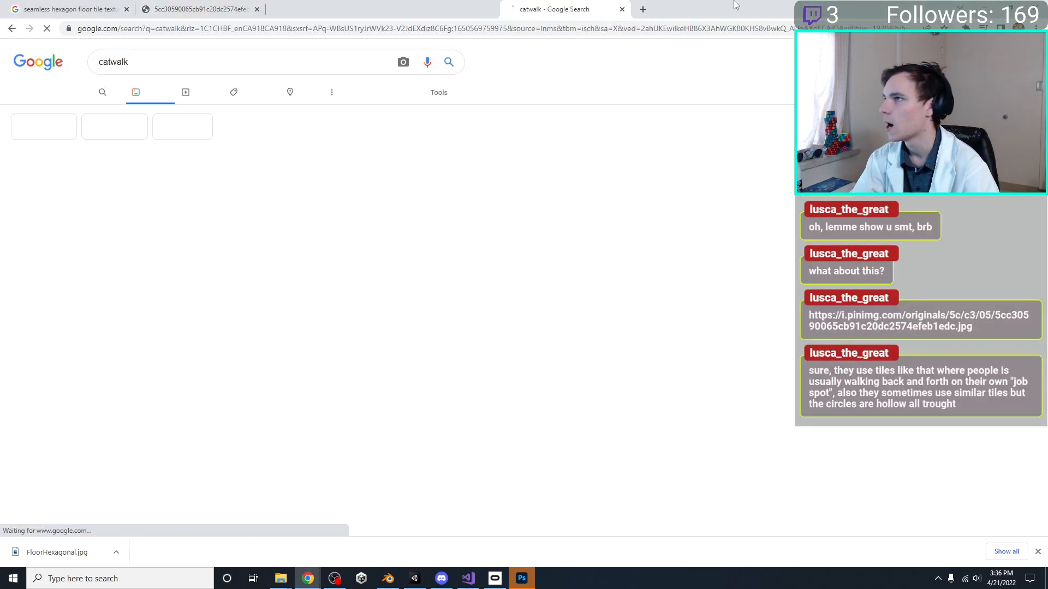
{"action": "scroll", "coordinate": [70, 280], "scroll_direction": "down", "scroll_amount": 2}
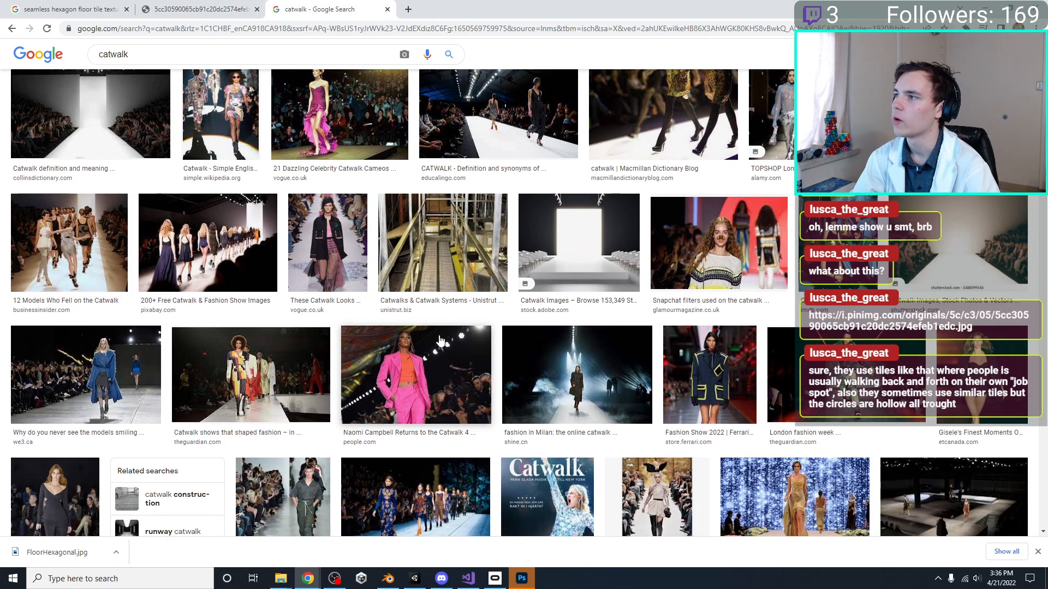
{"action": "scroll", "coordinate": [458, 398], "scroll_direction": "up", "scroll_amount": 2}
Refine the image search to "factory catwalk"
{"action": "left_click", "coordinate": [125, 63]}
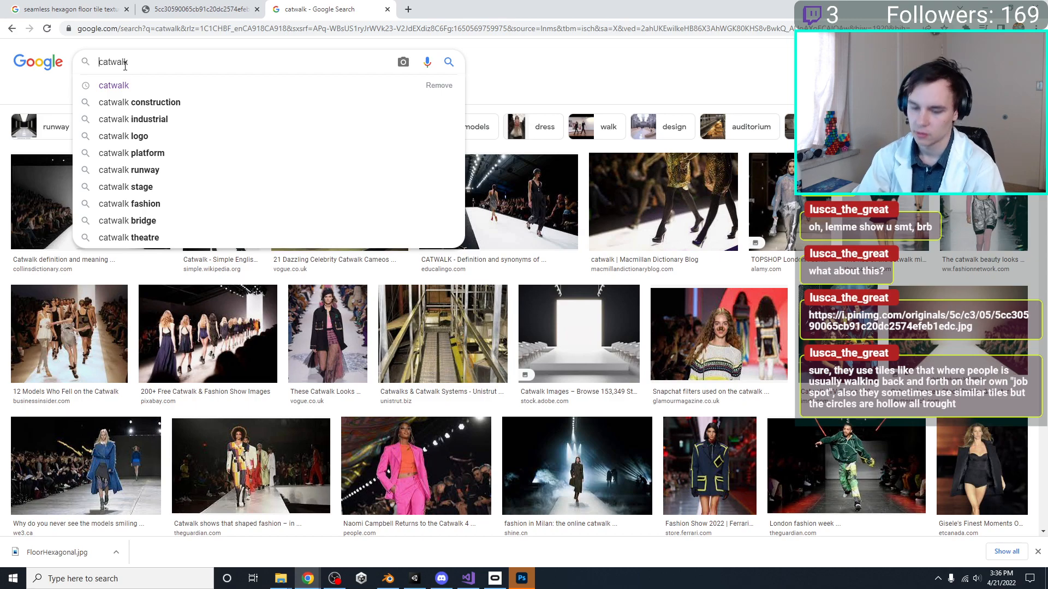
{"action": "type", "text": "factory"}
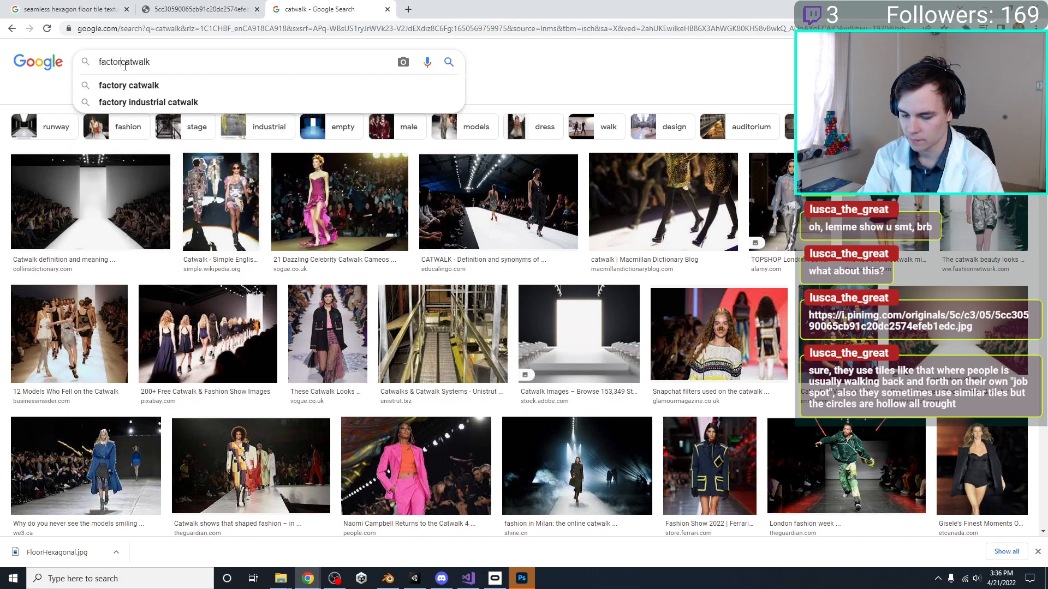
{"action": "key", "text": "Return"}
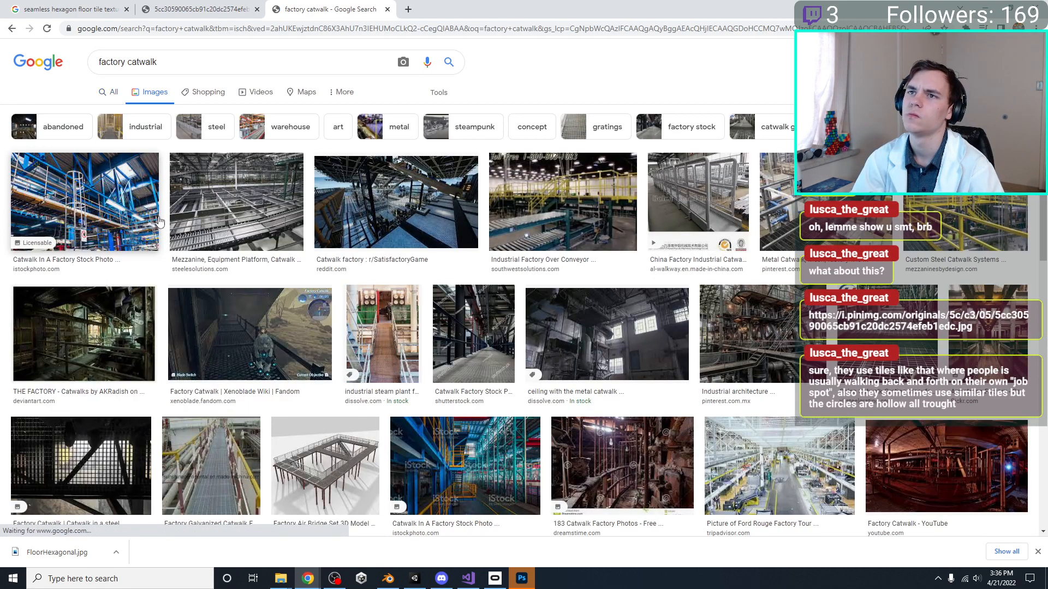
Preview several factory catwalk photos, including the metal mesh, yellow-railed steel and ceiling catwalks, as factory references
{"action": "left_click", "coordinate": [236, 202]}
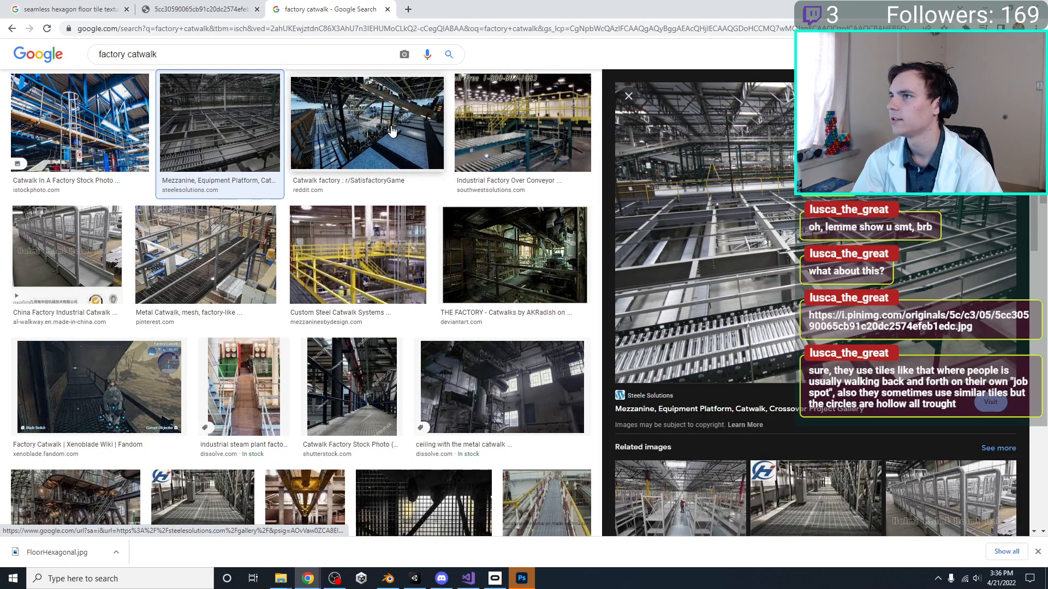
{"action": "left_click", "coordinate": [458, 166]}
{"action": "left_click", "coordinate": [442, 177]}
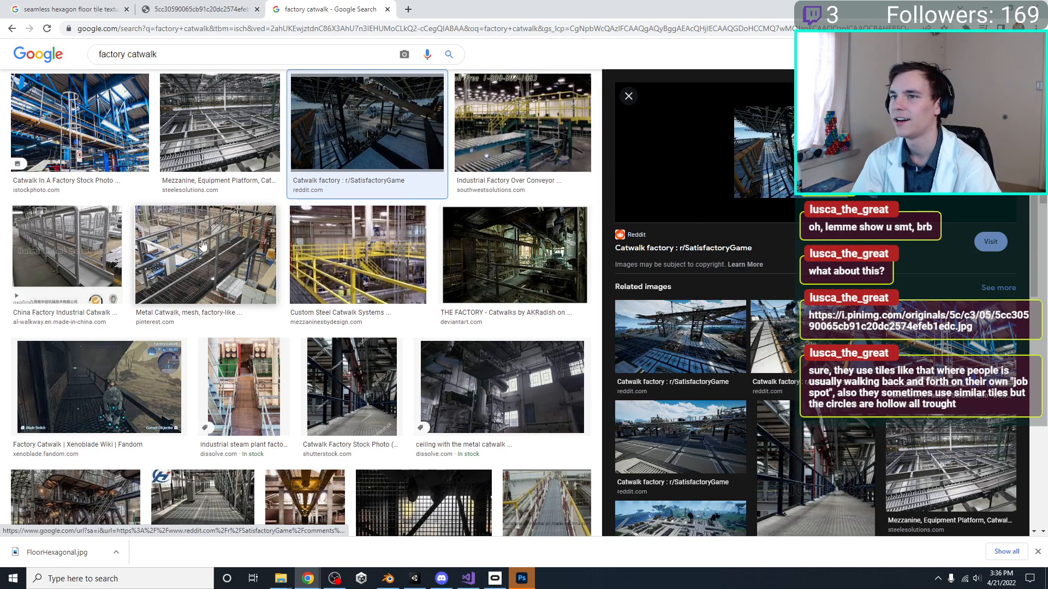
{"action": "left_click", "coordinate": [206, 257]}
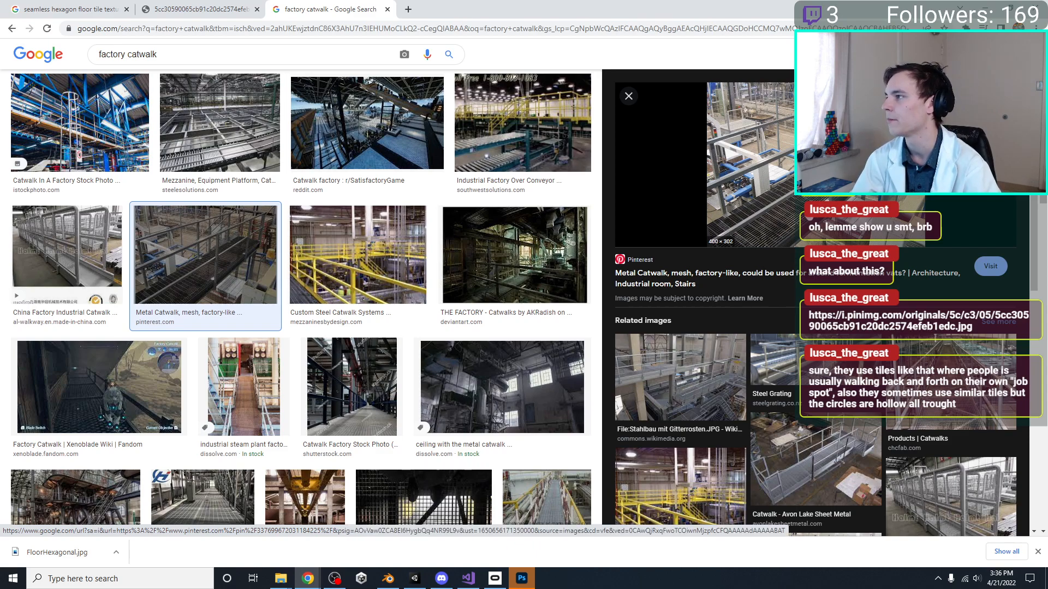
{"action": "left_click", "coordinate": [84, 251]}
{"action": "left_click", "coordinate": [372, 243]}
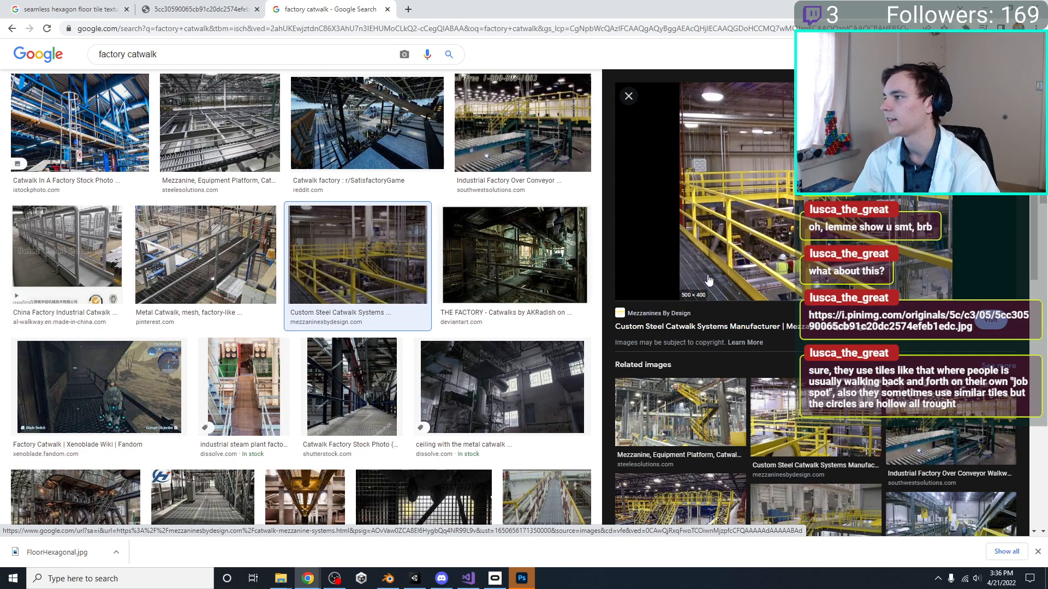
{"action": "left_click", "coordinate": [525, 425]}
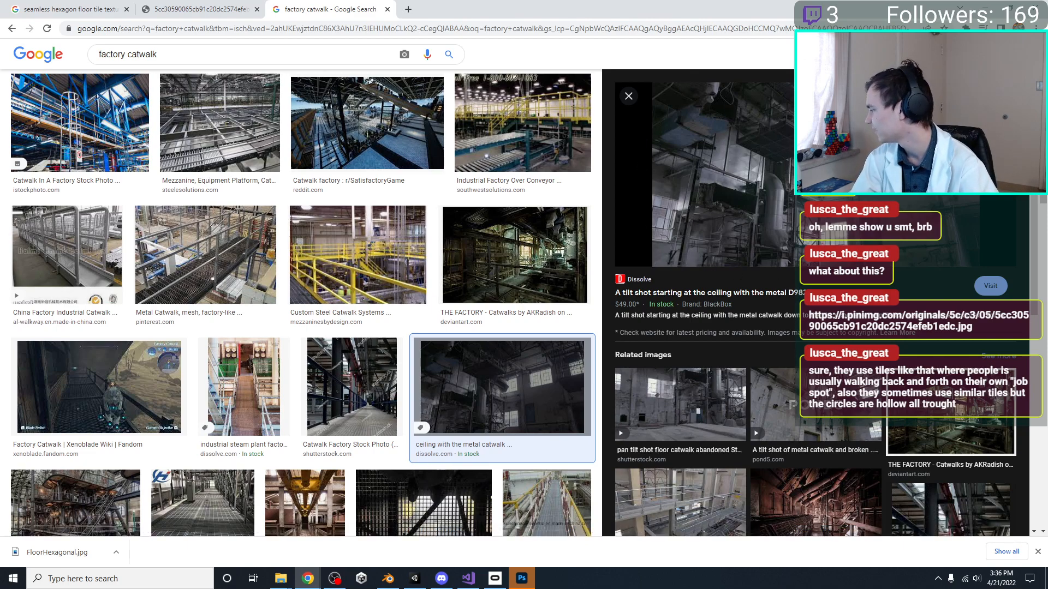
Put Chrome away, glance at the Unity top view, and switch to Photoshop in a windowed state
{"action": "left_click", "coordinate": [985, 7]}
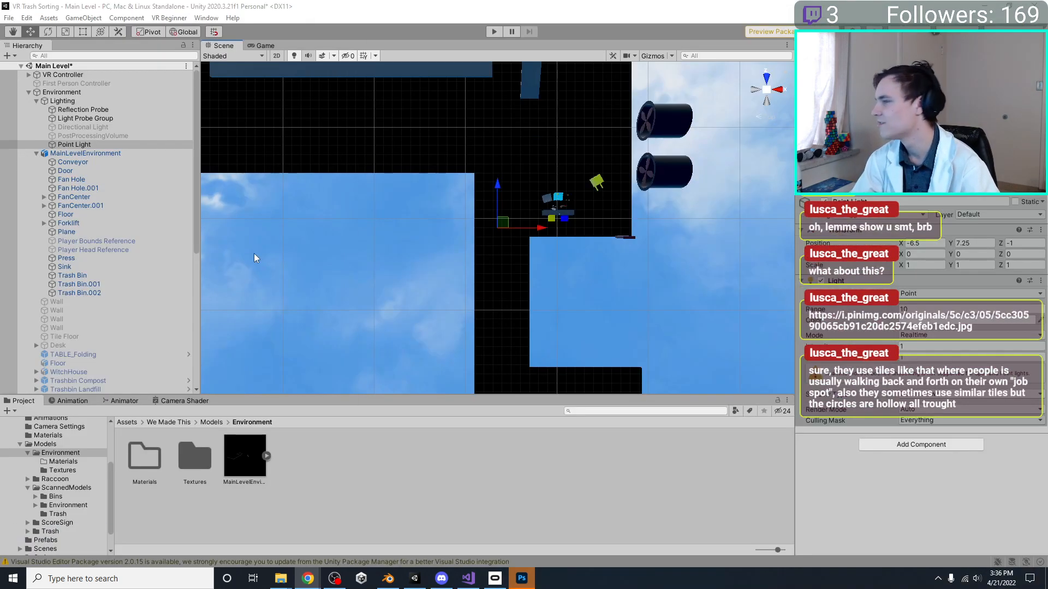
{"action": "scroll", "coordinate": [516, 244], "scroll_direction": "down", "scroll_amount": 4}
{"action": "middle_click_drag", "start_coordinate": [519, 243], "coordinate": [515, 271]}
{"action": "left_click", "coordinate": [522, 580]}
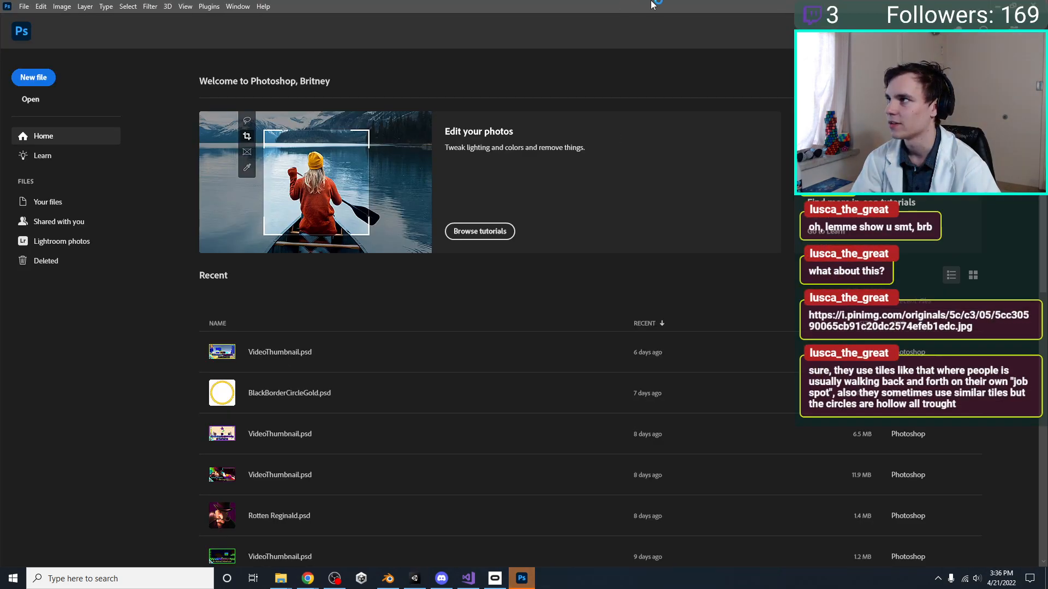
{"action": "left_click", "coordinate": [1011, 6]}
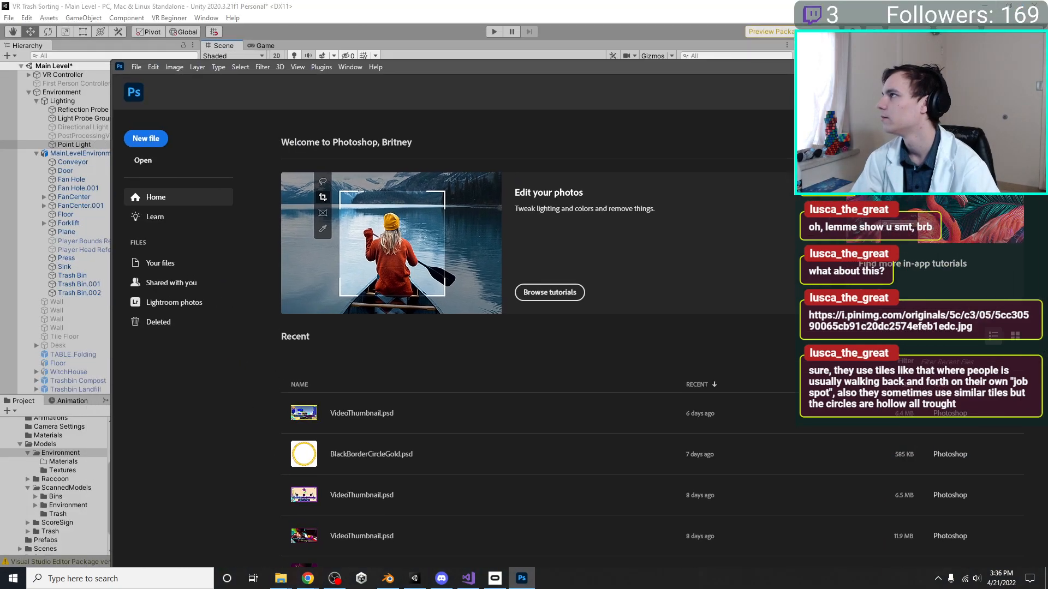
{"action": "left_click_drag", "start_coordinate": [938, 58], "coordinate": [1047, 58]}
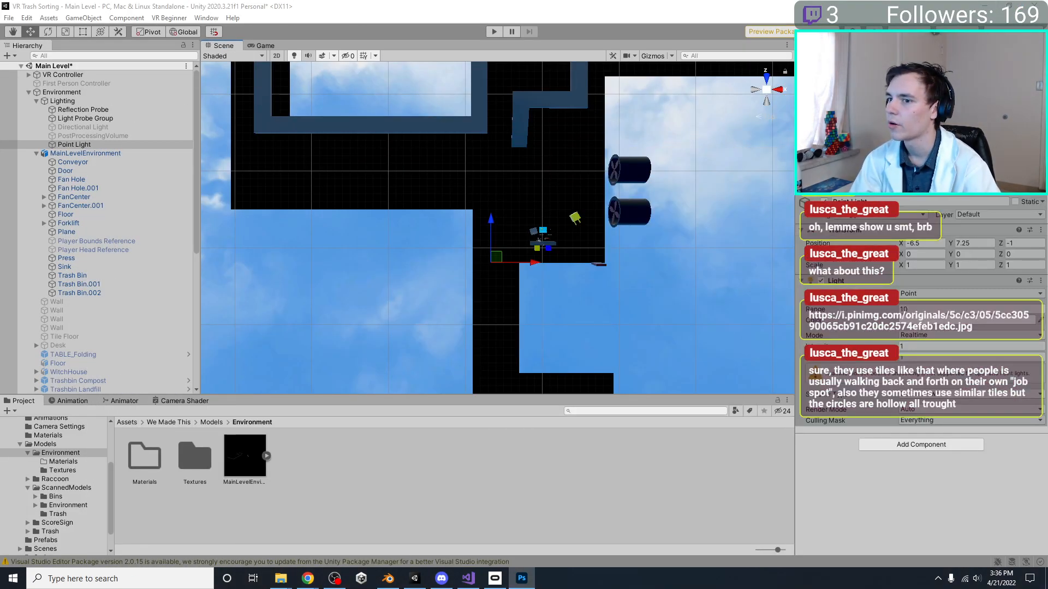
Create a new 2048 x 2048 pixel document at 72 pixels per inch with a white background
{"action": "key", "text": "ctrl+n"}
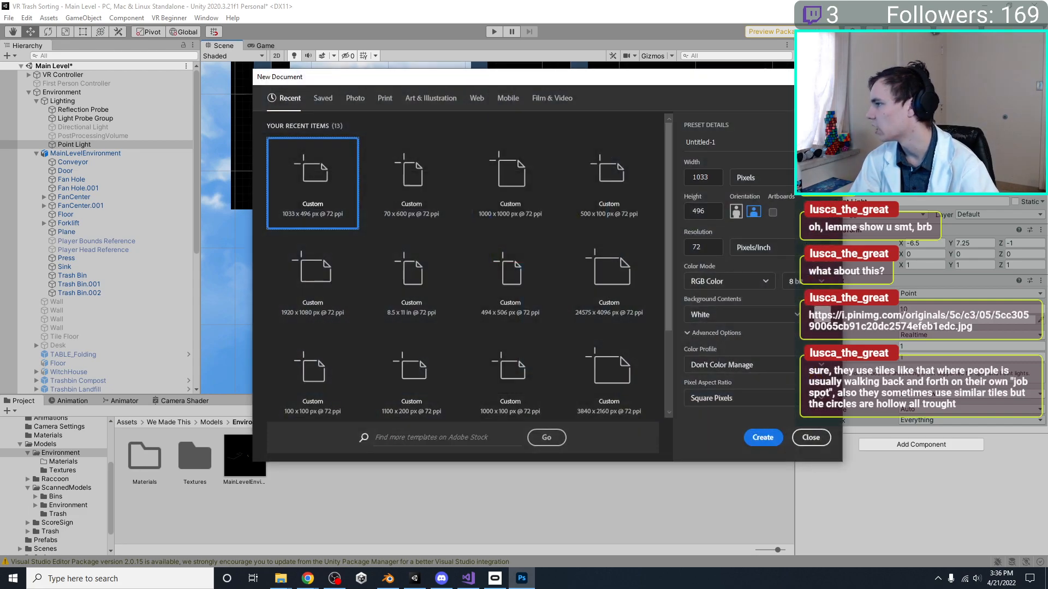
{"action": "left_click", "coordinate": [710, 178]}
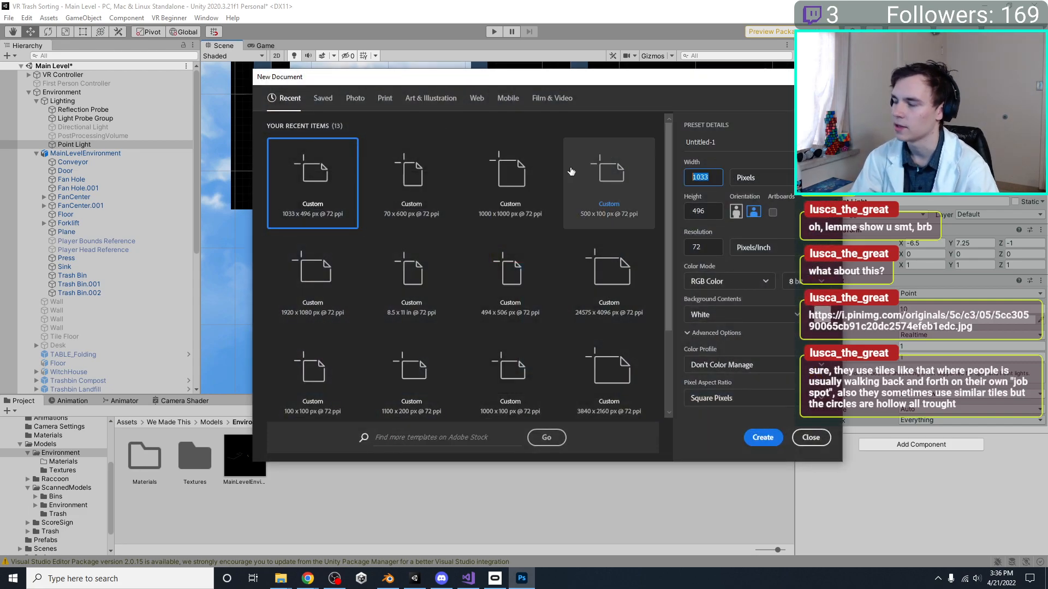
{"action": "type", "text": "102"}
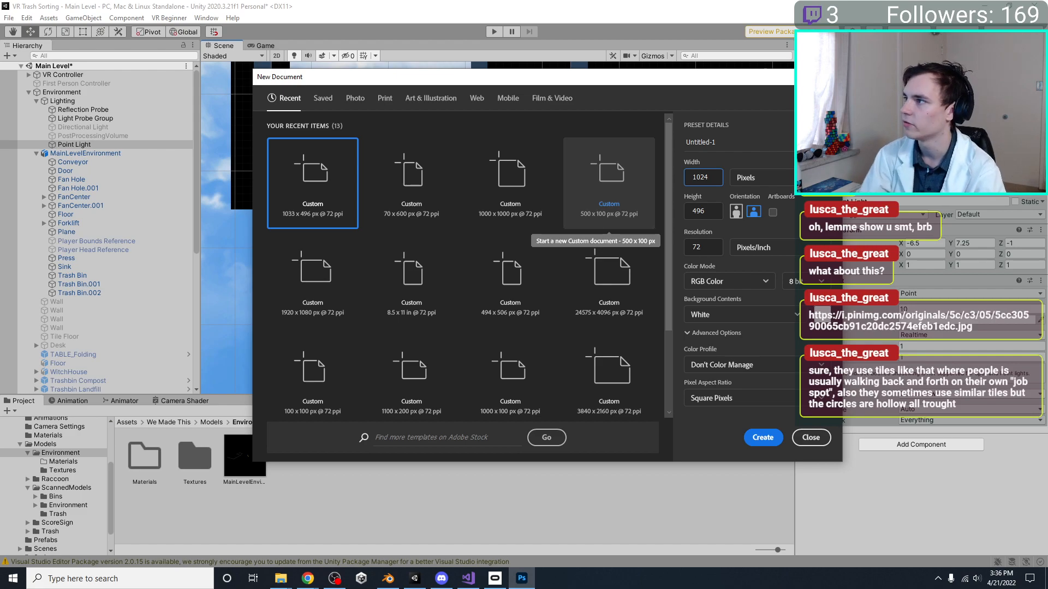
{"action": "type", "text": "4"}
{"action": "key", "text": "Tab"}
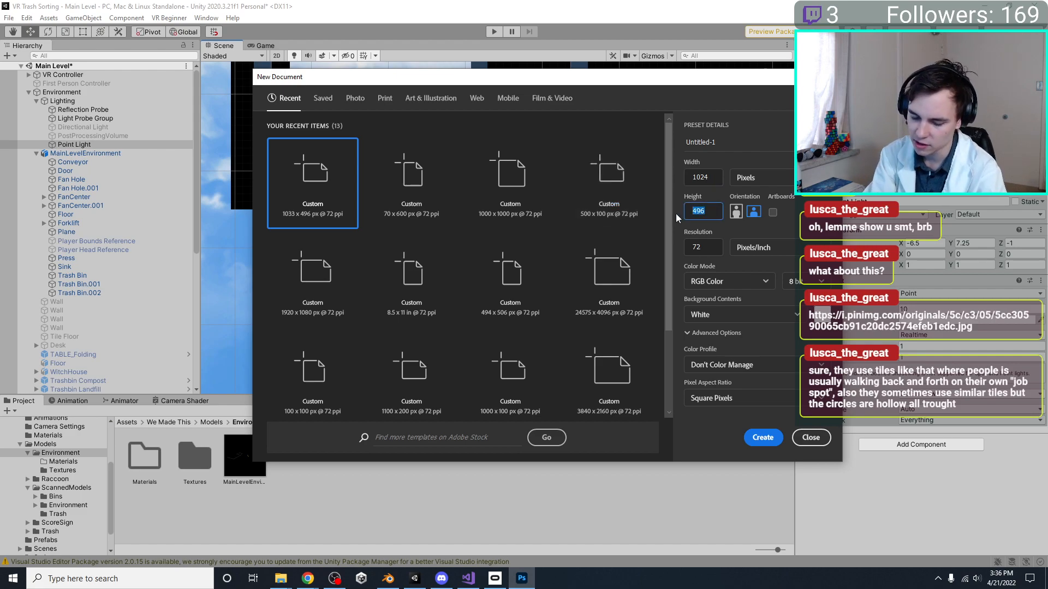
{"action": "type", "text": "102"}
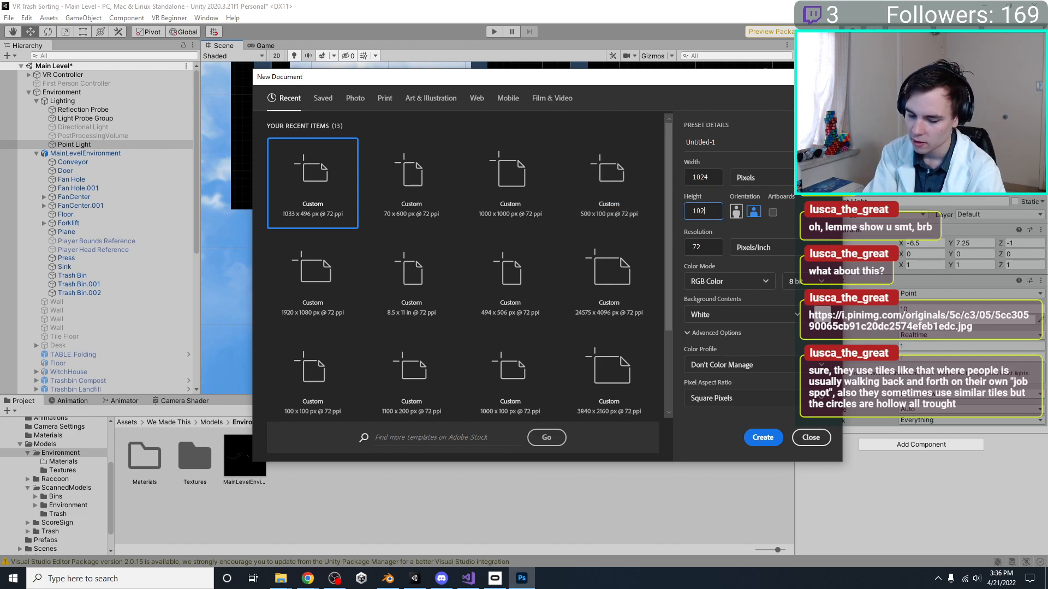
{"action": "type", "text": "4*2"}
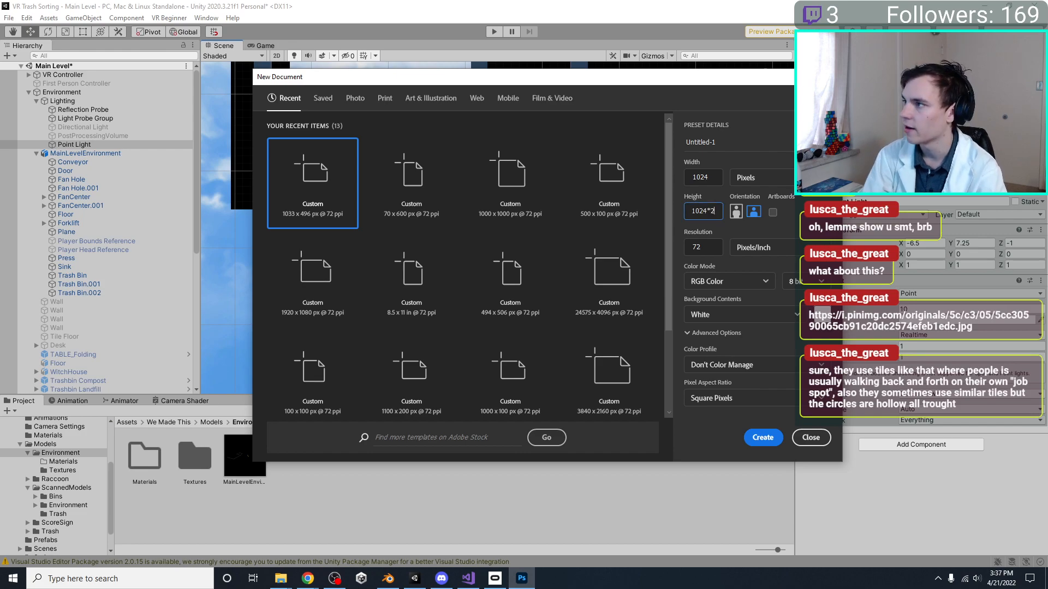
{"action": "left_click", "coordinate": [716, 175]}
{"action": "left_click", "coordinate": [716, 174]}
{"action": "type", "text": "*2"}
{"action": "key", "text": "Return"}
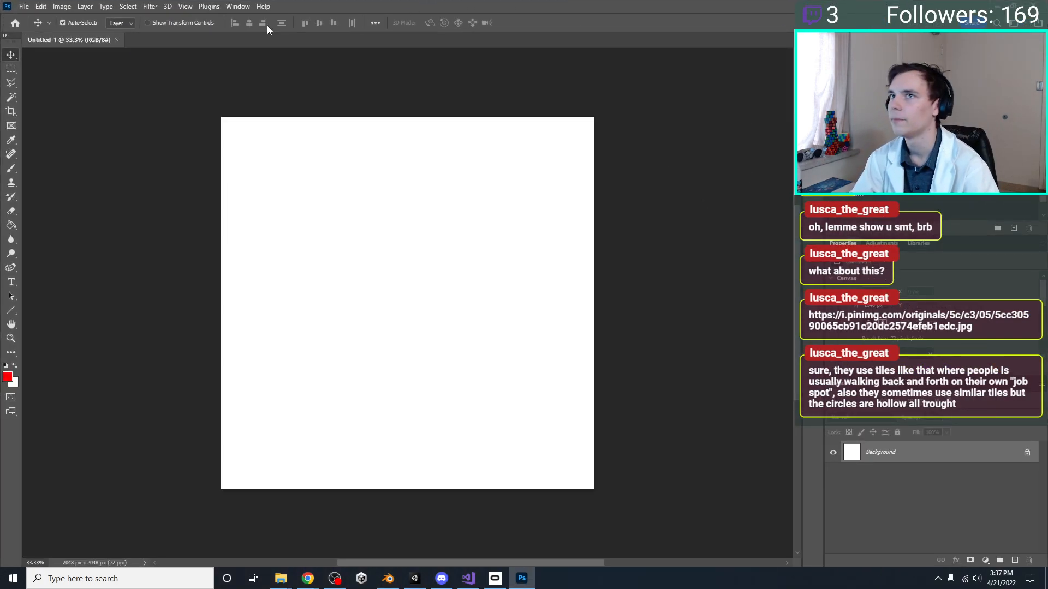
Switch to Blender's UV Editing workspace and capture a screen snip of the Floor's full UV square
{"action": "scroll", "coordinate": [632, 381], "scroll_direction": "up", "scroll_amount": 2}
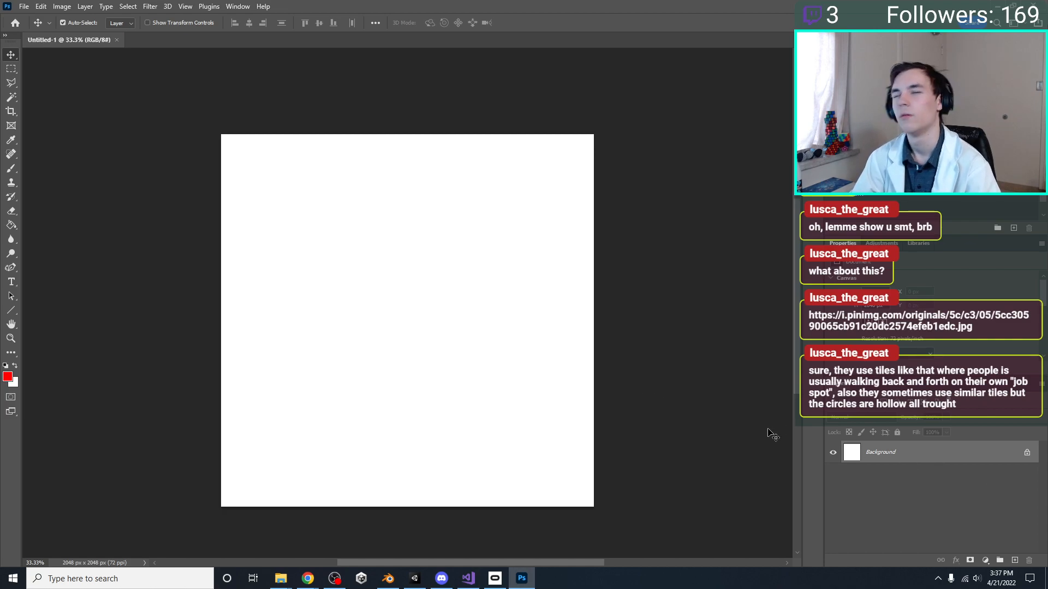
{"action": "left_click", "coordinate": [389, 578]}
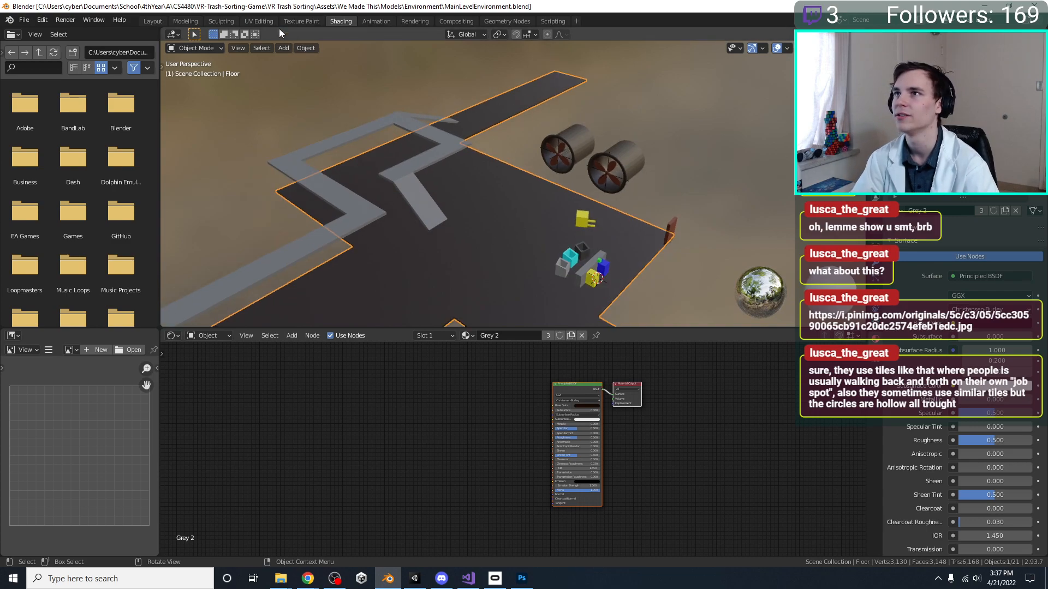
{"action": "left_click", "coordinate": [264, 20]}
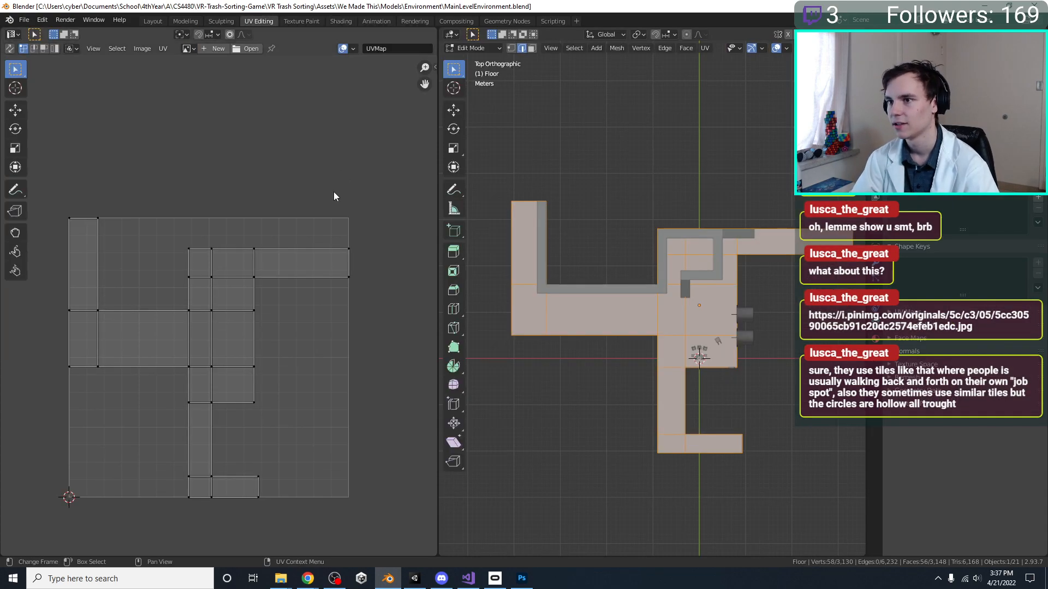
{"action": "middle_click_drag", "start_coordinate": [197, 248], "coordinate": [218, 178]}
{"action": "scroll", "coordinate": [143, 193], "scroll_direction": "up", "scroll_amount": 1}
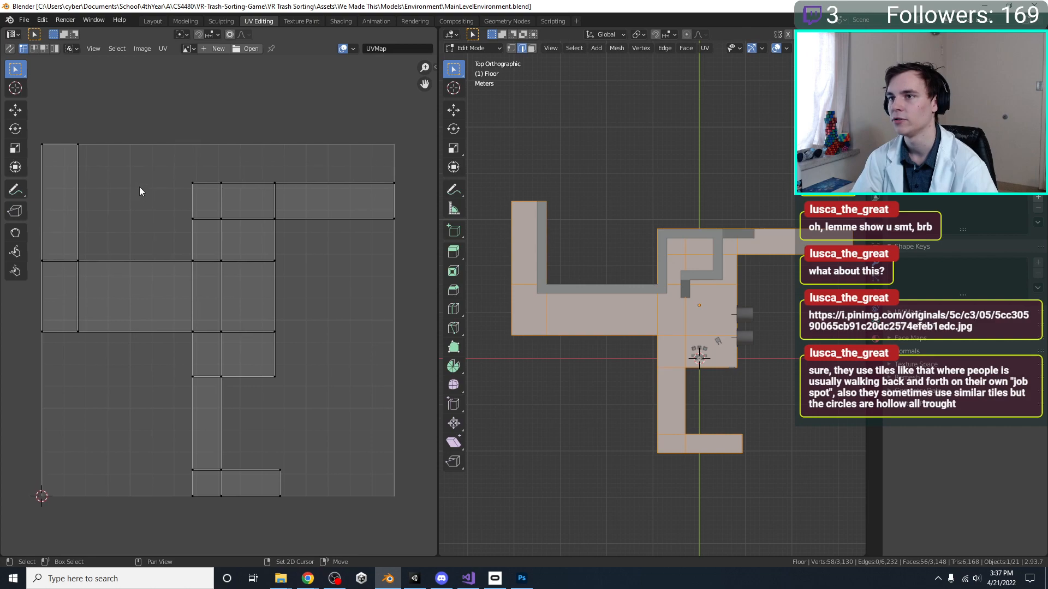
{"action": "key", "text": "super+shift+s"}
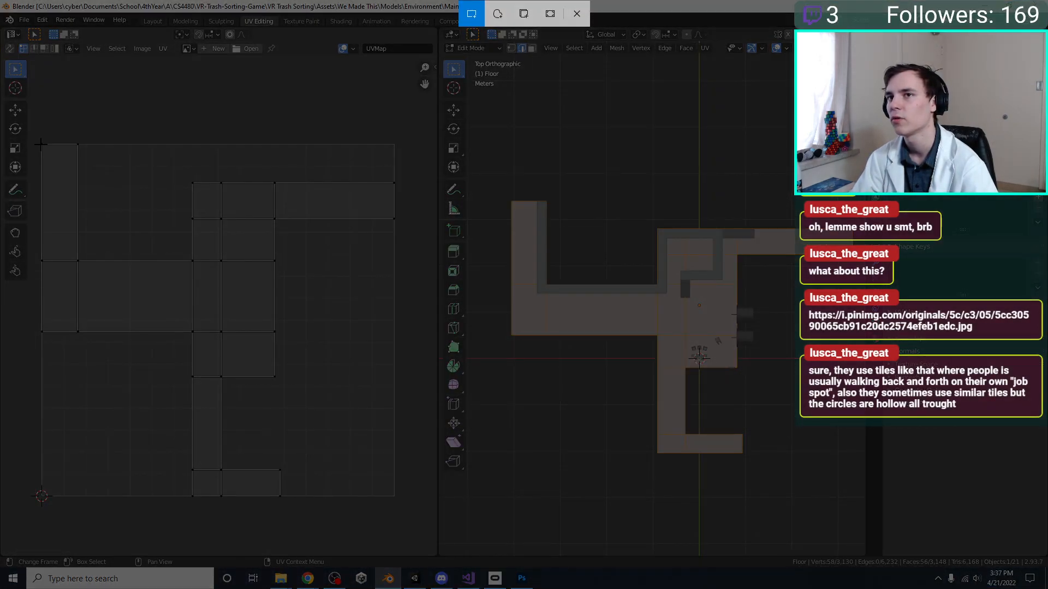
{"action": "left_click_drag", "start_coordinate": [42, 143], "coordinate": [393, 495]}
Paste the UV layout snip into the Photoshop document and scale it to fill the whole canvas
{"action": "left_click", "coordinate": [415, 578]}
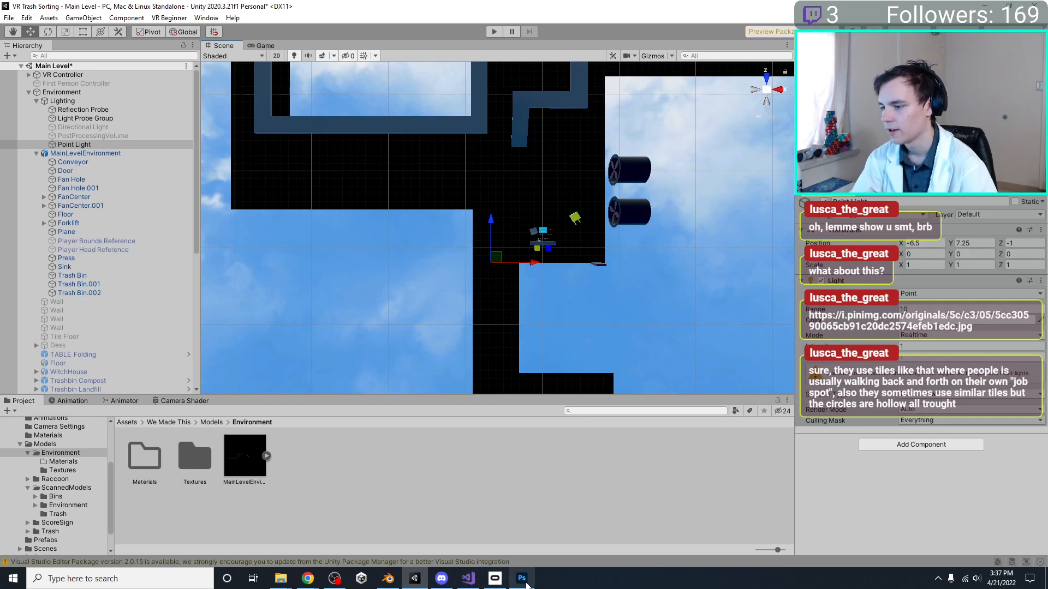
{"action": "left_click", "coordinate": [523, 579]}
{"action": "key", "text": "ctrl+v"}
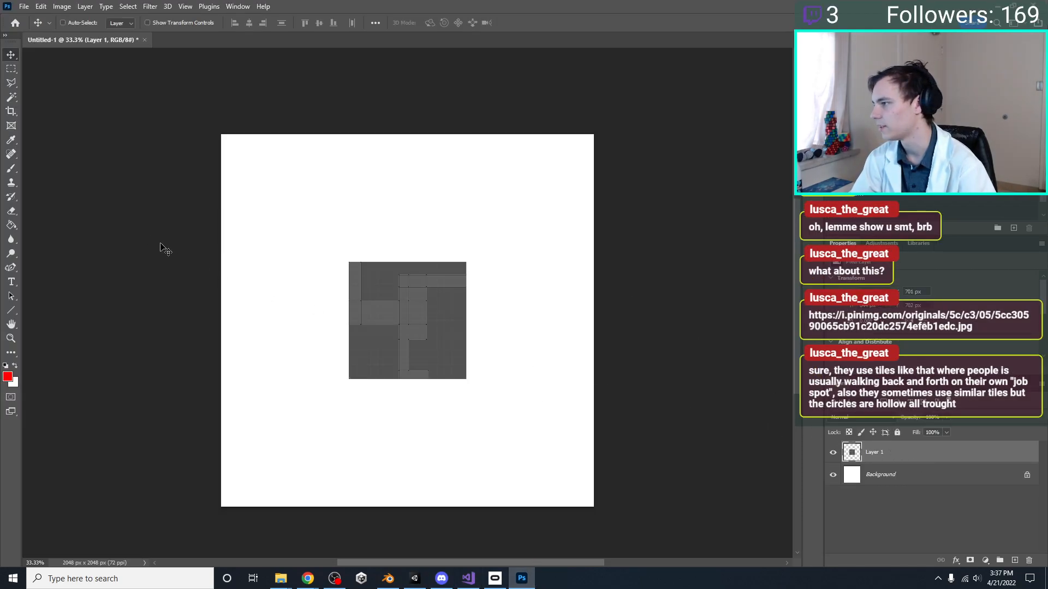
{"action": "left_click_drag", "start_coordinate": [346, 258], "coordinate": [221, 134]}
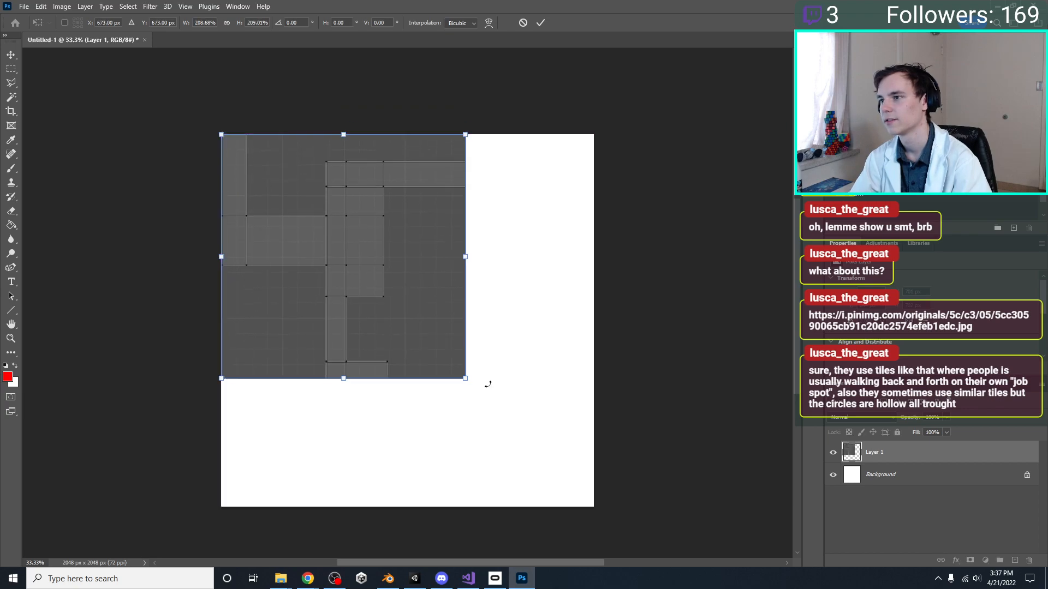
{"action": "left_click_drag", "start_coordinate": [470, 384], "coordinate": [599, 512]}
{"action": "key", "text": "Return"}
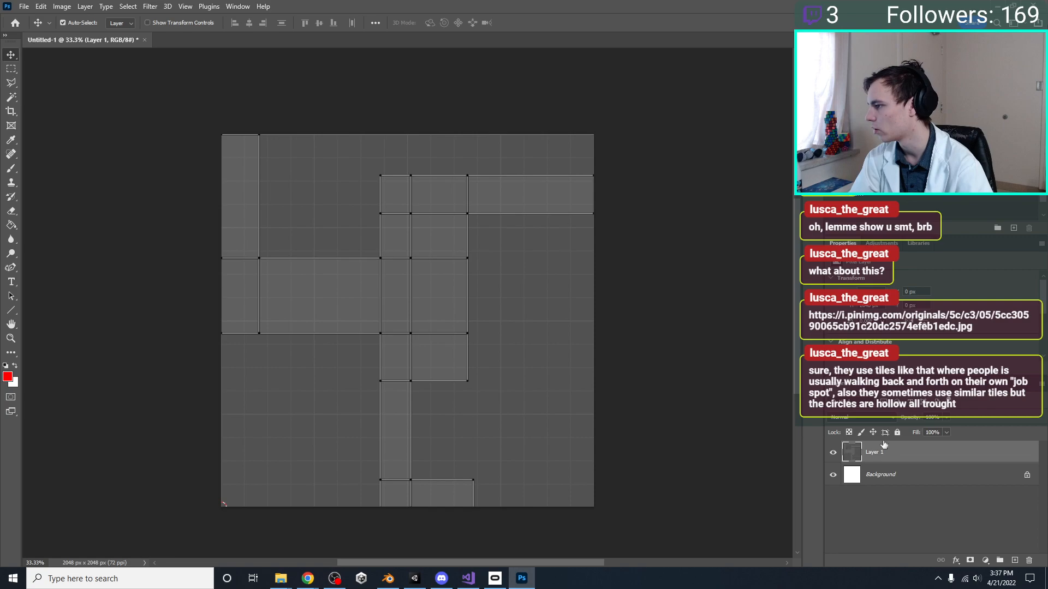
Reduce the UV layout layer's opacity to 10% and hide the white Background layer
{"action": "key", "text": "1"}
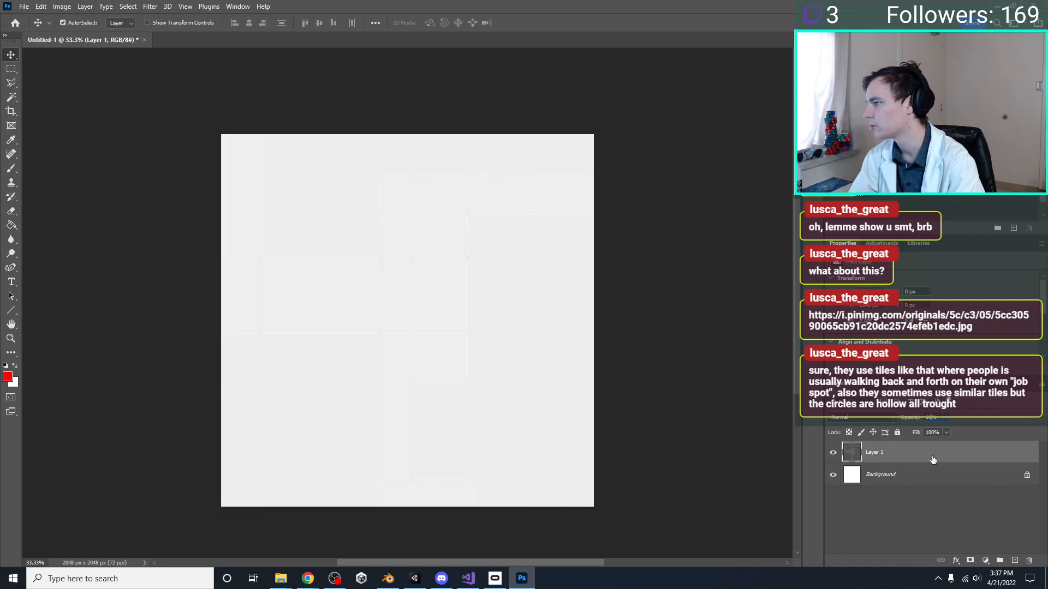
{"action": "left_click", "coordinate": [963, 495]}
{"action": "left_click", "coordinate": [879, 458]}
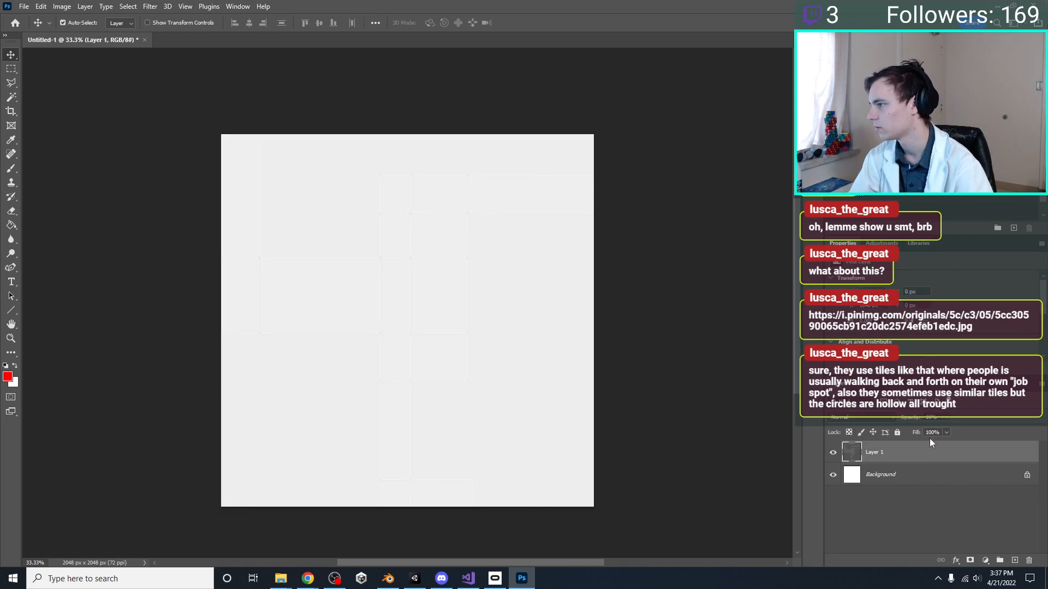
{"action": "left_click", "coordinate": [833, 480]}
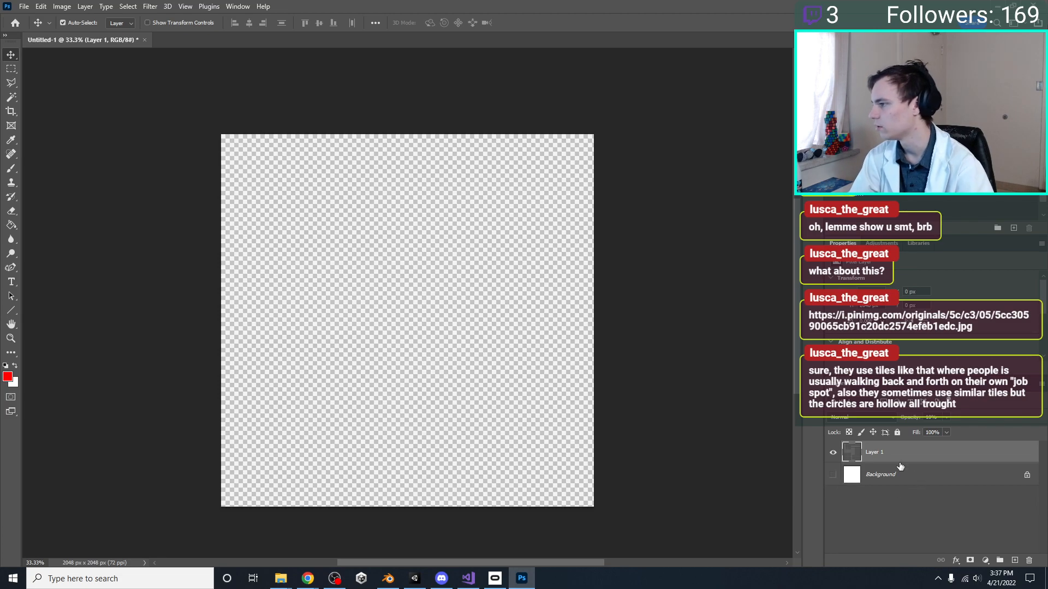
{"action": "left_click", "coordinate": [944, 486]}
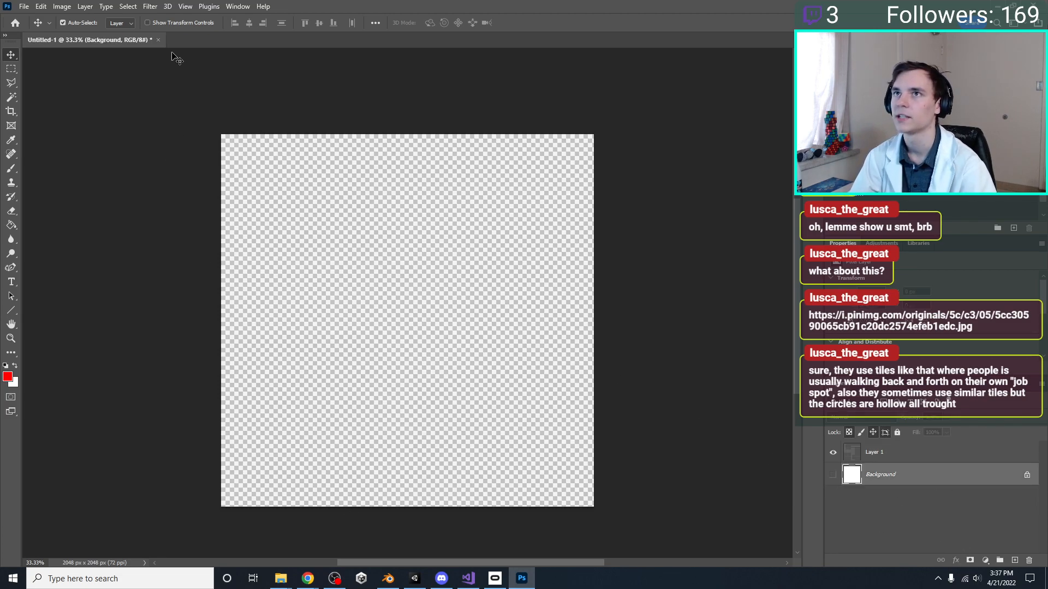
Start opening a file in Photoshop, and get the Models folder path by showing Unity's Environment folder in Explorer
{"action": "left_click", "coordinate": [24, 6]}
{"action": "left_click", "coordinate": [34, 28]}
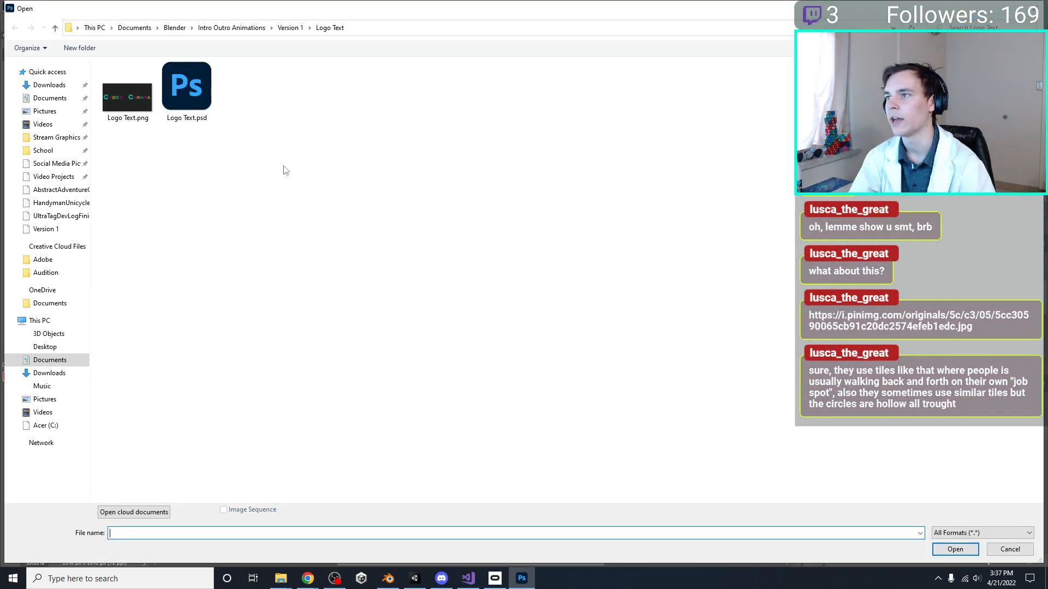
{"action": "left_click", "coordinate": [415, 578]}
{"action": "right_click", "coordinate": [298, 477]}
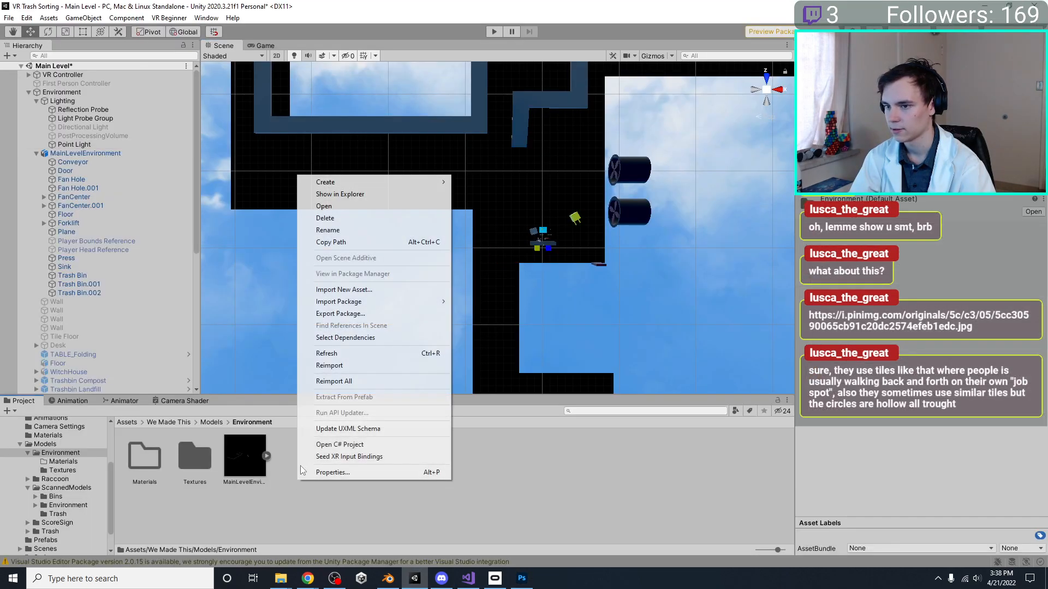
{"action": "left_click", "coordinate": [340, 194]}
{"action": "left_click", "coordinate": [281, 131]}
Open FloorHexagonal.jpg in Photoshop from the project's Models > Environment > Textures folder
{"action": "left_click", "coordinate": [517, 578]}
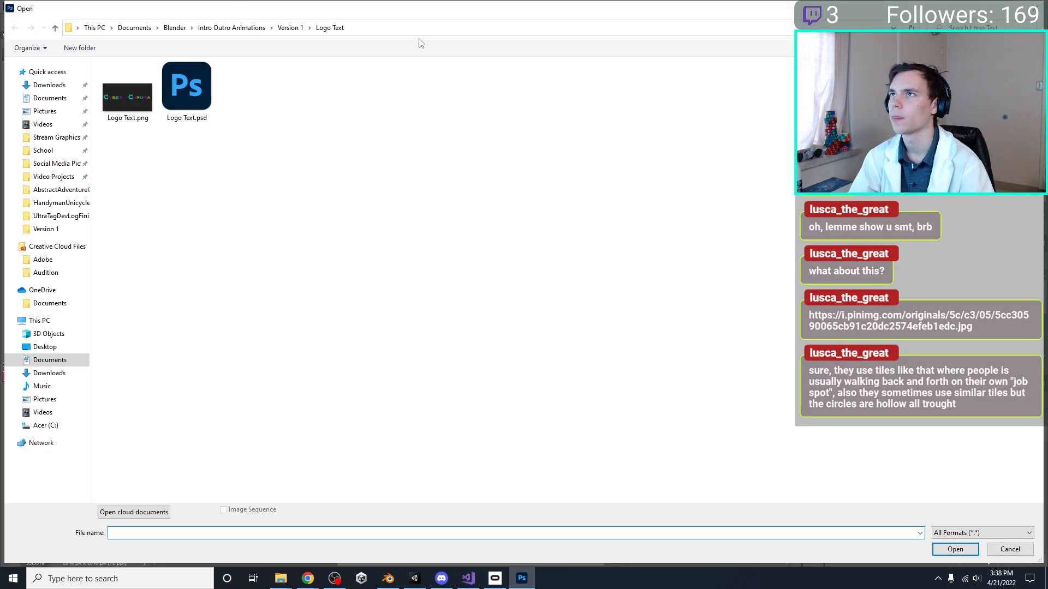
{"action": "left_click", "coordinate": [416, 28]}
{"action": "type", "text": "C:\\Users\\Brandon Howe\\Documents\\School\\4thYear\\A\\CS4480\\VR-Trash-Sorting-Game\\VR Trash Sorting\\Assets\\We Made This\\Models"}
{"action": "key", "text": "Return"}
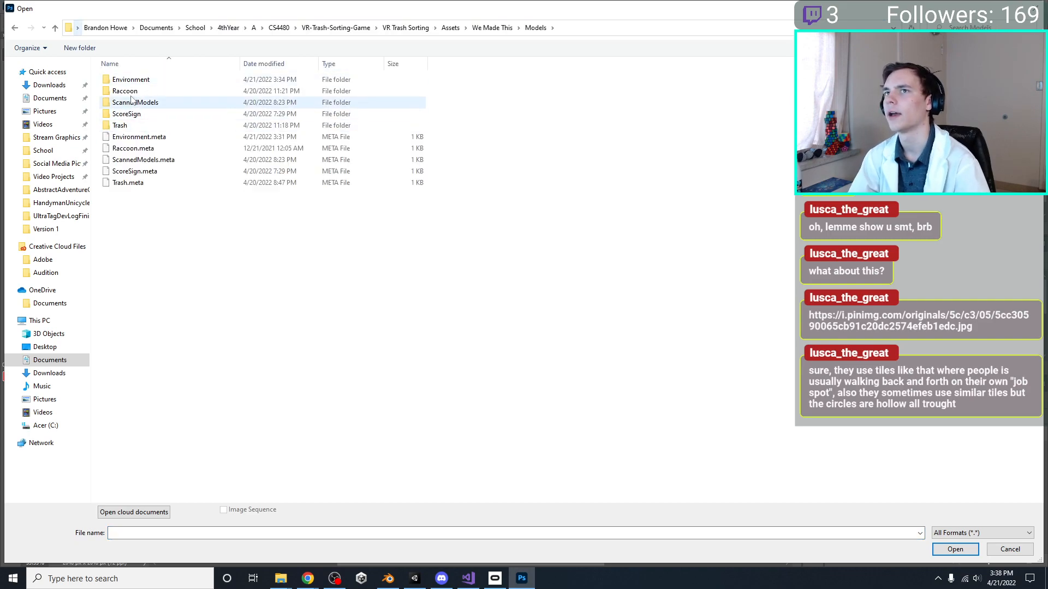
{"action": "double_click", "coordinate": [120, 125]}
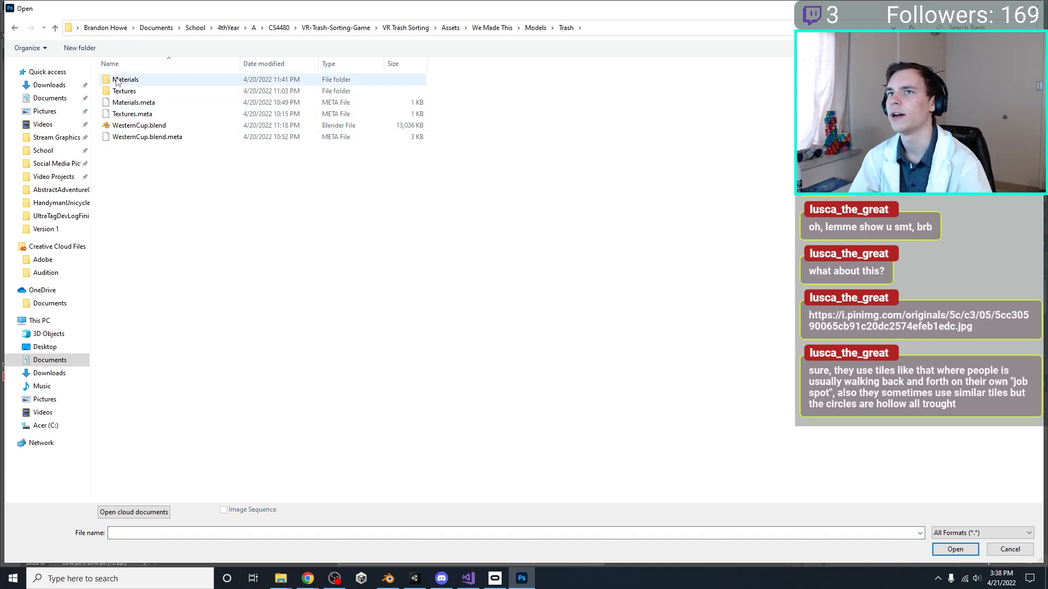
{"action": "left_click", "coordinate": [55, 29]}
{"action": "double_click", "coordinate": [142, 80]}
{"action": "double_click", "coordinate": [135, 90]}
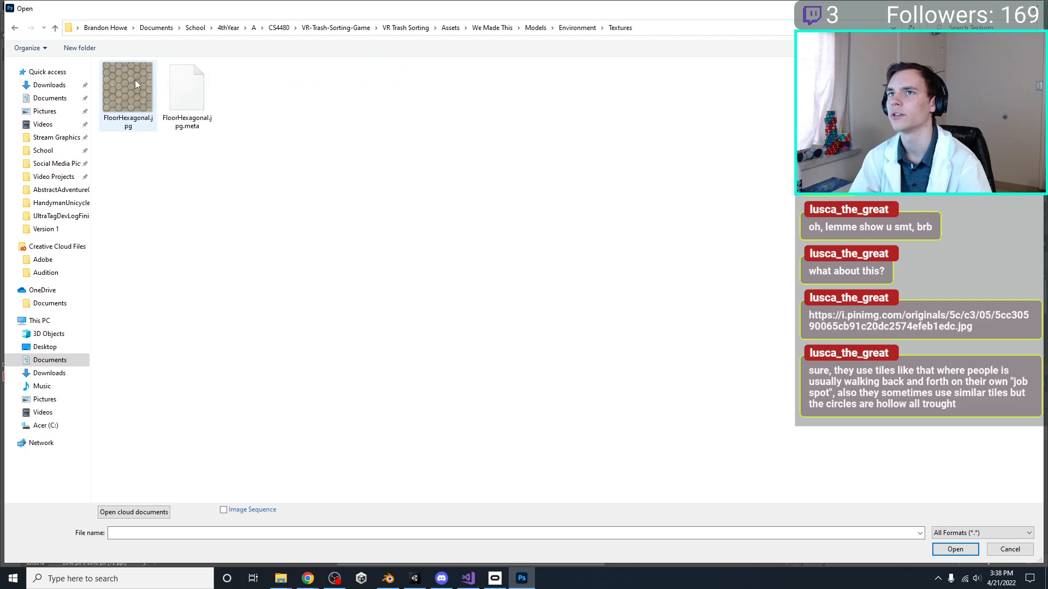
{"action": "double_click", "coordinate": [137, 80]}
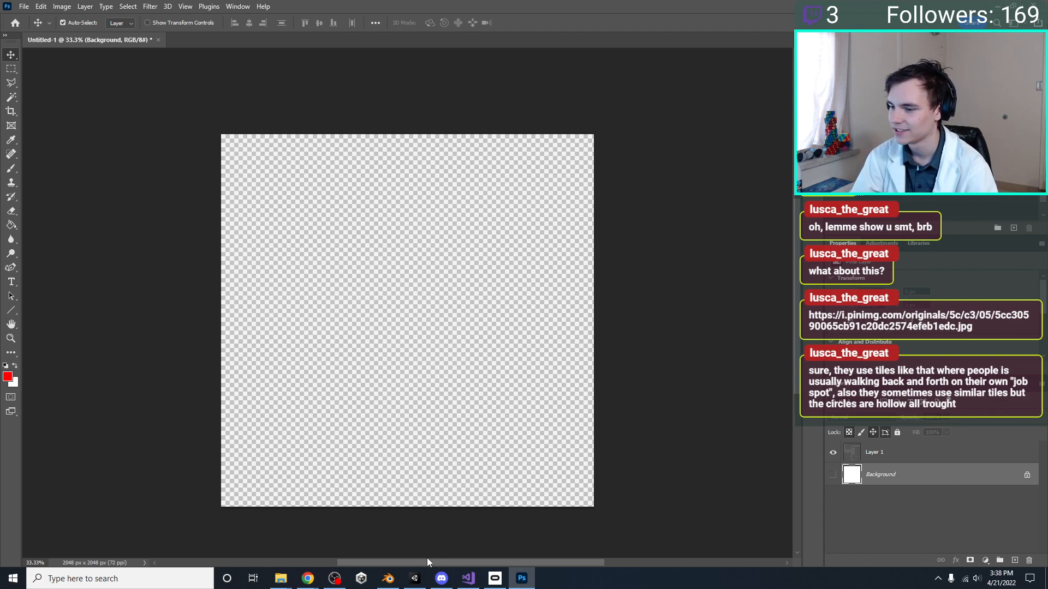
Switch to Unity and set the Point Light's Indirect Multiplier to 0
{"action": "left_click", "coordinate": [414, 578]}
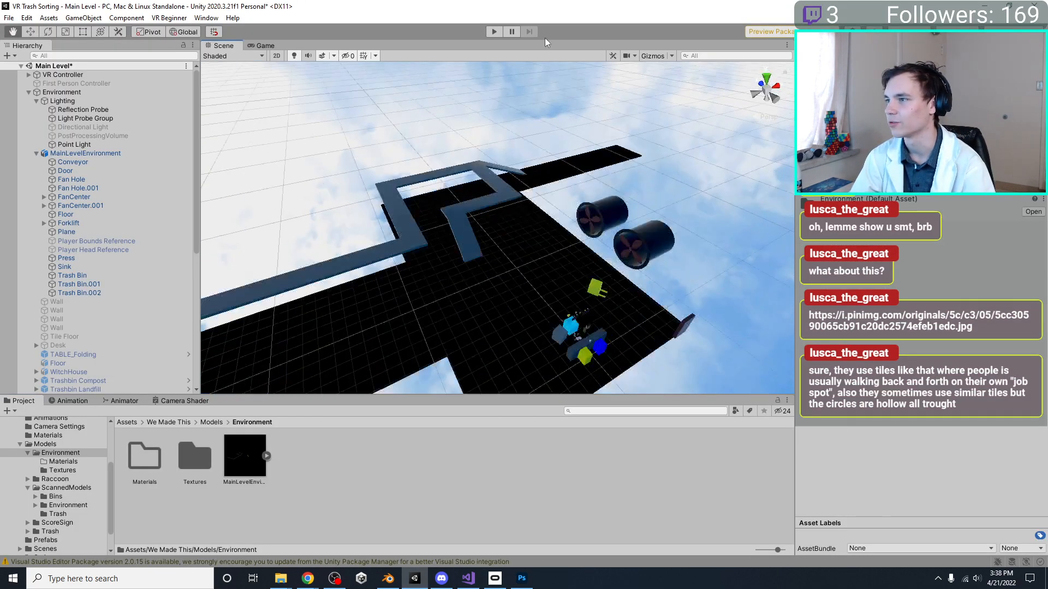
{"action": "double_click", "coordinate": [101, 144]}
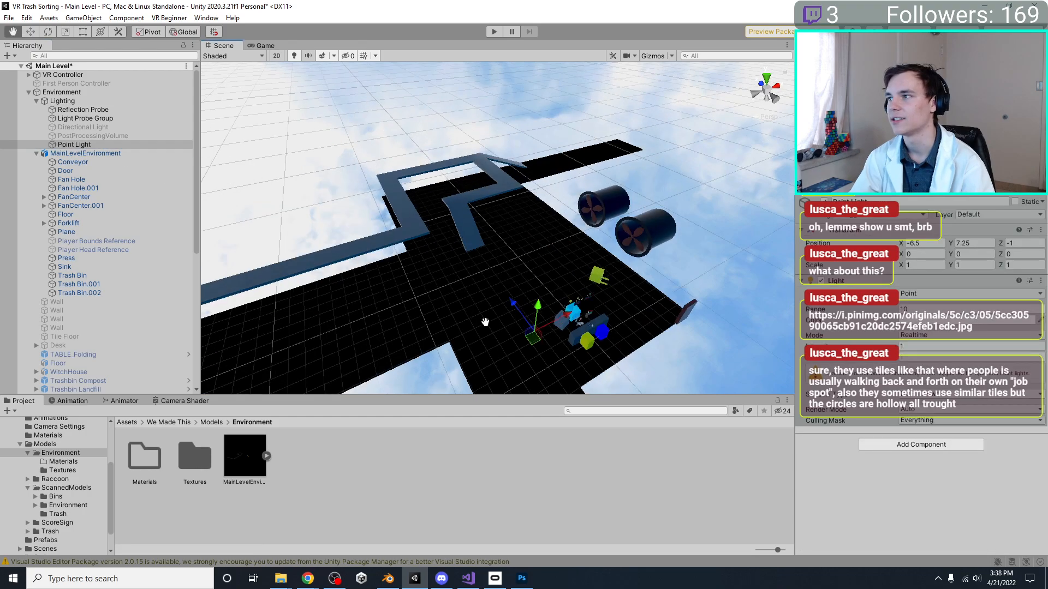
{"action": "middle_click_drag", "start_coordinate": [617, 302], "coordinate": [760, 290]}
{"action": "right_click_drag", "start_coordinate": [607, 309], "coordinate": [677, 302]}
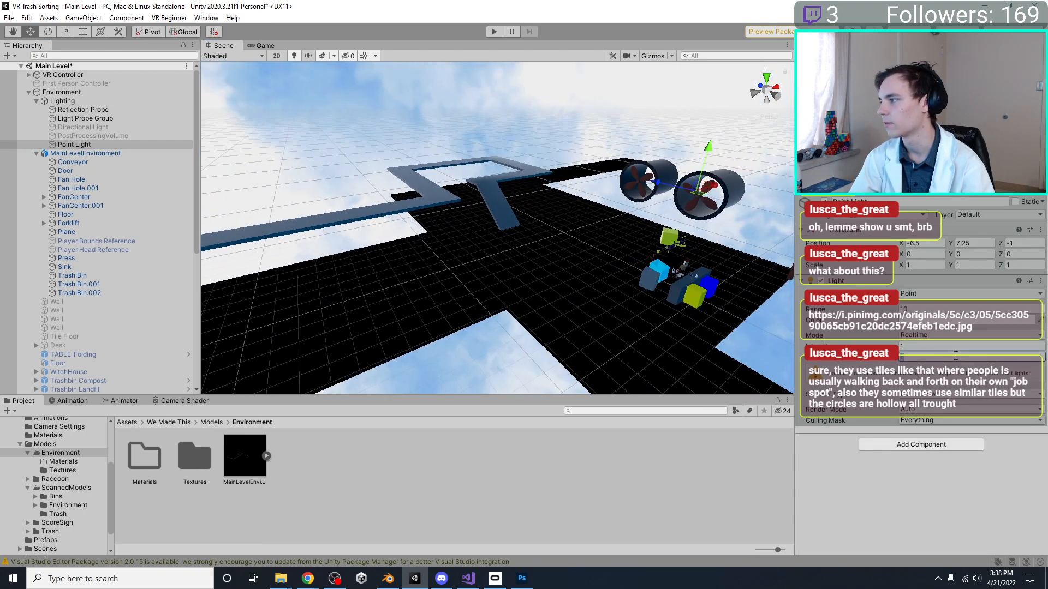
{"action": "type", "text": "0"}
Lower the Point Light to Y 0.5, just above the floor, and inspect its illumination up close
{"action": "right_click_drag", "start_coordinate": [564, 268], "coordinate": [677, 148]}
{"action": "left_click_drag", "start_coordinate": [623, 230], "coordinate": [614, 306]}
{"action": "middle_click_drag", "start_coordinate": [614, 306], "coordinate": [555, 221]}
{"action": "scroll", "coordinate": [549, 242], "scroll_direction": "up", "scroll_amount": 3}
{"action": "scroll", "coordinate": [555, 221], "scroll_direction": "up", "scroll_amount": 3}
{"action": "right_click_drag", "start_coordinate": [555, 222], "coordinate": [491, 221]}
{"action": "middle_click_drag", "start_coordinate": [492, 221], "coordinate": [382, 239]}
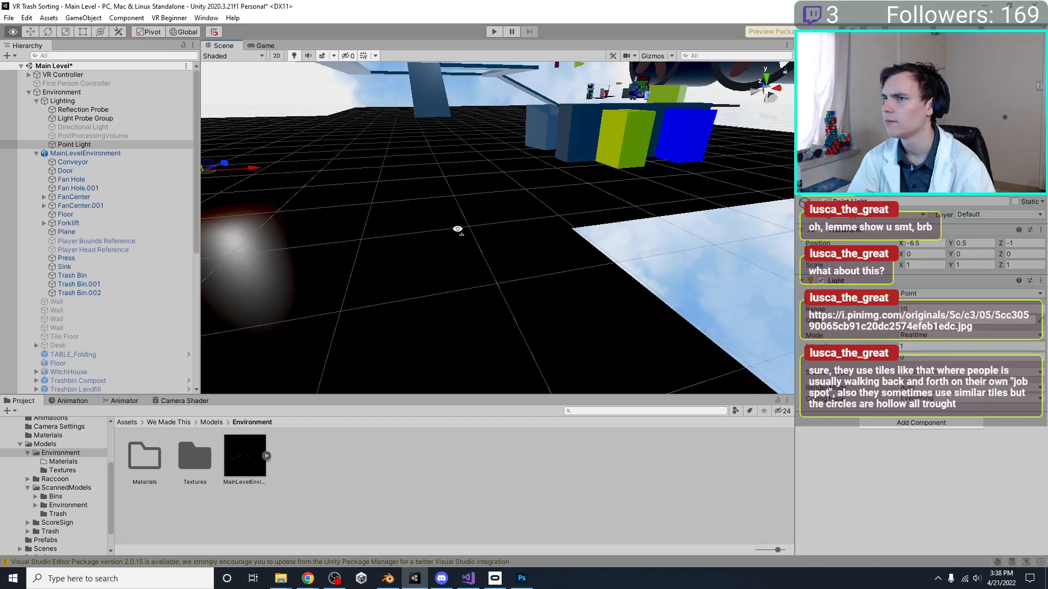
Turn on the Scene view gizmos and set the Point Light's range to 60
{"action": "right_click_drag", "start_coordinate": [463, 232], "coordinate": [341, 268]}
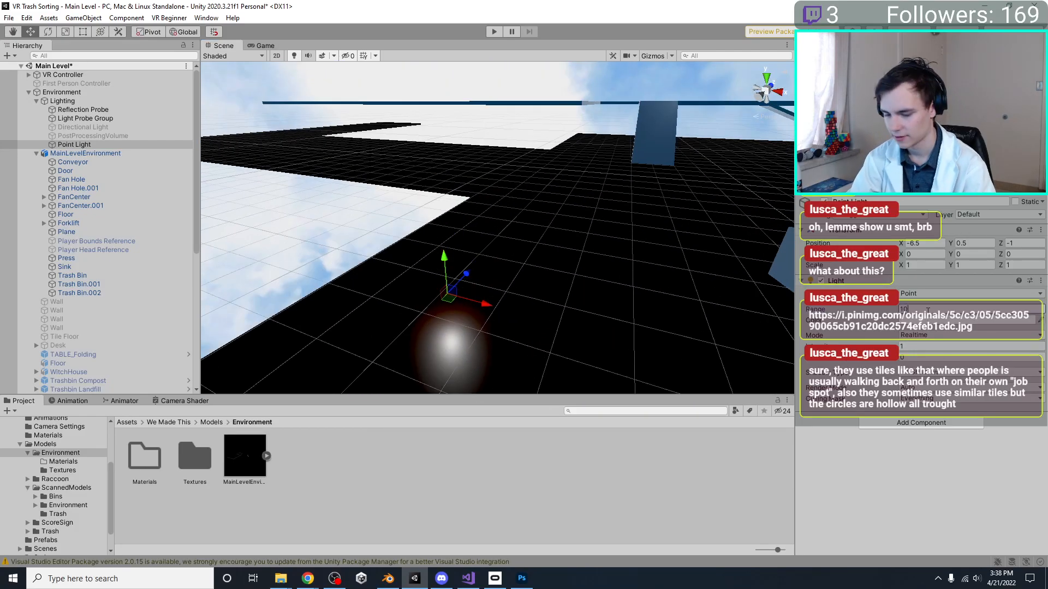
{"action": "left_click", "coordinate": [654, 57]}
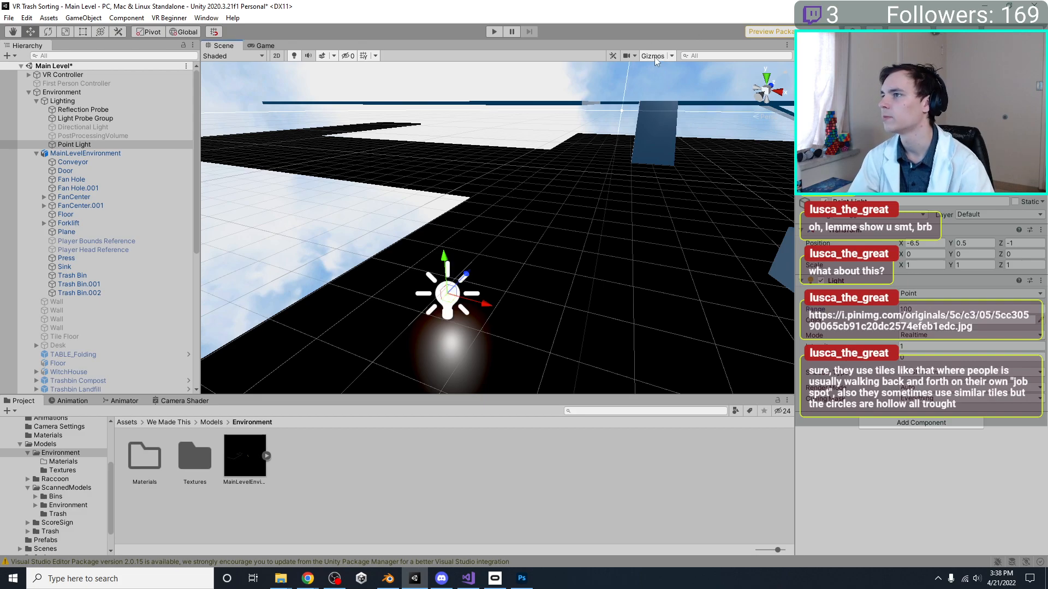
{"action": "scroll", "coordinate": [539, 217], "scroll_direction": "down", "scroll_amount": 15}
{"action": "middle_click_drag", "start_coordinate": [550, 221], "coordinate": [499, 289]}
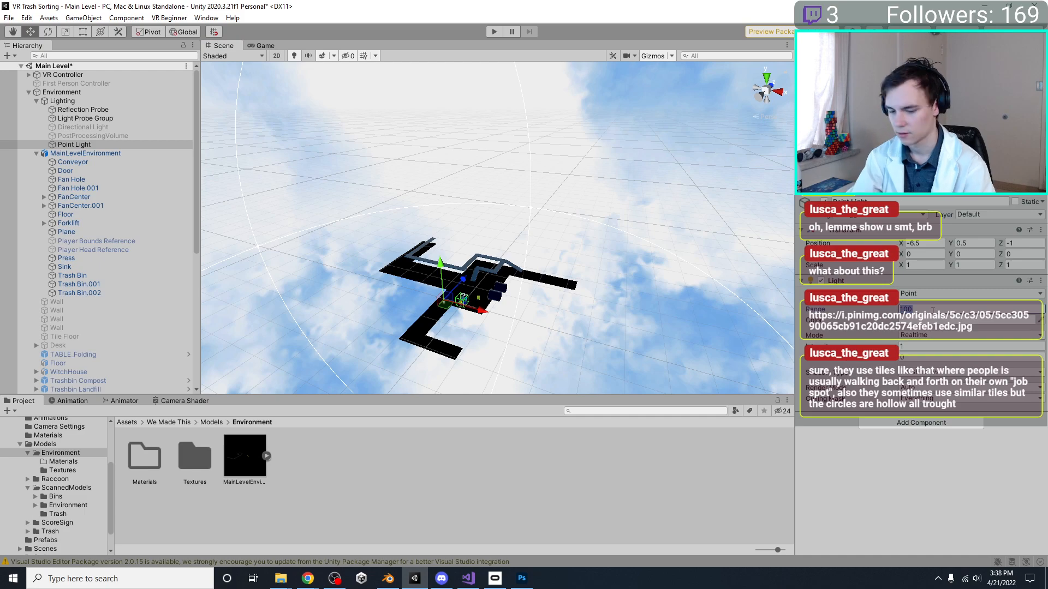
{"action": "type", "text": "20"}
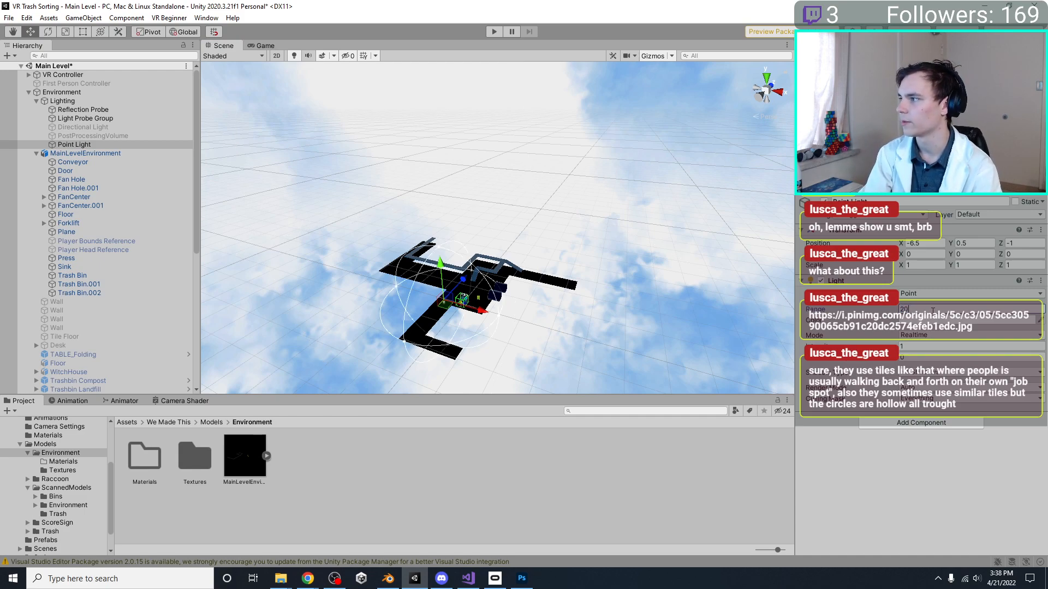
{"action": "key", "text": "BackSpace"}
{"action": "type", "text": "6"}
Set the Point Light's intensity to 10000 and inspect the lit floor up close
{"action": "left_click", "coordinate": [919, 344]}
{"action": "type", "text": "0000"}
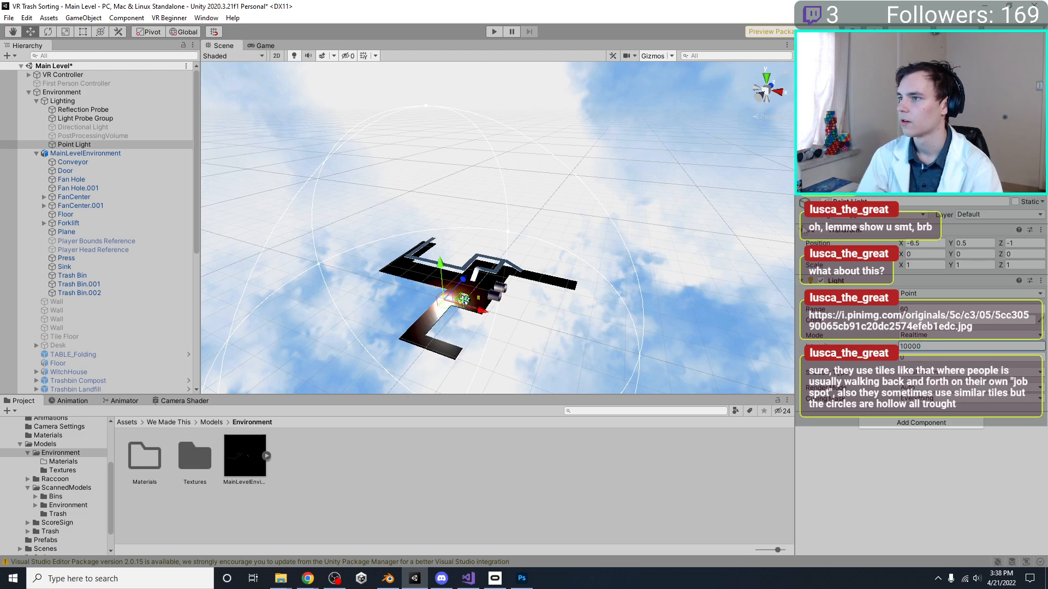
{"action": "scroll", "coordinate": [504, 226], "scroll_direction": "up", "scroll_amount": 3}
{"action": "key", "text": "f"}
{"action": "scroll", "coordinate": [504, 226], "scroll_direction": "up", "scroll_amount": 15}
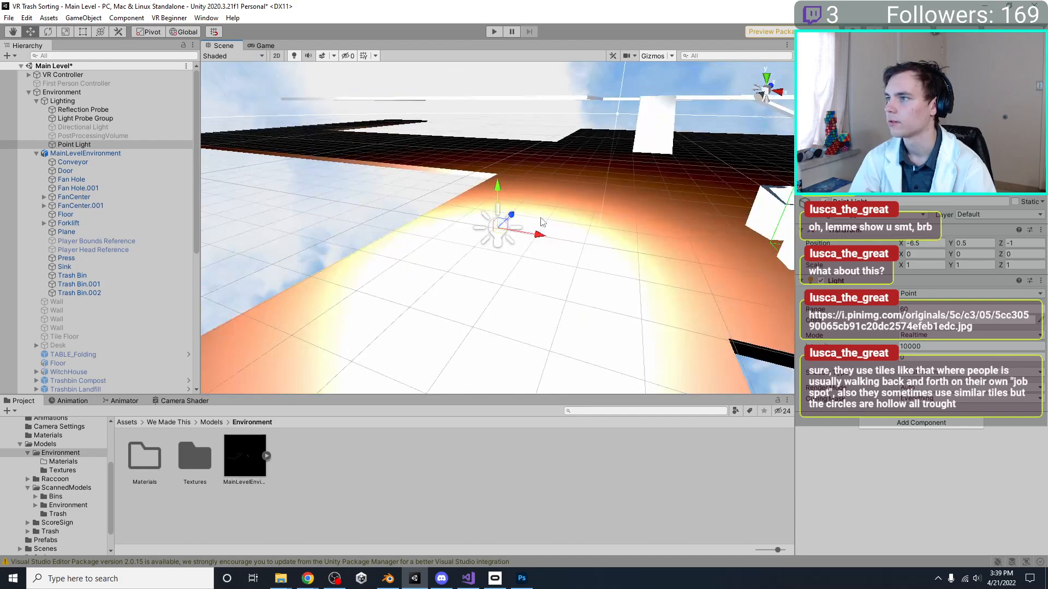
Move the Point Light above the sorting area to X -1.75, Y 9, Z 3.75 and check its spread over the level
{"action": "scroll", "coordinate": [540, 219], "scroll_direction": "down", "scroll_amount": 10}
{"action": "left_click_drag", "start_coordinate": [458, 223], "coordinate": [455, 151]}
{"action": "left_click_drag", "start_coordinate": [495, 196], "coordinate": [720, 253]}
{"action": "left_click_drag", "start_coordinate": [426, 264], "coordinate": [506, 289], "text": "alt"}
{"action": "middle_click_drag", "start_coordinate": [506, 289], "coordinate": [639, 262]}
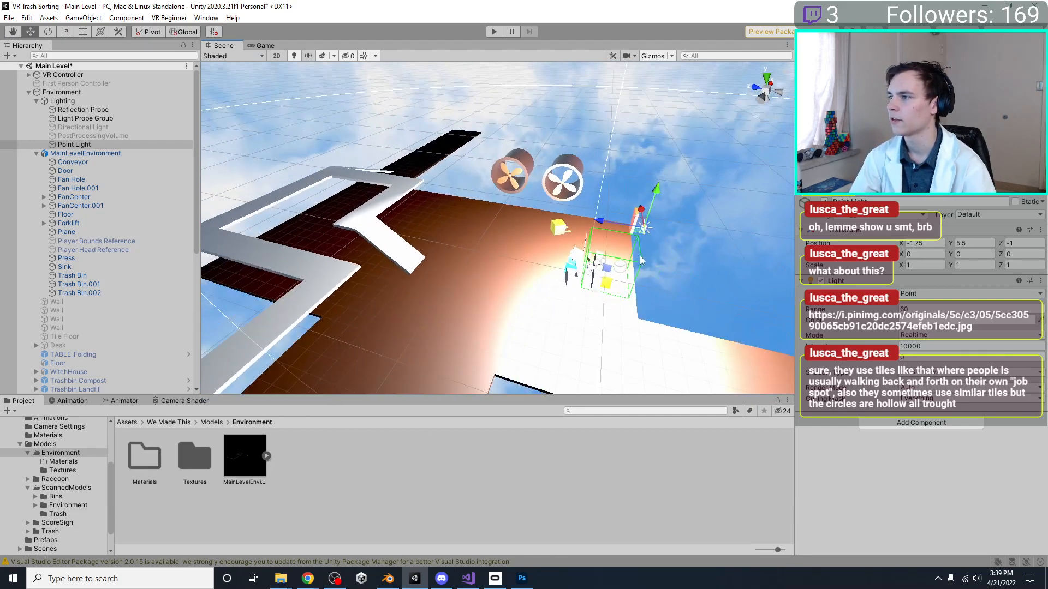
{"action": "left_click_drag", "start_coordinate": [603, 222], "coordinate": [521, 216]}
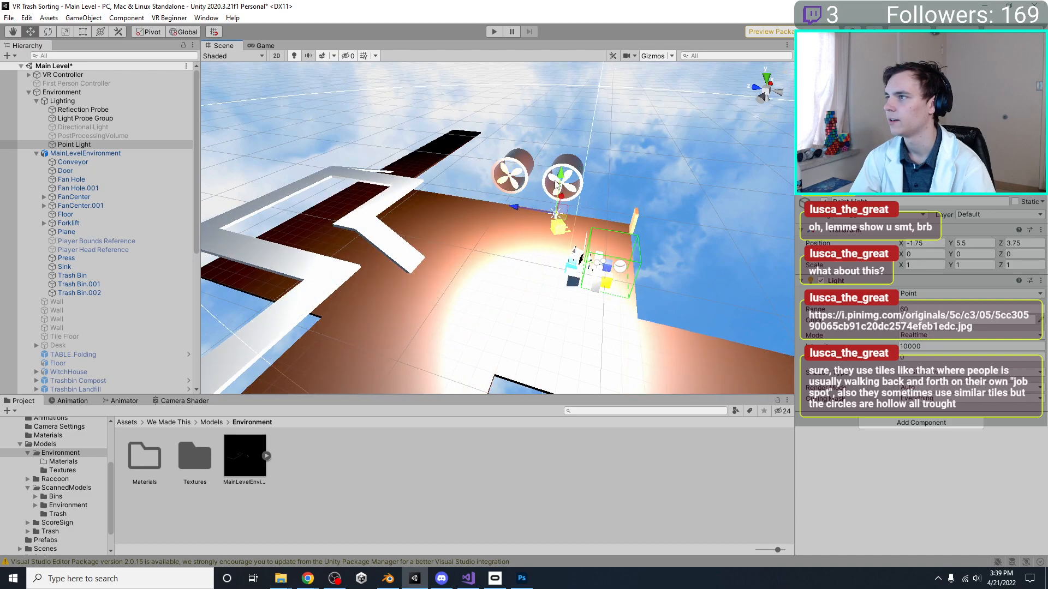
{"action": "left_click_drag", "start_coordinate": [564, 185], "coordinate": [569, 117]}
{"action": "left_click_drag", "start_coordinate": [655, 198], "coordinate": [477, 231], "text": "alt"}
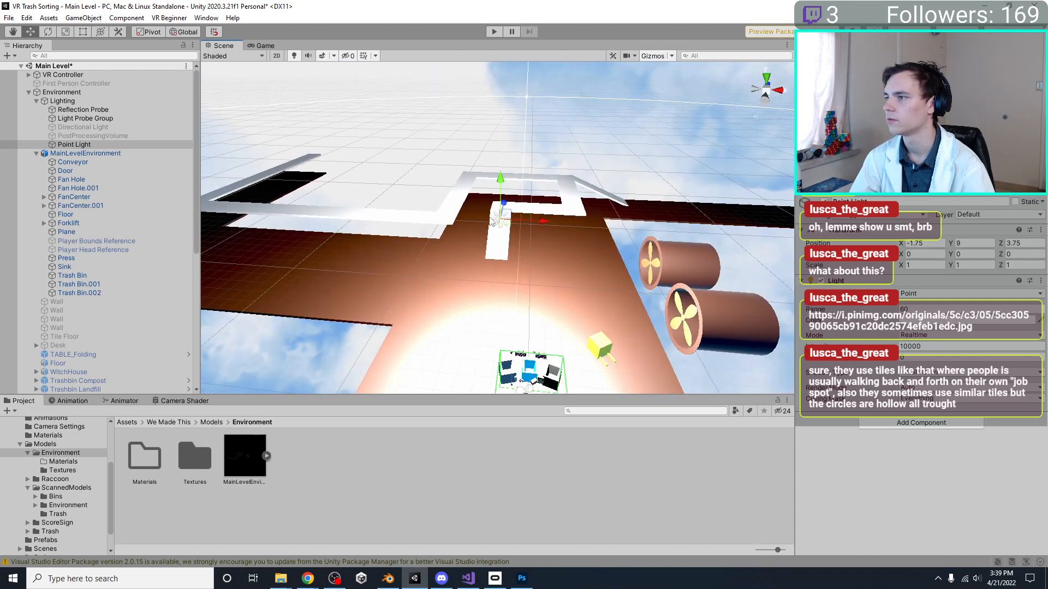
Set the Point Light's intensity to 100 and change its colour to pale yellow
{"action": "left_click", "coordinate": [935, 347]}
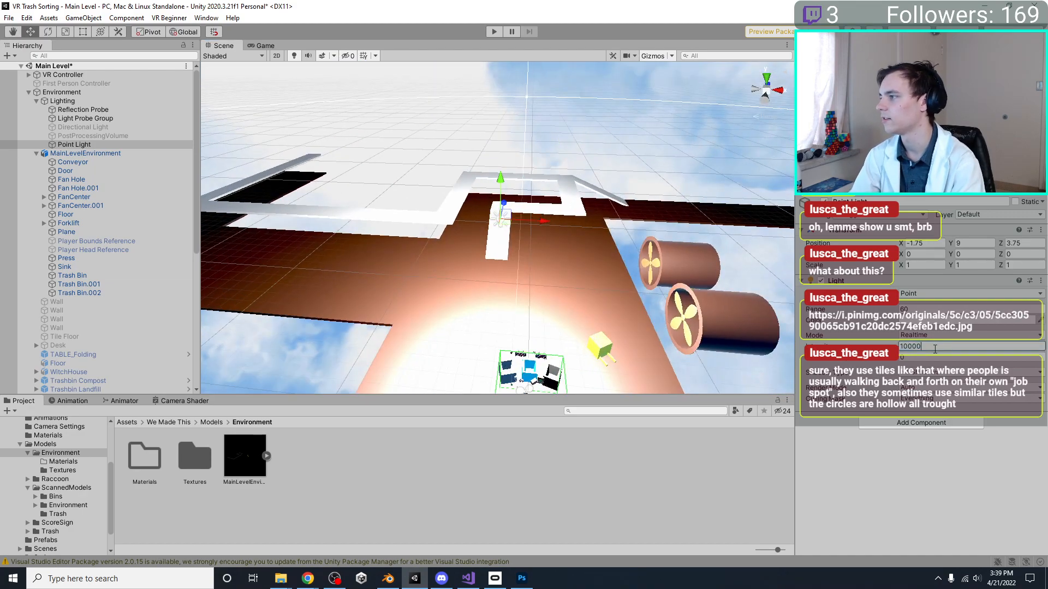
{"action": "key", "text": "BackSpace"}
{"action": "key", "text": "BackSpace"}
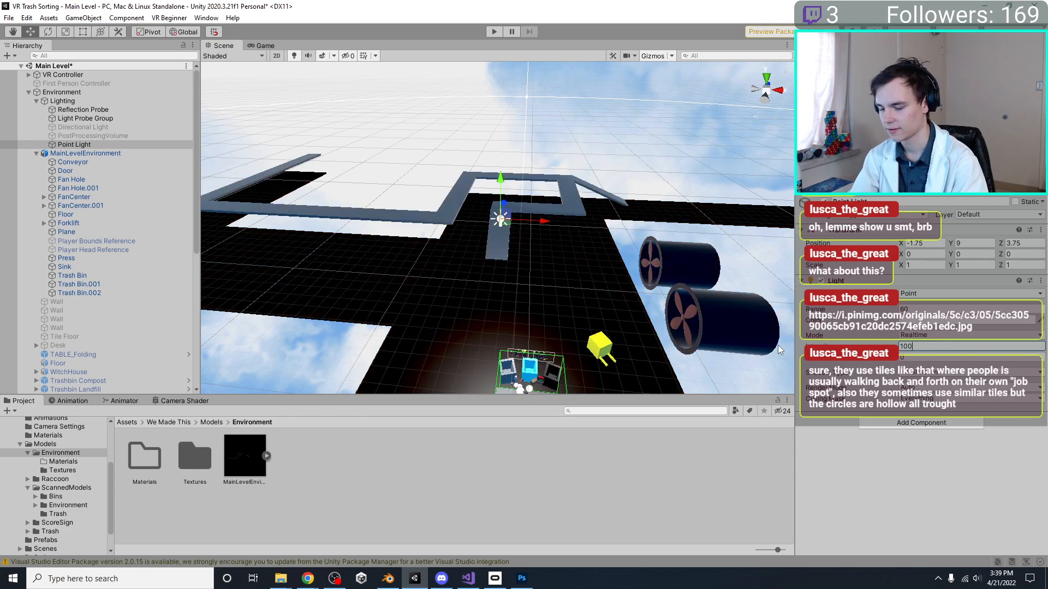
{"action": "middle_click_drag", "start_coordinate": [581, 249], "coordinate": [497, 254]}
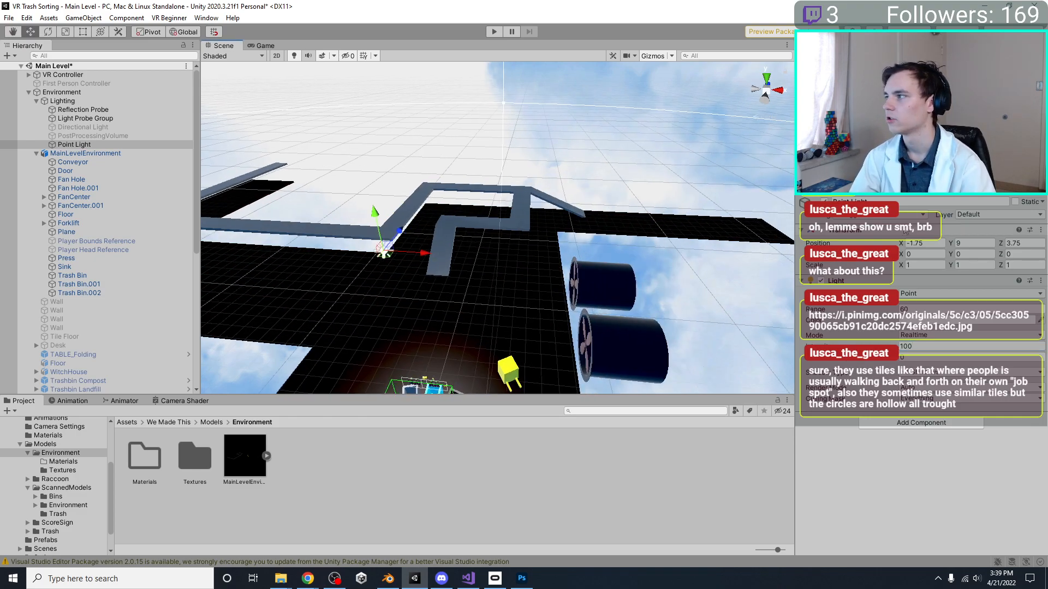
{"action": "left_click", "coordinate": [934, 322]}
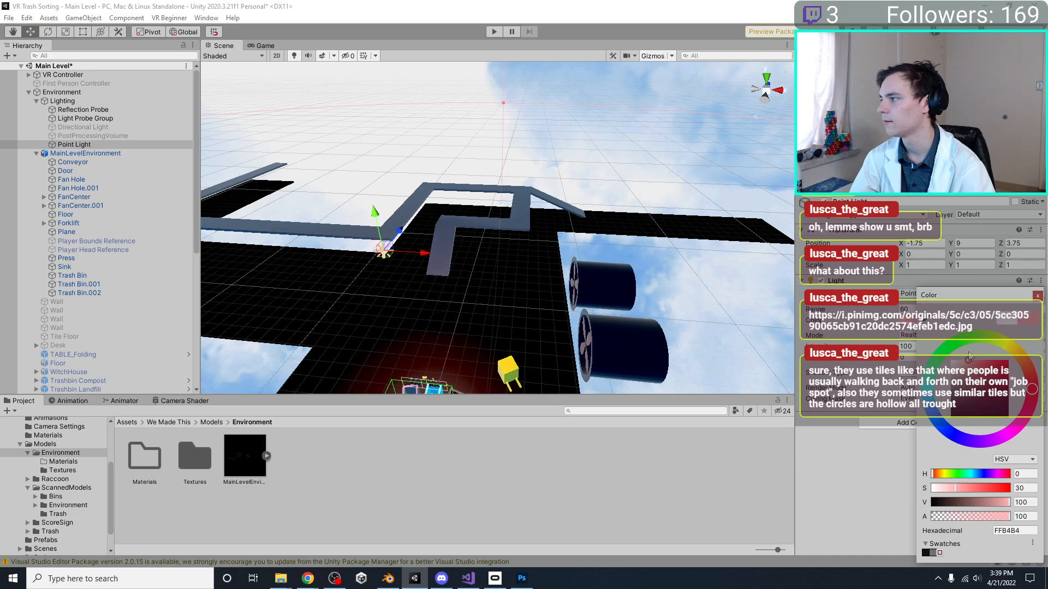
{"action": "left_click", "coordinate": [969, 361]}
{"action": "right_click_drag", "start_coordinate": [538, 182], "coordinate": [718, 142]}
In a side view, raise the Point Light to Y 10 and duplicate it four times along Z at 5-unit spacing, up to Z 20
{"action": "left_click", "coordinate": [775, 88]}
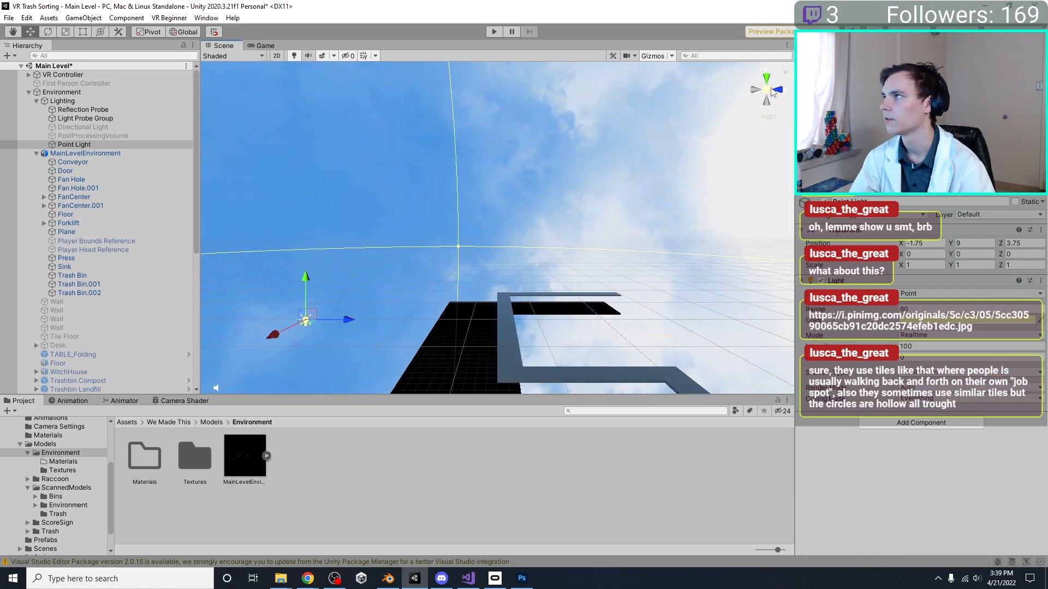
{"action": "left_click_drag", "start_coordinate": [464, 171], "coordinate": [413, 159]}
{"action": "middle_click_drag", "start_coordinate": [460, 179], "coordinate": [434, 215]}
{"action": "key", "text": "ctrl+d"}
{"action": "left_click_drag", "start_coordinate": [420, 198], "coordinate": [706, 200]}
{"action": "key", "text": "ctrl+d"}
{"action": "key", "text": "ctrl+d"}
{"action": "key", "text": "ctrl+d"}
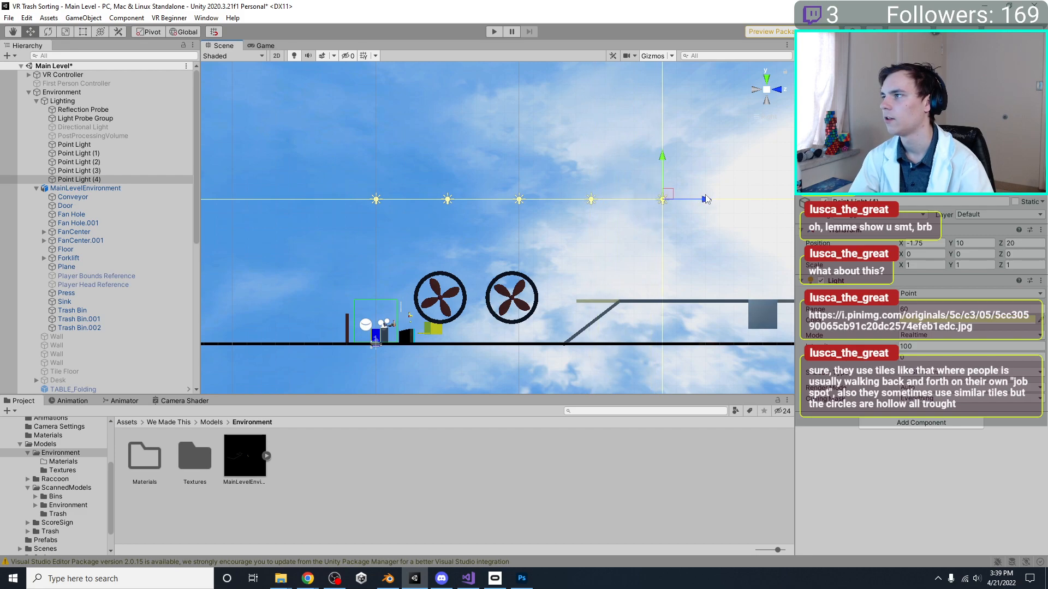
Extend the row with two more duplicated point lights at the same spacing along Z
{"action": "middle_click_drag", "start_coordinate": [671, 213], "coordinate": [467, 260]}
{"action": "key", "text": "ctrl+d"}
{"action": "left_click_drag", "start_coordinate": [500, 247], "coordinate": [634, 251]}
{"action": "key", "text": "ctrl+d"}
{"action": "scroll", "coordinate": [545, 274], "scroll_direction": "down", "scroll_amount": 2}
{"action": "middle_click_drag", "start_coordinate": [545, 274], "coordinate": [698, 237]}
{"action": "scroll", "coordinate": [699, 237], "scroll_direction": "down", "scroll_amount": 1}
From the top view, move the whole row of seven lights to X -6 and place a duplicate row at X 0
{"action": "left_click_drag", "start_coordinate": [699, 237], "coordinate": [339, 195]}
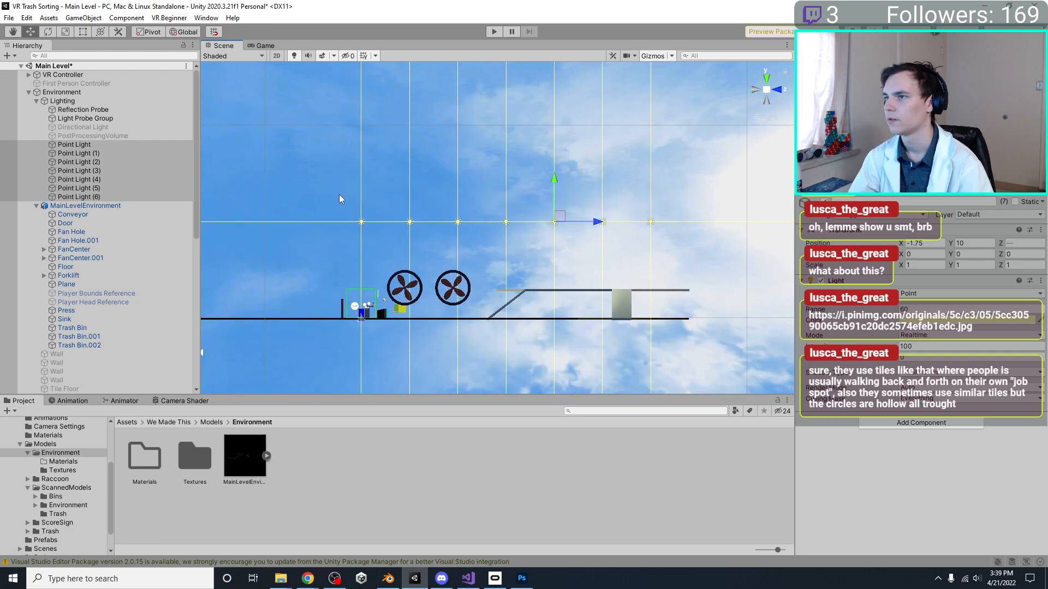
{"action": "left_click", "coordinate": [767, 80]}
{"action": "left_click_drag", "start_coordinate": [618, 157], "coordinate": [578, 180]}
{"action": "middle_click_drag", "start_coordinate": [578, 180], "coordinate": [486, 199]}
{"action": "key", "text": "ctrl+d"}
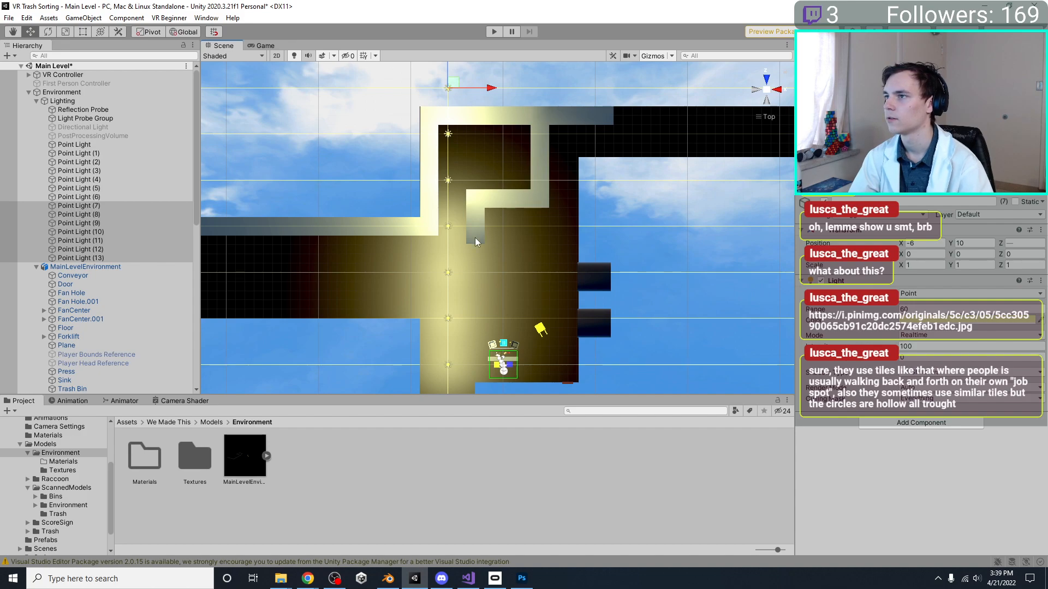
{"action": "left_click_drag", "start_coordinate": [492, 97], "coordinate": [548, 96]}
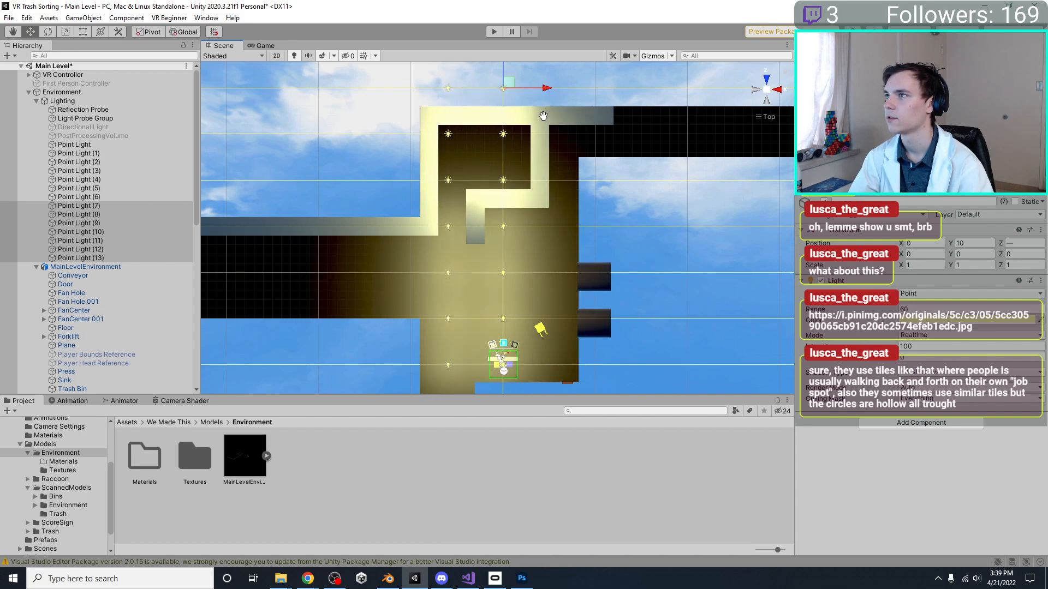
Duplicate the row of point lights once more and position the third row at X 6
{"action": "middle_click_drag", "start_coordinate": [448, 103], "coordinate": [435, 167]}
{"action": "middle_click_drag", "start_coordinate": [552, 157], "coordinate": [541, 112]}
{"action": "key", "text": "ctrl+d"}
{"action": "left_click_drag", "start_coordinate": [523, 111], "coordinate": [567, 116]}
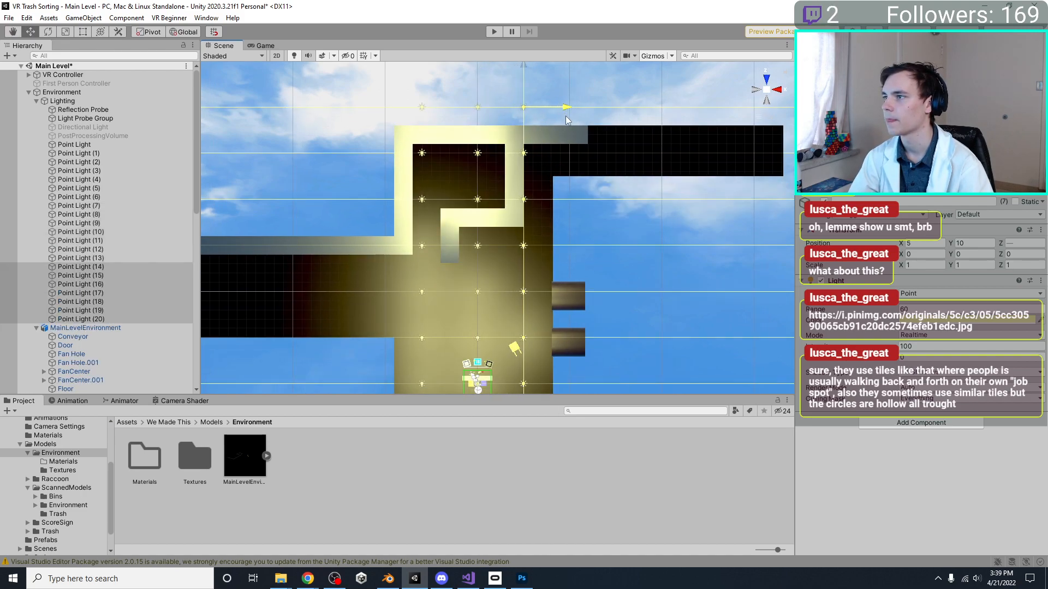
{"action": "middle_click_drag", "start_coordinate": [557, 151], "coordinate": [518, 146]}
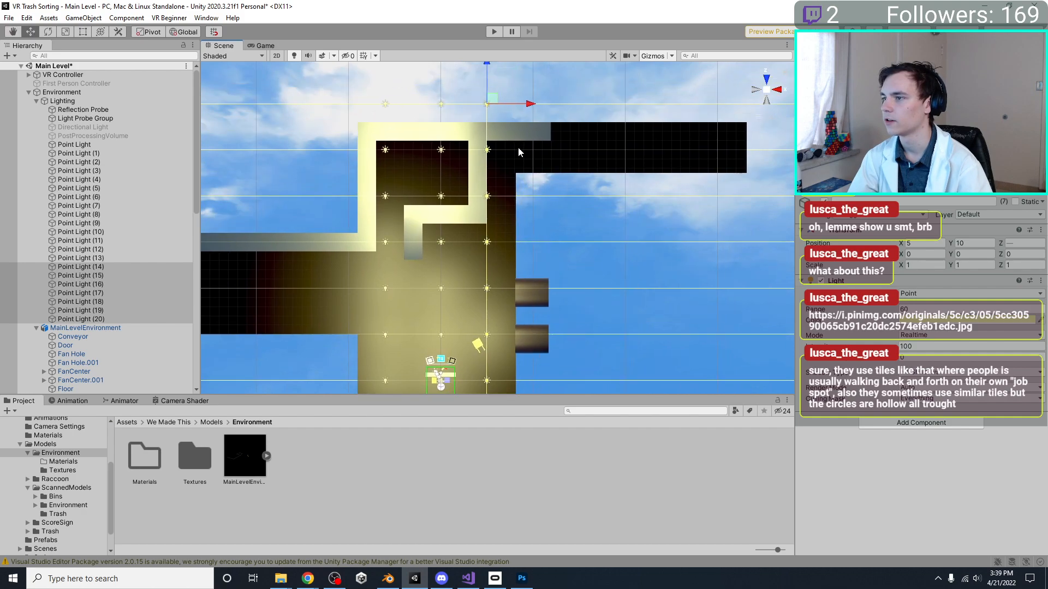
{"action": "scroll", "coordinate": [521, 169], "scroll_direction": "up", "scroll_amount": 8}
{"action": "middle_click_drag", "start_coordinate": [520, 186], "coordinate": [519, 259]}
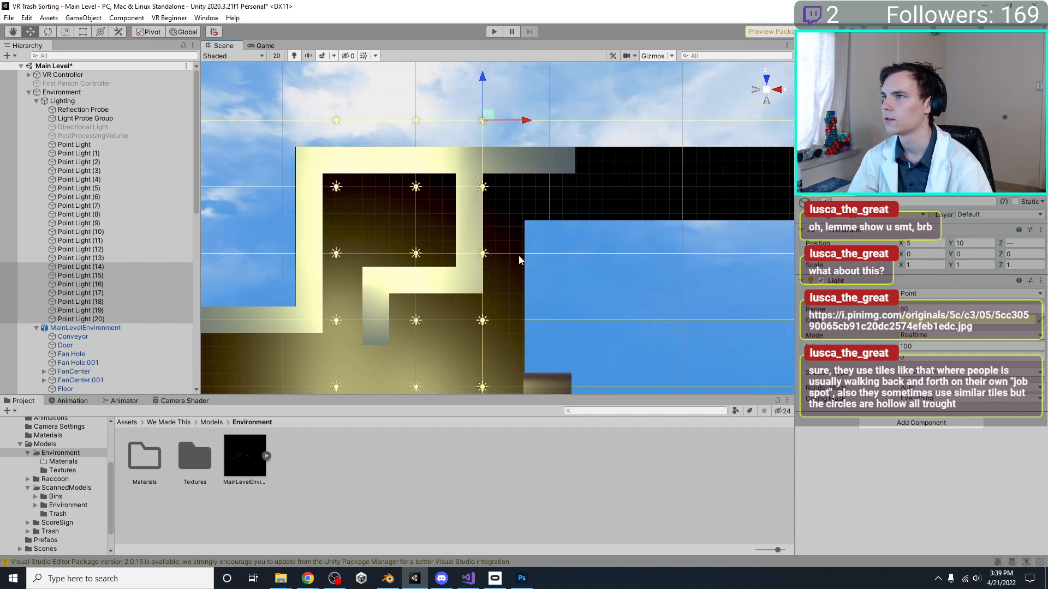
{"action": "scroll", "coordinate": [473, 150], "scroll_direction": "up", "scroll_amount": 3}
{"action": "middle_click_drag", "start_coordinate": [476, 148], "coordinate": [471, 208]}
{"action": "left_click_drag", "start_coordinate": [516, 162], "coordinate": [532, 163]}
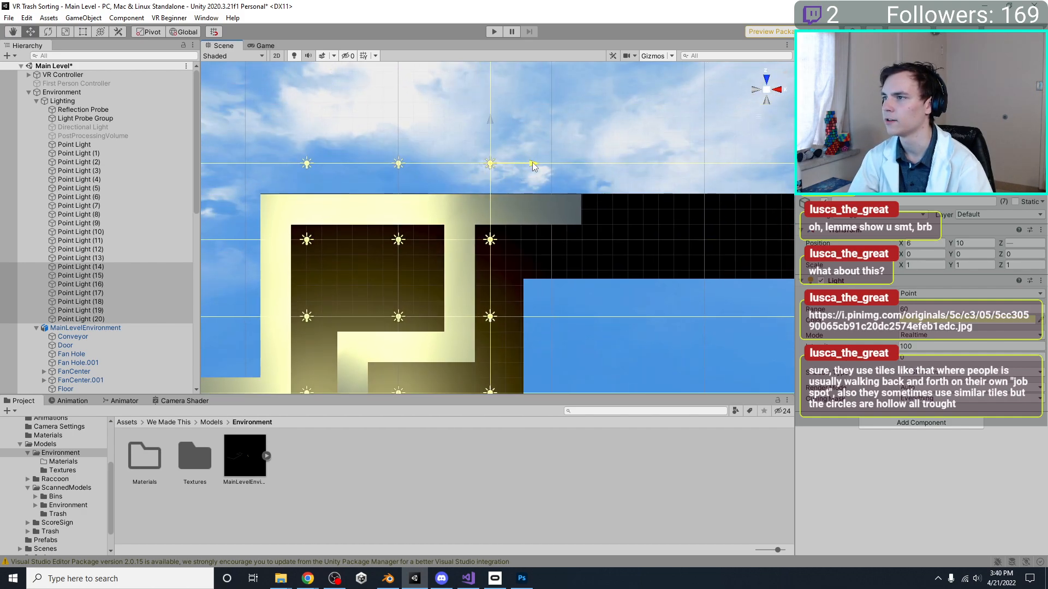
Delete the three point lights at the far Z end that lie beyond the floor
{"action": "scroll", "coordinate": [446, 179], "scroll_direction": "down", "scroll_amount": 7}
{"action": "left_click", "coordinate": [404, 161]}
{"action": "left_click_drag", "start_coordinate": [319, 162], "coordinate": [548, 195]}
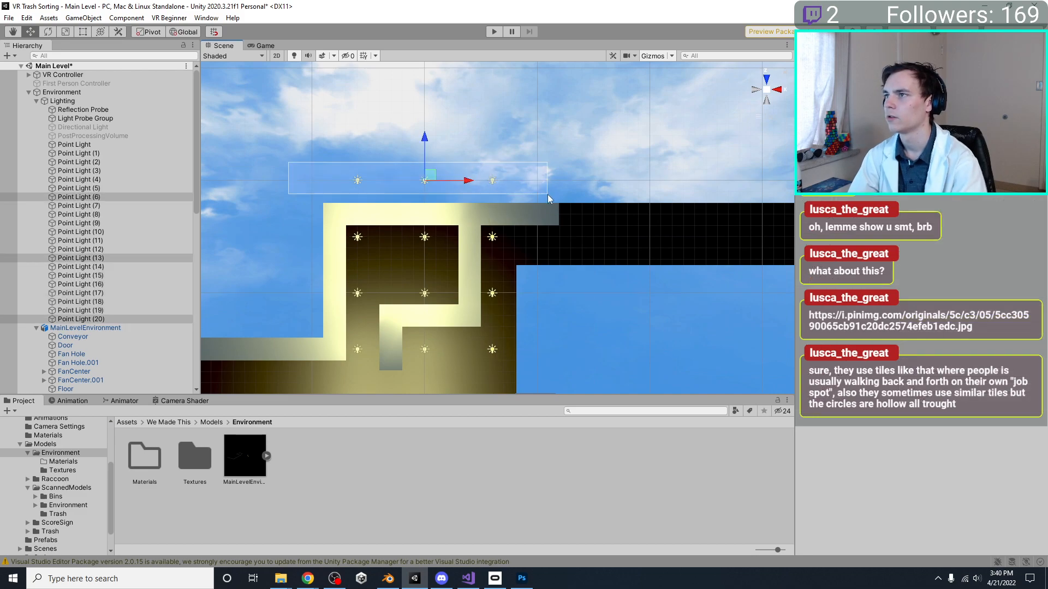
{"action": "key", "text": "Delete"}
{"action": "scroll", "coordinate": [531, 201], "scroll_direction": "down", "scroll_amount": 2}
Select all remaining point lights and set their colour to pale green, D6FFCC
{"action": "left_click", "coordinate": [123, 250]}
{"action": "left_click", "coordinate": [120, 294]}
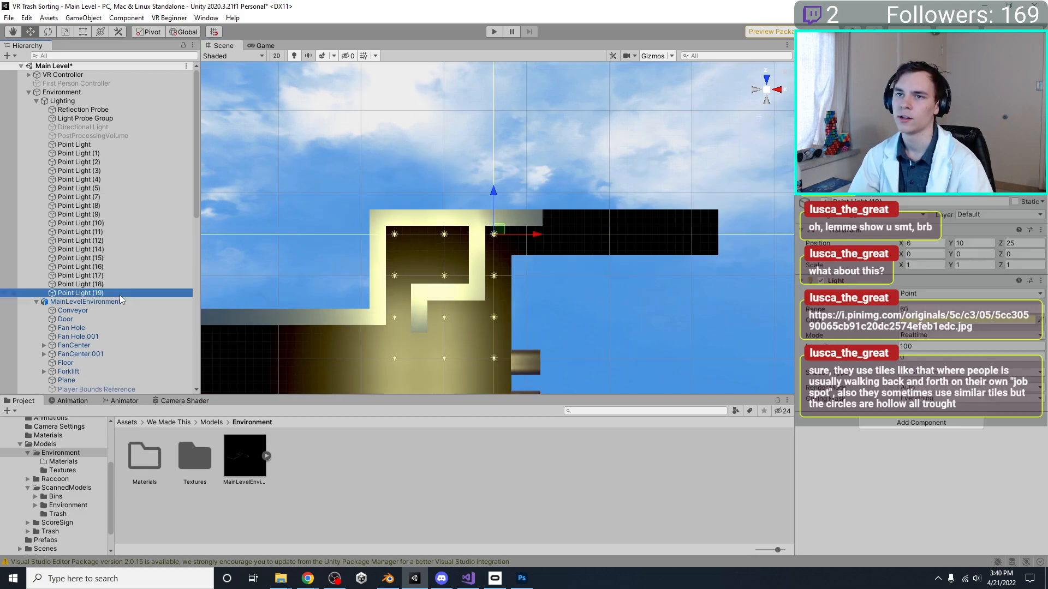
{"action": "left_click", "coordinate": [108, 153], "text": "shift"}
{"action": "left_click", "coordinate": [104, 144], "text": "shift"}
{"action": "middle_click_drag", "start_coordinate": [419, 296], "coordinate": [454, 118]}
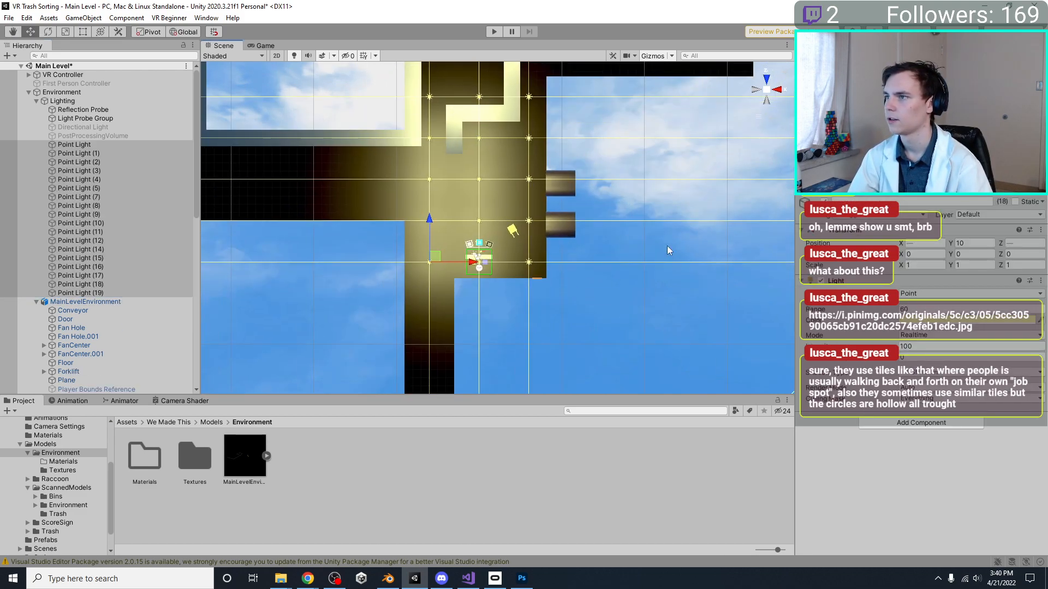
{"action": "left_click", "coordinate": [928, 320]}
{"action": "left_click", "coordinate": [959, 340]}
{"action": "right_click_drag", "start_coordinate": [625, 275], "coordinate": [437, 238]}
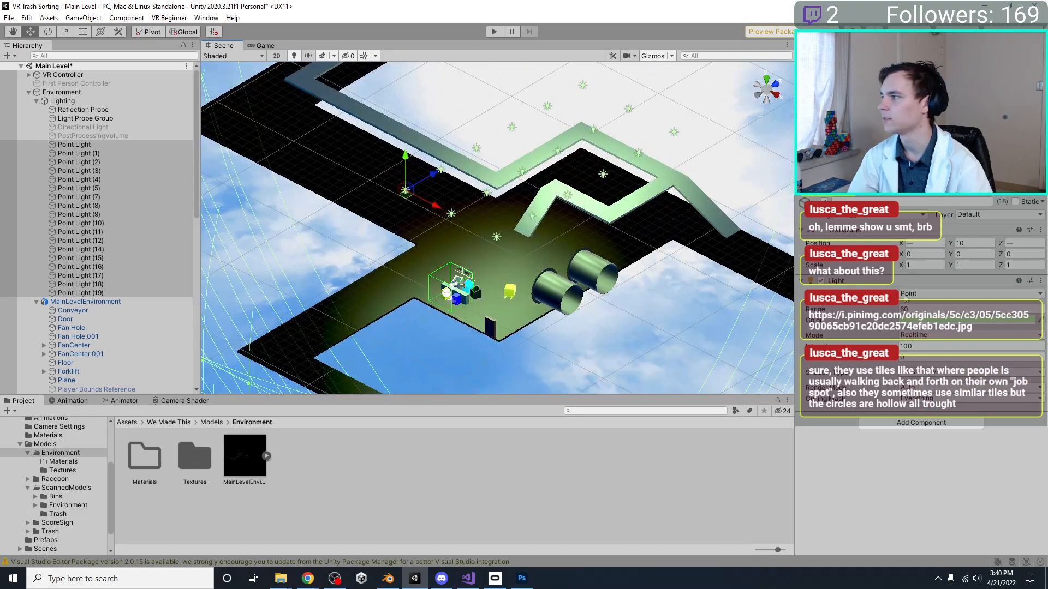
{"action": "left_click", "coordinate": [939, 319]}
{"action": "left_click_drag", "start_coordinate": [969, 362], "coordinate": [964, 358]}
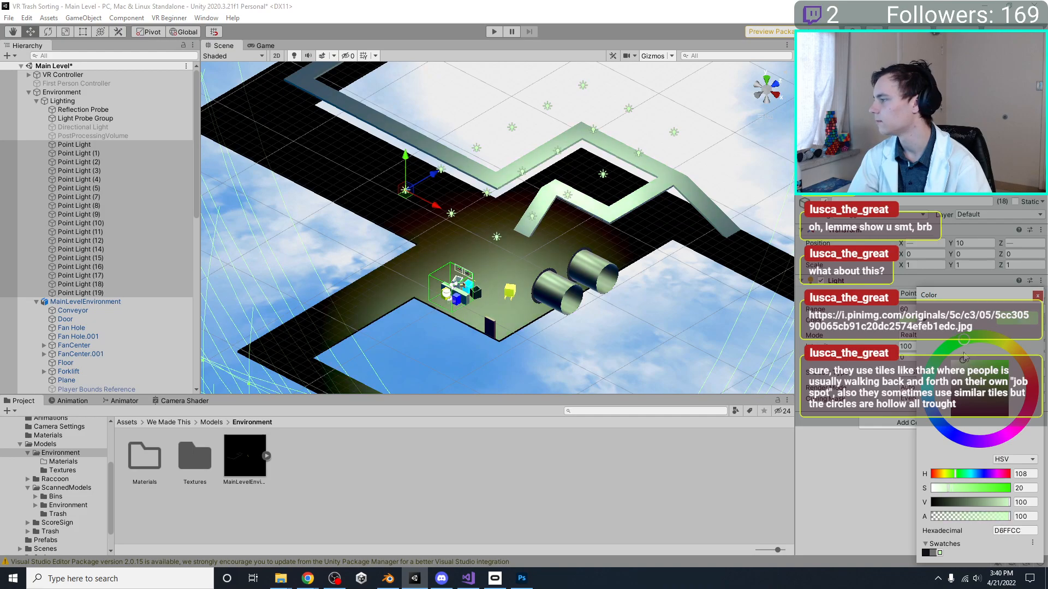
{"action": "right_click_drag", "start_coordinate": [380, 198], "coordinate": [572, 282]}
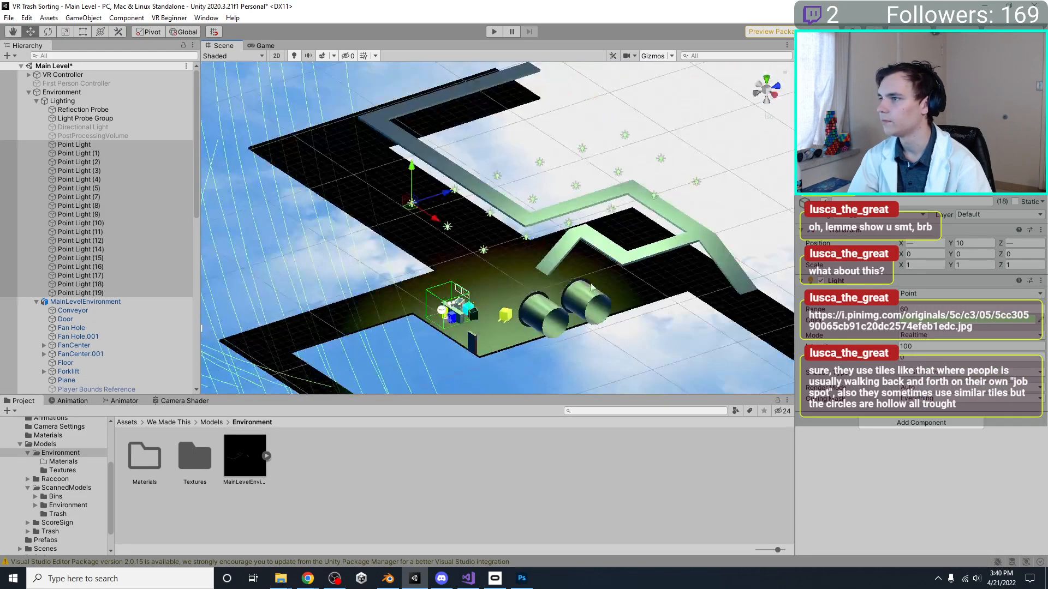
{"action": "right_click_drag", "start_coordinate": [385, 219], "coordinate": [532, 261]}
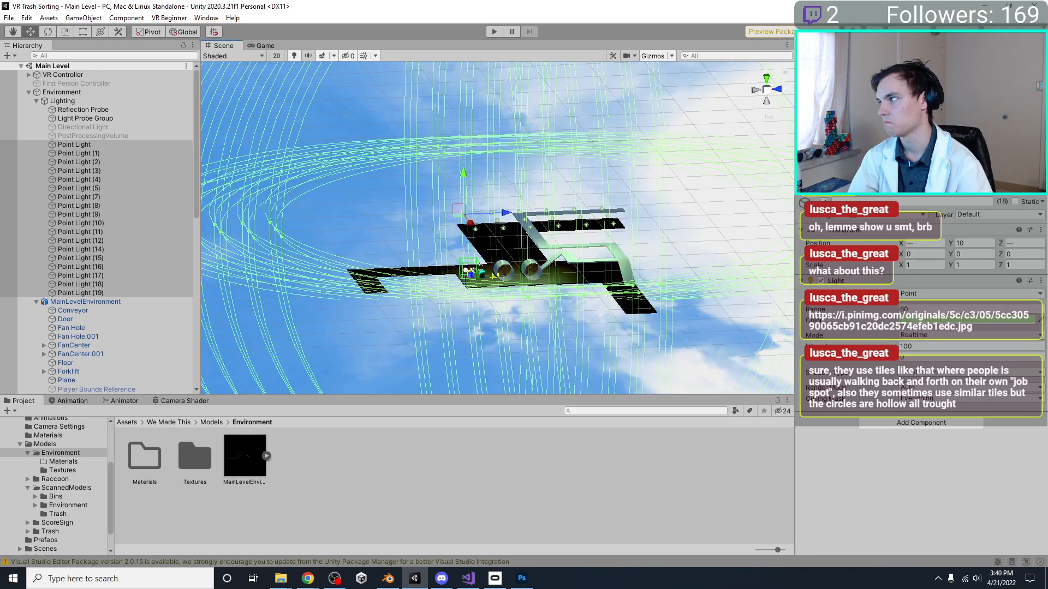
Try enabling shadows on all point lights, check the effect on the level, and return them to No Shadows
{"action": "left_click", "coordinate": [929, 373]}
{"action": "left_click", "coordinate": [929, 397]}
{"action": "scroll", "coordinate": [672, 324], "scroll_direction": "up", "scroll_amount": 5}
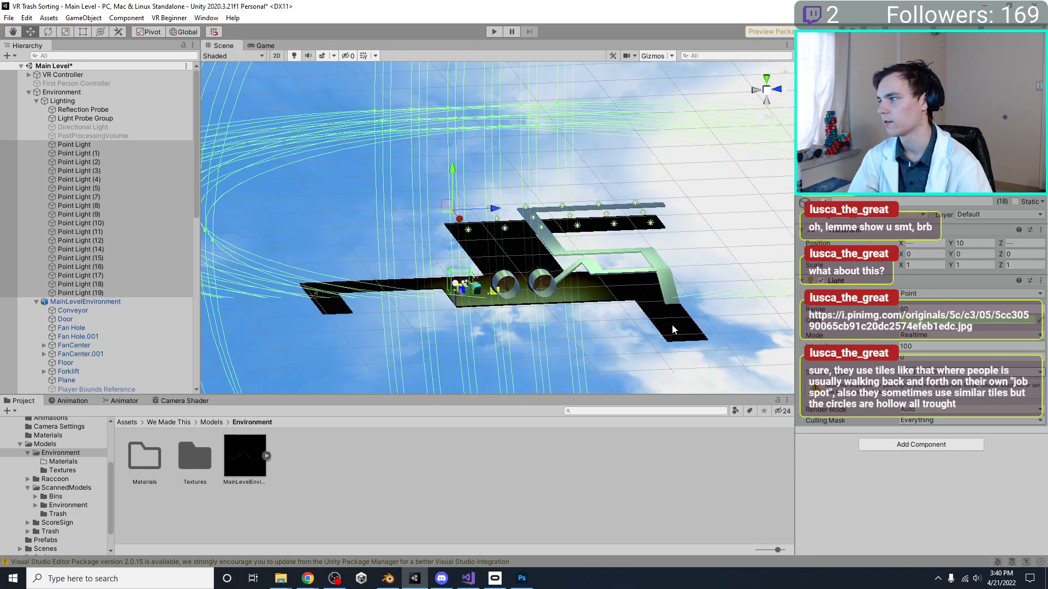
{"action": "scroll", "coordinate": [673, 324], "scroll_direction": "up", "scroll_amount": 2}
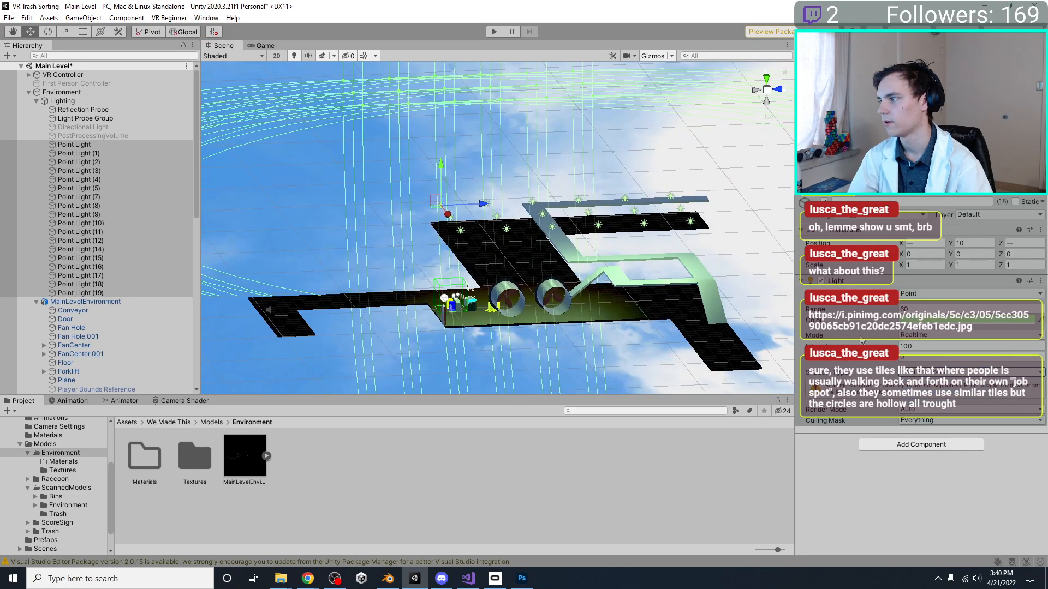
{"action": "left_click", "coordinate": [946, 375]}
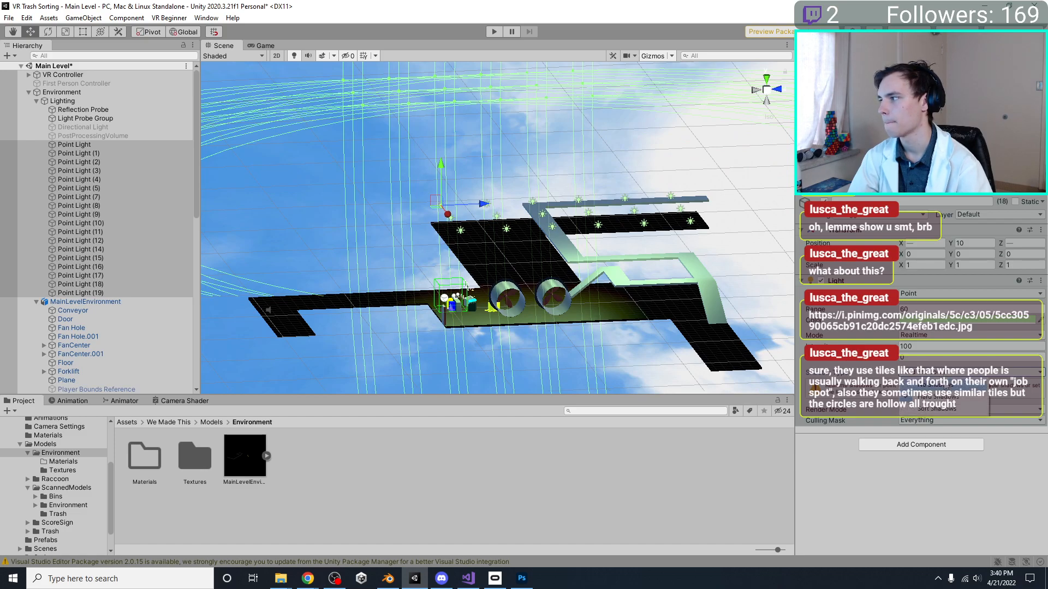
{"action": "left_click", "coordinate": [944, 385]}
Check the lit level from another angle and save the scene
{"action": "right_click_drag", "start_coordinate": [387, 220], "coordinate": [676, 242]}
{"action": "scroll", "coordinate": [530, 254], "scroll_direction": "up", "scroll_amount": 5}
{"action": "key", "text": "ctrl+s"}
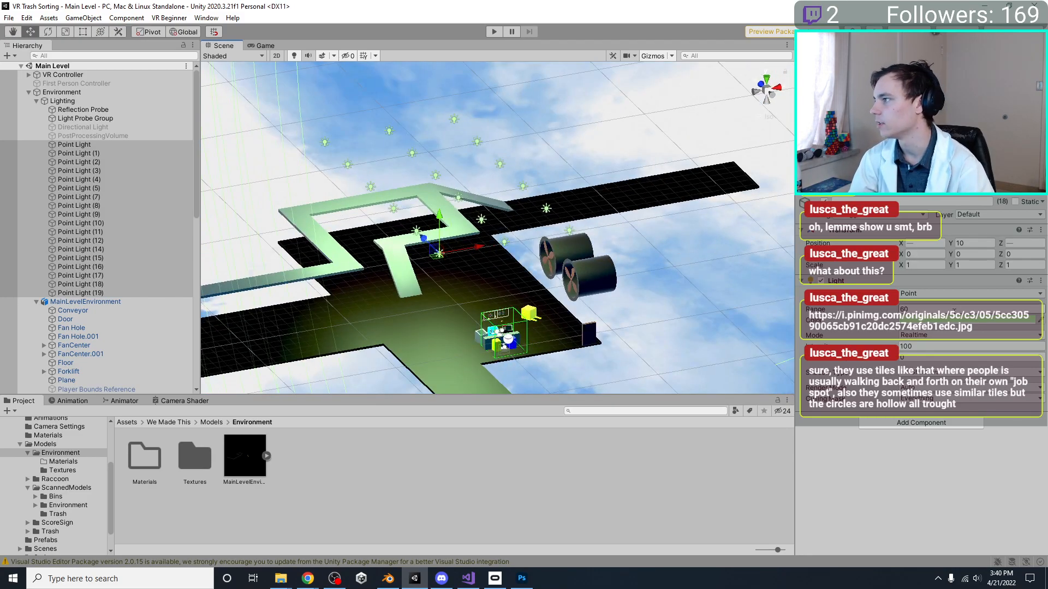
Try the Baked mode on the selected point lights and return them to Realtime
{"action": "left_click", "coordinate": [916, 336]}
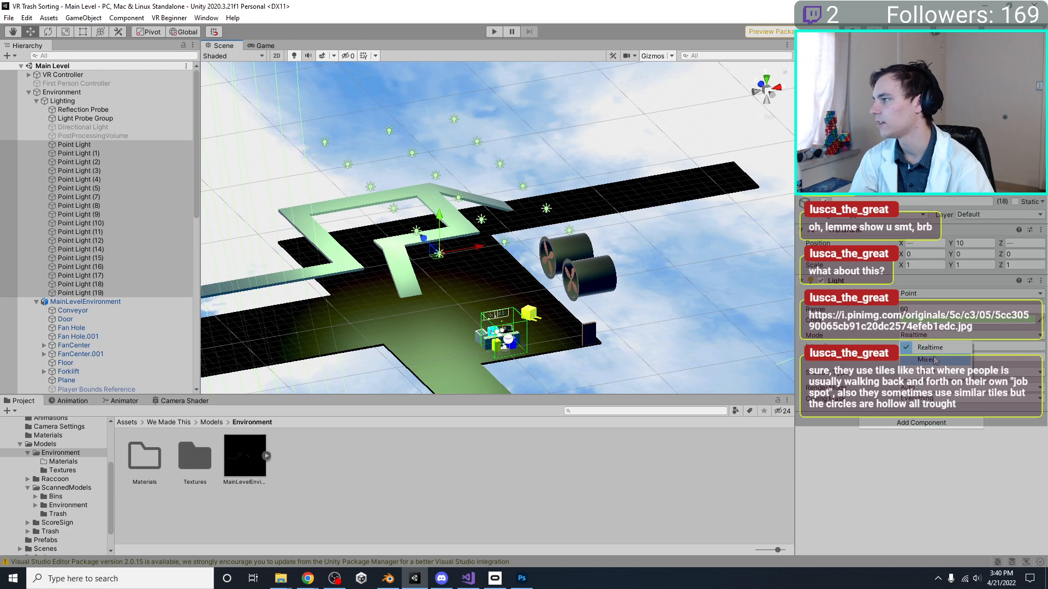
{"action": "left_click", "coordinate": [935, 369]}
{"action": "left_click", "coordinate": [931, 335]}
{"action": "left_click", "coordinate": [928, 350]}
{"action": "right_click_drag", "start_coordinate": [633, 223], "coordinate": [339, 198]}
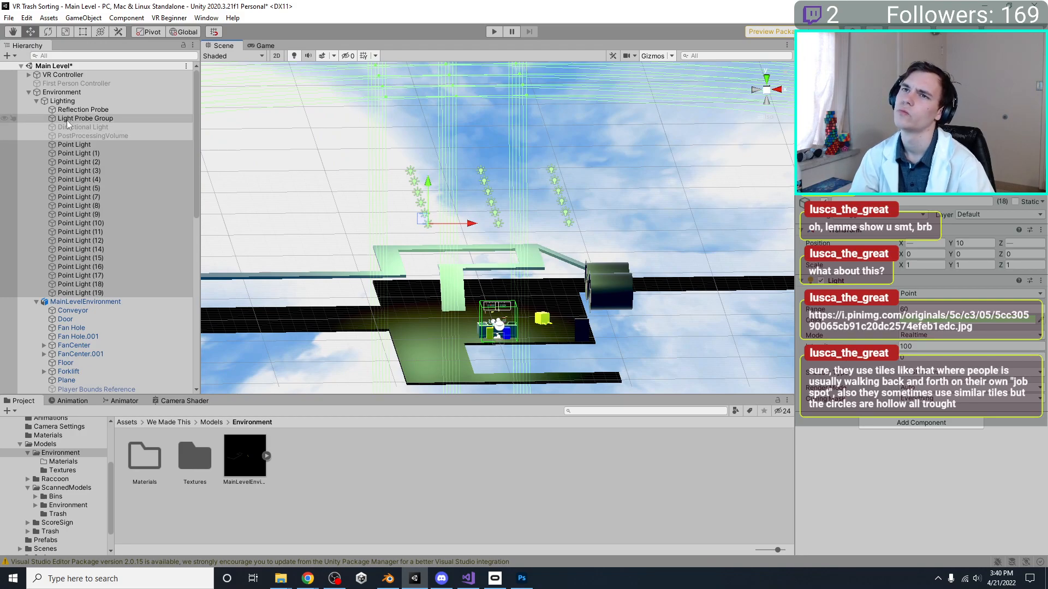
Inspect the fans and floor under the point lights from several angles and save the scene
{"action": "key", "text": "f"}
{"action": "scroll", "coordinate": [553, 239], "scroll_direction": "up", "scroll_amount": 6}
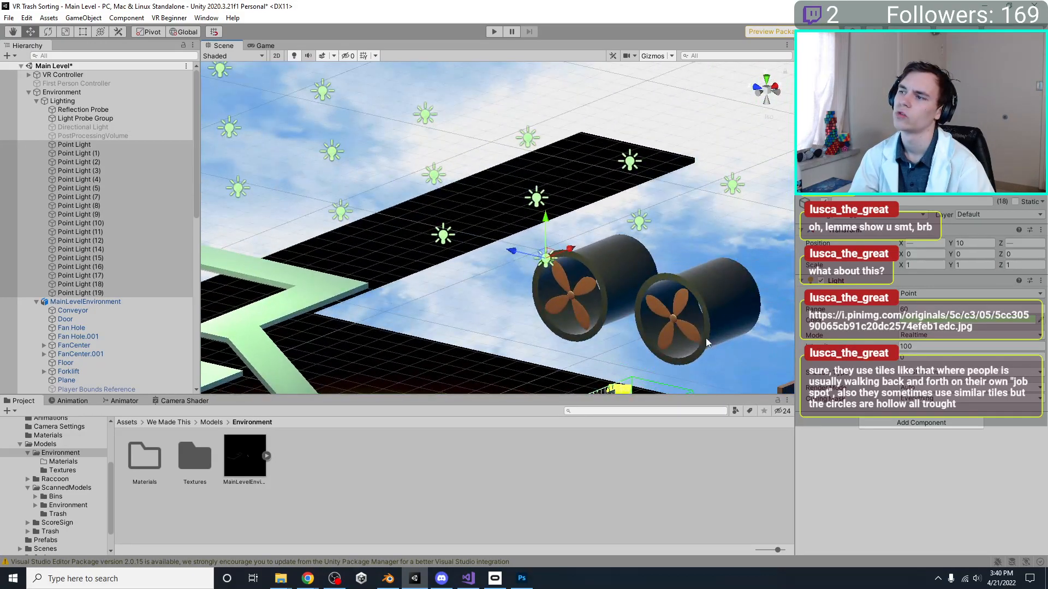
{"action": "middle_click_drag", "start_coordinate": [693, 333], "coordinate": [692, 169]}
{"action": "scroll", "coordinate": [685, 202], "scroll_direction": "up", "scroll_amount": 6}
{"action": "right_click_drag", "start_coordinate": [677, 248], "coordinate": [571, 156]}
{"action": "scroll", "coordinate": [507, 198], "scroll_direction": "down", "scroll_amount": 12}
{"action": "middle_click_drag", "start_coordinate": [572, 156], "coordinate": [518, 207]}
{"action": "right_click_drag", "start_coordinate": [519, 213], "coordinate": [621, 200]}
{"action": "key", "text": "ctrl+s"}
{"action": "middle_click_drag", "start_coordinate": [620, 199], "coordinate": [571, 234]}
{"action": "right_click_drag", "start_coordinate": [571, 233], "coordinate": [451, 258]}
{"action": "left_click", "coordinate": [510, 234]}
{"action": "left_click", "coordinate": [506, 233]}
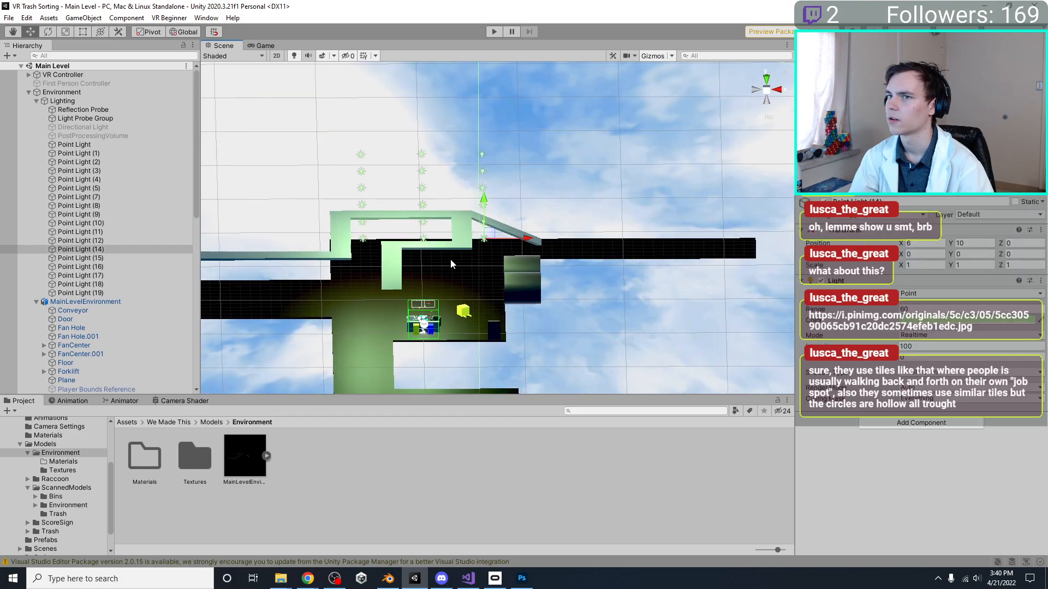
Activate the Directional Light and move it beside the fans at X 8.25, Z 7
{"action": "left_click", "coordinate": [81, 129]}
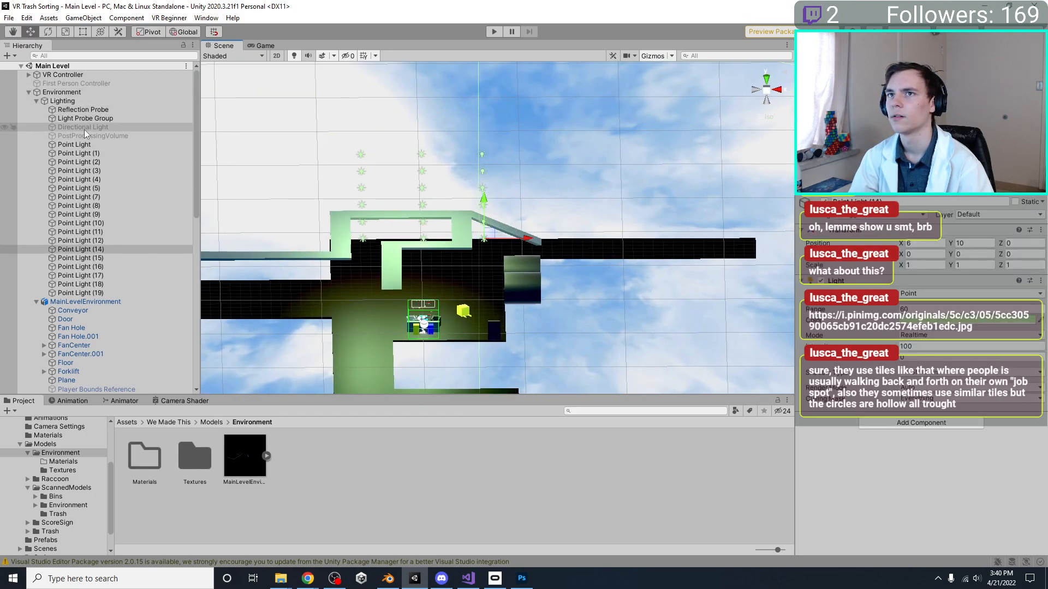
{"action": "left_click", "coordinate": [824, 201]}
{"action": "middle_click_drag", "start_coordinate": [488, 271], "coordinate": [509, 237]}
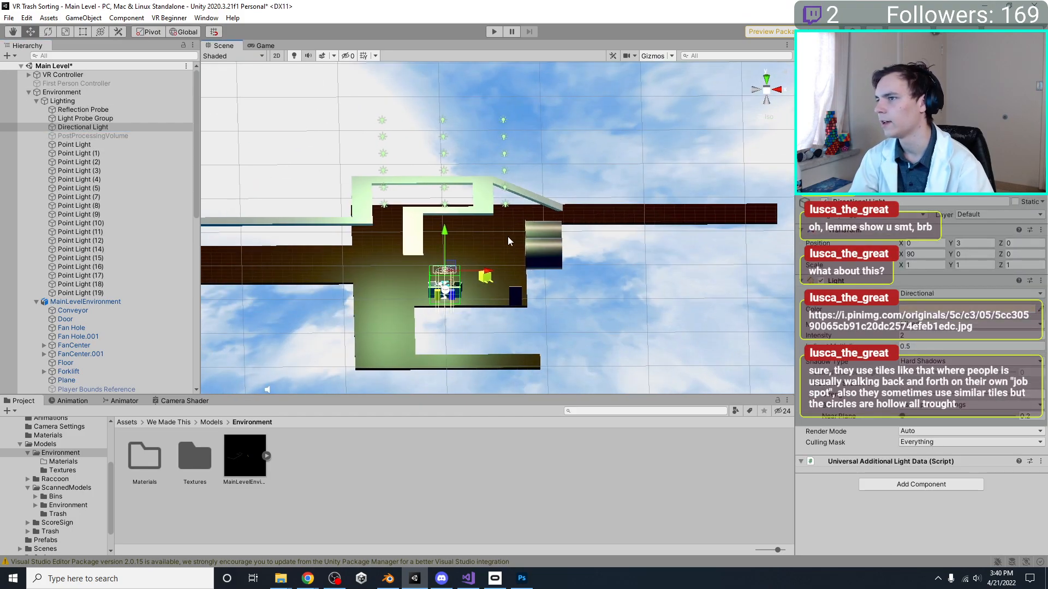
{"action": "left_click_drag", "start_coordinate": [486, 264], "coordinate": [570, 266]}
{"action": "right_click_drag", "start_coordinate": [435, 268], "coordinate": [620, 269]}
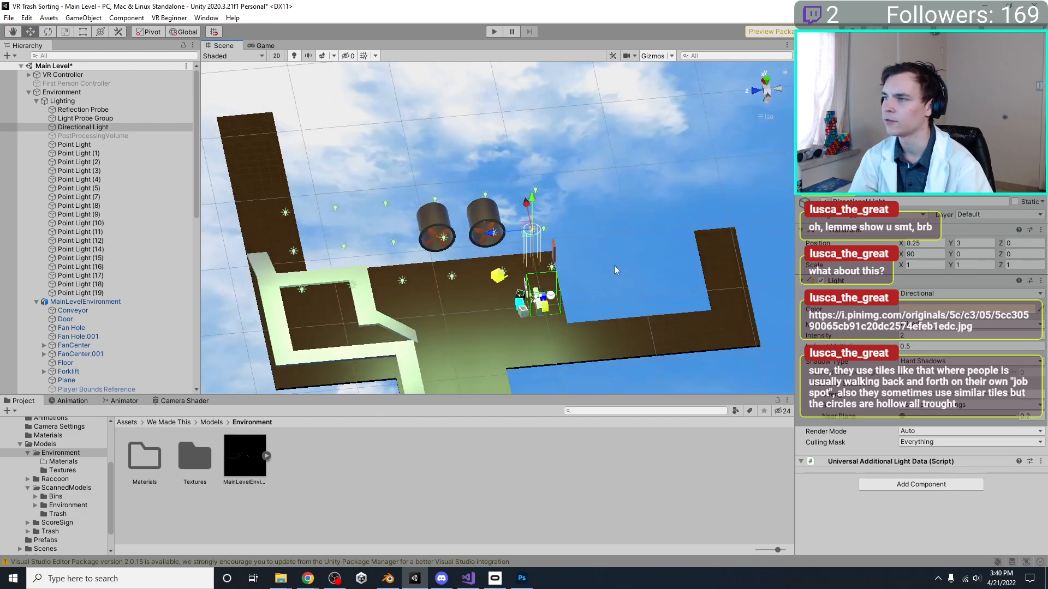
{"action": "left_click_drag", "start_coordinate": [497, 232], "coordinate": [426, 230]}
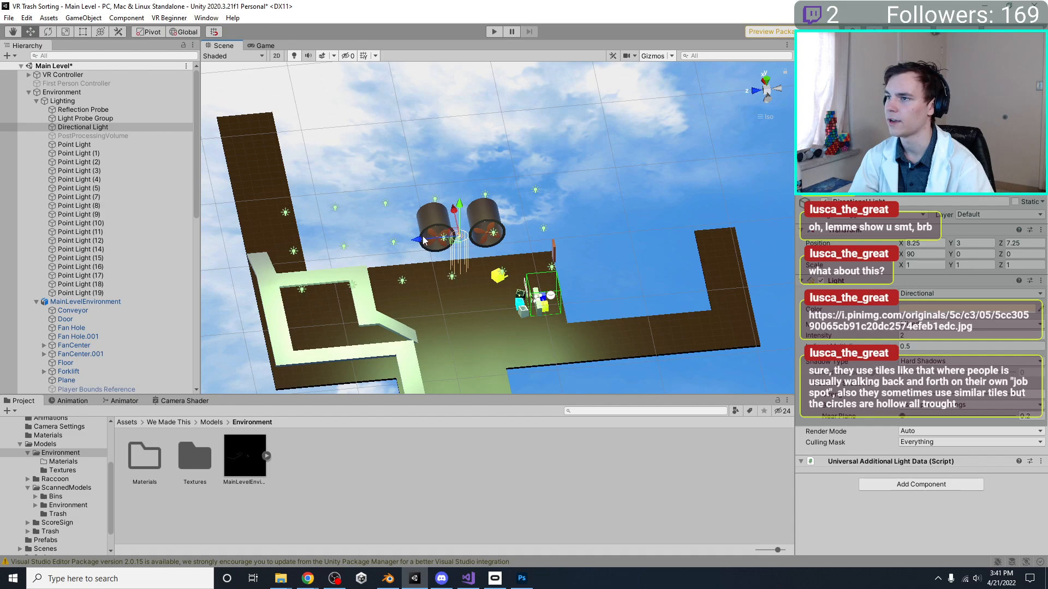
{"action": "key", "text": "r"}
{"action": "right_click_drag", "start_coordinate": [564, 246], "coordinate": [541, 224]}
Rotate the Directional Light away from straight down and check how it lights the fans and floor
{"action": "key", "text": "e"}
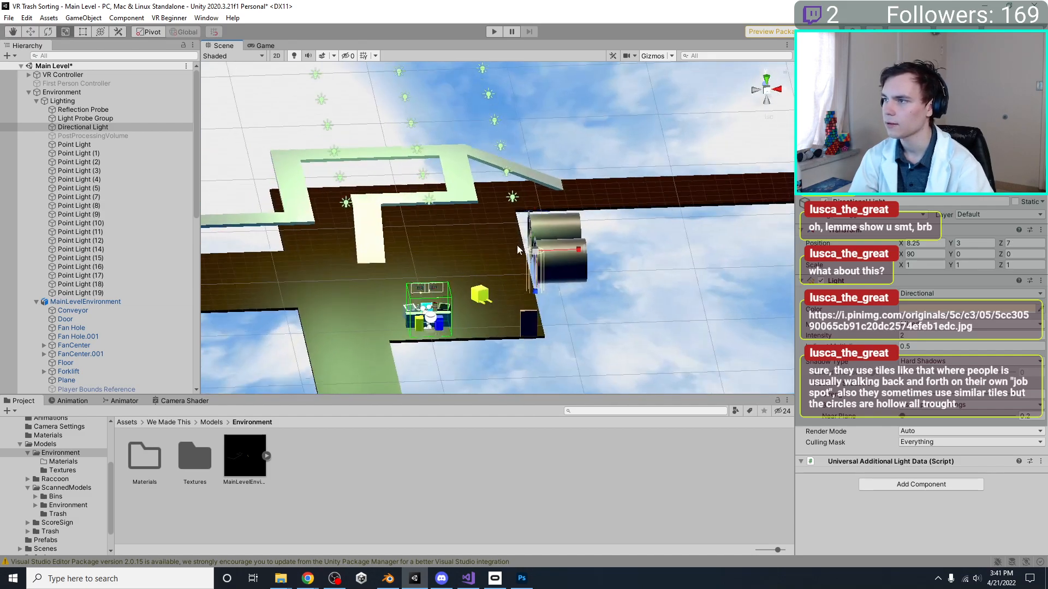
{"action": "left_click_drag", "start_coordinate": [528, 214], "coordinate": [637, 218]}
{"action": "scroll", "coordinate": [568, 224], "scroll_direction": "up", "scroll_amount": 3}
{"action": "scroll", "coordinate": [568, 227], "scroll_direction": "up", "scroll_amount": 4}
{"action": "right_click_drag", "start_coordinate": [568, 227], "coordinate": [595, 287]}
{"action": "middle_click_drag", "start_coordinate": [606, 295], "coordinate": [550, 226]}
{"action": "right_click_drag", "start_coordinate": [549, 222], "coordinate": [409, 210]}
Select all the point lights and deactivate them, leaving the Directional Light on
{"action": "left_click", "coordinate": [97, 139]}
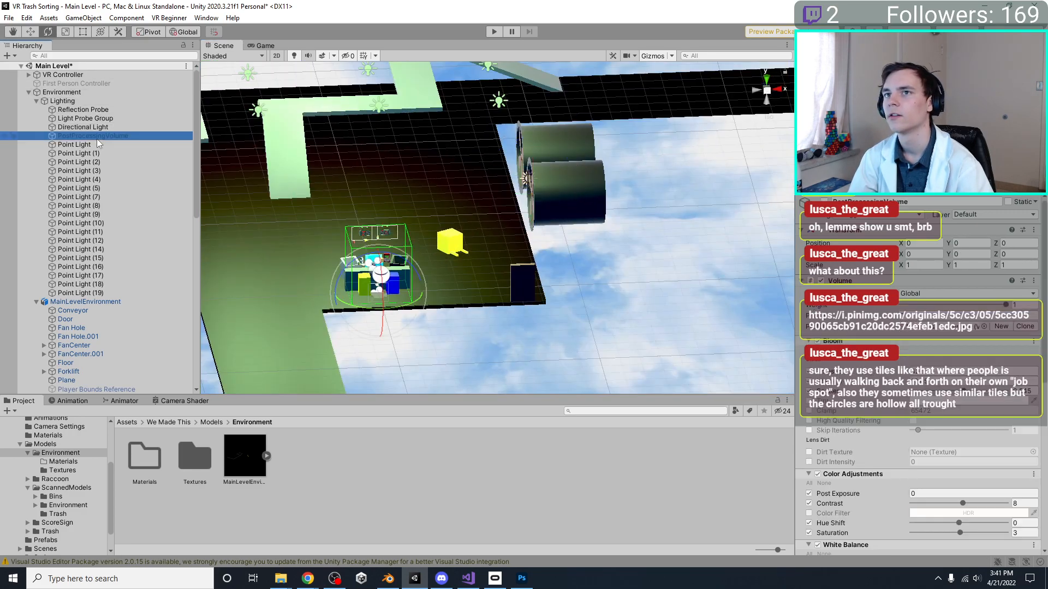
{"action": "left_click", "coordinate": [96, 144]}
{"action": "left_click", "coordinate": [103, 293], "text": "shift"}
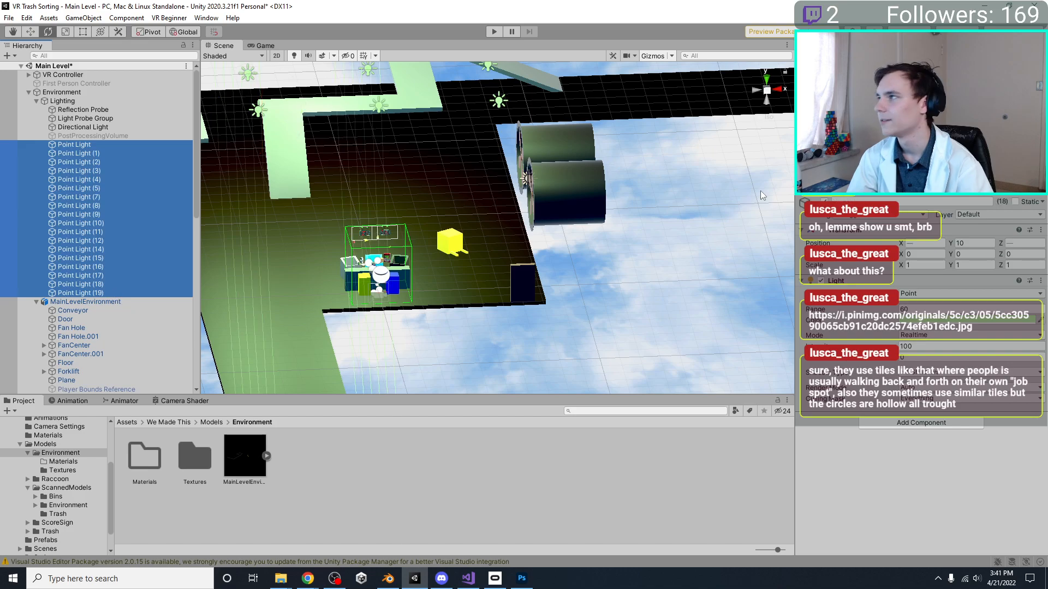
{"action": "left_click", "coordinate": [824, 201]}
{"action": "right_click_drag", "start_coordinate": [640, 197], "coordinate": [758, 150]}
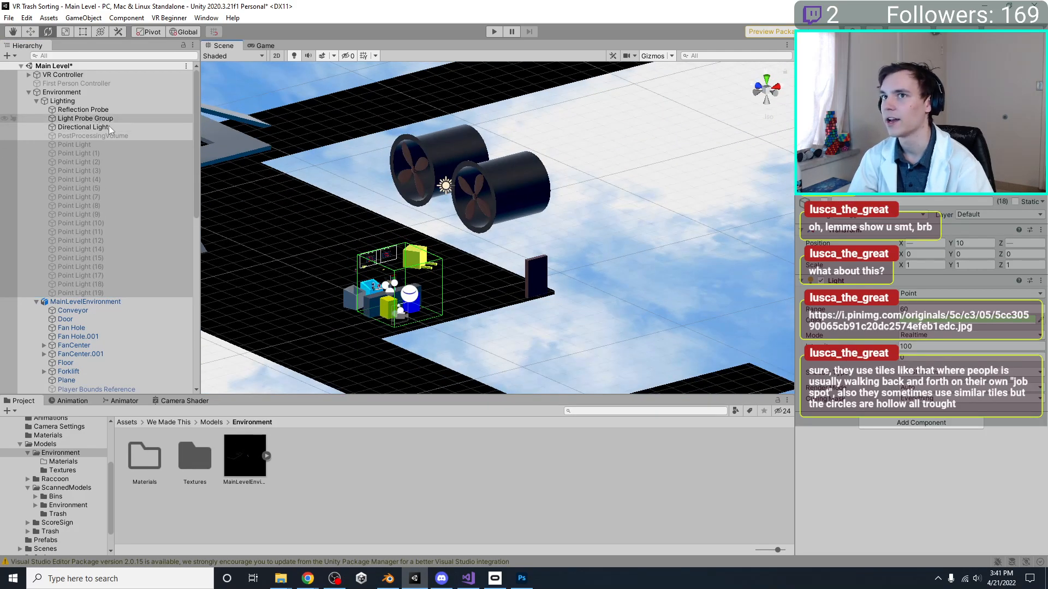
Aim the Directional Light from the fans across the floor with rotation 30, -90, -90 and save the scene
{"action": "left_click", "coordinate": [442, 187]}
{"action": "left_click", "coordinate": [446, 186]}
{"action": "mouse_move", "coordinate": [447, 188]}
{"action": "right_mouse_down"}
{"action": "mouse_move", "coordinate": [504, 240]}
{"action": "mouse_move", "coordinate": [675, 330]}
{"action": "mouse_move", "coordinate": [440, 175]}
{"action": "right_mouse_up"}
{"action": "scroll", "coordinate": [676, 331], "scroll_direction": "up", "scroll_amount": 3}
{"action": "key", "text": "f"}
{"action": "right_click_drag", "start_coordinate": [538, 213], "coordinate": [594, 141]}
{"action": "key", "text": "ctrl+s"}
{"action": "left_click_drag", "start_coordinate": [562, 143], "coordinate": [563, 169], "text": "ctrl"}
{"action": "right_click_drag", "start_coordinate": [603, 201], "coordinate": [404, 194]}
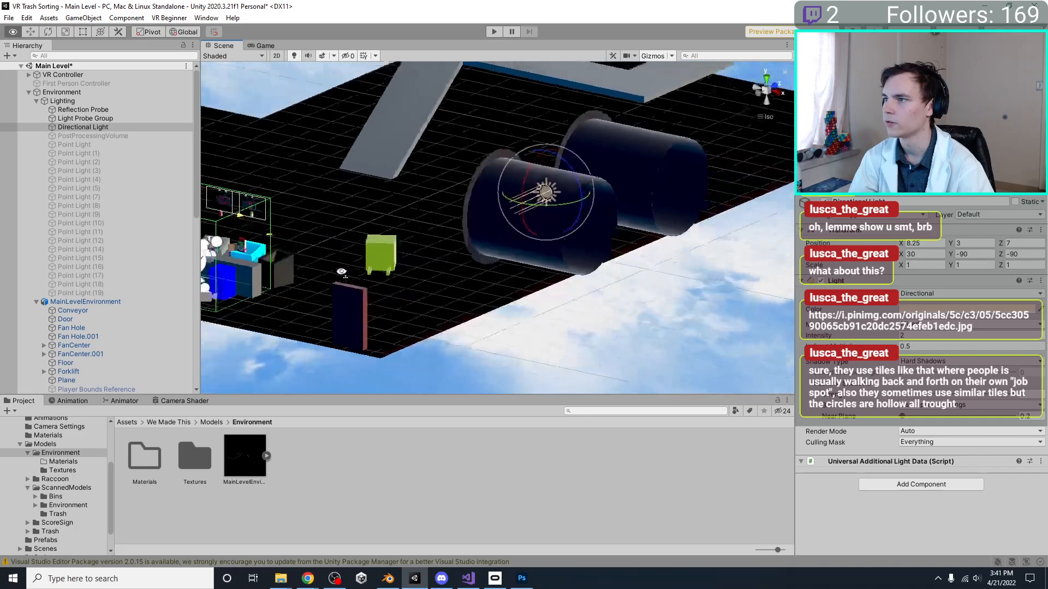
{"action": "scroll", "coordinate": [436, 202], "scroll_direction": "down", "scroll_amount": 8}
{"action": "right_click_drag", "start_coordinate": [486, 191], "coordinate": [415, 284]}
{"action": "key", "text": "ctrl+s"}
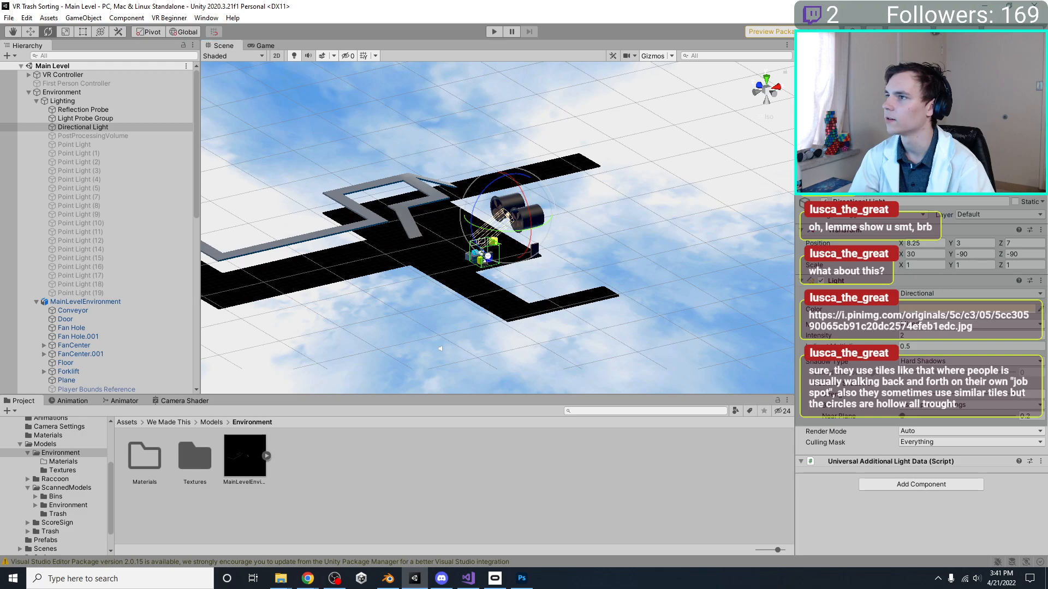
Turn off scene lighting in the Scene view and check the fans and sorting station without it
{"action": "scroll", "coordinate": [506, 205], "scroll_direction": "up", "scroll_amount": 2}
{"action": "scroll", "coordinate": [512, 156], "scroll_direction": "up", "scroll_amount": 2}
{"action": "left_click", "coordinate": [293, 56]}
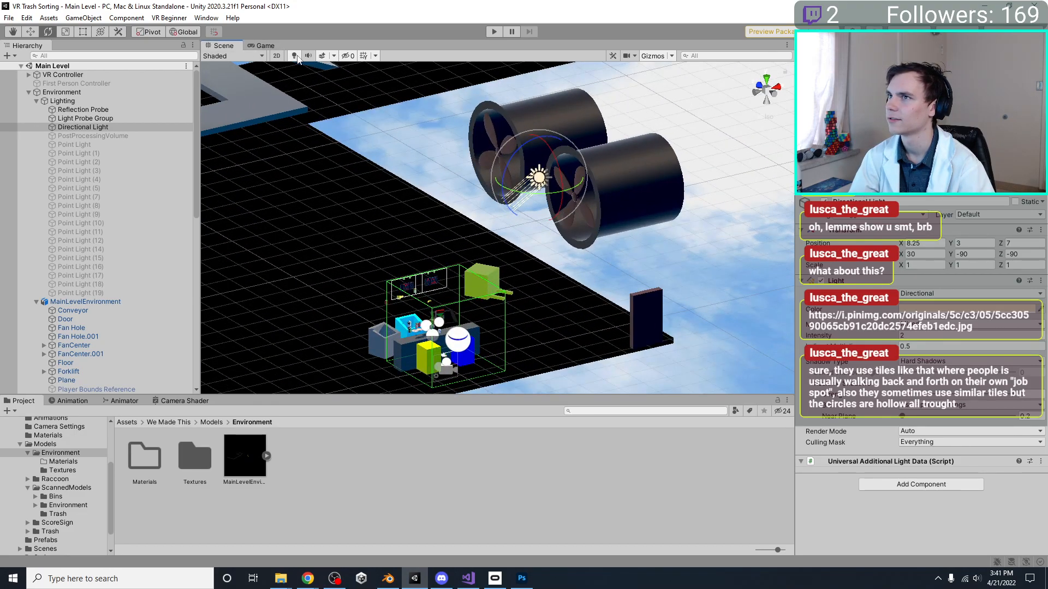
{"action": "right_click_drag", "start_coordinate": [582, 241], "coordinate": [554, 255]}
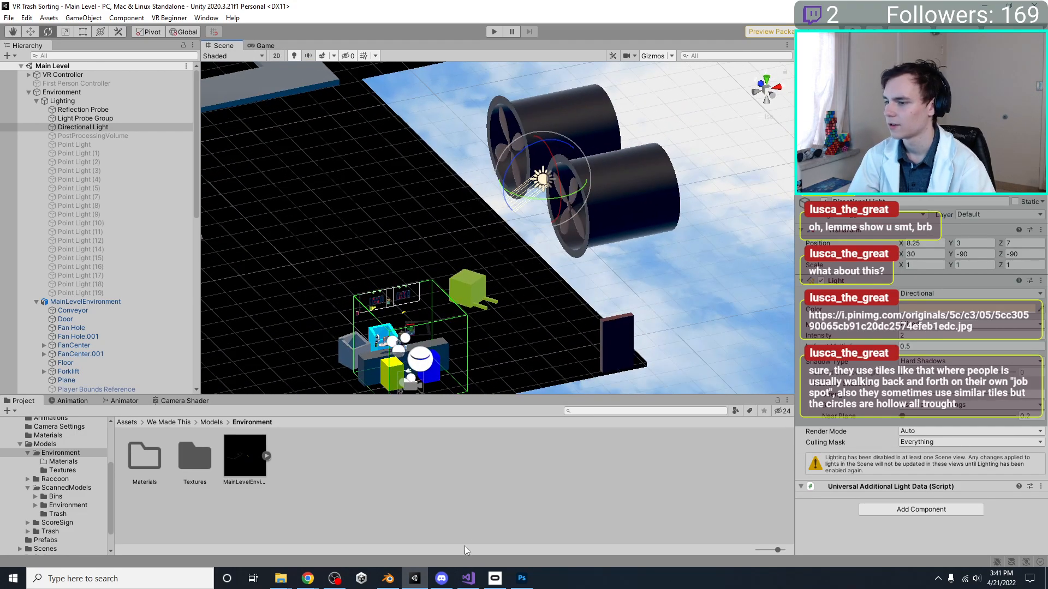
Switch to Photoshop and copy the entire hexagon-tile image in FloorHexagonal.jpg
{"action": "left_click", "coordinate": [522, 579]}
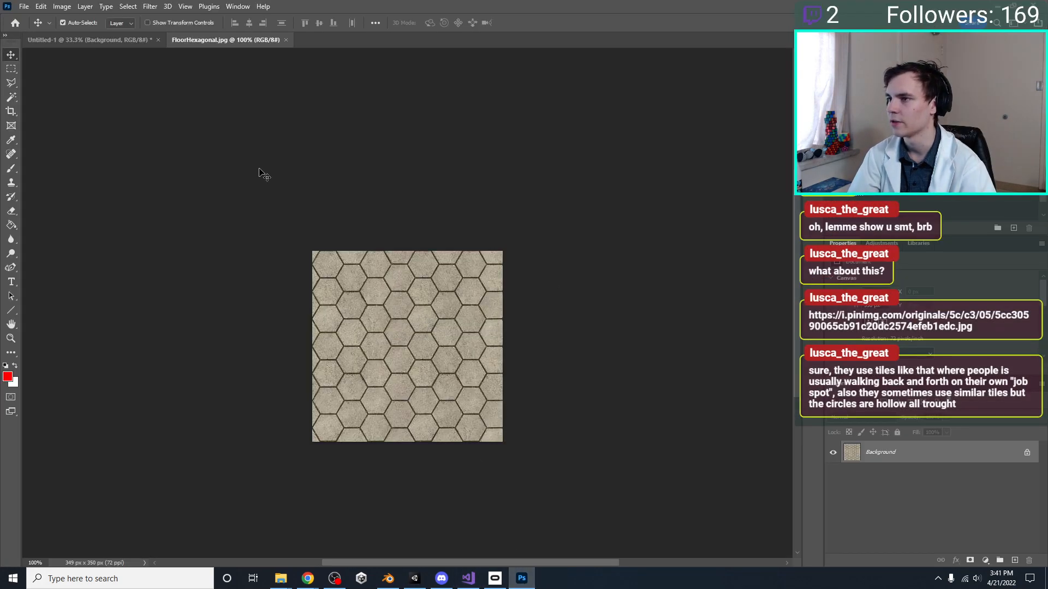
{"action": "left_click", "coordinate": [11, 69]}
{"action": "left_click_drag", "start_coordinate": [301, 235], "coordinate": [571, 459]}
Lower the opacity of Layer 1, the UV layout, in the Untitled-1 document
{"action": "left_click", "coordinate": [126, 40]}
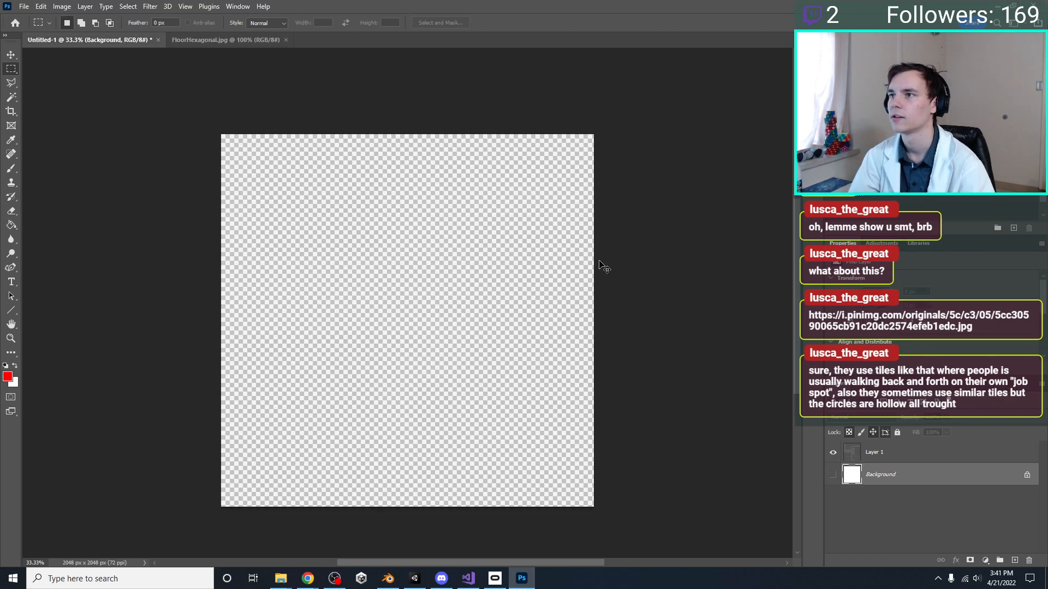
{"action": "left_click", "coordinate": [887, 453]}
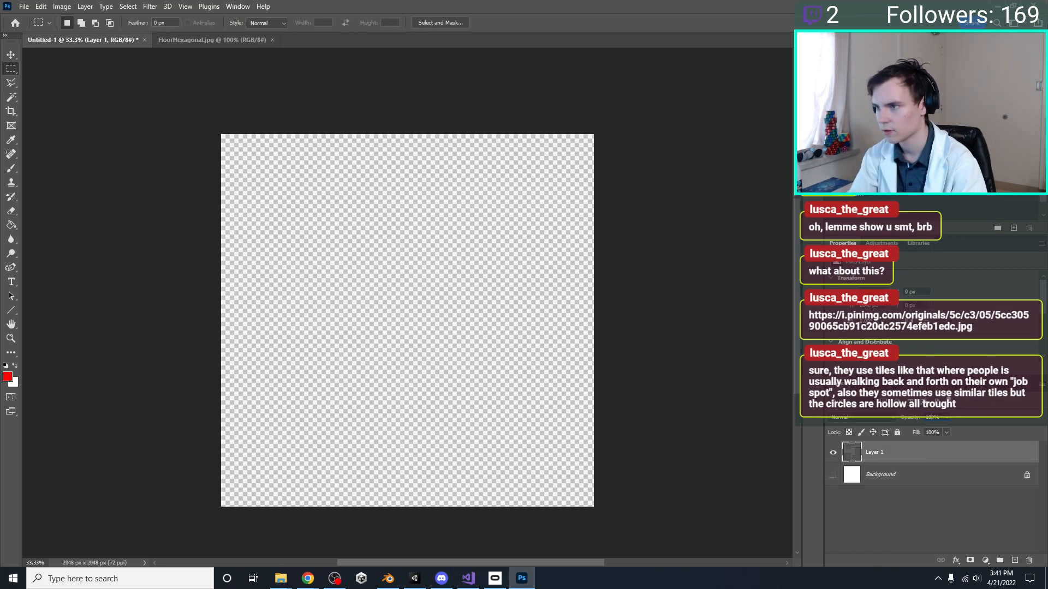
{"action": "key", "text": "Return"}
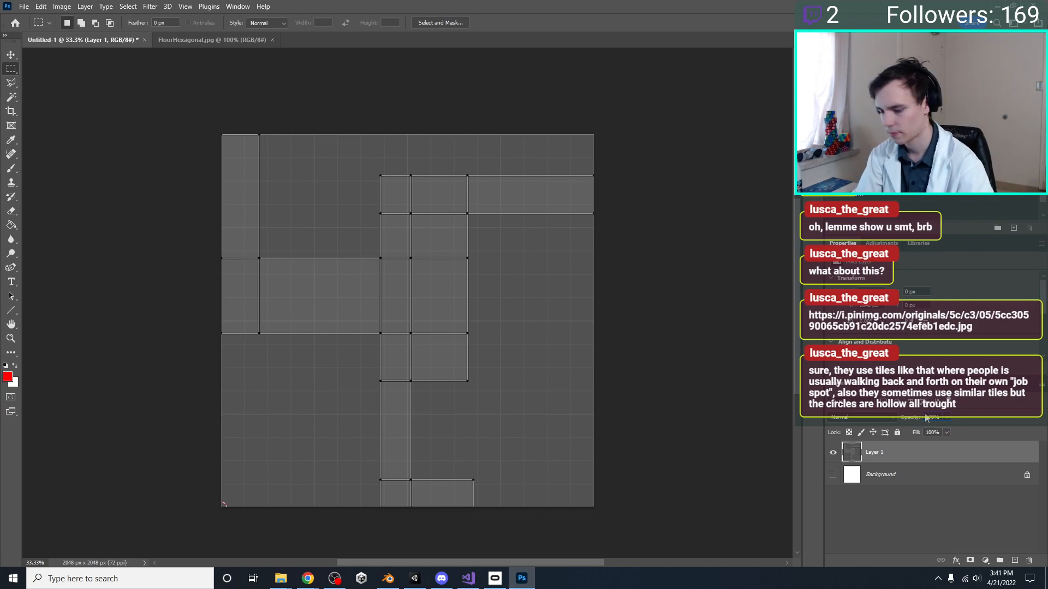
{"action": "type", "text": "40"}
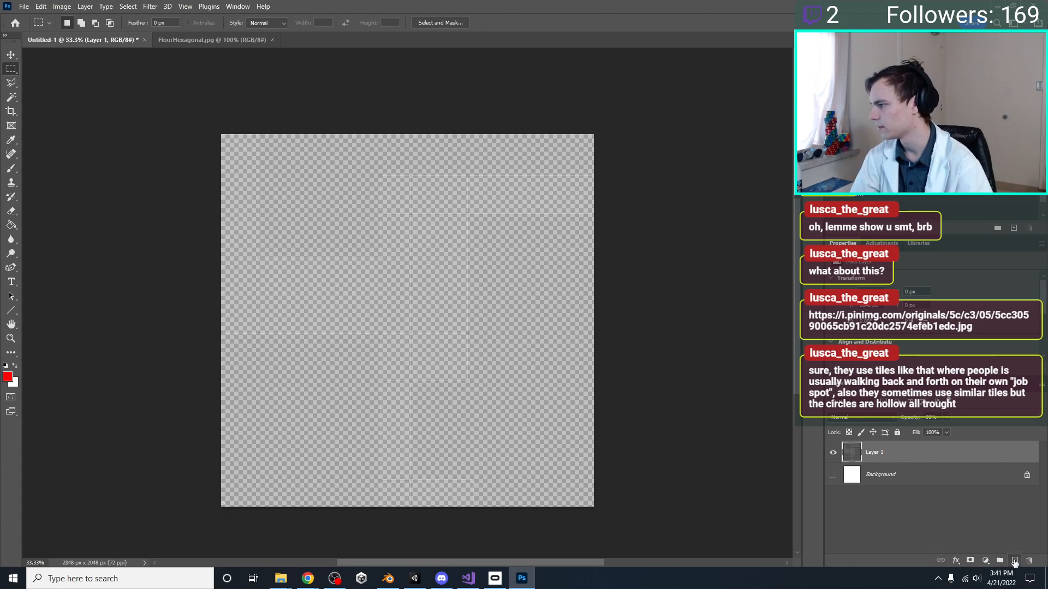
Add a new layer beneath Layer 1 and paste the hexagon-tile image into it
{"action": "left_click", "coordinate": [1015, 561]}
{"action": "left_click_drag", "start_coordinate": [884, 452], "coordinate": [919, 485]}
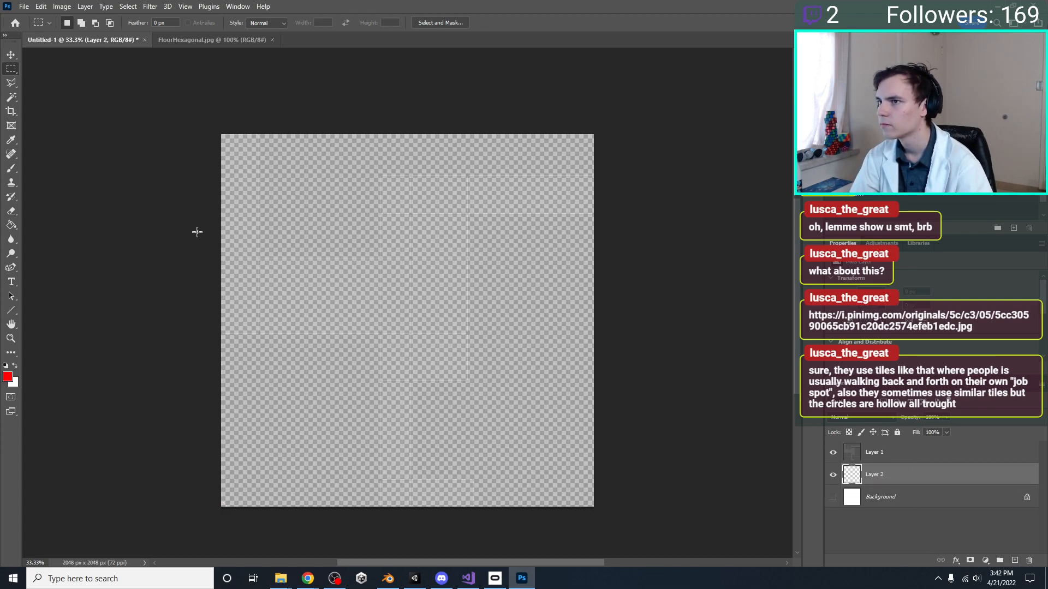
{"action": "key", "text": "ctrl+v"}
{"action": "key", "text": "ctrl+t"}
{"action": "left_click_drag", "start_coordinate": [412, 326], "coordinate": [261, 166]}
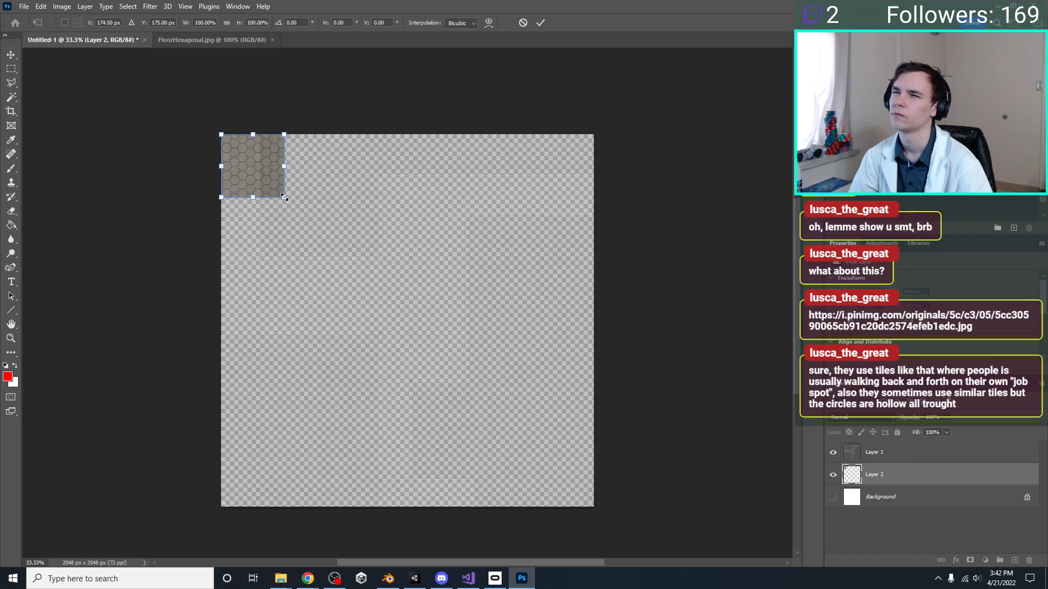
{"action": "left_click_drag", "start_coordinate": [285, 197], "coordinate": [246, 159]}
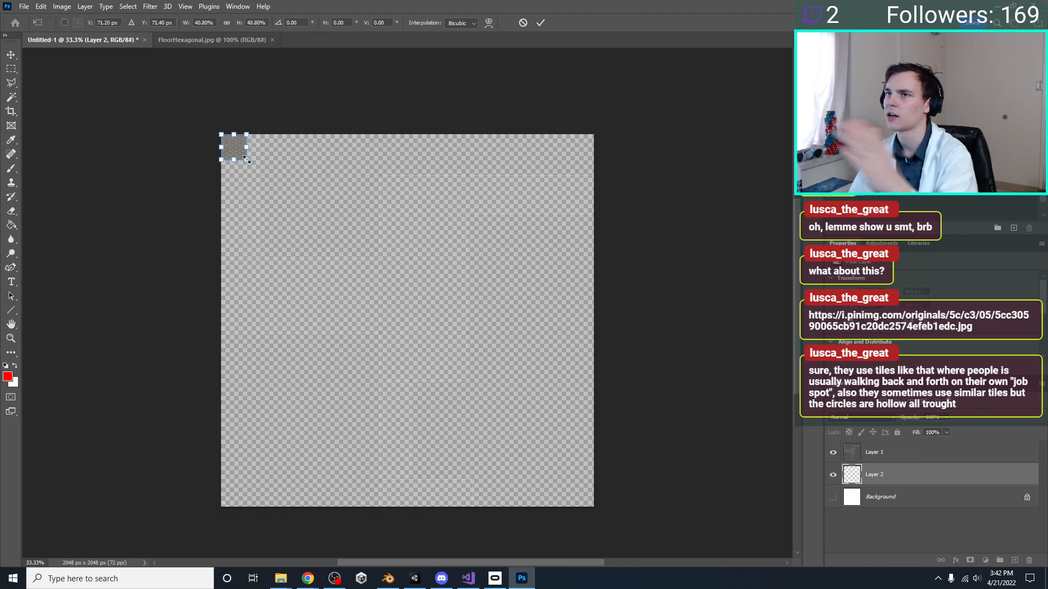
{"action": "key", "text": "Escape"}
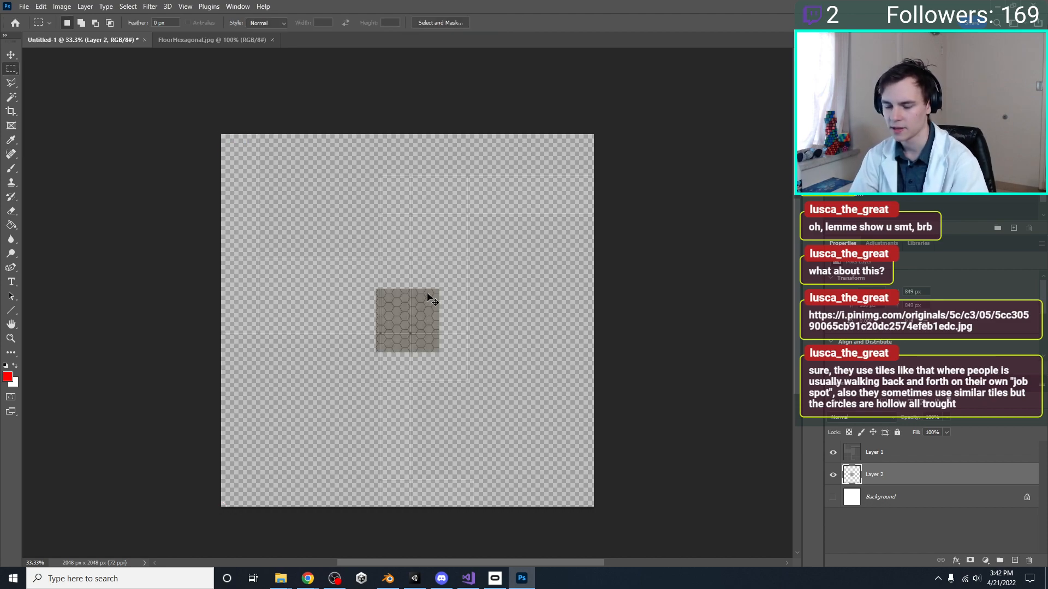
Move the pasted hexagon tile into the canvas's upper-left corner at its original size and apply the transform
{"action": "key", "text": "ctrl+t"}
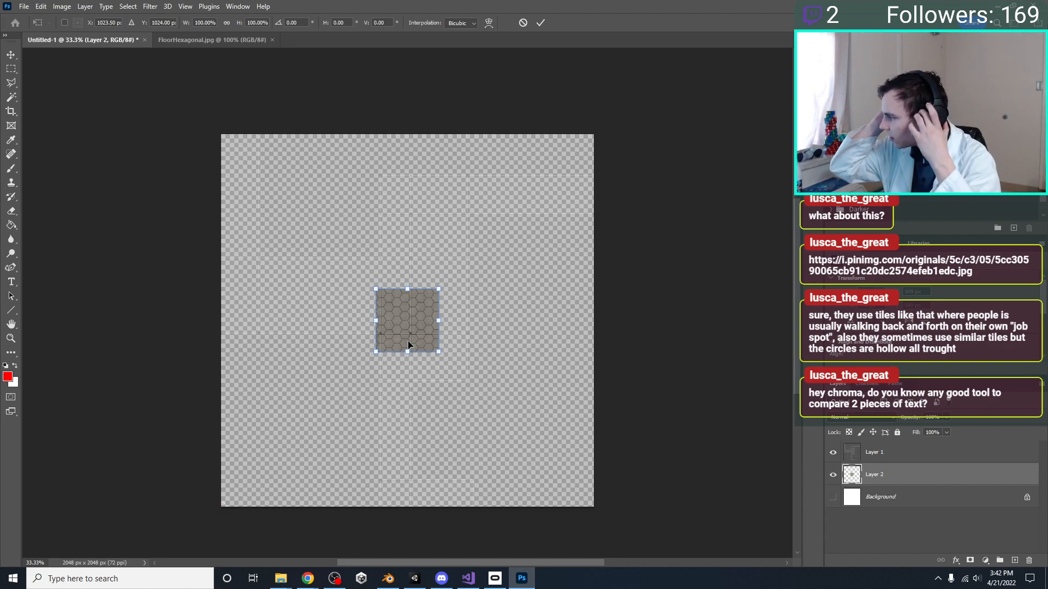
{"action": "left_click_drag", "start_coordinate": [406, 340], "coordinate": [266, 170]}
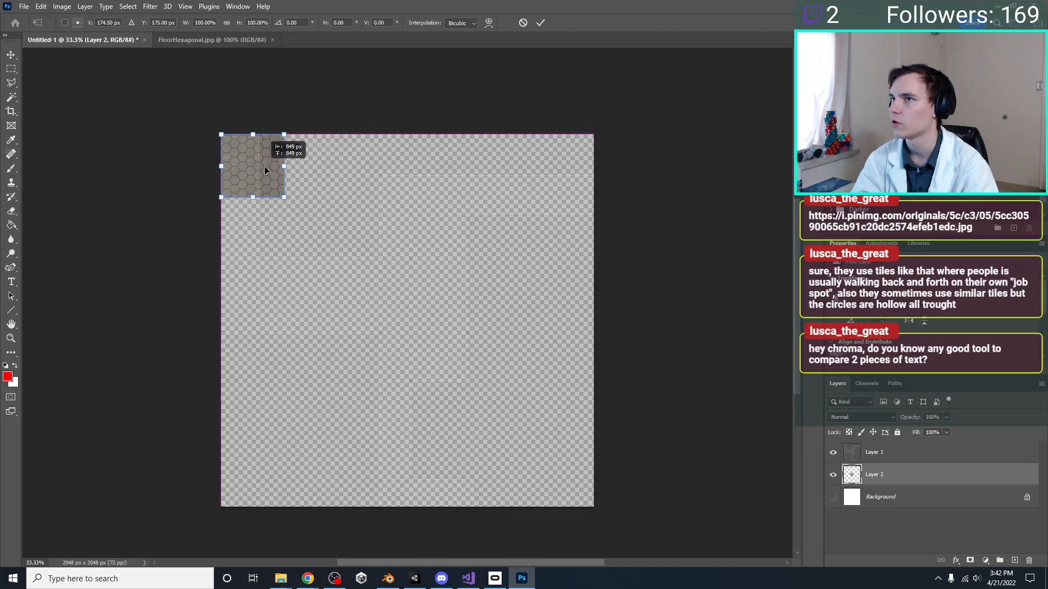
{"action": "key", "text": "Return"}
{"action": "key", "text": "m"}
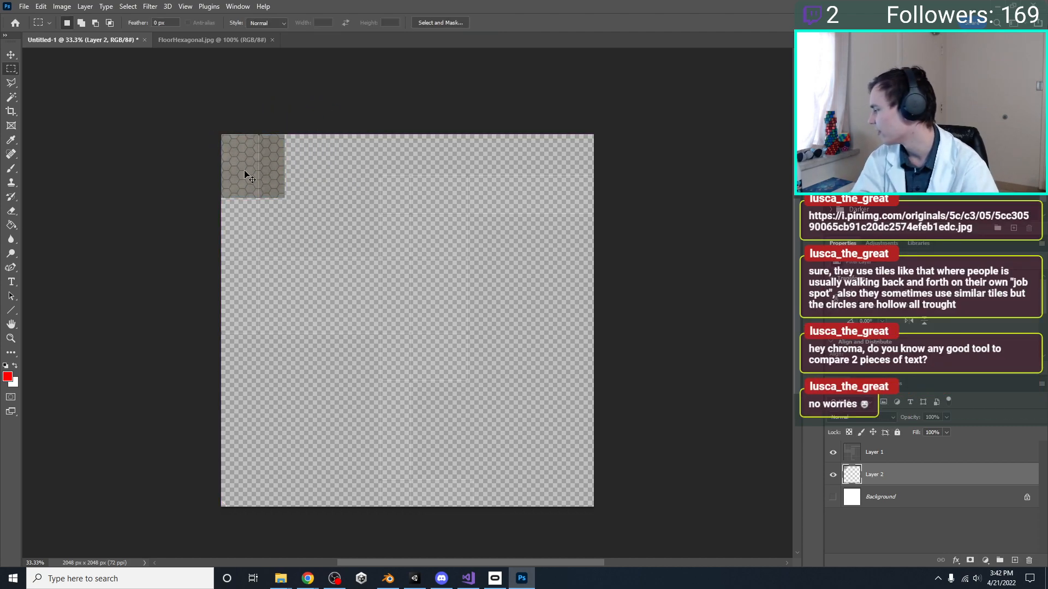
Save the document as FloorDiffuse in Photoshop format in the project's Environment Textures folder
{"action": "key", "text": "ctrl+s"}
{"action": "key", "text": "Escape"}
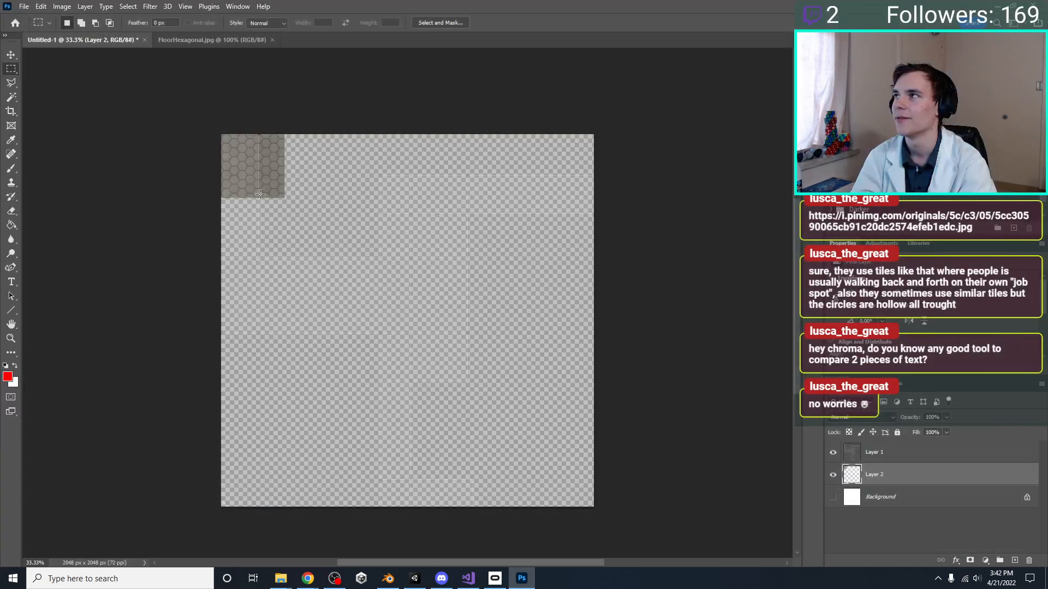
{"action": "key", "text": "ctrl+s"}
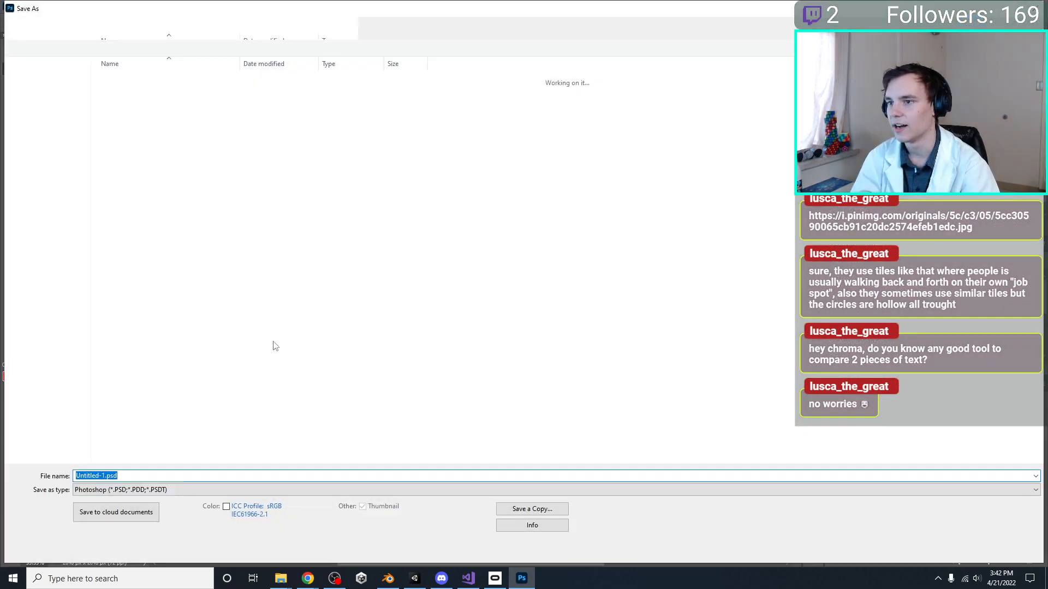
{"action": "type", "text": "Floot"}
{"action": "key", "text": "BackSpace"}
{"action": "type", "text": "rT"}
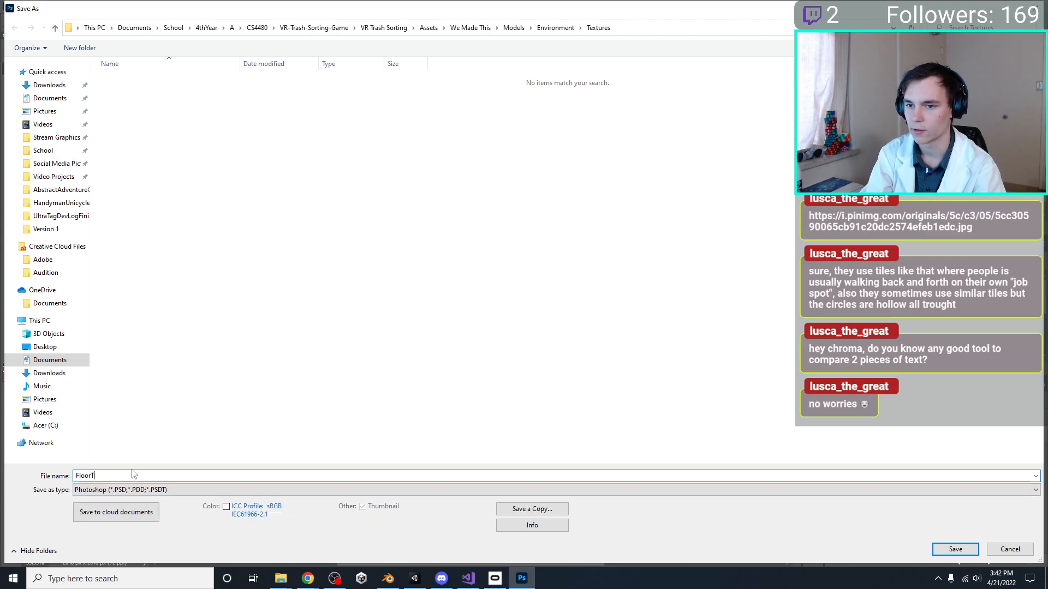
{"action": "type", "text": "e"}
{"action": "key", "text": "BackSpace"}
{"action": "key", "text": "BackSpace"}
{"action": "type", "text": "Diff"}
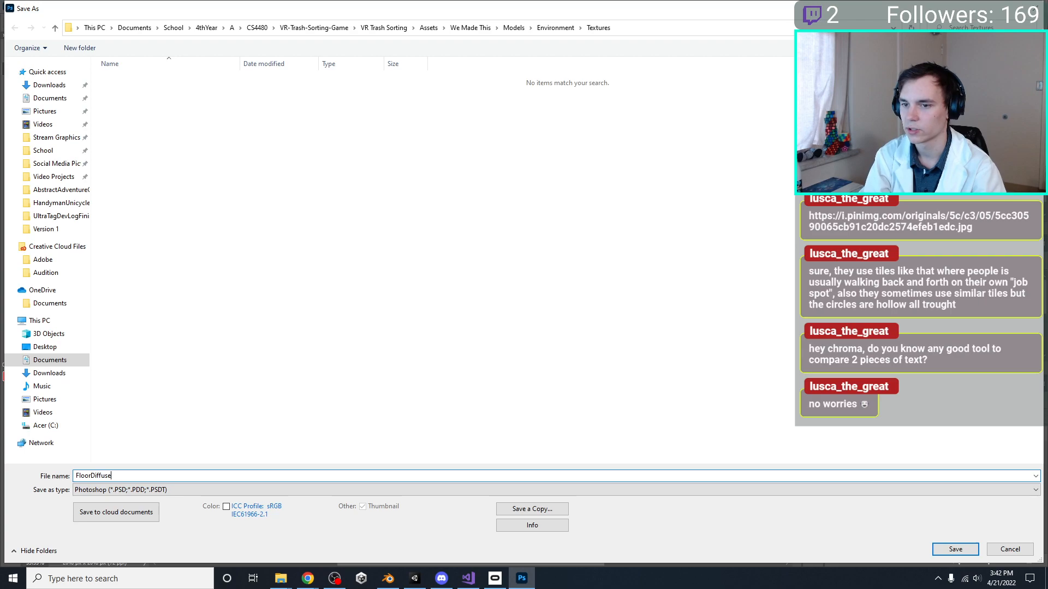
{"action": "type", "text": "use"}
{"action": "key", "text": "Return"}
{"action": "key", "text": "Return"}
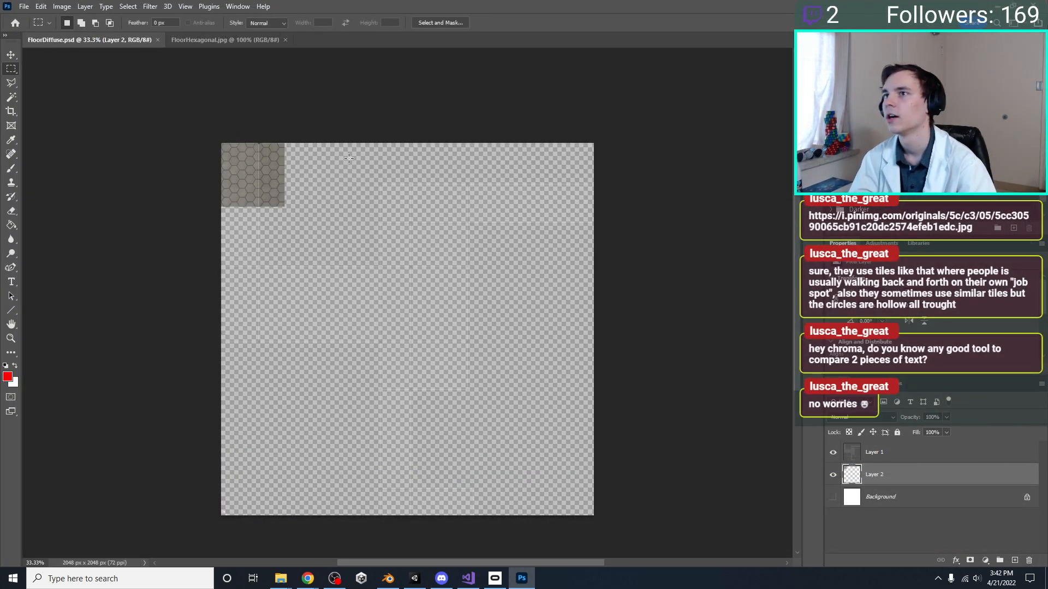
Switch to Chrome and read the replies in the Adobe Support Community thread on the Array tool Step Repeat command
{"action": "left_click", "coordinate": [309, 580]}
{"action": "left_click", "coordinate": [344, 543]}
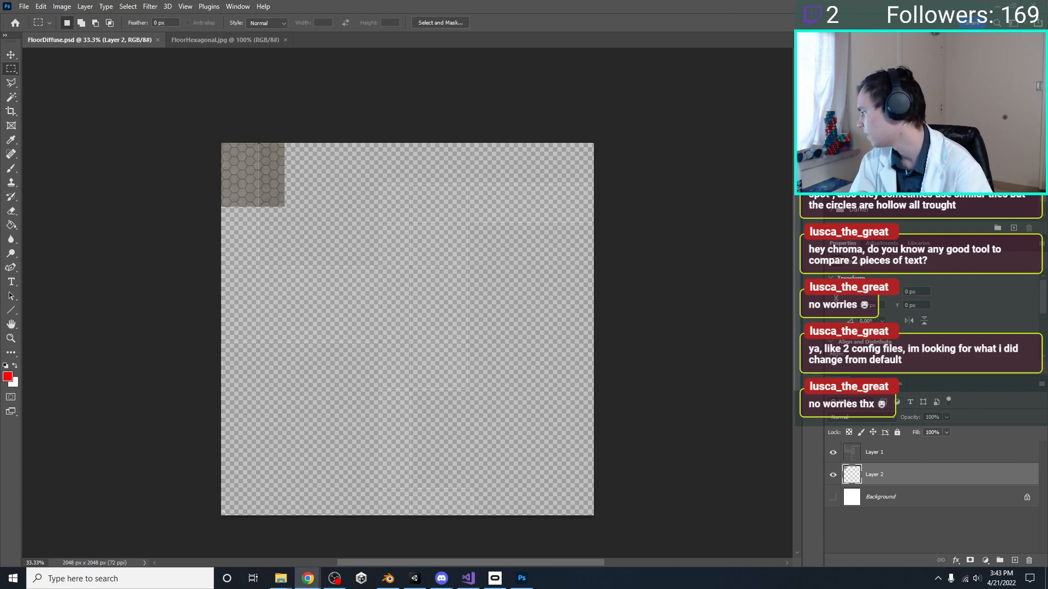
{"action": "key", "text": "alt+Tab"}
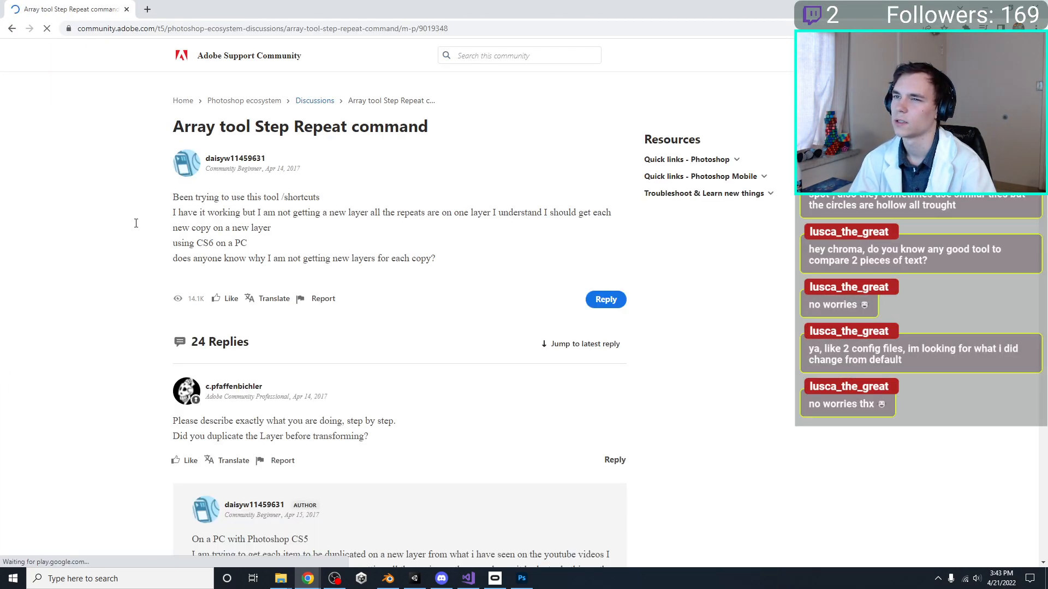
{"action": "scroll", "coordinate": [63, 228], "scroll_direction": "down", "scroll_amount": 3}
{"action": "scroll", "coordinate": [64, 228], "scroll_direction": "down", "scroll_amount": 5}
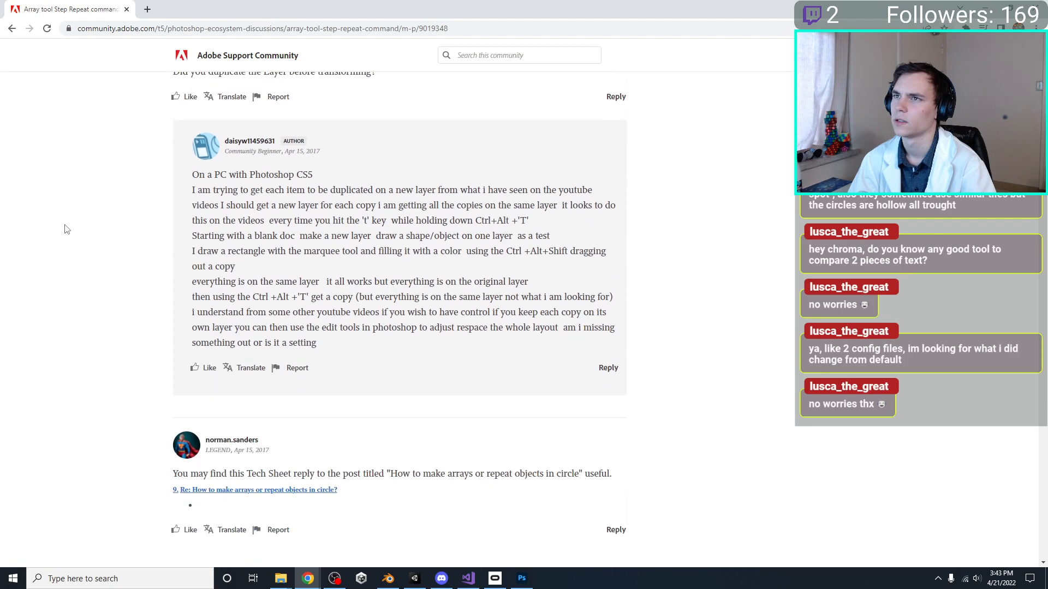
{"action": "scroll", "coordinate": [64, 229], "scroll_direction": "down", "scroll_amount": 2}
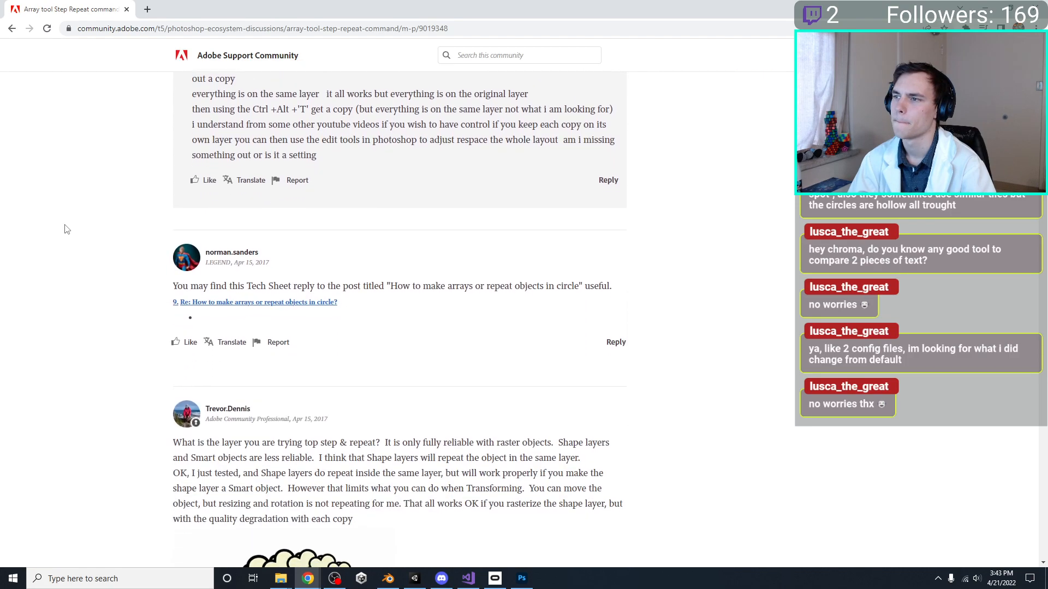
{"action": "scroll", "coordinate": [64, 229], "scroll_direction": "down", "scroll_amount": 2}
{"action": "scroll", "coordinate": [64, 229], "scroll_direction": "down", "scroll_amount": 3}
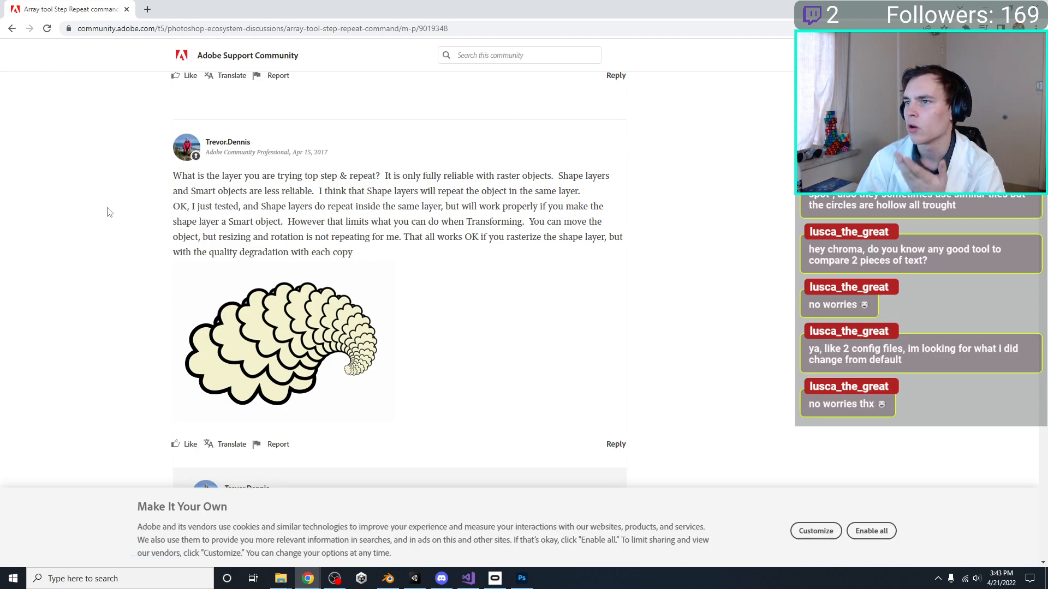
{"action": "scroll", "coordinate": [109, 212], "scroll_direction": "down", "scroll_amount": 6}
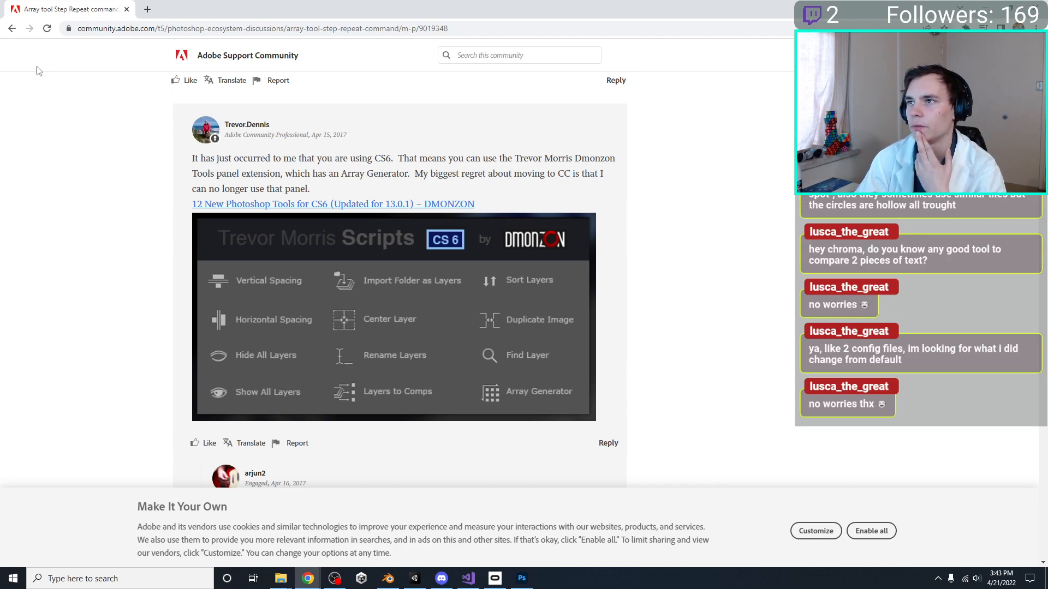
Return to the "photoshop array" search results and look through the other links
{"action": "left_click", "coordinate": [12, 28]}
{"action": "scroll", "coordinate": [176, 253], "scroll_direction": "down", "scroll_amount": 5}
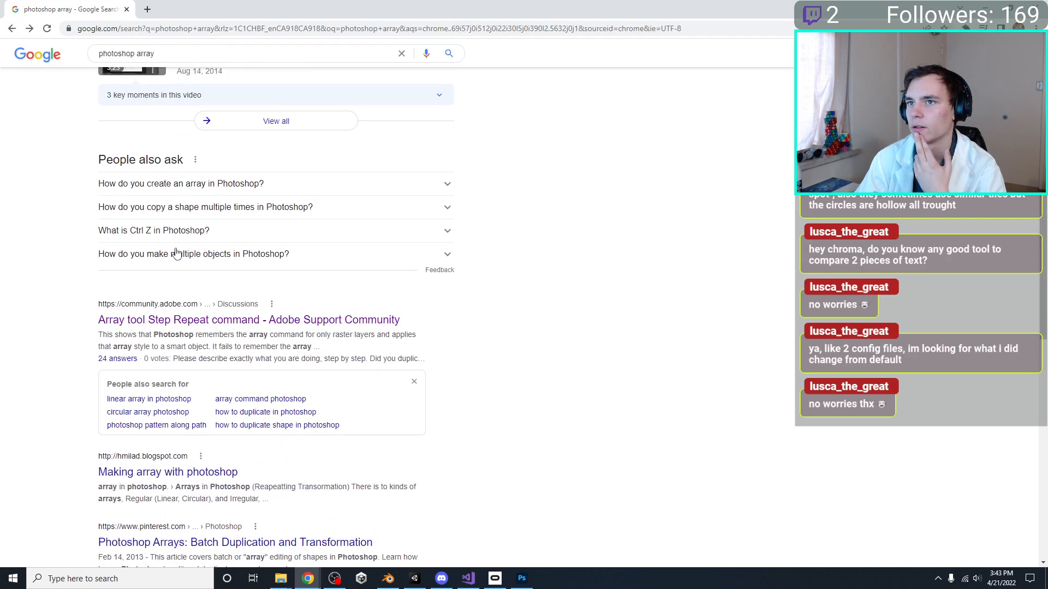
{"action": "left_click_drag", "start_coordinate": [83, 4], "coordinate": [579, 588]}
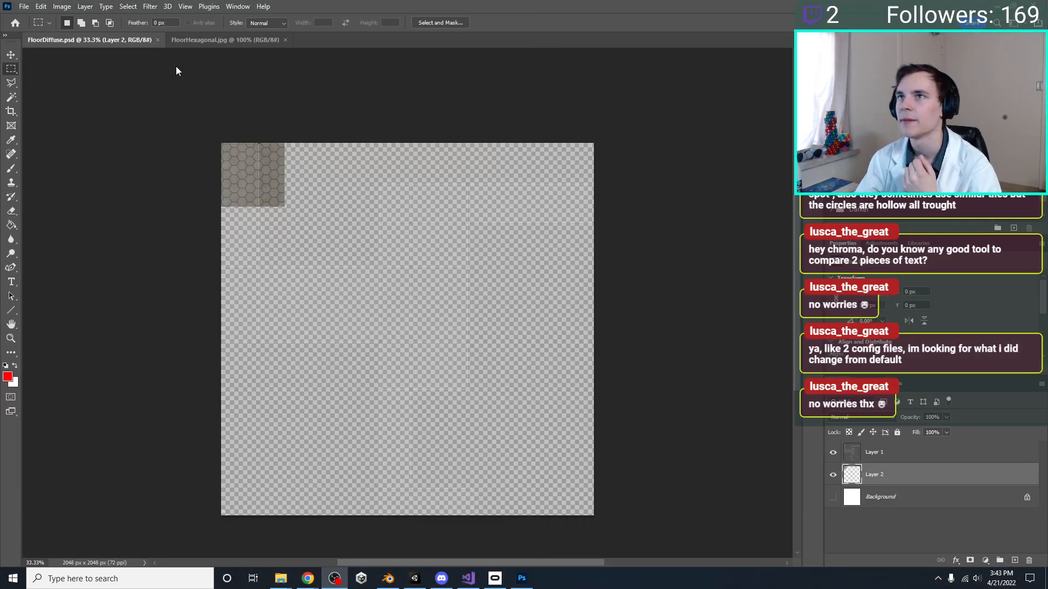
{"action": "left_click", "coordinate": [185, 6]}
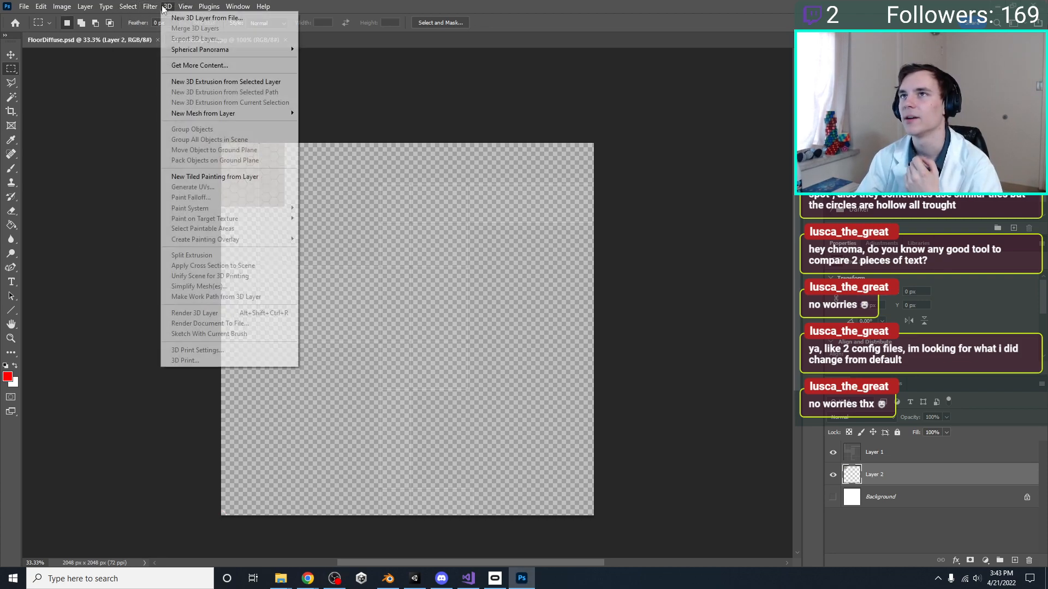
{"action": "mouse_move", "coordinate": [142, 11]}
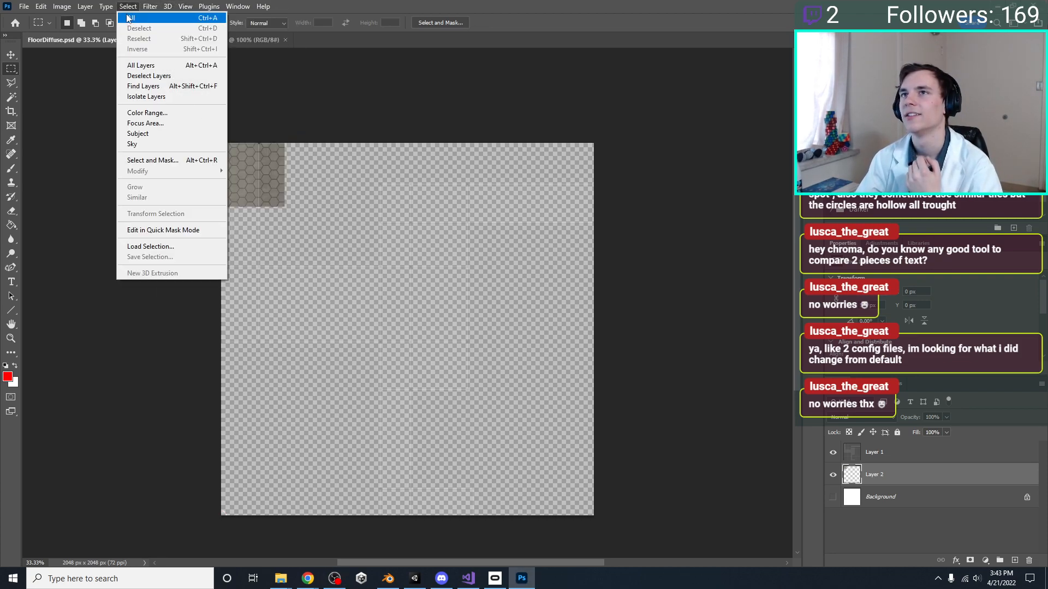
{"action": "mouse_move", "coordinate": [88, 12]}
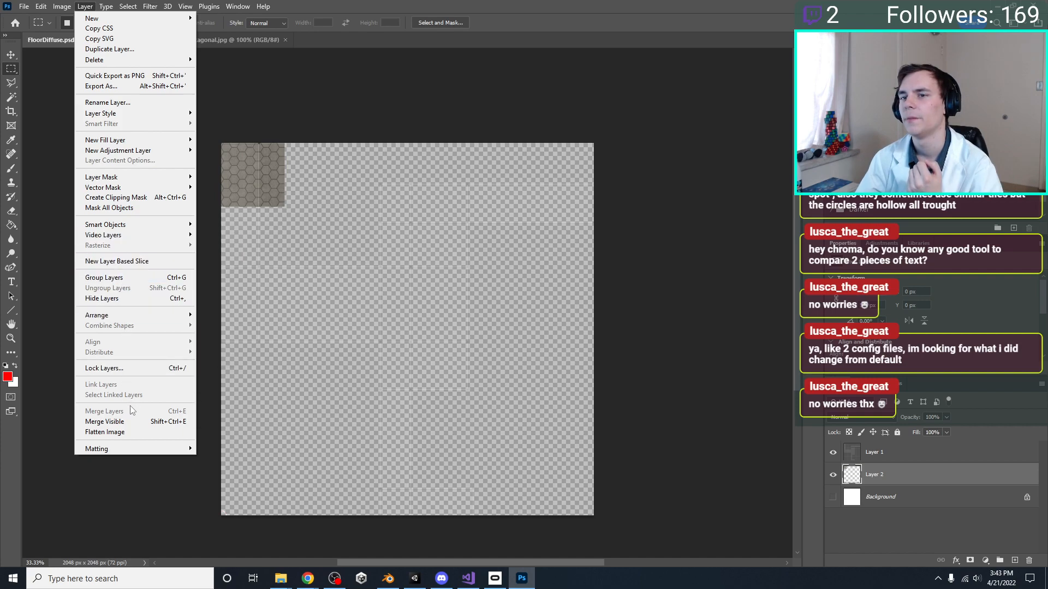
Switch to Chrome and skim the YouTube video "Arrays in Photoshop" for the start of the circle array demonstration
{"action": "left_click", "coordinate": [308, 578]}
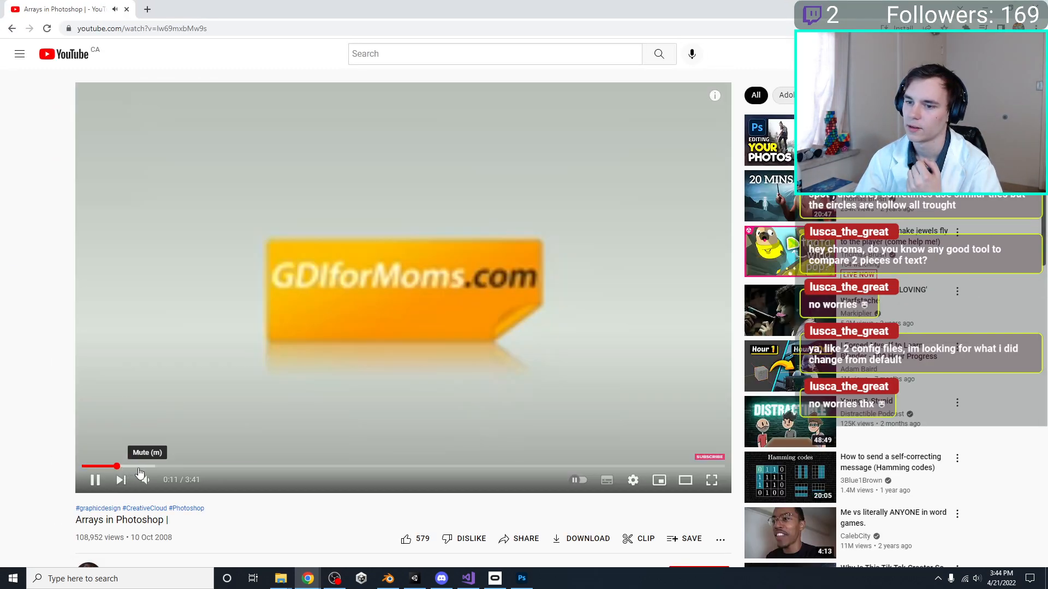
{"action": "left_click", "coordinate": [193, 466]}
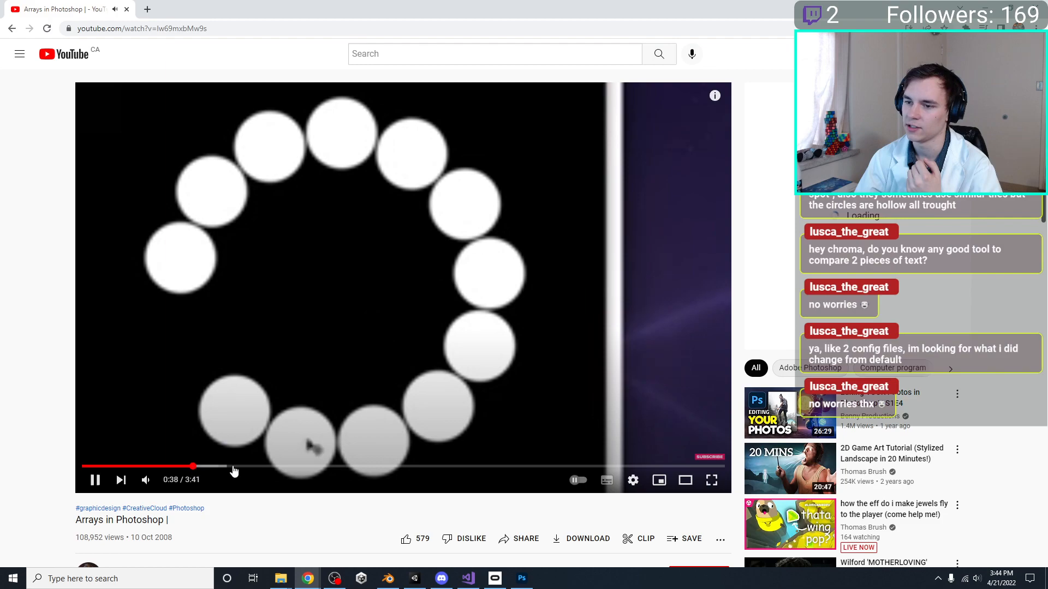
{"action": "left_click", "coordinate": [246, 466]}
{"action": "left_click", "coordinate": [285, 467]}
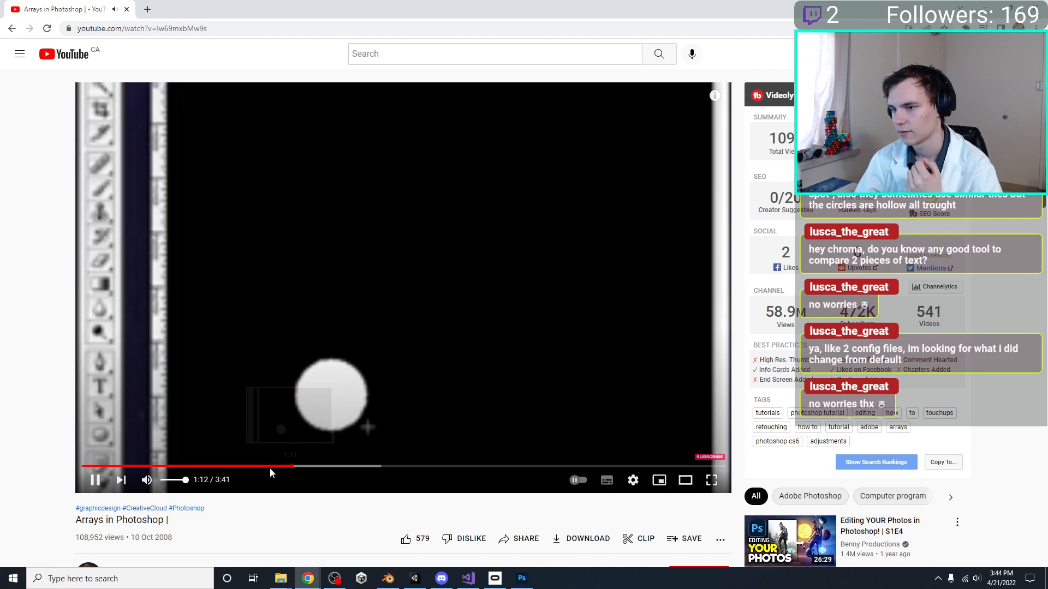
{"action": "left_click", "coordinate": [253, 467]}
{"action": "key", "text": "Left"}
{"action": "key", "text": "Left"}
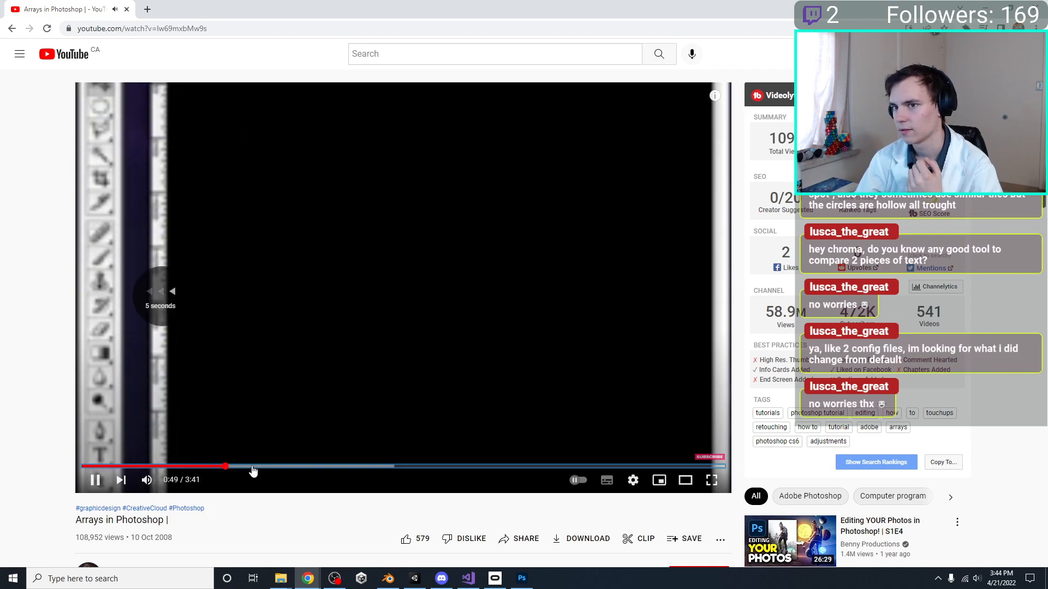
Pause the video and raise its playback quality so the Photoshop interface is readable
{"action": "left_click", "coordinate": [615, 451]}
{"action": "left_click", "coordinate": [634, 482]}
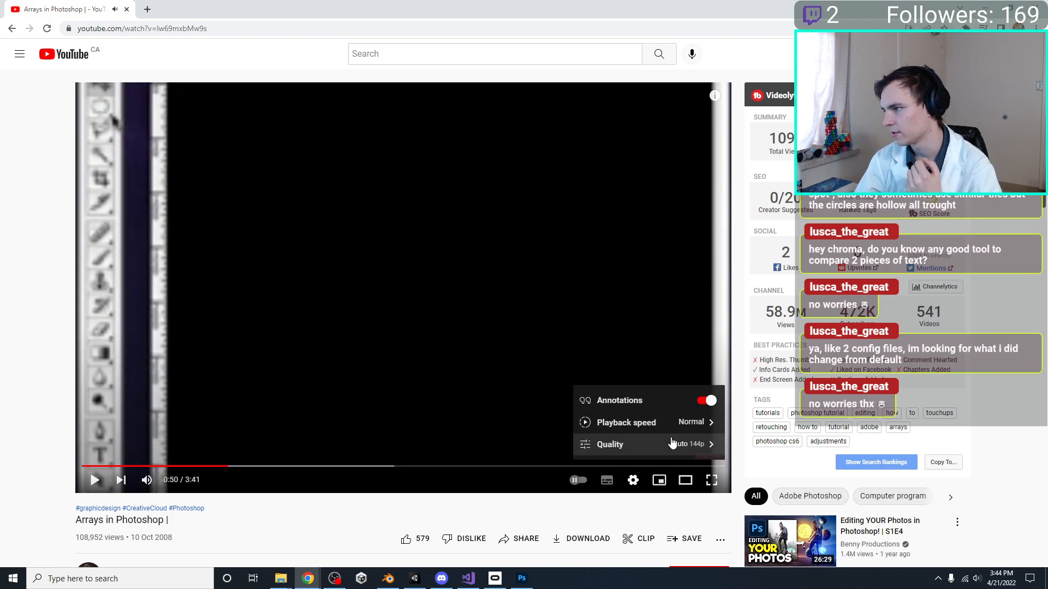
{"action": "left_click", "coordinate": [671, 443]}
{"action": "left_click", "coordinate": [634, 377]}
{"action": "left_click", "coordinate": [634, 481]}
{"action": "left_click", "coordinate": [668, 443]}
{"action": "left_click", "coordinate": [625, 354]}
{"action": "left_click", "coordinate": [324, 343]}
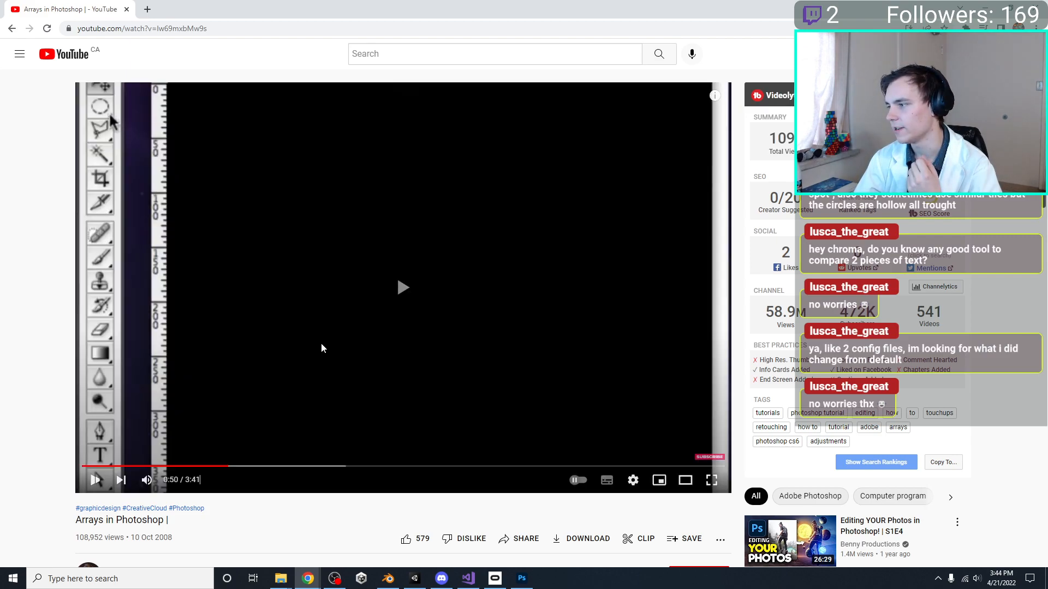
Skip the video ahead to the part where the white circle is duplicated
{"action": "left_click", "coordinate": [278, 360]}
{"action": "left_click", "coordinate": [277, 359]}
{"action": "key", "text": "Right"}
{"action": "key", "text": "Right"}
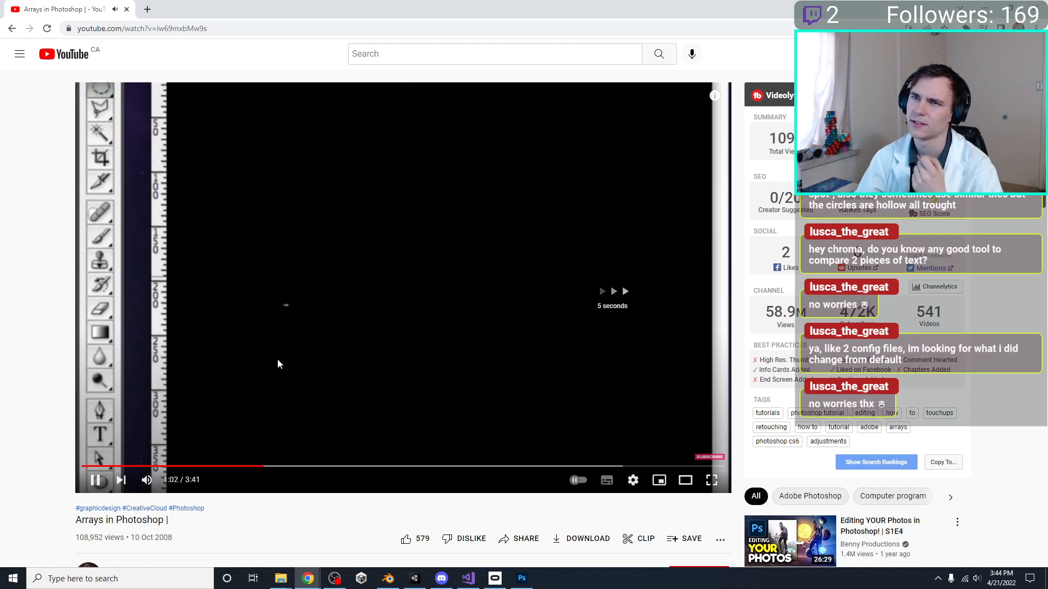
{"action": "key", "text": "Right"}
{"action": "key", "text": "Right"}
{"action": "key", "text": "Right"}
{"action": "key", "text": "Right"}
{"action": "key", "text": "Right"}
{"action": "key", "text": "Right"}
{"action": "key", "text": "Right"}
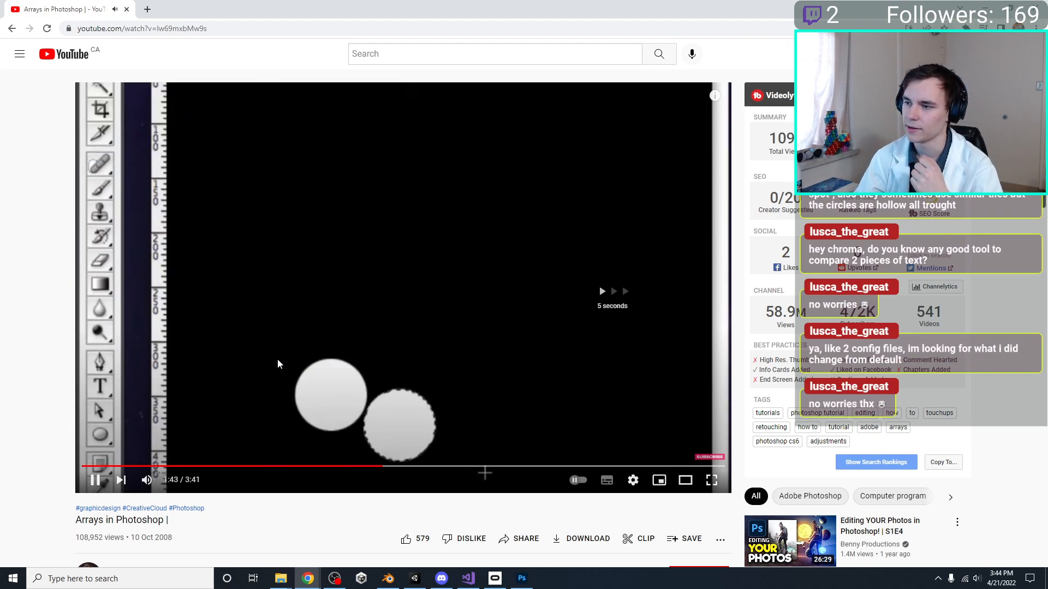
Rewind the video to about 1:20 and rewatch how the circle's transform is set up for the array
{"action": "key", "text": "Left"}
{"action": "key", "text": "Left"}
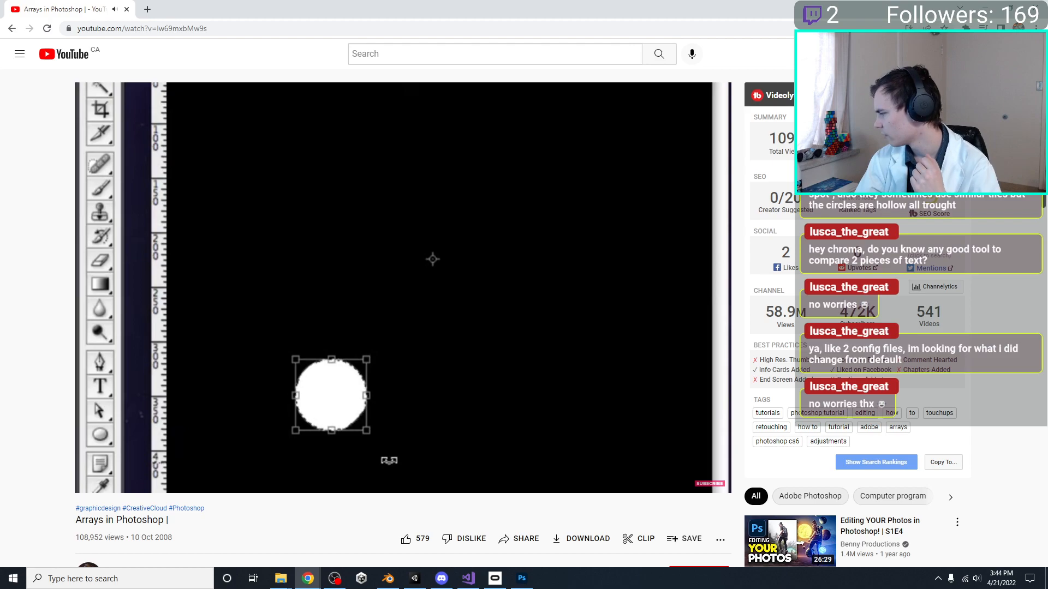
{"action": "left_click", "coordinate": [357, 520]}
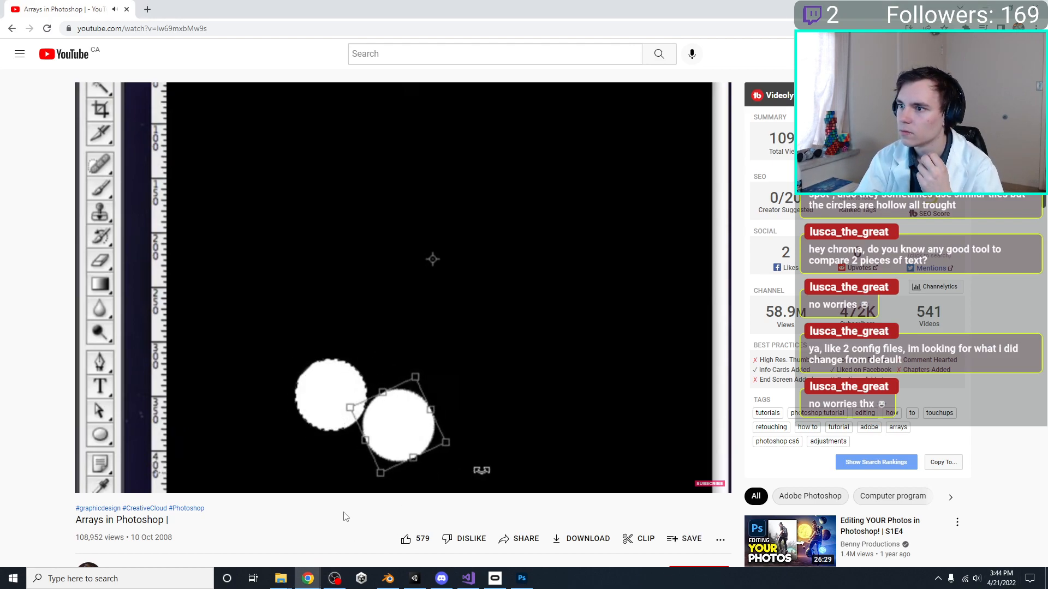
{"action": "key", "text": "Left"}
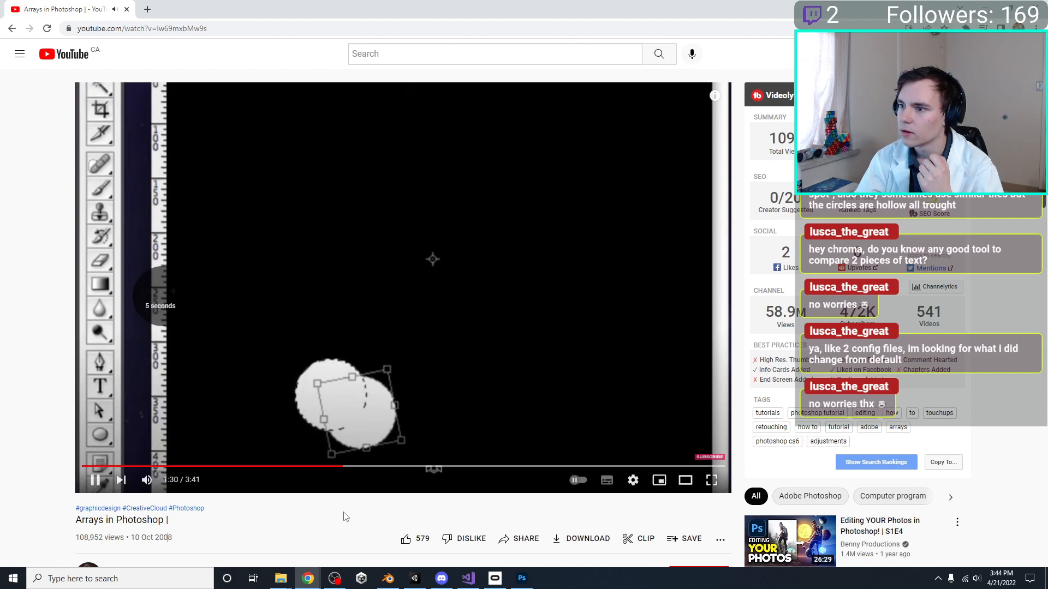
{"action": "key", "text": "Left"}
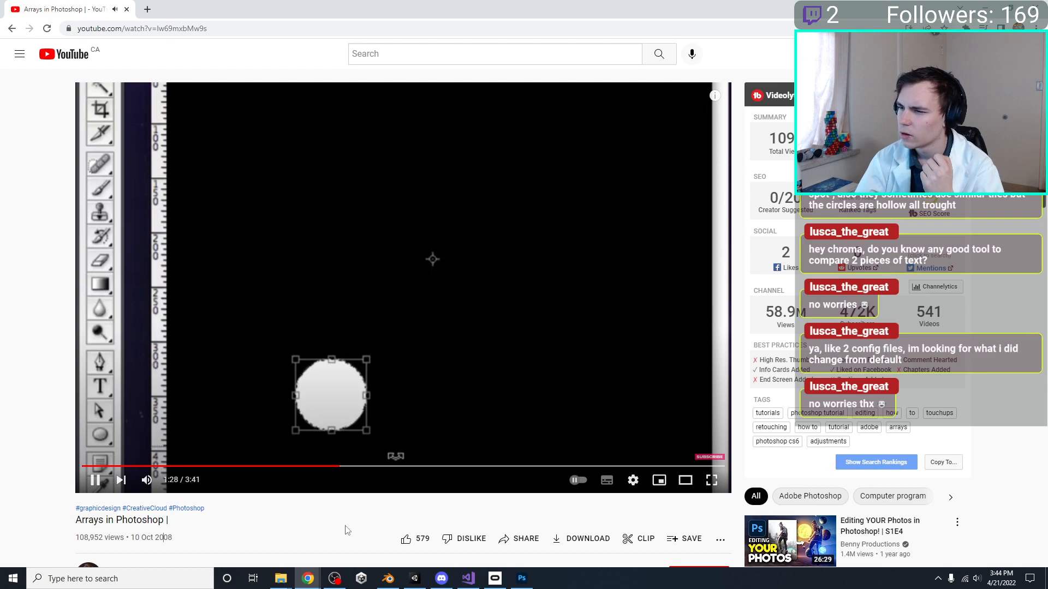
{"action": "key", "text": "Left"}
{"action": "key", "text": "Left"}
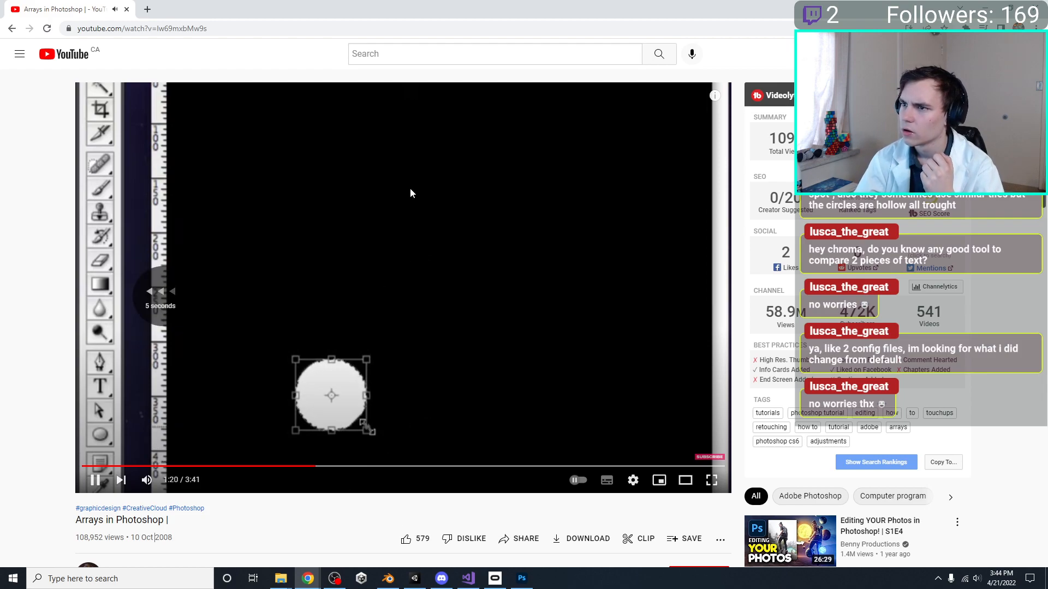
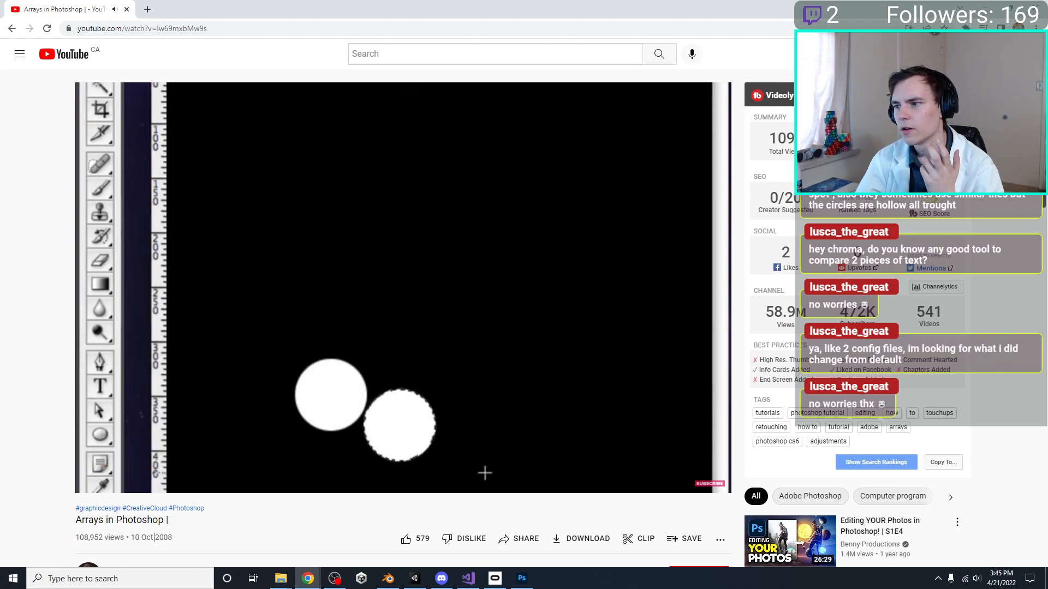
Leave the YouTube video and read the TurboFuture article on Photoshop batch duplication in Chrome, from the introduction through Step 1
{"action": "left_click", "coordinate": [368, 261]}
{"action": "key", "text": "alt+Tab"}
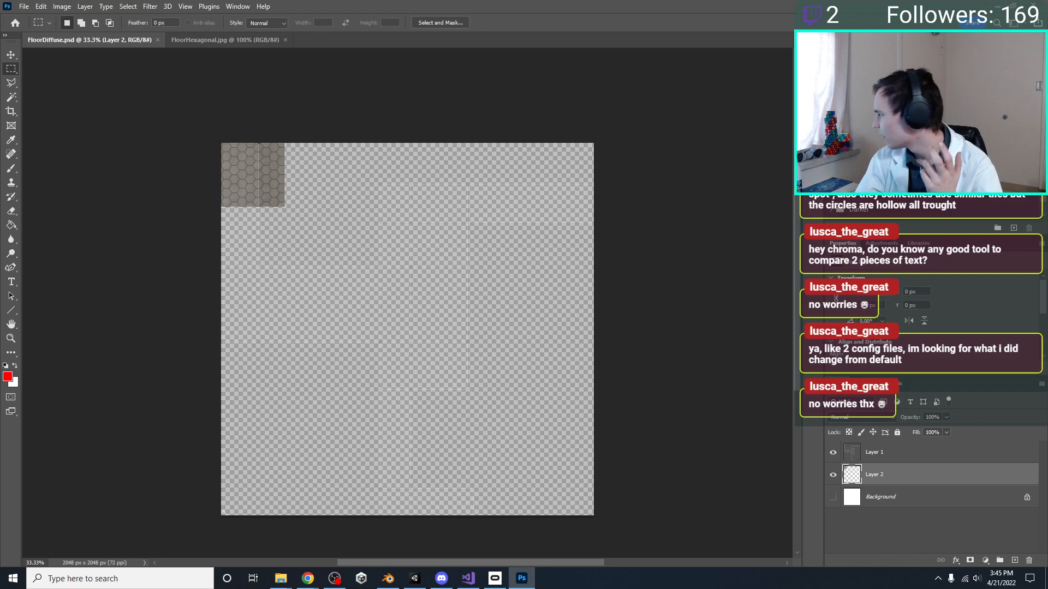
{"action": "key", "text": "alt+Tab"}
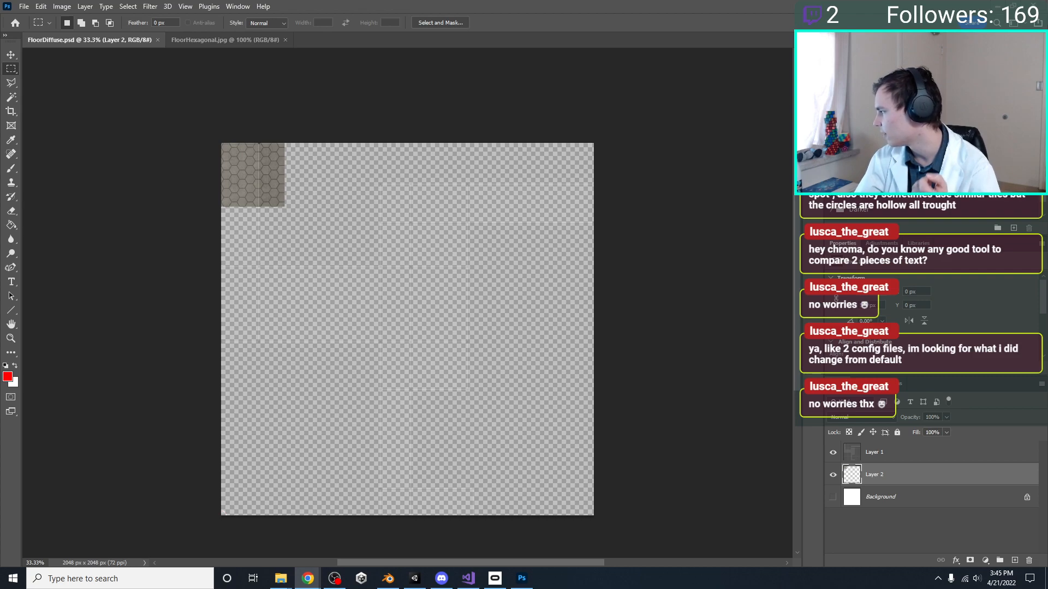
{"action": "key", "text": "alt+Tab"}
{"action": "scroll", "coordinate": [173, 349], "scroll_direction": "down", "scroll_amount": 7}
{"action": "scroll", "coordinate": [170, 332], "scroll_direction": "down", "scroll_amount": 1}
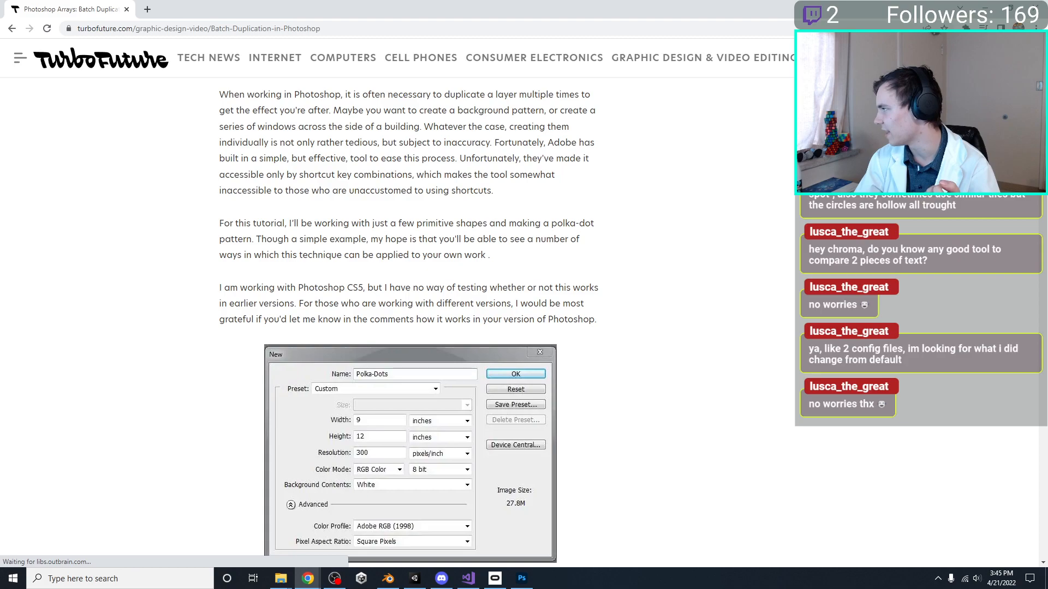
{"action": "scroll", "coordinate": [238, 339], "scroll_direction": "down", "scroll_amount": 5}
{"action": "scroll", "coordinate": [196, 332], "scroll_direction": "down", "scroll_amount": 3}
{"action": "scroll", "coordinate": [206, 328], "scroll_direction": "up", "scroll_amount": 3}
{"action": "scroll", "coordinate": [204, 328], "scroll_direction": "down", "scroll_amount": 1}
{"action": "scroll", "coordinate": [204, 328], "scroll_direction": "down", "scroll_amount": 3}
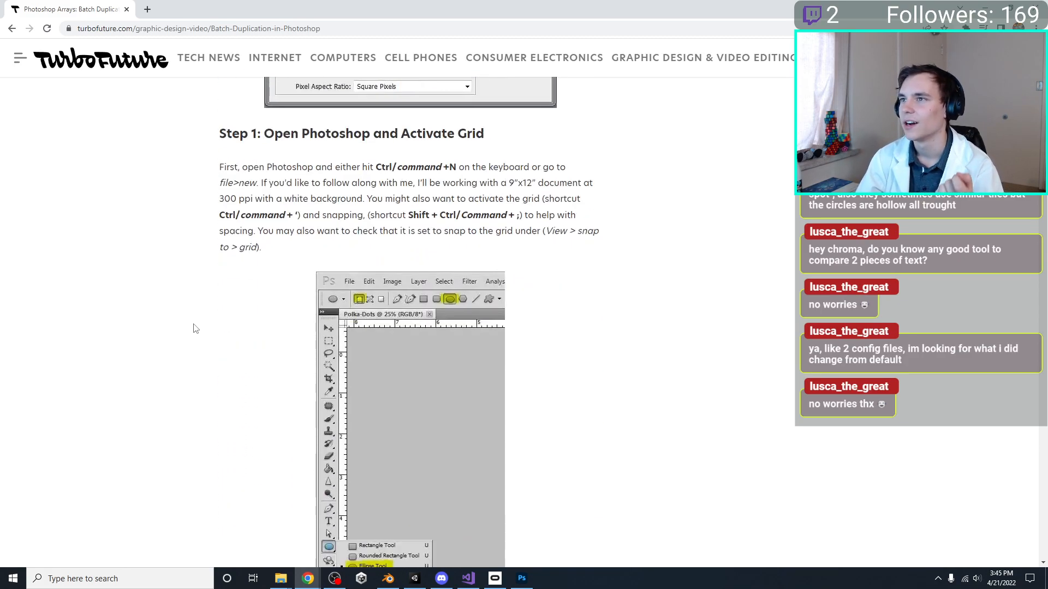
{"action": "scroll", "coordinate": [195, 329], "scroll_direction": "down", "scroll_amount": 5}
{"action": "scroll", "coordinate": [196, 328], "scroll_direction": "up", "scroll_amount": 2}
{"action": "scroll", "coordinate": [196, 328], "scroll_direction": "down", "scroll_amount": 7}
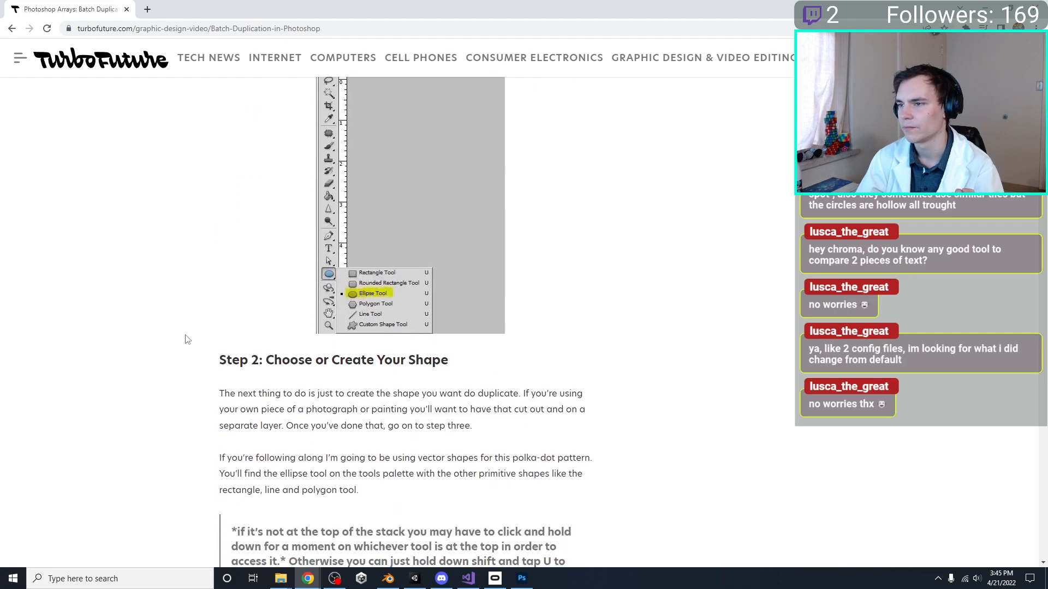
Read Step 2 of the article on choosing or creating the shape to duplicate
{"action": "scroll", "coordinate": [141, 335], "scroll_direction": "down", "scroll_amount": 9}
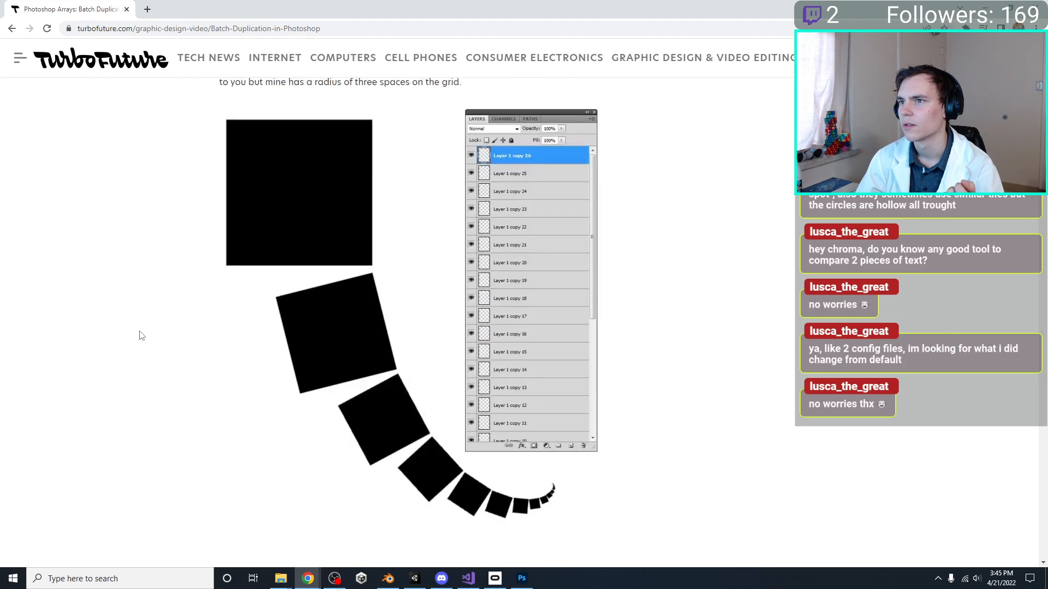
{"action": "scroll", "coordinate": [141, 335], "scroll_direction": "up", "scroll_amount": 8}
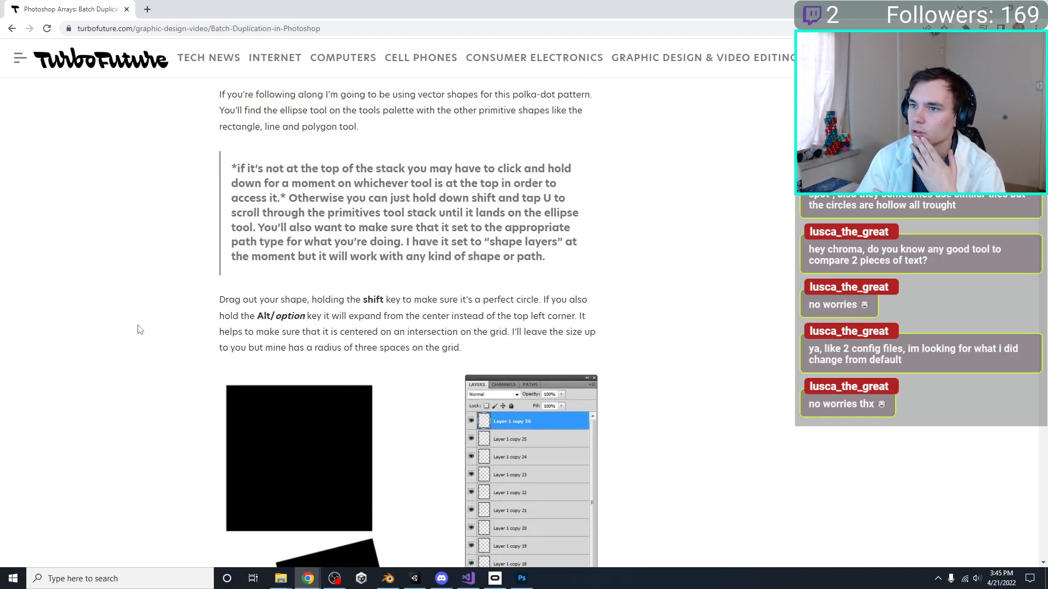
{"action": "scroll", "coordinate": [140, 330], "scroll_direction": "up", "scroll_amount": 2}
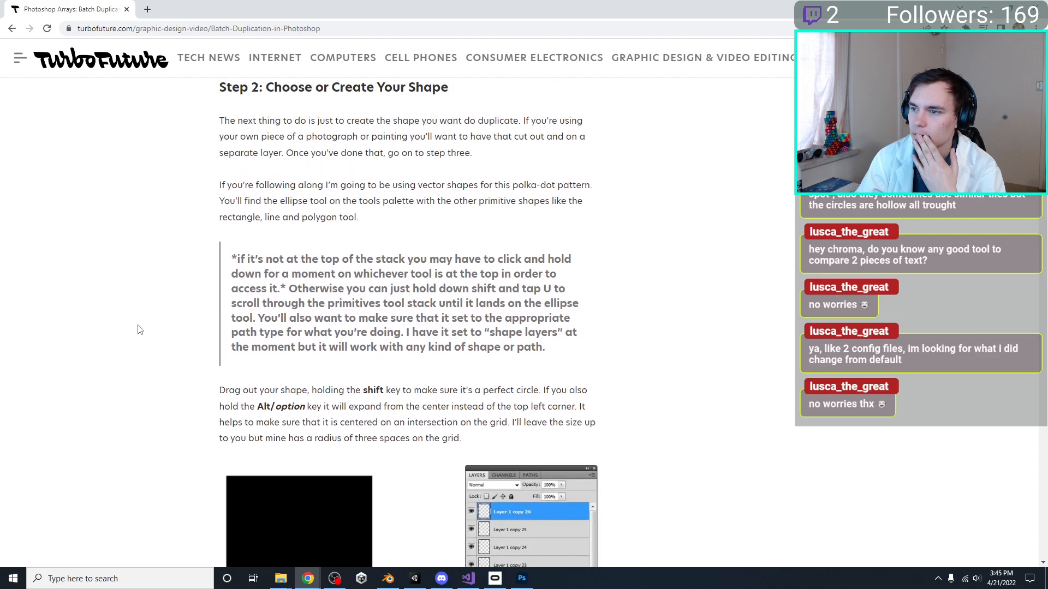
{"action": "scroll", "coordinate": [141, 329], "scroll_direction": "down", "scroll_amount": 2}
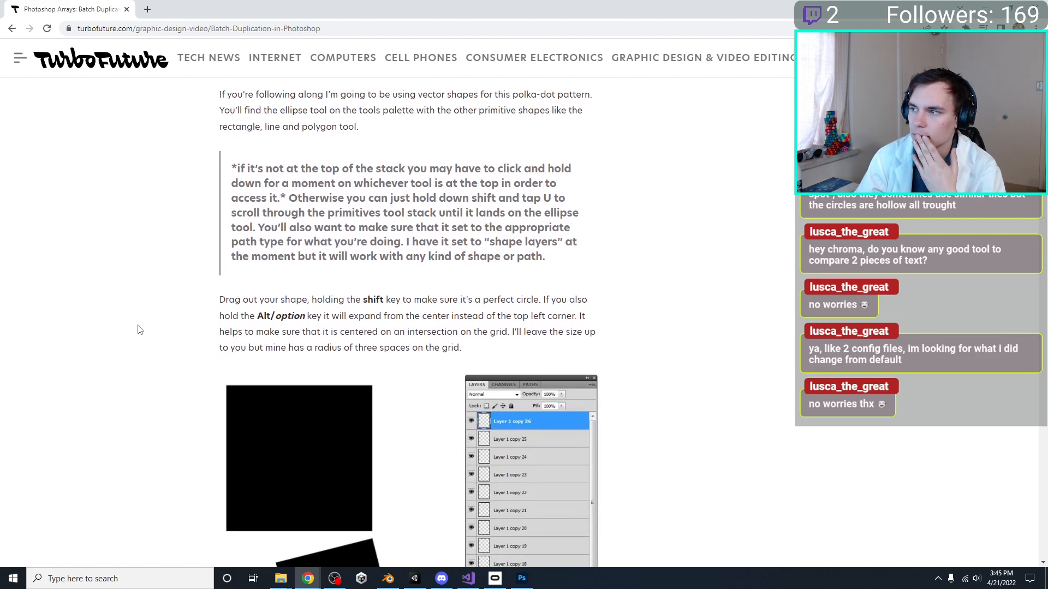
{"action": "scroll", "coordinate": [140, 329], "scroll_direction": "down", "scroll_amount": 20}
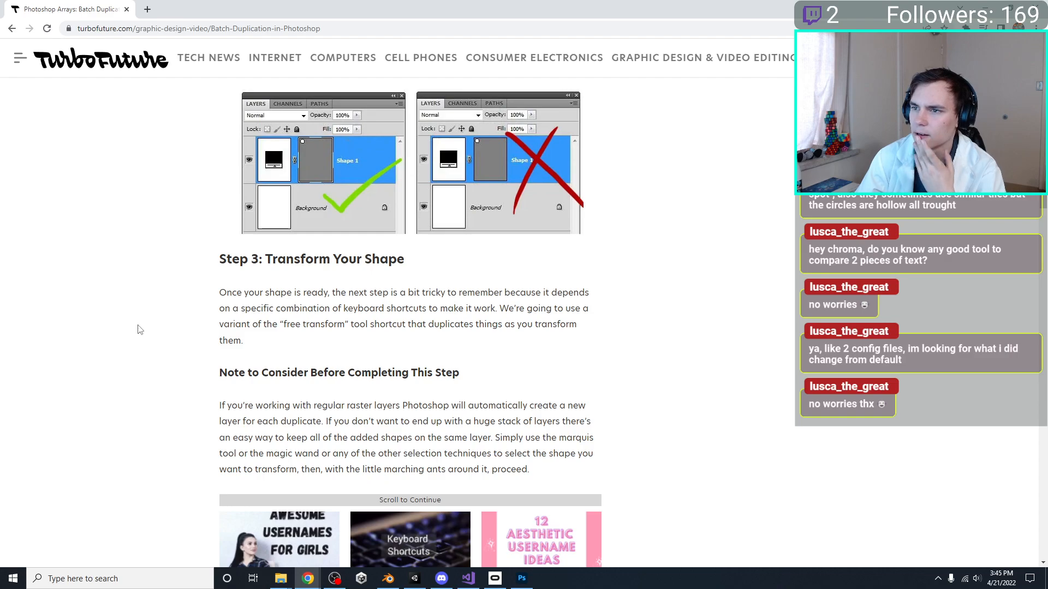
Read Steps 3 and 4 of the article on transforming the shape and reapplying batch transformations
{"action": "scroll", "coordinate": [141, 330], "scroll_direction": "down", "scroll_amount": 3}
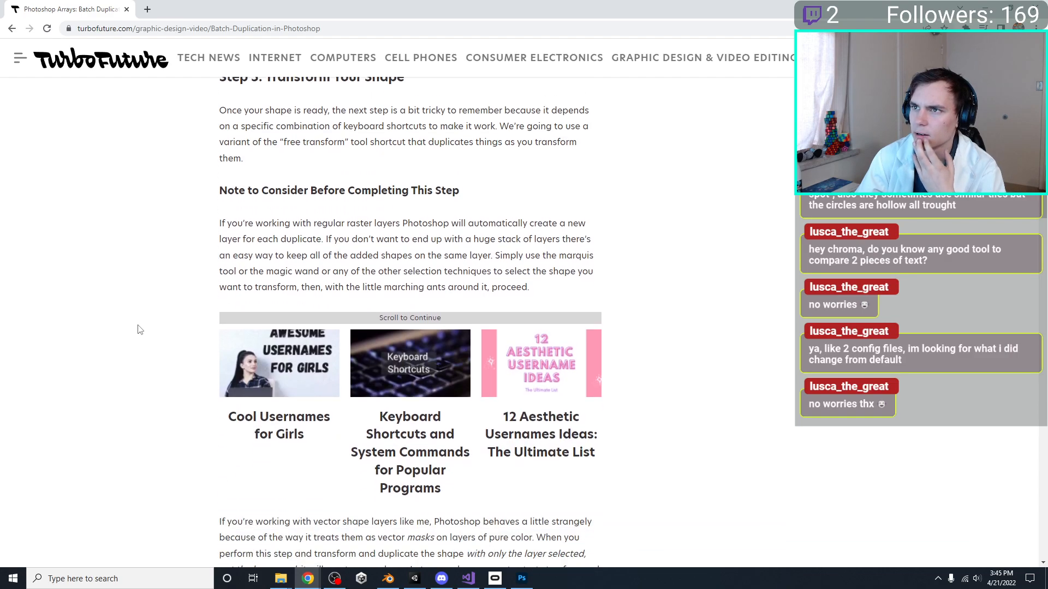
{"action": "scroll", "coordinate": [140, 330], "scroll_direction": "down", "scroll_amount": 7}
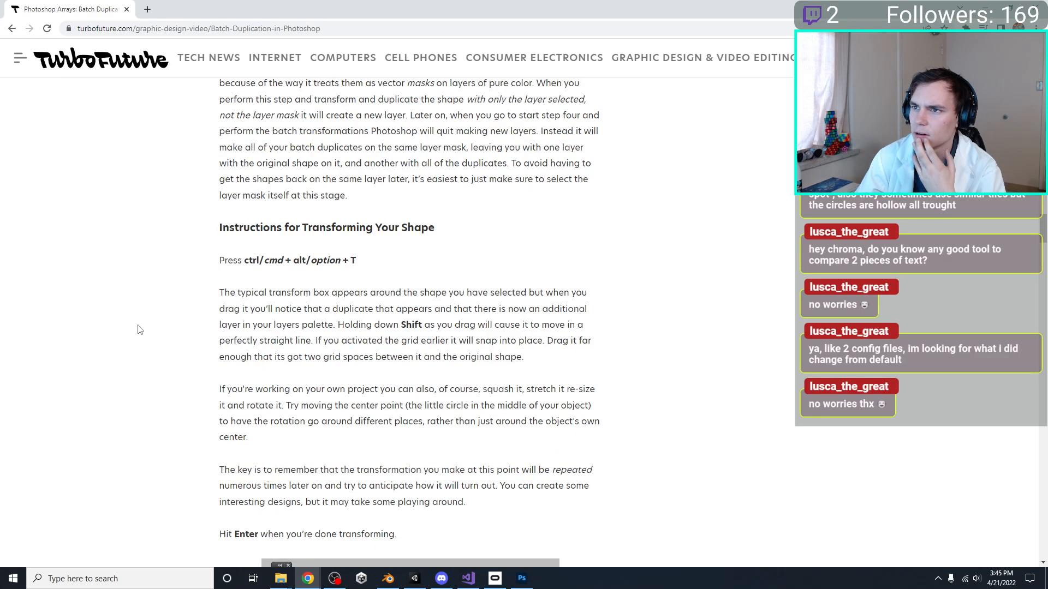
{"action": "scroll", "coordinate": [140, 330], "scroll_direction": "down", "scroll_amount": 6}
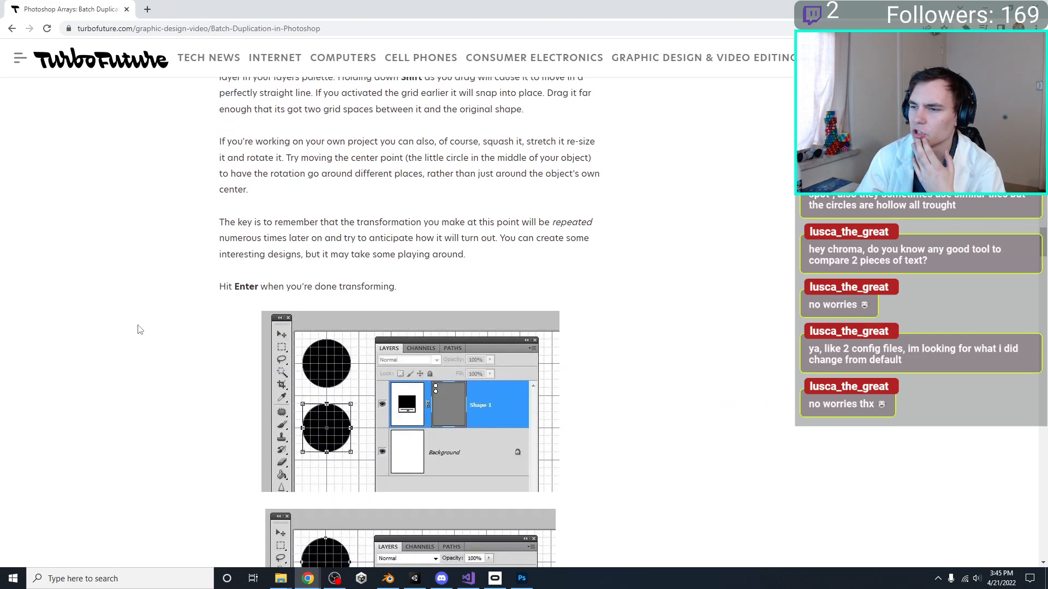
{"action": "scroll", "coordinate": [140, 330], "scroll_direction": "down", "scroll_amount": 2}
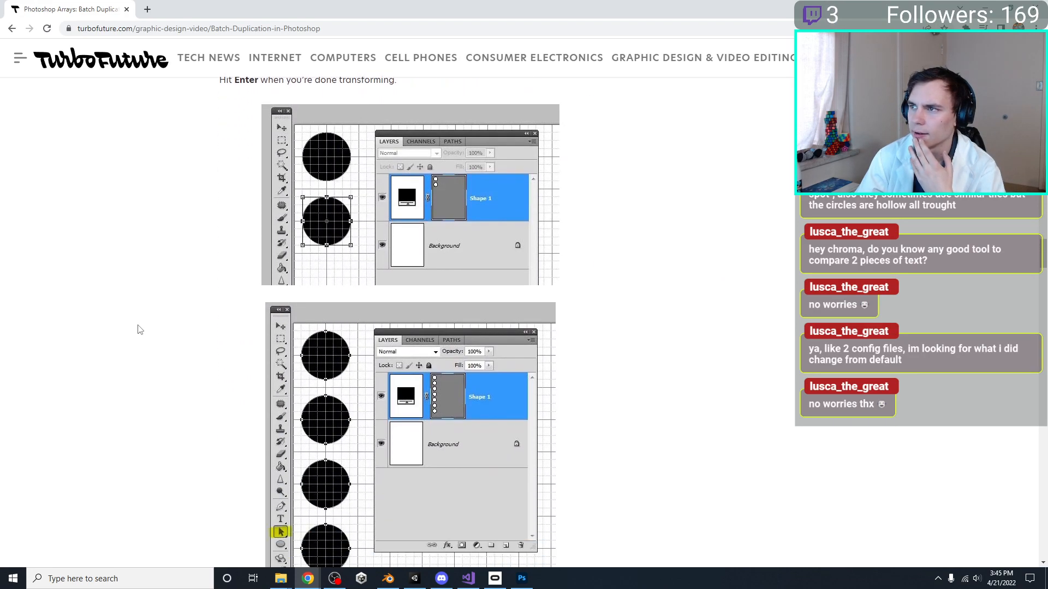
{"action": "scroll", "coordinate": [140, 330], "scroll_direction": "down", "scroll_amount": 3}
{"action": "scroll", "coordinate": [140, 329], "scroll_direction": "up", "scroll_amount": 6}
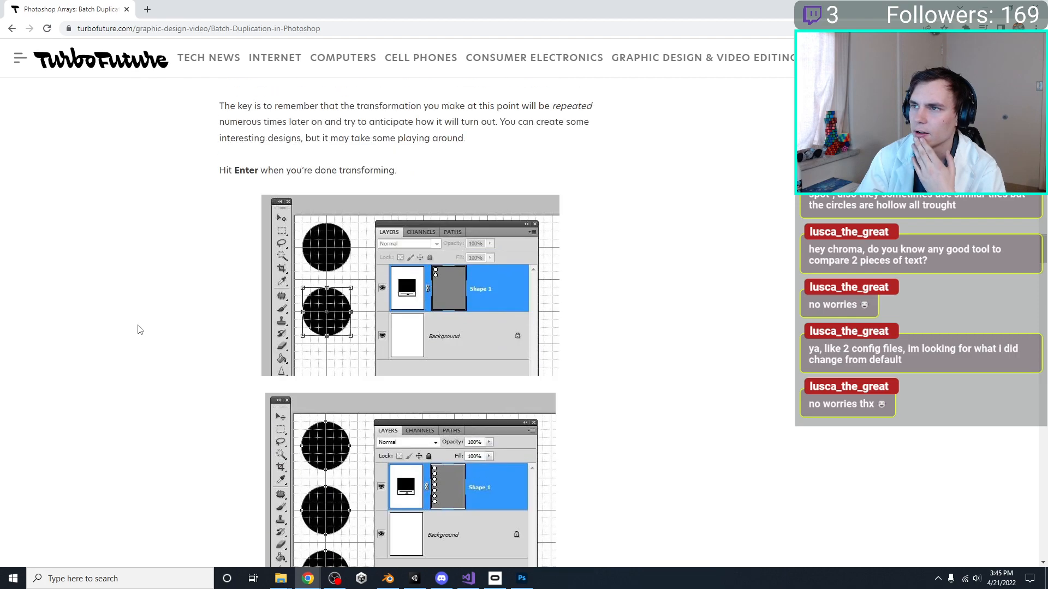
{"action": "scroll", "coordinate": [141, 330], "scroll_direction": "down", "scroll_amount": 9}
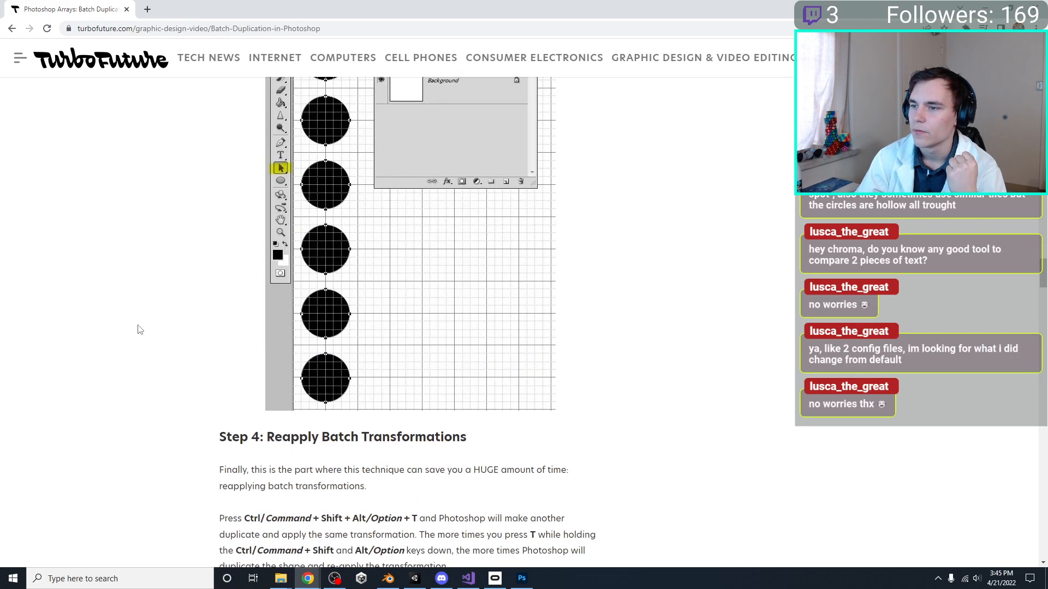
{"action": "scroll", "coordinate": [141, 330], "scroll_direction": "down", "scroll_amount": 3}
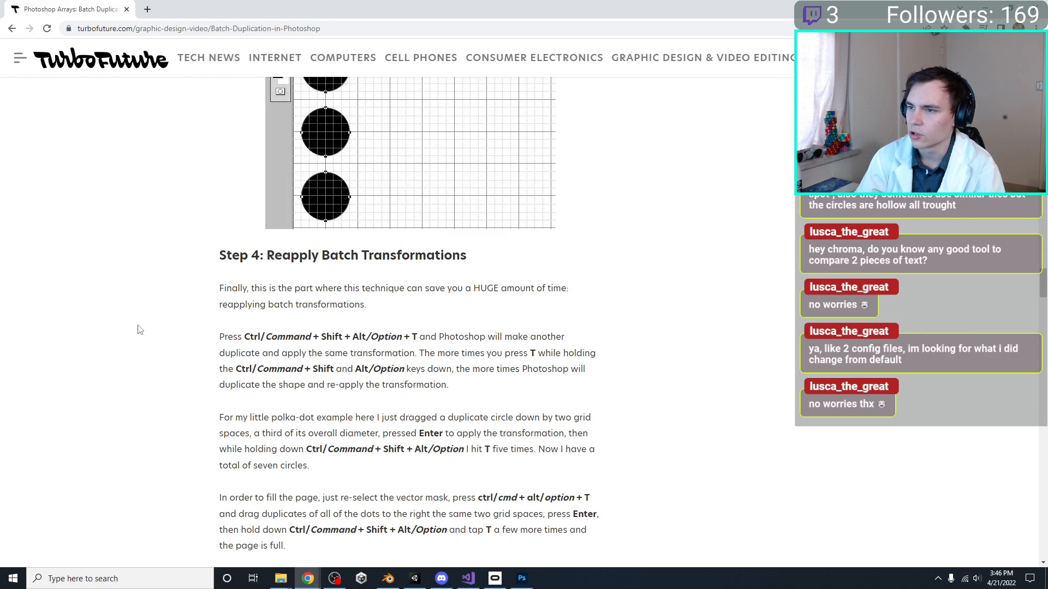
Switch to Photoshop, undo a trial duplicate of Layer 2, and hide Layer 1
{"action": "key", "text": "alt+Tab"}
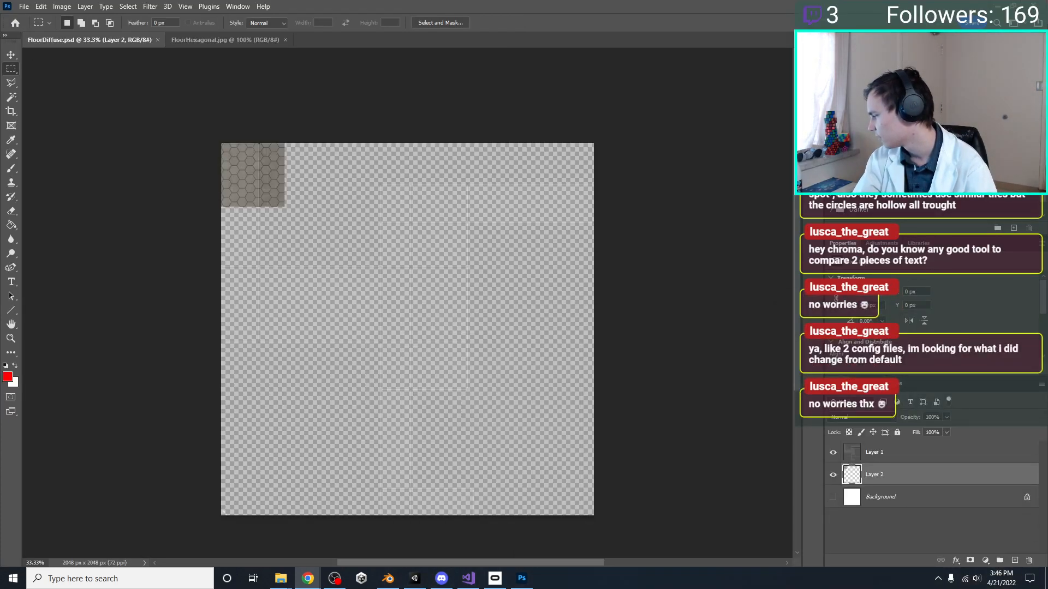
{"action": "left_click", "coordinate": [314, 5]}
{"action": "left_click", "coordinate": [884, 458]}
{"action": "left_click", "coordinate": [879, 476]}
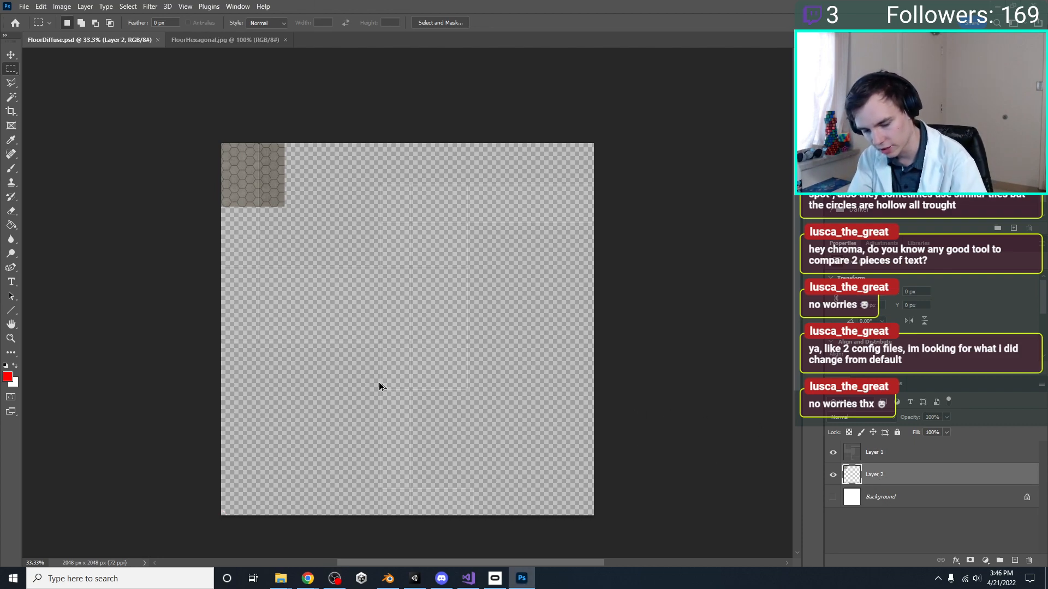
{"action": "key", "text": "ctrl+j"}
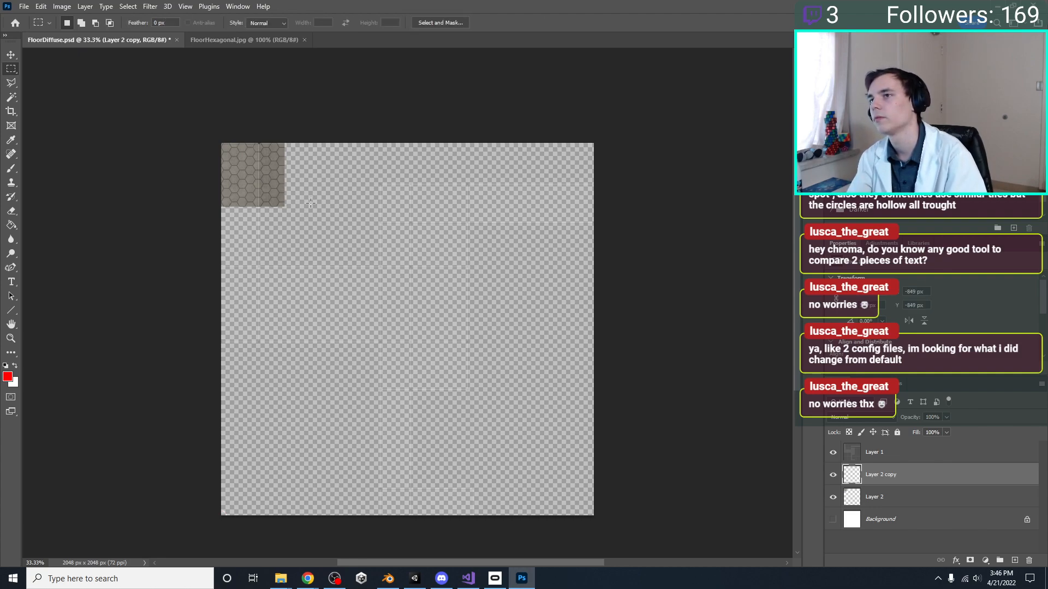
{"action": "key", "text": "ctrl+z"}
{"action": "key", "text": "z"}
{"action": "left_click", "coordinate": [832, 452]}
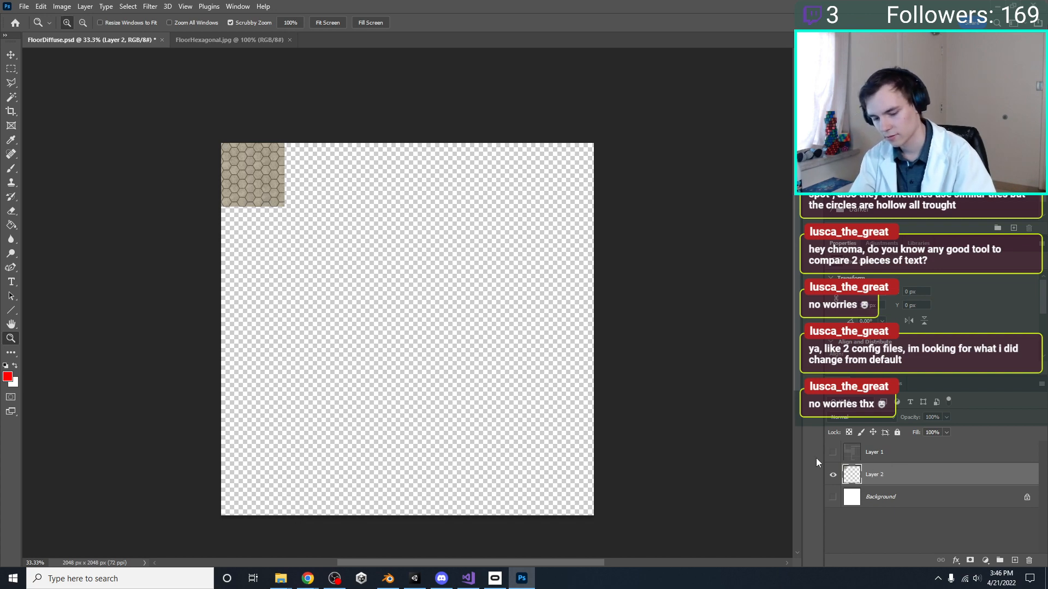
{"action": "key", "text": "ctrl+j"}
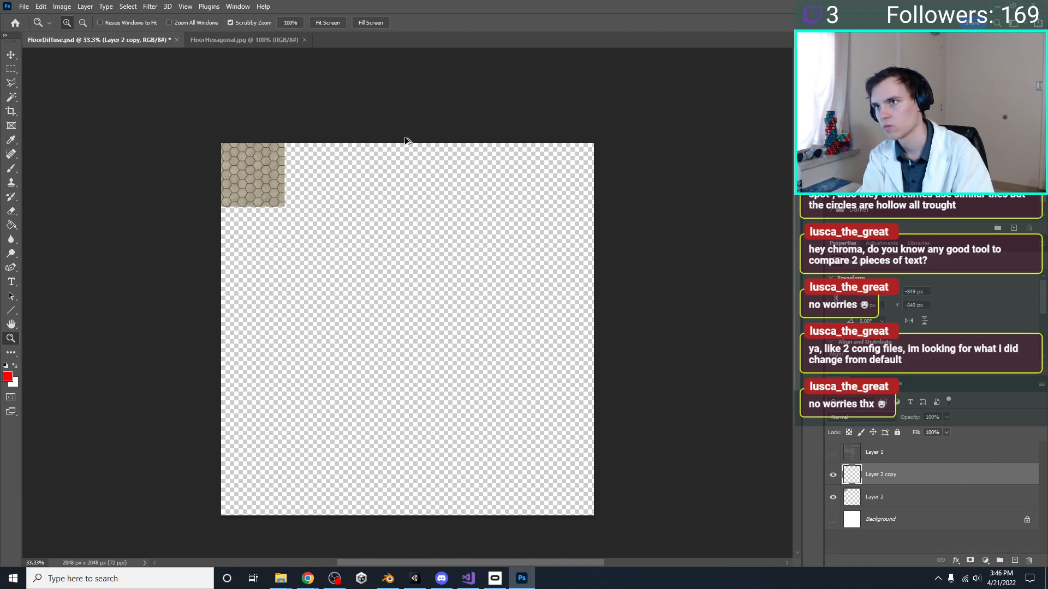
{"action": "key", "text": "ctrl+t"}
{"action": "key", "text": "Escape"}
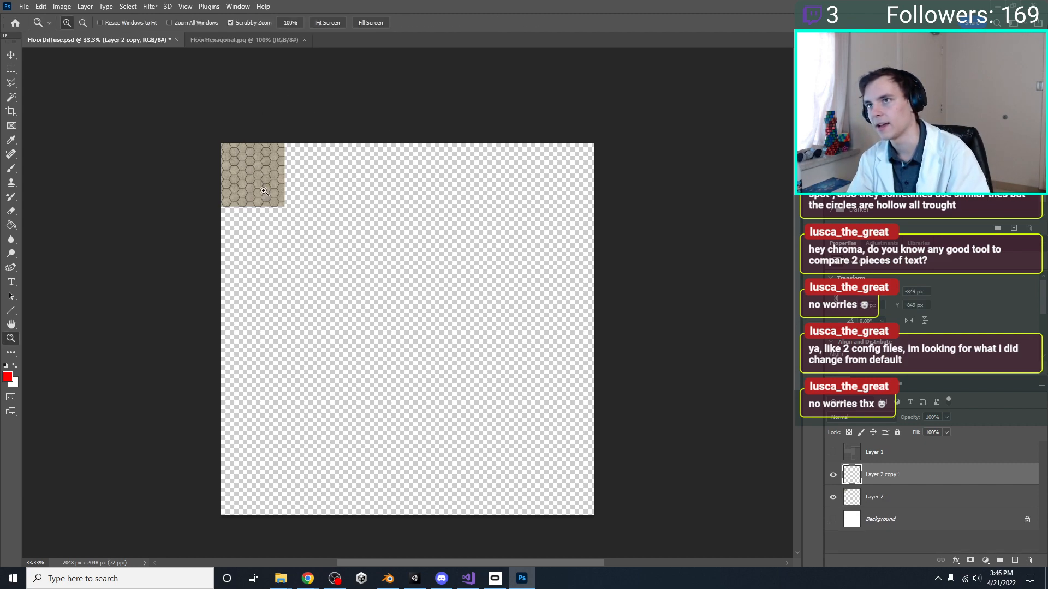
{"action": "key", "text": "ctrl+z"}
{"action": "left_click", "coordinate": [11, 56]}
{"action": "key", "text": "ctrl+t"}
{"action": "left_click_drag", "start_coordinate": [249, 155], "coordinate": [281, 167]}
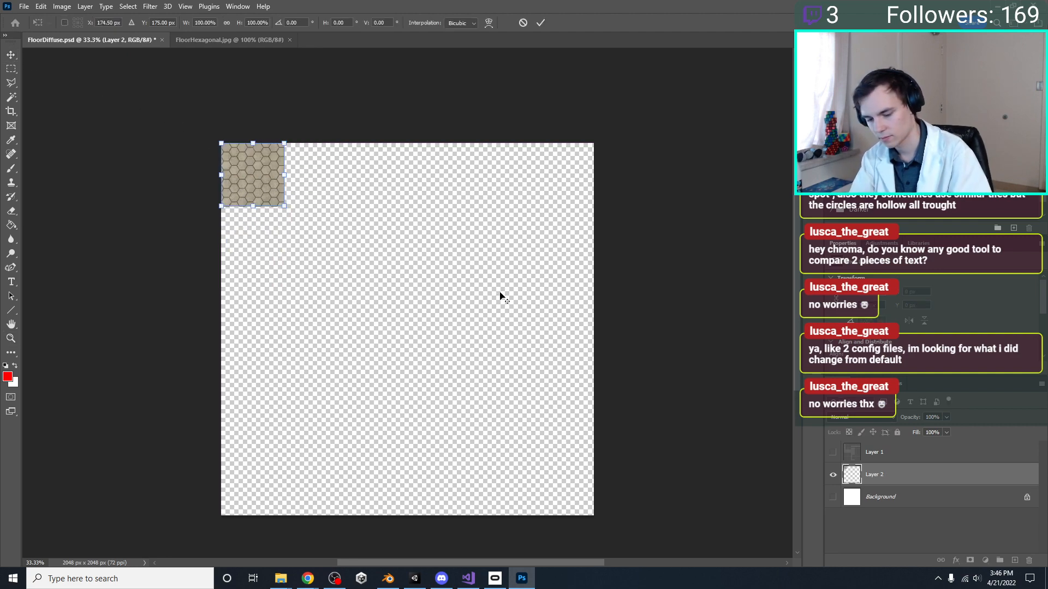
{"action": "key", "text": "ctrl+shift+t"}
{"action": "key", "text": "ctrl+z"}
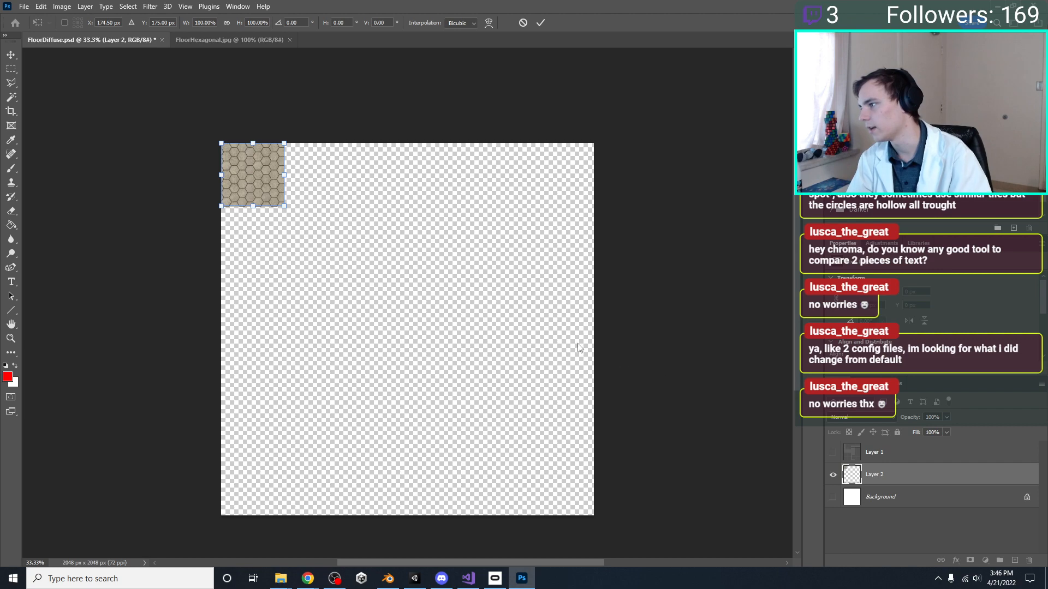
{"action": "left_click", "coordinate": [540, 23]}
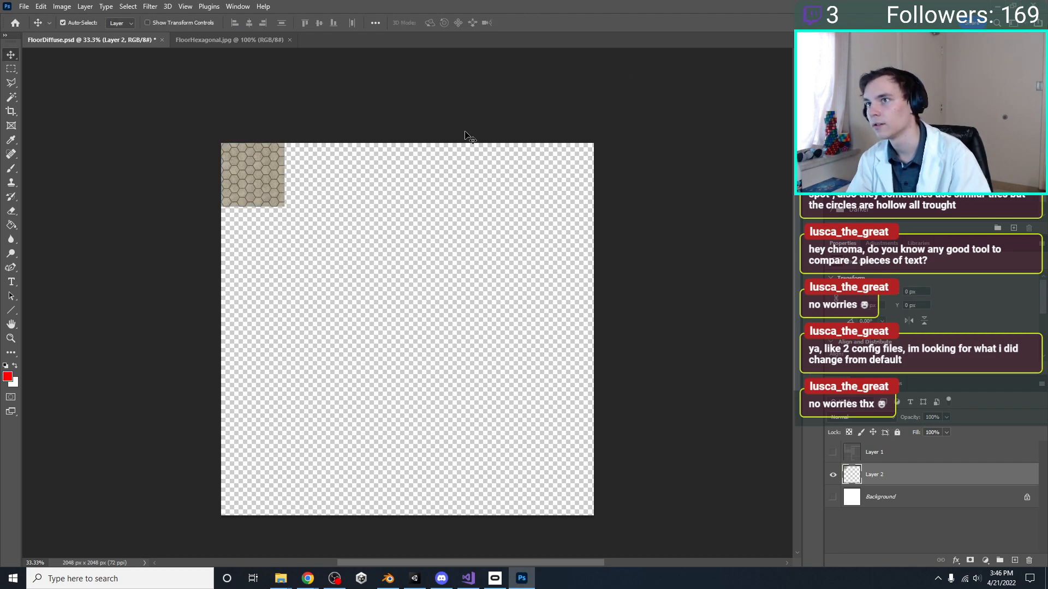
Duplicate Layer 2 and use Free Transform to move the copy down 350 px, directly below the original hexagon tile
{"action": "key", "text": "ctrl+j"}
{"action": "key", "text": "ctrl+t"}
{"action": "left_click_drag", "start_coordinate": [262, 170], "coordinate": [259, 247]}
{"action": "key", "text": "Return"}
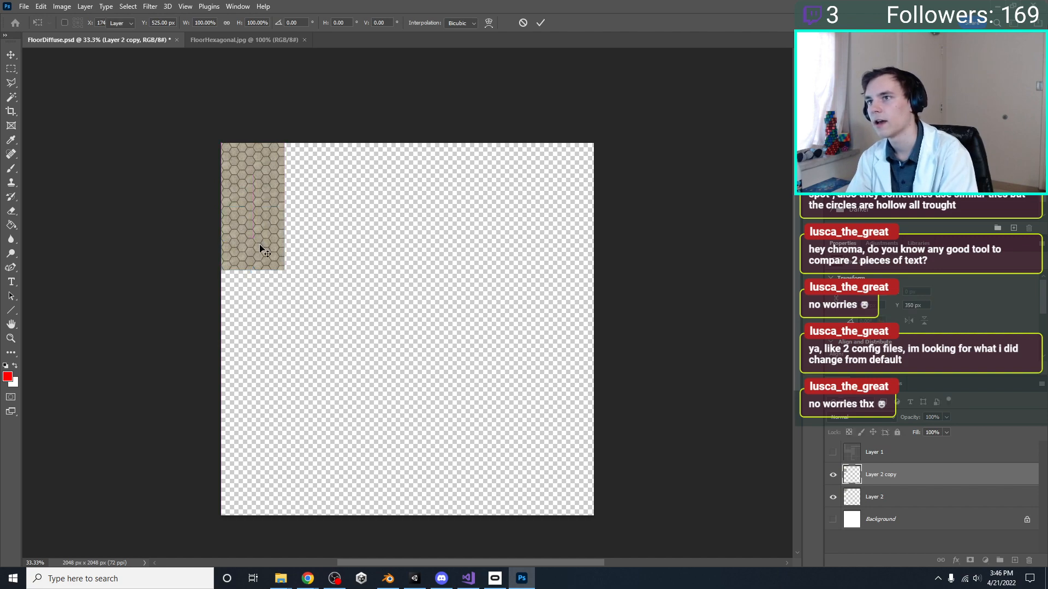
Recheck the article in Chrome, return to Photoshop, and repeat the duplicating transform four times so the tile column fills the canvas height
{"action": "left_click", "coordinate": [304, 580]}
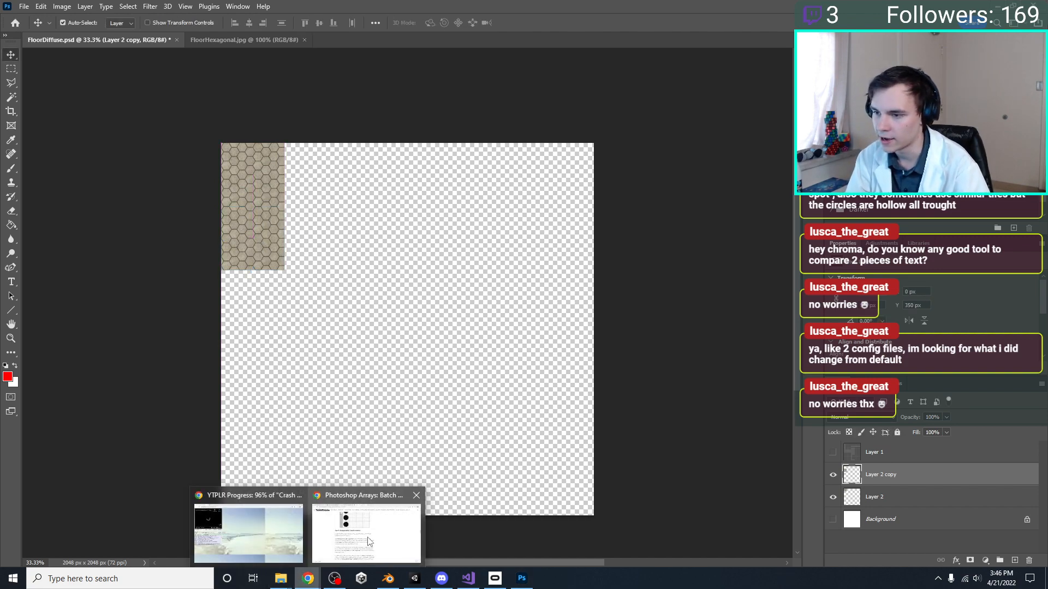
{"action": "left_click", "coordinate": [339, 529]}
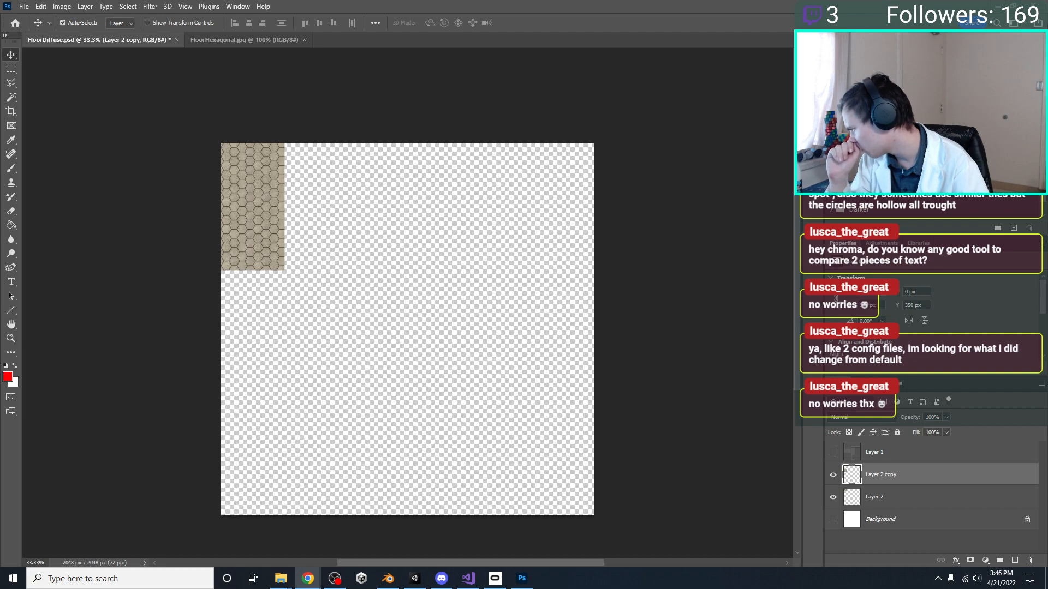
{"action": "left_click", "coordinate": [704, 173]}
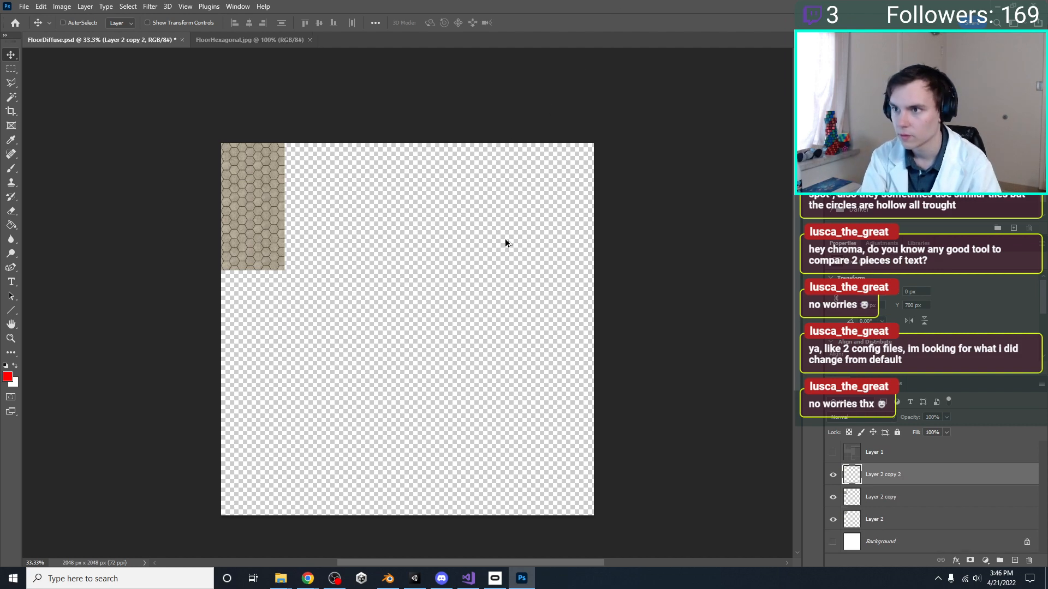
{"action": "key", "text": "ctrl+alt+shift+t"}
{"action": "key", "text": "ctrl+alt+shift+t"}
{"action": "key", "text": "ctrl+alt+shift+t"}
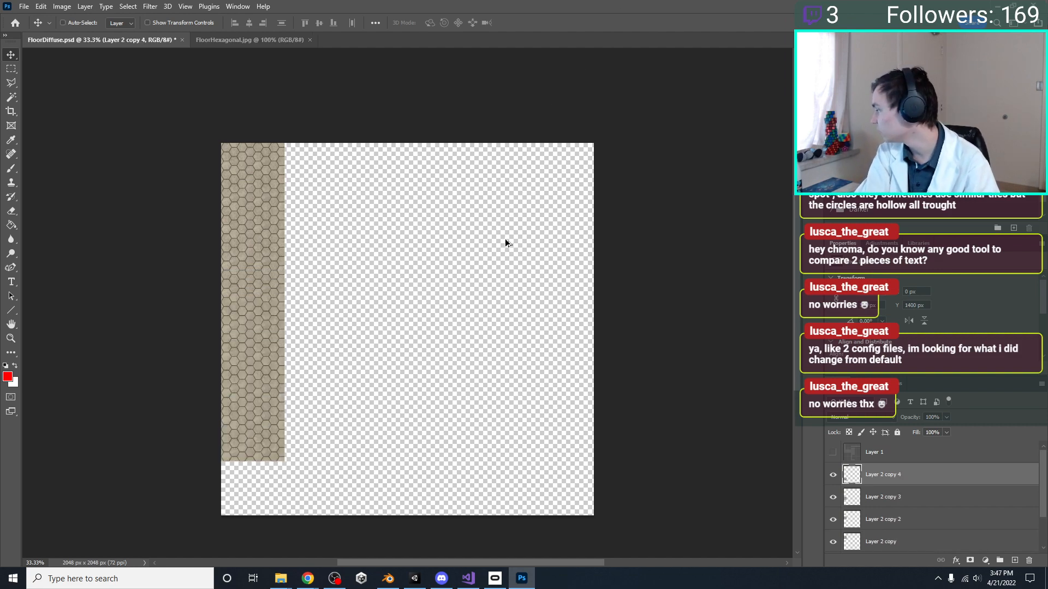
{"action": "key", "text": "ctrl+alt+shift+t"}
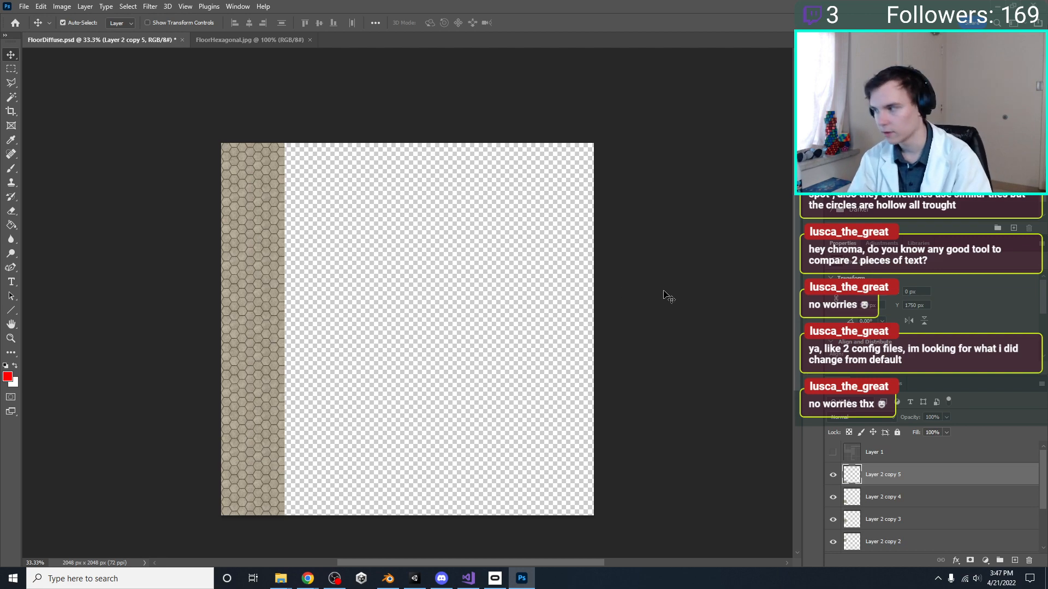
Merge Layer 2 and all its copies into a single column layer, and show the rulers
{"action": "scroll", "coordinate": [896, 475], "scroll_direction": "down", "scroll_amount": 2}
{"action": "left_click", "coordinate": [895, 520], "text": "shift"}
{"action": "scroll", "coordinate": [895, 520], "scroll_direction": "down", "scroll_amount": 1}
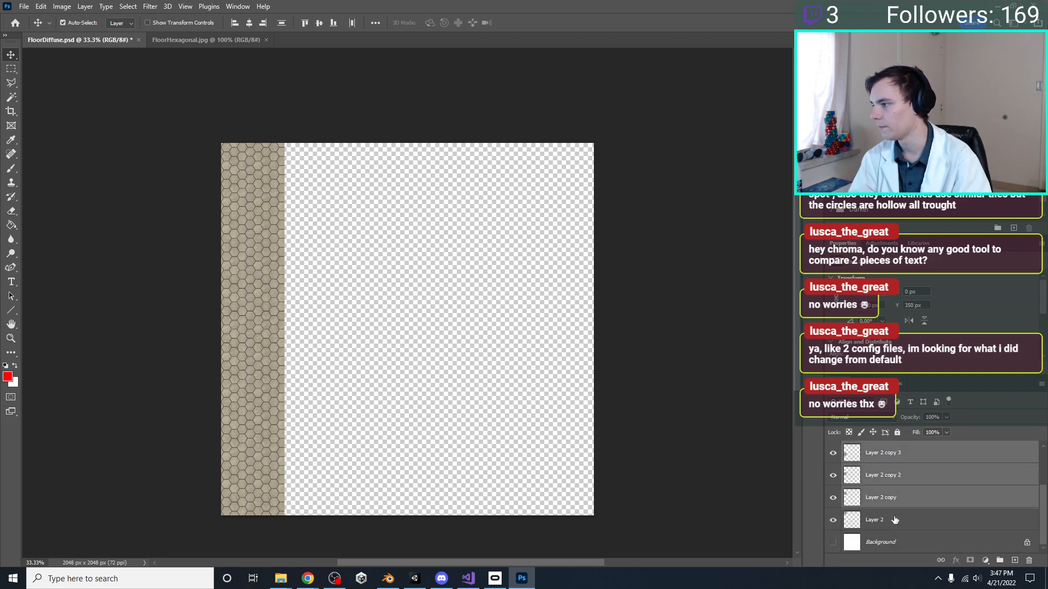
{"action": "right_click", "coordinate": [894, 513]}
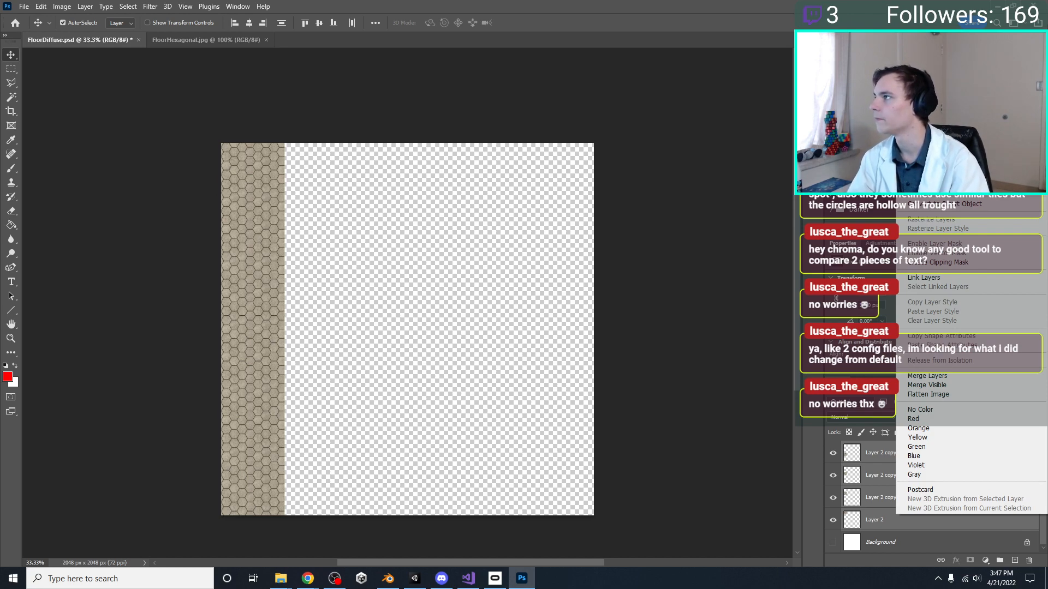
{"action": "left_click", "coordinate": [930, 376]}
{"action": "key", "text": "ctrl+r"}
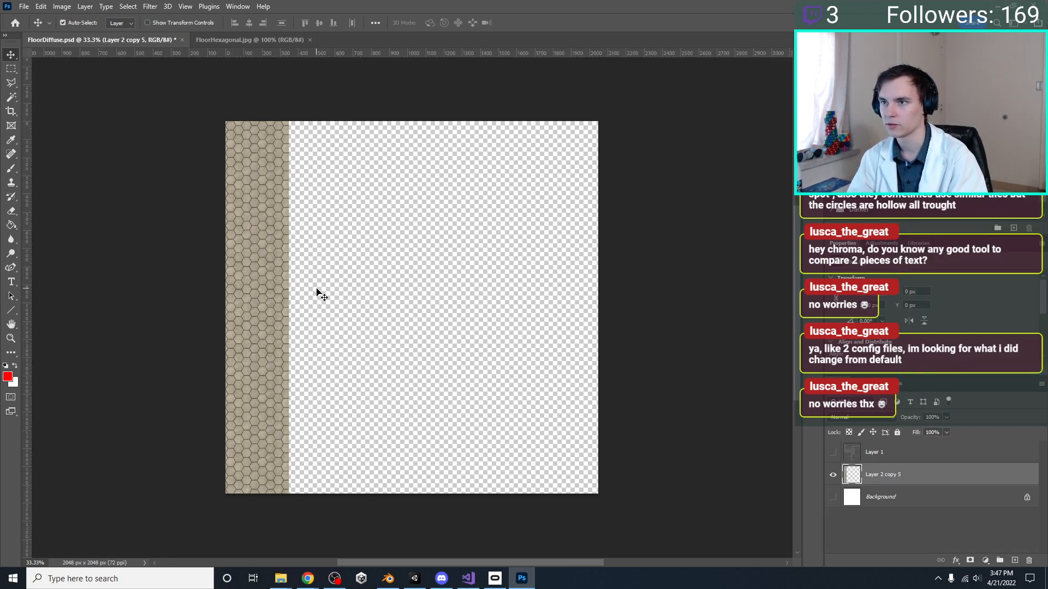
Hide the rulers, duplicate the merged tile column, and use Free Transform to move the copy beside the original at X 349 px
{"action": "key", "text": "ctrl+r"}
{"action": "key", "text": "ctrl+t"}
{"action": "left_click_drag", "start_coordinate": [264, 254], "coordinate": [310, 195]}
{"action": "key", "text": "Return"}
{"action": "key", "text": "ctrl+j"}
{"action": "key", "text": "ctrl+t"}
{"action": "key", "text": "Return"}
{"action": "key", "text": "ctrl+t"}
{"action": "mouse_move", "coordinate": [300, 255]}
{"action": "left_mouse_down"}
{"action": "mouse_move", "coordinate": [299, 246]}
{"action": "mouse_move", "coordinate": [299, 255]}
{"action": "left_mouse_up"}
{"action": "key", "text": "Return"}
Examine the seam between the two hexagon tile columns and the pattern near the canvas's upper edge up close
{"action": "scroll", "coordinate": [260, 212], "scroll_direction": "up", "scroll_amount": 2}
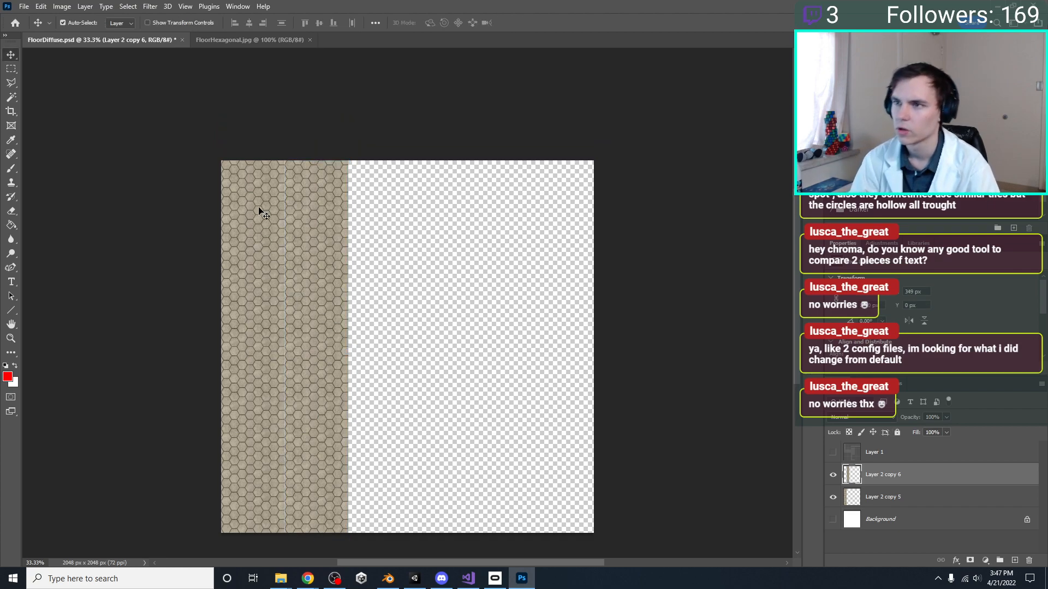
{"action": "scroll", "coordinate": [257, 216], "scroll_direction": "up", "scroll_amount": 1, "text": "ctrl"}
{"action": "scroll", "coordinate": [255, 216], "scroll_direction": "up", "scroll_amount": 3, "text": "alt"}
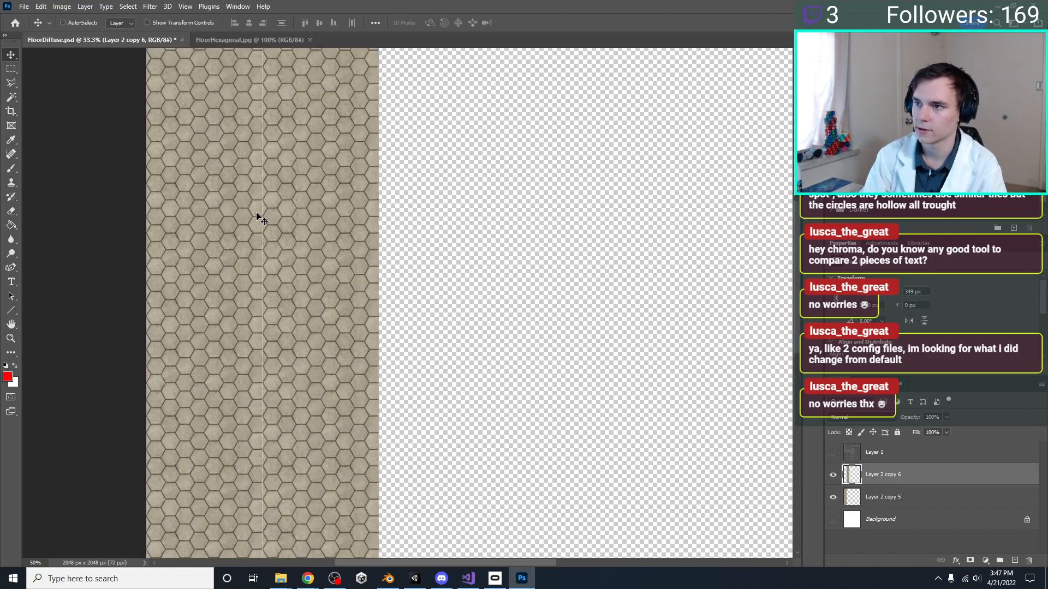
{"action": "scroll", "coordinate": [299, 286], "scroll_direction": "up", "scroll_amount": 4}
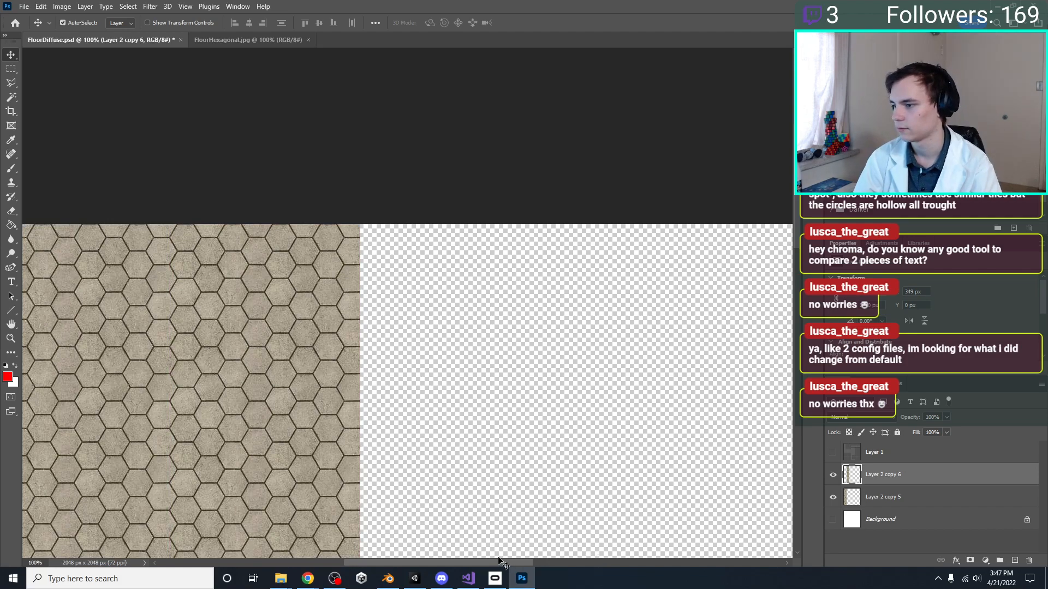
{"action": "left_click_drag", "start_coordinate": [500, 567], "coordinate": [416, 517]}
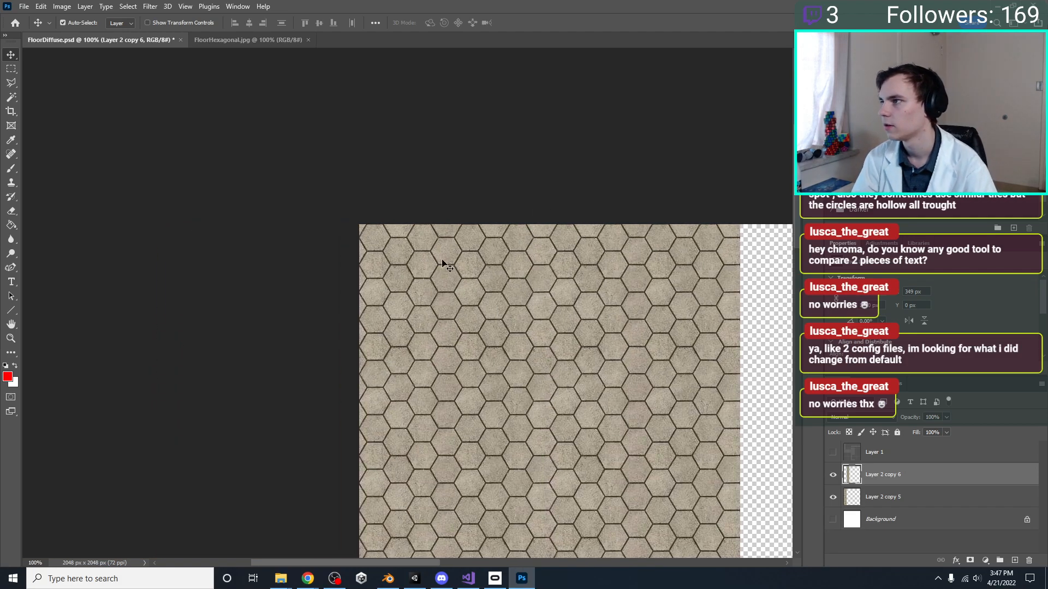
{"action": "scroll", "coordinate": [442, 299], "scroll_direction": "down", "scroll_amount": 3, "text": "alt"}
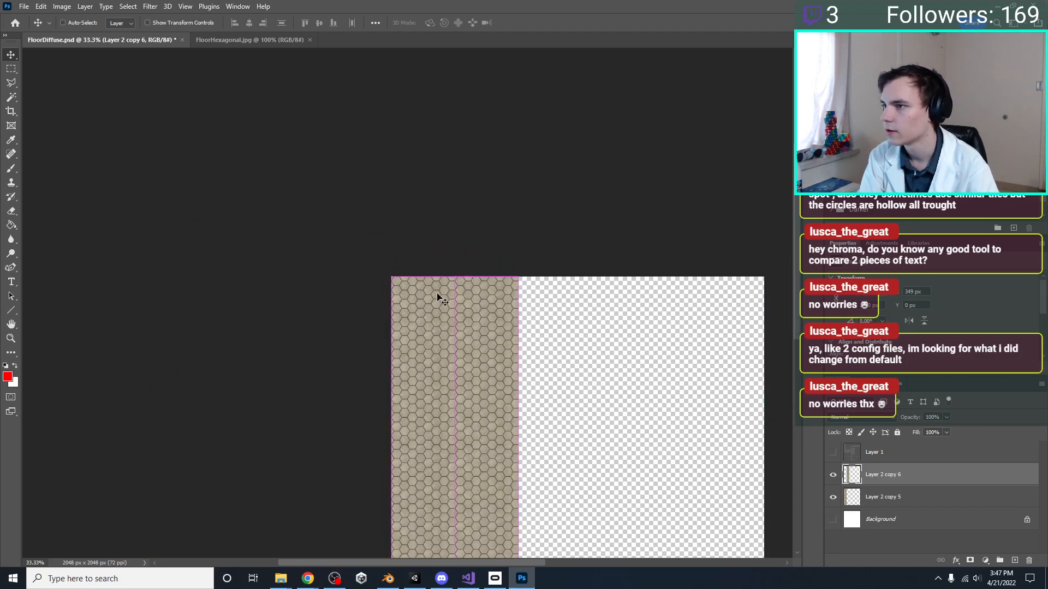
{"action": "key", "text": "ctrl+plus"}
{"action": "key", "text": "ctrl+plus"}
{"action": "key", "text": "ctrl+plus"}
{"action": "key", "text": "ctrl+plus"}
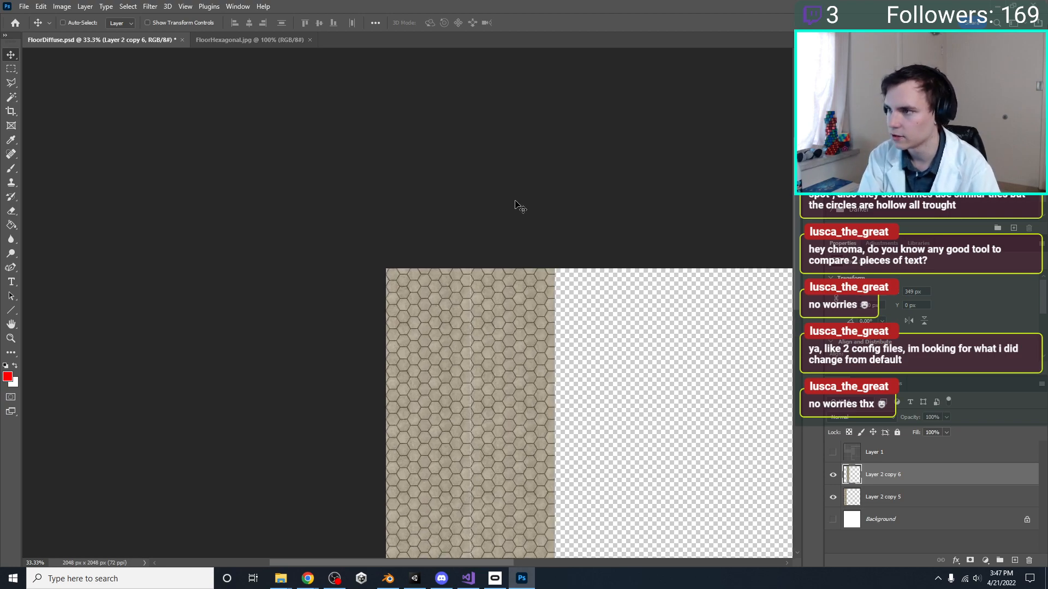
{"action": "scroll", "coordinate": [512, 210], "scroll_direction": "down", "scroll_amount": 1}
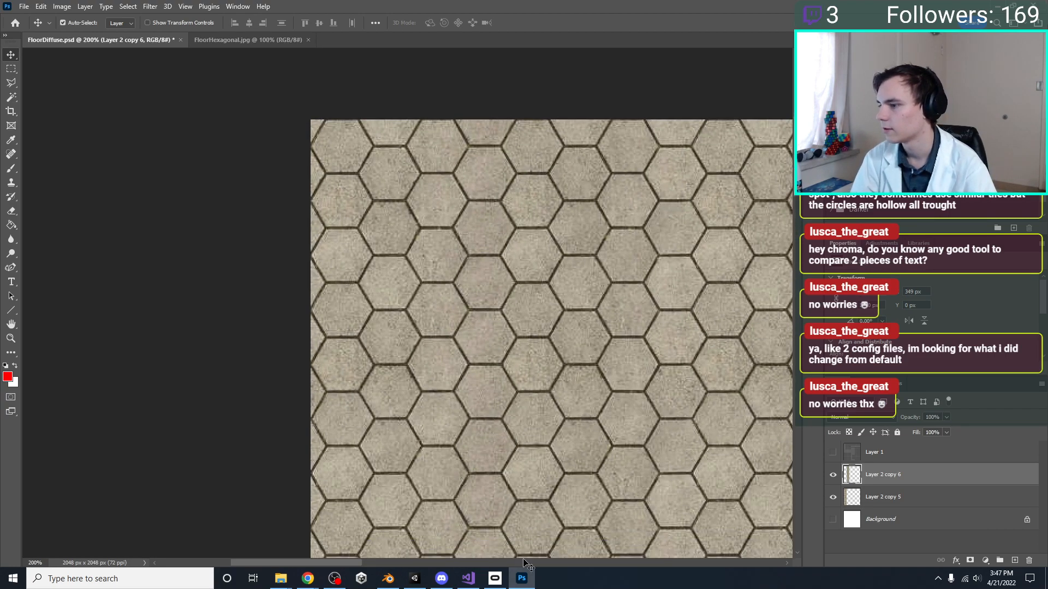
{"action": "left_click_drag", "start_coordinate": [336, 564], "coordinate": [430, 562]}
{"action": "key", "text": "ctrl+minus"}
{"action": "key", "text": "ctrl+minus"}
{"action": "key", "text": "ctrl+minus"}
{"action": "key", "text": "ctrl+minus"}
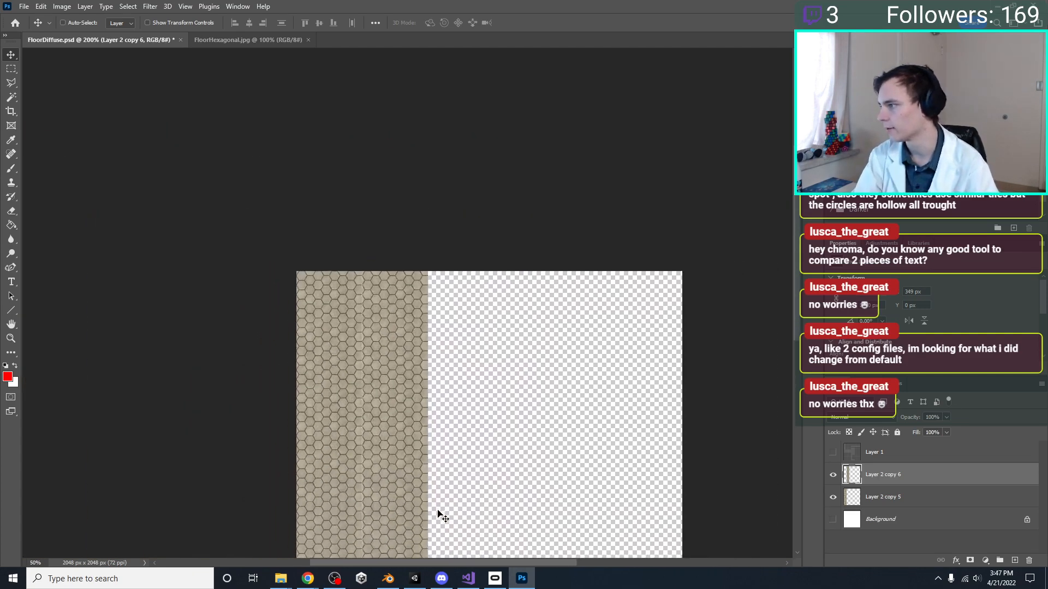
{"action": "scroll", "coordinate": [529, 363], "scroll_direction": "down", "scroll_amount": 2}
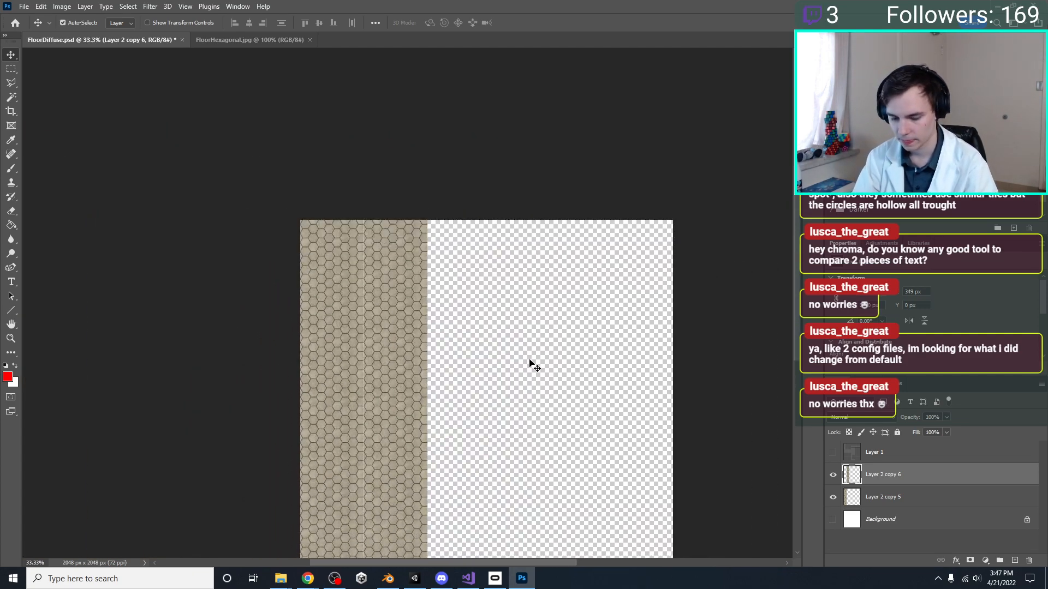
Duplicate the second tile column and use Free Transform to place the copy directly to its right at X 698 px
{"action": "key", "text": "ctrl+j"}
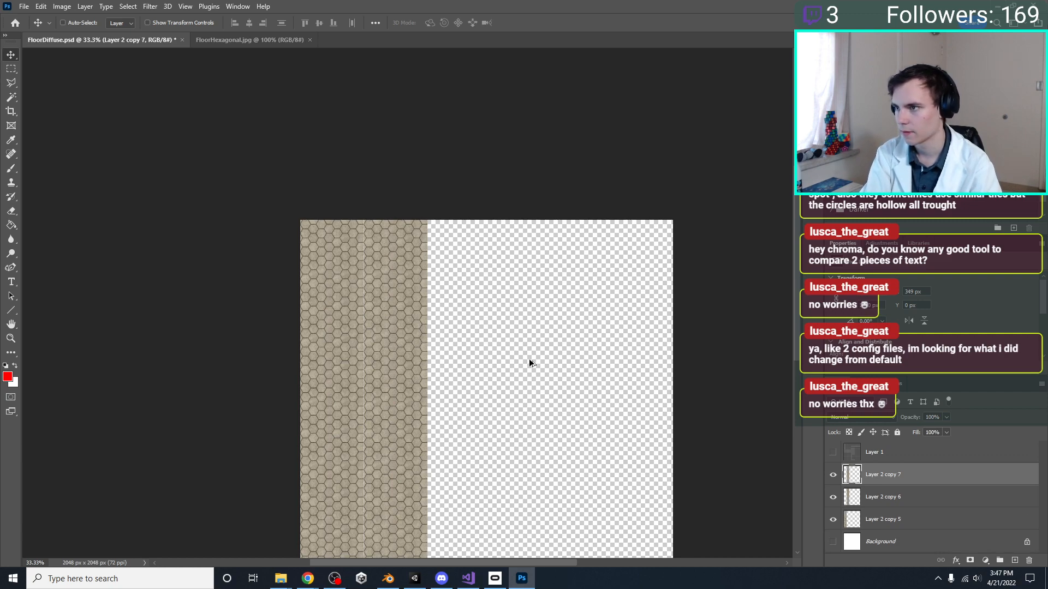
{"action": "key", "text": "ctrl+z"}
{"action": "scroll", "coordinate": [533, 342], "scroll_direction": "down", "scroll_amount": 1}
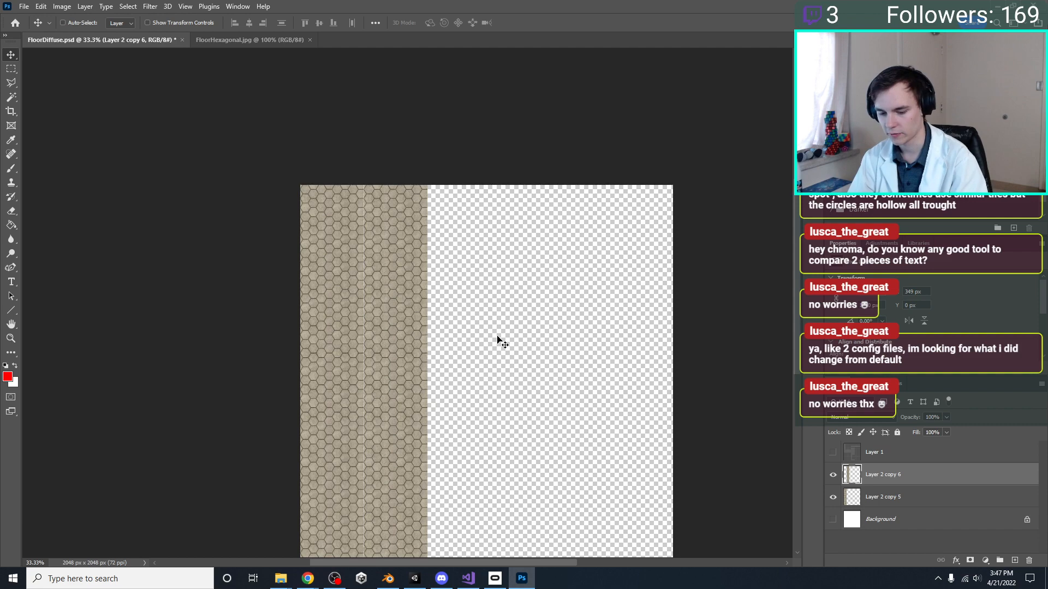
{"action": "key", "text": "ctrl+j"}
{"action": "key", "text": "ctrl+t"}
{"action": "left_click_drag", "start_coordinate": [388, 333], "coordinate": [456, 337]}
{"action": "key", "text": "Return"}
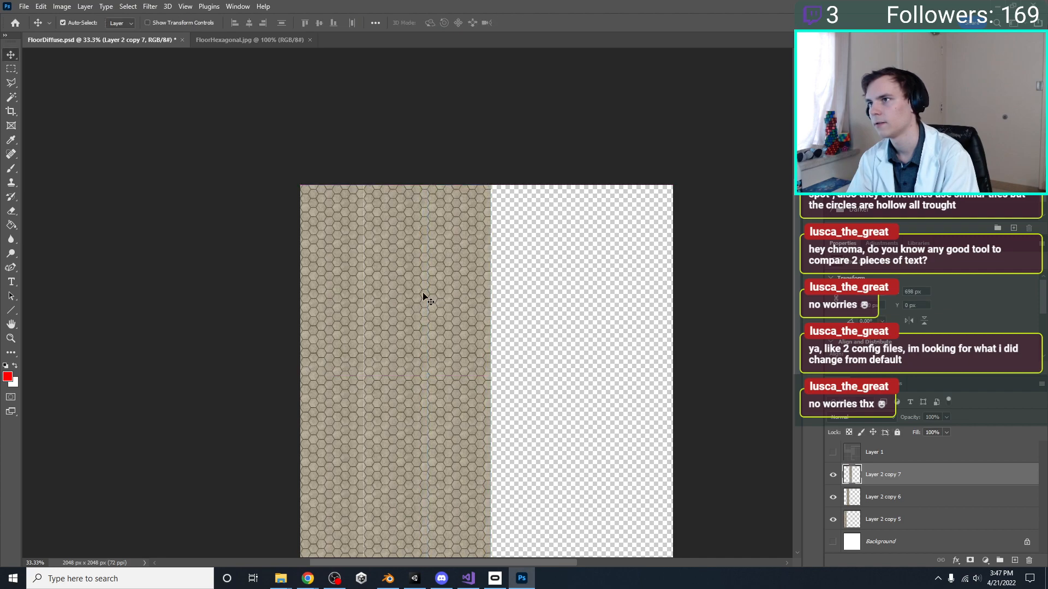
Repeat the duplicating transform three times so the tile columns fill the canvas width, and save FloorDiffuse.psd
{"action": "key", "text": "ctrl+shift+alt+t"}
{"action": "key", "text": "ctrl+shift+alt+t"}
{"action": "key", "text": "ctrl+shift+alt+t"}
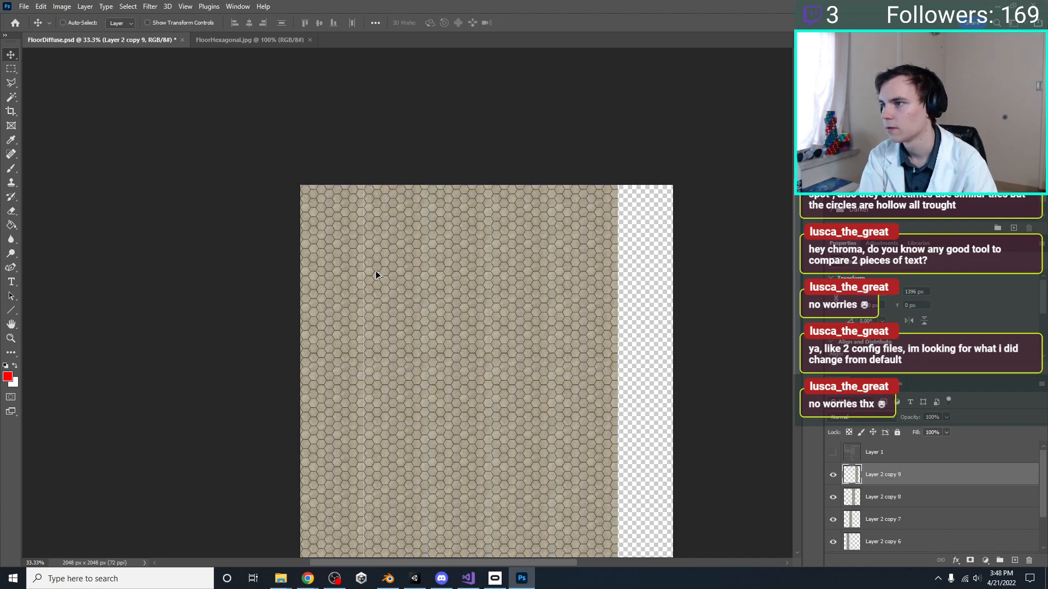
{"action": "scroll", "coordinate": [410, 485], "scroll_direction": "down", "scroll_amount": 2}
{"action": "left_click_drag", "start_coordinate": [459, 557], "coordinate": [473, 558]}
{"action": "left_click_drag", "start_coordinate": [488, 563], "coordinate": [540, 546]}
{"action": "key", "text": "ctrl+s"}
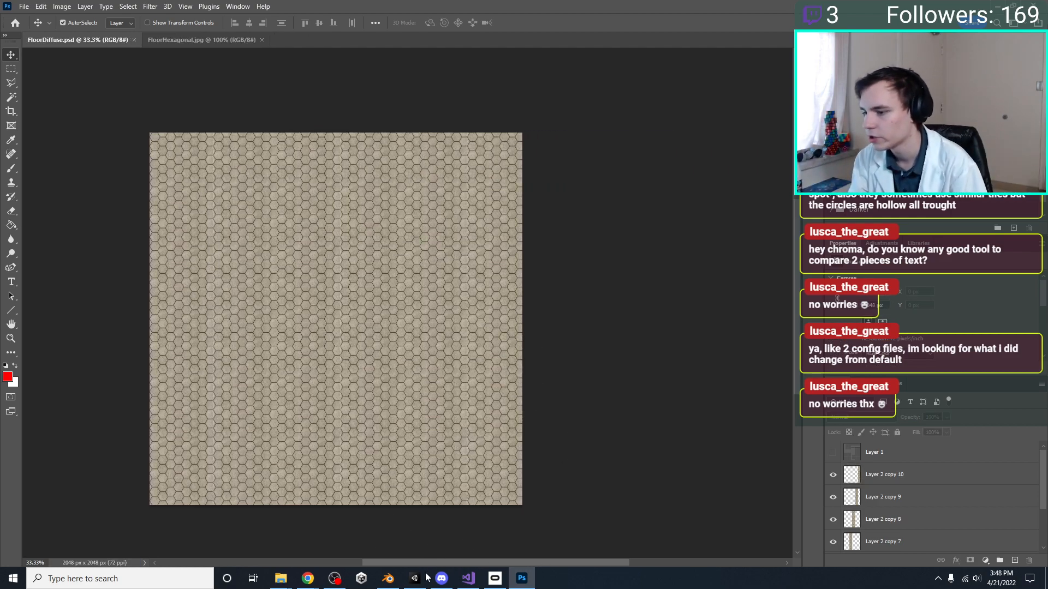
Switch to Blender and open the Shading workspace for the Floor object
{"action": "left_click", "coordinate": [388, 579]}
{"action": "left_click", "coordinate": [391, 580]}
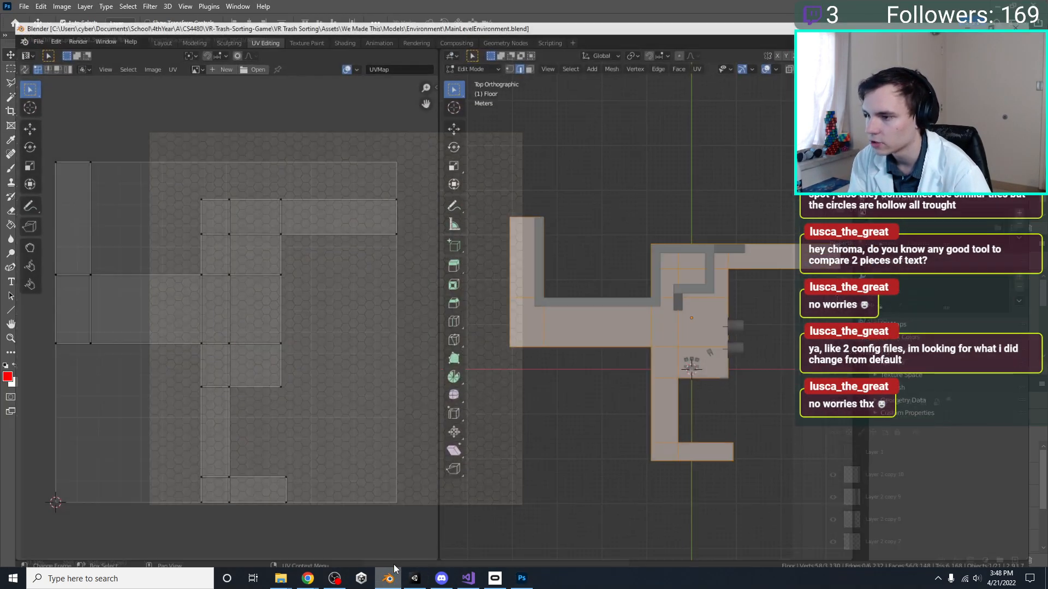
{"action": "left_click", "coordinate": [389, 579]}
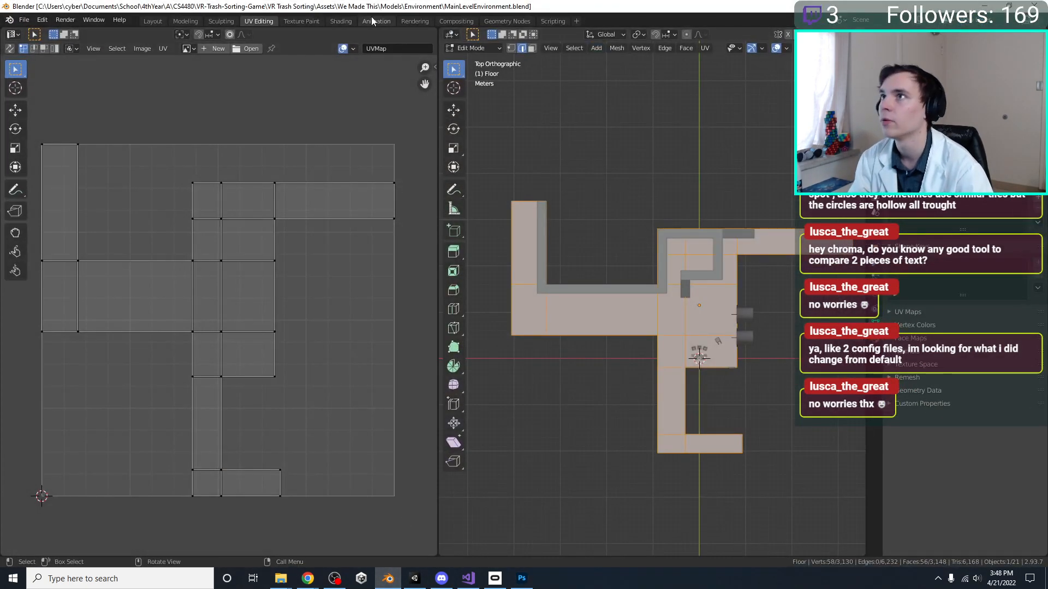
{"action": "left_click", "coordinate": [349, 21]}
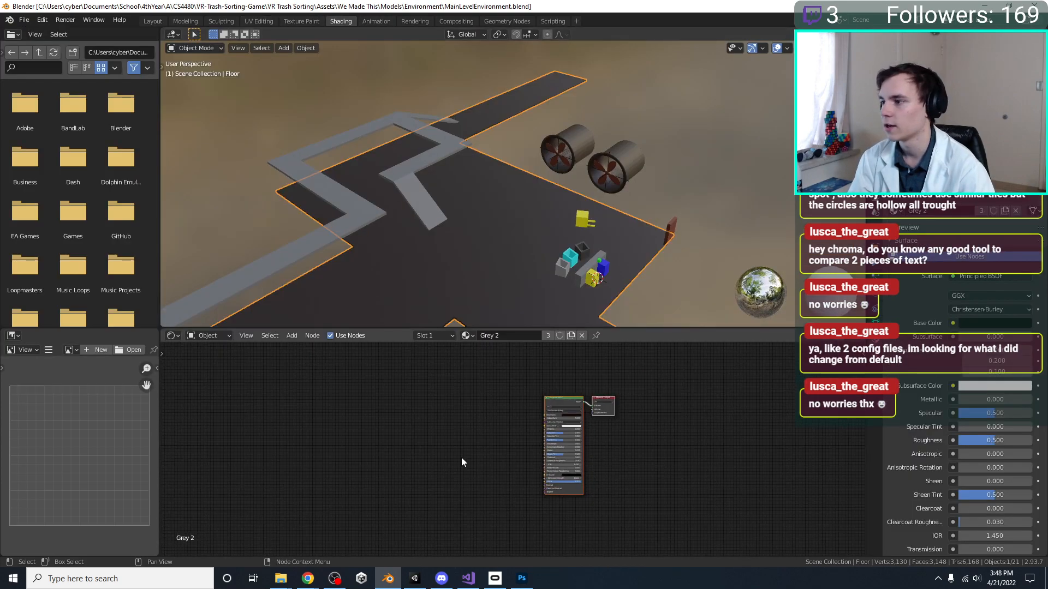
Add an Image Texture node to the Grey 2 material, to the left of the Principled BSDF
{"action": "middle_click_drag", "start_coordinate": [466, 466], "coordinate": [499, 466]}
{"action": "left_click", "coordinate": [425, 411]}
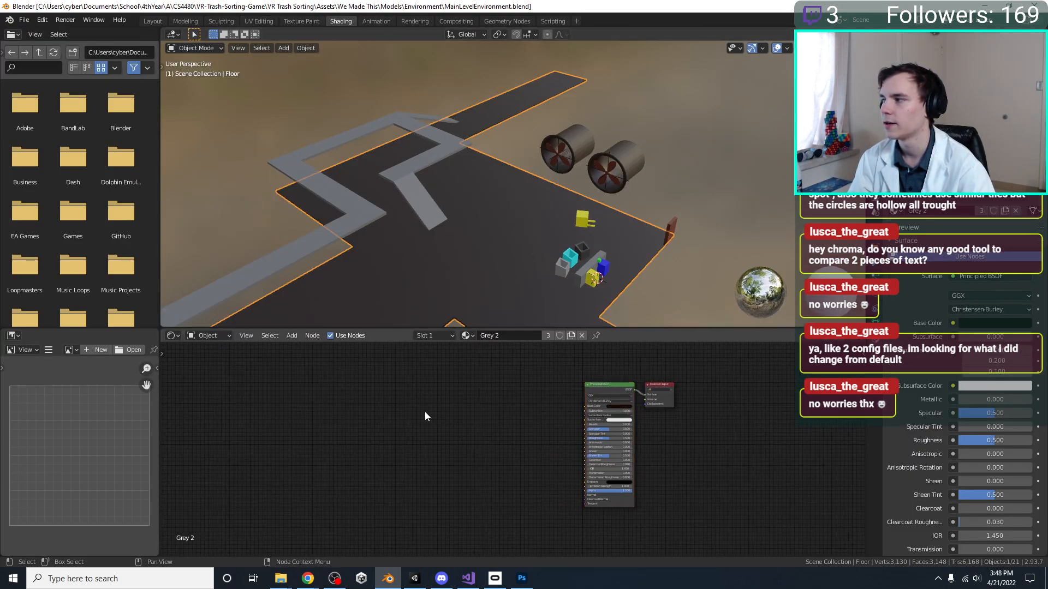
{"action": "key", "text": "shift+a"}
{"action": "left_click", "coordinate": [361, 381]}
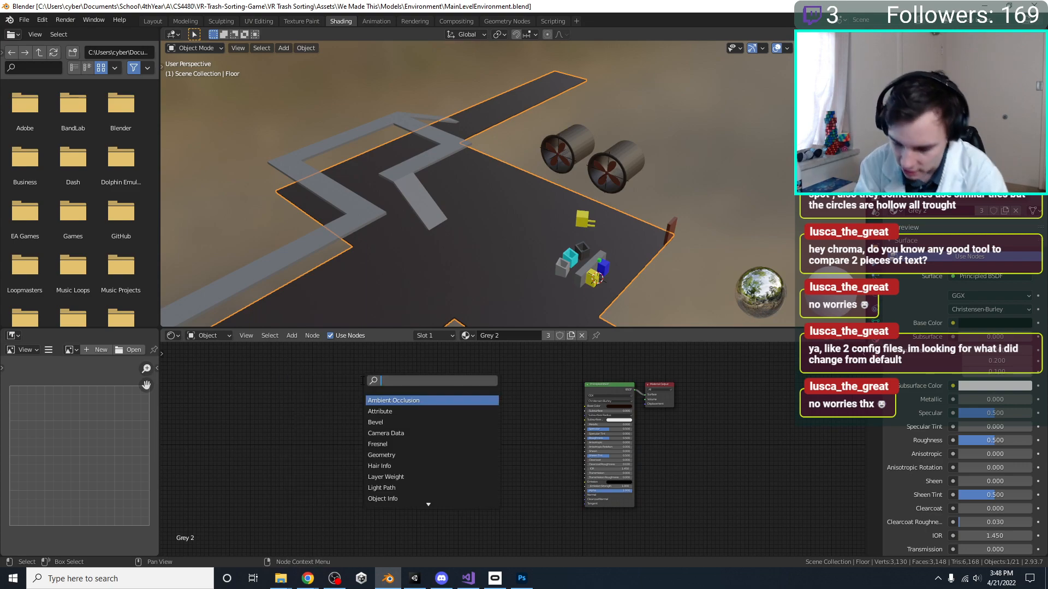
{"action": "type", "text": "t"}
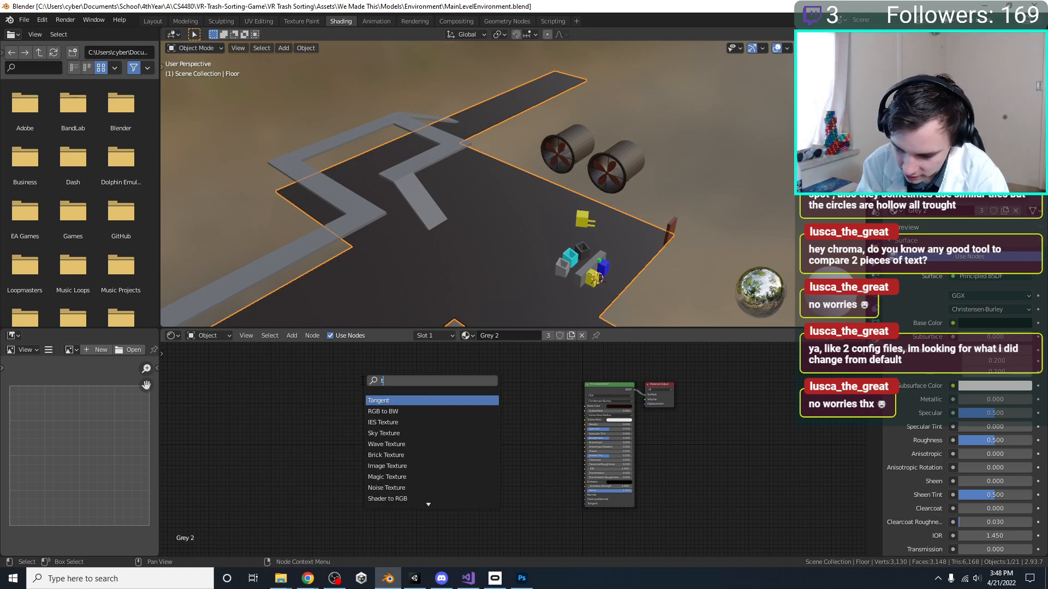
{"action": "type", "text": "ext"}
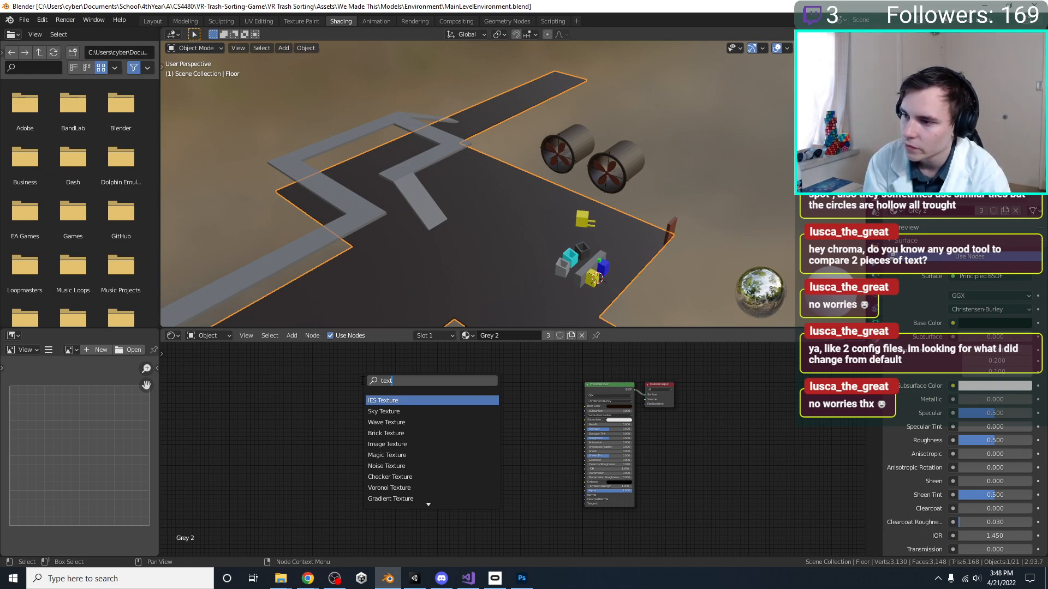
{"action": "key", "text": "Down"}
{"action": "key", "text": "Down"}
{"action": "key", "text": "Down"}
{"action": "key", "text": "Down"}
{"action": "key", "text": "Return"}
{"action": "left_click", "coordinate": [438, 386]}
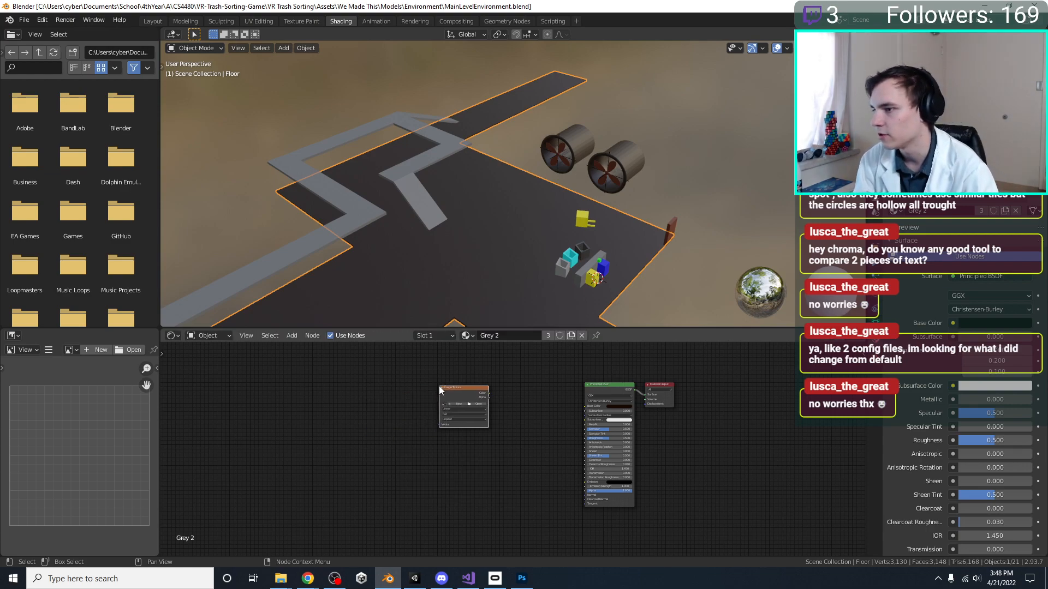
Load FloorDiffuse.psd into the new Image Texture node
{"action": "scroll", "coordinate": [394, 378], "scroll_direction": "up", "scroll_amount": 2}
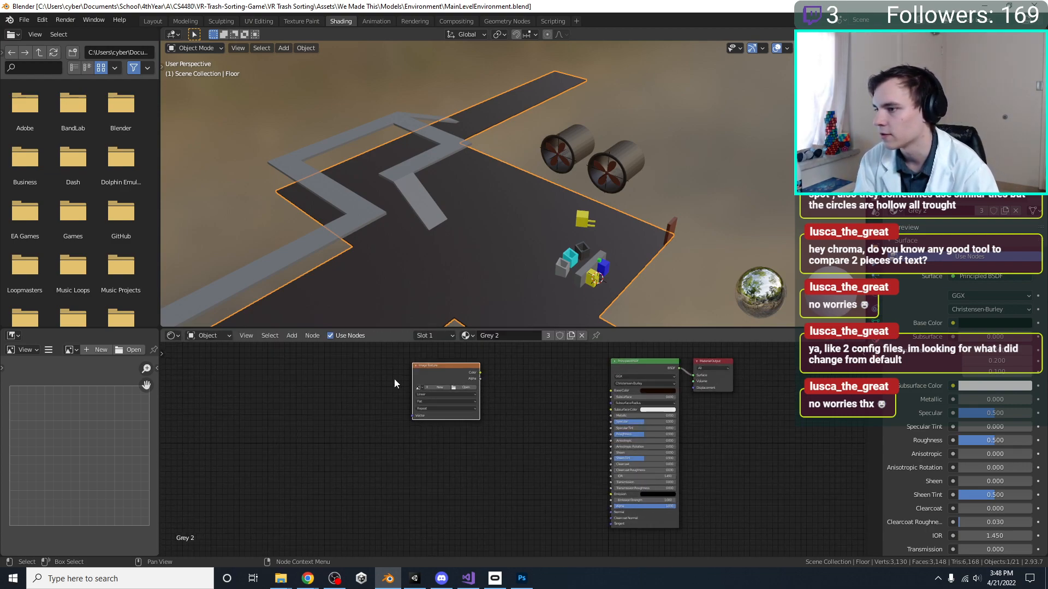
{"action": "left_click", "coordinate": [464, 386]}
{"action": "left_click", "coordinate": [382, 179]}
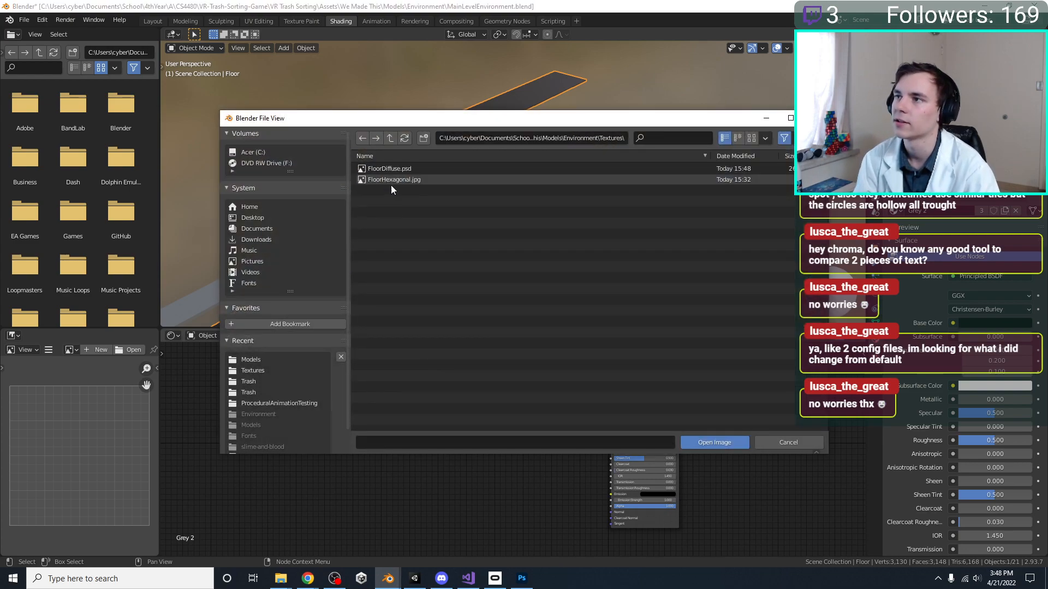
{"action": "double_click", "coordinate": [396, 169]}
Connect the image texture's Color output to the Principled BSDF's Base Color and check the hexagon tiling on the floor
{"action": "scroll", "coordinate": [500, 449], "scroll_direction": "up", "scroll_amount": 2}
{"action": "middle_click_drag", "start_coordinate": [500, 447], "coordinate": [467, 510]}
{"action": "left_click_drag", "start_coordinate": [444, 424], "coordinate": [595, 447]}
{"action": "left_click_drag", "start_coordinate": [404, 416], "coordinate": [501, 418]}
{"action": "middle_click_drag", "start_coordinate": [377, 457], "coordinate": [463, 419]}
{"action": "middle_click_drag", "start_coordinate": [453, 257], "coordinate": [455, 302]}
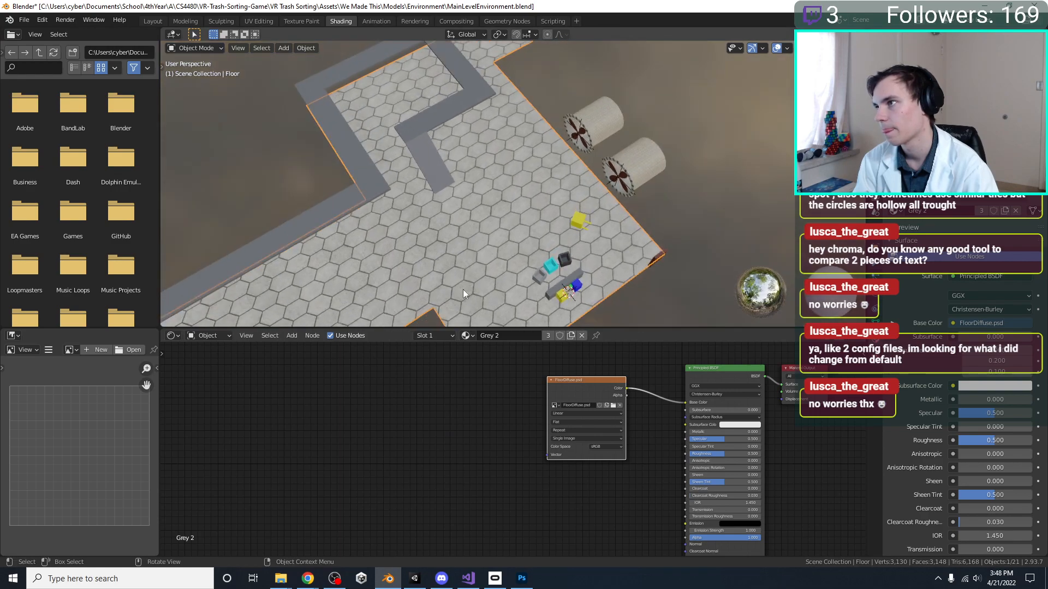
{"action": "scroll", "coordinate": [513, 273], "scroll_direction": "down", "scroll_amount": 6}
{"action": "scroll", "coordinate": [576, 239], "scroll_direction": "up", "scroll_amount": 8}
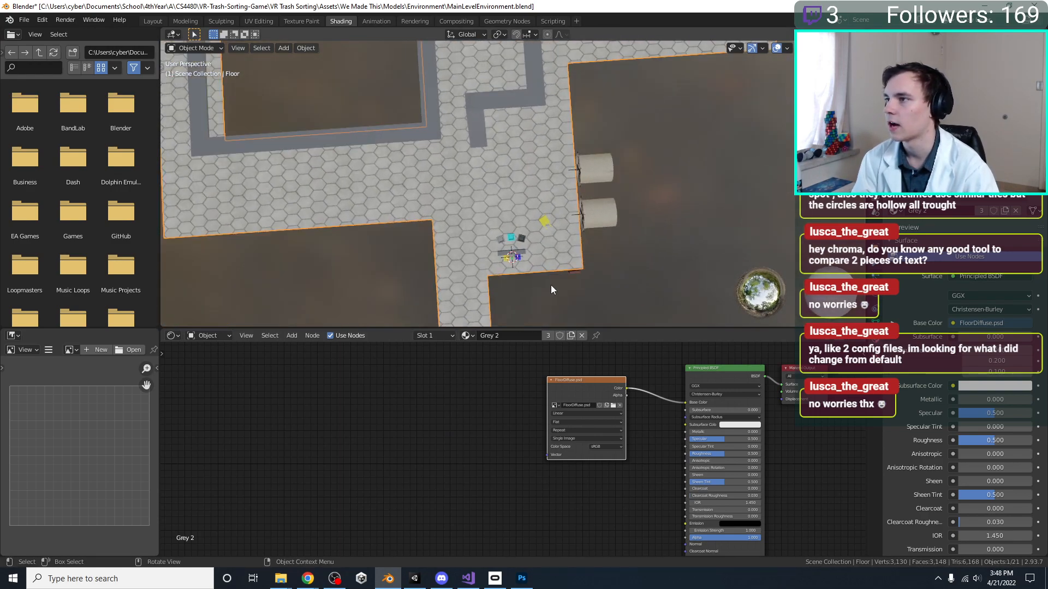
{"action": "middle_click_drag", "start_coordinate": [594, 214], "coordinate": [572, 301]}
{"action": "key", "text": "shift+a"}
{"action": "left_click", "coordinate": [402, 366]}
{"action": "type", "text": "y"}
{"action": "key", "text": "BackSpace"}
{"action": "type", "text": "ub"}
{"action": "key", "text": "BackSpace"}
{"action": "key", "text": "Return"}
{"action": "right_click", "coordinate": [402, 365]}
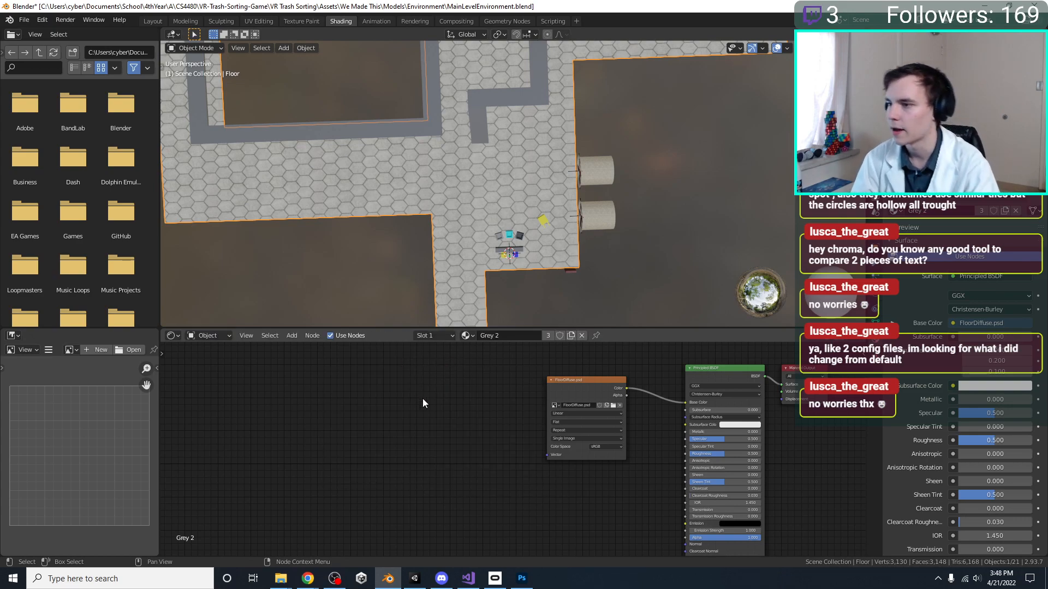
Add a Texture Coordinate node and place it well to the left of the FloorDiffuse.psd image node
{"action": "key", "text": "shift+a"}
{"action": "left_click", "coordinate": [408, 380]}
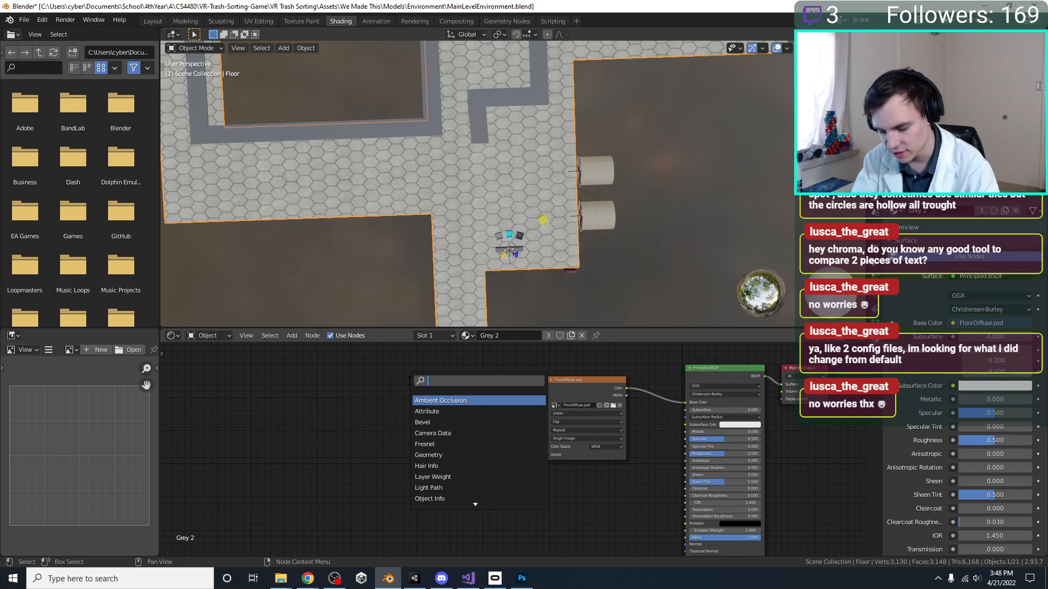
{"action": "type", "text": "text"}
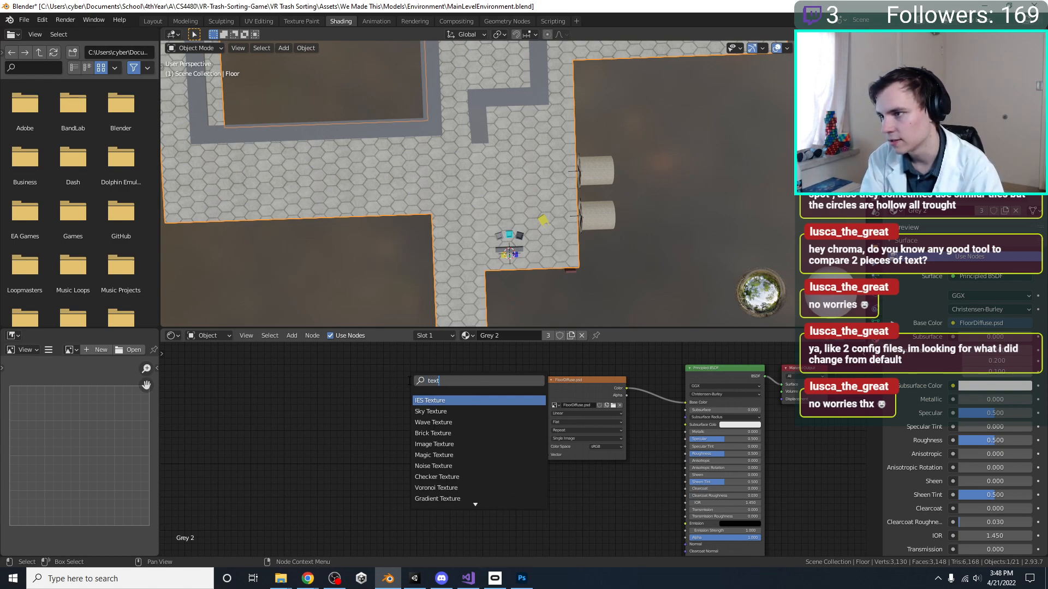
{"action": "key", "text": "BackSpace"}
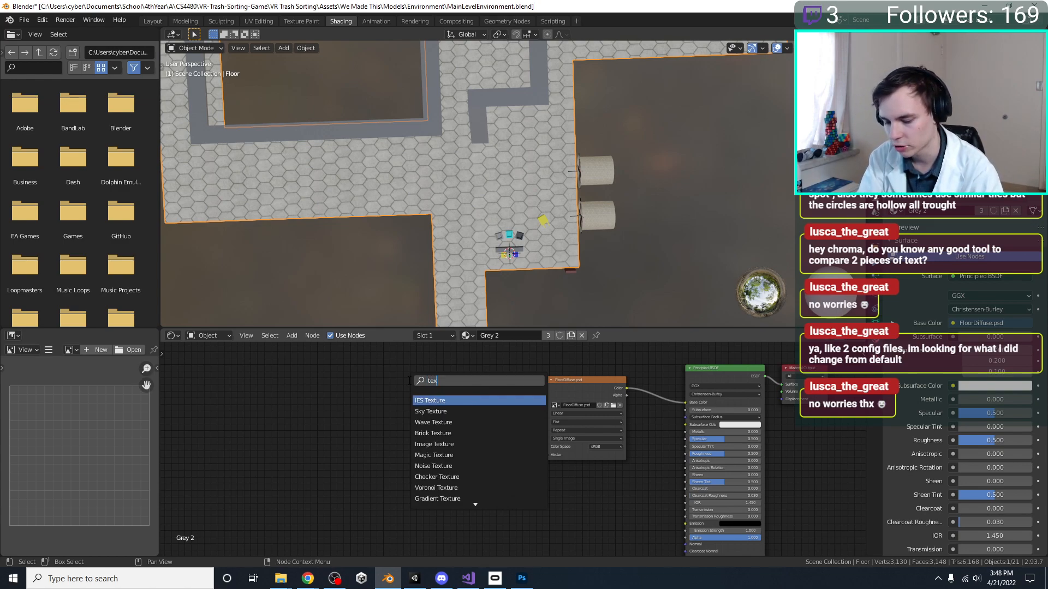
{"action": "type", "text": "ture co"}
{"action": "key", "text": "Return"}
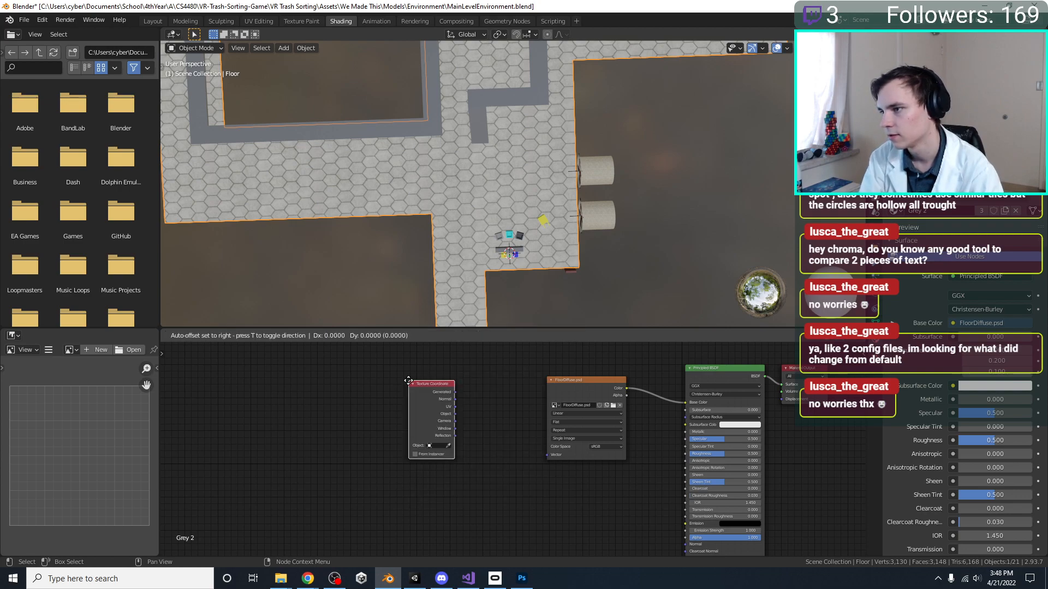
{"action": "left_click", "coordinate": [408, 381]}
{"action": "left_click_drag", "start_coordinate": [426, 382], "coordinate": [300, 376]}
Add a Mapping node between the Texture Coordinate node and the FloorDiffuse.psd image node
{"action": "left_click", "coordinate": [386, 382]}
{"action": "key", "text": "shift+a"}
{"action": "left_click", "coordinate": [387, 383]}
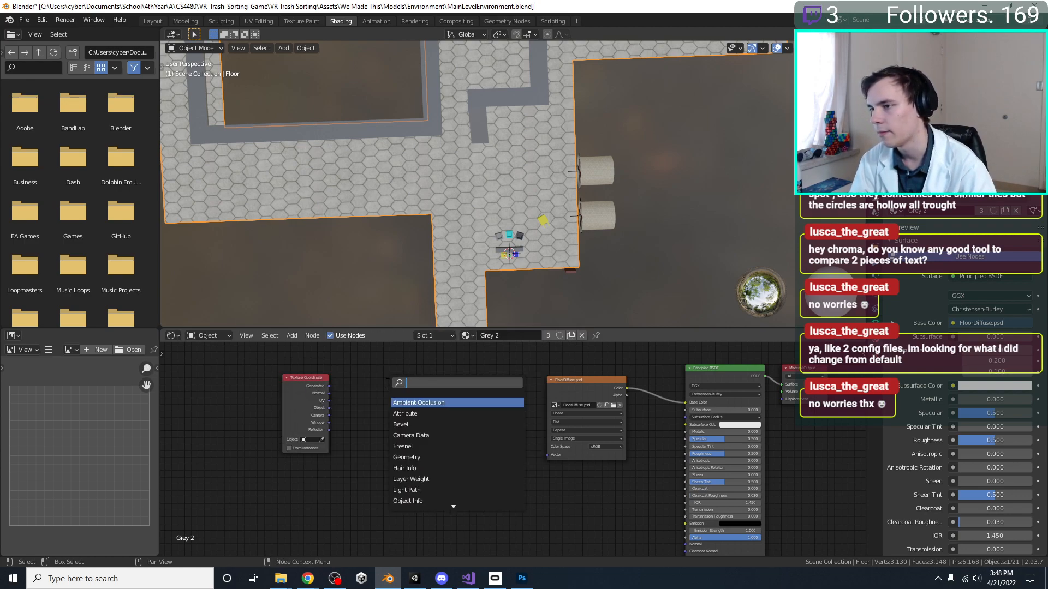
{"action": "type", "text": "map"}
{"action": "key", "text": "Down"}
{"action": "key", "text": "Return"}
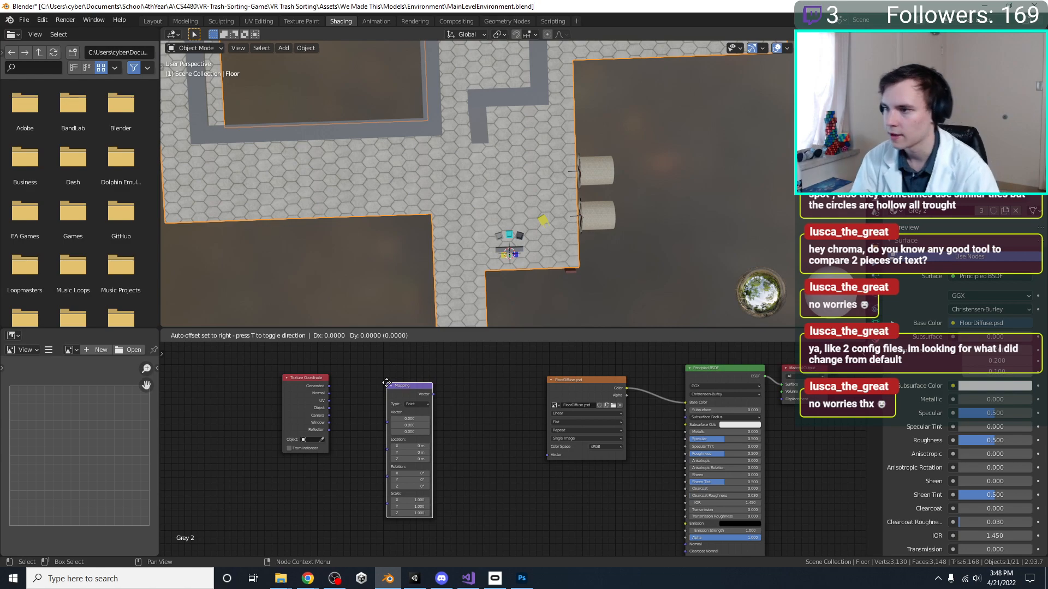
{"action": "left_click", "coordinate": [386, 372]}
Connect the Texture Coordinate's UV output through the Mapping node into the image texture's Vector input, and save the Blender file
{"action": "left_click_drag", "start_coordinate": [329, 401], "coordinate": [547, 455]}
{"action": "scroll", "coordinate": [524, 152], "scroll_direction": "up", "scroll_amount": 3}
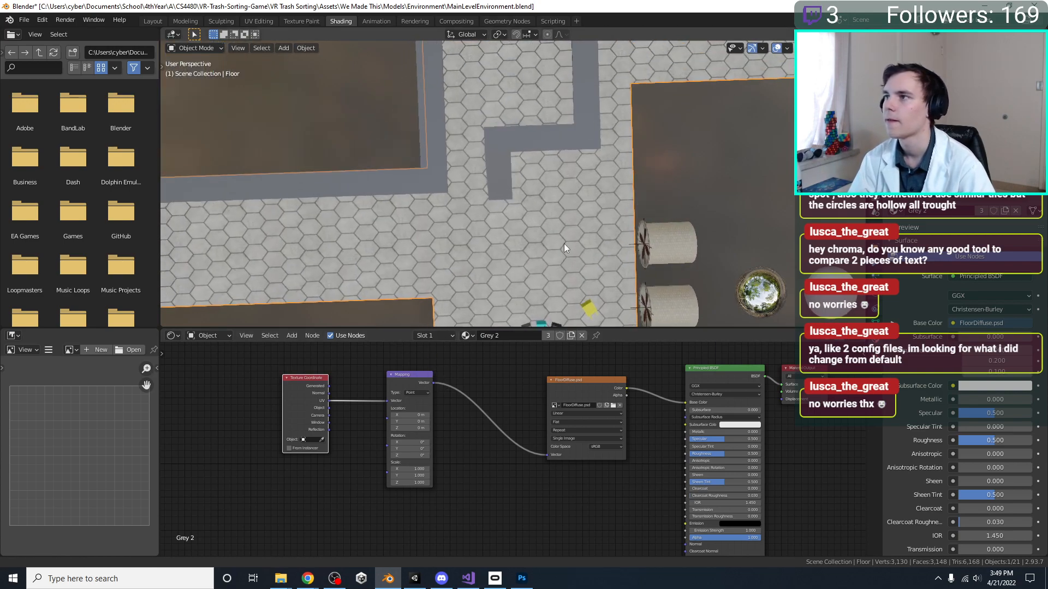
{"action": "scroll", "coordinate": [548, 237], "scroll_direction": "down", "scroll_amount": 5}
{"action": "key", "text": "ctrl+s"}
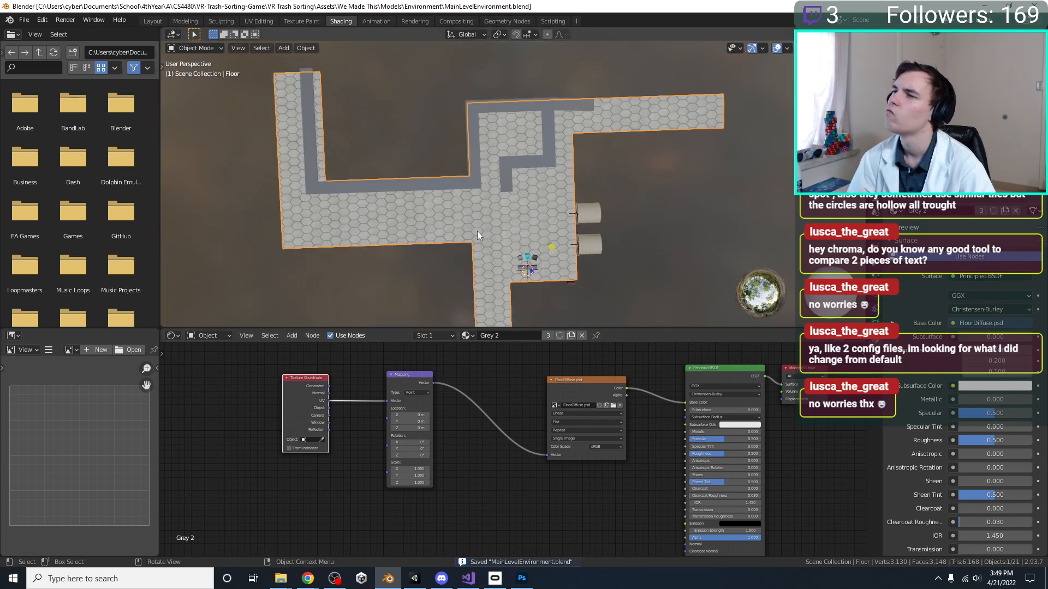
Inspect the hexagon tiling on the floor from directly above and save the Blender file
{"action": "middle_click_drag", "start_coordinate": [574, 191], "coordinate": [781, 109]}
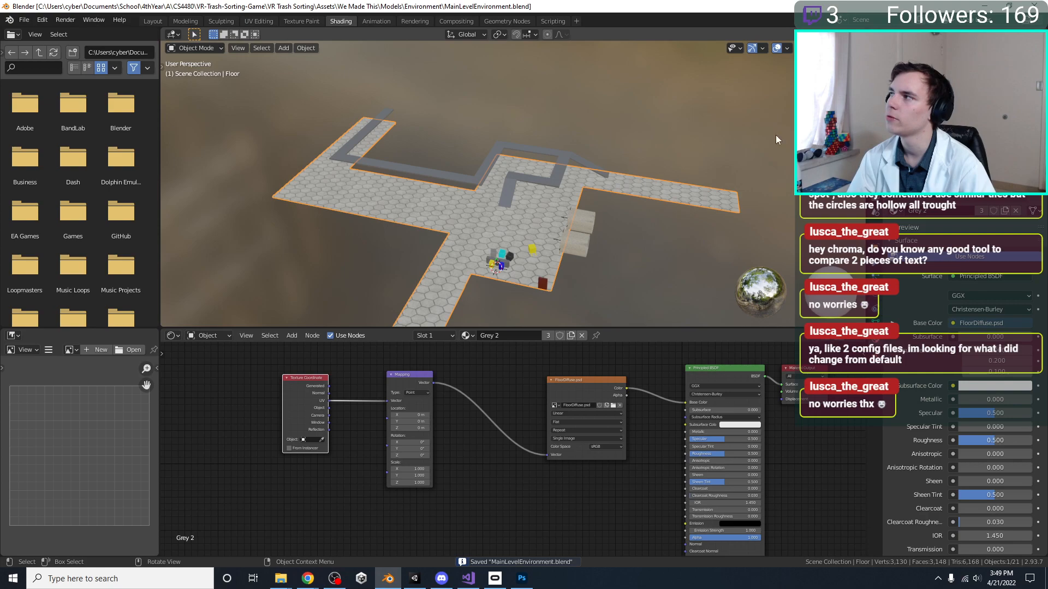
{"action": "middle_click_drag", "start_coordinate": [519, 224], "coordinate": [559, 131]}
{"action": "key", "text": "KP_7"}
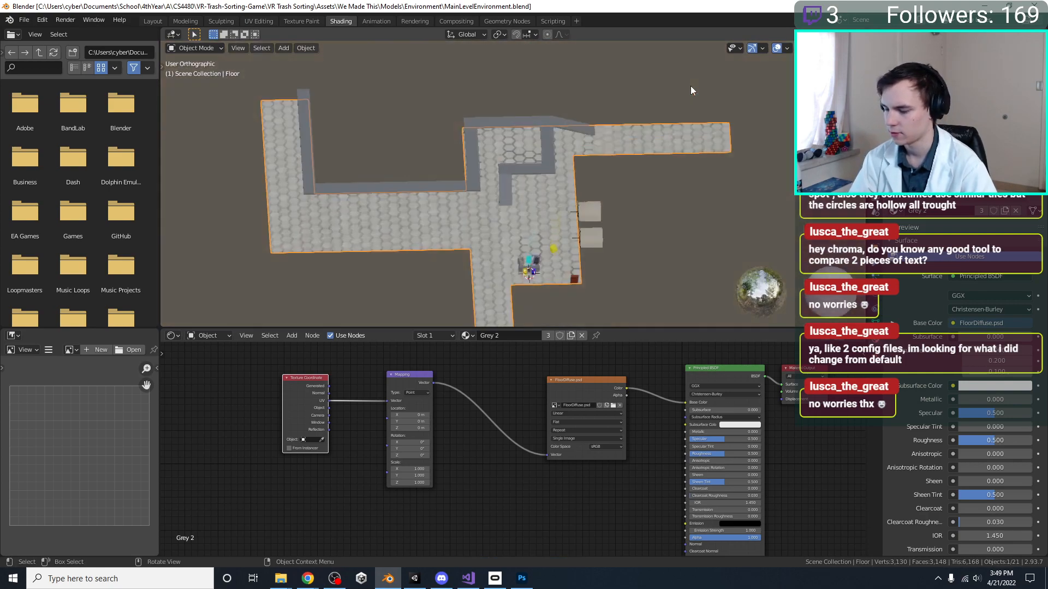
{"action": "mouse_move", "coordinate": [512, 175]}
{"action": "middle_mouse_down", "text": "shift"}
{"action": "mouse_move", "coordinate": [491, 150]}
{"action": "mouse_move", "coordinate": [493, 167]}
{"action": "middle_mouse_up", "text": "shift"}
{"action": "scroll", "coordinate": [490, 150], "scroll_direction": "up", "scroll_amount": 2}
{"action": "scroll", "coordinate": [494, 167], "scroll_direction": "down", "scroll_amount": 1}
{"action": "key", "text": "ctrl+s"}
Open the UV Editing workspace to work on the floor's UV layout over the FloorDiffuse.psd texture
{"action": "left_click", "coordinate": [260, 20]}
{"action": "scroll", "coordinate": [253, 152], "scroll_direction": "down", "scroll_amount": 5}
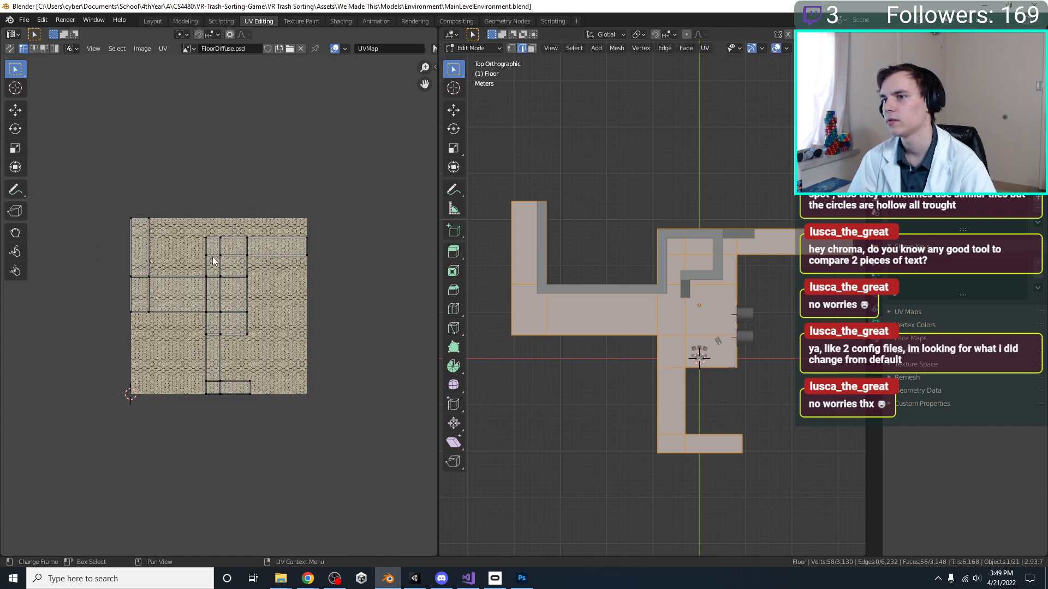
{"action": "scroll", "coordinate": [262, 295], "scroll_direction": "up", "scroll_amount": 1}
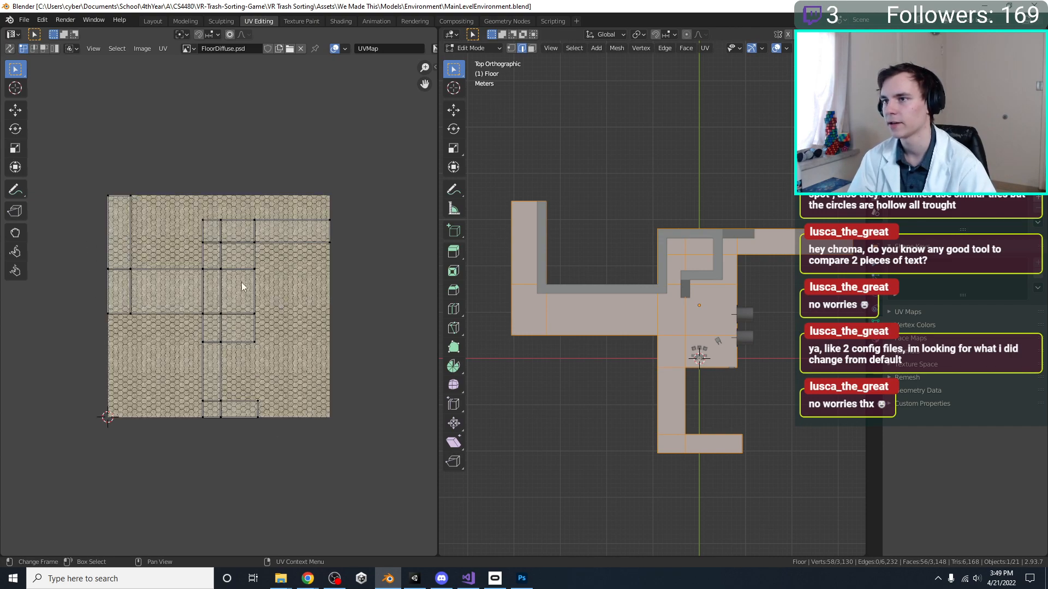
{"action": "key", "text": "a"}
{"action": "key", "text": "a"}
{"action": "key", "text": "a"}
{"action": "key", "text": "a"}
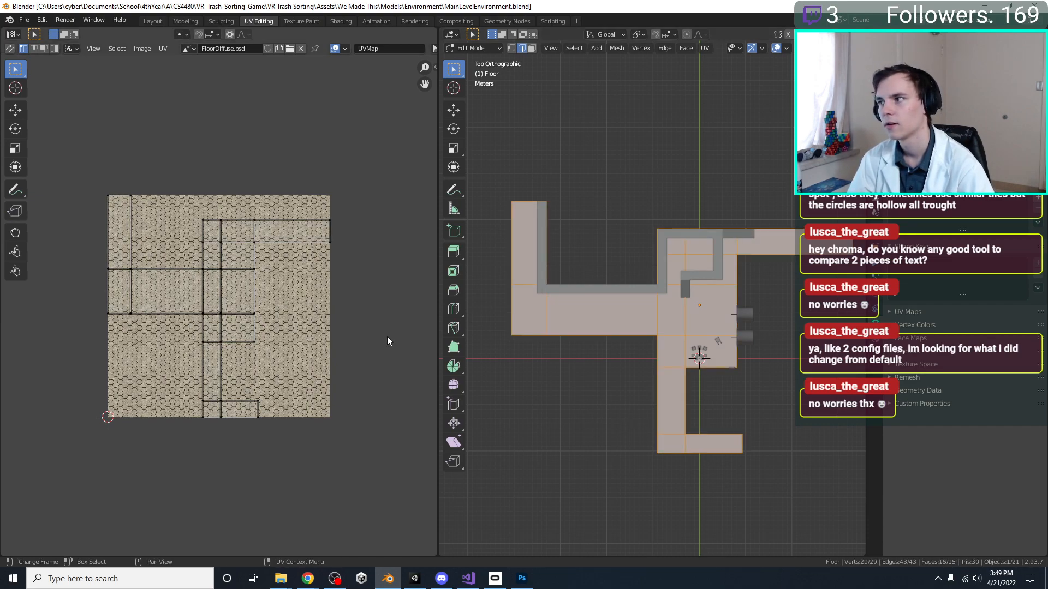
{"action": "left_click_drag", "start_coordinate": [401, 445], "coordinate": [57, 71]}
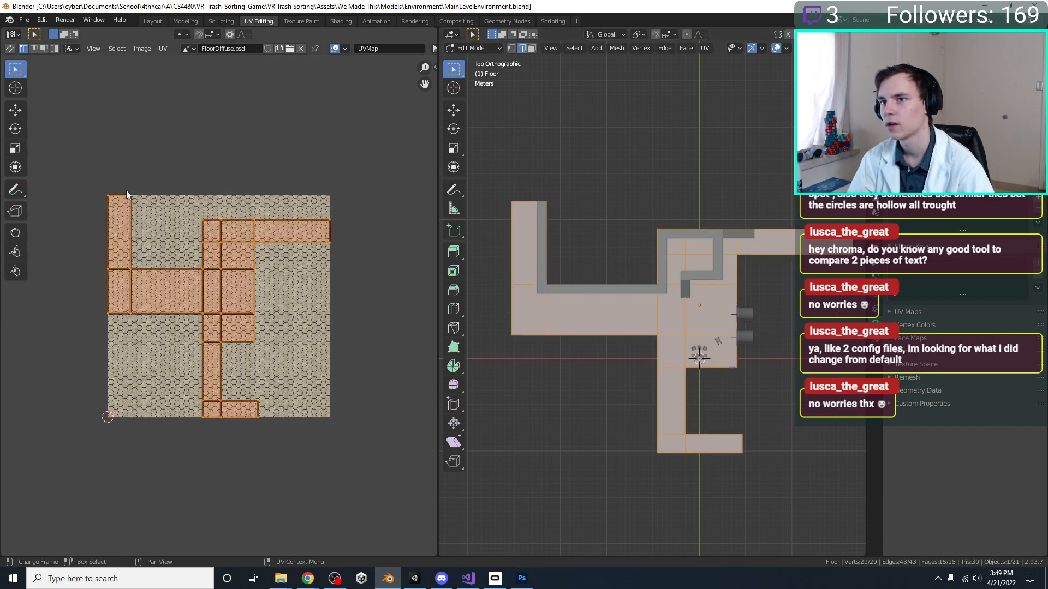
{"action": "key", "text": "s"}
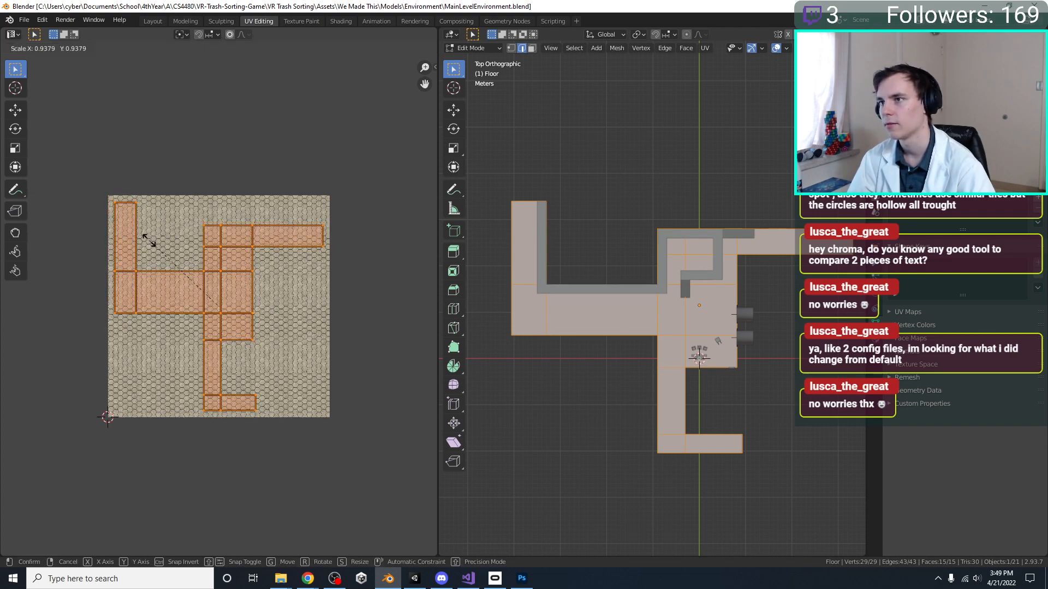
{"action": "right_click", "coordinate": [149, 244]}
{"action": "key", "text": "alt+a"}
Remap the floor's faces with Project from View in the top orthographic view
{"action": "key", "text": "u"}
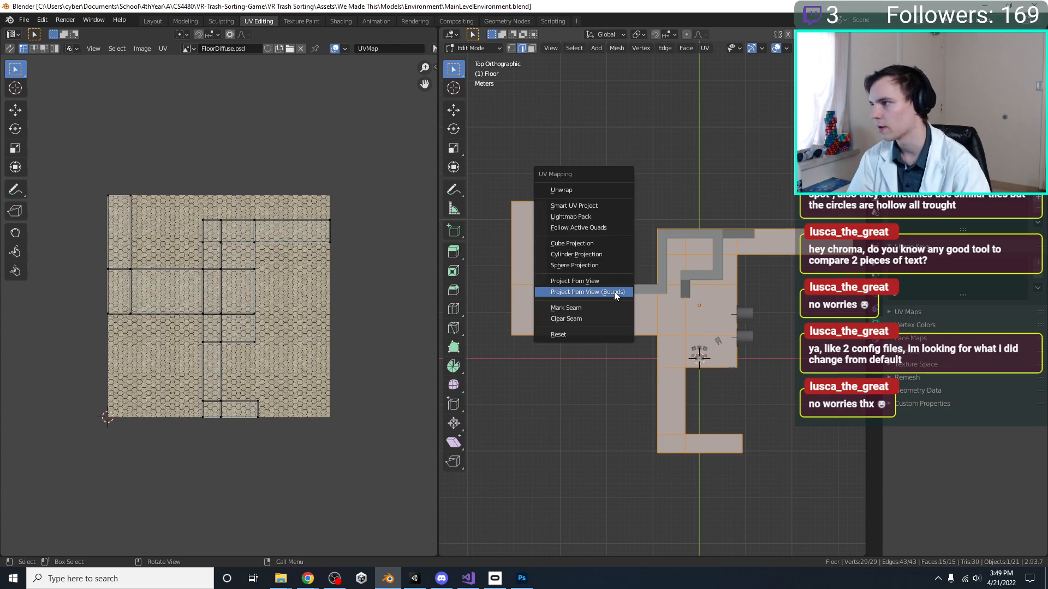
{"action": "left_click", "coordinate": [607, 284]}
{"action": "scroll", "coordinate": [306, 297], "scroll_direction": "up", "scroll_amount": 1}
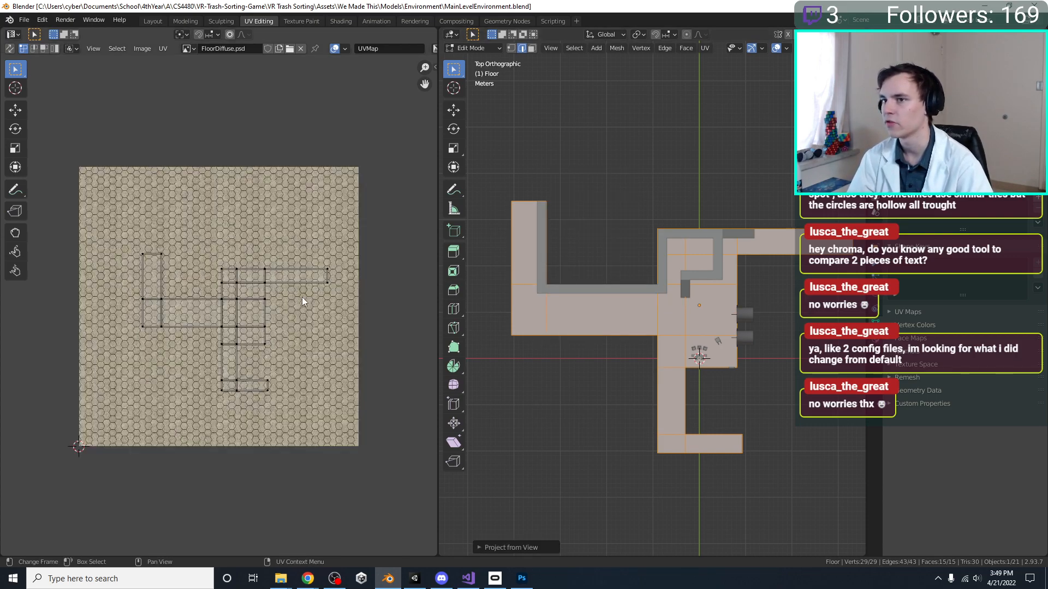
Scale all floor UVs up to about 1.32 times and shift them along X back toward the texture's centre
{"action": "key", "text": "a"}
{"action": "key", "text": "s"}
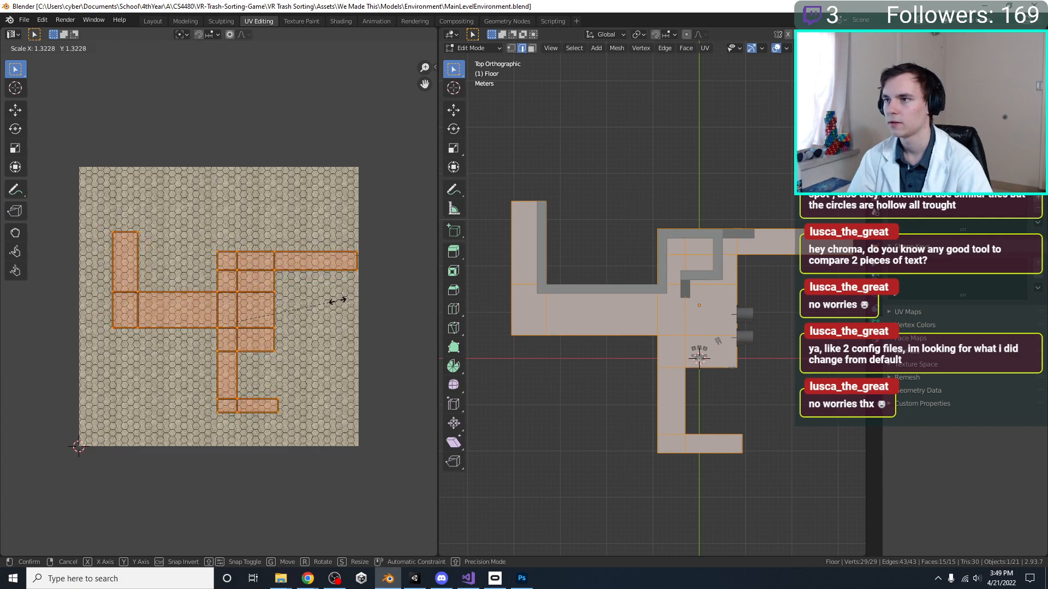
{"action": "left_click", "coordinate": [338, 305]}
{"action": "key", "text": "g"}
{"action": "key", "text": "x"}
{"action": "left_click", "coordinate": [327, 301]}
Enlarge the floor UV island further, recentring it along X, until it nearly spans the texture's width
{"action": "key", "text": "s"}
{"action": "left_click", "coordinate": [334, 302]}
{"action": "key", "text": "g"}
{"action": "key", "text": "x"}
{"action": "left_click", "coordinate": [332, 303]}
{"action": "key", "text": "s"}
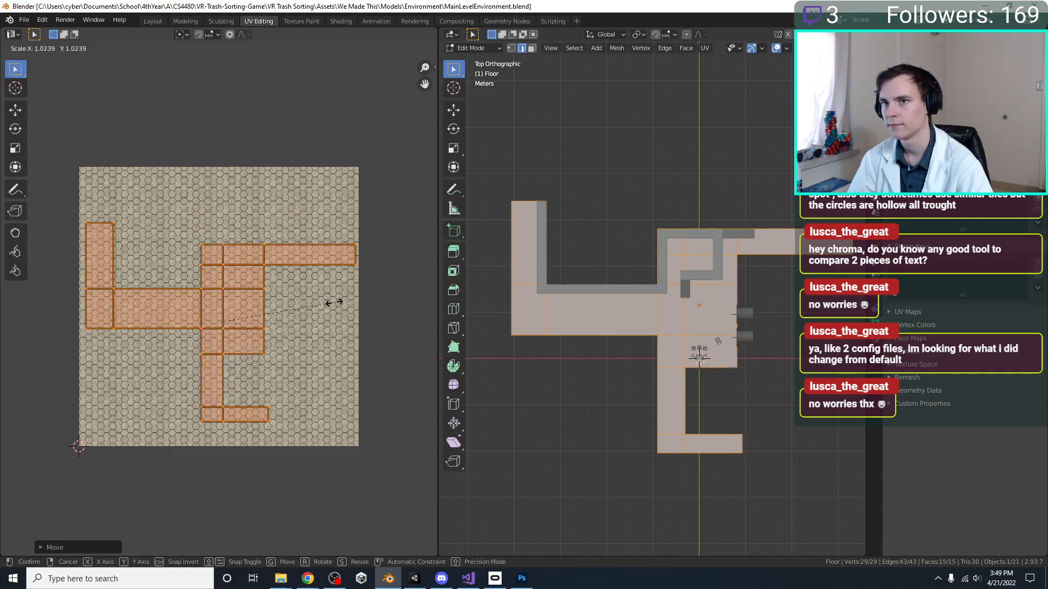
{"action": "left_click", "coordinate": [336, 305]}
Nudge the floor UV island slightly along X to even out its margins within the texture
{"action": "key", "text": "s"}
{"action": "right_click", "coordinate": [334, 305]}
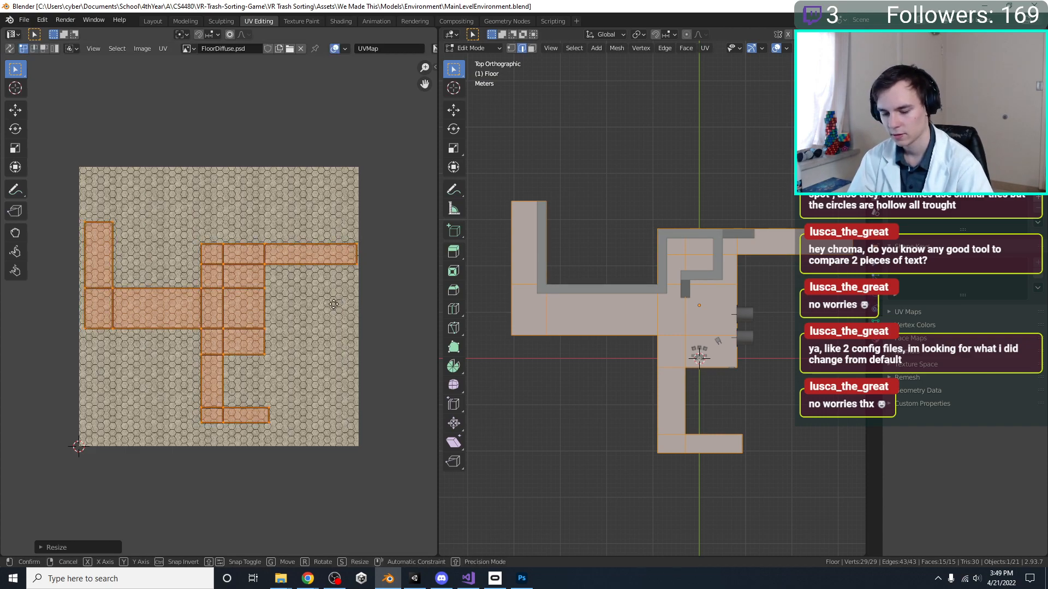
{"action": "key", "text": "g"}
{"action": "key", "text": "x"}
{"action": "left_click", "coordinate": [332, 306]}
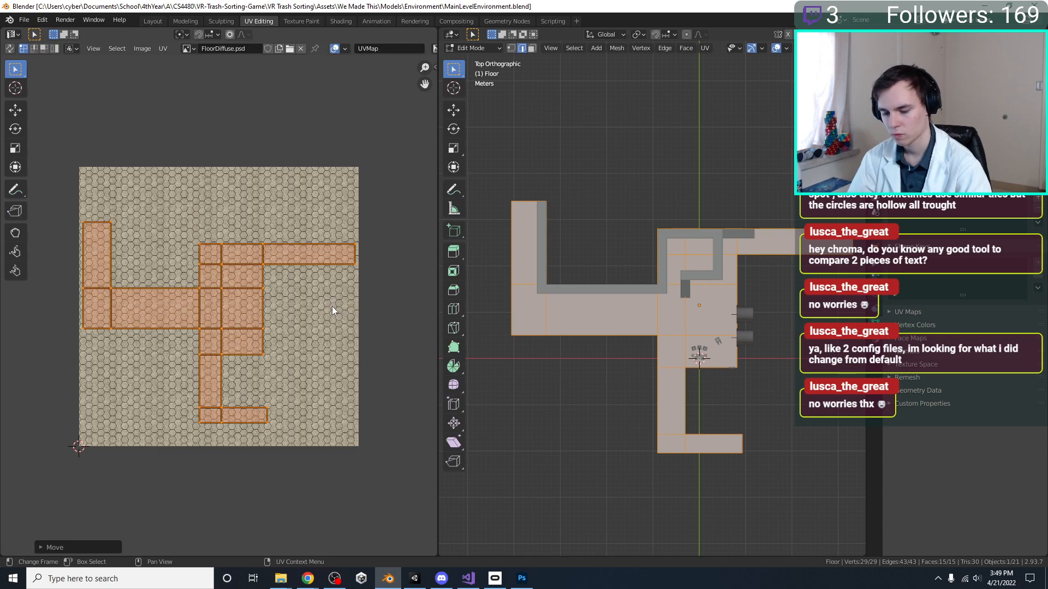
{"action": "right_click", "coordinate": [332, 310]}
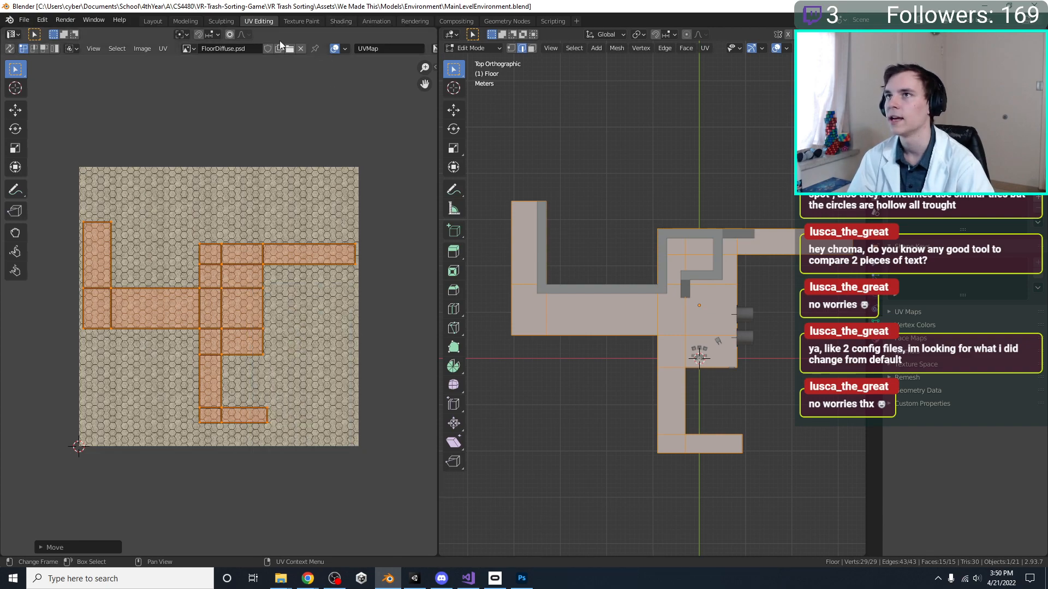
Try Pack Islands on the selected floor UVs and undo it
{"action": "left_click", "coordinate": [158, 49]}
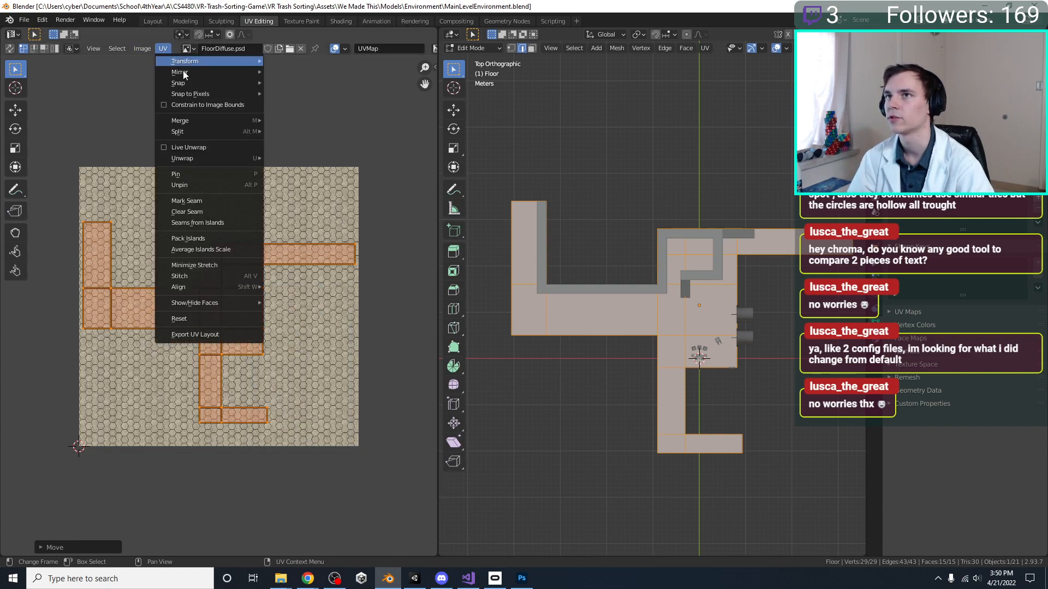
{"action": "left_click", "coordinate": [142, 49]}
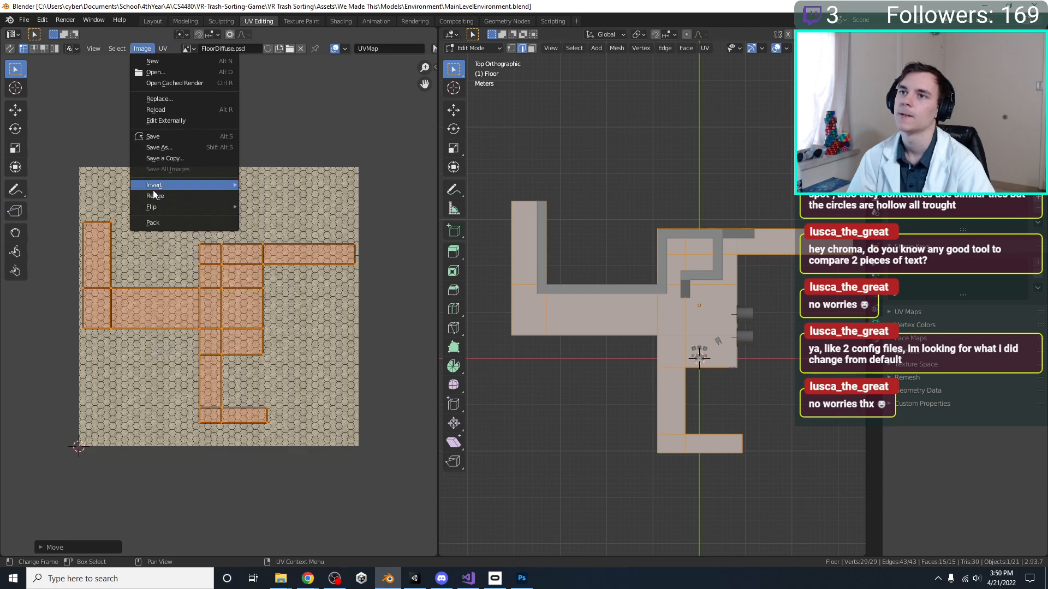
{"action": "left_click", "coordinate": [166, 49]}
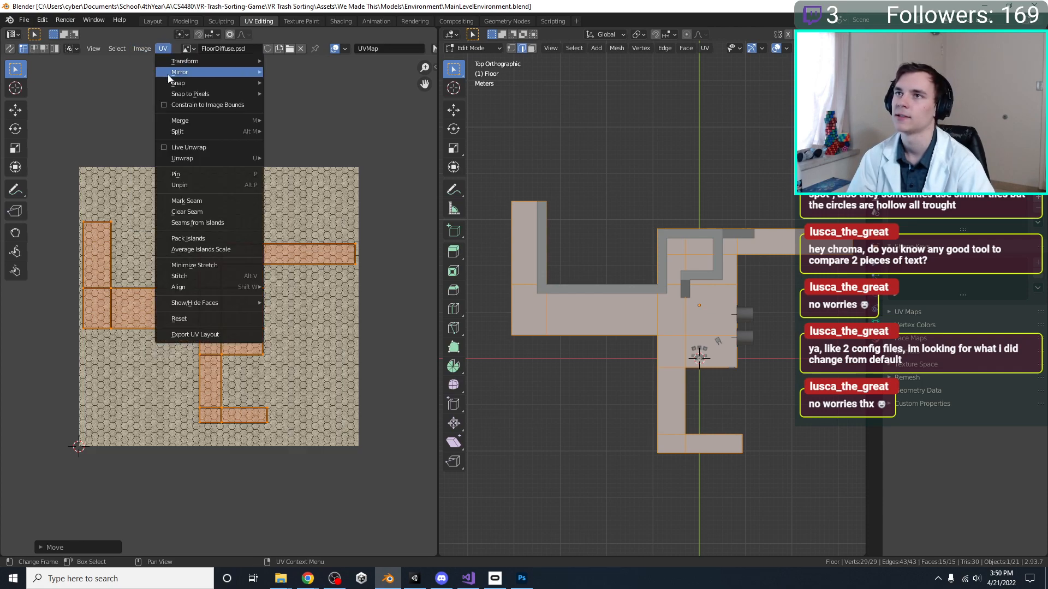
{"action": "mouse_move", "coordinate": [178, 84]}
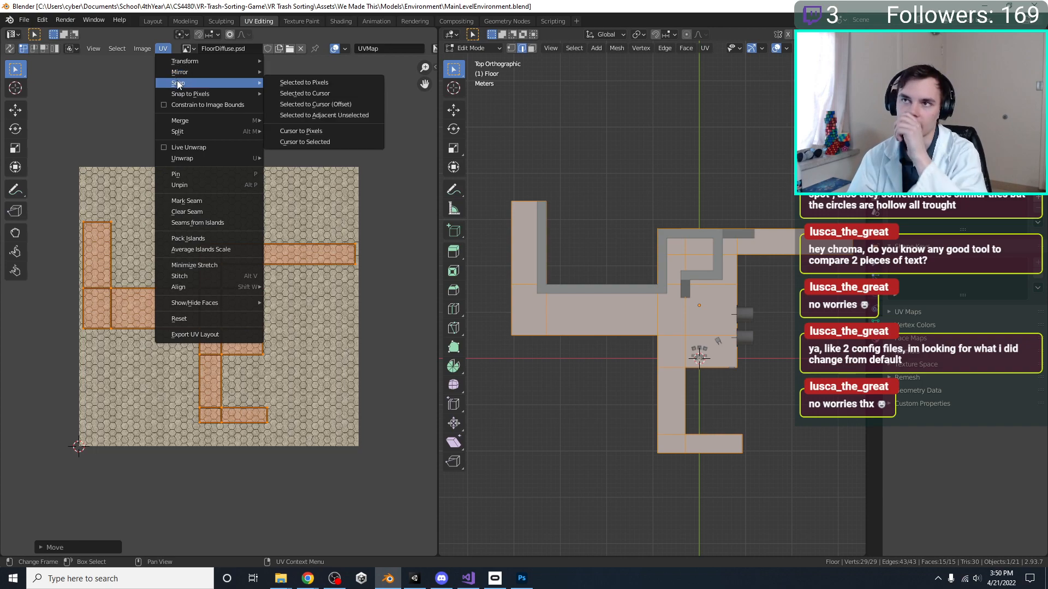
{"action": "left_click", "coordinate": [207, 238]}
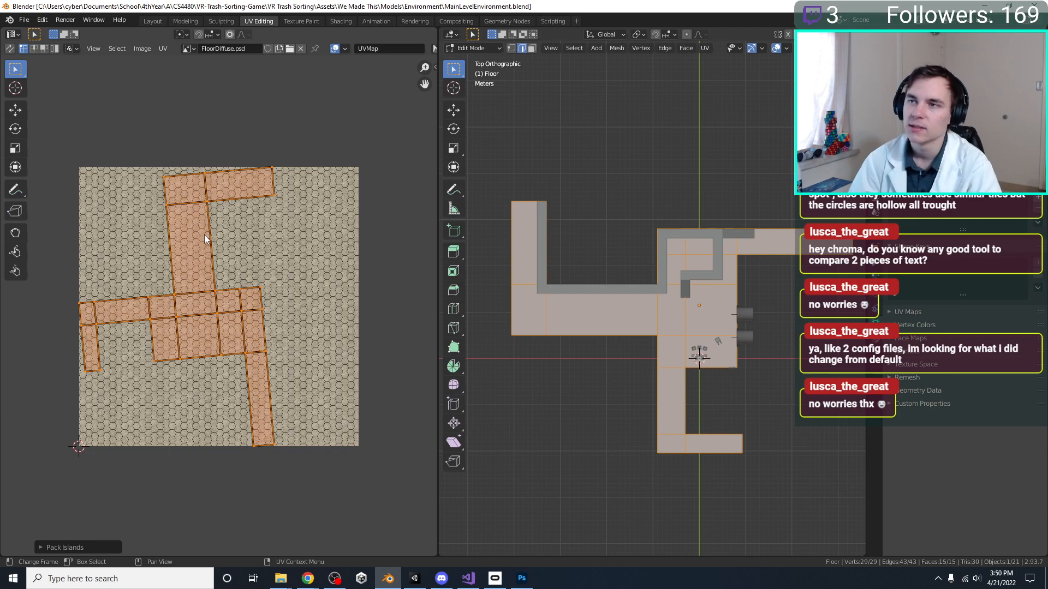
{"action": "key", "text": "ctrl+z"}
{"action": "key", "text": "u"}
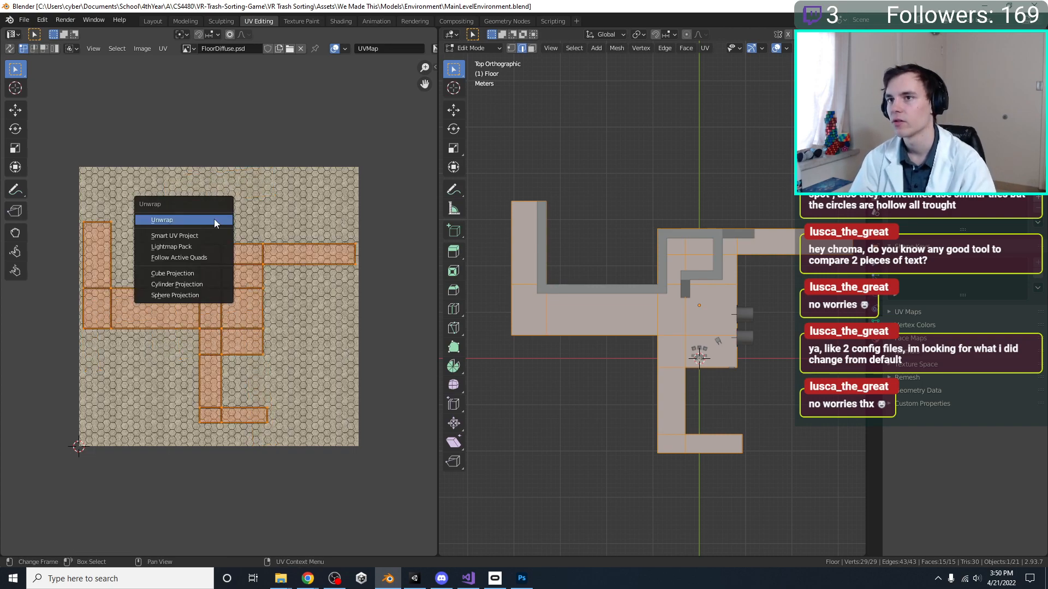
{"action": "left_click", "coordinate": [214, 218]}
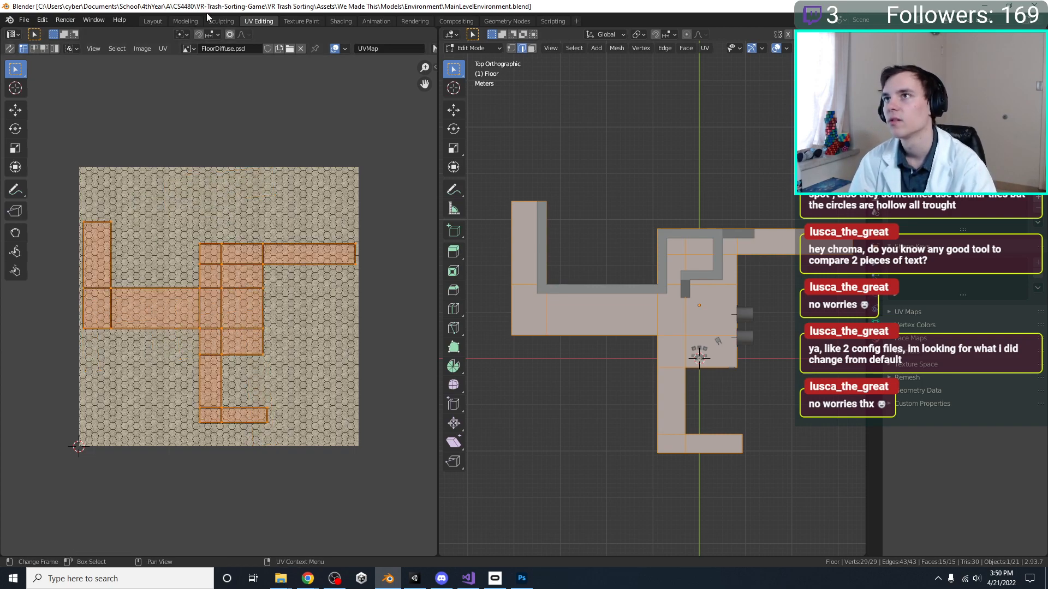
Scale the floor UV island by about 1.01 to meet the texture's side edges and save the Blender file
{"action": "key", "text": "s"}
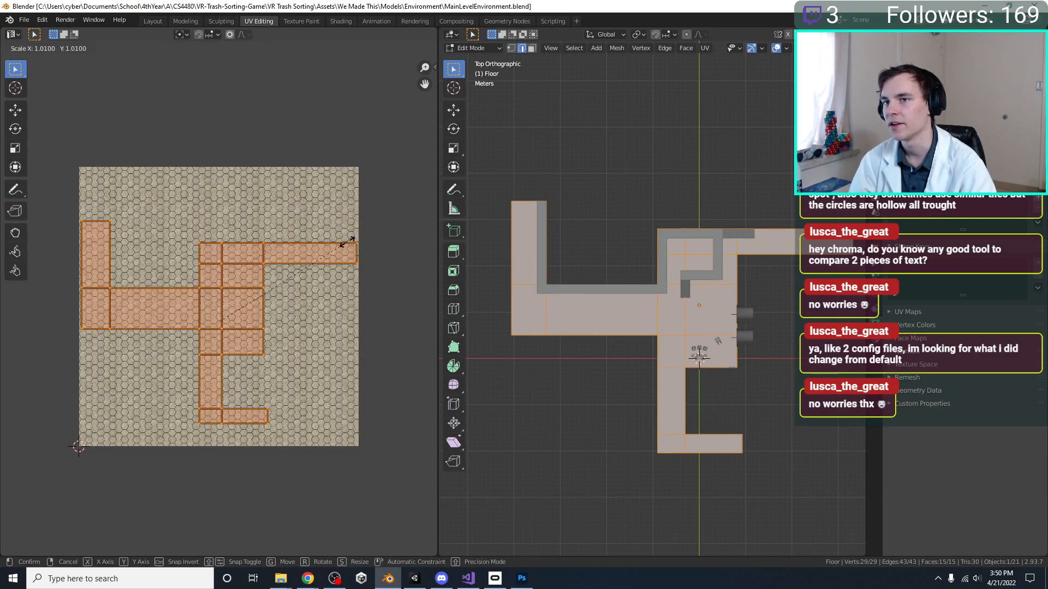
{"action": "left_click", "coordinate": [345, 252]}
{"action": "key", "text": "ctrl+s"}
Check the rescaled hexagon tiles on the floor in Blender's Shading workspace and save the file
{"action": "left_click", "coordinate": [394, 580]}
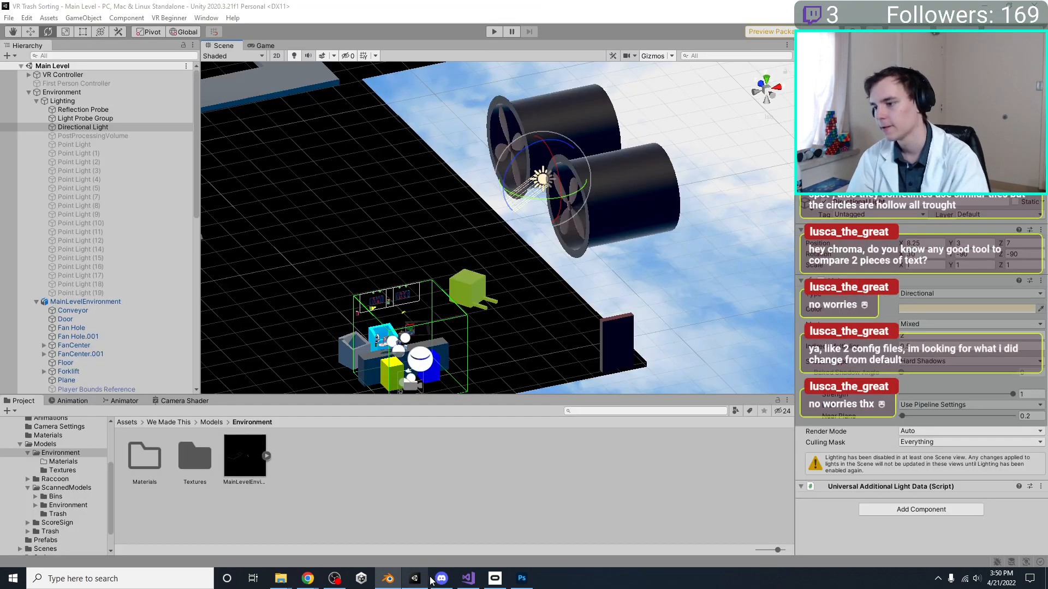
{"action": "left_click", "coordinate": [398, 582]}
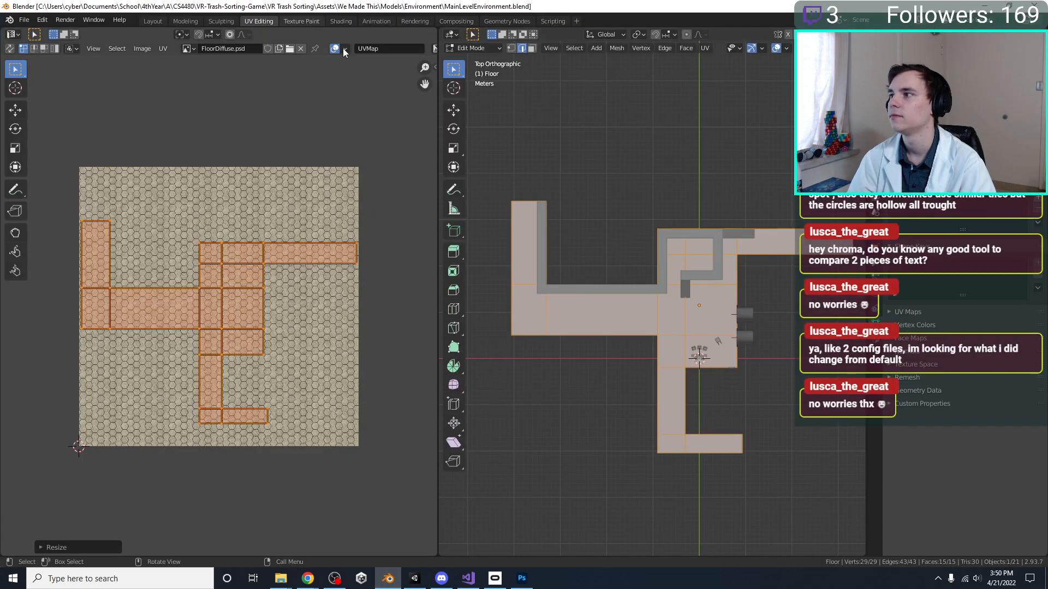
{"action": "left_click", "coordinate": [334, 22]}
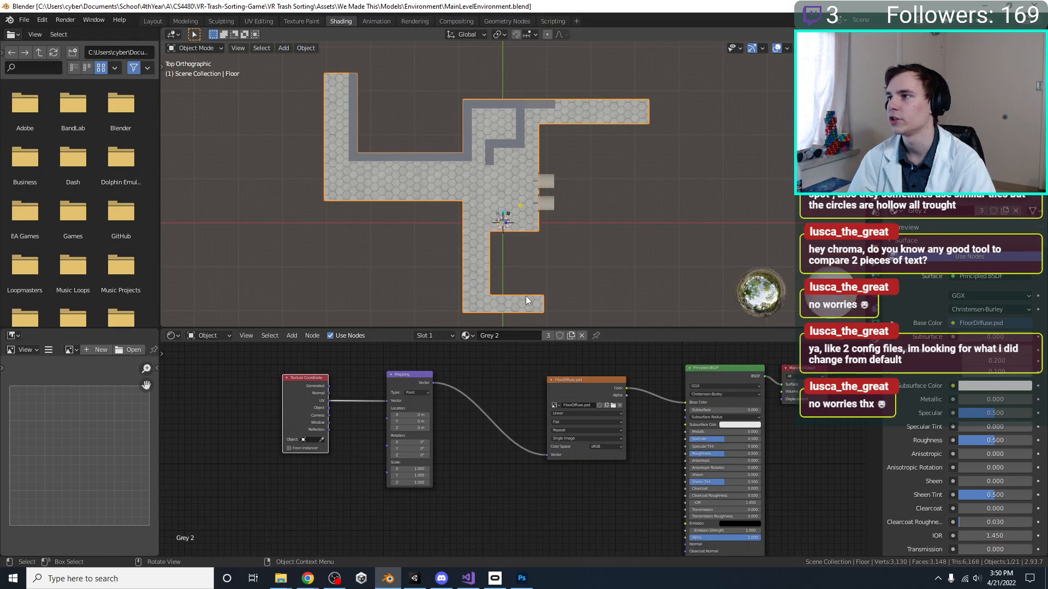
{"action": "scroll", "coordinate": [525, 296], "scroll_direction": "up", "scroll_amount": 4}
{"action": "scroll", "coordinate": [437, 185], "scroll_direction": "down", "scroll_amount": 1}
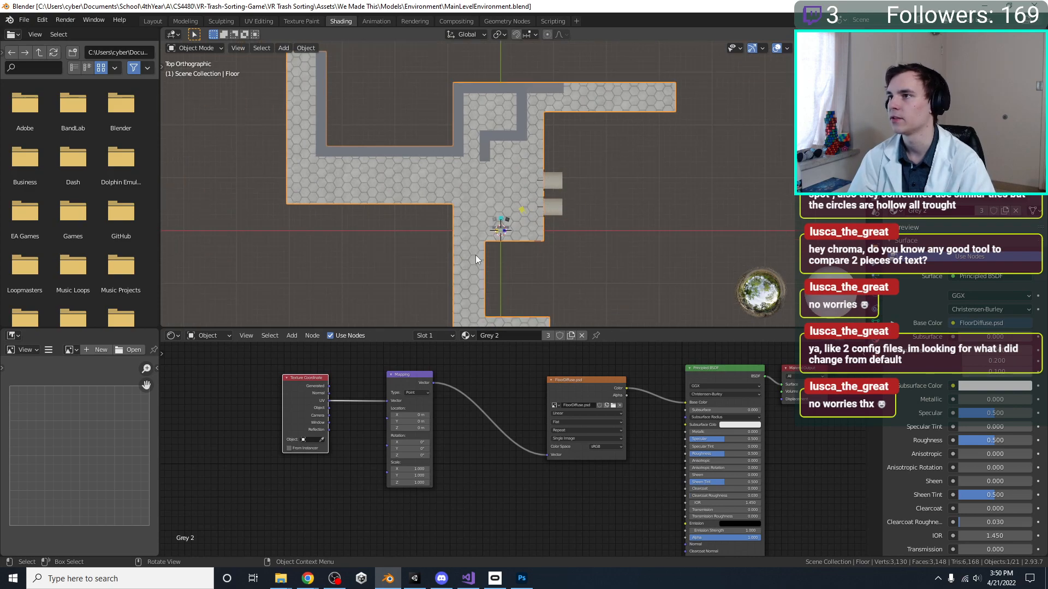
{"action": "middle_click_drag", "start_coordinate": [486, 260], "coordinate": [489, 178], "text": "shift"}
{"action": "key", "text": "ctrl+s"}
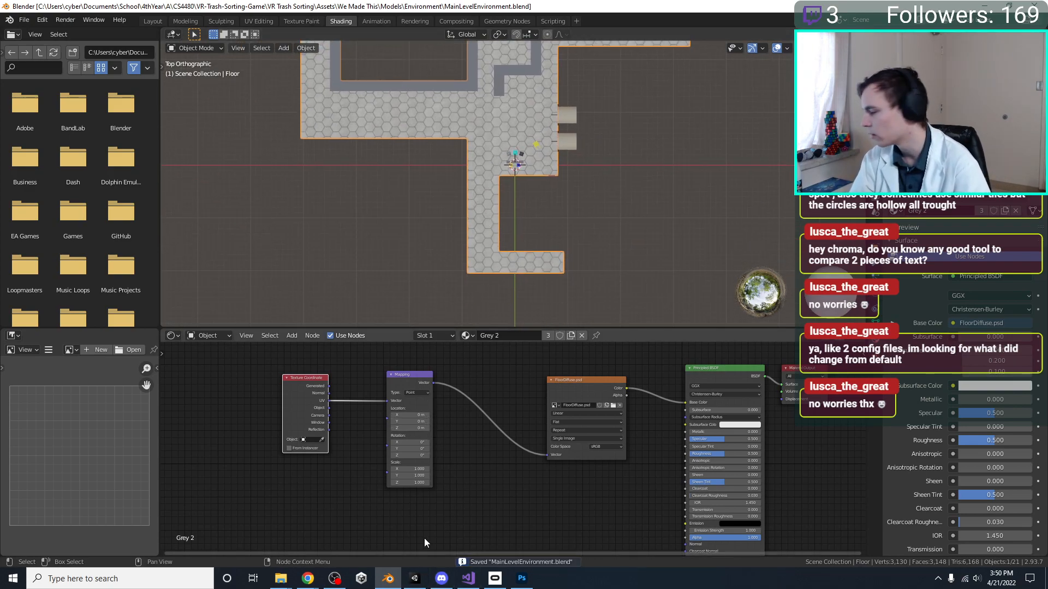
Switch to Unity and examine the hexagon-tiled floor in the Main Level scene from several angles
{"action": "left_click", "coordinate": [415, 579]}
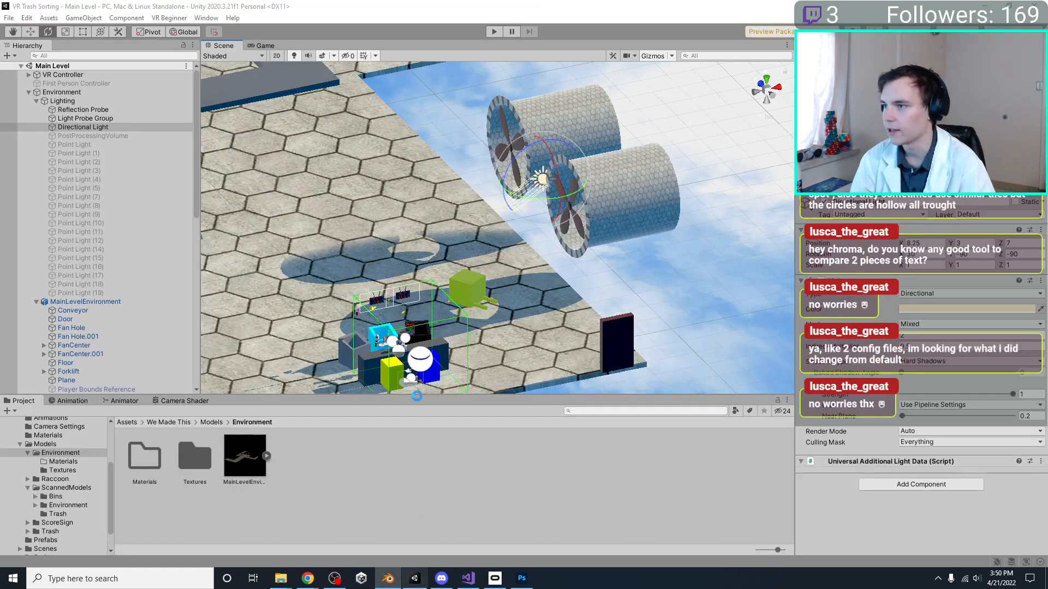
{"action": "scroll", "coordinate": [520, 234], "scroll_direction": "down", "scroll_amount": 5}
{"action": "right_click_drag", "start_coordinate": [521, 234], "coordinate": [410, 273]}
{"action": "scroll", "coordinate": [408, 207], "scroll_direction": "down", "scroll_amount": 6}
{"action": "middle_click_drag", "start_coordinate": [408, 245], "coordinate": [481, 278]}
{"action": "scroll", "coordinate": [480, 278], "scroll_direction": "down", "scroll_amount": 7}
{"action": "left_click_drag", "start_coordinate": [393, 323], "coordinate": [471, 260], "text": "alt"}
{"action": "right_click_drag", "start_coordinate": [471, 261], "coordinate": [685, 229]}
{"action": "middle_click_drag", "start_coordinate": [483, 273], "coordinate": [564, 309]}
{"action": "scroll", "coordinate": [600, 255], "scroll_direction": "up", "scroll_amount": 7}
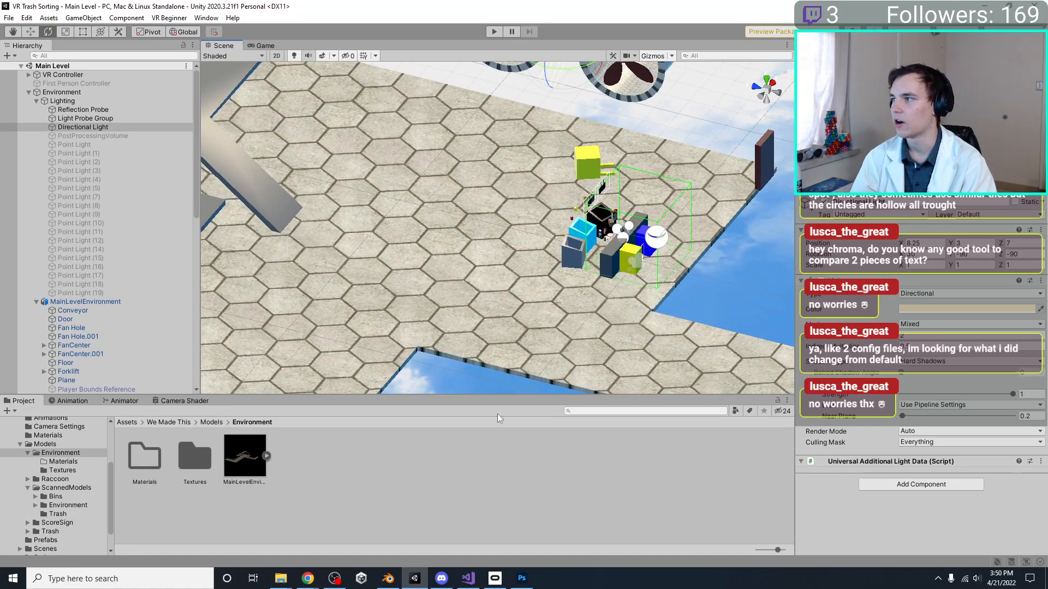
Enable PSD matte removal on the FloorDiffuse texture in the Environment Textures folder, apply the import settings, and check the floor in the scene
{"action": "left_click", "coordinate": [468, 578]}
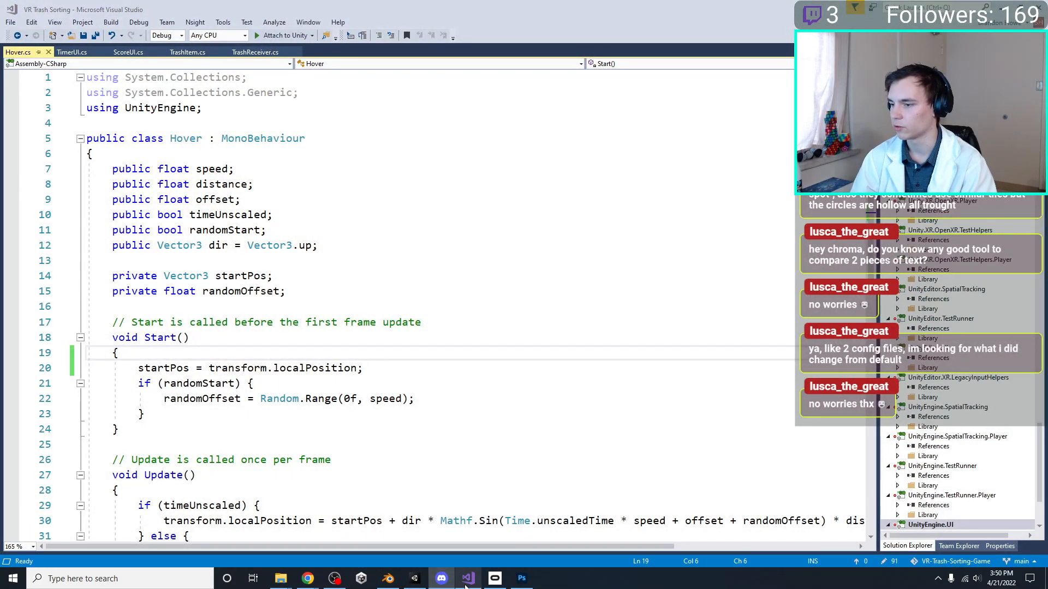
{"action": "left_click", "coordinate": [414, 579]}
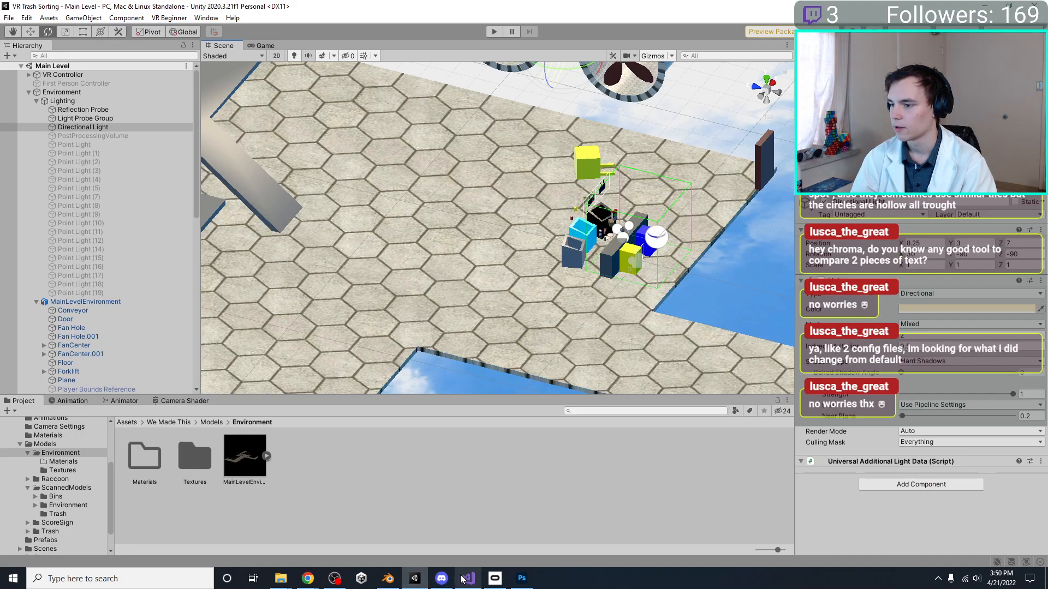
{"action": "left_click", "coordinate": [235, 457]}
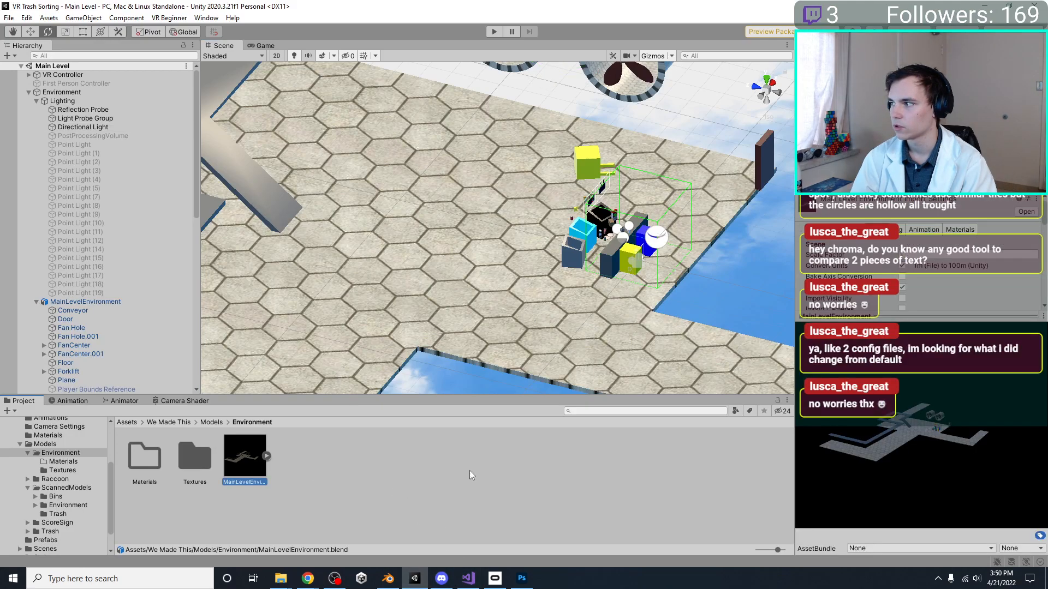
{"action": "double_click", "coordinate": [195, 453]}
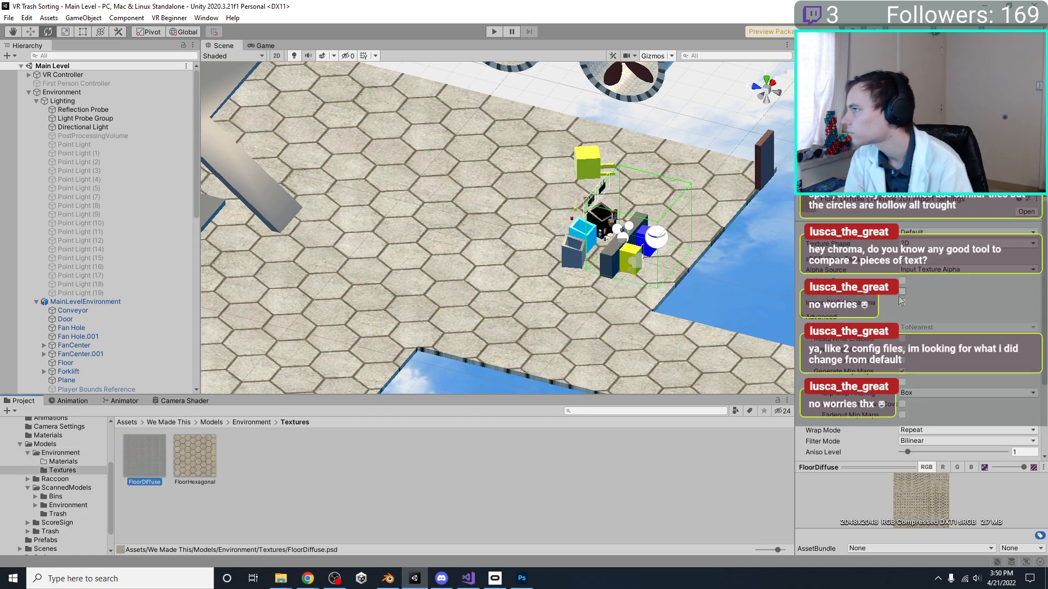
{"action": "left_click", "coordinate": [902, 291]}
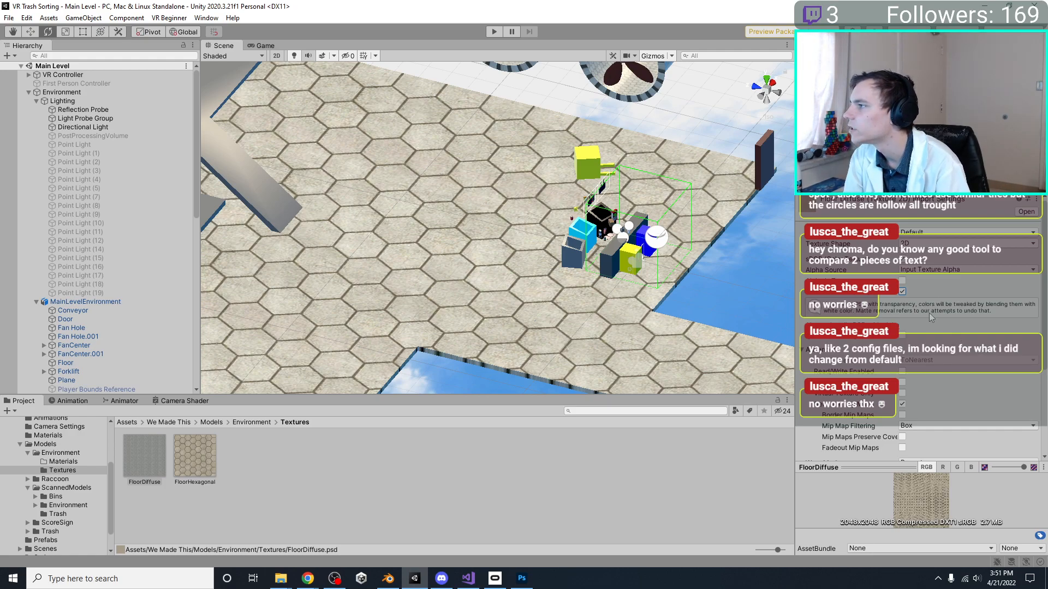
{"action": "scroll", "coordinate": [939, 325], "scroll_direction": "down", "scroll_amount": 3}
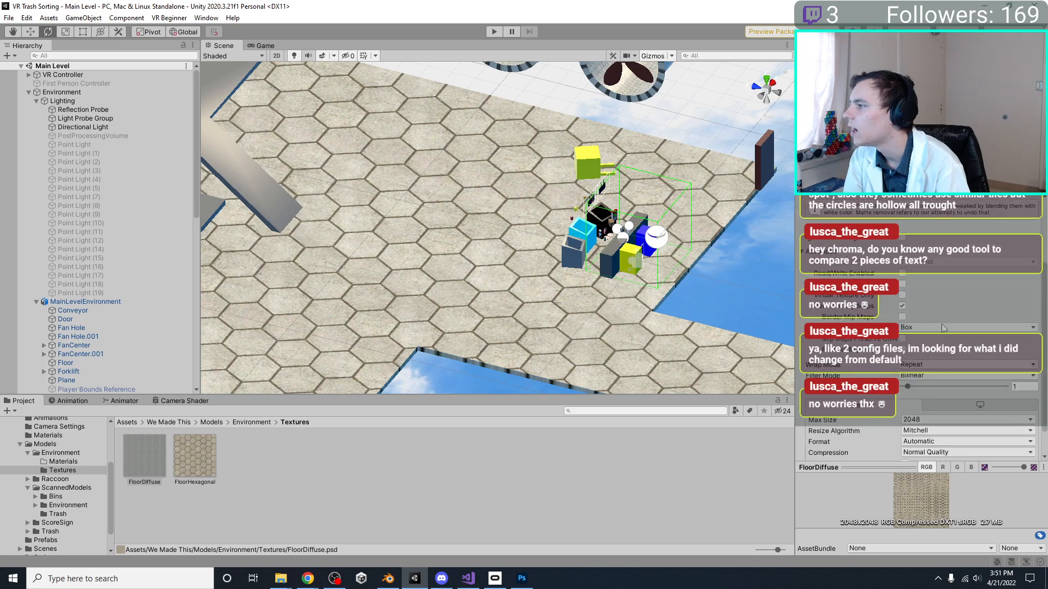
{"action": "scroll", "coordinate": [936, 343], "scroll_direction": "down", "scroll_amount": 1}
{"action": "left_click", "coordinate": [1025, 452]}
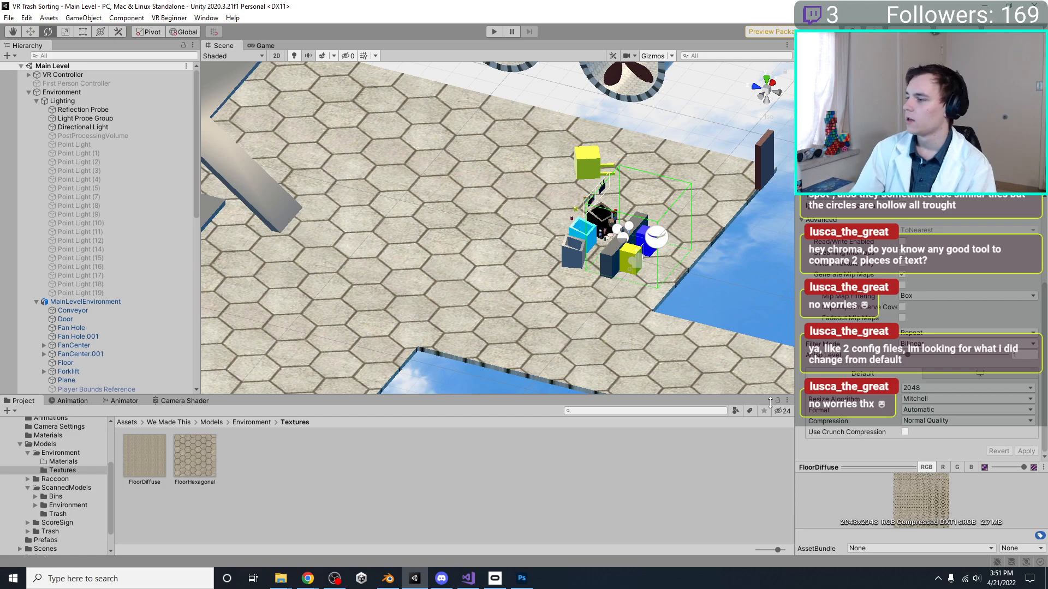
{"action": "right_click_drag", "start_coordinate": [523, 239], "coordinate": [483, 294]}
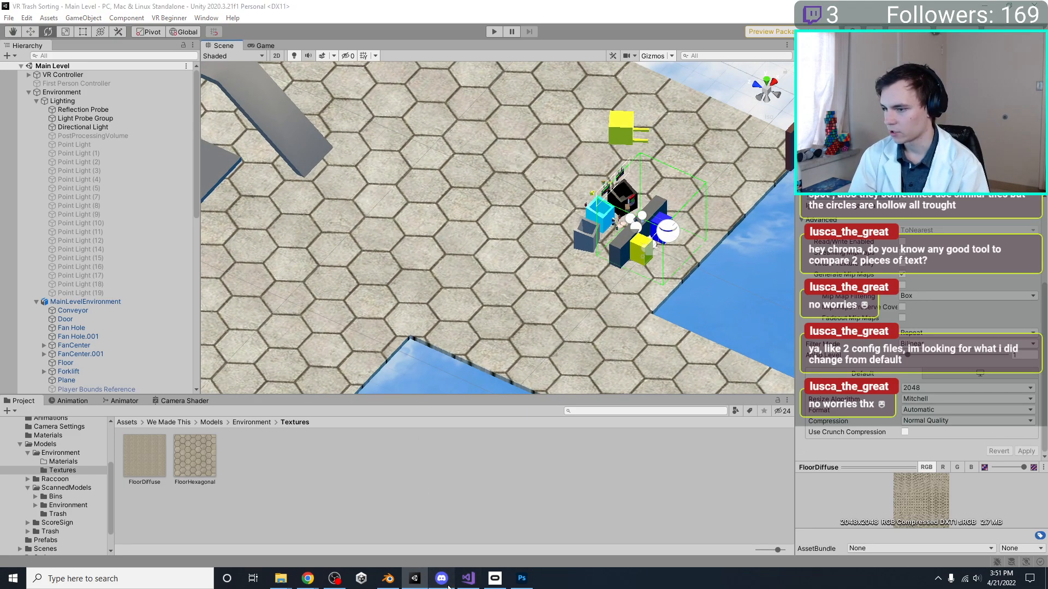
Switch to Photoshop and merge the hexagon layers from Layer 2 copy 5 through Layer 2 copy 10 in FloorDiffuse.psd into one layer
{"action": "left_click", "coordinate": [468, 579]}
{"action": "left_click", "coordinate": [469, 578]}
{"action": "left_click", "coordinate": [521, 579]}
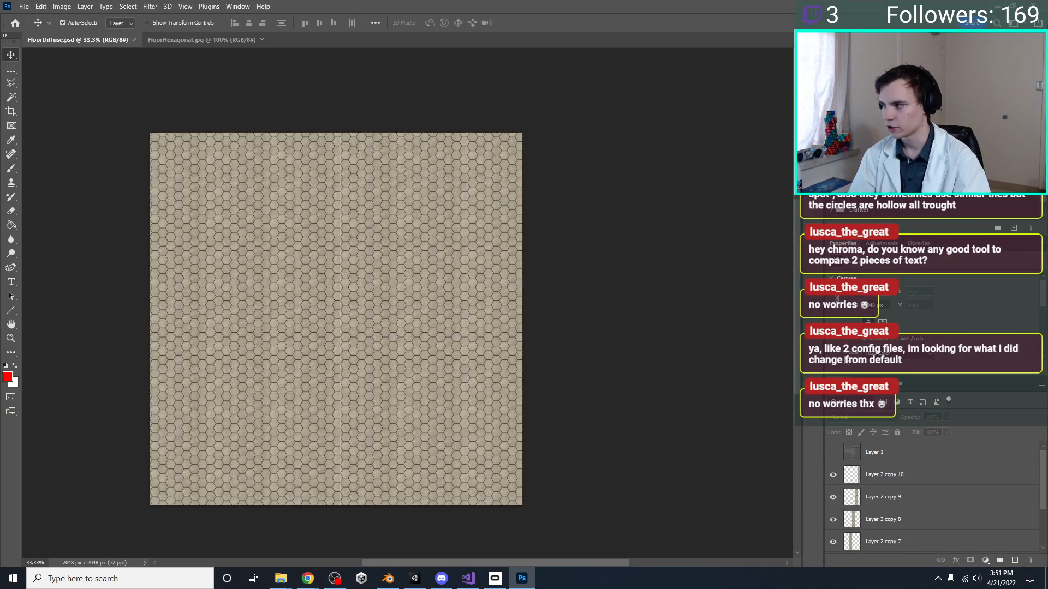
{"action": "left_click", "coordinate": [873, 475]}
{"action": "scroll", "coordinate": [888, 509], "scroll_direction": "down", "scroll_amount": 3}
{"action": "left_click", "coordinate": [888, 520], "text": "shift"}
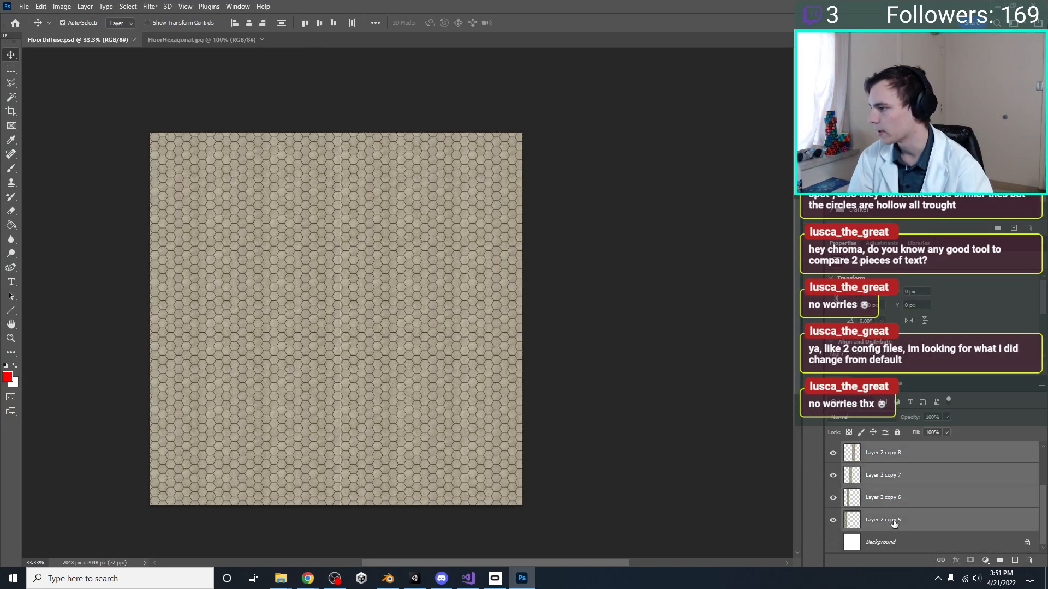
{"action": "right_click", "coordinate": [893, 520]}
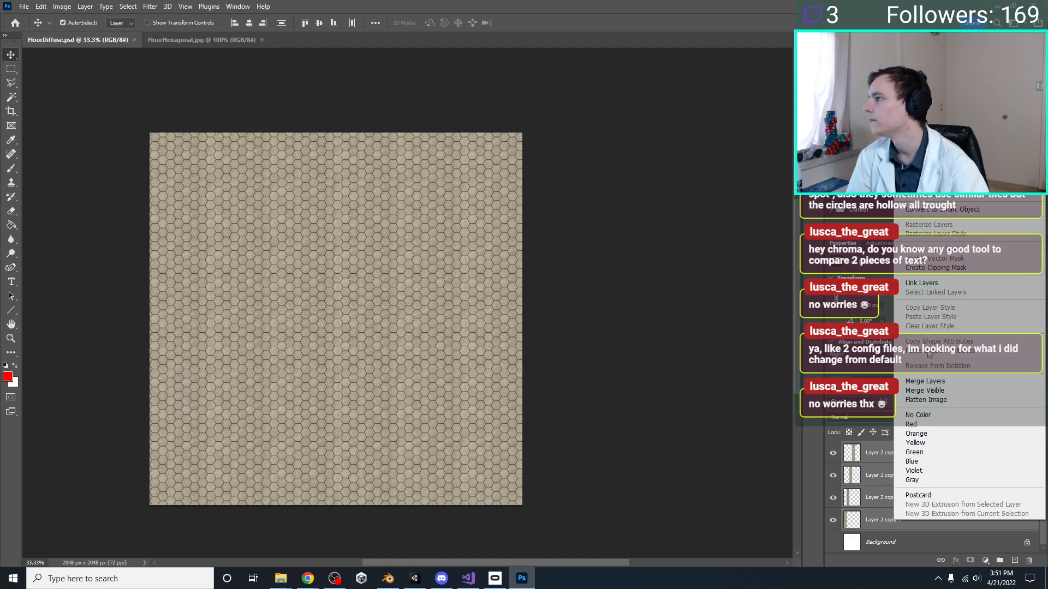
{"action": "left_click", "coordinate": [926, 381]}
{"action": "key", "text": "ctrl+t"}
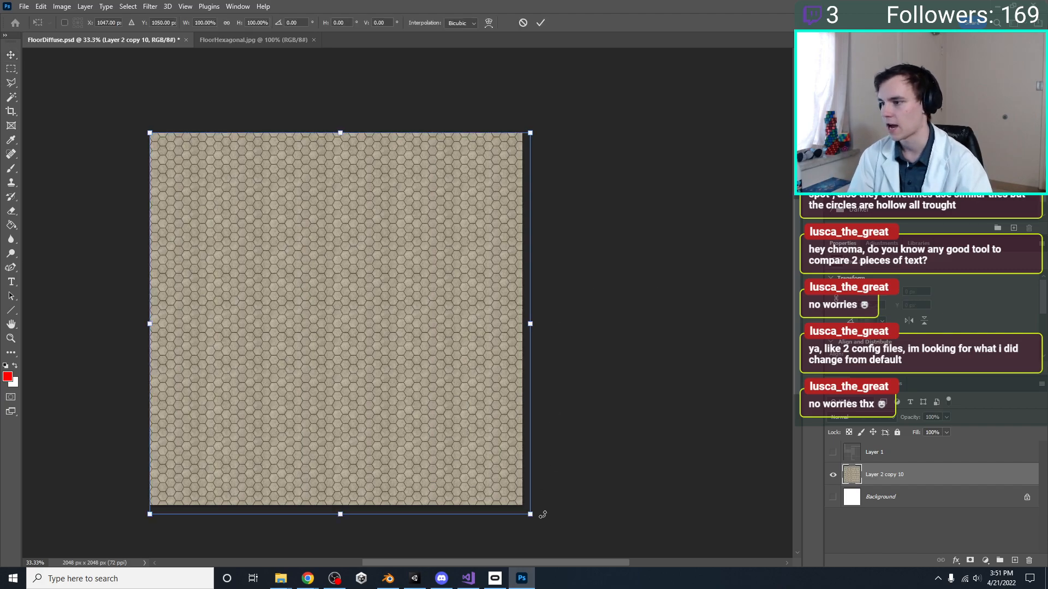
{"action": "mouse_move", "coordinate": [530, 513]}
{"action": "left_mouse_down"}
{"action": "mouse_move", "coordinate": [279, 260]}
{"action": "mouse_move", "coordinate": [349, 312]}
{"action": "mouse_move", "coordinate": [229, 208]}
{"action": "mouse_move", "coordinate": [338, 286]}
{"action": "mouse_move", "coordinate": [525, 509]}
{"action": "left_mouse_up"}
{"action": "key", "text": "Return"}
Switch to Blender and try Mapping node scale values of 0.5 and 0.4 on the floor material, viewing the tile size in perspective
{"action": "left_click", "coordinate": [416, 580]}
{"action": "left_click", "coordinate": [388, 579]}
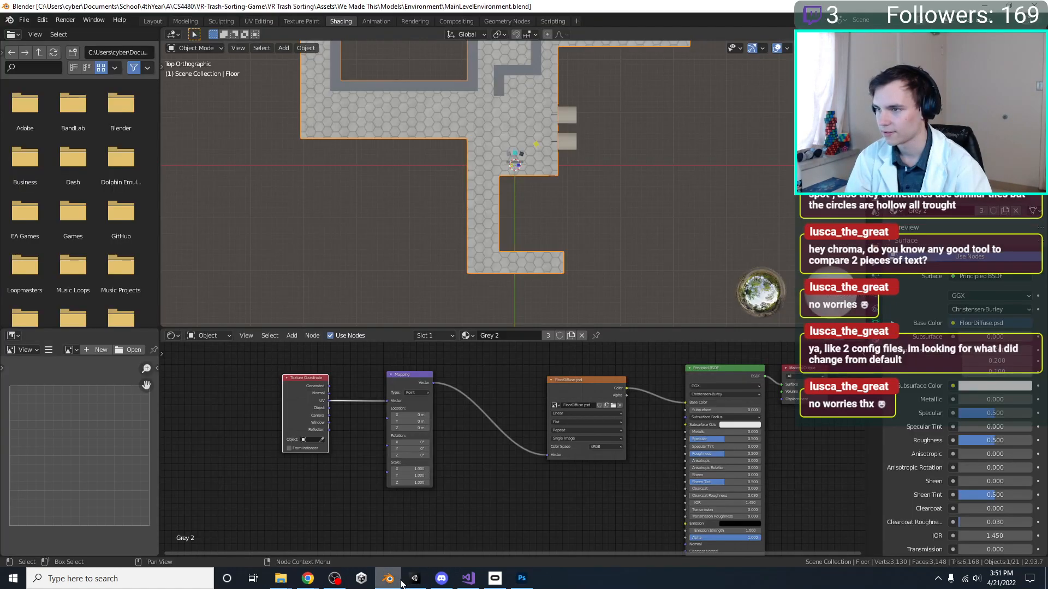
{"action": "middle_click_drag", "start_coordinate": [491, 195], "coordinate": [491, 227], "text": "shift"}
{"action": "left_click_drag", "start_coordinate": [418, 469], "coordinate": [398, 468]}
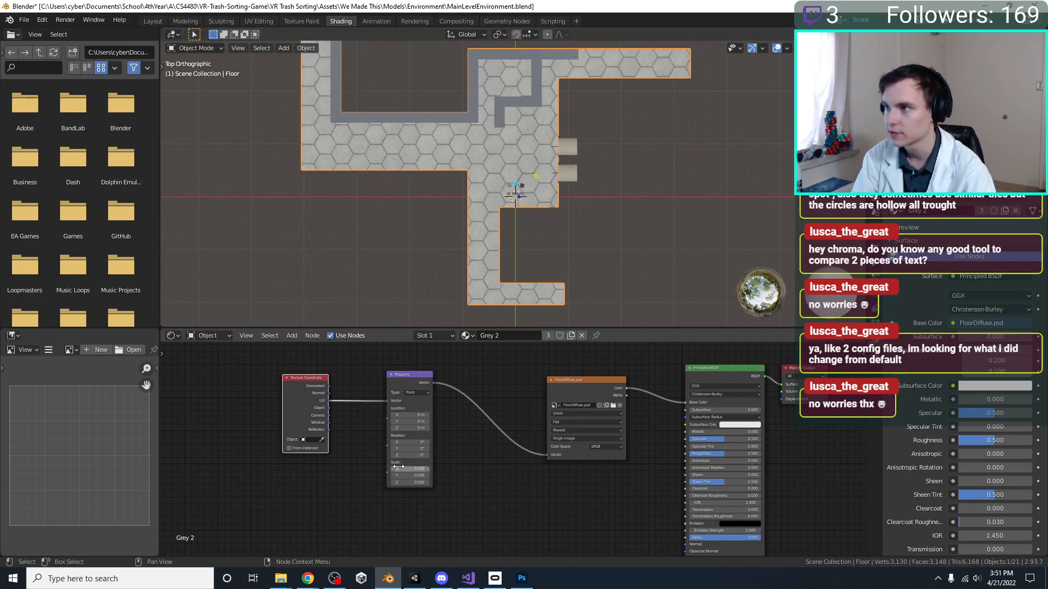
{"action": "left_click", "coordinate": [398, 467]}
{"action": "type", "text": "0.4"}
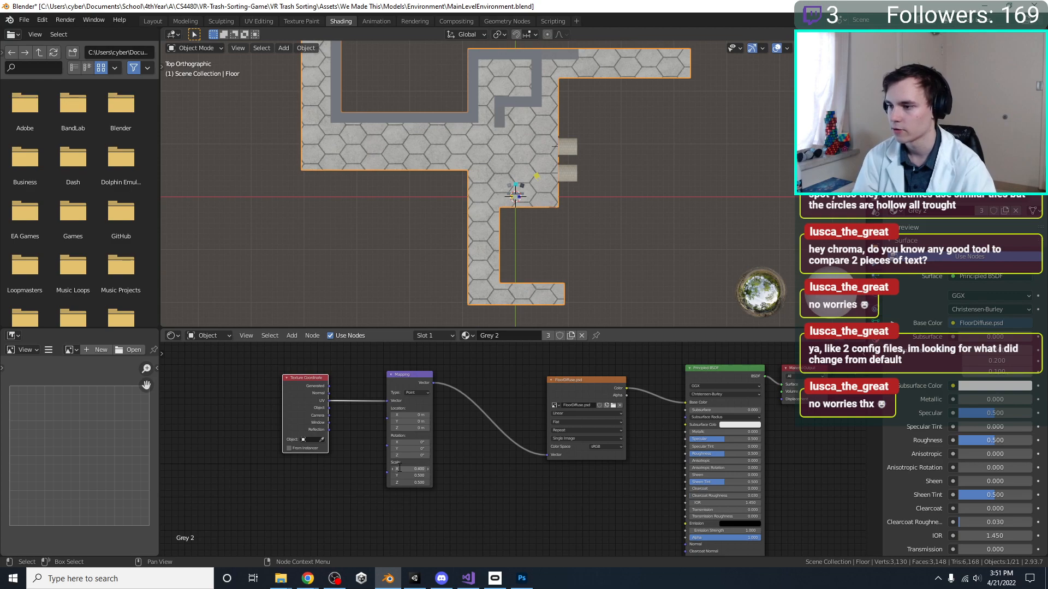
{"action": "key", "text": "Return"}
{"action": "middle_click_drag", "start_coordinate": [547, 237], "coordinate": [636, 62]}
{"action": "scroll", "coordinate": [559, 182], "scroll_direction": "up", "scroll_amount": 1}
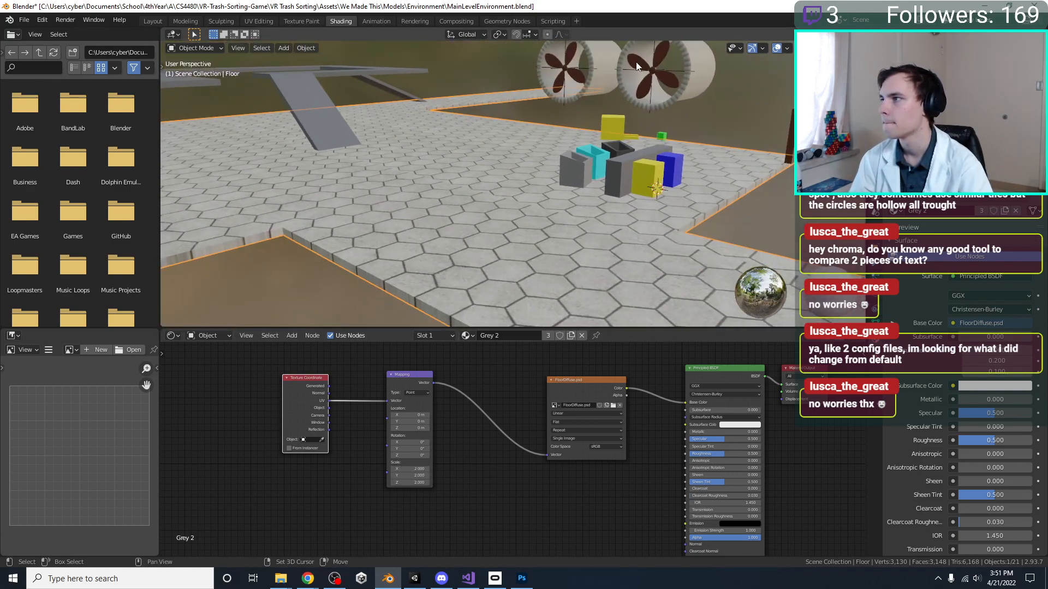
Try a Mapping scale of 5 on all three axes of the floor material and view the tiles from above
{"action": "left_click_drag", "start_coordinate": [407, 469], "coordinate": [408, 482]}
{"action": "type", "text": "5"}
{"action": "key", "text": "Return"}
{"action": "middle_click_drag", "start_coordinate": [679, 195], "coordinate": [669, 190]}
Set the floor material's Mapping scale to 1 on all three axes and save the Blender file
{"action": "left_click_drag", "start_coordinate": [407, 469], "coordinate": [408, 482]}
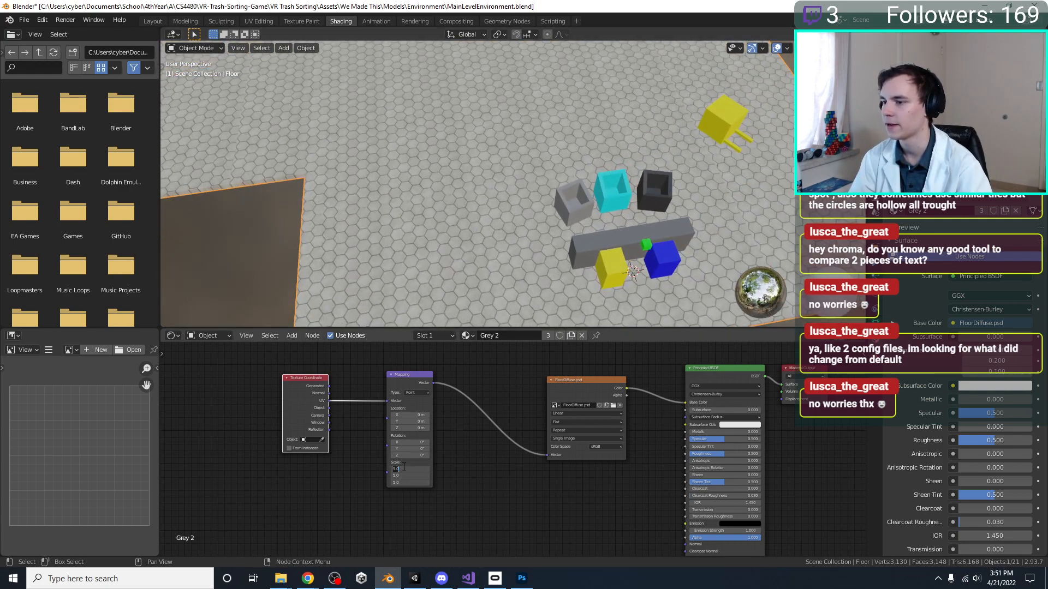
{"action": "type", "text": "1"}
{"action": "key", "text": "Return"}
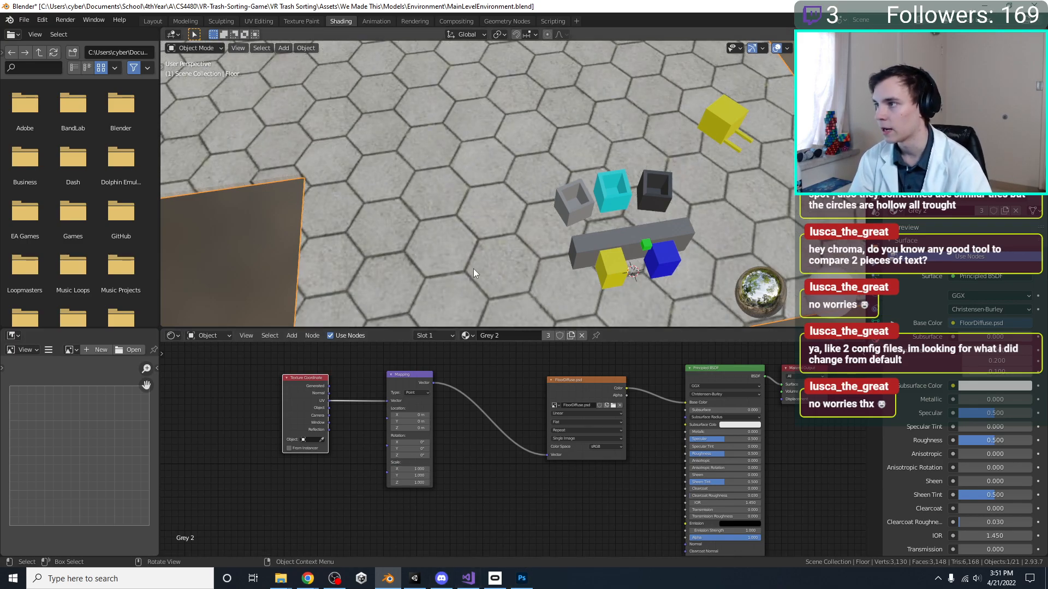
{"action": "key", "text": "ctrl+s"}
Open Blender's UV Editing workspace and unlink the FloorDiffuse.psd image so only the floor's UV layout shows
{"action": "left_click", "coordinate": [521, 579]}
{"action": "left_click", "coordinate": [521, 579]}
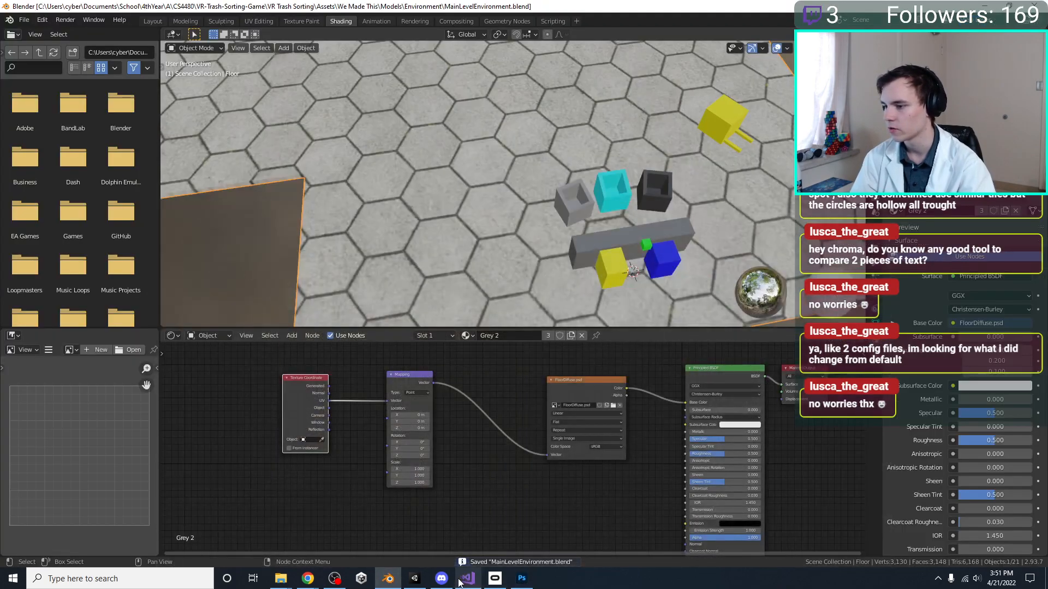
{"action": "scroll", "coordinate": [513, 398], "scroll_direction": "down", "scroll_amount": 3}
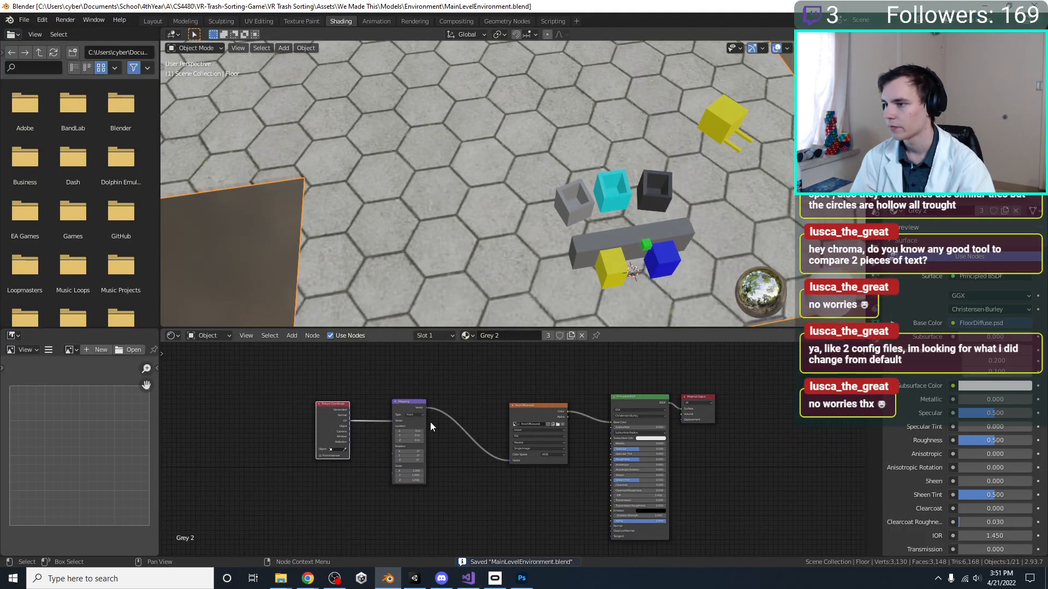
{"action": "left_click", "coordinate": [259, 21]}
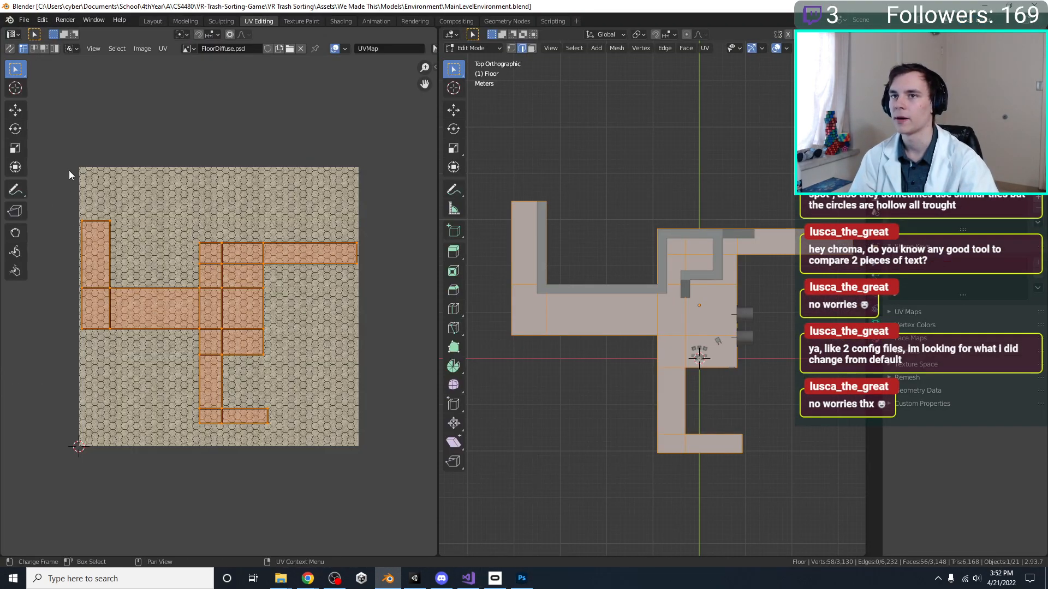
{"action": "key", "text": "super+shift+s"}
{"action": "key", "text": "Escape"}
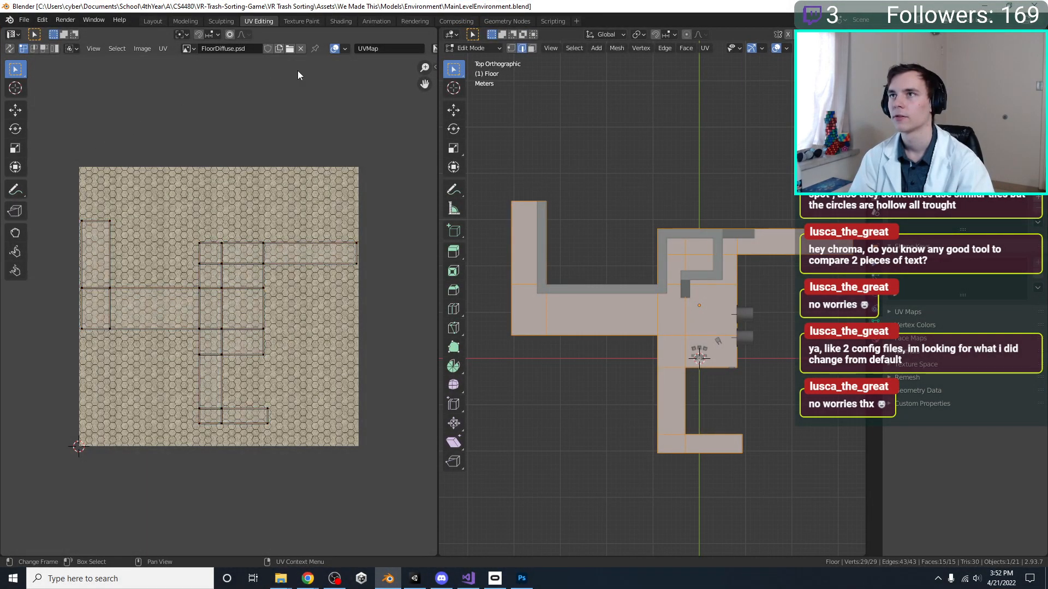
{"action": "left_click", "coordinate": [302, 49]}
{"action": "key", "text": "Home"}
Snip the floor's UV square from Blender, paste it into FloorDiffuse.psd in Photoshop, and delete the pasted layer
{"action": "key", "text": "super+shift+s"}
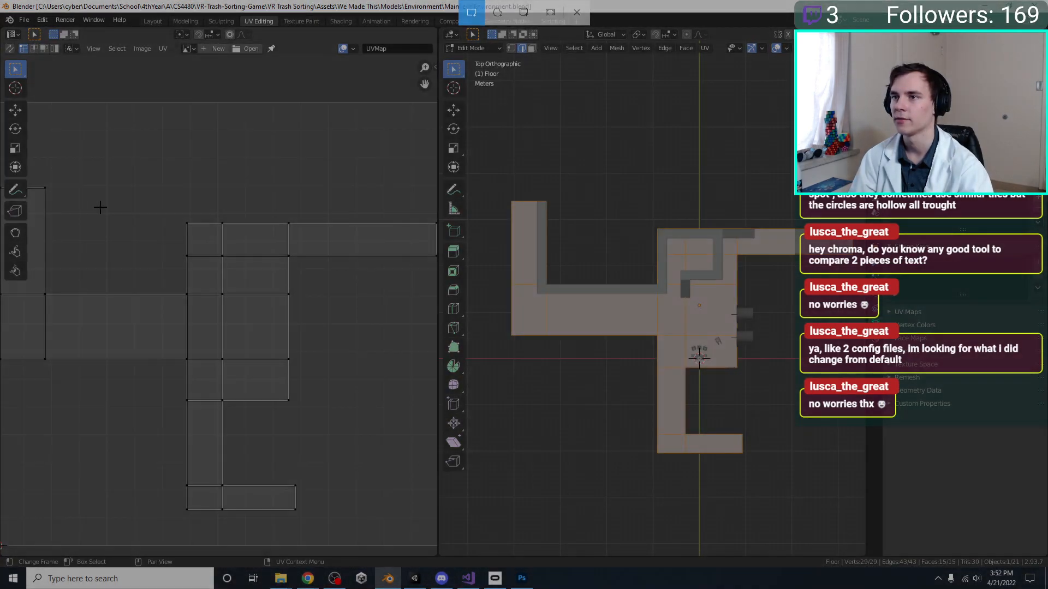
{"action": "key", "text": "Escape"}
{"action": "scroll", "coordinate": [101, 212], "scroll_direction": "down", "scroll_amount": 3}
{"action": "key", "text": "super+shift+s"}
{"action": "left_click_drag", "start_coordinate": [131, 225], "coordinate": [306, 400]}
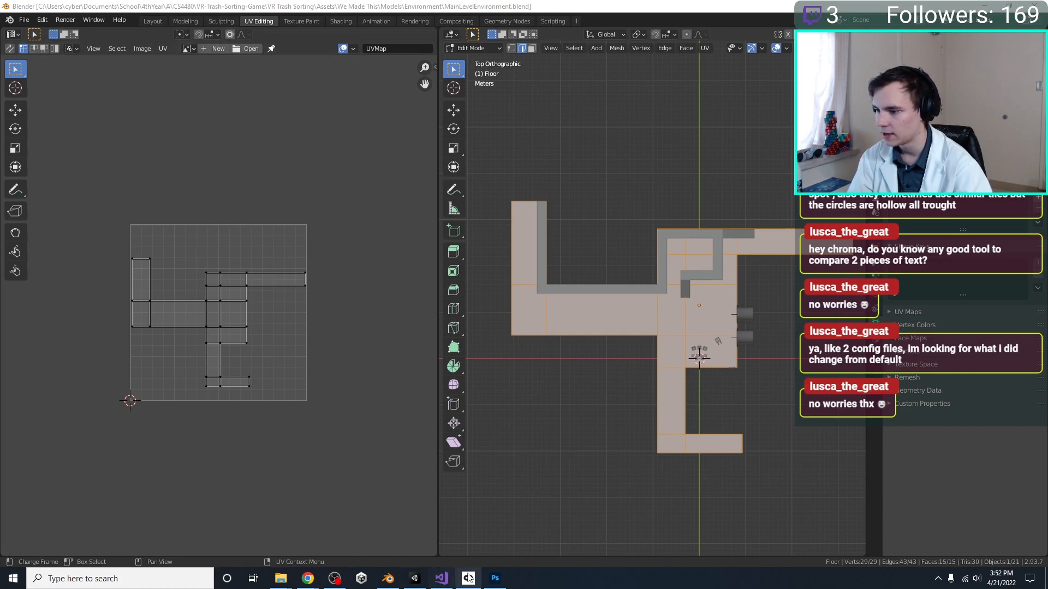
{"action": "left_click", "coordinate": [494, 582]}
{"action": "key", "text": "ctrl+v"}
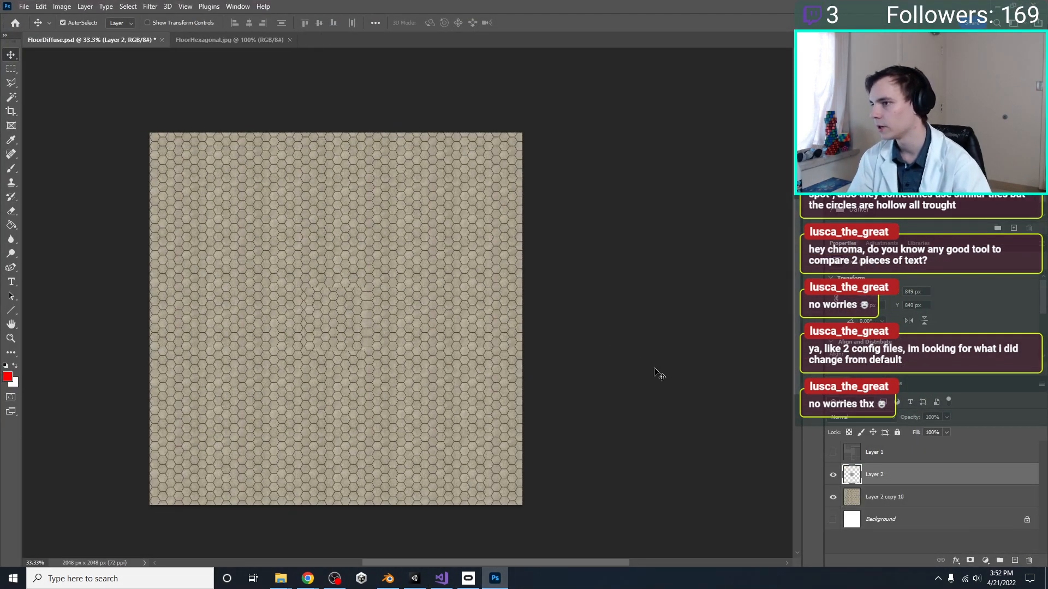
{"action": "key", "text": "Delete"}
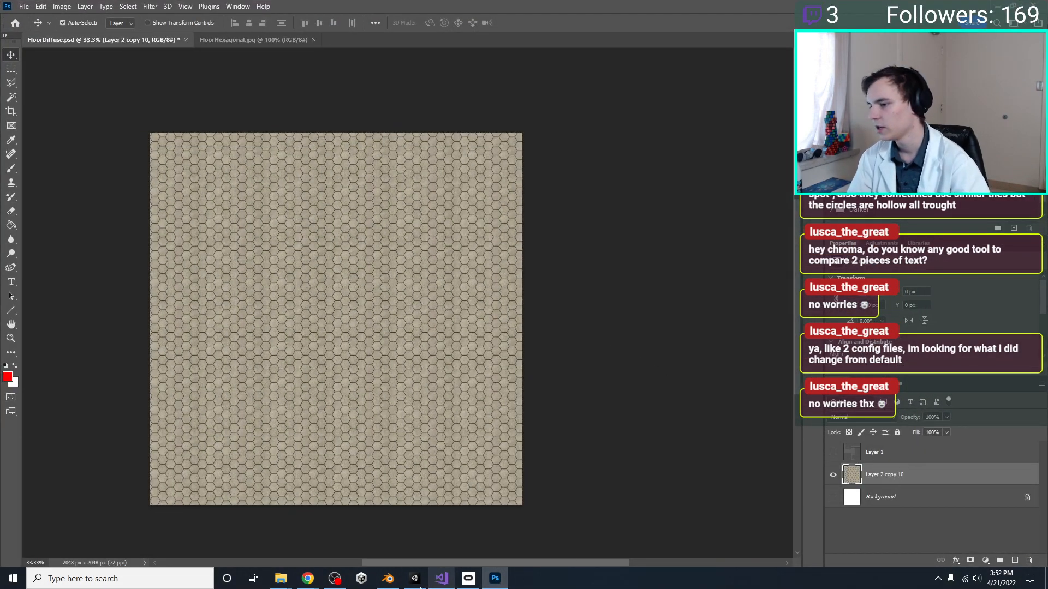
Recapture the full UV square in Blender as a screen snip and paste it into FloorDiffuse.psd in Photoshop
{"action": "left_click", "coordinate": [388, 579]}
{"action": "key", "text": "super+shift+s"}
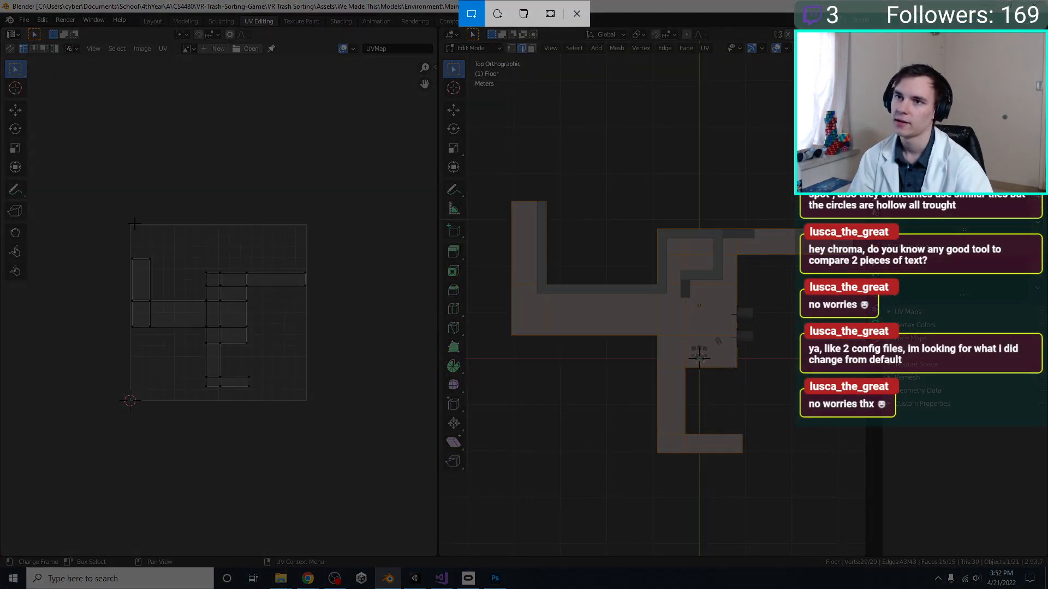
{"action": "left_click_drag", "start_coordinate": [130, 224], "coordinate": [306, 402]}
{"action": "left_click", "coordinate": [495, 579]}
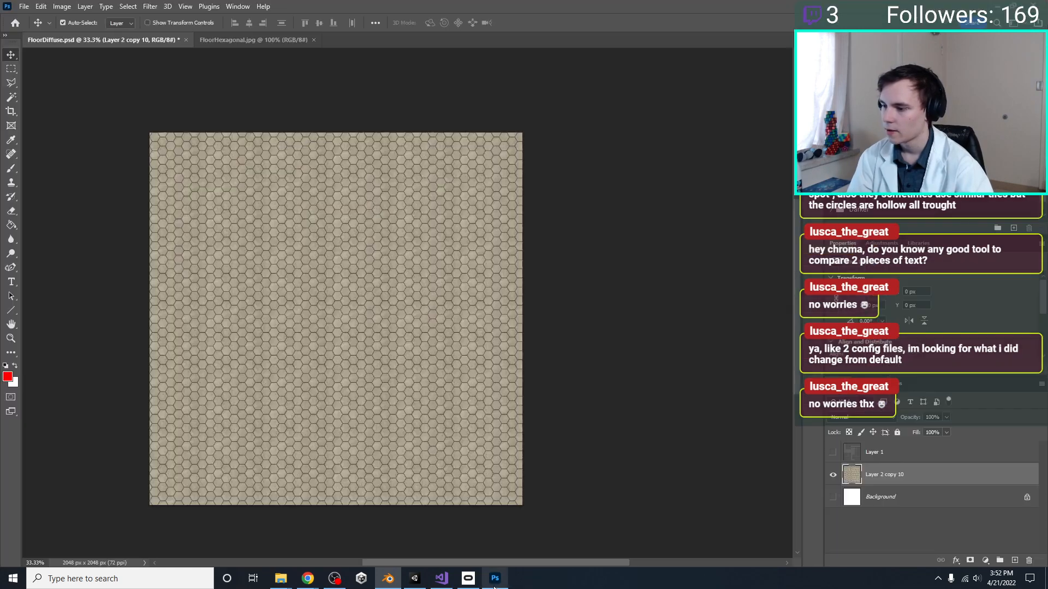
{"action": "key", "text": "ctrl+v"}
Align the pasted UV layout with the canvas's upper-left corner and scale it to fill the FloorDiffuse.psd canvas
{"action": "key", "text": "ctrl+t"}
{"action": "left_click_drag", "start_coordinate": [307, 289], "coordinate": [148, 133]}
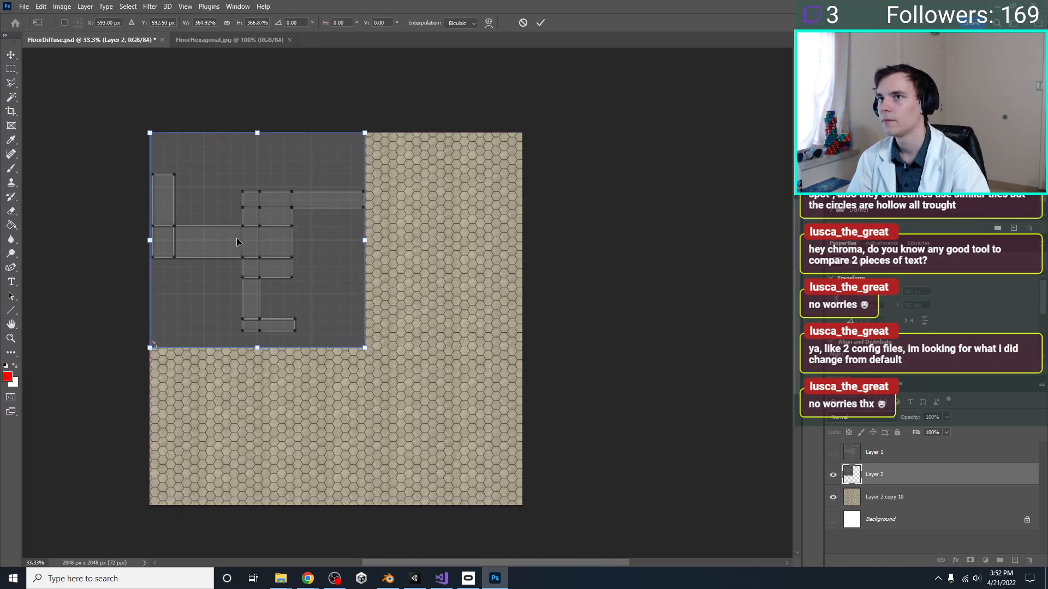
{"action": "left_click_drag", "start_coordinate": [365, 347], "coordinate": [519, 508]}
{"action": "key", "text": "Return"}
Delete the old hidden Layer 1 and check the new UV layout layer's visibility over the hexagons
{"action": "left_click", "coordinate": [875, 453]}
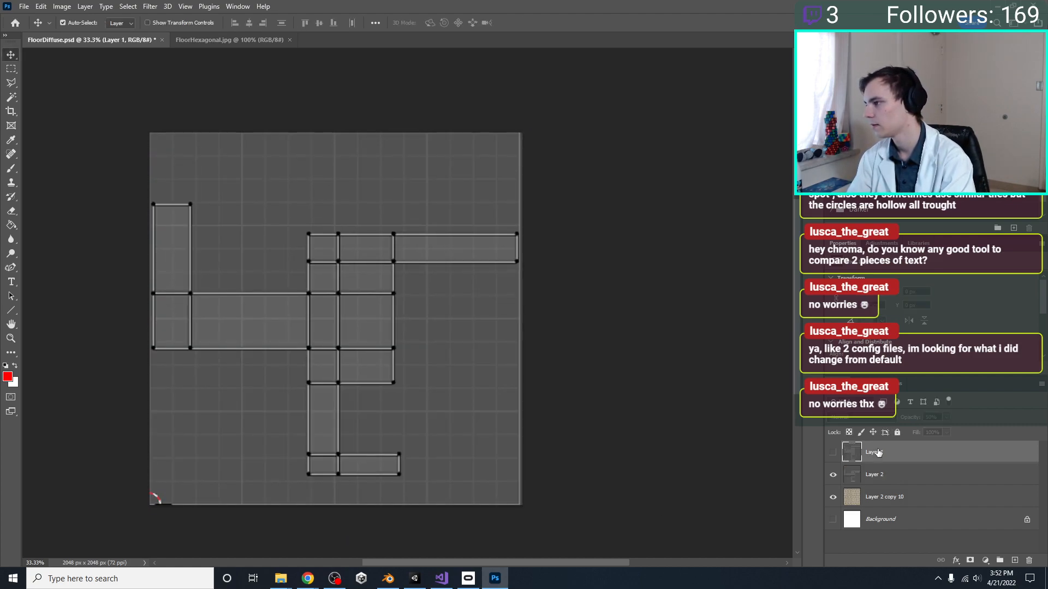
{"action": "key", "text": "Delete"}
{"action": "left_click", "coordinate": [878, 475]}
{"action": "left_click", "coordinate": [836, 457]}
{"action": "left_click", "coordinate": [836, 458]}
Set the opacity of the UV layout layer, Layer 2, to 50%
{"action": "left_click", "coordinate": [870, 454]}
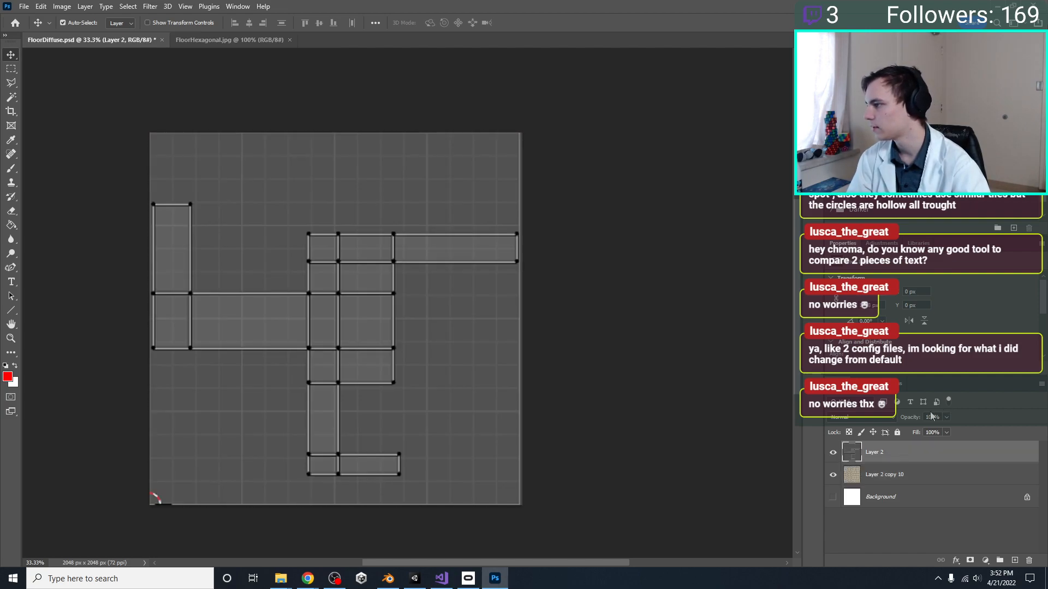
{"action": "type", "text": "0"}
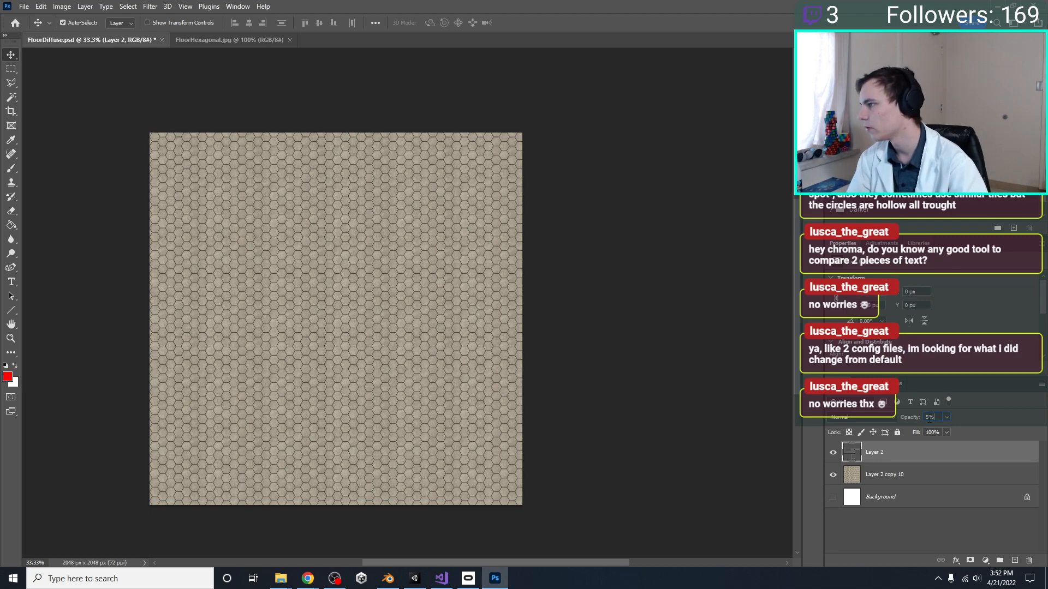
{"action": "type", "text": "0"}
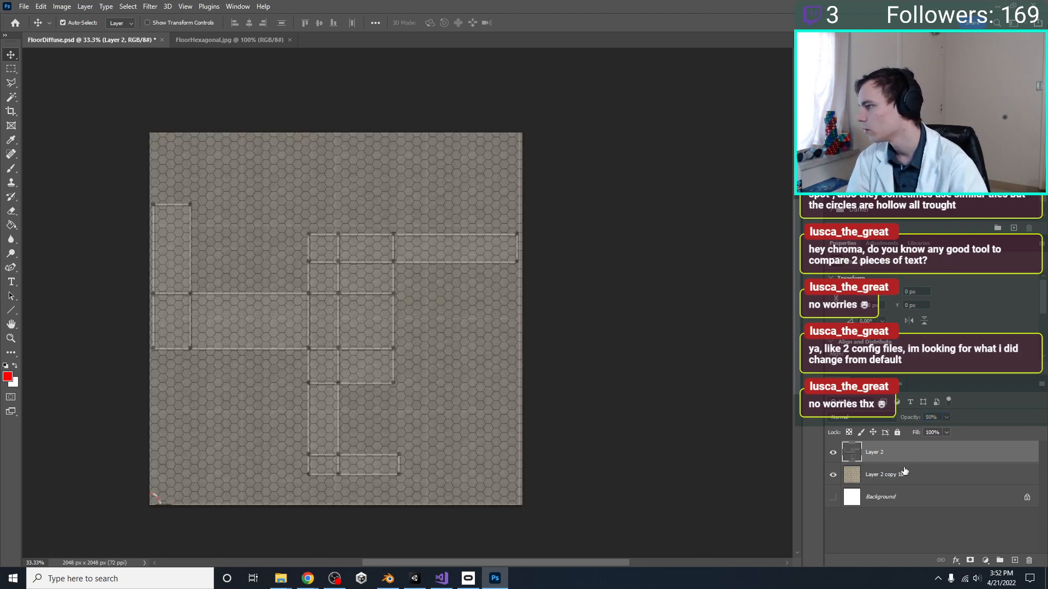
Scale the hexagon layer, Layer 2 copy 10, to 20% width and height and move it into the canvas's upper-left corner
{"action": "left_click", "coordinate": [853, 472]}
{"action": "key", "text": "ctrl+t"}
{"action": "left_click_drag", "start_coordinate": [537, 513], "coordinate": [365, 330]}
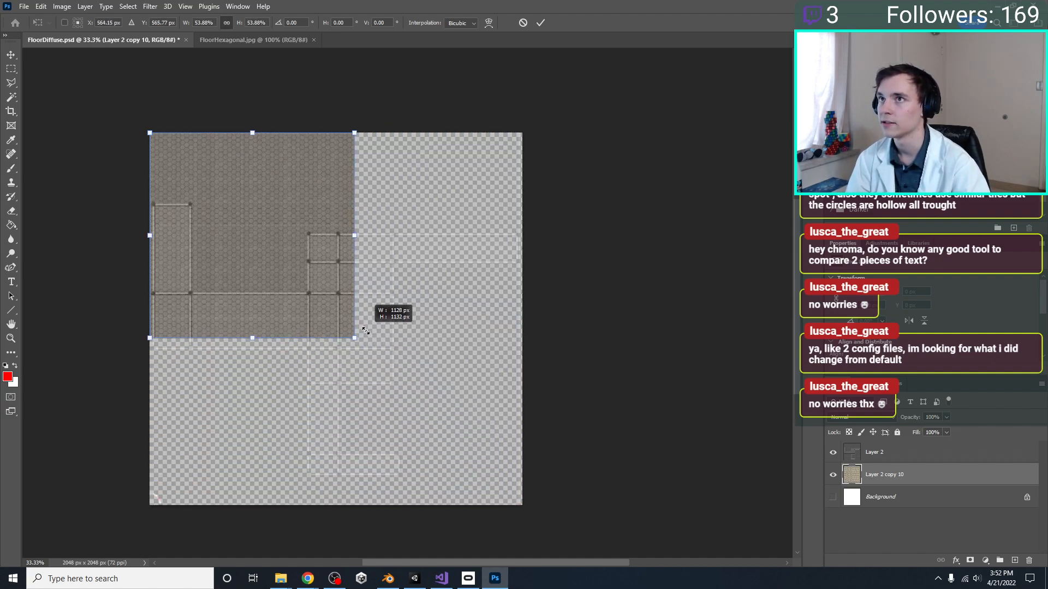
{"action": "key", "text": "ctrl+z"}
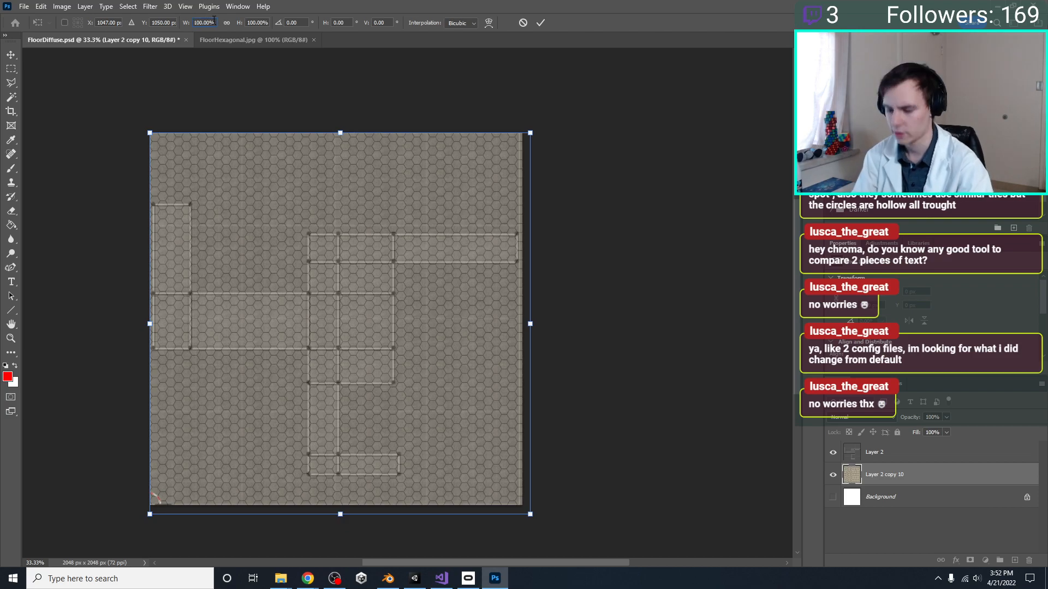
{"action": "type", "text": "20"}
{"action": "key", "text": "Return"}
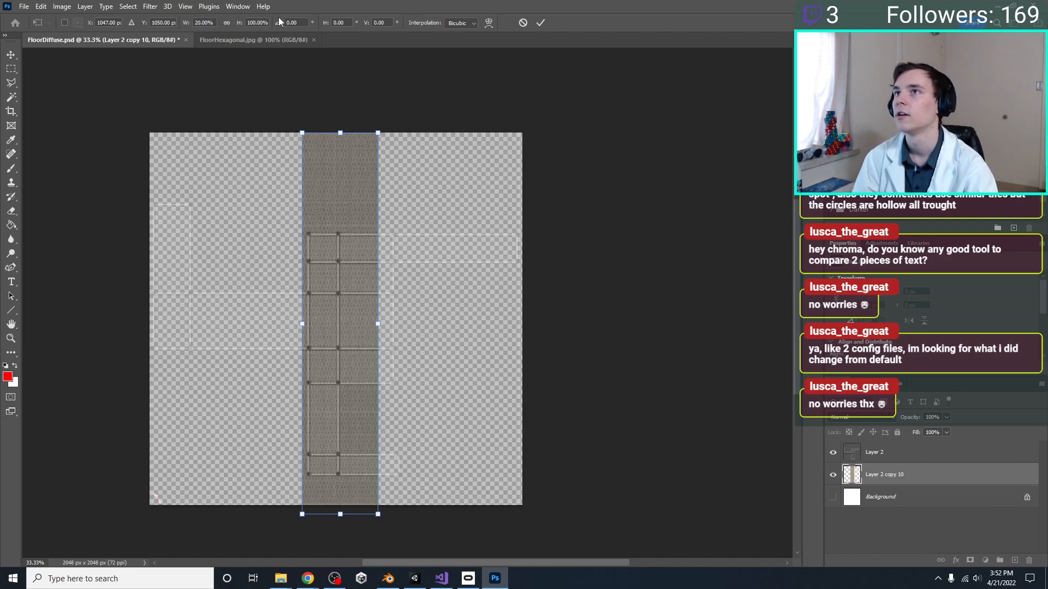
{"action": "type", "text": "20"}
{"action": "key", "text": "Return"}
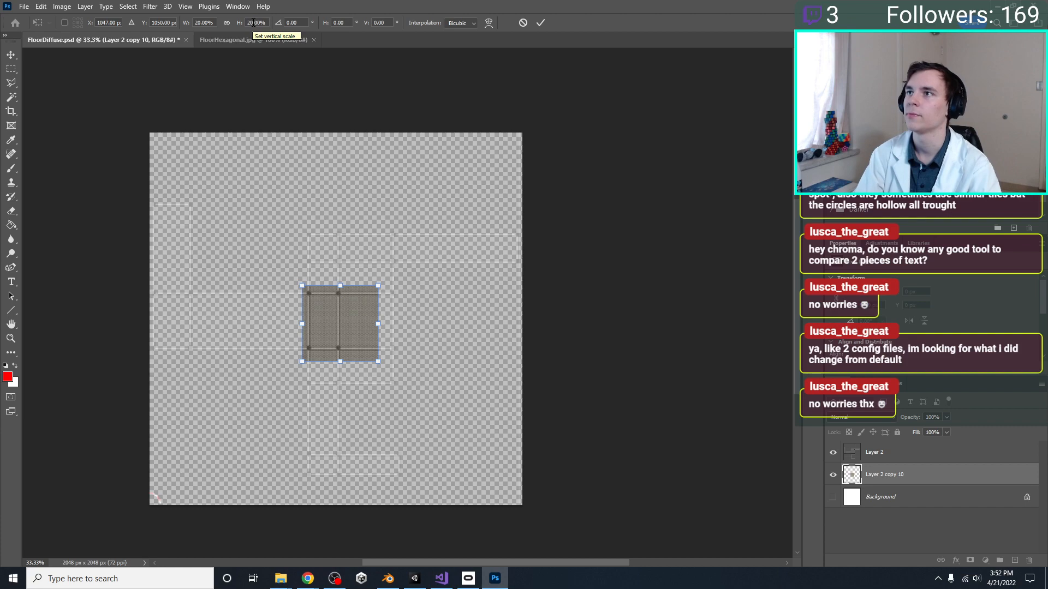
{"action": "left_click_drag", "start_coordinate": [314, 322], "coordinate": [175, 185]}
{"action": "key", "text": "Return"}
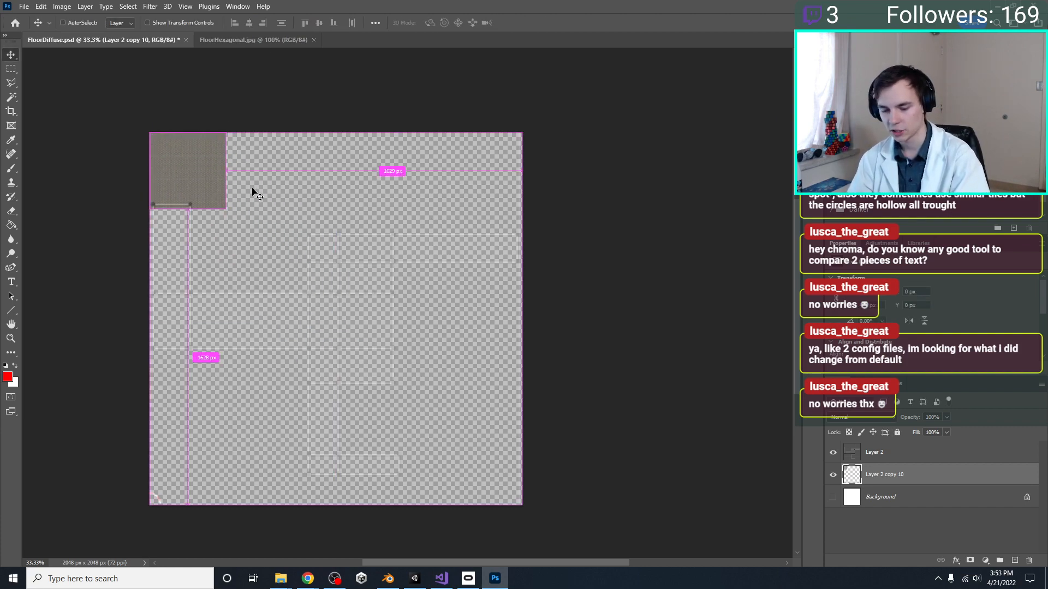
{"action": "key", "text": "ctrl+j"}
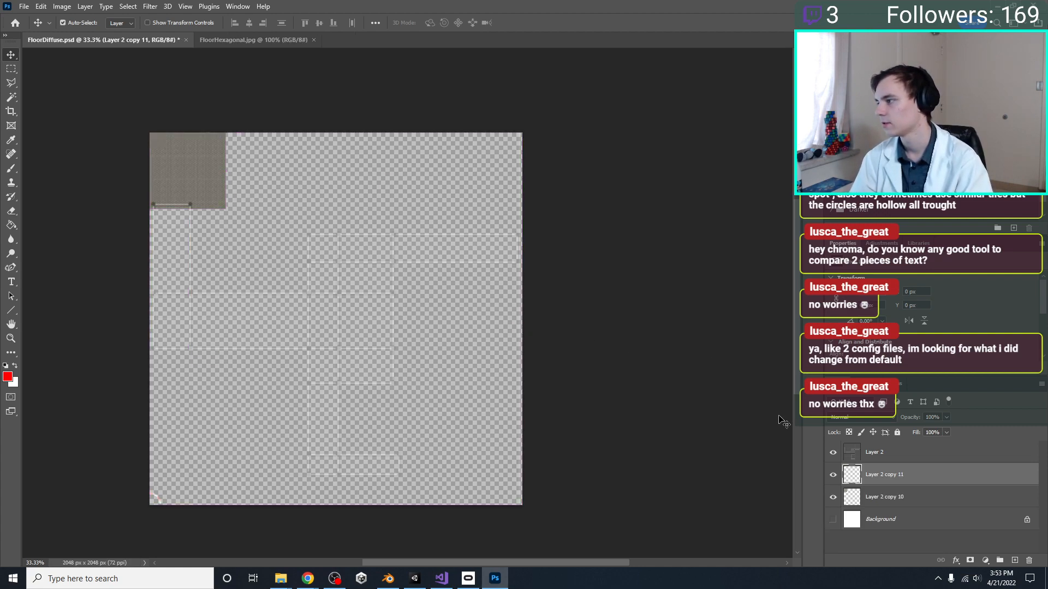
{"action": "key", "text": "ctrl+z"}
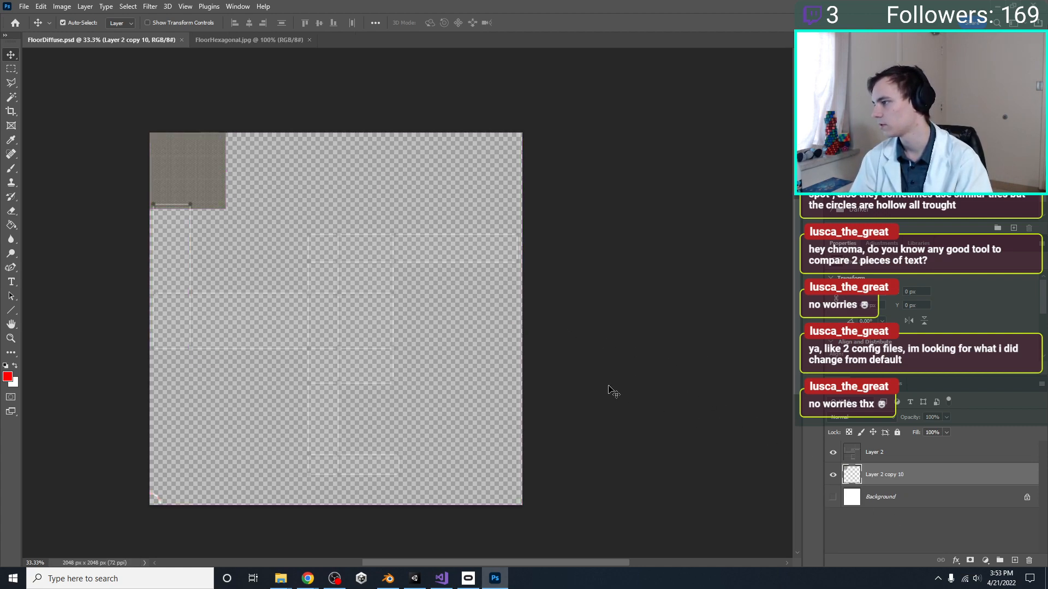
{"action": "key", "text": "ctrl+z"}
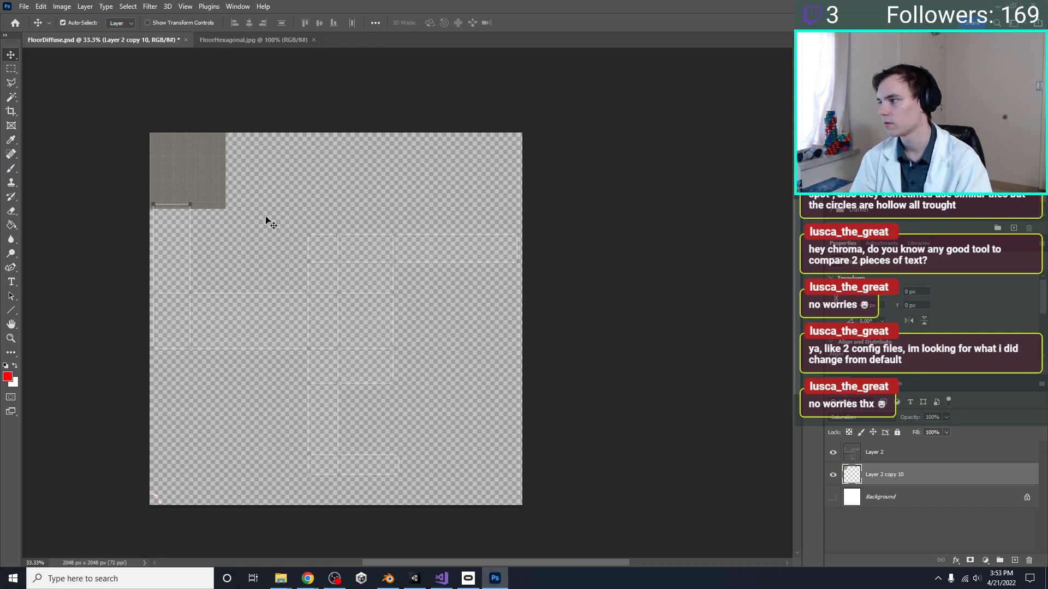
{"action": "left_click_drag", "start_coordinate": [201, 180], "coordinate": [243, 183]}
{"action": "key", "text": "ctrl+z"}
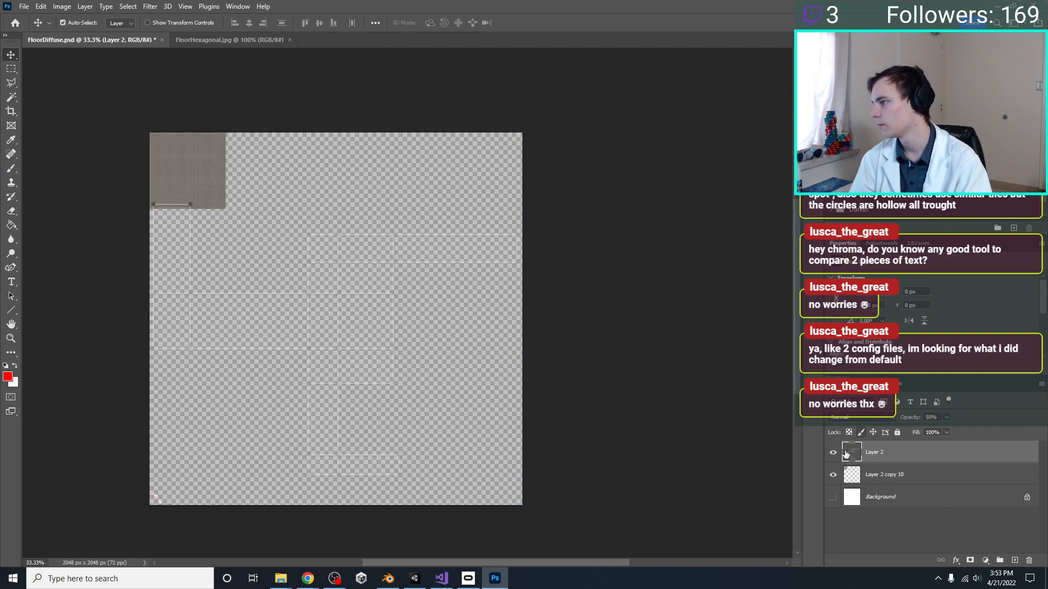
Hide the UV layout layer, Layer 2, and delete the extra hexagon tile layer, Layer 2 copy 11
{"action": "left_click", "coordinate": [833, 452]}
{"action": "left_click", "coordinate": [907, 483]}
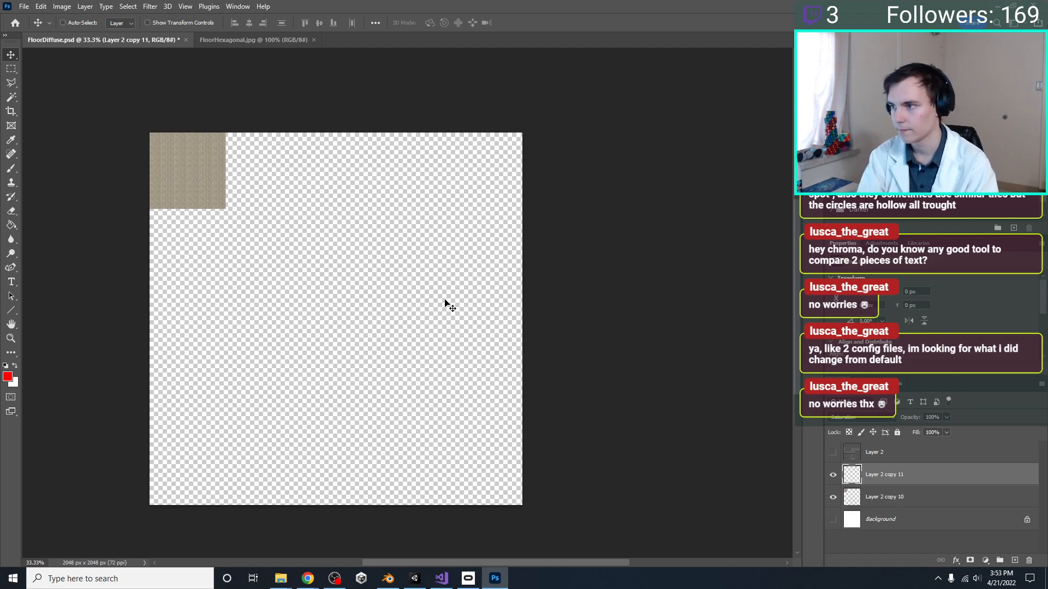
{"action": "left_click_drag", "start_coordinate": [190, 182], "coordinate": [235, 206], "text": "ctrl+alt"}
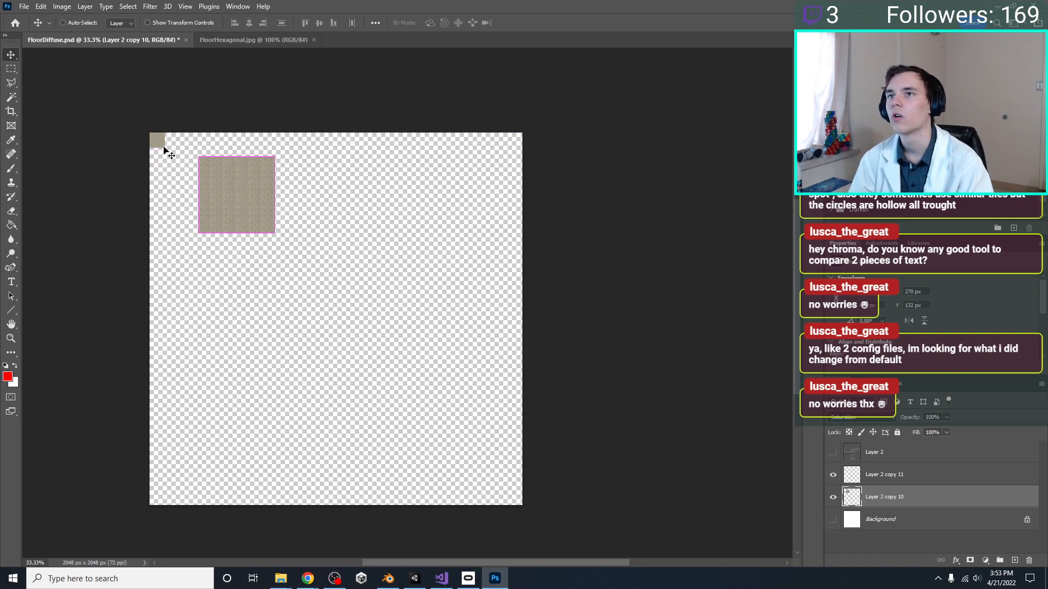
{"action": "key", "text": "z"}
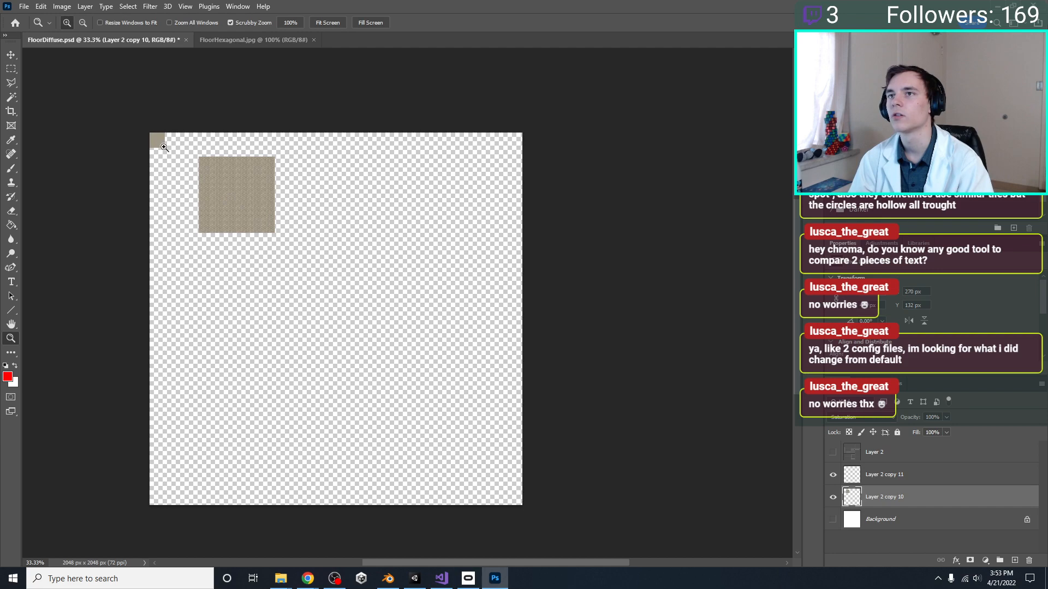
{"action": "left_click", "coordinate": [904, 483]}
{"action": "key", "text": "Delete"}
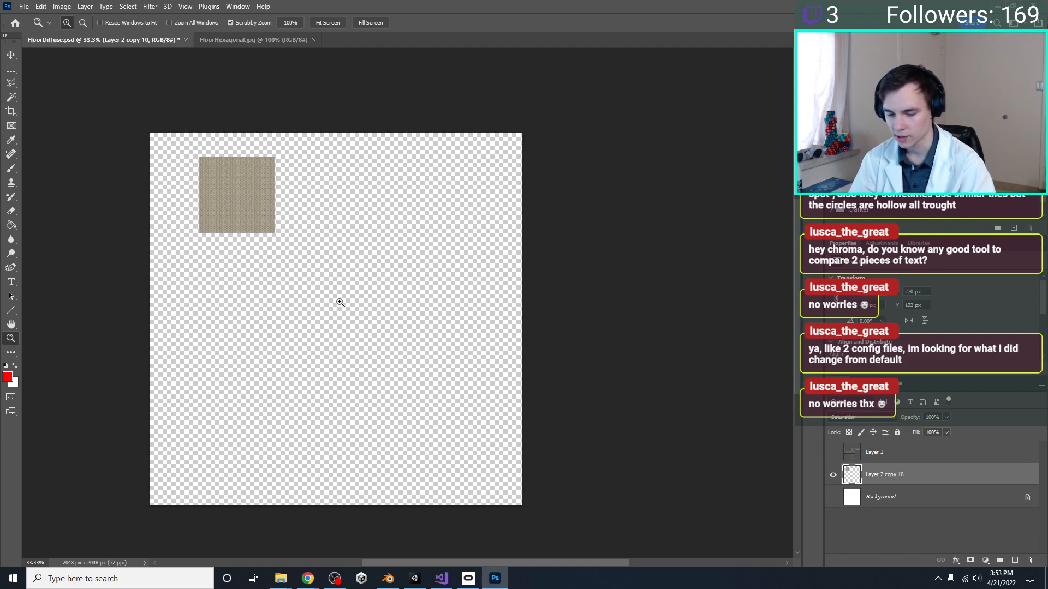
Move the remaining hexagon tile back into the canvas's upper-left corner and save FloorDiffuse.psd
{"action": "key", "text": "ctrl+t"}
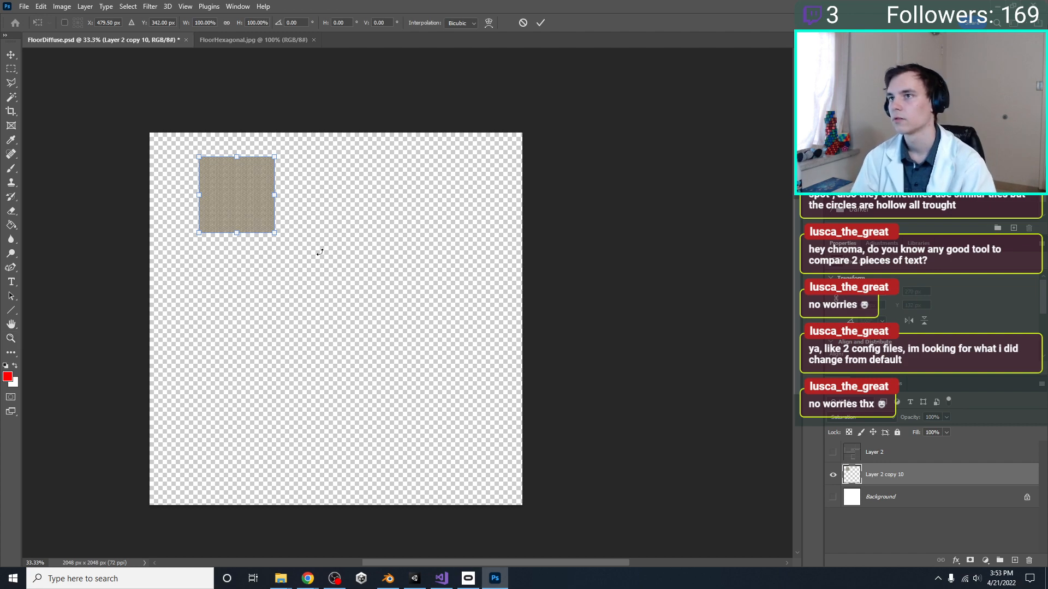
{"action": "left_click_drag", "start_coordinate": [263, 197], "coordinate": [212, 175]}
{"action": "key", "text": "Return"}
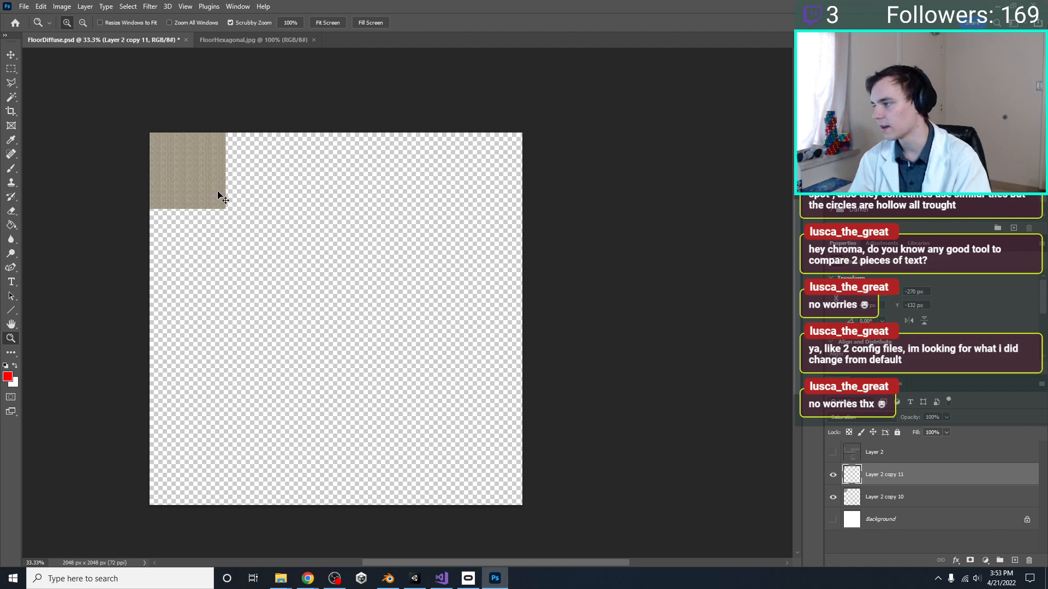
{"action": "key", "text": "ctrl+s"}
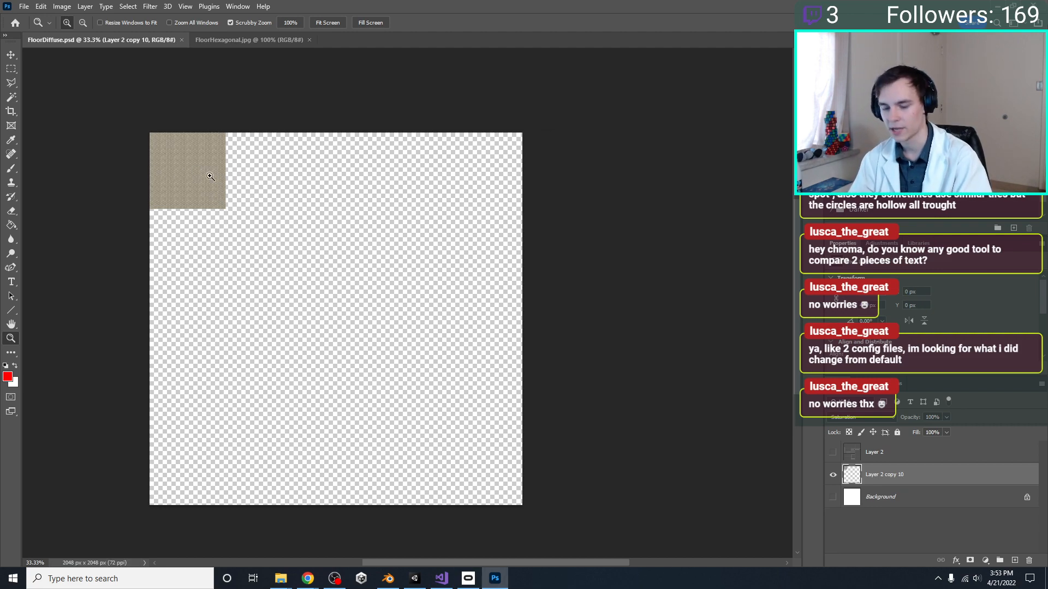
Paste a copy of the hexagon tile and place it flush against the right edge of the first tile
{"action": "key", "text": "ctrl+v"}
{"action": "key", "text": "ctrl+t"}
{"action": "left_click_drag", "start_coordinate": [323, 313], "coordinate": [255, 154]}
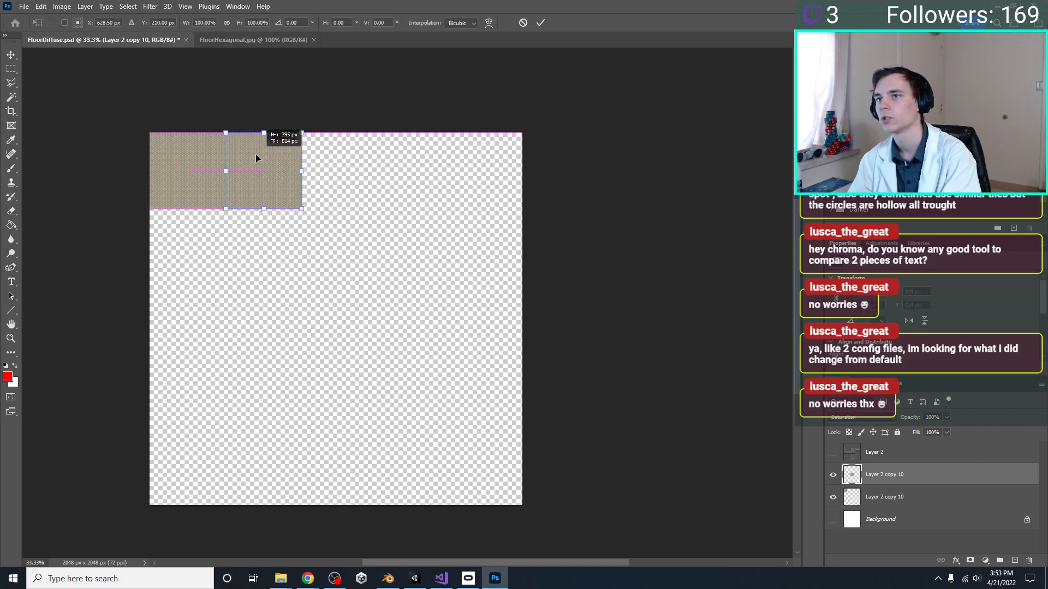
{"action": "key", "text": "Return"}
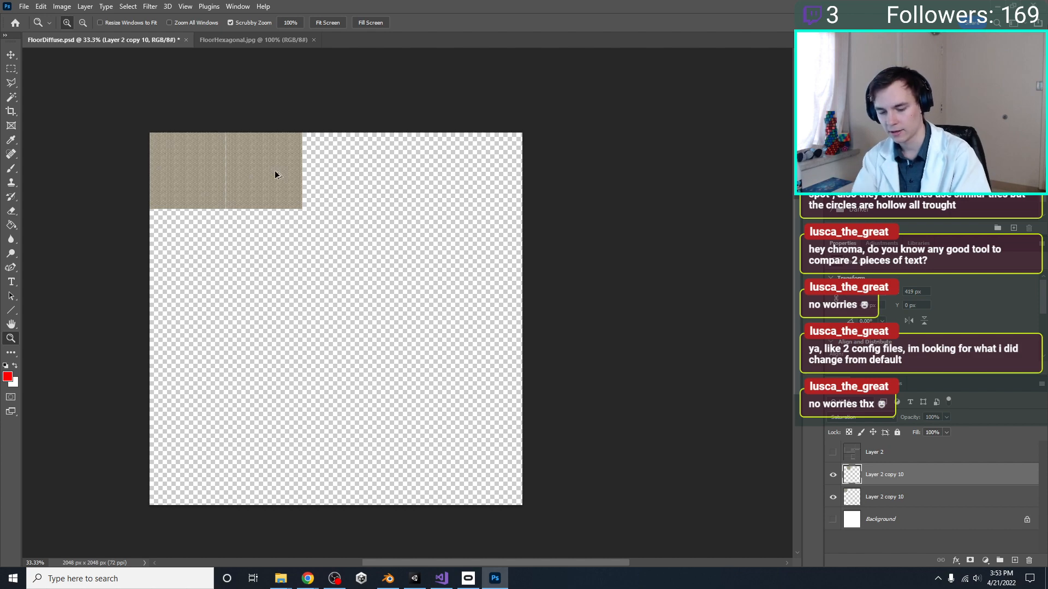
Try to duplicate the second tile and move the copy further along the canvas's top row
{"action": "key", "text": "ctrl+j"}
{"action": "left_click_drag", "start_coordinate": [297, 183], "coordinate": [416, 192]}
{"action": "left_click", "coordinate": [10, 55]}
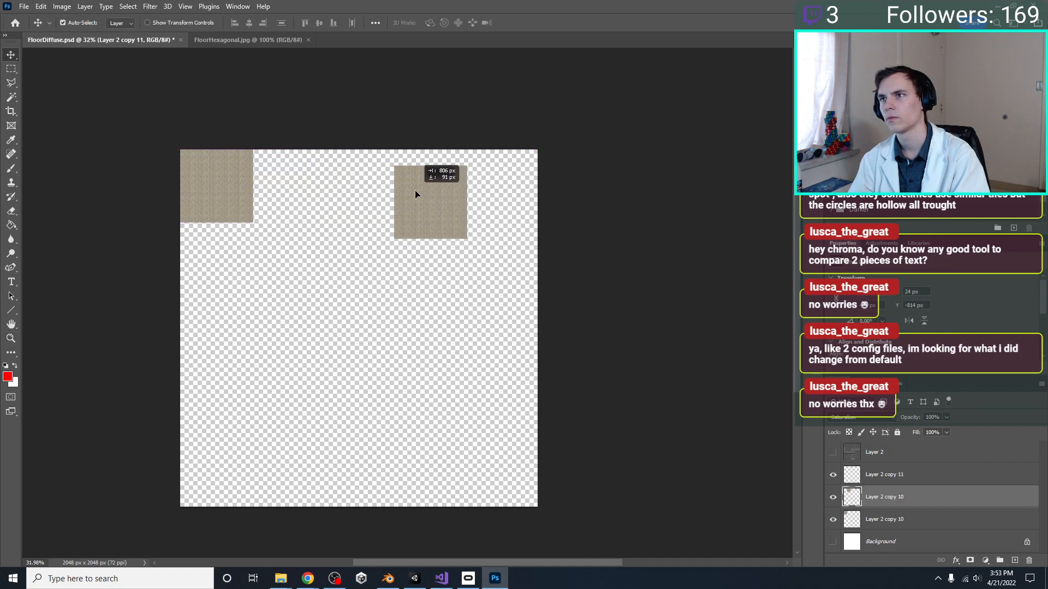
{"action": "key", "text": "ctrl+z"}
Toggle the tile layers' visibility to tell them apart and delete the third one, Layer 2 copy 11
{"action": "left_click", "coordinate": [903, 474]}
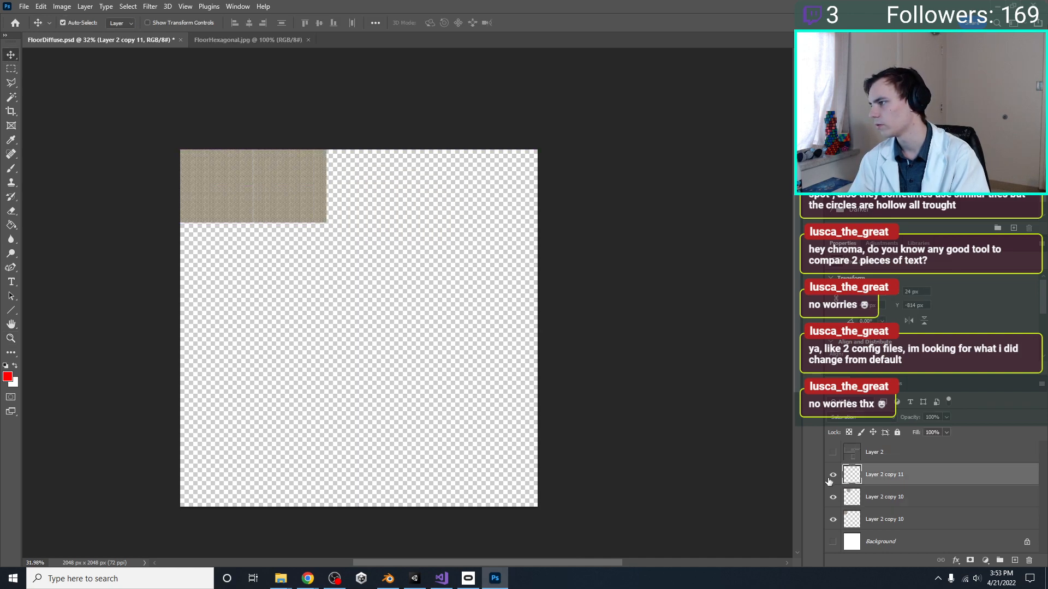
{"action": "left_click", "coordinate": [834, 520]}
{"action": "left_click", "coordinate": [834, 498]}
{"action": "left_click", "coordinate": [833, 498]}
{"action": "left_click", "coordinate": [834, 520]}
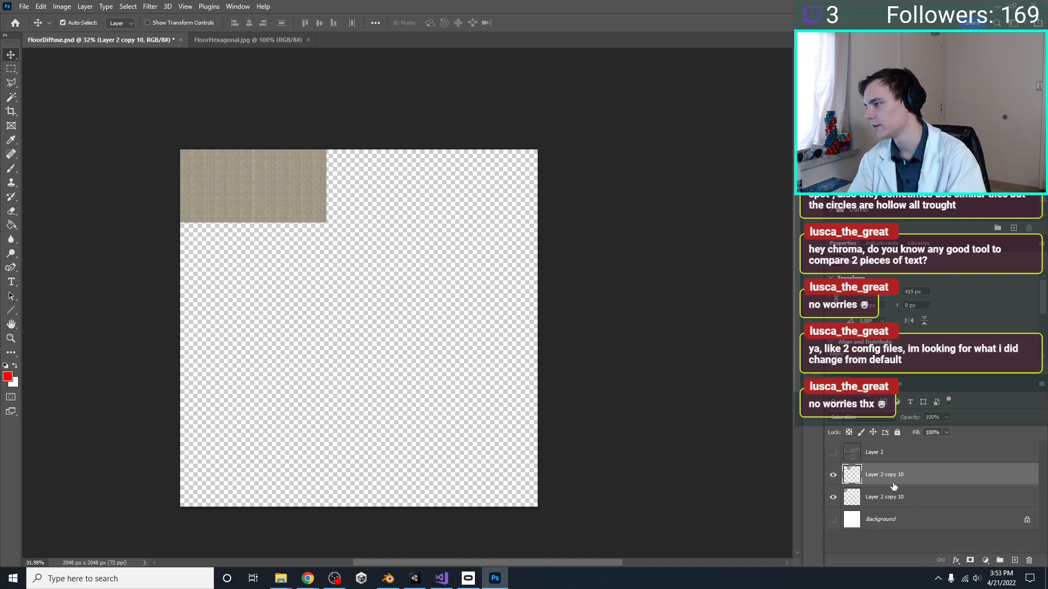
{"action": "key", "text": "Delete"}
Duplicate the second tile layer, and delete both the duplicate and the second tile
{"action": "double_click", "coordinate": [884, 480]}
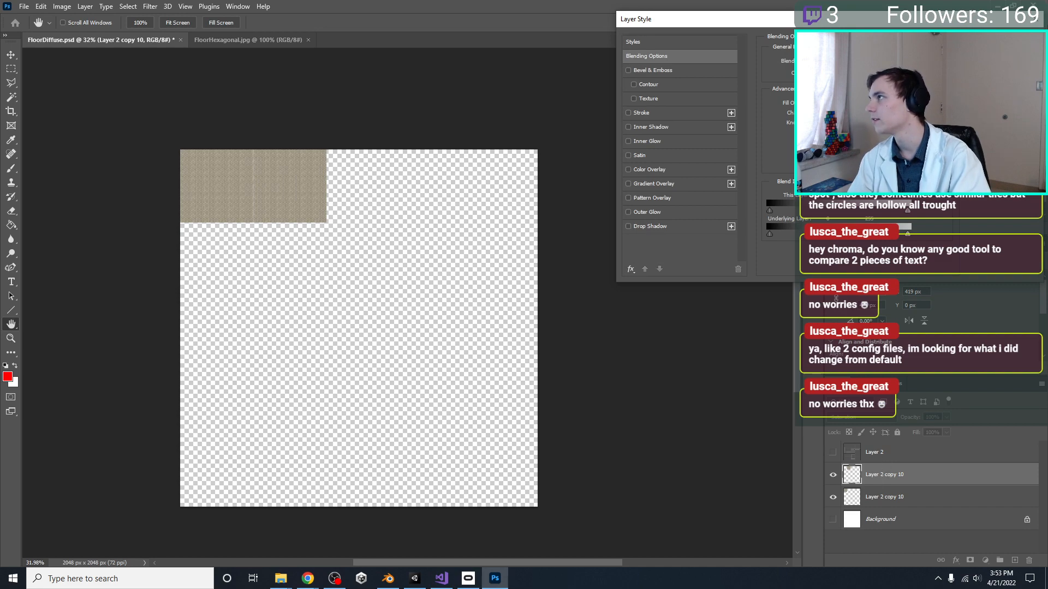
{"action": "key", "text": "Escape"}
{"action": "key", "text": "ctrl+j"}
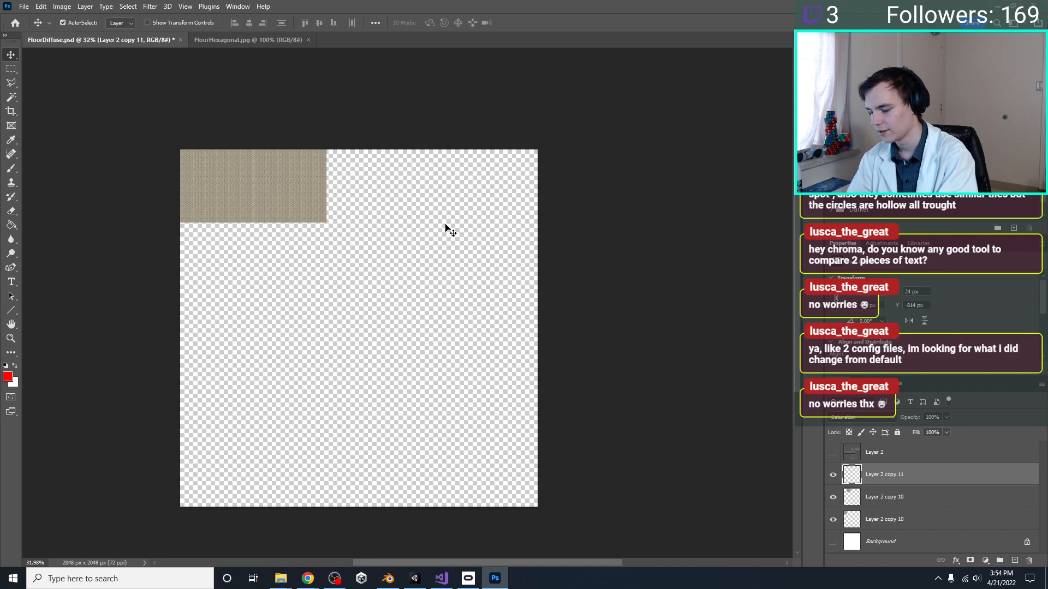
{"action": "key", "text": "Delete"}
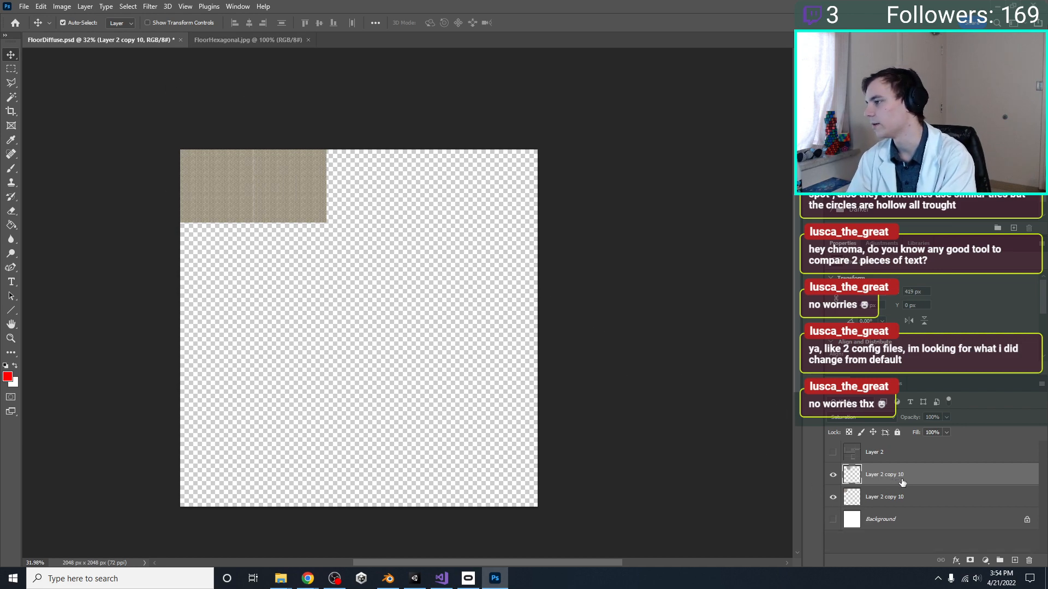
{"action": "key", "text": "Delete"}
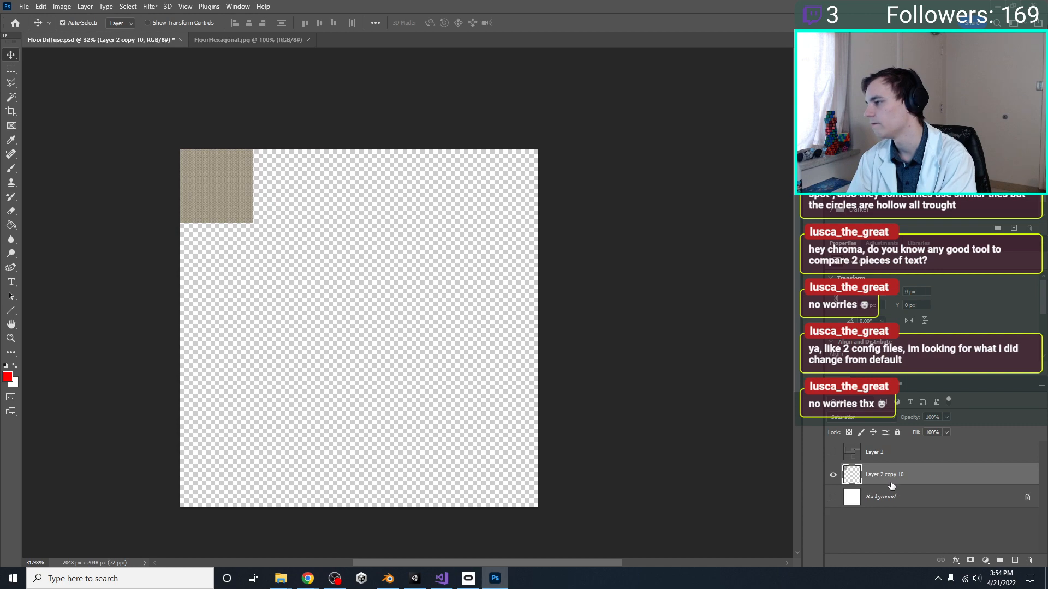
Save FloorDiffuse.psd with the single hexagon tile kept aligned to the canvas's upper-left corner
{"action": "key", "text": "ctrl+s"}
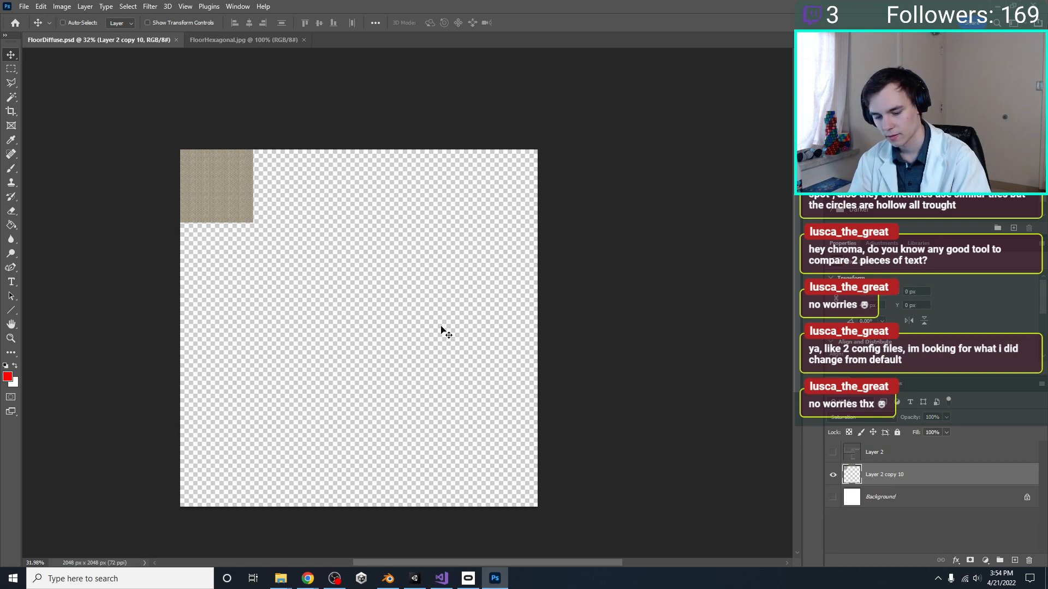
{"action": "key", "text": "ctrl+t"}
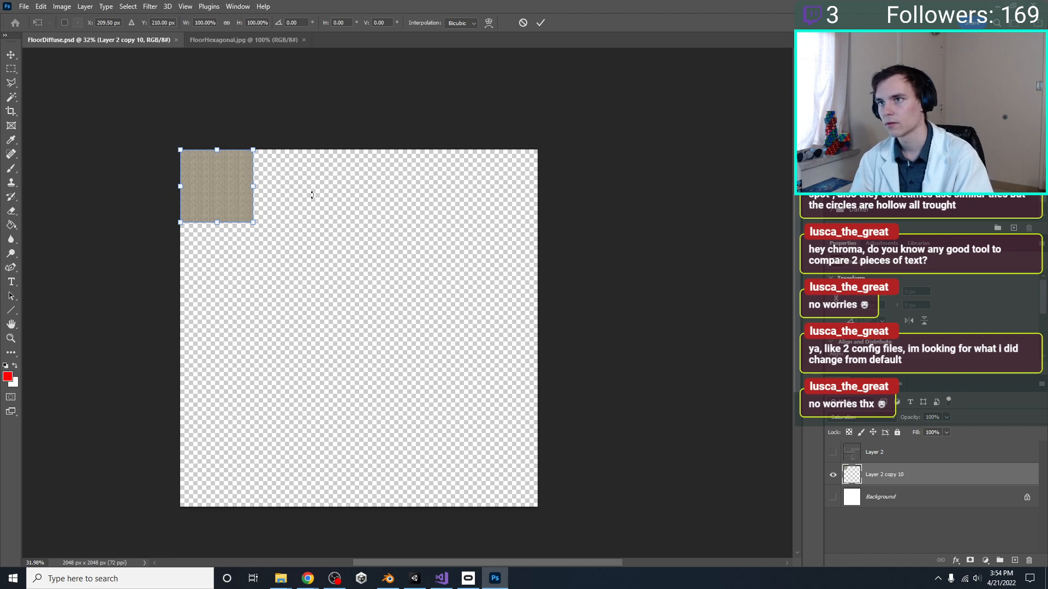
{"action": "mouse_move", "coordinate": [226, 193]}
{"action": "left_mouse_down"}
{"action": "mouse_move", "coordinate": [298, 195]}
{"action": "mouse_move", "coordinate": [224, 199]}
{"action": "left_mouse_up"}
{"action": "key", "text": "Return"}
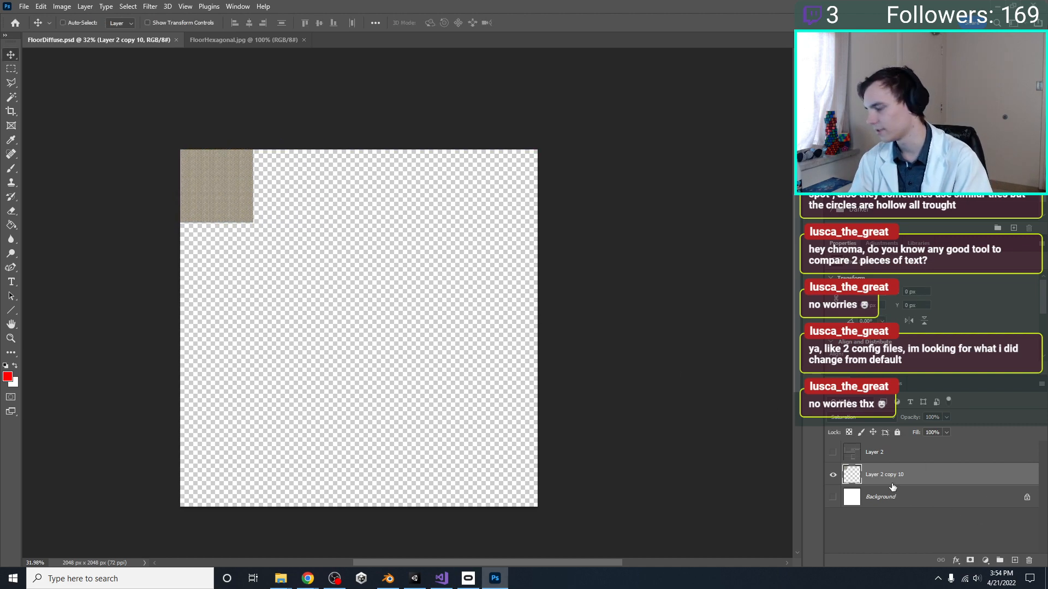
Paste a new copy of the corner tile and transform it into place flush against that tile's right edge
{"action": "key", "text": "ctrl+j"}
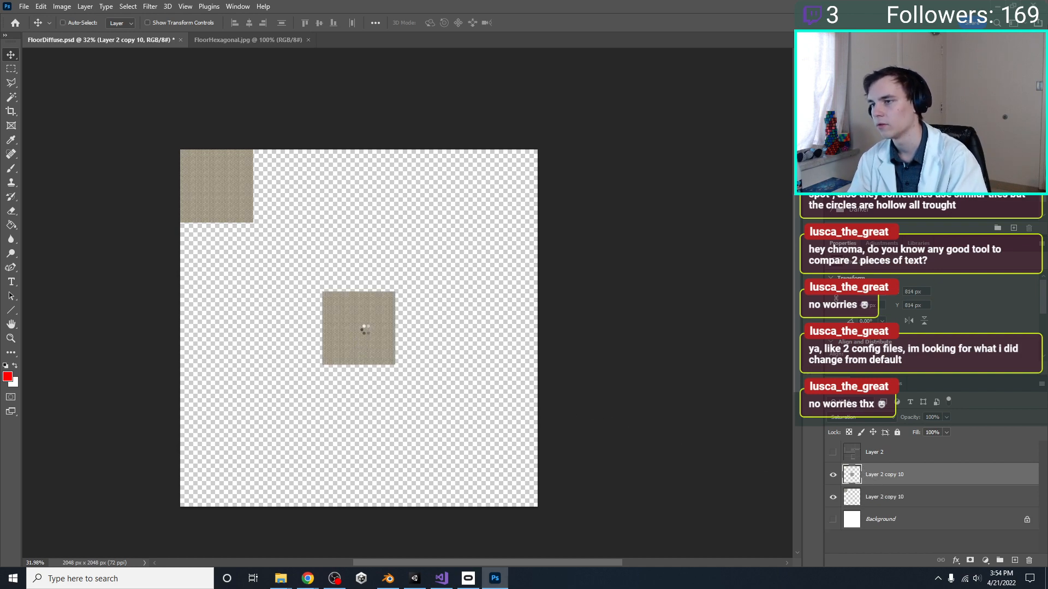
{"action": "key", "text": "t"}
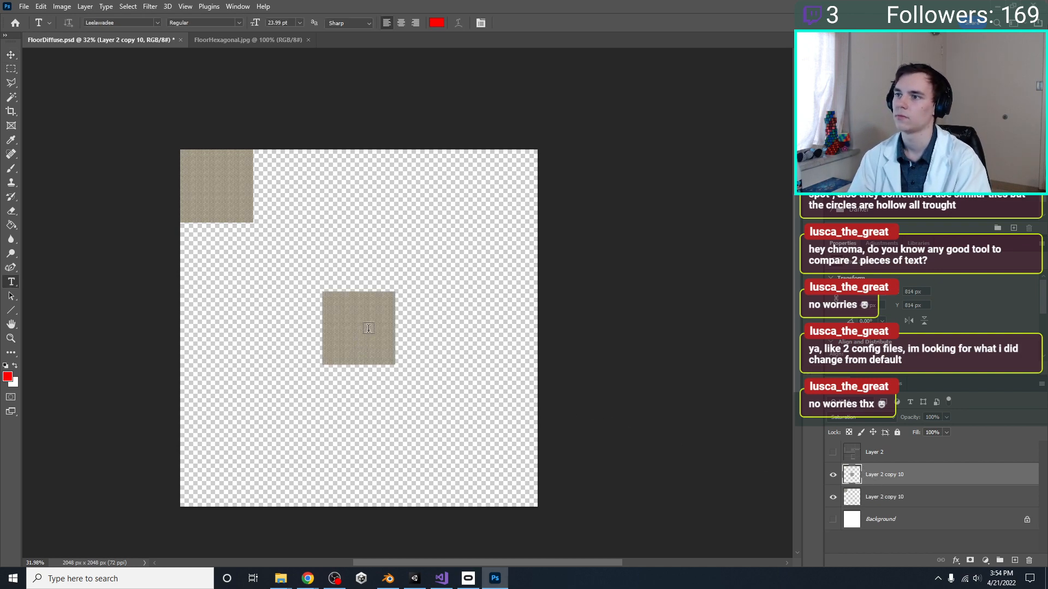
{"action": "left_click", "coordinate": [10, 55]}
{"action": "key", "text": "ctrl+t"}
{"action": "left_click_drag", "start_coordinate": [363, 332], "coordinate": [289, 195]}
{"action": "key", "text": "Return"}
{"action": "key", "text": "ctrl+t"}
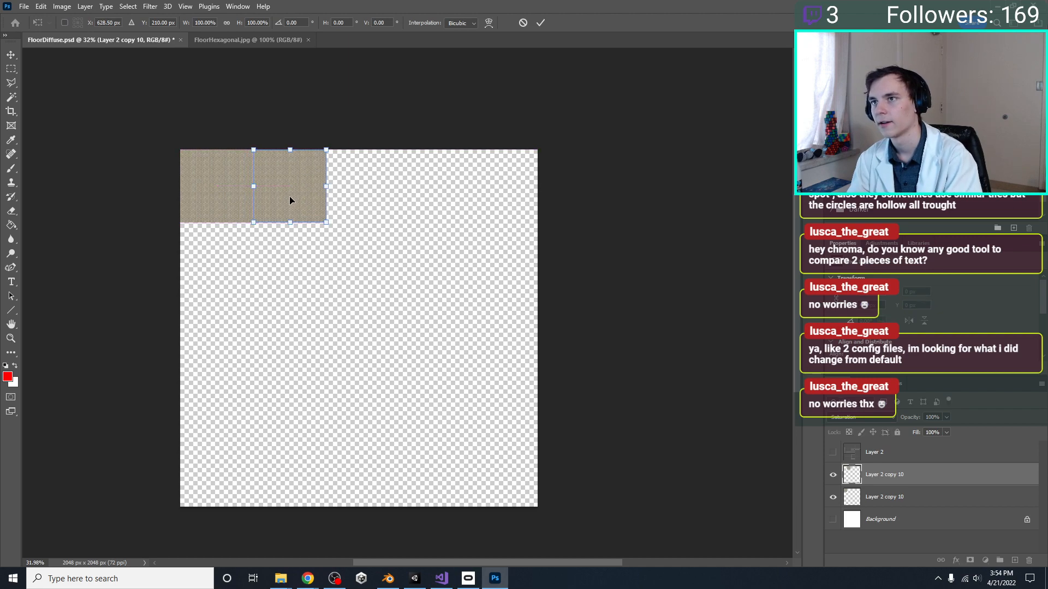
{"action": "key", "text": "Return"}
Repeat the tile transform on three further copies to fill the canvas's top row with hexagon tiles
{"action": "key", "text": "ctrl+alt+shift+t"}
{"action": "key", "text": "ctrl+alt+shift+t"}
{"action": "key", "text": "ctrl+alt+shift+t"}
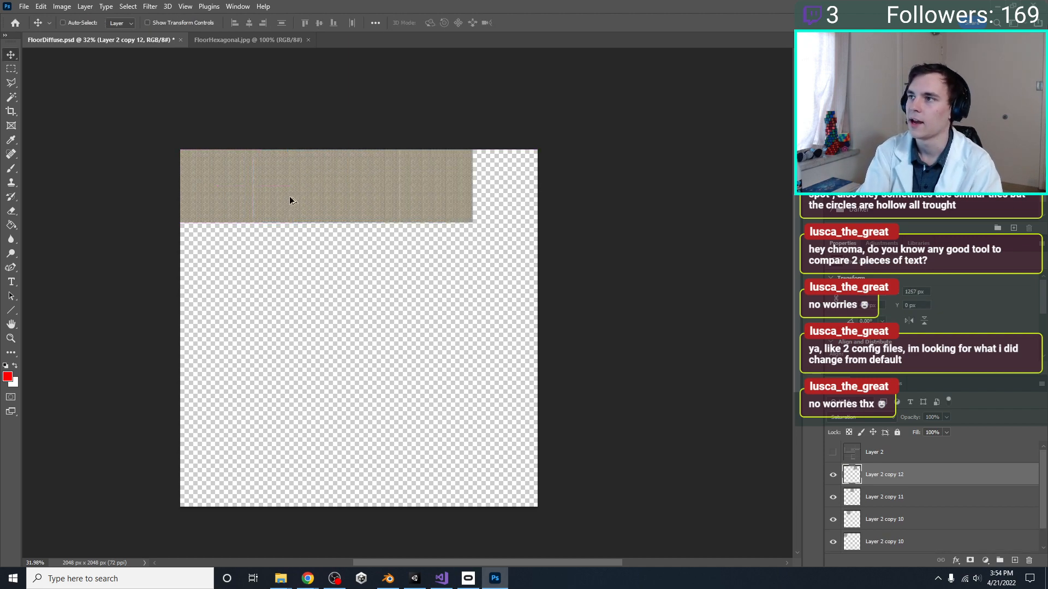
Select all five hexagon tile layers of the top row and merge them into one layer
{"action": "scroll", "coordinate": [919, 502], "scroll_direction": "down", "scroll_amount": 2}
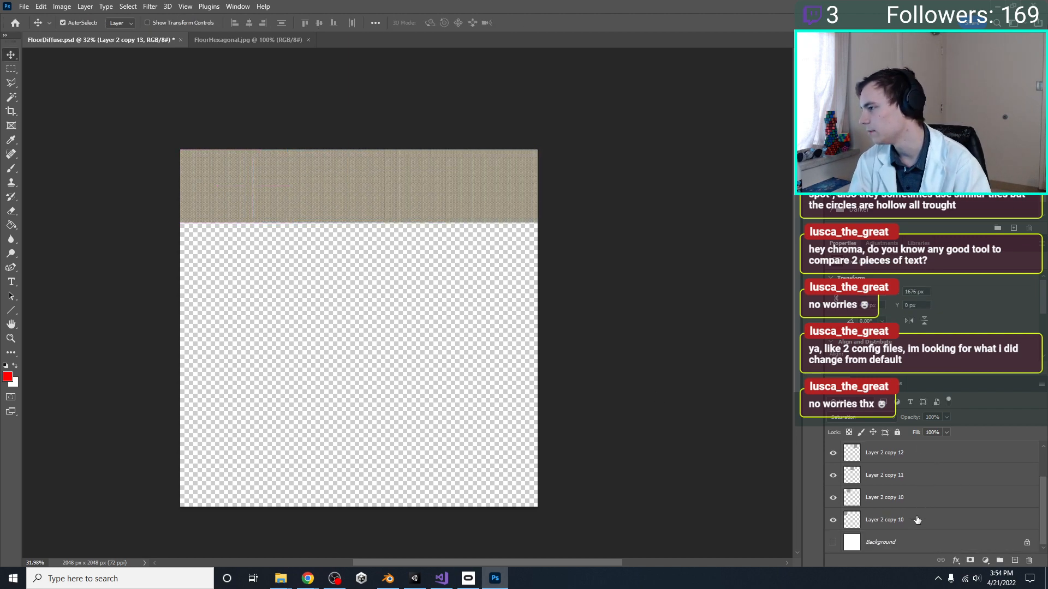
{"action": "left_click", "coordinate": [911, 521], "text": "shift"}
{"action": "right_click", "coordinate": [911, 521]}
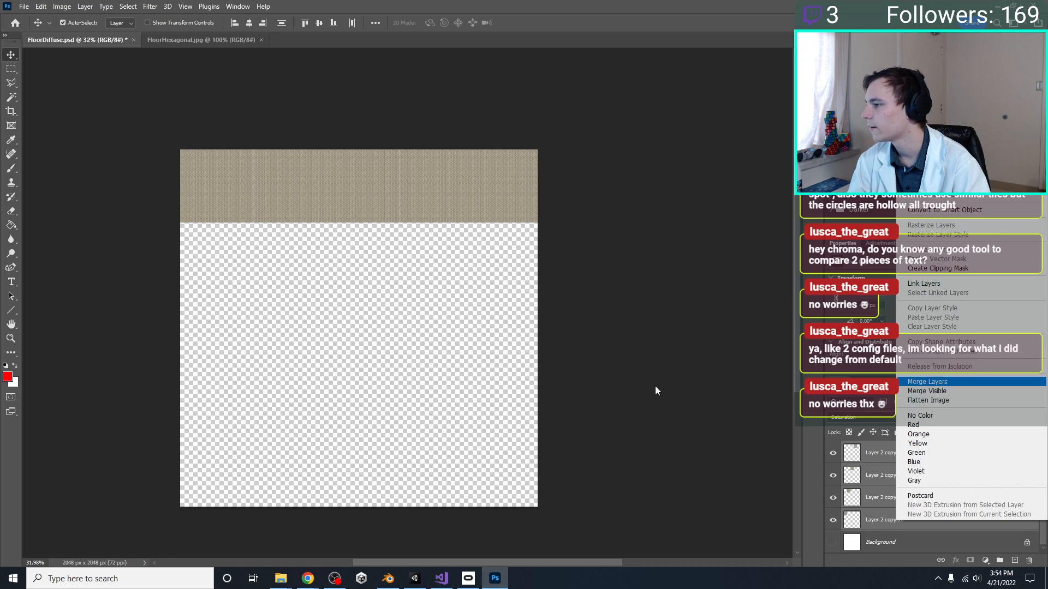
{"action": "key", "text": "Return"}
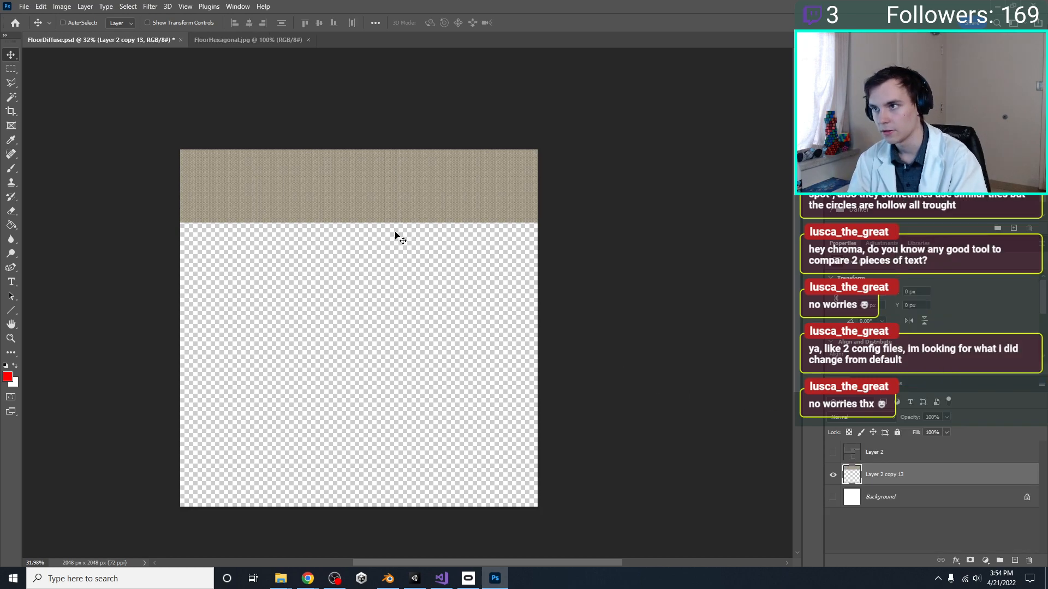
Paste a copy of the merged hexagon tile row and place it directly beneath the top row, at Y 420 px
{"action": "key", "text": "ctrl+v"}
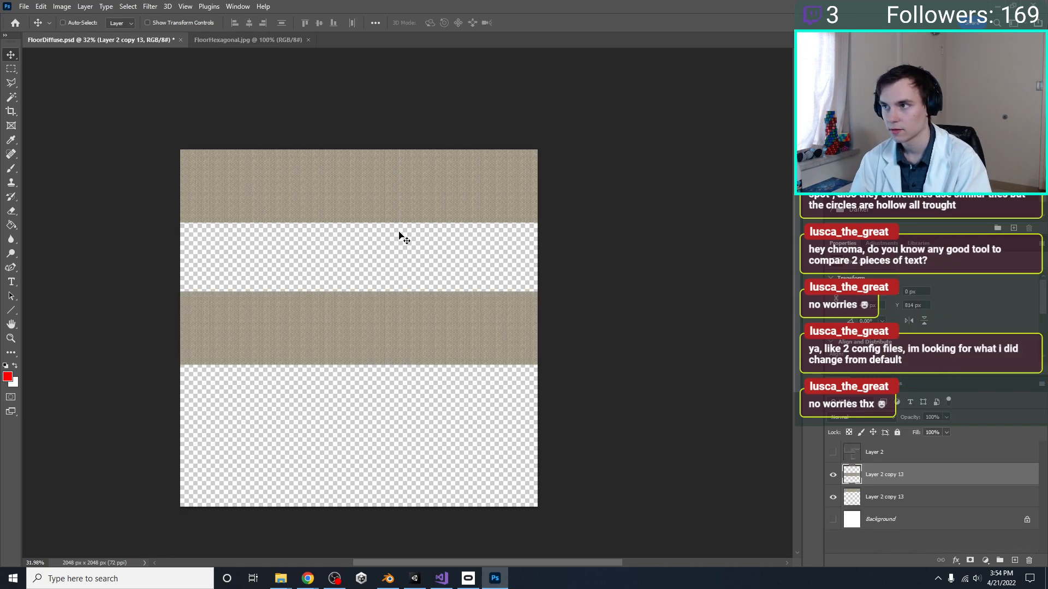
{"action": "key", "text": "ctrl+t"}
{"action": "left_click_drag", "start_coordinate": [426, 324], "coordinate": [368, 269]}
{"action": "key", "text": "Return"}
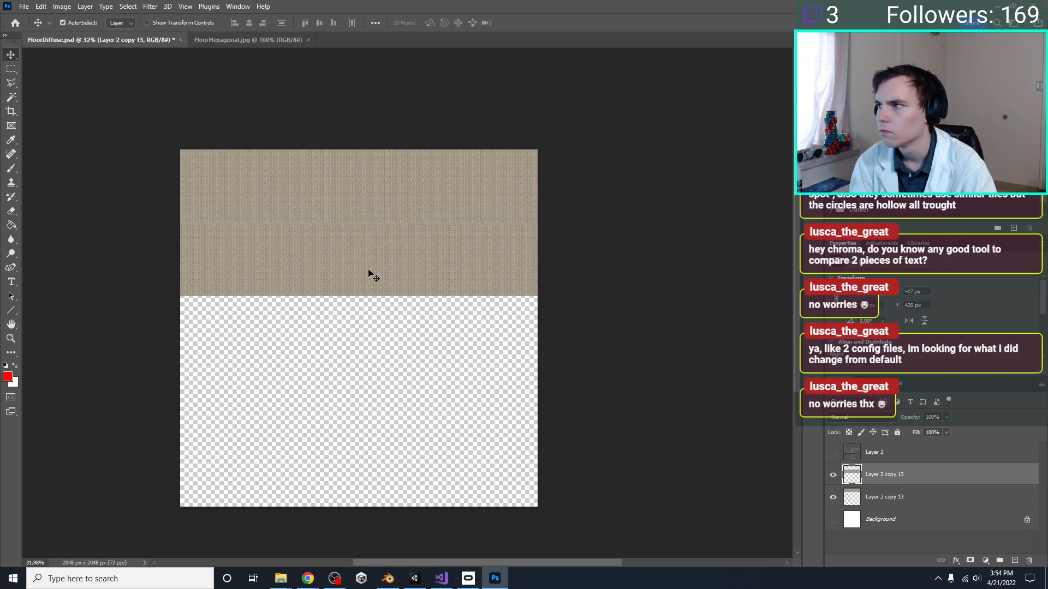
{"action": "scroll", "coordinate": [369, 270], "scroll_direction": "up", "scroll_amount": 1, "text": "ctrl"}
{"action": "scroll", "coordinate": [368, 270], "scroll_direction": "up", "scroll_amount": 2, "text": "alt"}
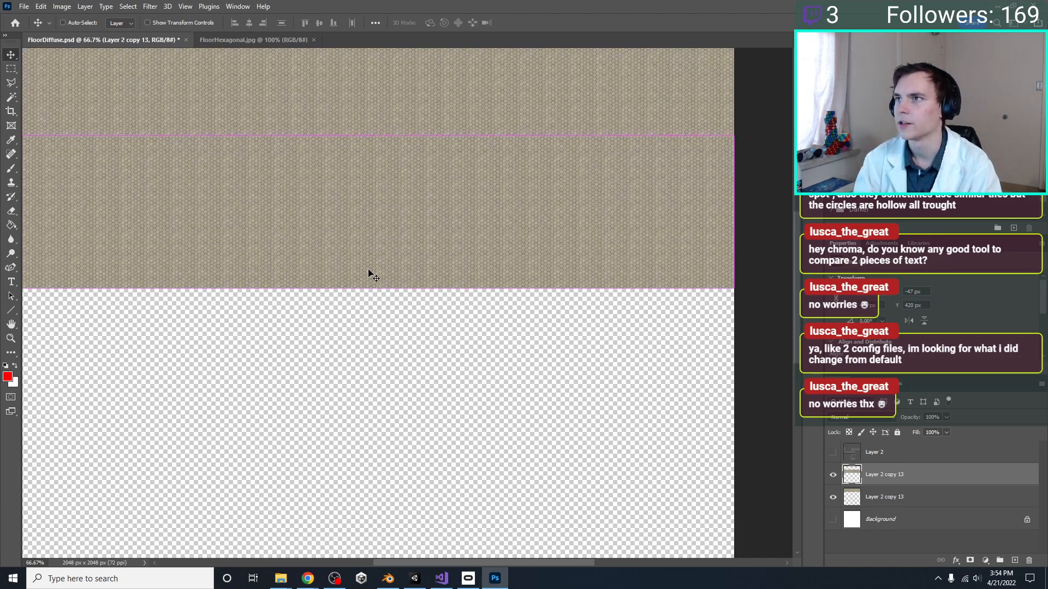
{"action": "scroll", "coordinate": [417, 297], "scroll_direction": "up", "scroll_amount": 2}
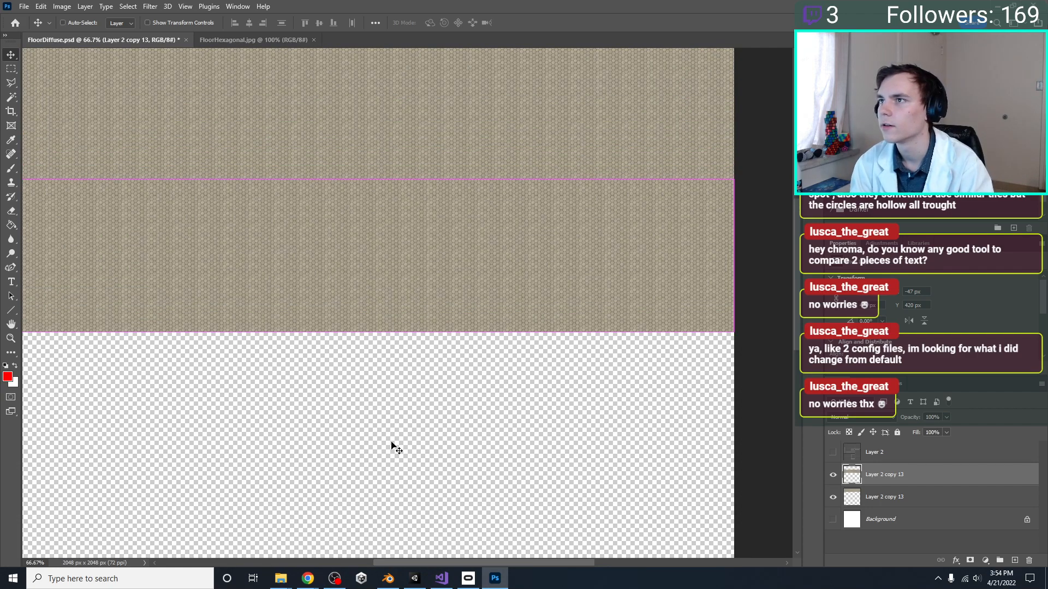
Try to readjust the pasted second row against the top row, and delete that copy
{"action": "key", "text": "t"}
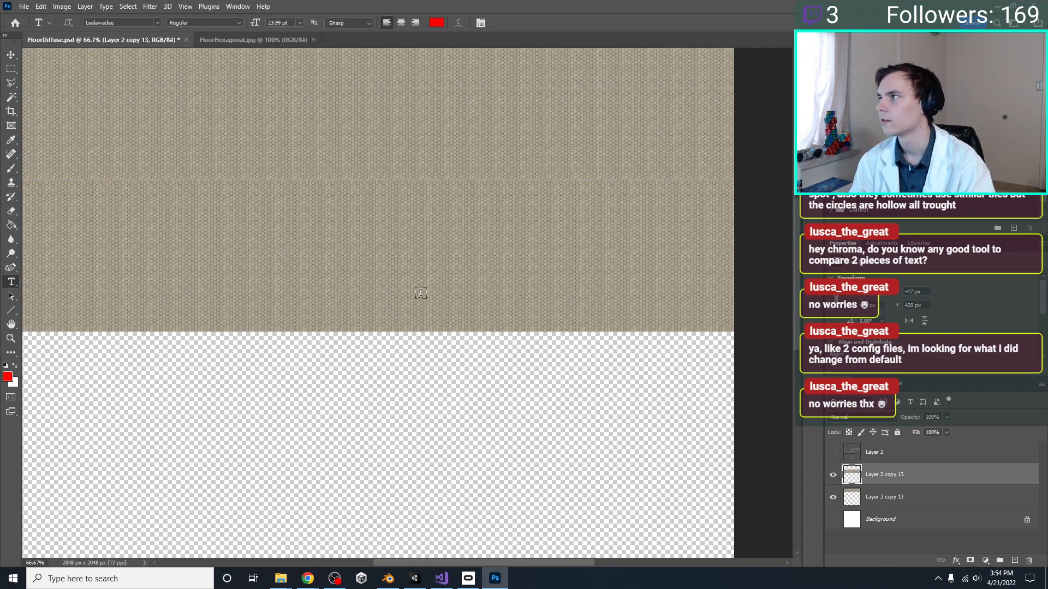
{"action": "left_click", "coordinate": [12, 54]}
{"action": "key", "text": "ctrl+t"}
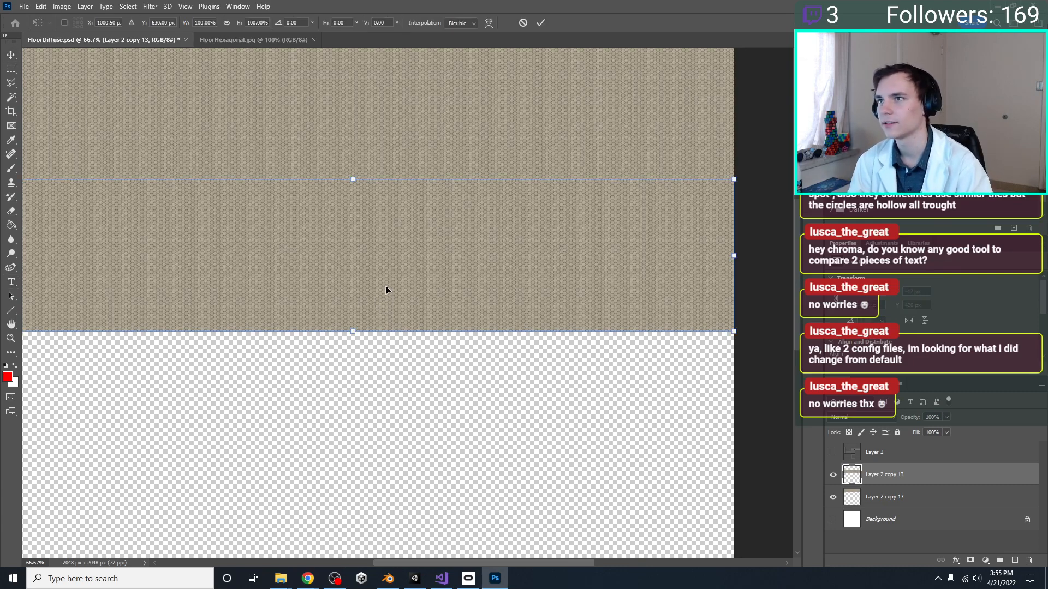
{"action": "mouse_move", "coordinate": [369, 286]}
{"action": "left_mouse_down"}
{"action": "mouse_move", "coordinate": [378, 303]}
{"action": "mouse_move", "coordinate": [385, 287]}
{"action": "left_mouse_up"}
{"action": "scroll", "coordinate": [434, 329], "scroll_direction": "up", "scroll_amount": 7}
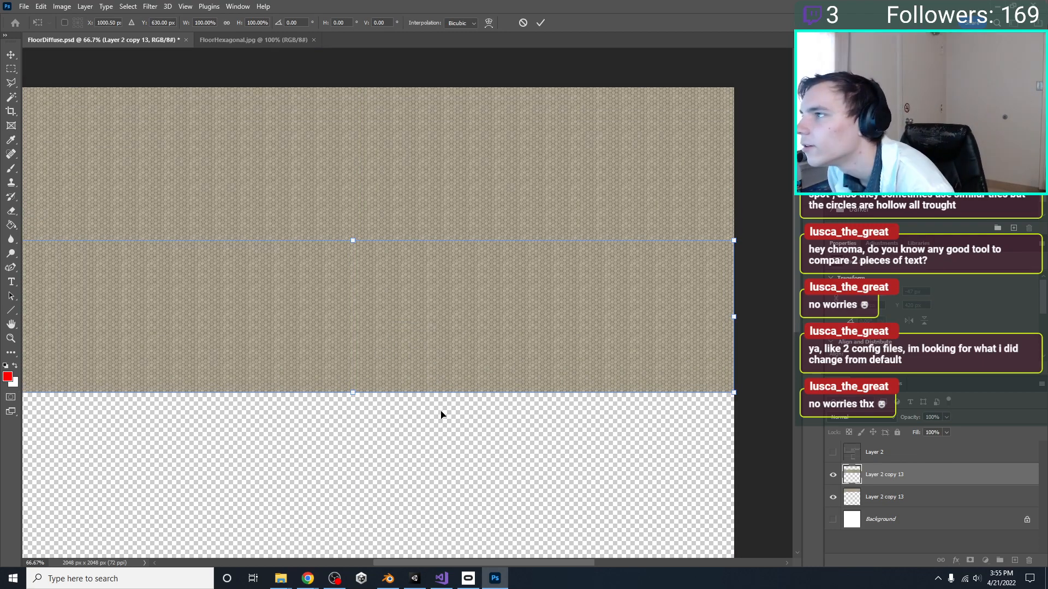
{"action": "key", "text": "Return"}
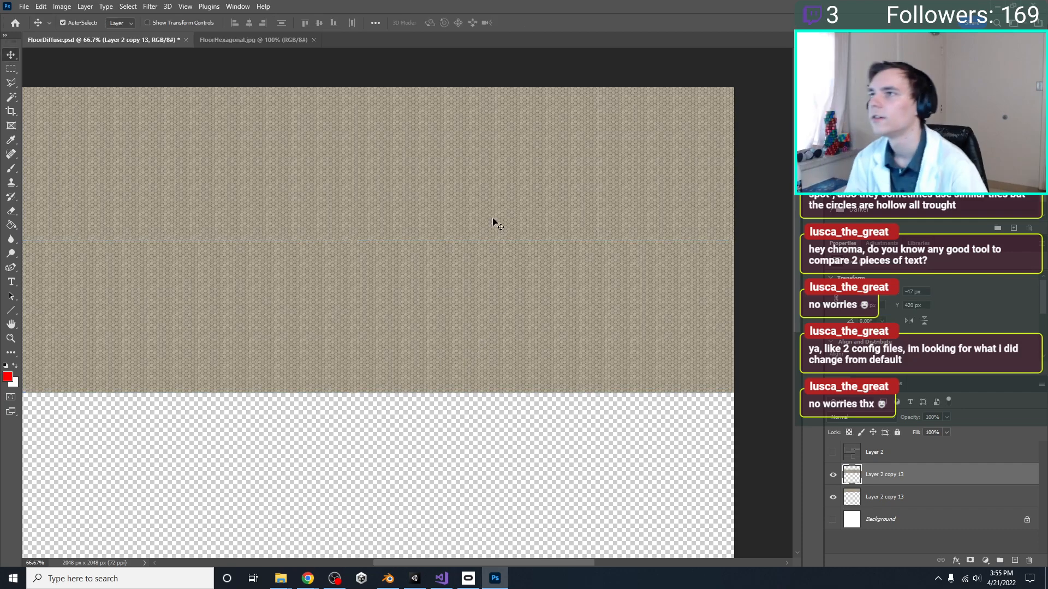
{"action": "scroll", "coordinate": [438, 173], "scroll_direction": "up", "scroll_amount": 1}
{"action": "scroll", "coordinate": [437, 173], "scroll_direction": "down", "scroll_amount": 1, "text": "alt"}
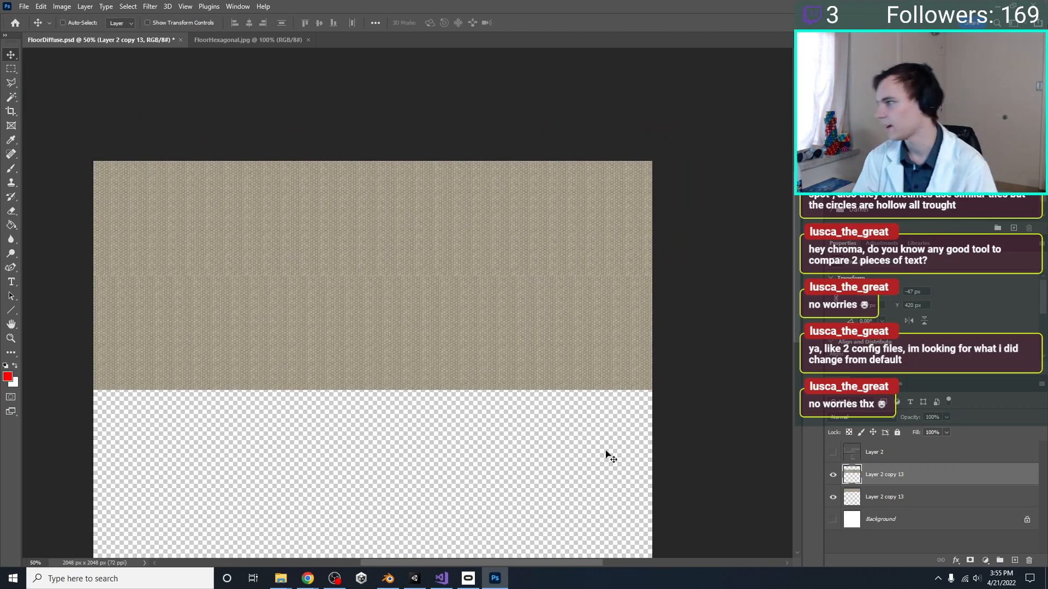
{"action": "left_click", "coordinate": [930, 500]}
{"action": "left_click", "coordinate": [925, 484]}
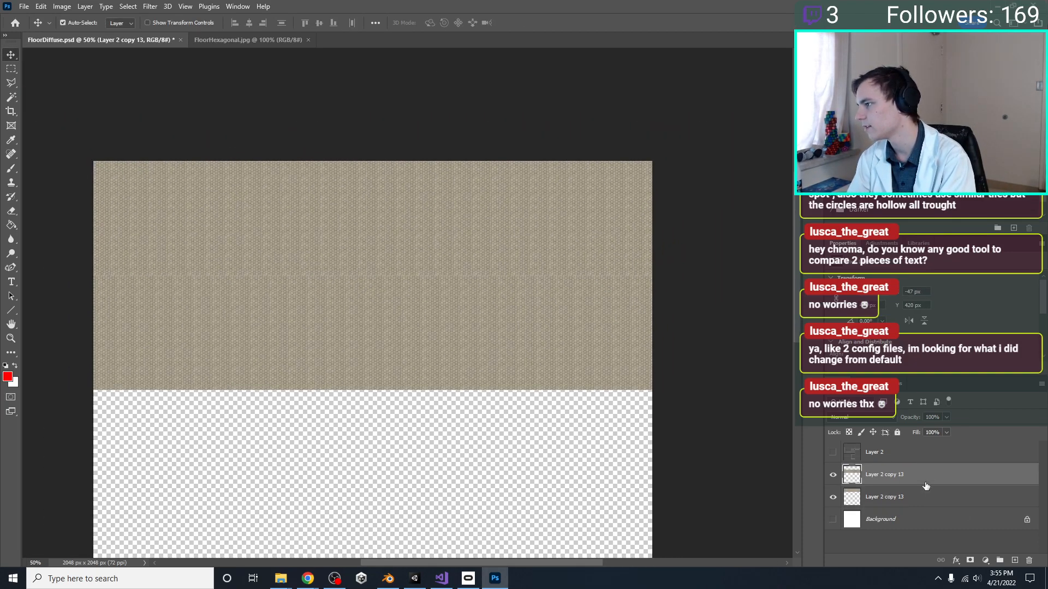
{"action": "key", "text": "Delete"}
{"action": "key", "text": "ctrl+t"}
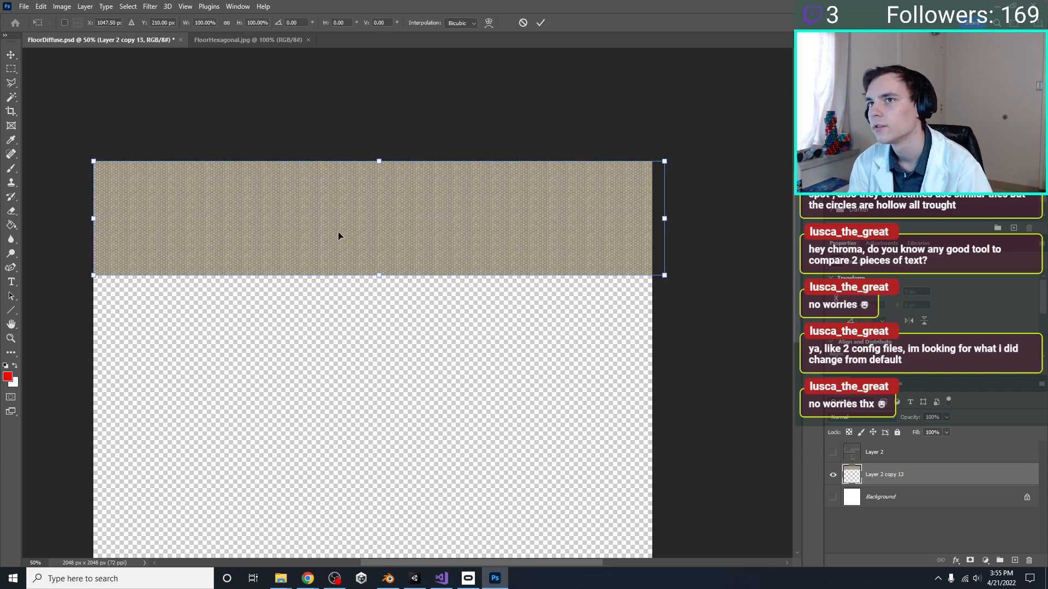
{"action": "left_click_drag", "start_coordinate": [339, 236], "coordinate": [328, 330]}
{"action": "key", "text": "ctrl+z"}
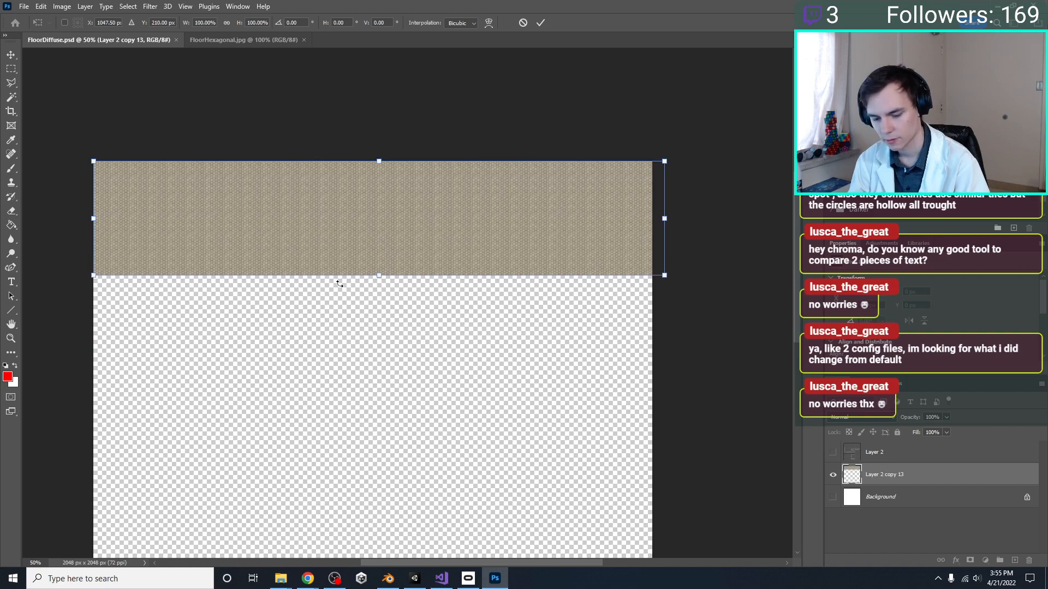
{"action": "key", "text": "Escape"}
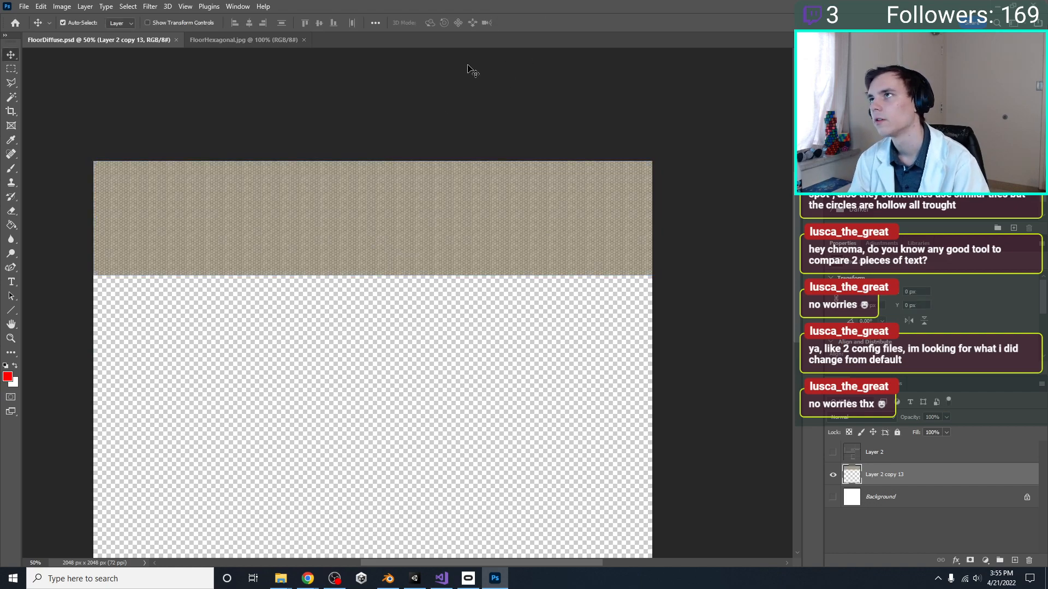
Place a copy of the top tile row flush beneath it at X 0 px, Y 420 px
{"action": "left_click_drag", "start_coordinate": [414, 236], "coordinate": [443, 357], "text": "alt+shift"}
{"action": "key", "text": "ctrl+t"}
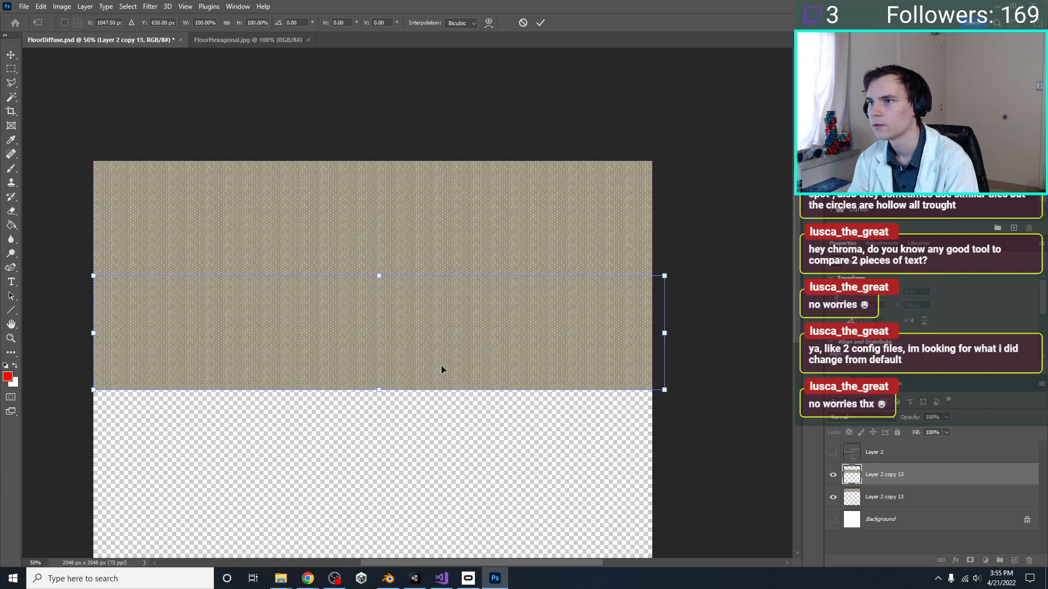
{"action": "key", "text": "Return"}
{"action": "scroll", "coordinate": [474, 366], "scroll_direction": "down", "scroll_amount": 7}
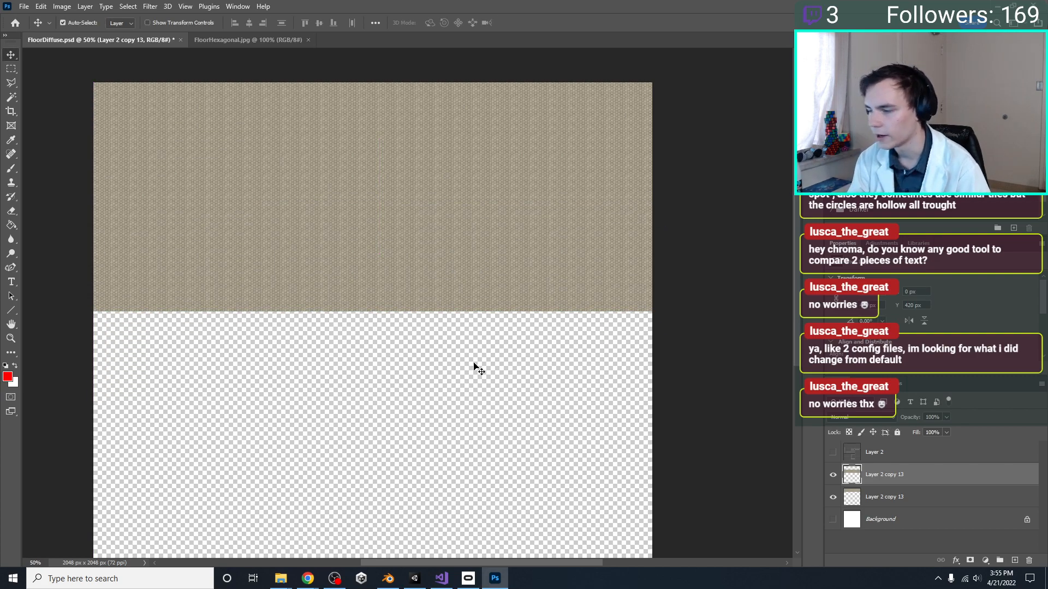
Paste a third copy of the hexagon tile row onto the canvas
{"action": "key", "text": "ctrl+v"}
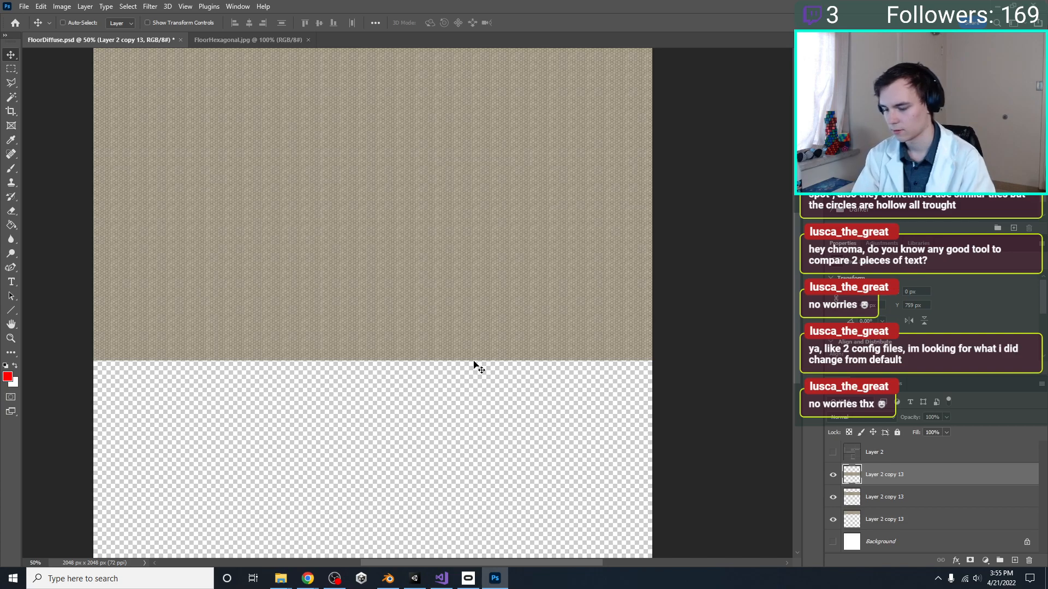
{"action": "key", "text": "ctrl+minus"}
{"action": "key", "text": "ctrl+t"}
{"action": "left_click_drag", "start_coordinate": [454, 307], "coordinate": [476, 243]}
{"action": "key", "text": "Escape"}
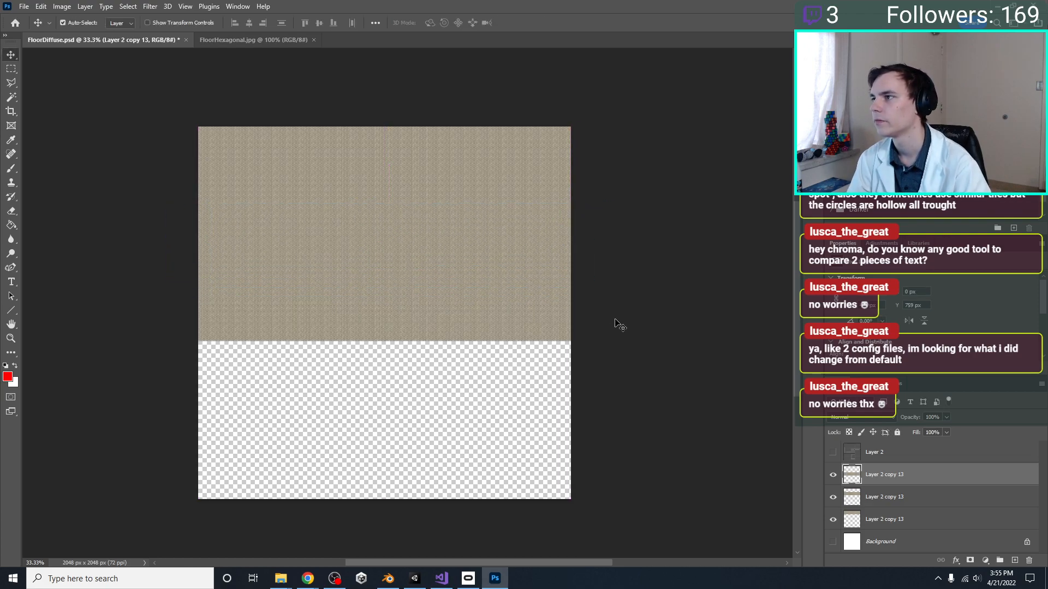
Delete the third row copy and try narrowing the remaining tile rows to the canvas width, 97.76% for the second row
{"action": "key", "text": "Delete"}
{"action": "key", "text": "ctrl+t"}
{"action": "left_click_drag", "start_coordinate": [578, 240], "coordinate": [570, 239]}
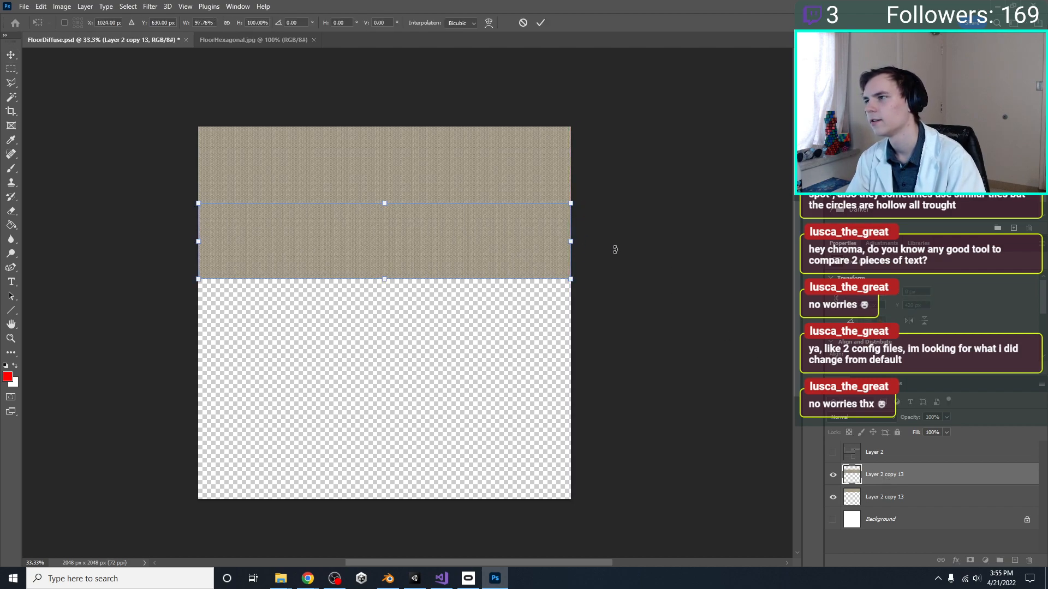
{"action": "key", "text": "Return"}
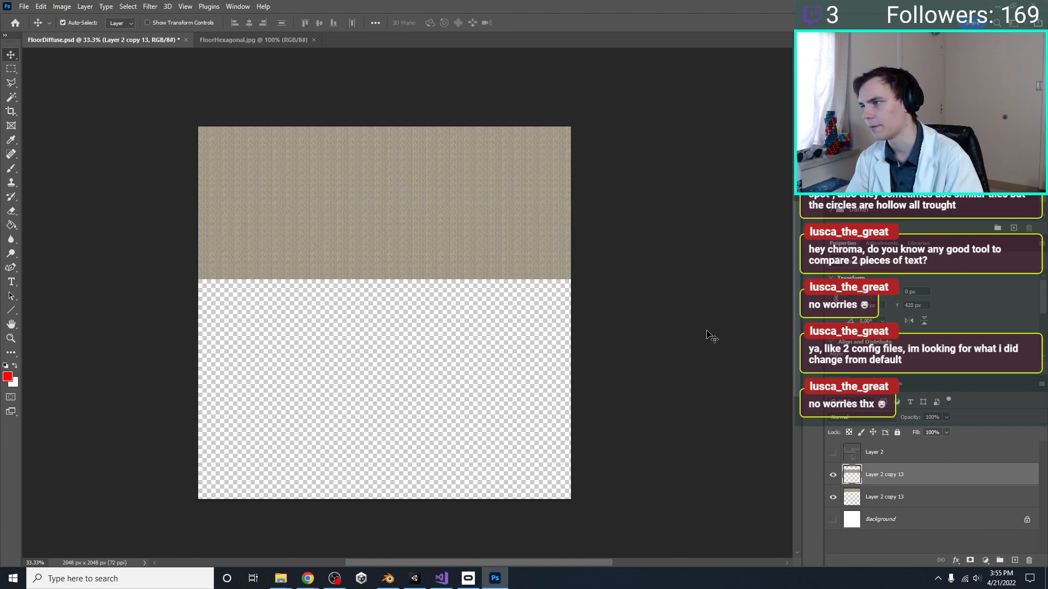
{"action": "key", "text": "ctrl+t"}
{"action": "left_click_drag", "start_coordinate": [578, 241], "coordinate": [571, 239]}
{"action": "key", "text": "Return"}
Undo the narrowing of the tile rows and the deletion of the third row copy
{"action": "key", "text": "alt+bracketleft"}
{"action": "key", "text": "ctrl+t"}
{"action": "key", "text": "Escape"}
{"action": "key", "text": "ctrl+z"}
{"action": "key", "text": "ctrl+z"}
{"action": "key", "text": "ctrl+z"}
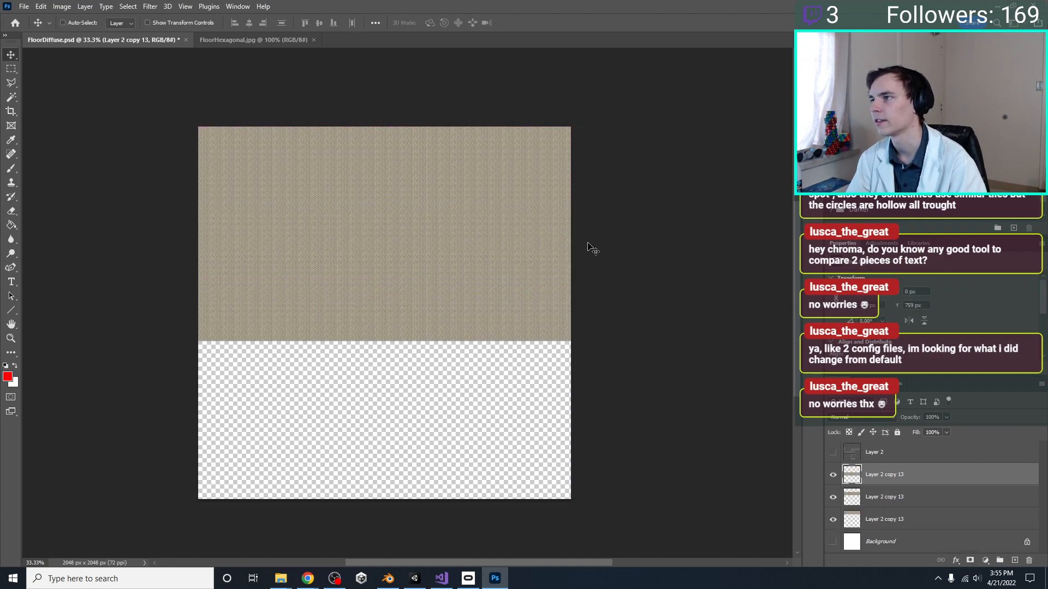
Move the third tile row flush beneath the second row, at X 0 px, Y 840 px
{"action": "key", "text": "ctrl"}
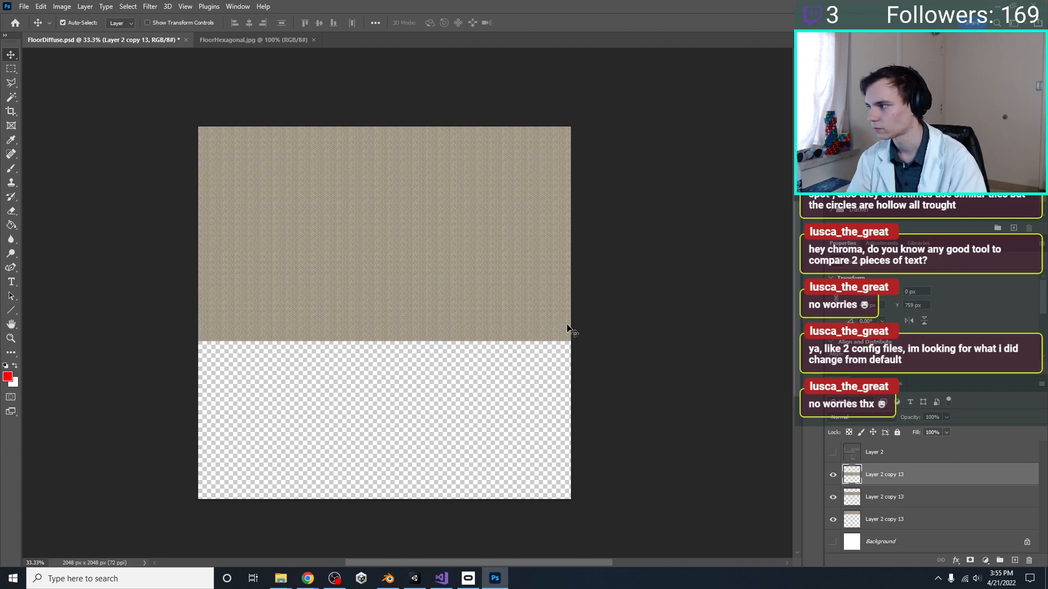
{"action": "key", "text": "t"}
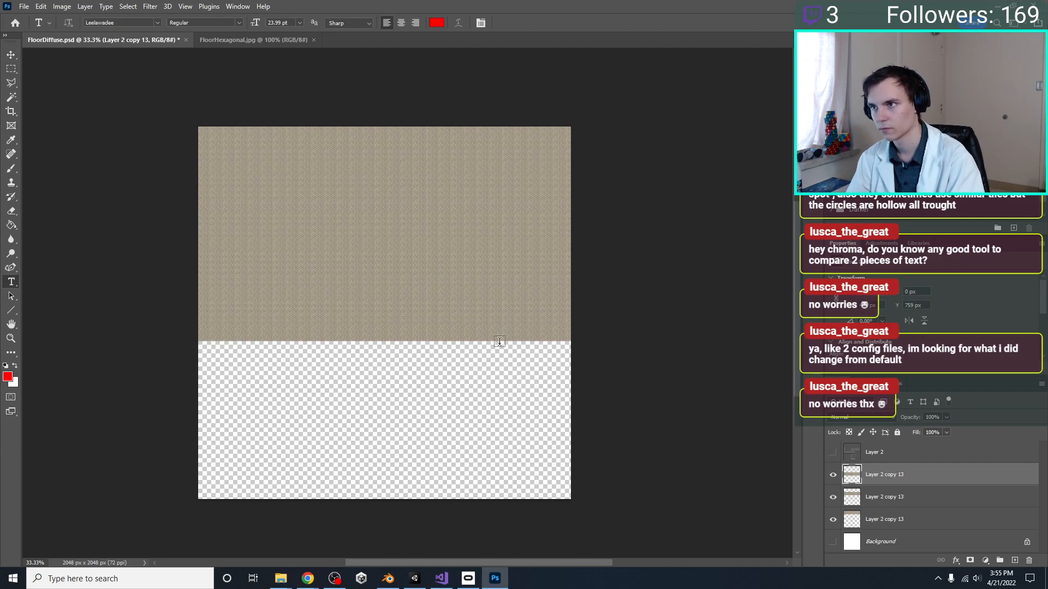
{"action": "left_click", "coordinate": [11, 53]}
{"action": "key", "text": "ctrl+t"}
{"action": "left_click_drag", "start_coordinate": [443, 299], "coordinate": [441, 326]}
{"action": "key", "text": "Return"}
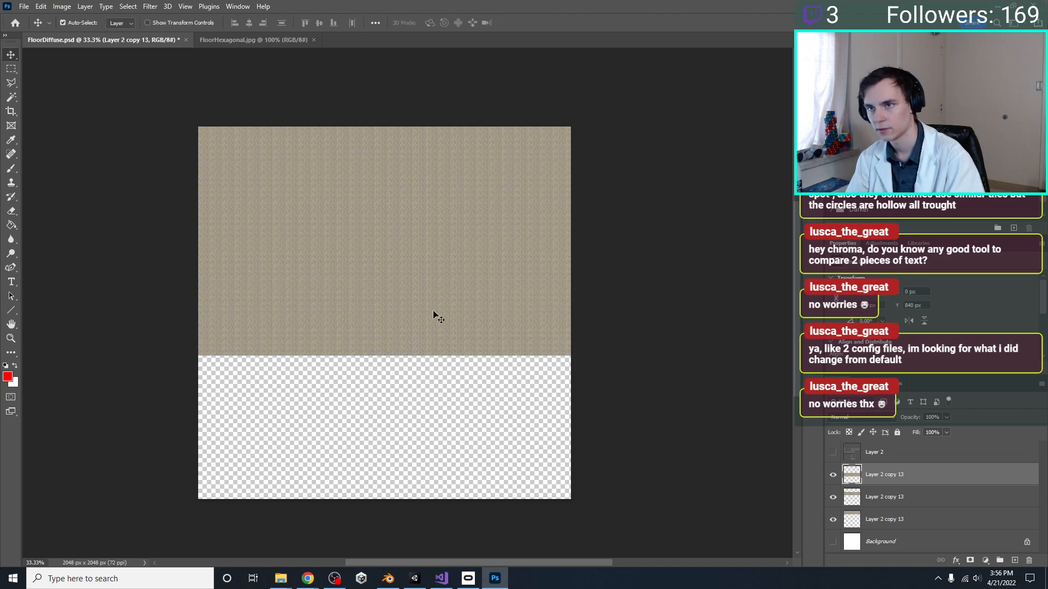
{"action": "left_click_drag", "start_coordinate": [401, 307], "coordinate": [433, 343]}
{"action": "key", "text": "ctrl+z"}
{"action": "key", "text": "t"}
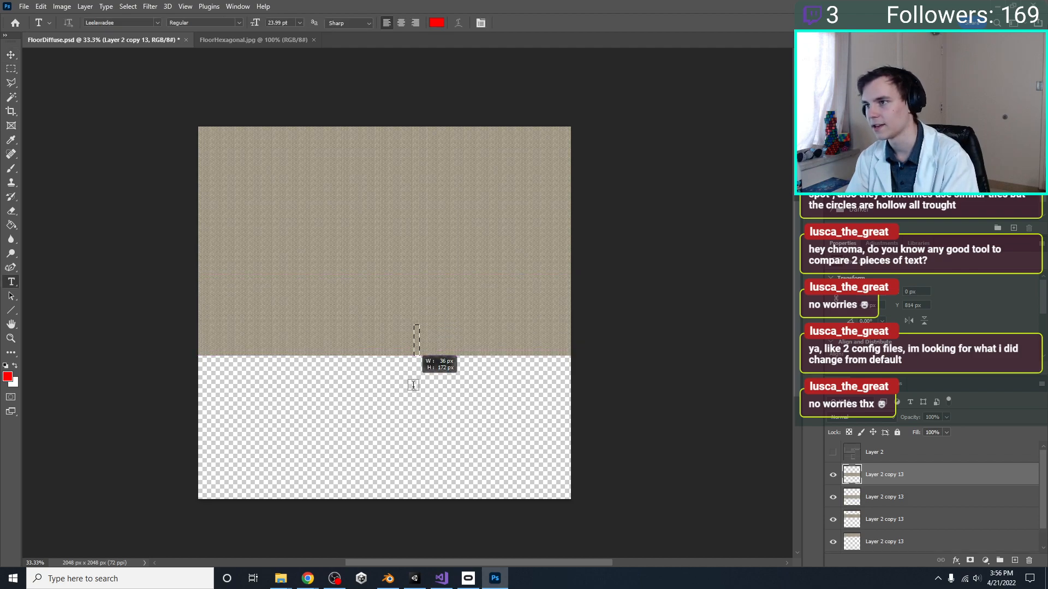
{"action": "left_click", "coordinate": [445, 312]}
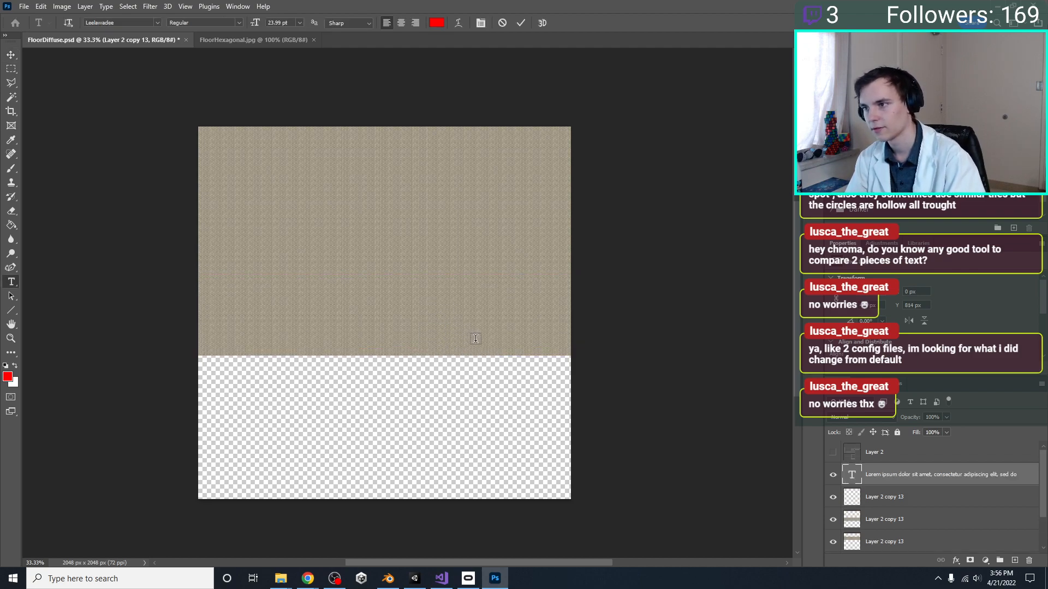
{"action": "key", "text": "ctrl+t"}
{"action": "key", "text": "Escape"}
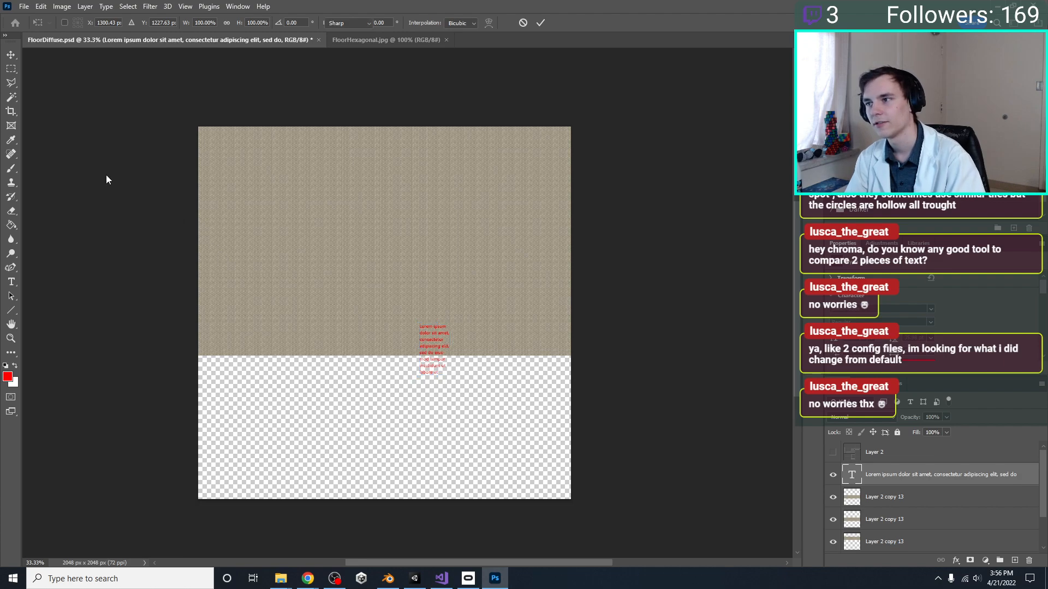
{"action": "left_click", "coordinate": [10, 55]}
{"action": "key", "text": "Delete"}
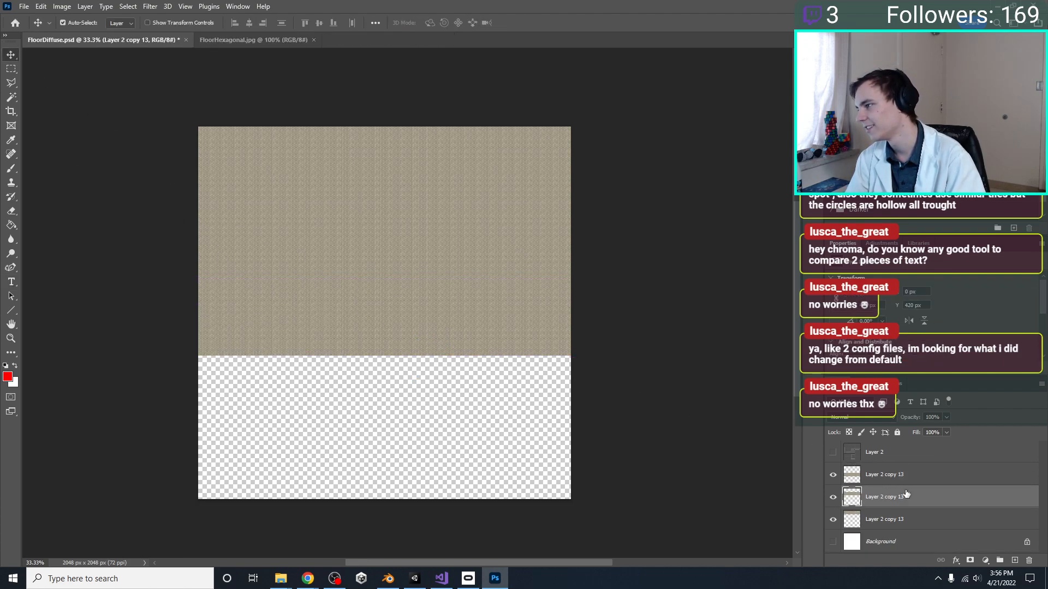
{"action": "key", "text": "ctrl+t"}
{"action": "left_click_drag", "start_coordinate": [406, 307], "coordinate": [411, 307]}
{"action": "key", "text": "Return"}
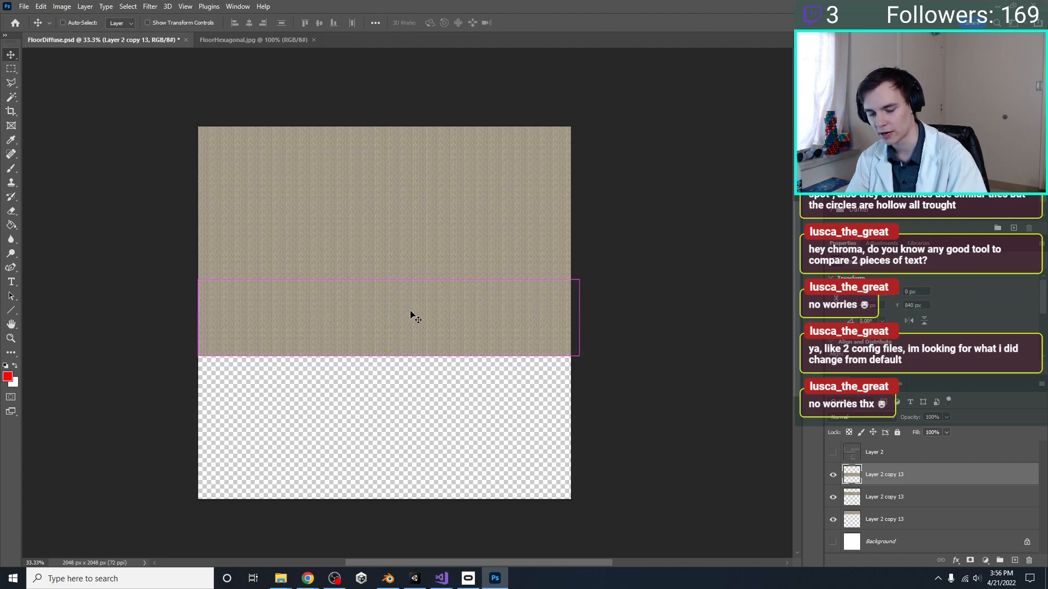
Paste a fourth copy of the tile row, remove the stray text layer, and place the copy beneath the third row at Y 1260 px
{"action": "key", "text": "ctrl+v"}
{"action": "key", "text": "t"}
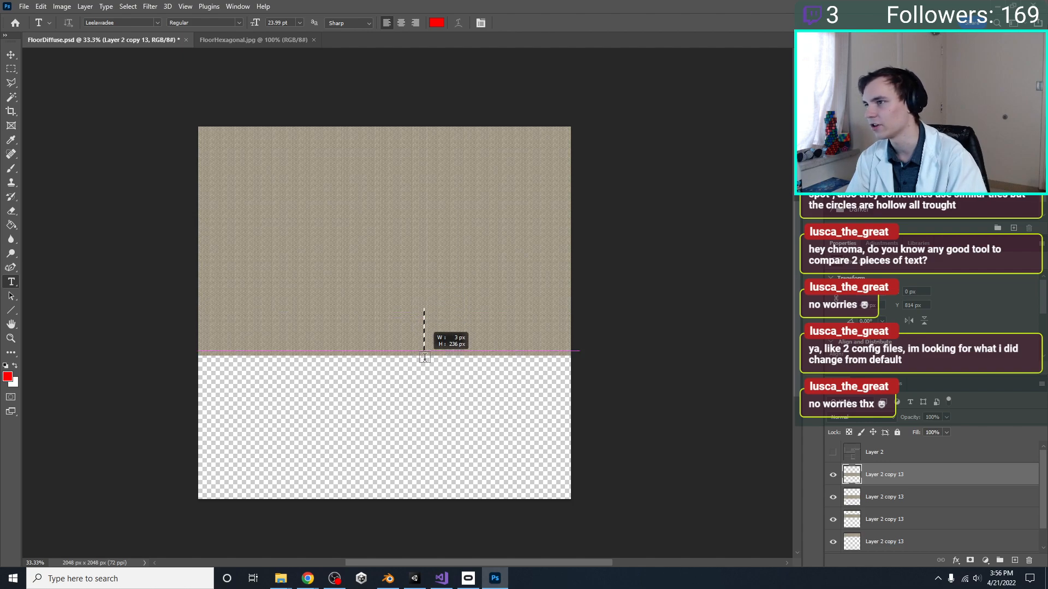
{"action": "key", "text": "Escape"}
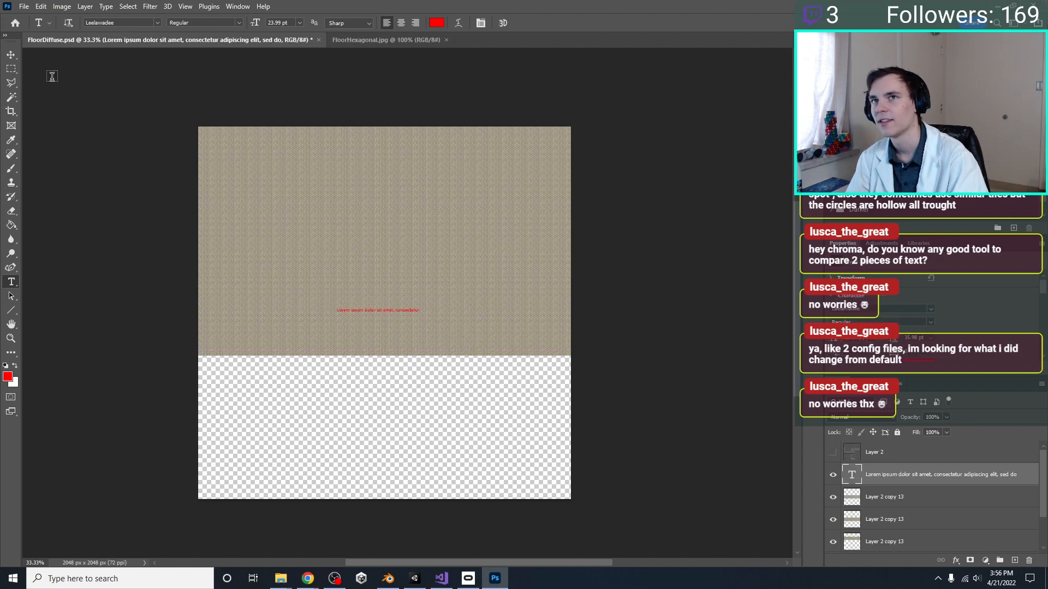
{"action": "left_click", "coordinate": [10, 55]}
{"action": "key", "text": "Delete"}
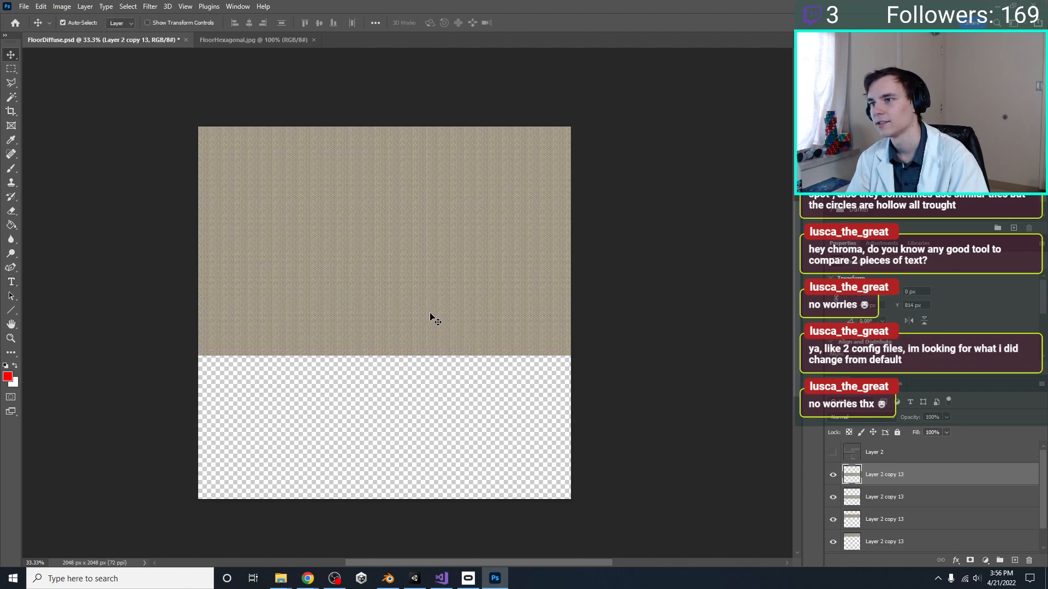
{"action": "left_click_drag", "start_coordinate": [441, 335], "coordinate": [443, 412]}
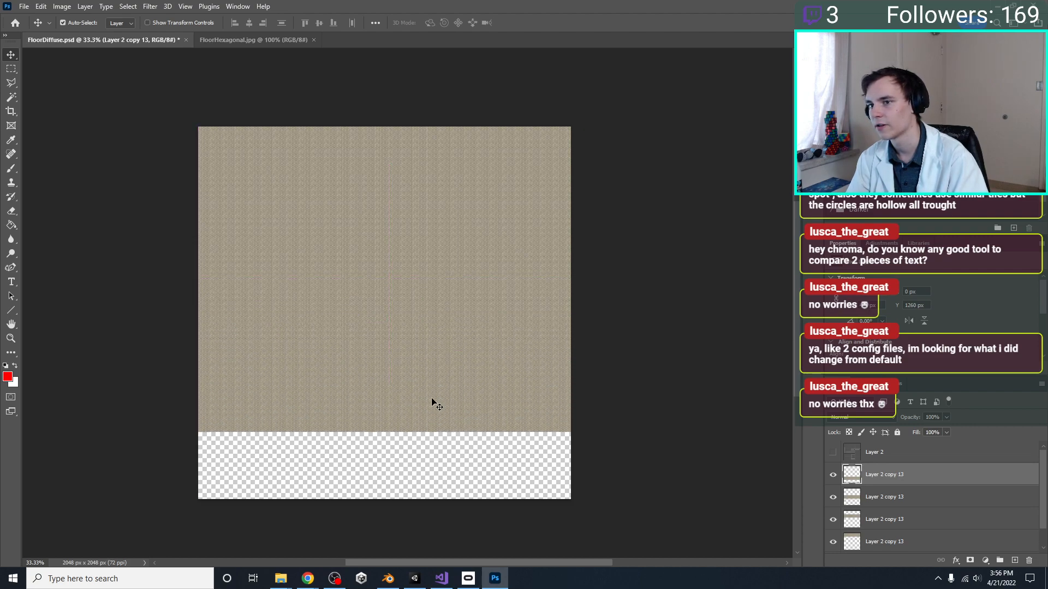
Place a fifth copy of the tile row beneath the fourth at Y 1680 px and save the FloorDiffuse texture
{"action": "scroll", "coordinate": [429, 386], "scroll_direction": "down", "scroll_amount": 1}
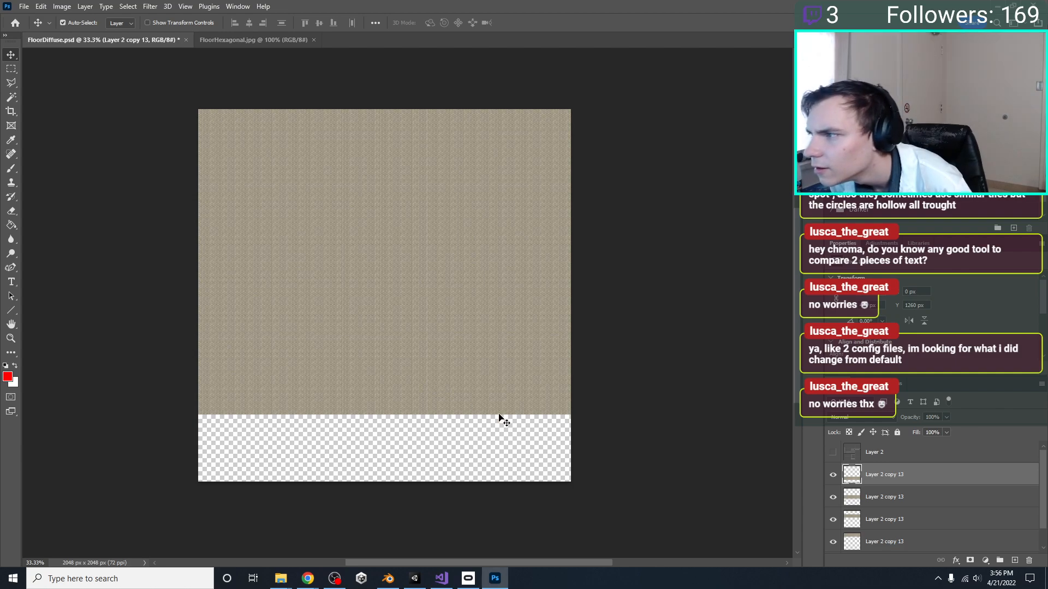
{"action": "key", "text": "ctrl"}
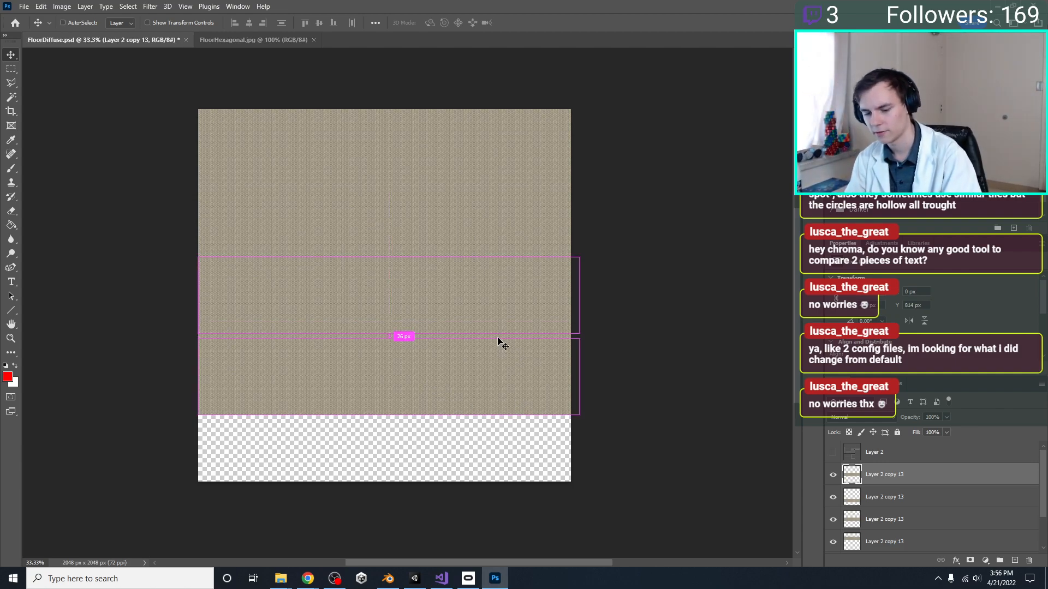
{"action": "key", "text": "t"}
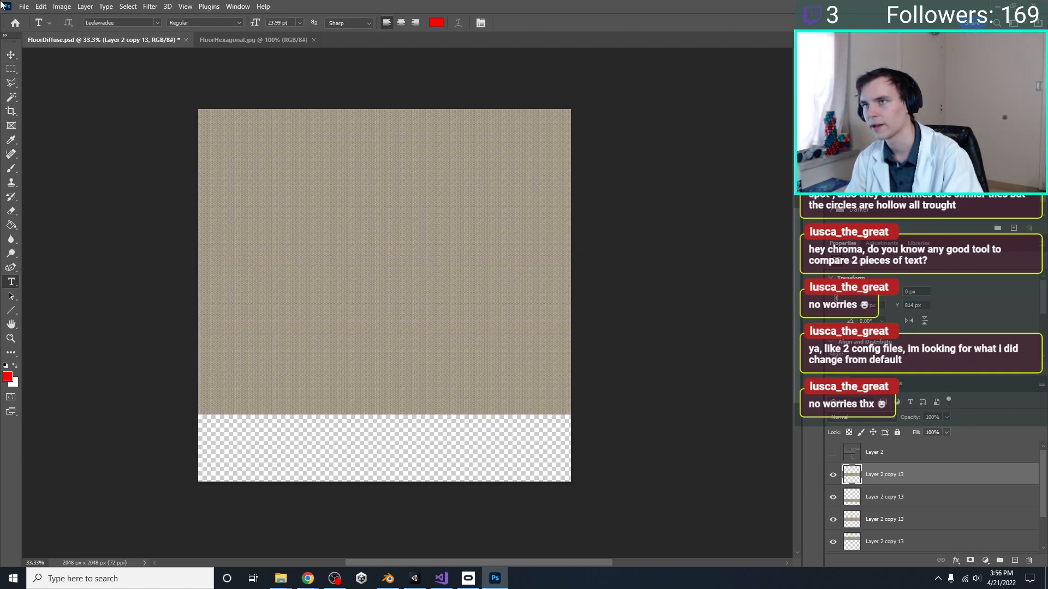
{"action": "left_click", "coordinate": [11, 55]}
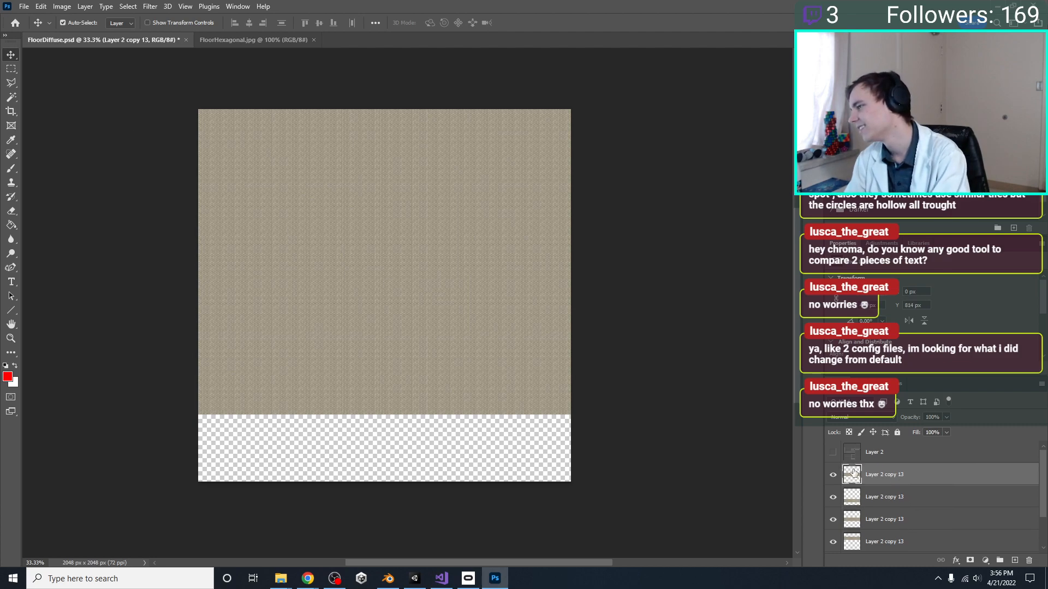
{"action": "key", "text": "ctrl+t"}
{"action": "left_click_drag", "start_coordinate": [355, 352], "coordinate": [351, 447]}
{"action": "key", "text": "Return"}
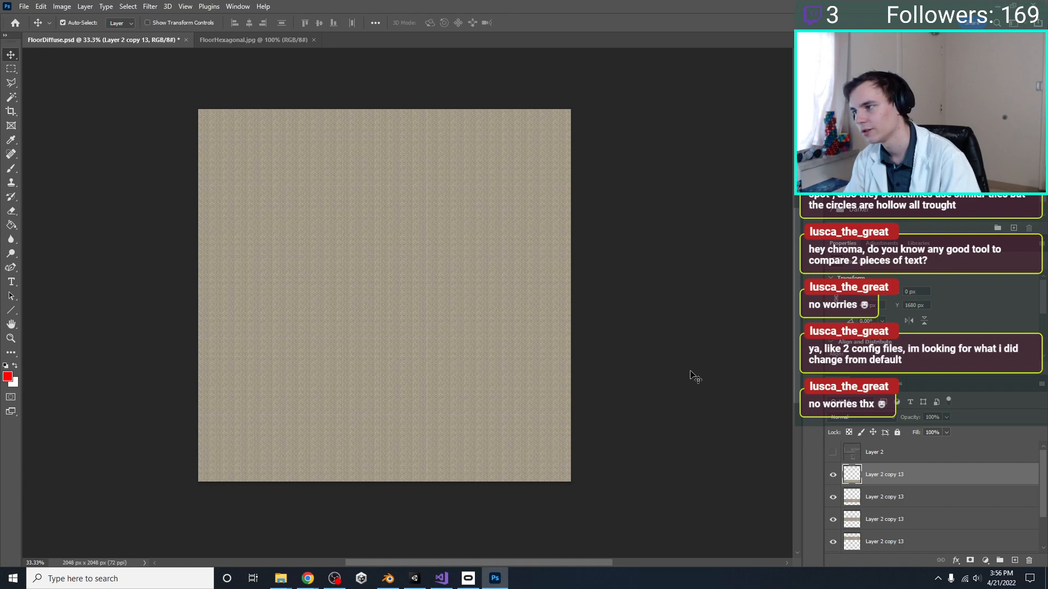
{"action": "key", "text": "ctrl+s"}
Switch to Blender, save MainLevelEnvironment.blend, and return to Unity
{"action": "left_click", "coordinate": [415, 579]}
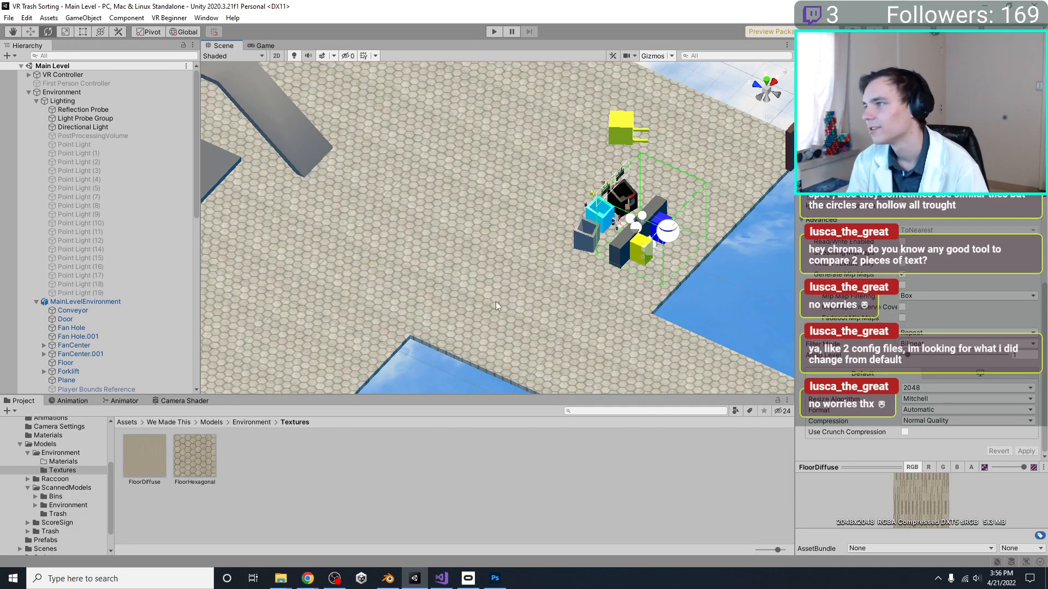
{"action": "left_click", "coordinate": [389, 578]}
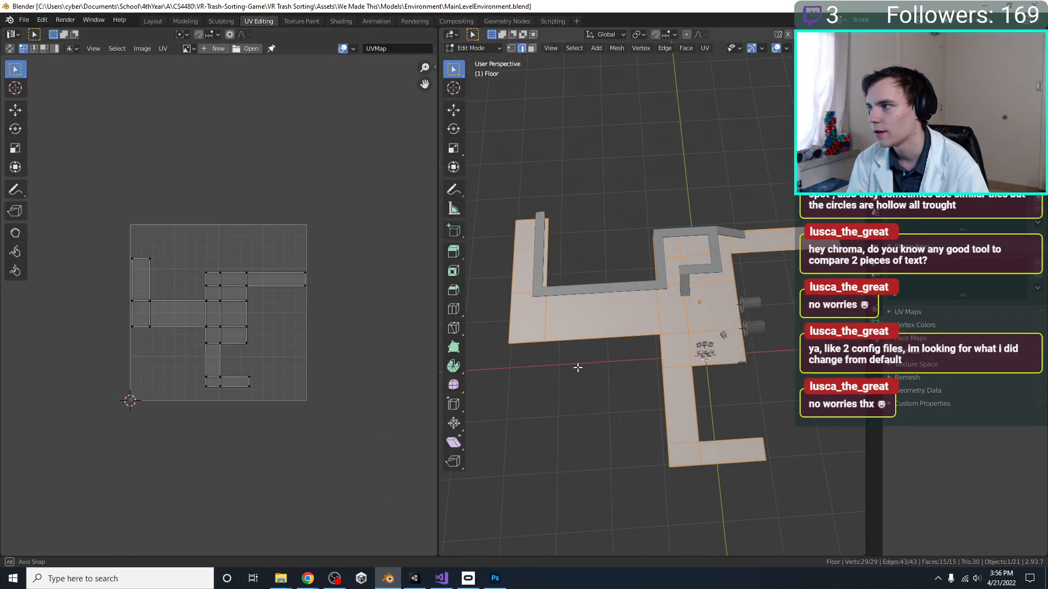
{"action": "key", "text": "ctrl+s"}
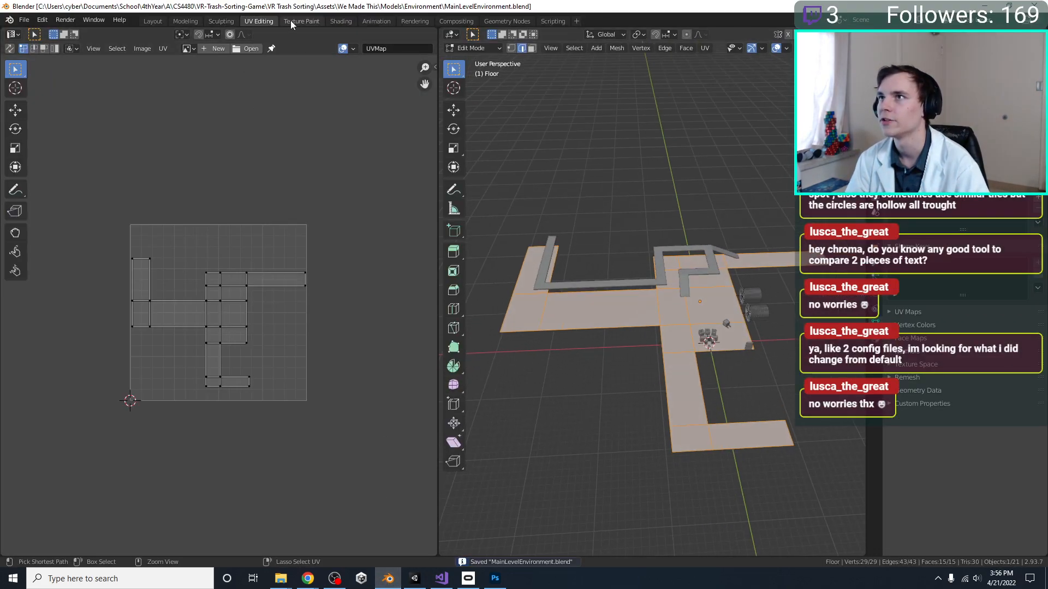
{"action": "left_click", "coordinate": [415, 578]}
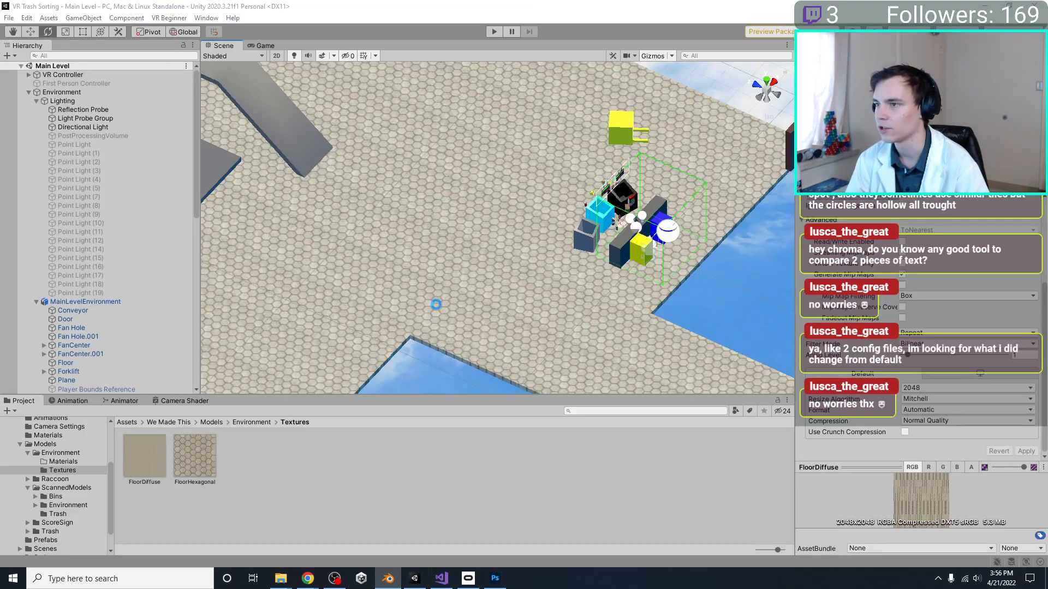
Check the tiled floor around the sorting station in the scene, and run the game to view it in play mode
{"action": "right_click_drag", "start_coordinate": [538, 215], "coordinate": [396, 181]}
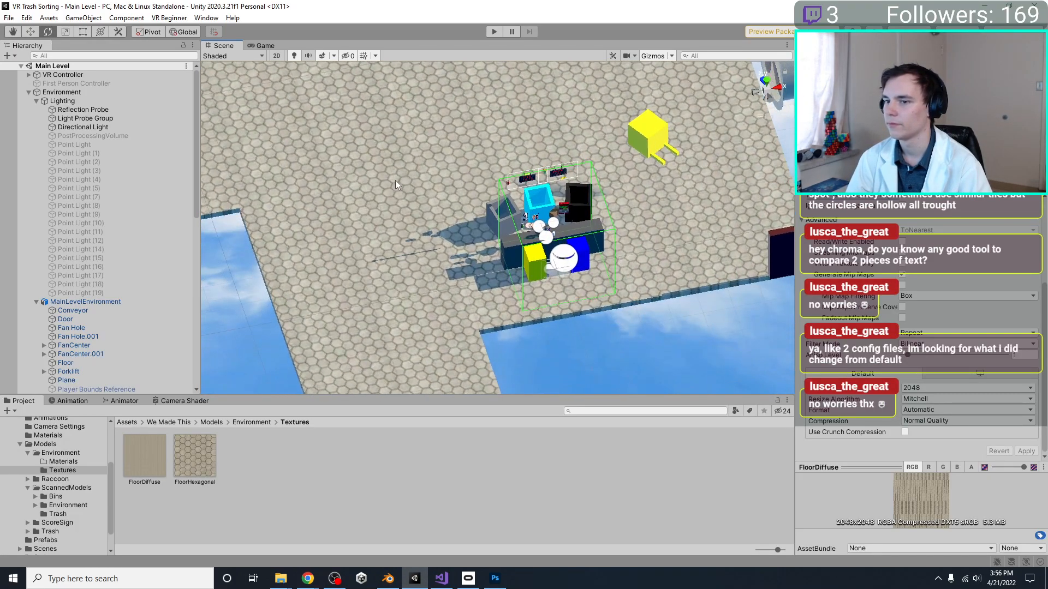
{"action": "left_click", "coordinate": [257, 46]}
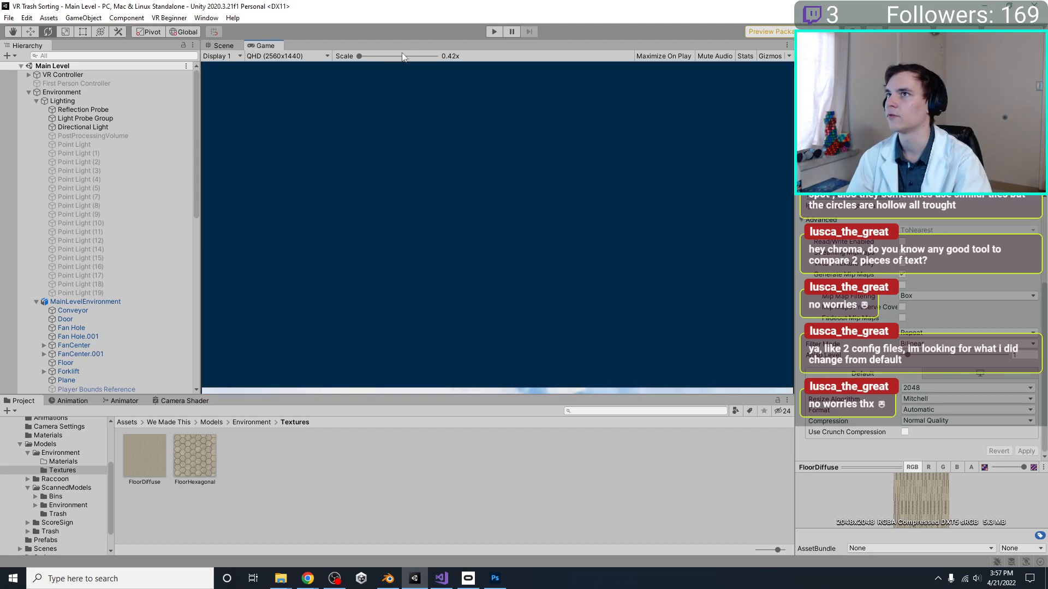
{"action": "left_click", "coordinate": [495, 31]}
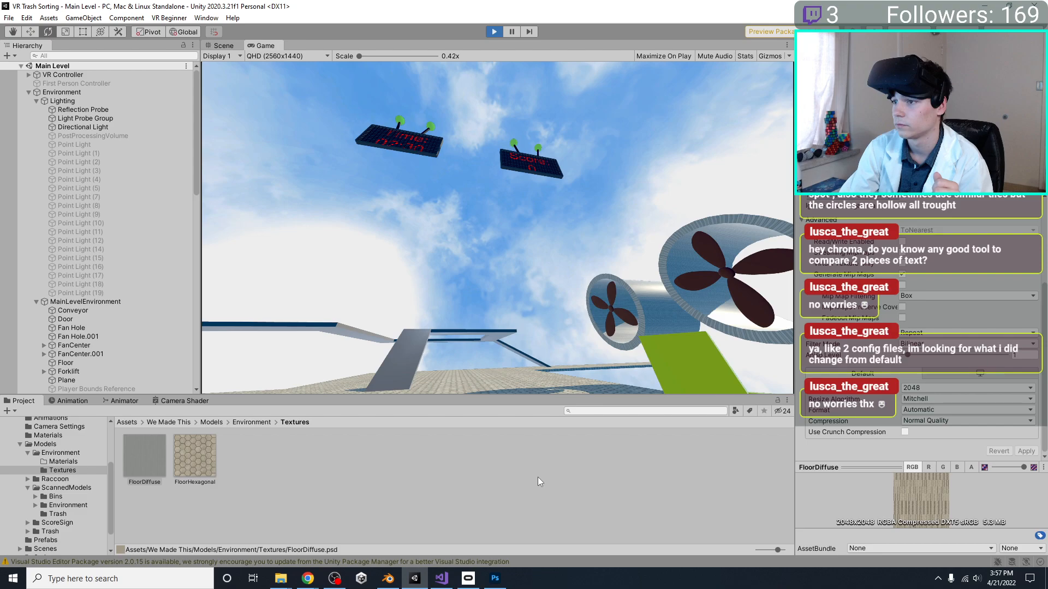
Switch to Photoshop and examine the small hexagon tiles of the FloorDiffuse texture up close
{"action": "left_click", "coordinate": [388, 578]}
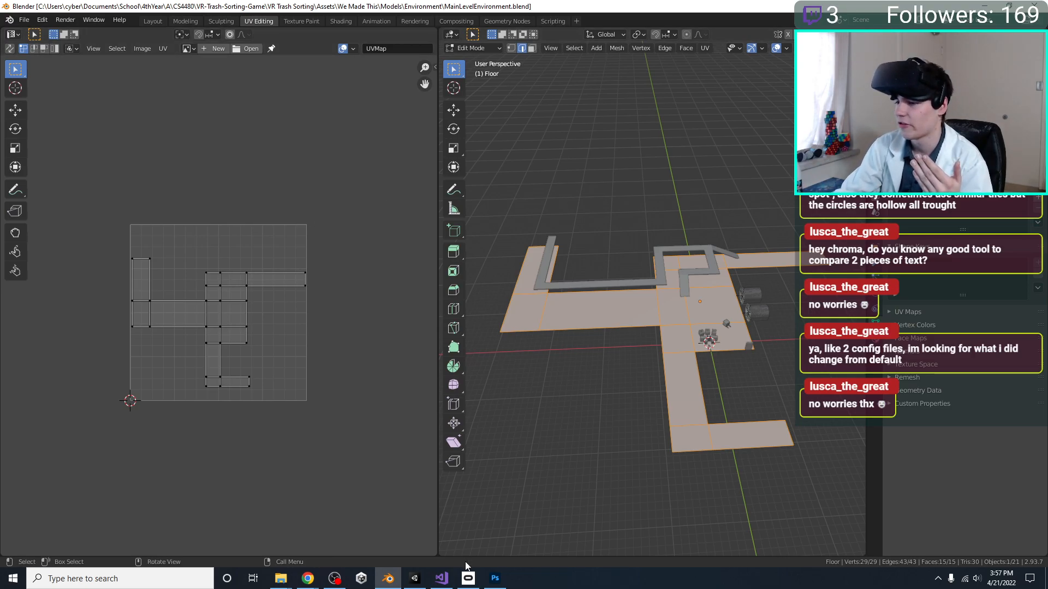
{"action": "left_click", "coordinate": [495, 578]}
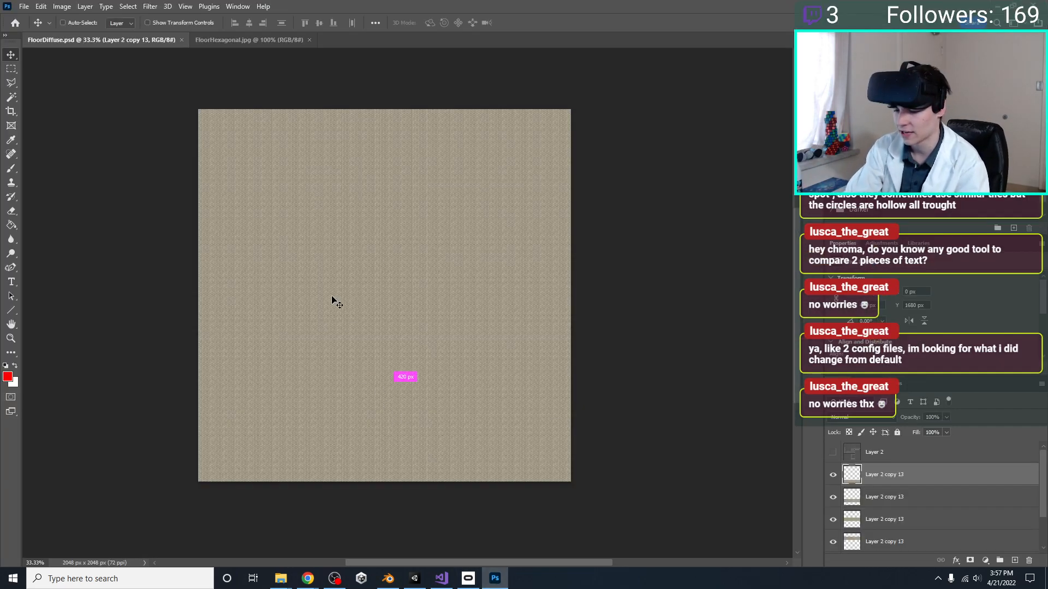
{"action": "scroll", "coordinate": [333, 299], "scroll_direction": "up", "scroll_amount": 6, "text": "alt"}
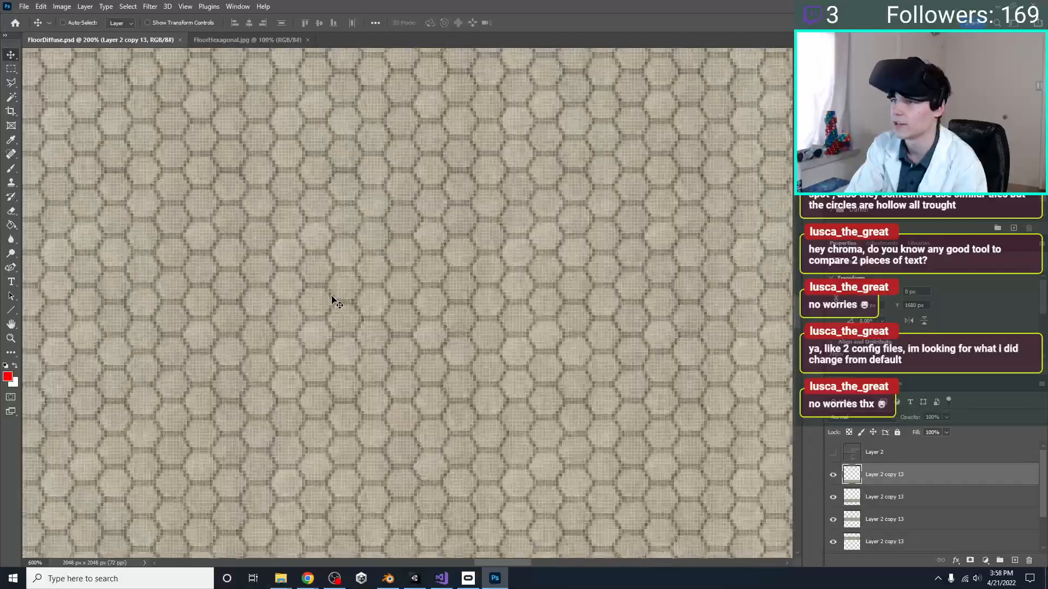
{"action": "scroll", "coordinate": [333, 299], "scroll_direction": "up", "scroll_amount": 8, "text": "alt"}
{"action": "scroll", "coordinate": [333, 300], "scroll_direction": "down", "scroll_amount": 8, "text": "alt"}
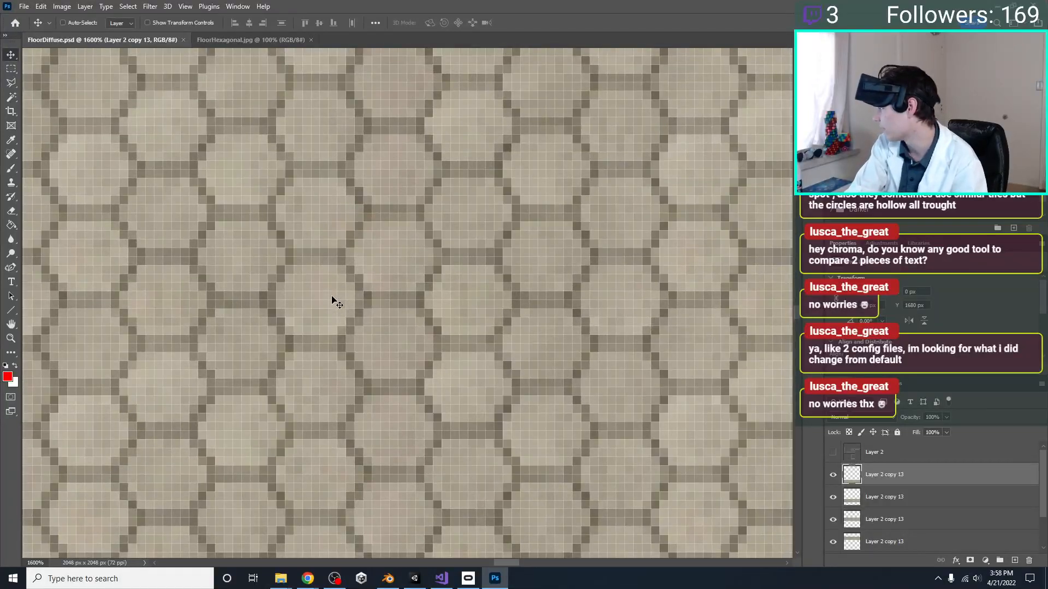
{"action": "scroll", "coordinate": [333, 300], "scroll_direction": "down", "scroll_amount": 2, "text": "alt"}
{"action": "scroll", "coordinate": [333, 301], "scroll_direction": "up", "scroll_amount": 3, "text": "alt"}
{"action": "scroll", "coordinate": [333, 299], "scroll_direction": "down", "scroll_amount": 1, "text": "alt"}
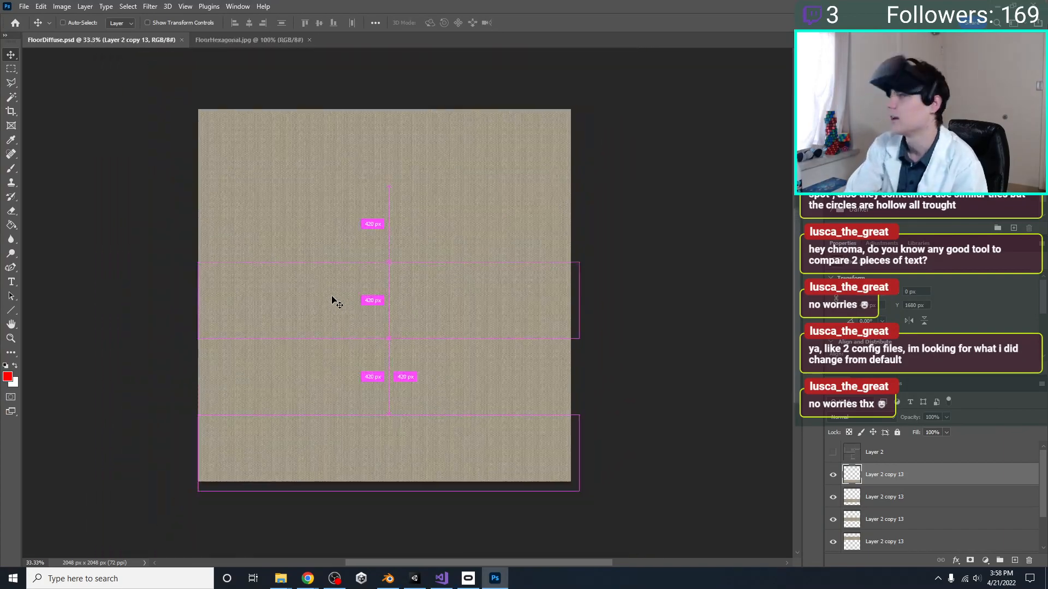
Bring up the FloorHexagonal.jpg document and deselect the whole-image selection
{"action": "left_click", "coordinate": [214, 40]}
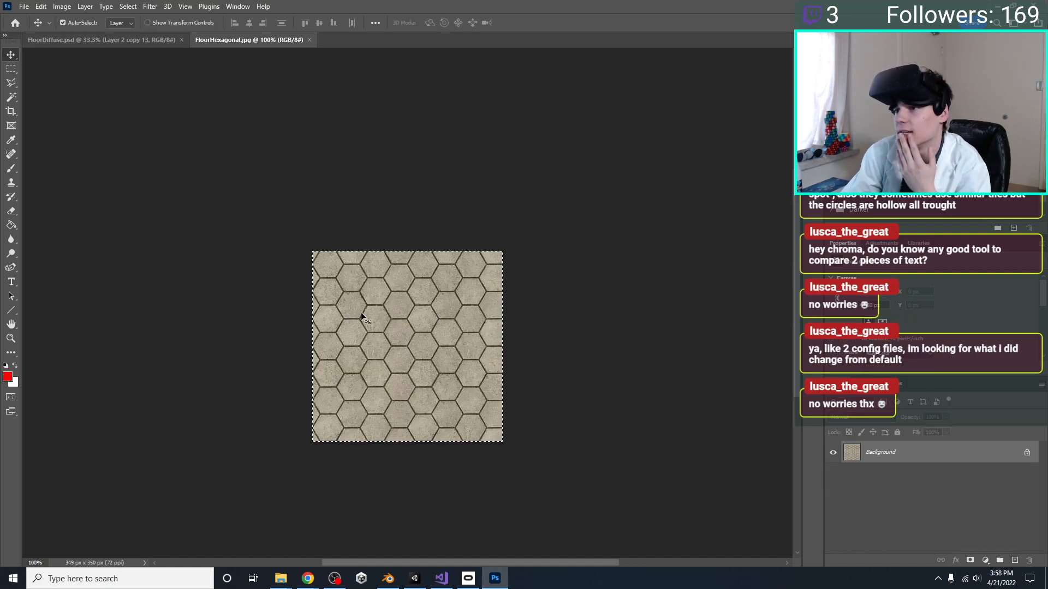
{"action": "key", "text": "ctrl+plus"}
{"action": "key", "text": "ctrl+minus"}
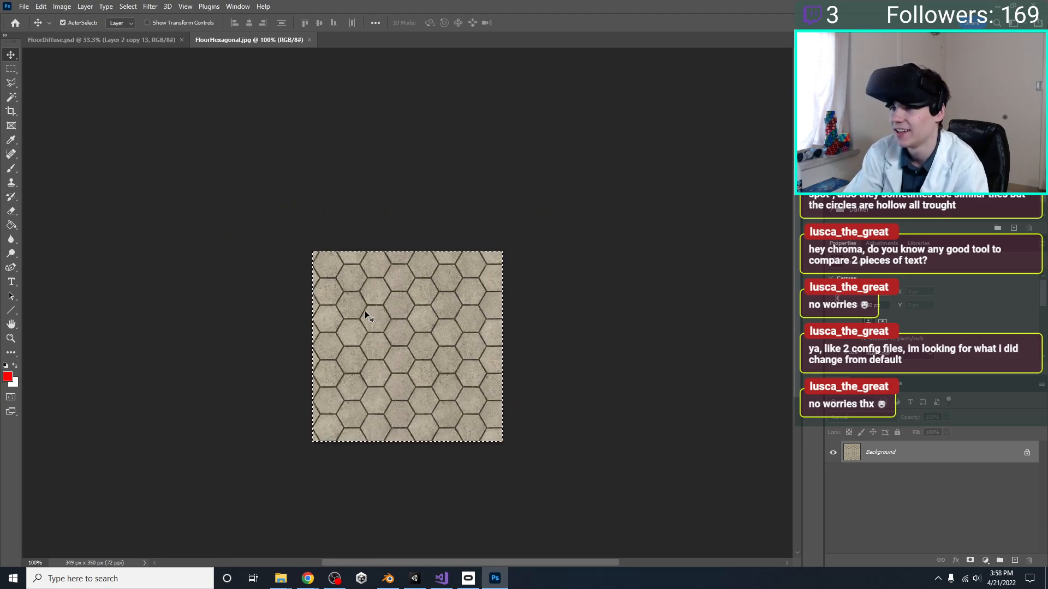
{"action": "key", "text": "ctrl+d"}
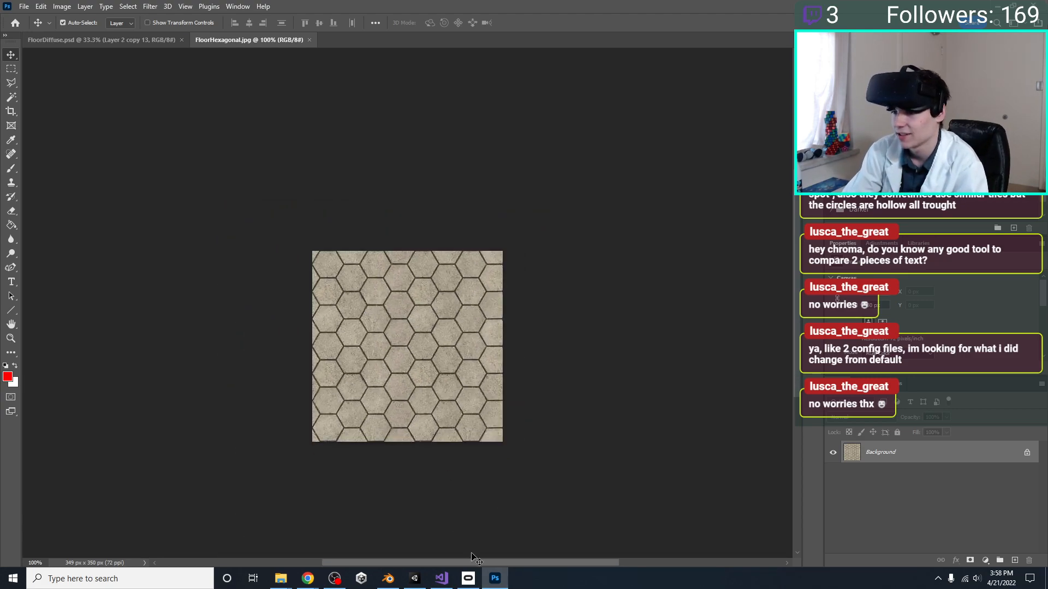
In Unity, inspect the FloorHexagonal texture and the material import settings of the MainLevelEnvironment model
{"action": "left_click", "coordinate": [424, 581]}
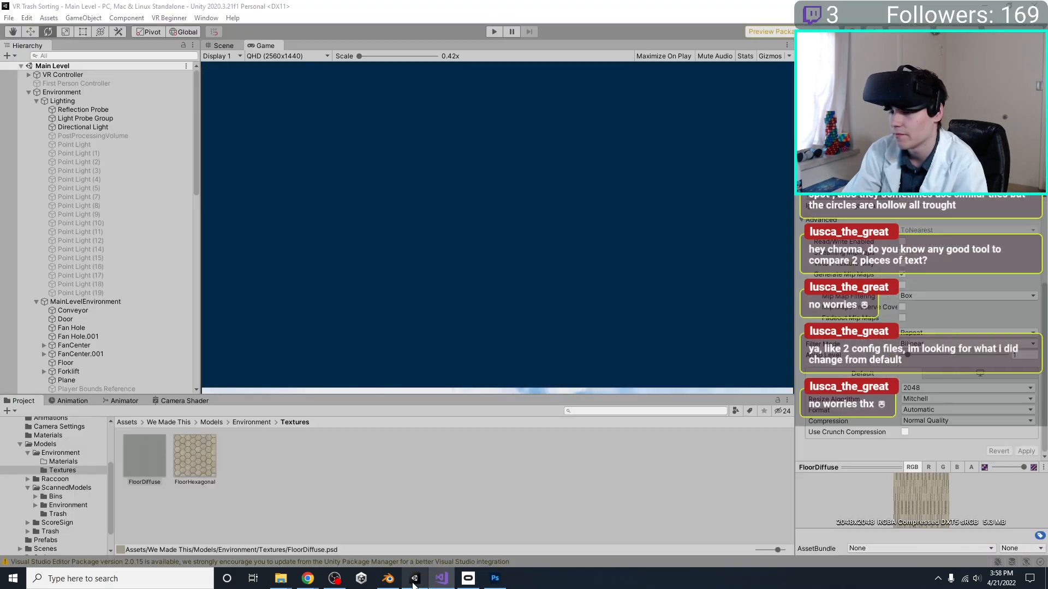
{"action": "left_click", "coordinate": [385, 579]}
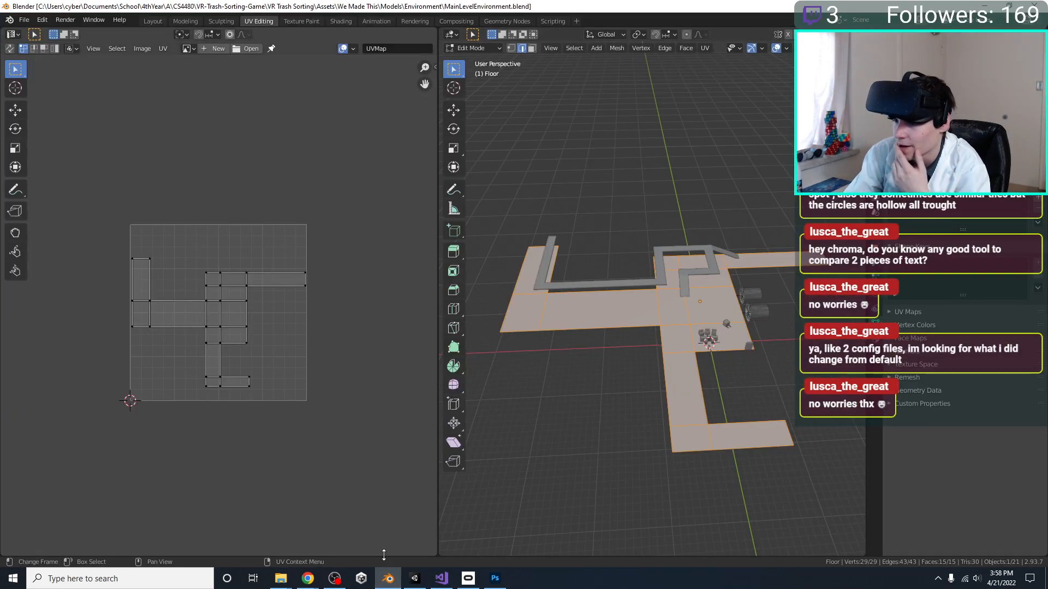
{"action": "left_click", "coordinate": [412, 581]}
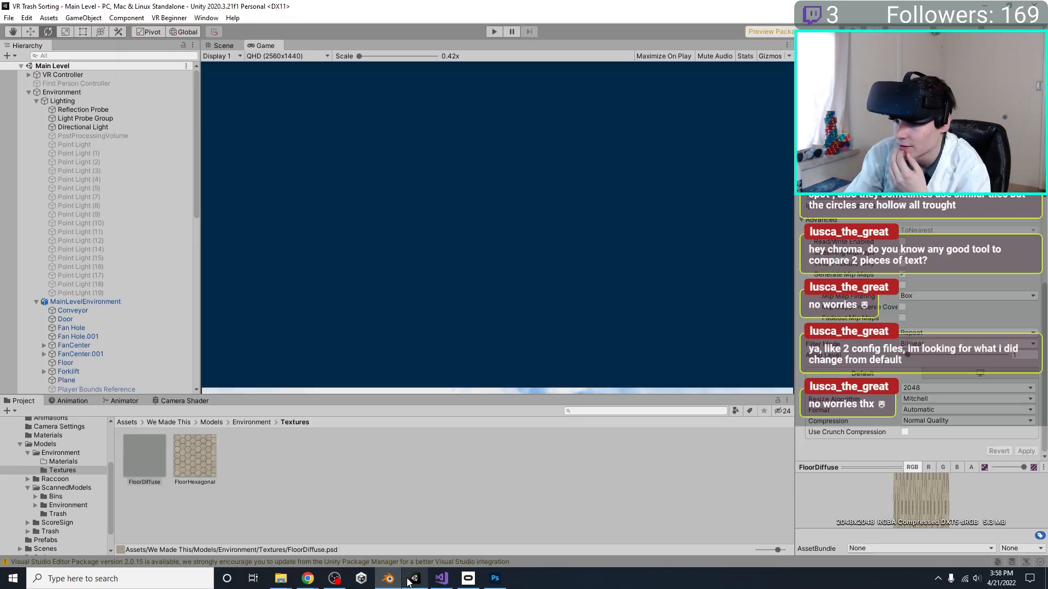
{"action": "left_click", "coordinate": [195, 468]}
{"action": "left_click", "coordinate": [54, 453]}
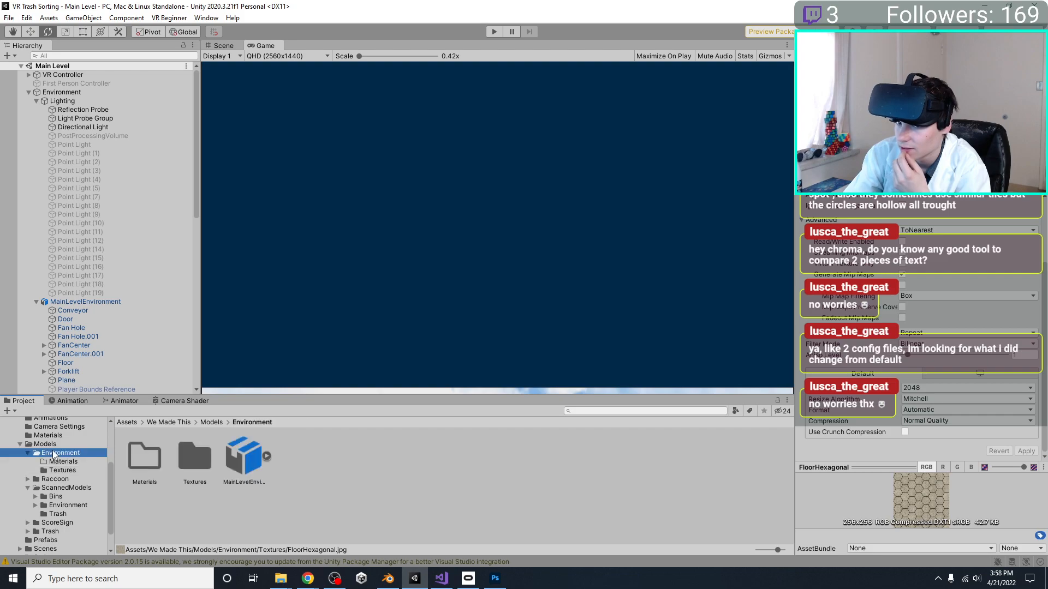
{"action": "left_click", "coordinate": [229, 463]}
{"action": "scroll", "coordinate": [920, 264], "scroll_direction": "up", "scroll_amount": 3}
{"action": "left_click", "coordinate": [959, 230]}
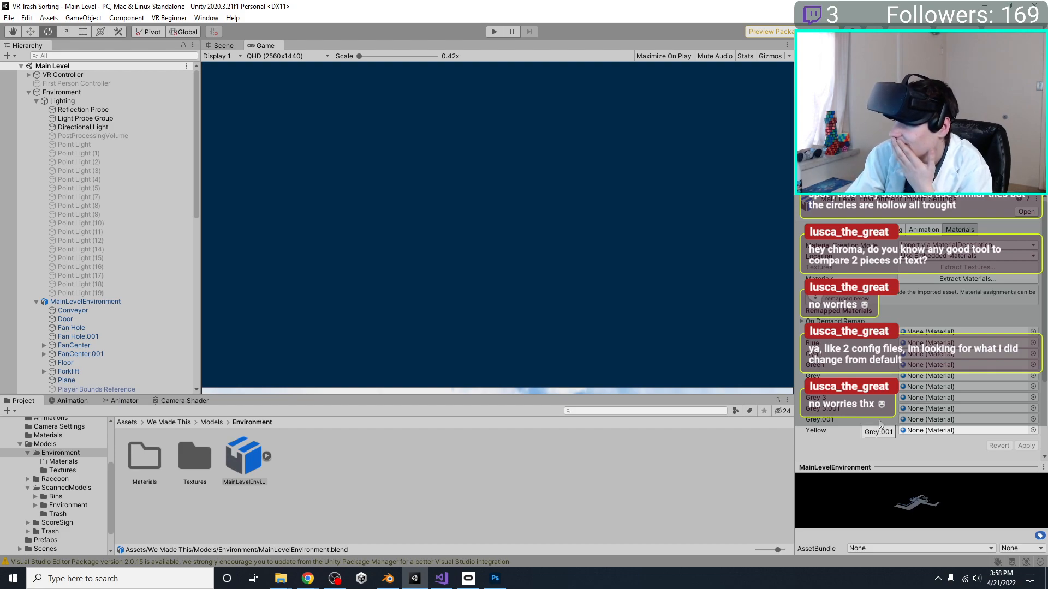
Return to the scene view and examine the floor tile size around the sorting station
{"action": "left_click", "coordinate": [221, 50]}
{"action": "left_click", "coordinate": [223, 46]}
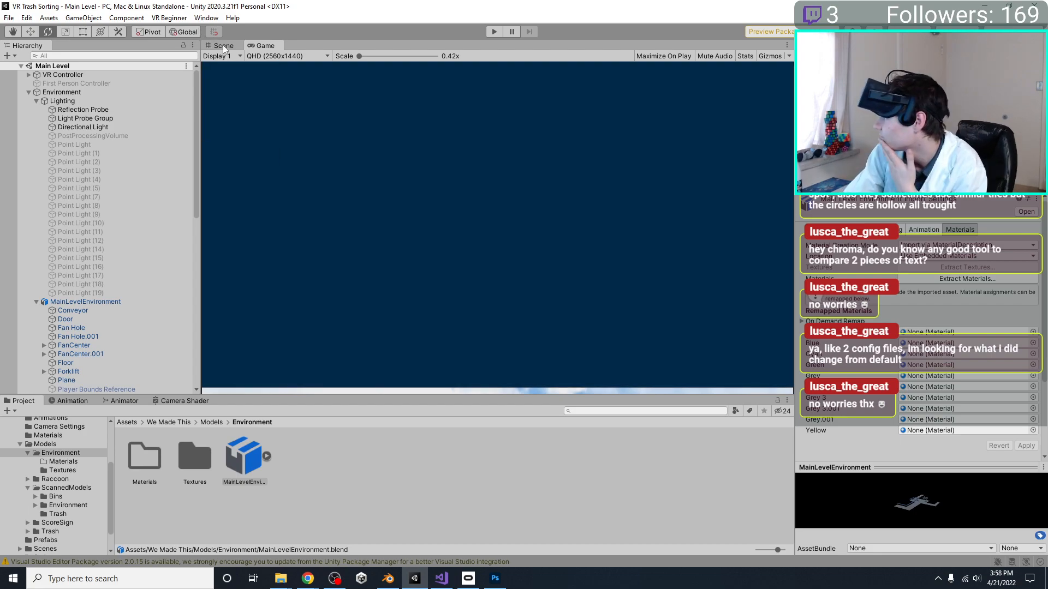
{"action": "left_click", "coordinate": [223, 45]}
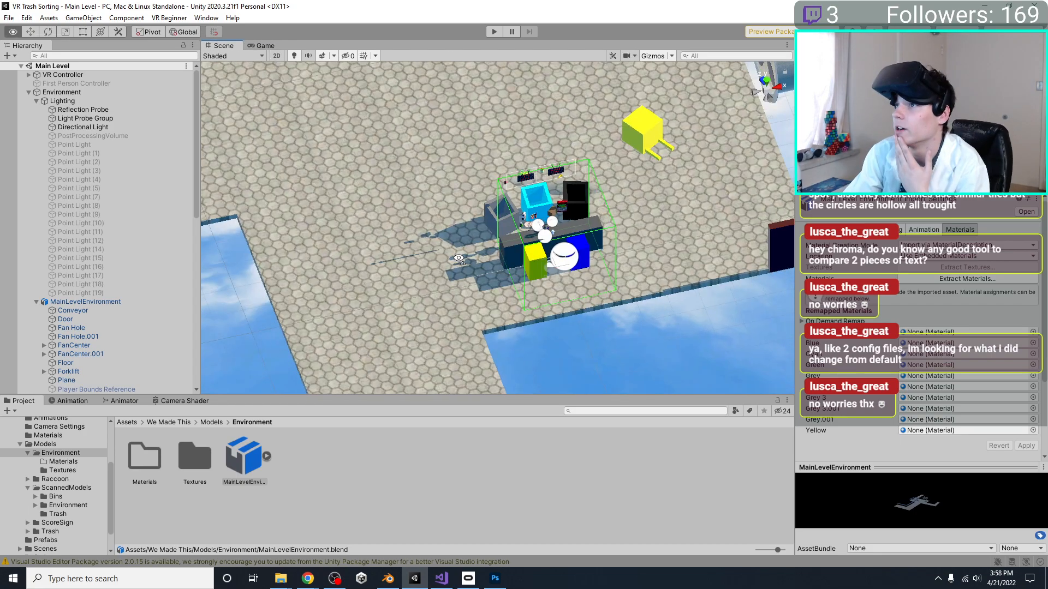
{"action": "left_click_drag", "start_coordinate": [516, 231], "coordinate": [392, 316], "text": "alt"}
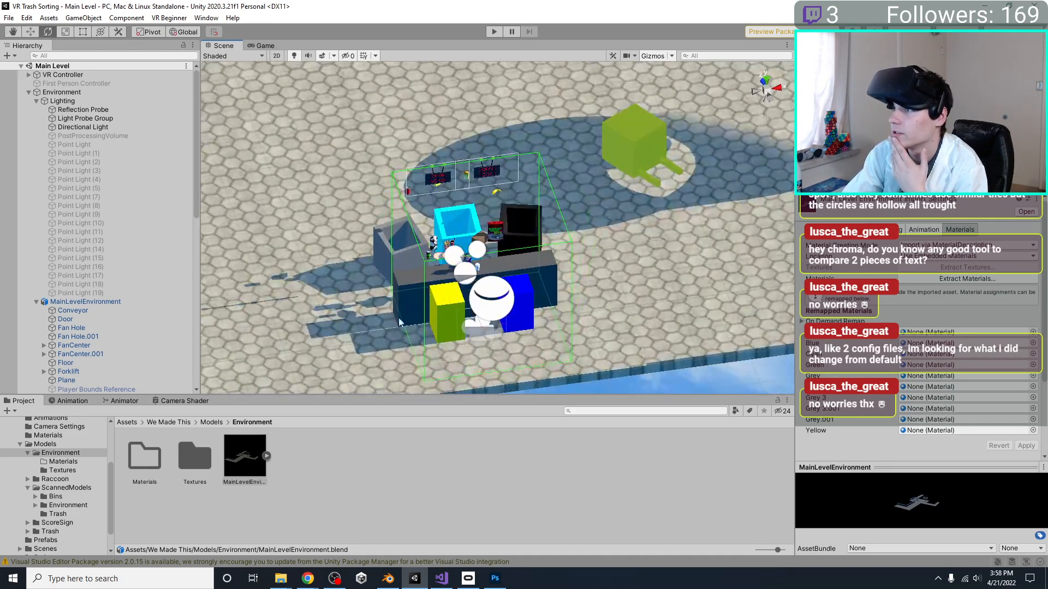
{"action": "left_click_drag", "start_coordinate": [497, 303], "coordinate": [512, 327], "text": "alt"}
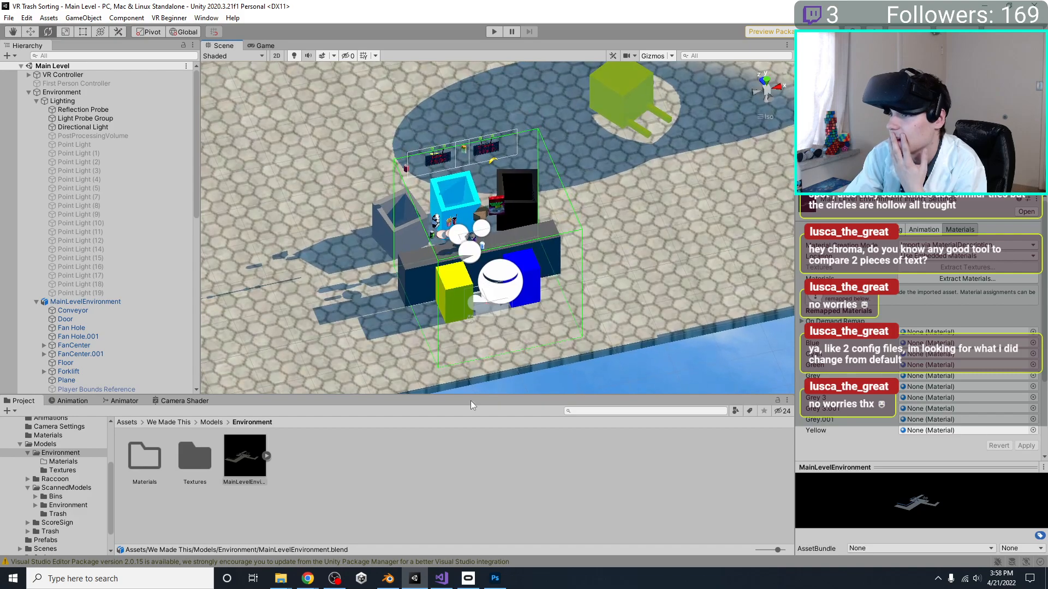
Switch to Photoshop, paste the full-size hexagon tile image into FloorDiffuse, and place it in the canvas's upper-left corner
{"action": "left_click", "coordinate": [495, 578]}
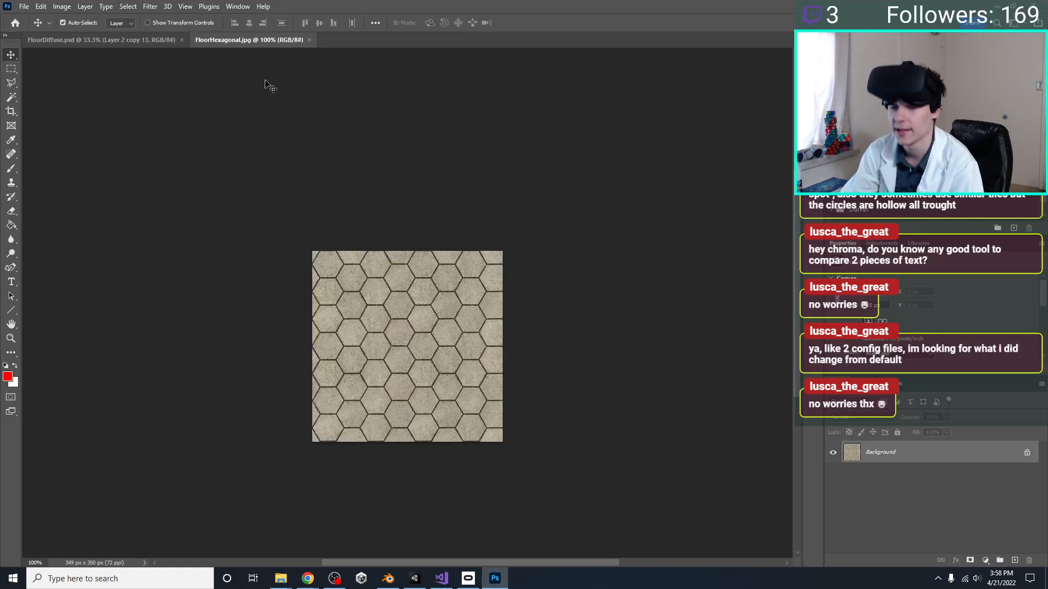
{"action": "key", "text": "super+shift+s"}
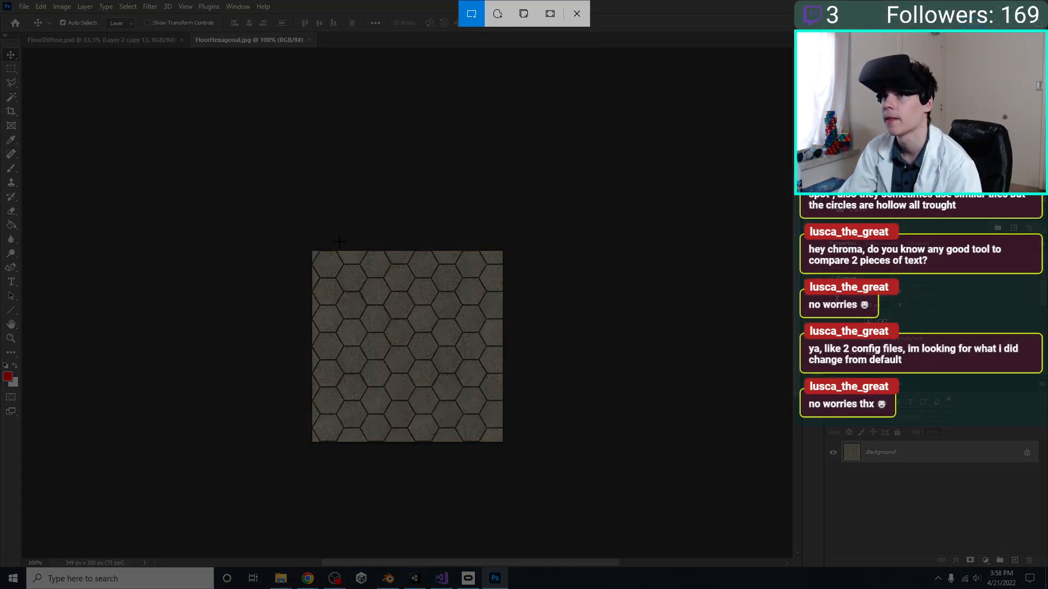
{"action": "key", "text": "Escape"}
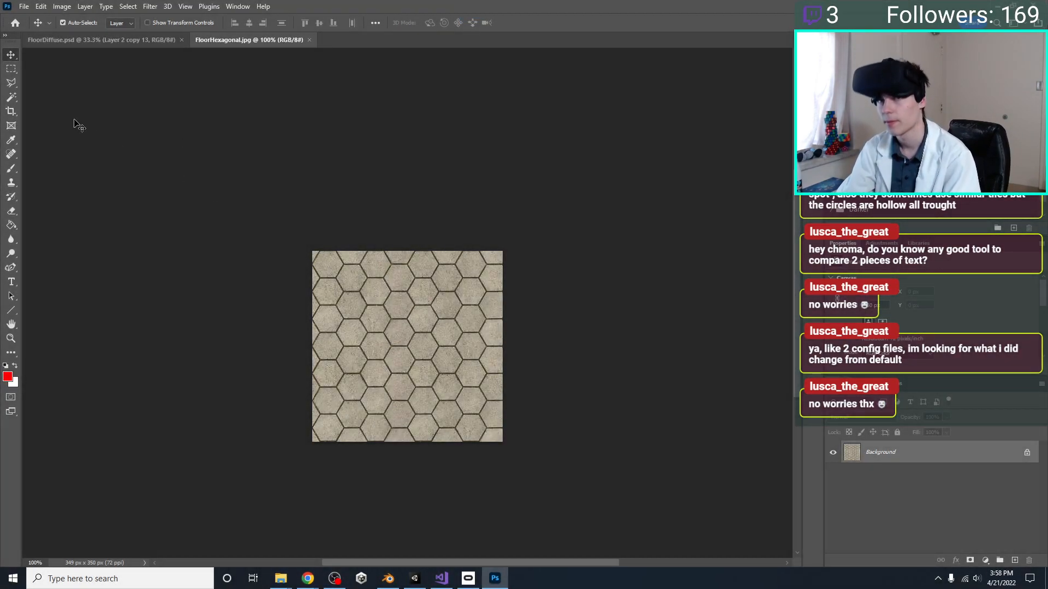
{"action": "left_click", "coordinate": [83, 36]}
{"action": "key", "text": "ctrl+v"}
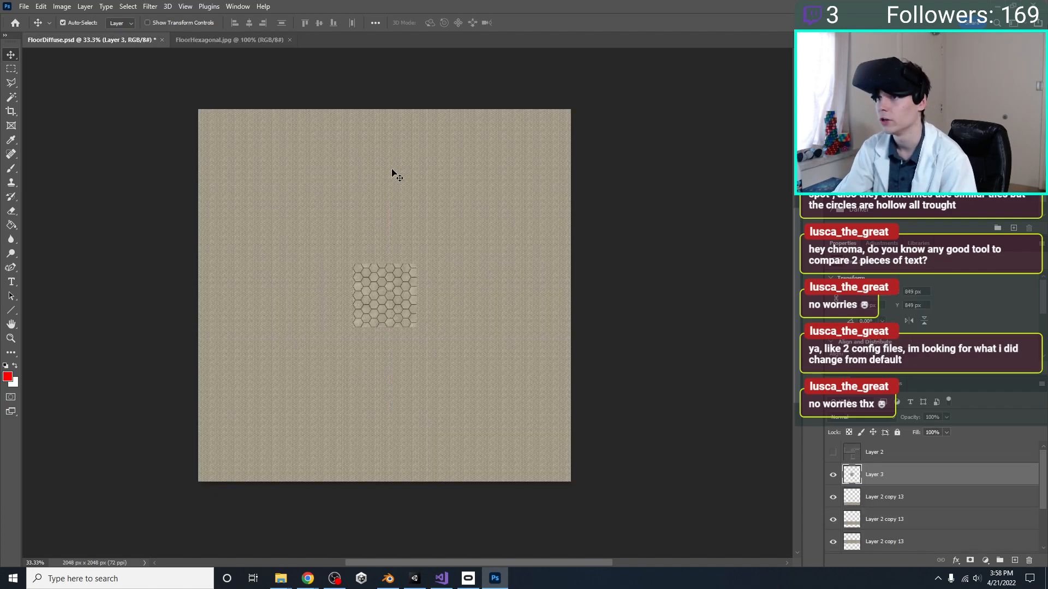
{"action": "key", "text": "ctrl+t"}
{"action": "left_click_drag", "start_coordinate": [407, 284], "coordinate": [244, 134]}
{"action": "key", "text": "Return"}
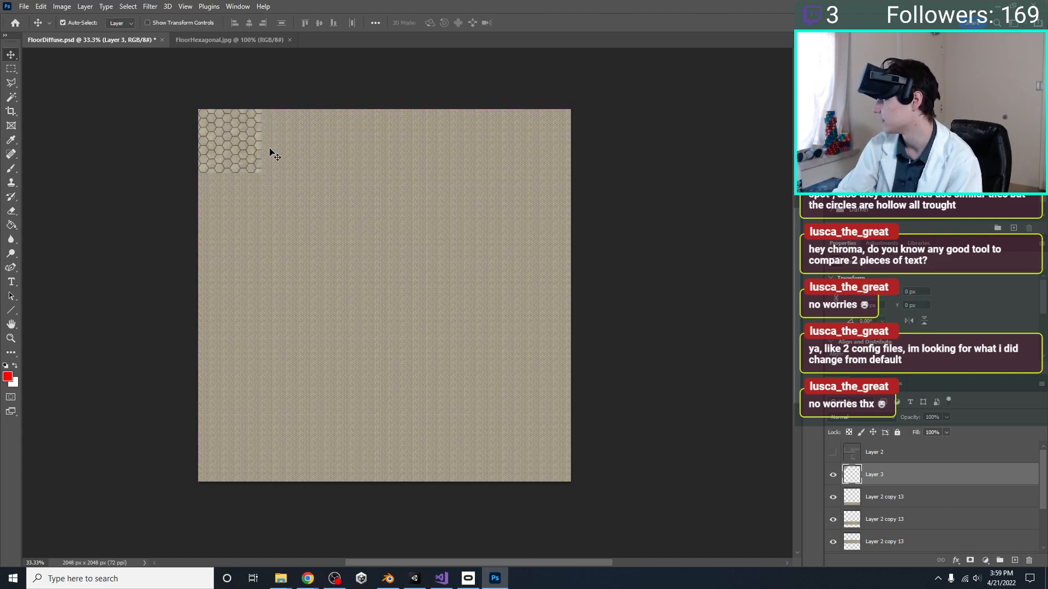
Delete all the old Layer 2 copy 13 tile-row layers from FloorDiffuse, keeping the full-size hexagon tile
{"action": "left_click", "coordinate": [881, 506]}
{"action": "scroll", "coordinate": [881, 506], "scroll_direction": "down", "scroll_amount": 4}
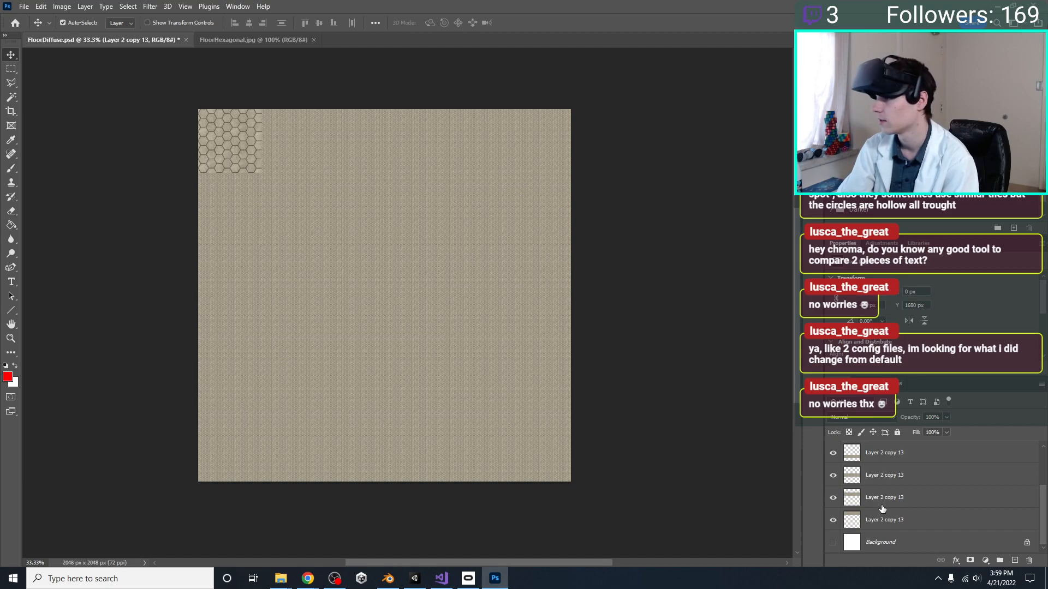
{"action": "left_click", "coordinate": [887, 522], "text": "shift"}
{"action": "key", "text": "Delete"}
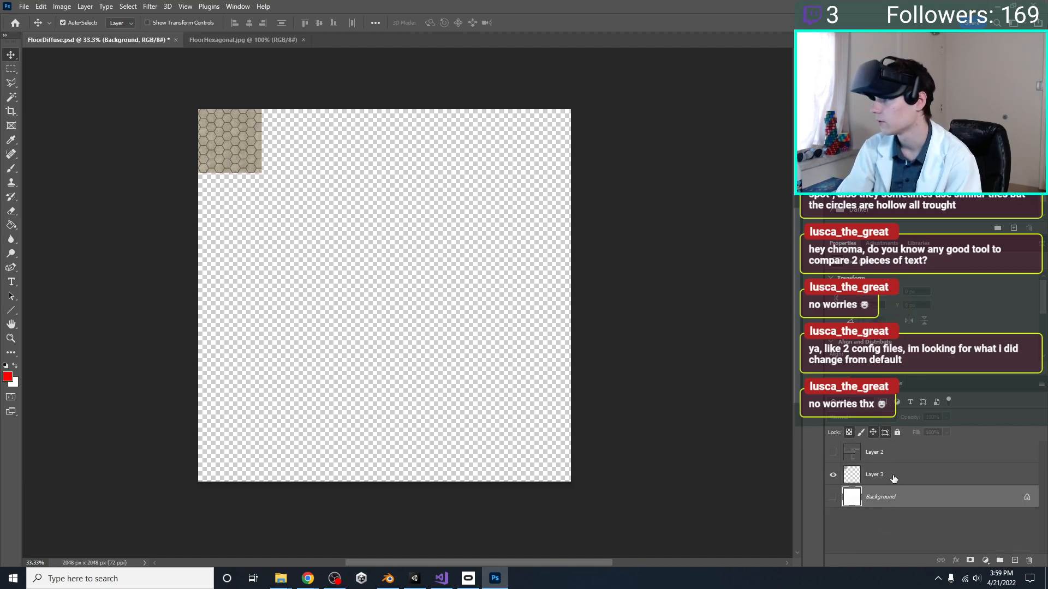
Select Layer 3, briefly show the UV layout in Layer 2 to compare the tile size, hide it again and save FloorDiffuse
{"action": "left_click", "coordinate": [894, 480]}
{"action": "left_click", "coordinate": [832, 453]}
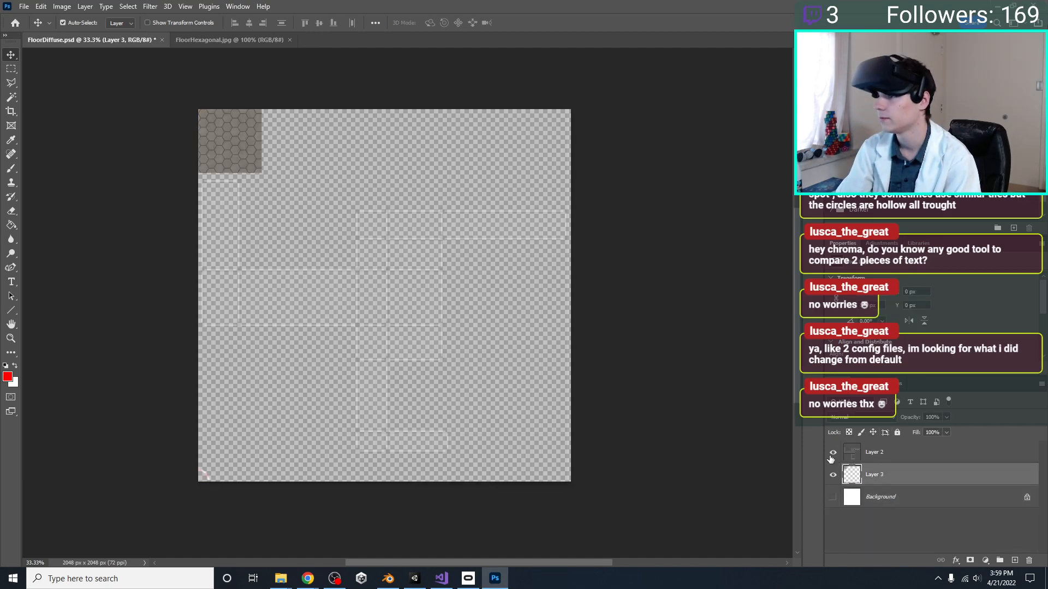
{"action": "left_click", "coordinate": [832, 454]}
{"action": "key", "text": "ctrl+s"}
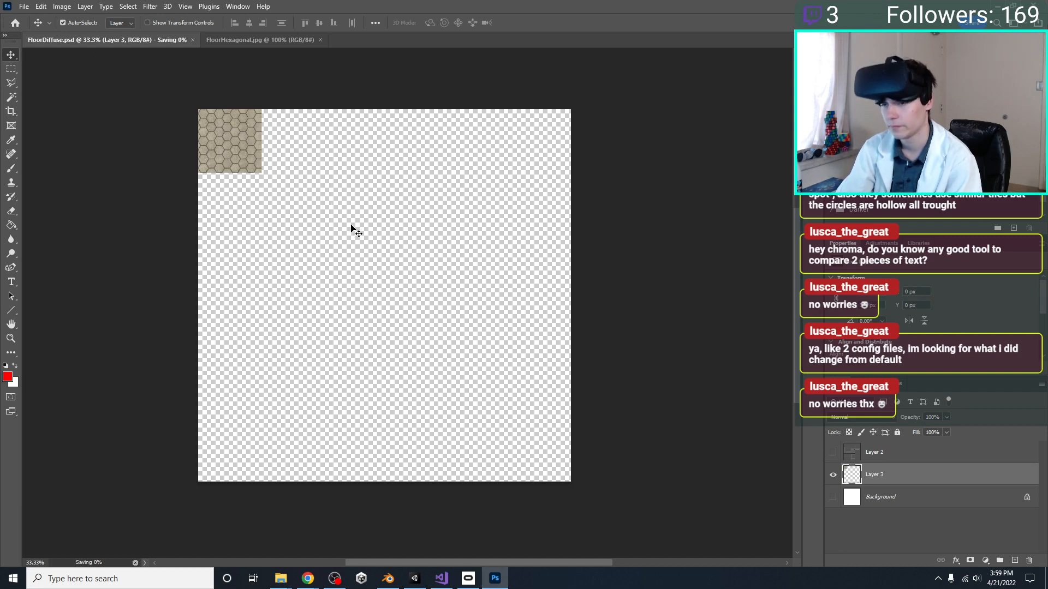
Duplicate the hexagon tile layer and place the copy flush against the first tile's right edge, at X 349 px, Y 0 px
{"action": "key", "text": "ctrl+minus"}
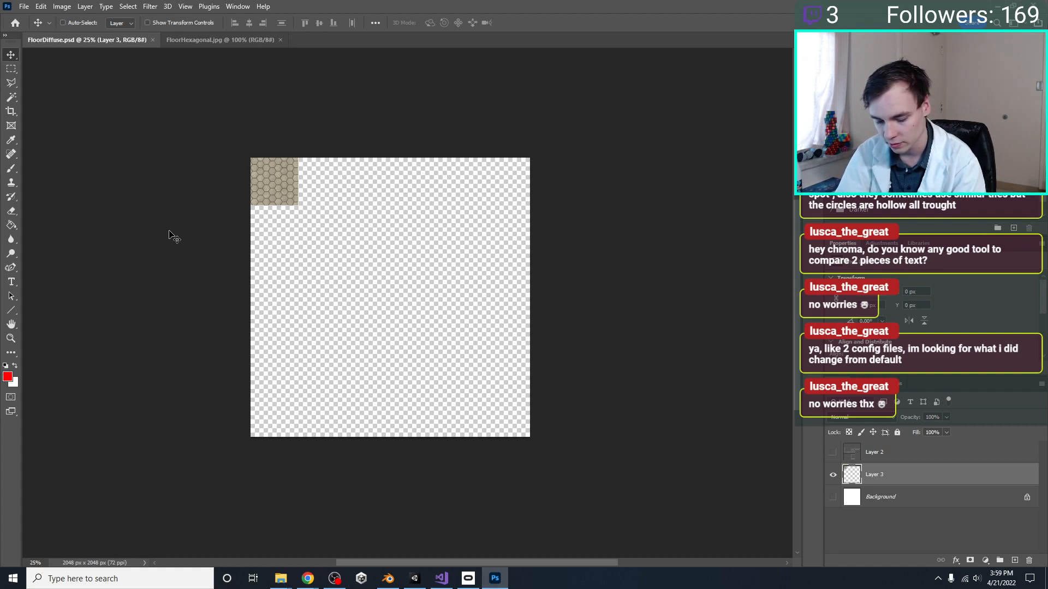
{"action": "key", "text": "ctrl+j"}
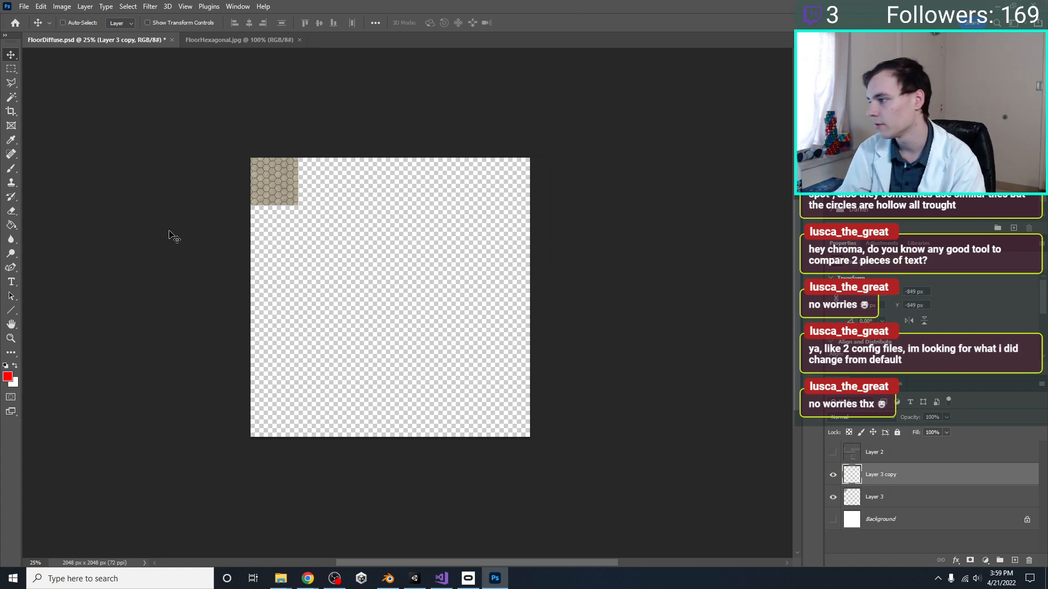
{"action": "key", "text": "ctrl+t"}
{"action": "left_click_drag", "start_coordinate": [180, 79], "coordinate": [333, 188]}
{"action": "key", "text": "Return"}
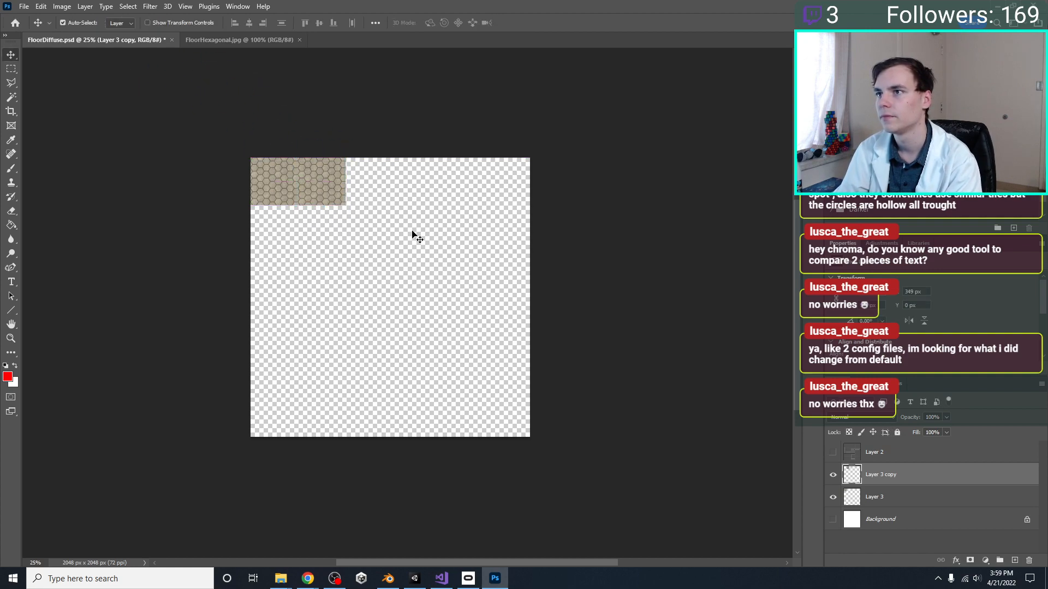
Add a third hexagon tile at X 698 px and three more copies at the same spacing to fill the top row of the canvas
{"action": "key", "text": "ctrl+v"}
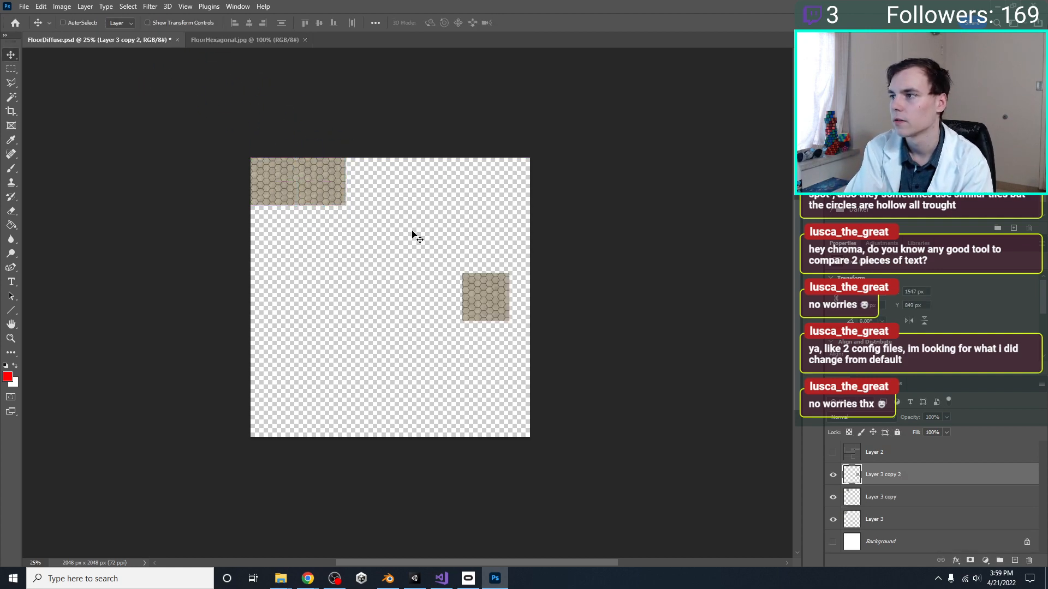
{"action": "key", "text": "ctrl+t"}
{"action": "left_click_drag", "start_coordinate": [482, 288], "coordinate": [374, 181]}
{"action": "key", "text": "Return"}
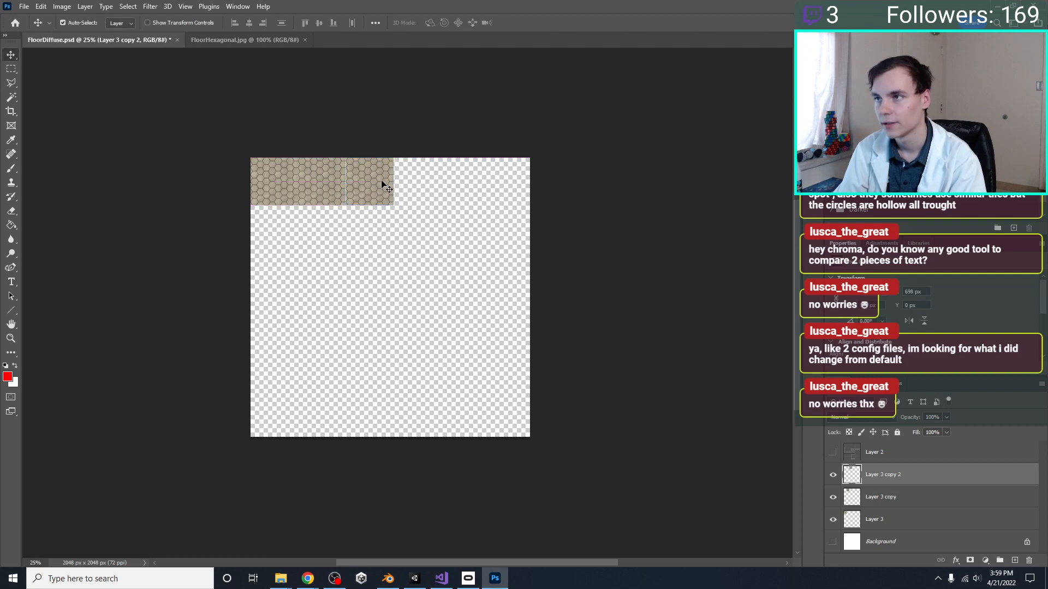
{"action": "key", "text": "ctrl+alt+shift+t"}
{"action": "key", "text": "ctrl+alt+shift+t"}
{"action": "key", "text": "ctrl+alt+shift+t"}
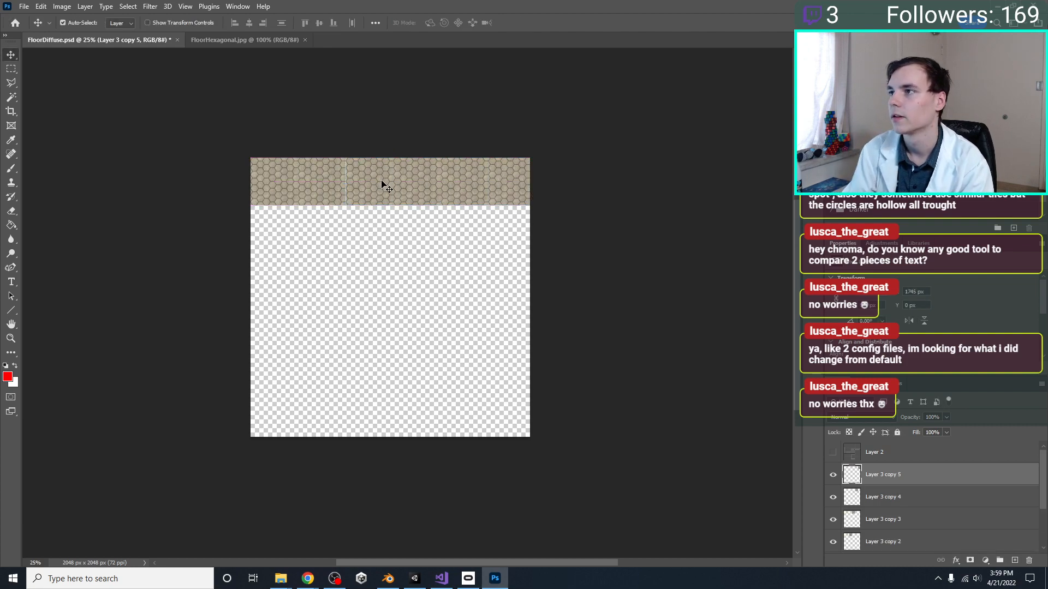
Enlarge the canvas width to four times its size, 8192 pixels
{"action": "left_click", "coordinate": [63, 7]}
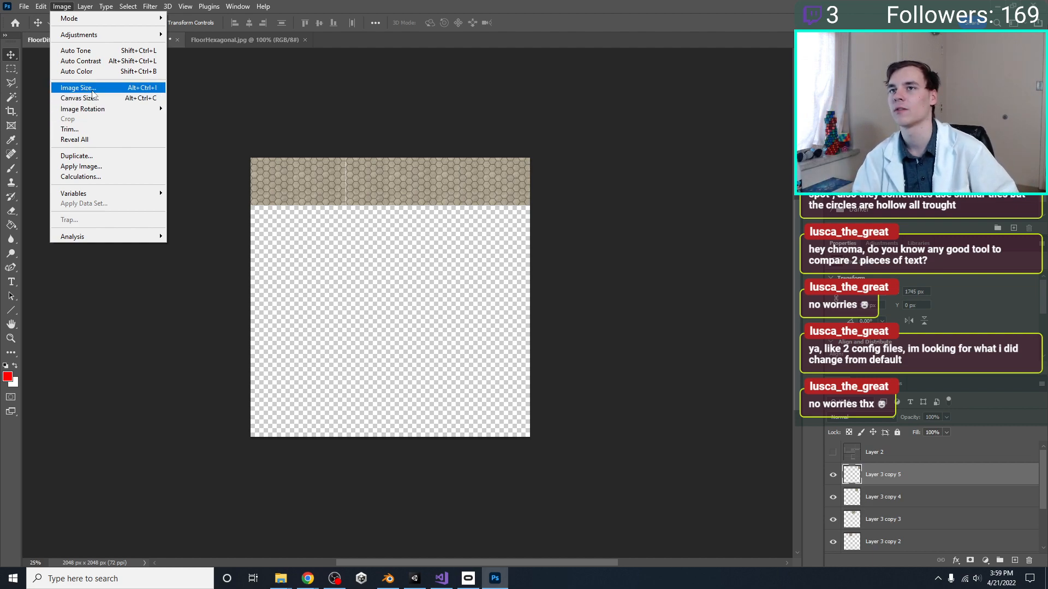
{"action": "left_click", "coordinate": [88, 97]}
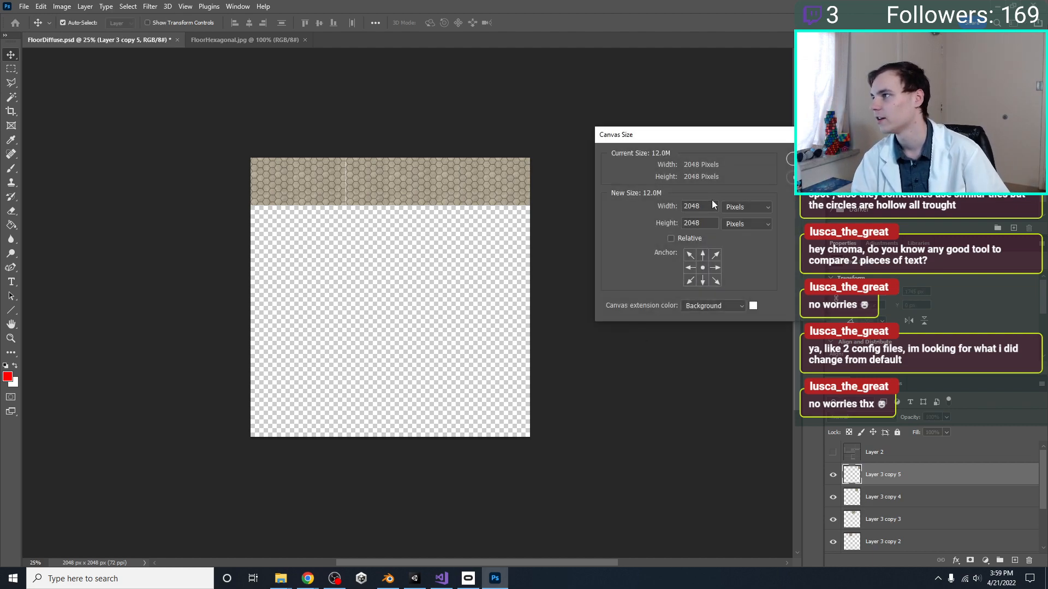
{"action": "type", "text": "*"}
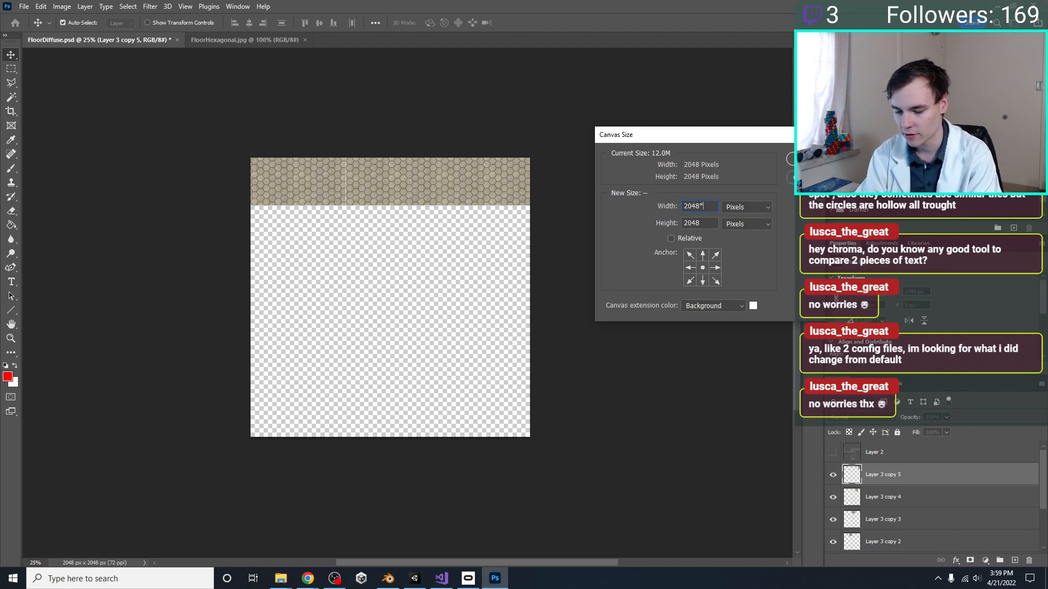
{"action": "type", "text": "4"}
{"action": "key", "text": "Return"}
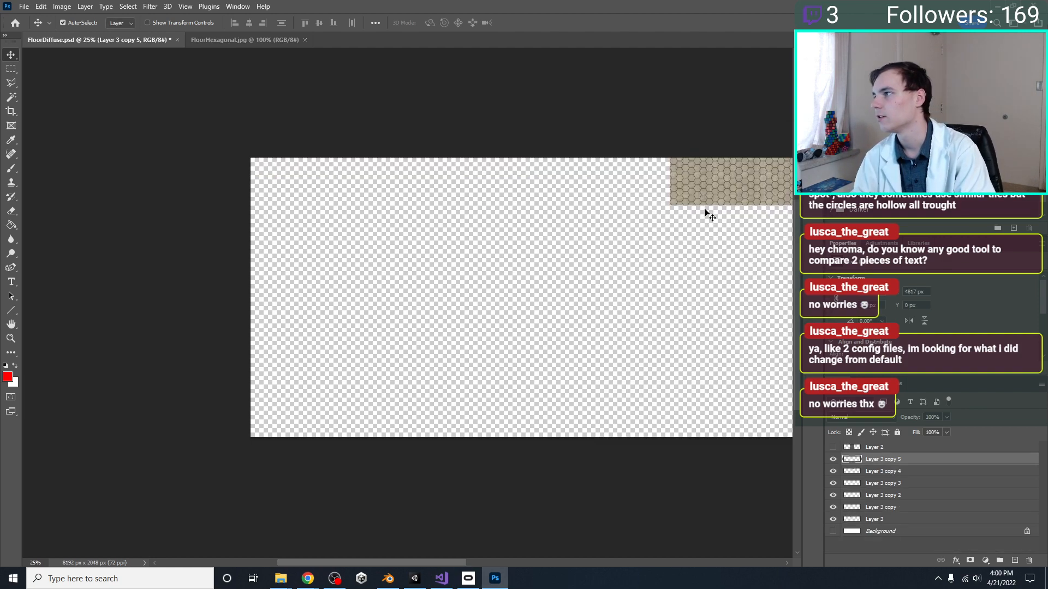
Double the canvas height to 4096 pixels and again to 8192 pixels
{"action": "left_click", "coordinate": [67, 7]}
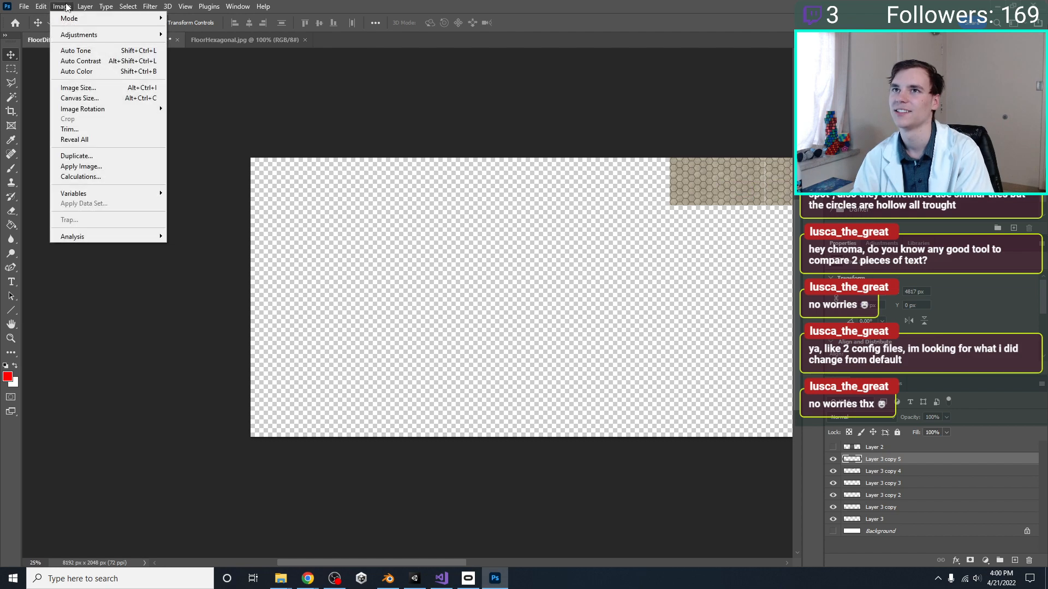
{"action": "left_click", "coordinate": [80, 97]}
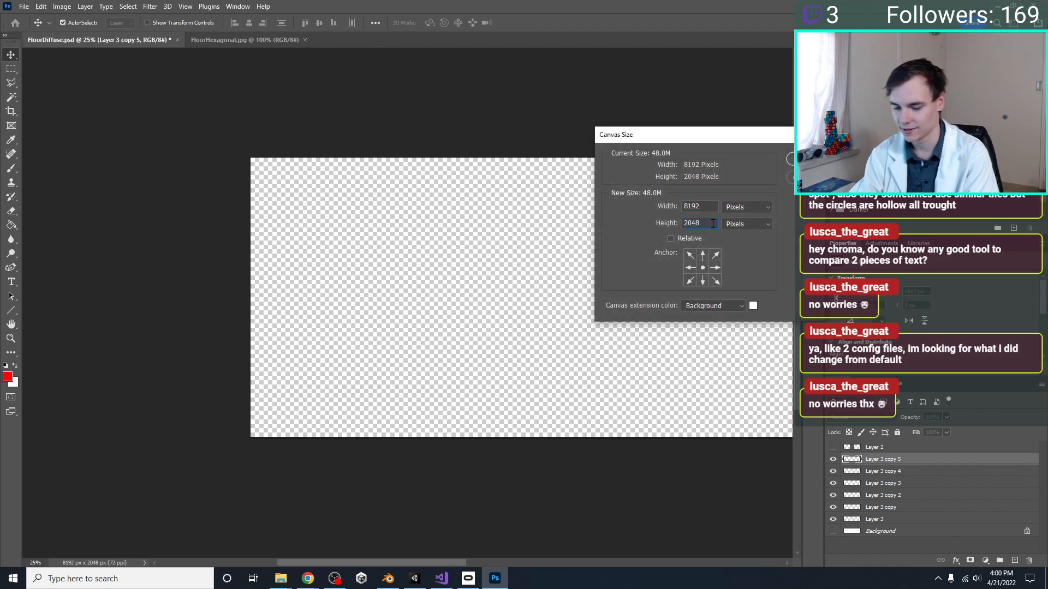
{"action": "key", "text": "Return"}
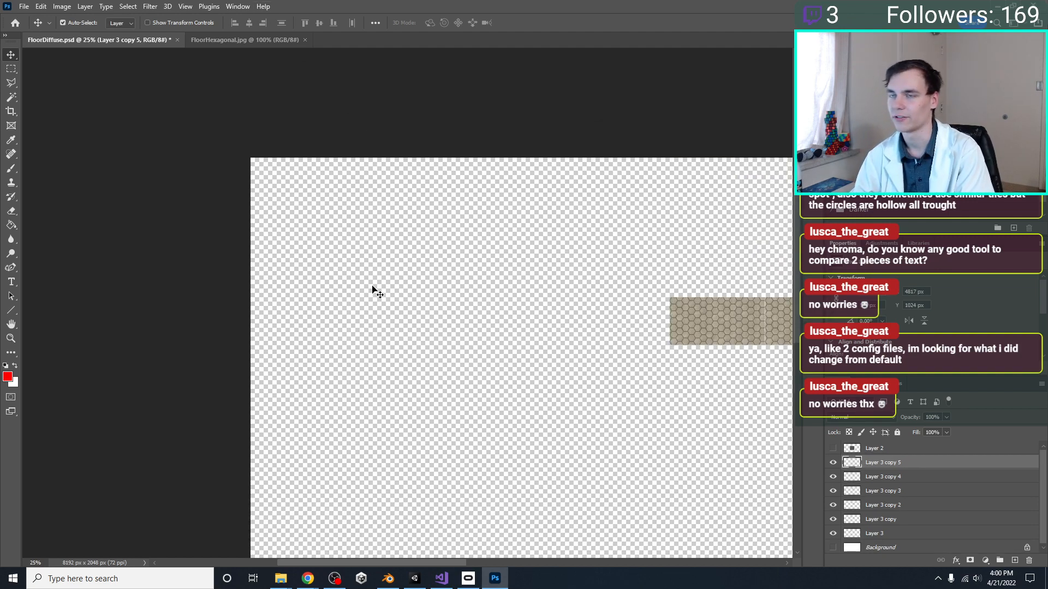
{"action": "left_click", "coordinate": [86, 7]}
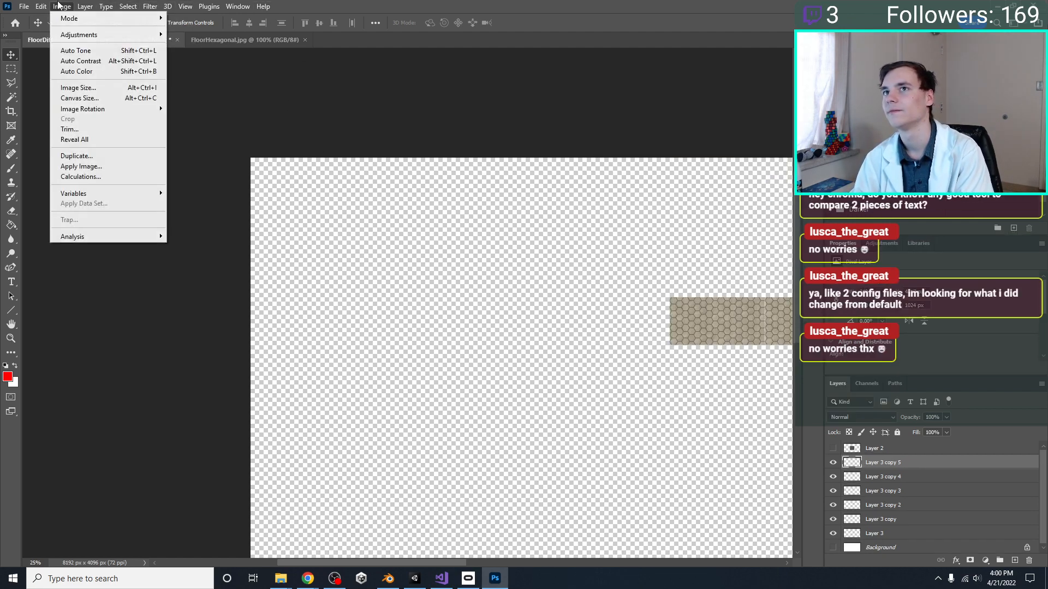
{"action": "left_click", "coordinate": [116, 98]}
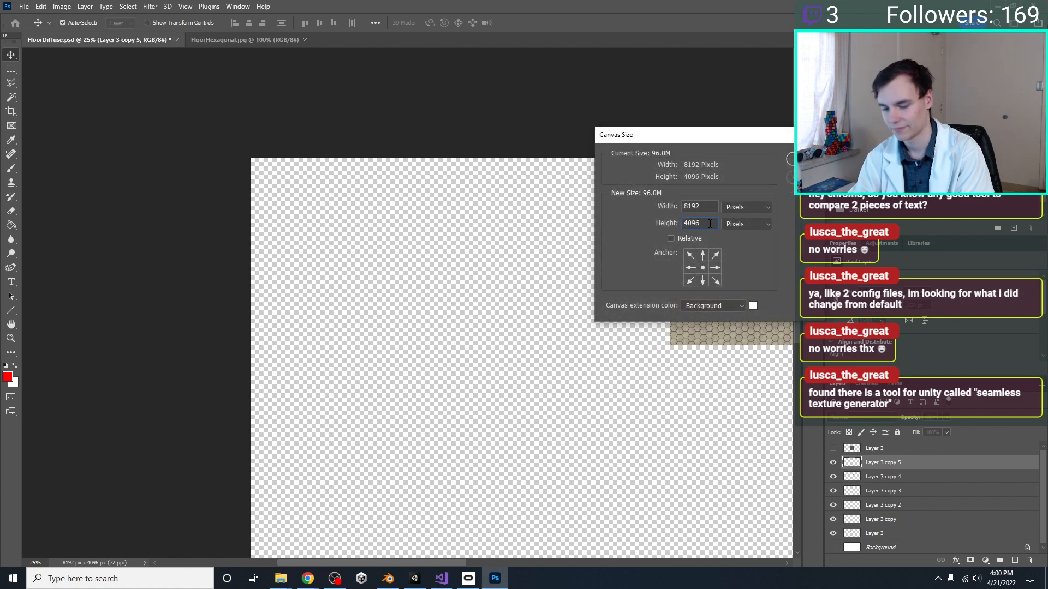
{"action": "type", "text": "*2"}
{"action": "key", "text": "Return"}
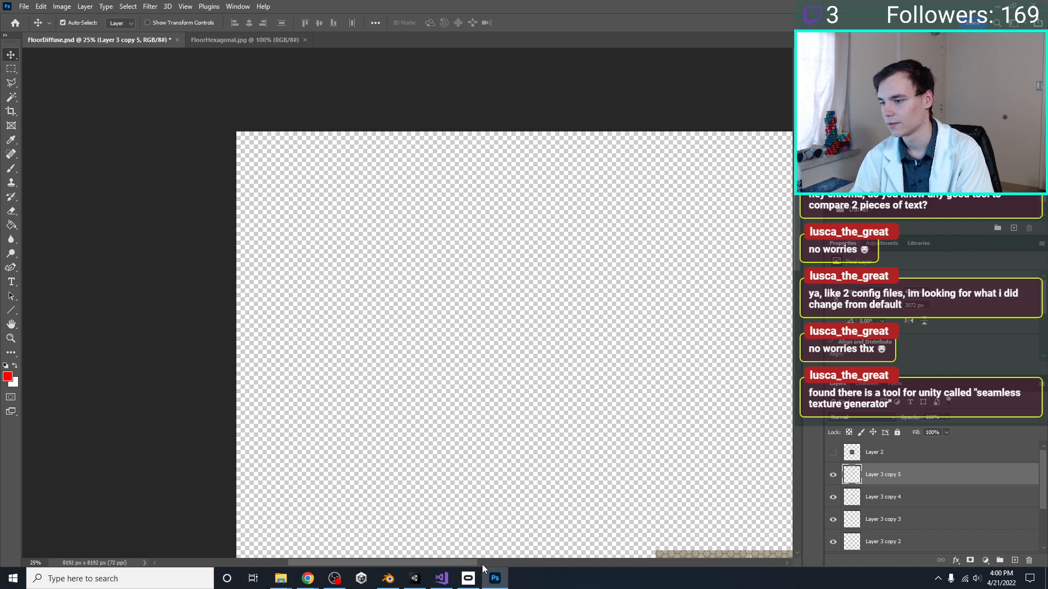
{"action": "left_click_drag", "start_coordinate": [483, 564], "coordinate": [587, 563]}
{"action": "scroll", "coordinate": [591, 476], "scroll_direction": "down", "scroll_amount": 1}
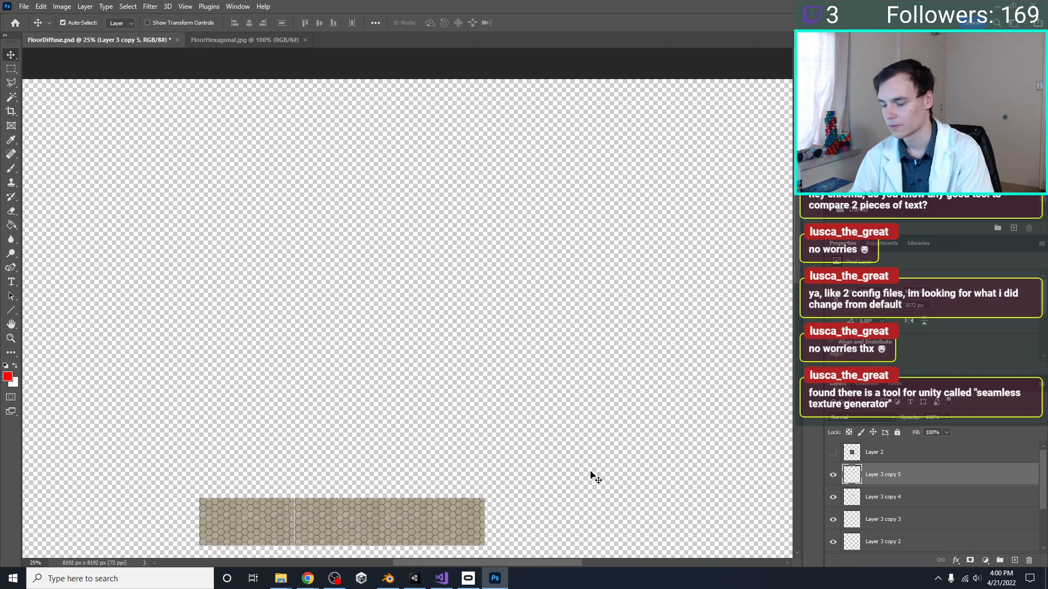
{"action": "key", "text": "ctrl+minus"}
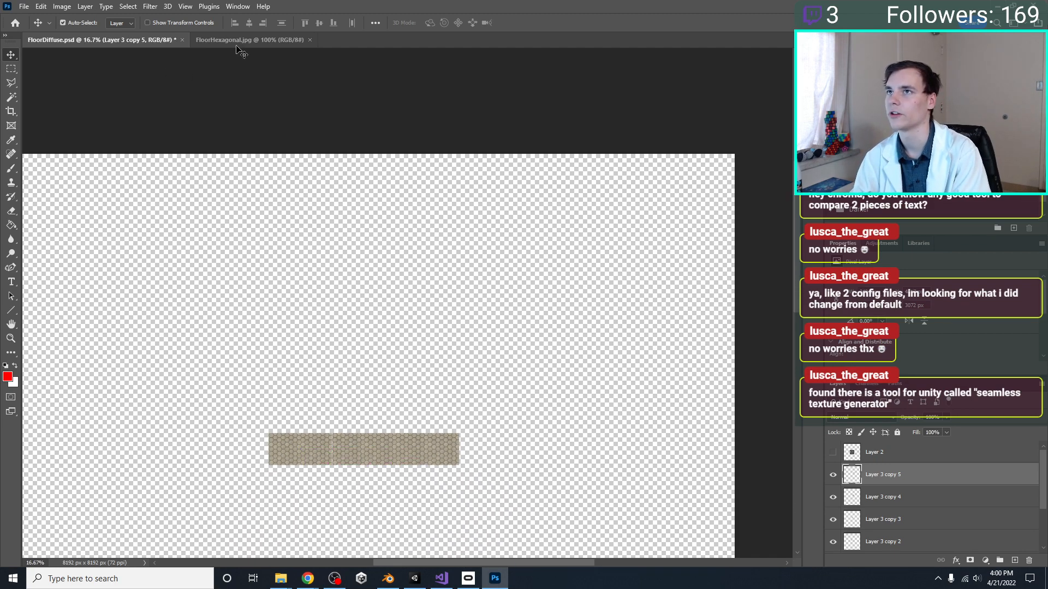
Switch to Blender and on to Unity, and inspect the meshes and materials contained in the MainLevelEnvironment model
{"action": "left_click", "coordinate": [394, 579]}
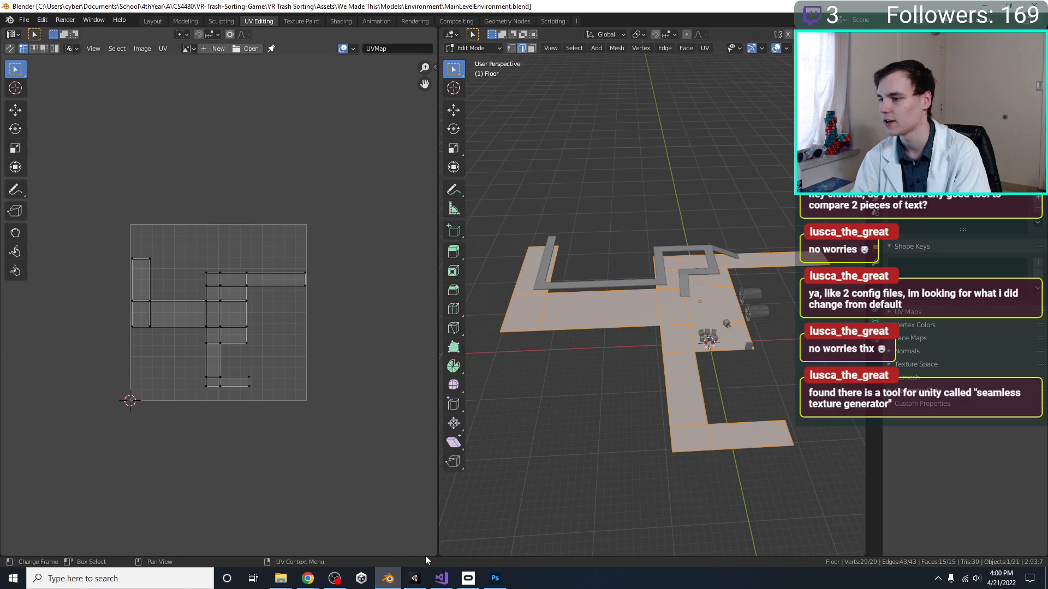
{"action": "left_click", "coordinate": [422, 582]}
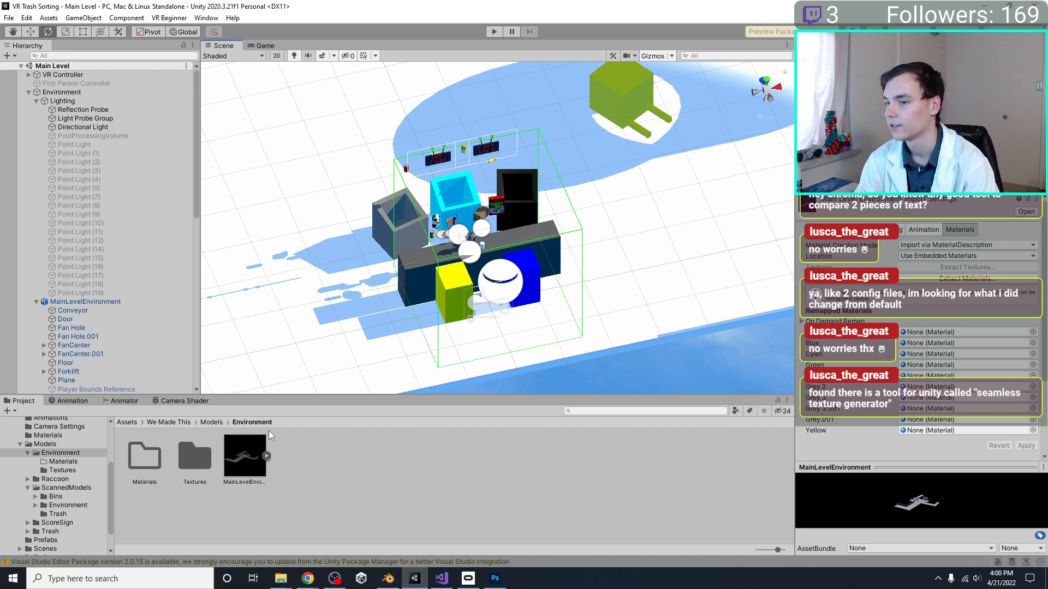
{"action": "left_click", "coordinate": [266, 455]}
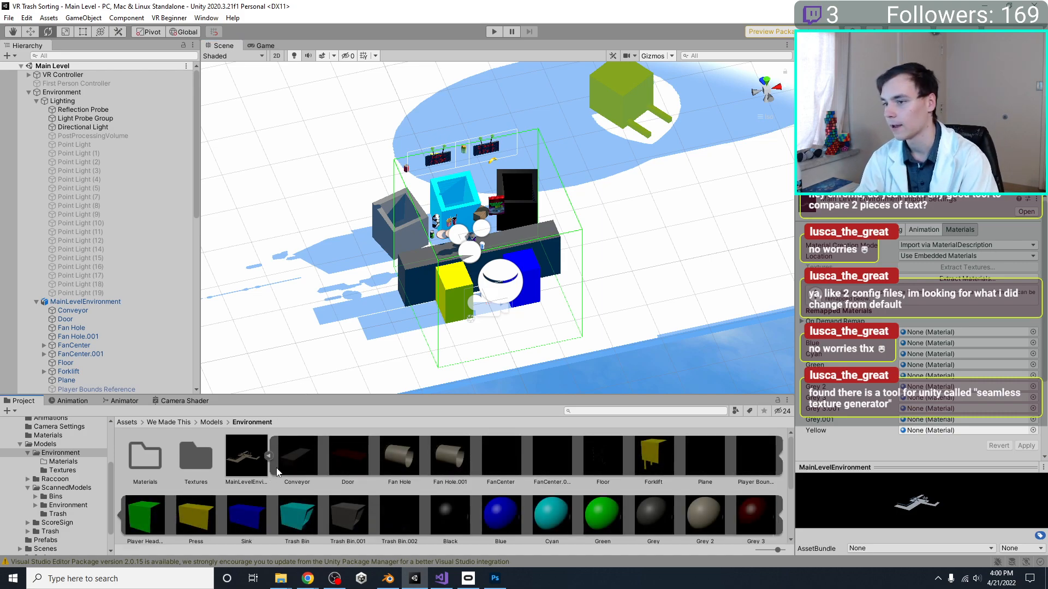
{"action": "left_click", "coordinate": [268, 456]}
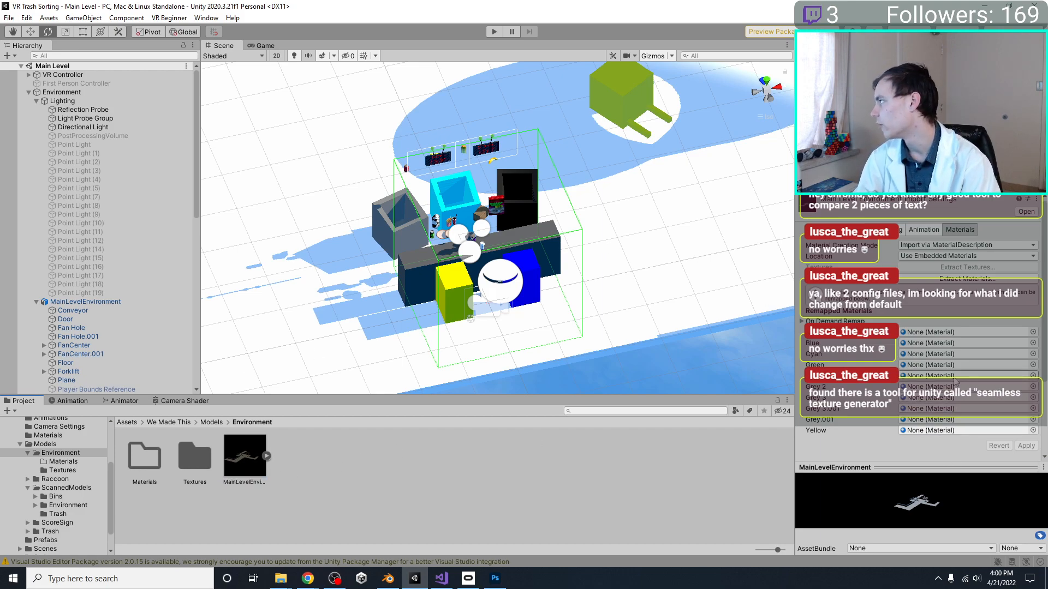
Extract the MainLevelEnvironment model's embedded materials into the Textures folder
{"action": "left_click", "coordinate": [962, 280]}
{"action": "double_click", "coordinate": [124, 114]}
{"action": "left_click", "coordinate": [436, 301]}
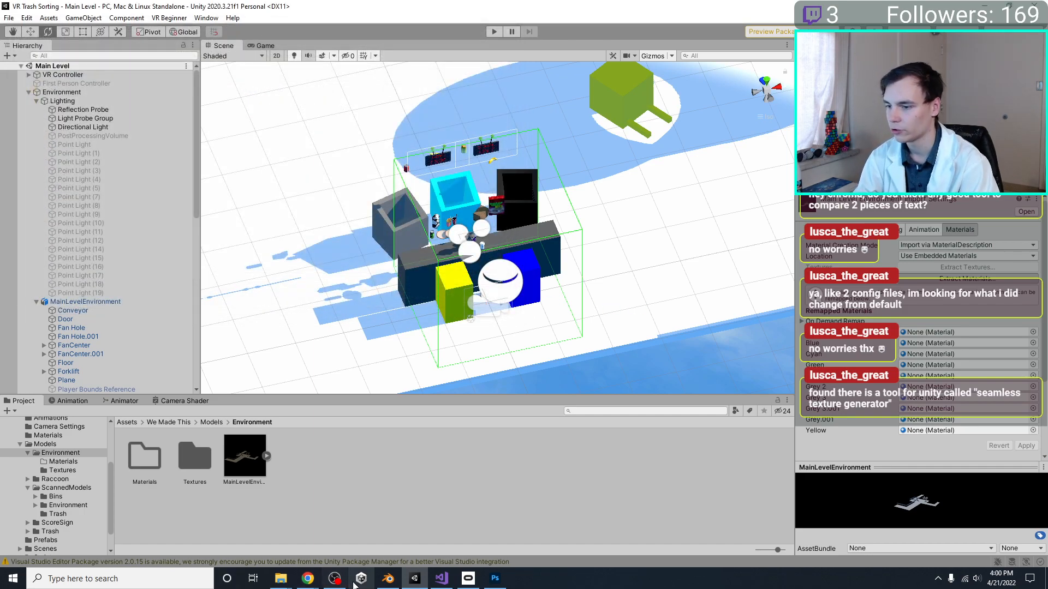
Switch to Blender, leave edit mode on the Floor object and show its material settings
{"action": "left_click", "coordinate": [388, 579]}
{"action": "key", "text": "Tab"}
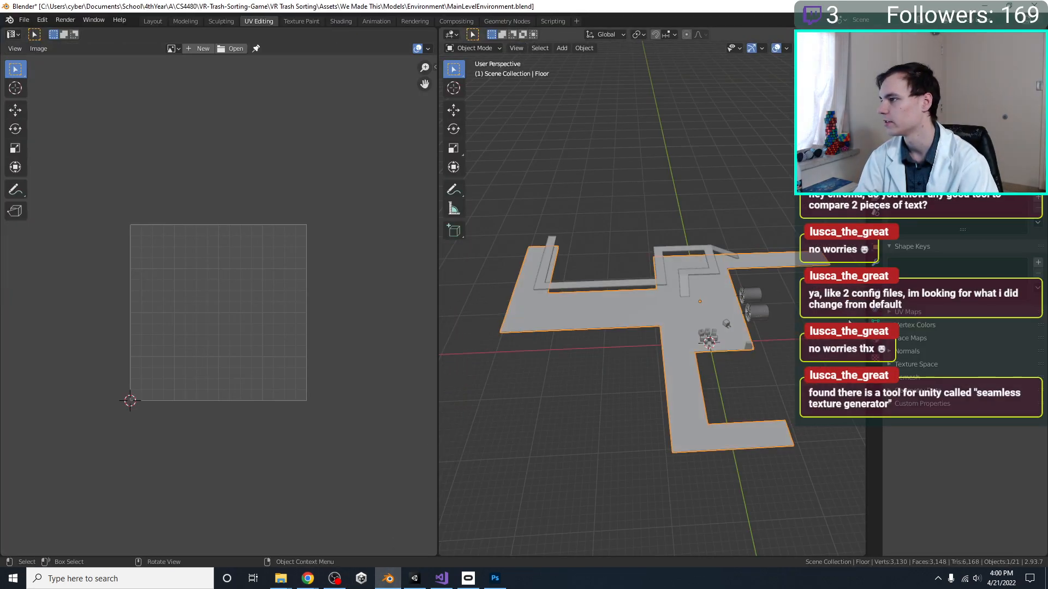
{"action": "left_click", "coordinate": [875, 262]}
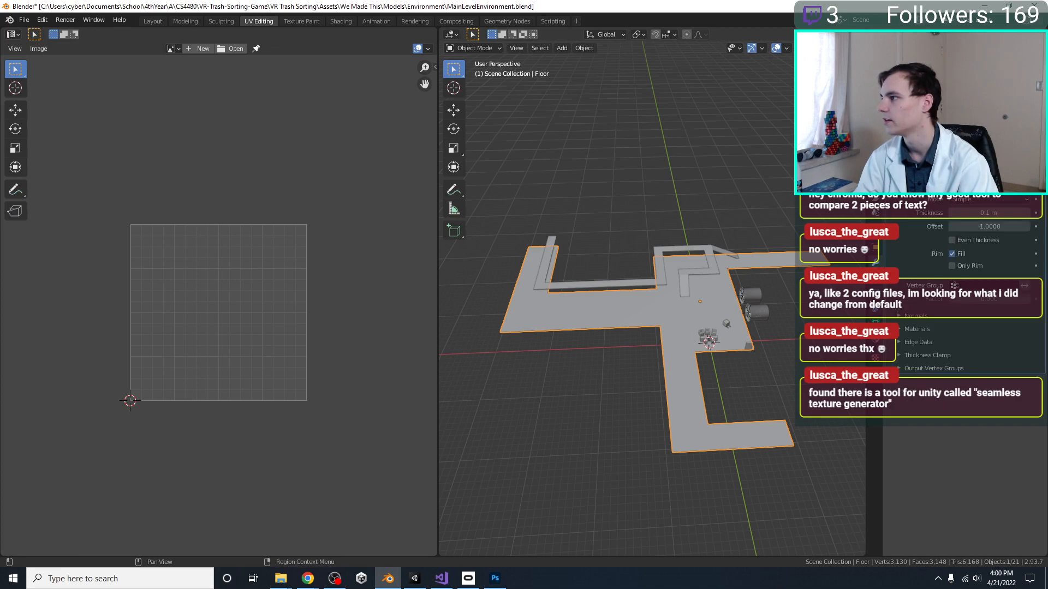
{"action": "left_click", "coordinate": [875, 356]}
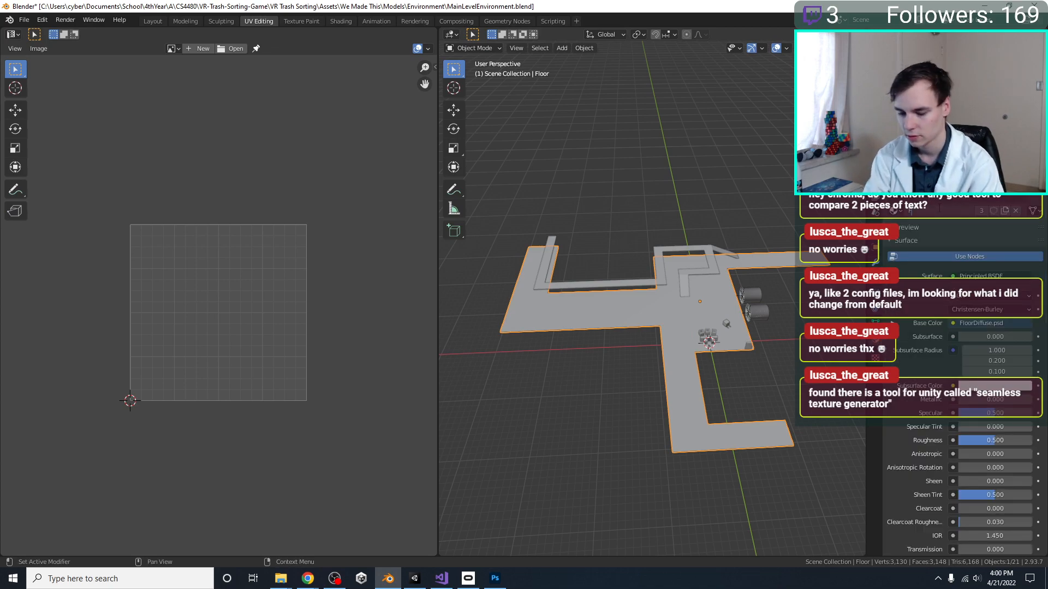
Switch to Unity, reselect the MainLevelEnvironment model, extract its Floor material into the Textures folder and open that folder
{"action": "left_click", "coordinate": [414, 578]}
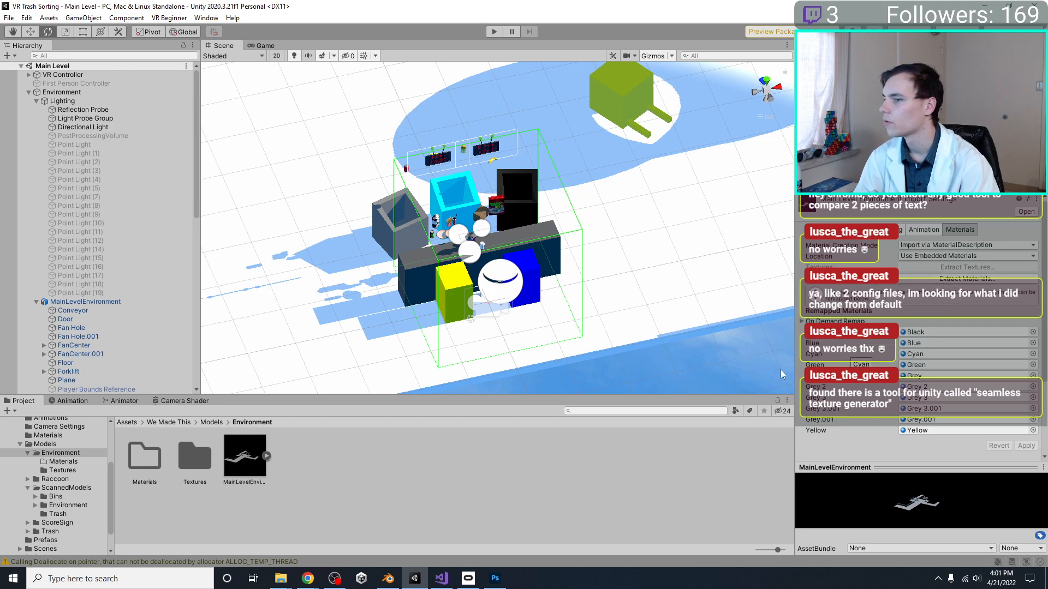
{"action": "left_click", "coordinate": [281, 486]}
{"action": "left_click", "coordinate": [48, 444]}
{"action": "left_click", "coordinate": [59, 453]}
{"action": "left_click", "coordinate": [256, 479]}
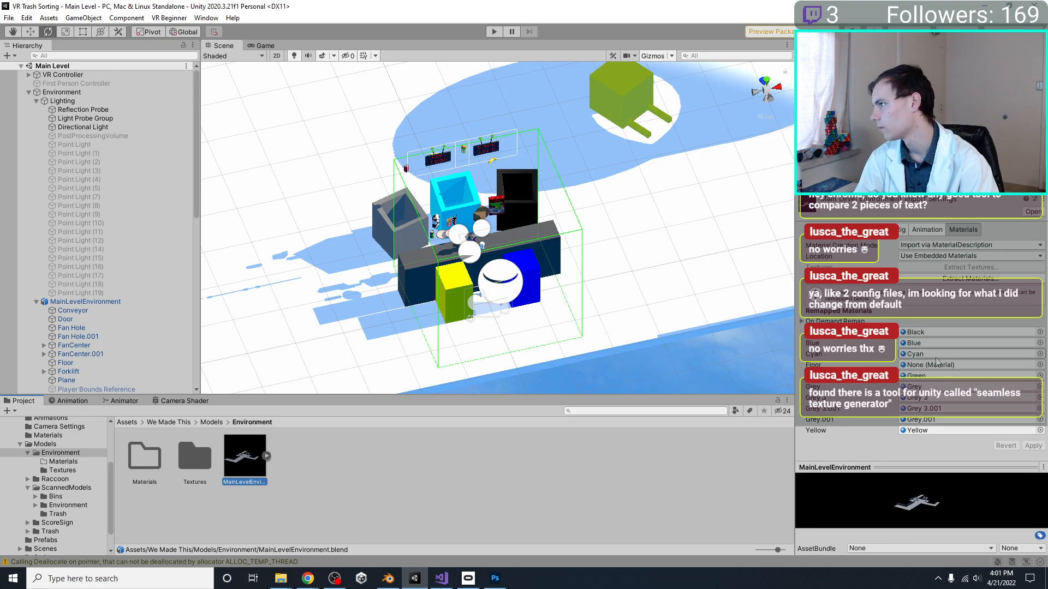
{"action": "left_click", "coordinate": [970, 279]}
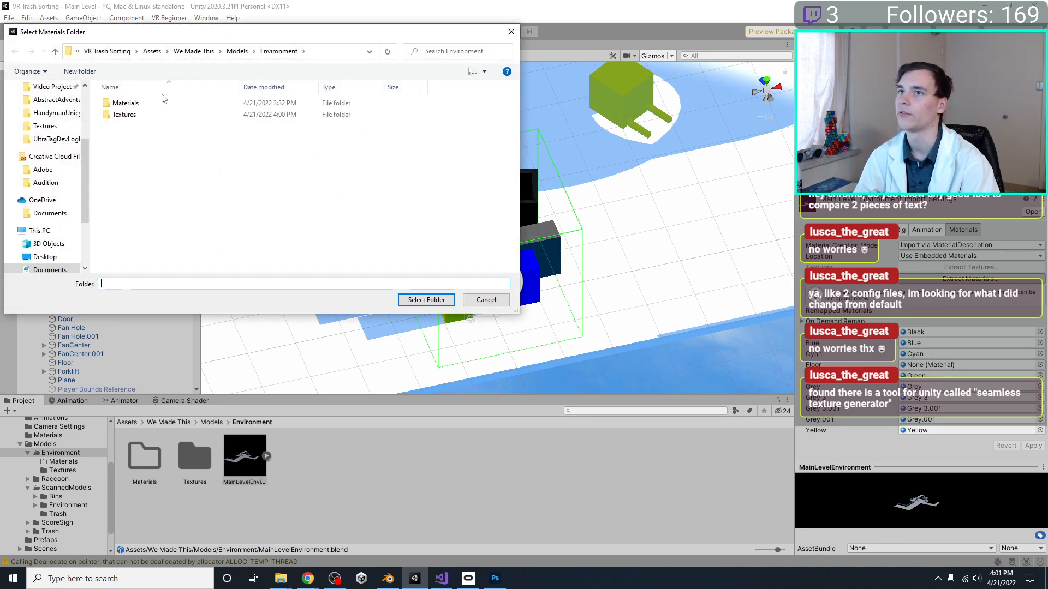
{"action": "double_click", "coordinate": [158, 109]}
{"action": "left_click", "coordinate": [428, 299]}
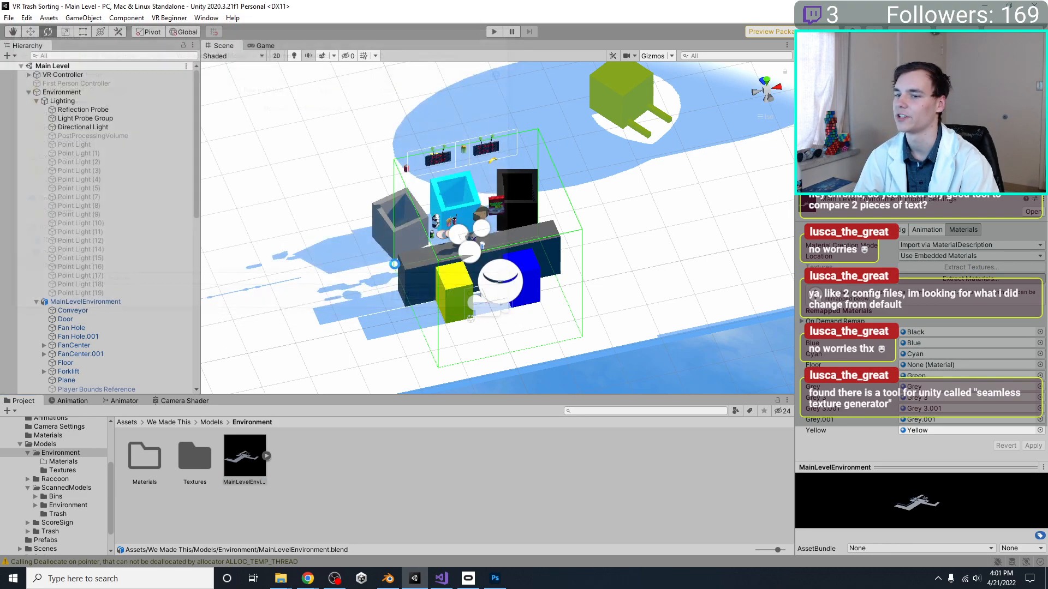
{"action": "double_click", "coordinate": [205, 468]}
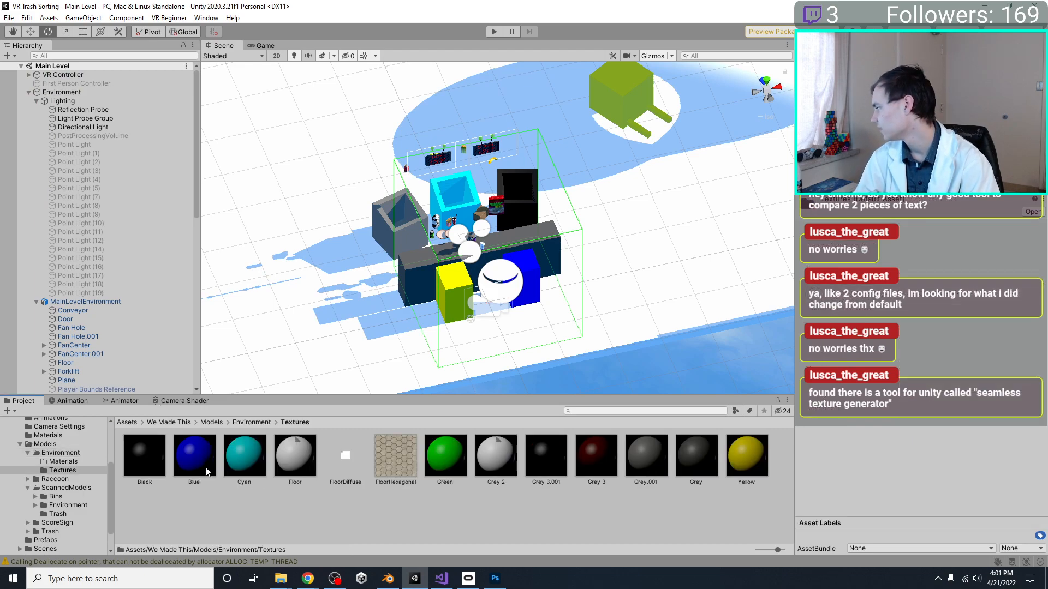
Assign the FloorHexagonal texture as the Base Map of the Floor material
{"action": "left_click", "coordinate": [403, 463]}
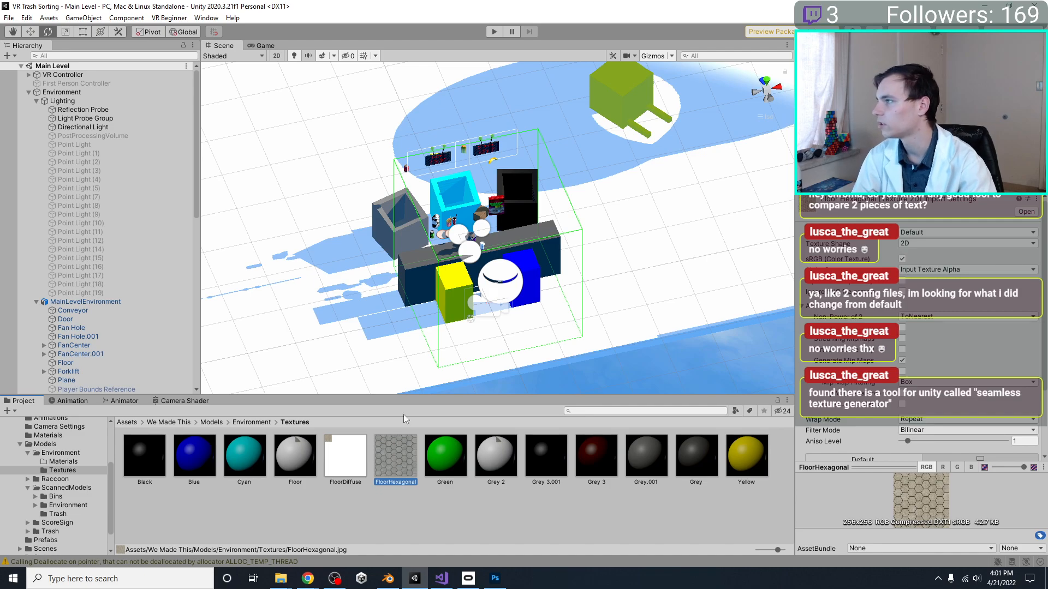
{"action": "left_click", "coordinate": [300, 466]}
{"action": "left_click_drag", "start_coordinate": [401, 453], "coordinate": [814, 316]}
Set the Floor material's tiling to 100 on both X and Y
{"action": "scroll", "coordinate": [833, 322], "scroll_direction": "down", "scroll_amount": 3}
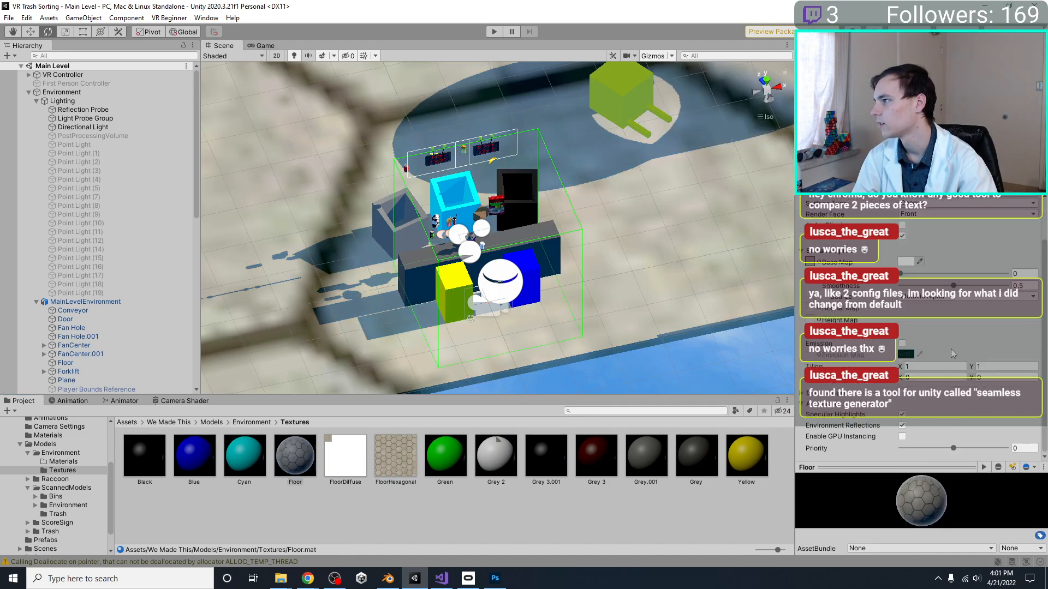
{"action": "left_click", "coordinate": [937, 368]}
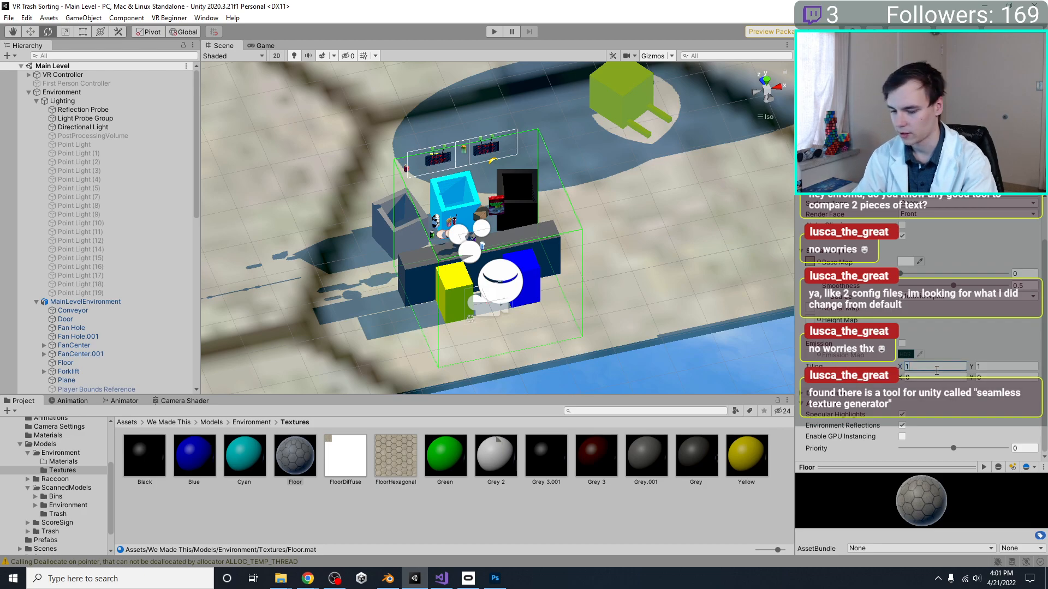
{"action": "type", "text": "100"}
{"action": "key", "text": "Tab"}
{"action": "type", "text": "100"}
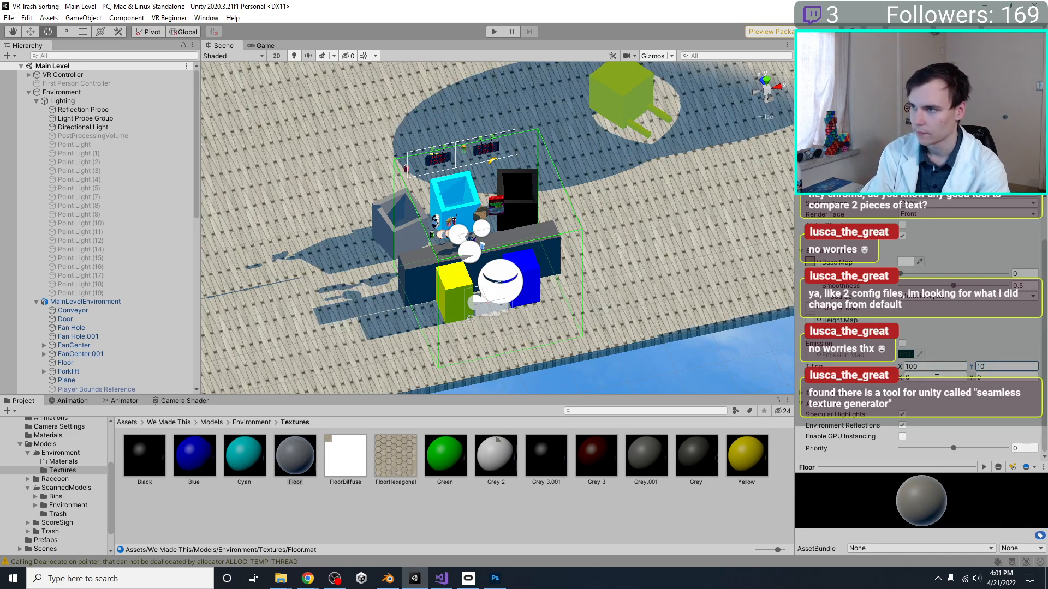
Run the scene in play mode and set the Floor material's tiling to 50 on both X and Y
{"action": "scroll", "coordinate": [556, 265], "scroll_direction": "up", "scroll_amount": 5}
{"action": "right_click_drag", "start_coordinate": [555, 266], "coordinate": [688, 234]}
{"action": "right_click_drag", "start_coordinate": [474, 157], "coordinate": [415, 200]}
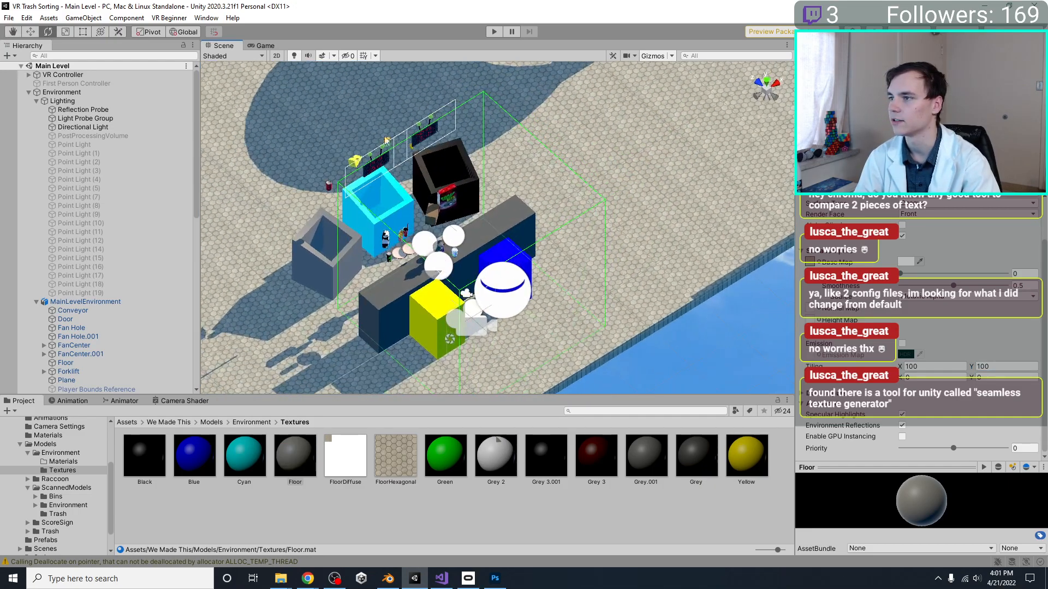
{"action": "left_click", "coordinate": [500, 31]}
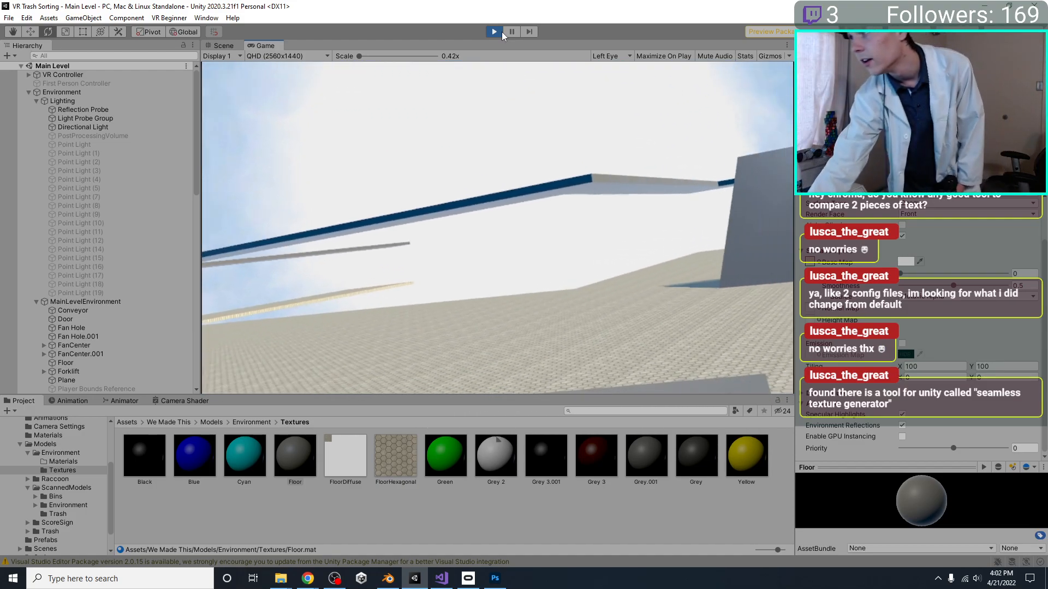
{"action": "left_click", "coordinate": [945, 368]}
{"action": "type", "text": "50"}
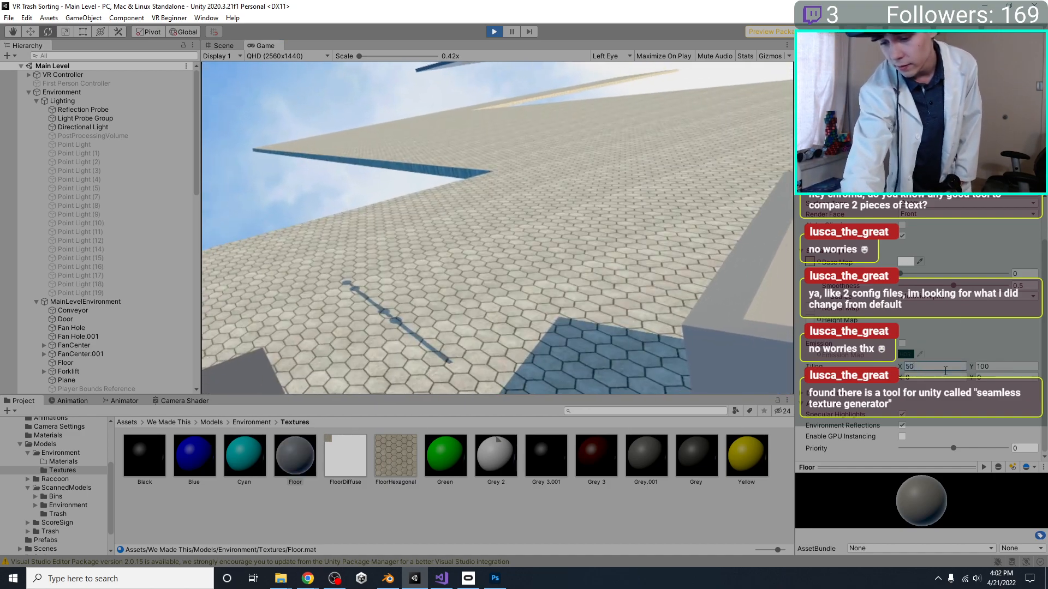
{"action": "key", "text": "Tab"}
{"action": "type", "text": "5"}
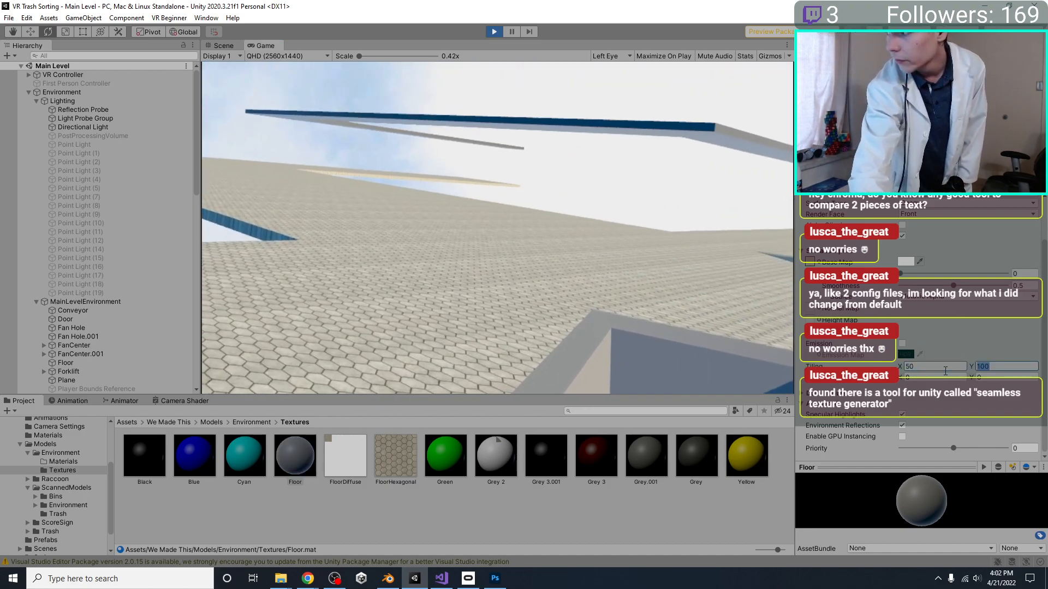
{"action": "type", "text": "0"}
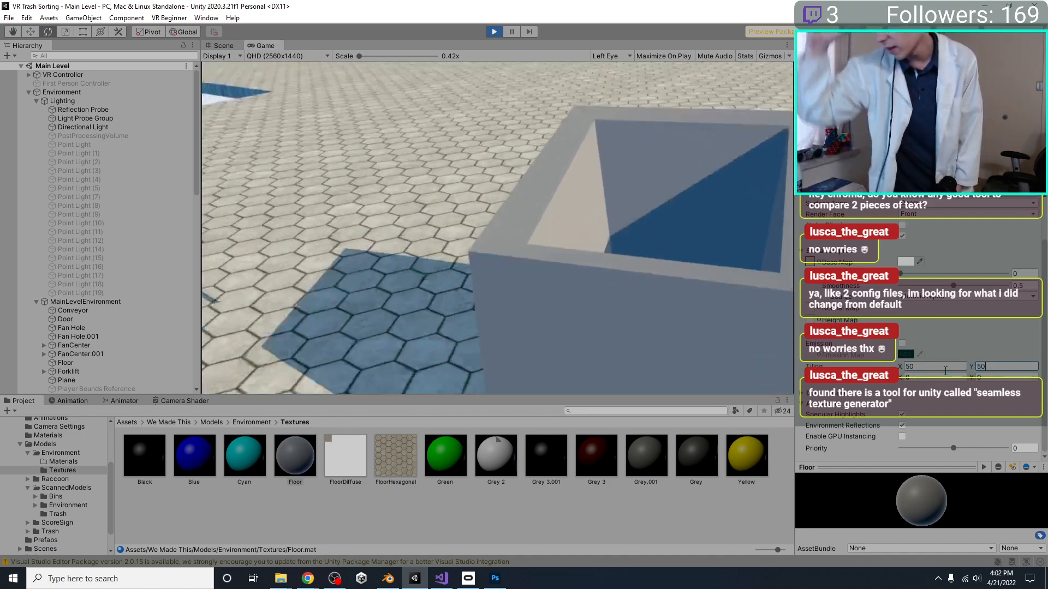
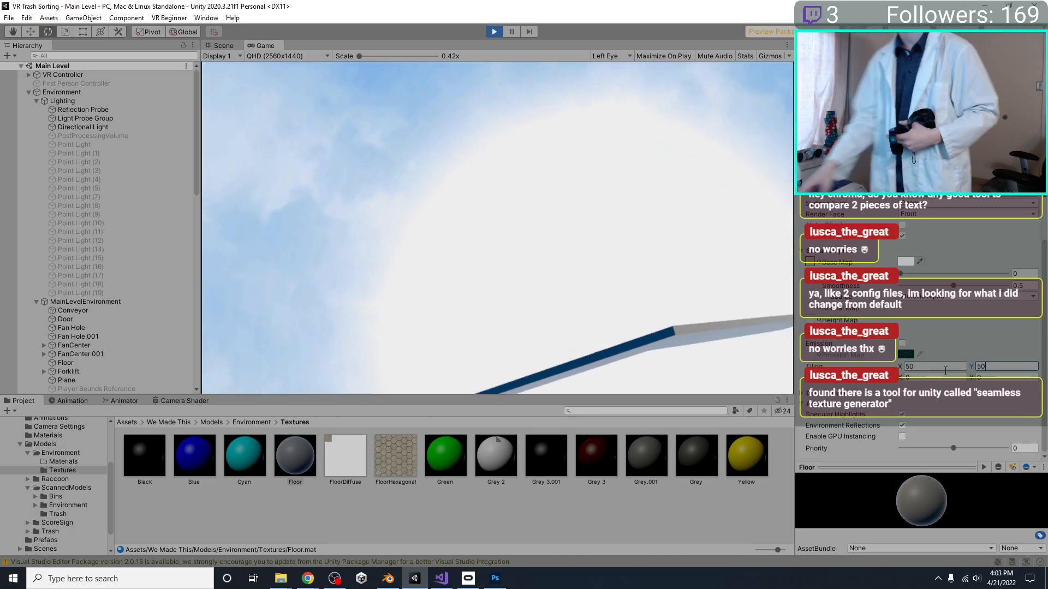
Stop play mode and select the FloorHexagonal texture in the Textures folder to inspect its import settings
{"action": "left_click", "coordinate": [502, 32]}
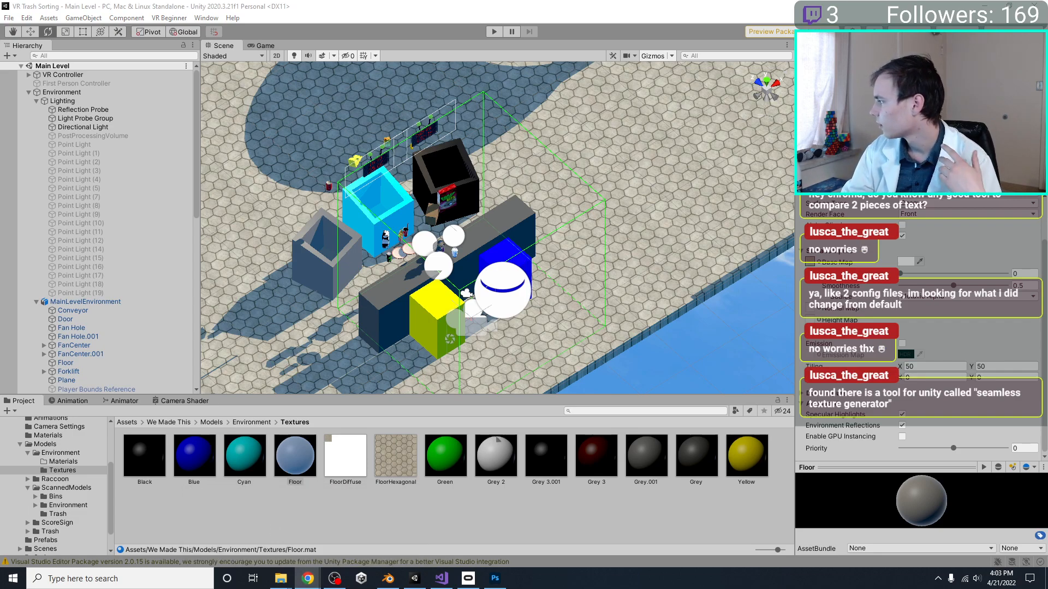
{"action": "left_click", "coordinate": [414, 461]}
{"action": "scroll", "coordinate": [917, 328], "scroll_direction": "up", "scroll_amount": 3}
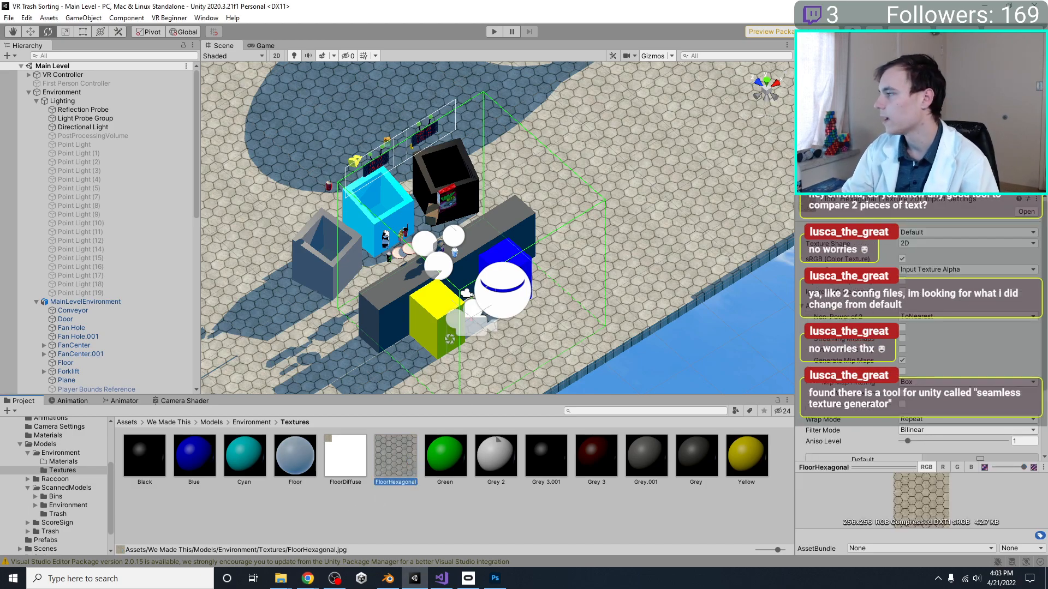
Switch to Chrome and read the article on creating a normal map in Photoshop, from opening the texture to the finished map
{"action": "key", "text": "alt+Tab"}
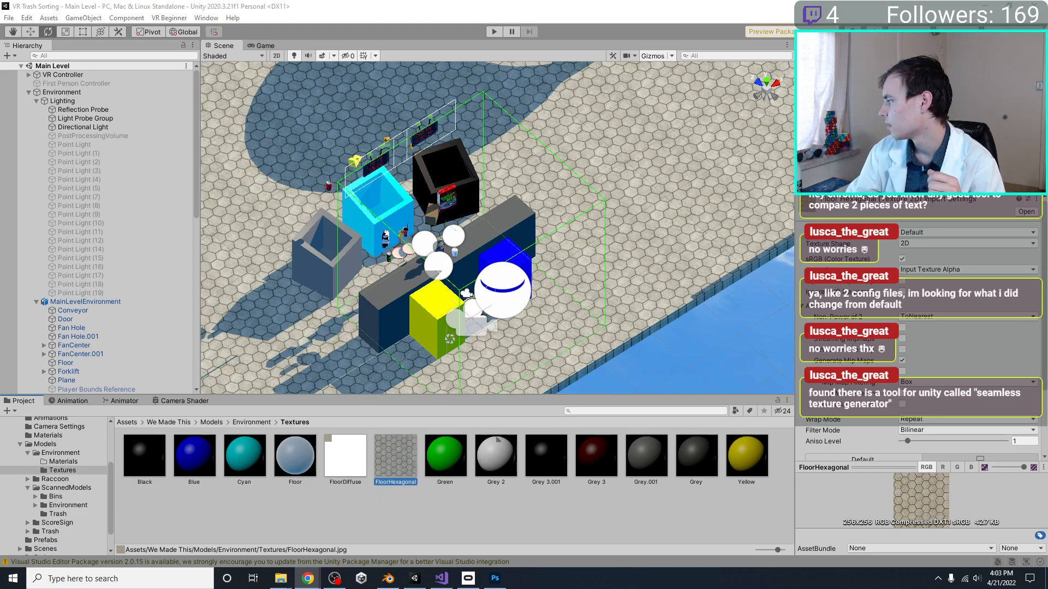
{"action": "key", "text": "alt+Tab"}
{"action": "scroll", "coordinate": [349, 204], "scroll_direction": "down", "scroll_amount": 3}
{"action": "scroll", "coordinate": [125, 352], "scroll_direction": "down", "scroll_amount": 3}
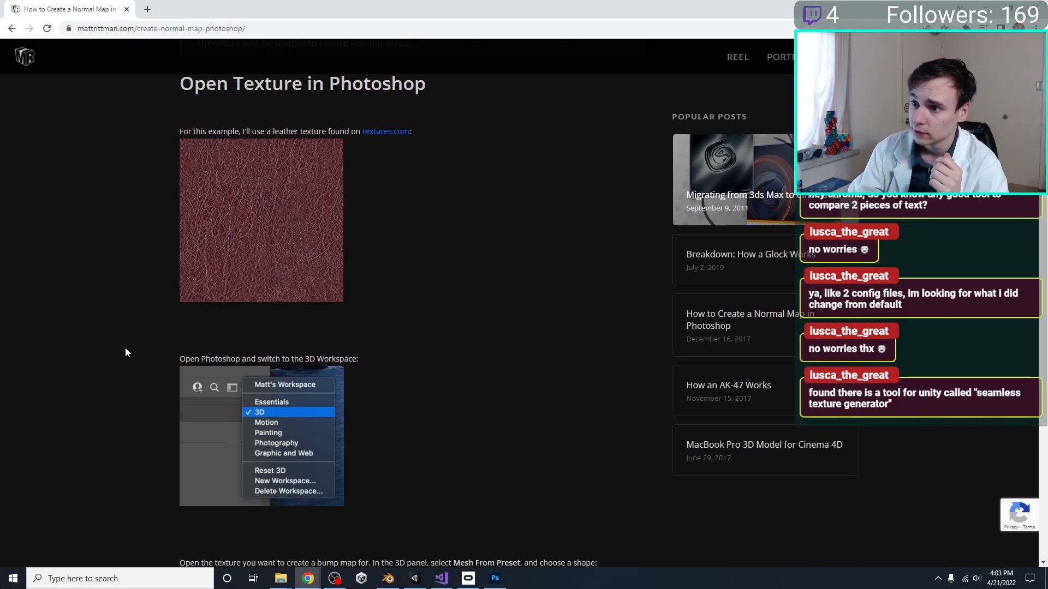
{"action": "scroll", "coordinate": [125, 352], "scroll_direction": "down", "scroll_amount": 5}
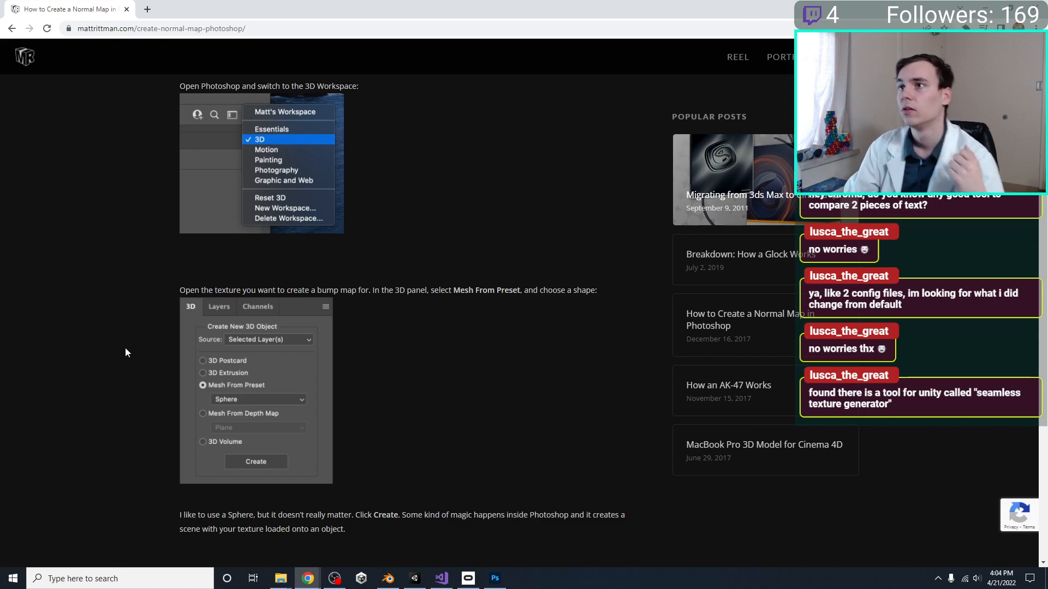
{"action": "scroll", "coordinate": [126, 352], "scroll_direction": "down", "scroll_amount": 5}
{"action": "scroll", "coordinate": [126, 346], "scroll_direction": "down", "scroll_amount": 7}
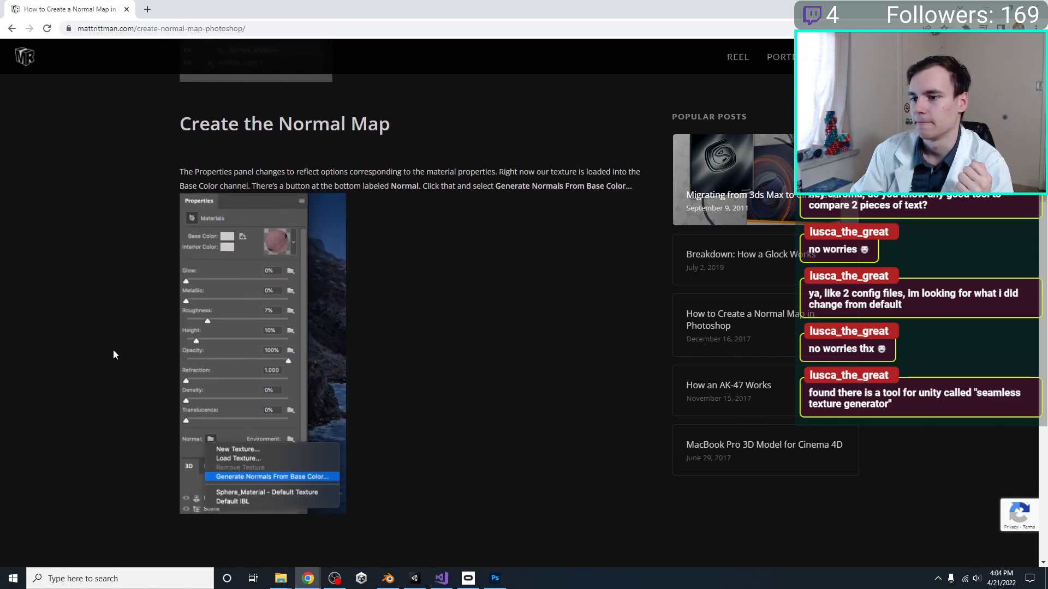
{"action": "scroll", "coordinate": [114, 351], "scroll_direction": "down", "scroll_amount": 8}
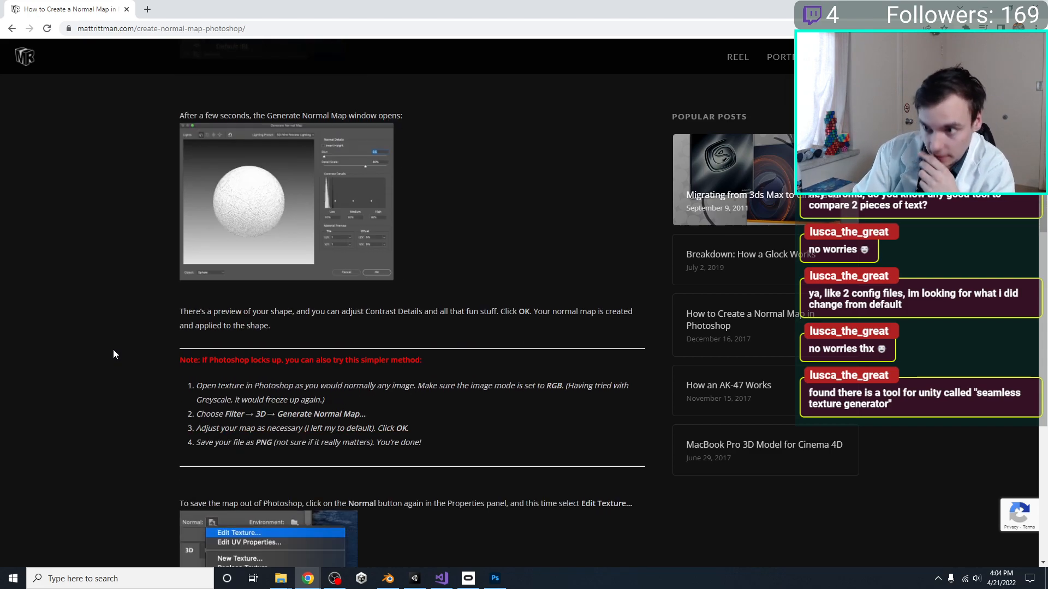
{"action": "scroll", "coordinate": [202, 233], "scroll_direction": "down", "scroll_amount": 15}
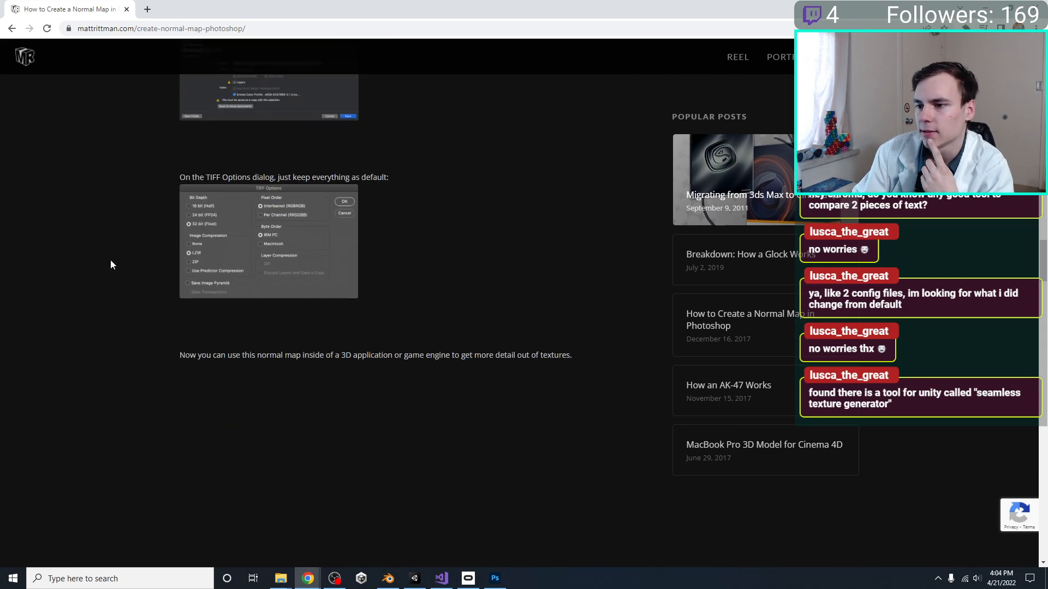
{"action": "scroll", "coordinate": [110, 259], "scroll_direction": "down", "scroll_amount": 2}
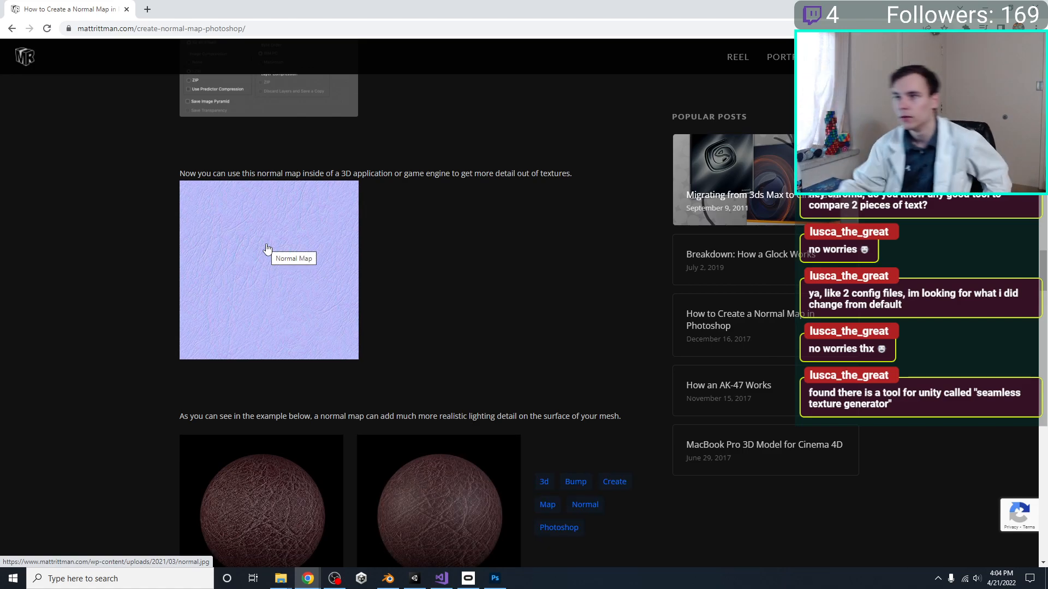
{"action": "scroll", "coordinate": [319, 159], "scroll_direction": "down", "scroll_amount": 7}
{"action": "scroll", "coordinate": [354, 235], "scroll_direction": "up", "scroll_amount": 2}
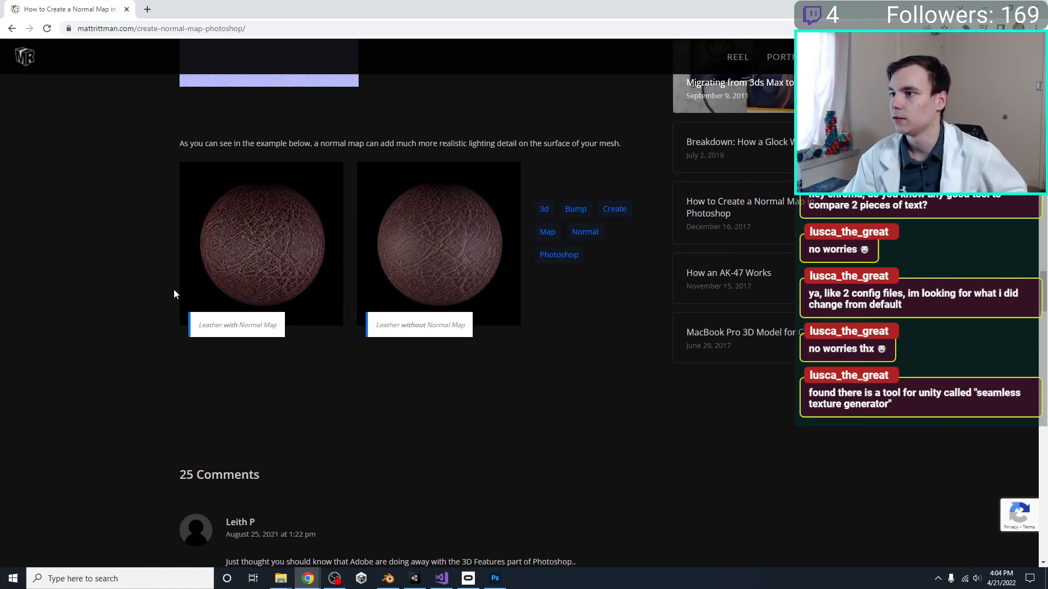
{"action": "scroll", "coordinate": [104, 257], "scroll_direction": "up", "scroll_amount": 15}
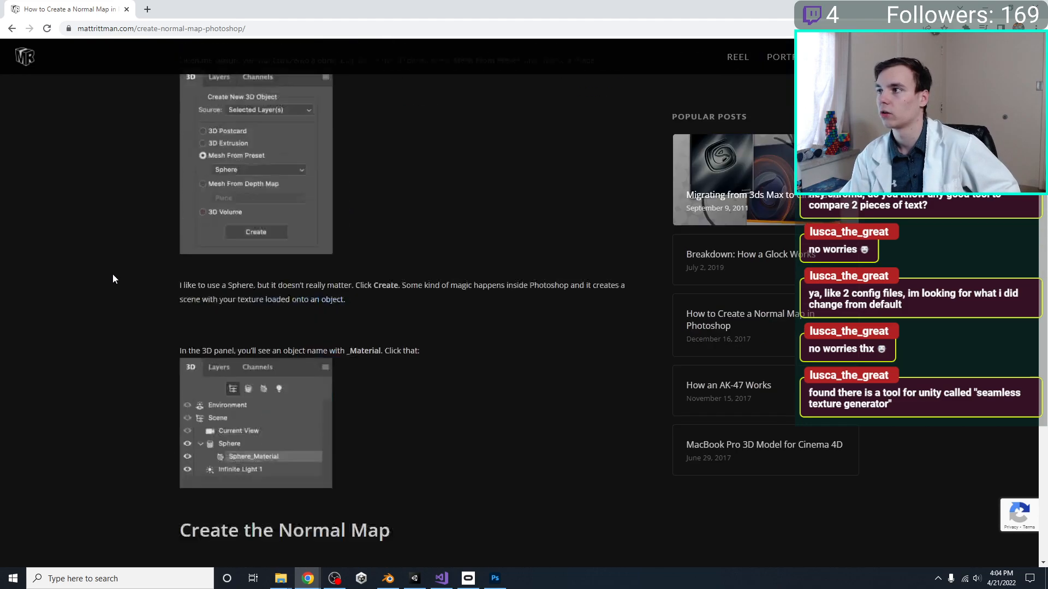
{"action": "scroll", "coordinate": [115, 276], "scroll_direction": "down", "scroll_amount": 6}
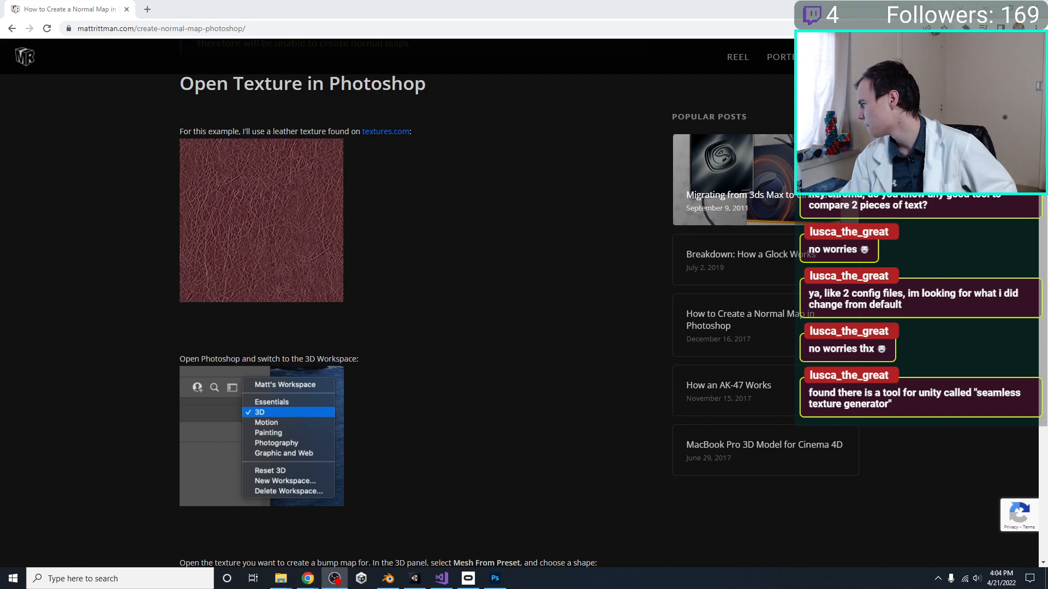
Switch to Photoshop and close FloorDiffuse.psd without saving its changes
{"action": "left_click", "coordinate": [495, 578]}
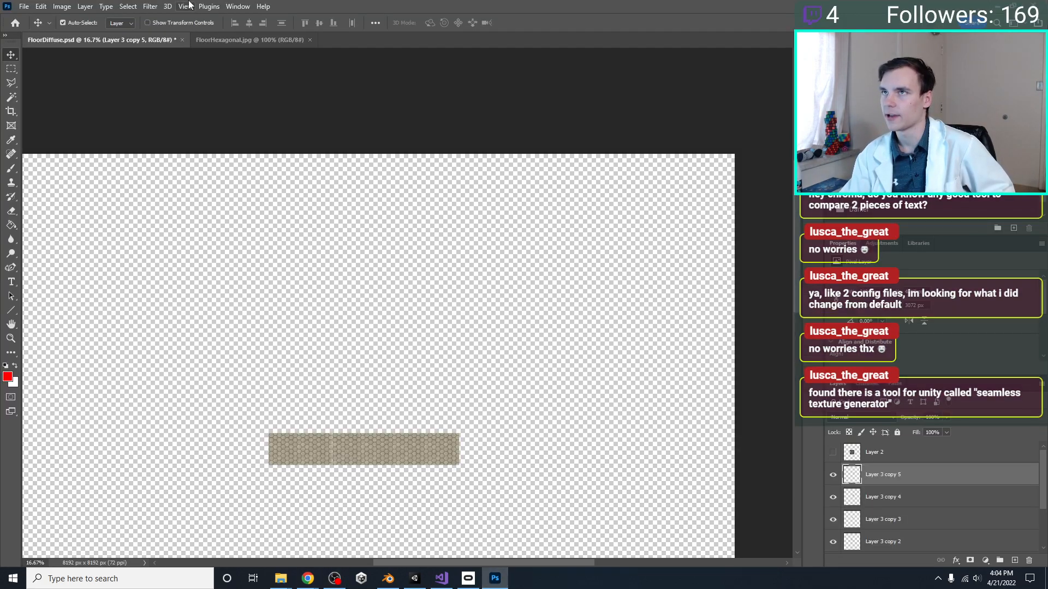
{"action": "left_click", "coordinate": [182, 40]}
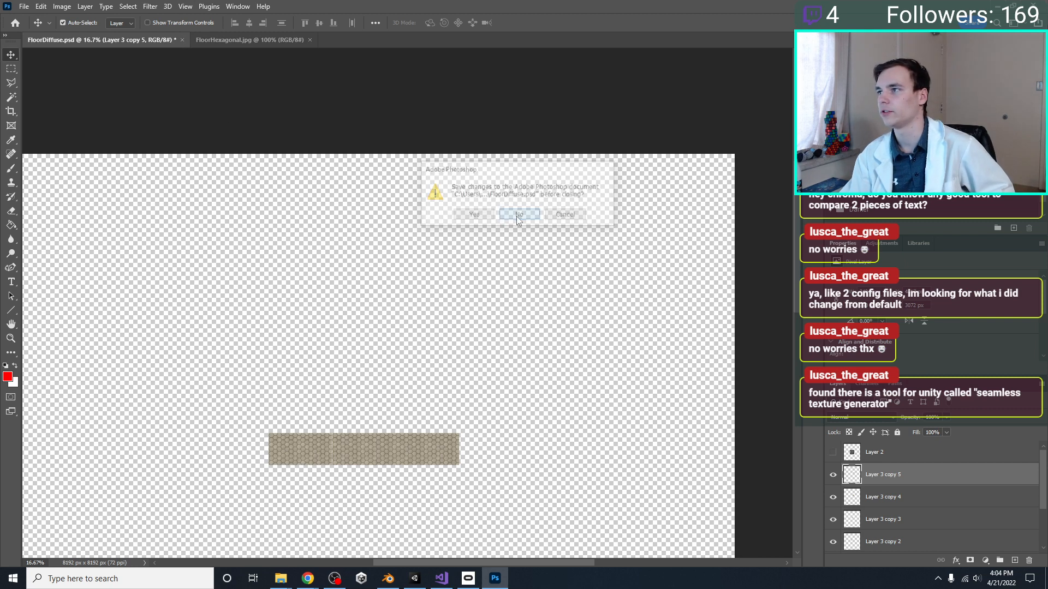
{"action": "left_click", "coordinate": [518, 215]}
{"action": "key", "text": "ctrl+d"}
{"action": "left_click", "coordinate": [62, 22]}
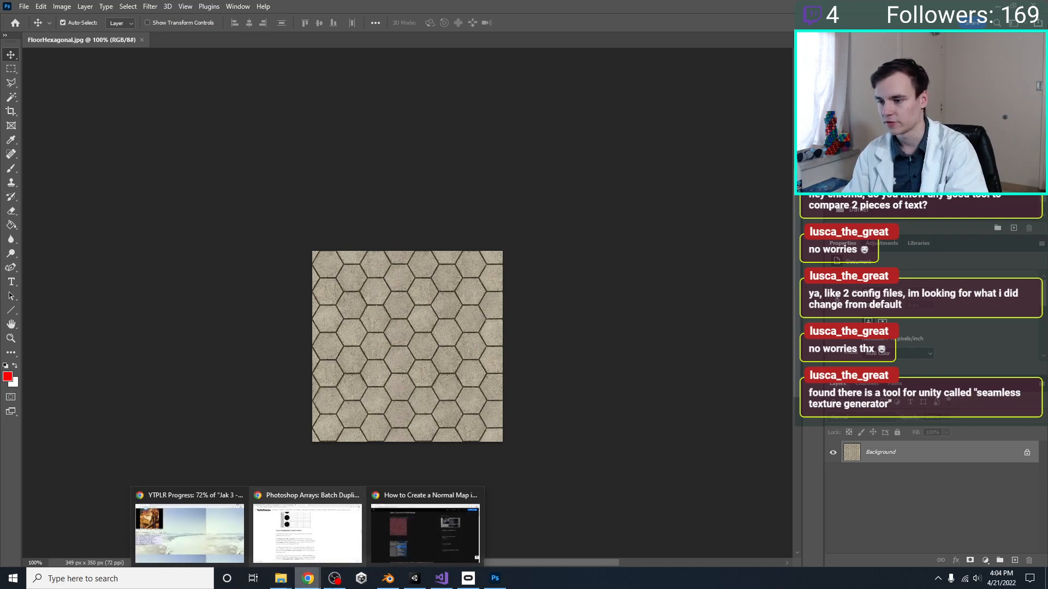
Switch to Unity and delete the FloorDiffuse texture from the Textures folder
{"action": "left_click", "coordinate": [415, 578]}
{"action": "left_click", "coordinate": [380, 520]}
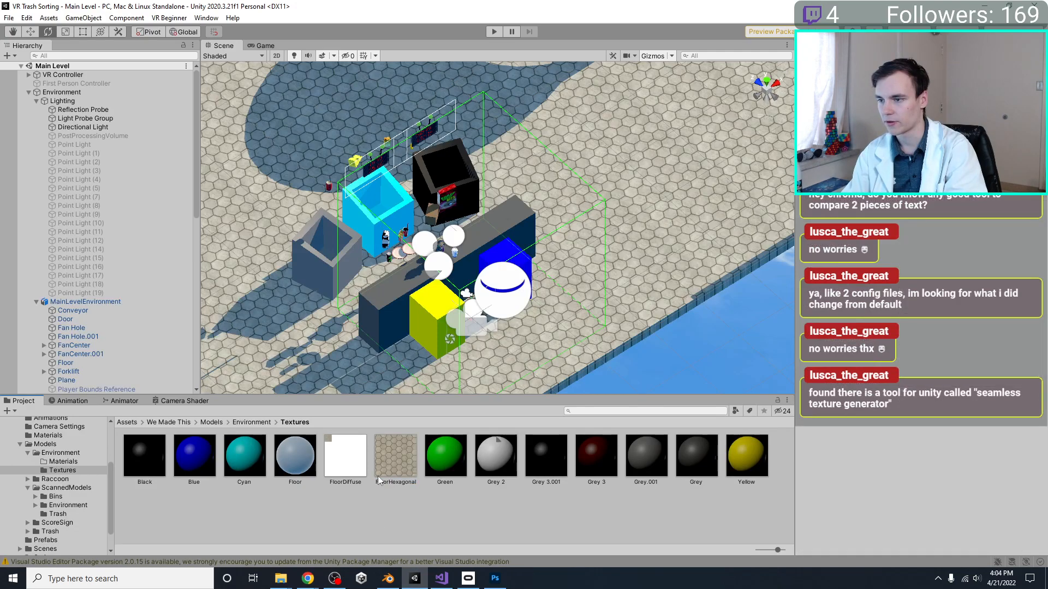
{"action": "left_click", "coordinate": [358, 479]}
{"action": "key", "text": "Delete"}
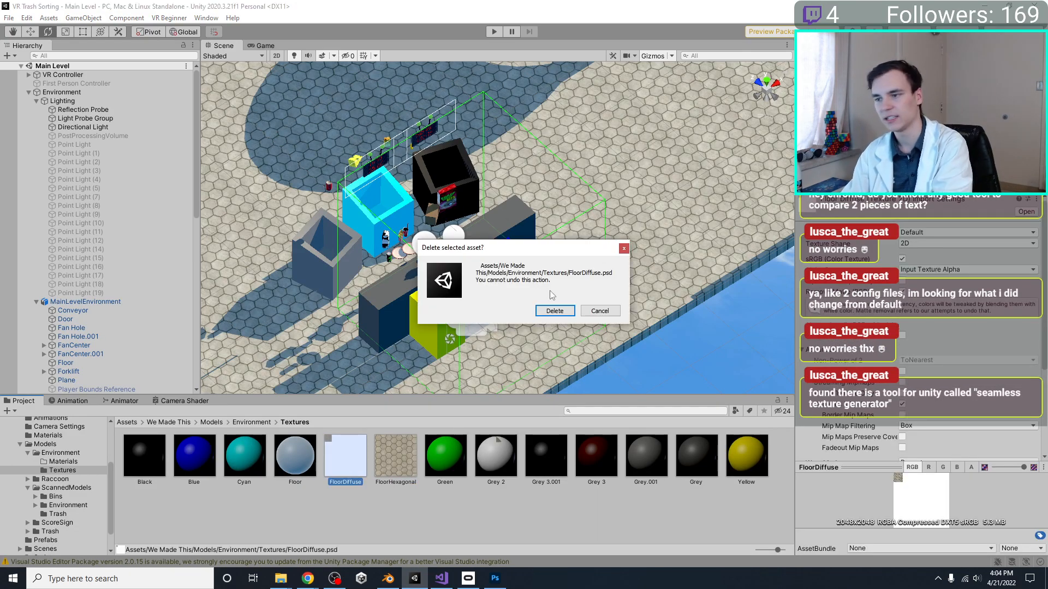
{"action": "left_click", "coordinate": [553, 311]}
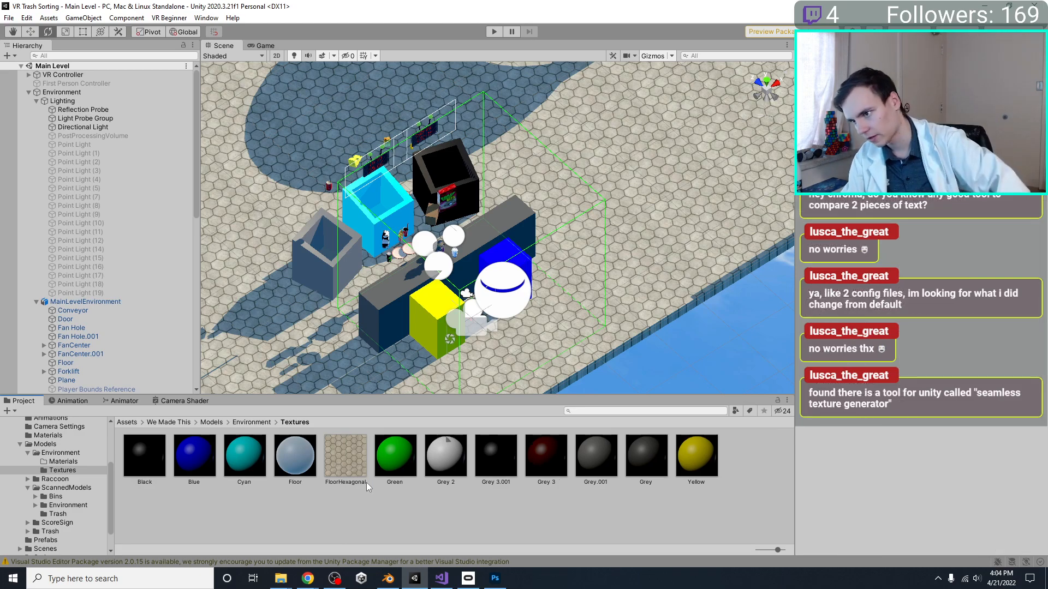
Rename the FloorHexagonal texture as FloorHexagonalDiffuse
{"action": "left_click", "coordinate": [360, 482]}
{"action": "type", "text": "Diffuse"}
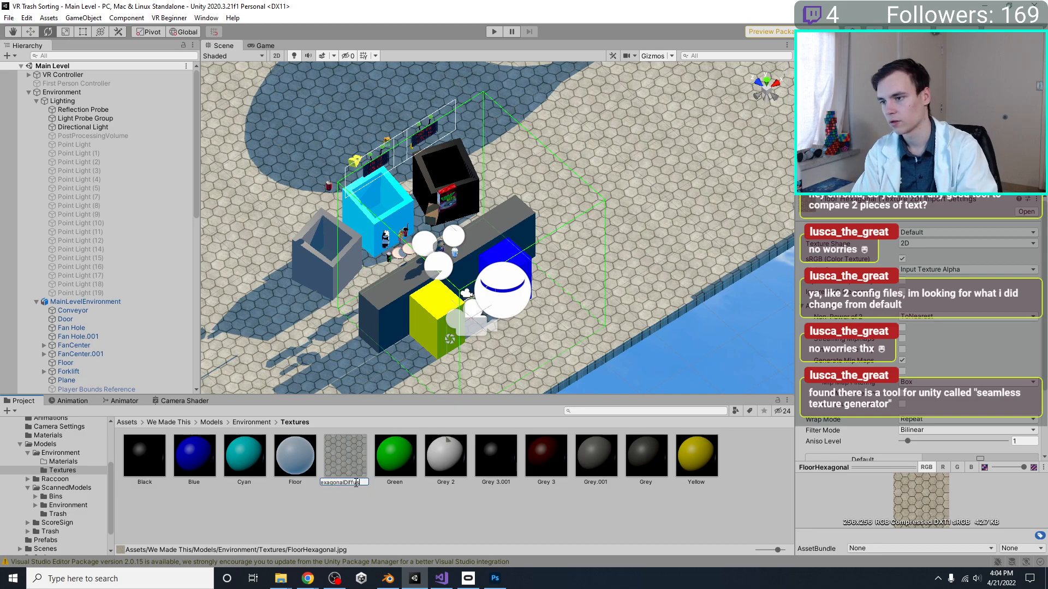
{"action": "key", "text": "Return"}
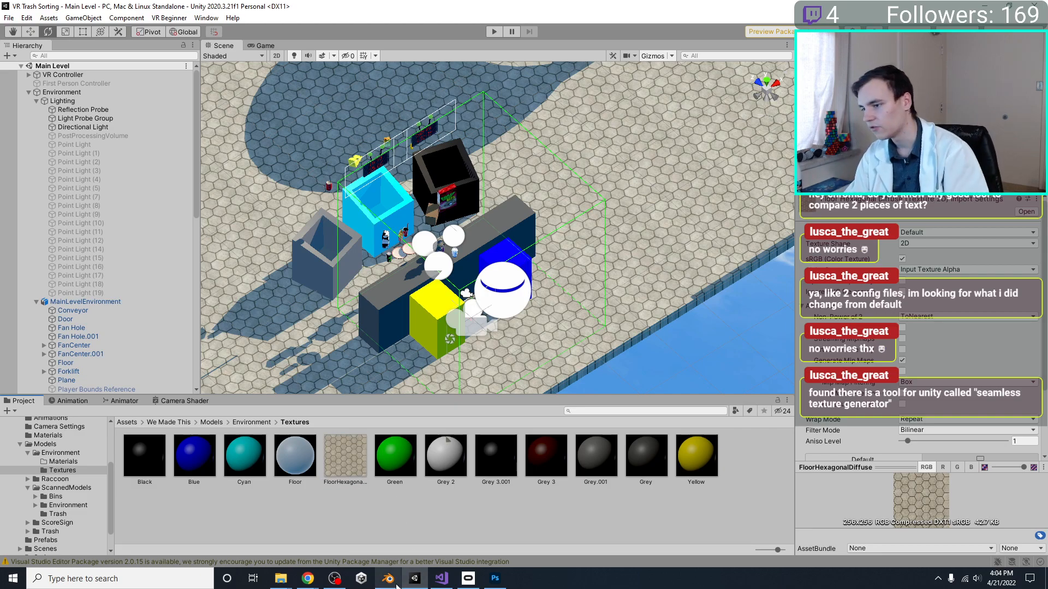
Switch to Photoshop, close FloorHexagonal.jpg and open FloorHexagonalDiffuse.jpg from the project's Textures folder
{"action": "left_click", "coordinate": [495, 579]}
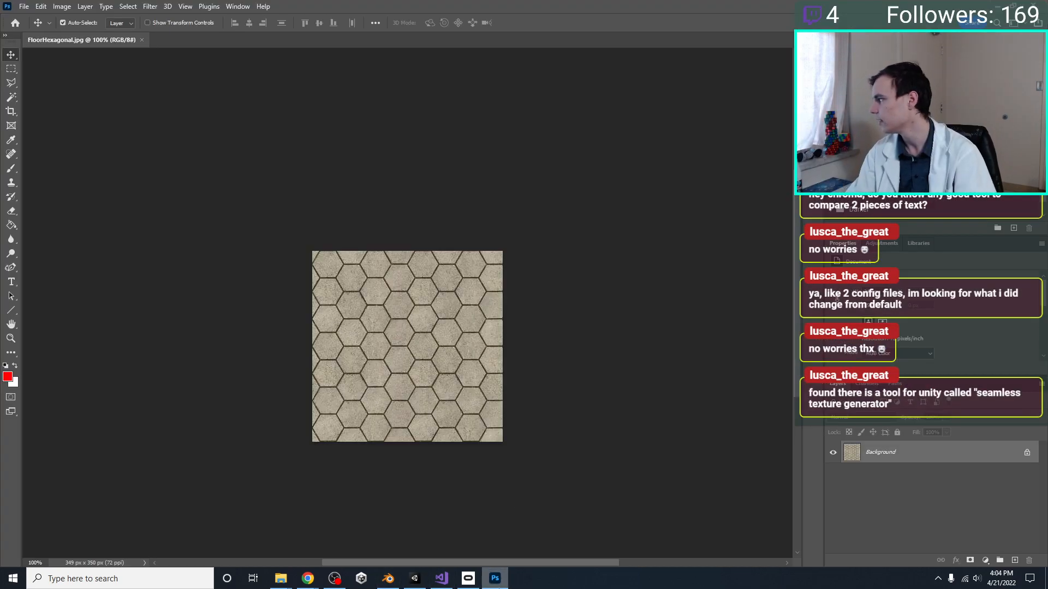
{"action": "left_click", "coordinate": [24, 6]}
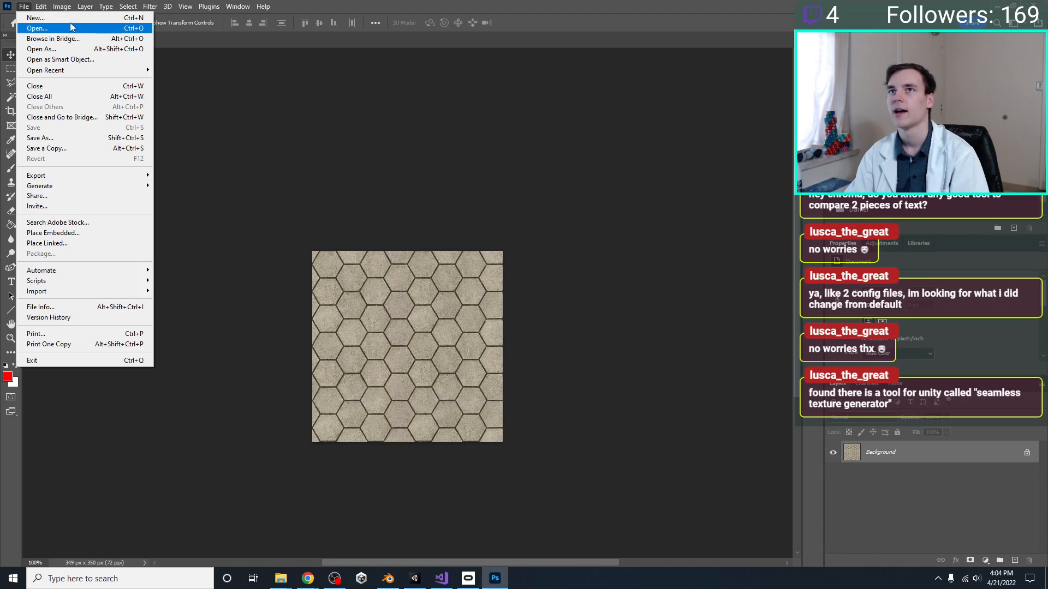
{"action": "left_click", "coordinate": [308, 578]}
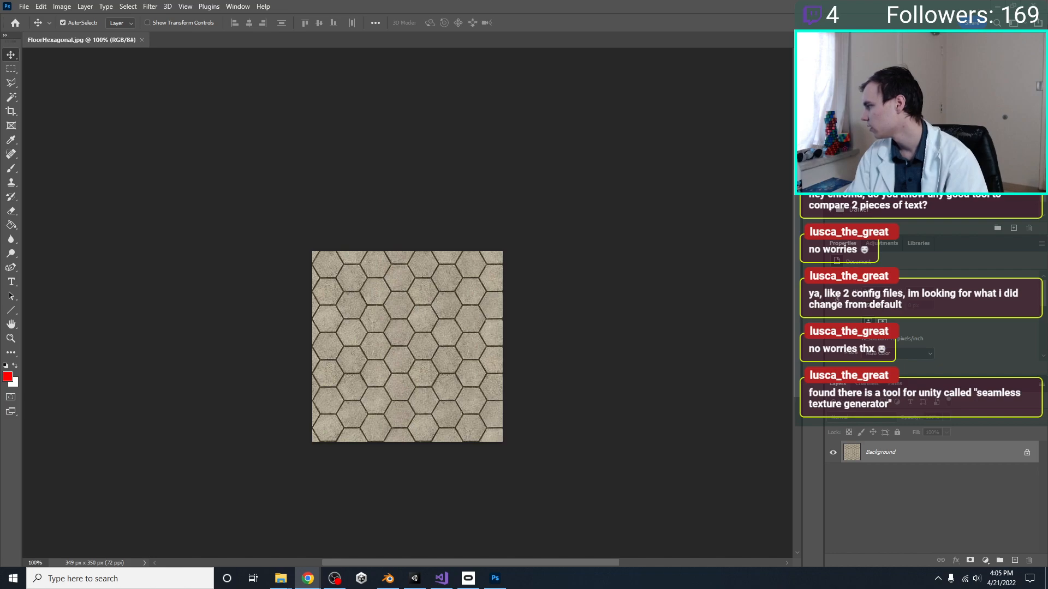
{"action": "left_click", "coordinate": [268, 115]}
{"action": "left_click", "coordinate": [142, 40]}
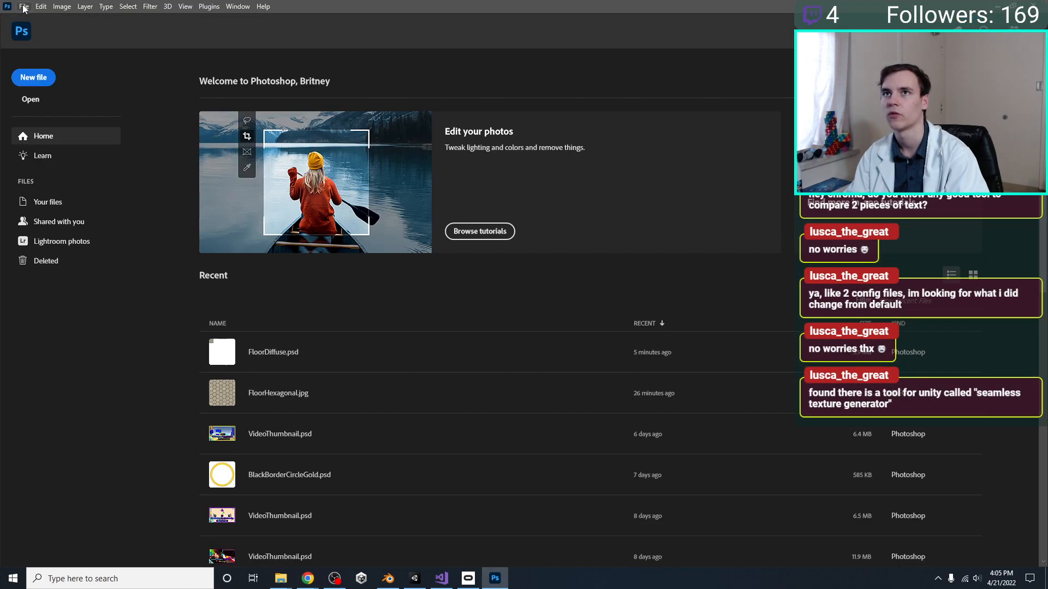
{"action": "left_click", "coordinate": [24, 6]}
{"action": "left_click", "coordinate": [43, 29]}
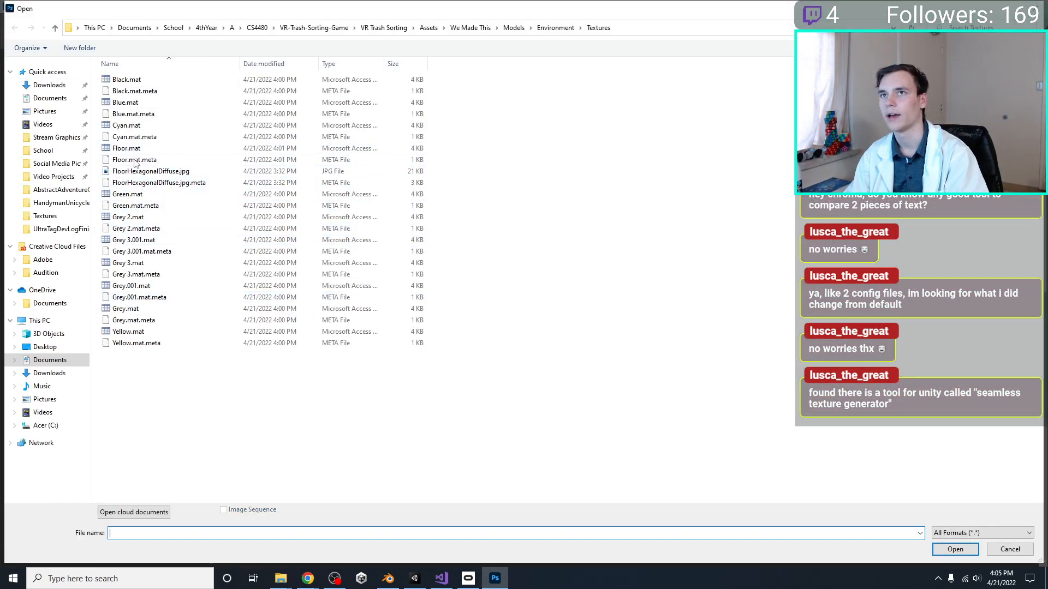
{"action": "double_click", "coordinate": [138, 172]}
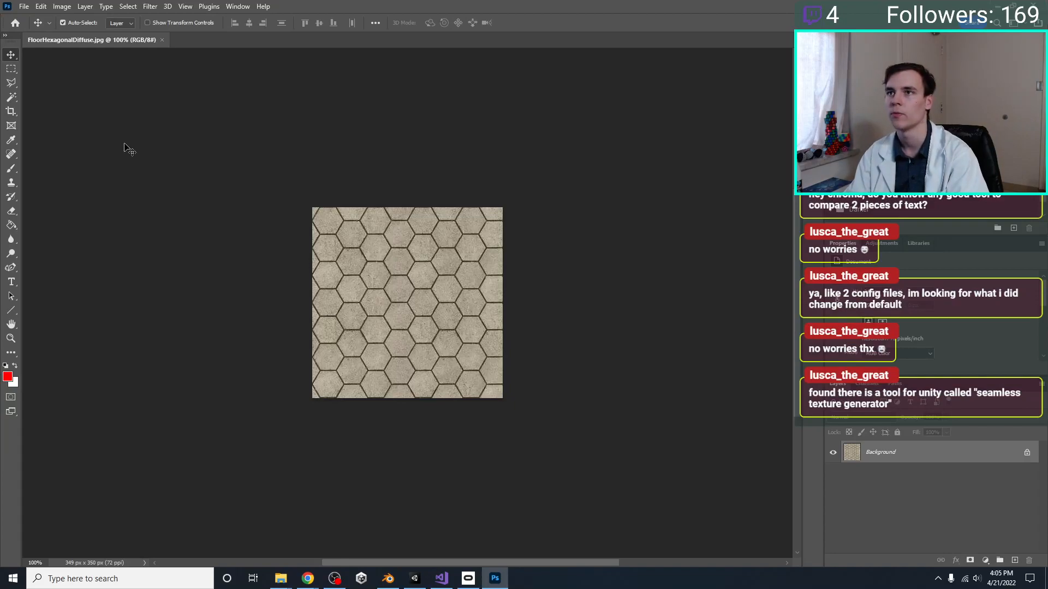
Save the open texture under the new name FloorHexagonalNormal.jpg in the Textures folder, as a high-quality progressive JPEG
{"action": "key", "text": "alt+f"}
{"action": "left_click", "coordinate": [98, 139]}
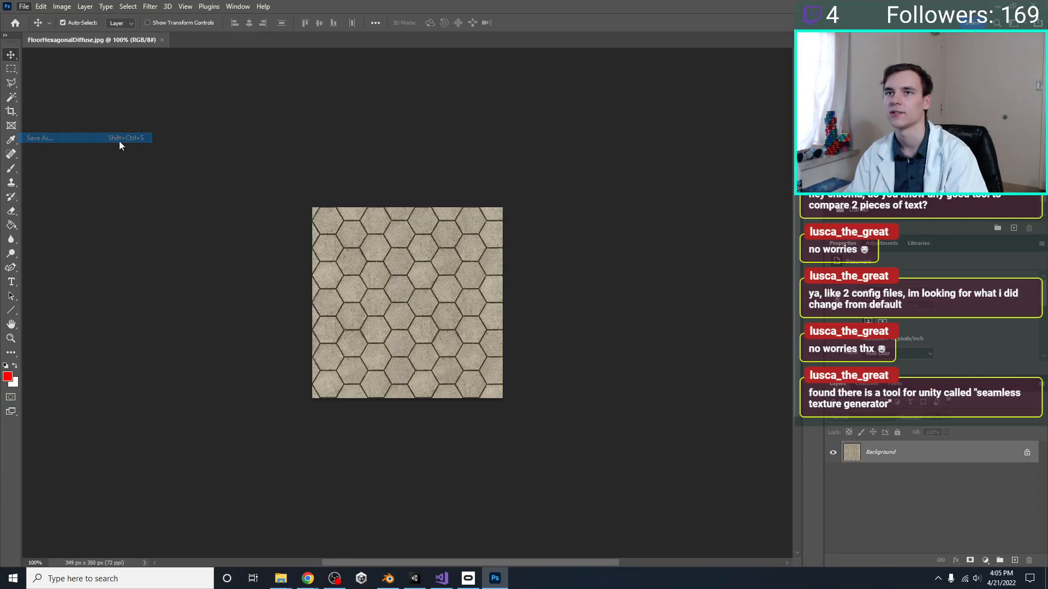
{"action": "left_click", "coordinate": [143, 476]}
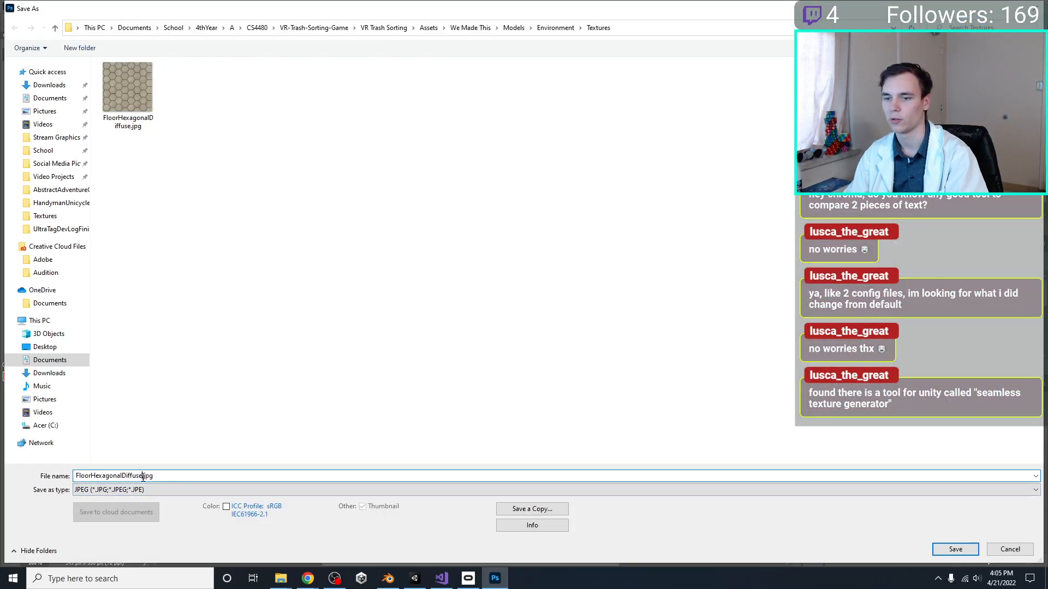
{"action": "key", "text": "BackSpace"}
{"action": "key", "text": "BackSpace"}
{"action": "key", "text": "BackSpace"}
{"action": "key", "text": "BackSpace"}
{"action": "type", "text": "Normal"}
{"action": "key", "text": "Return"}
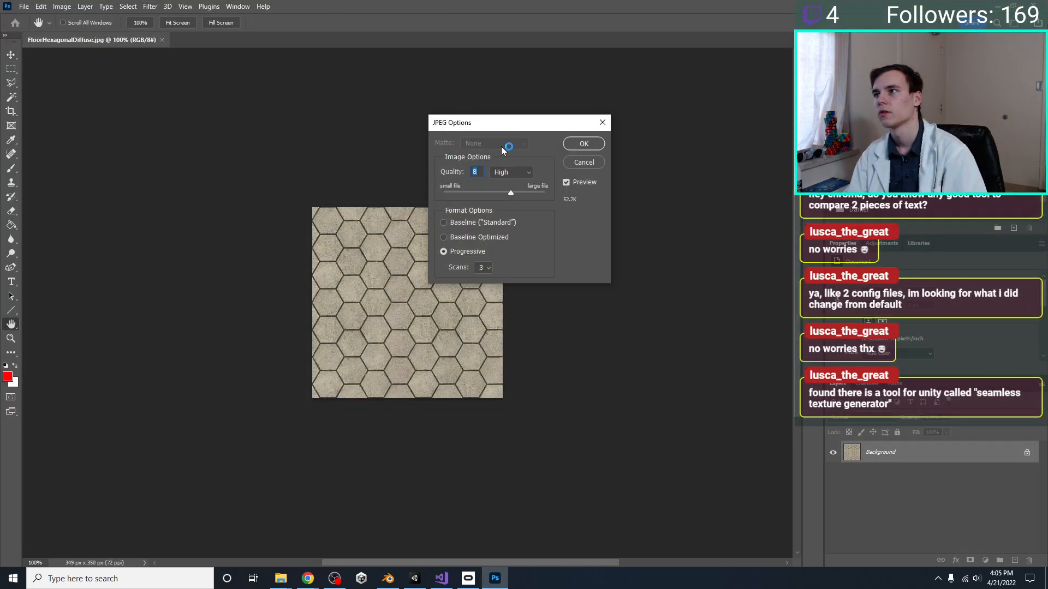
{"action": "left_click", "coordinate": [584, 144]}
{"action": "key", "text": "v"}
Show the 3D panel, dismiss its discontinuation notice and keep Selected Layer(s) as the source for a new 3D object
{"action": "left_click", "coordinate": [24, 6]}
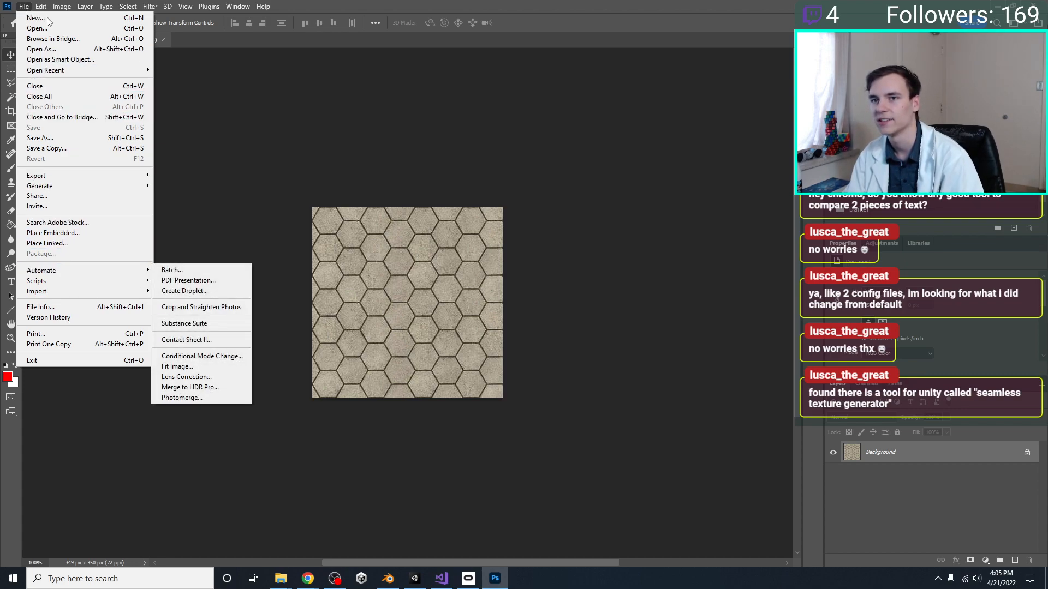
{"action": "mouse_move", "coordinate": [41, 5]}
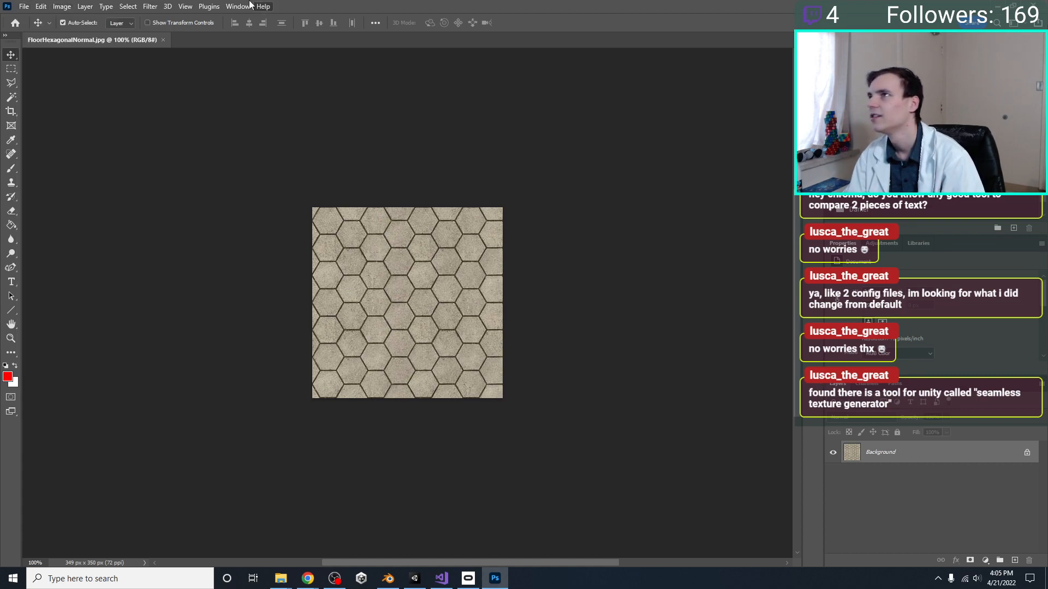
{"action": "mouse_move", "coordinate": [246, 7]}
{"action": "left_click", "coordinate": [255, 72]}
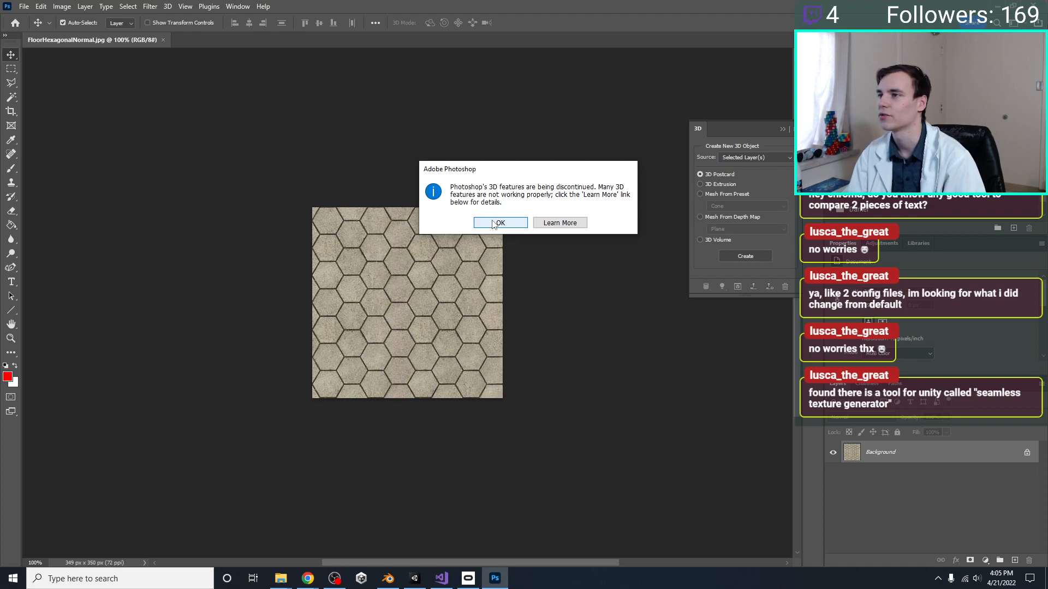
{"action": "left_click", "coordinate": [494, 224]}
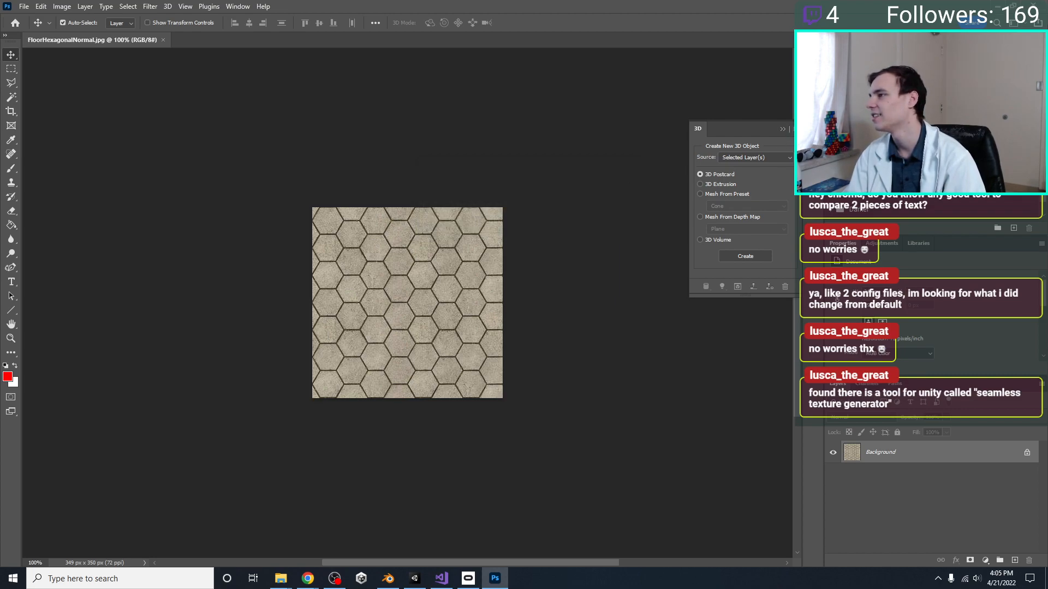
{"action": "left_click", "coordinate": [744, 156]}
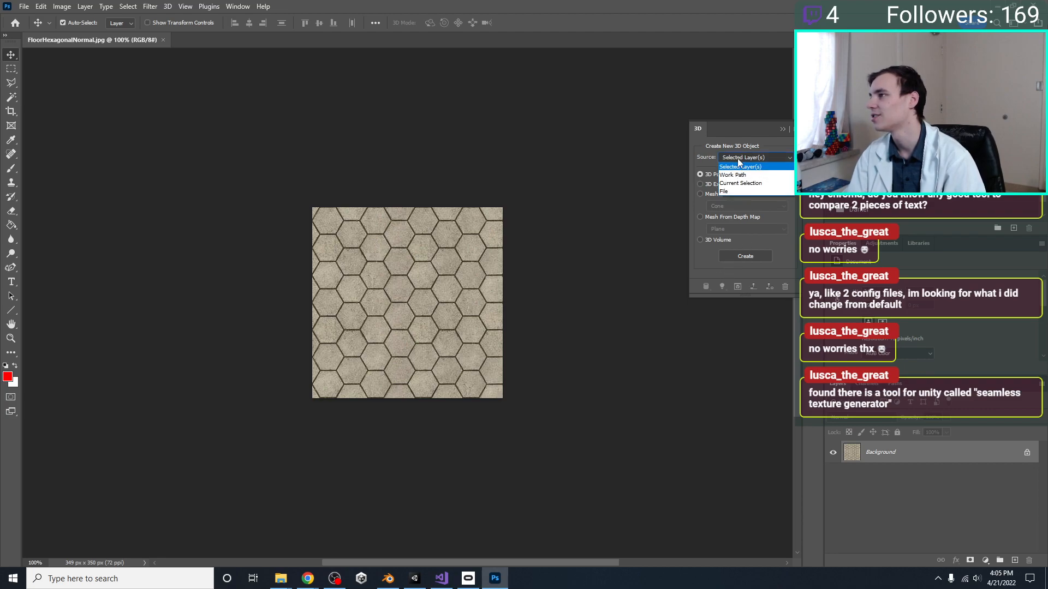
{"action": "left_click", "coordinate": [743, 156]}
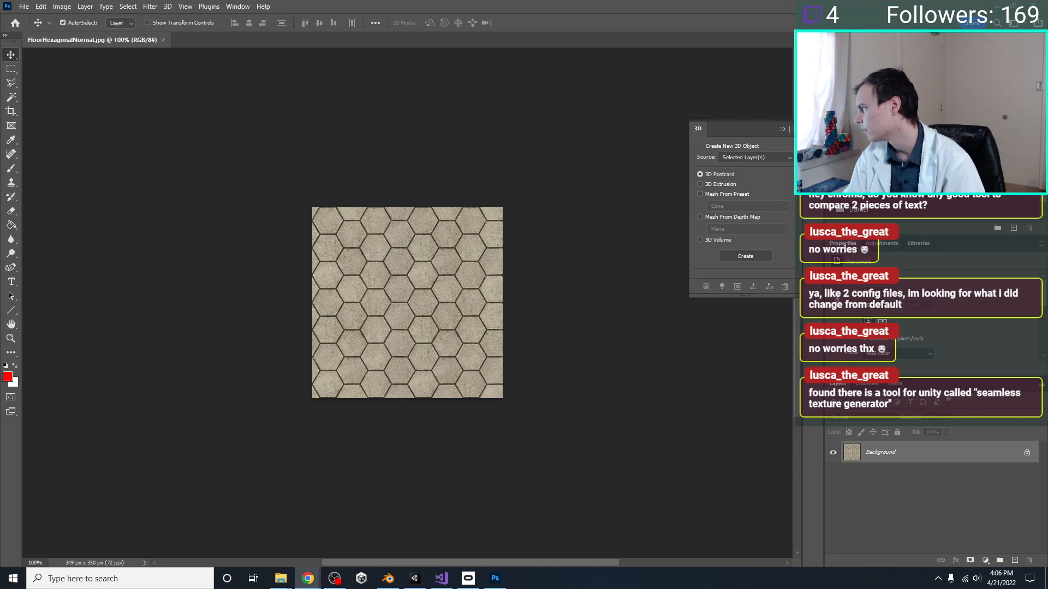
Watch the Create Normal Maps with Photoshop video at playback speed 2, skipping ahead to the normal map filter, and pause it there
{"action": "left_click_drag", "start_coordinate": [1047, 71], "coordinate": [321, 3]}
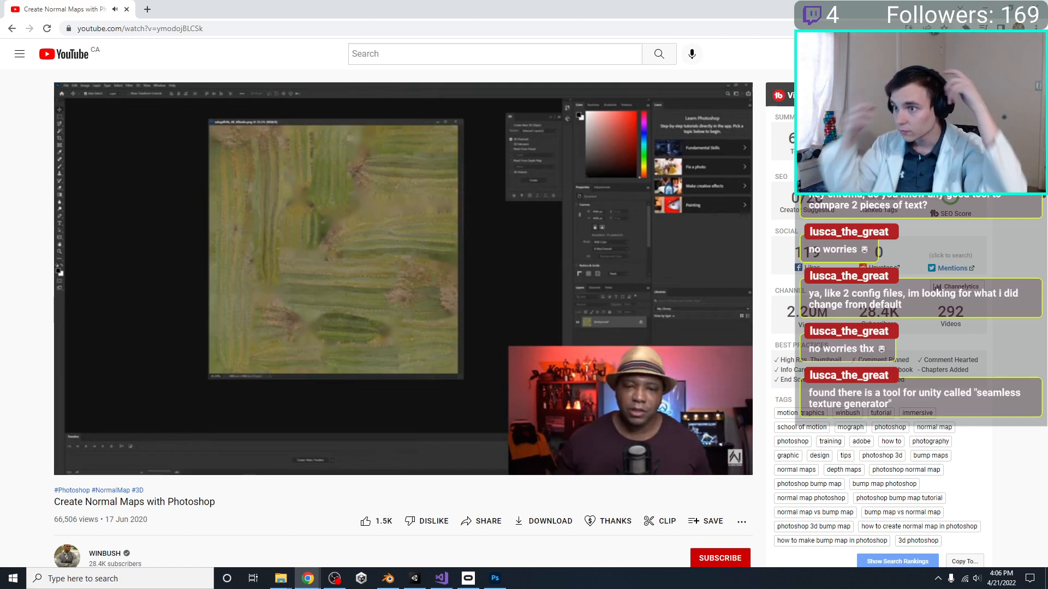
{"action": "left_click", "coordinate": [659, 465]}
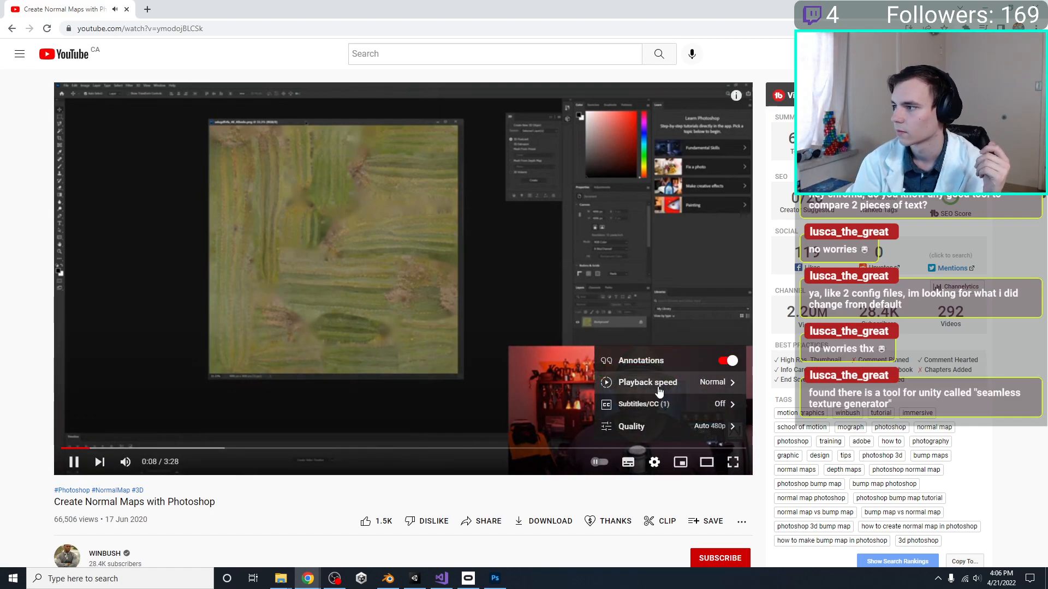
{"action": "left_click", "coordinate": [654, 384]}
{"action": "left_click", "coordinate": [652, 425]}
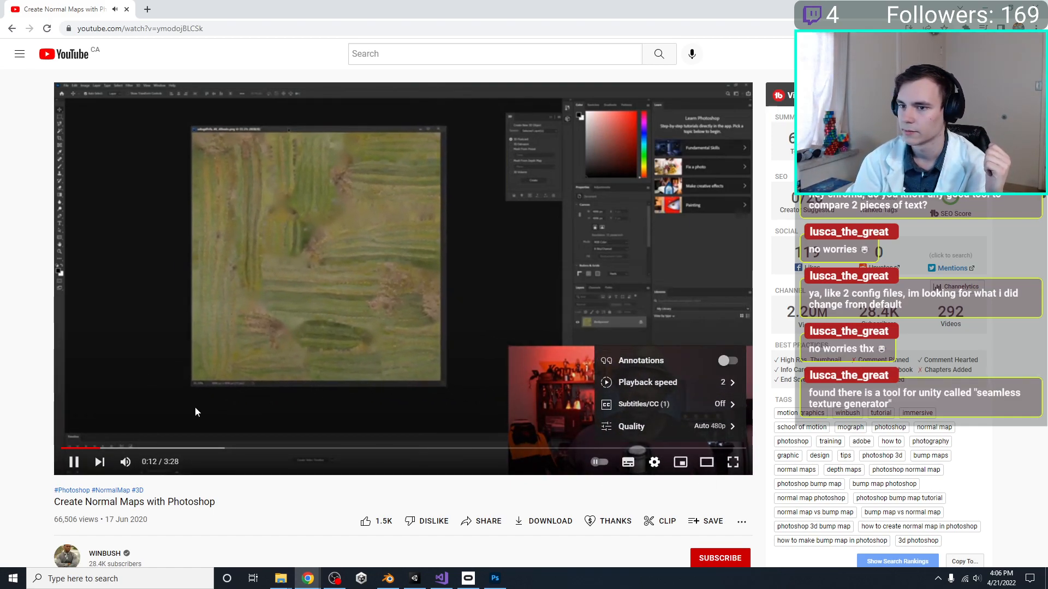
{"action": "left_click", "coordinate": [127, 449]}
{"action": "left_click", "coordinate": [193, 448]}
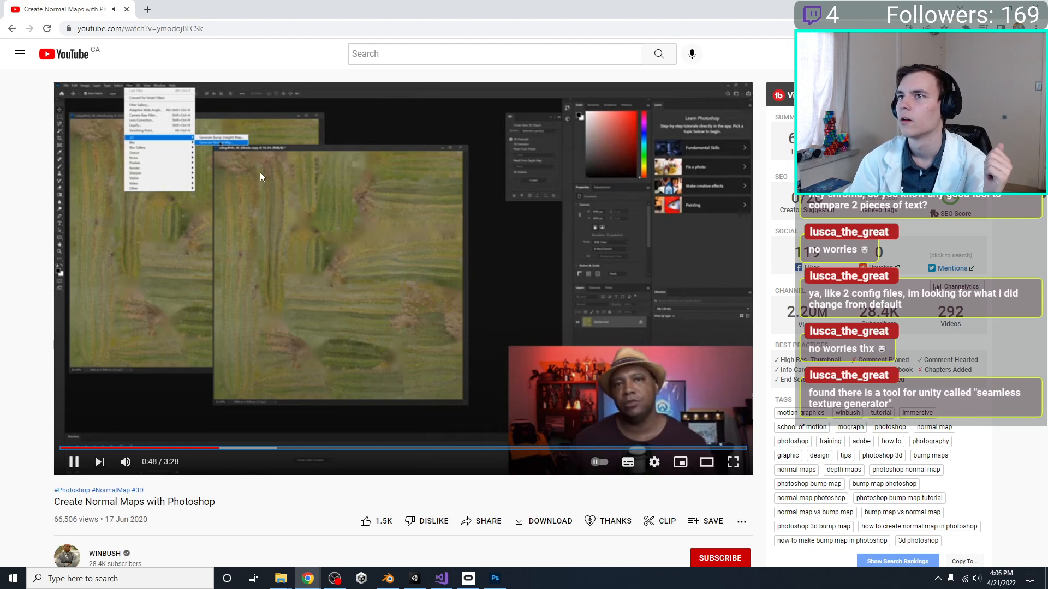
{"action": "left_click", "coordinate": [247, 163]}
{"action": "left_click_drag", "start_coordinate": [404, 8], "coordinate": [1047, 294]}
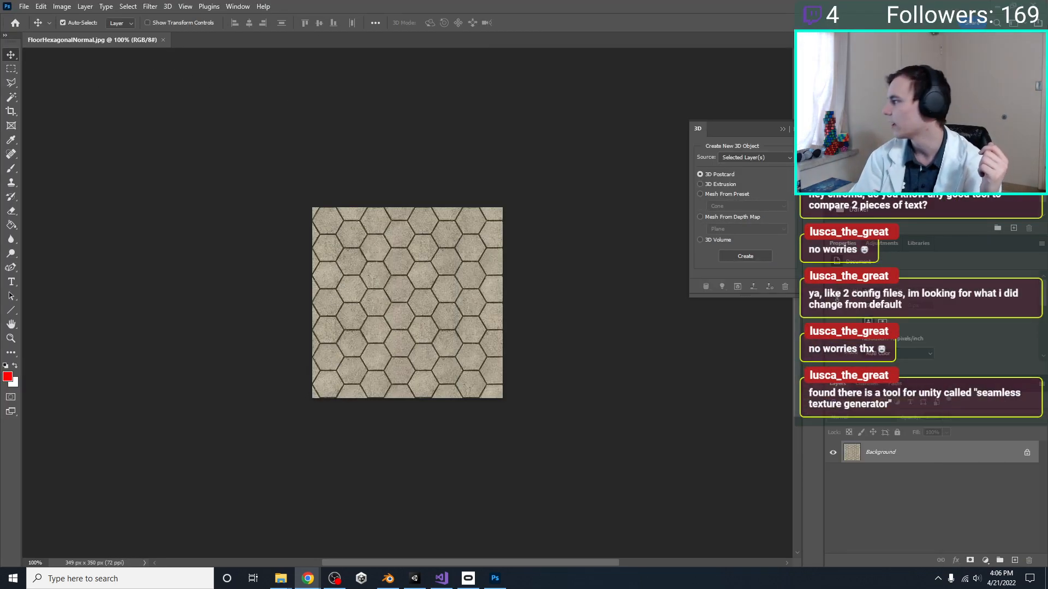
Apply the Generate Normal Map filter to the hexagon floor image with its default settings, checking the relief on the preview sphere
{"action": "left_click", "coordinate": [105, 6]}
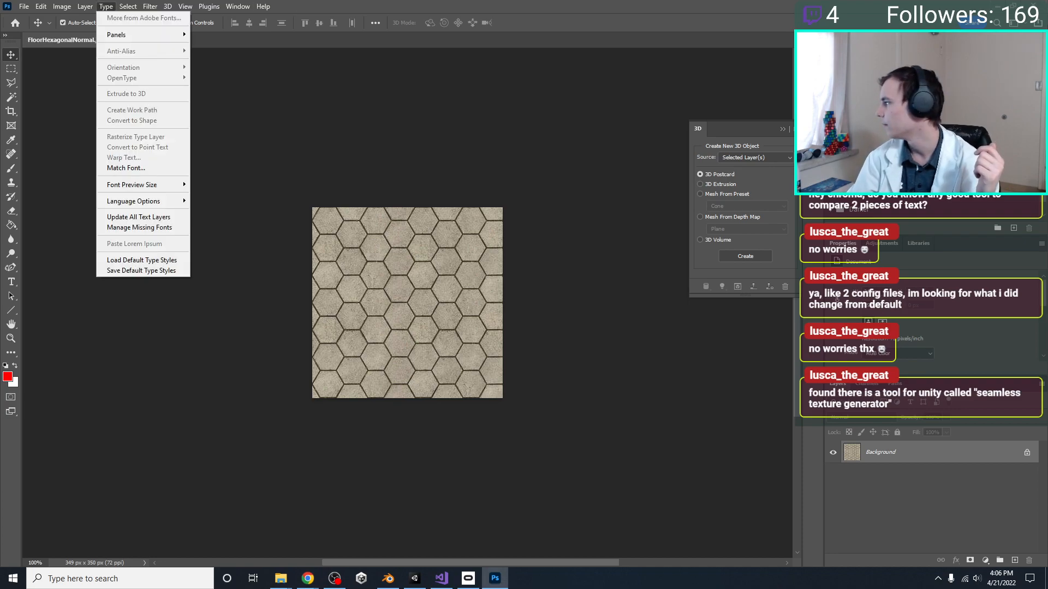
{"action": "left_click", "coordinate": [151, 8]}
{"action": "left_click", "coordinate": [151, 8]}
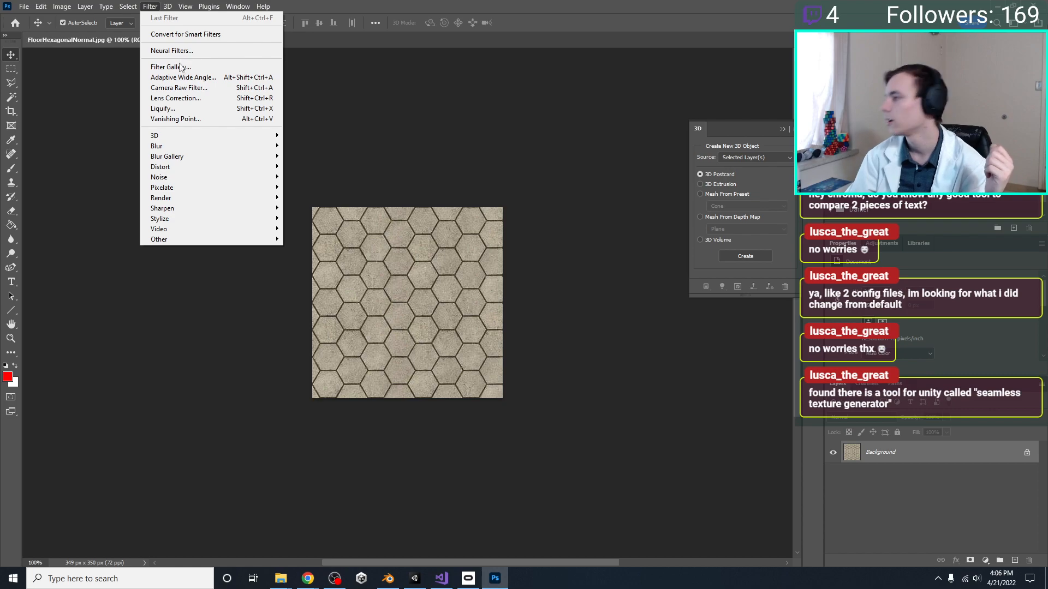
{"action": "left_click", "coordinate": [357, 146]}
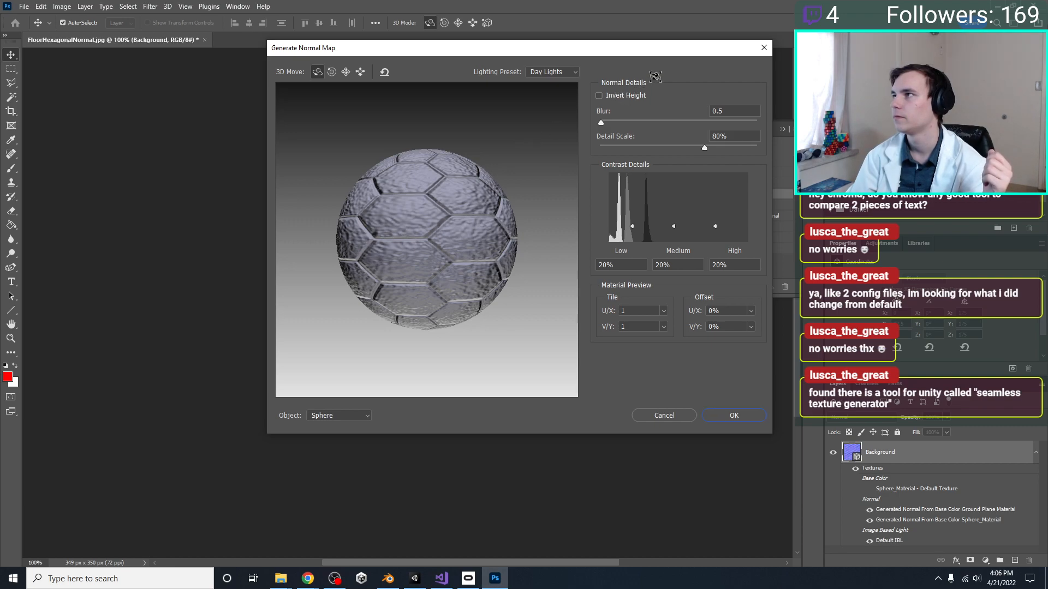
{"action": "left_click_drag", "start_coordinate": [655, 78], "coordinate": [657, 61]}
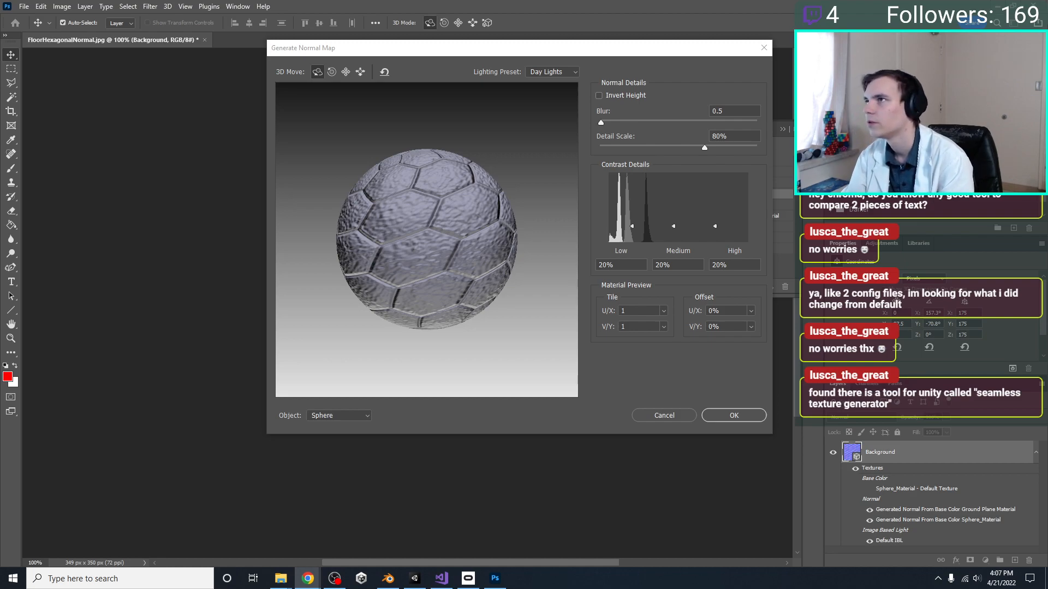
{"action": "left_click_drag", "start_coordinate": [570, 57], "coordinate": [730, 69]}
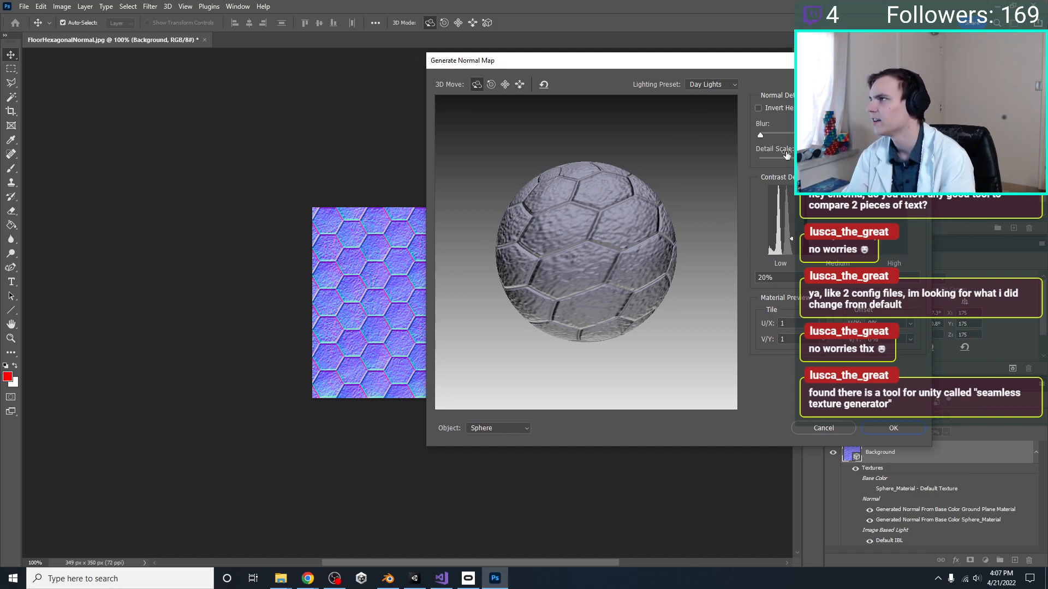
{"action": "left_click", "coordinate": [892, 429]}
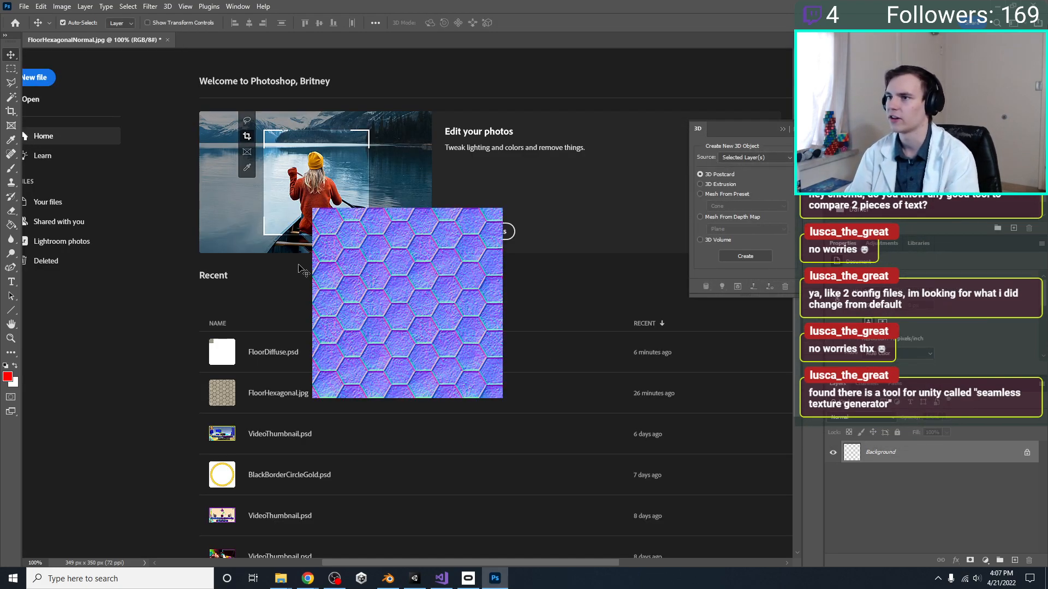
{"action": "left_click_drag", "start_coordinate": [897, 8], "coordinate": [771, 99]}
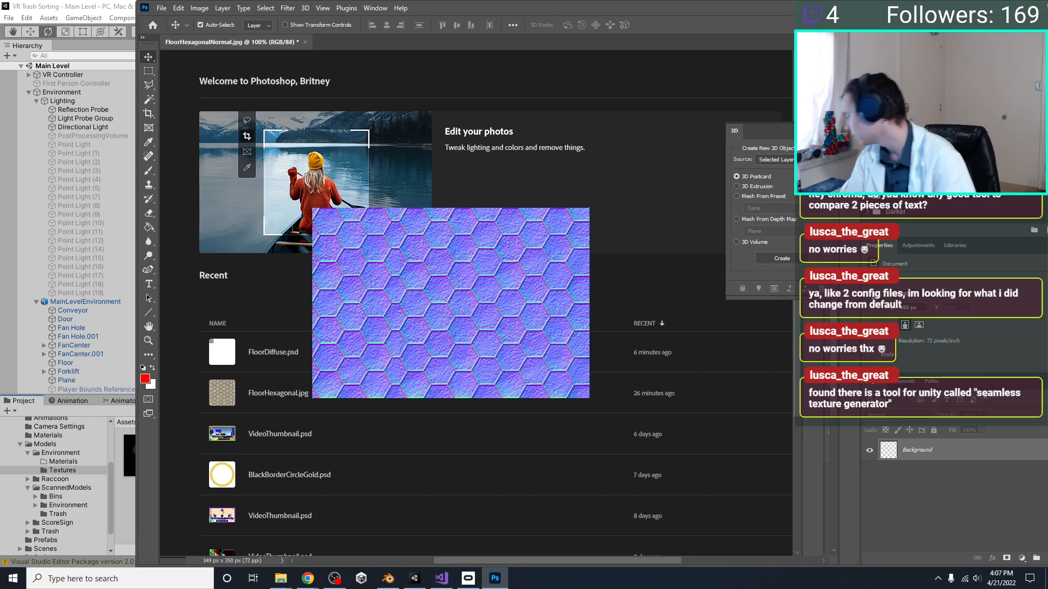
{"action": "key", "text": "super"}
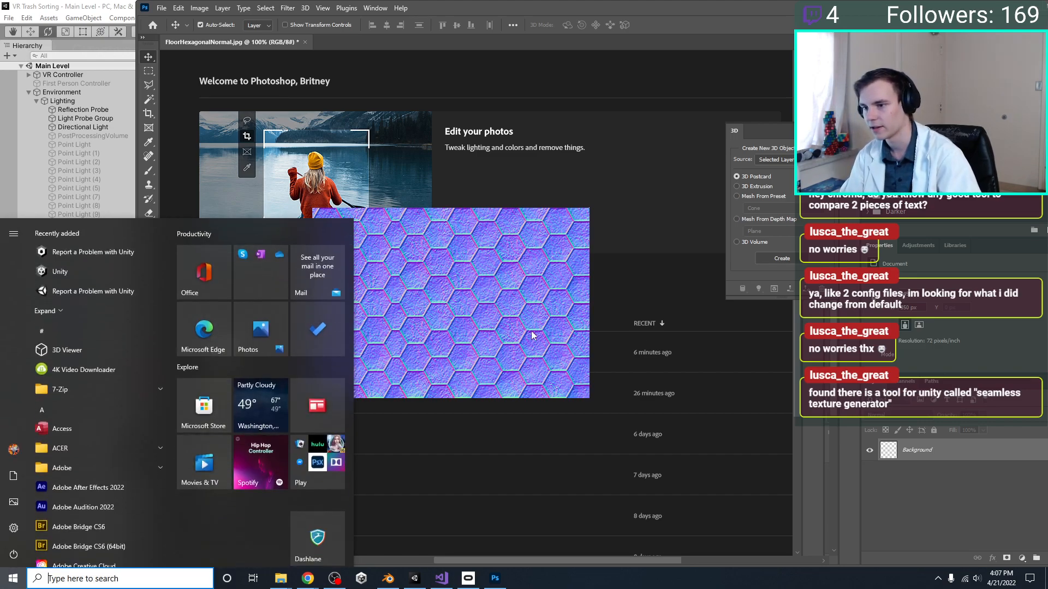
{"action": "key", "text": "Escape"}
{"action": "left_click_drag", "start_coordinate": [673, 163], "coordinate": [667, 4]}
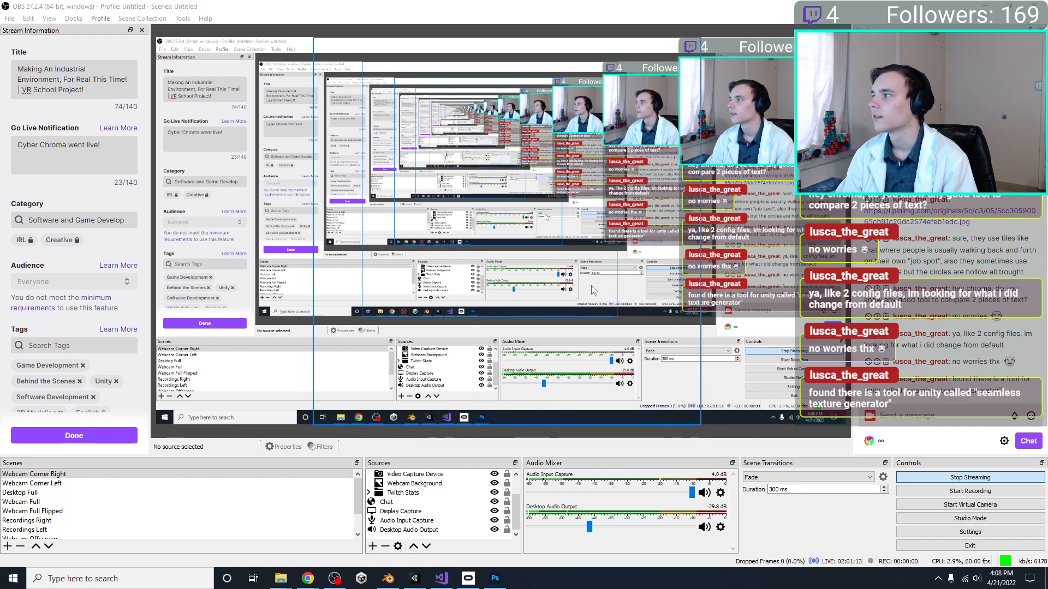
{"action": "left_click_drag", "start_coordinate": [398, 8], "coordinate": [1047, 437]}
Switch to Unity, change the FloorHexagonalNormal texture's type to Normal map, apply the import settings and enlarge its preview
{"action": "left_click", "coordinate": [114, 195]}
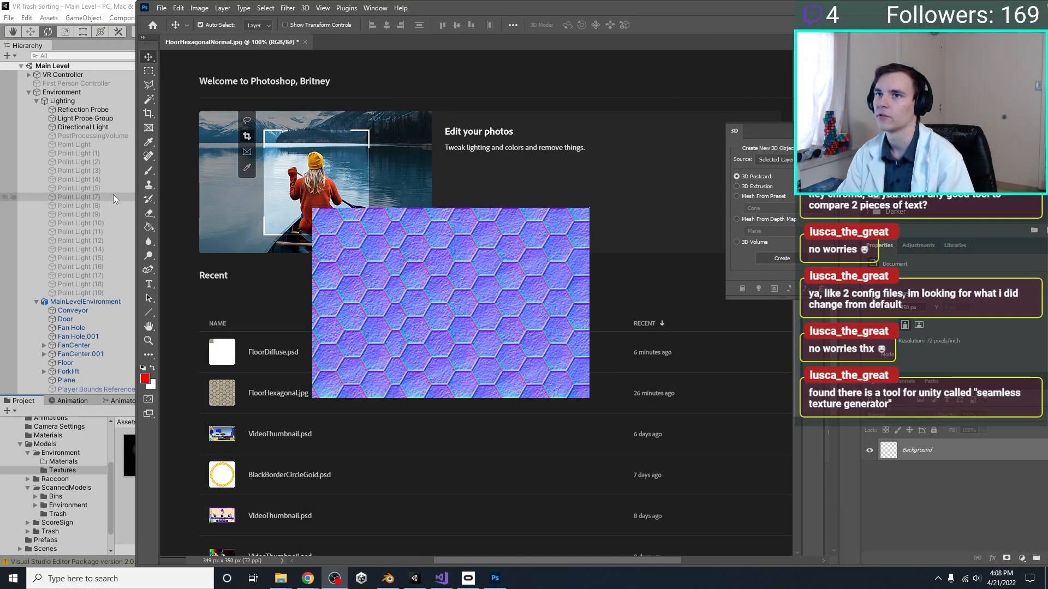
{"action": "left_click", "coordinate": [360, 464]}
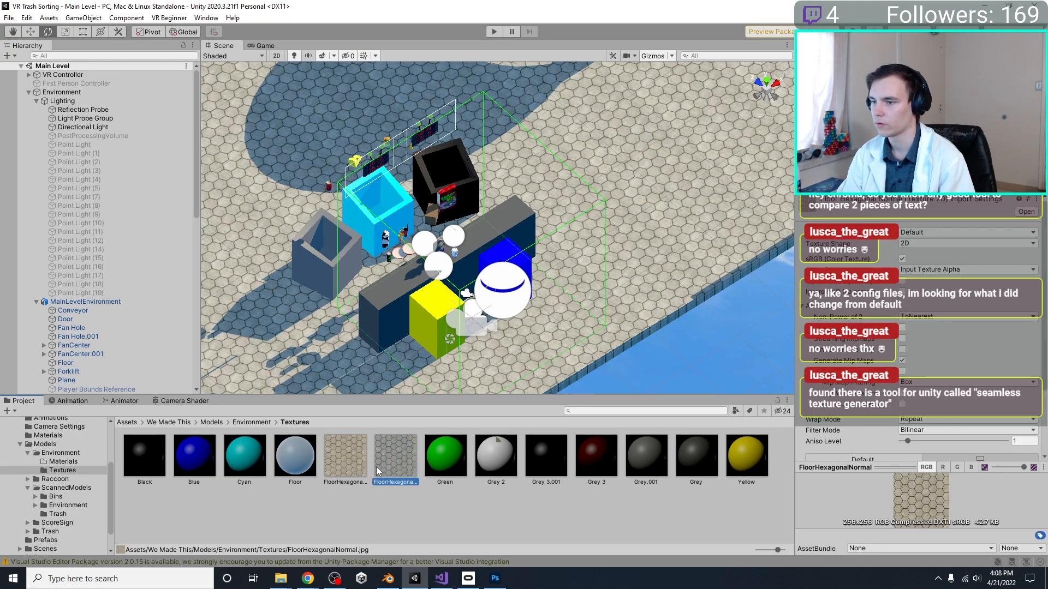
{"action": "left_click", "coordinate": [397, 468]}
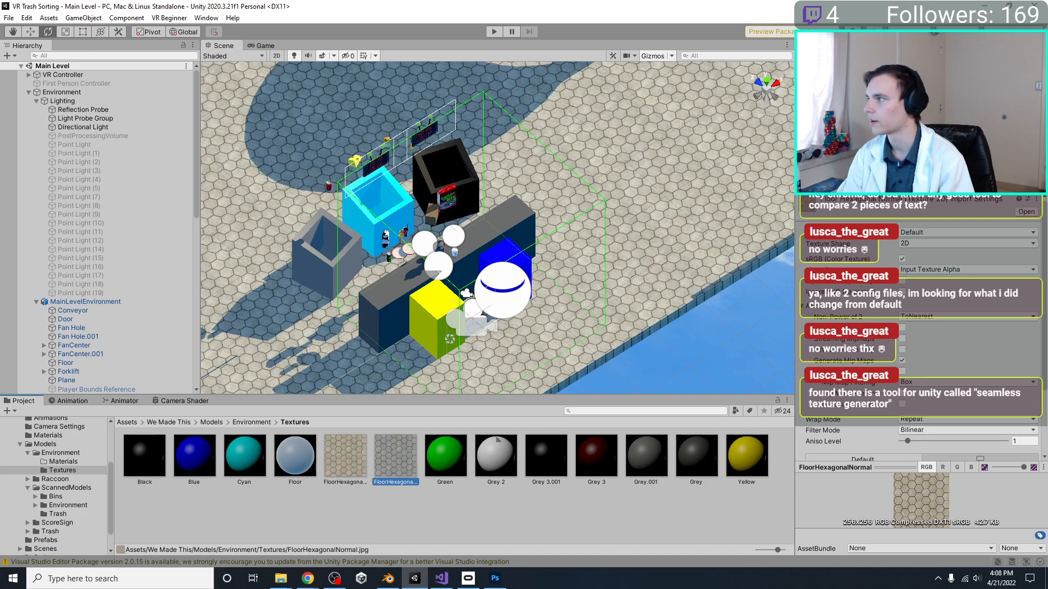
{"action": "left_click", "coordinate": [933, 231]}
{"action": "left_click", "coordinate": [933, 259]}
{"action": "scroll", "coordinate": [982, 355], "scroll_direction": "down", "scroll_amount": 3}
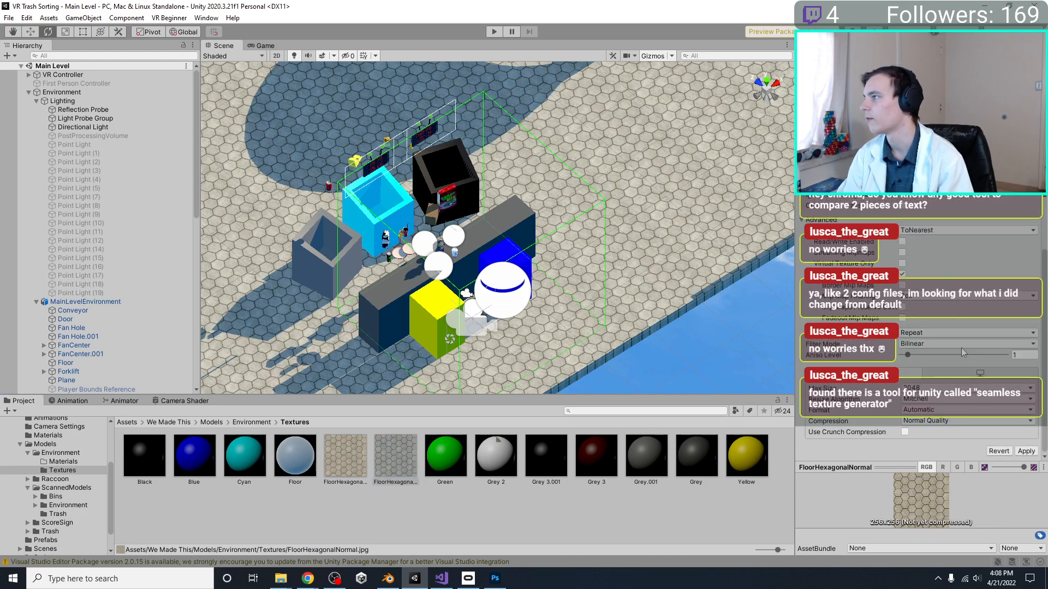
{"action": "left_click", "coordinate": [1026, 452]}
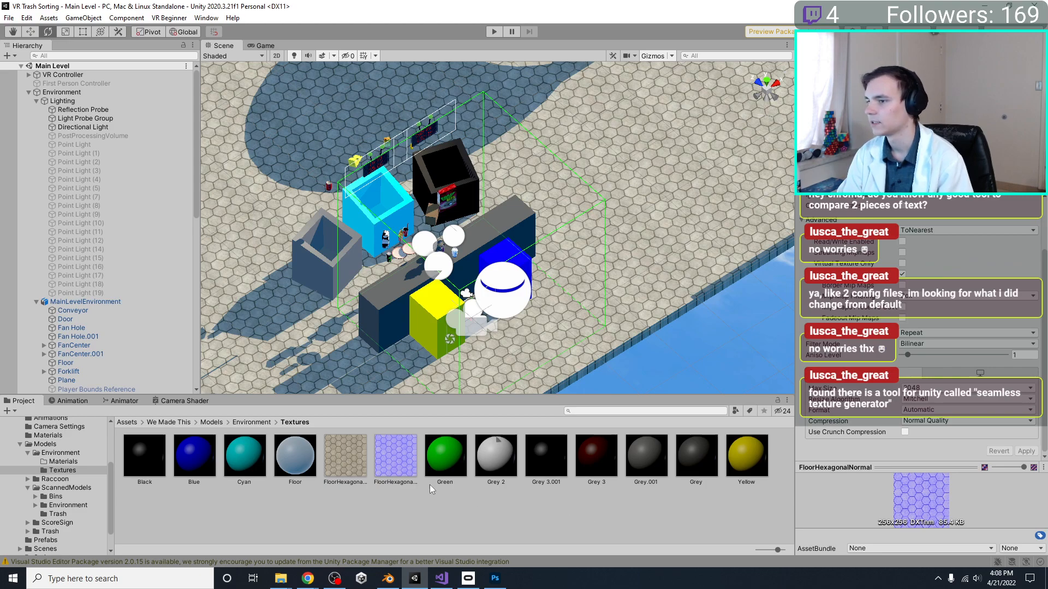
{"action": "left_click", "coordinate": [392, 465]}
{"action": "left_click_drag", "start_coordinate": [858, 468], "coordinate": [860, 442]}
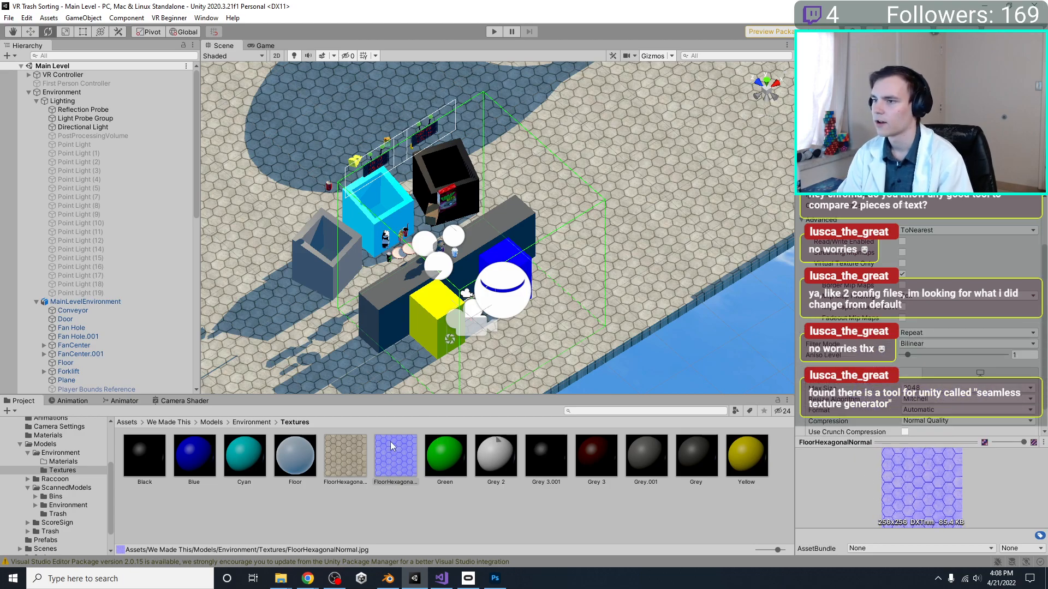
Assign the FloorHexagonalNormal texture to the Floor object's material as its normal map
{"action": "left_click", "coordinate": [598, 340]}
{"action": "left_click", "coordinate": [631, 329]}
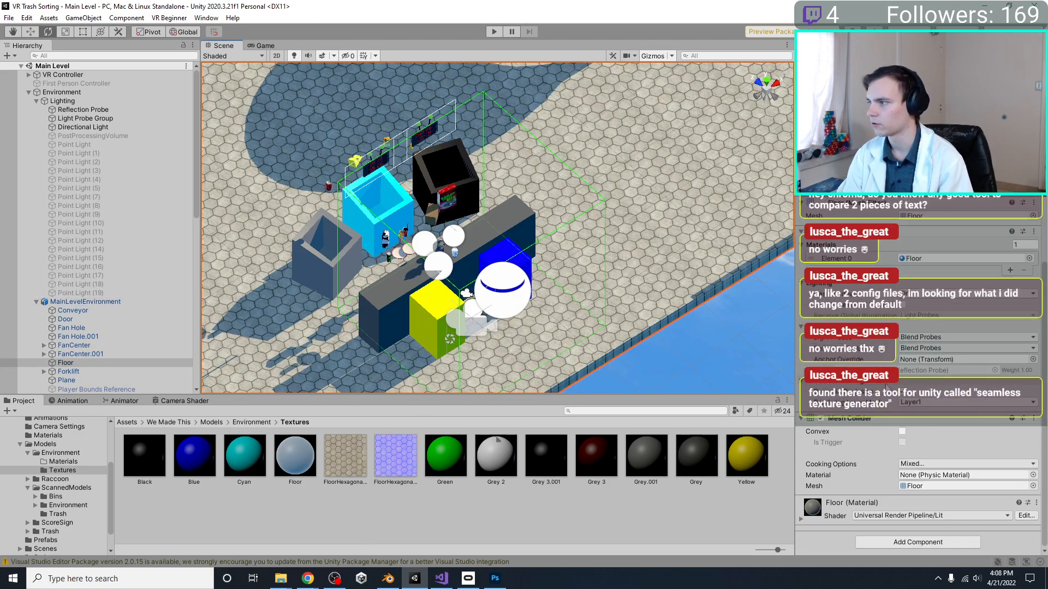
{"action": "left_click", "coordinate": [801, 520]}
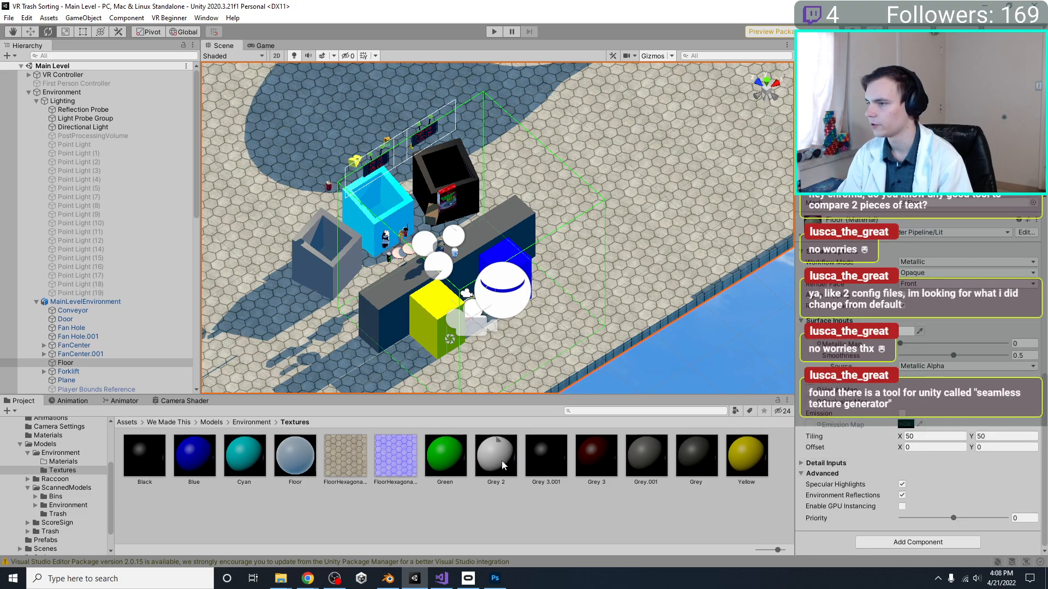
{"action": "left_click_drag", "start_coordinate": [396, 456], "coordinate": [633, 262]}
Examine the floor tiles up close and at a low angle around the bins to judge the normal map's relief
{"action": "scroll", "coordinate": [573, 333], "scroll_direction": "up", "scroll_amount": 6}
{"action": "left_click_drag", "start_coordinate": [633, 191], "coordinate": [709, 42], "text": "alt"}
{"action": "middle_click_drag", "start_coordinate": [616, 217], "coordinate": [728, 21]}
{"action": "scroll", "coordinate": [631, 262], "scroll_direction": "up", "scroll_amount": 7}
{"action": "left_click_drag", "start_coordinate": [524, 283], "coordinate": [608, 224], "text": "alt"}
{"action": "middle_click_drag", "start_coordinate": [510, 267], "coordinate": [651, 176]}
{"action": "key", "text": "e"}
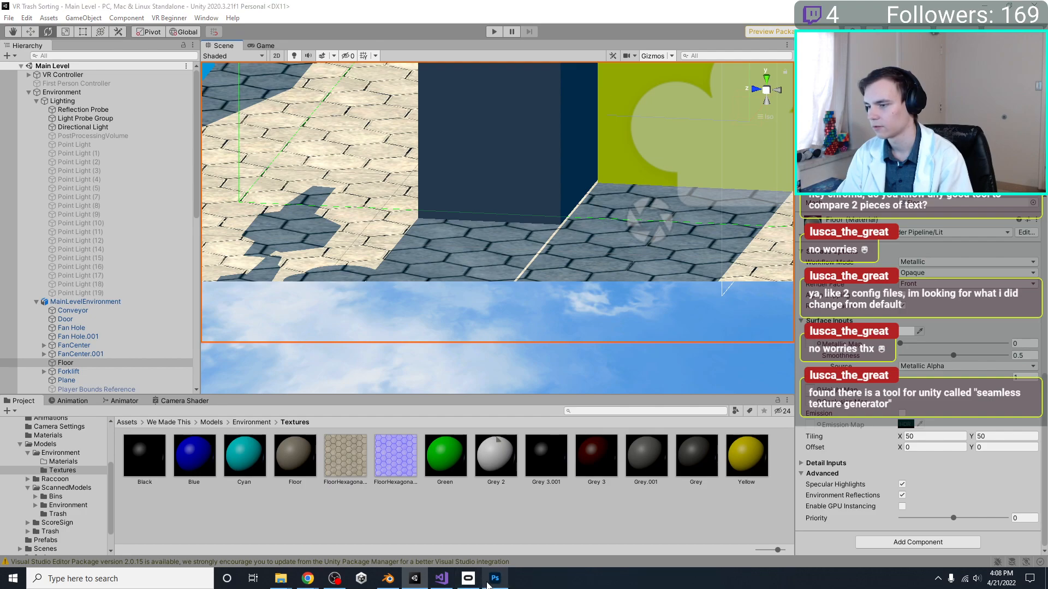
Run the scene in play mode to check the hexagon floor from the VR camera, and stop it again
{"action": "left_click", "coordinate": [506, 518]}
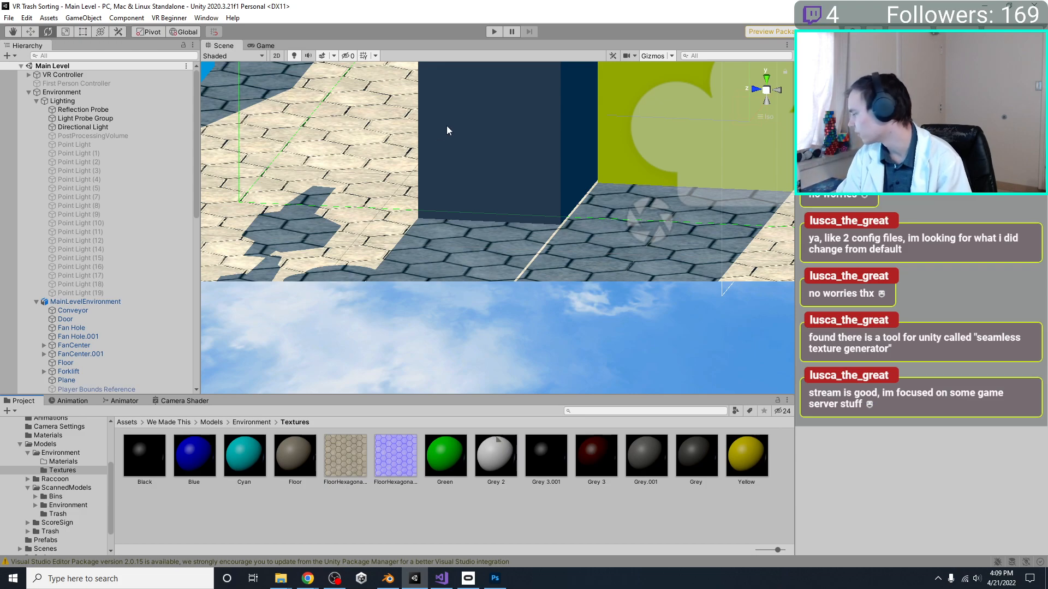
{"action": "right_click_drag", "start_coordinate": [593, 197], "coordinate": [557, 275]}
{"action": "scroll", "coordinate": [558, 275], "scroll_direction": "down", "scroll_amount": 5}
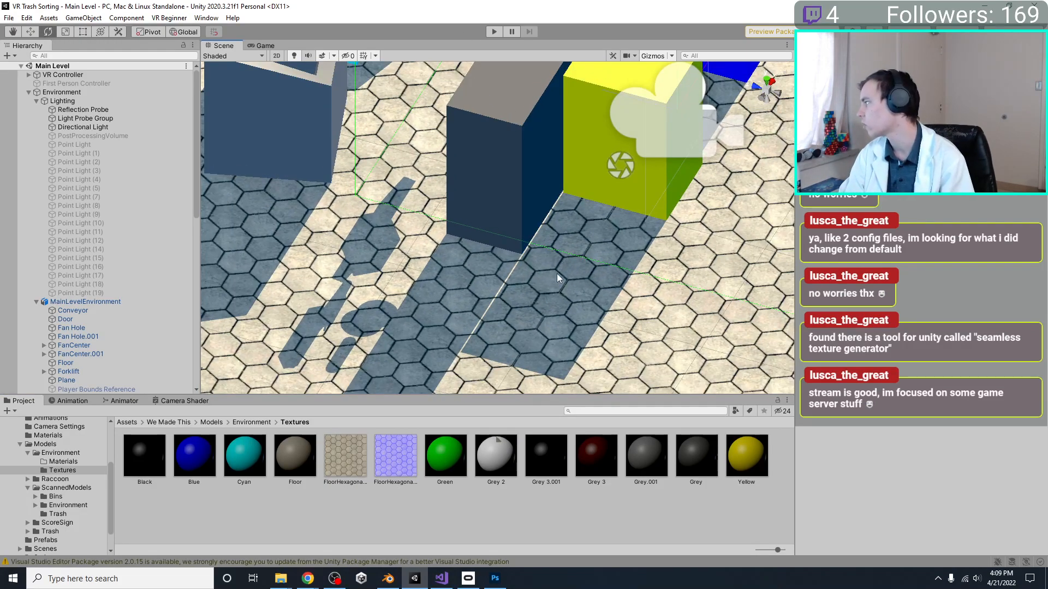
{"action": "left_click", "coordinate": [494, 31]}
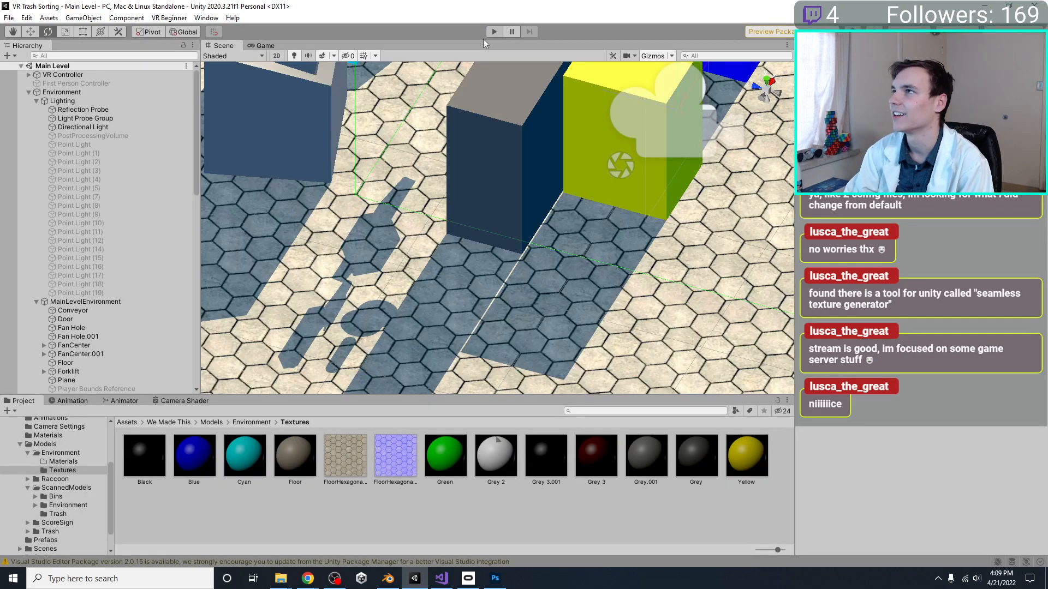
{"action": "left_click", "coordinate": [494, 31]}
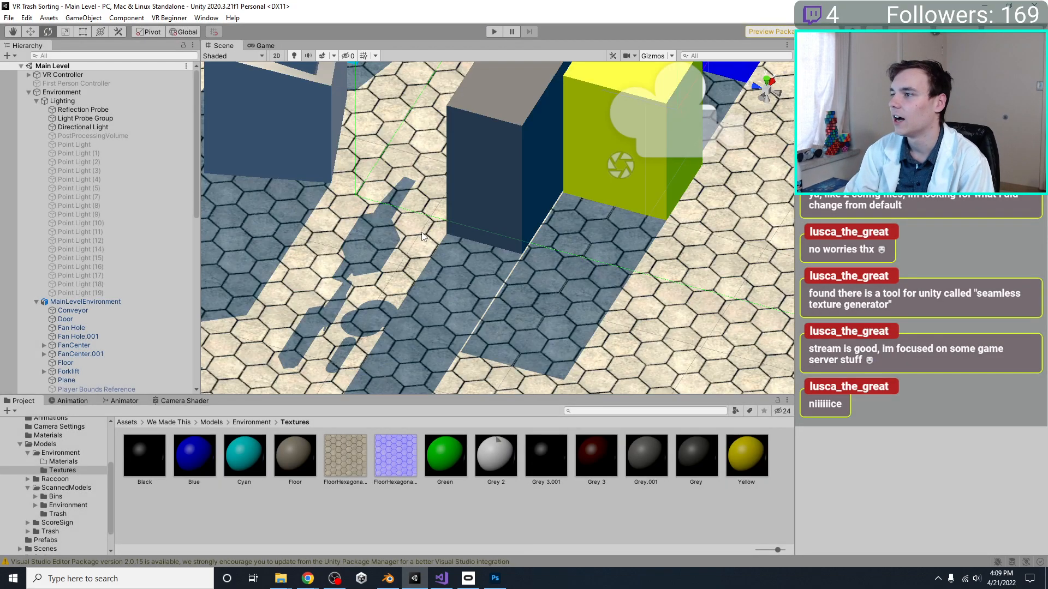
{"action": "right_click", "coordinate": [495, 579]}
{"action": "left_click", "coordinate": [361, 525]}
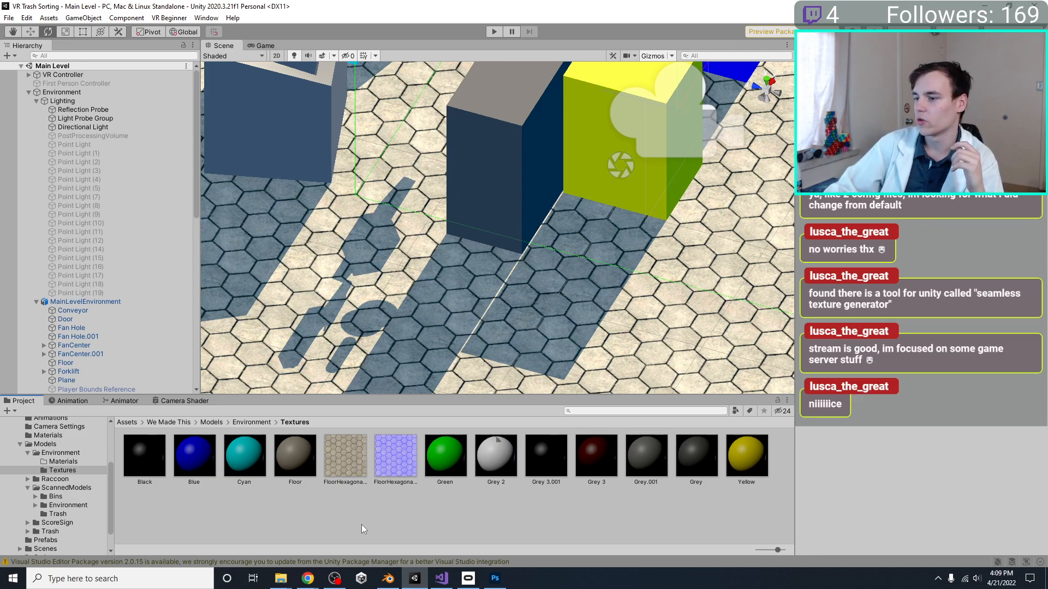
{"action": "right_click_drag", "start_coordinate": [618, 262], "coordinate": [541, 207]}
{"action": "scroll", "coordinate": [603, 304], "scroll_direction": "down", "scroll_amount": 5}
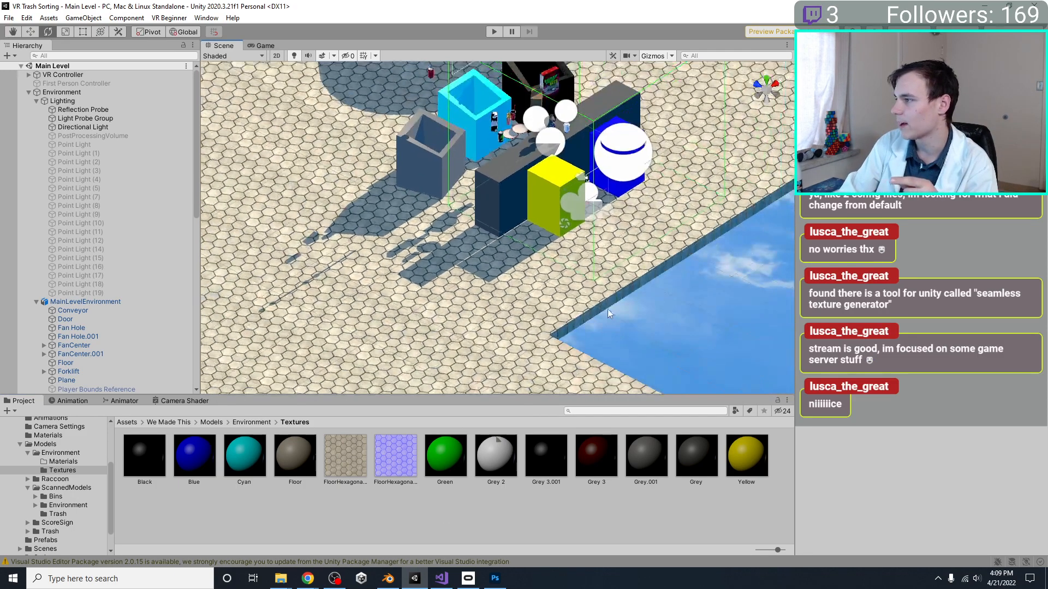